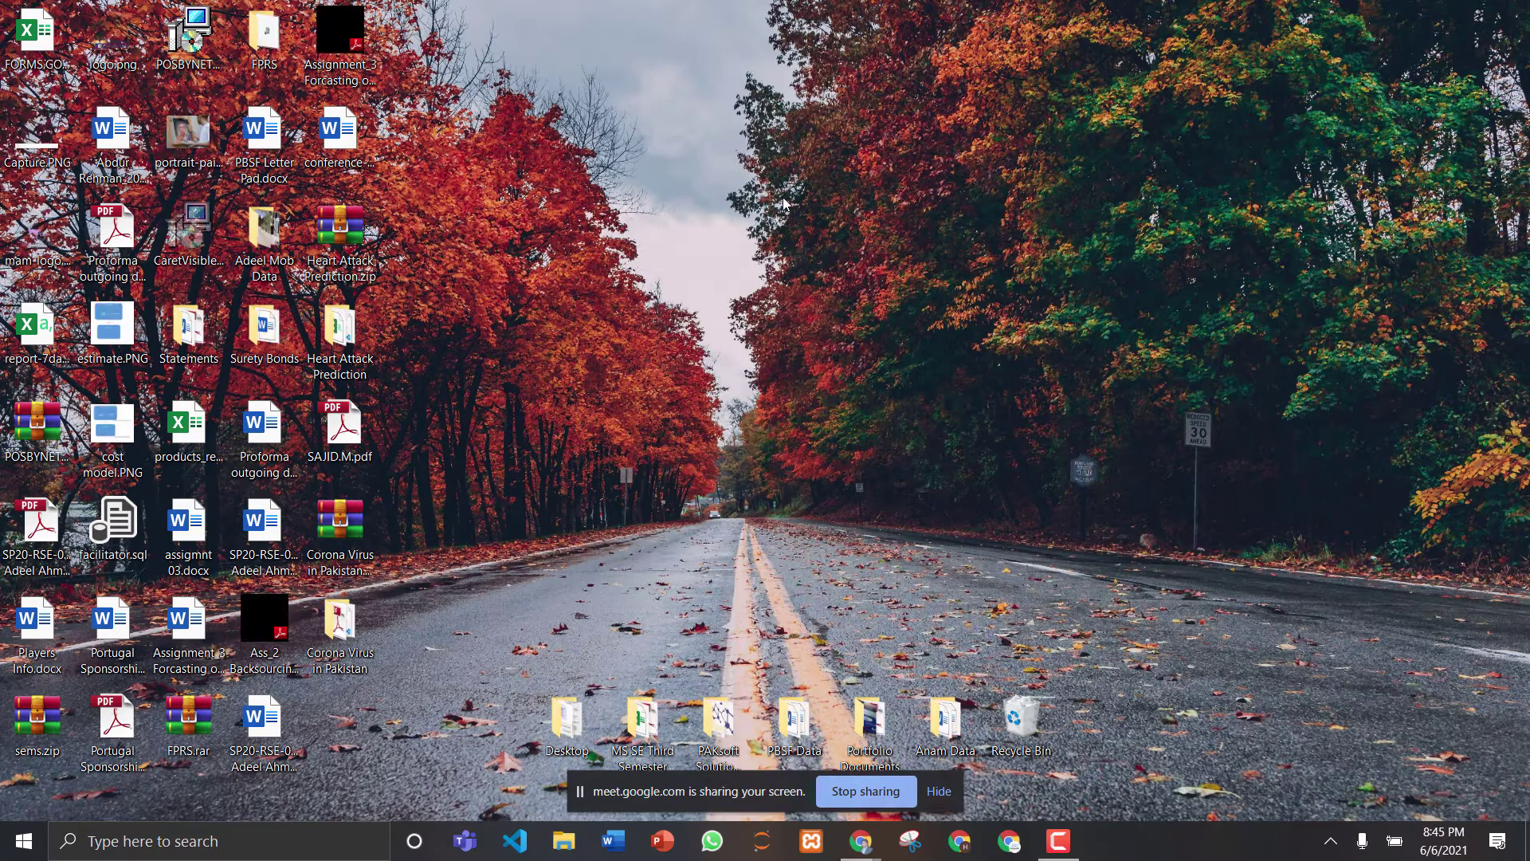
Refresh the desktop and switch to Chrome to show the Venezia Pizzeria site's front page
{"action": "right_click", "coordinate": [784, 203]}
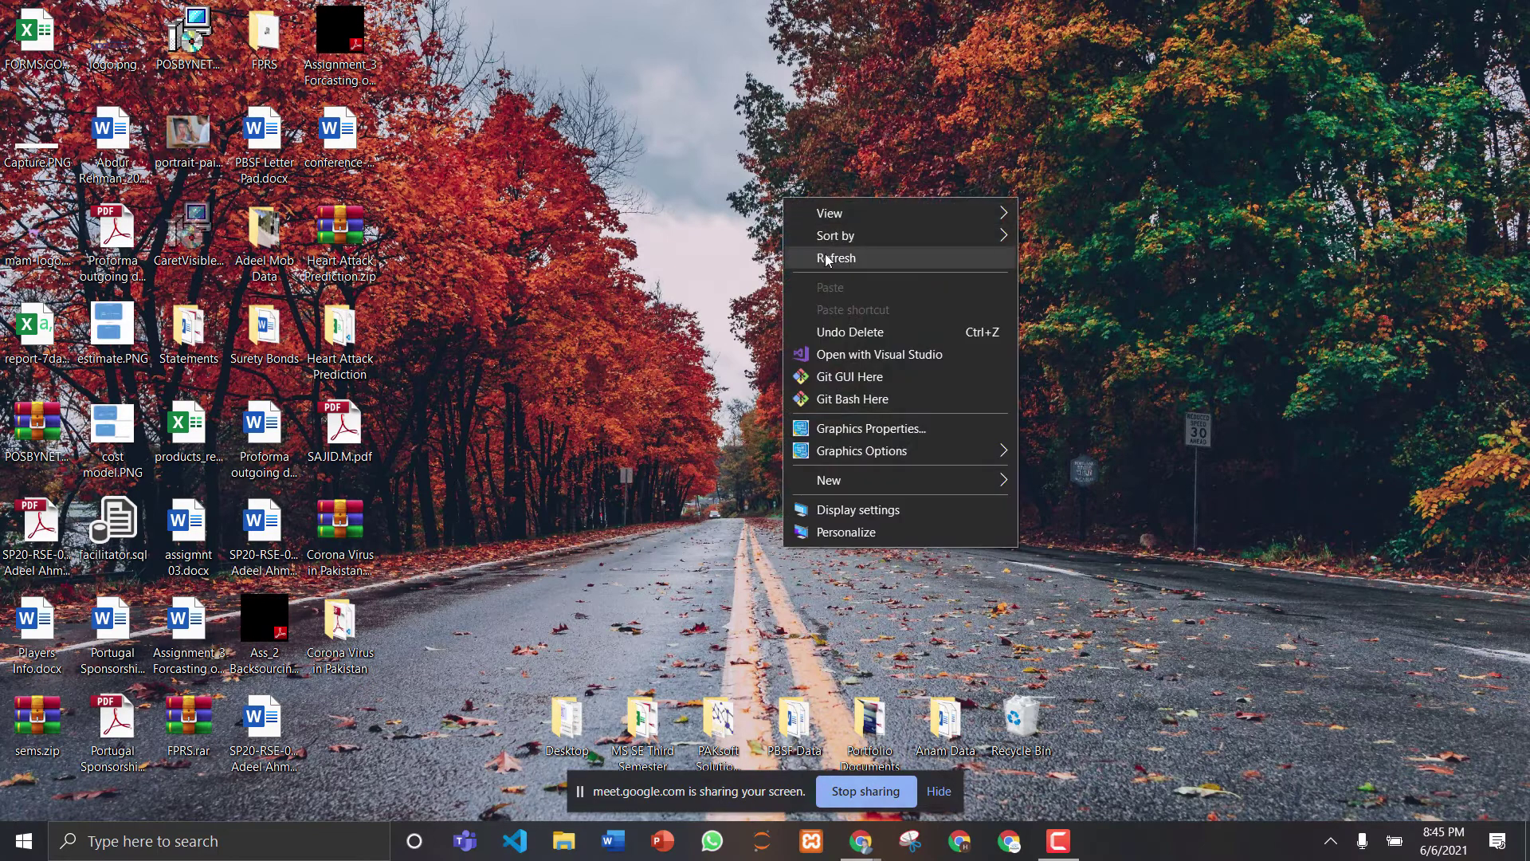
{"action": "left_click", "coordinate": [827, 257]}
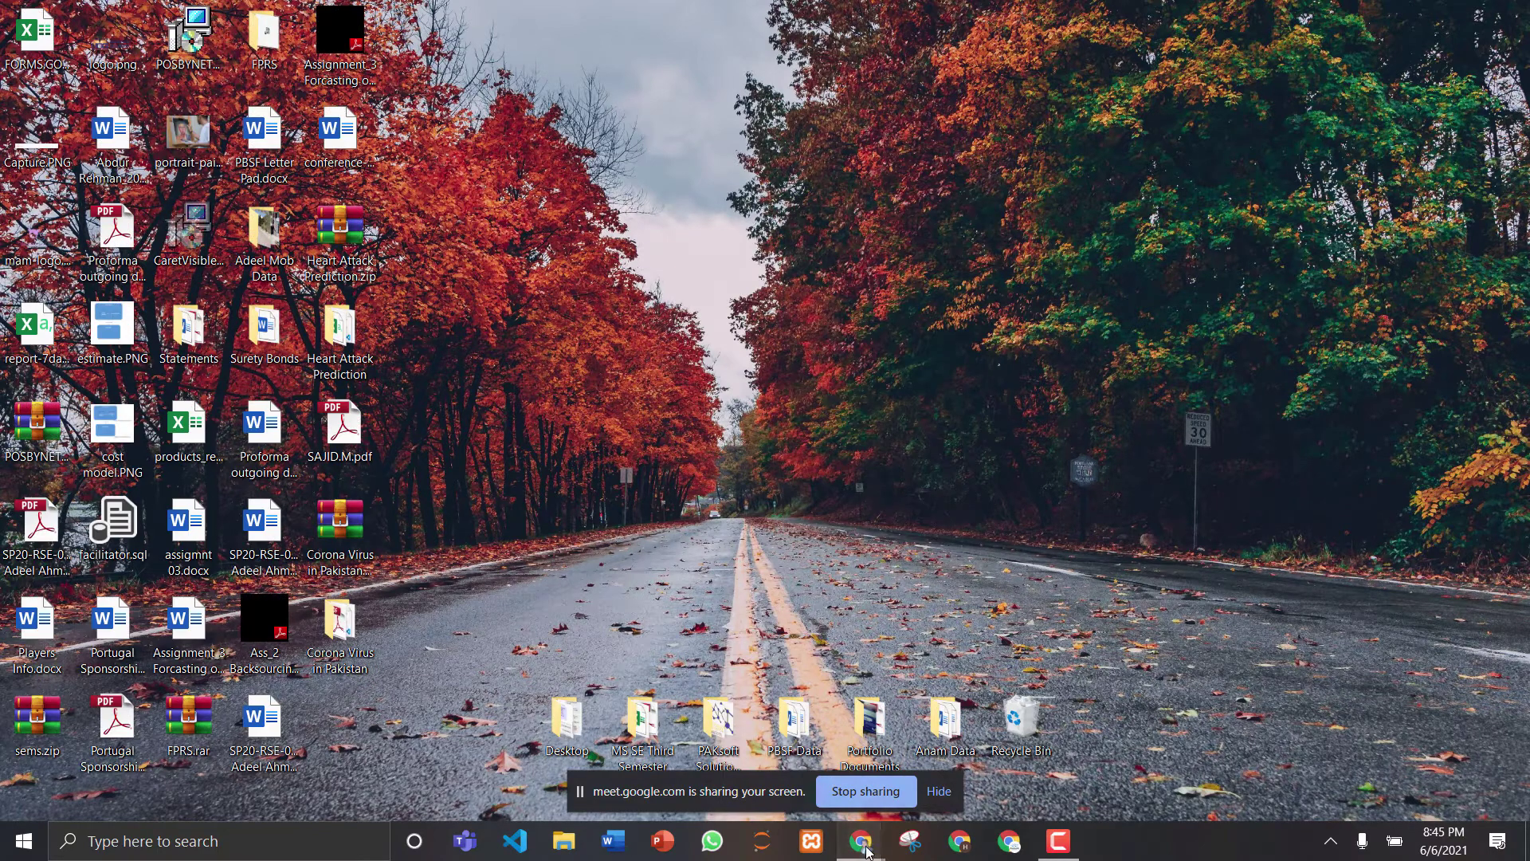
{"action": "mouse_move", "coordinate": [861, 841]}
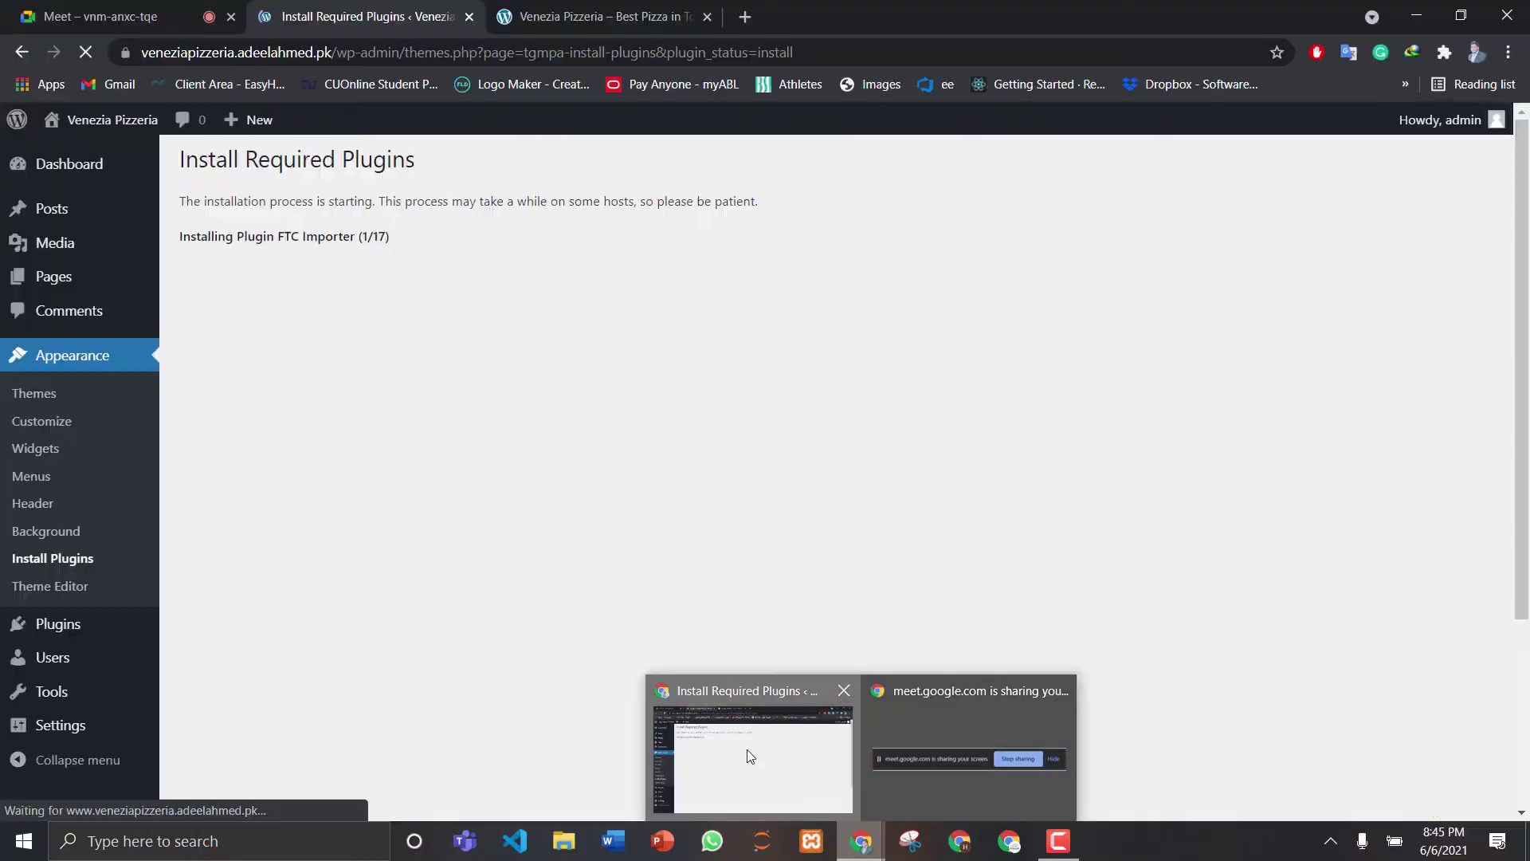
{"action": "left_click", "coordinate": [800, 800]}
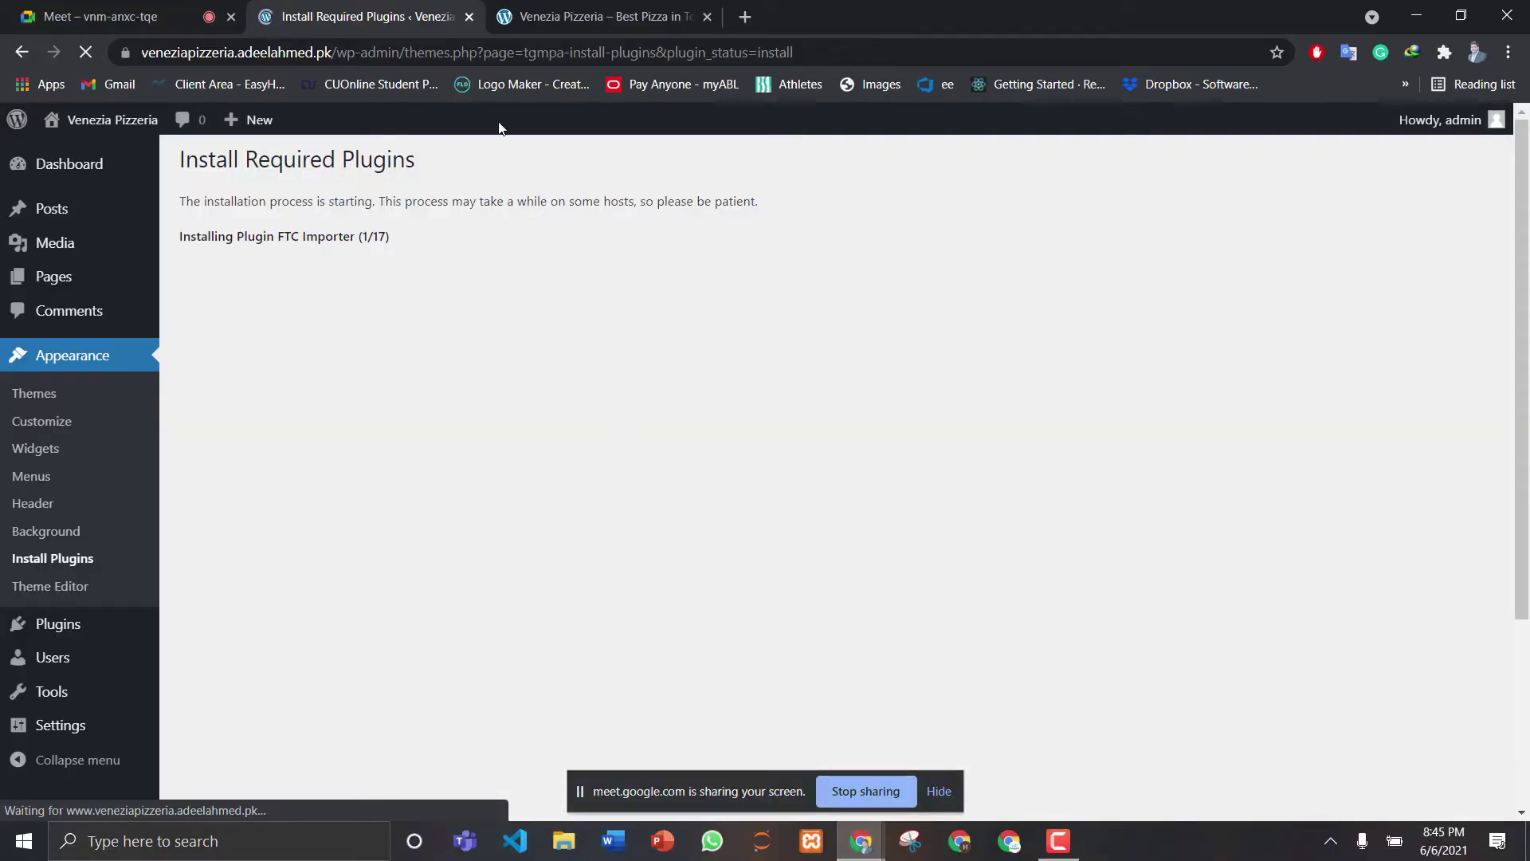
{"action": "left_click", "coordinate": [590, 16]}
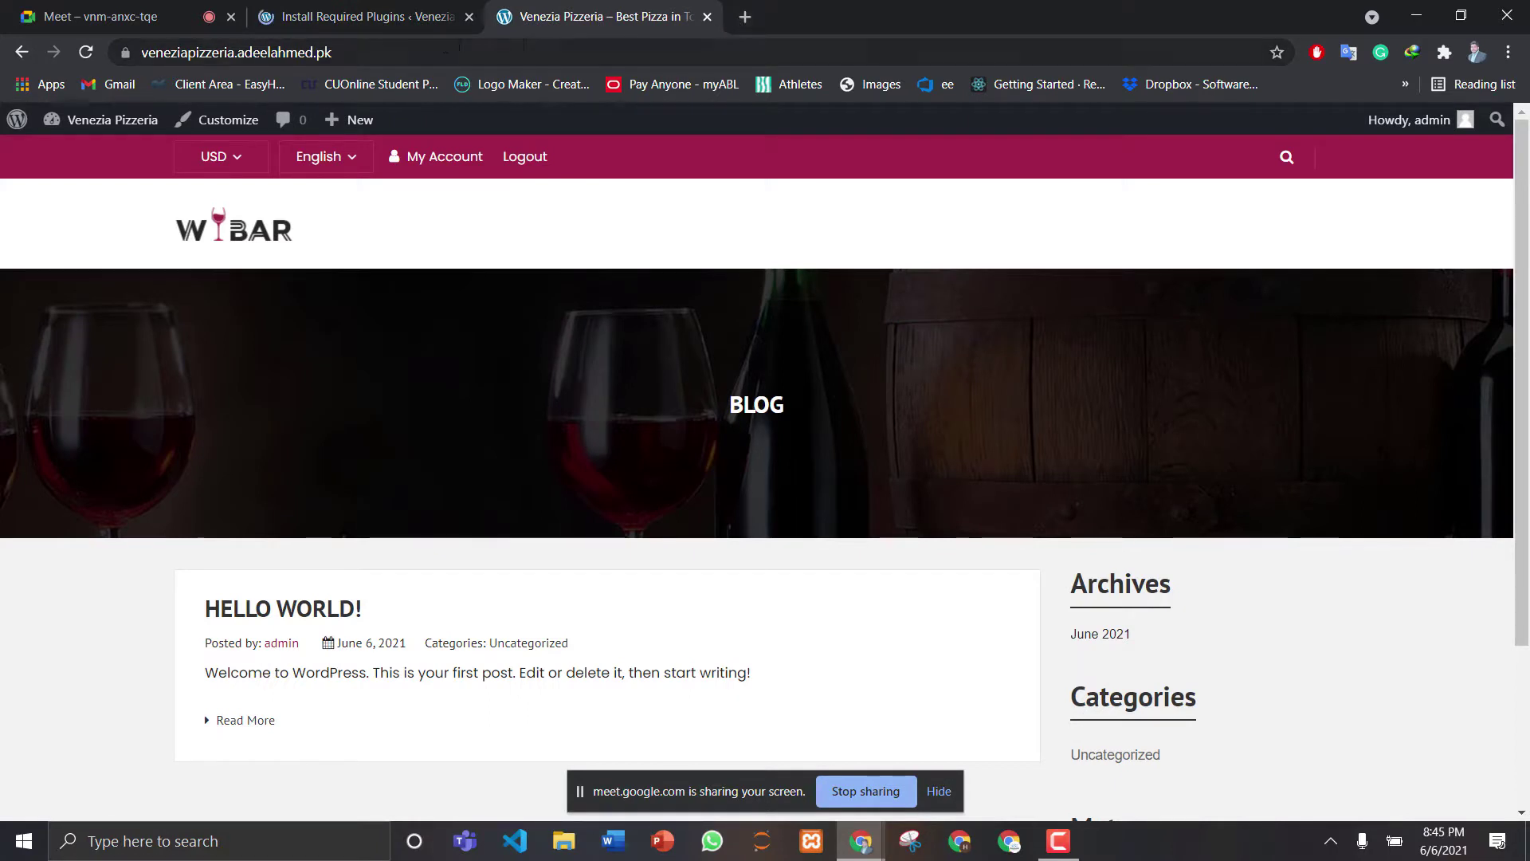
Open the Venezia Pizzeria site's WordPress admin area by adding /wp-admin to the site address
{"action": "left_click", "coordinate": [391, 54]}
{"action": "left_click", "coordinate": [392, 54]}
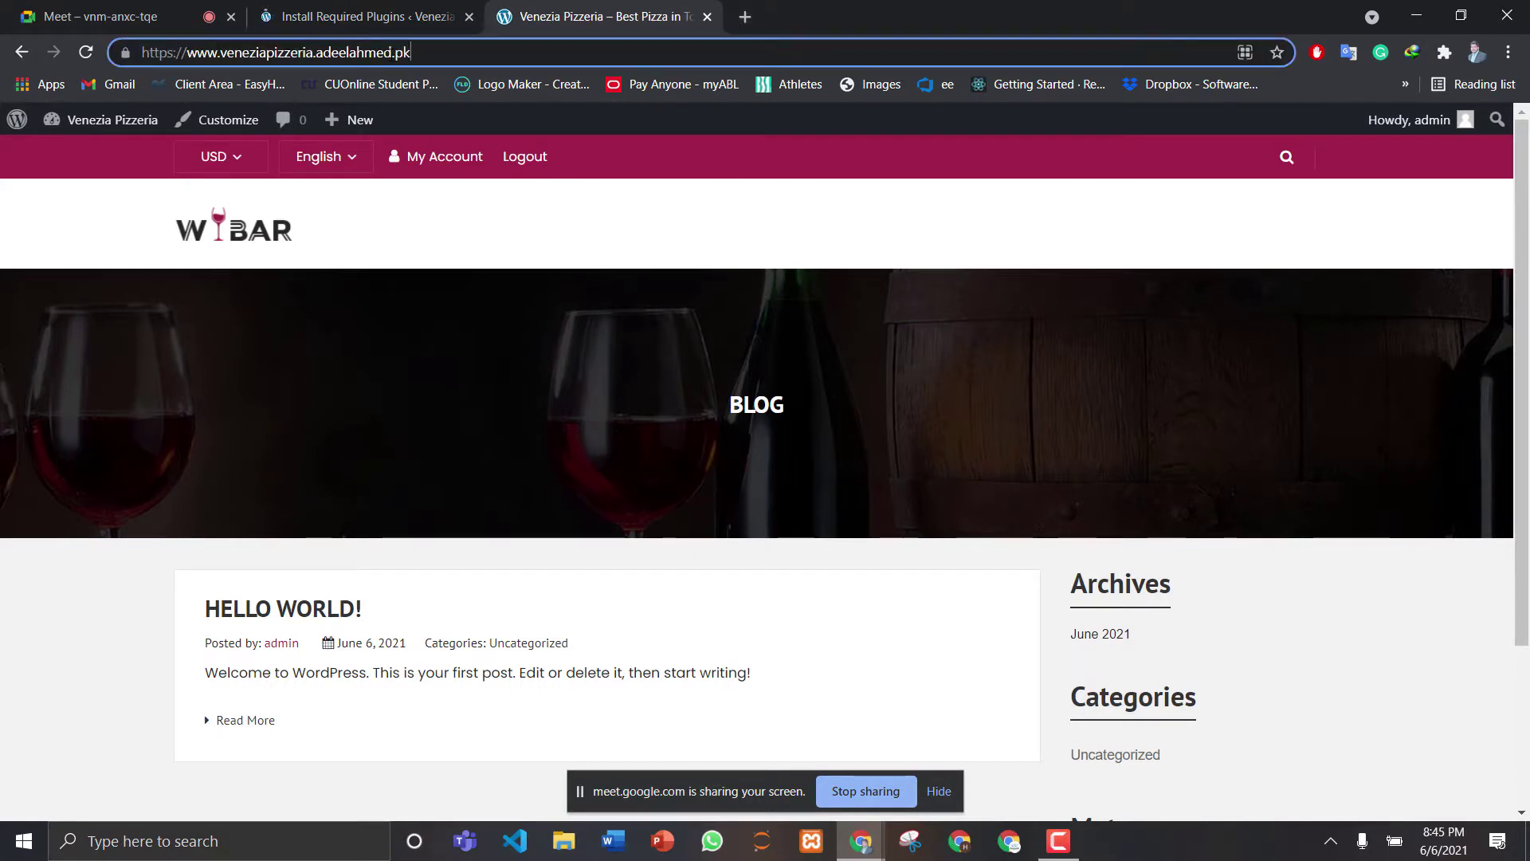
{"action": "type", "text": "/w"}
{"action": "key", "text": "BackSpace"}
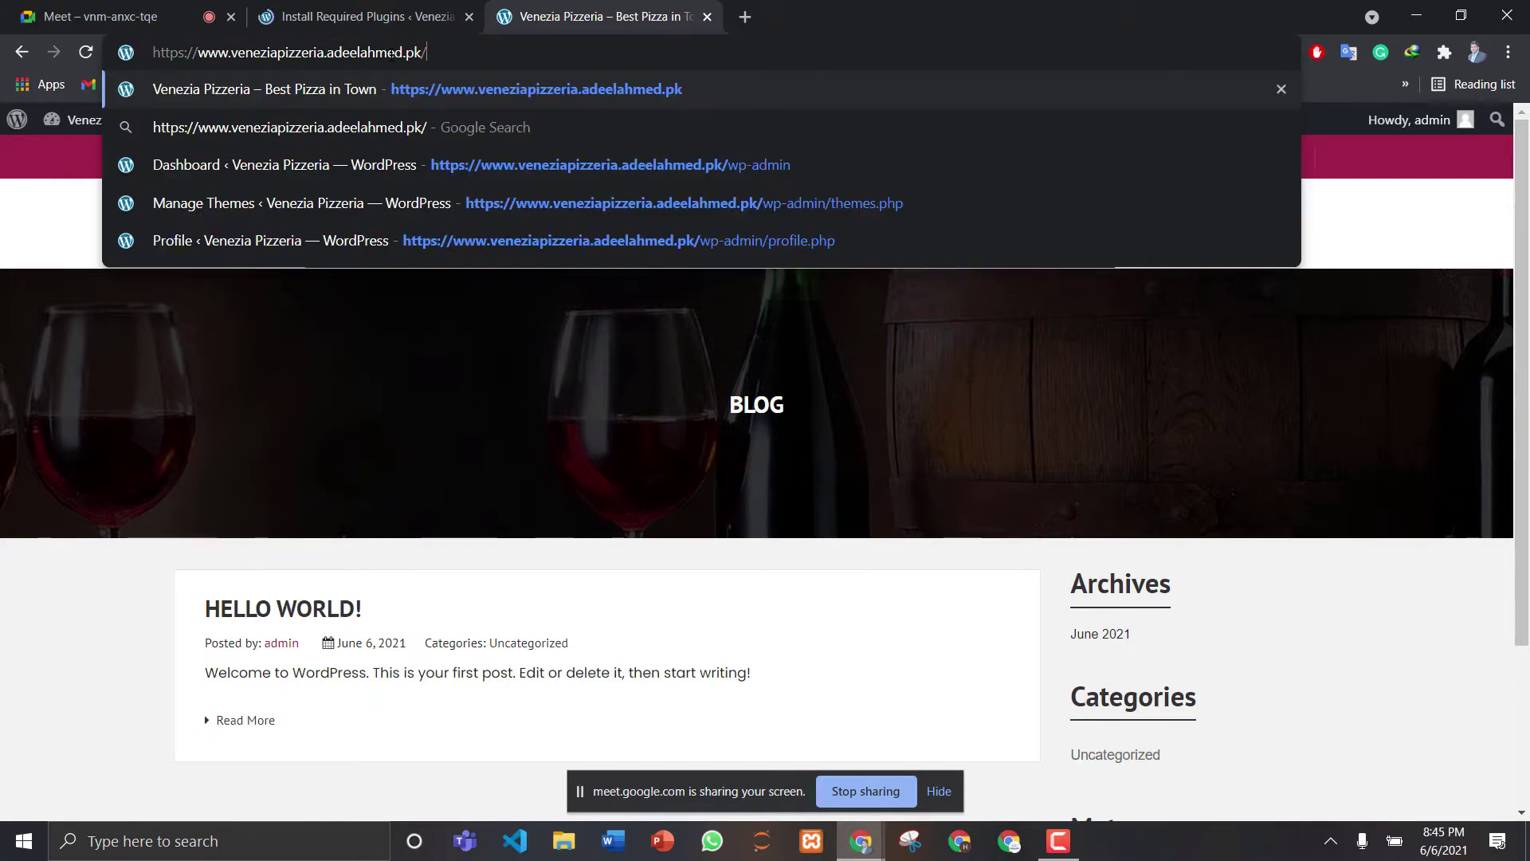
{"action": "type", "text": "wp-a"}
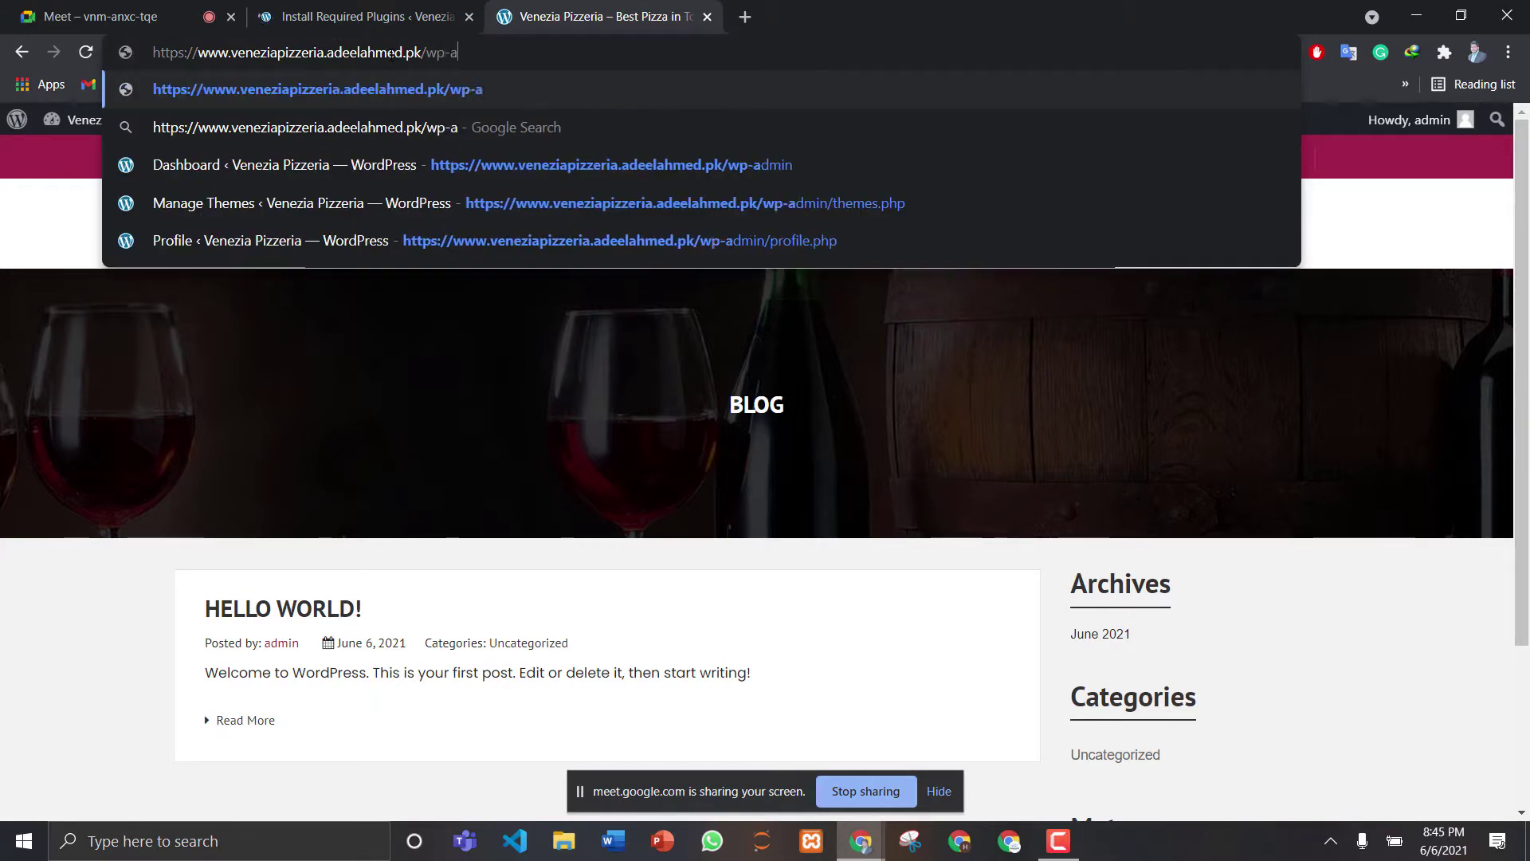
{"action": "type", "text": "dmin"}
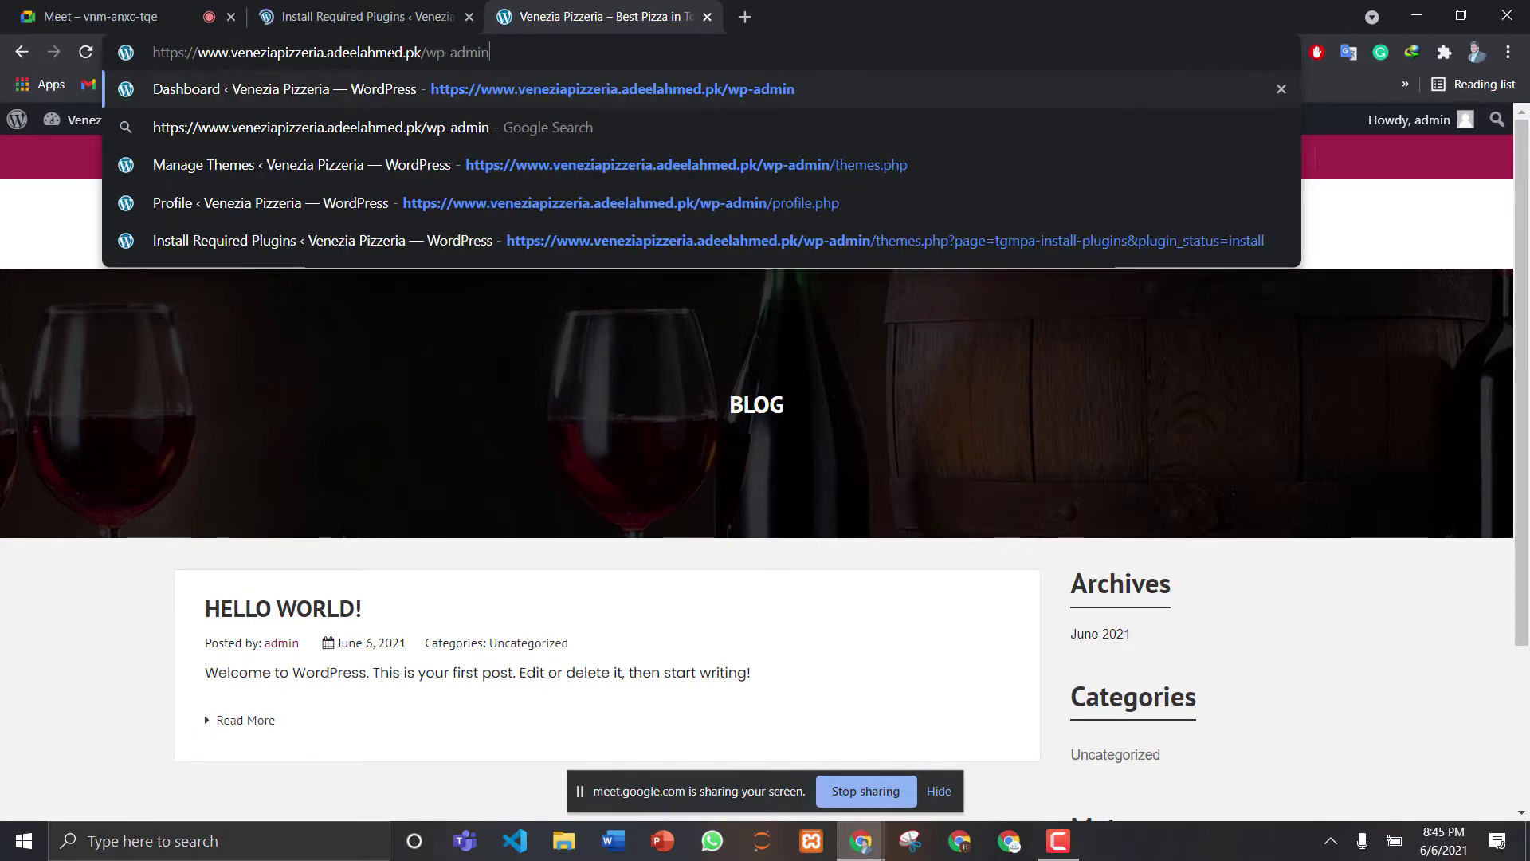
{"action": "key", "text": "Return"}
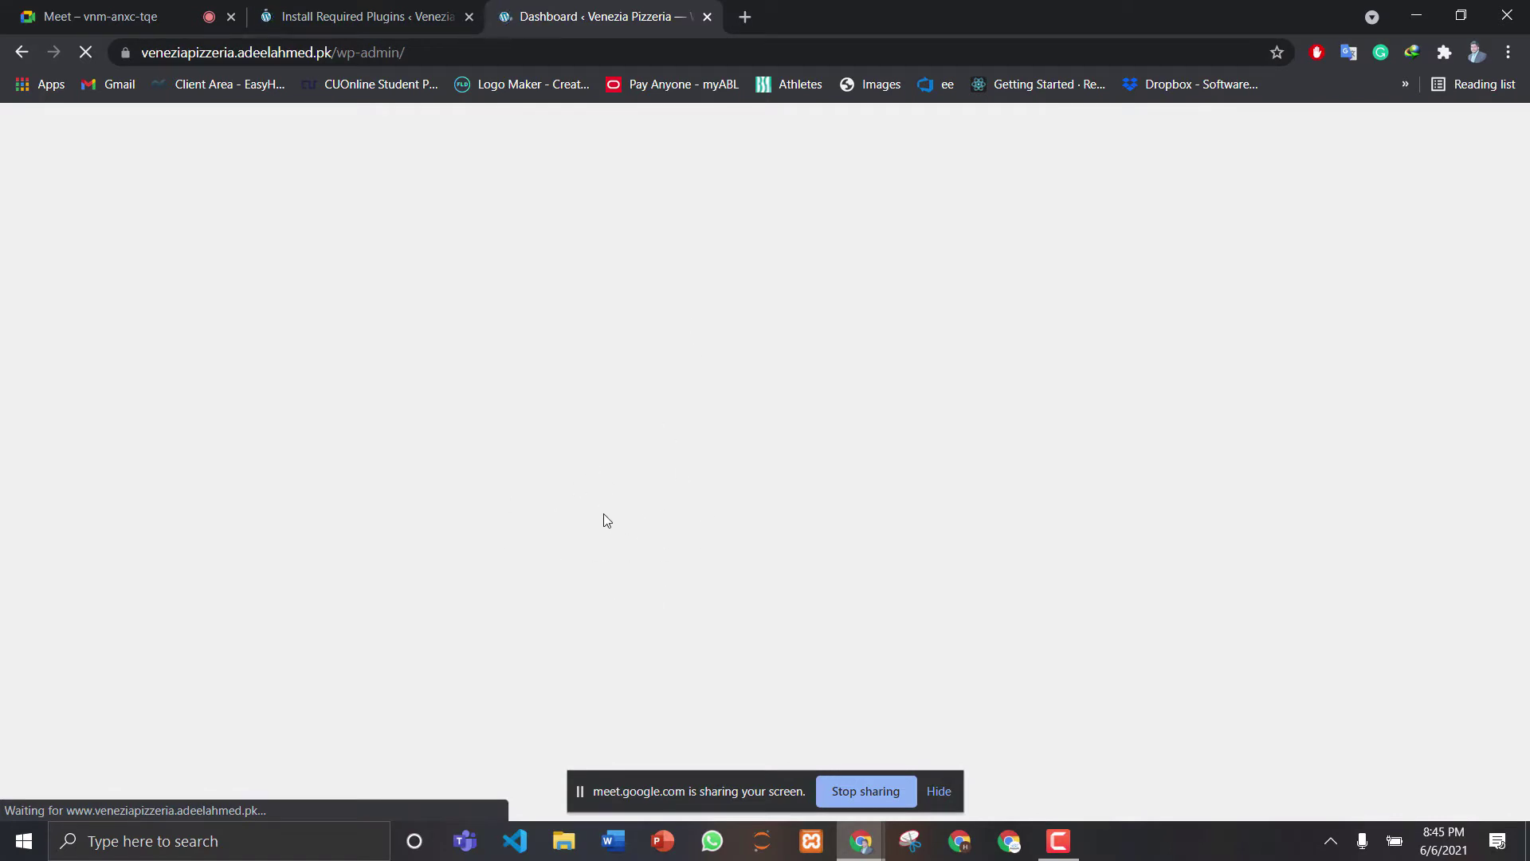
Check the required plugins' installation progress and look over the contents of the WordPress Dashboard
{"action": "left_click", "coordinate": [351, 15]}
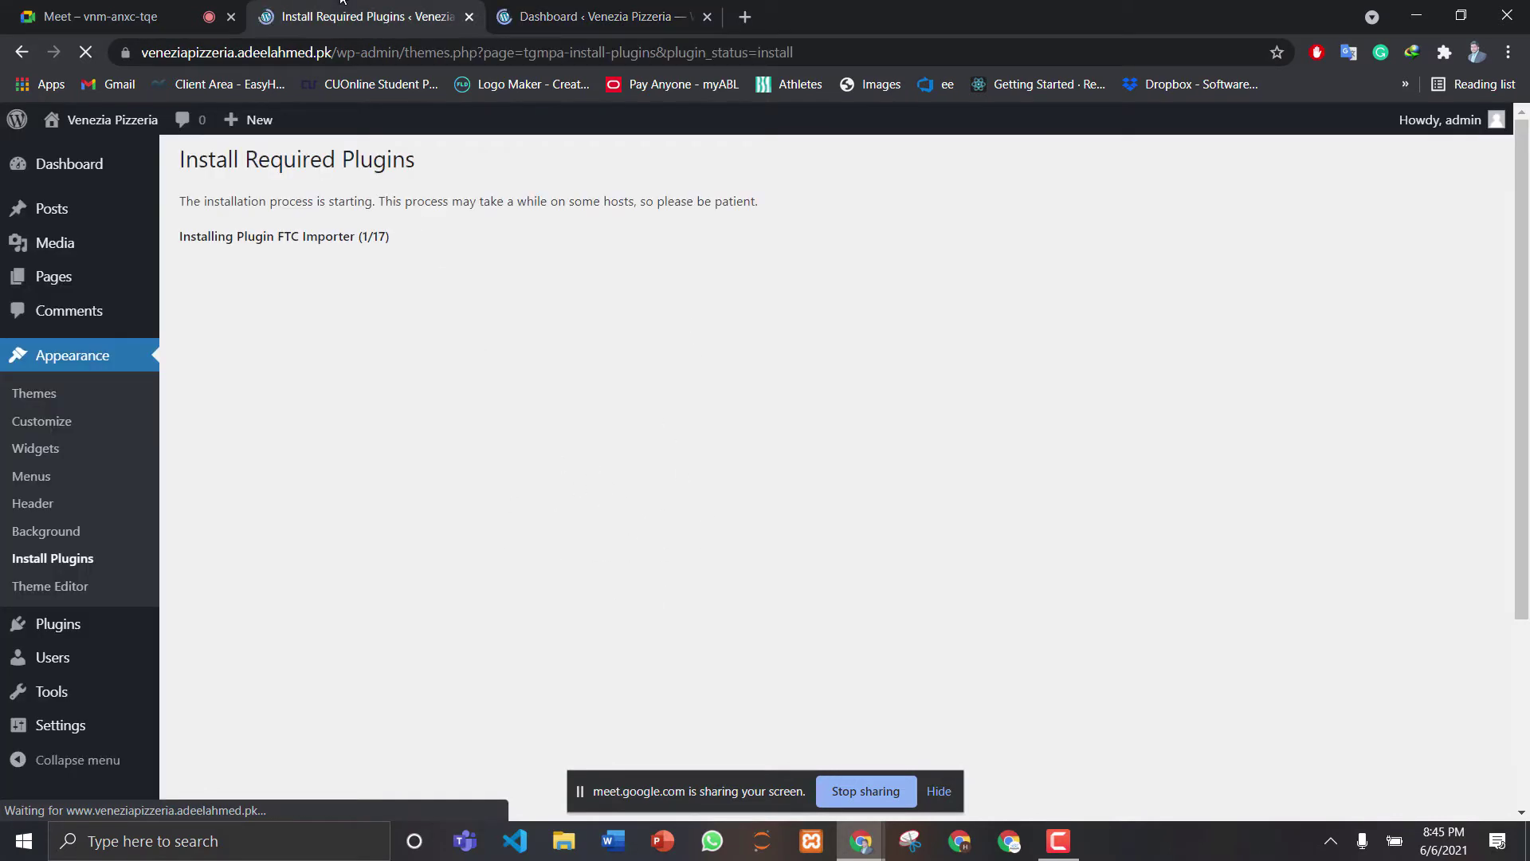
{"action": "left_click", "coordinate": [605, 8]}
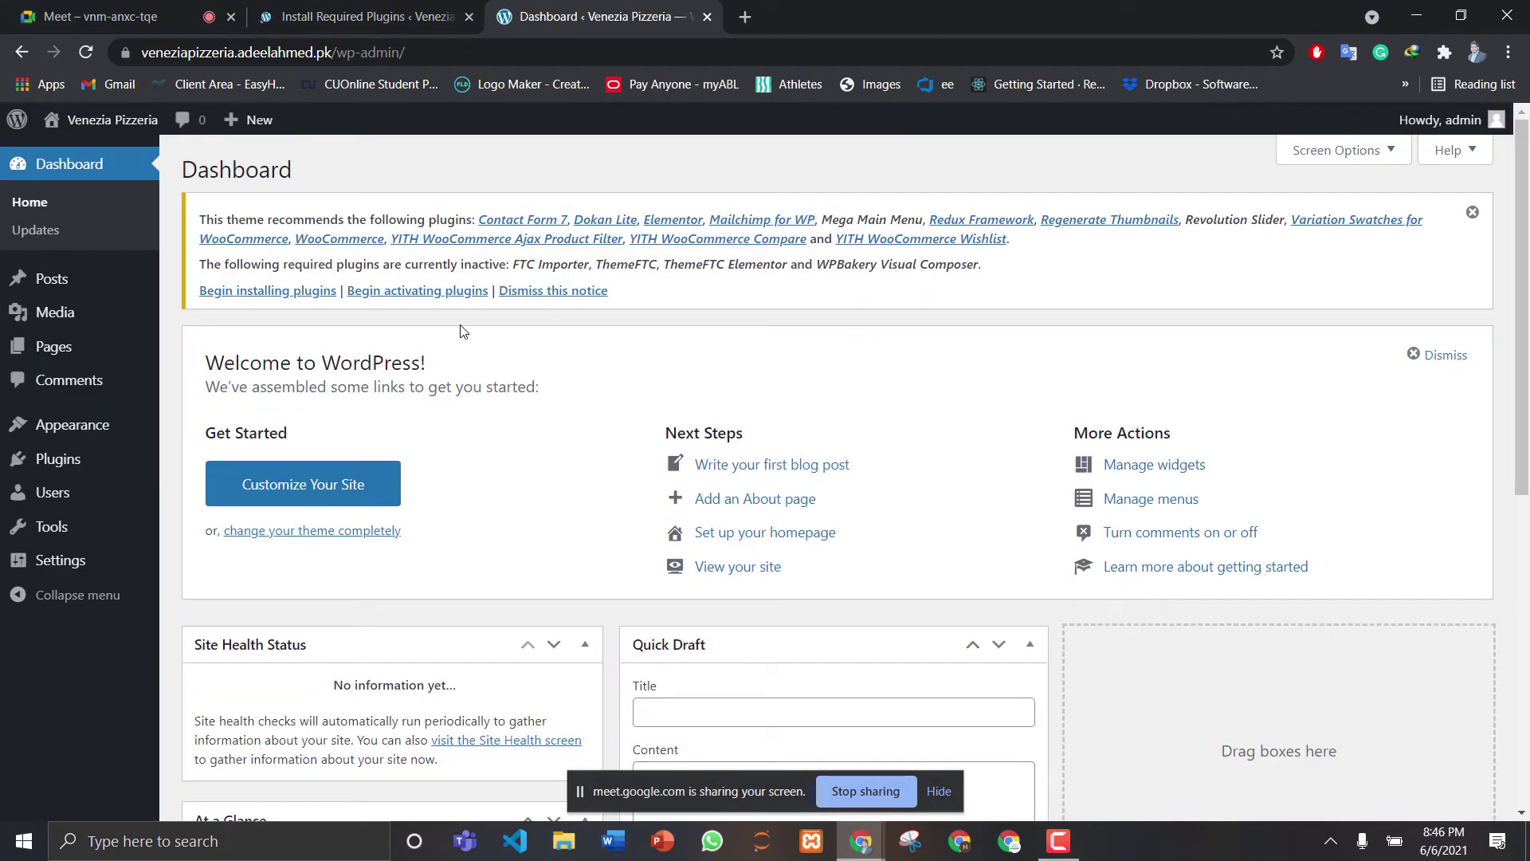
{"action": "scroll", "coordinate": [1521, 318], "scroll_direction": "down", "scroll_amount": 1}
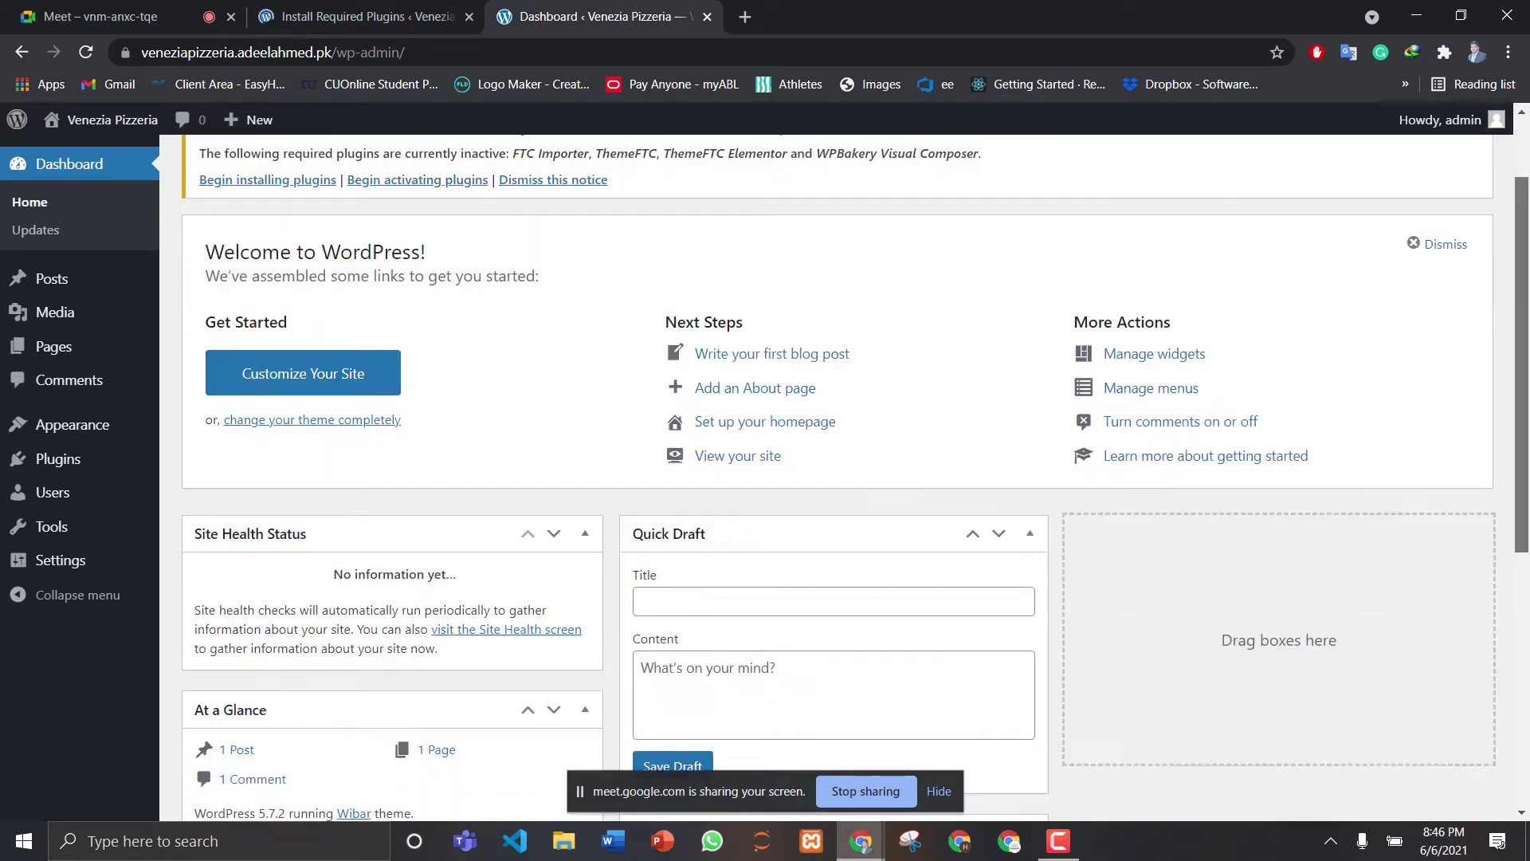
{"action": "scroll", "coordinate": [1522, 319], "scroll_direction": "down", "scroll_amount": 5}
{"action": "scroll", "coordinate": [1526, 239], "scroll_direction": "up", "scroll_amount": 7}
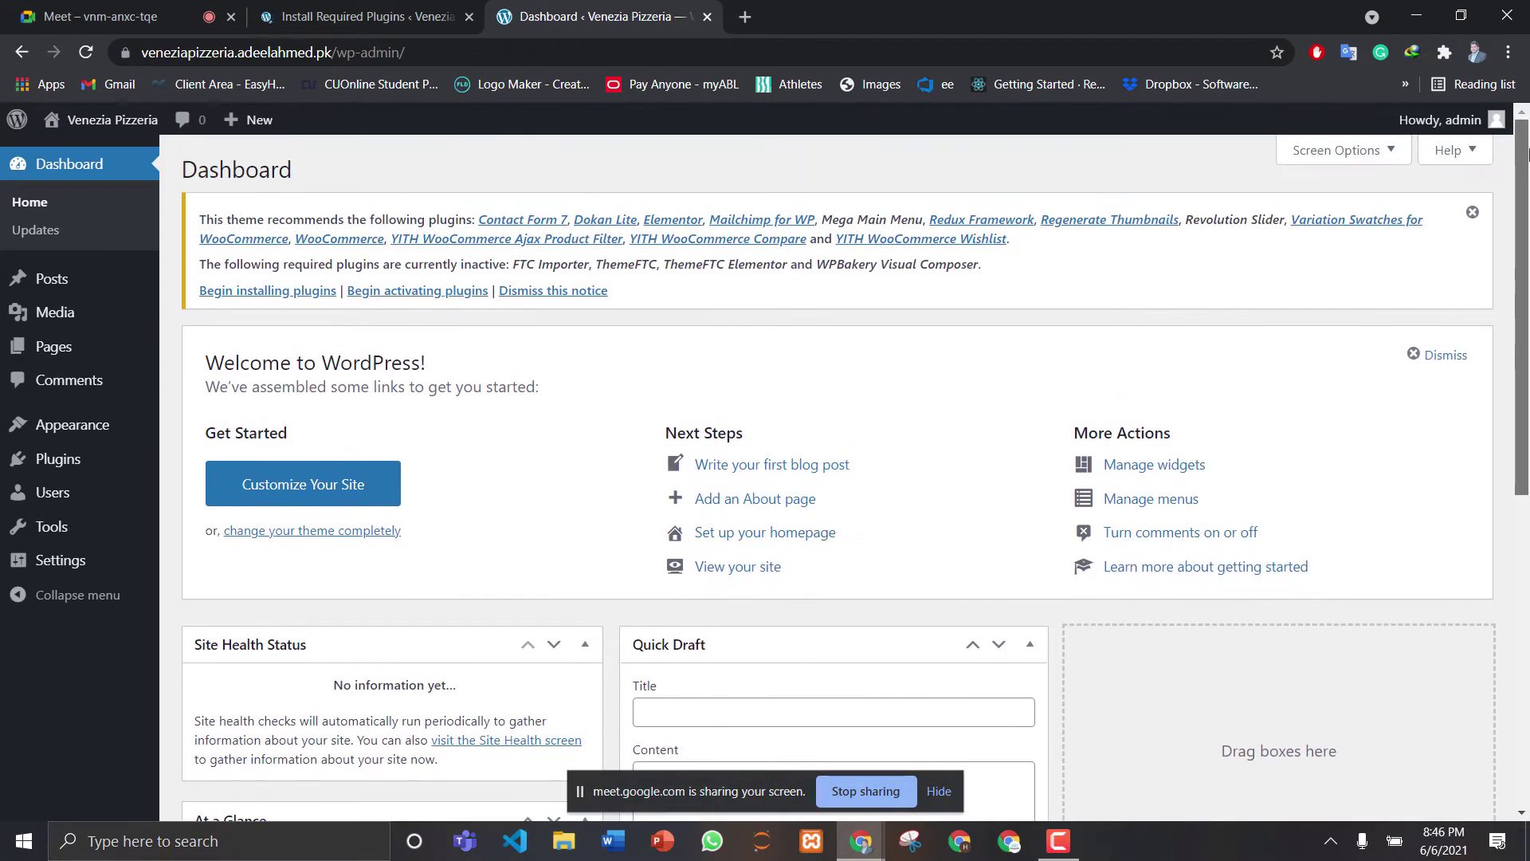
Open the site's Themes management page and check the plugin installation progress while it loads
{"action": "mouse_move", "coordinate": [138, 425]}
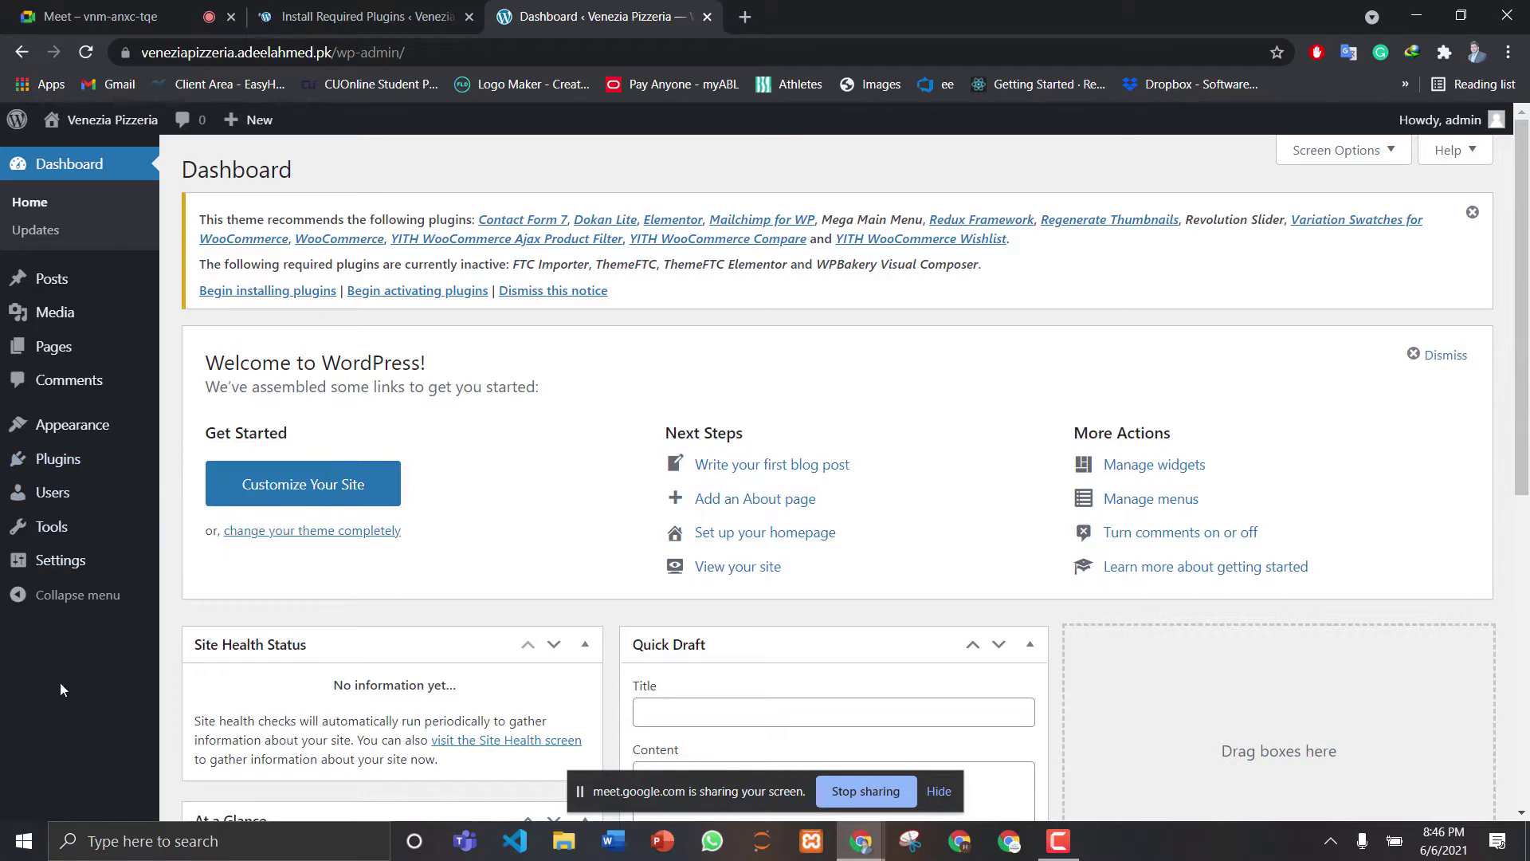
{"action": "mouse_move", "coordinate": [60, 433]}
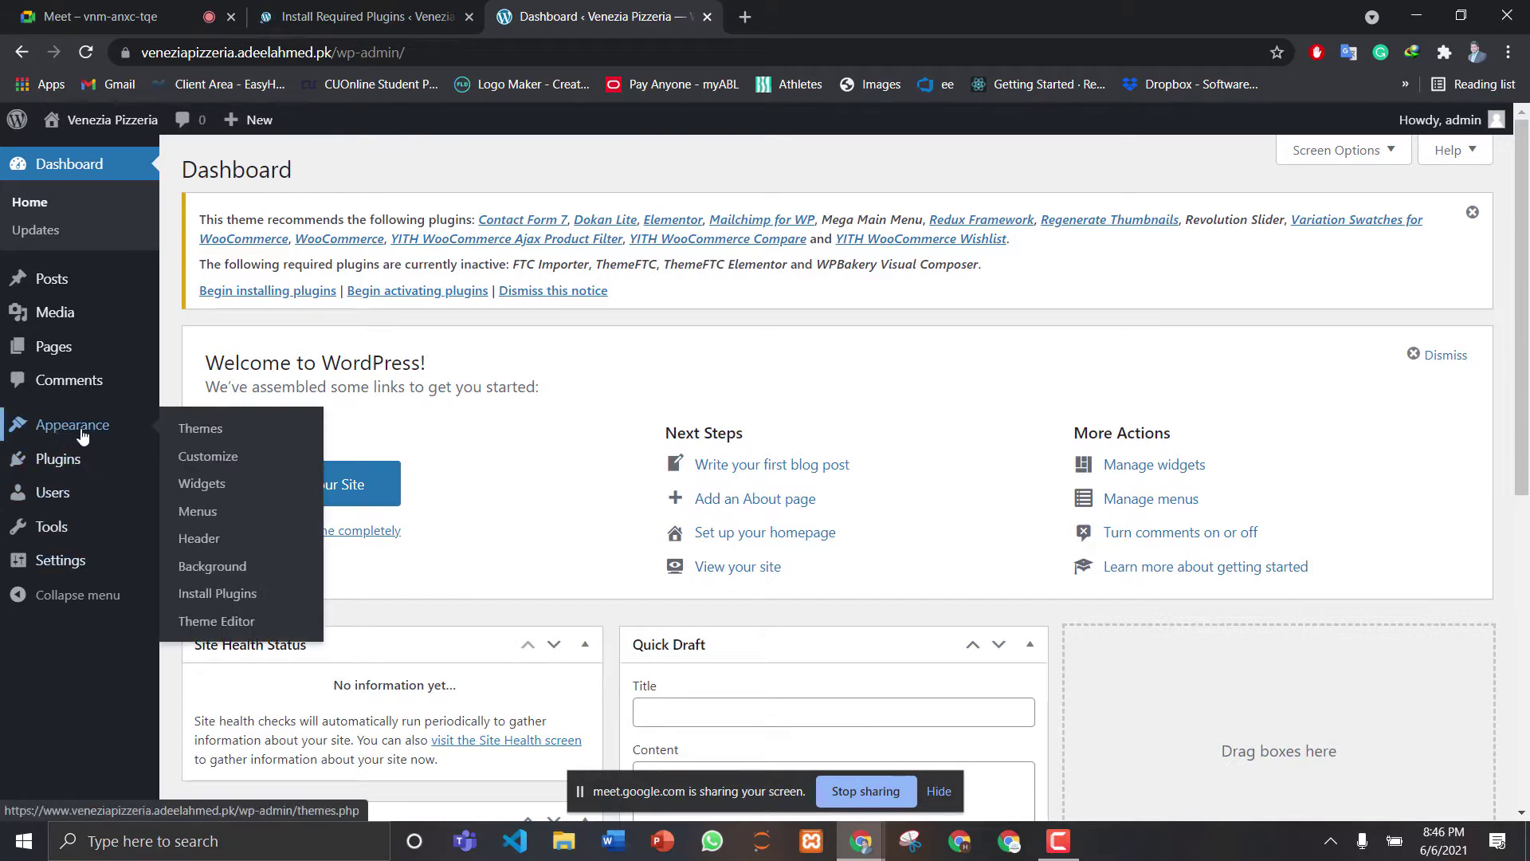
{"action": "left_click", "coordinate": [201, 431]}
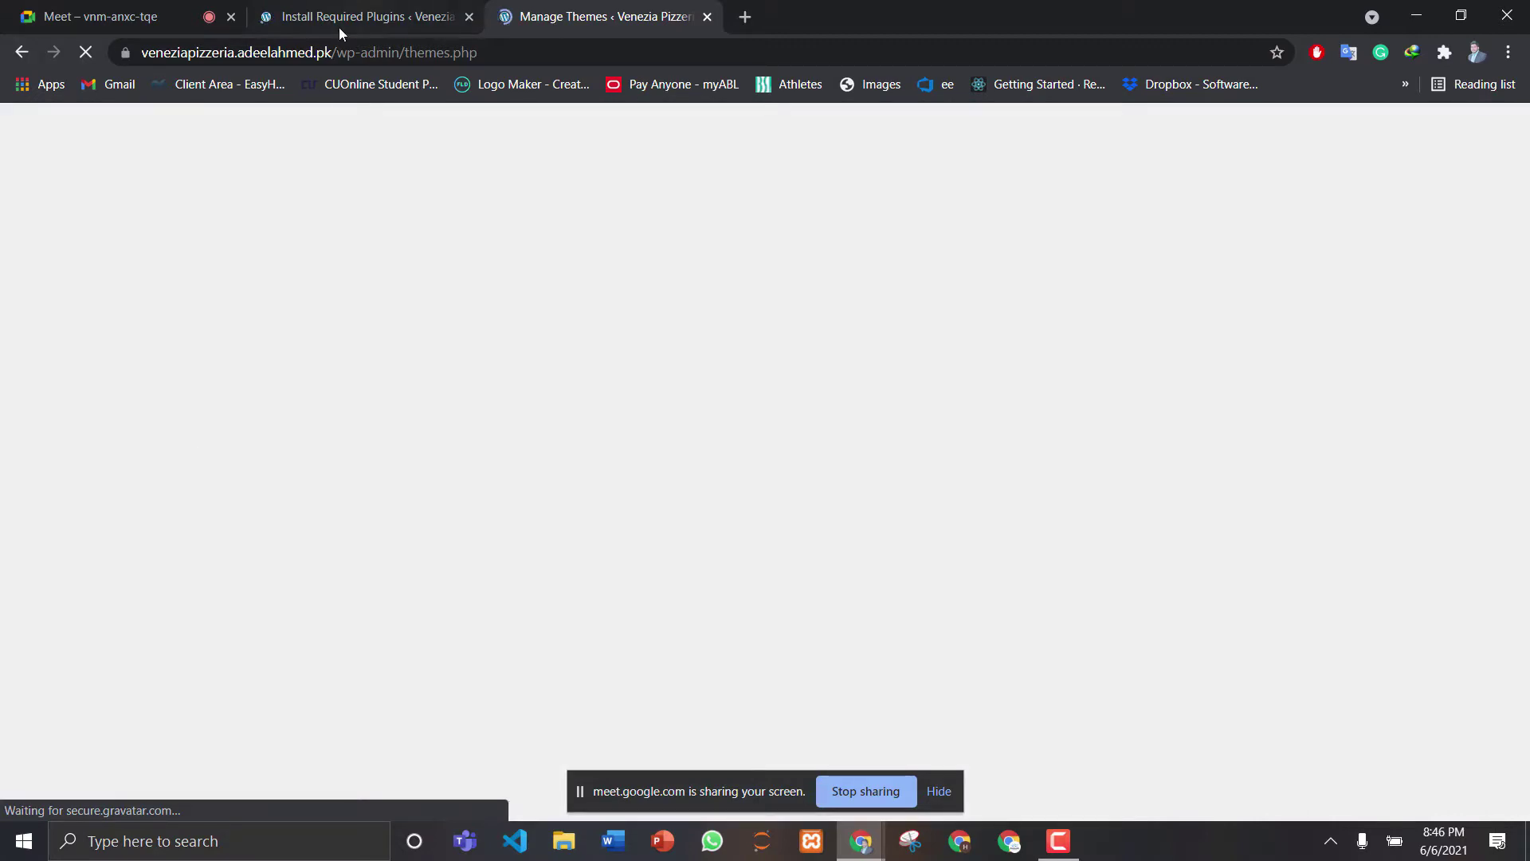
{"action": "left_click", "coordinate": [363, 10]}
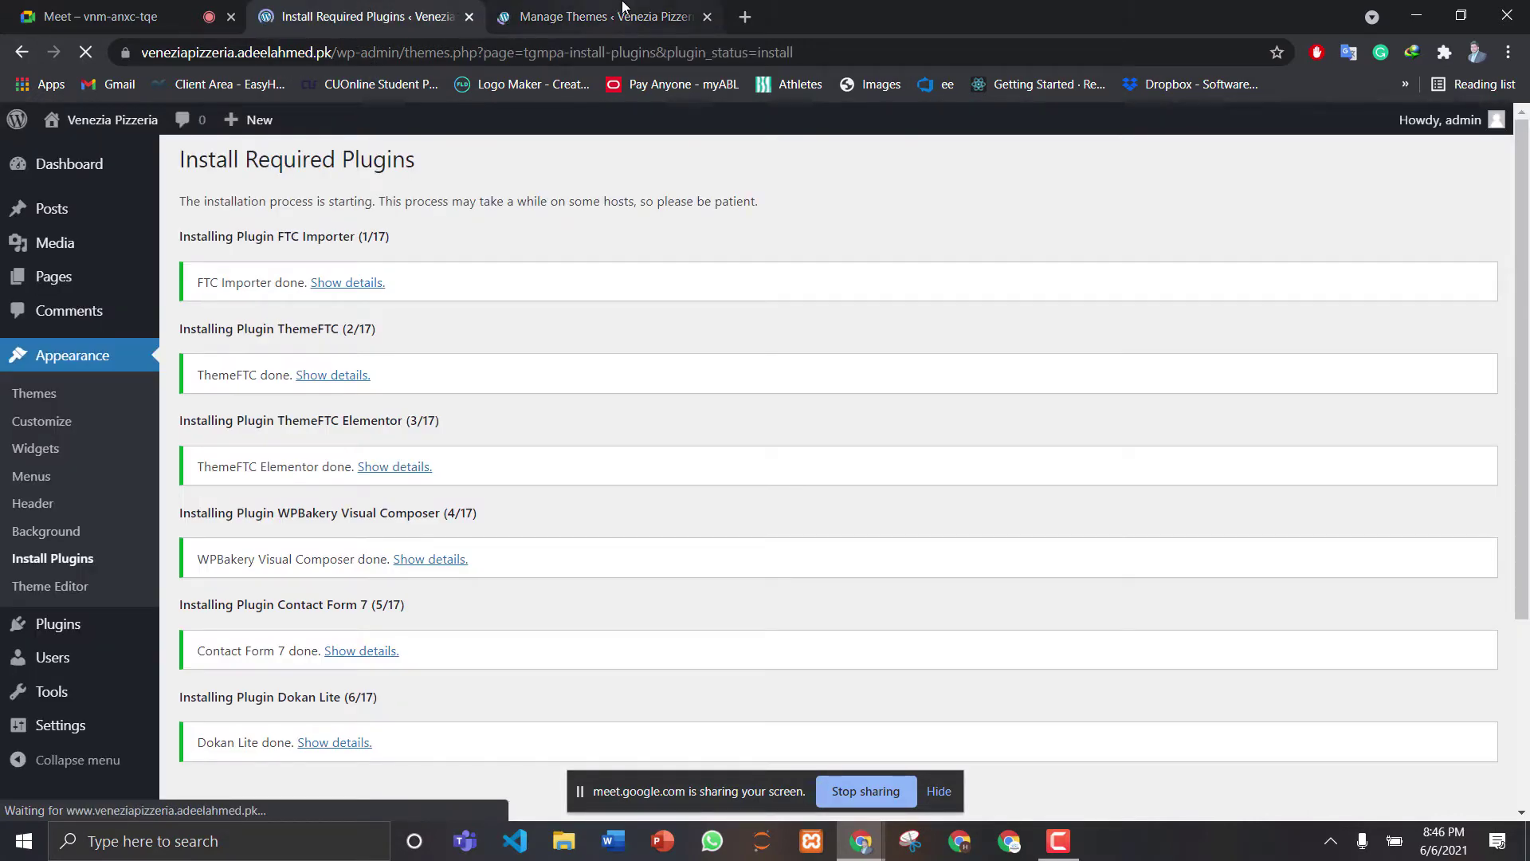
{"action": "left_click", "coordinate": [636, 11]}
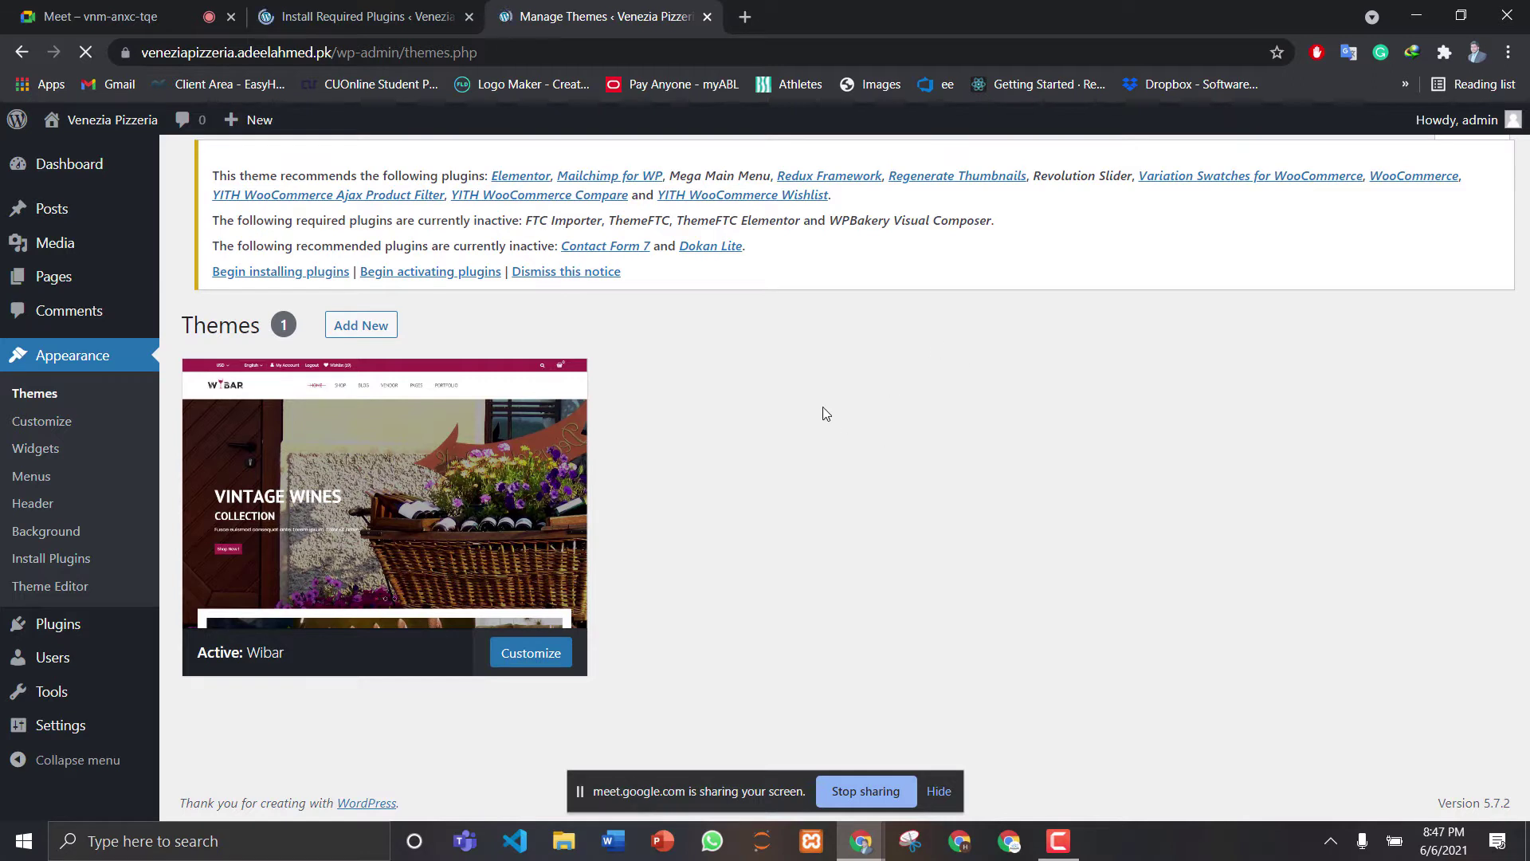
Show the upload form for adding a new theme, browse to the theme's .zip file and cancel the file selection
{"action": "left_click", "coordinate": [363, 333]}
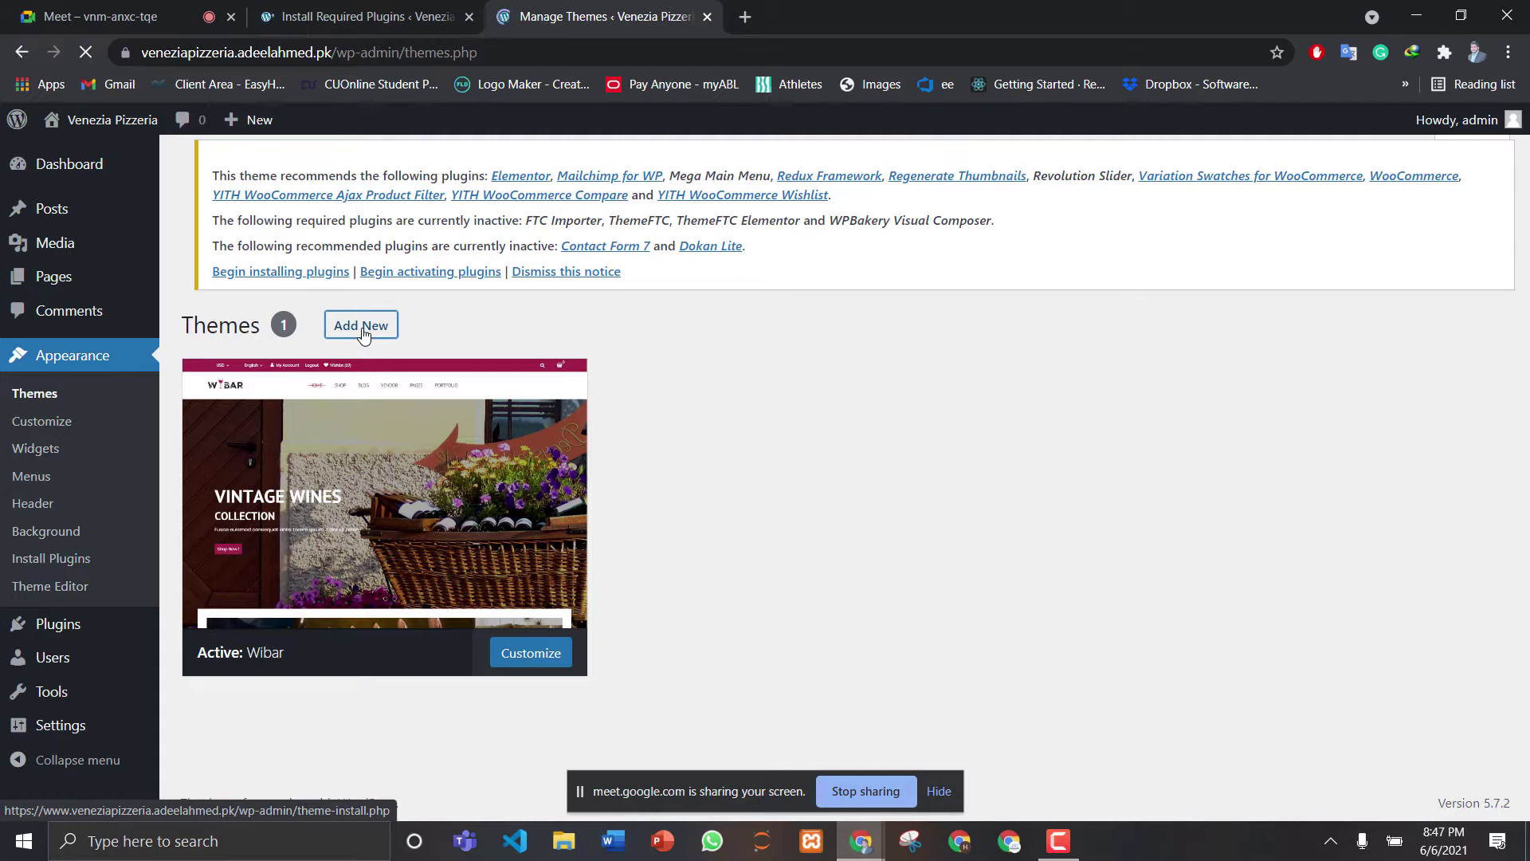
{"action": "left_click", "coordinate": [362, 326]}
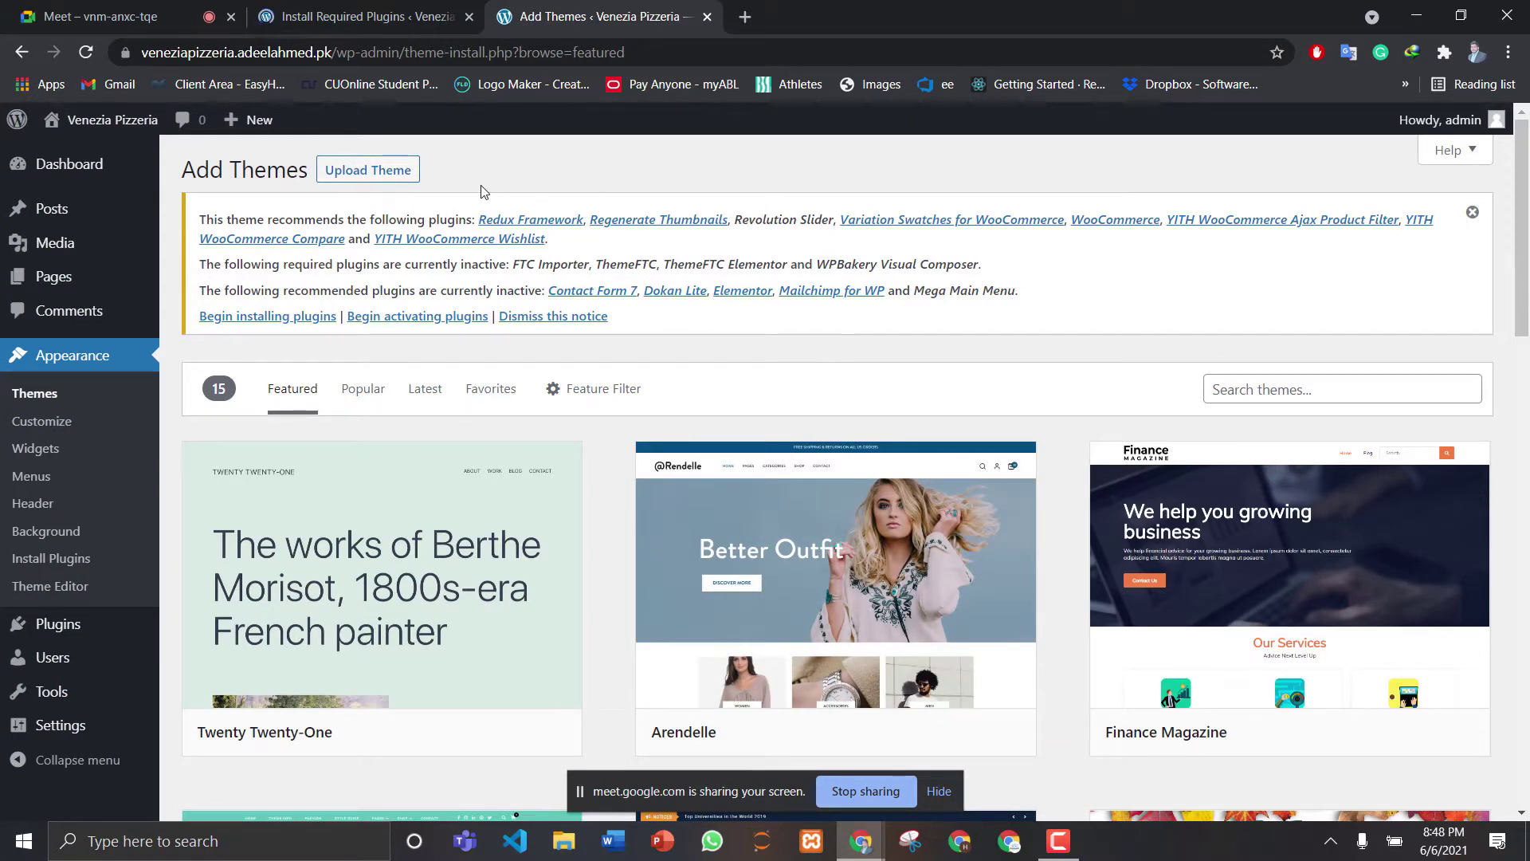
{"action": "left_click", "coordinate": [378, 171]}
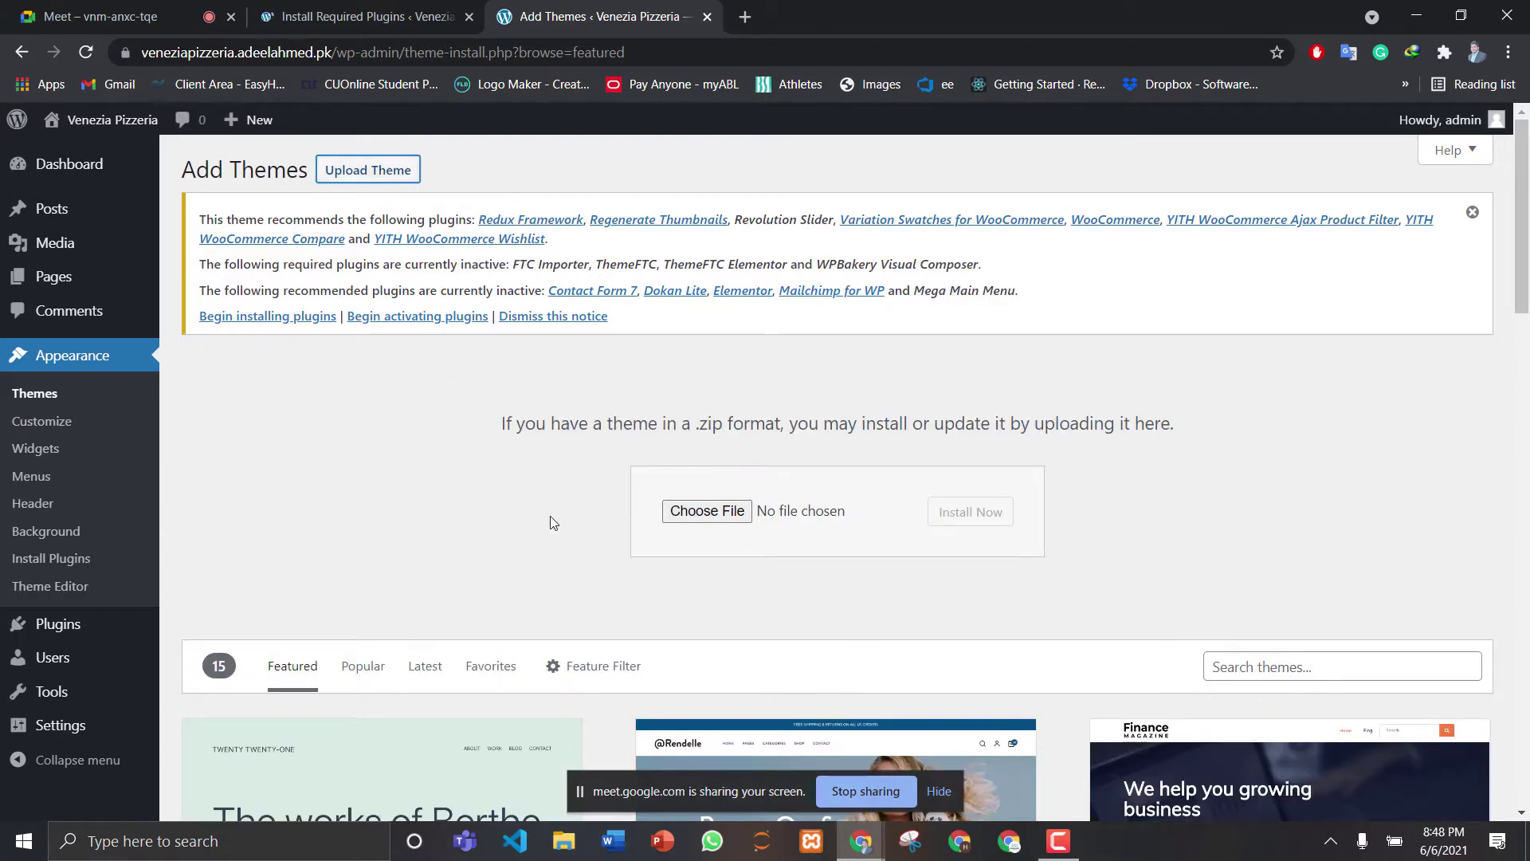
{"action": "left_click", "coordinate": [706, 514]}
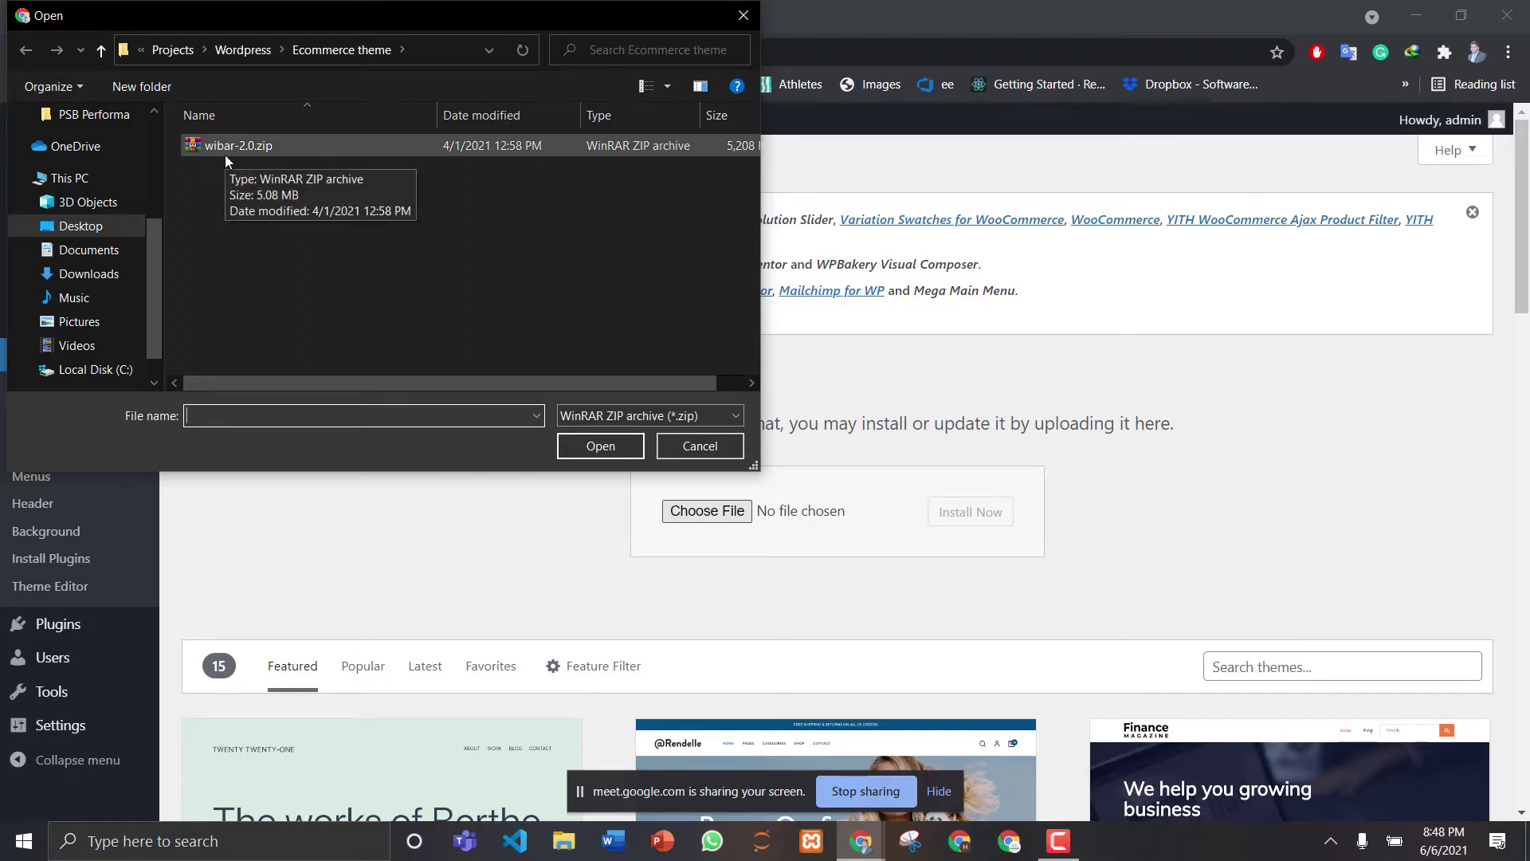
{"action": "left_click", "coordinate": [735, 22]}
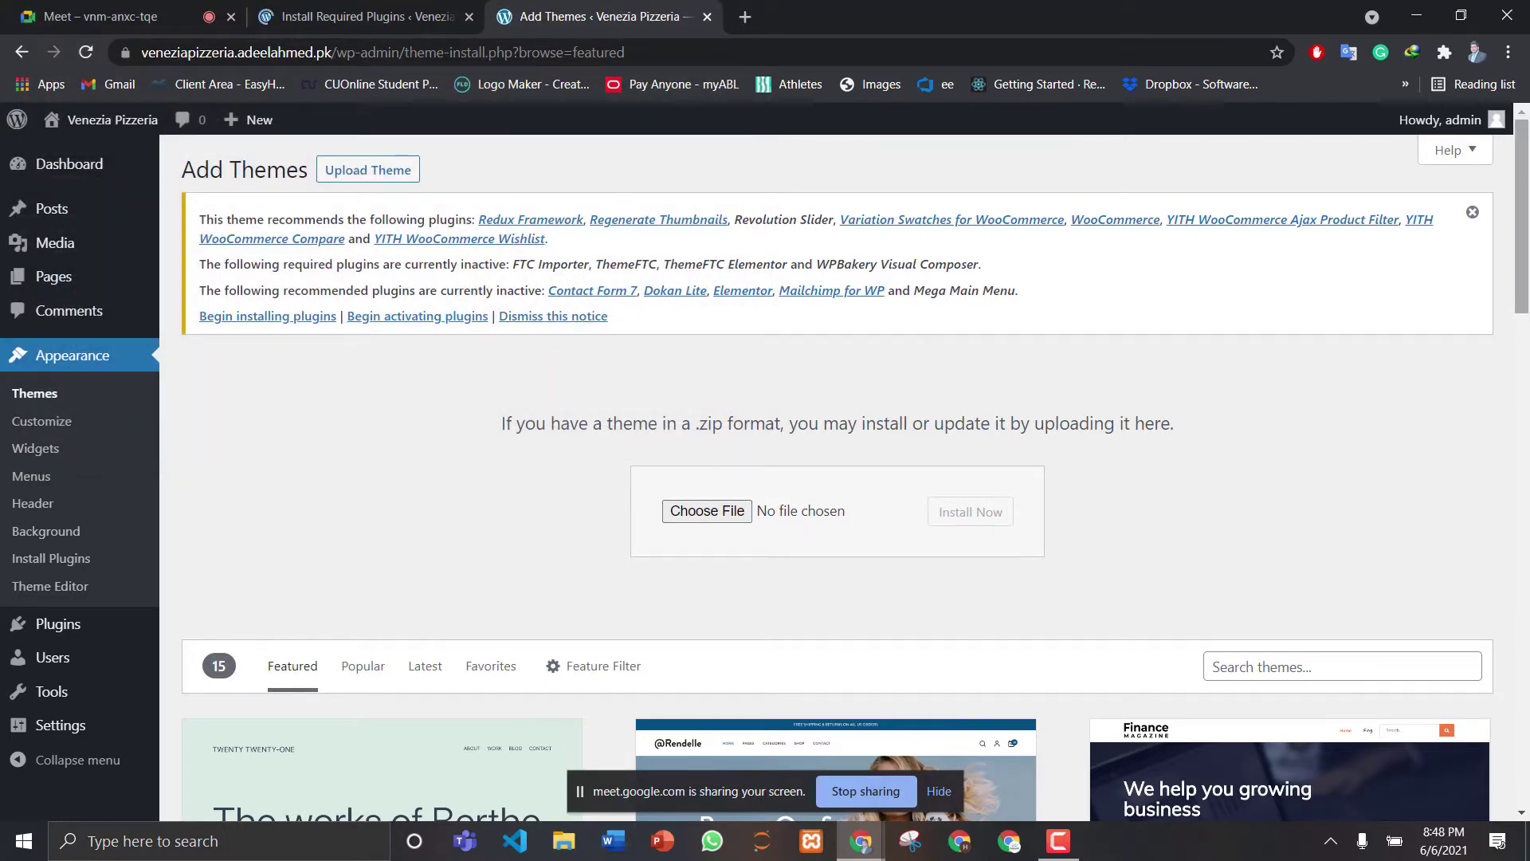
Return to the Themes management page and view the details of the active Wibar theme
{"action": "right_click", "coordinate": [1526, 327]}
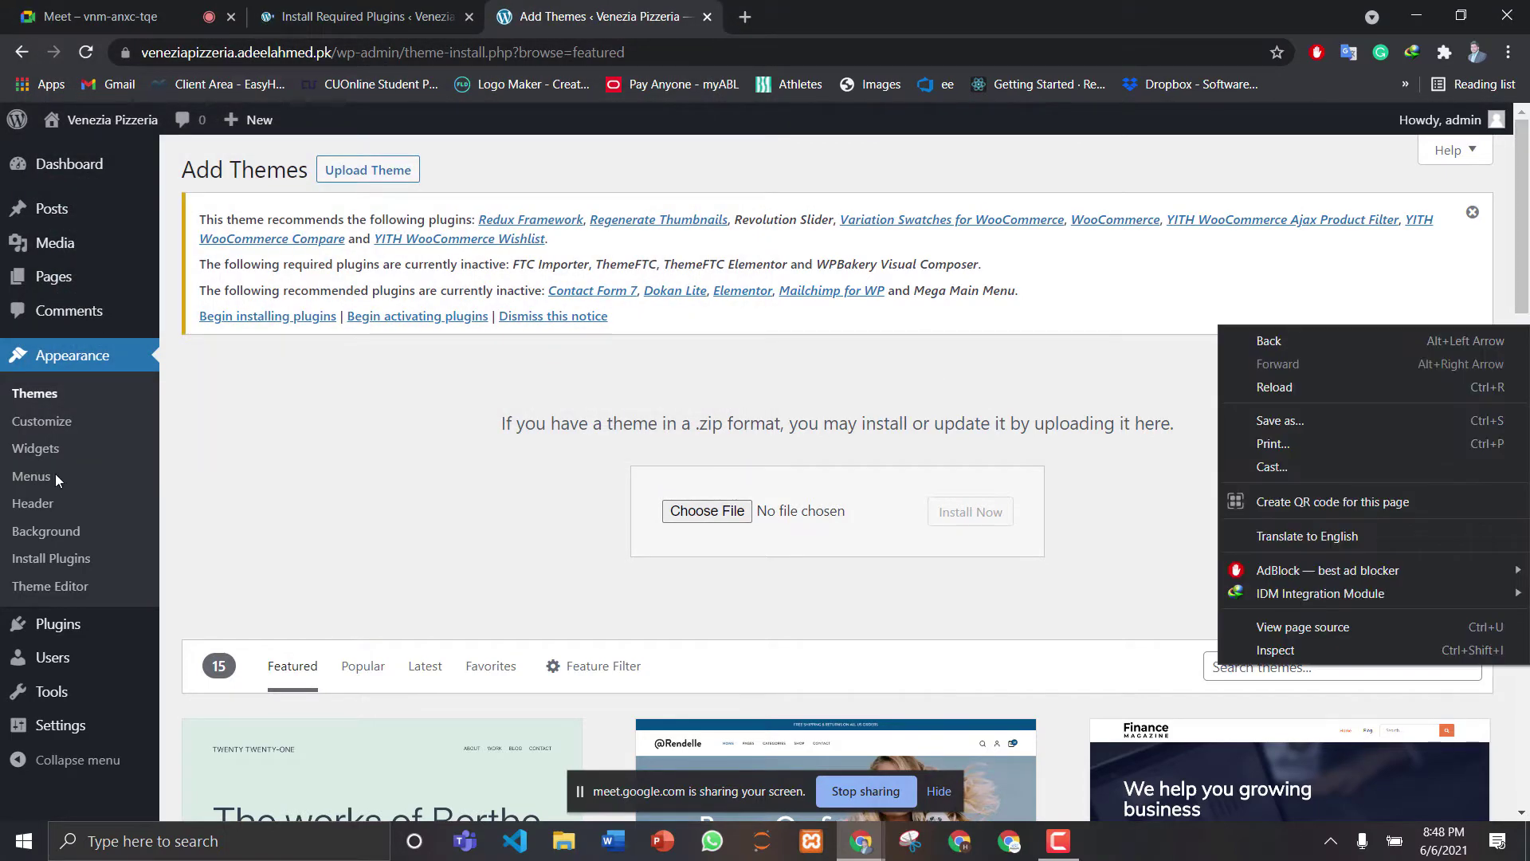
{"action": "left_click", "coordinate": [32, 395]}
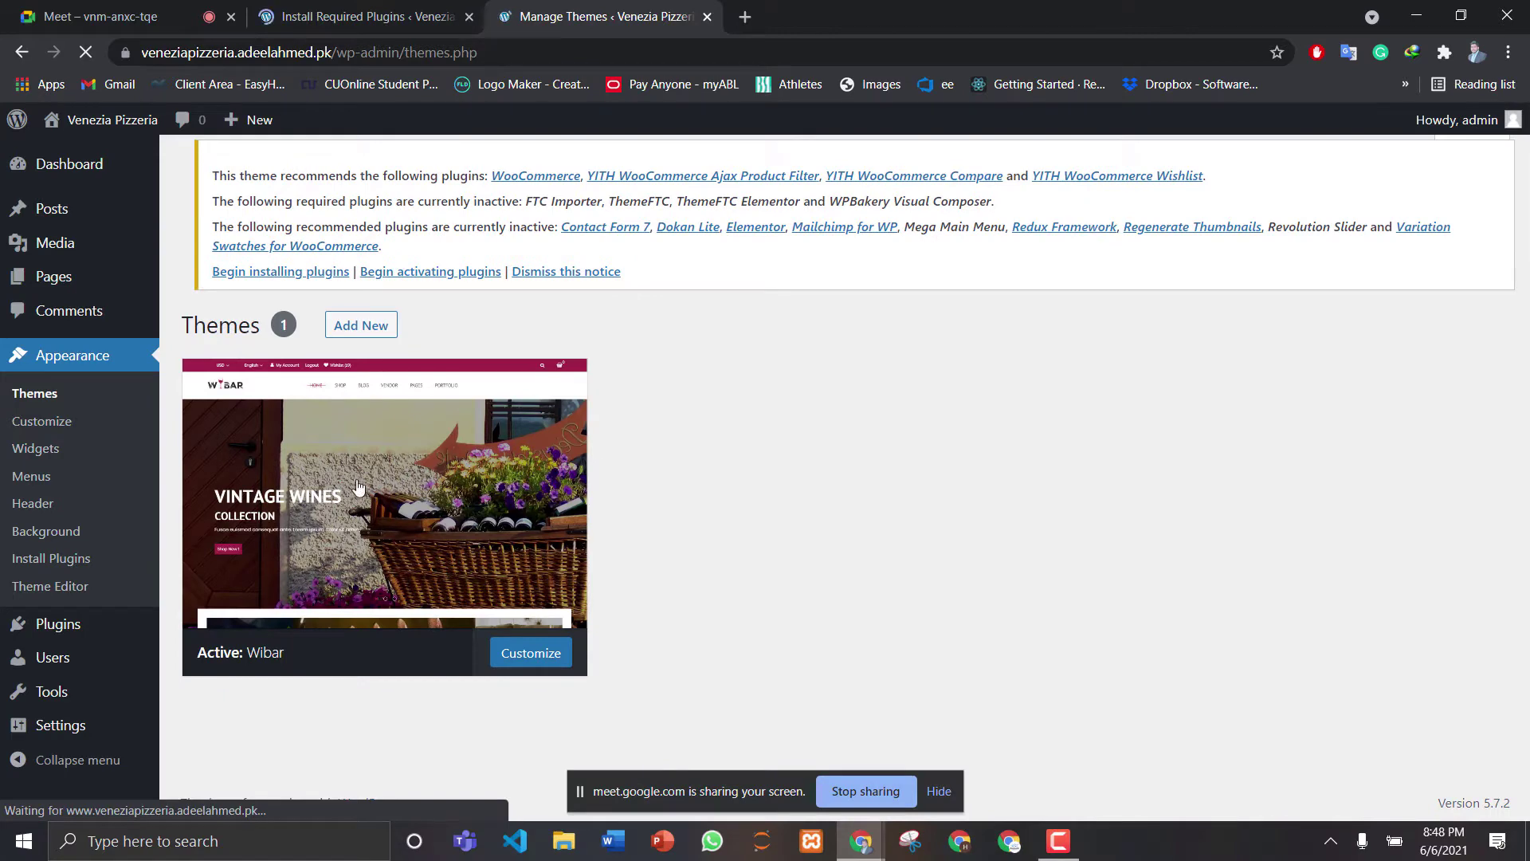
{"action": "left_click", "coordinate": [409, 524]}
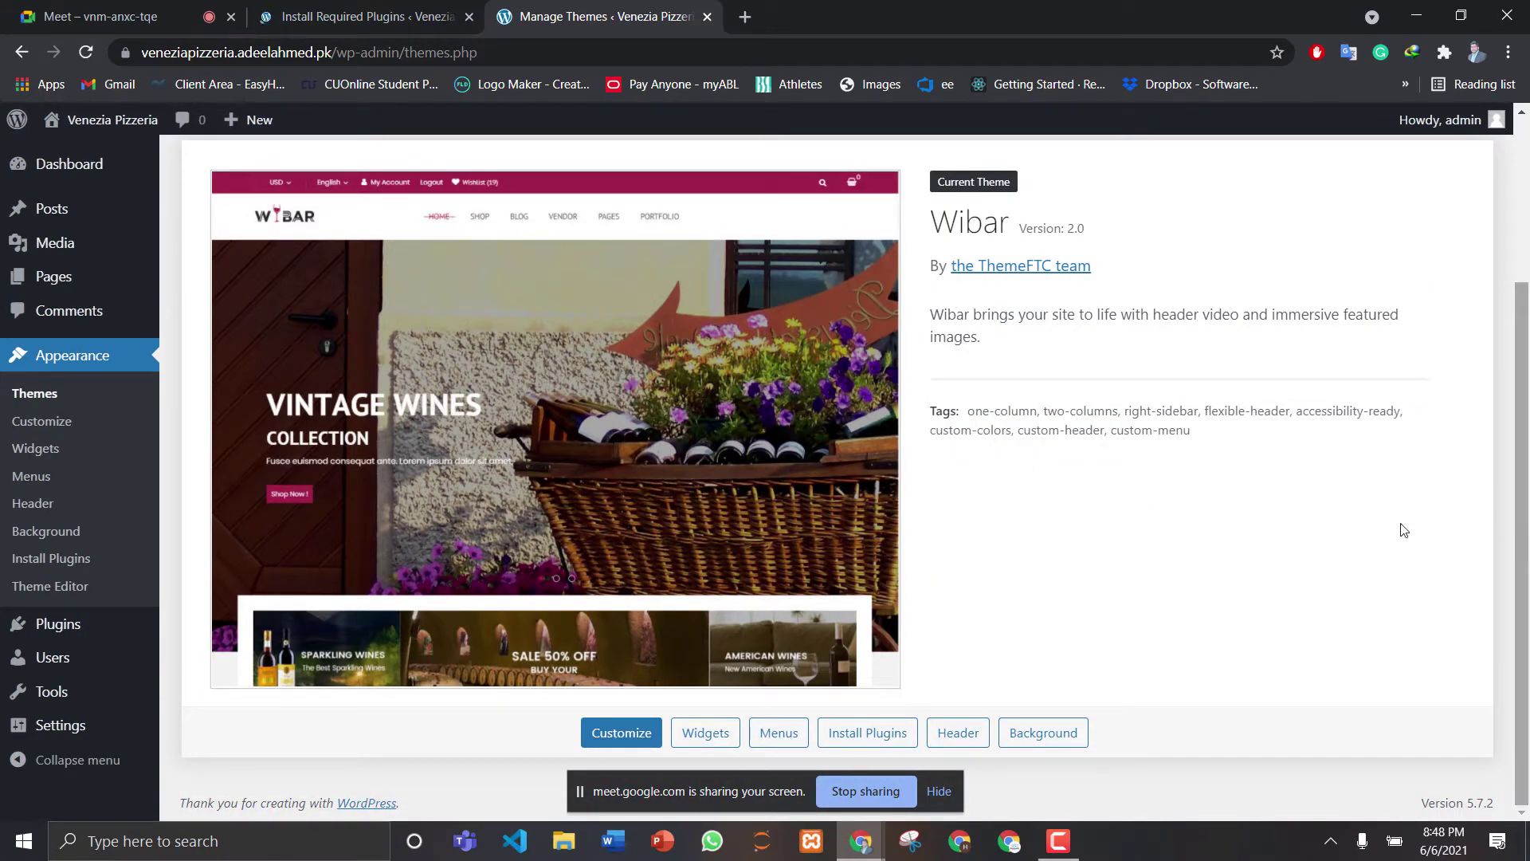
Open the Venezia Pizzeria site's front page in a new browser tab
{"action": "left_click", "coordinate": [752, 20]}
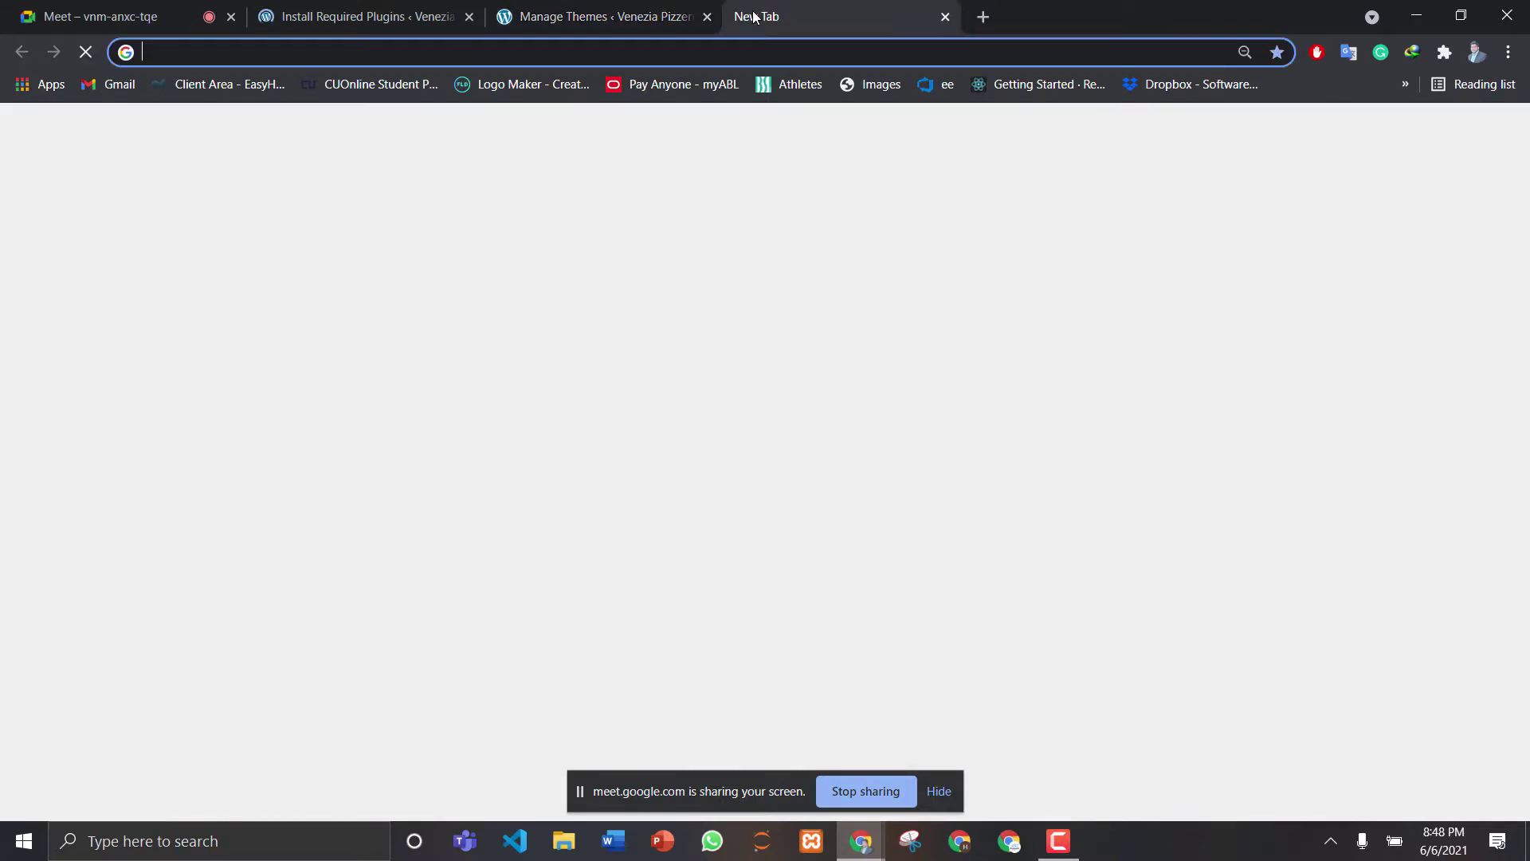
{"action": "type", "text": "v"}
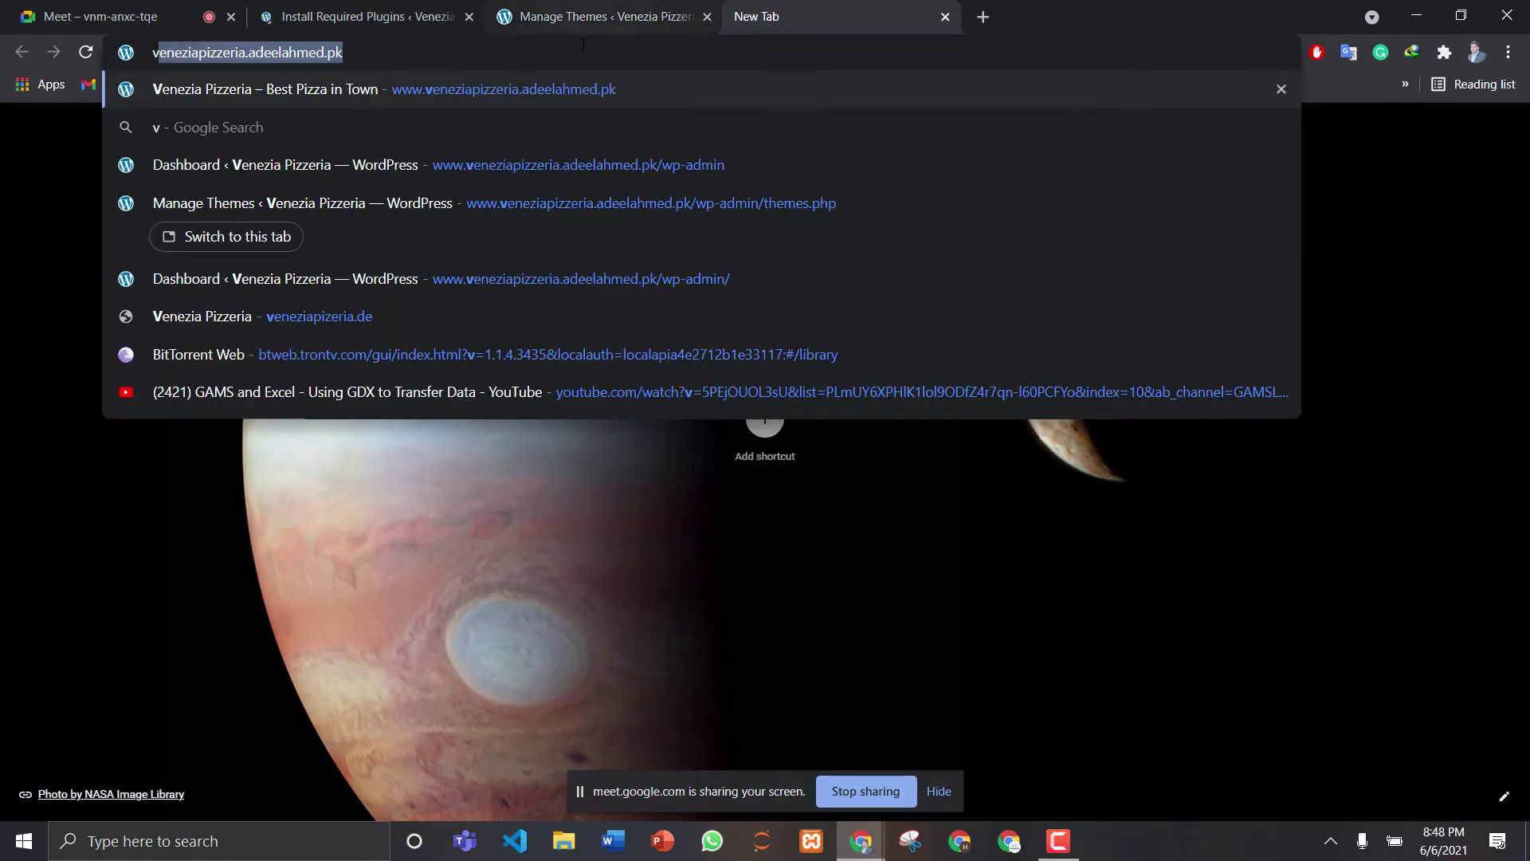
{"action": "key", "text": "Right"}
{"action": "key", "text": "BackSpace"}
{"action": "key", "text": "BackSpace"}
{"action": "key", "text": "BackSpace"}
{"action": "key", "text": "BackSpace"}
{"action": "key", "text": "BackSpace"}
{"action": "key", "text": "BackSpace"}
{"action": "key", "text": "BackSpace"}
{"action": "key", "text": "BackSpace"}
{"action": "key", "text": "BackSpace"}
{"action": "key", "text": "BackSpace"}
{"action": "key", "text": "BackSpace"}
{"action": "key", "text": "BackSpace"}
{"action": "key", "text": "BackSpace"}
{"action": "key", "text": "BackSpace"}
{"action": "key", "text": "BackSpace"}
{"action": "key", "text": "BackSpace"}
{"action": "key", "text": "BackSpace"}
{"action": "key", "text": "BackSpace"}
{"action": "key", "text": "BackSpace"}
{"action": "key", "text": "BackSpace"}
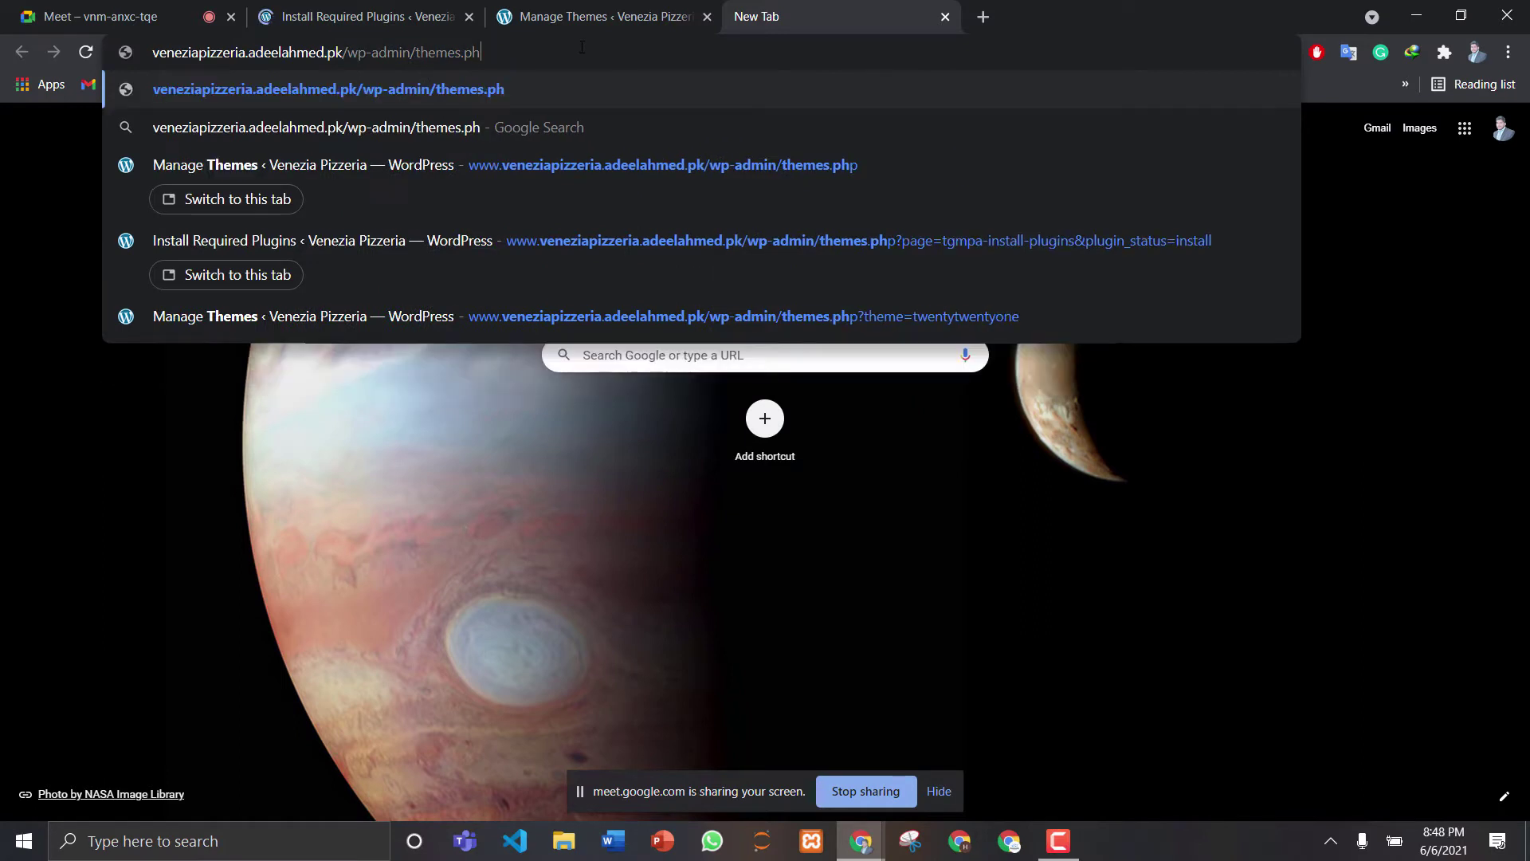
{"action": "key", "text": "Return"}
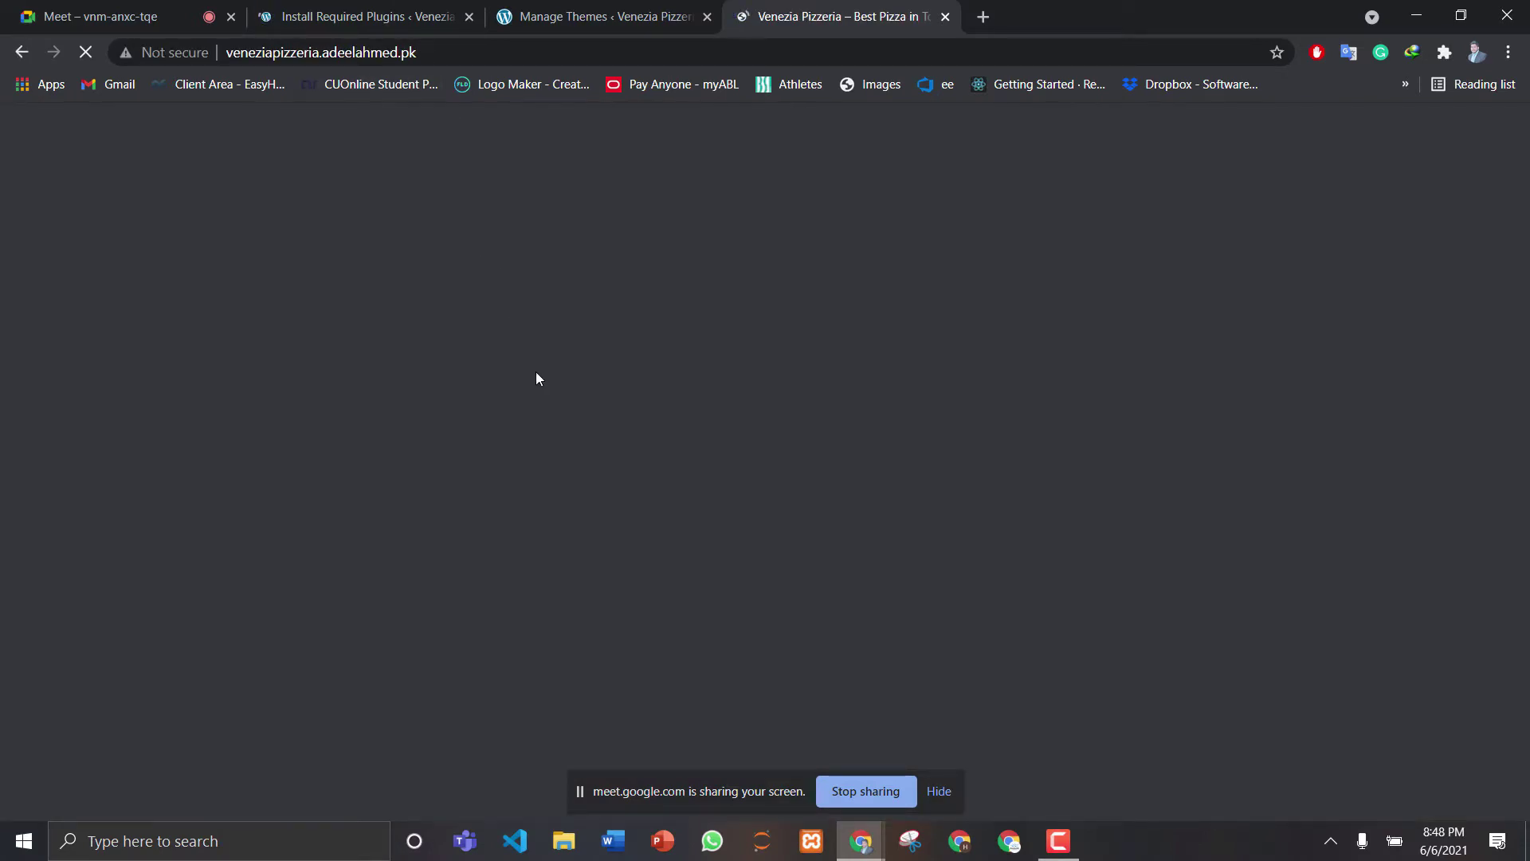
Return the theme management tab to the Dashboard and review the full progress list of the required plugins' installation
{"action": "left_click", "coordinate": [606, 8]}
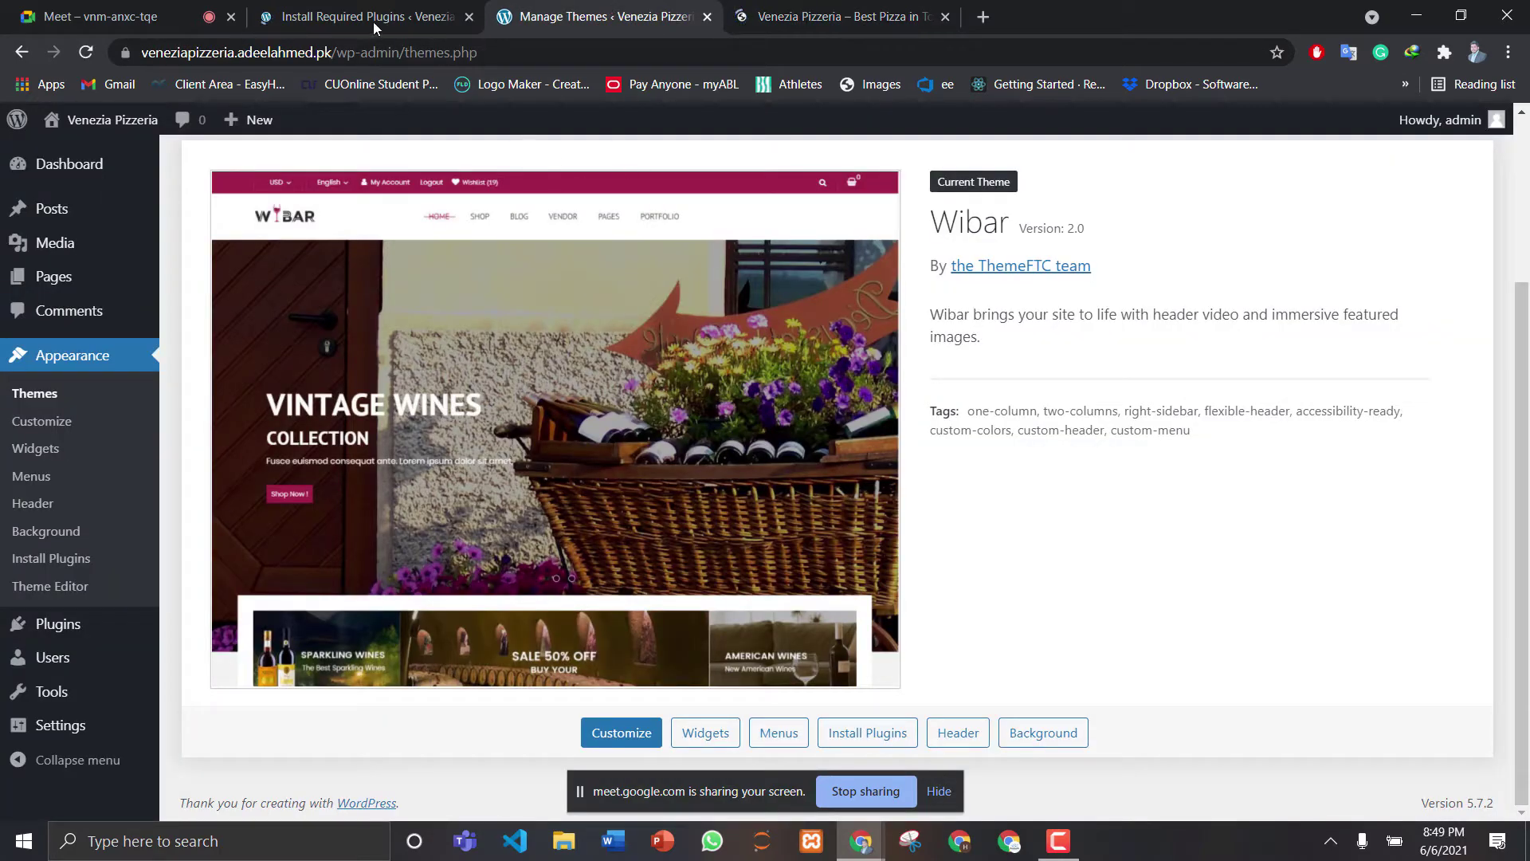
{"action": "left_click", "coordinate": [372, 21]}
{"action": "left_click", "coordinate": [615, 11]}
{"action": "left_click", "coordinate": [70, 164]}
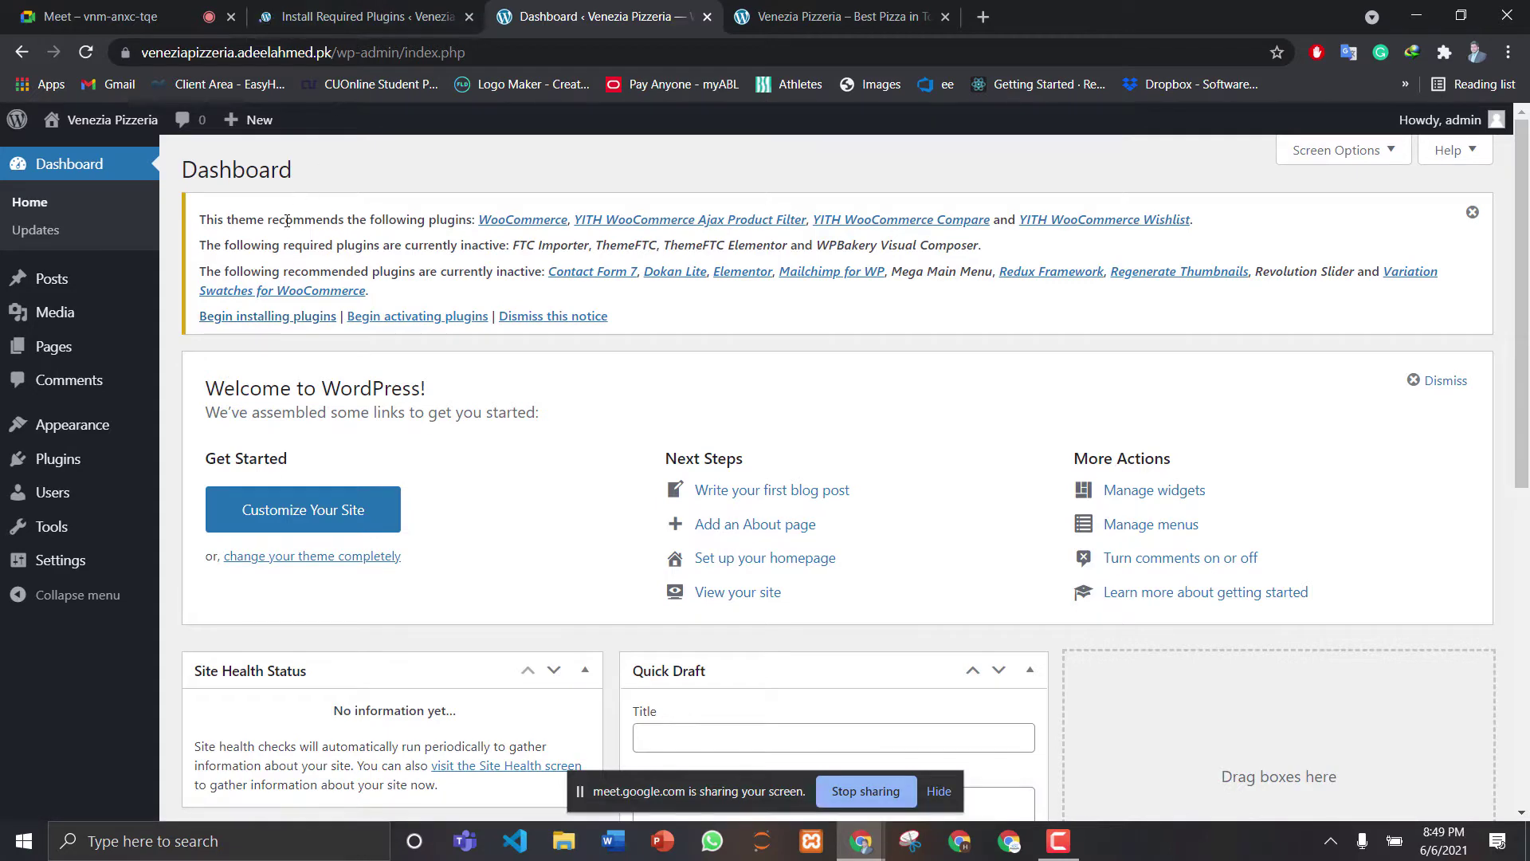
{"action": "left_click", "coordinate": [354, 6]}
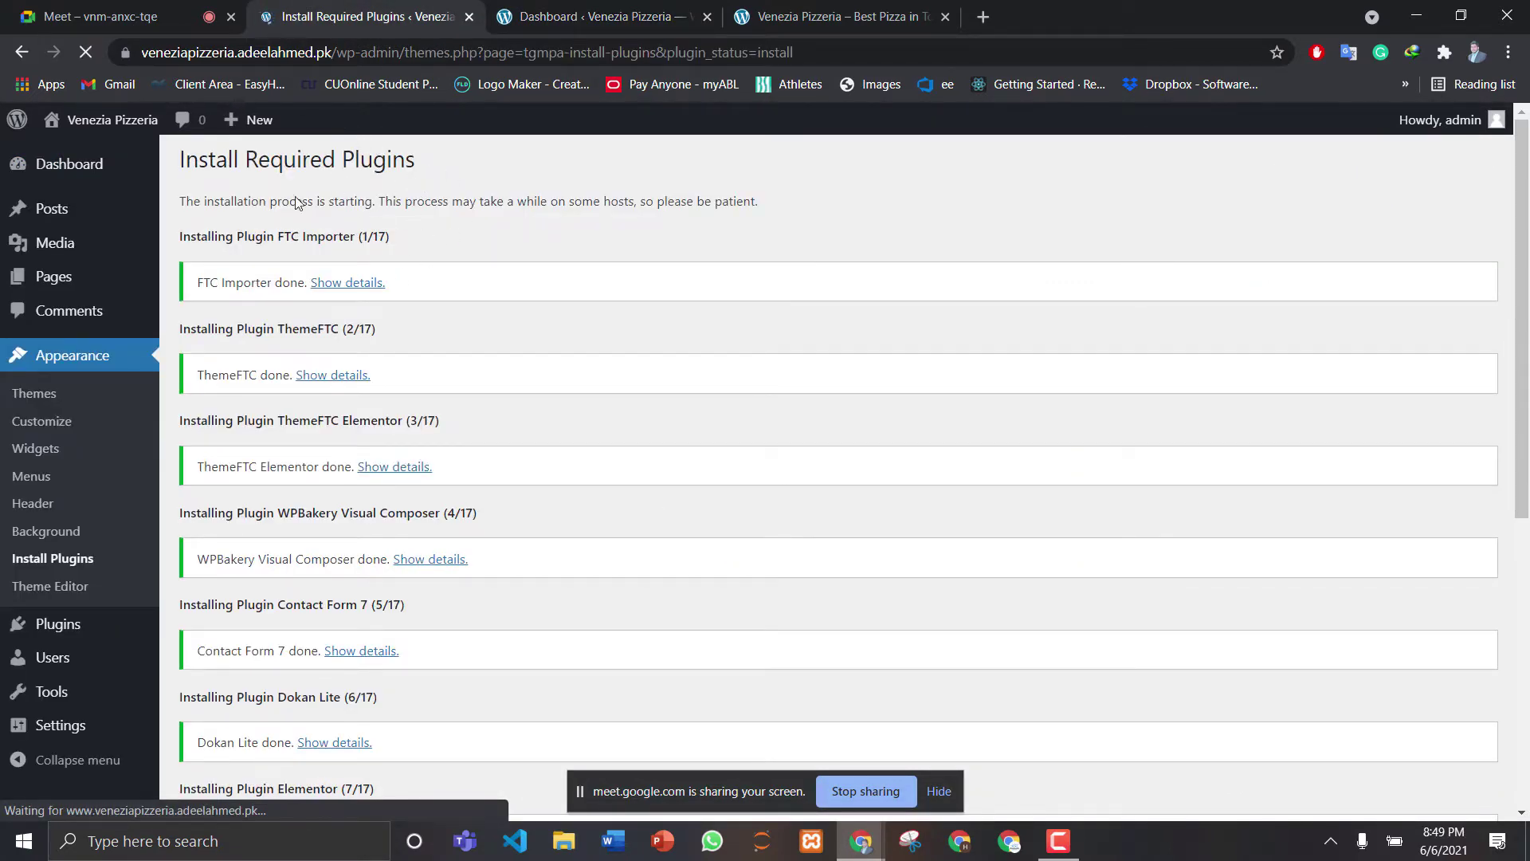
{"action": "left_click_drag", "start_coordinate": [1524, 231], "coordinate": [1528, 516]}
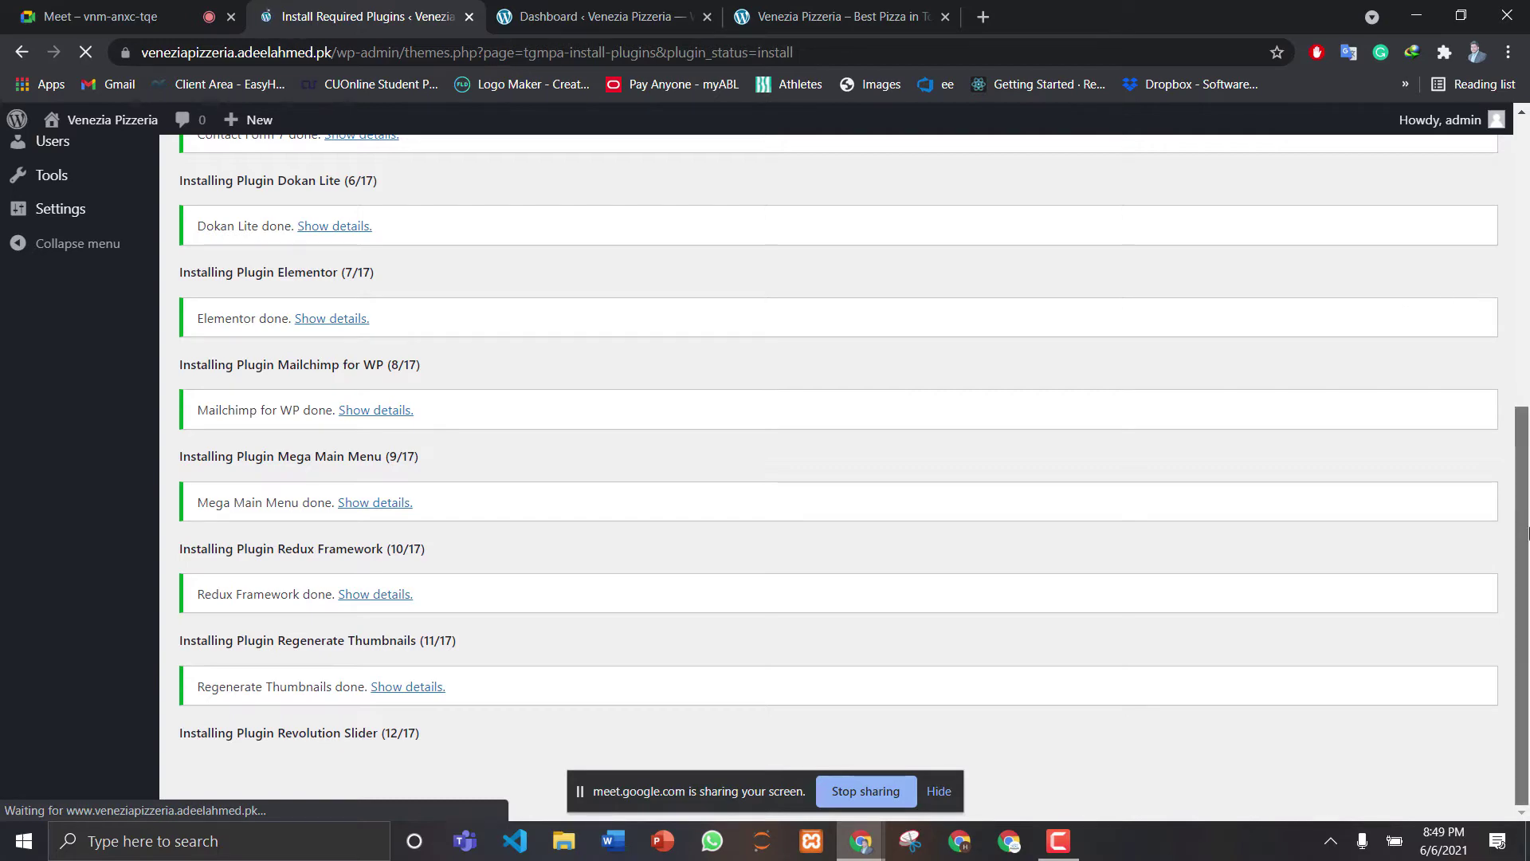
Return to the start of the plugin installation progress list and look over the Venezia Pizzeria front page in its open tab
{"action": "left_click_drag", "start_coordinate": [1527, 533], "coordinate": [1528, 171]}
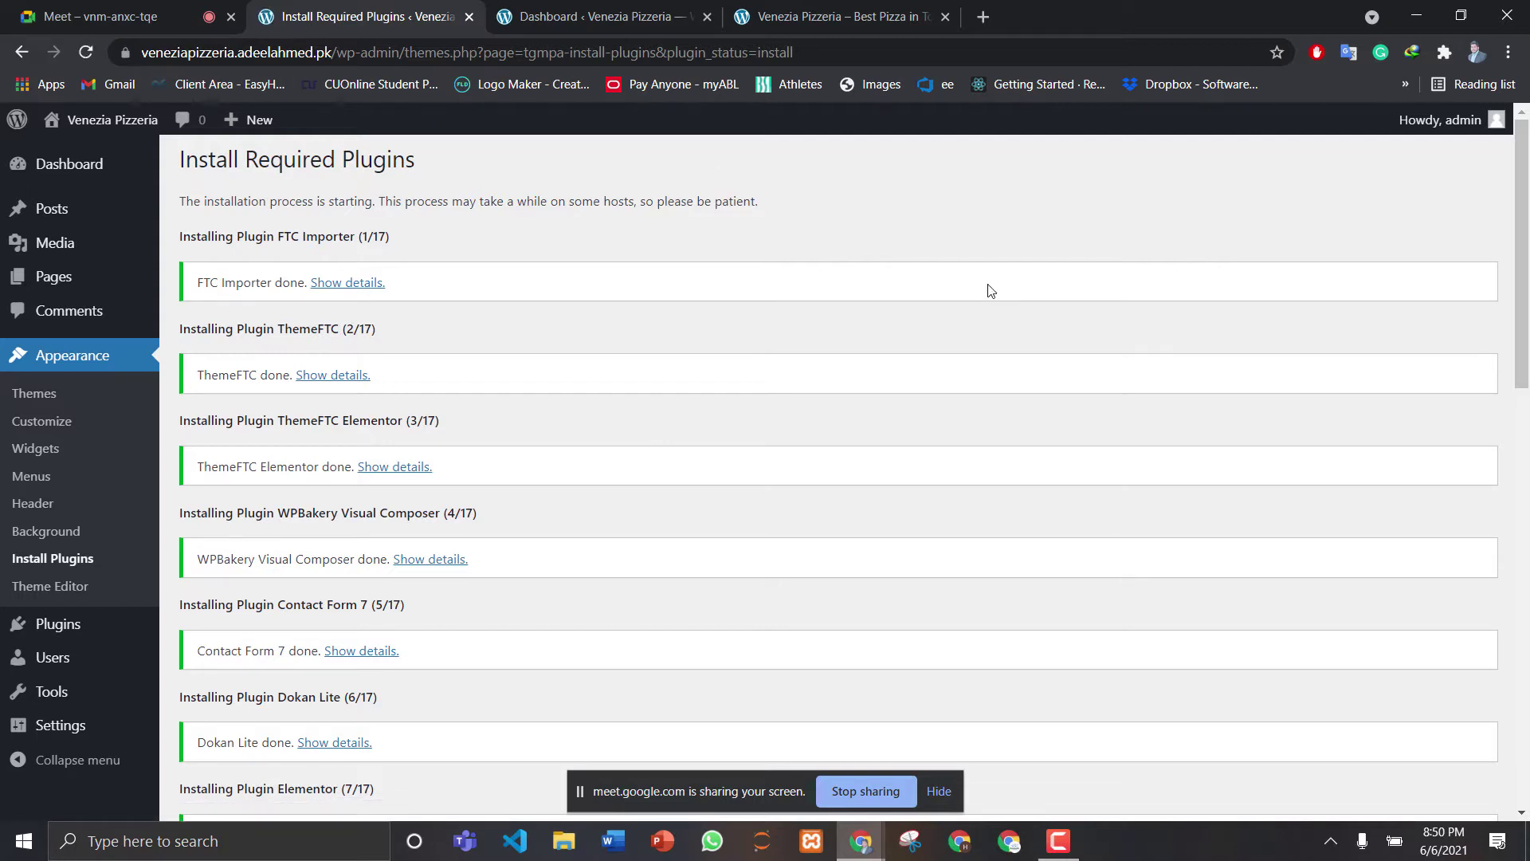
{"action": "left_click", "coordinate": [825, 15]}
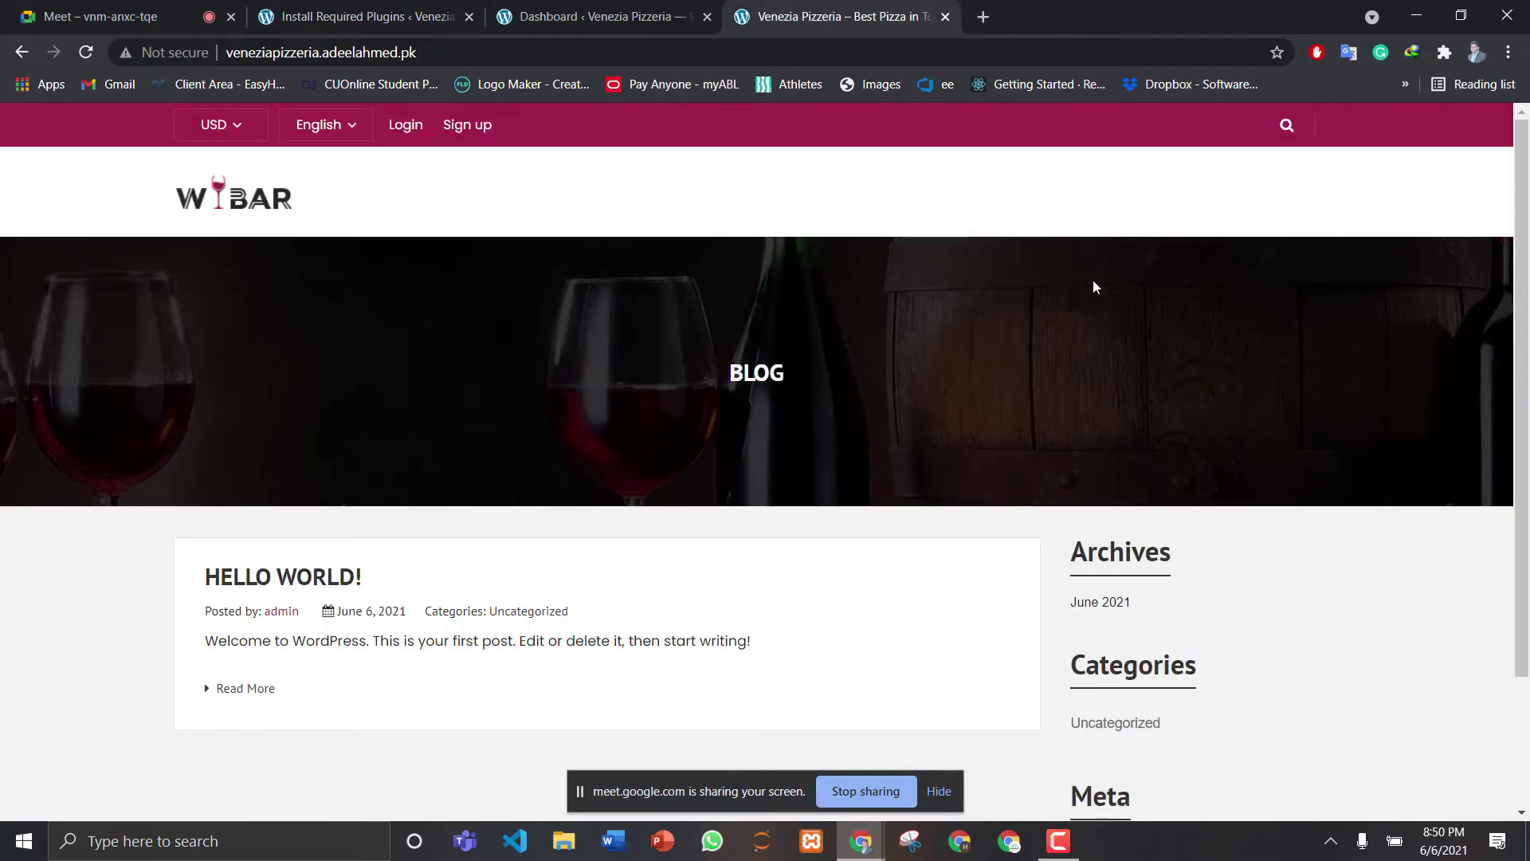
{"action": "scroll", "coordinate": [1527, 526], "scroll_direction": "down", "scroll_amount": 2}
{"action": "scroll", "coordinate": [1527, 526], "scroll_direction": "up", "scroll_amount": 2}
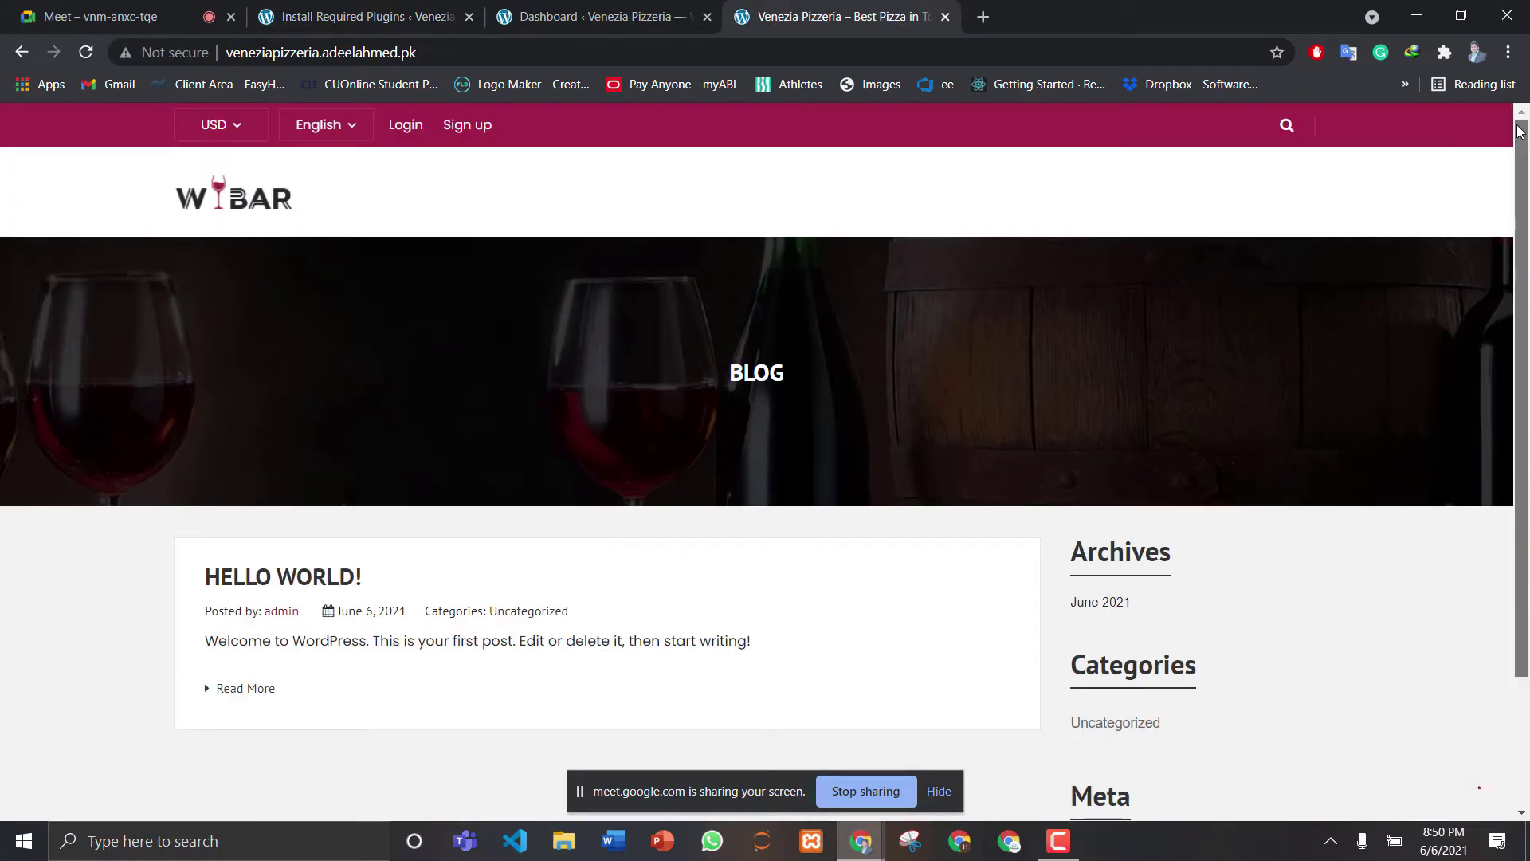
Look over the Dashboard's Appearance options and reload the site's front page through its Wibar logo
{"action": "left_click", "coordinate": [608, 6]}
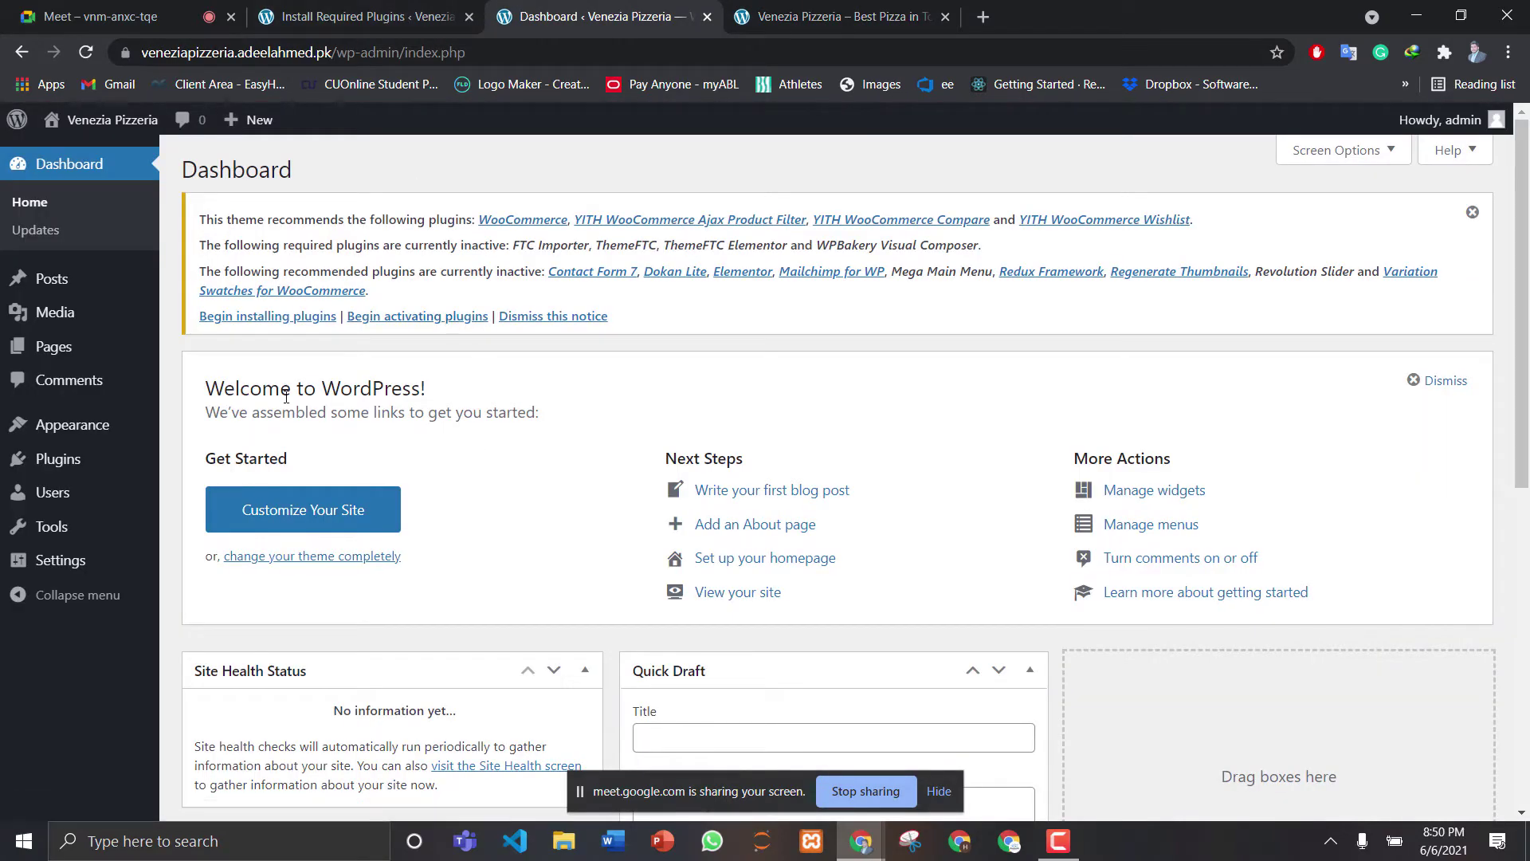
{"action": "mouse_move", "coordinate": [68, 437]}
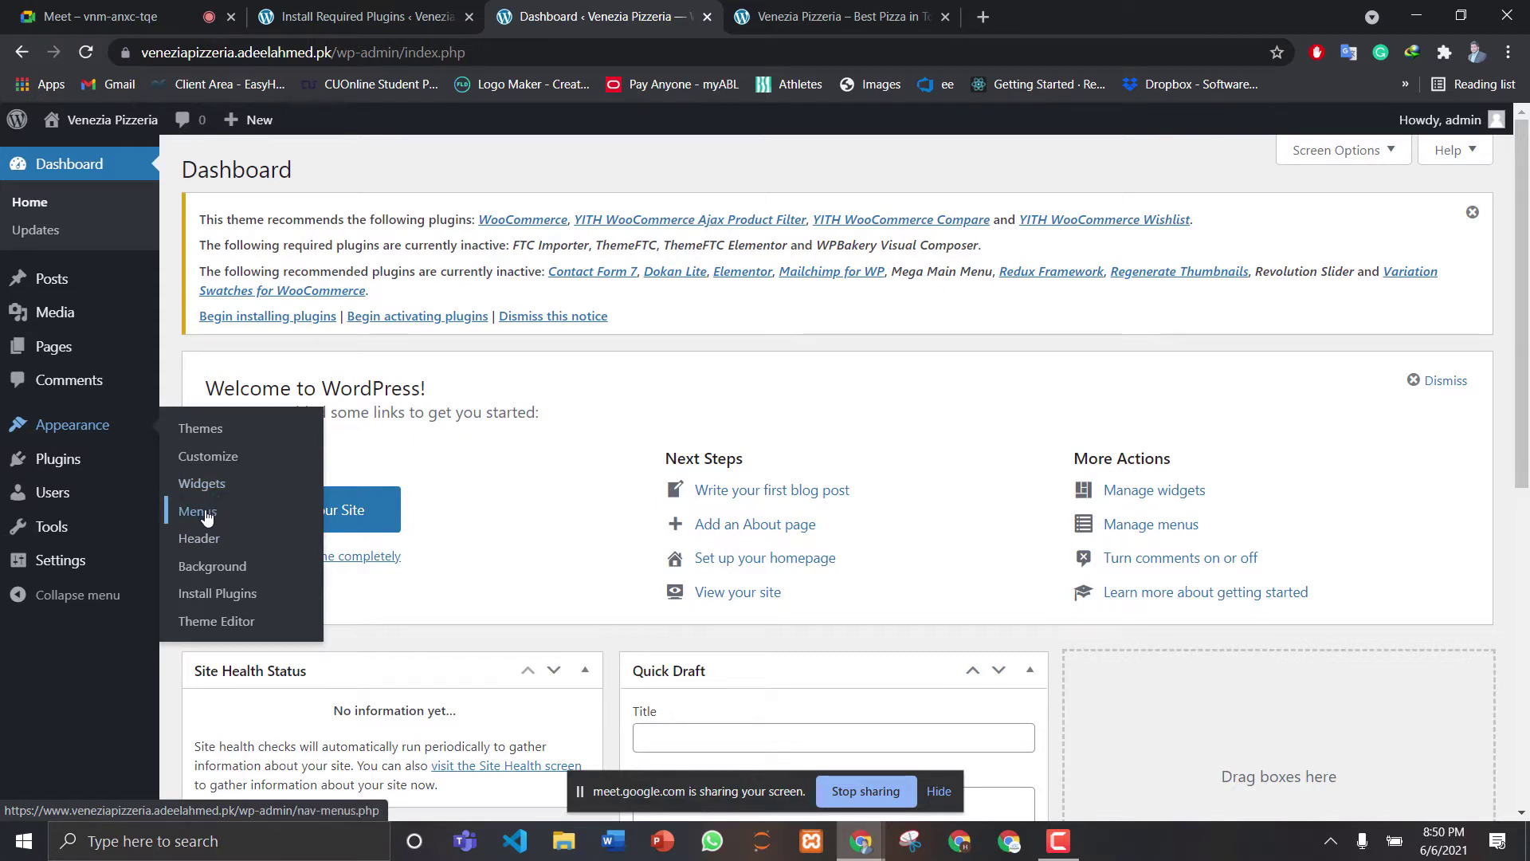
{"action": "left_click", "coordinate": [770, 16]}
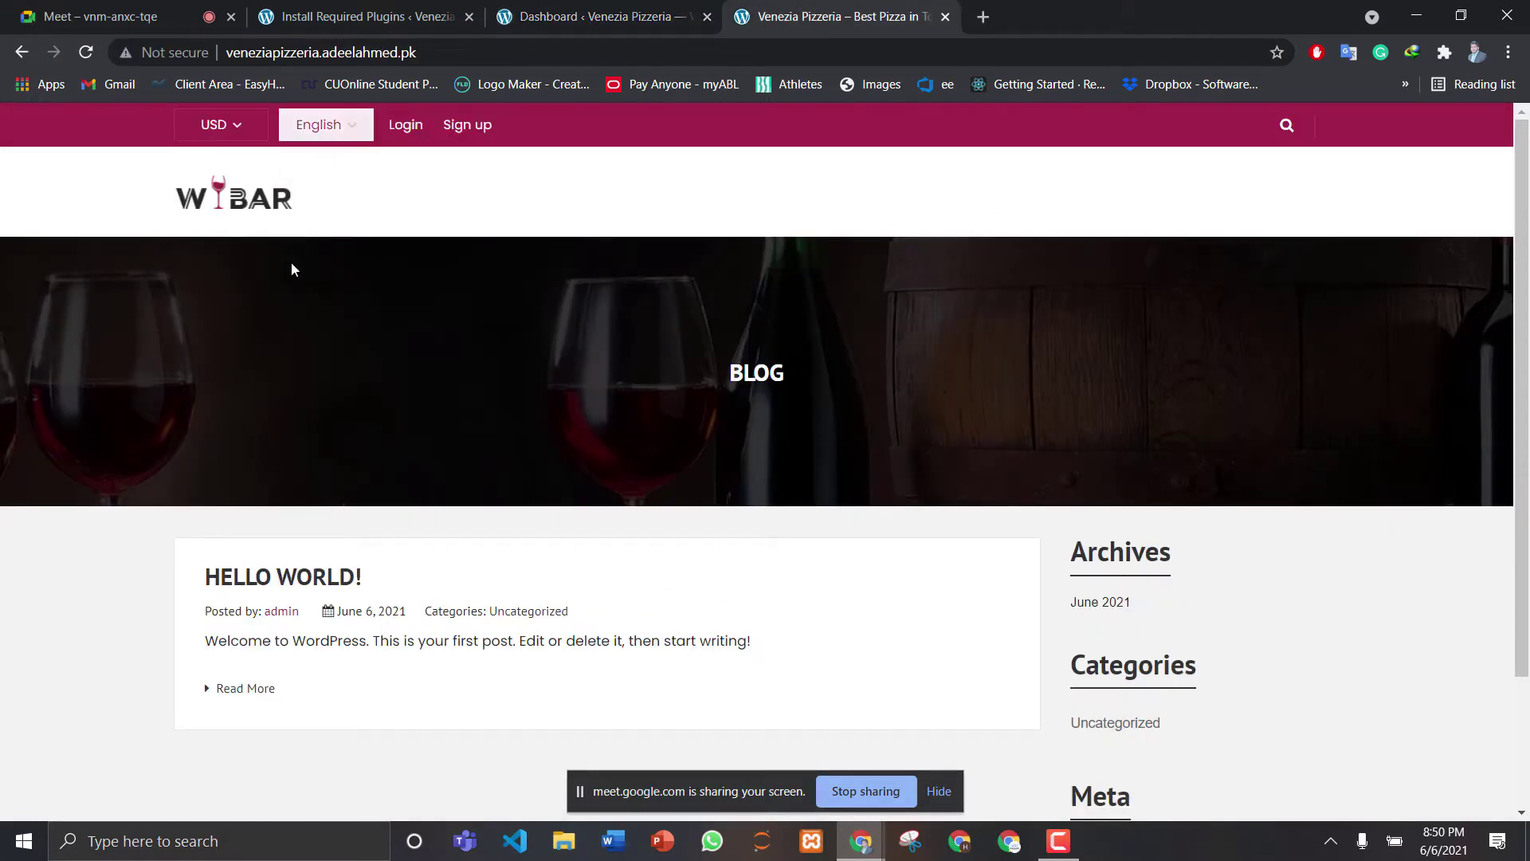
{"action": "left_click", "coordinate": [249, 207]}
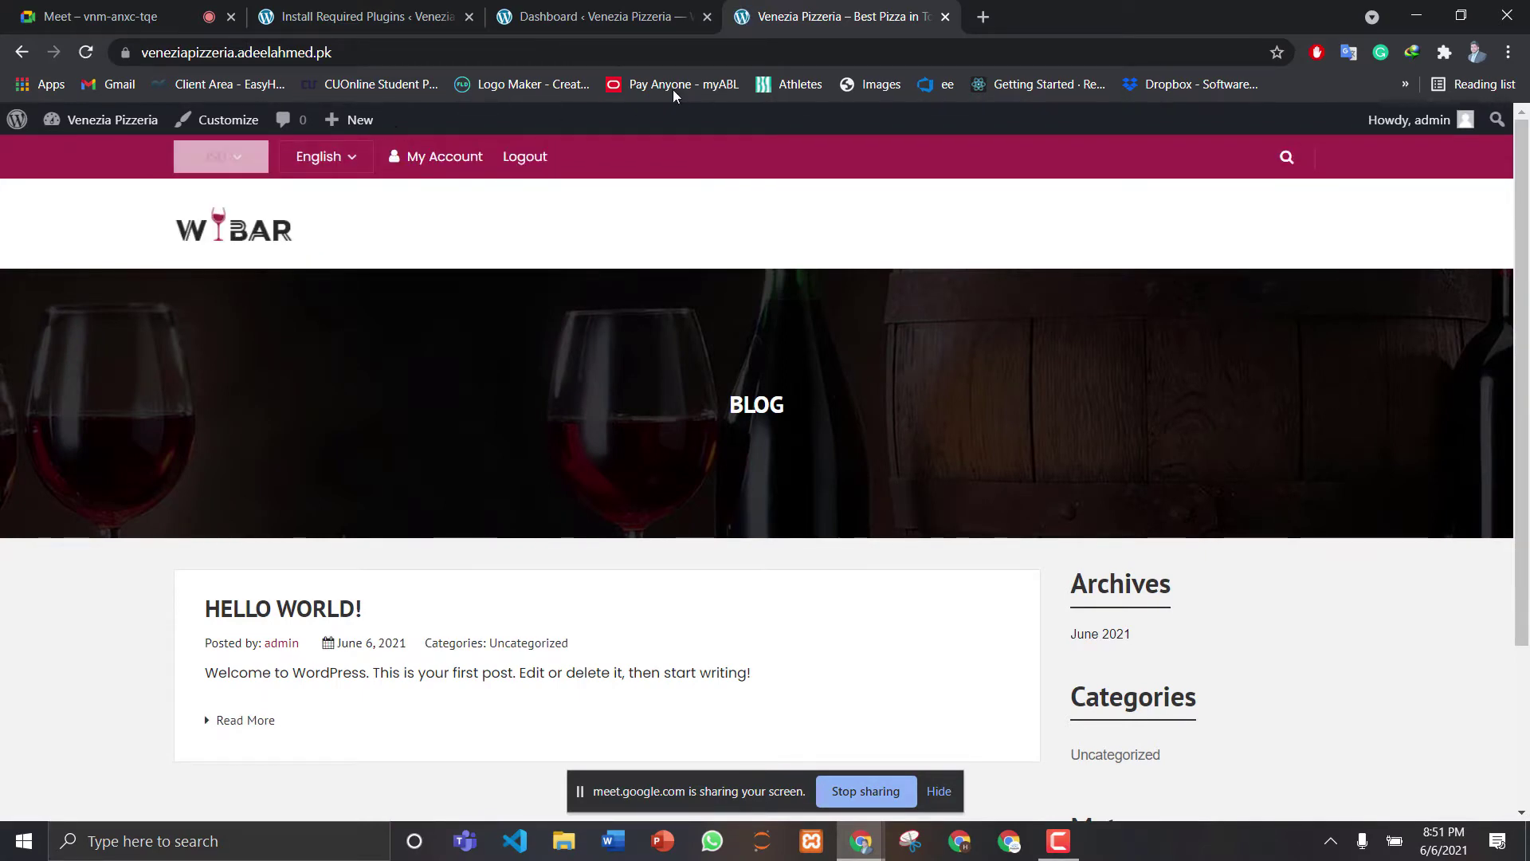
Go to the end of the plugin installation progress list and return to the required plugins installer
{"action": "left_click", "coordinate": [622, 8]}
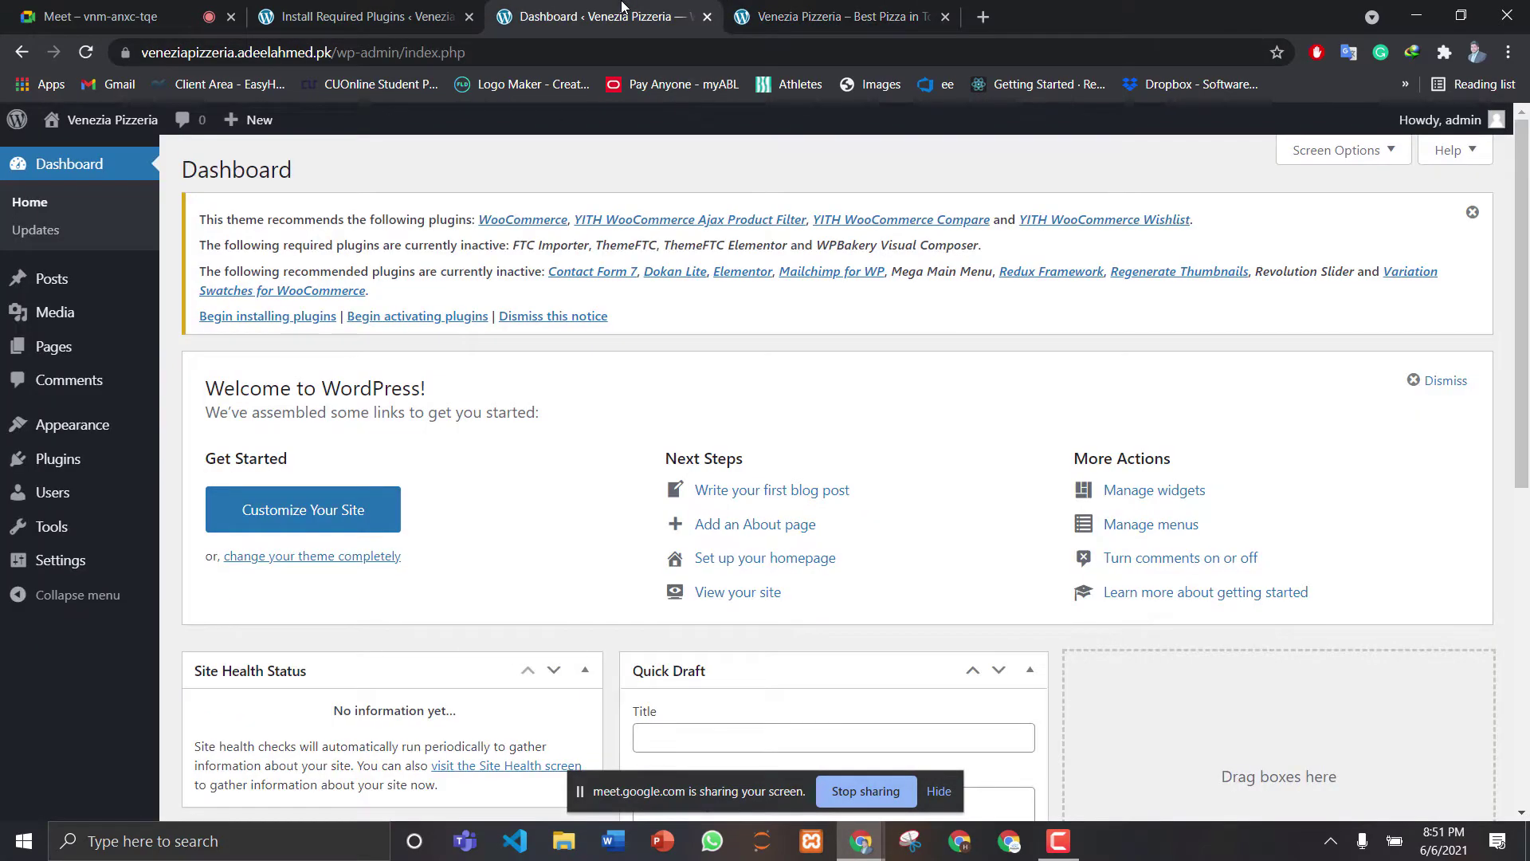
{"action": "left_click", "coordinate": [366, 16]}
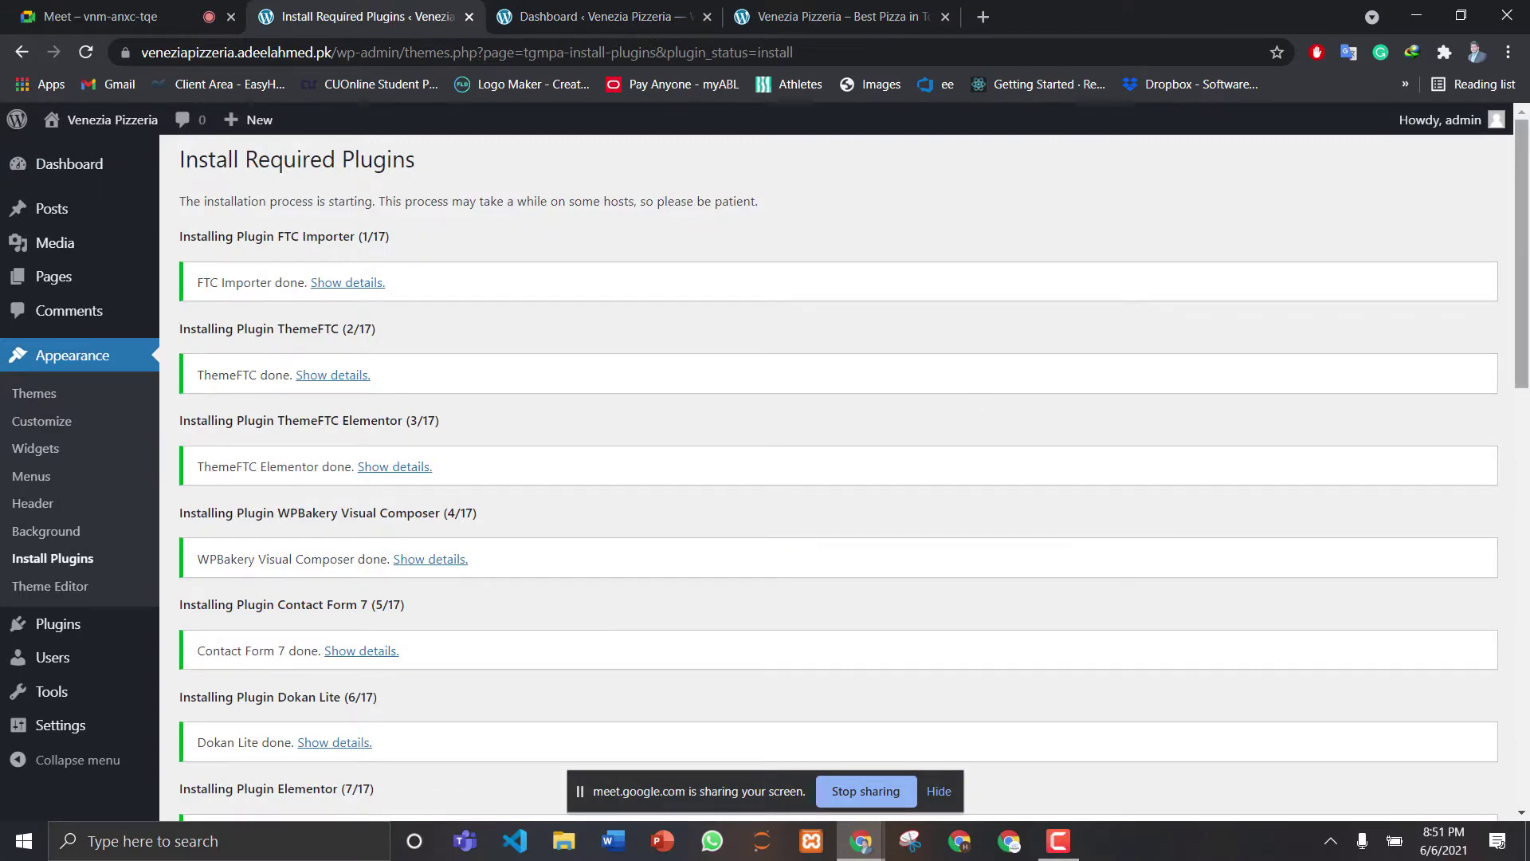
{"action": "left_click_drag", "start_coordinate": [1521, 255], "coordinate": [1522, 673]}
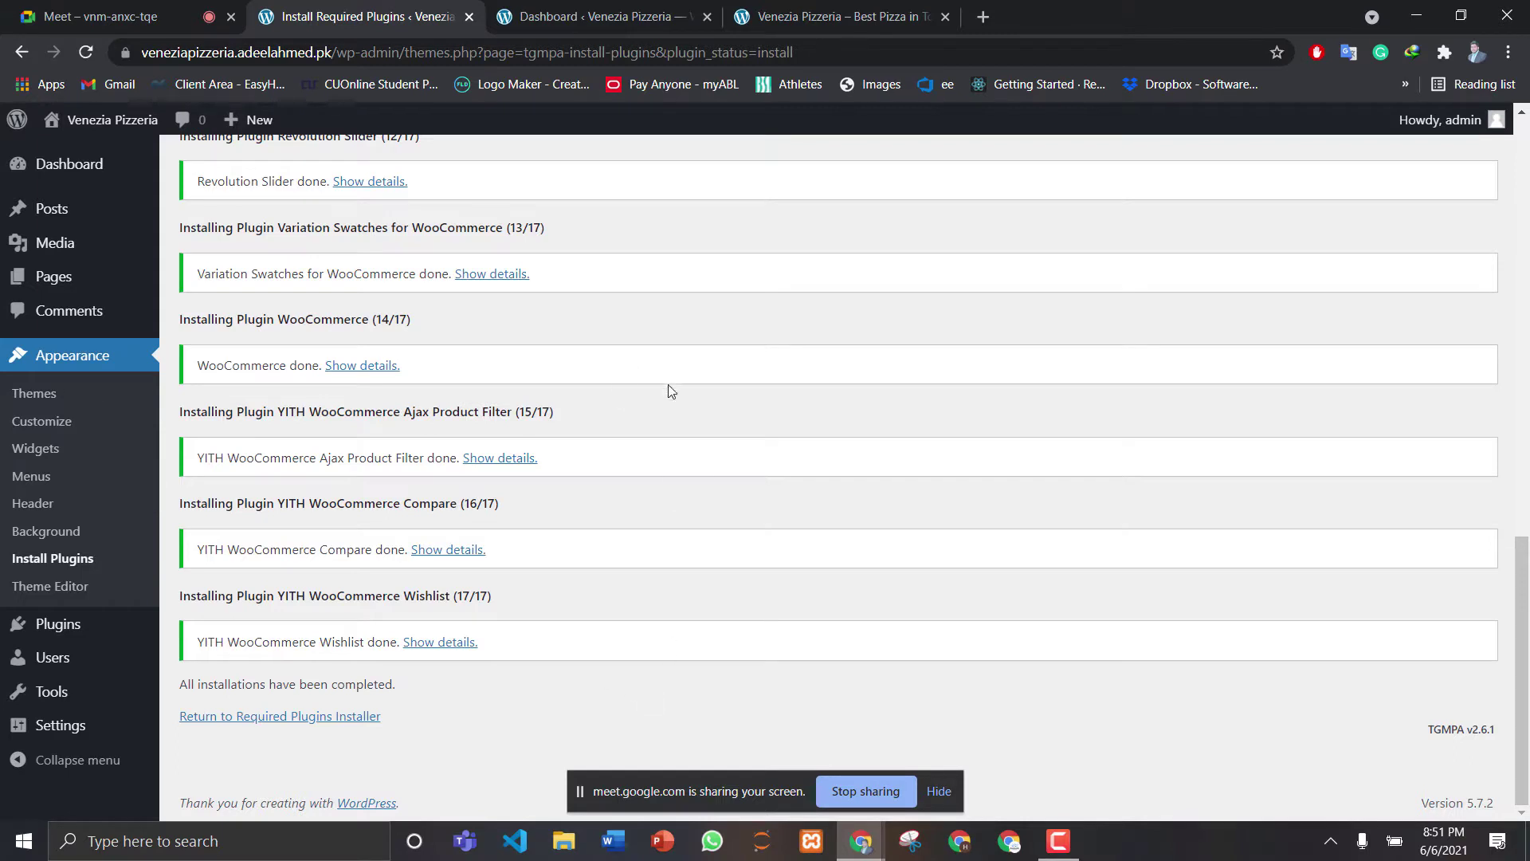
{"action": "left_click", "coordinate": [334, 717]}
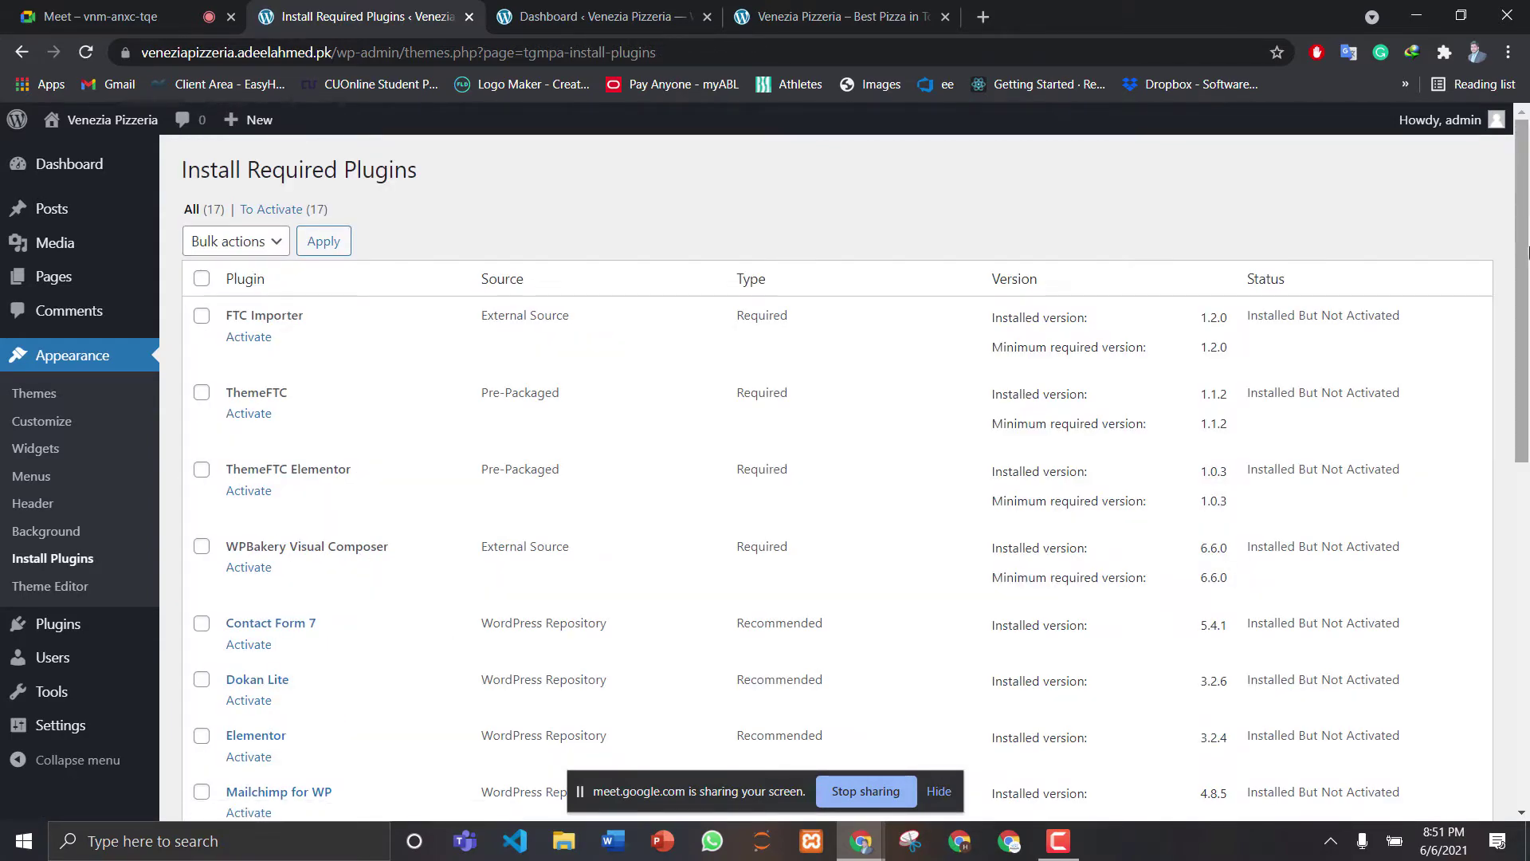
{"action": "right_click", "coordinate": [1528, 440]}
{"action": "left_click", "coordinate": [1526, 326]}
{"action": "mouse_move", "coordinate": [1525, 327]}
{"action": "left_mouse_down"}
{"action": "mouse_move", "coordinate": [1528, 613]}
{"action": "mouse_move", "coordinate": [1527, 298]}
{"action": "left_mouse_up"}
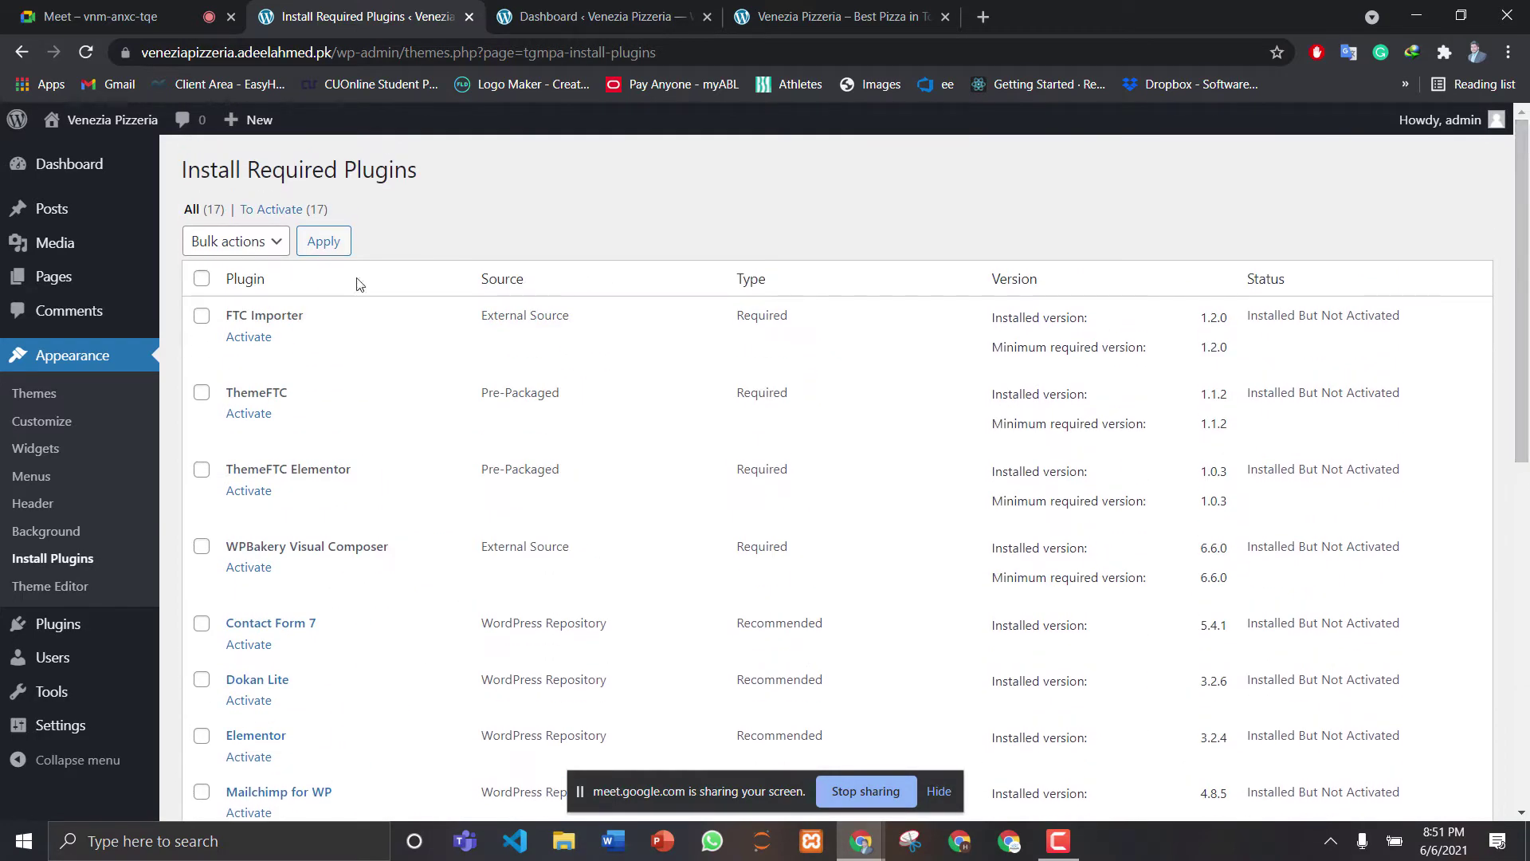
Select all the required plugins in the installer list and activate them in bulk
{"action": "left_click", "coordinate": [202, 281]}
{"action": "left_click", "coordinate": [255, 241]}
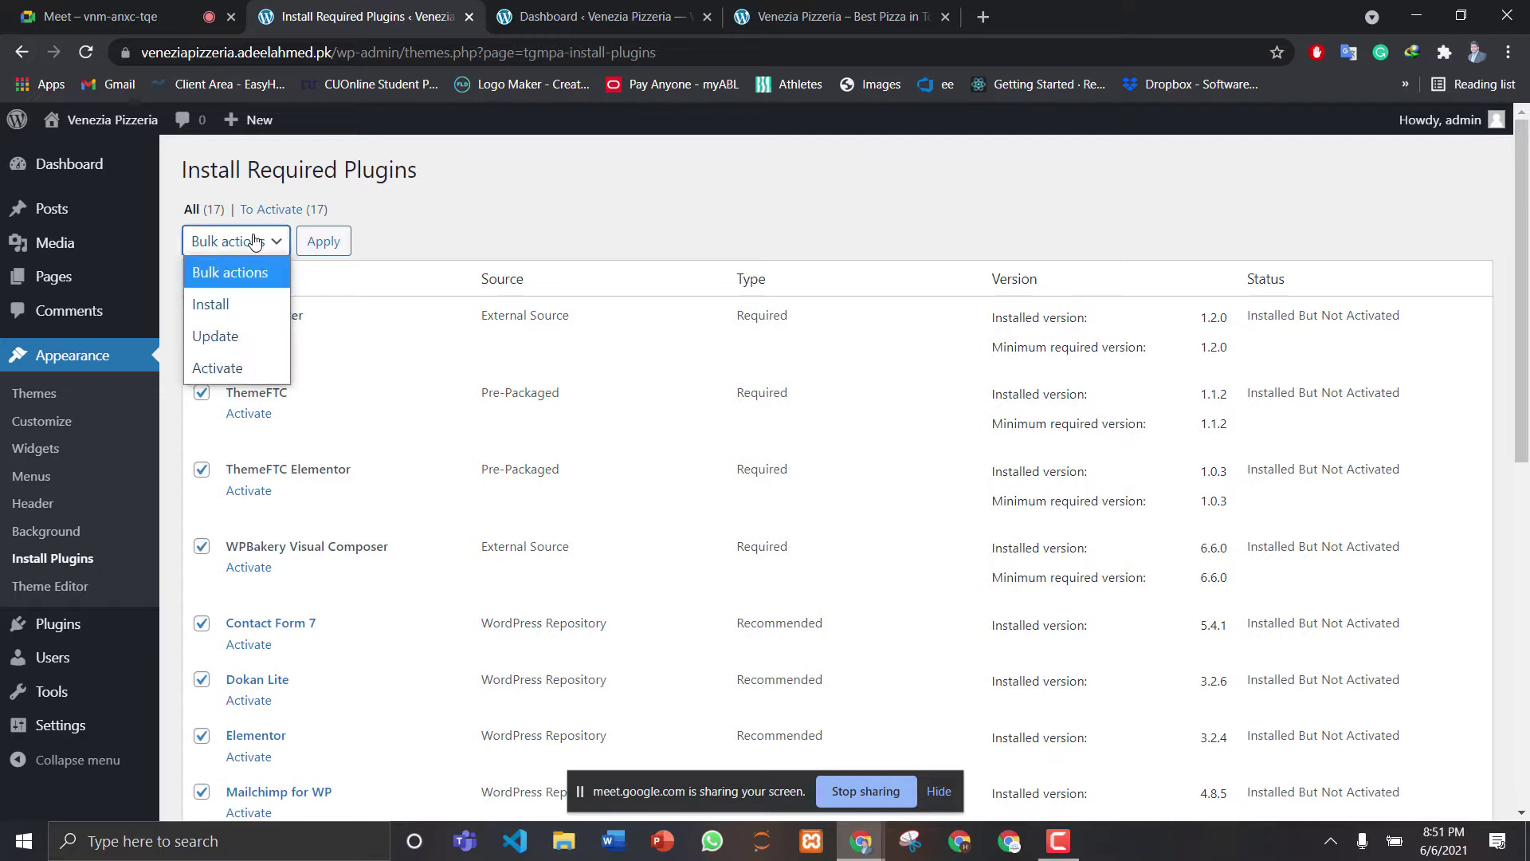
{"action": "left_click", "coordinate": [230, 366]}
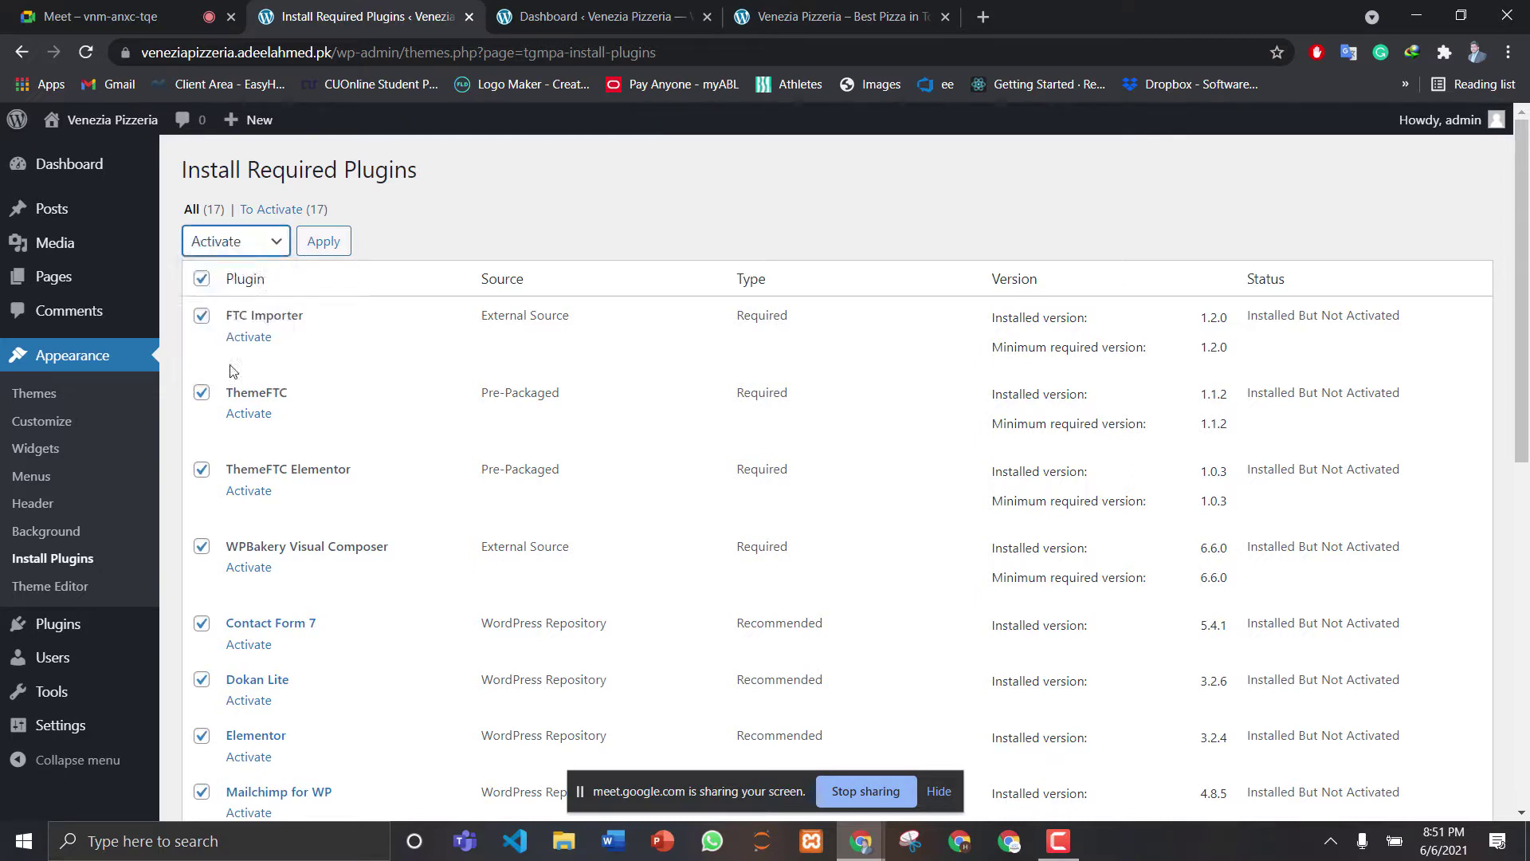
{"action": "left_click", "coordinate": [323, 249]}
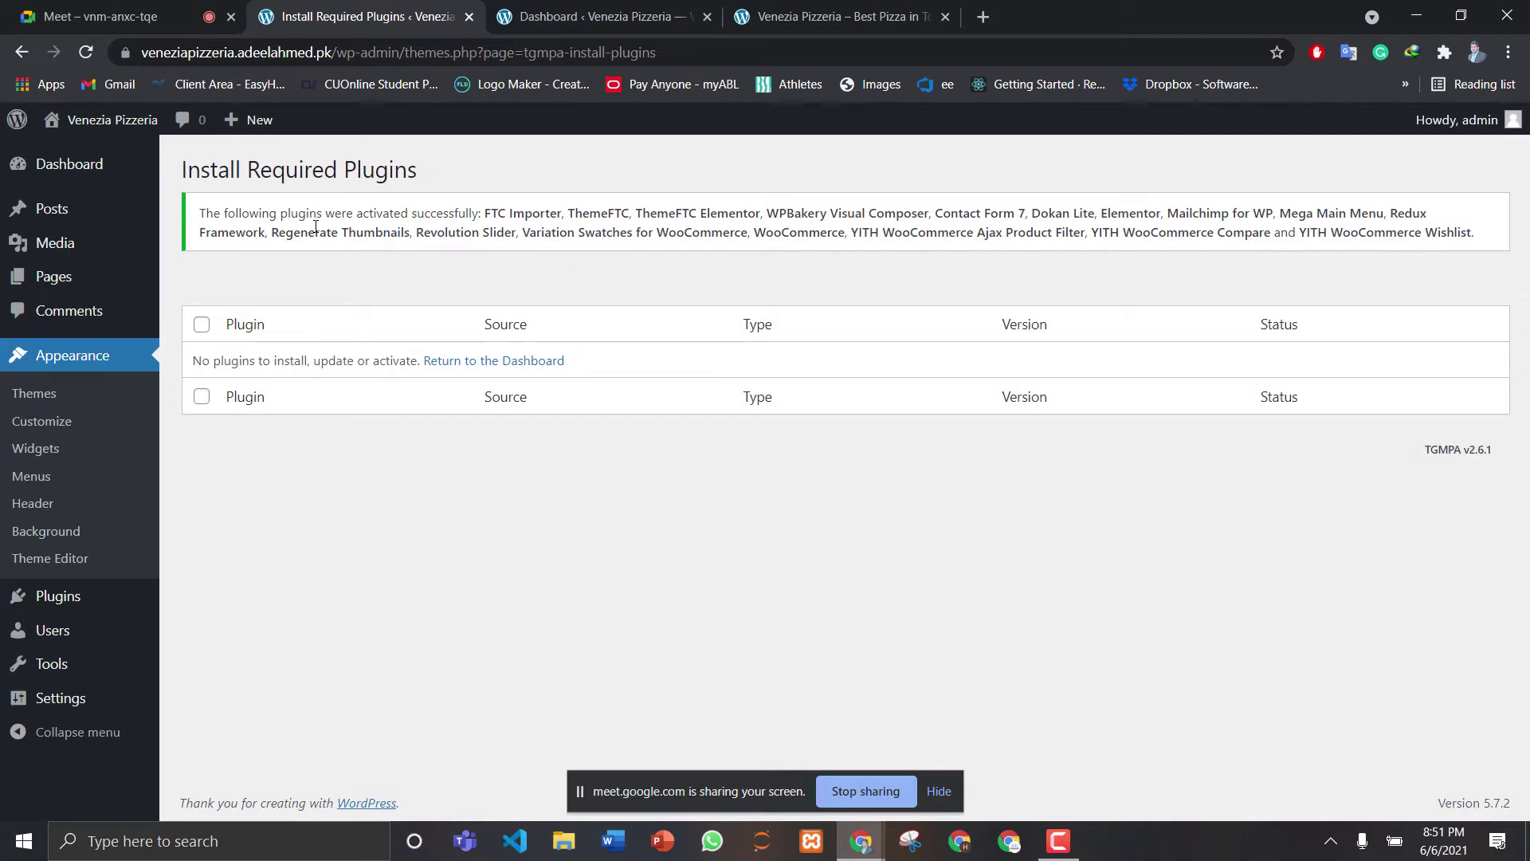
Go from the plugin installer to the Dashboard and close the old Dashboard and front page browser tabs
{"action": "left_click", "coordinate": [710, 53]}
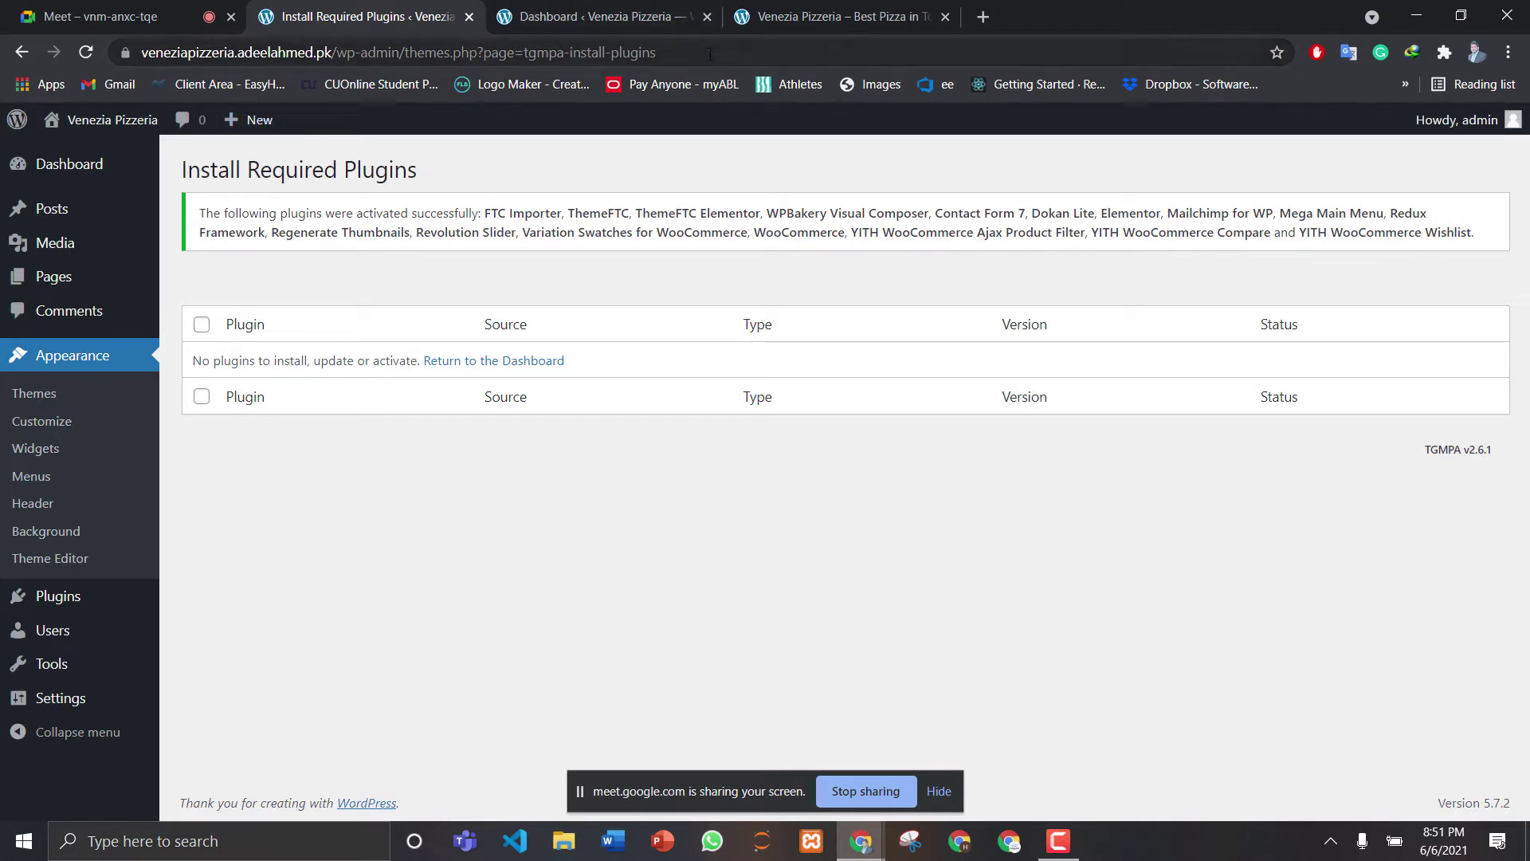
{"action": "left_click", "coordinate": [40, 169]}
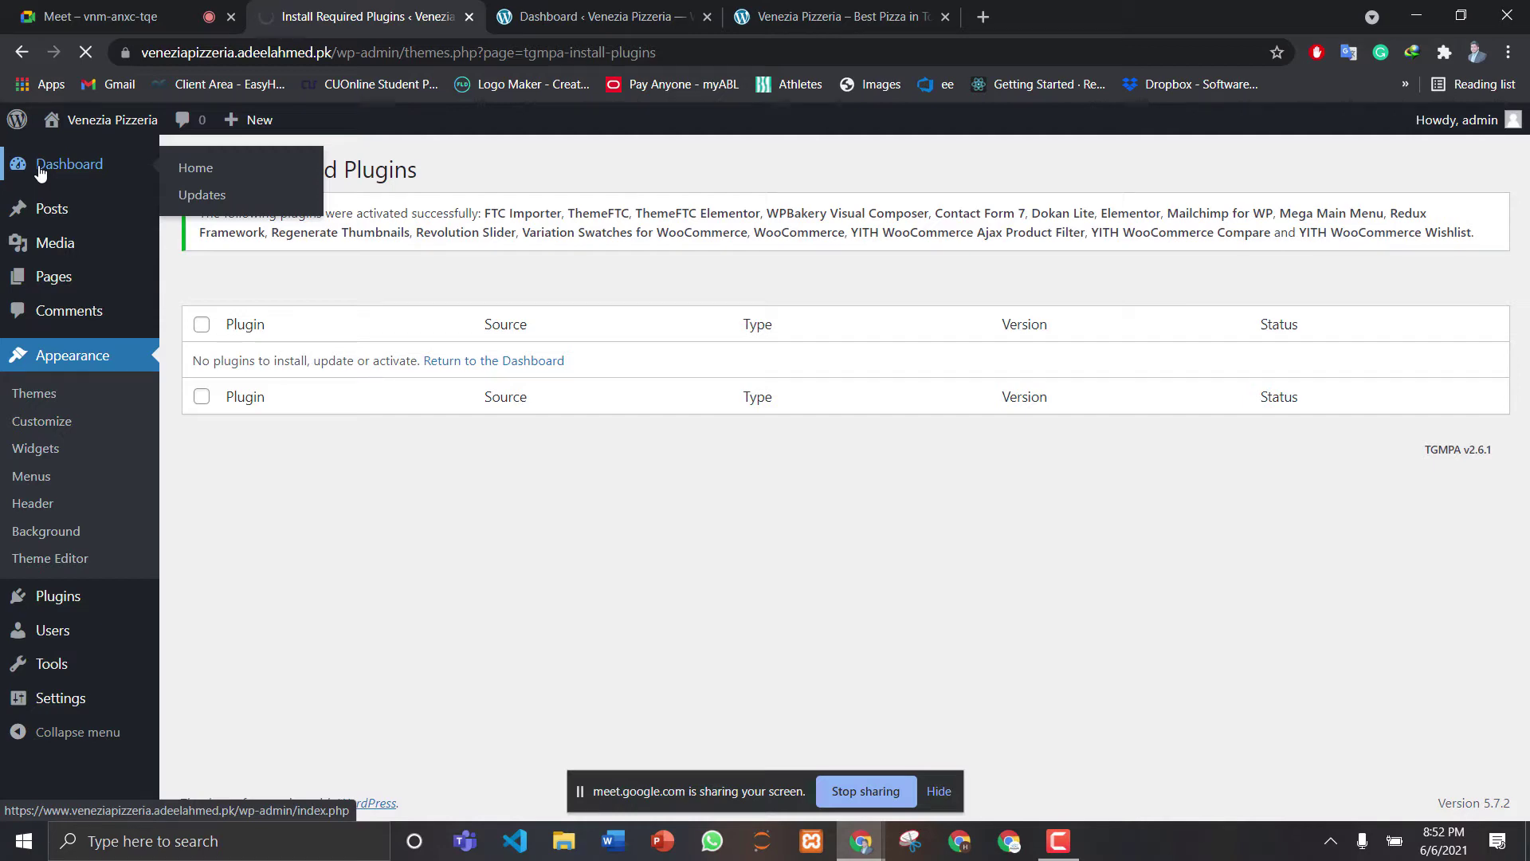
{"action": "left_click", "coordinate": [558, 24]}
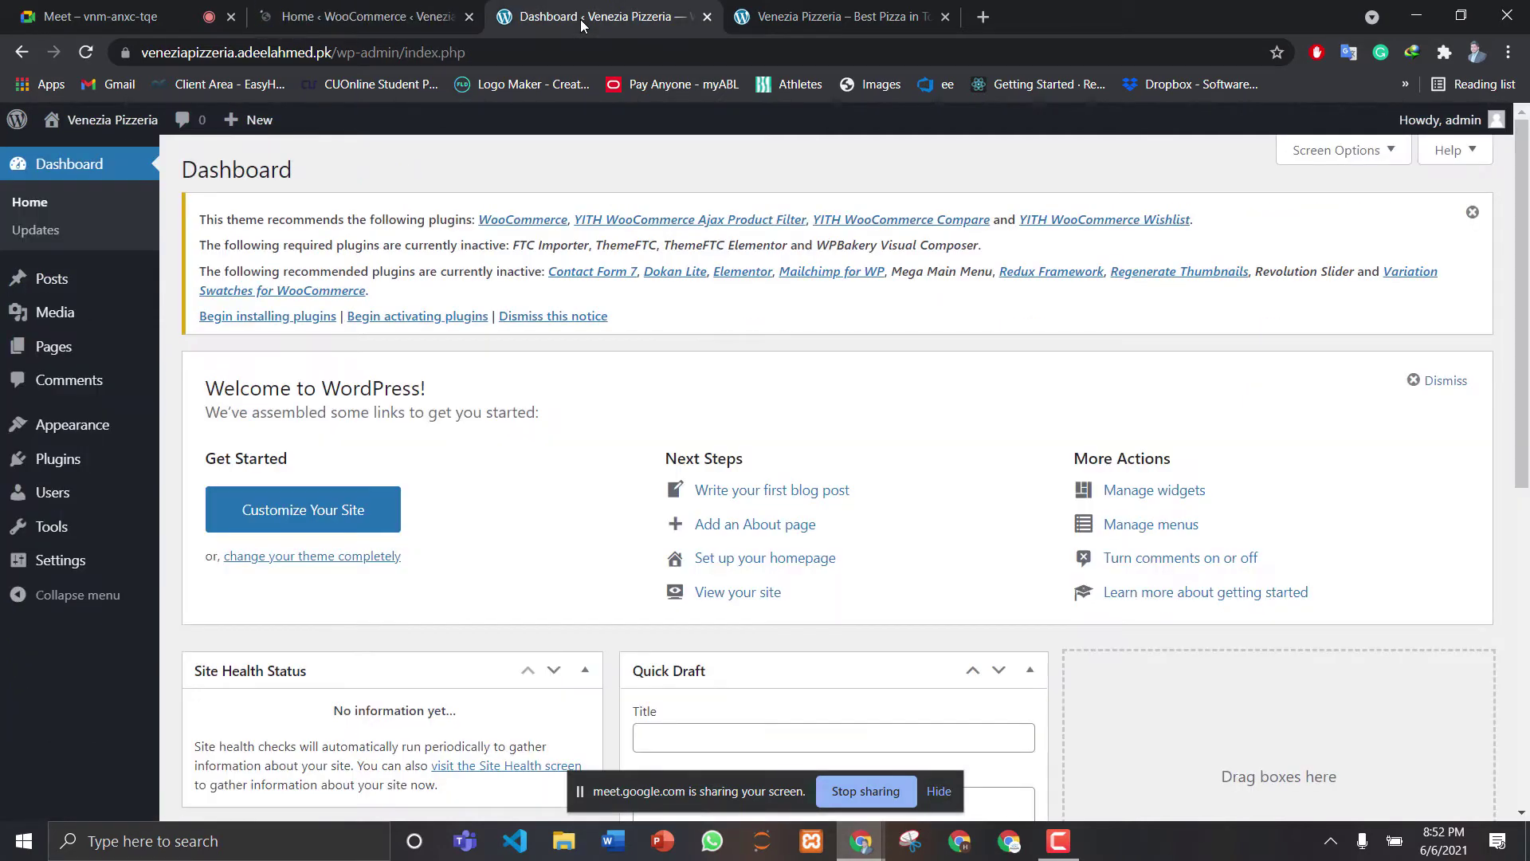
{"action": "left_click", "coordinate": [368, 16]}
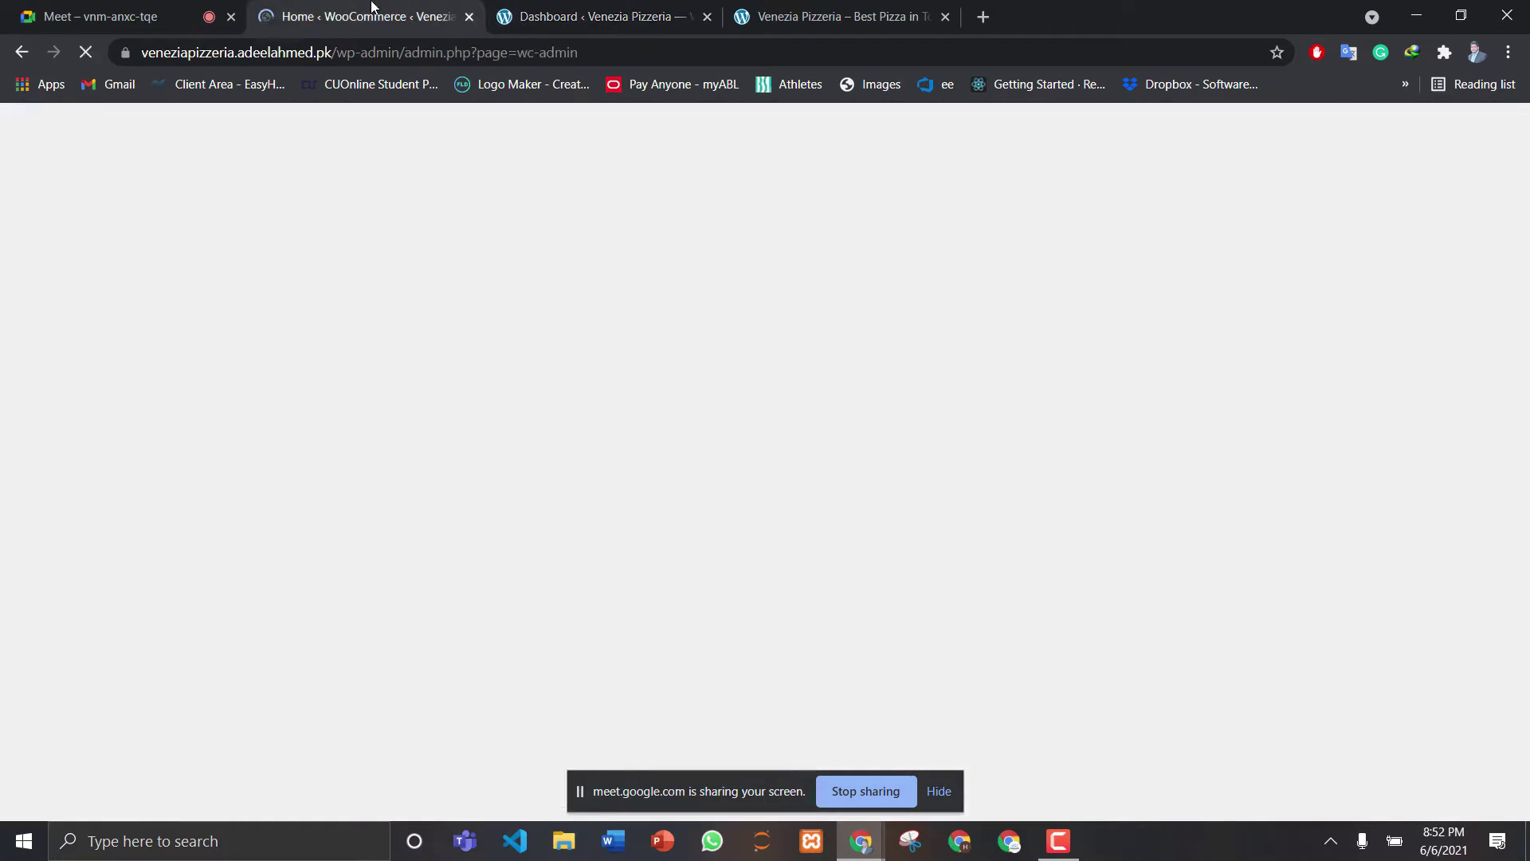
{"action": "left_click", "coordinate": [614, 9]}
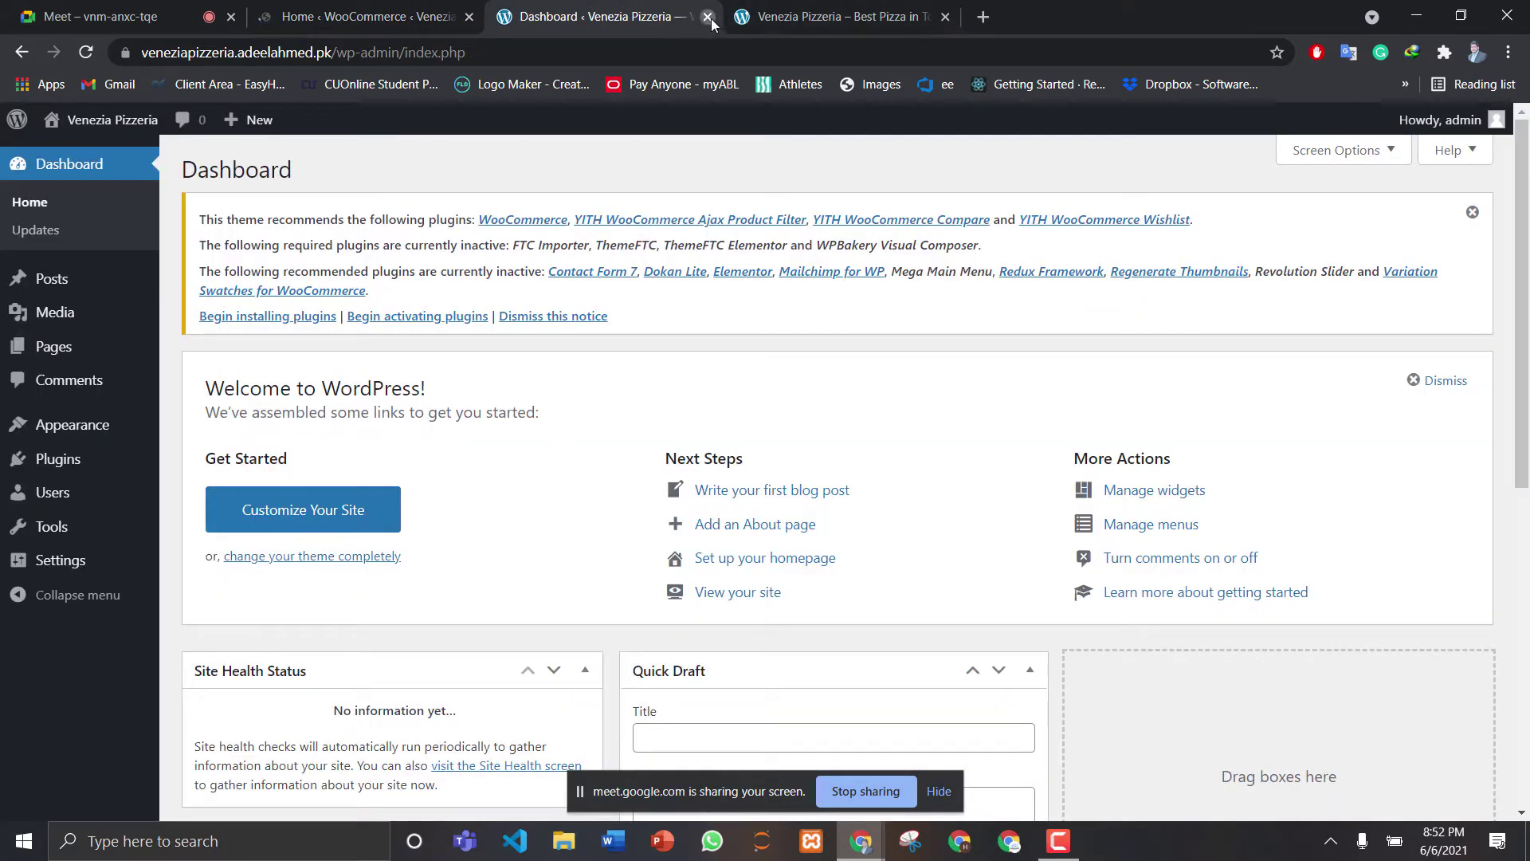
{"action": "left_click", "coordinate": [707, 16]}
{"action": "left_click", "coordinate": [709, 17]}
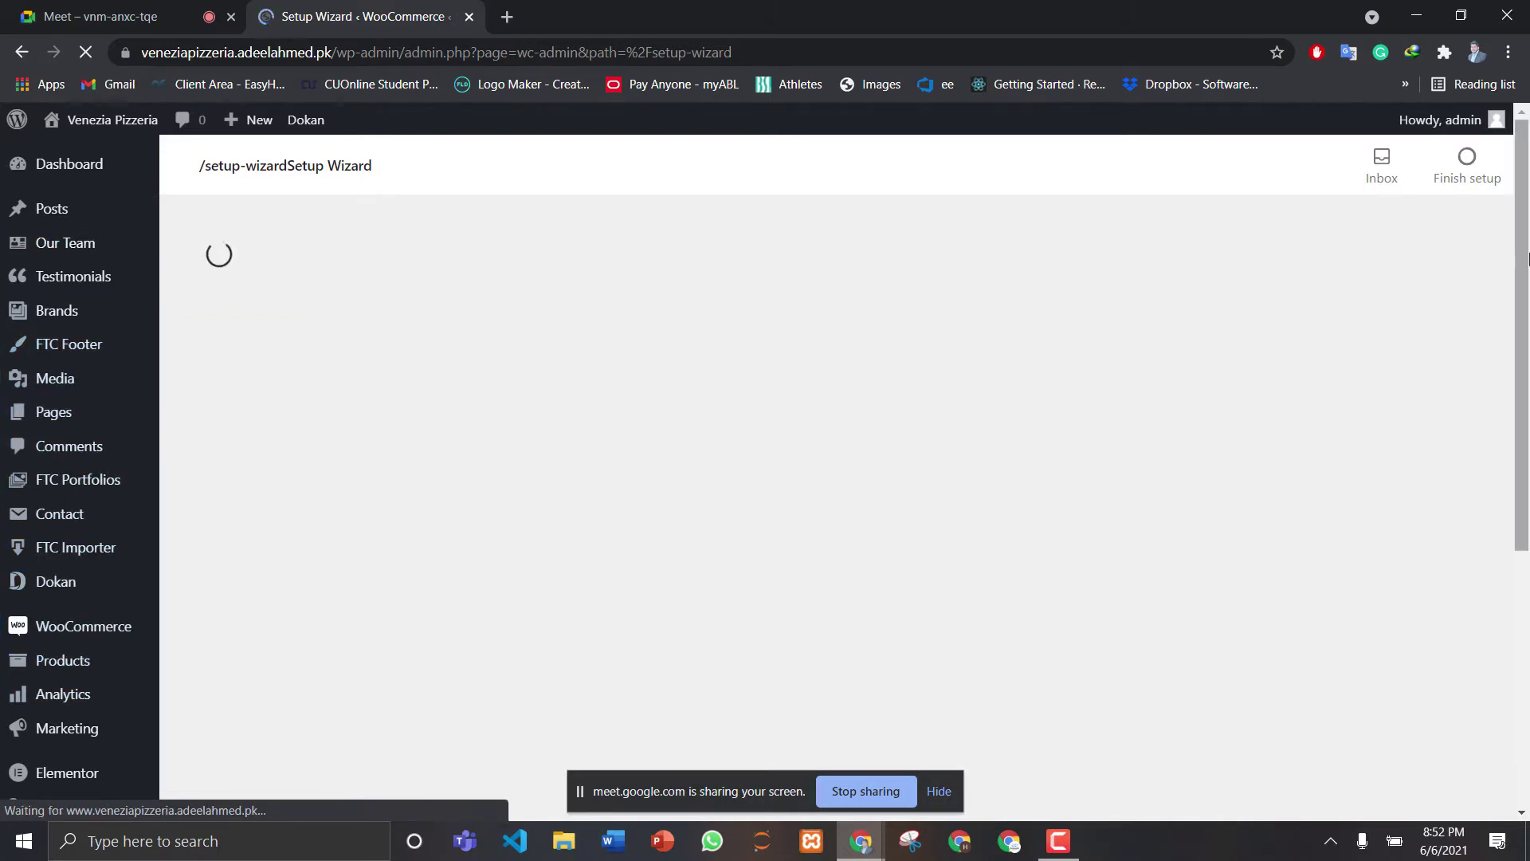
Skip the store details in the WooCommerce setup wizard and dismiss the store's welcome introduction
{"action": "mouse_move", "coordinate": [1528, 257]}
{"action": "left_mouse_down"}
{"action": "mouse_move", "coordinate": [1528, 539]}
{"action": "mouse_move", "coordinate": [1527, 283]}
{"action": "left_mouse_up"}
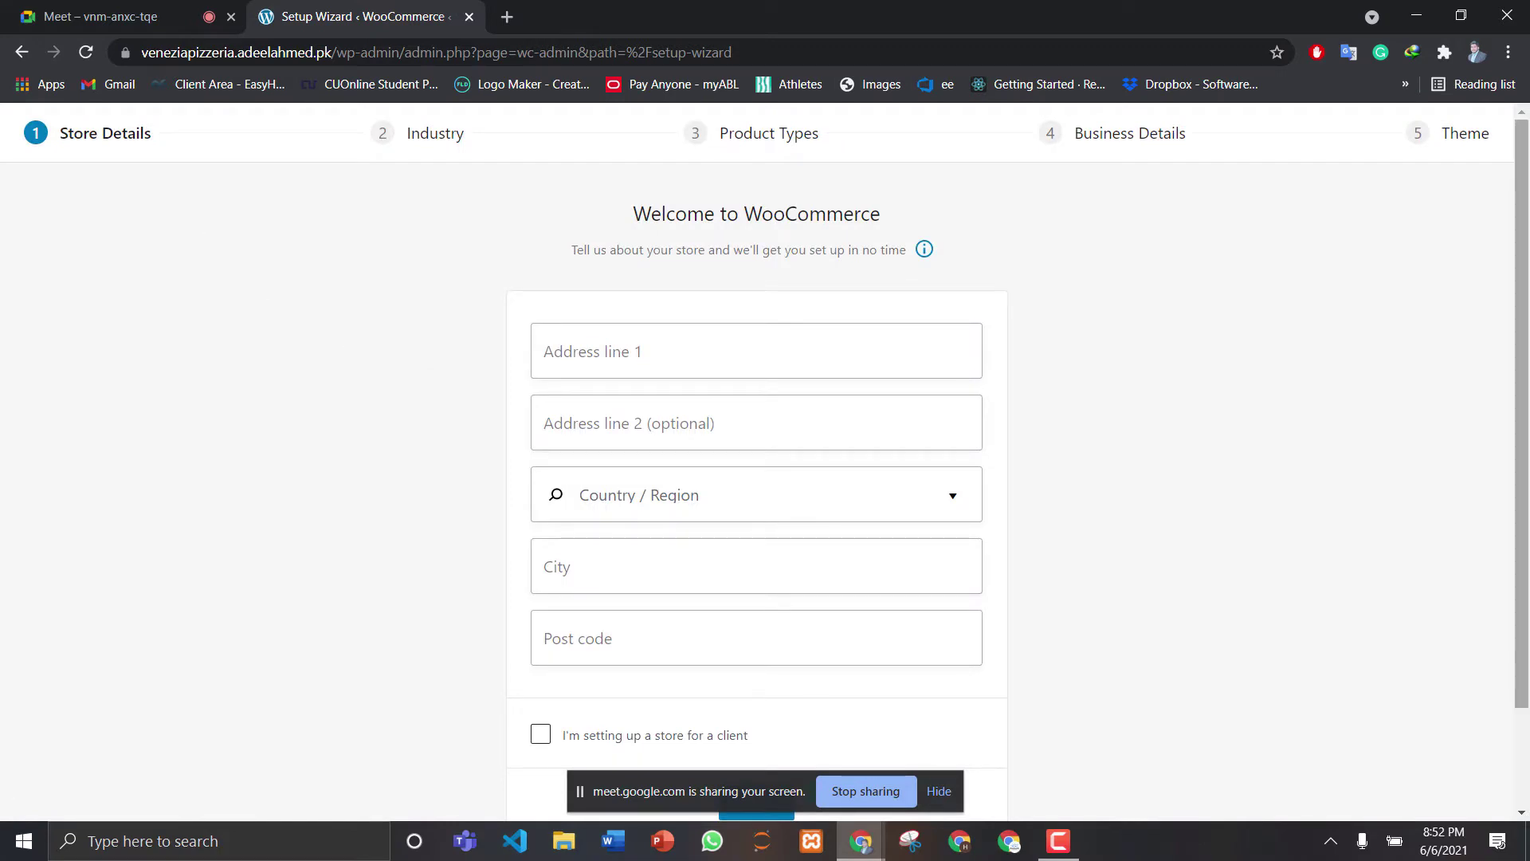
{"action": "left_click_drag", "start_coordinate": [1522, 399], "coordinate": [1522, 496]}
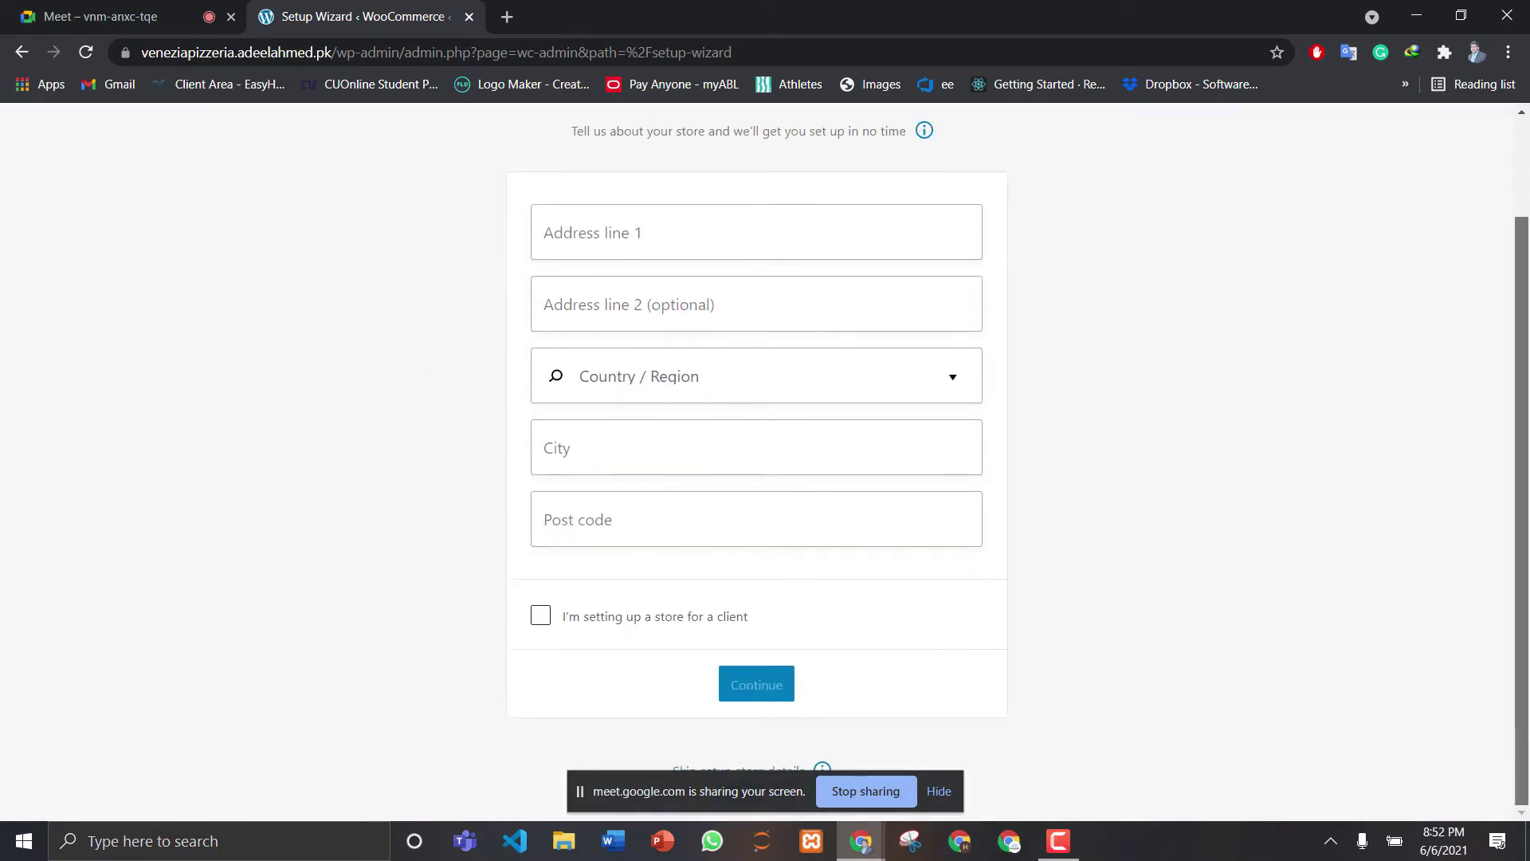
{"action": "left_click", "coordinate": [941, 792]}
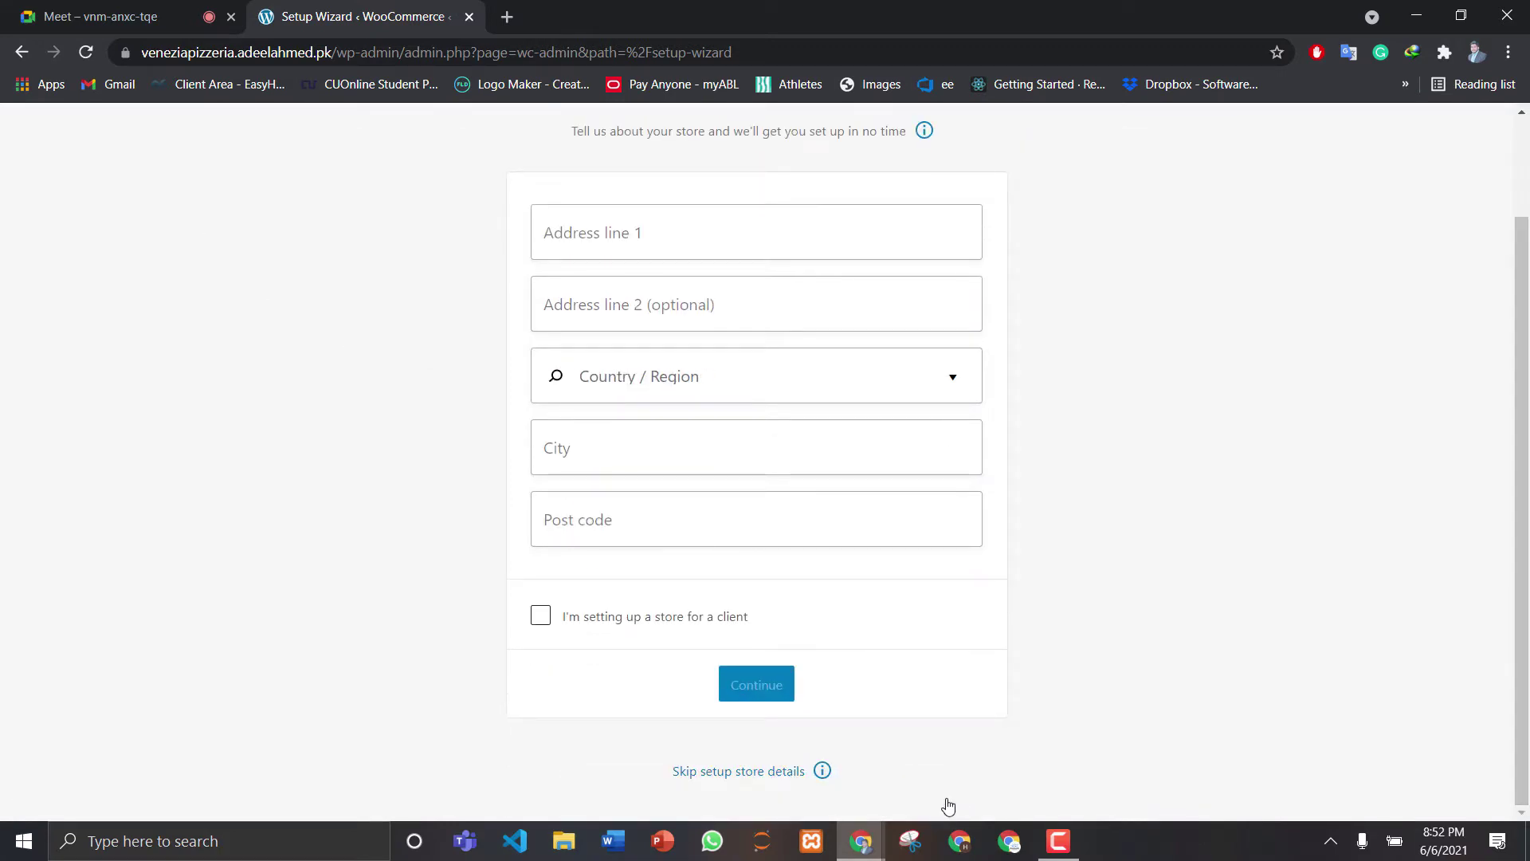
{"action": "left_click", "coordinate": [759, 778]}
{"action": "left_click", "coordinate": [873, 512]}
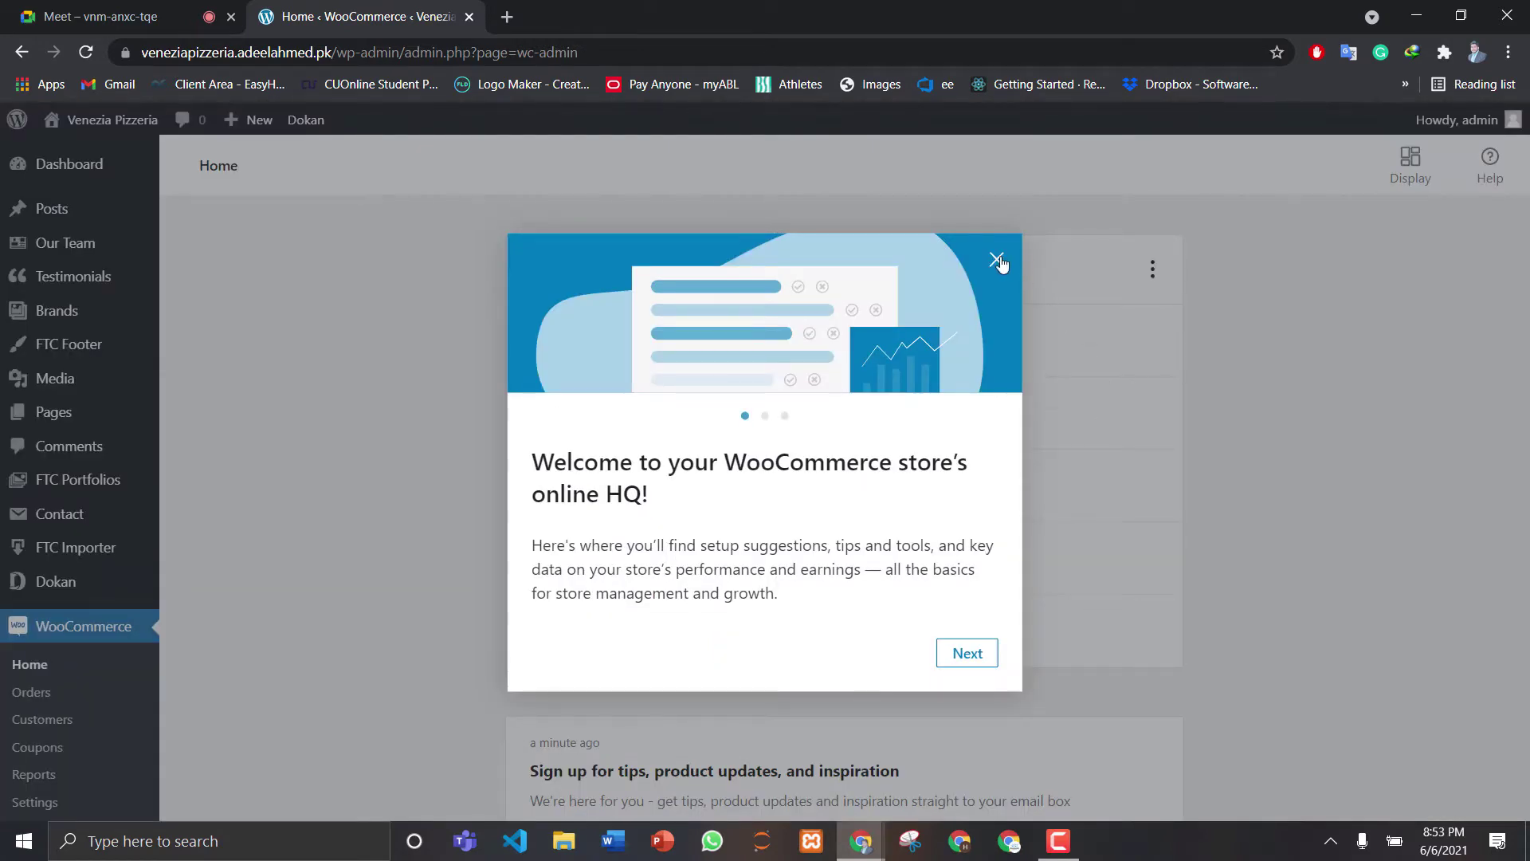
{"action": "left_click", "coordinate": [997, 260]}
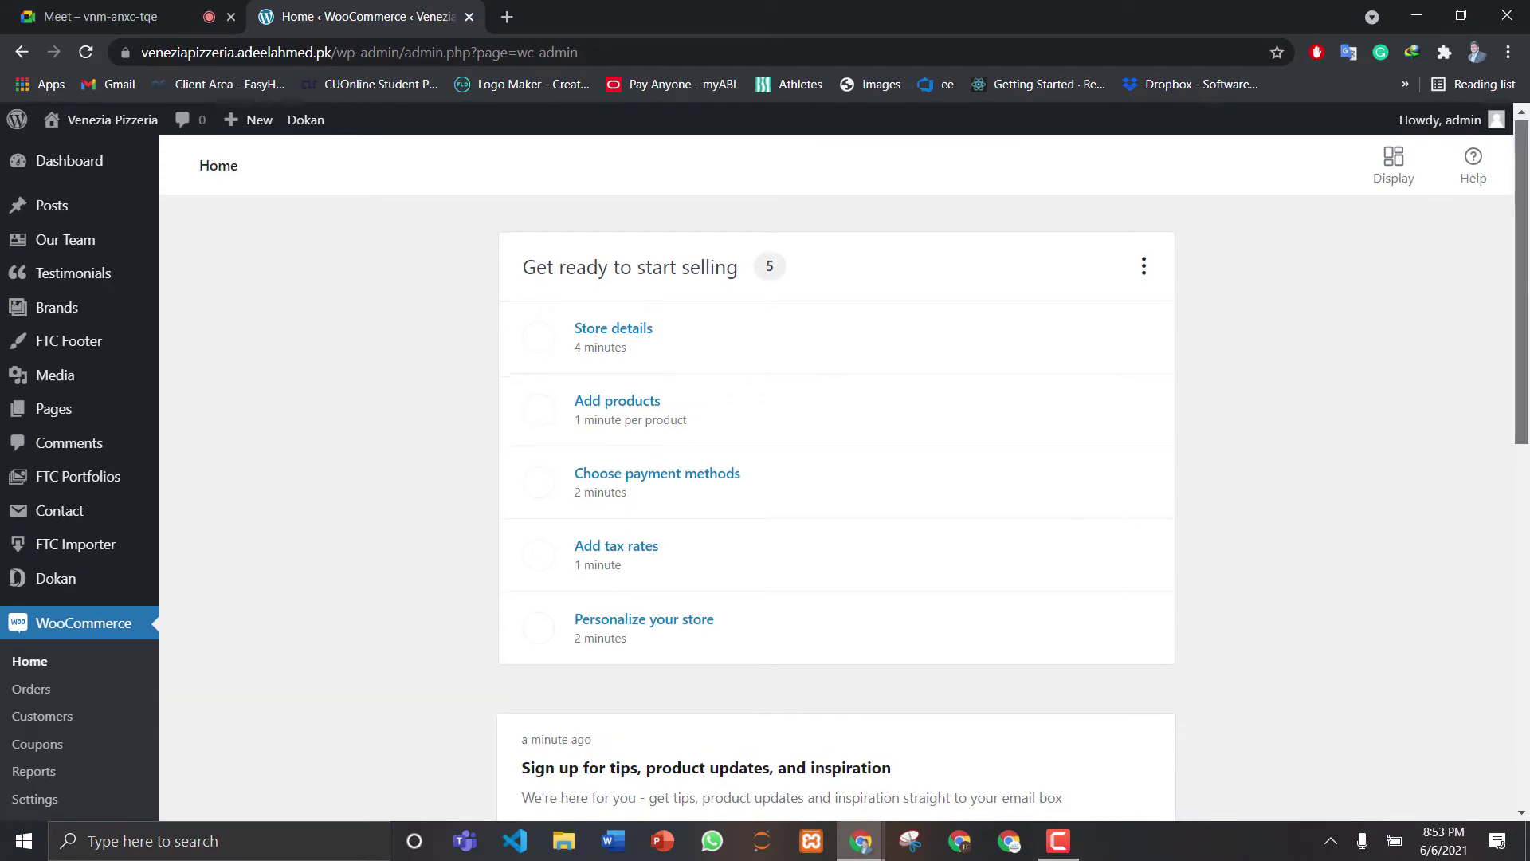
{"action": "left_click_drag", "start_coordinate": [1522, 387], "coordinate": [1526, 239]}
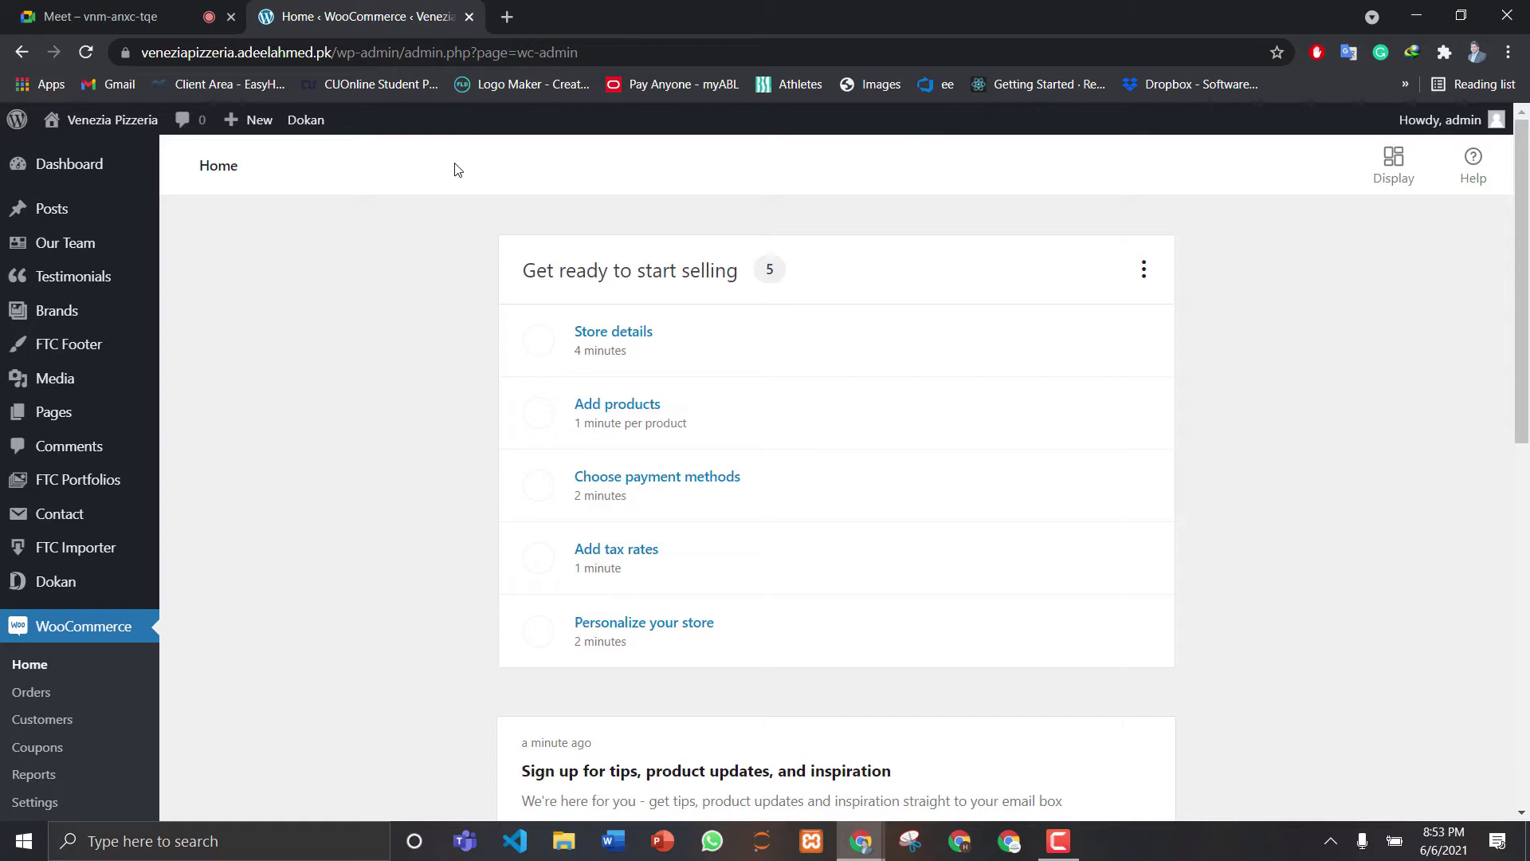
Open the site's front page at veneziapizzeria.adeelahmed.pk in a new browser tab
{"action": "left_click", "coordinate": [507, 17]}
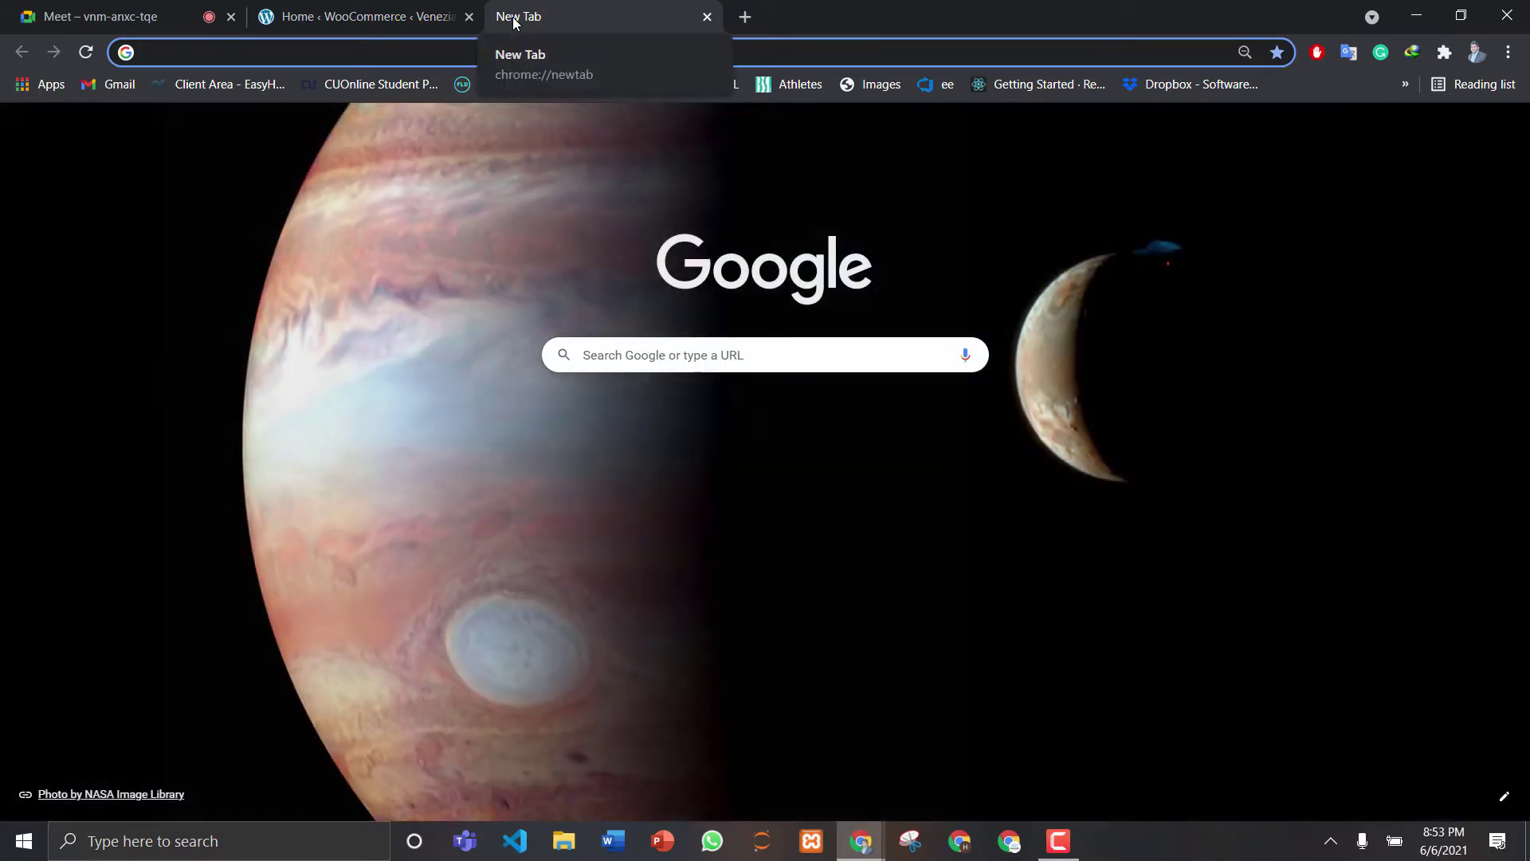
{"action": "type", "text": "veneziapizzeria.adeelahmed.pk"}
{"action": "key", "text": "Return"}
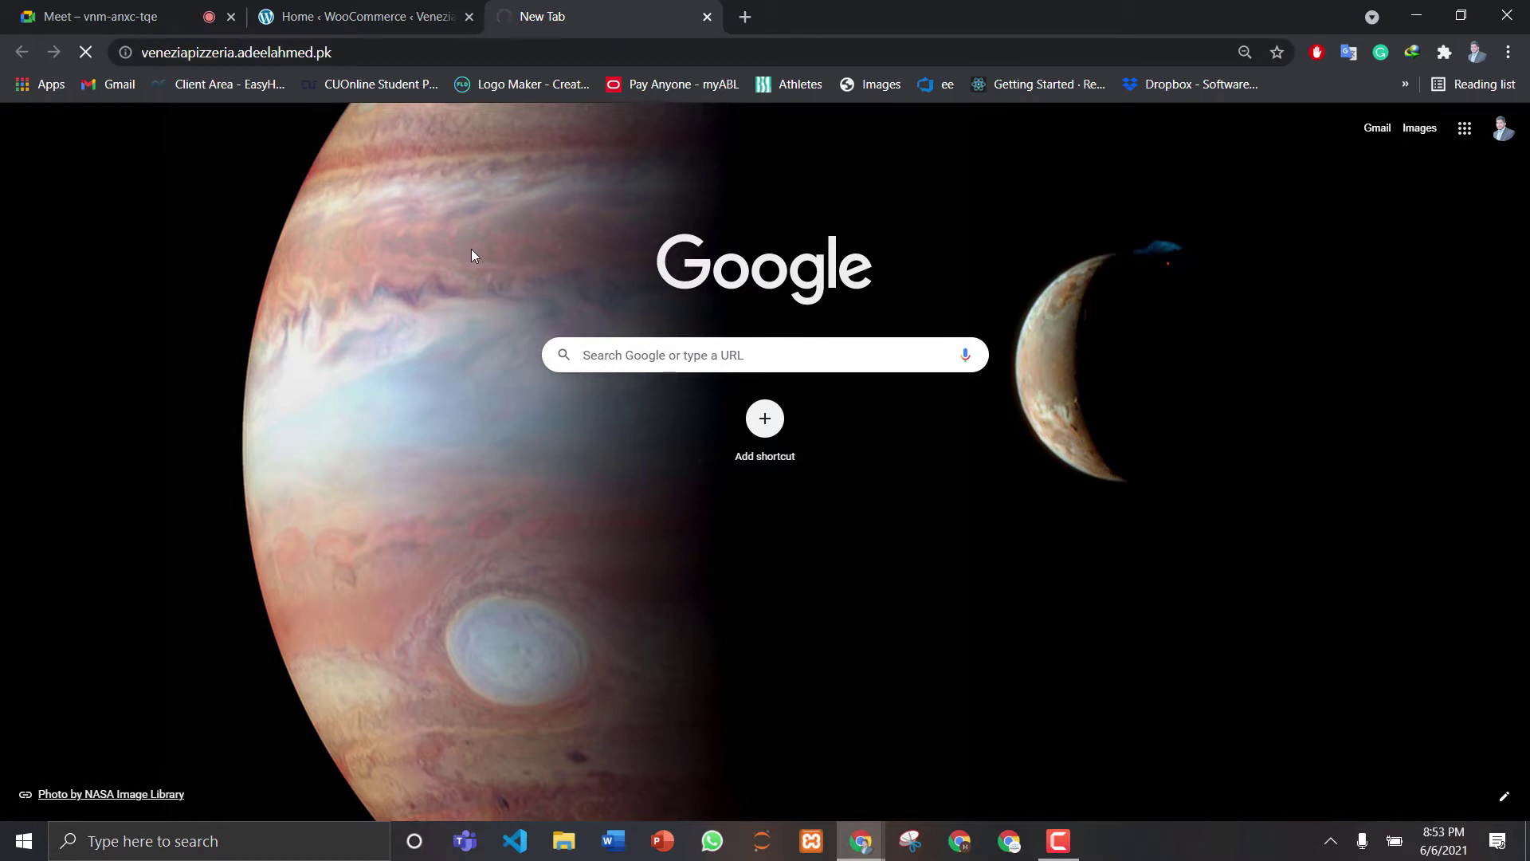
Review the WooCommerce Home page and the admin entries added by the plugins, and check the front page's loading tab
{"action": "left_click", "coordinate": [331, 6]}
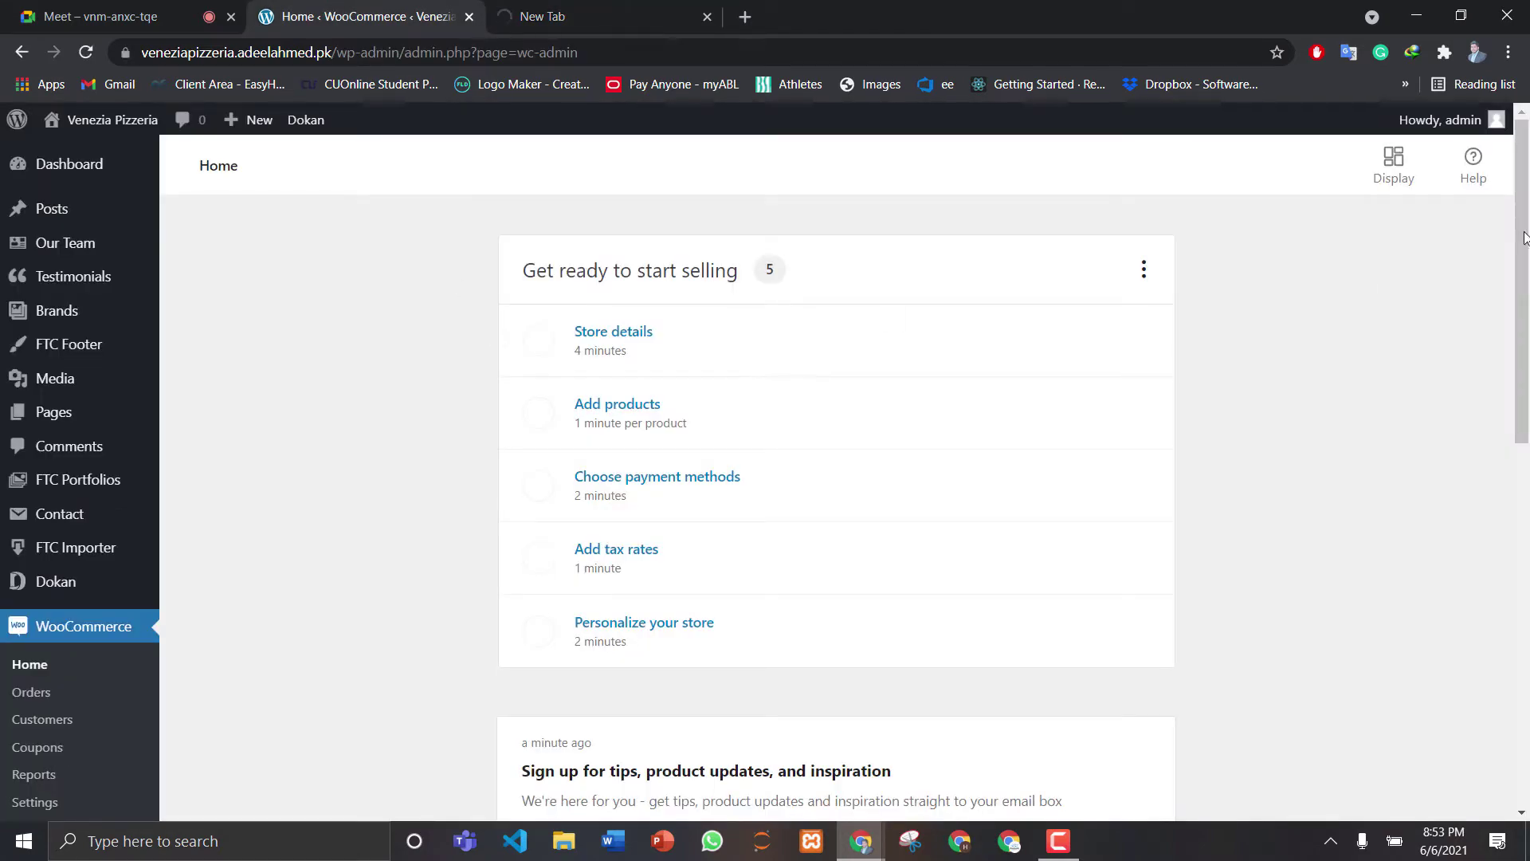
{"action": "scroll", "coordinate": [478, 331], "scroll_direction": "down", "scroll_amount": 5}
{"action": "scroll", "coordinate": [1527, 408], "scroll_direction": "down", "scroll_amount": 4}
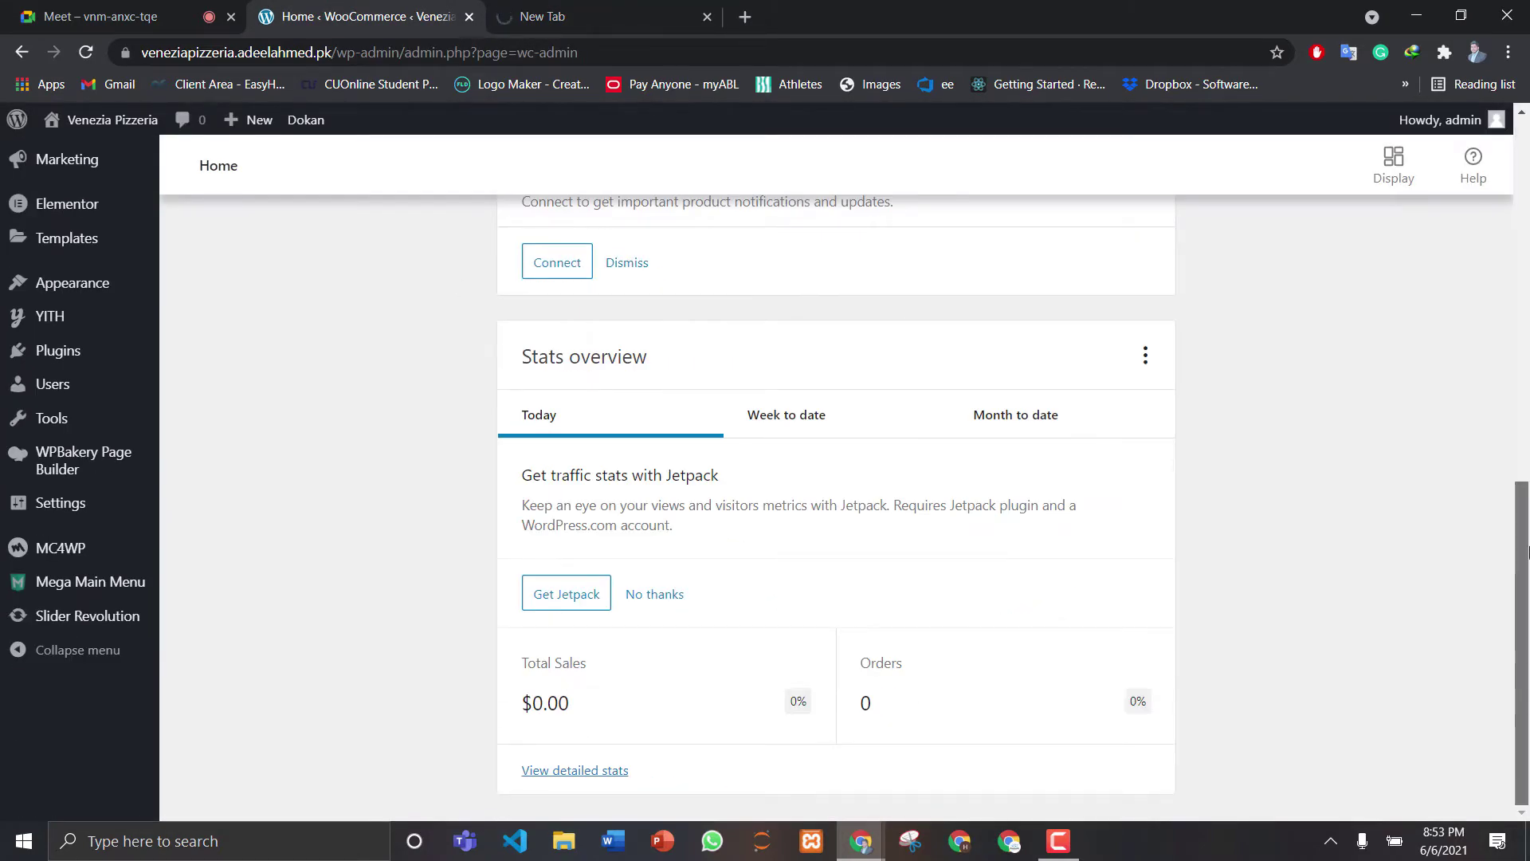
{"action": "scroll", "coordinate": [1528, 408], "scroll_direction": "up", "scroll_amount": 5}
{"action": "left_click_drag", "start_coordinate": [1528, 408], "coordinate": [1524, 167]}
{"action": "left_click", "coordinate": [609, 17]}
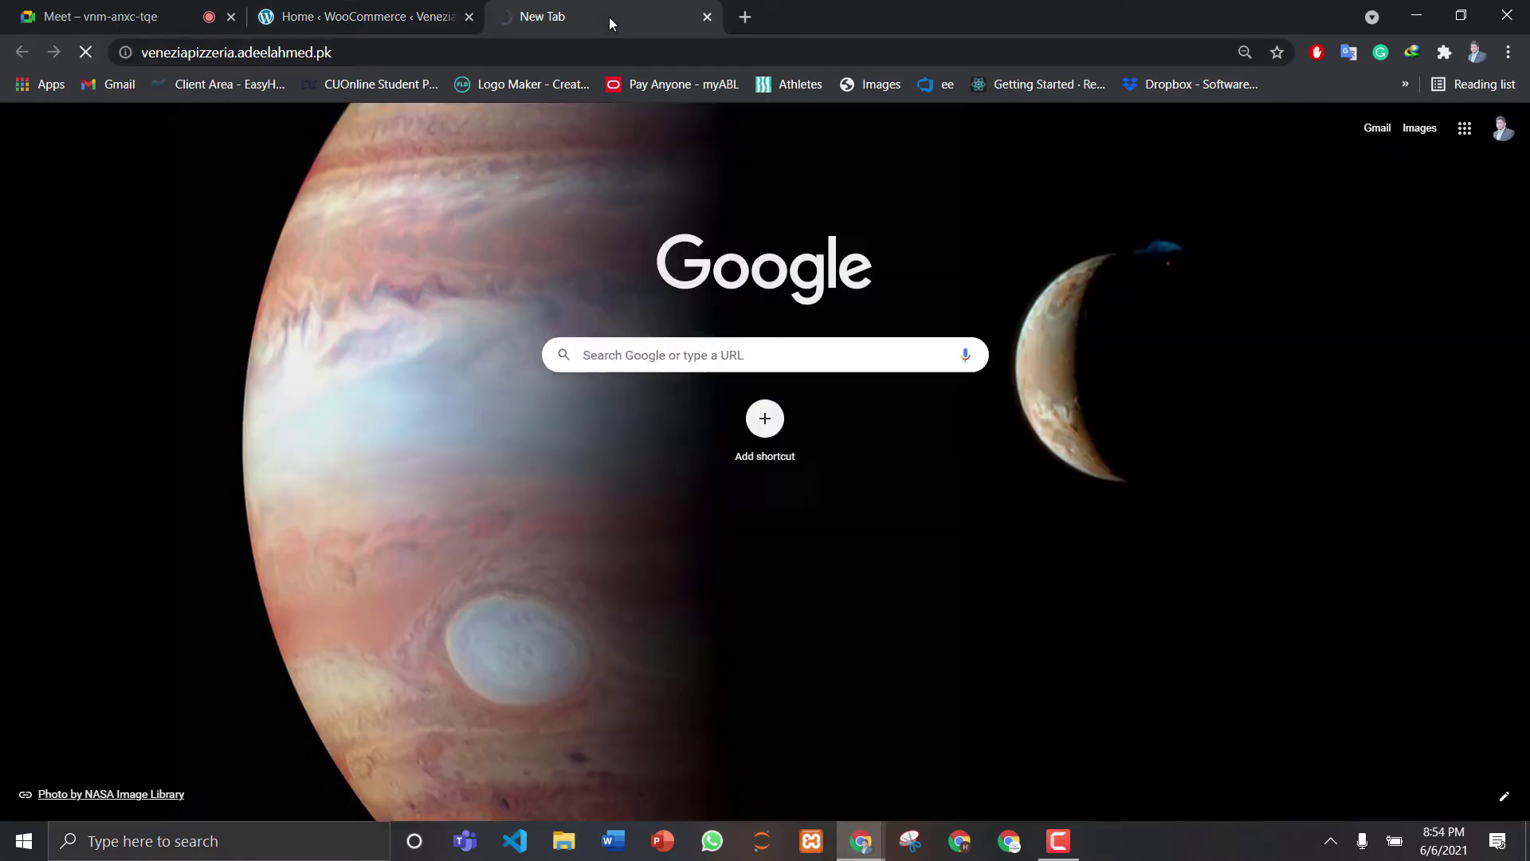
Check the front page's loading tab, return to the WordPress admin, and open the FTC Importer page
{"action": "left_click", "coordinate": [376, 4]}
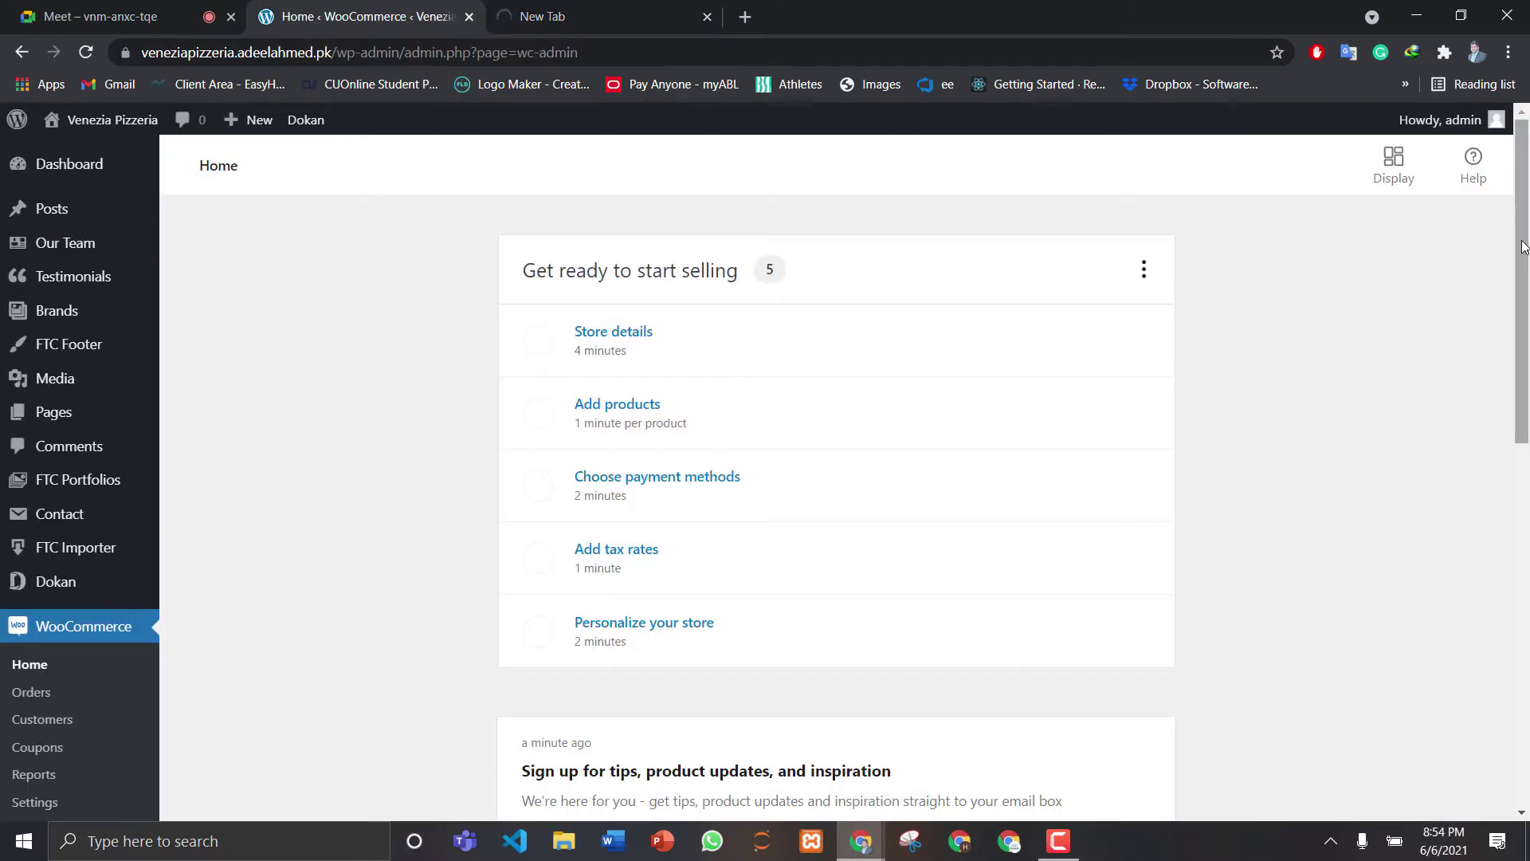
{"action": "left_click_drag", "start_coordinate": [1526, 229], "coordinate": [1526, 185]}
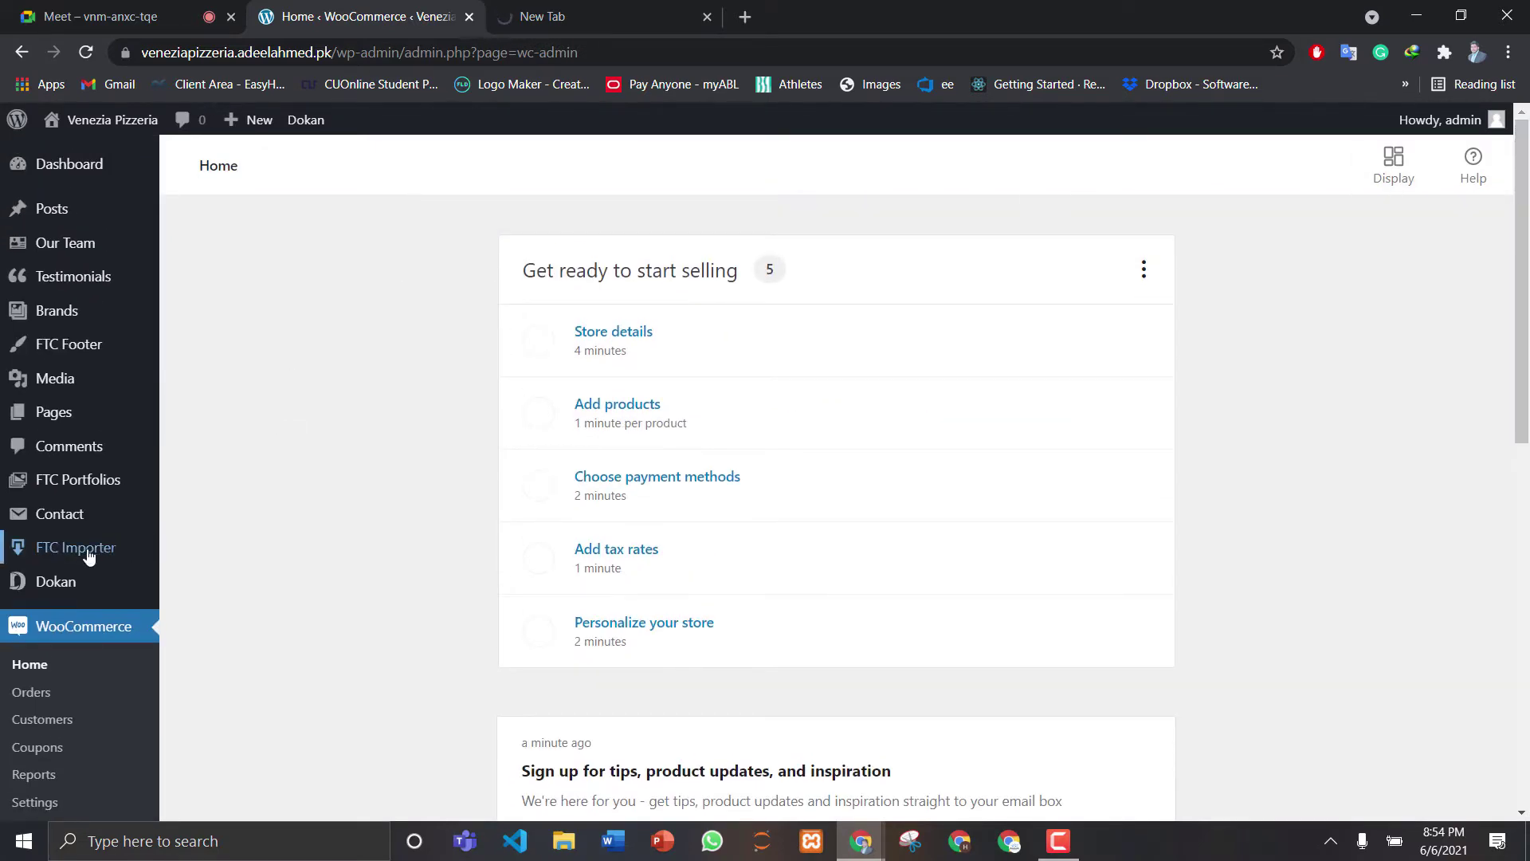
{"action": "mouse_move", "coordinate": [80, 555]}
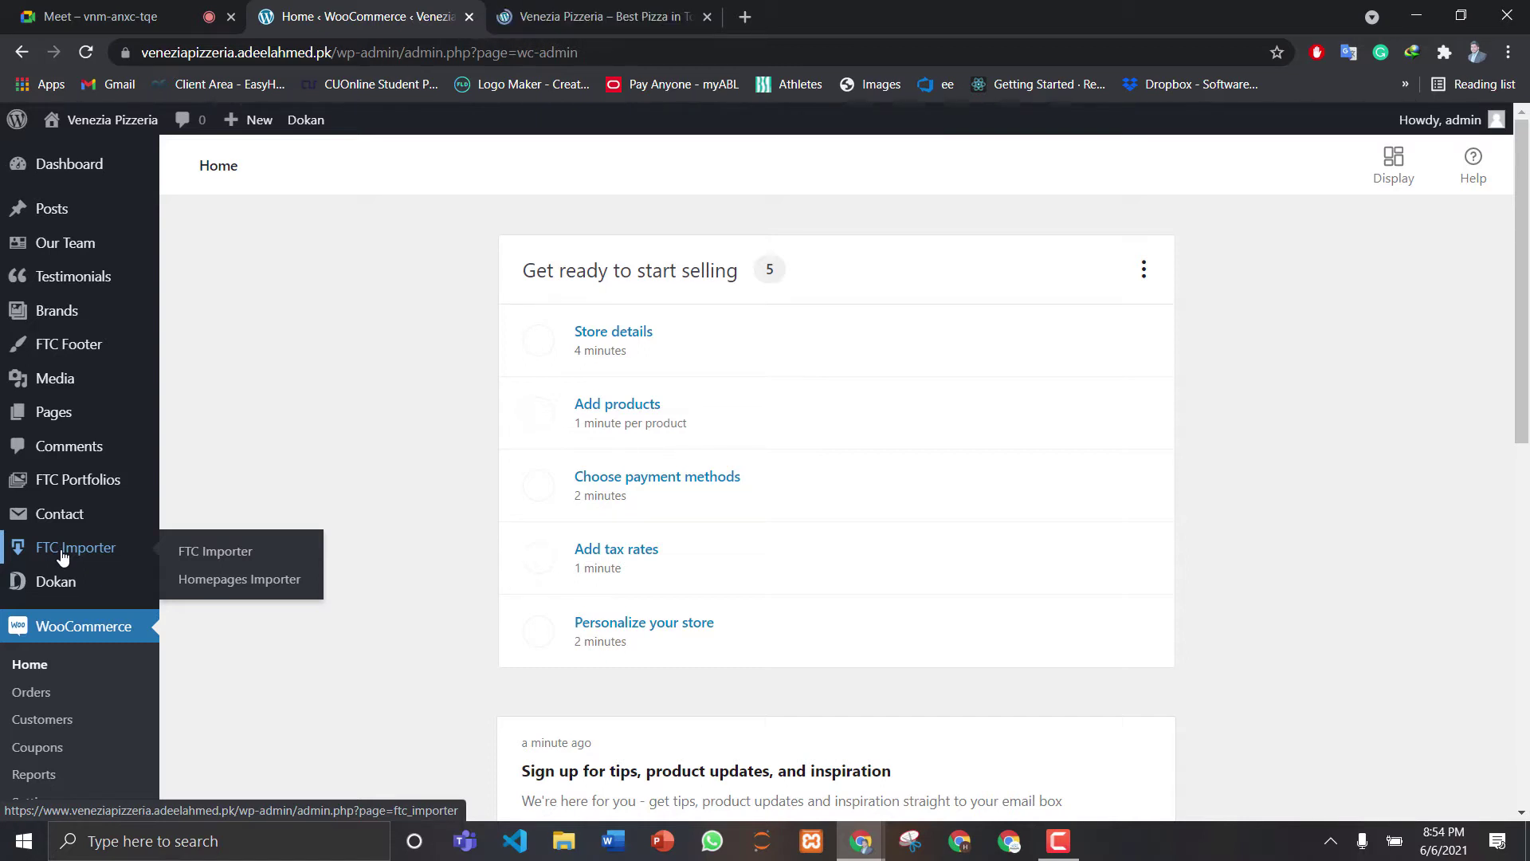
{"action": "left_click", "coordinate": [601, 10]}
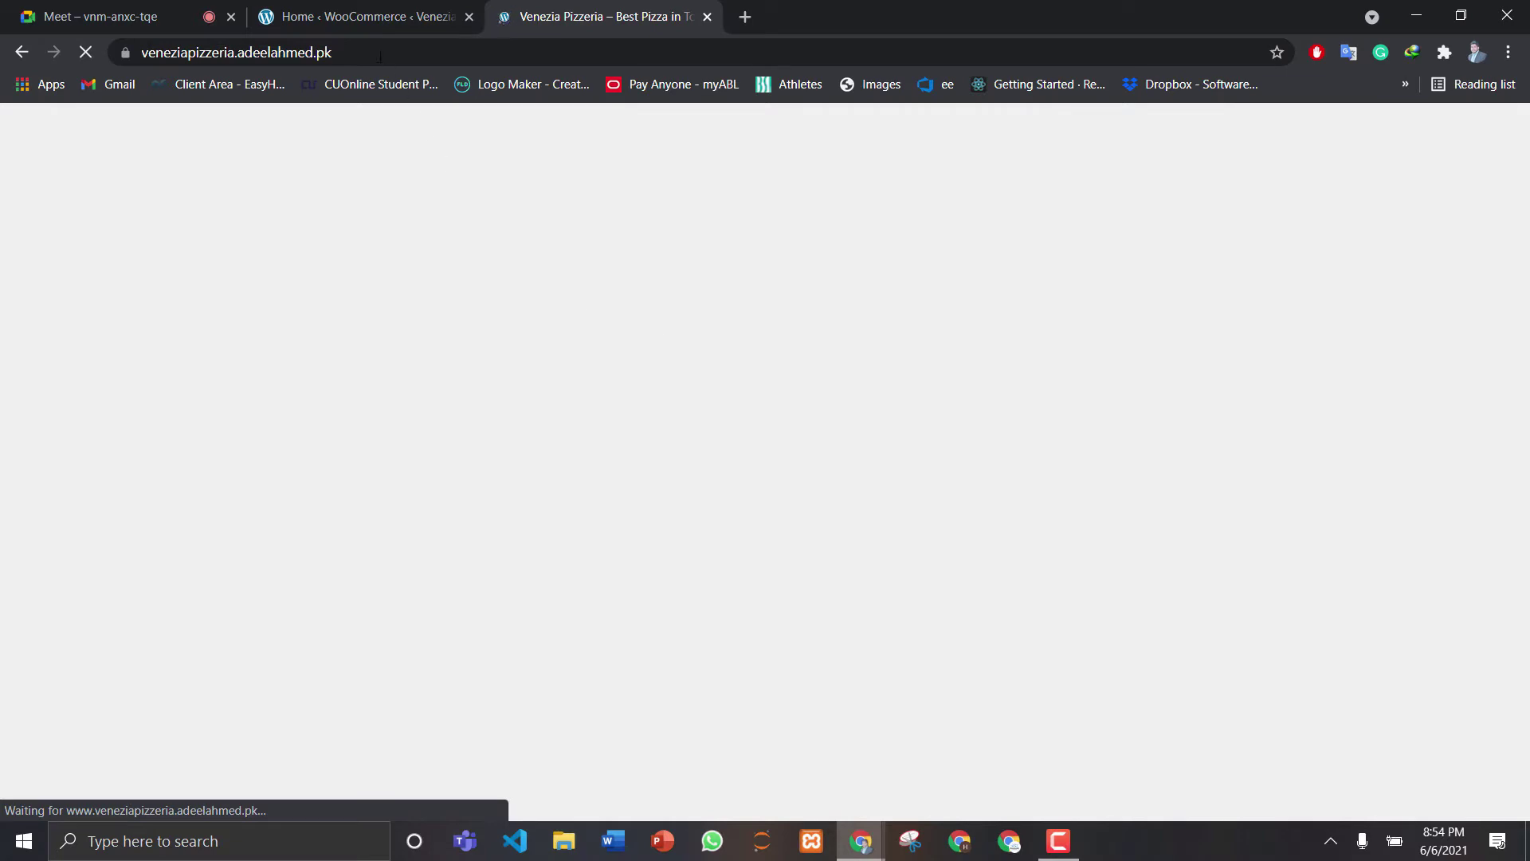
{"action": "left_click", "coordinate": [366, 14]}
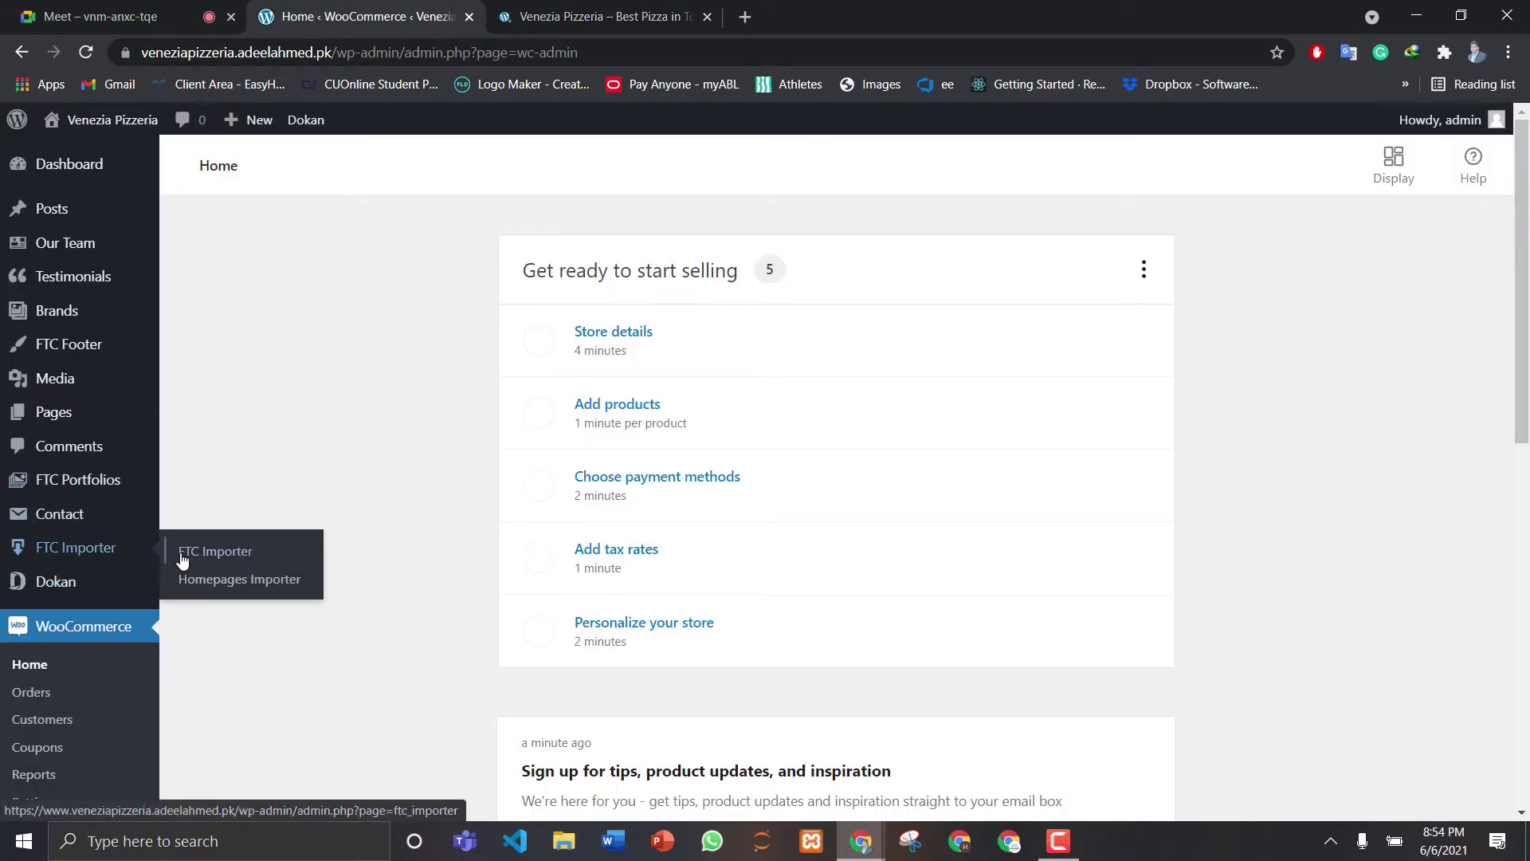
{"action": "left_click", "coordinate": [213, 548]}
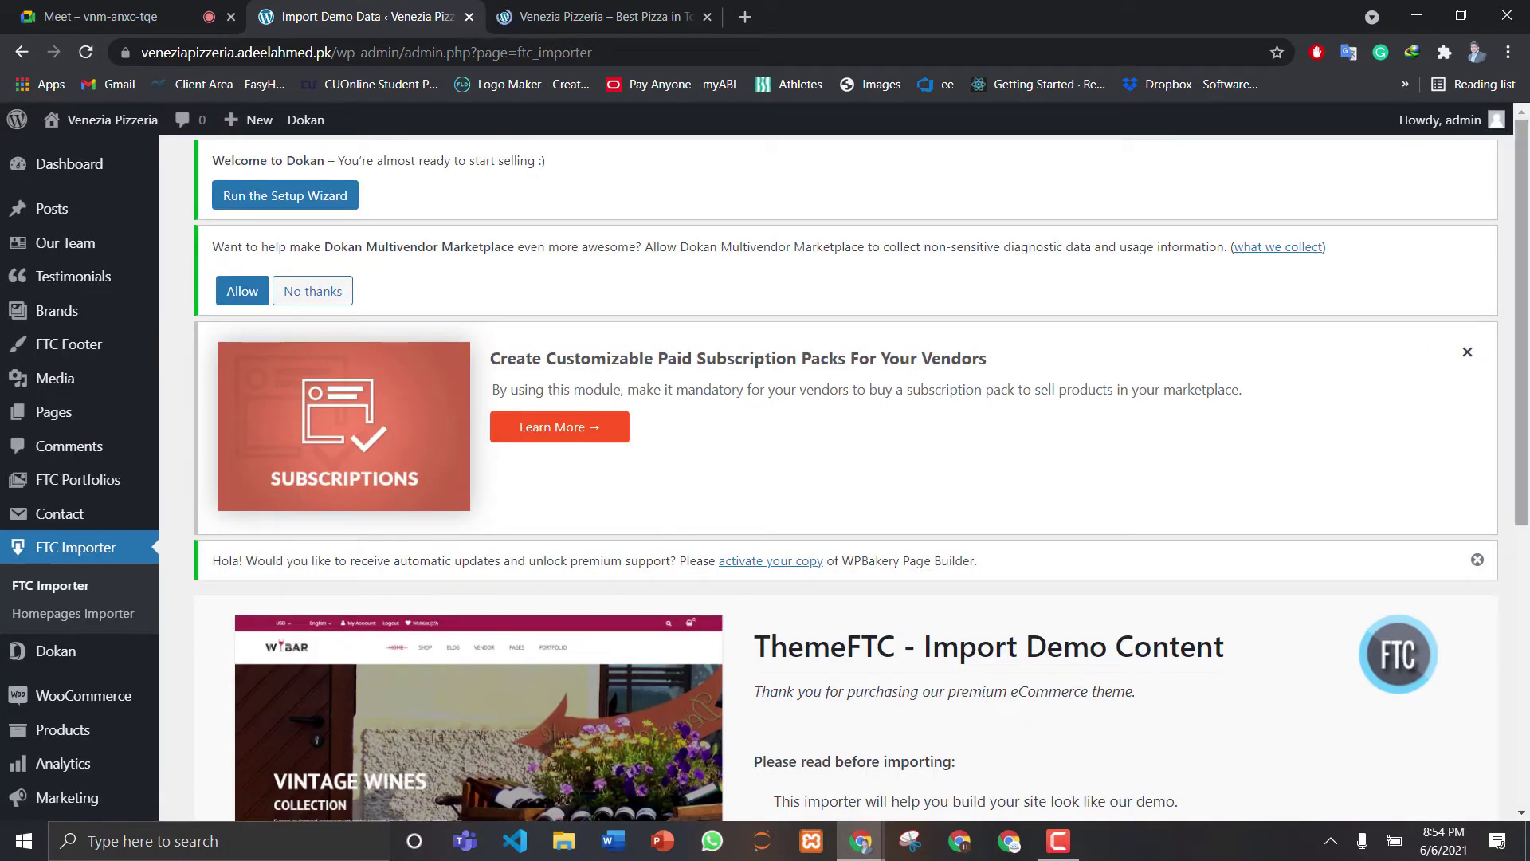
Run the full import of the Wibar demo content and view its progress
{"action": "scroll", "coordinate": [1527, 530], "scroll_direction": "down", "scroll_amount": 5}
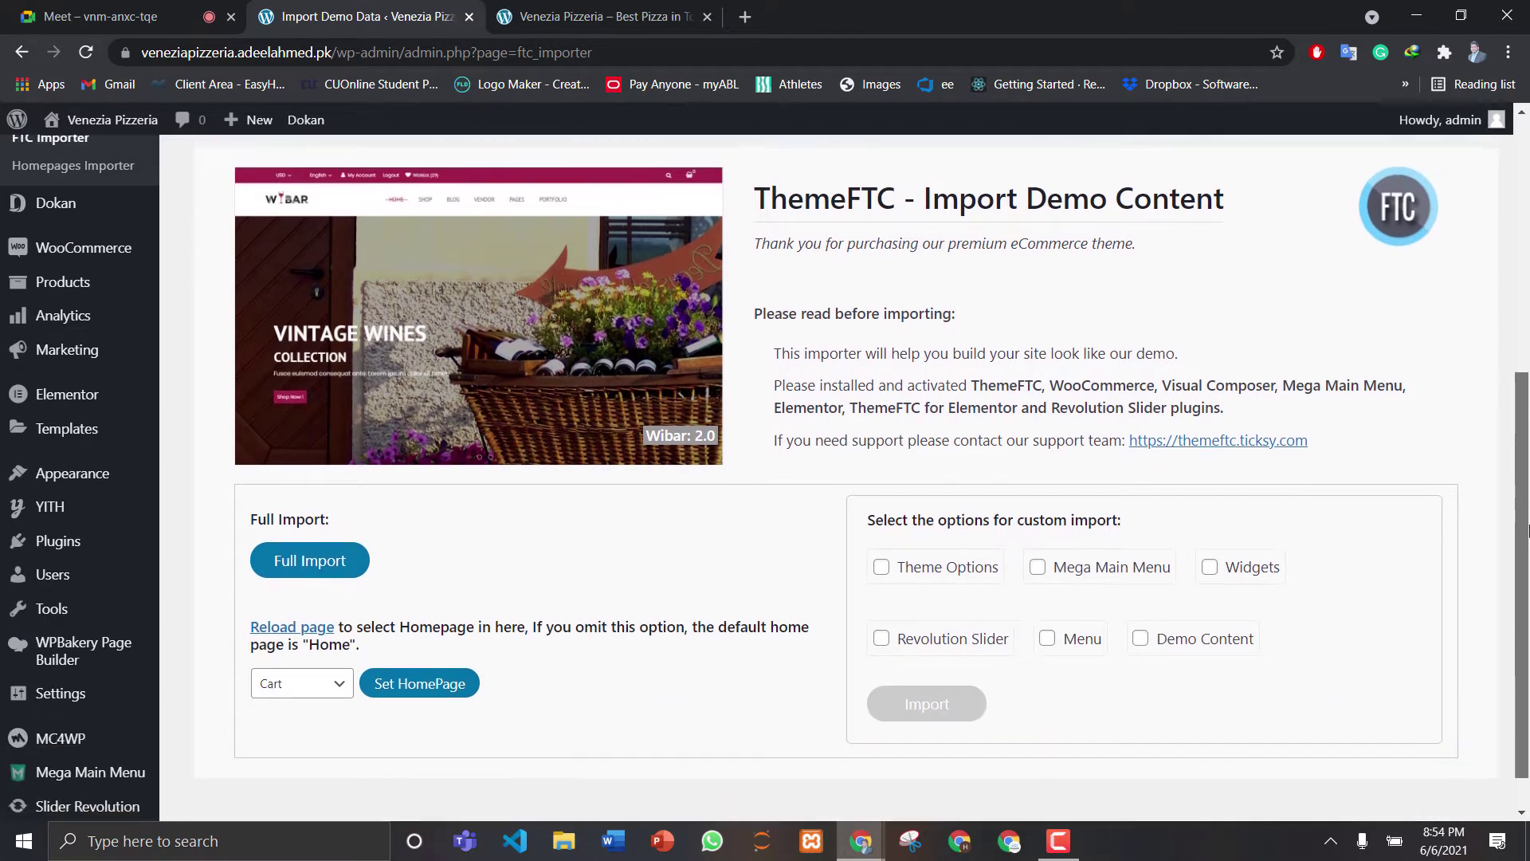
{"action": "scroll", "coordinate": [1526, 530], "scroll_direction": "down", "scroll_amount": 1}
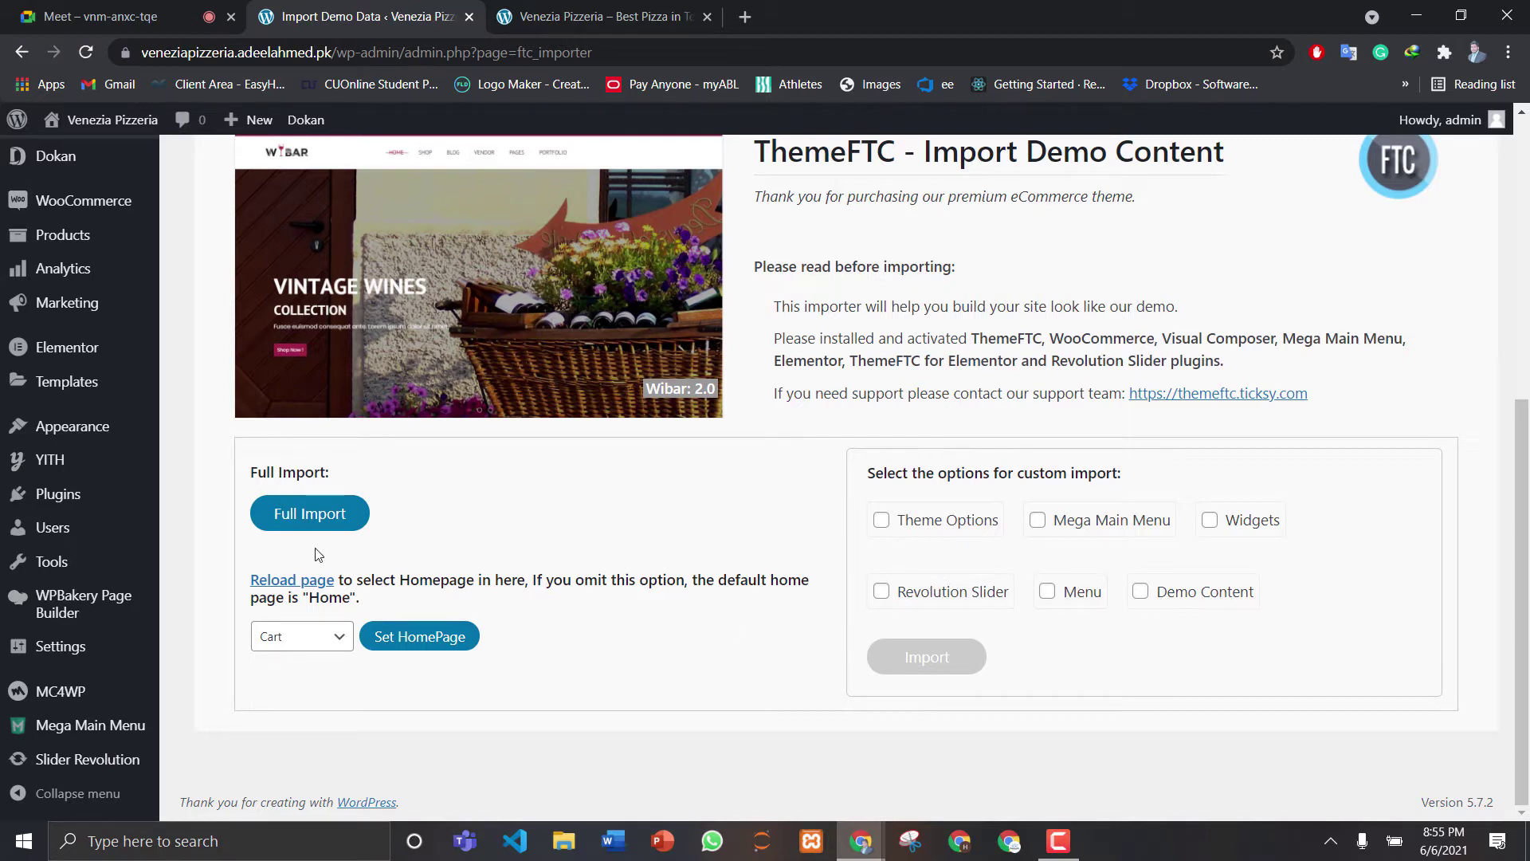
{"action": "left_click", "coordinate": [312, 516]}
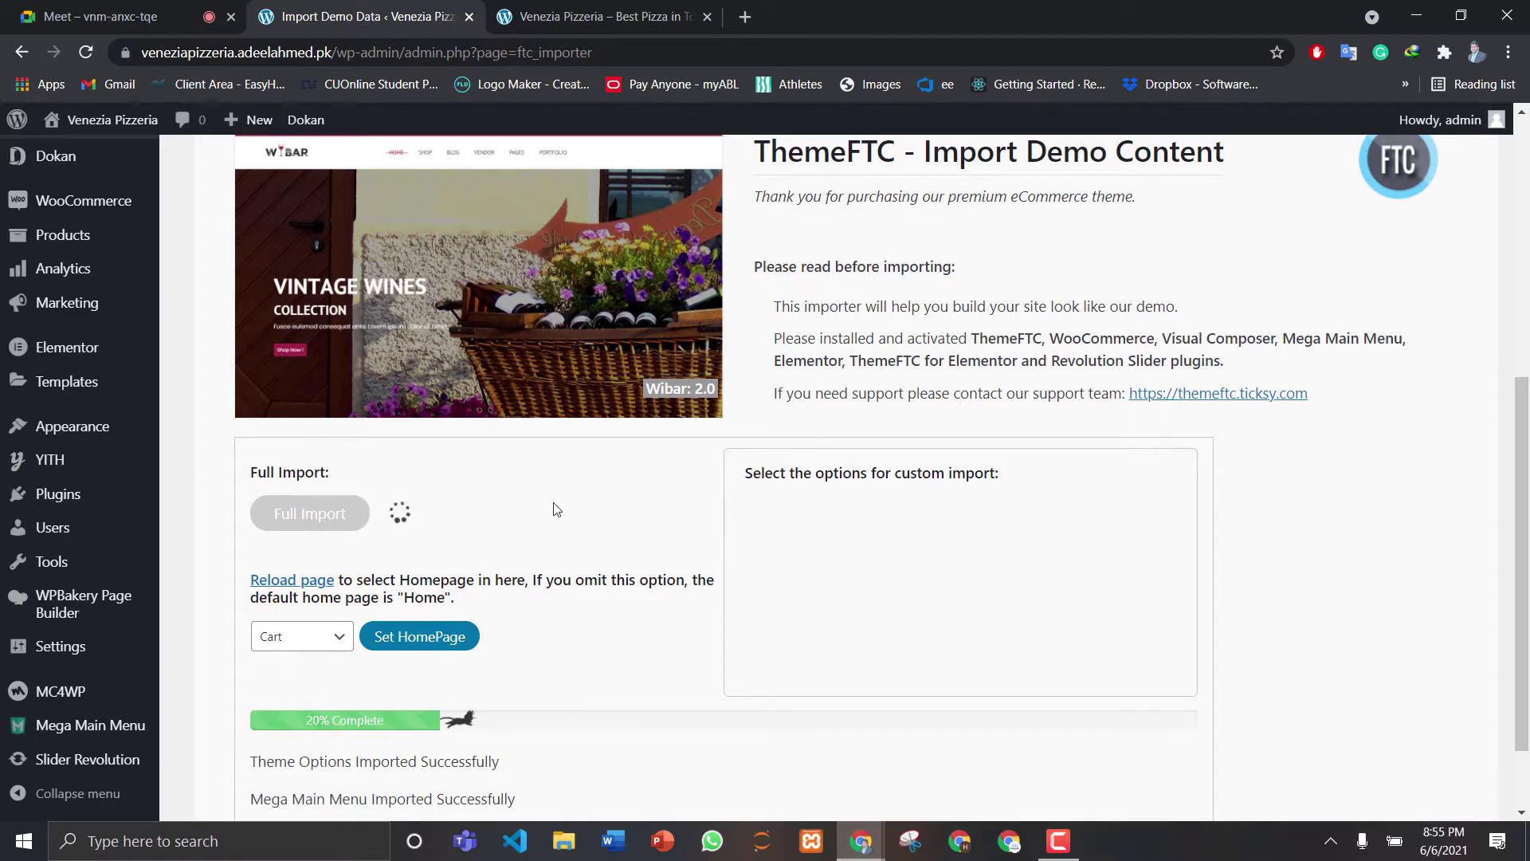
{"action": "scroll", "coordinate": [912, 612], "scroll_direction": "down", "scroll_amount": 2}
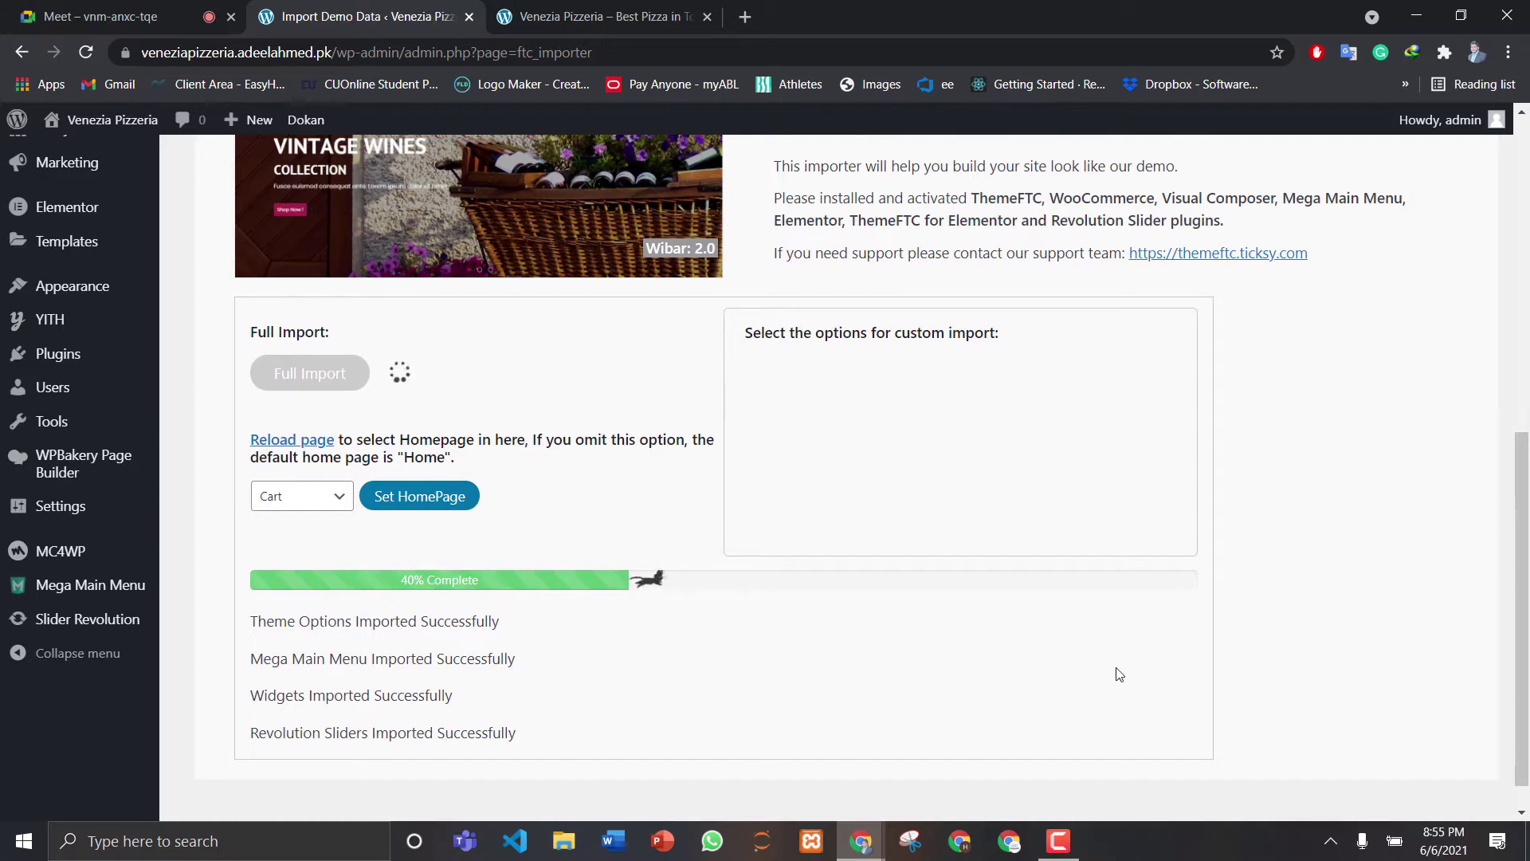
{"action": "left_click_drag", "start_coordinate": [1522, 436], "coordinate": [1522, 168]}
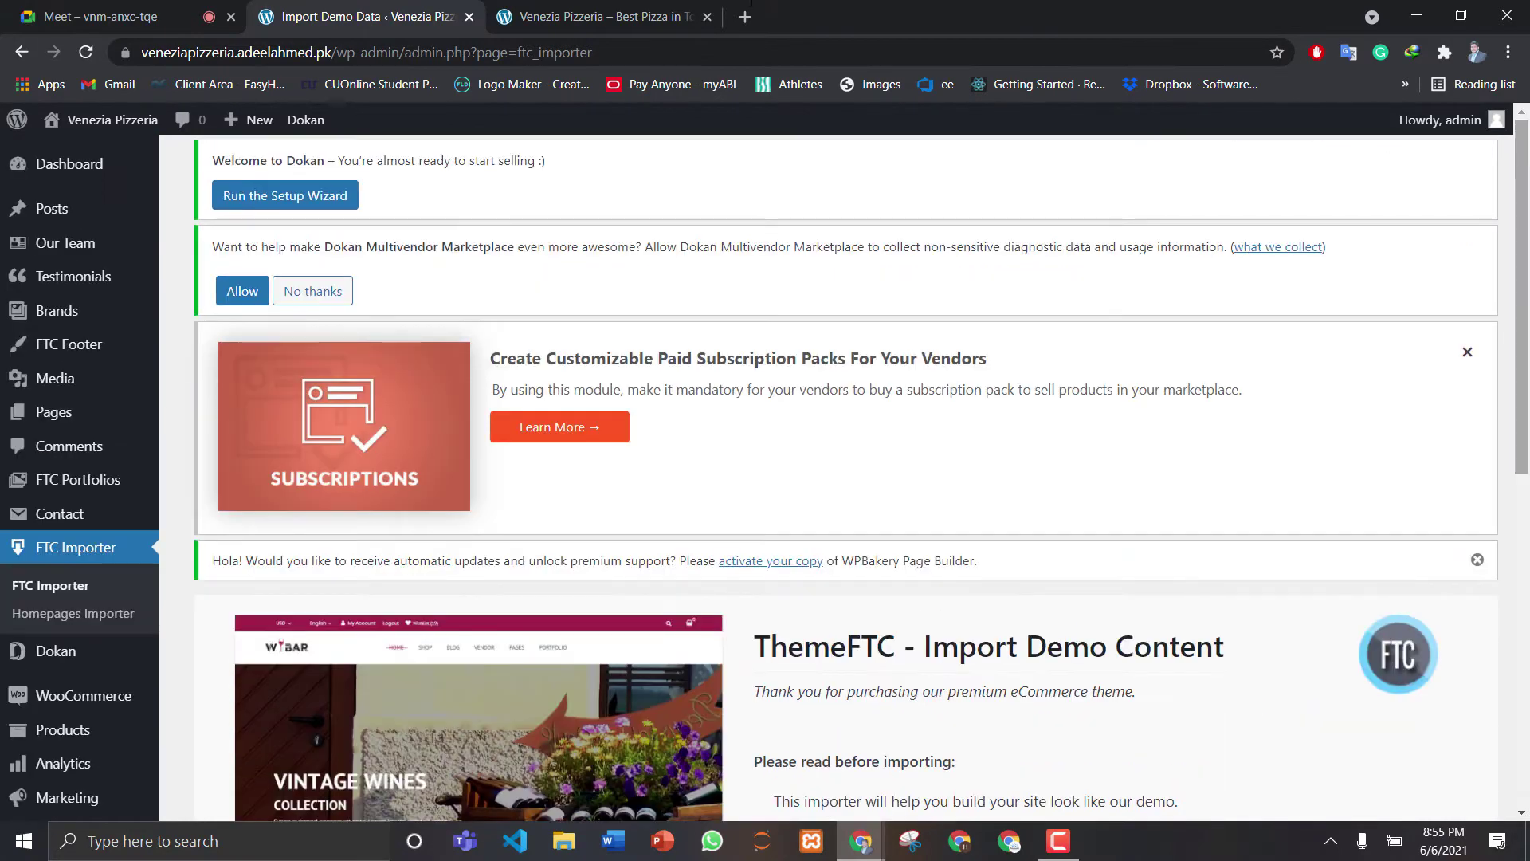
Review the site's front page from its header to the sidebar widgets, and return to the demo import page
{"action": "left_click", "coordinate": [609, 19]}
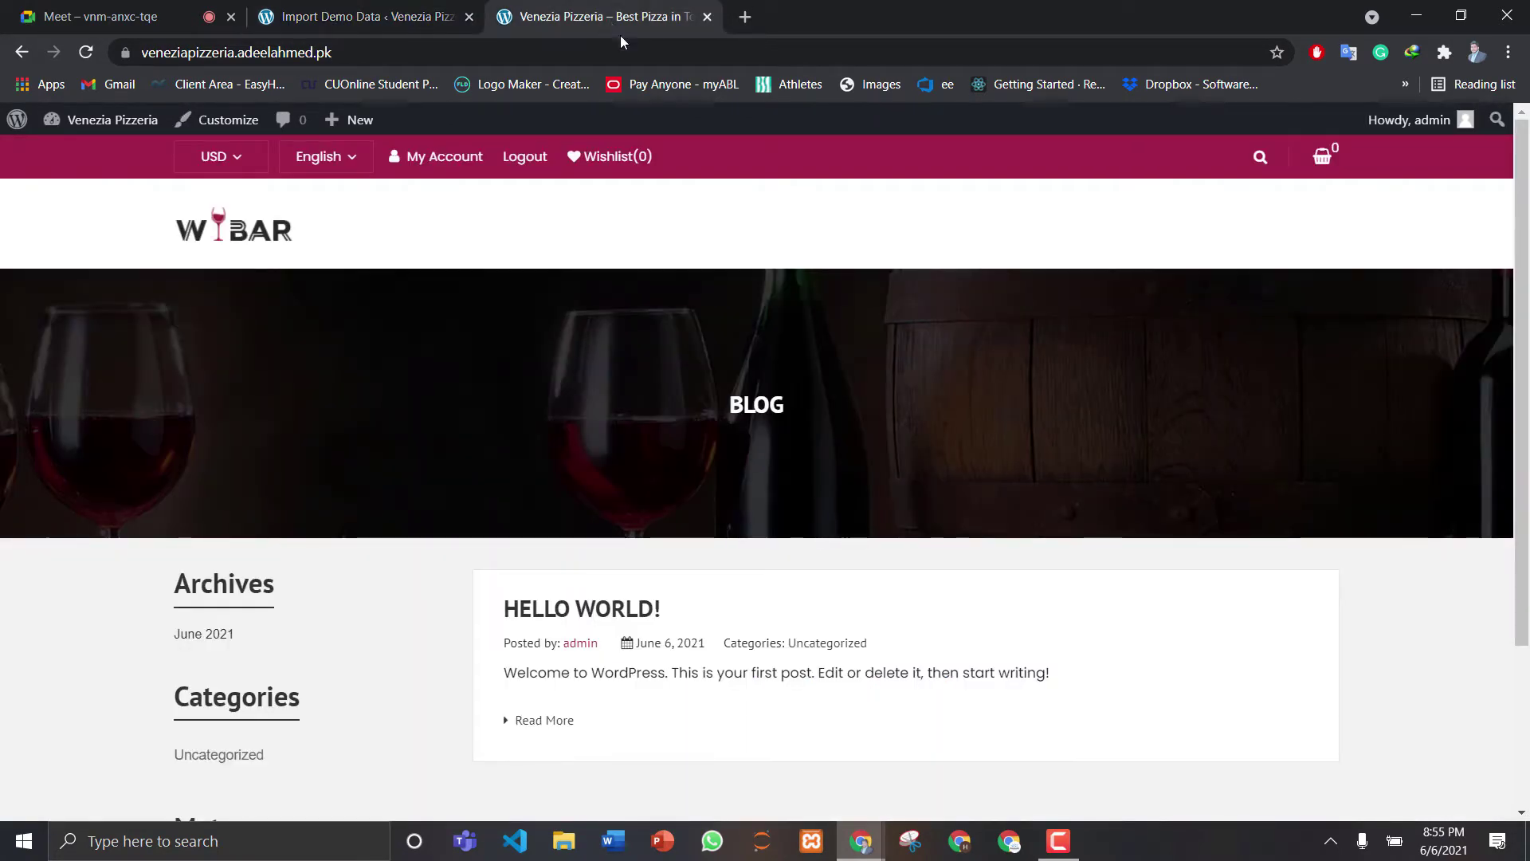
{"action": "scroll", "coordinate": [1528, 160], "scroll_direction": "down", "scroll_amount": 3}
{"action": "scroll", "coordinate": [1528, 160], "scroll_direction": "up", "scroll_amount": 3}
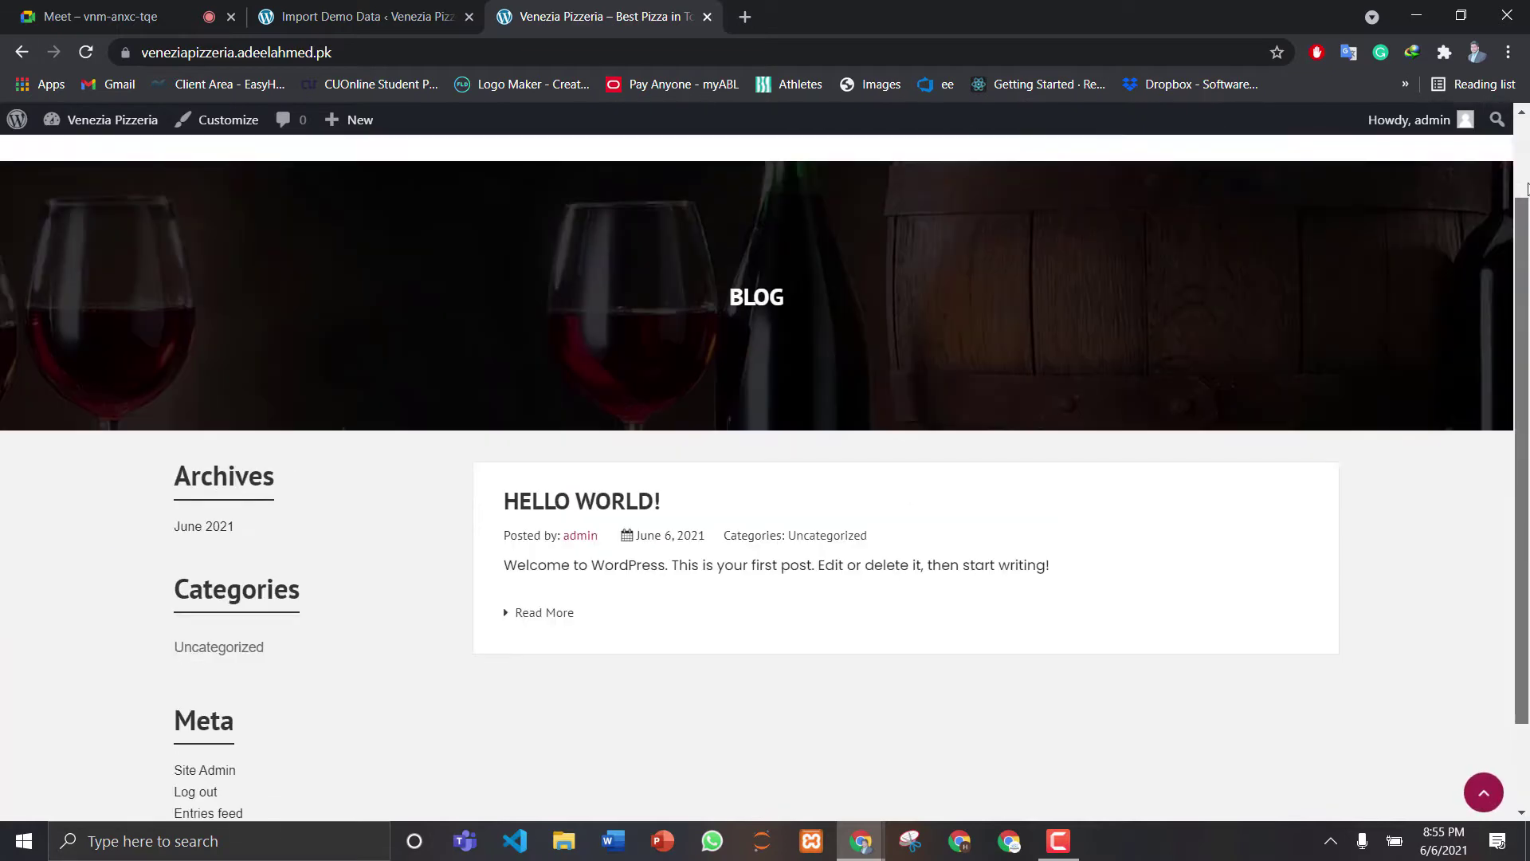
{"action": "scroll", "coordinate": [1528, 159], "scroll_direction": "down", "scroll_amount": 3}
{"action": "scroll", "coordinate": [1528, 159], "scroll_direction": "up", "scroll_amount": 3}
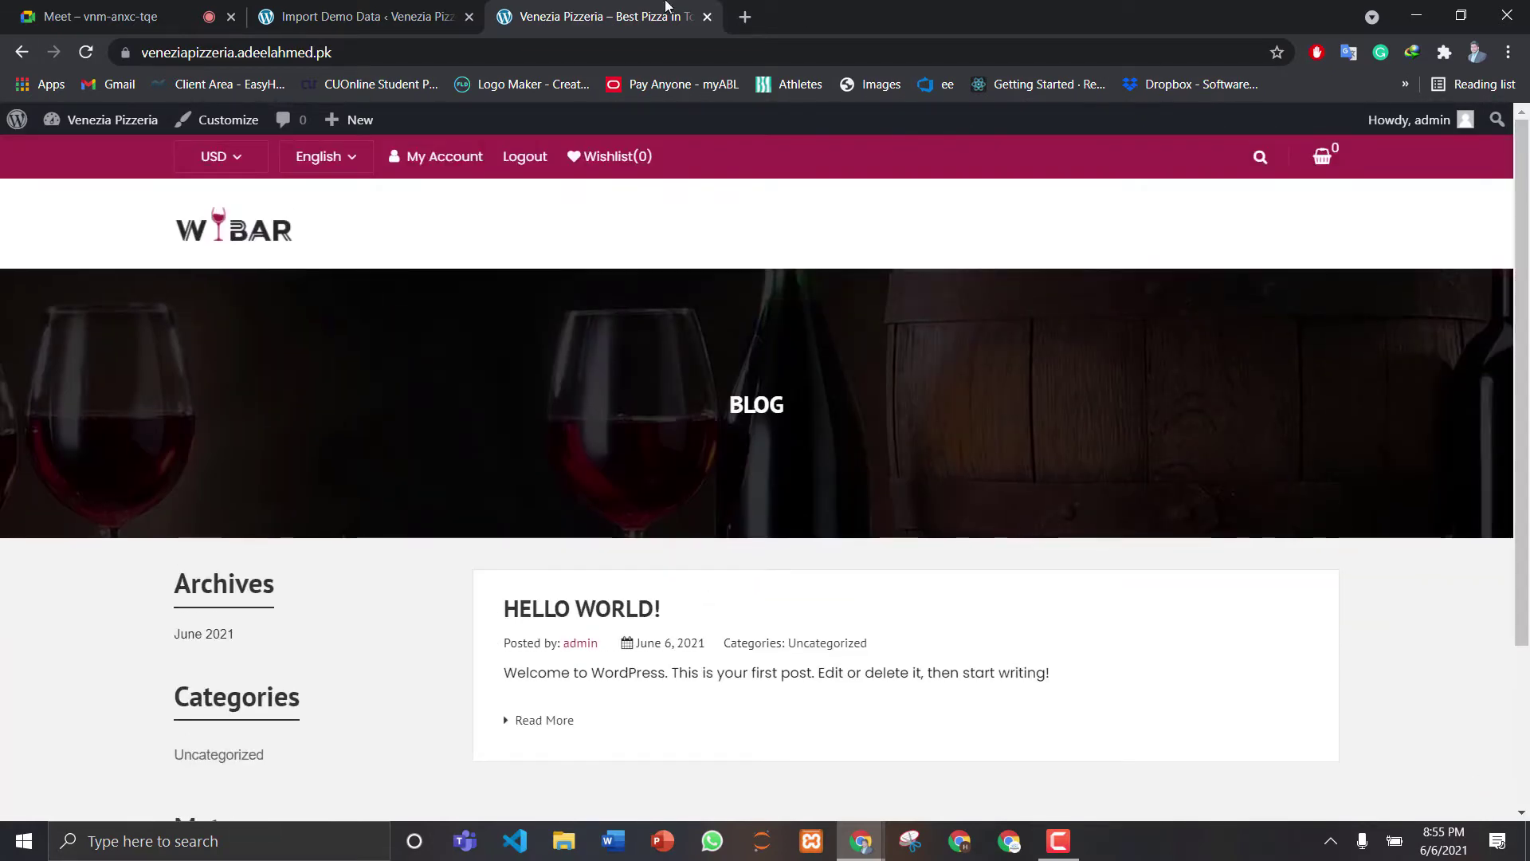
{"action": "left_click", "coordinate": [372, 6]}
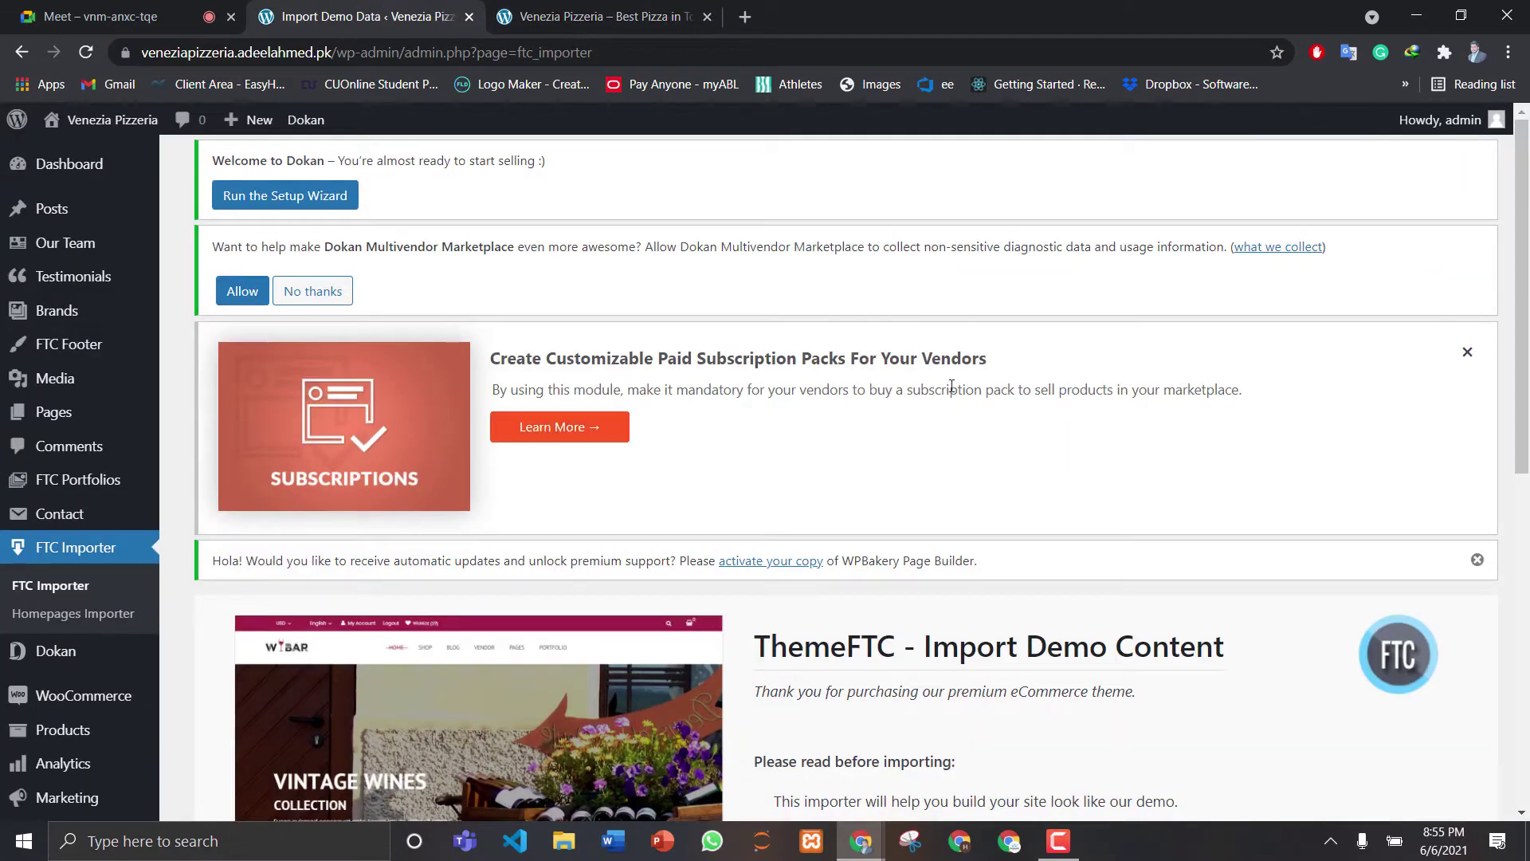
Check the demo import's progress bar and the list of imported items on the FTC Importer page
{"action": "scroll", "coordinate": [766, 478], "scroll_direction": "down", "scroll_amount": 6}
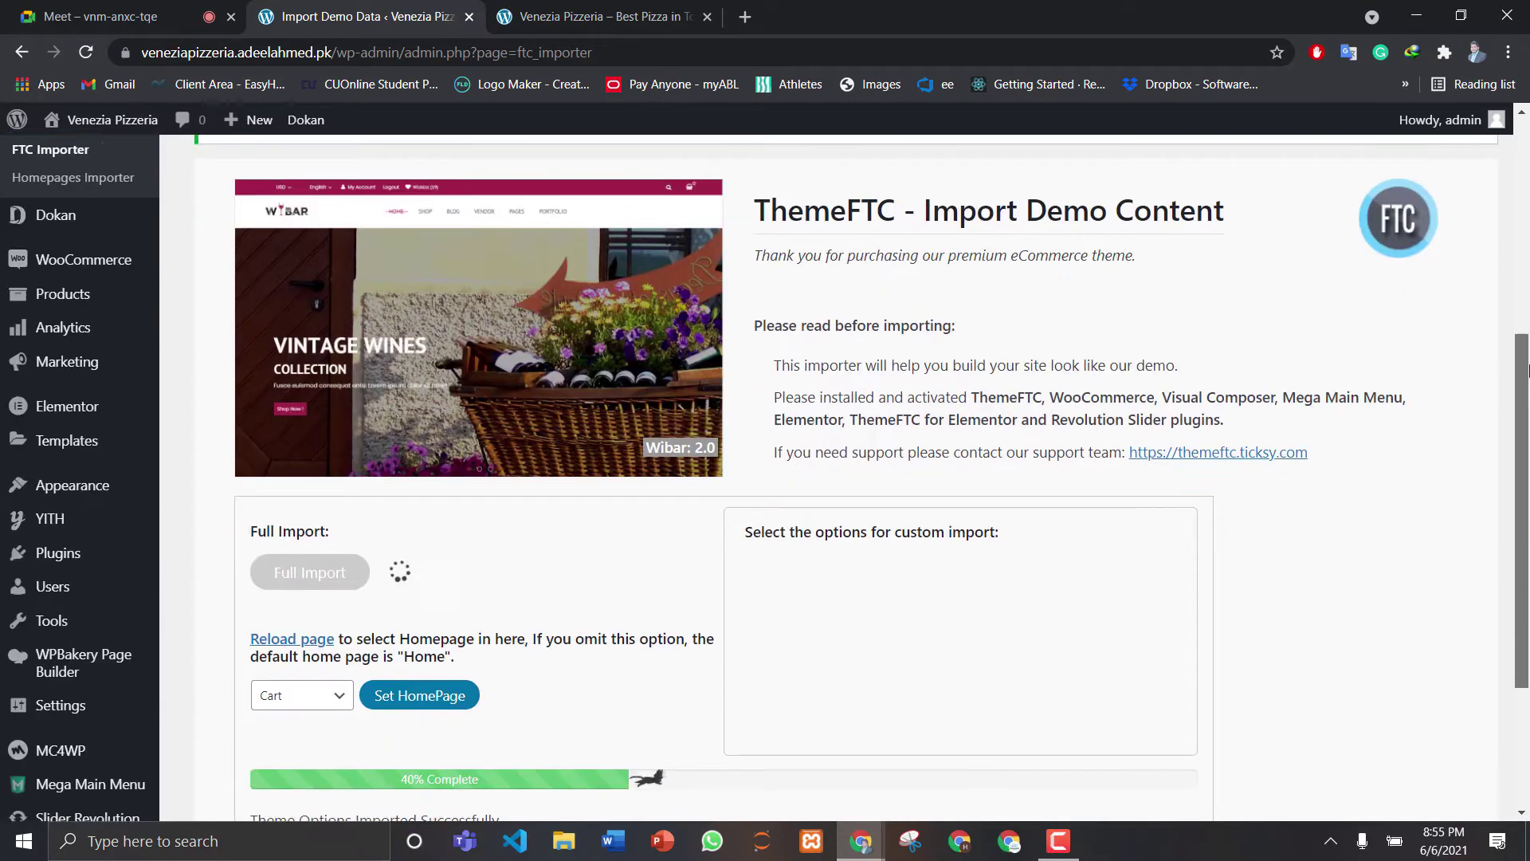
{"action": "scroll", "coordinate": [766, 478], "scroll_direction": "down", "scroll_amount": 2}
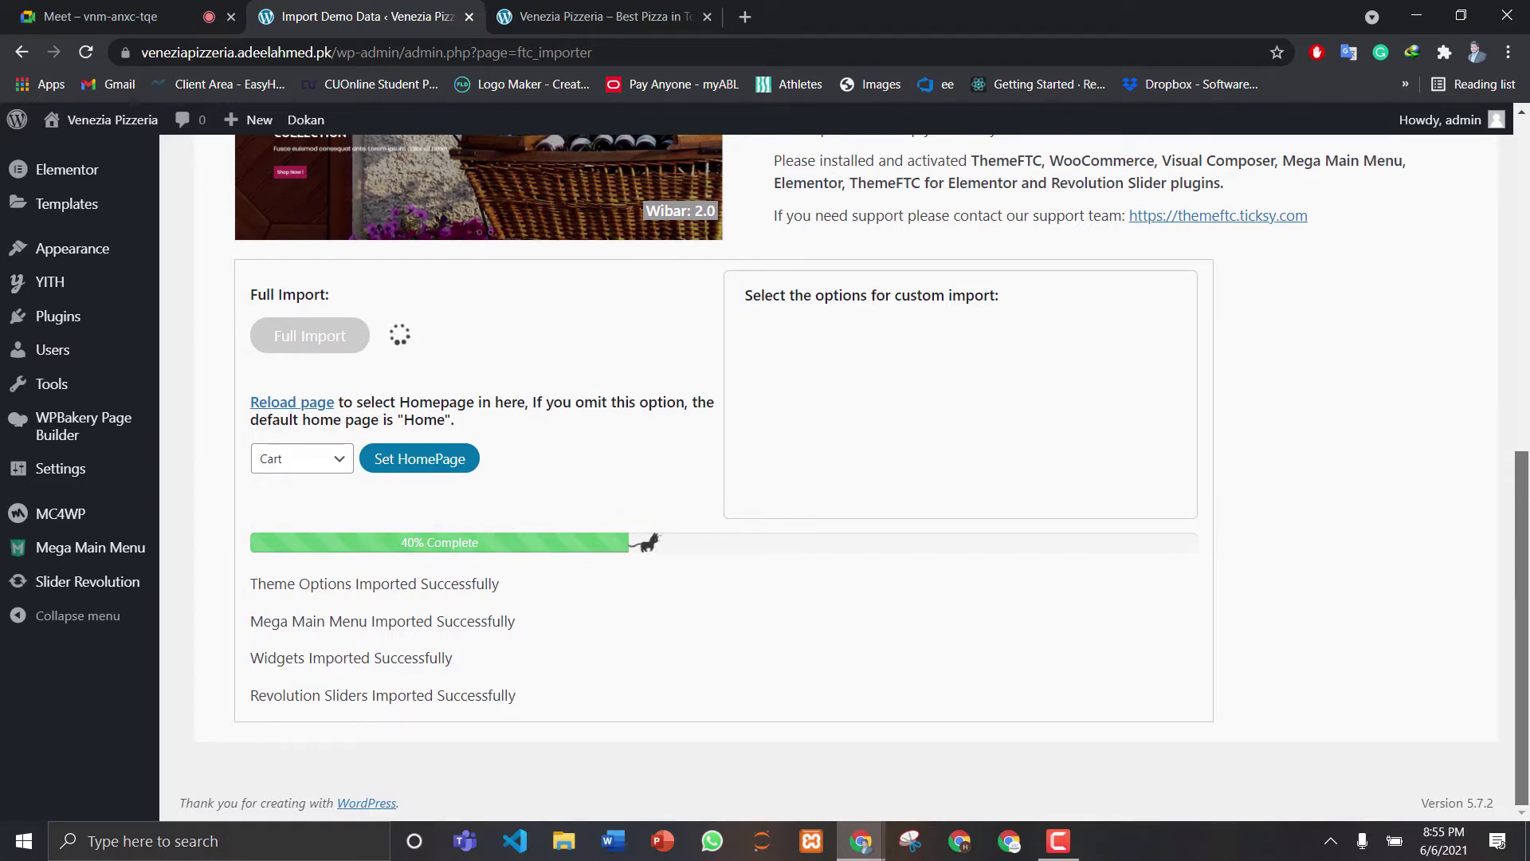
{"action": "scroll", "coordinate": [845, 478], "scroll_direction": "up", "scroll_amount": 1}
{"action": "scroll", "coordinate": [845, 478], "scroll_direction": "down", "scroll_amount": 1}
{"action": "scroll", "coordinate": [845, 479], "scroll_direction": "up", "scroll_amount": 5}
{"action": "scroll", "coordinate": [845, 478], "scroll_direction": "up", "scroll_amount": 3}
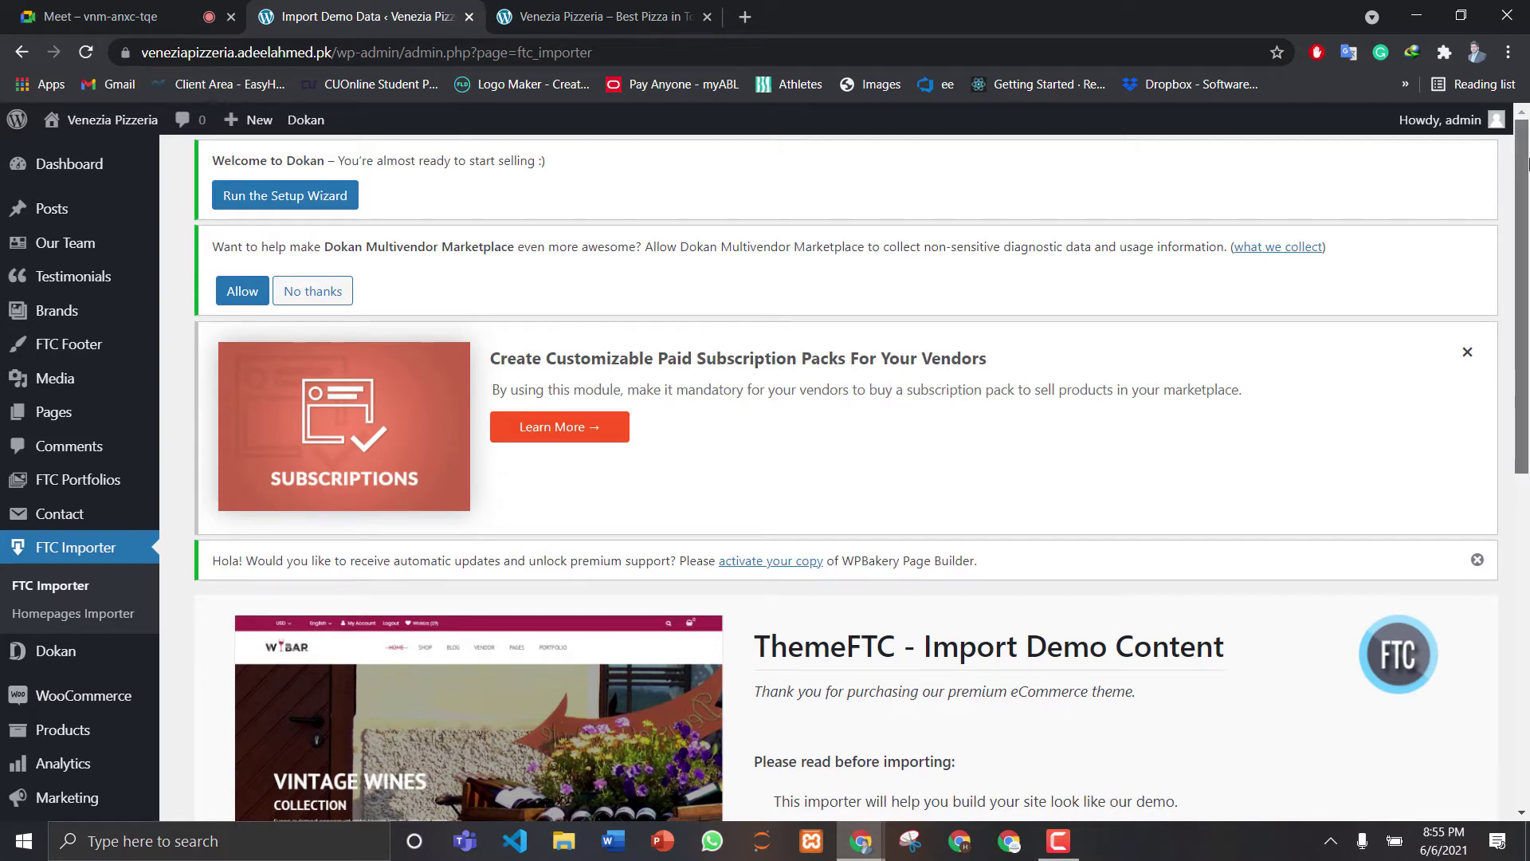
{"action": "scroll", "coordinate": [1528, 187], "scroll_direction": "down", "scroll_amount": 2}
{"action": "scroll", "coordinate": [215, 450], "scroll_direction": "down", "scroll_amount": 3}
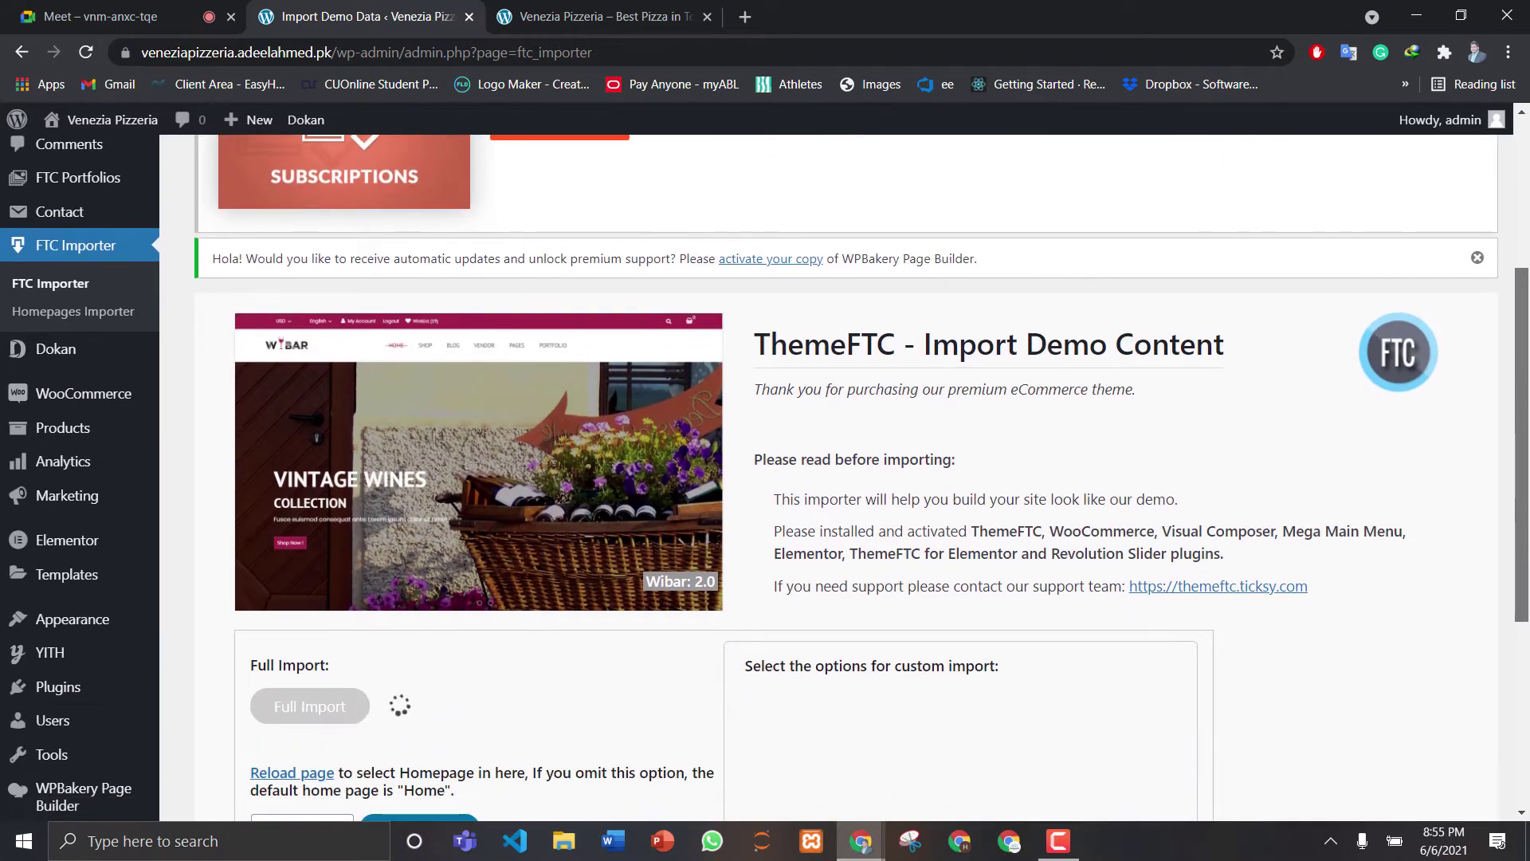
Examine the admin menu entries for WooCommerce, Products, Elementor, Plugins and Settings during the demo import
{"action": "mouse_move", "coordinate": [63, 408]}
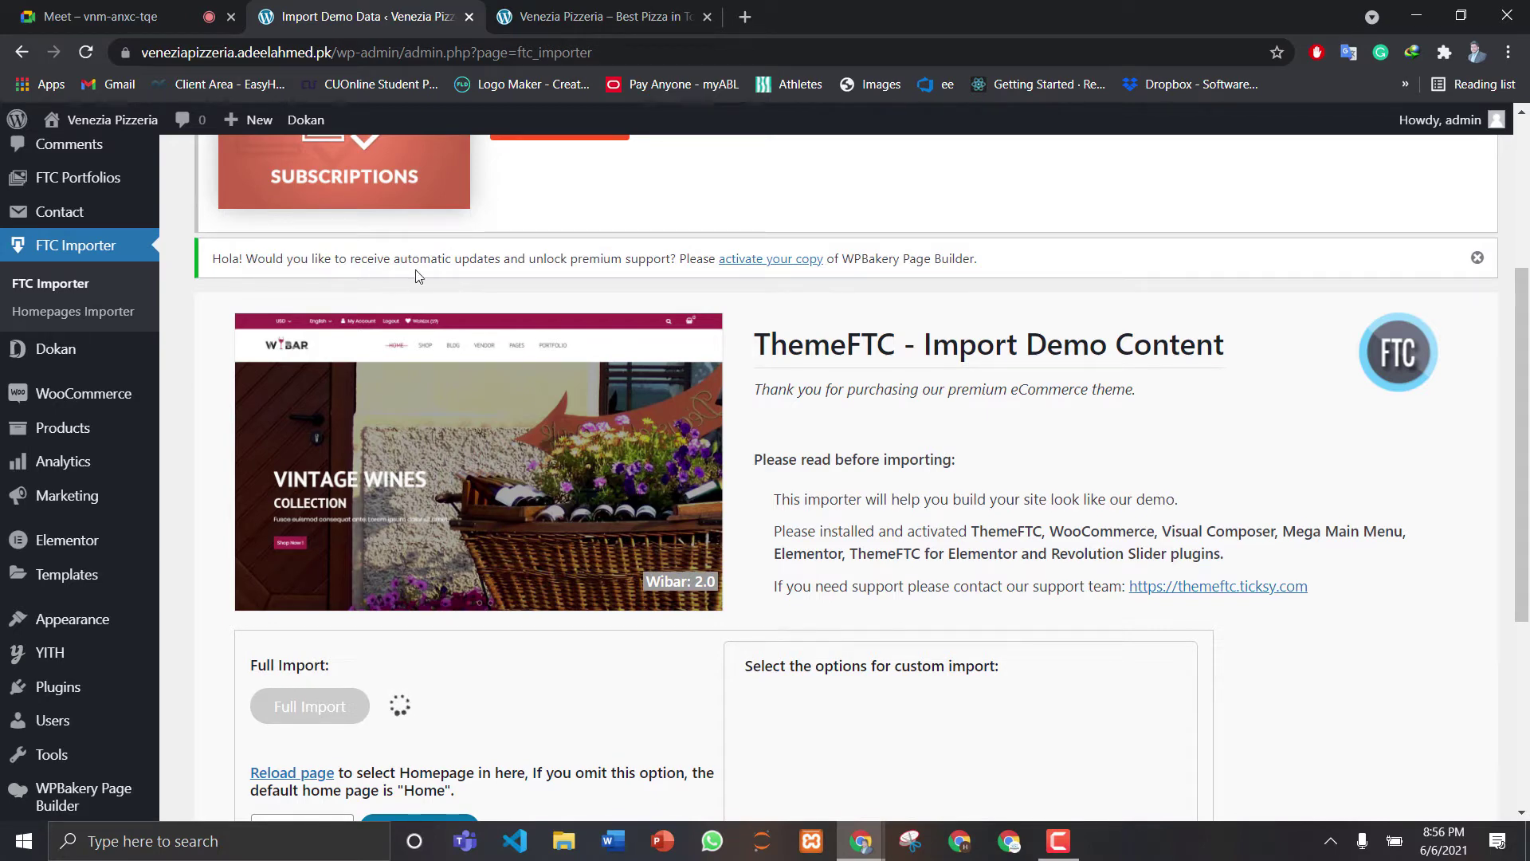
{"action": "scroll", "coordinate": [1521, 447], "scroll_direction": "down", "scroll_amount": 3}
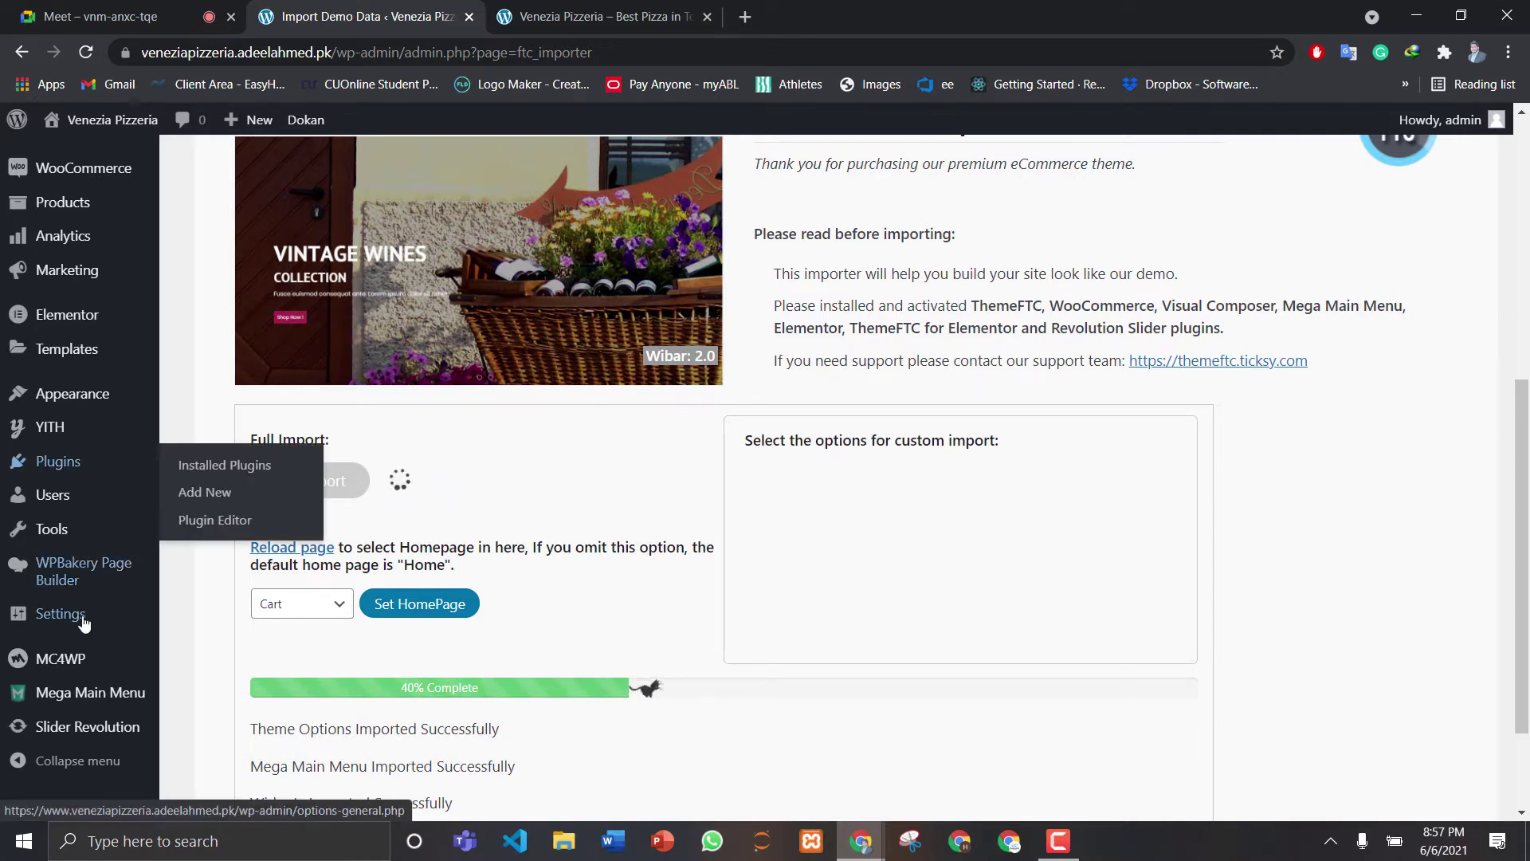
{"action": "mouse_move", "coordinate": [68, 626]}
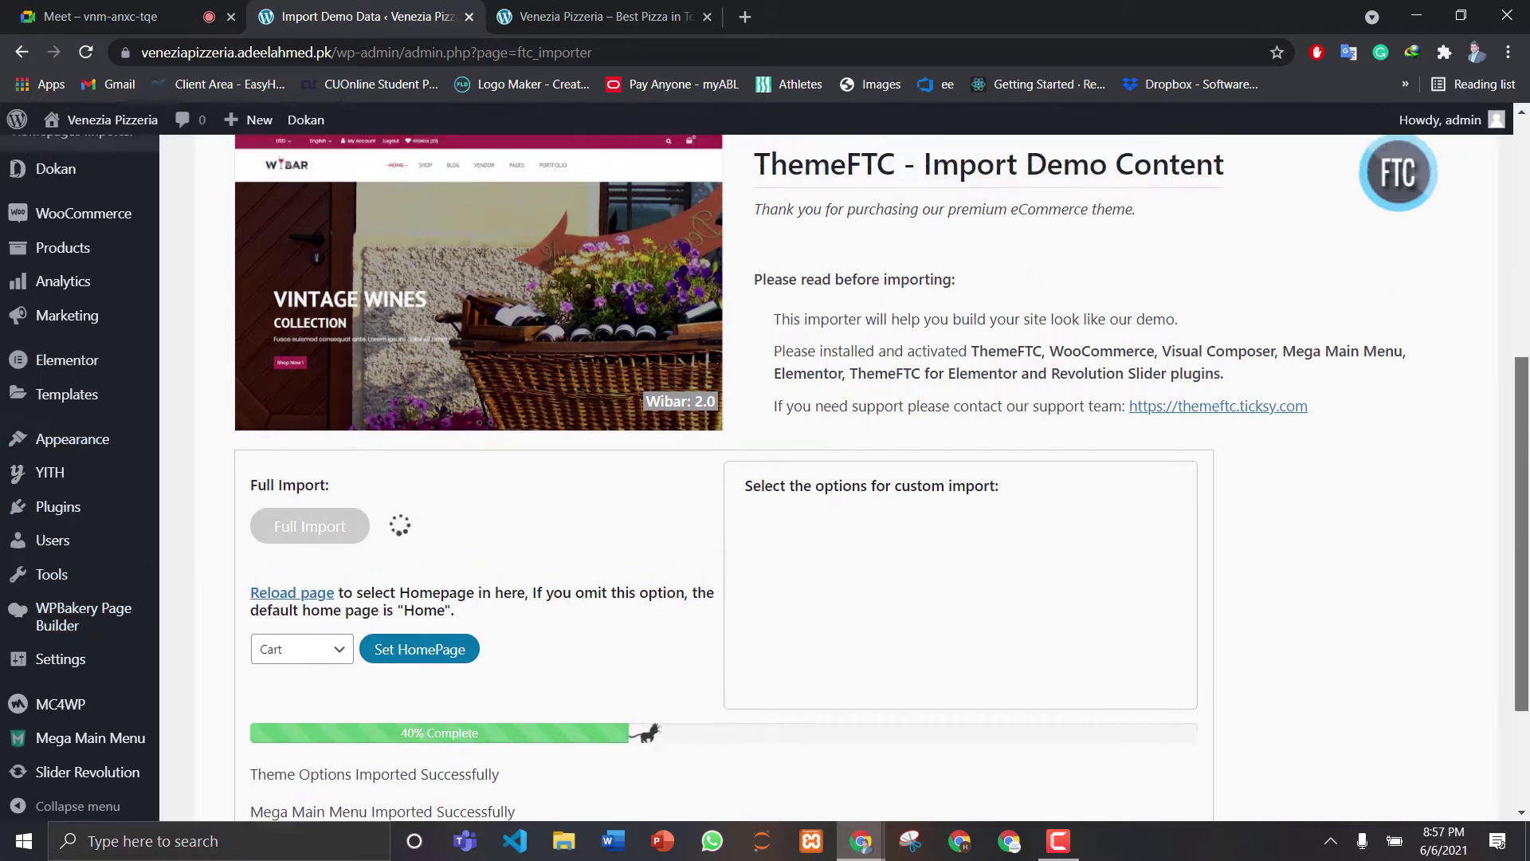
{"action": "scroll", "coordinate": [1524, 347], "scroll_direction": "up", "scroll_amount": 3}
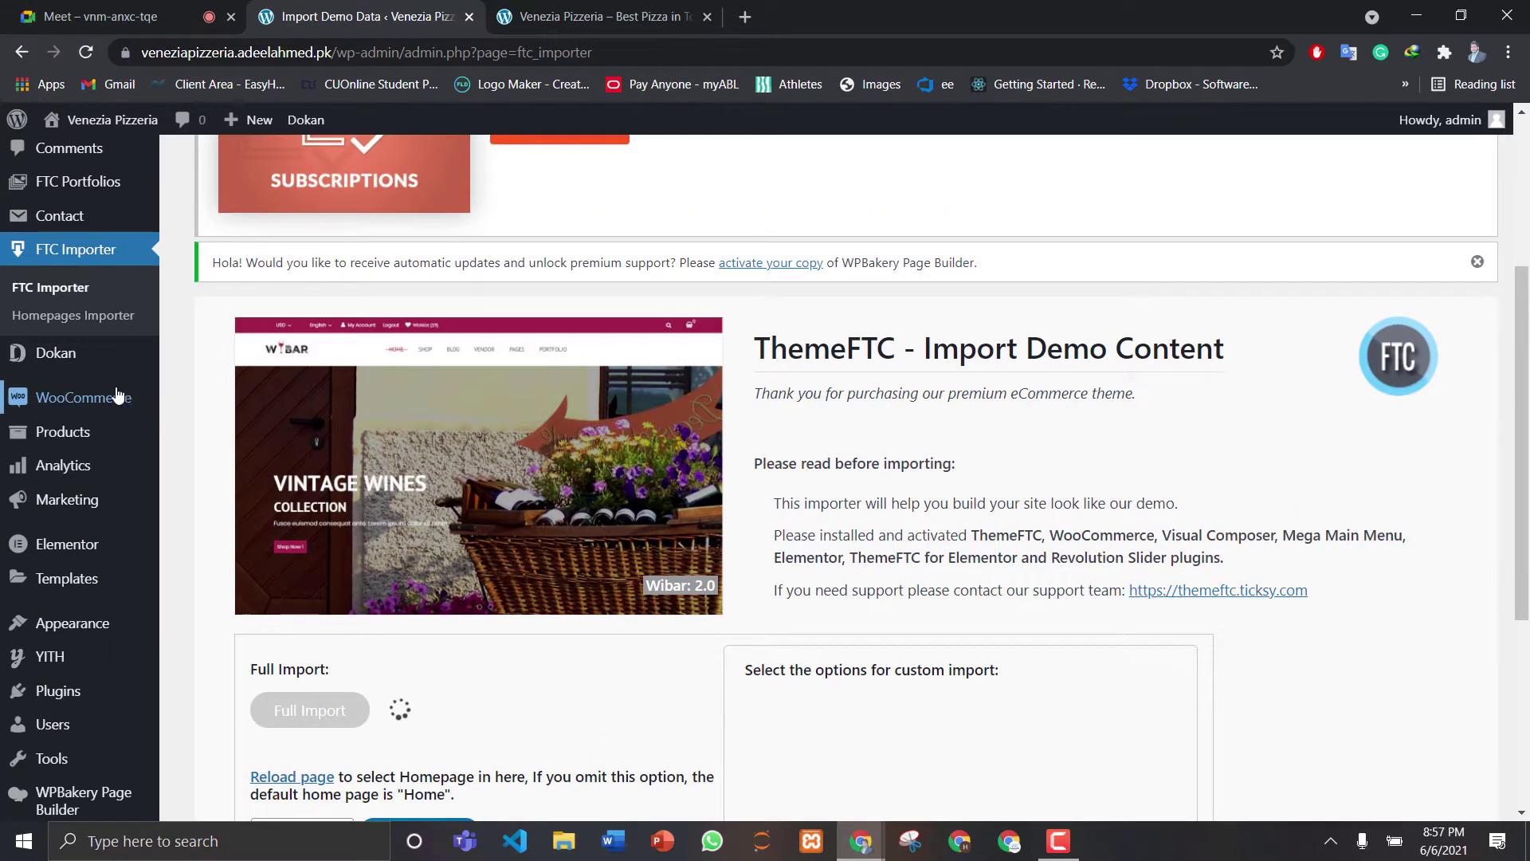
{"action": "mouse_move", "coordinate": [111, 390]}
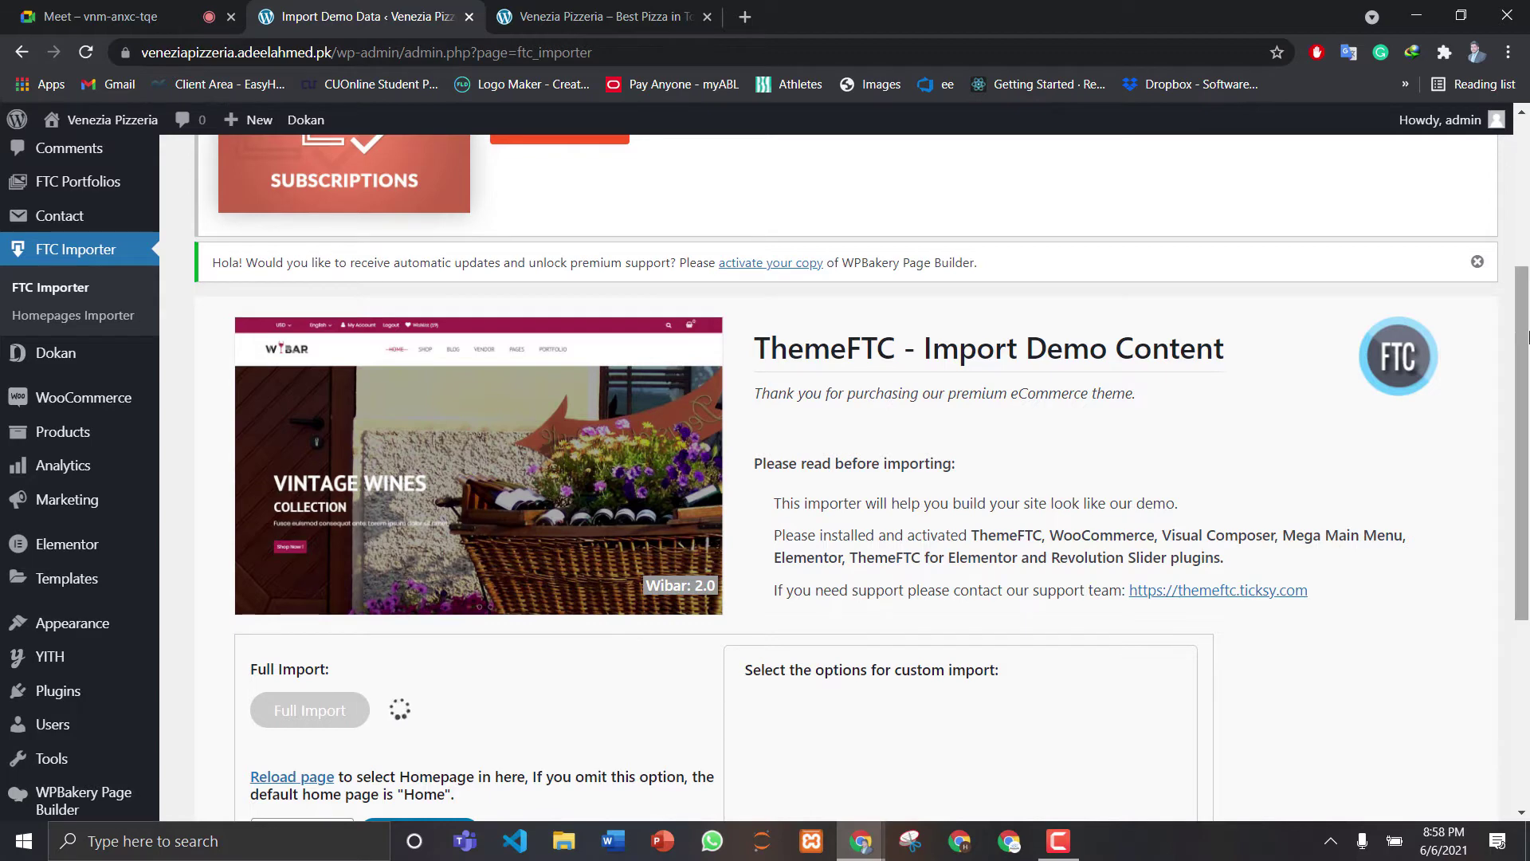
{"action": "left_click_drag", "start_coordinate": [1522, 327], "coordinate": [1526, 500]}
{"action": "scroll", "coordinate": [1486, 348], "scroll_direction": "up", "scroll_amount": 4}
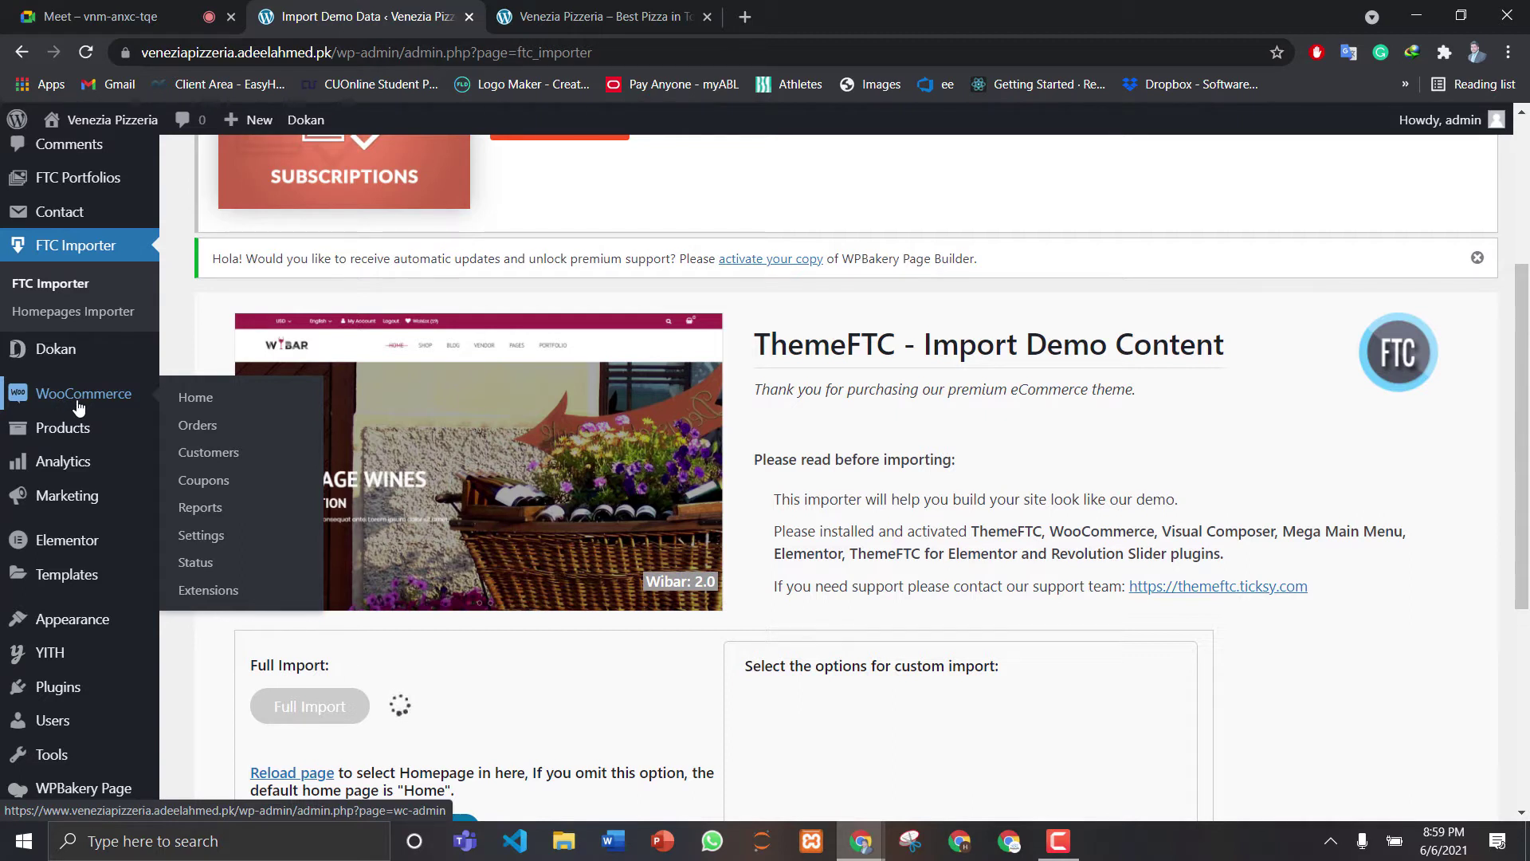
{"action": "mouse_move", "coordinate": [61, 432]}
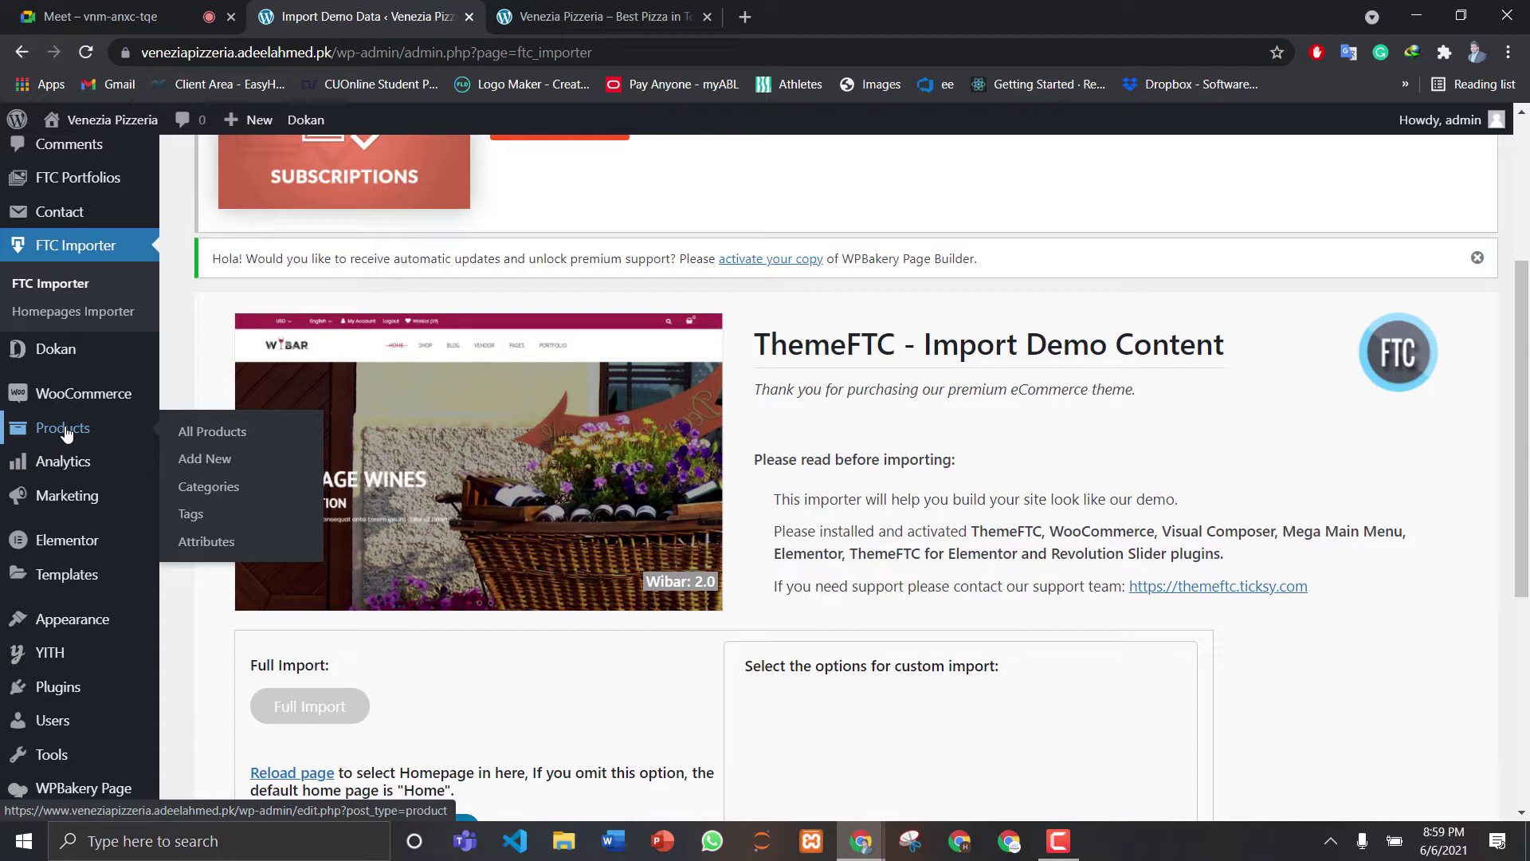
{"action": "mouse_move", "coordinate": [68, 547]}
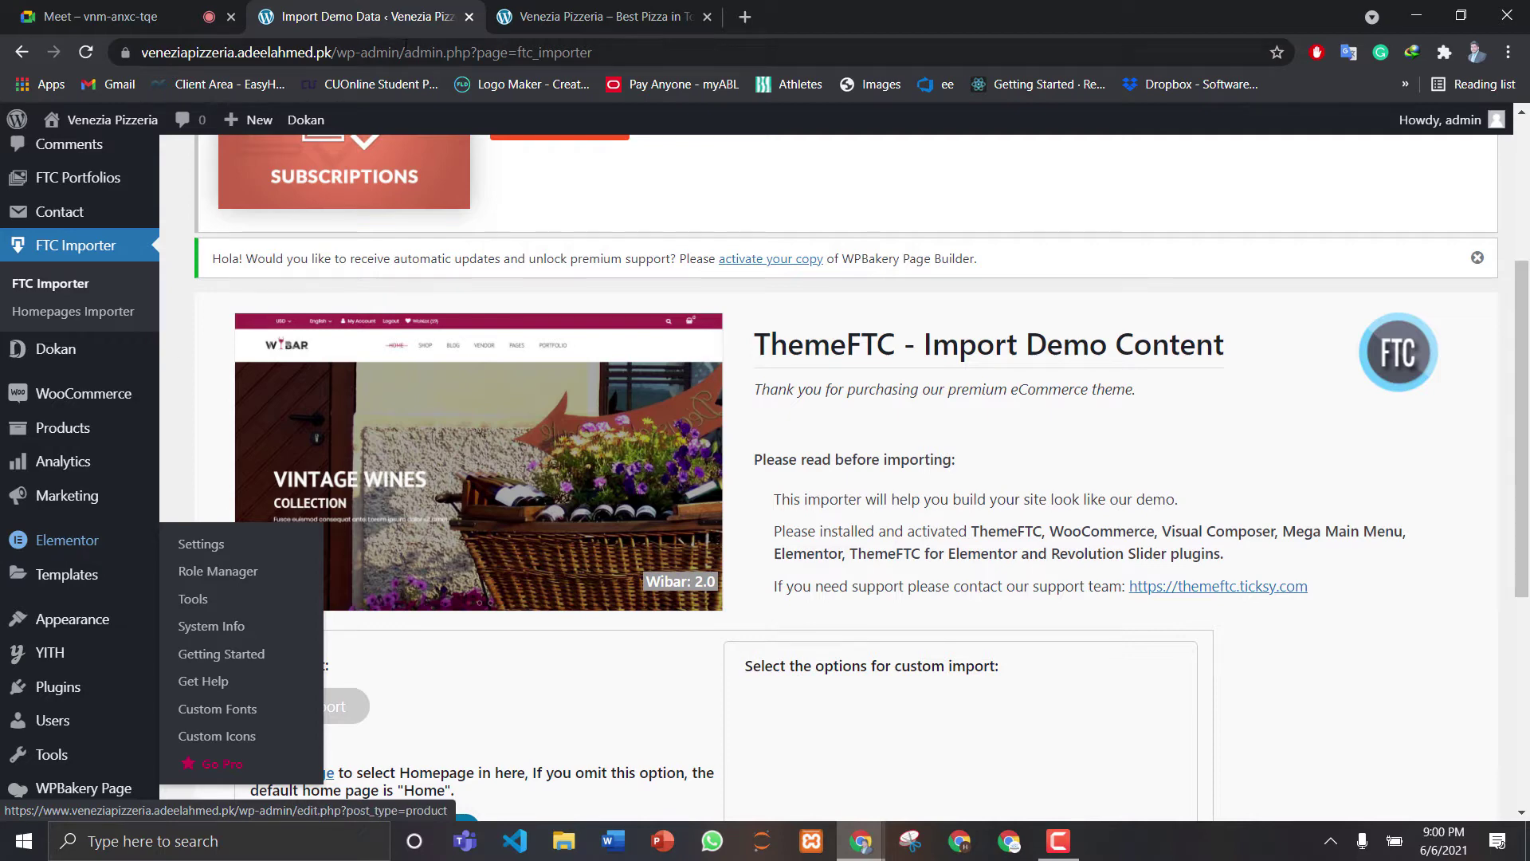
Check the open front page's header, blog post and sidebar again, and go back to the FTC Importer
{"action": "left_click", "coordinate": [638, 17]}
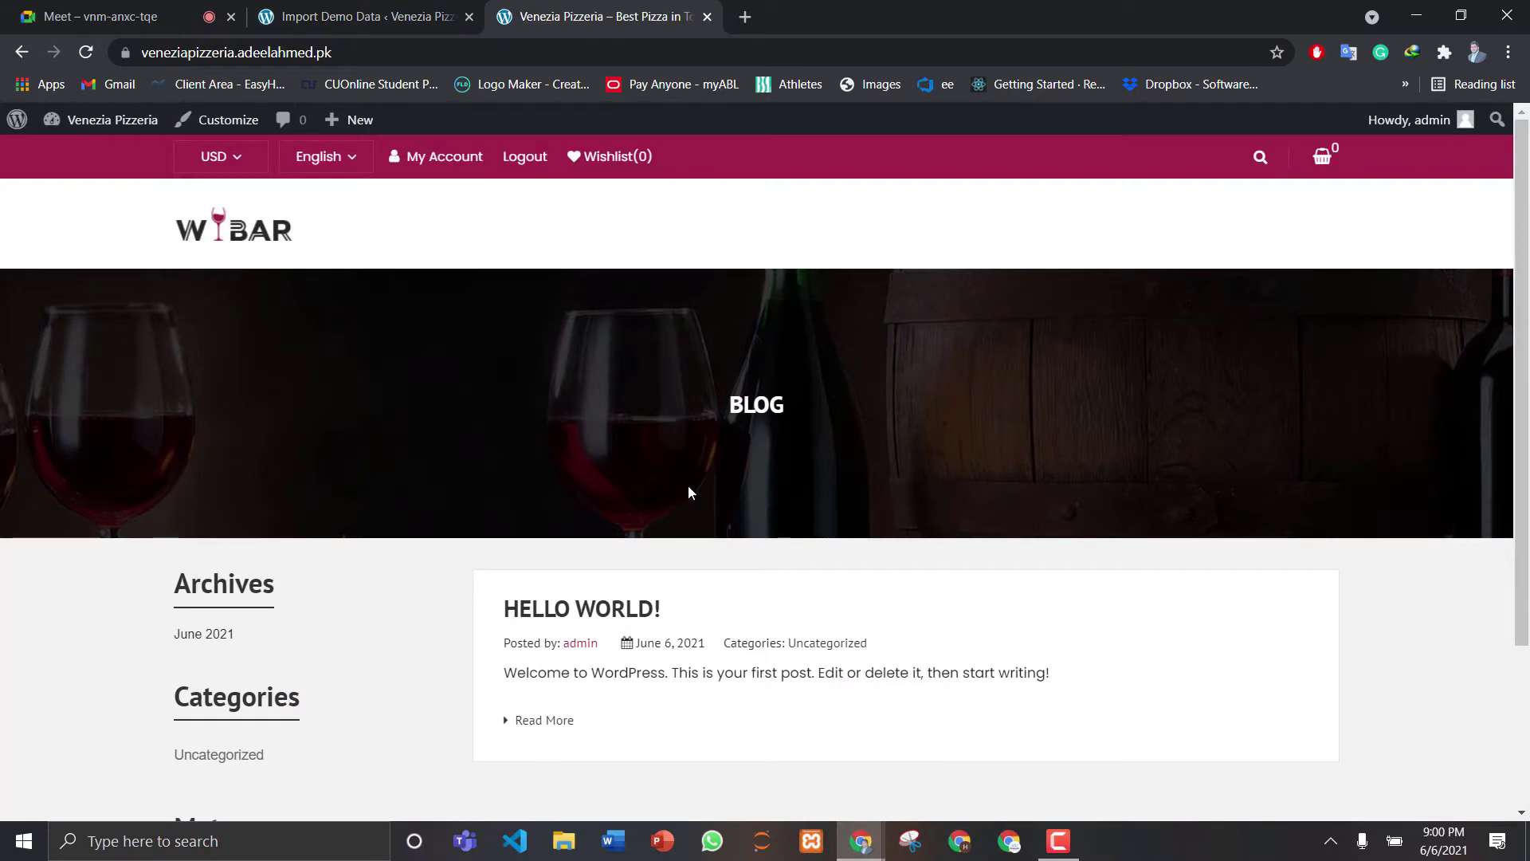
{"action": "mouse_move", "coordinate": [316, 132]}
{"action": "left_click_drag", "start_coordinate": [1524, 255], "coordinate": [1527, 429]}
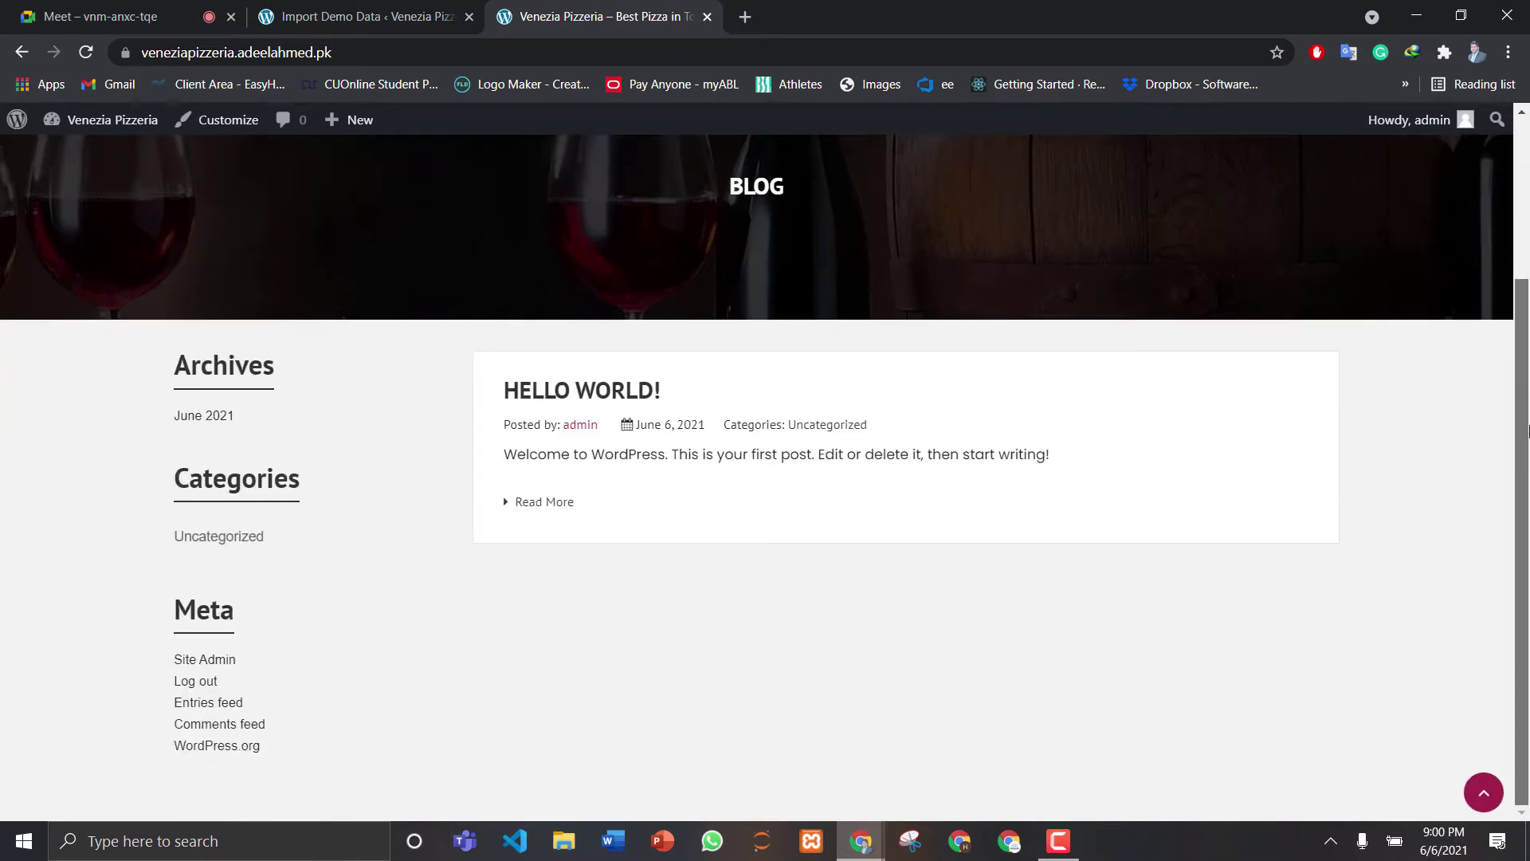
{"action": "left_click", "coordinate": [1483, 790]}
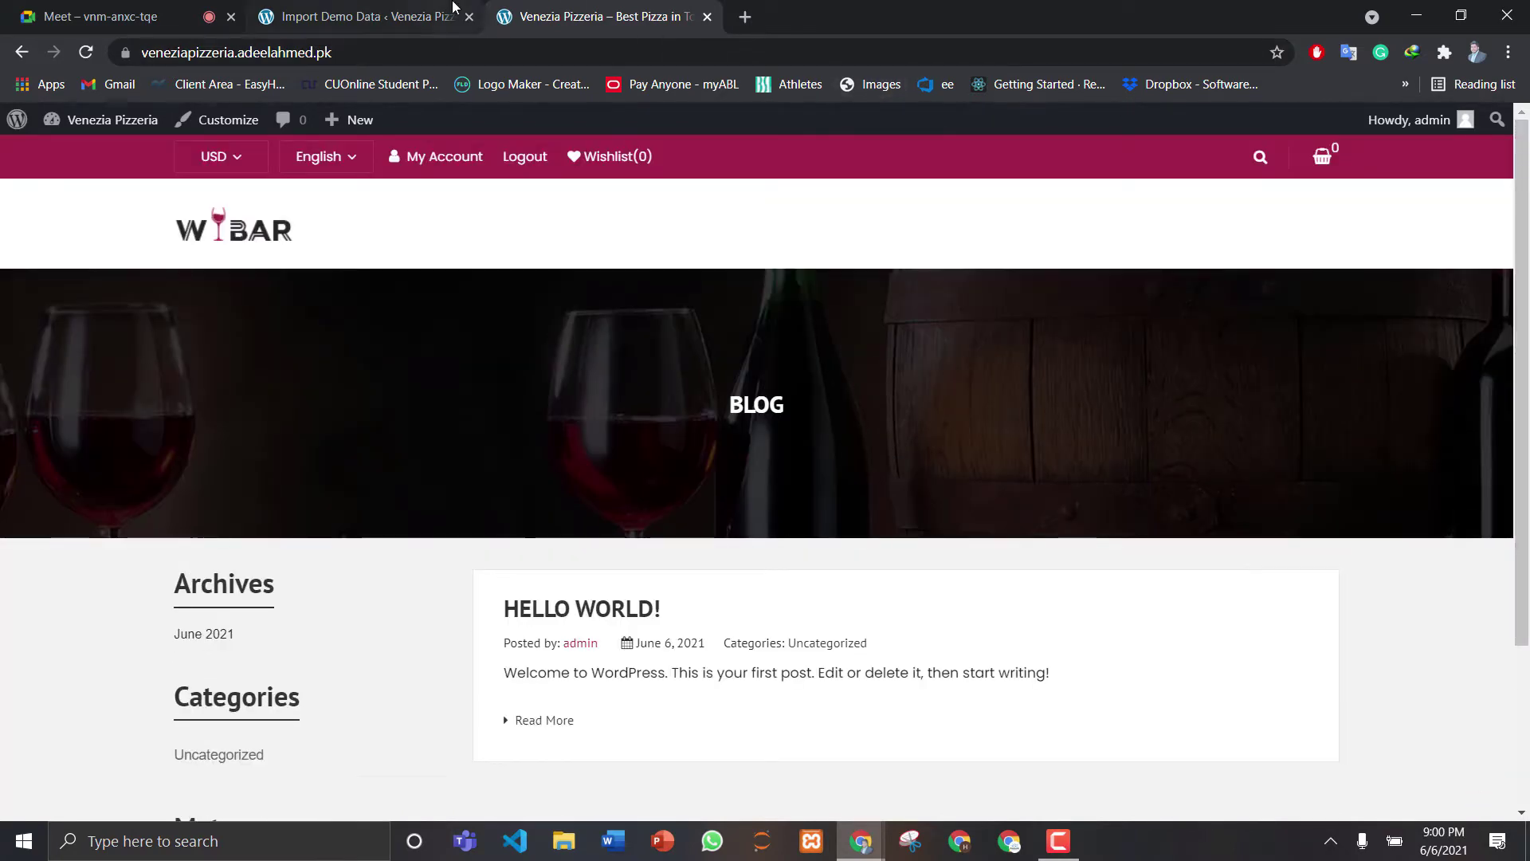
{"action": "left_click", "coordinate": [363, 6]}
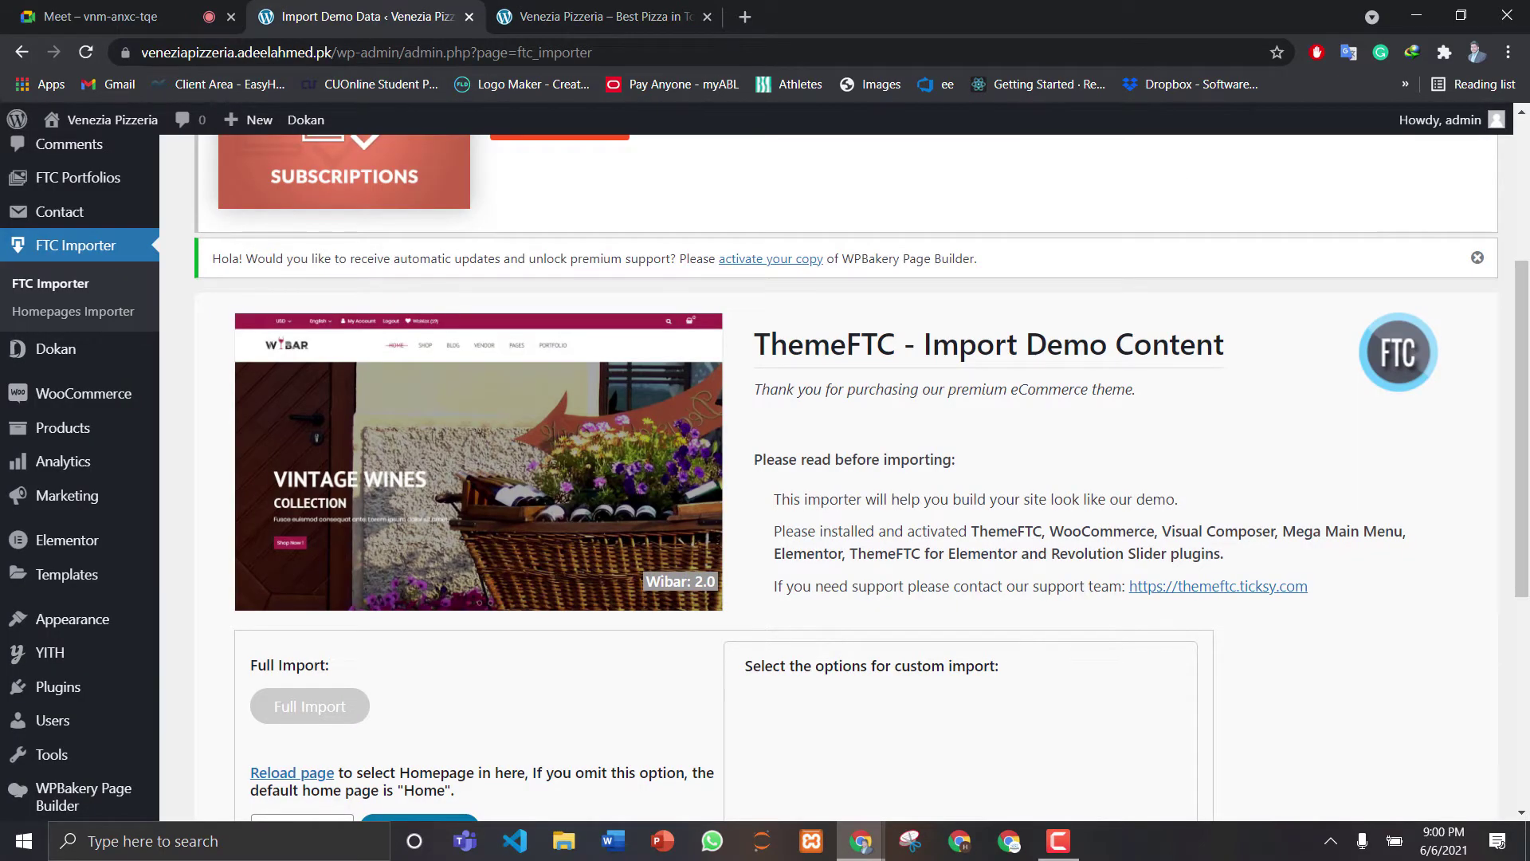
Look over the importer's homepage choices without changing them, and open the site's homepage from the link below the import results
{"action": "left_click_drag", "start_coordinate": [1526, 331], "coordinate": [1528, 544]}
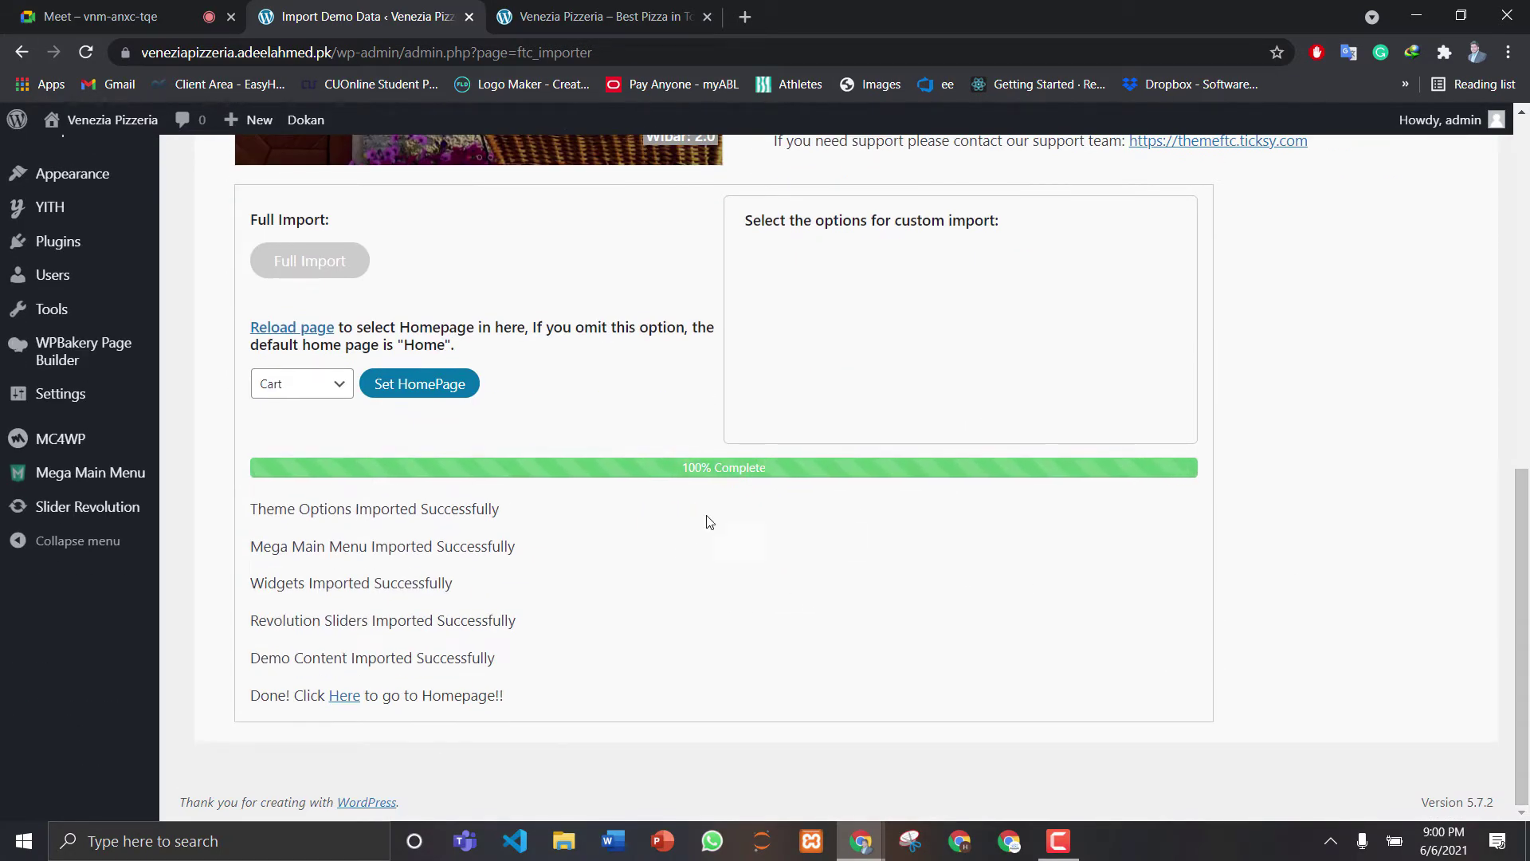
{"action": "left_click", "coordinate": [303, 387]}
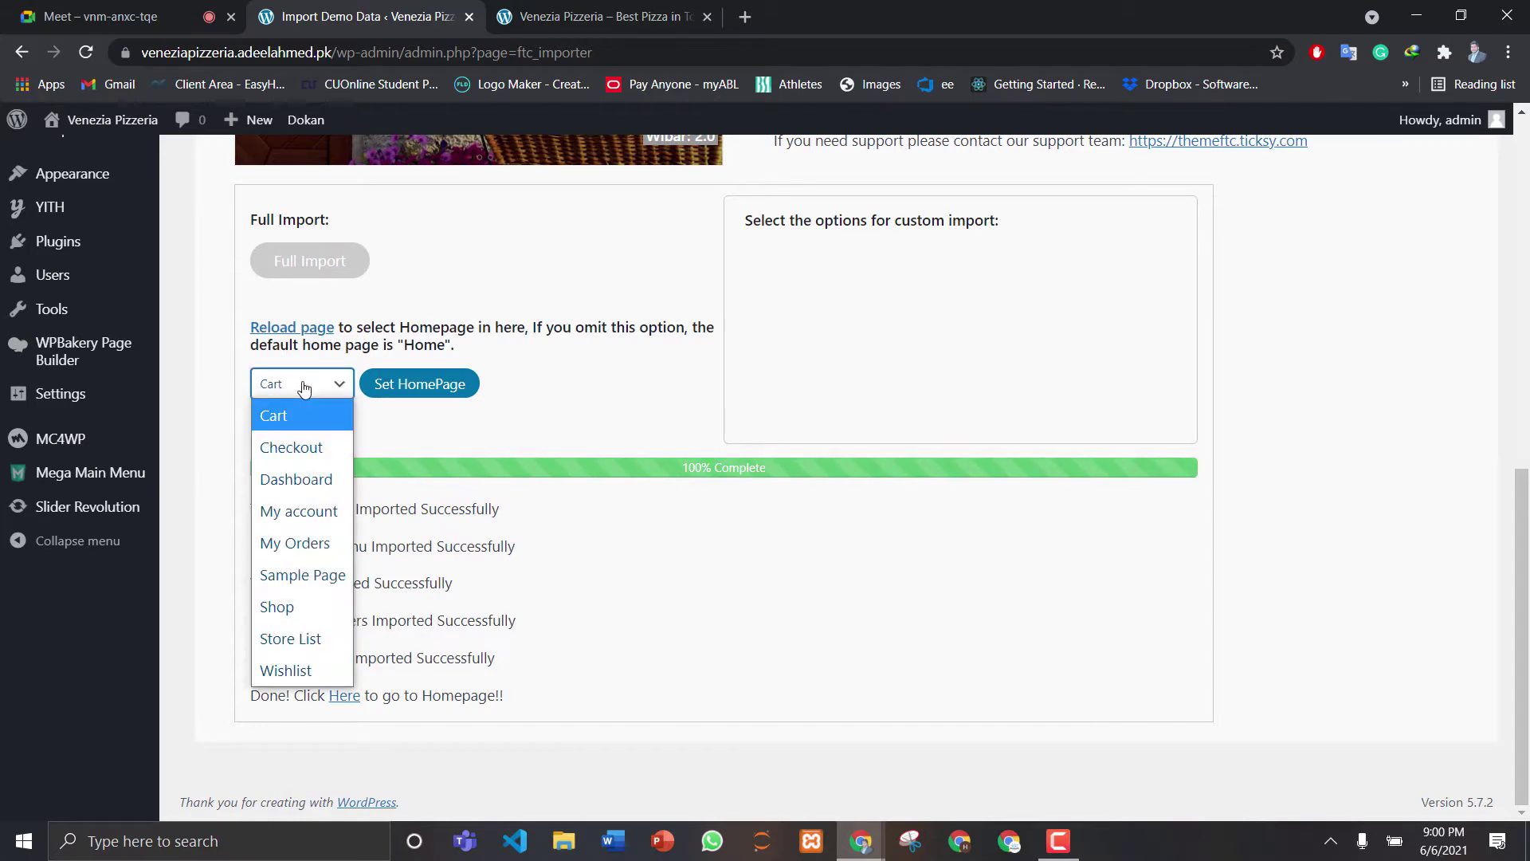
{"action": "left_click", "coordinate": [491, 453]}
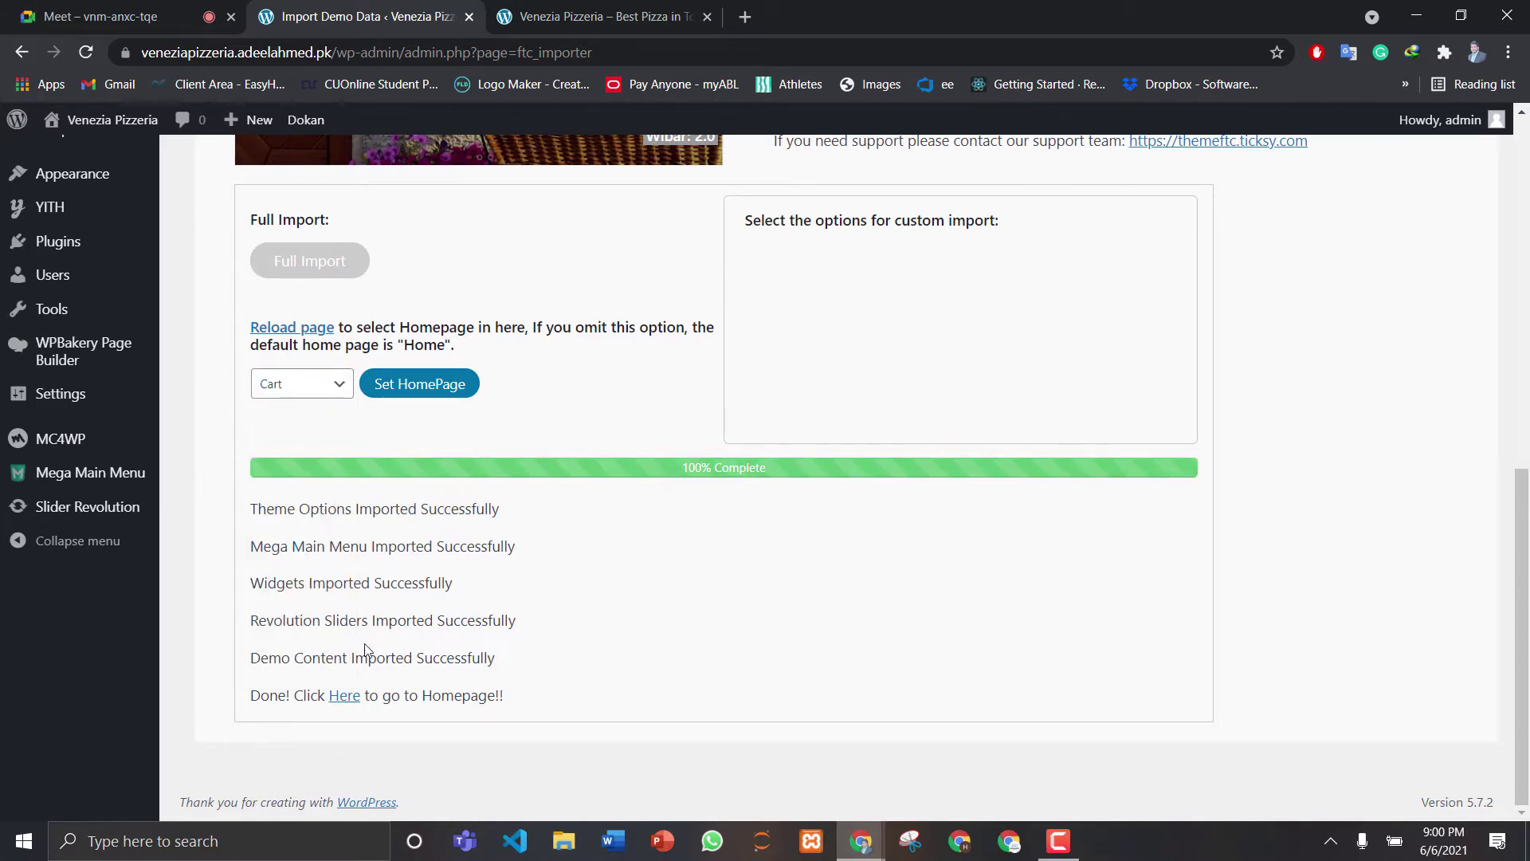
{"action": "left_click", "coordinate": [344, 696]}
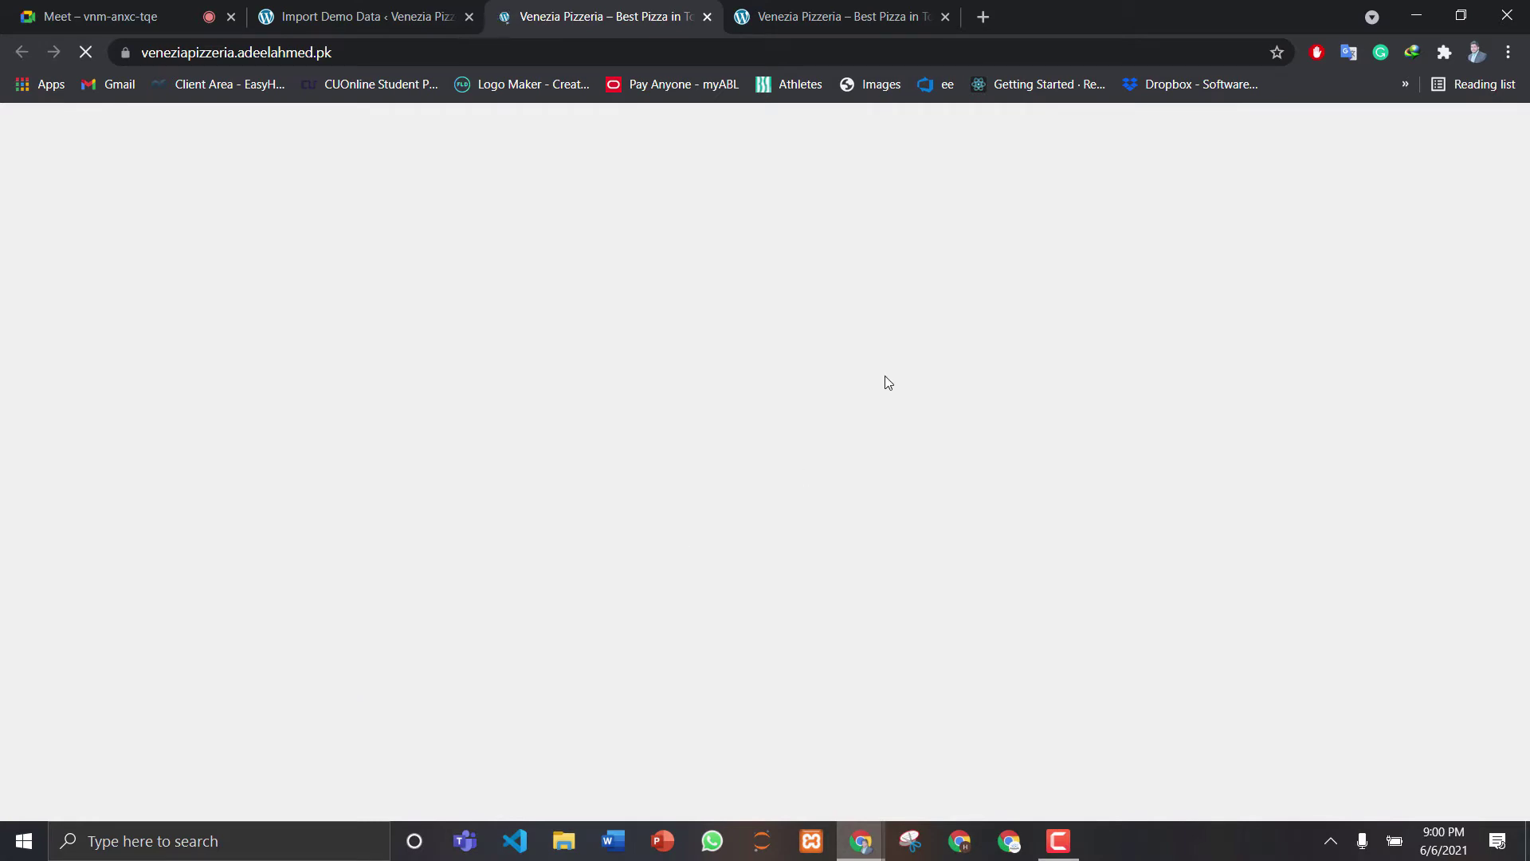
Close the duplicate front page tab and dismiss the promotional popup on the newly loaded homepage
{"action": "left_click", "coordinate": [945, 17]}
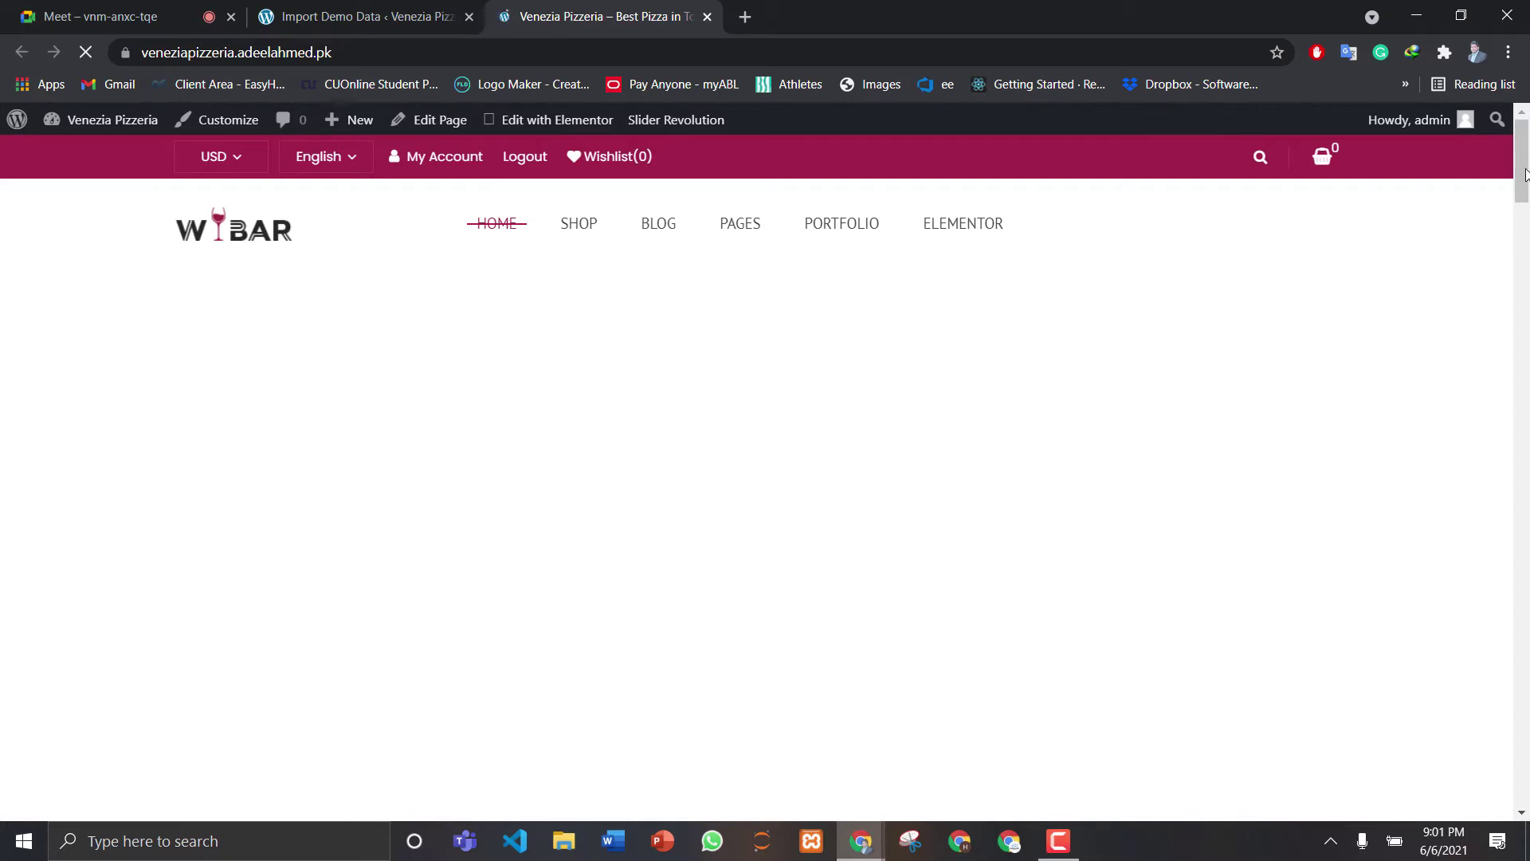
{"action": "left_click_drag", "start_coordinate": [1524, 200], "coordinate": [1524, 235]}
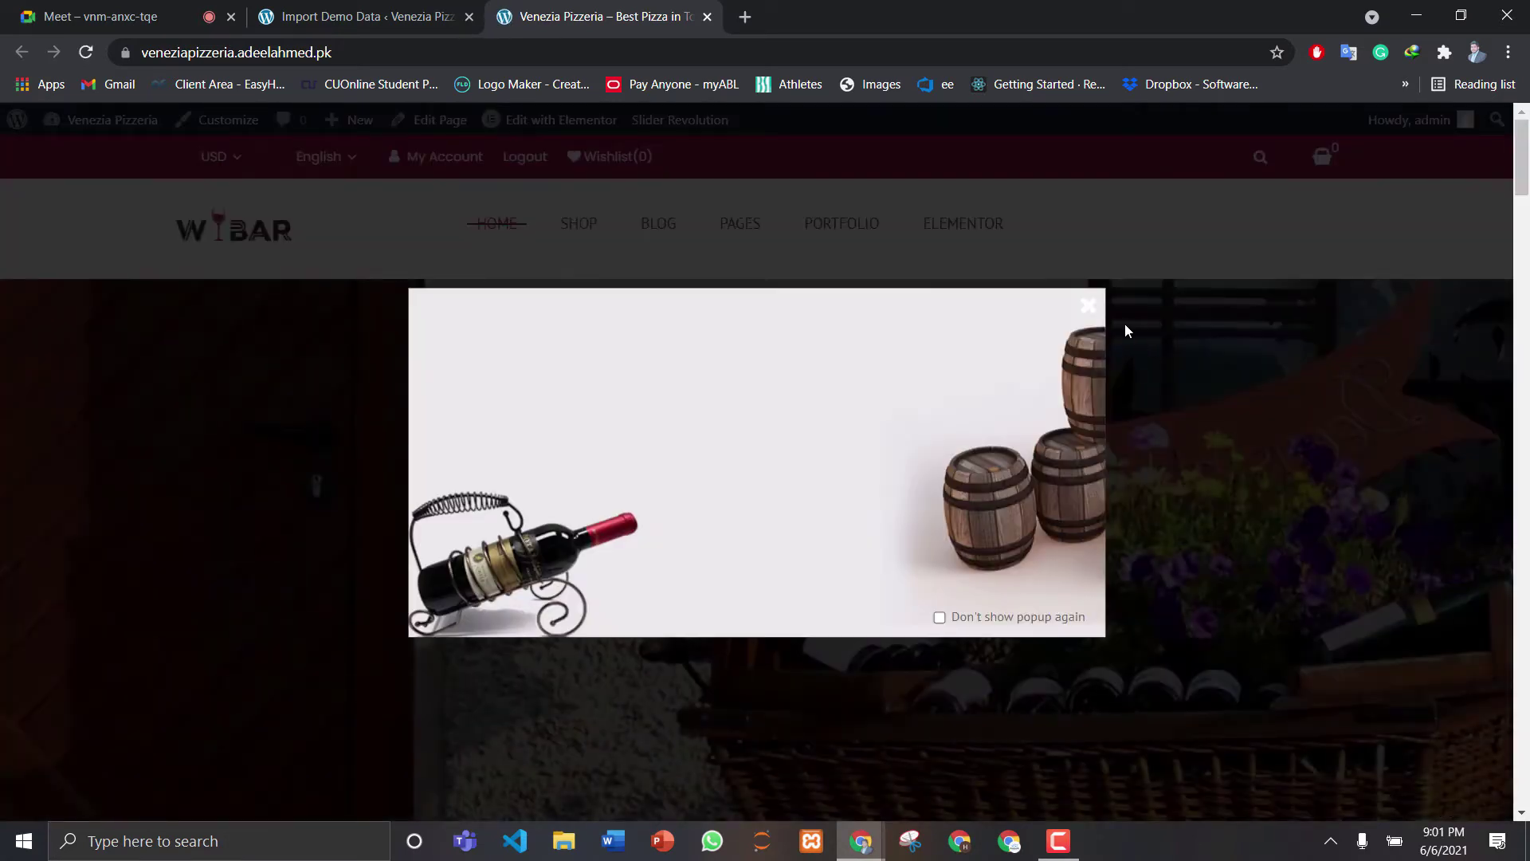
{"action": "left_click", "coordinate": [1089, 314]}
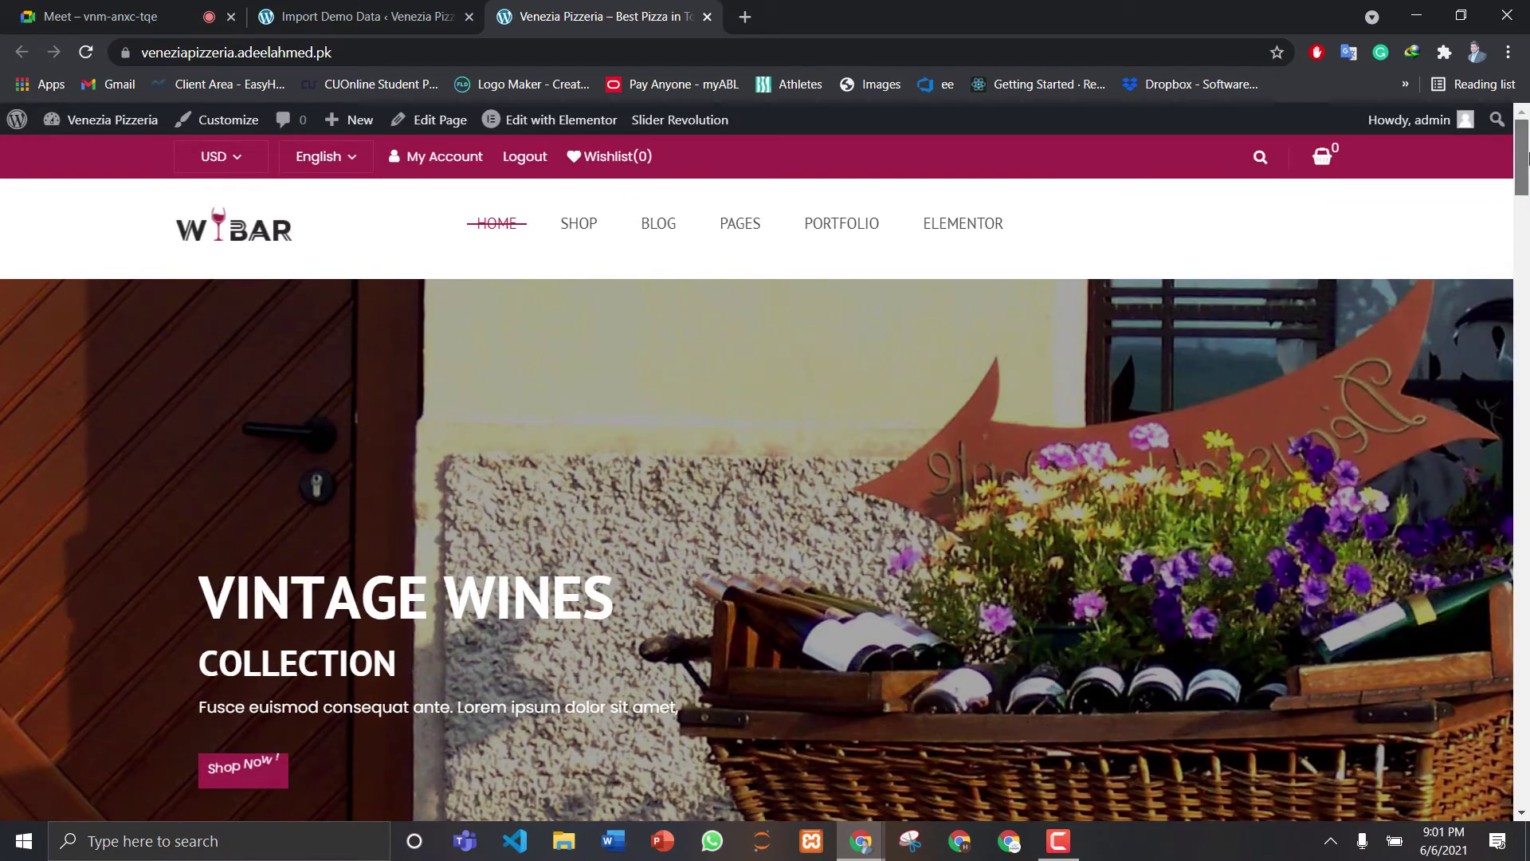
{"action": "scroll", "coordinate": [1526, 156], "scroll_direction": "down", "scroll_amount": 2}
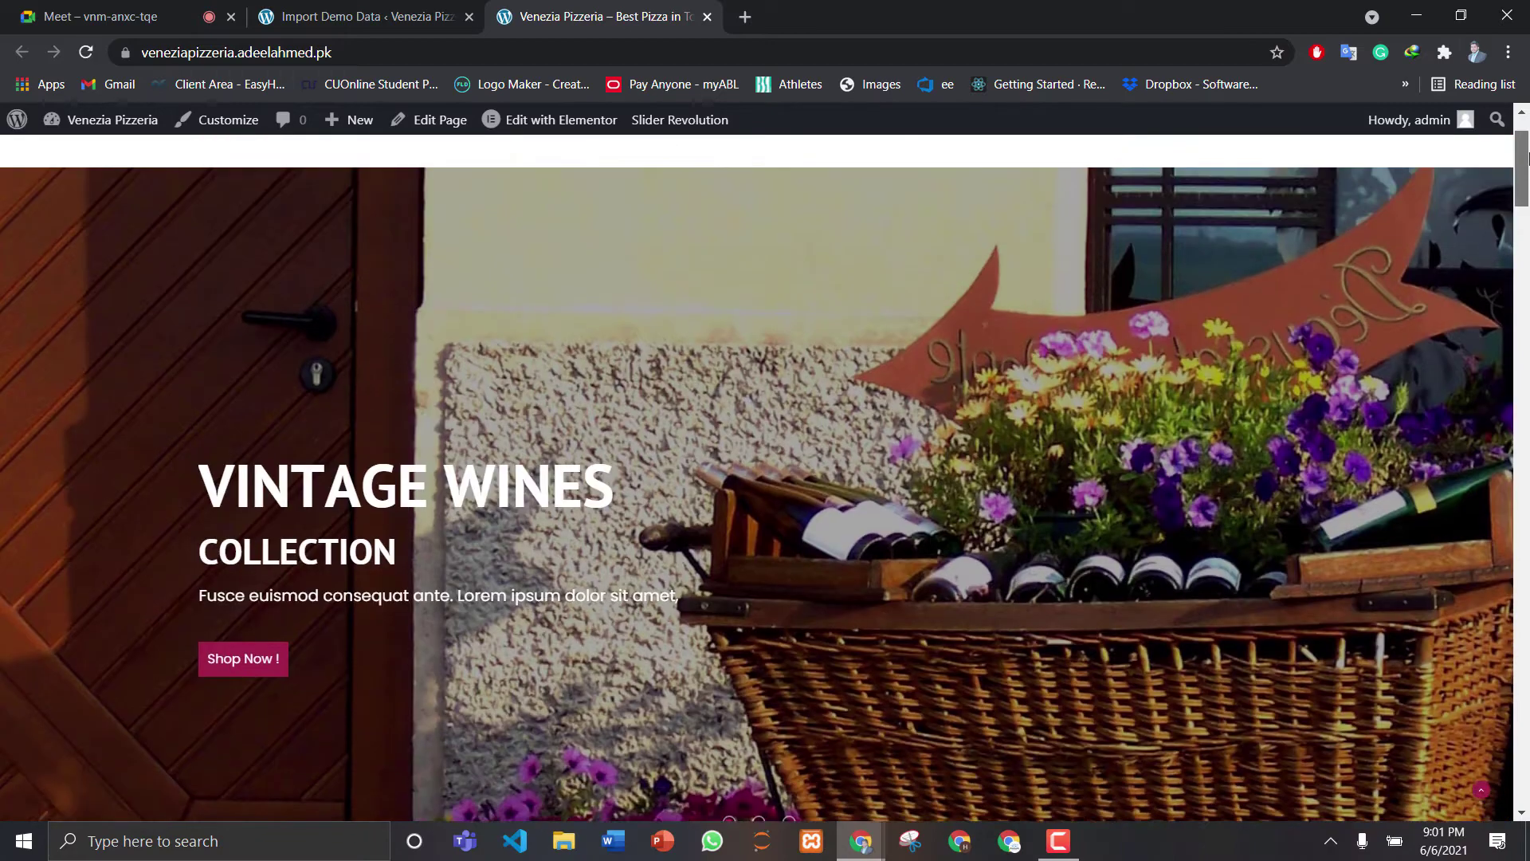
{"action": "scroll", "coordinate": [1526, 156], "scroll_direction": "up", "scroll_amount": 2}
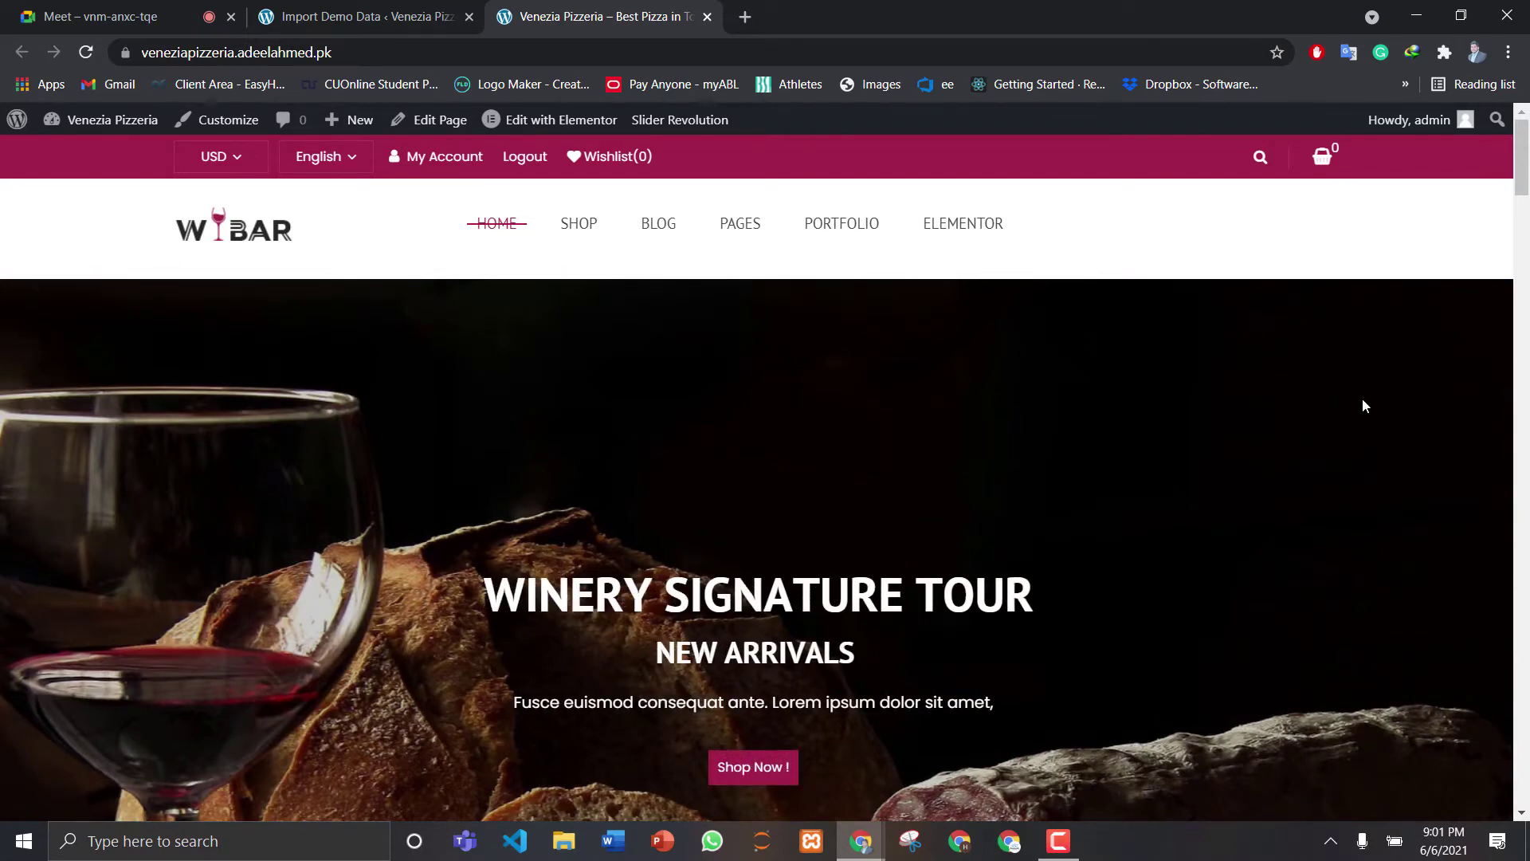
Look over the imported homepage from the slider and New Arrivals products down to the footer, and return to its beginning
{"action": "left_click_drag", "start_coordinate": [1524, 176], "coordinate": [1525, 246]}
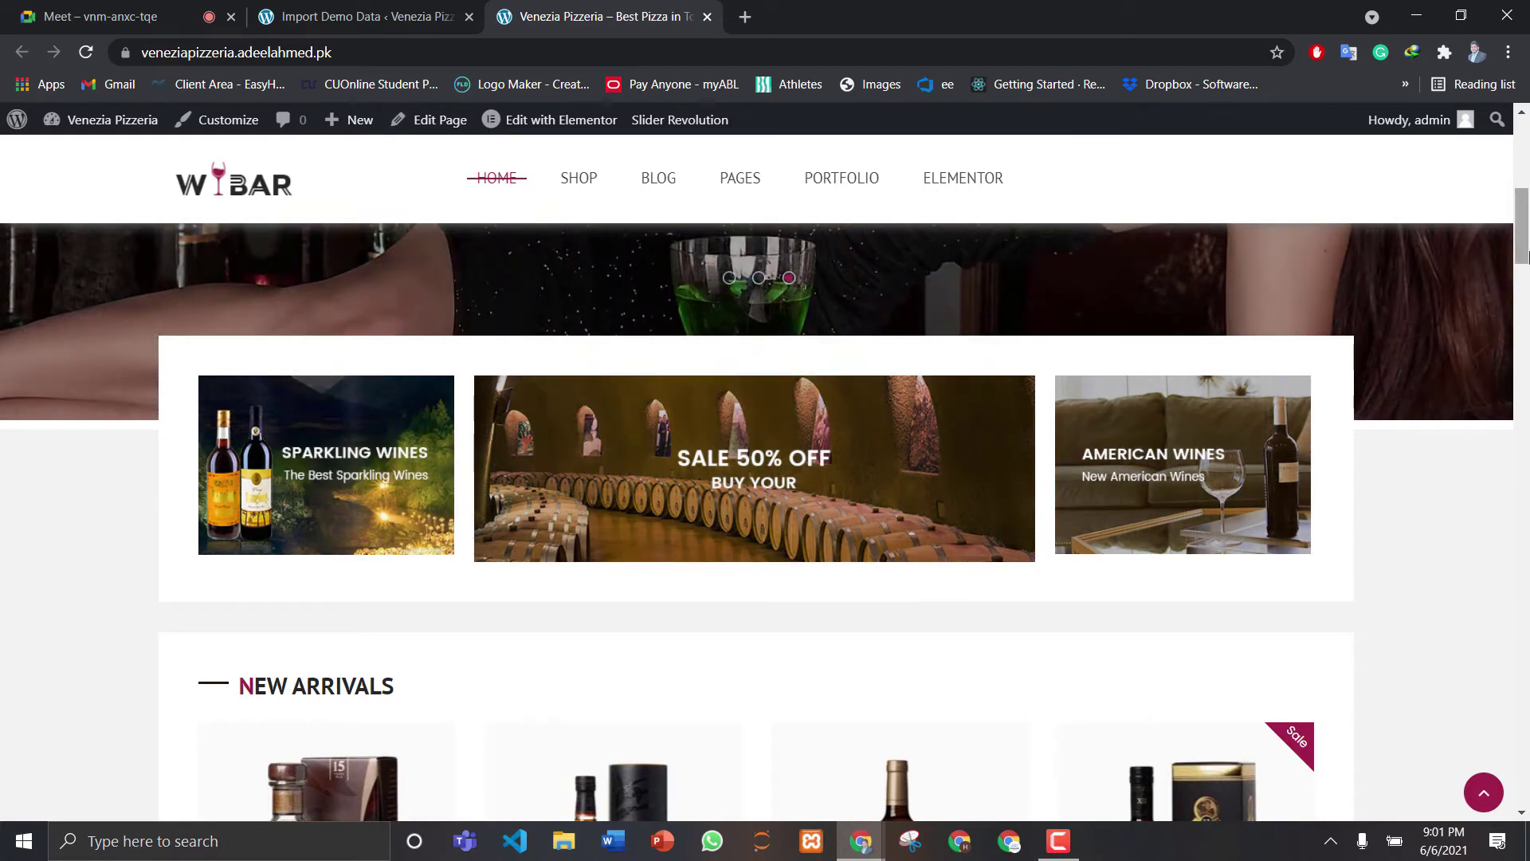
{"action": "left_click_drag", "start_coordinate": [1524, 255], "coordinate": [1525, 305]}
{"action": "mouse_move", "coordinate": [1222, 400]}
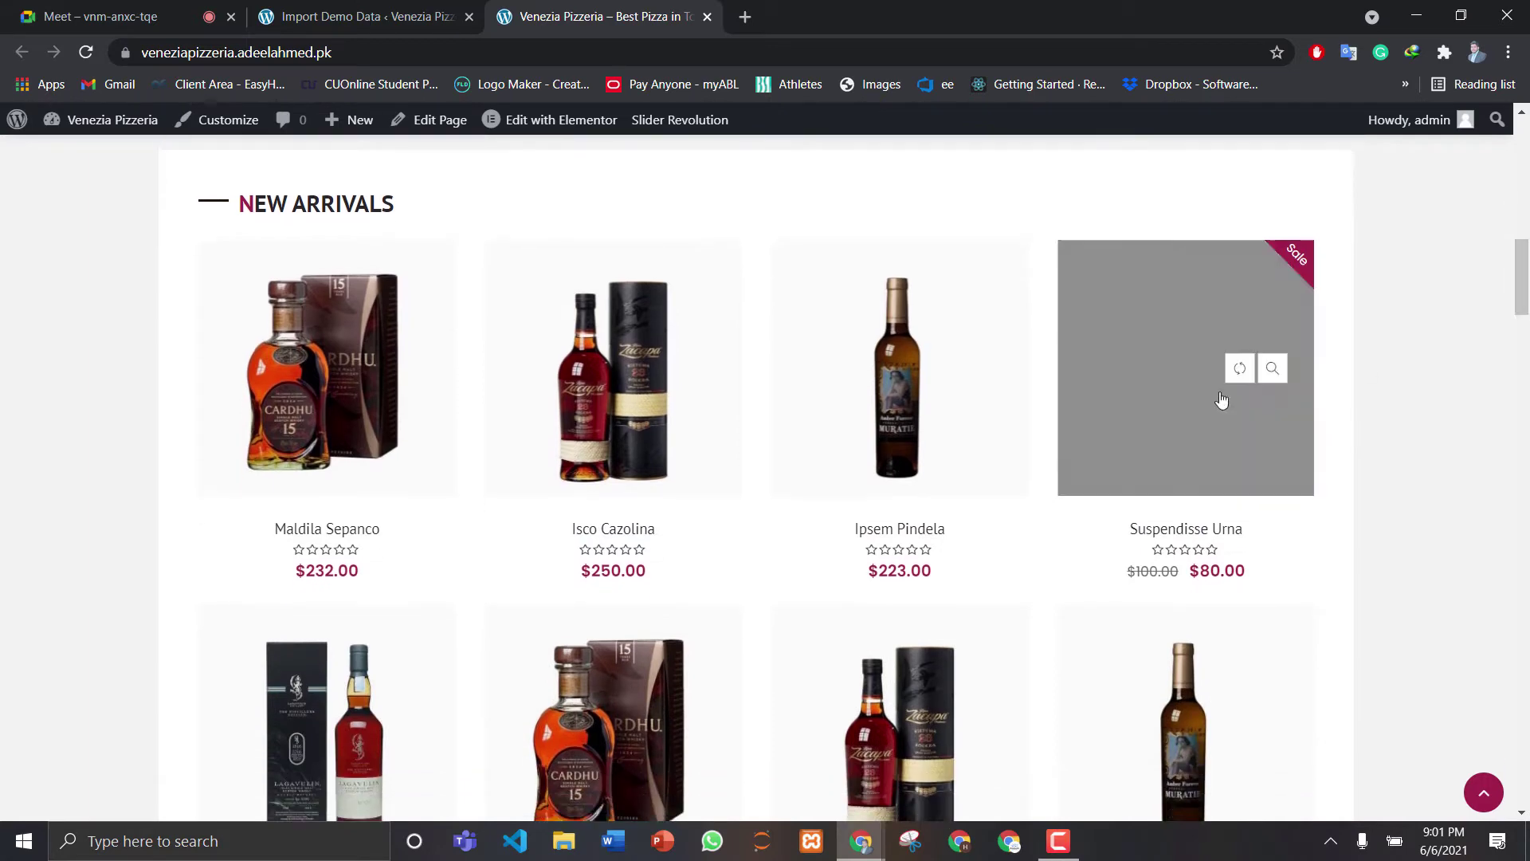
{"action": "mouse_move", "coordinate": [845, 413]}
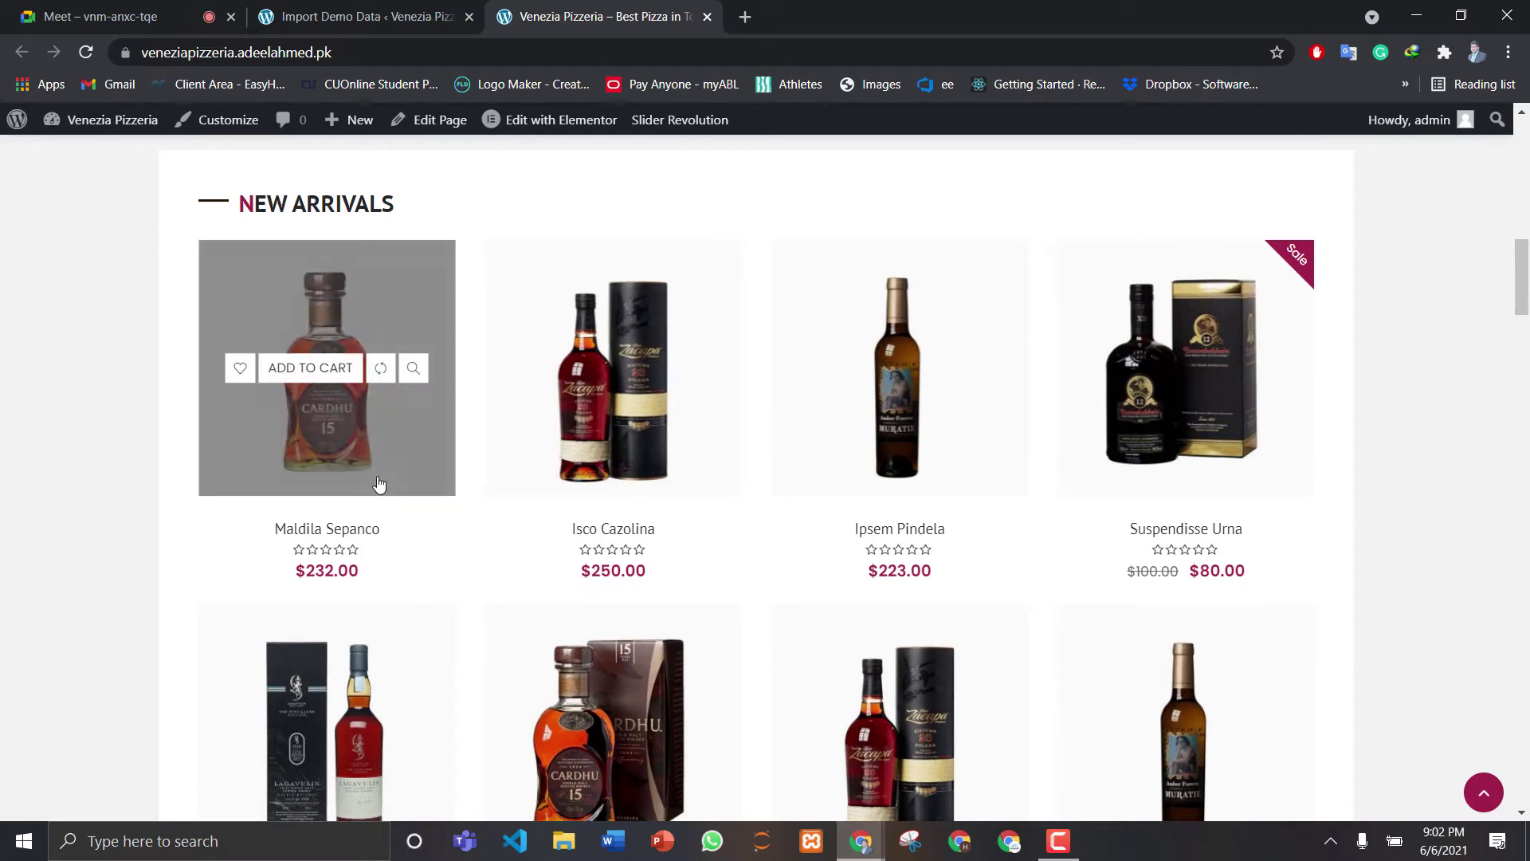
{"action": "scroll", "coordinate": [1528, 294], "scroll_direction": "down", "scroll_amount": 1}
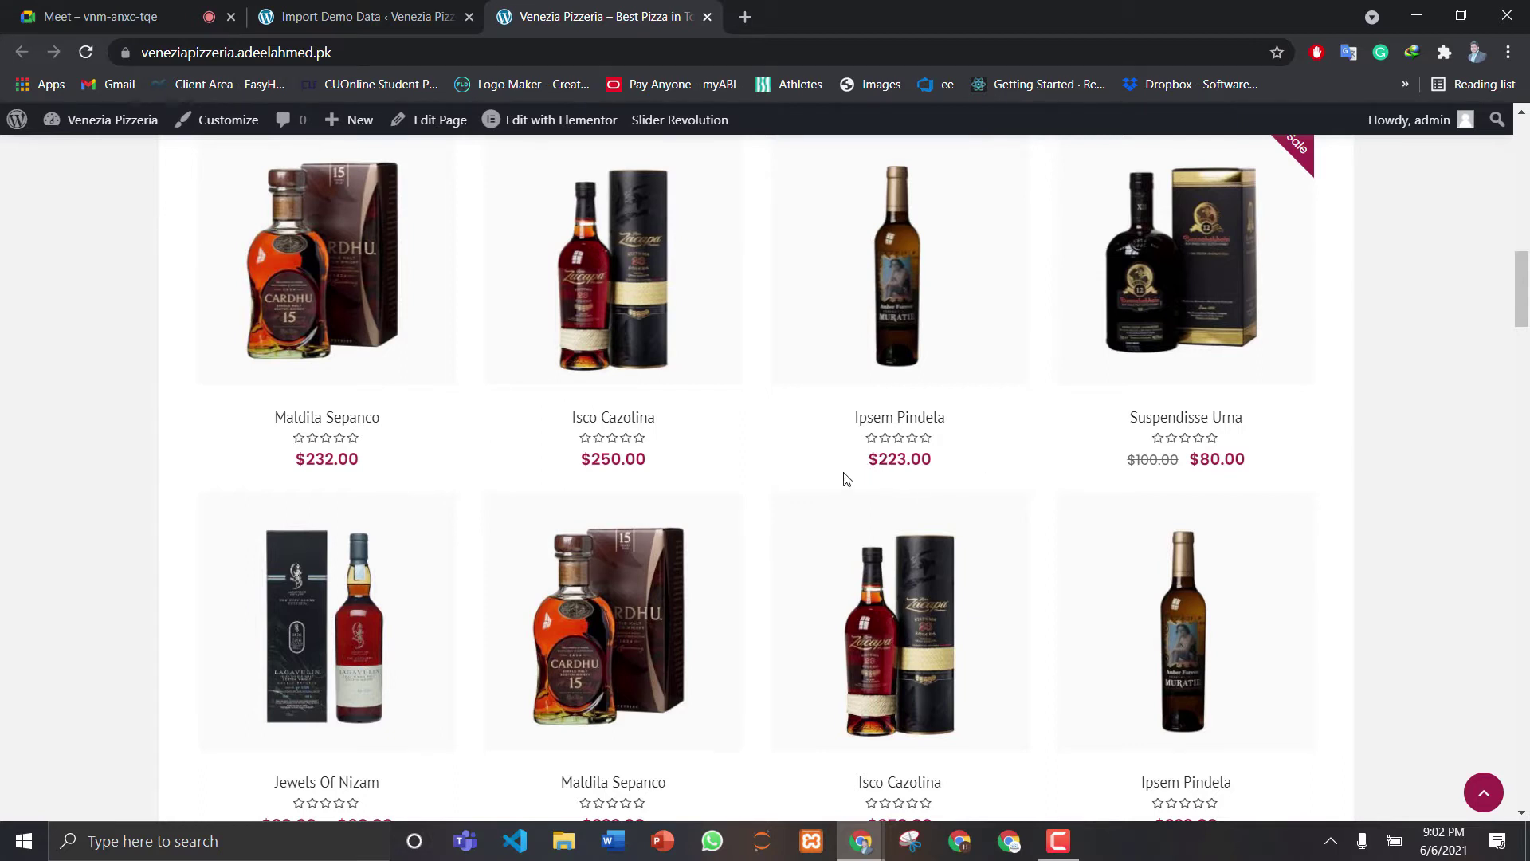
{"action": "left_click_drag", "start_coordinate": [1522, 308], "coordinate": [1526, 793]}
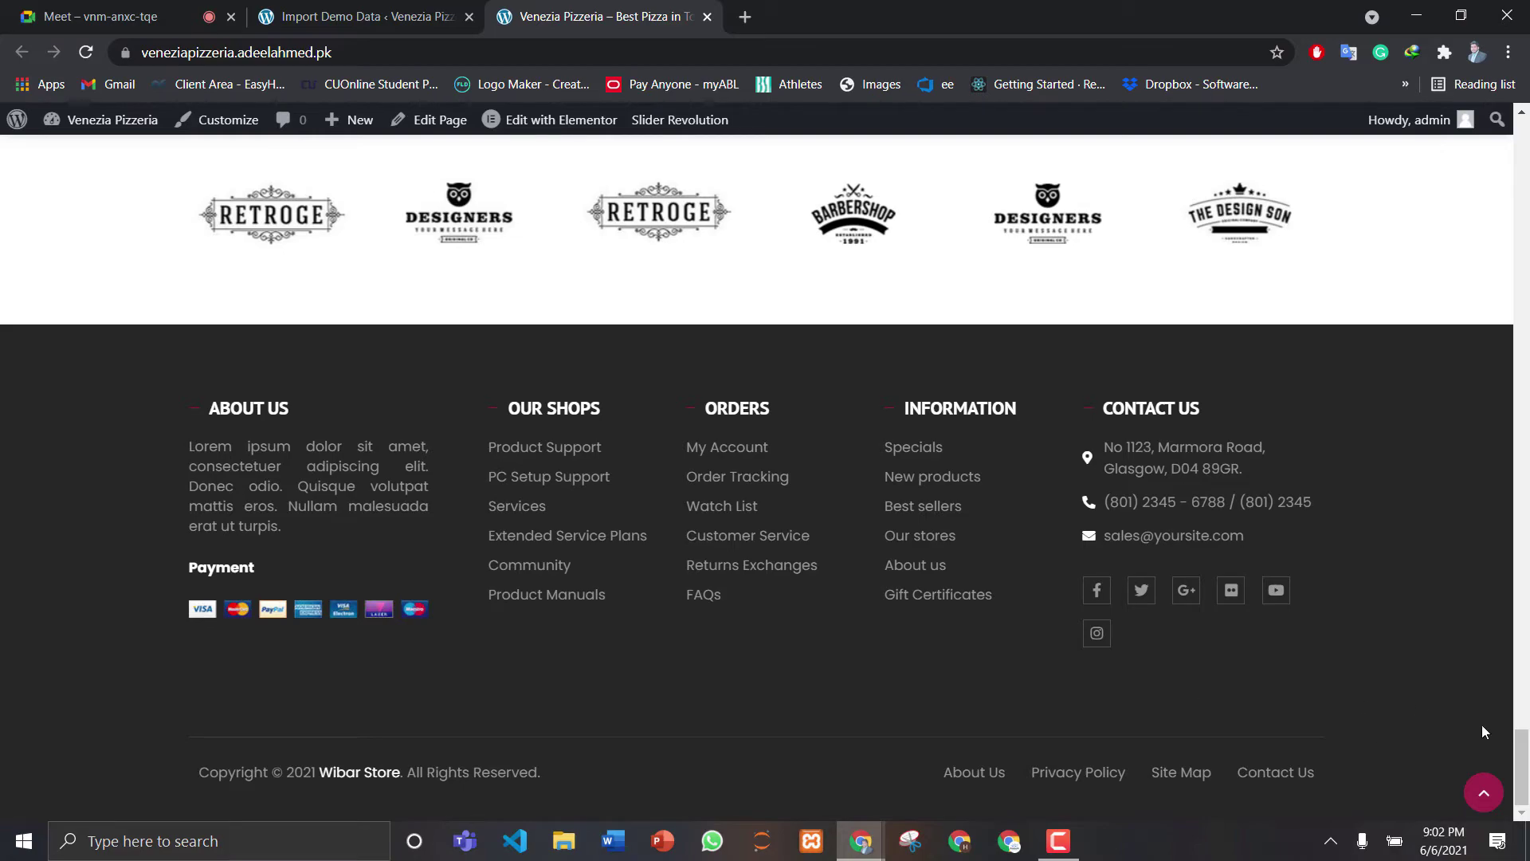
{"action": "left_click_drag", "start_coordinate": [1520, 769], "coordinate": [1507, 128]}
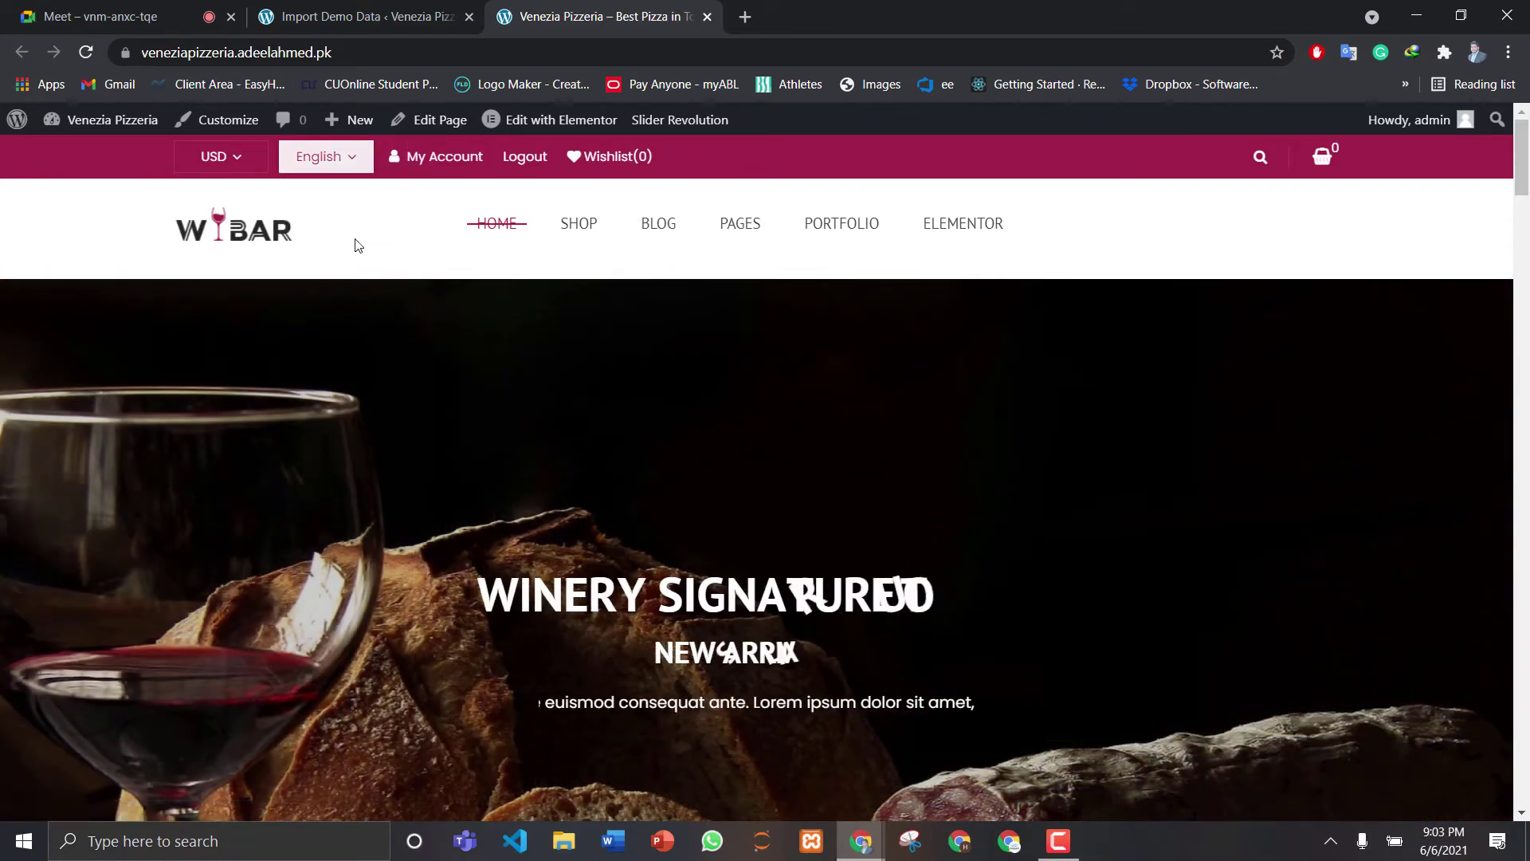
Switch back to the site admin, open the list of all products and look through its first page
{"action": "left_click", "coordinate": [351, 7]}
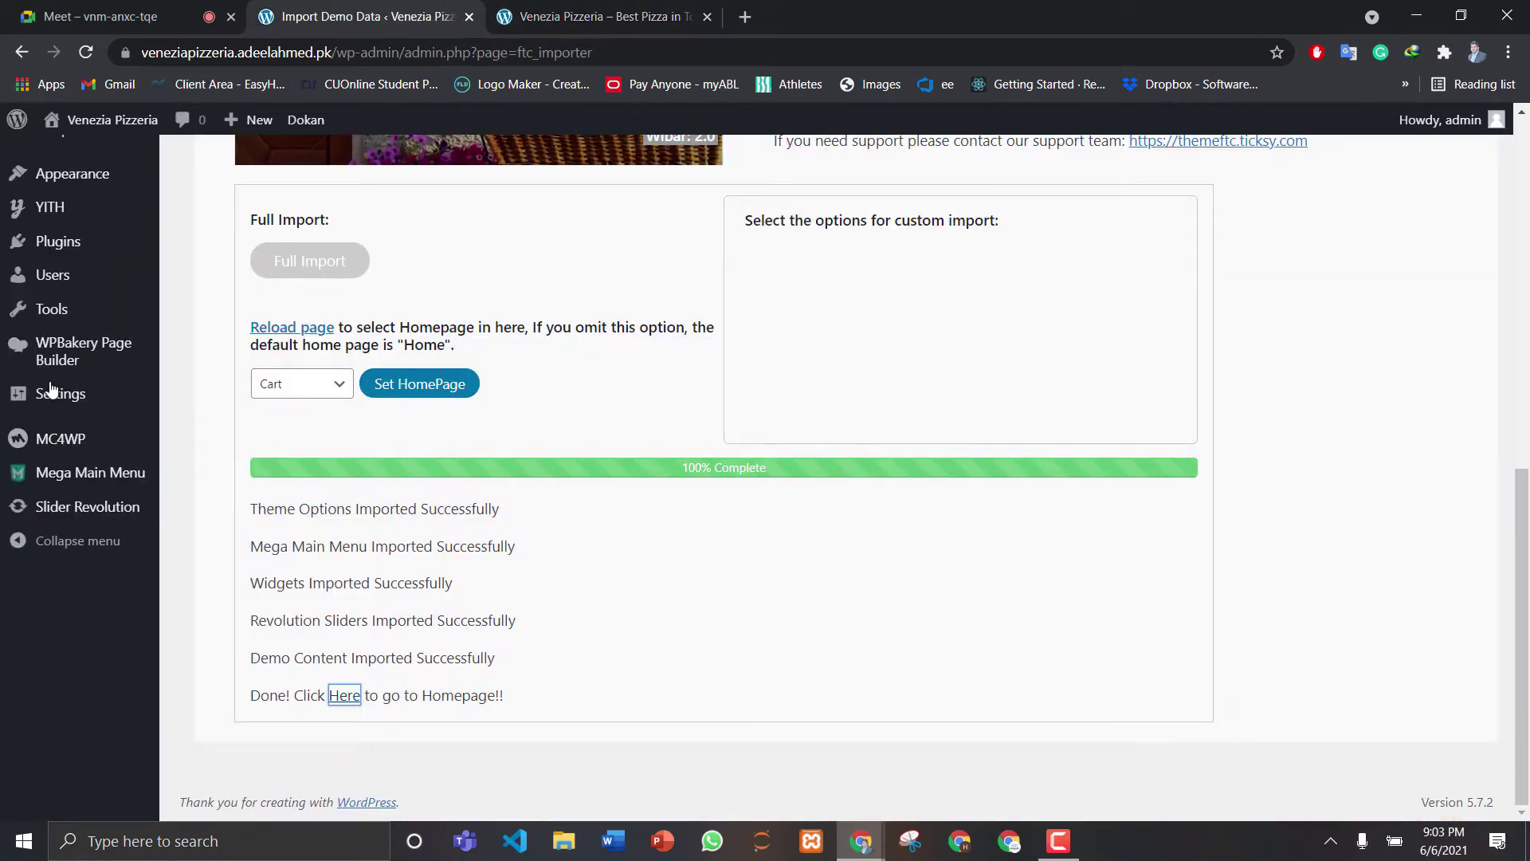
{"action": "scroll", "coordinate": [1526, 439], "scroll_direction": "up", "scroll_amount": 2}
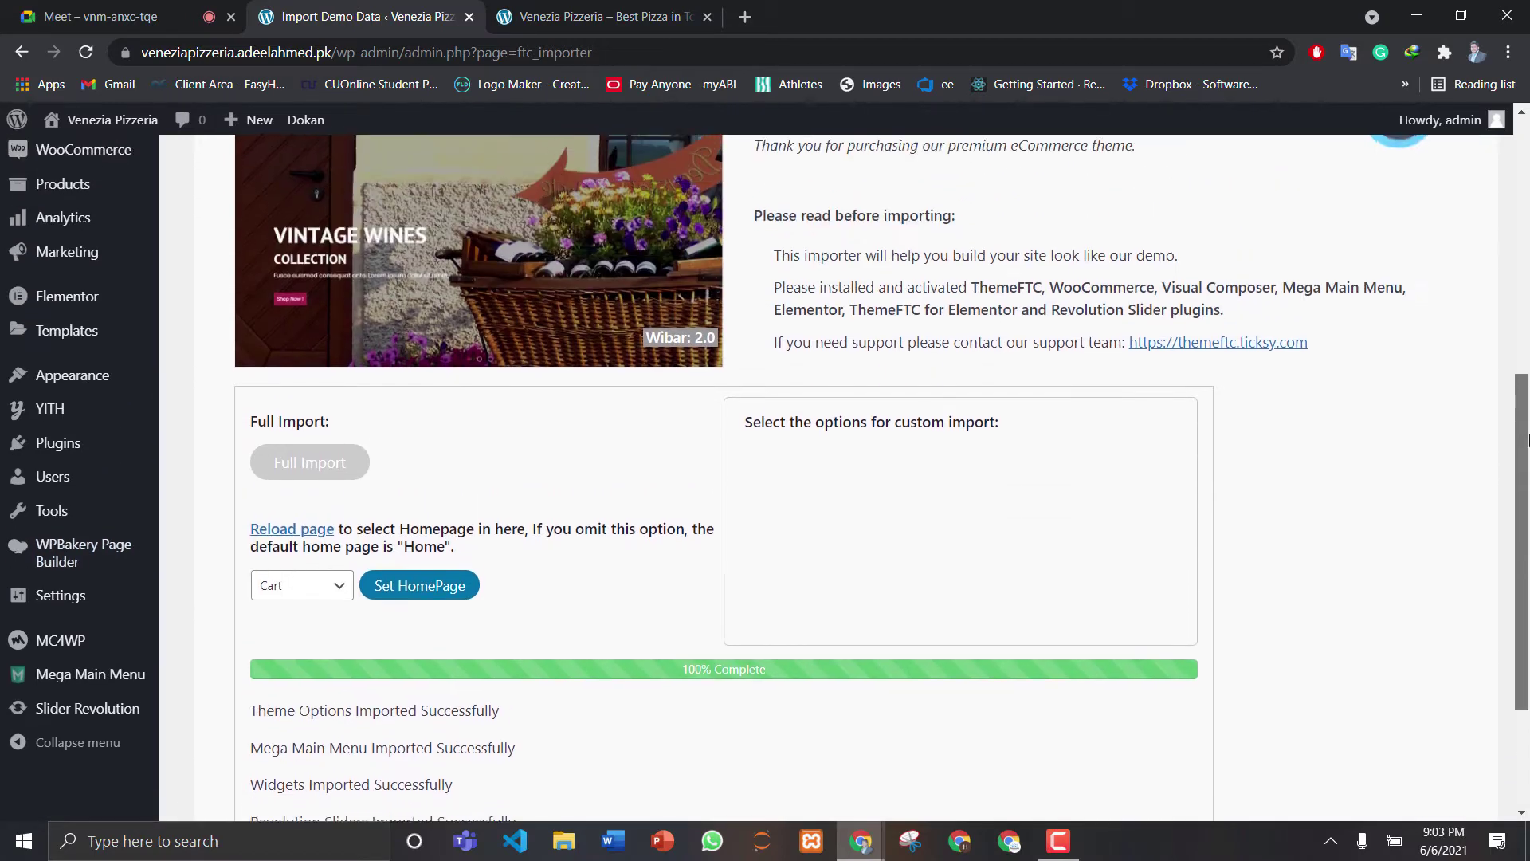
{"action": "scroll", "coordinate": [1526, 438], "scroll_direction": "up", "scroll_amount": 3}
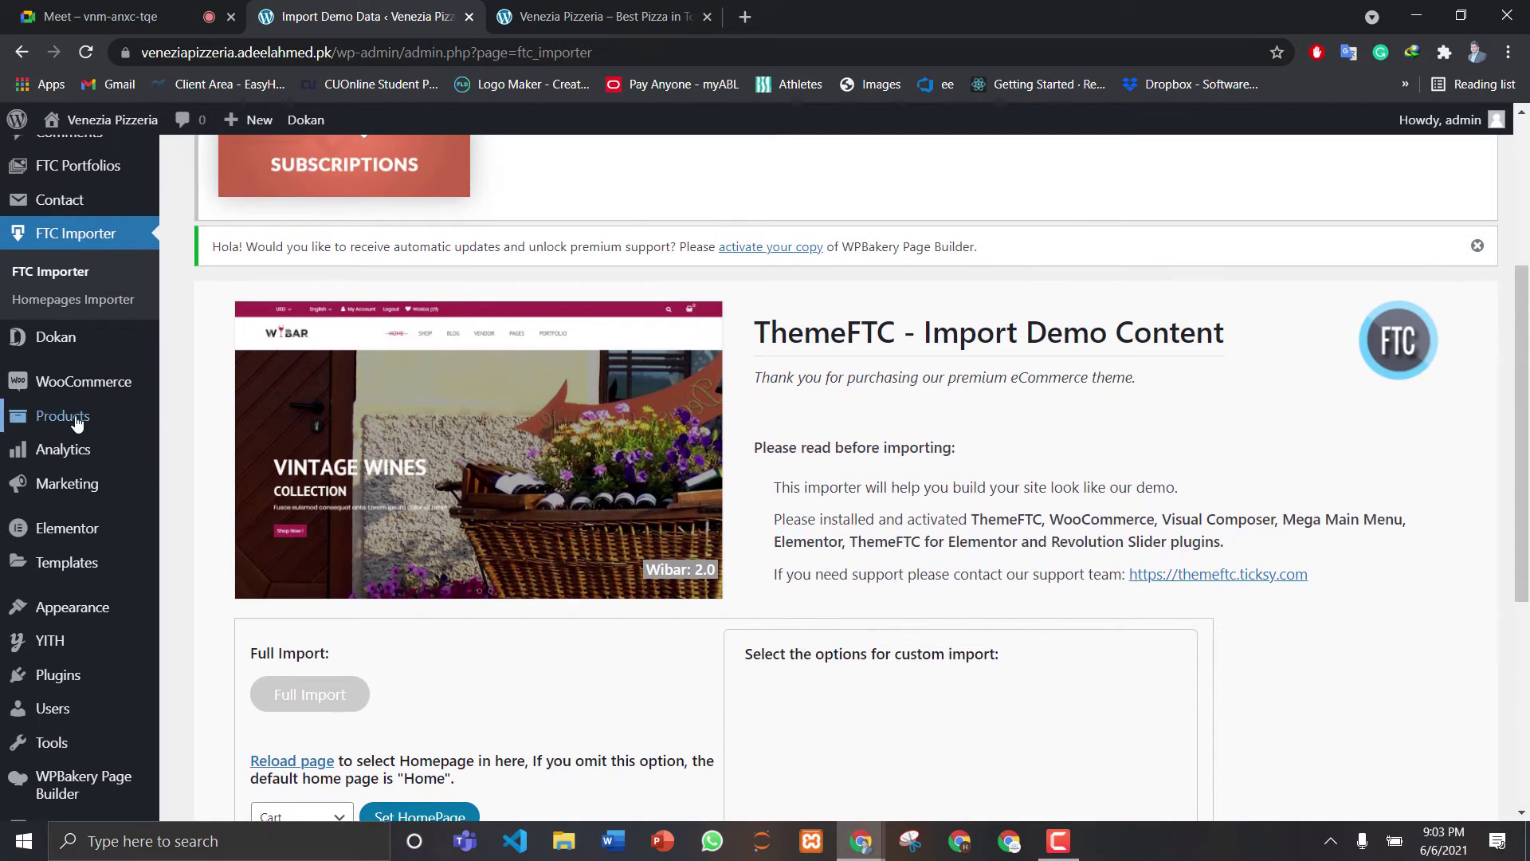
{"action": "mouse_move", "coordinate": [76, 423]}
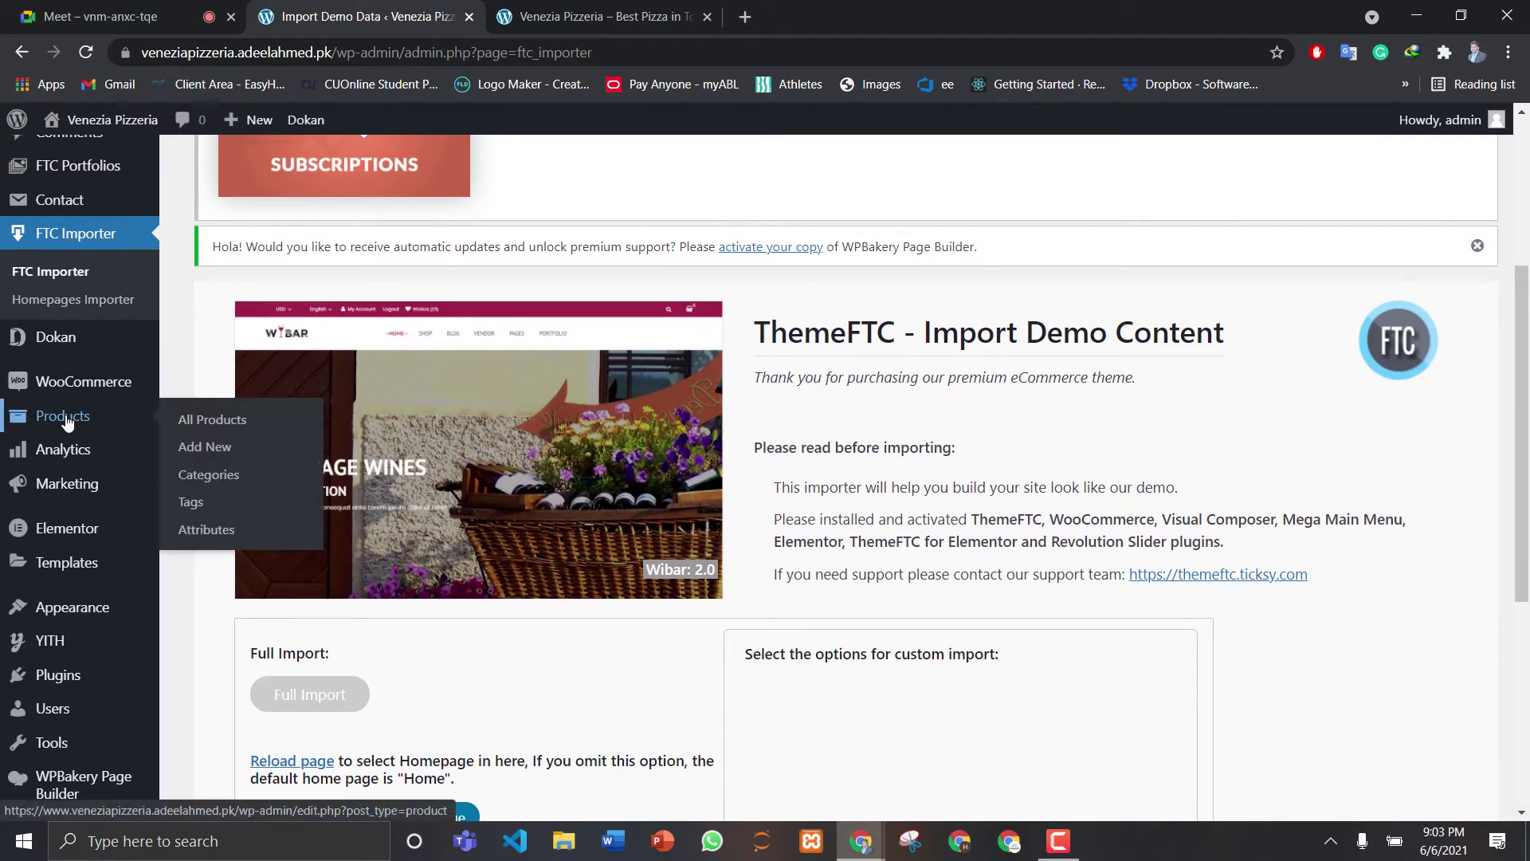
{"action": "left_click", "coordinate": [210, 423]}
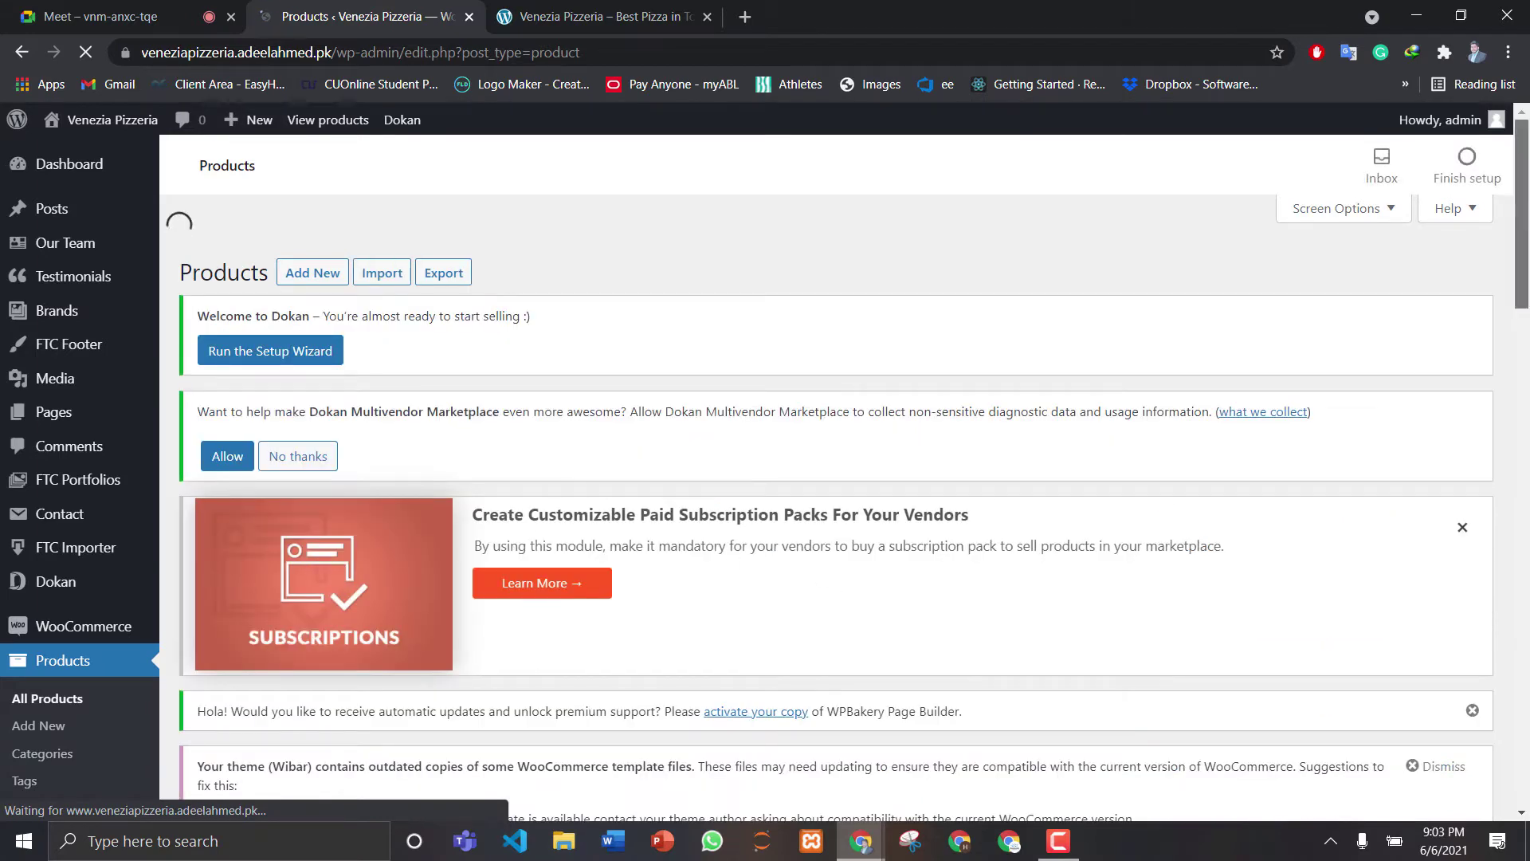
{"action": "scroll", "coordinate": [1004, 567], "scroll_direction": "down", "scroll_amount": 8}
{"action": "scroll", "coordinate": [1527, 709], "scroll_direction": "down", "scroll_amount": 12}
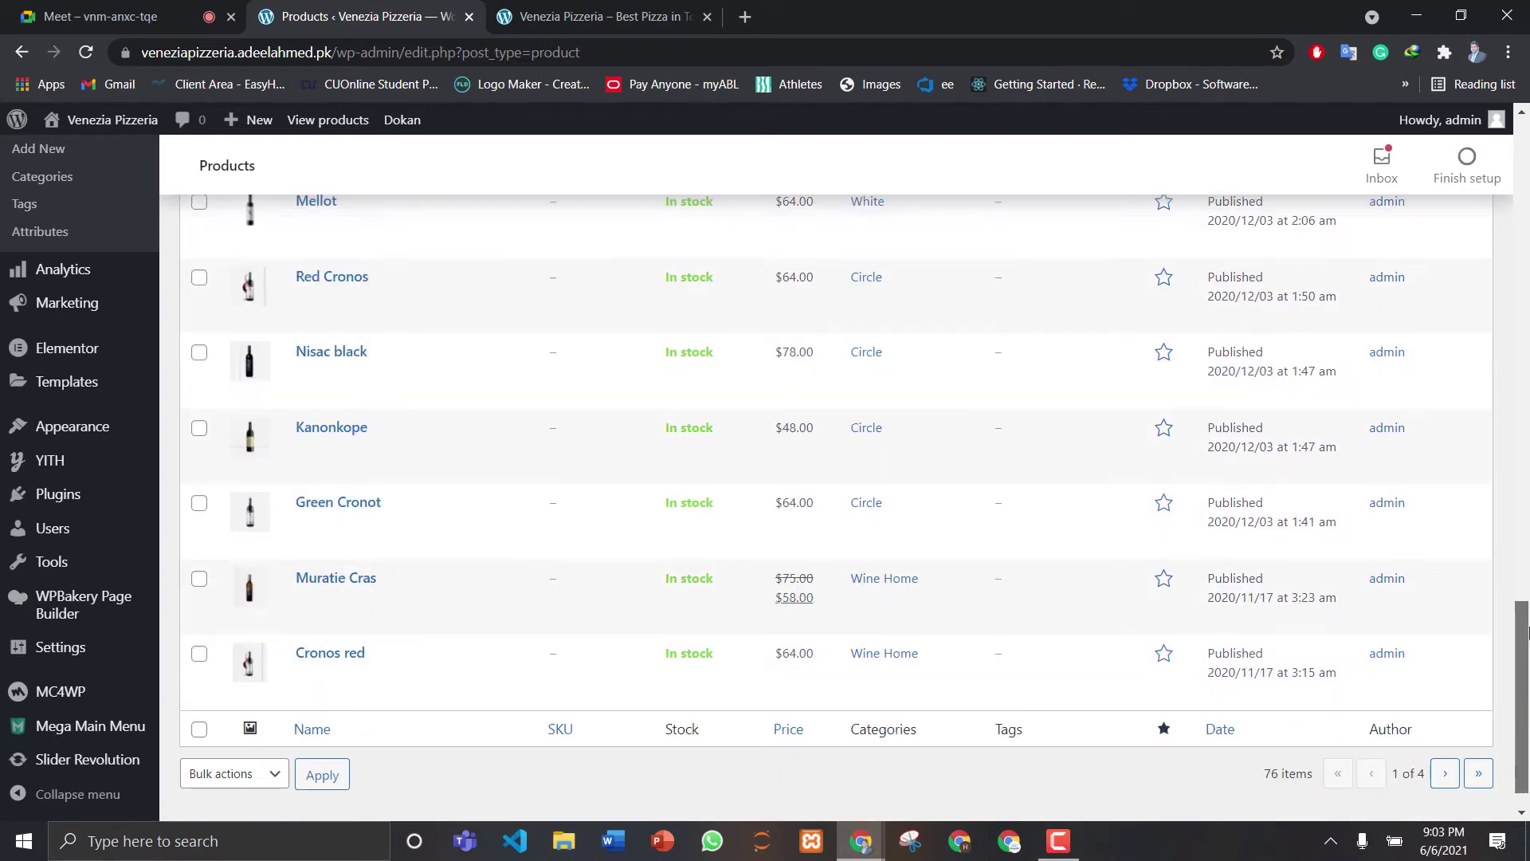
{"action": "left_click_drag", "start_coordinate": [1527, 709], "coordinate": [1527, 316]}
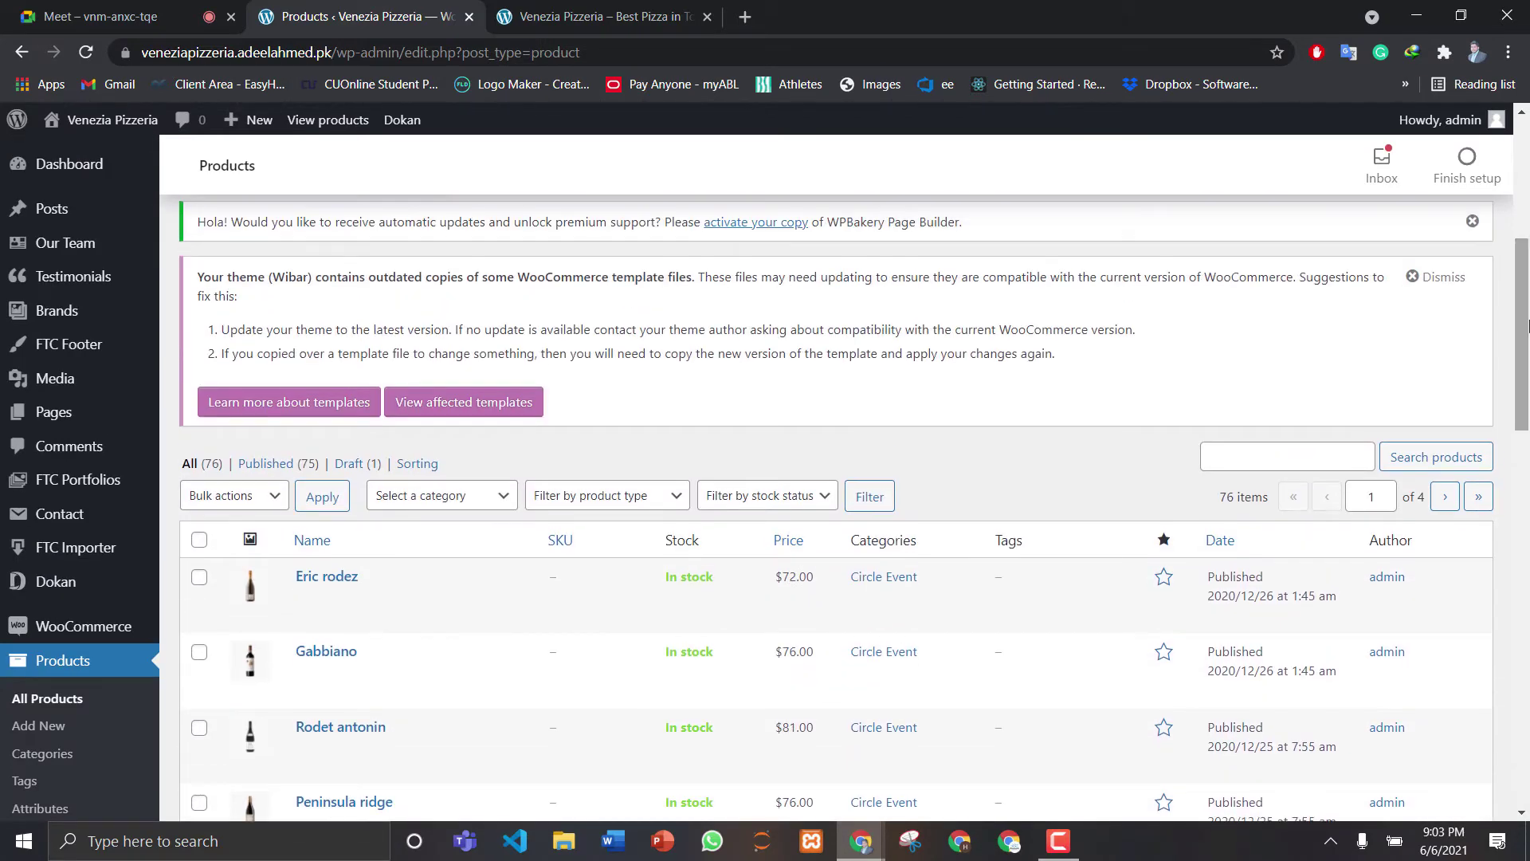
Select all demo products on the first page, starting with Eric rodez, and move them to the trash in bulk
{"action": "left_click", "coordinate": [272, 495]}
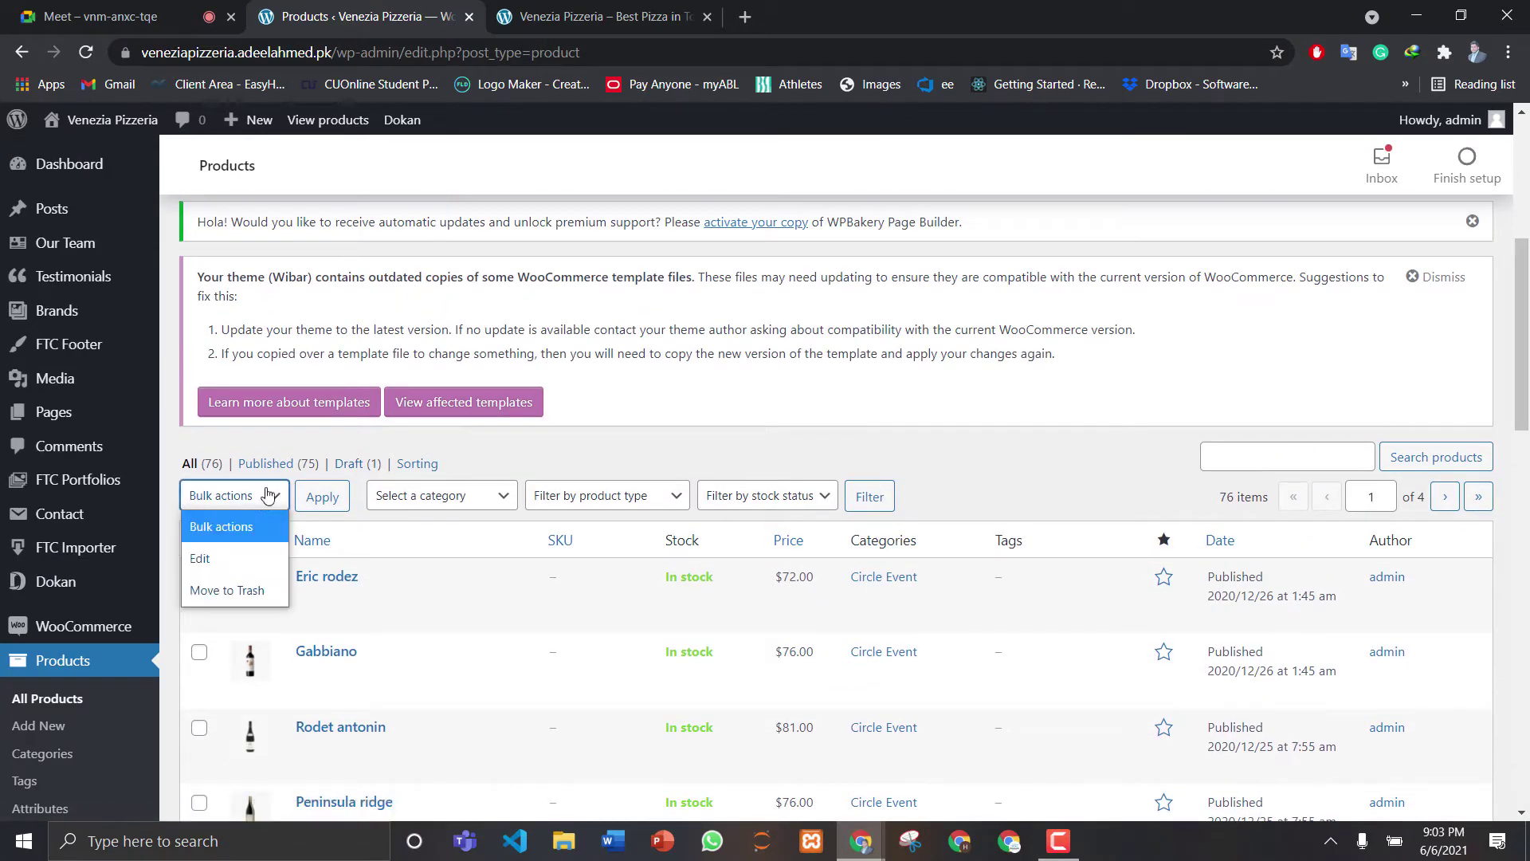
{"action": "left_click", "coordinate": [290, 452]}
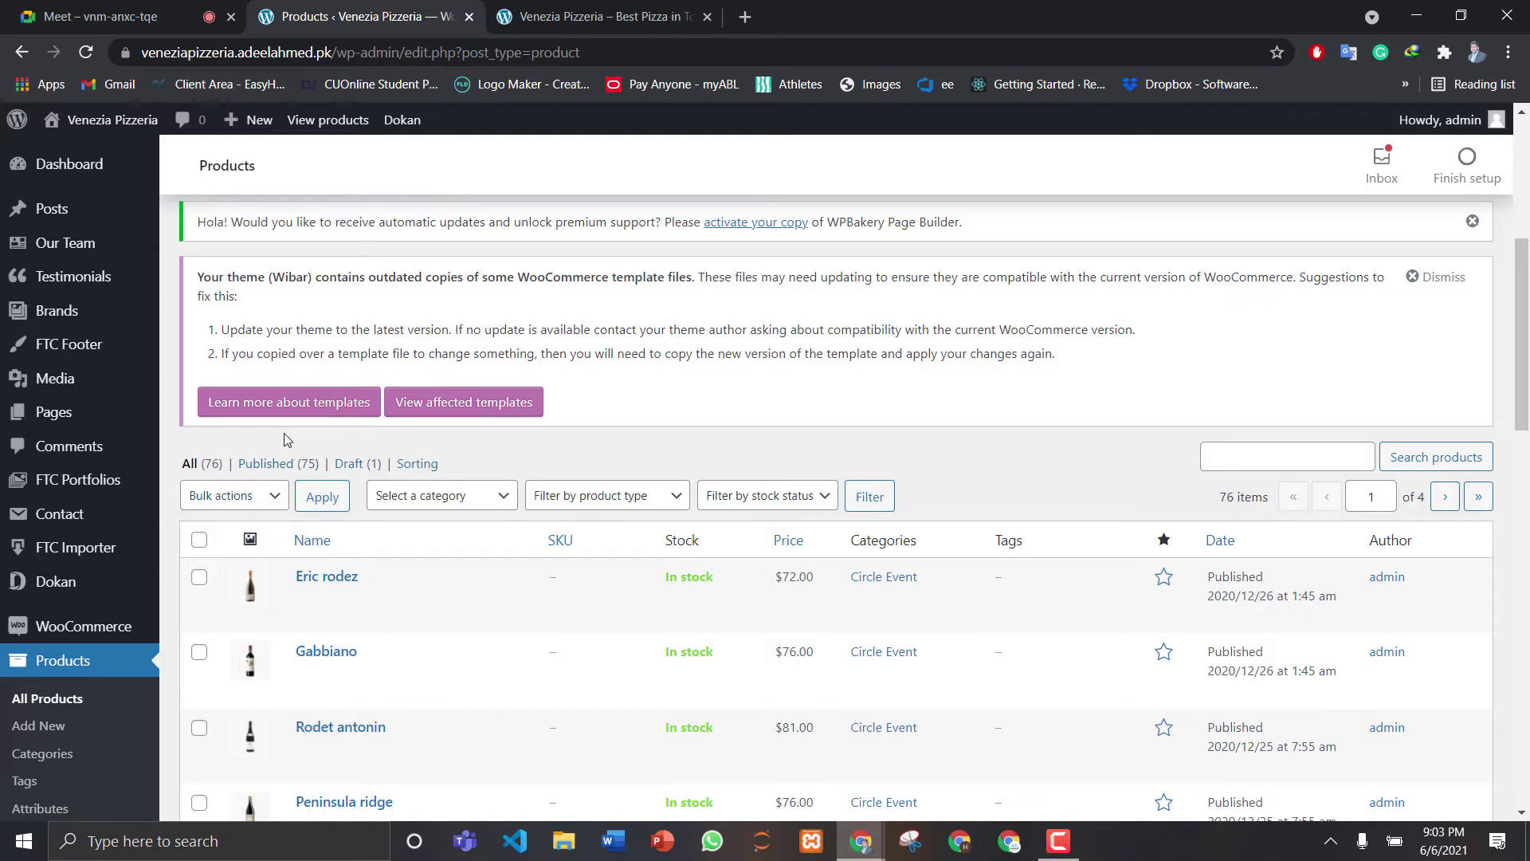
{"action": "left_click", "coordinate": [200, 542]}
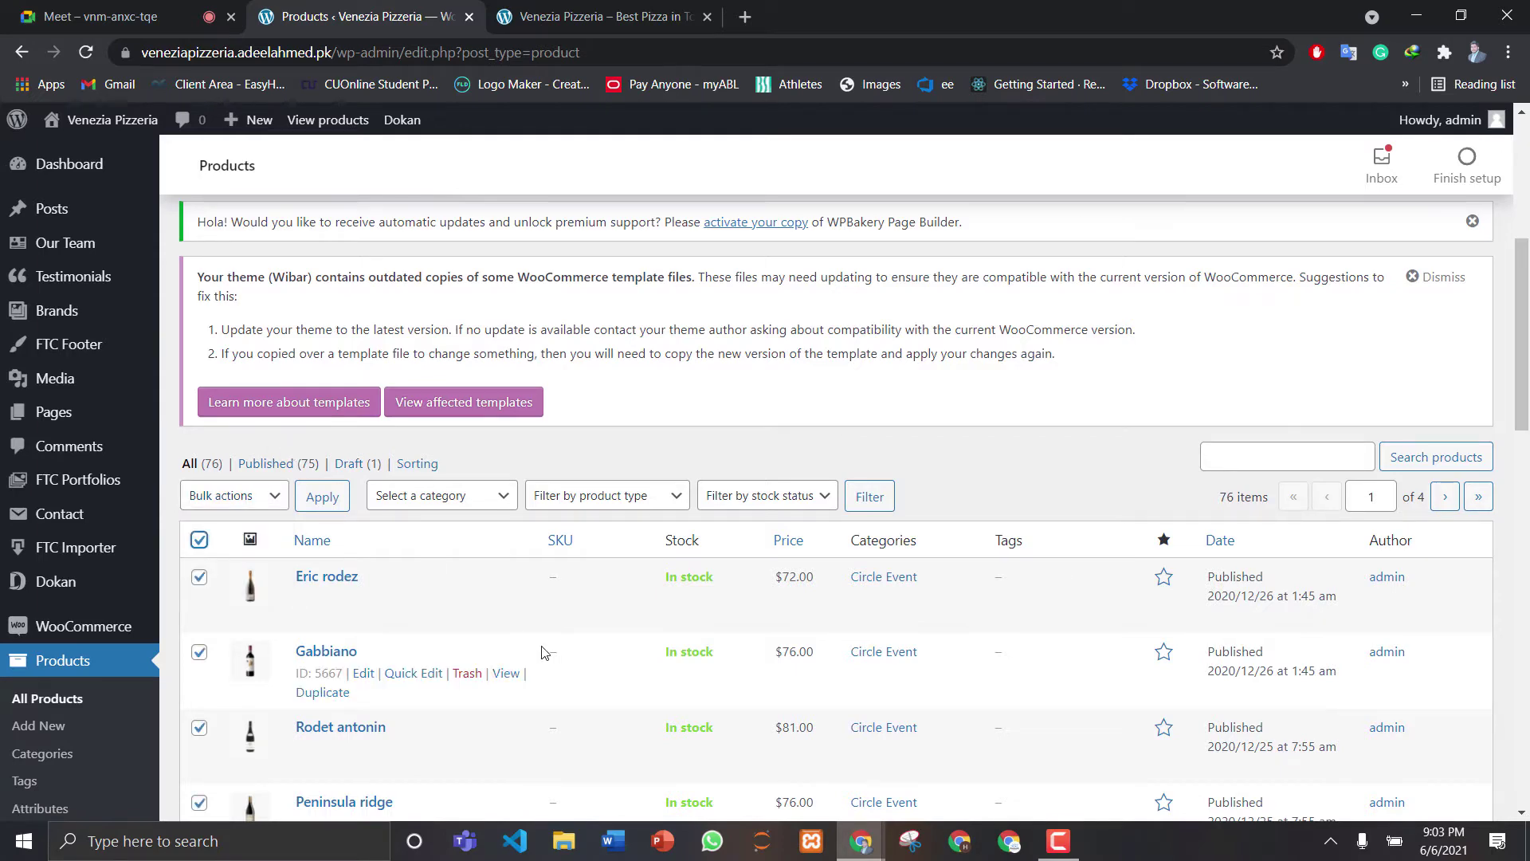
{"action": "left_click_drag", "start_coordinate": [1527, 371], "coordinate": [1522, 323]}
{"action": "left_click", "coordinate": [237, 550]}
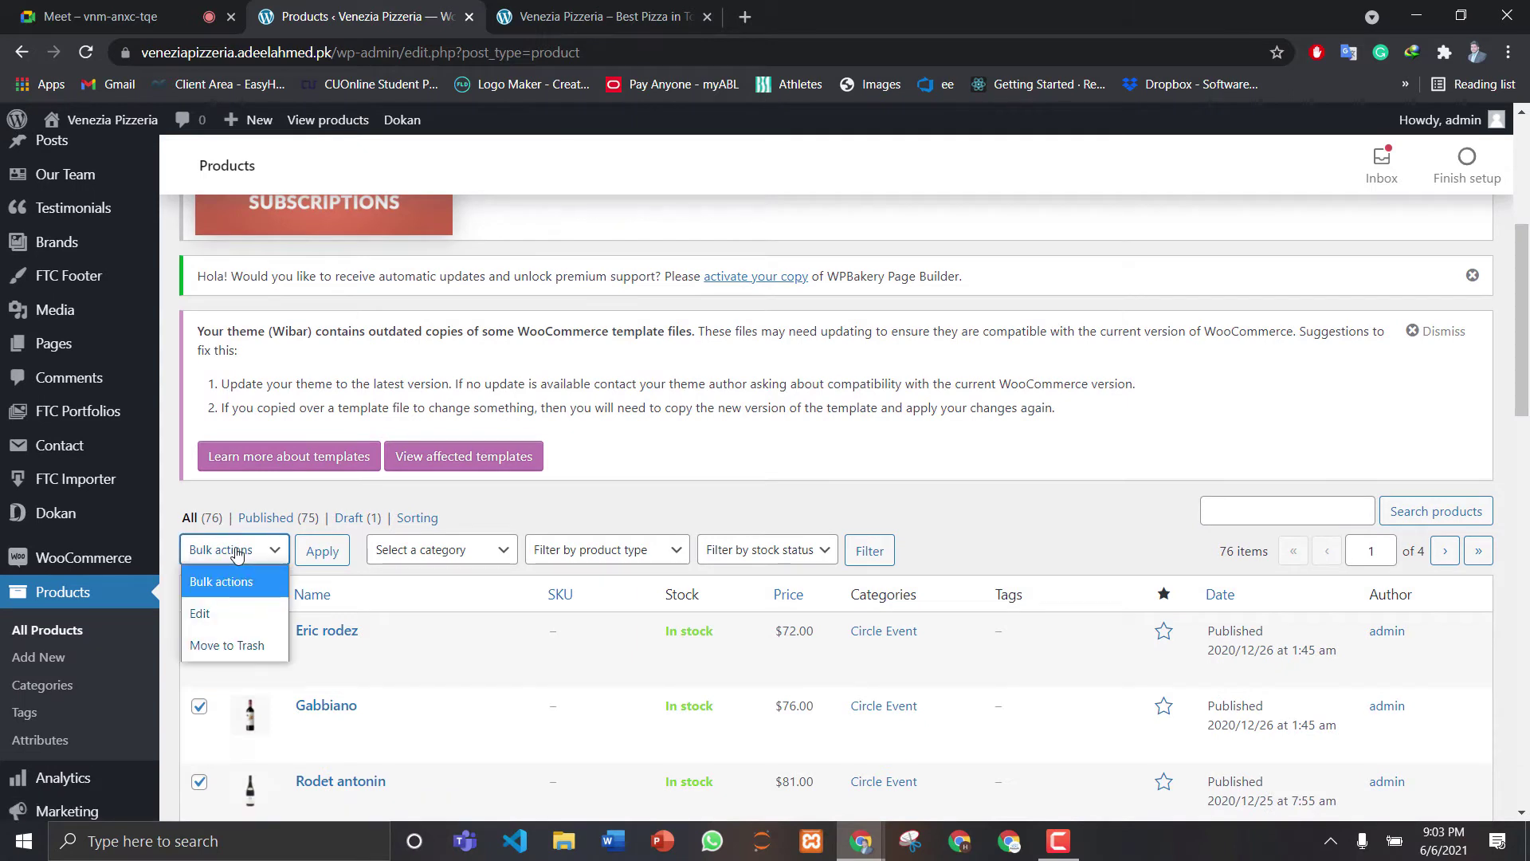
{"action": "left_click", "coordinate": [229, 645]}
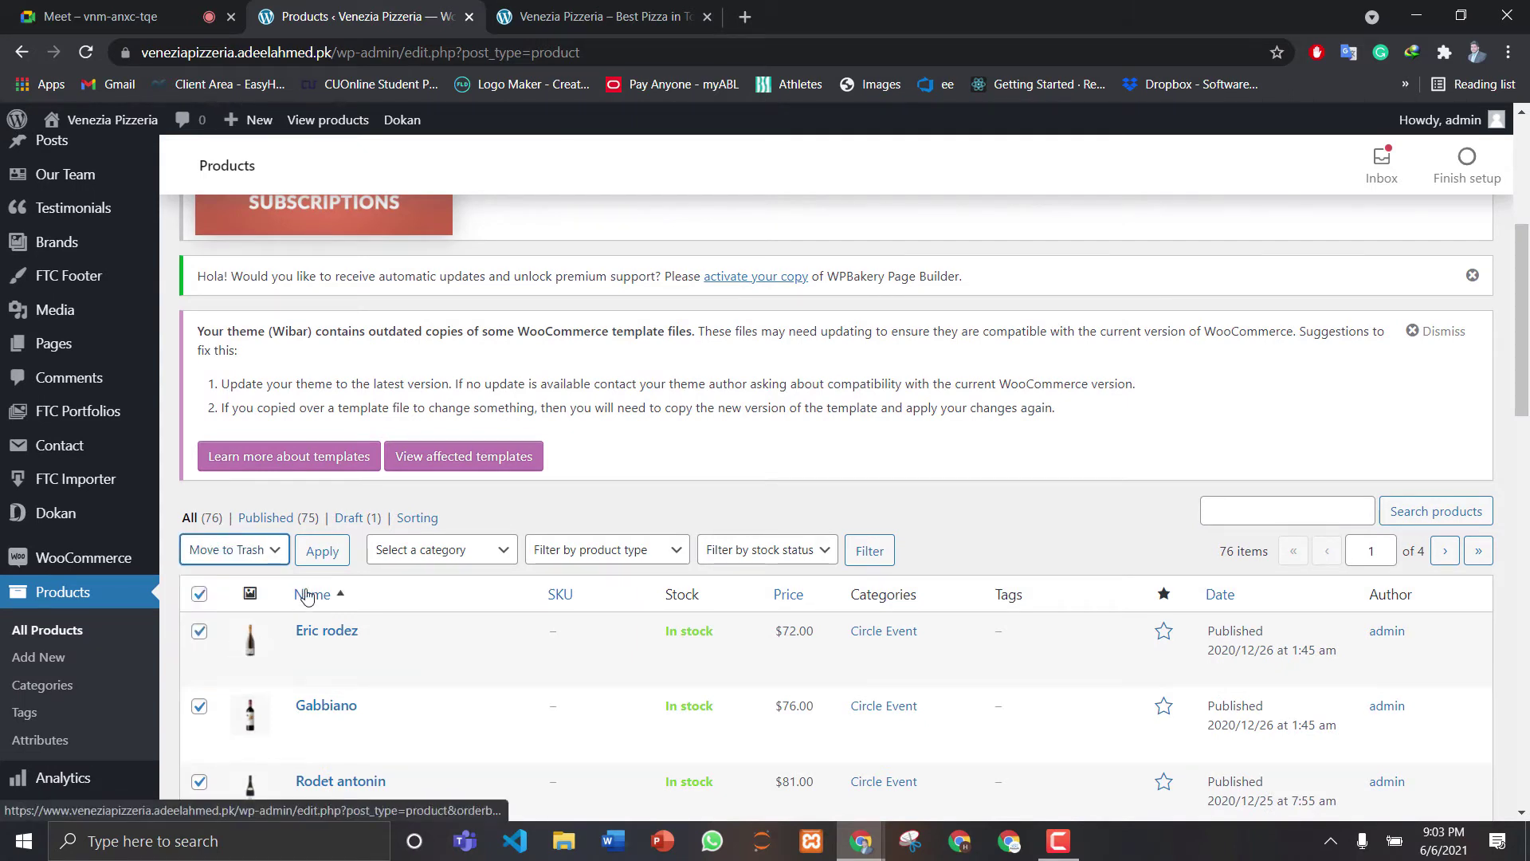
{"action": "left_click", "coordinate": [323, 554]}
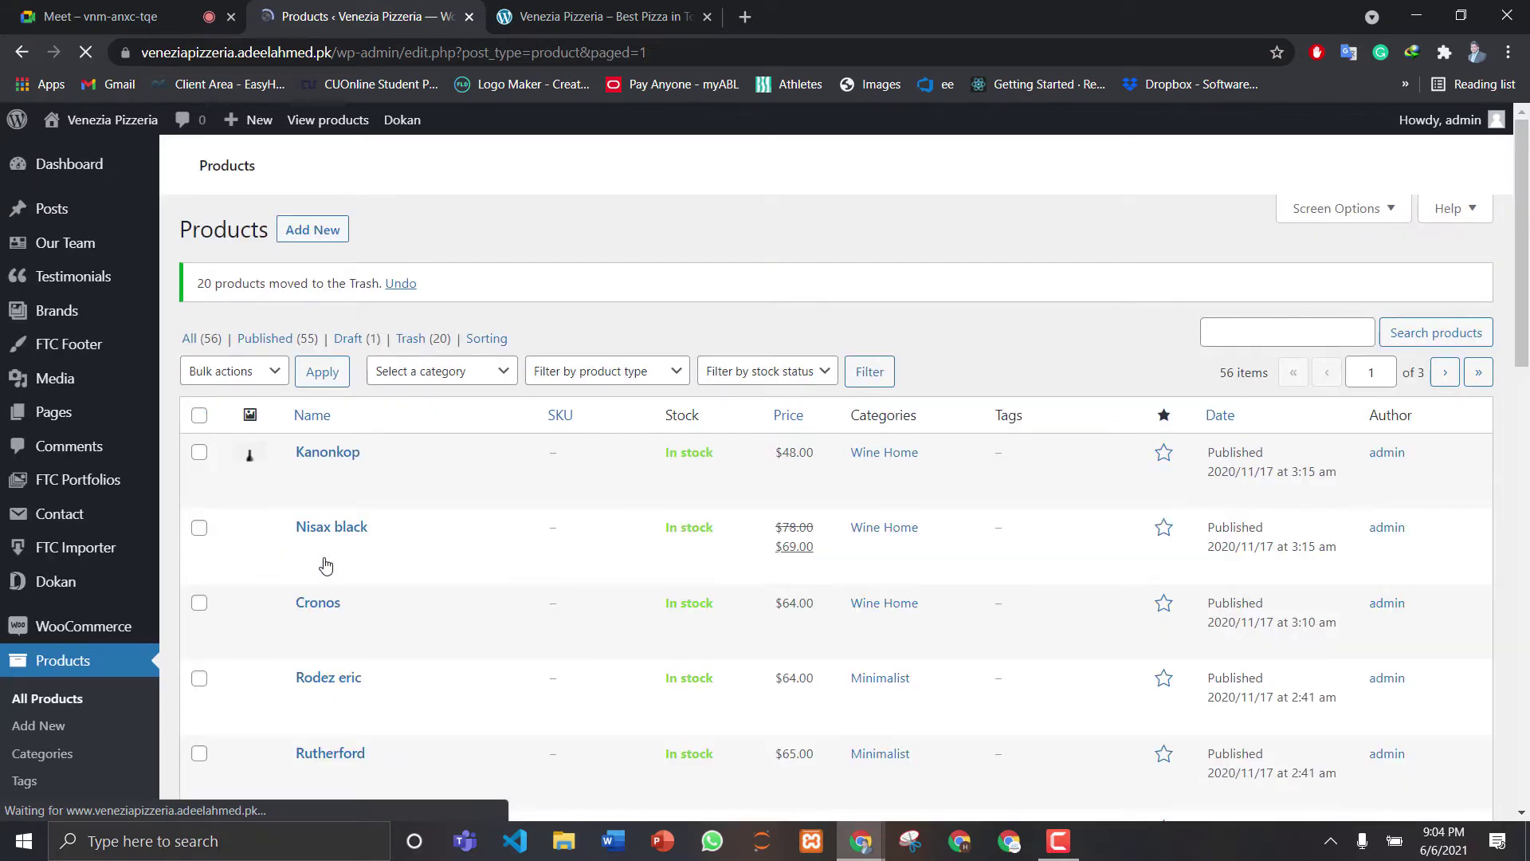
Move the next batch of listed demo products, starting with Kanonkop, to the trash in bulk
{"action": "left_click", "coordinate": [199, 416]}
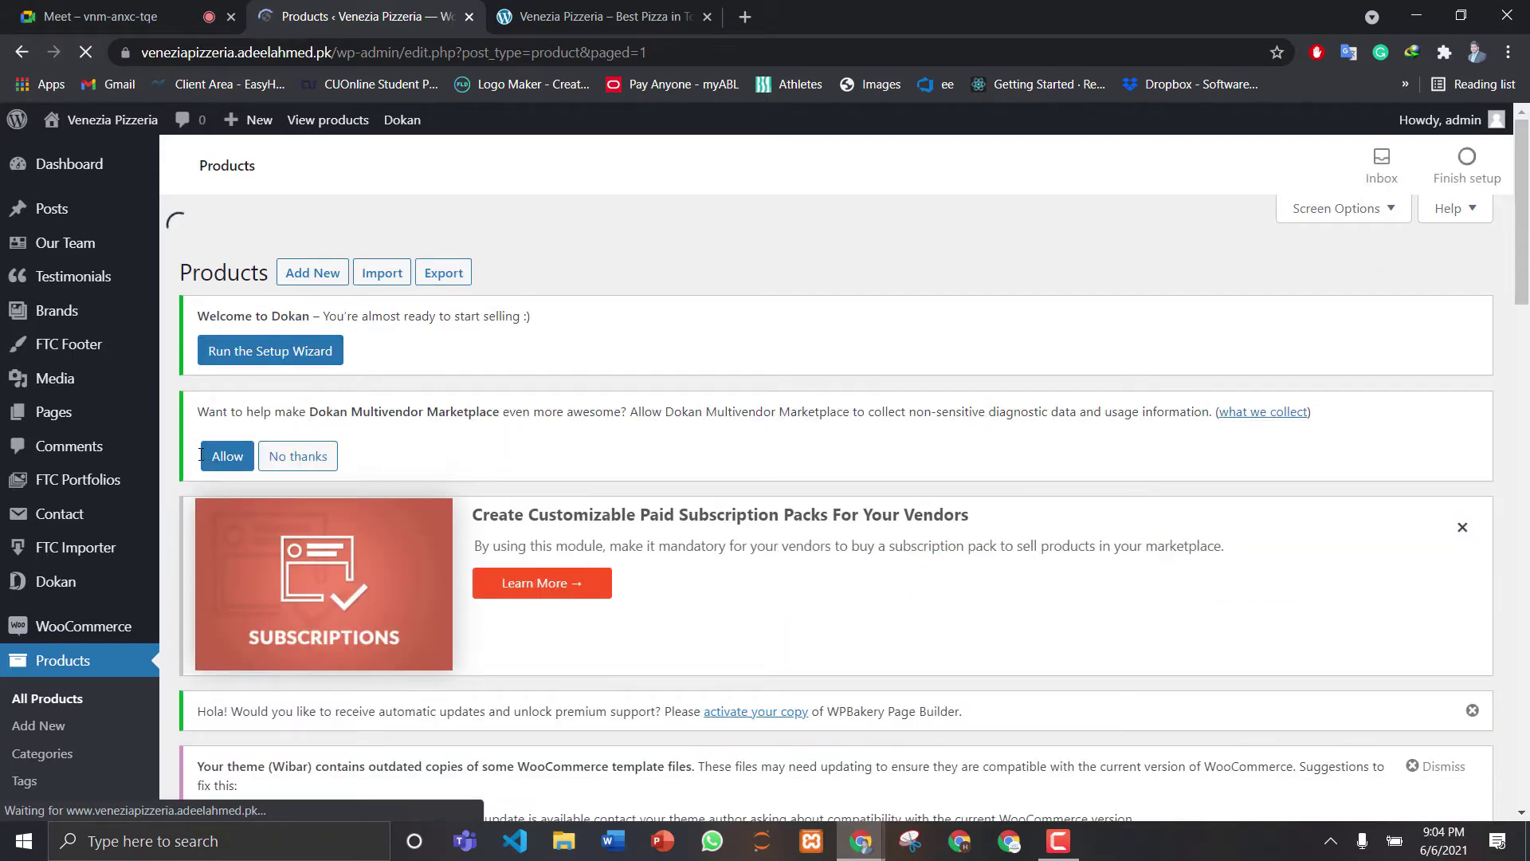
{"action": "scroll", "coordinate": [1507, 358], "scroll_direction": "down", "scroll_amount": 7}
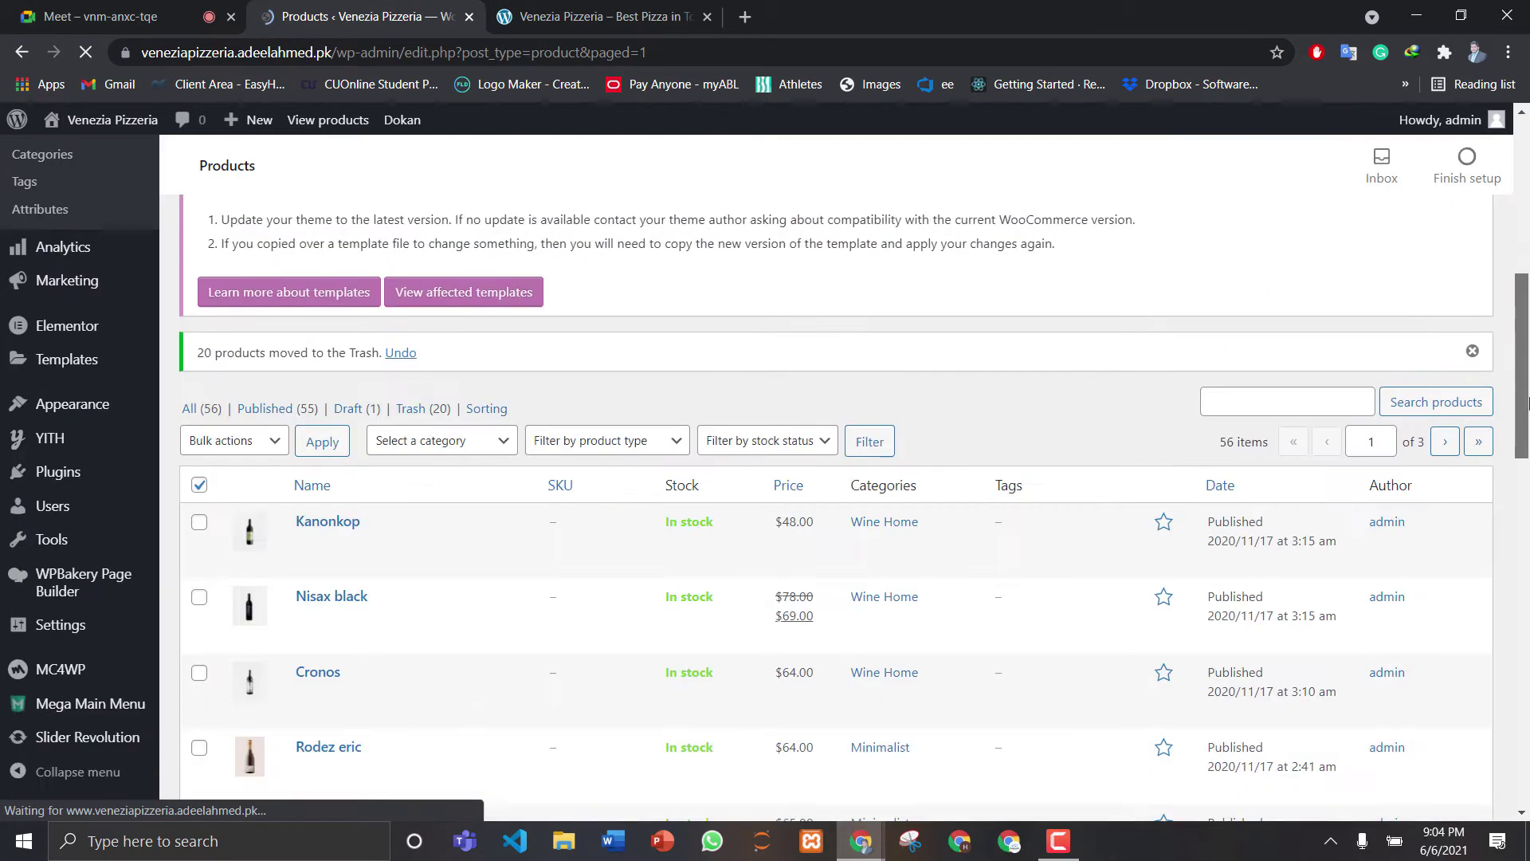
{"action": "scroll", "coordinate": [403, 416], "scroll_direction": "up", "scroll_amount": 2}
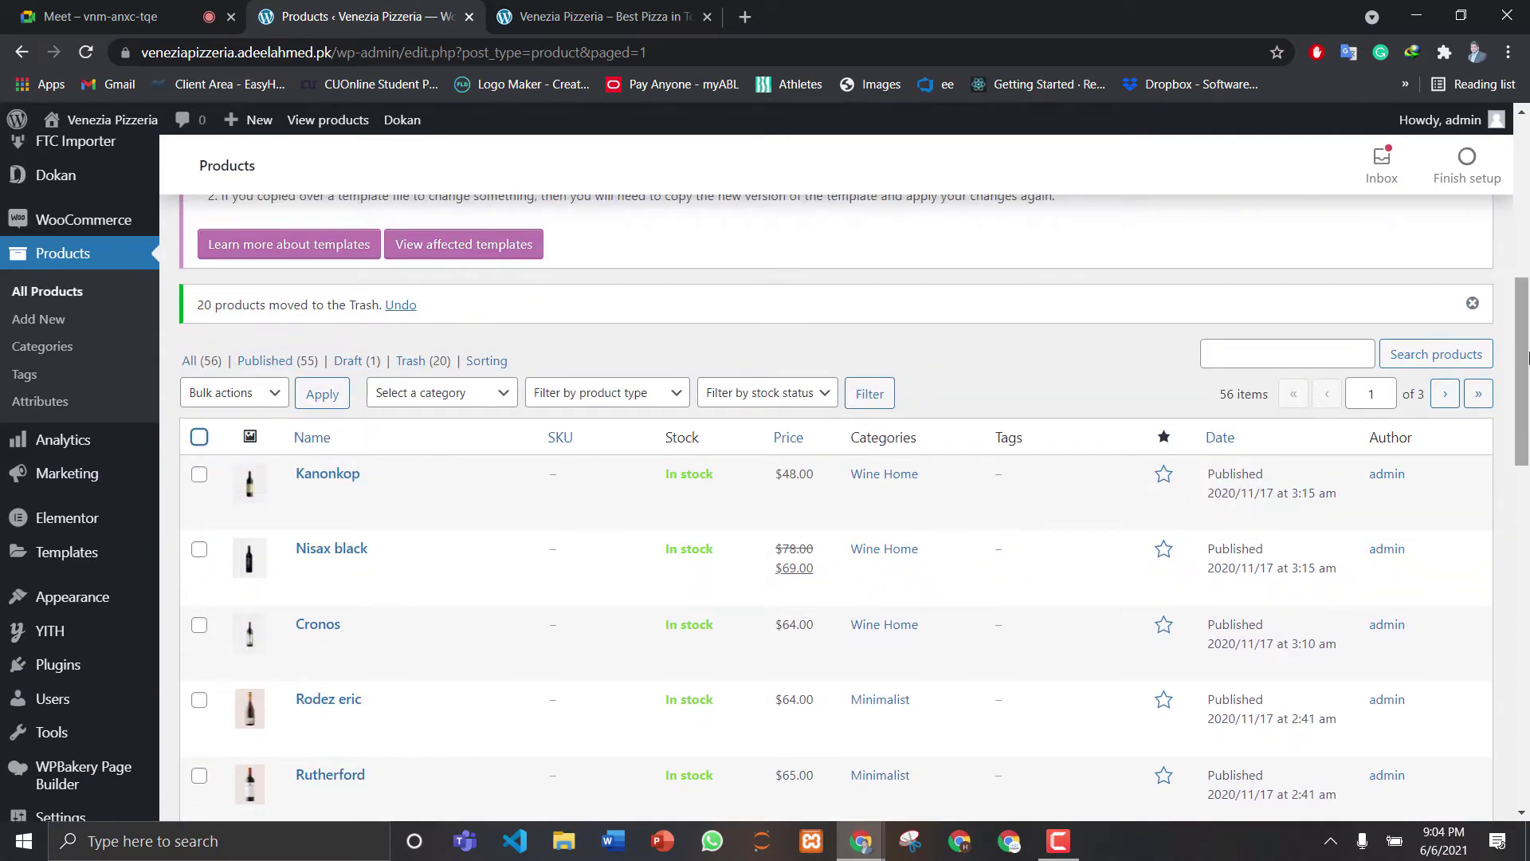
{"action": "left_click_drag", "start_coordinate": [1523, 359], "coordinate": [1527, 396]}
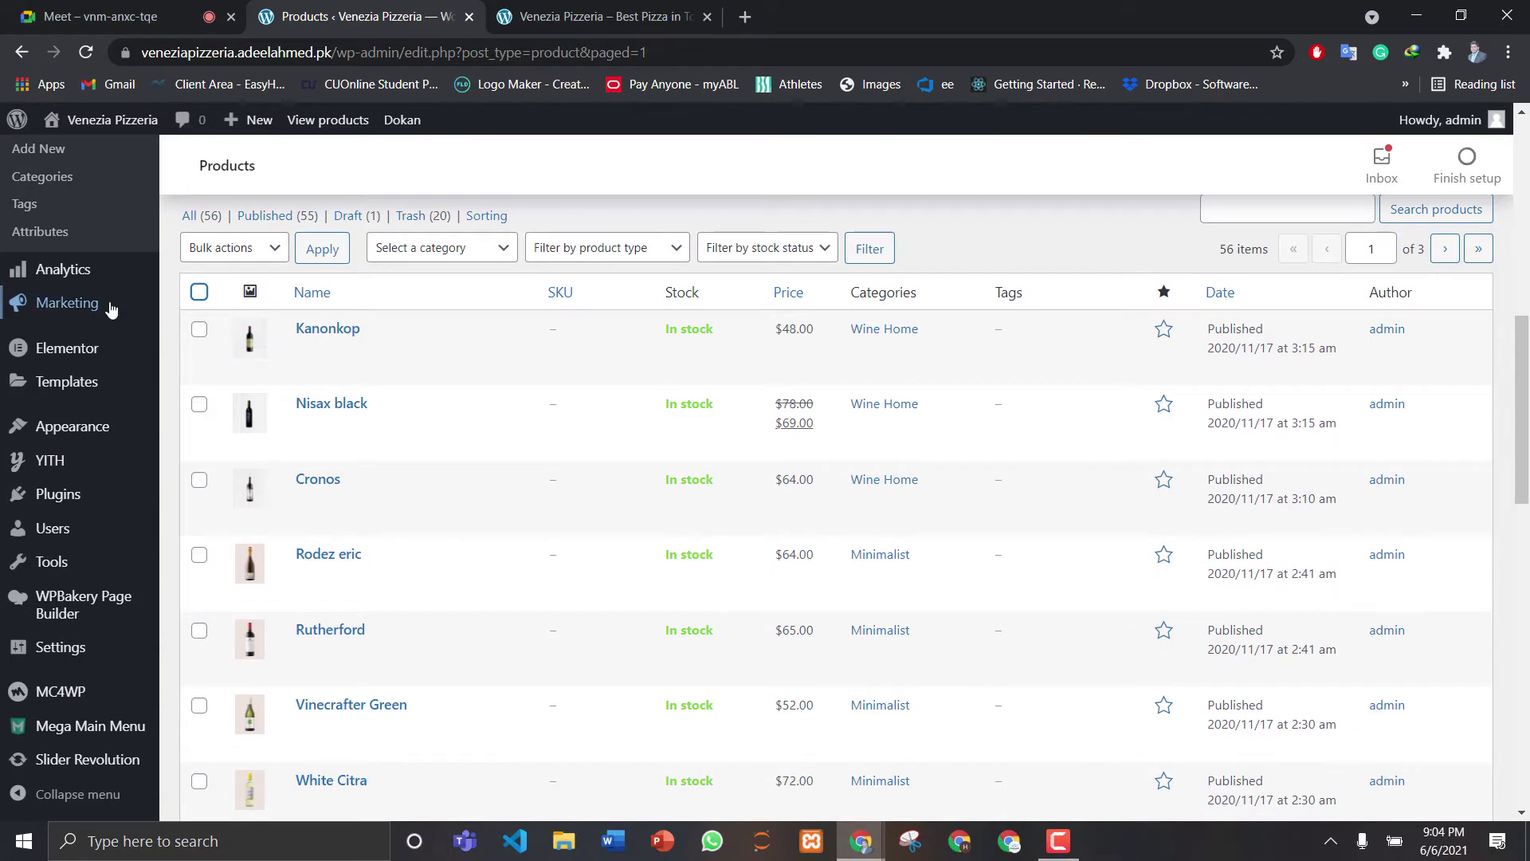
{"action": "left_click", "coordinate": [200, 293]}
{"action": "left_click", "coordinate": [220, 252]}
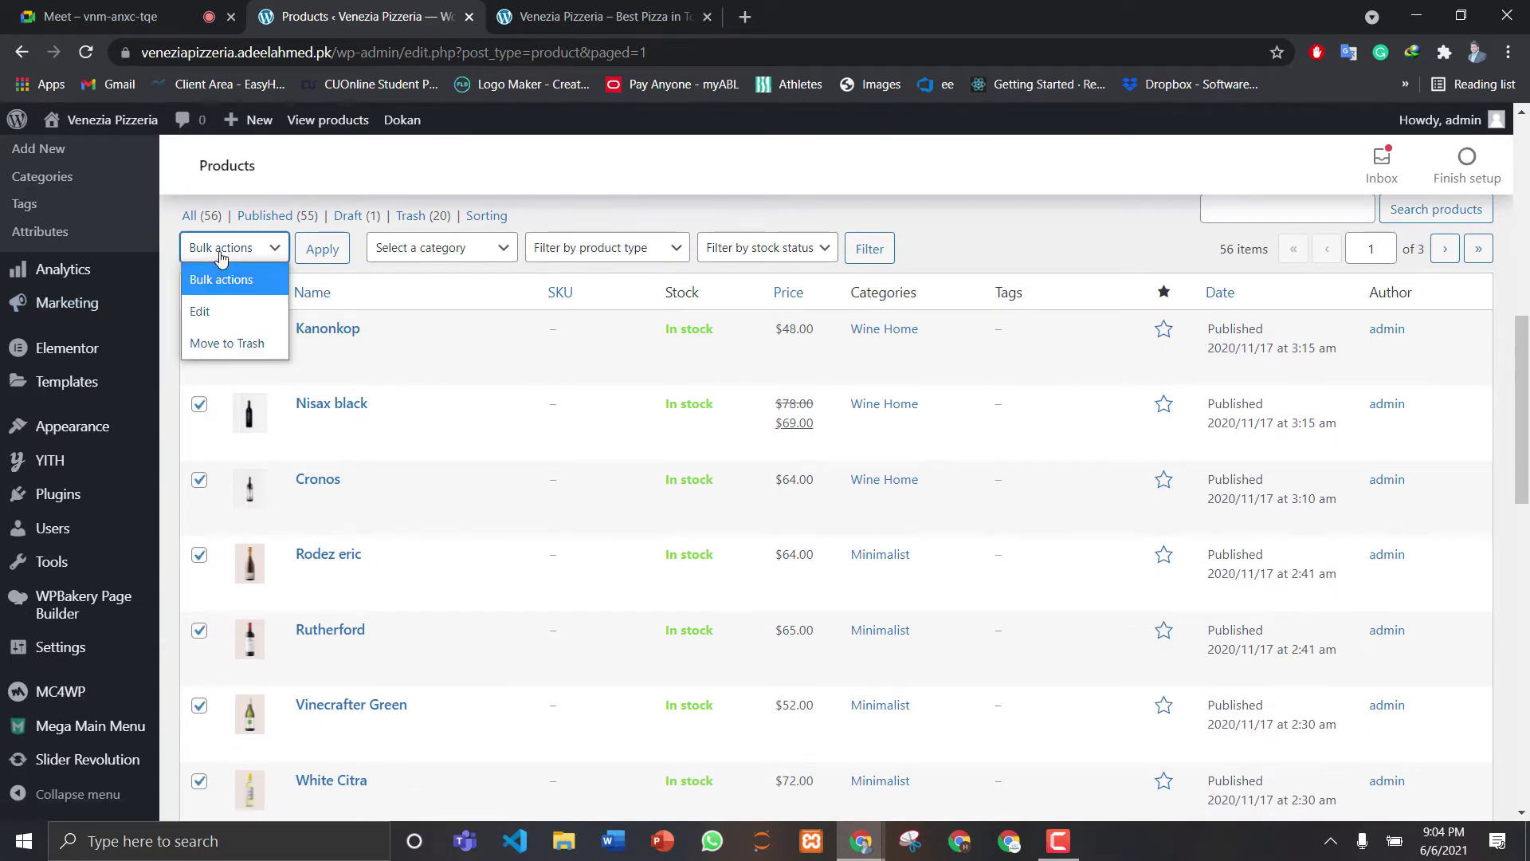
{"action": "left_click", "coordinate": [227, 344]}
{"action": "left_click", "coordinate": [323, 252]}
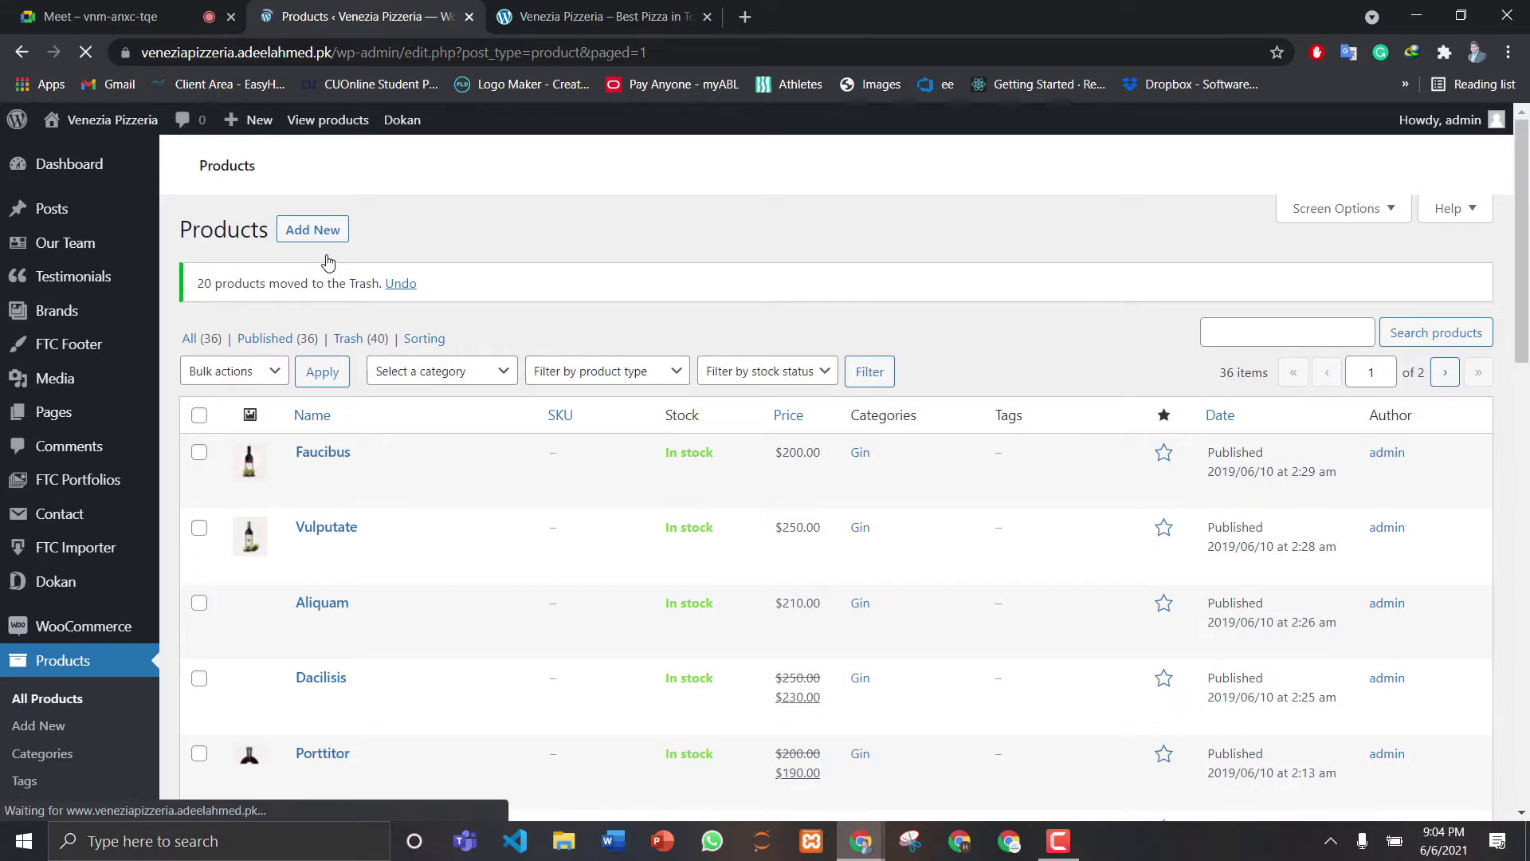
Select all listed demo products, starting with Faucibus, and move them to the trash in bulk
{"action": "scroll", "coordinate": [1506, 279], "scroll_direction": "down", "scroll_amount": 12}
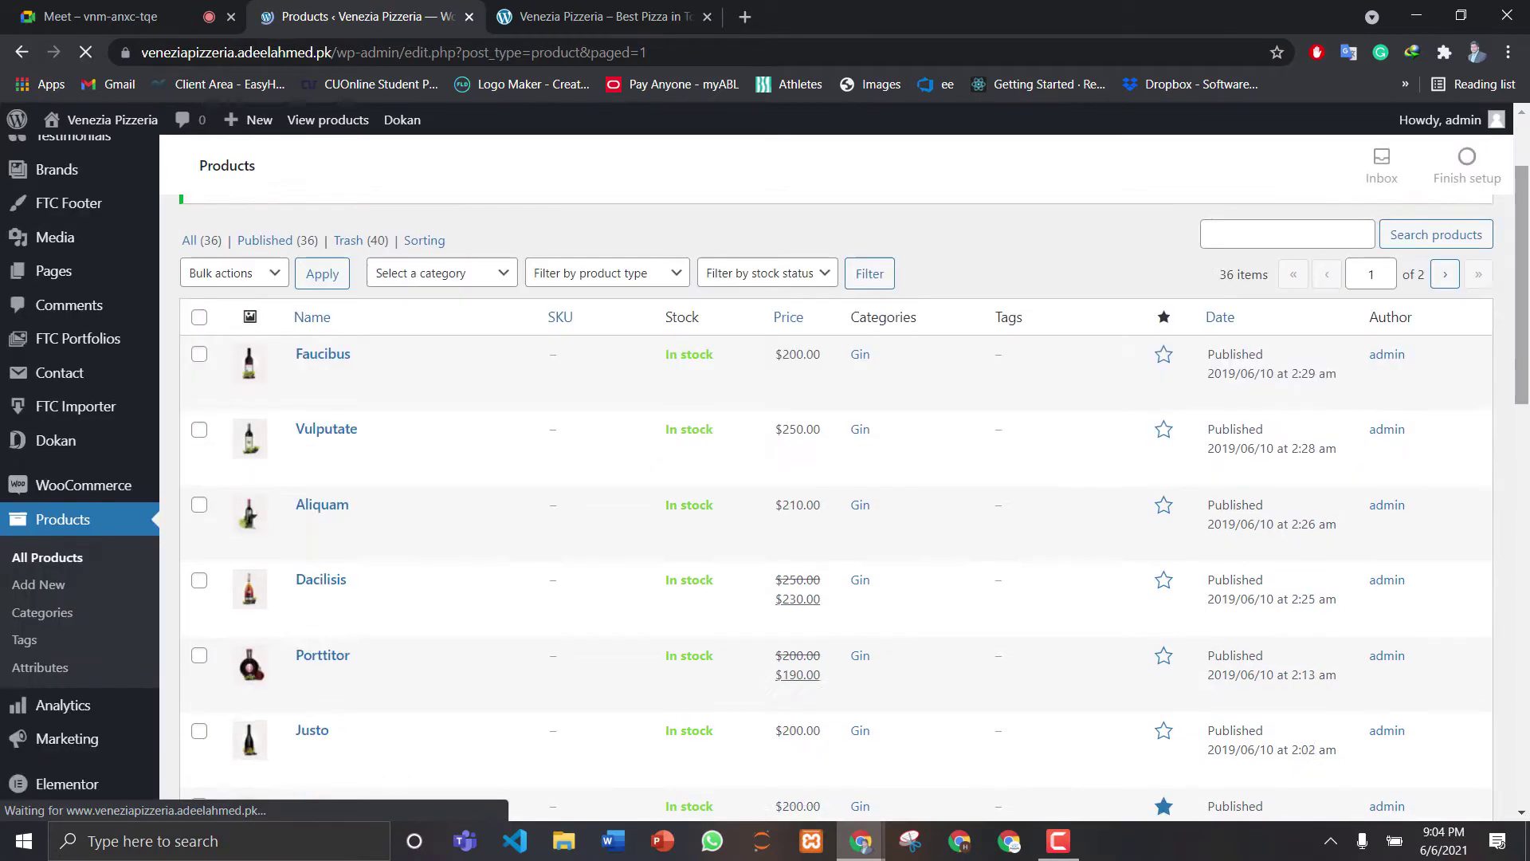
{"action": "scroll", "coordinate": [1524, 329], "scroll_direction": "down", "scroll_amount": 7}
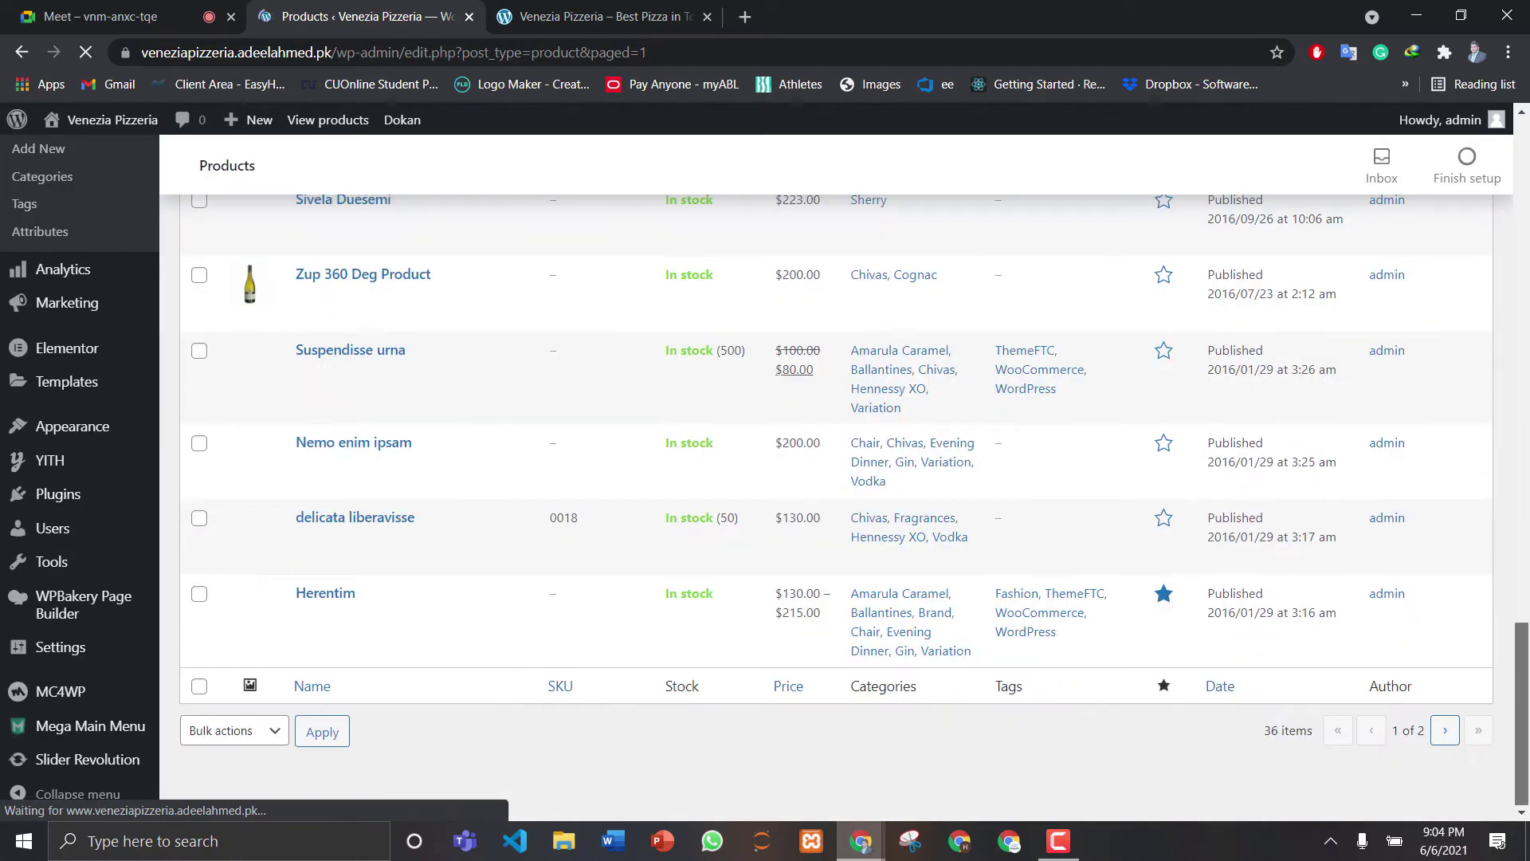
{"action": "scroll", "coordinate": [1524, 329], "scroll_direction": "up", "scroll_amount": 20}
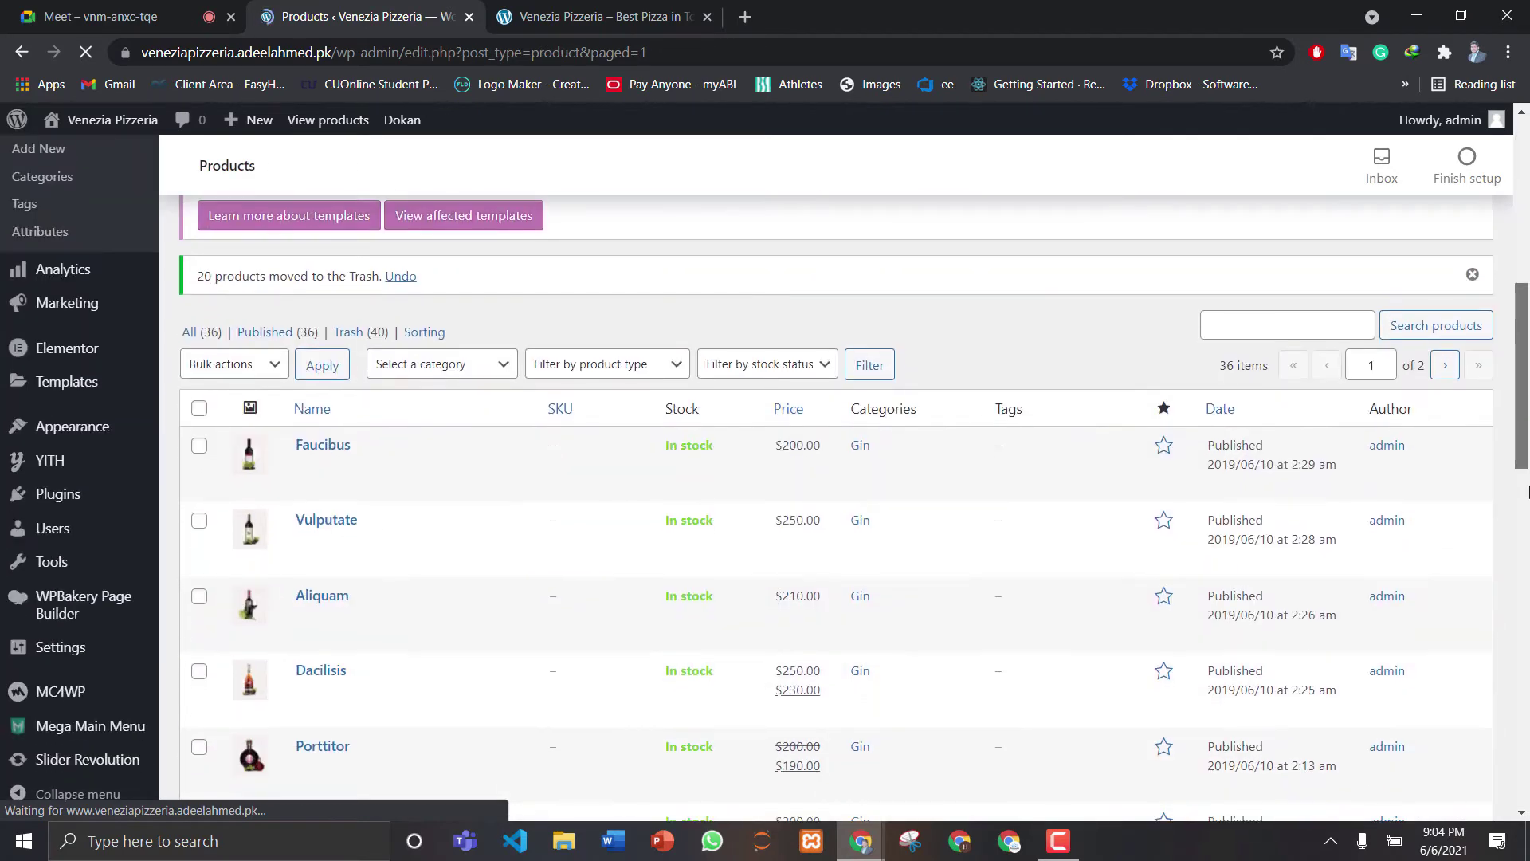
{"action": "left_click", "coordinate": [199, 405]}
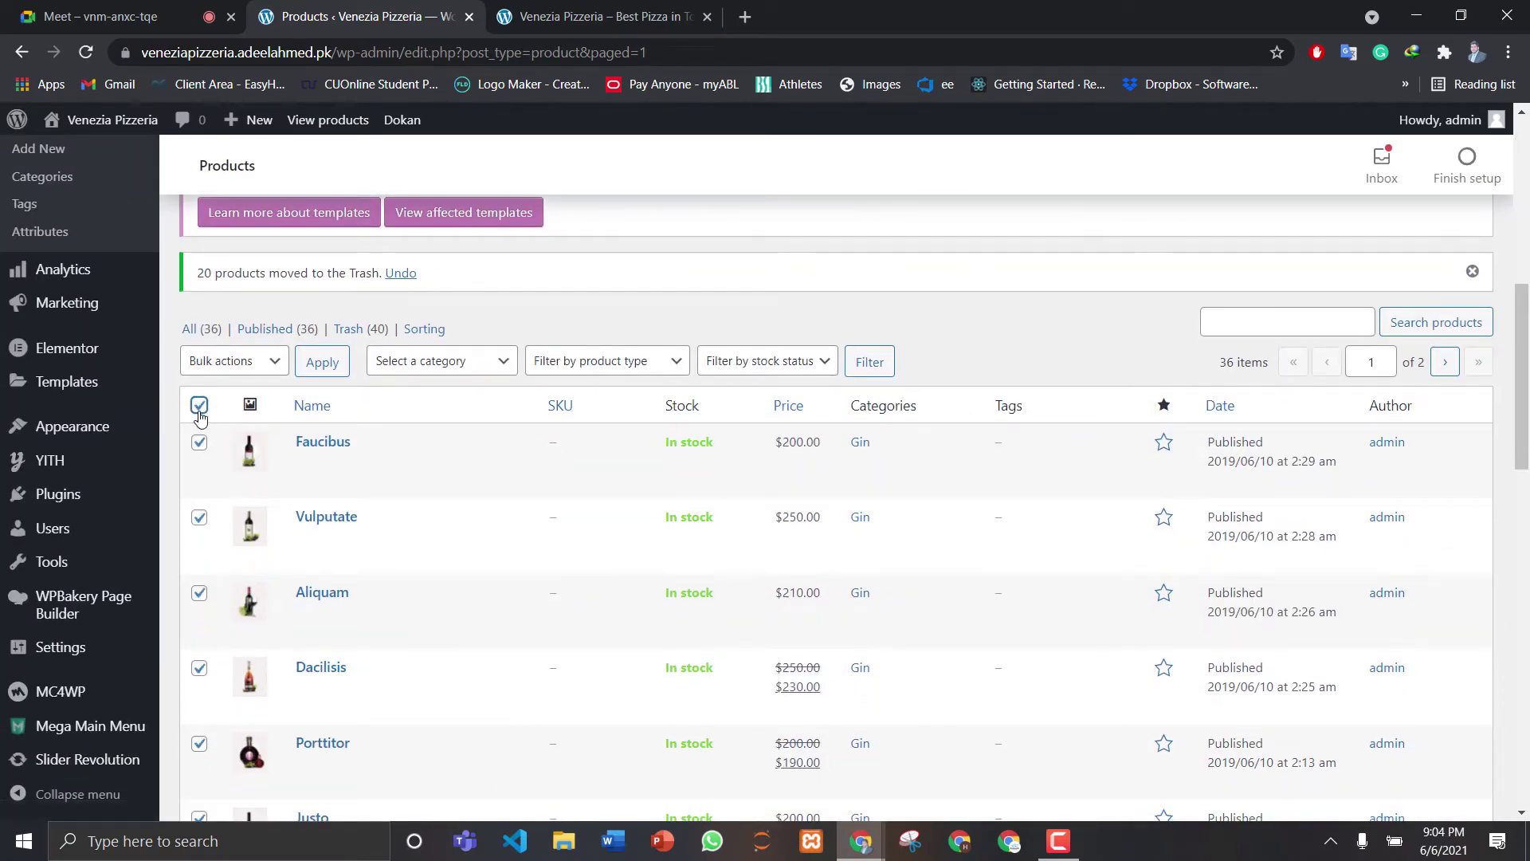
{"action": "left_click", "coordinate": [269, 370]}
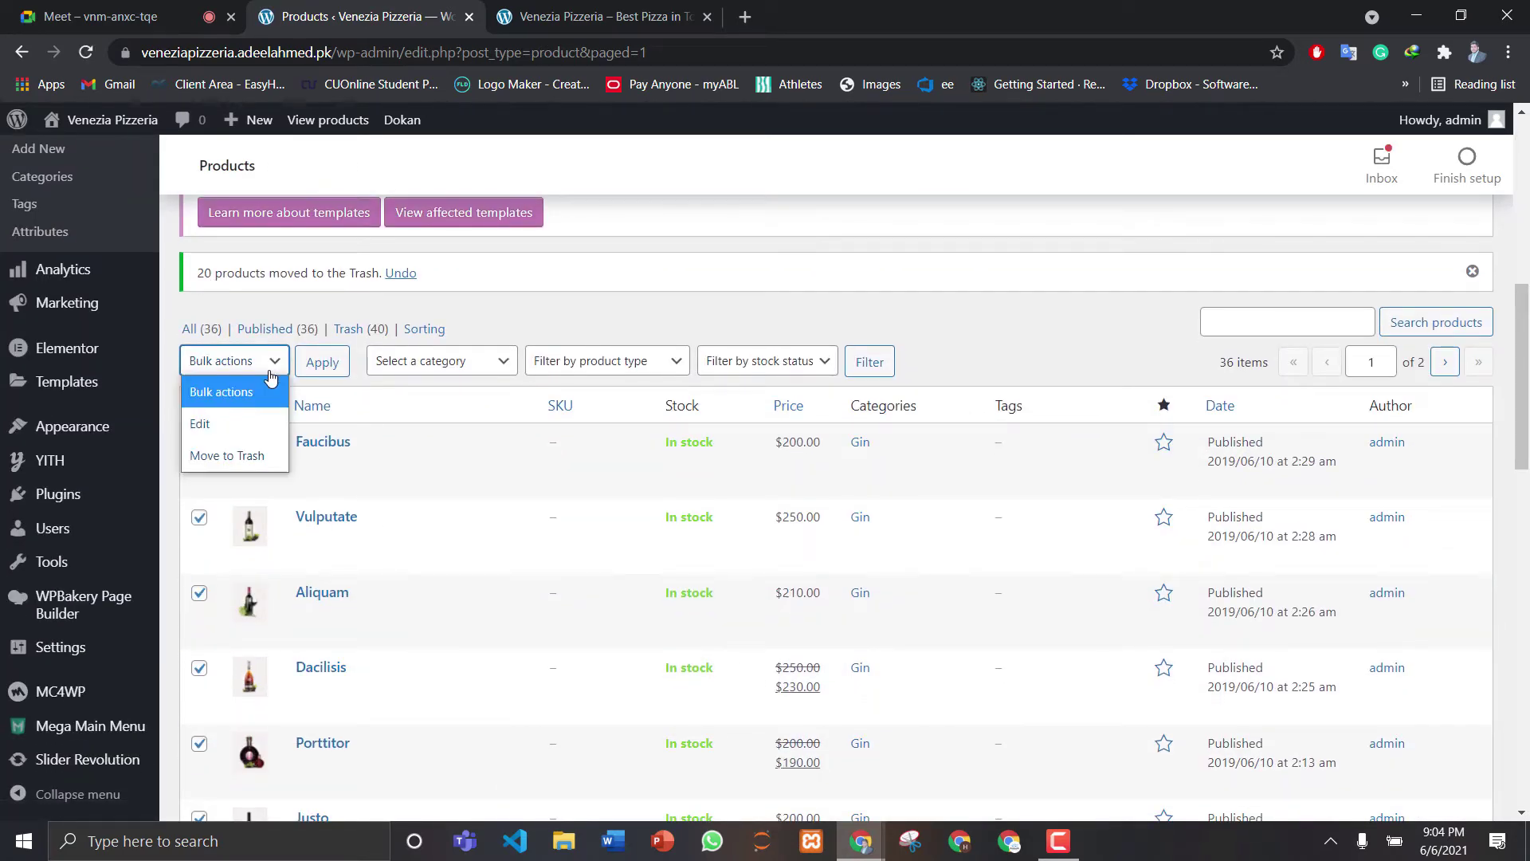
{"action": "left_click", "coordinate": [243, 456]}
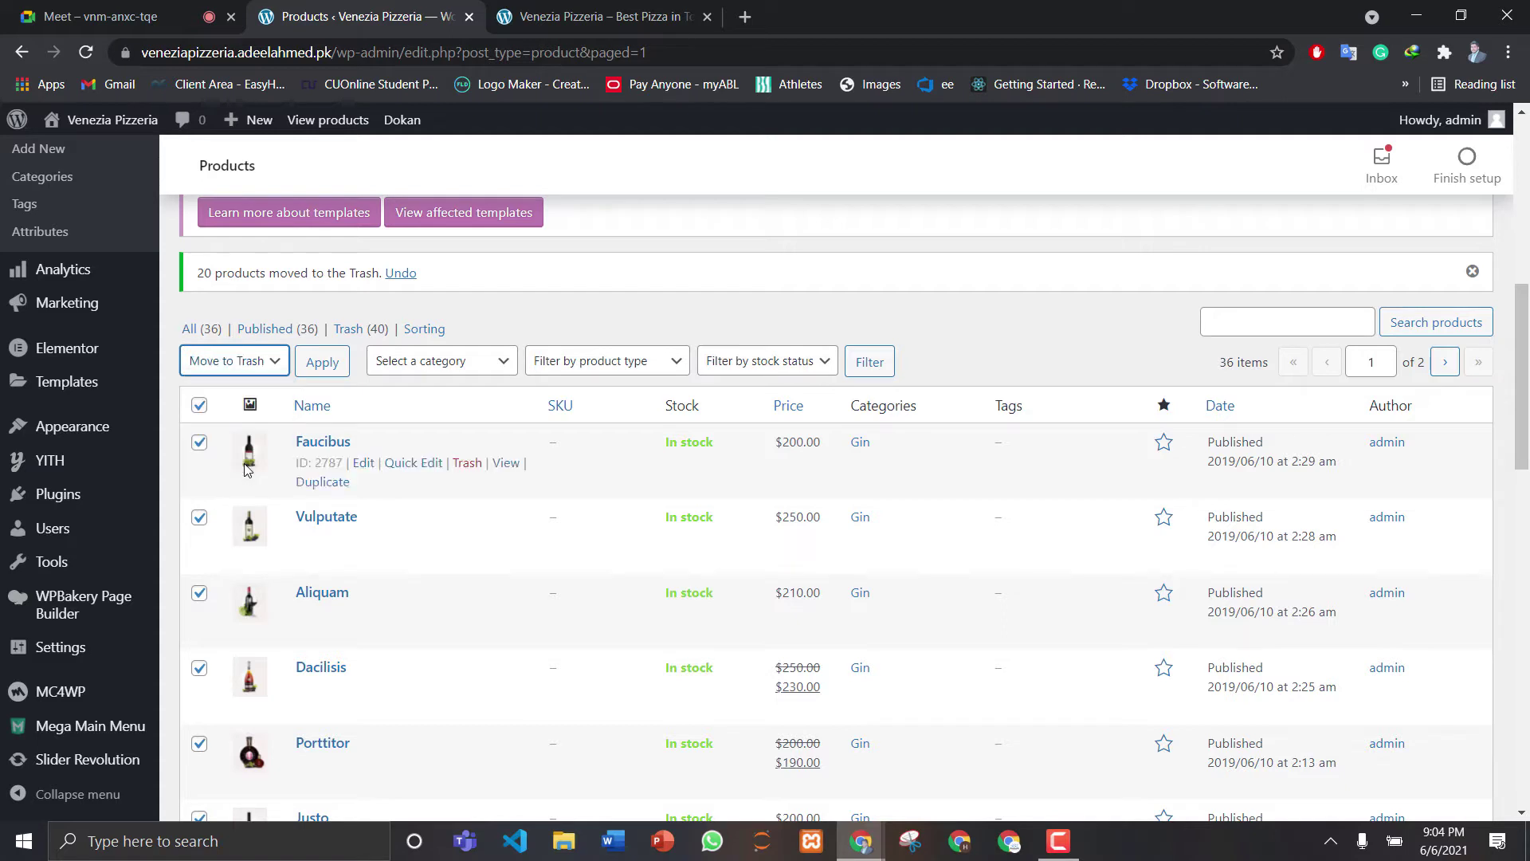
{"action": "left_click", "coordinate": [324, 365]}
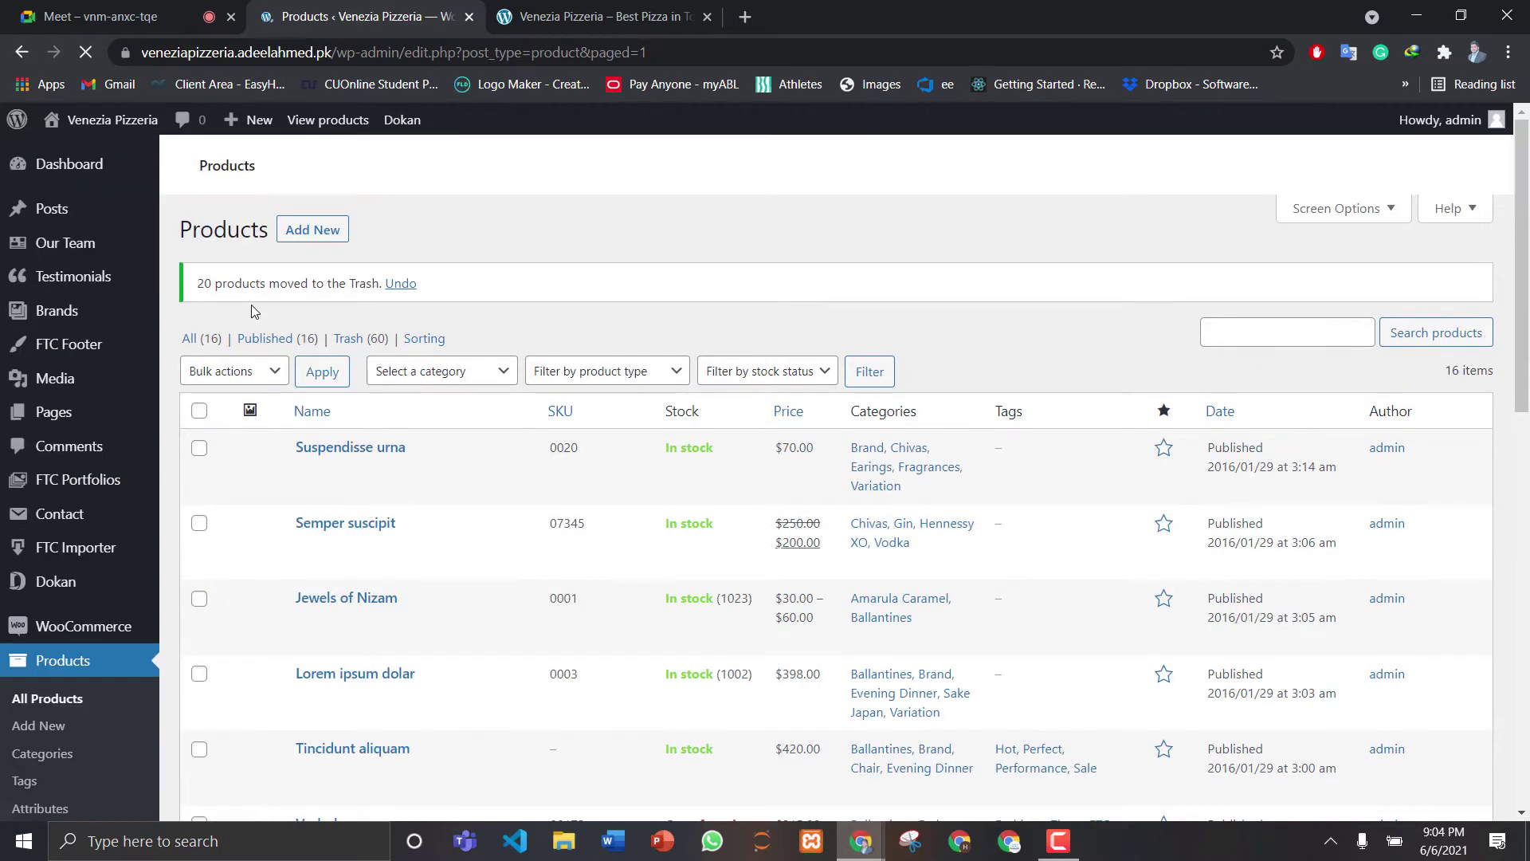
{"action": "left_click", "coordinate": [242, 372]}
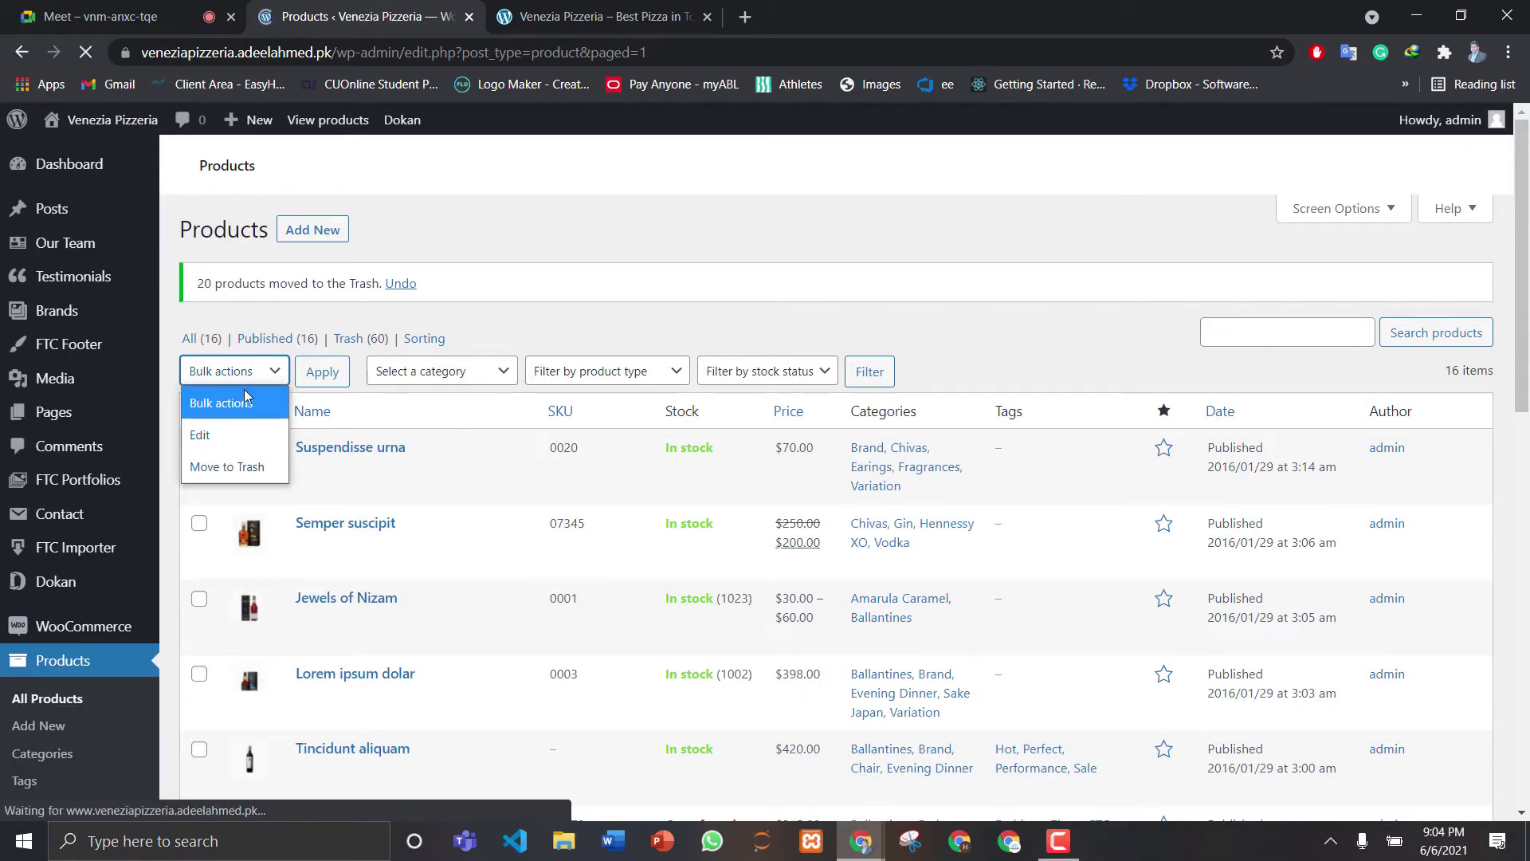
{"action": "left_click", "coordinate": [307, 356]}
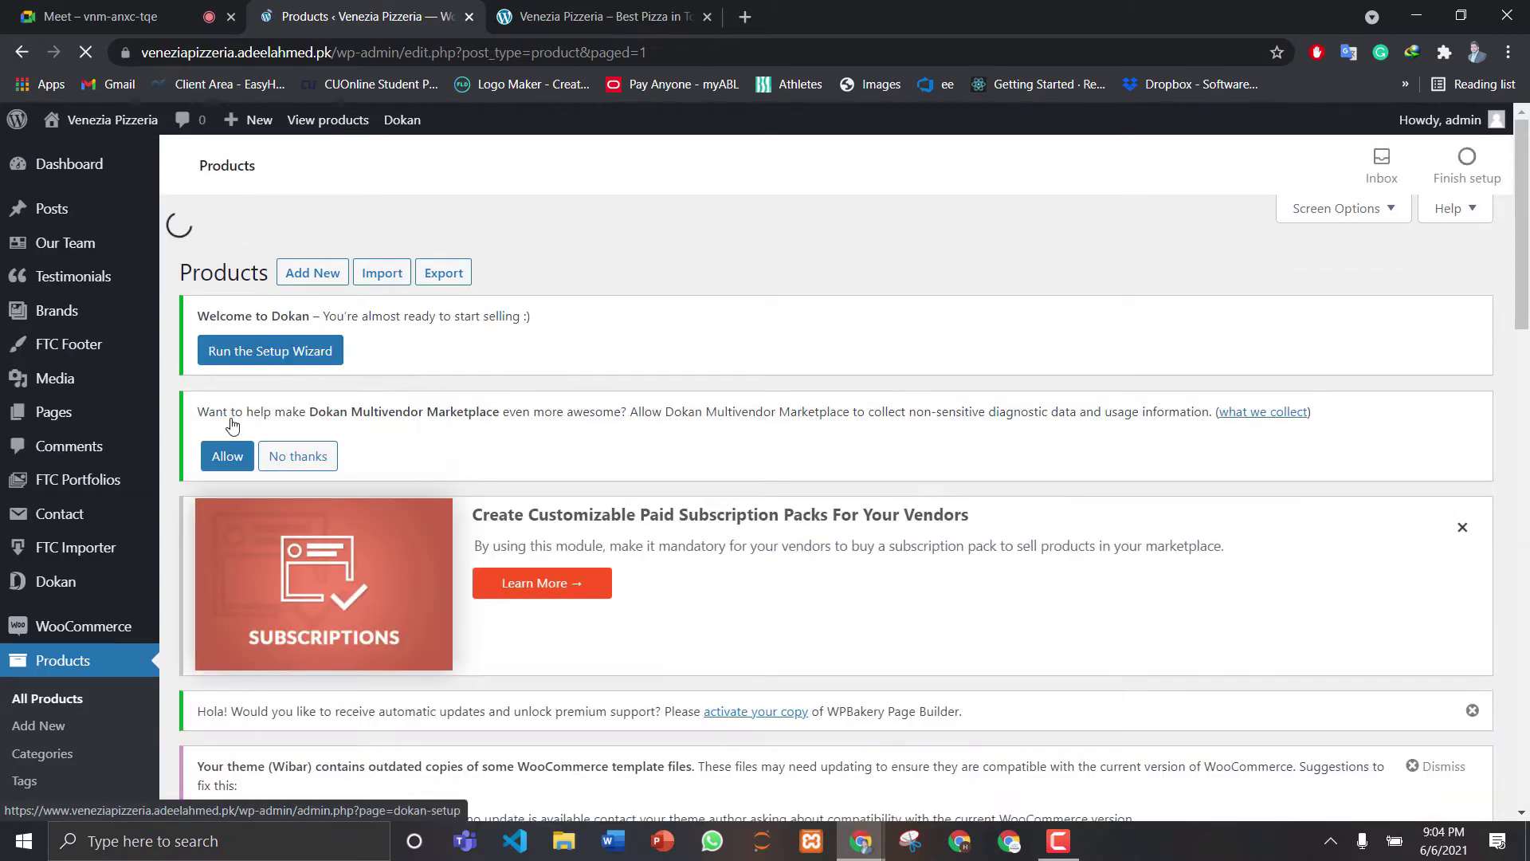
{"action": "scroll", "coordinate": [232, 426], "scroll_direction": "down", "scroll_amount": 10}
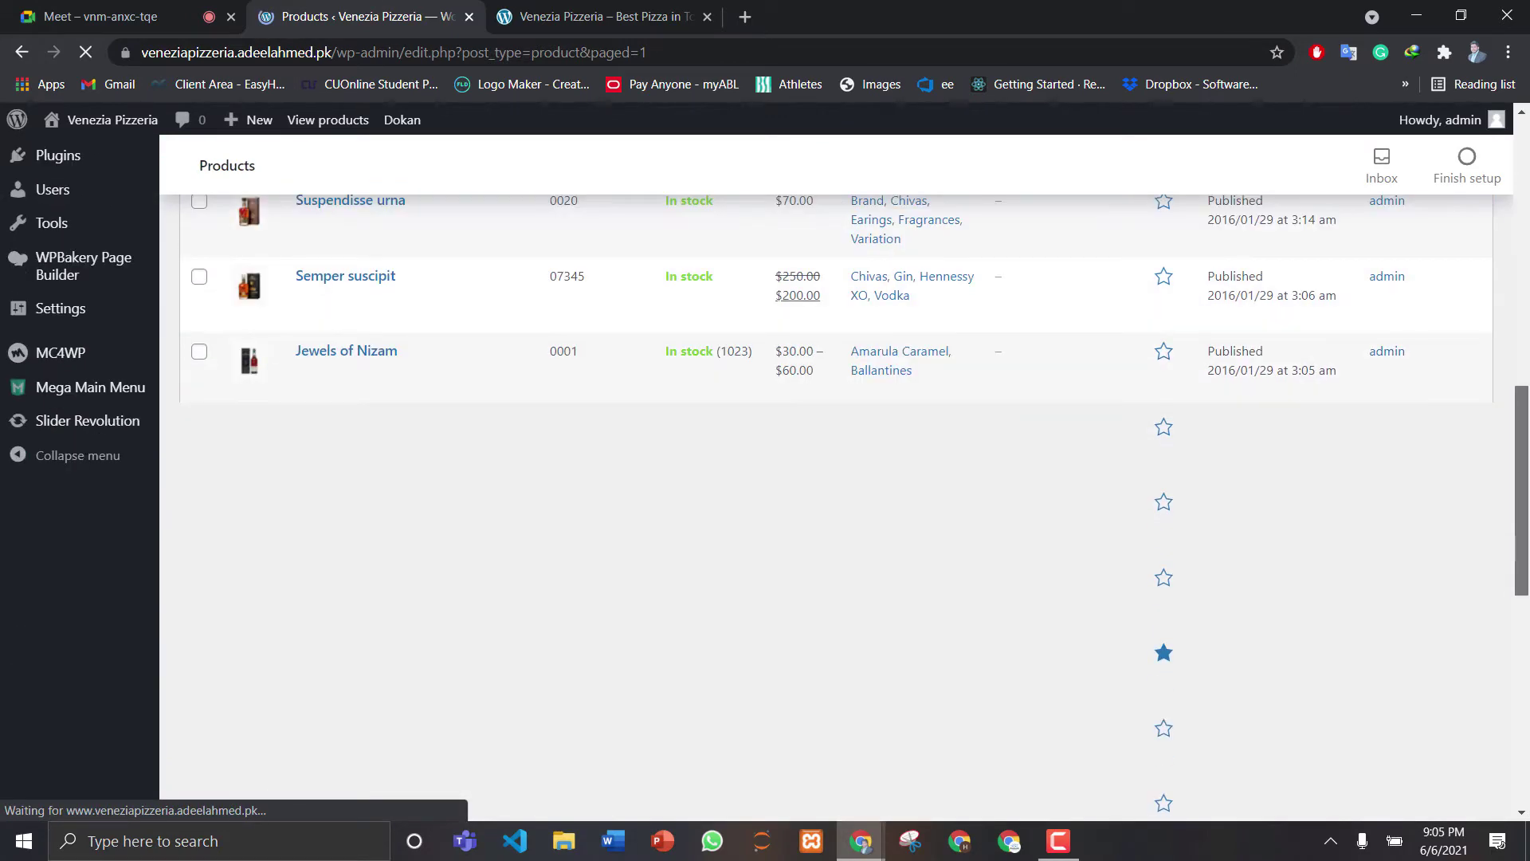
{"action": "scroll", "coordinate": [447, 463], "scroll_direction": "down", "scroll_amount": 2}
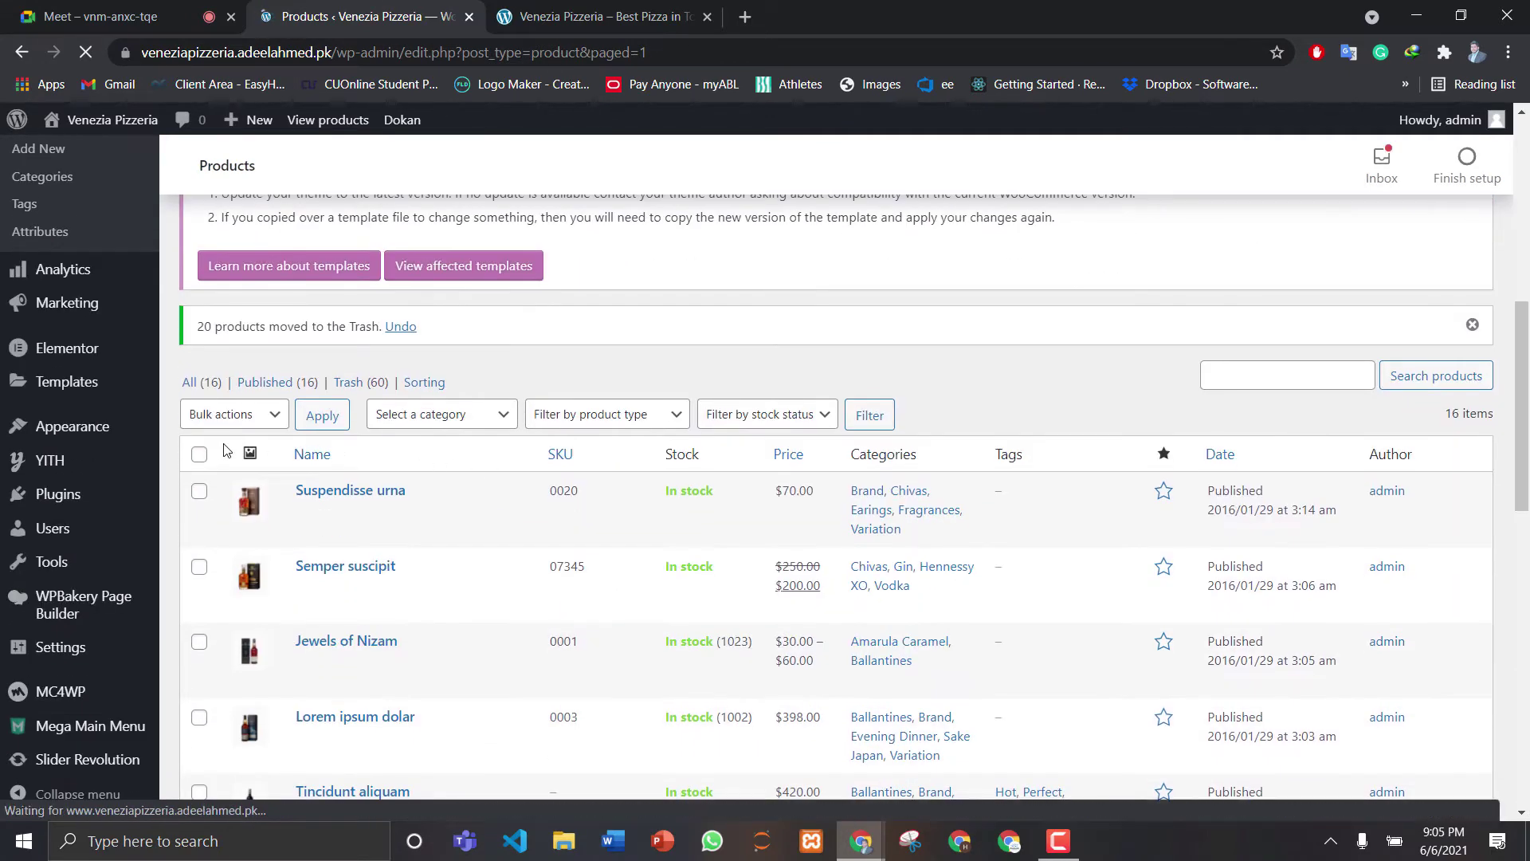
{"action": "left_click", "coordinate": [199, 455]}
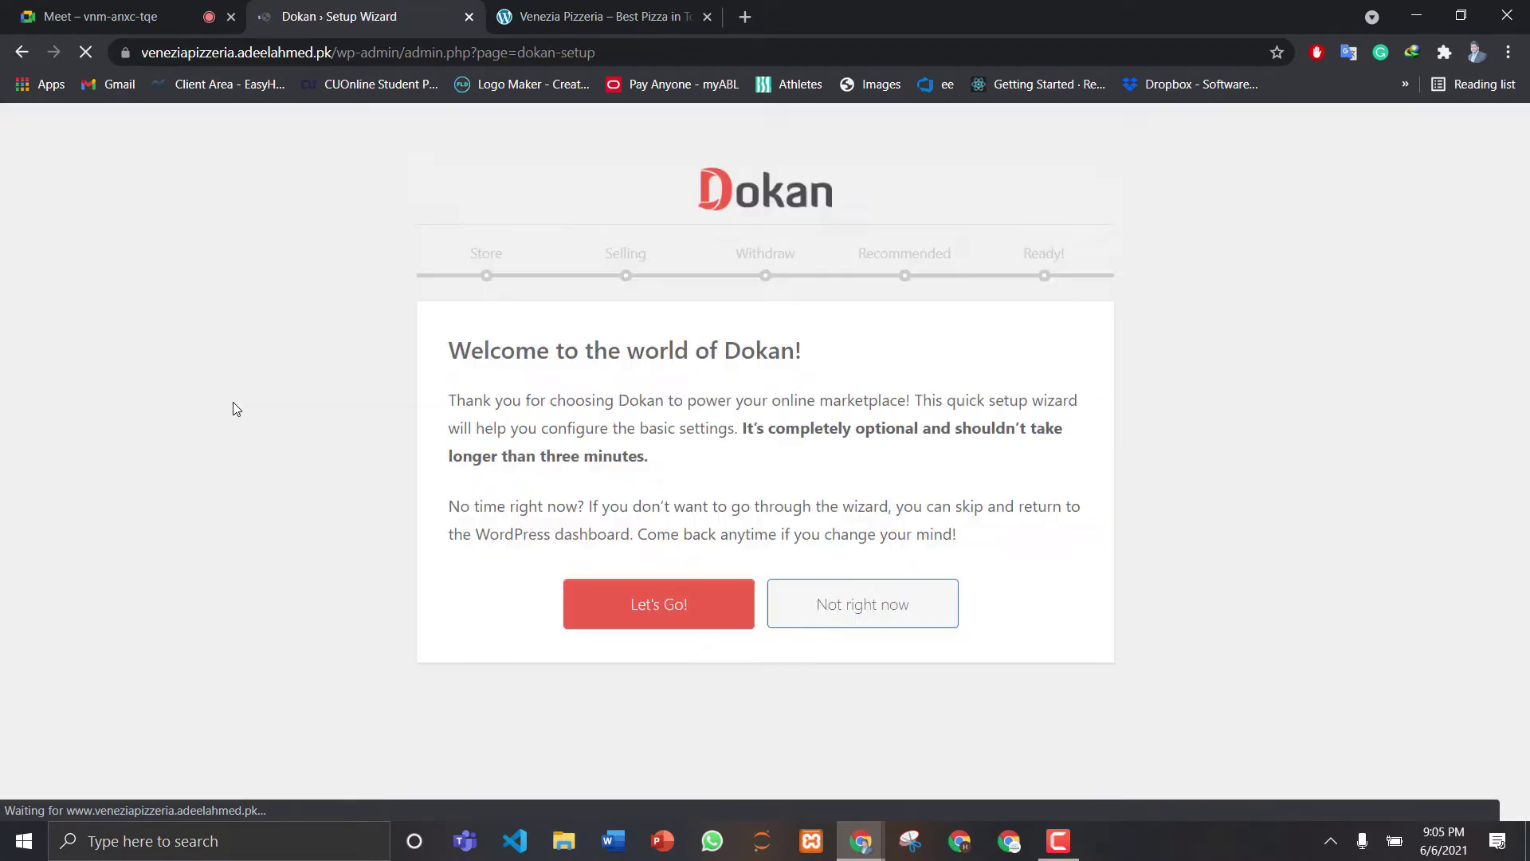
{"action": "left_click", "coordinate": [16, 57]}
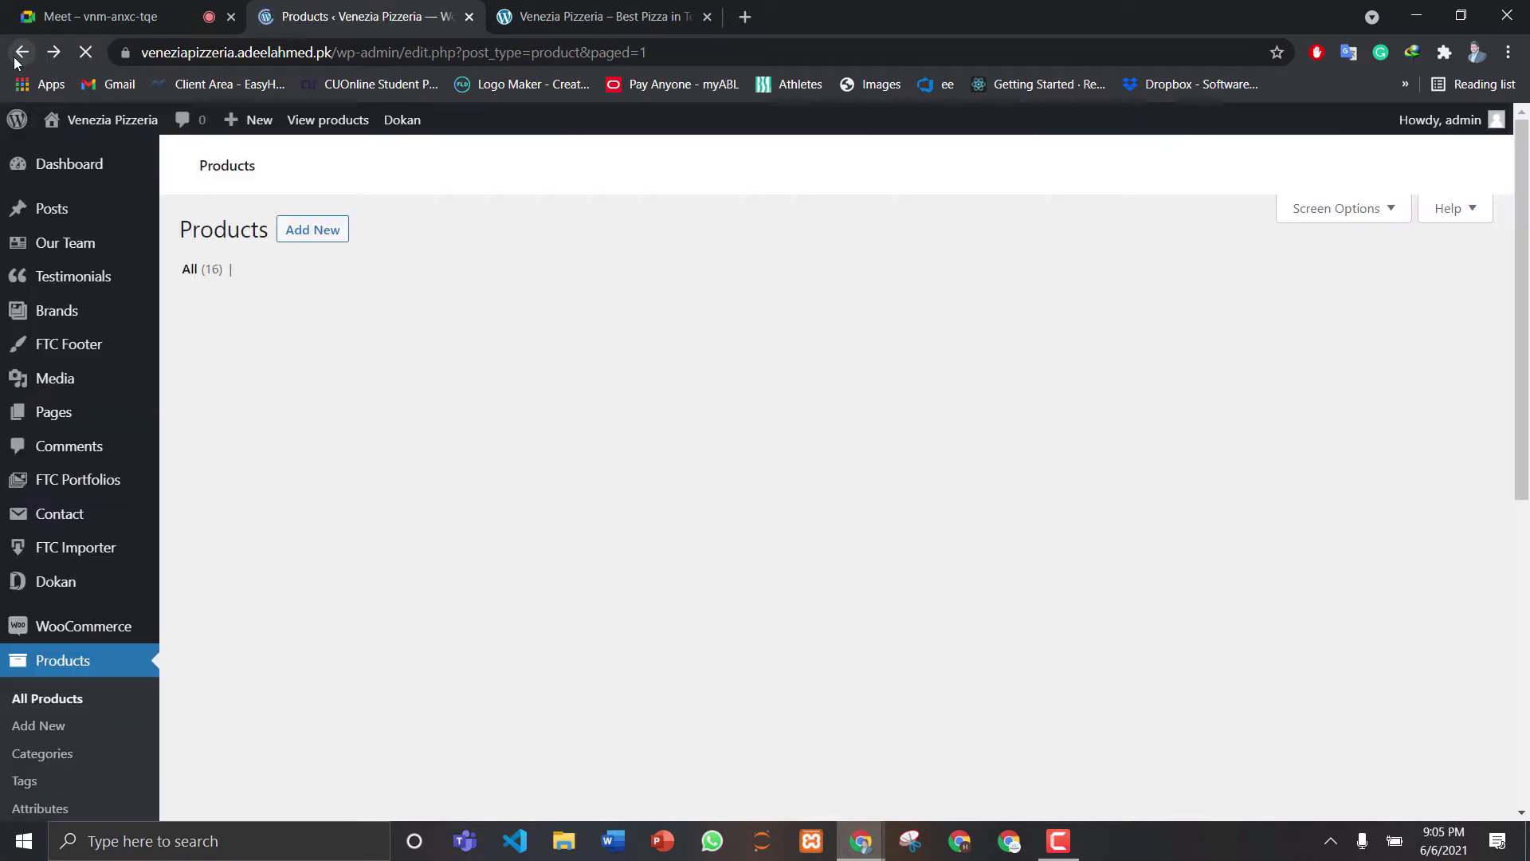
Select all remaining demo products, starting with Suspendisse urna, and move them to the trash in bulk
{"action": "scroll", "coordinate": [239, 334], "scroll_direction": "down", "scroll_amount": 7}
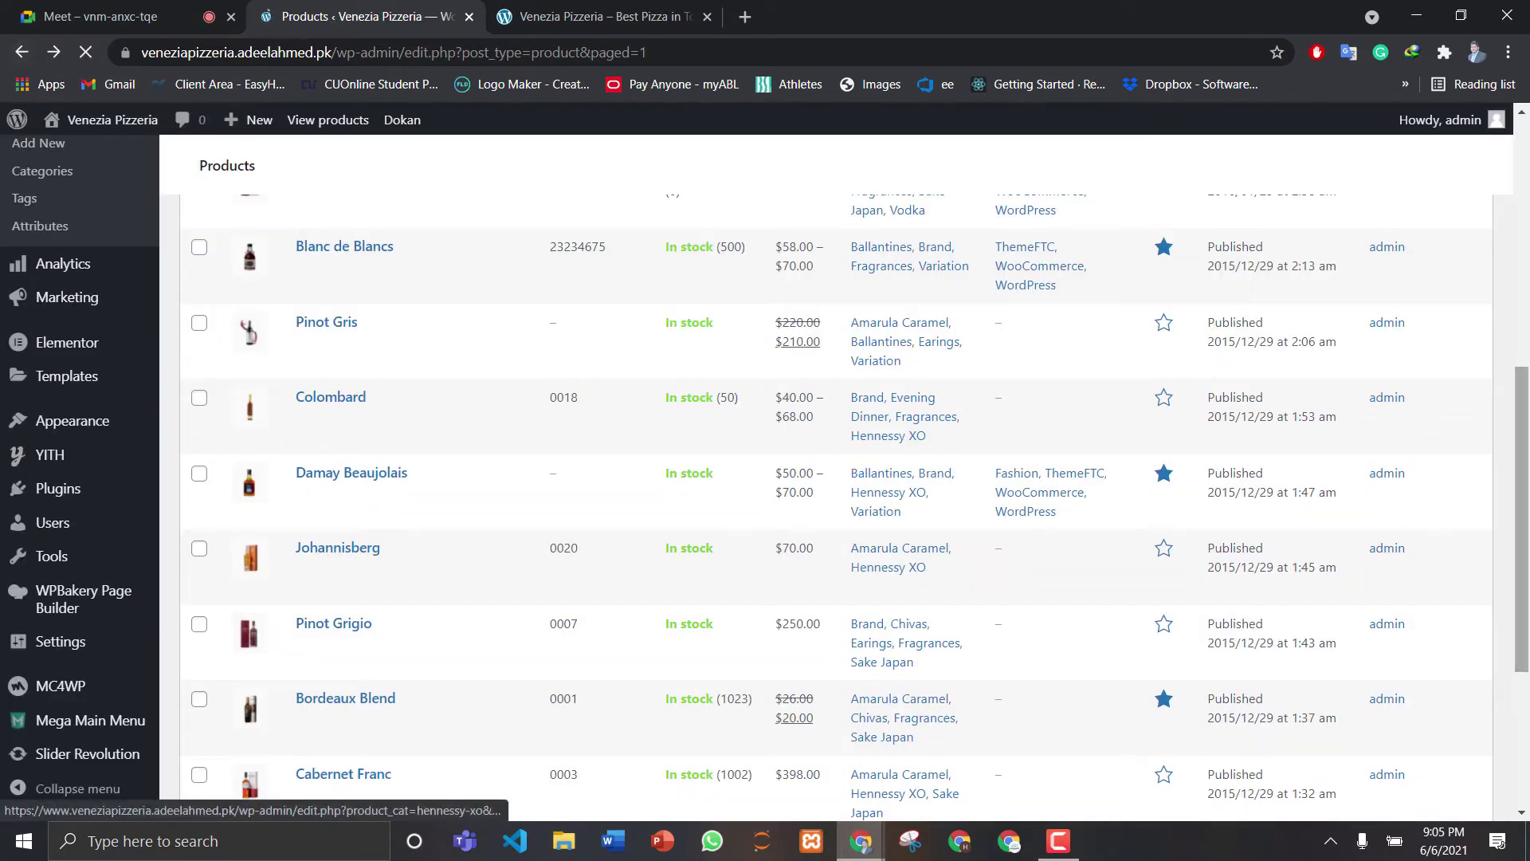
{"action": "left_click_drag", "start_coordinate": [1524, 473], "coordinate": [1527, 227]}
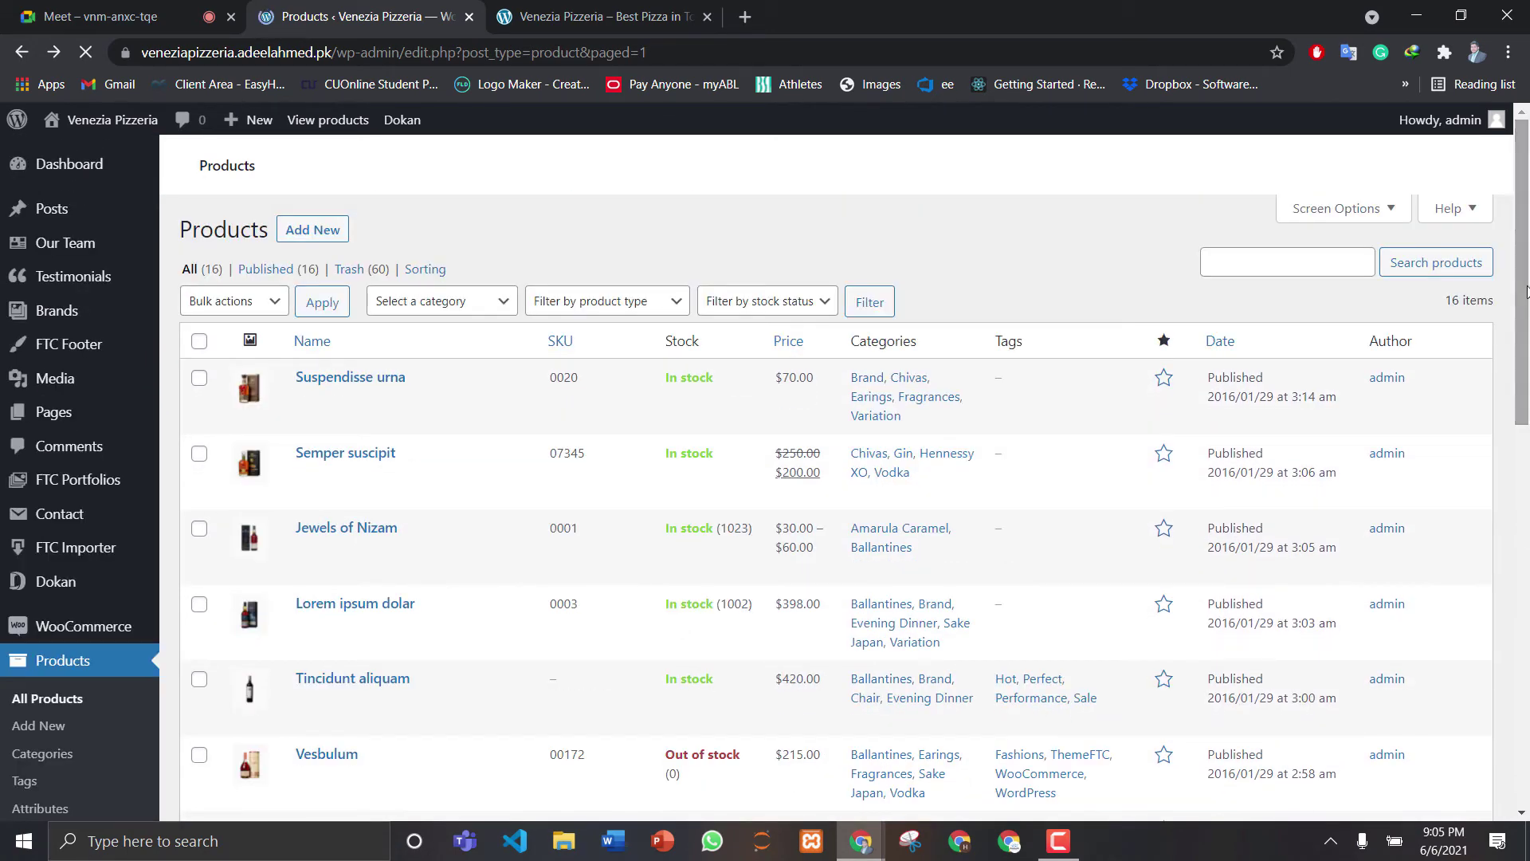
{"action": "left_click", "coordinate": [200, 342]}
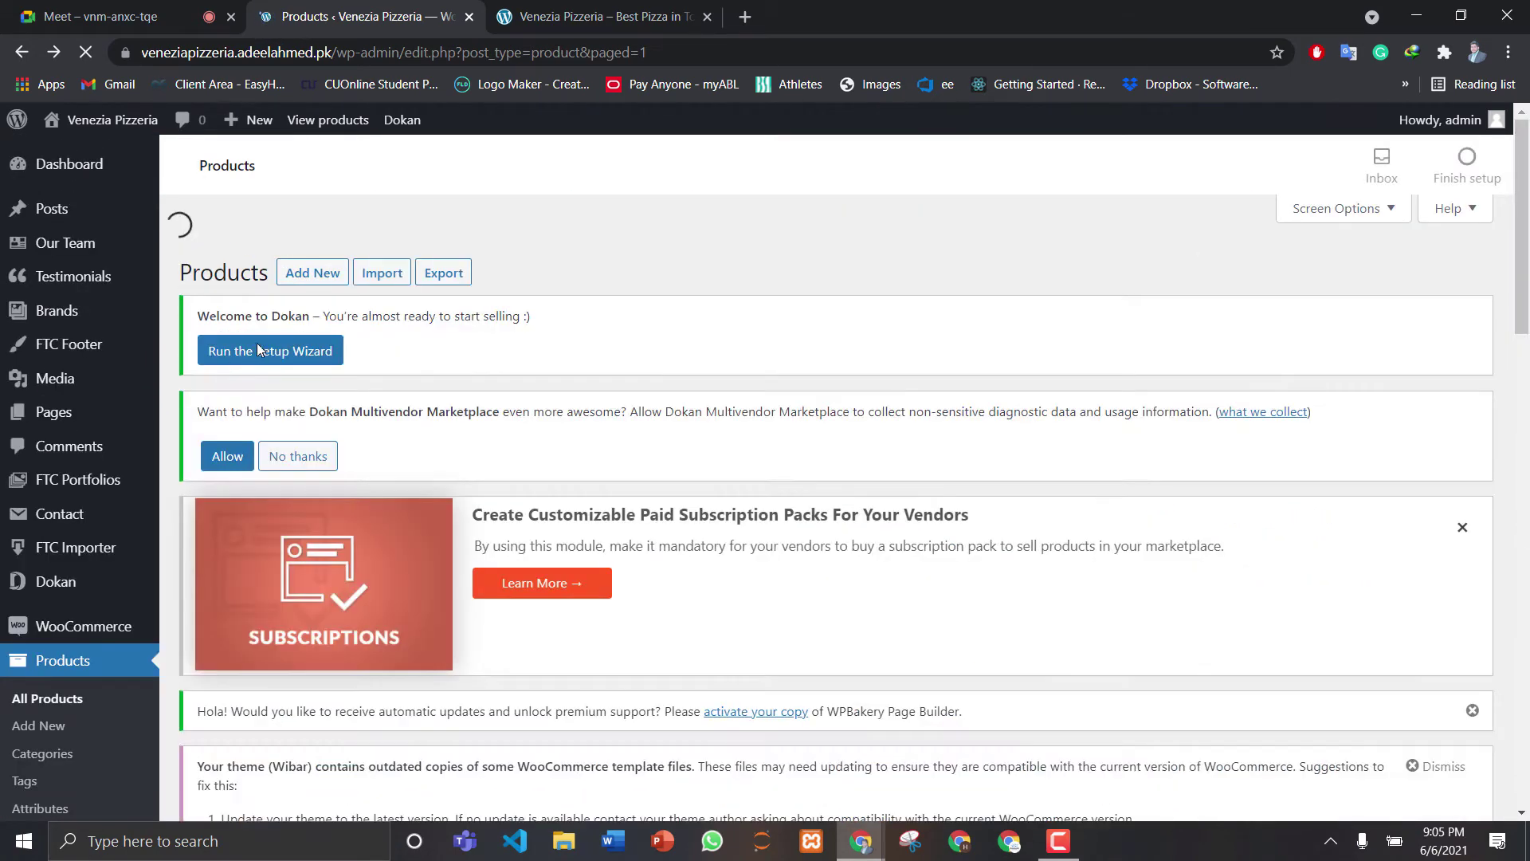
{"action": "left_click_drag", "start_coordinate": [1528, 215], "coordinate": [1528, 356]}
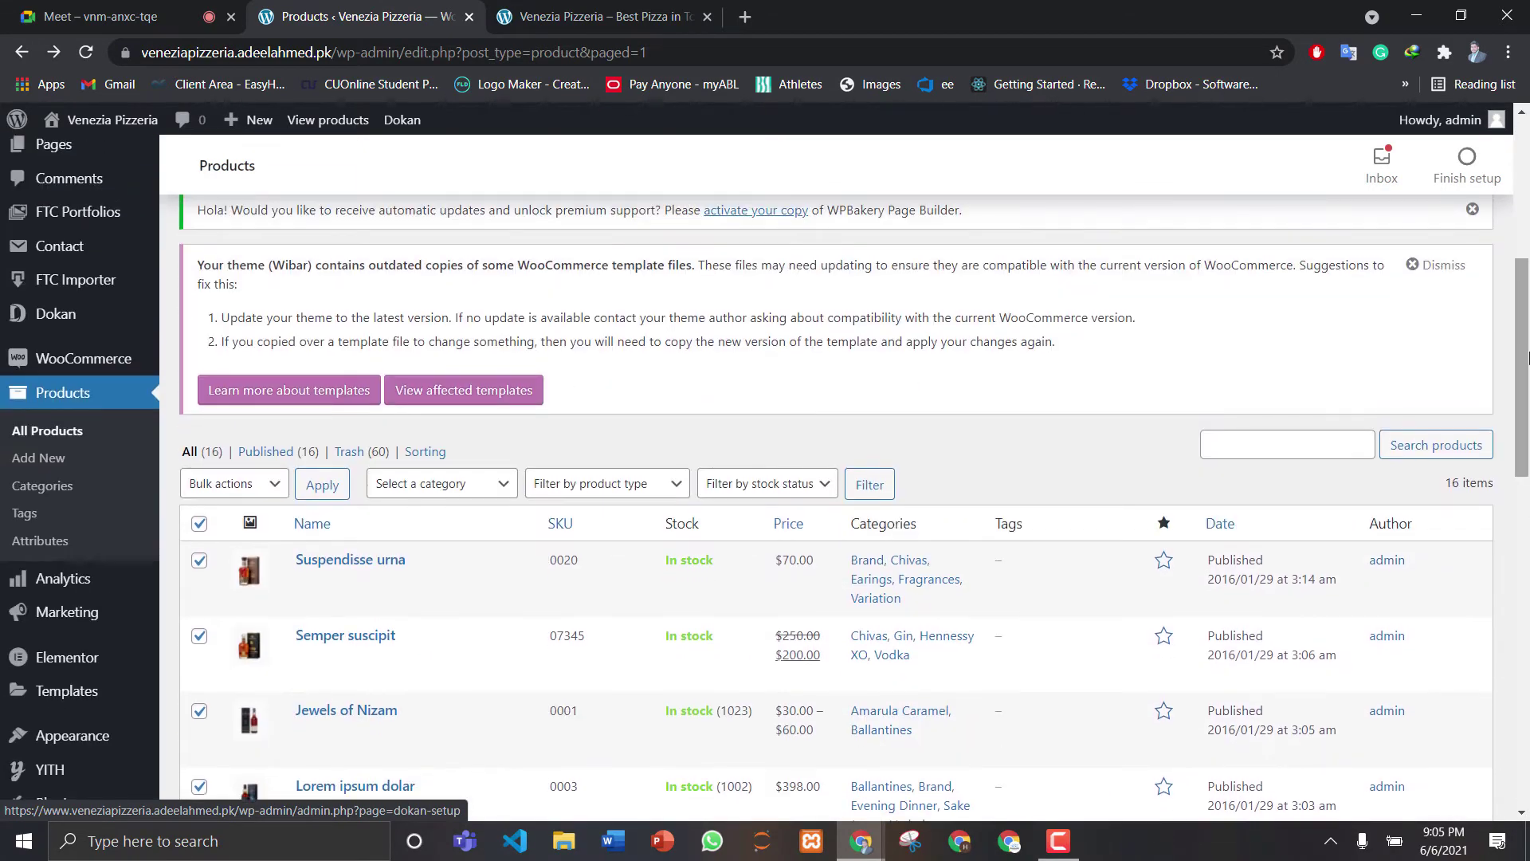
{"action": "left_click", "coordinate": [265, 488]}
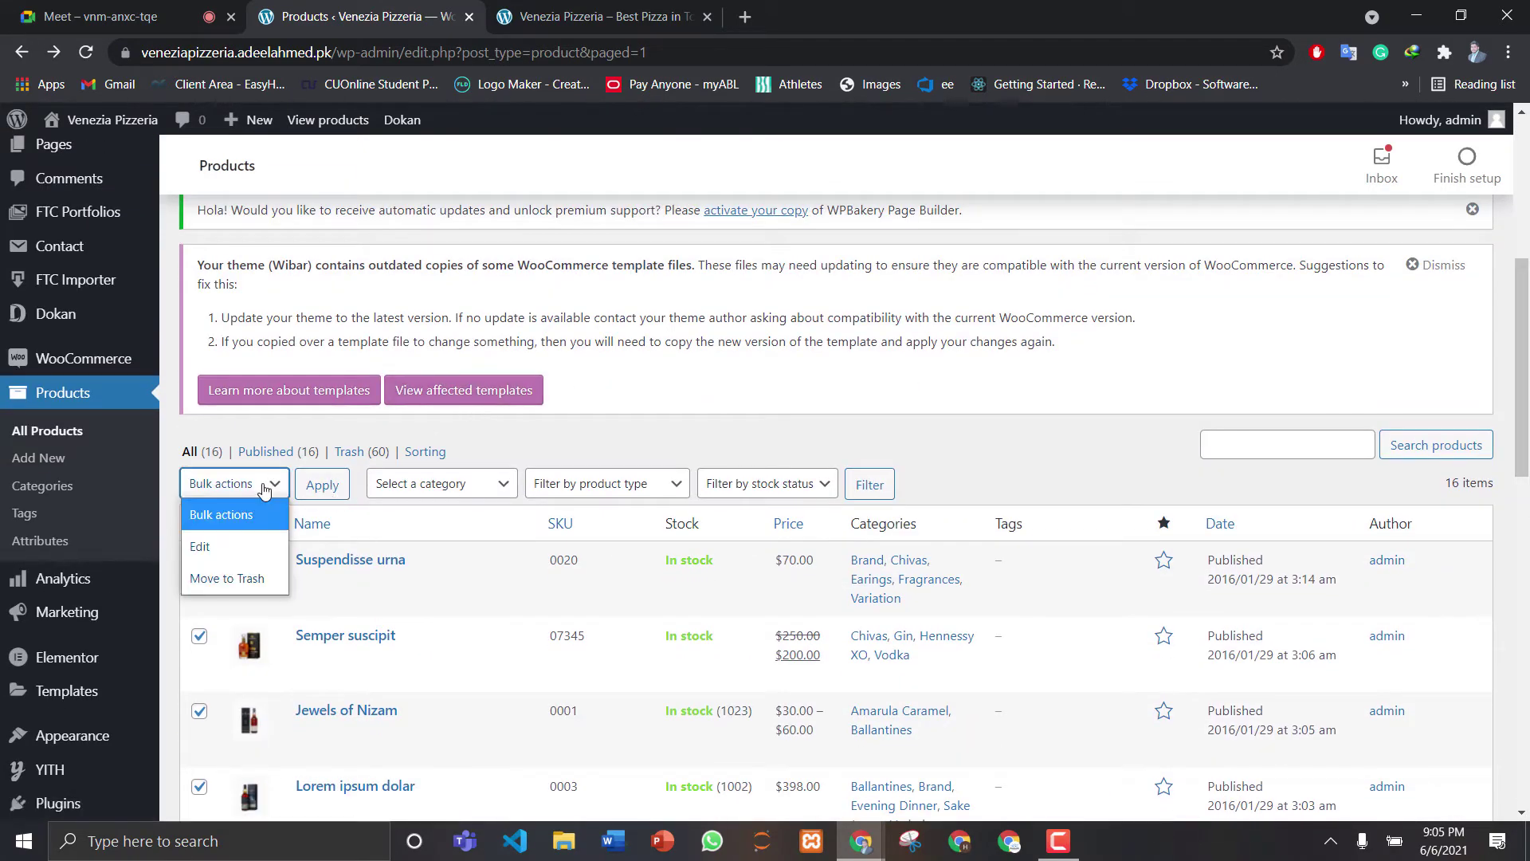
{"action": "left_click", "coordinate": [251, 581]}
{"action": "left_click", "coordinate": [325, 489]}
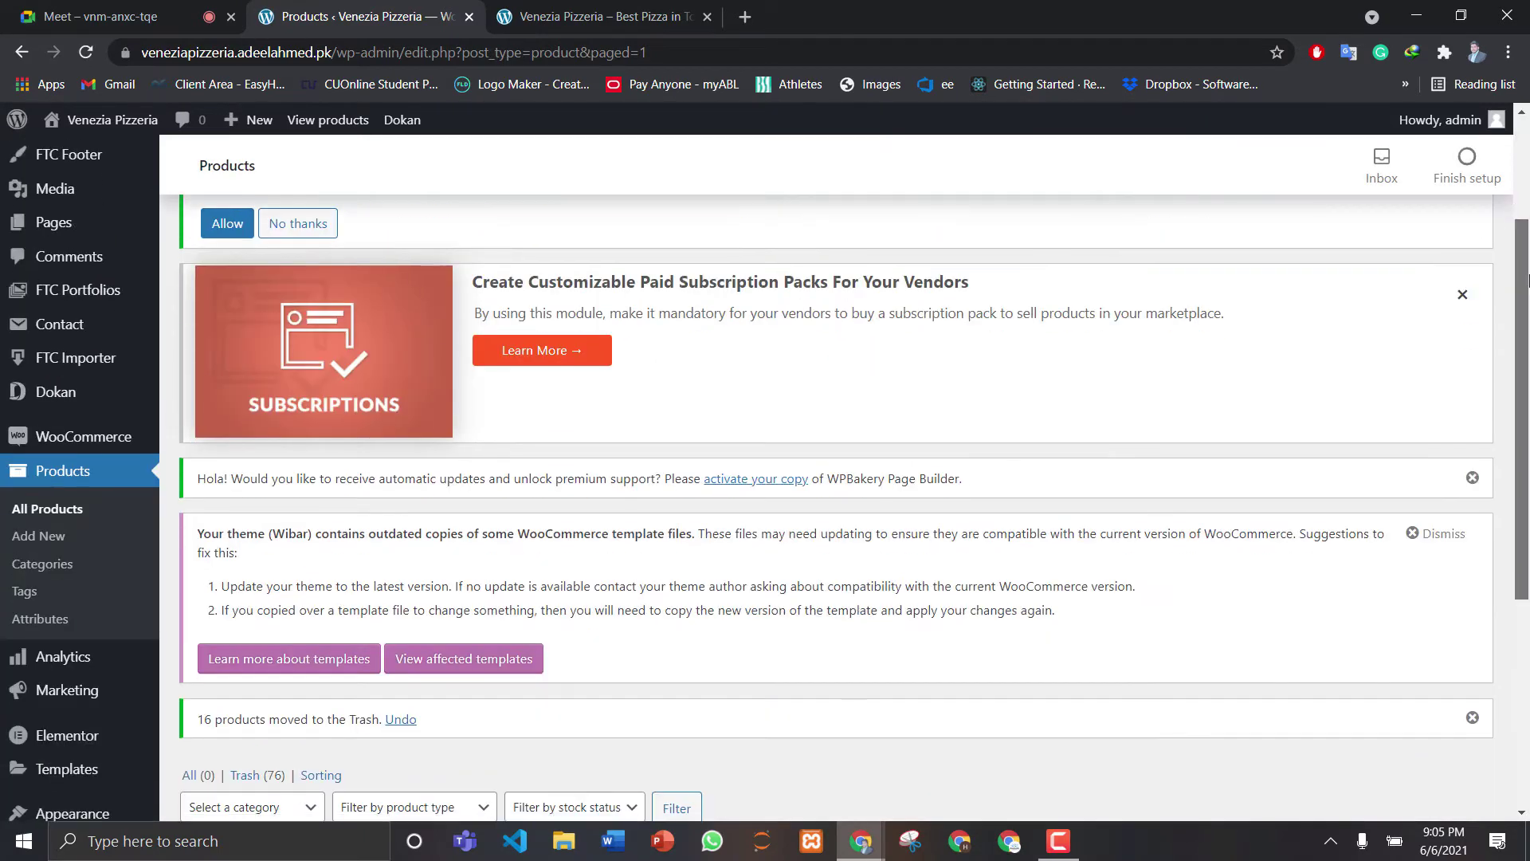
Open the product categories, select all deletable ones on the first page, starting with Amarula Caramel, and delete them in bulk
{"action": "scroll", "coordinate": [981, 568], "scroll_direction": "down", "scroll_amount": 5}
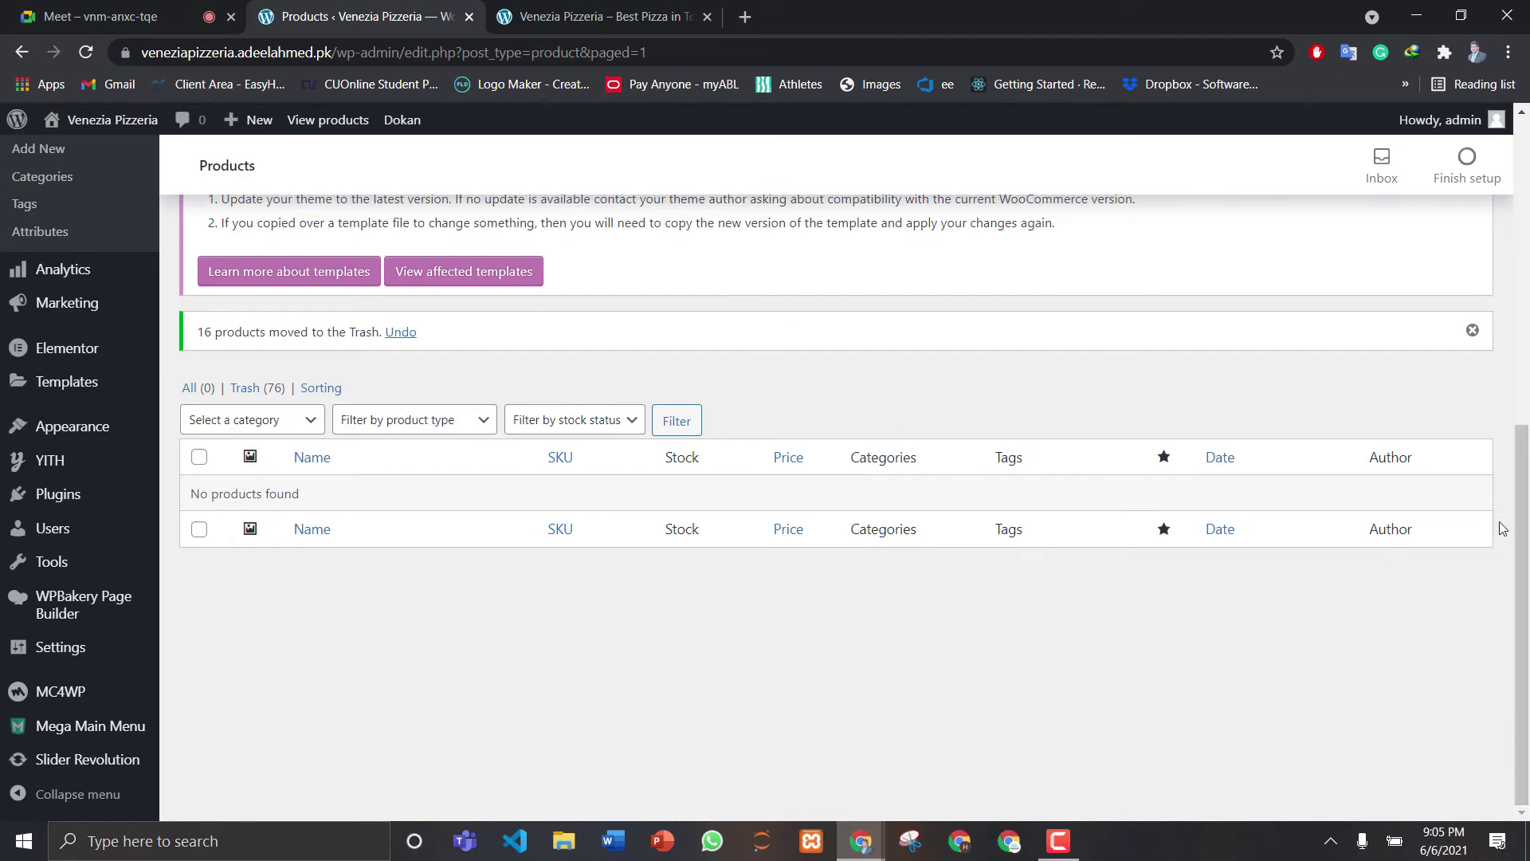
{"action": "scroll", "coordinate": [359, 429], "scroll_direction": "up", "scroll_amount": 3}
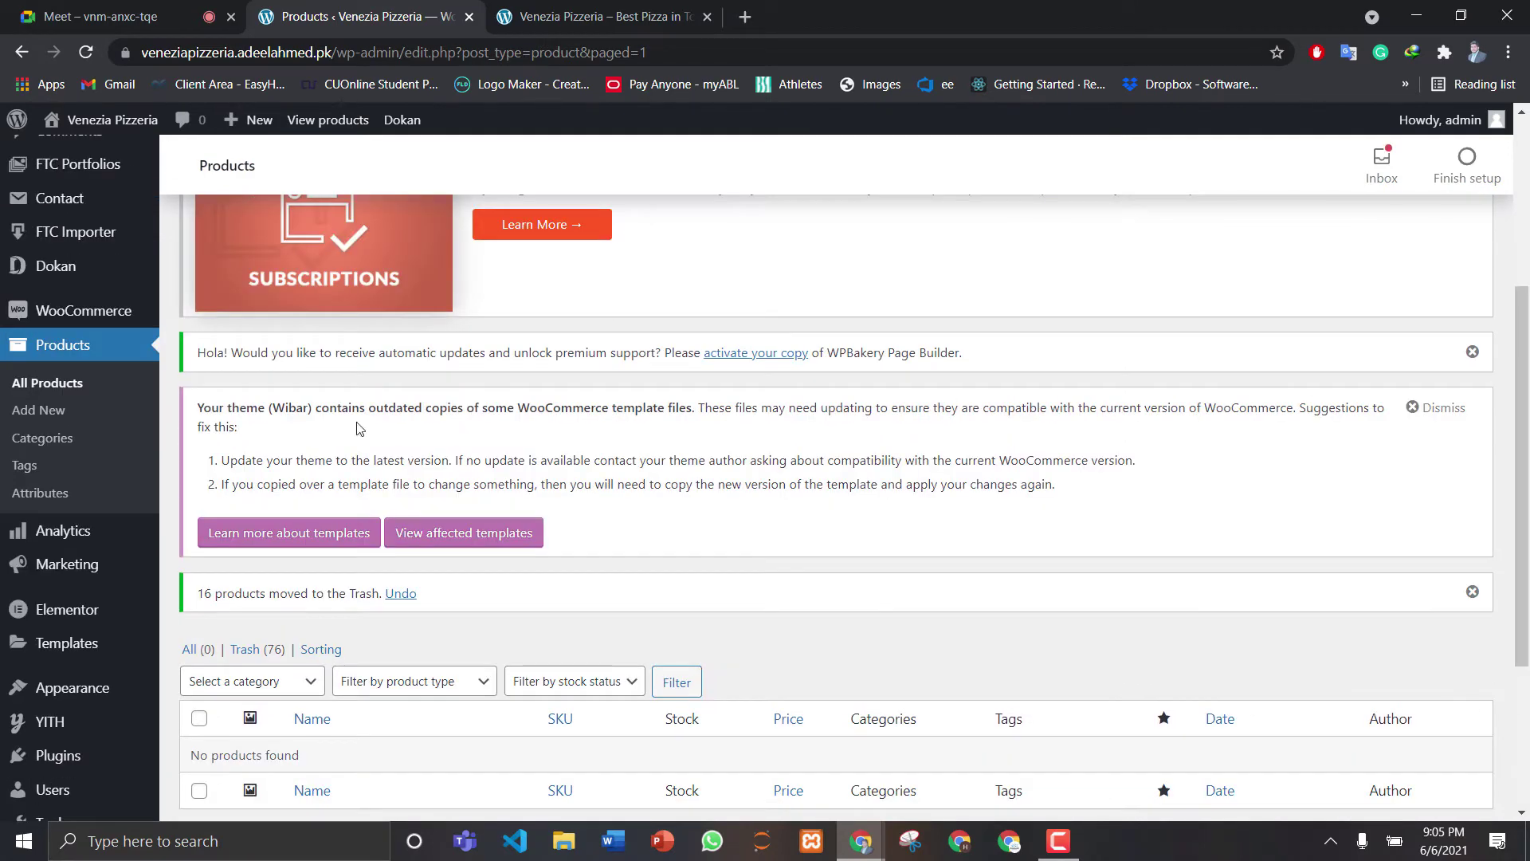
{"action": "left_click", "coordinate": [60, 444]}
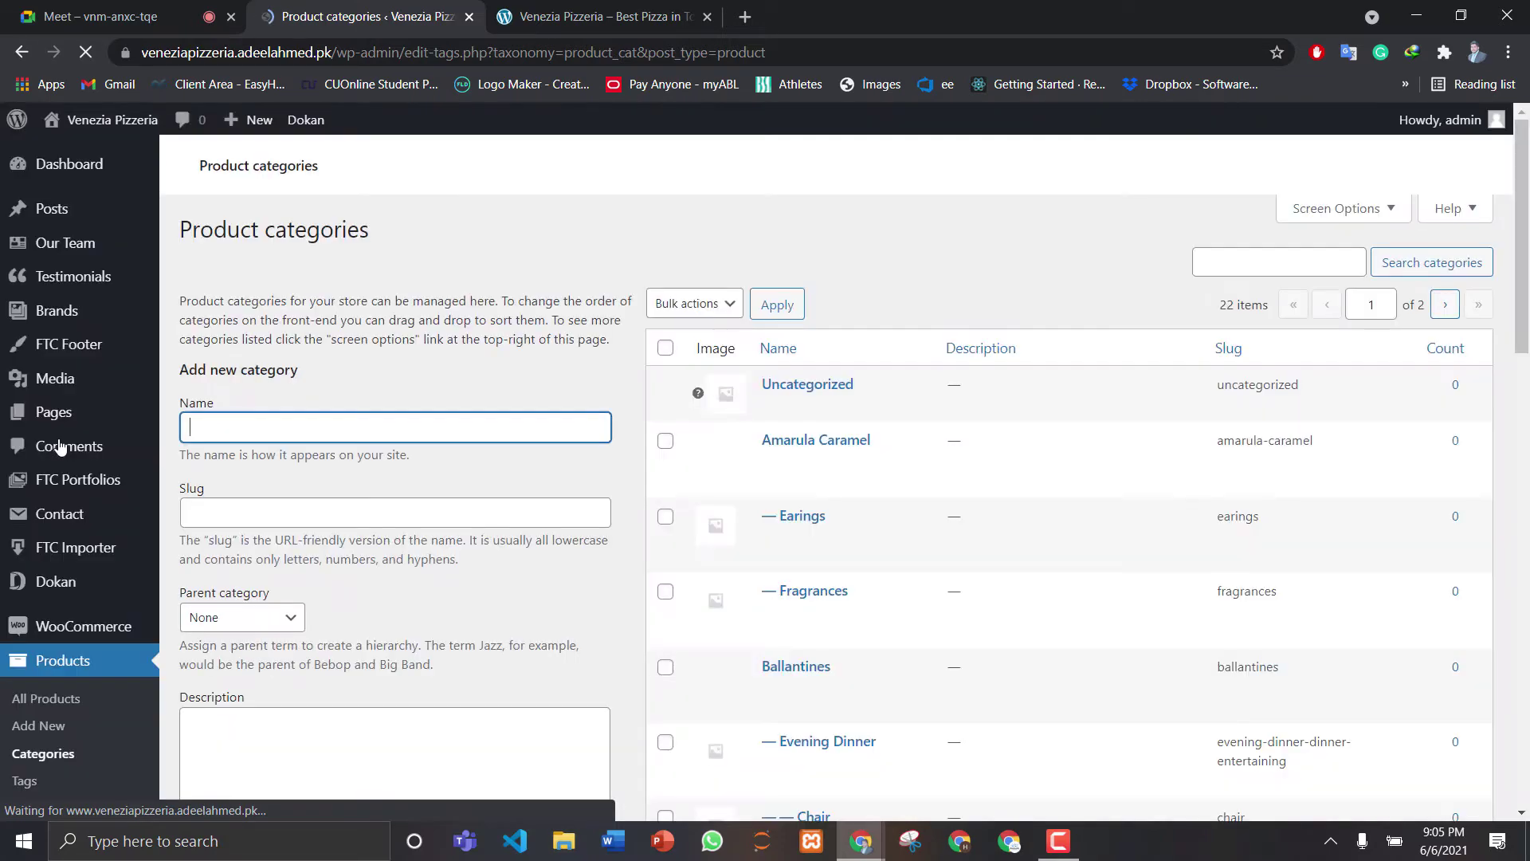
{"action": "left_click", "coordinate": [666, 350]}
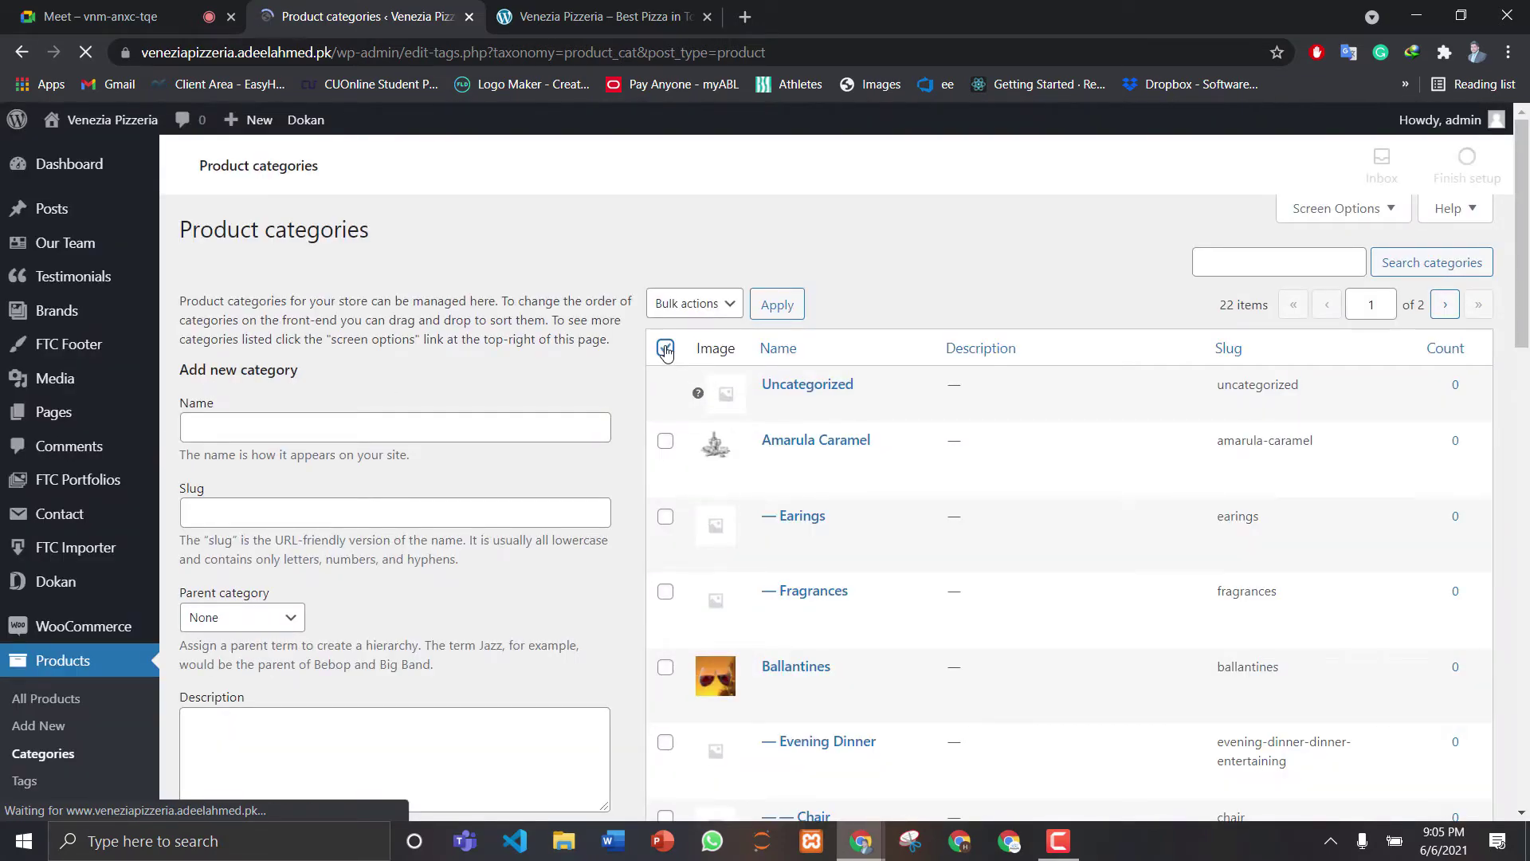
{"action": "left_click_drag", "start_coordinate": [1524, 275], "coordinate": [1527, 402]}
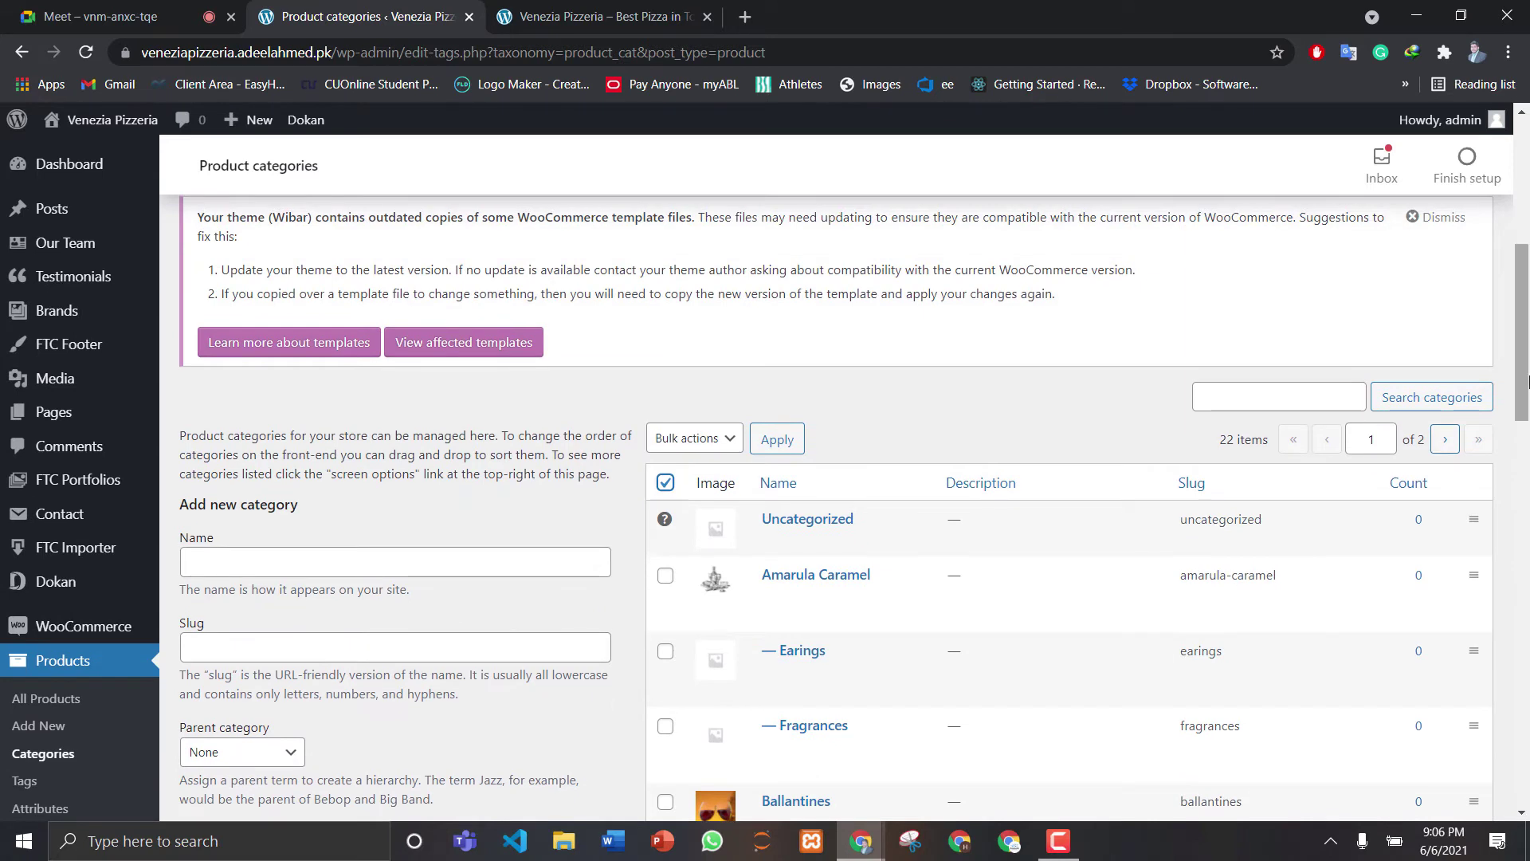
{"action": "left_click", "coordinate": [666, 484]}
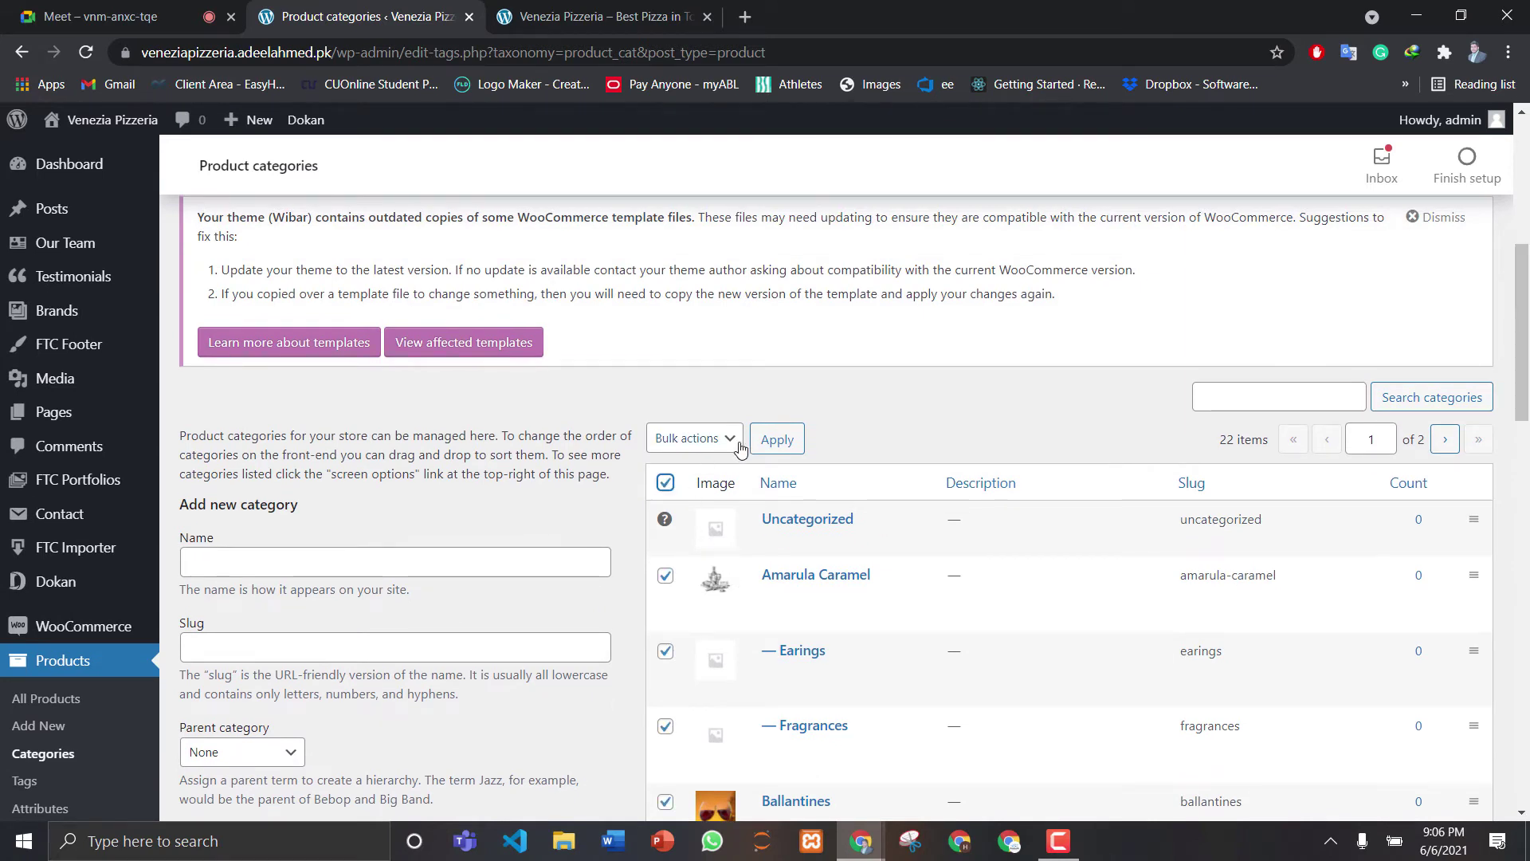
{"action": "left_click", "coordinate": [713, 438]}
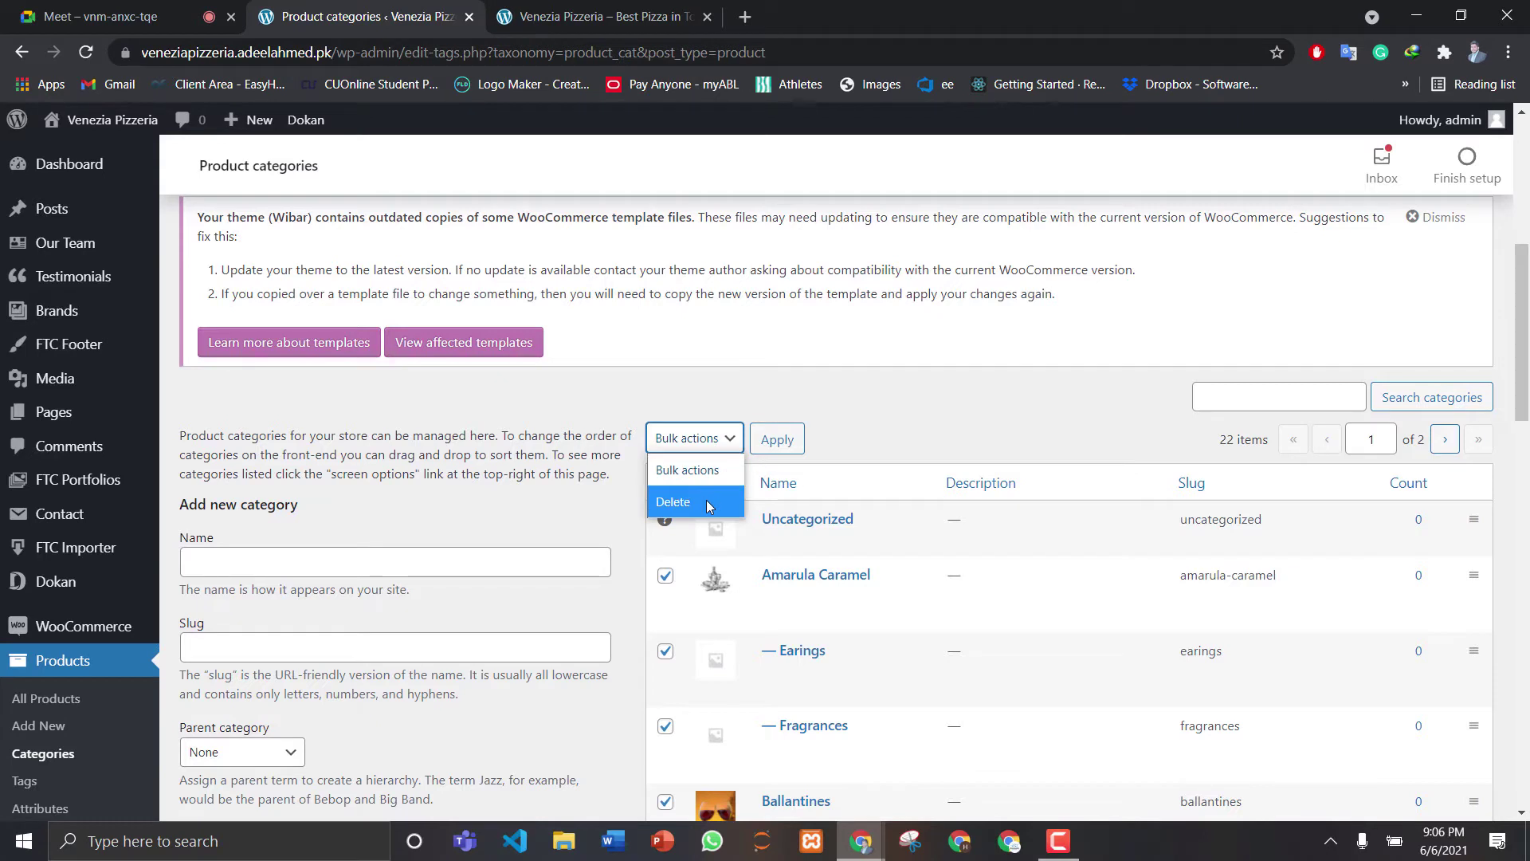
{"action": "left_click", "coordinate": [706, 500]}
{"action": "left_click", "coordinate": [774, 451]}
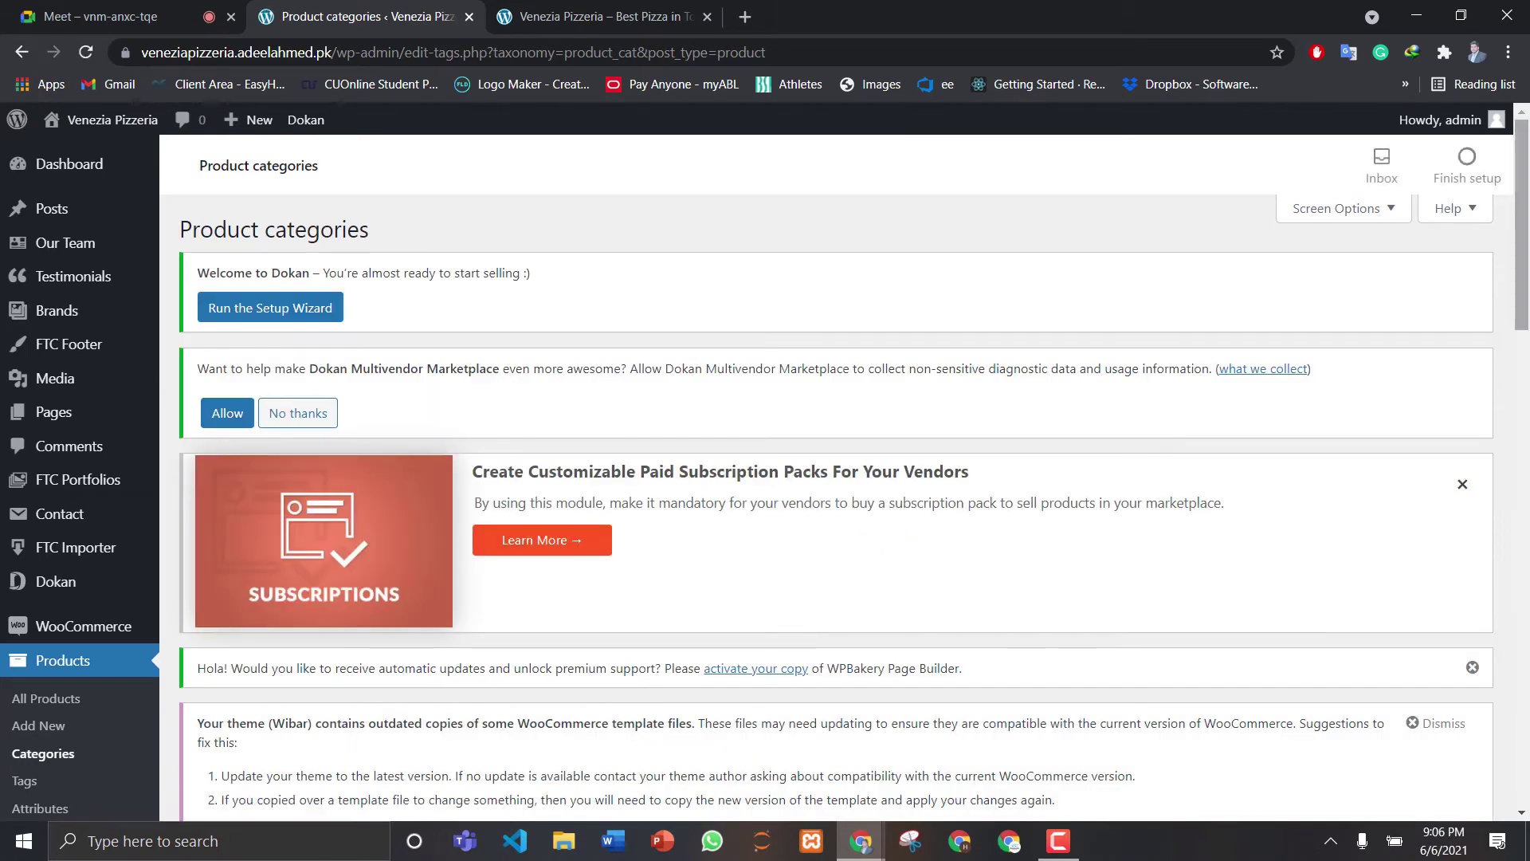
Permanently delete the remaining demo categories Wine Home and Wishky Scotland, leaving Uncategorized in place
{"action": "left_click_drag", "start_coordinate": [1522, 263], "coordinate": [1525, 450]}
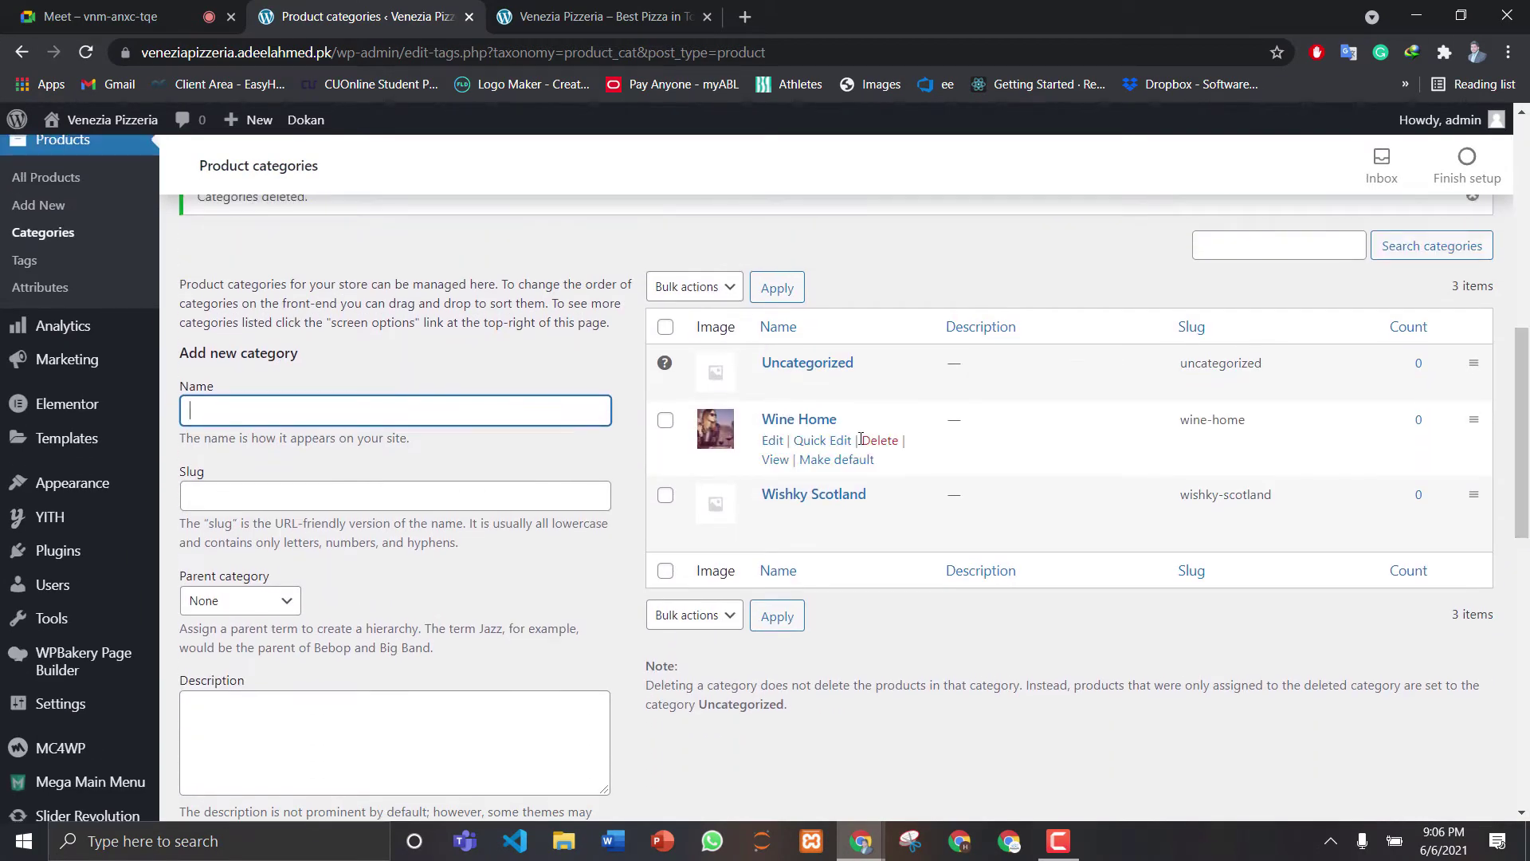
{"action": "left_click", "coordinate": [880, 440]}
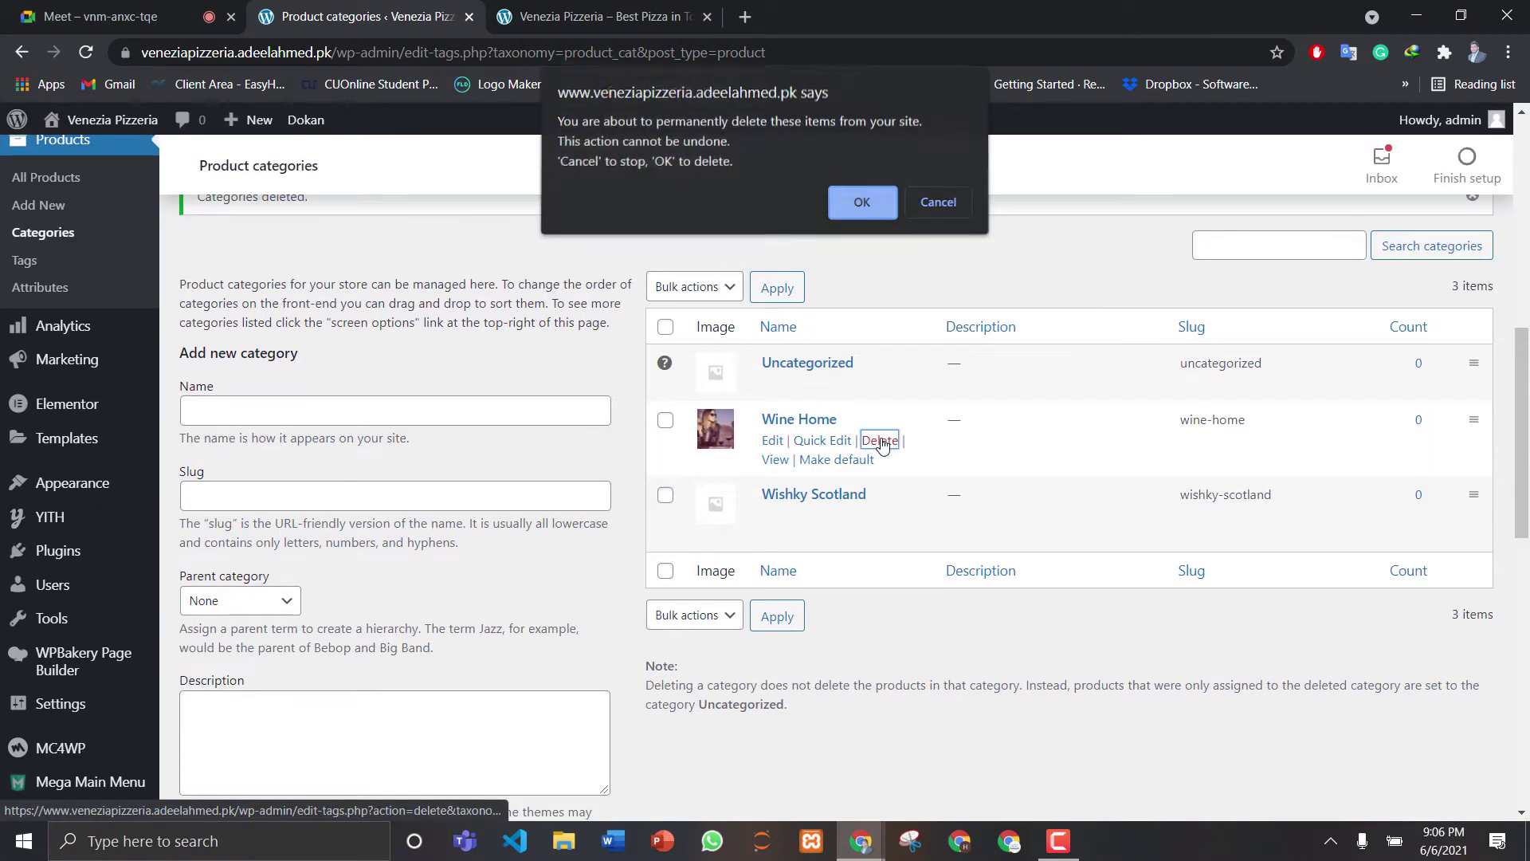
{"action": "left_click", "coordinate": [864, 205]}
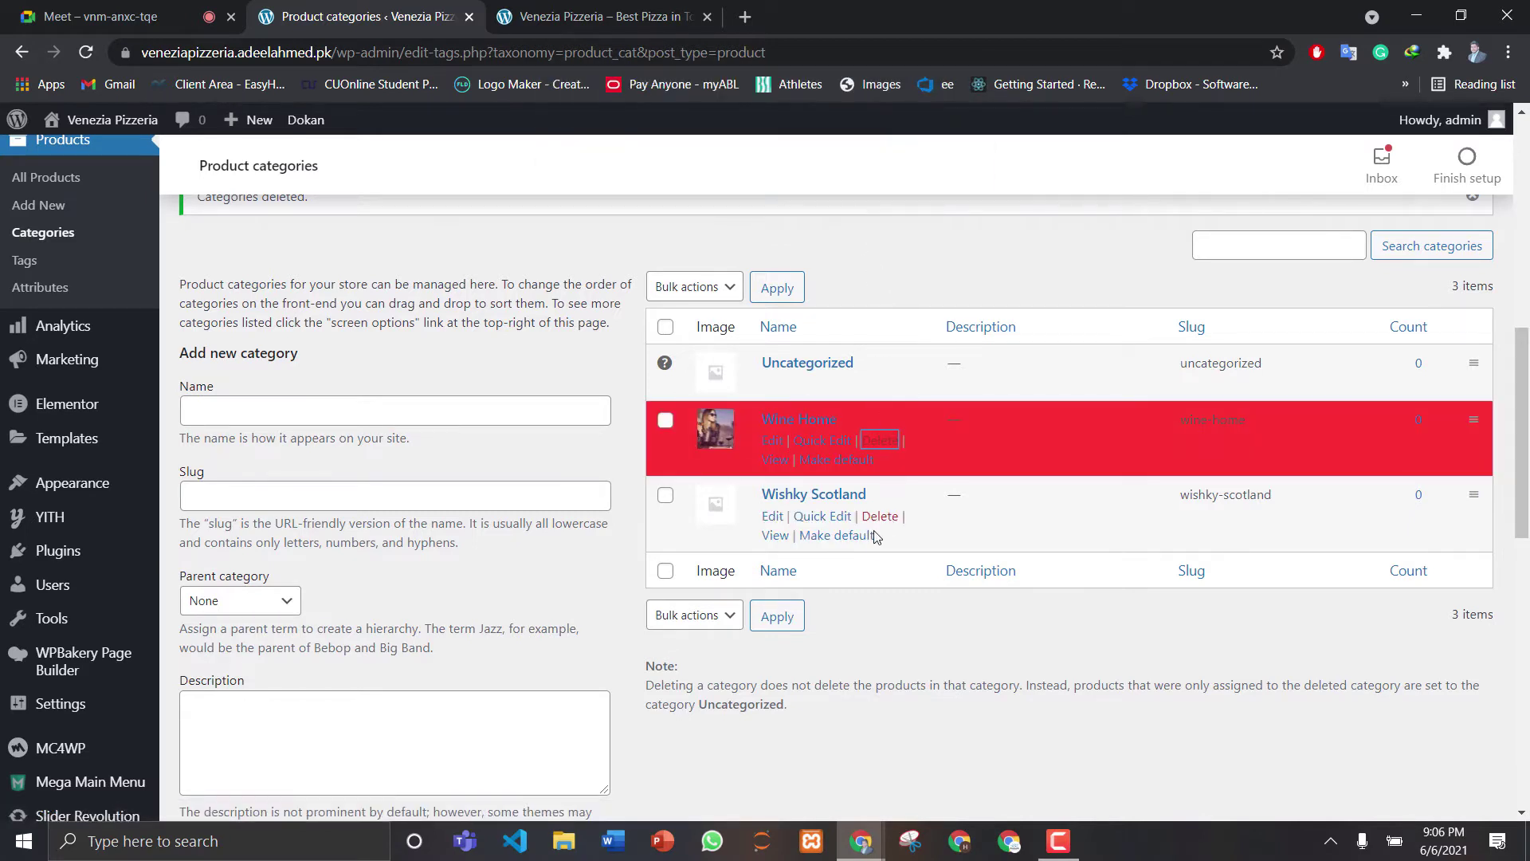
{"action": "left_click", "coordinate": [883, 442]}
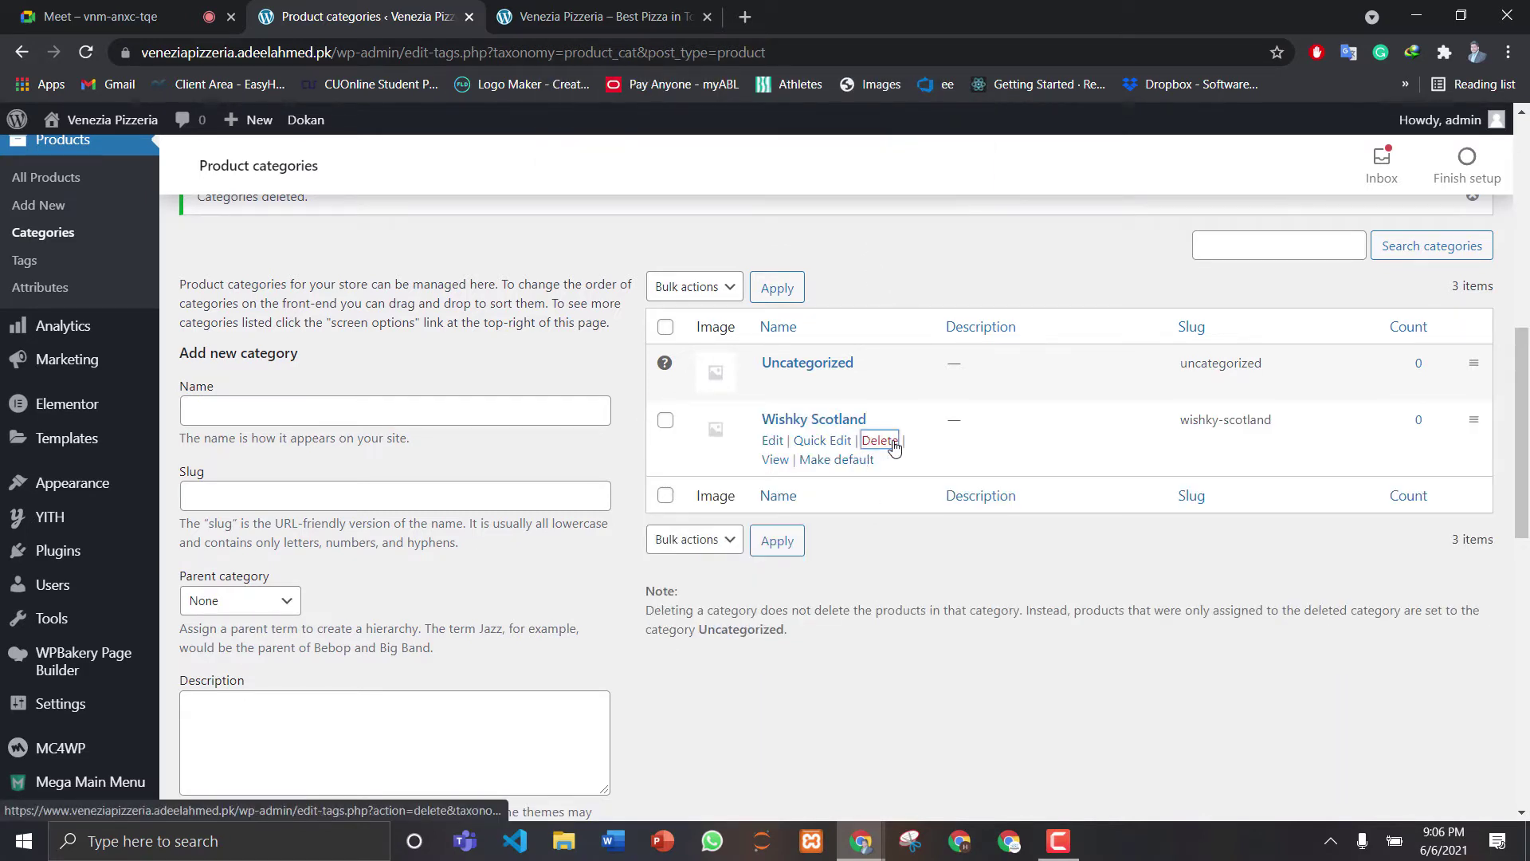
{"action": "left_click", "coordinate": [863, 205]}
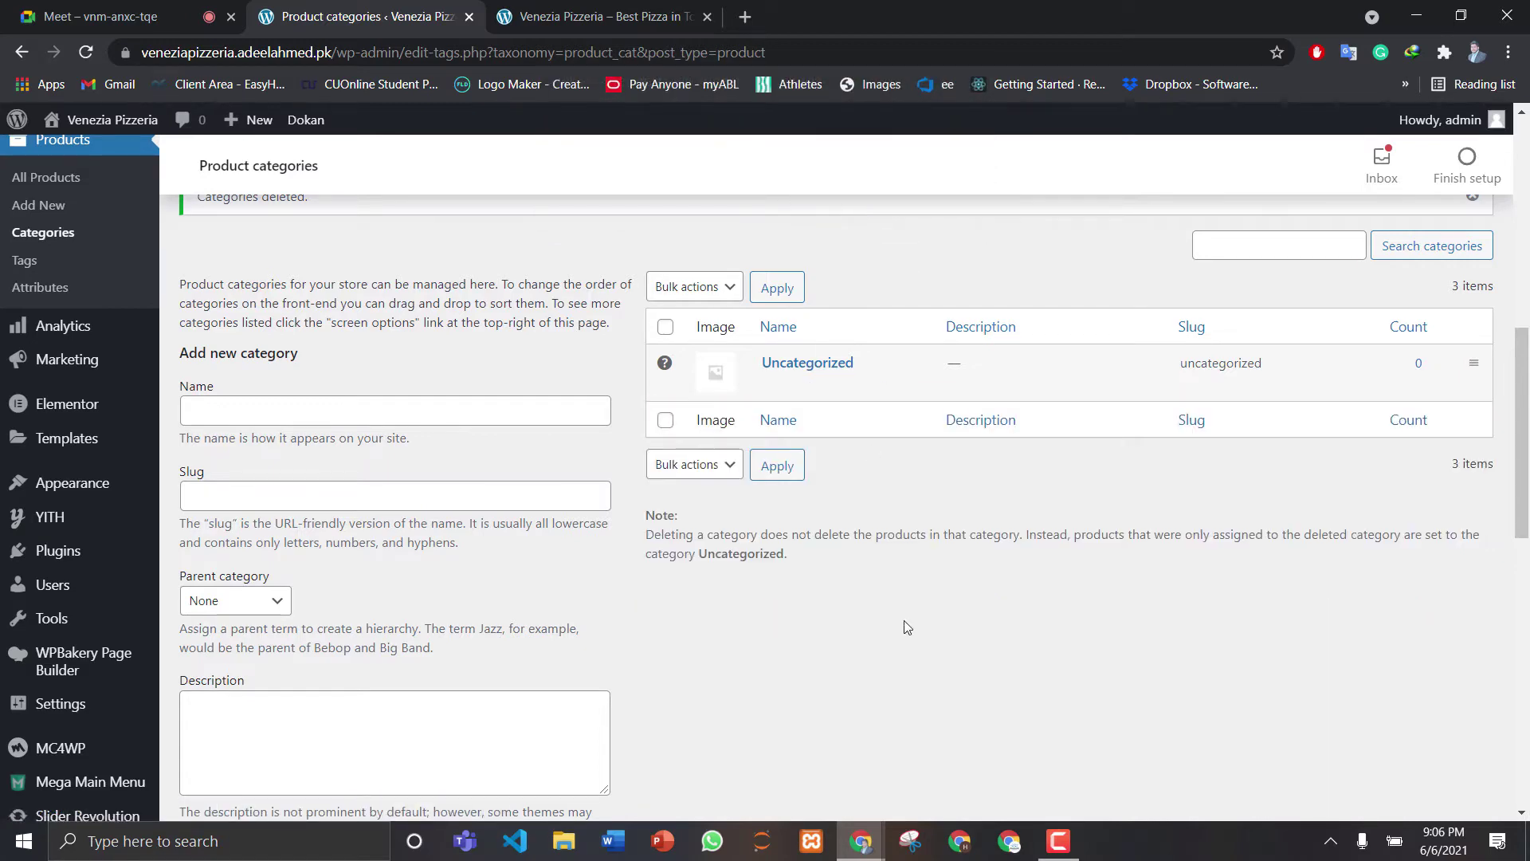
Add a new product category named Pizza with the slug pizza, keeping the default settings
{"action": "scroll", "coordinate": [1439, 530], "scroll_direction": "up", "scroll_amount": 10}
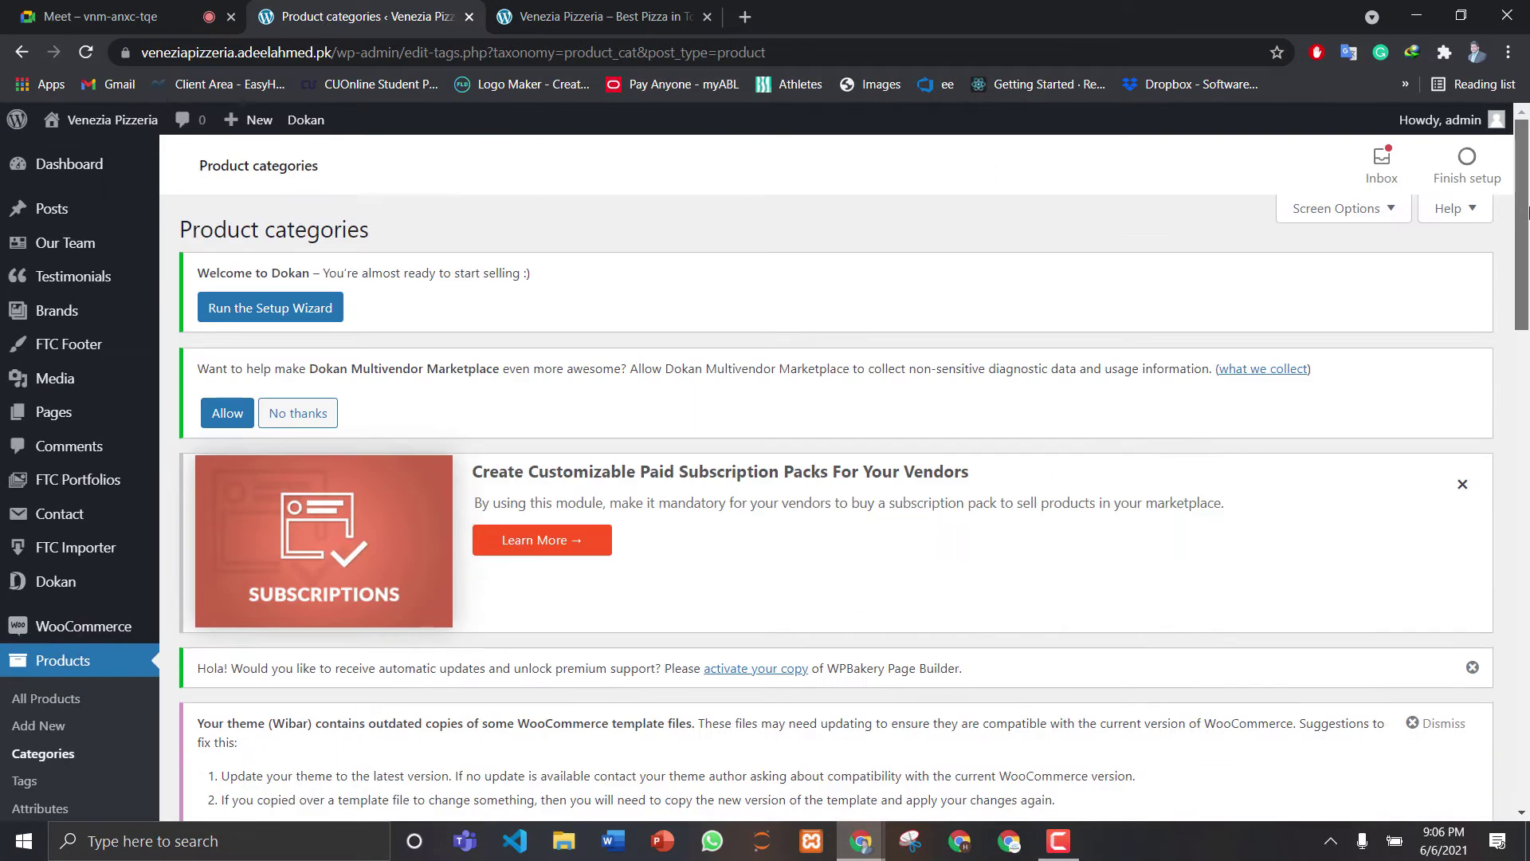
{"action": "scroll", "coordinate": [1440, 530], "scroll_direction": "down", "scroll_amount": 5}
{"action": "scroll", "coordinate": [724, 618], "scroll_direction": "down", "scroll_amount": 6}
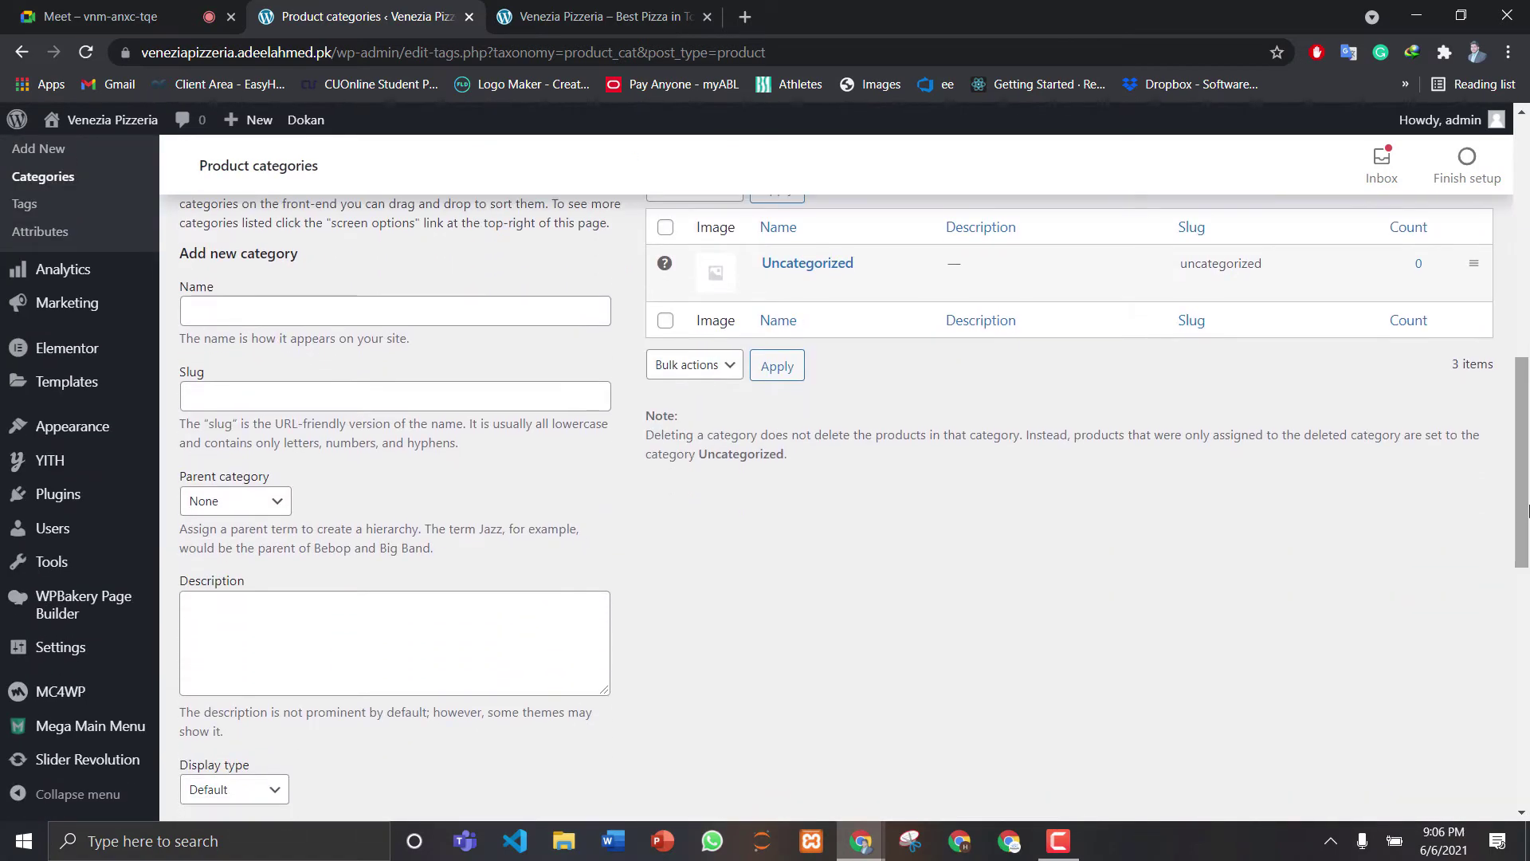
{"action": "left_click", "coordinate": [361, 313]}
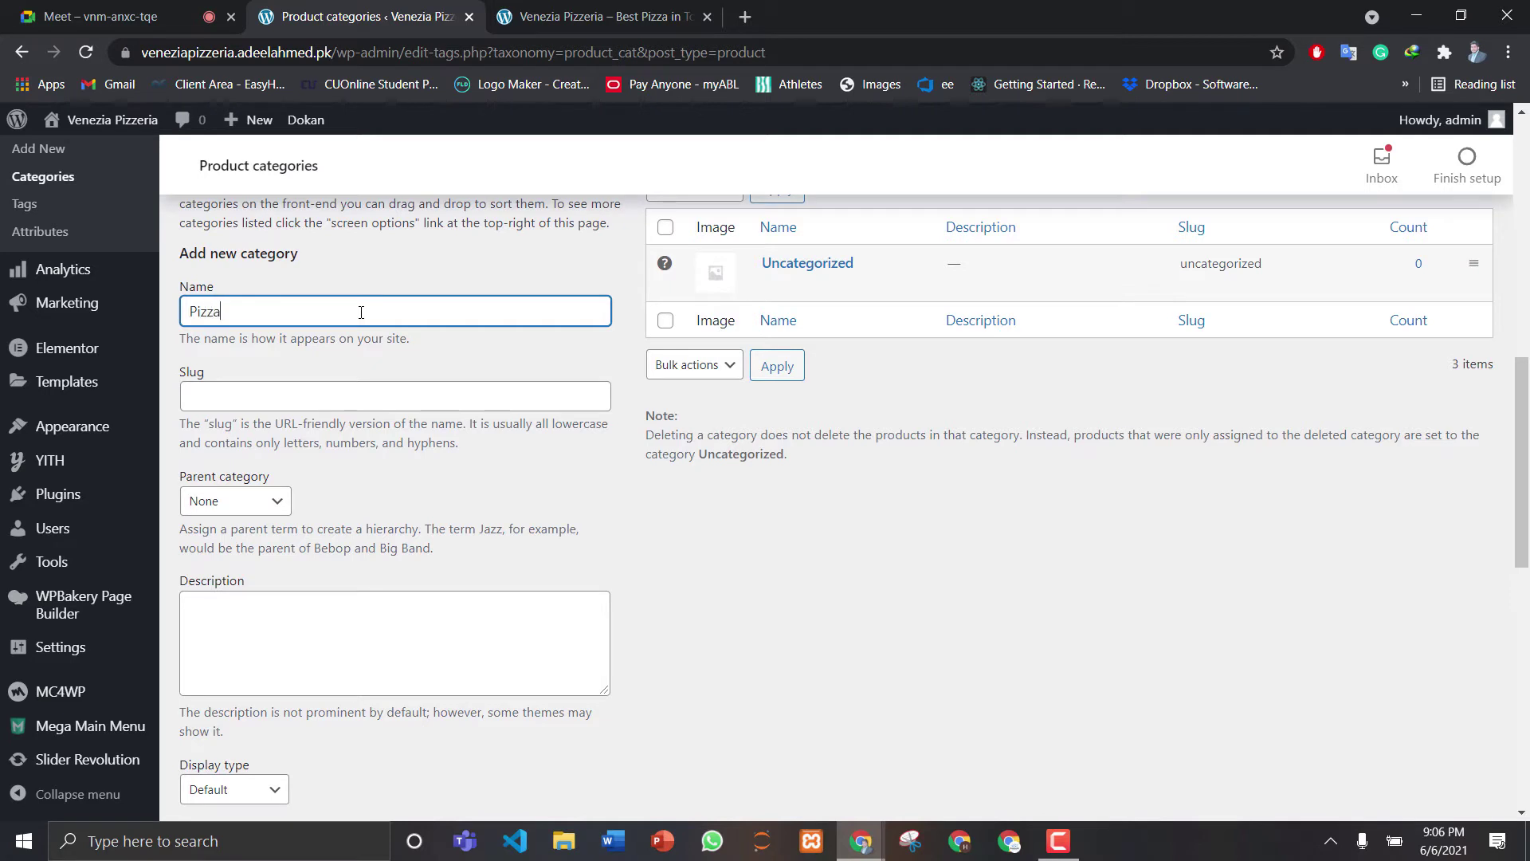
{"action": "left_click", "coordinate": [310, 396]}
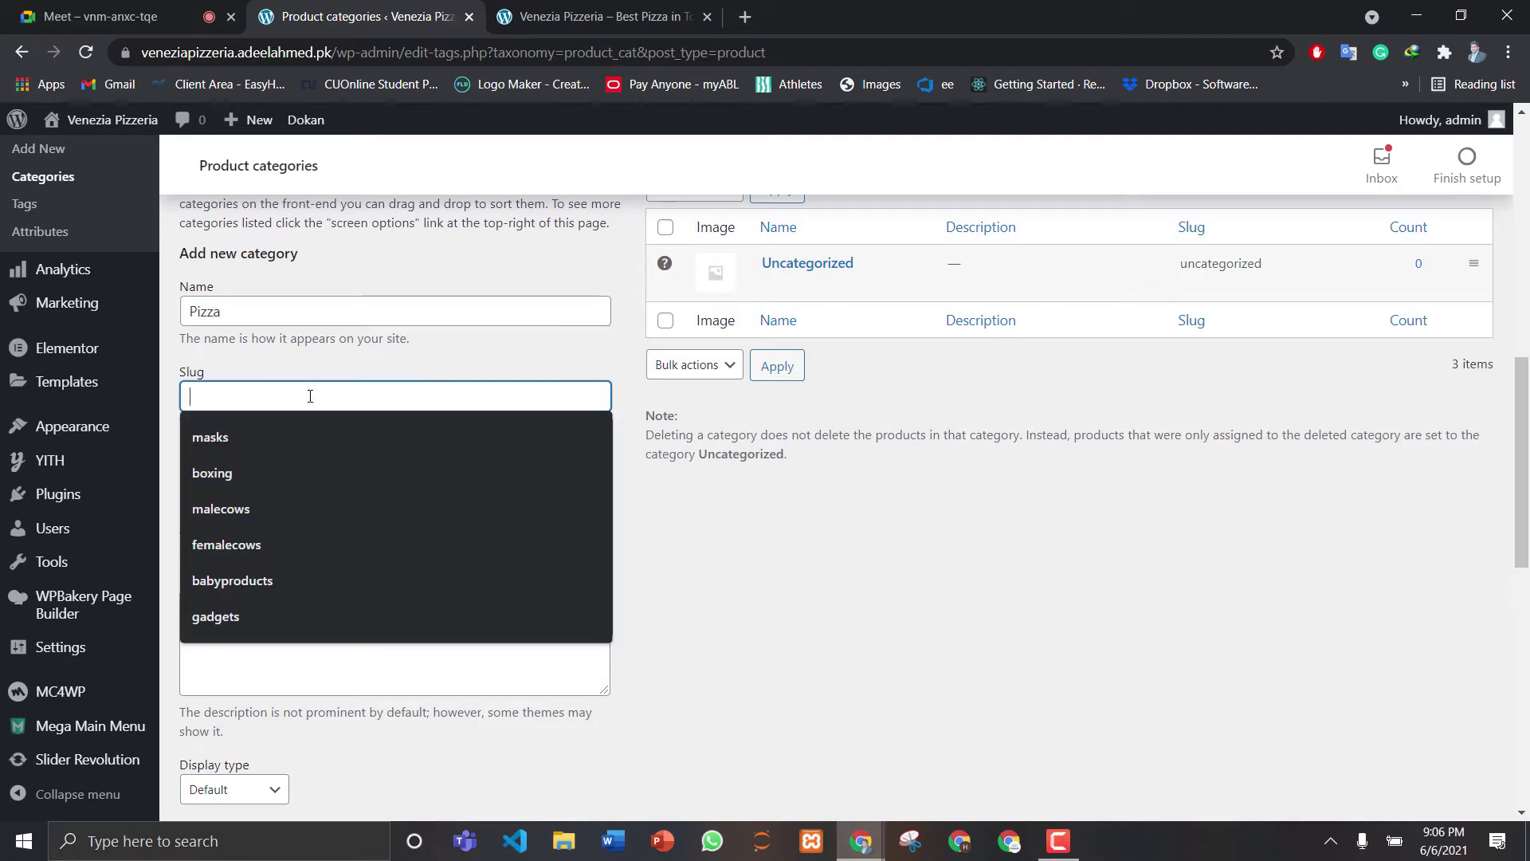
{"action": "type", "text": "pizza"}
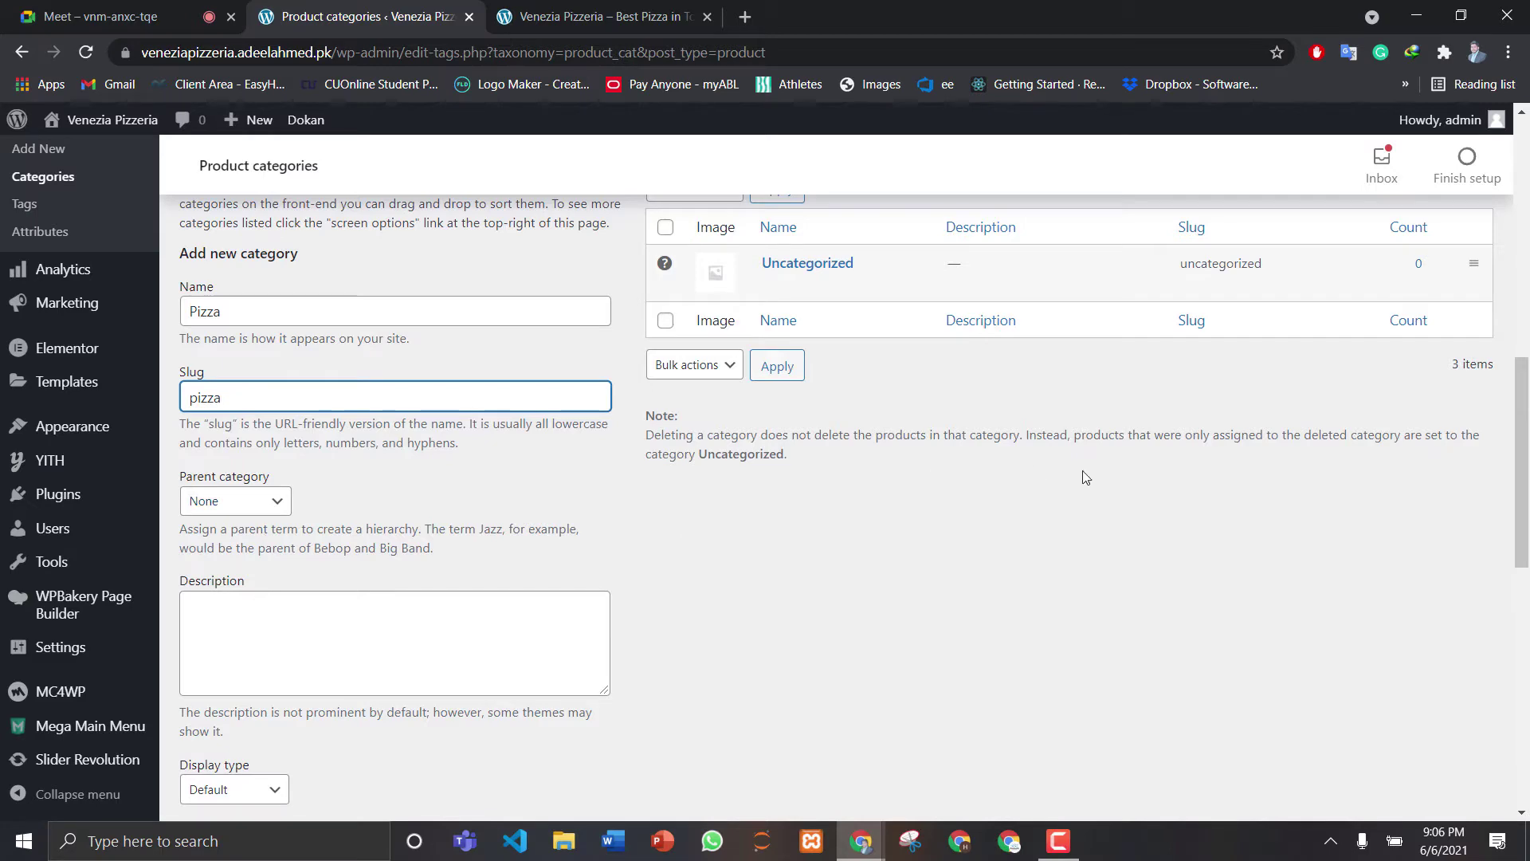
{"action": "scroll", "coordinate": [549, 626], "scroll_direction": "down", "scroll_amount": 2}
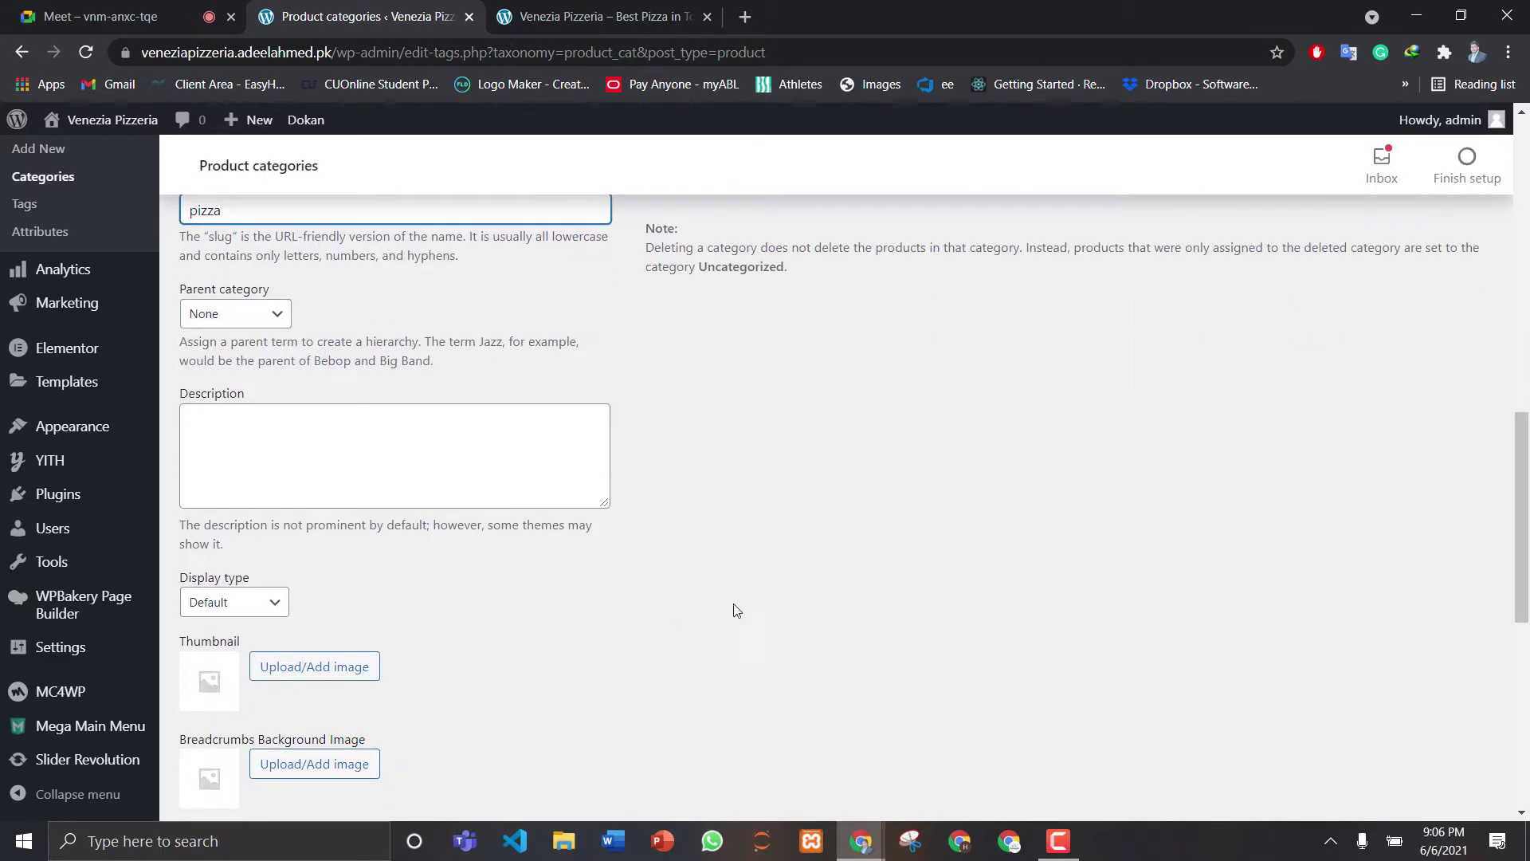
{"action": "left_click_drag", "start_coordinate": [1526, 558], "coordinate": [1527, 741]}
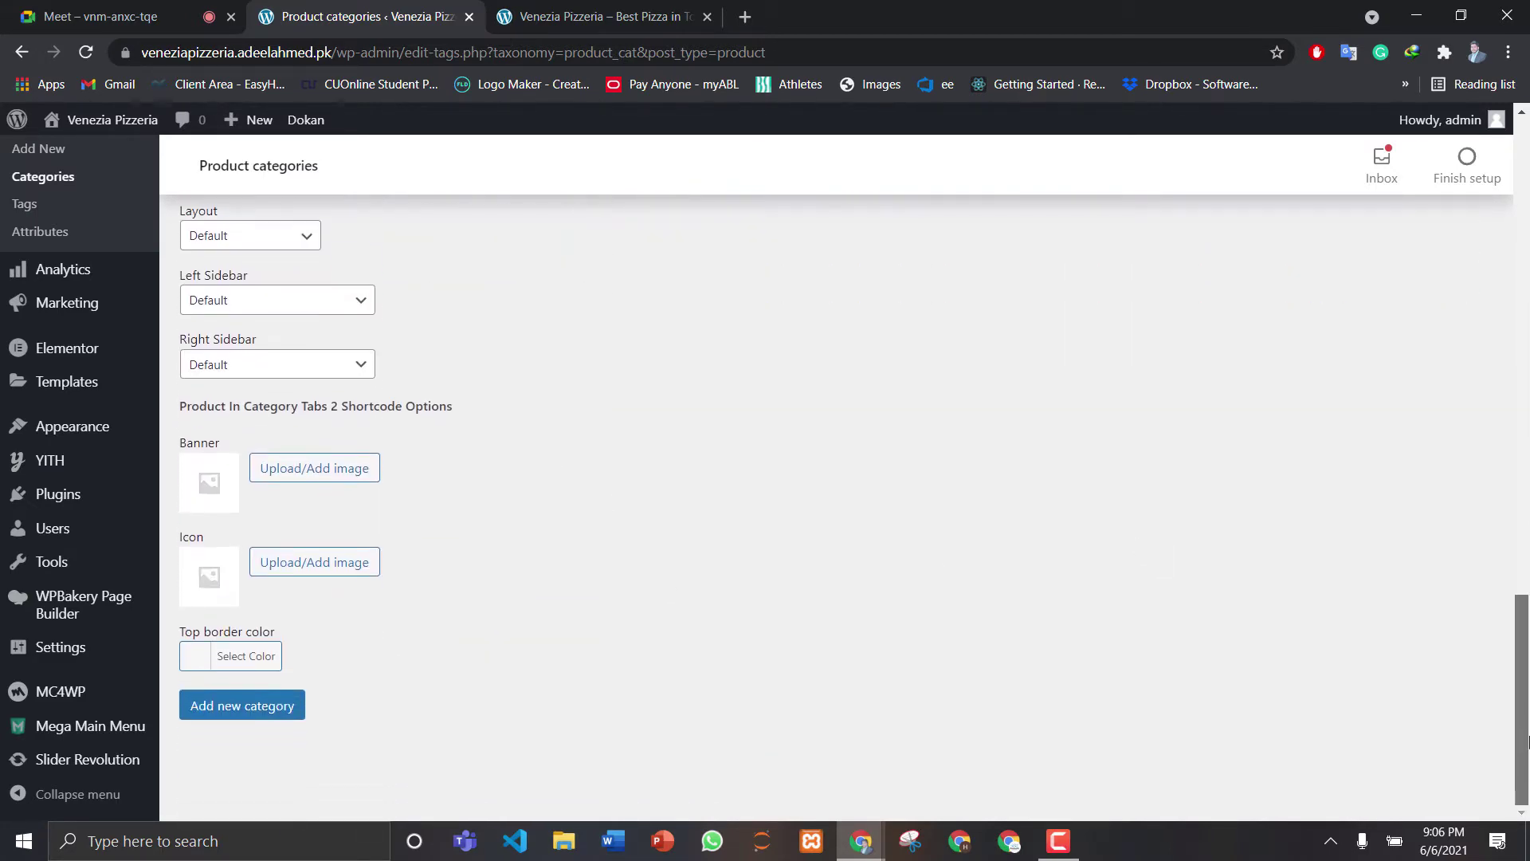
{"action": "left_click", "coordinate": [247, 719]}
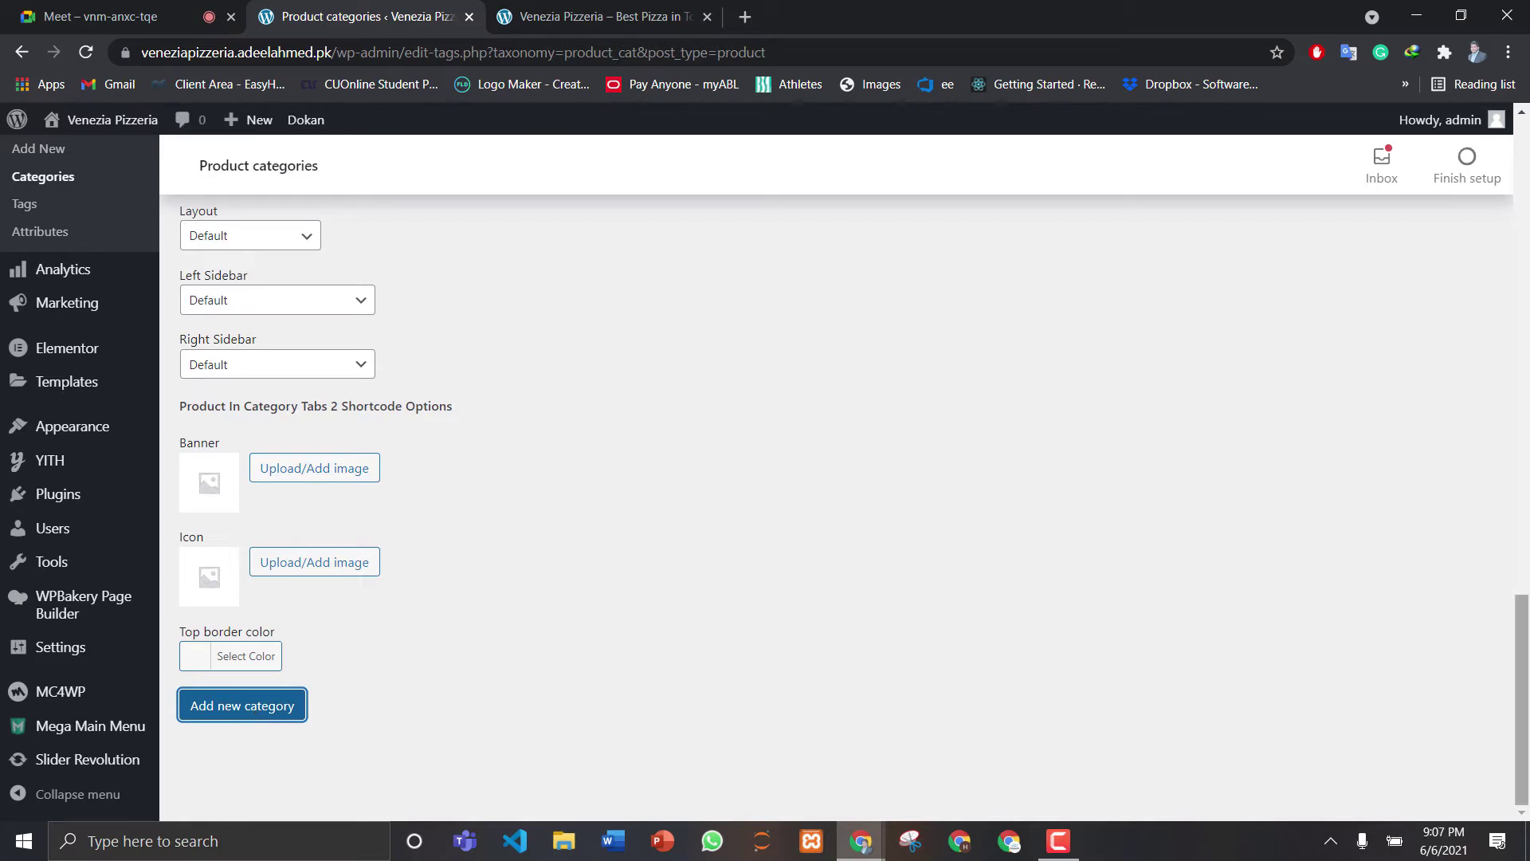
{"action": "left_click_drag", "start_coordinate": [1522, 701], "coordinate": [1526, 417]}
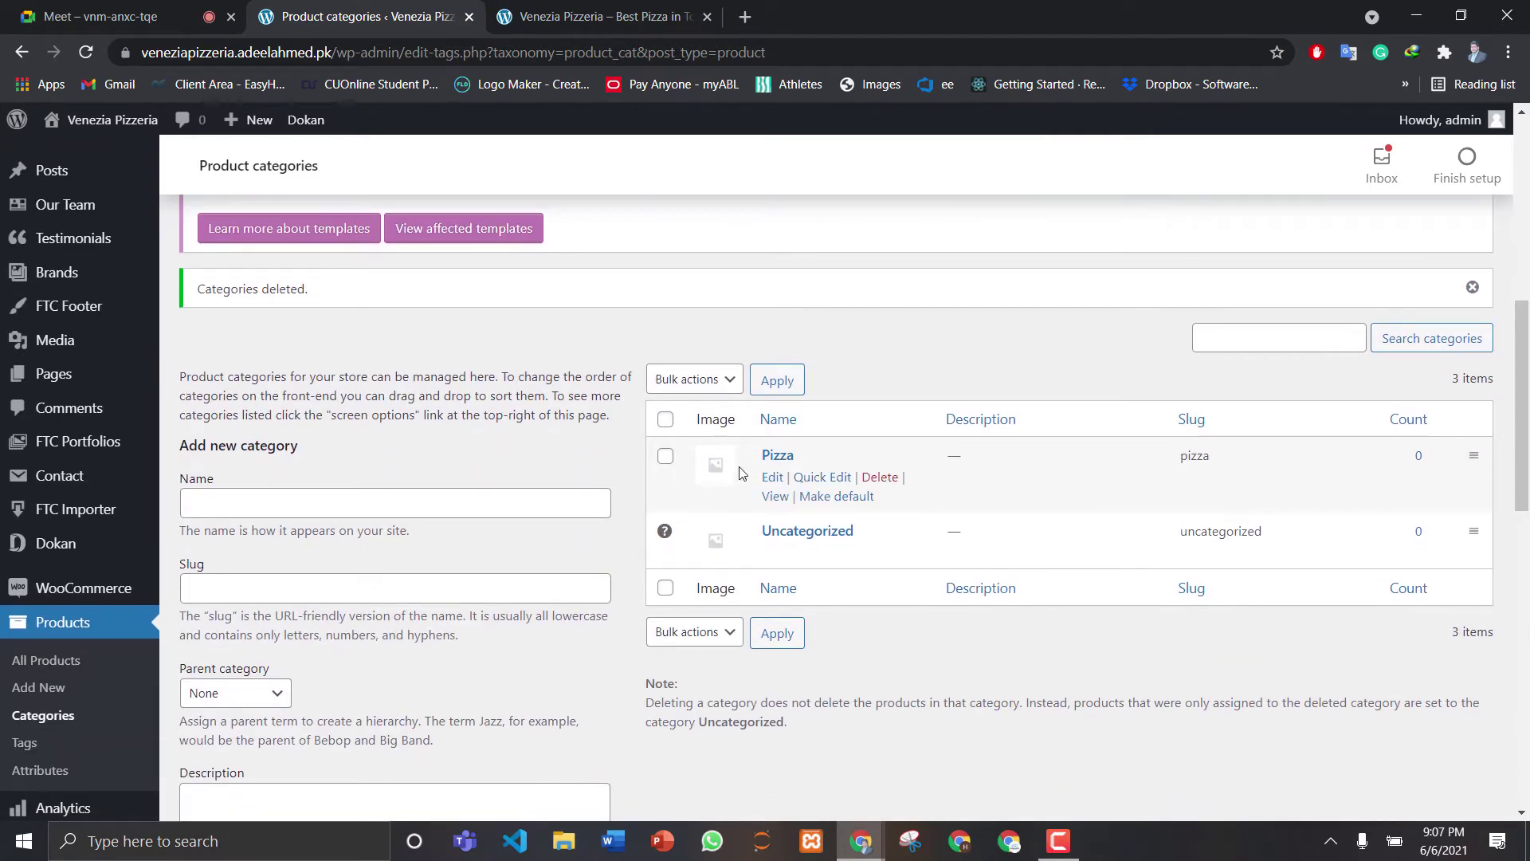
{"action": "left_click_drag", "start_coordinate": [1524, 401], "coordinate": [1528, 180]}
Reload the storefront home page, dismiss the popup, and examine the banners and product section for remaining demo content
{"action": "left_click", "coordinate": [602, 12]}
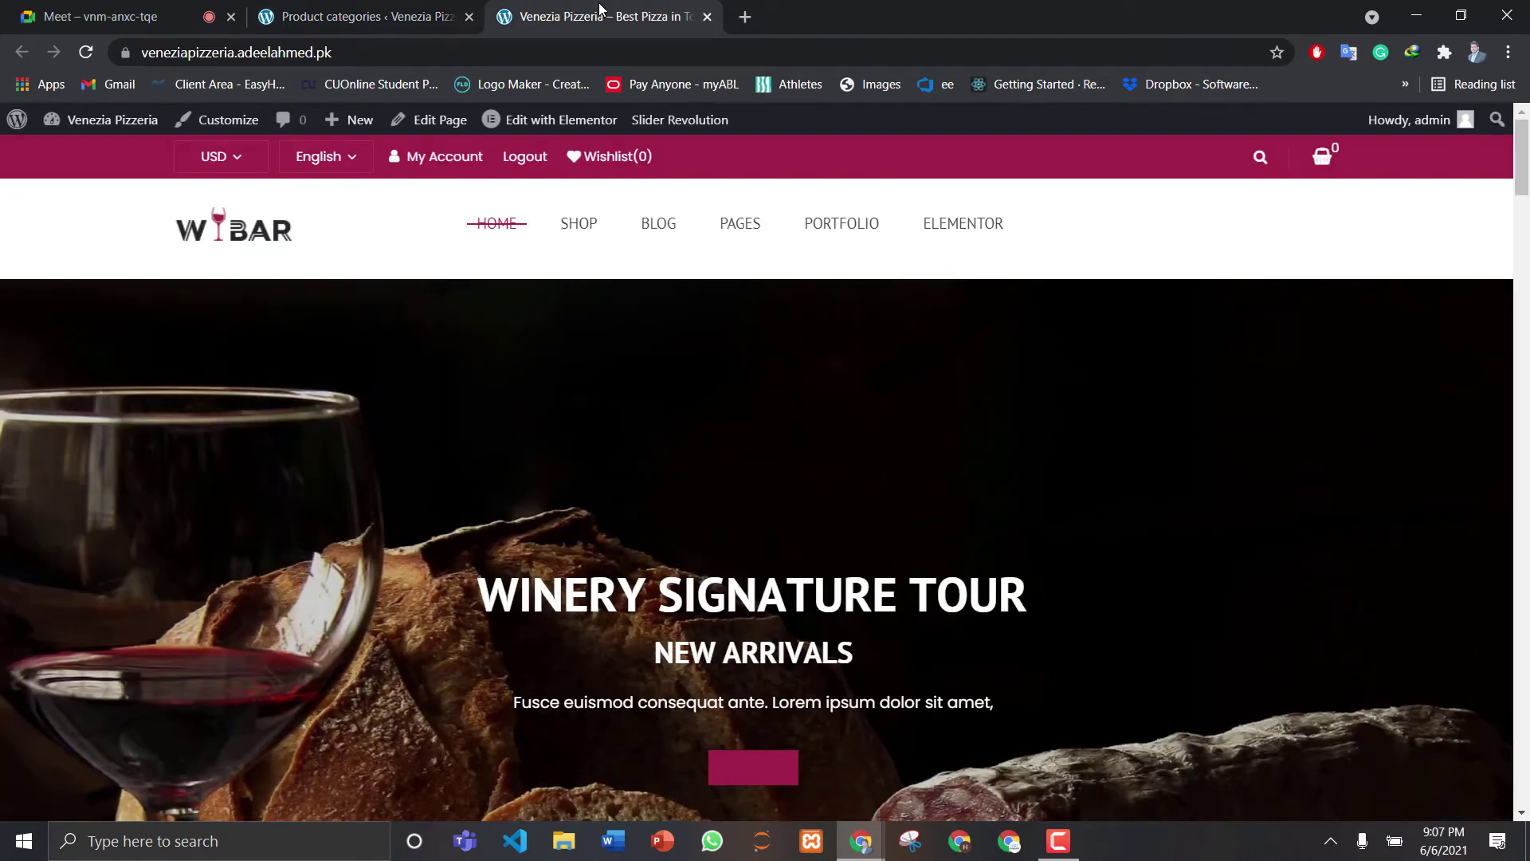
{"action": "left_click", "coordinate": [87, 52]}
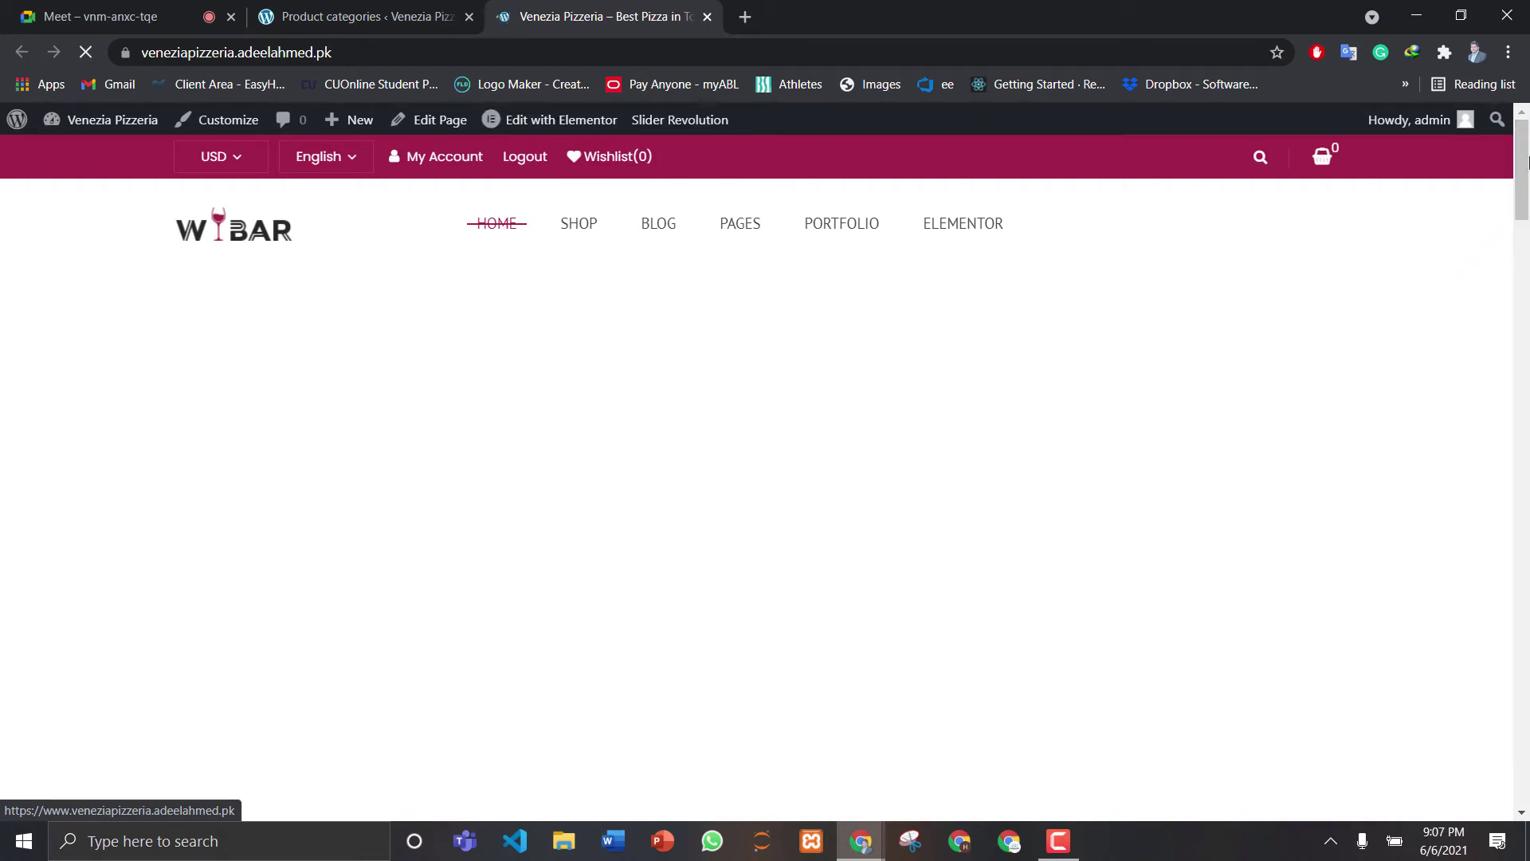
{"action": "left_click_drag", "start_coordinate": [1528, 162], "coordinate": [1528, 211]}
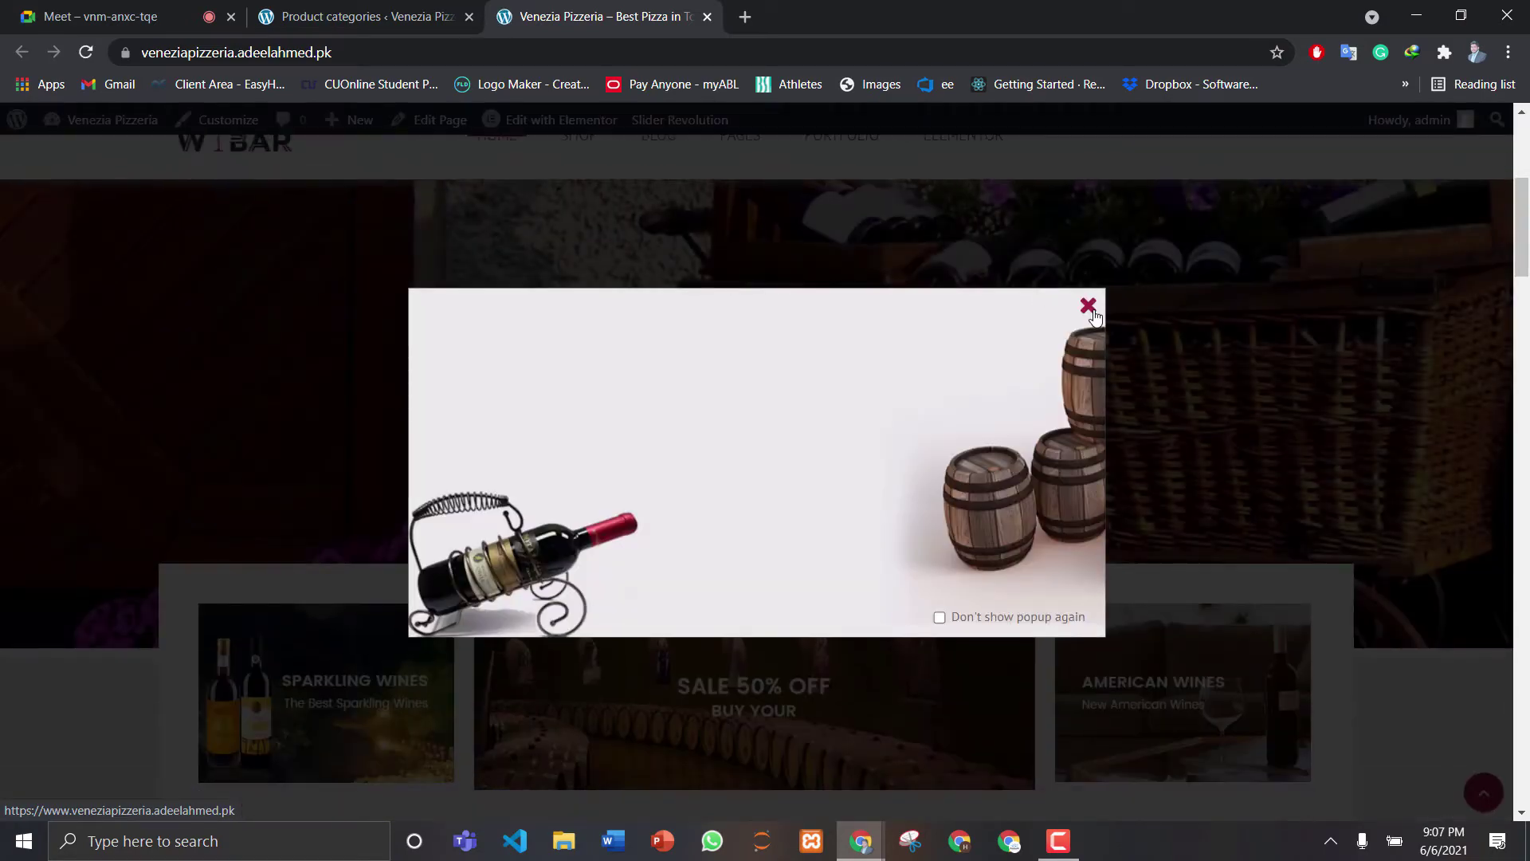
{"action": "left_click", "coordinate": [1088, 305]}
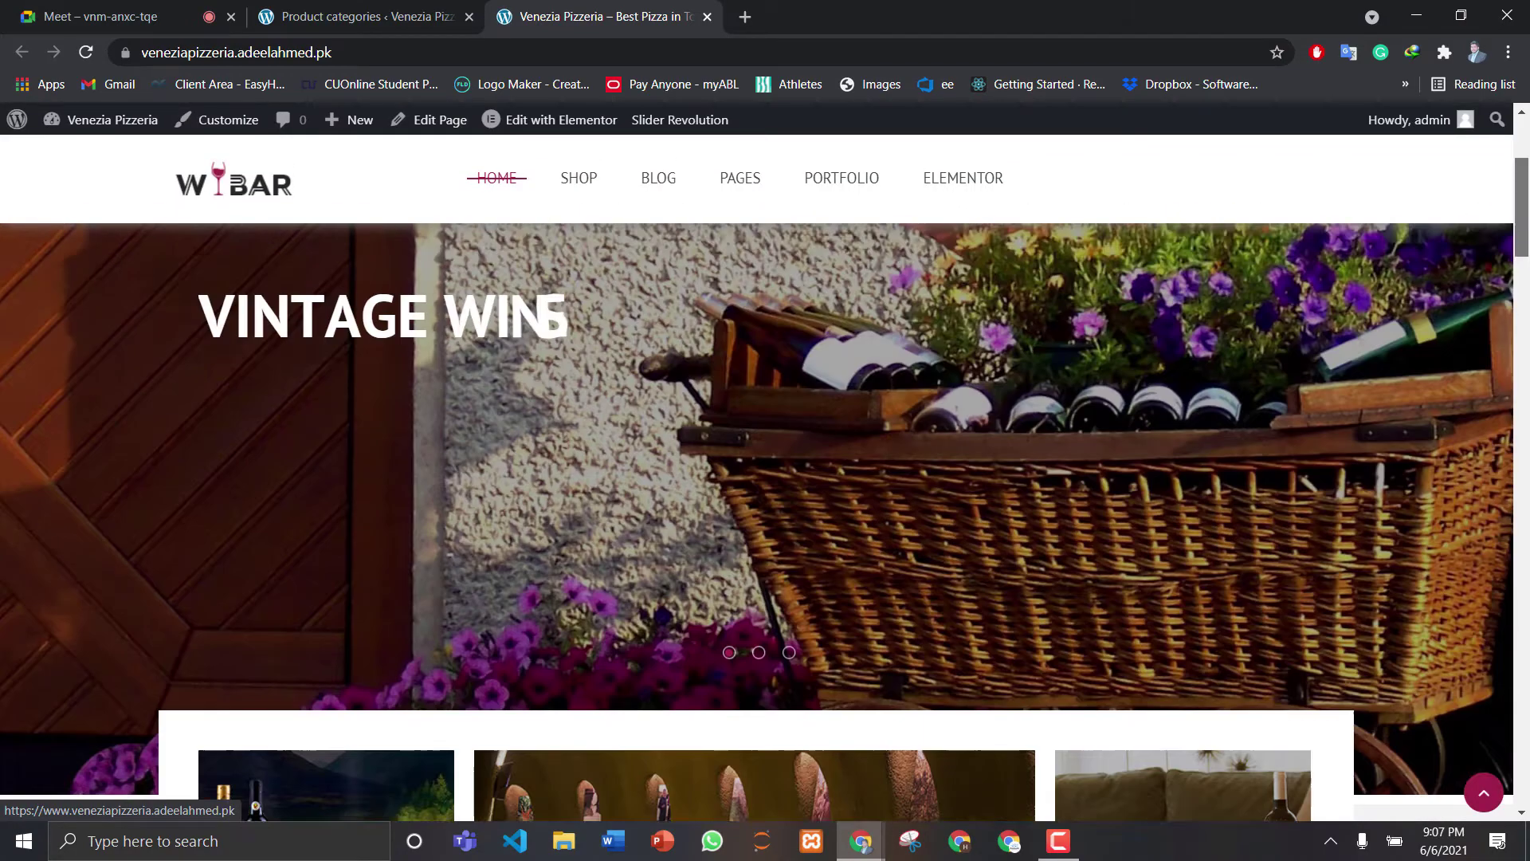
{"action": "left_click_drag", "start_coordinate": [1523, 219], "coordinate": [1522, 279]}
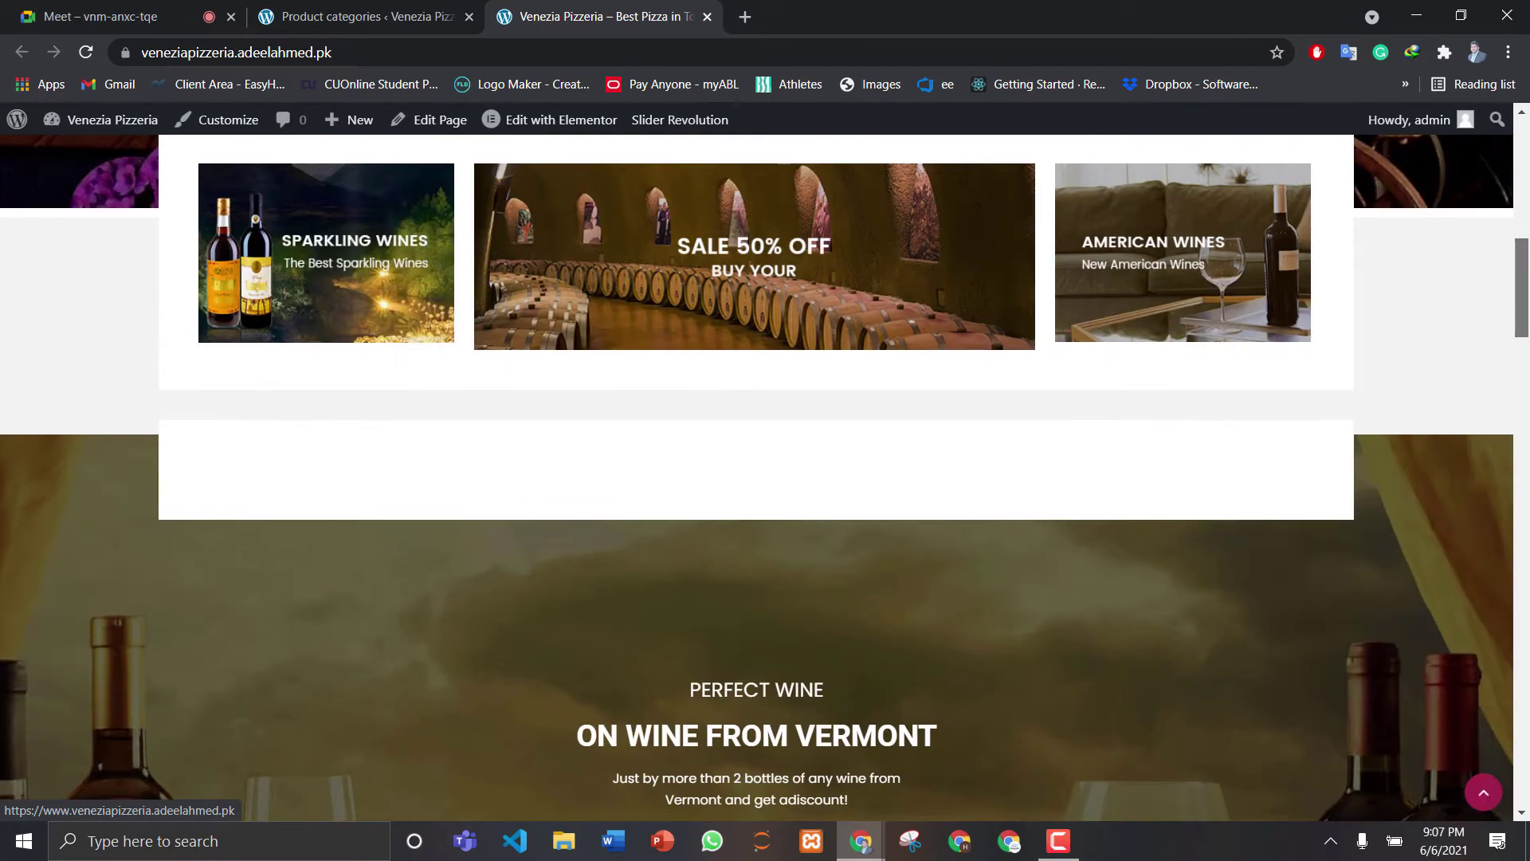
{"action": "scroll", "coordinate": [741, 445], "scroll_direction": "down", "scroll_amount": 3}
{"action": "scroll", "coordinate": [741, 445], "scroll_direction": "up", "scroll_amount": 4}
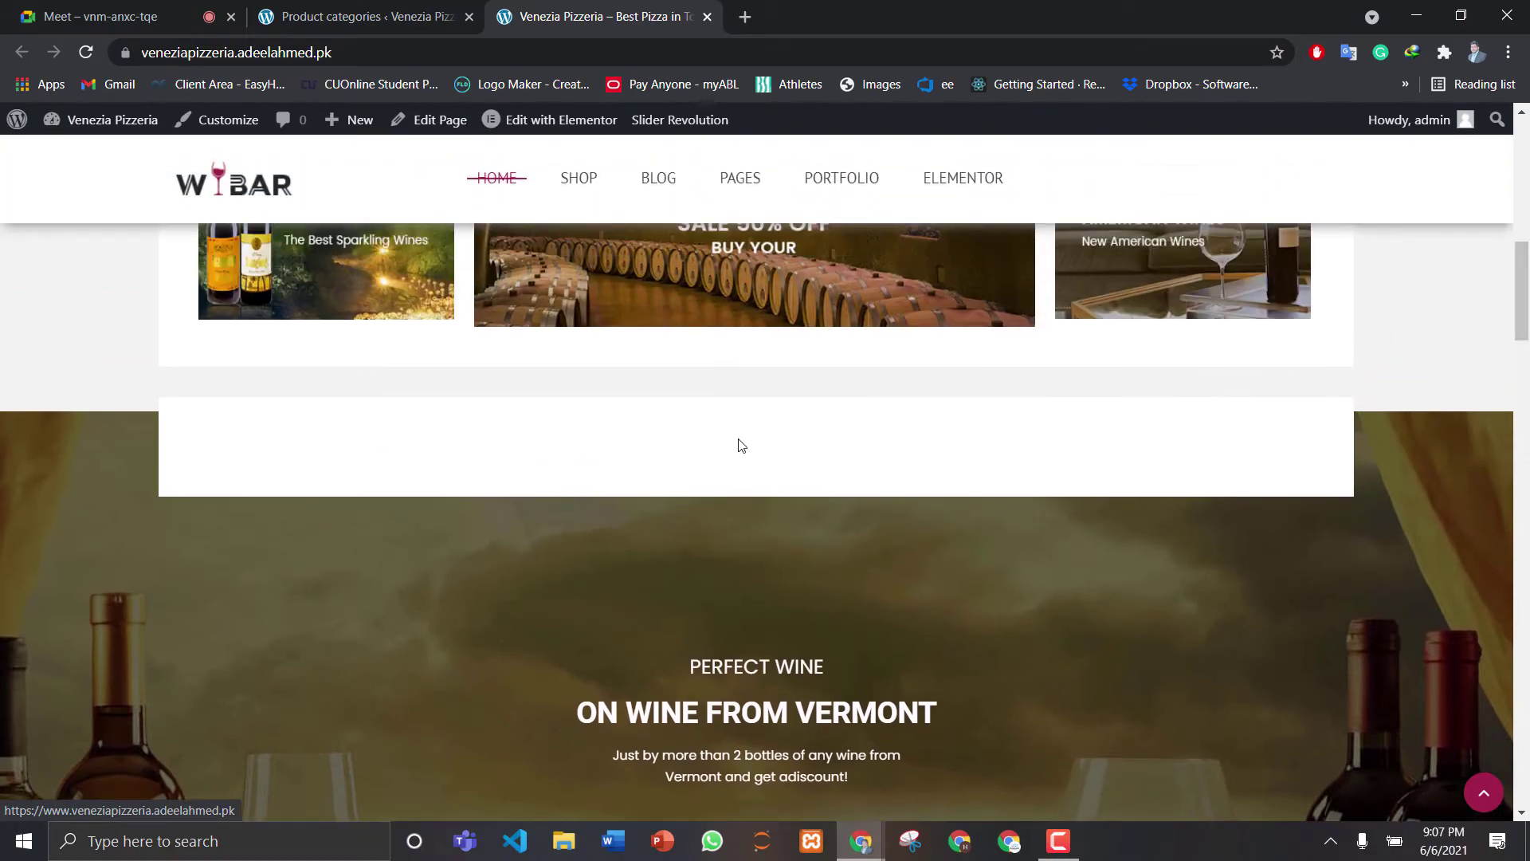
{"action": "mouse_move", "coordinate": [1522, 307]}
{"action": "left_mouse_down"}
{"action": "mouse_move", "coordinate": [1526, 761]}
{"action": "mouse_move", "coordinate": [1527, 160]}
{"action": "left_mouse_up"}
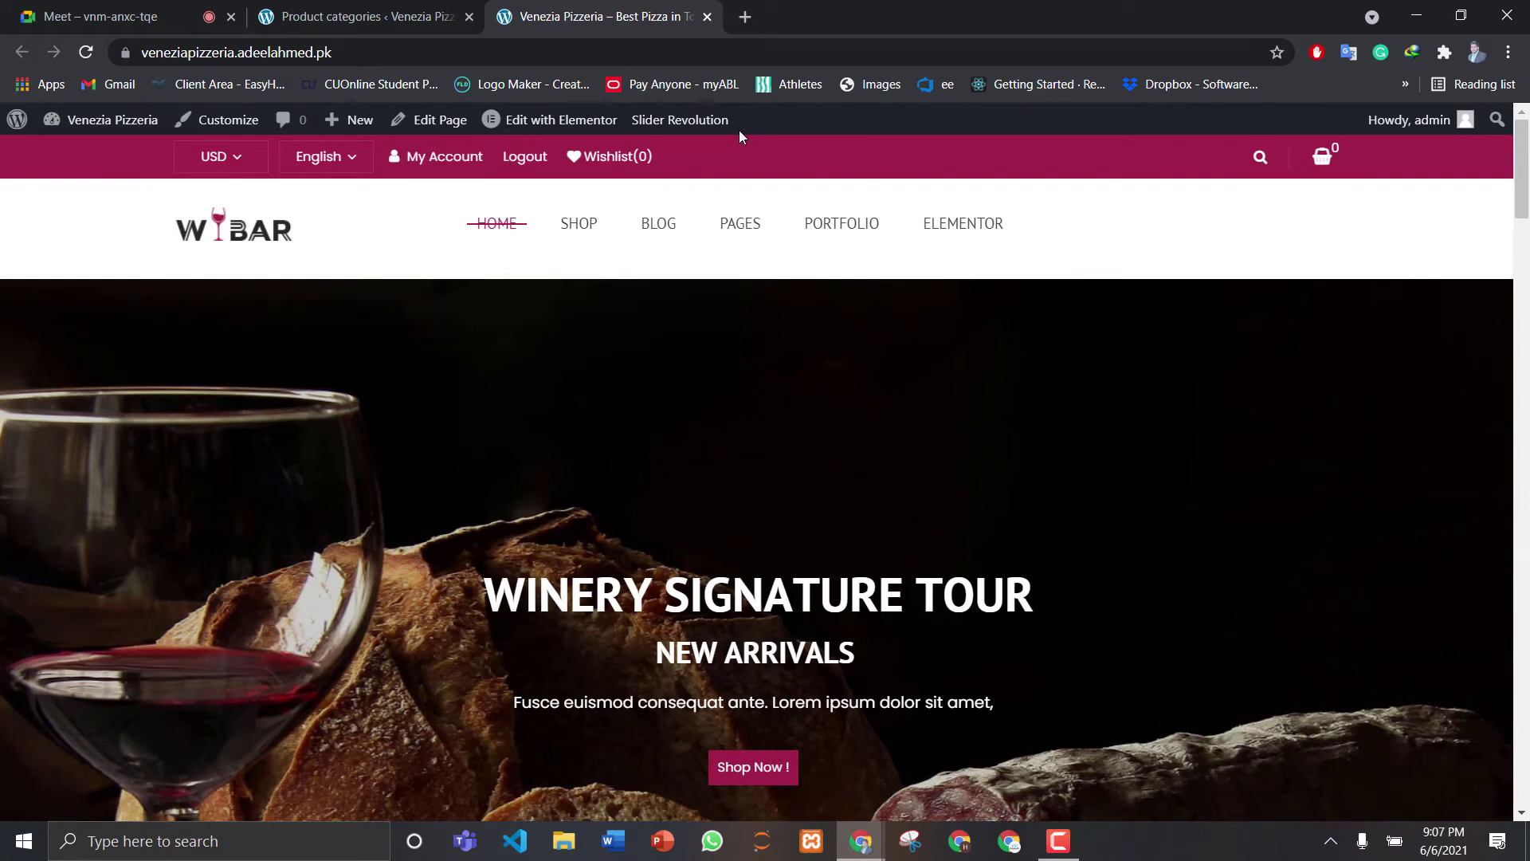
Close the product categories page and open the WordPress dashboard from the storefront
{"action": "left_click", "coordinate": [284, 8]}
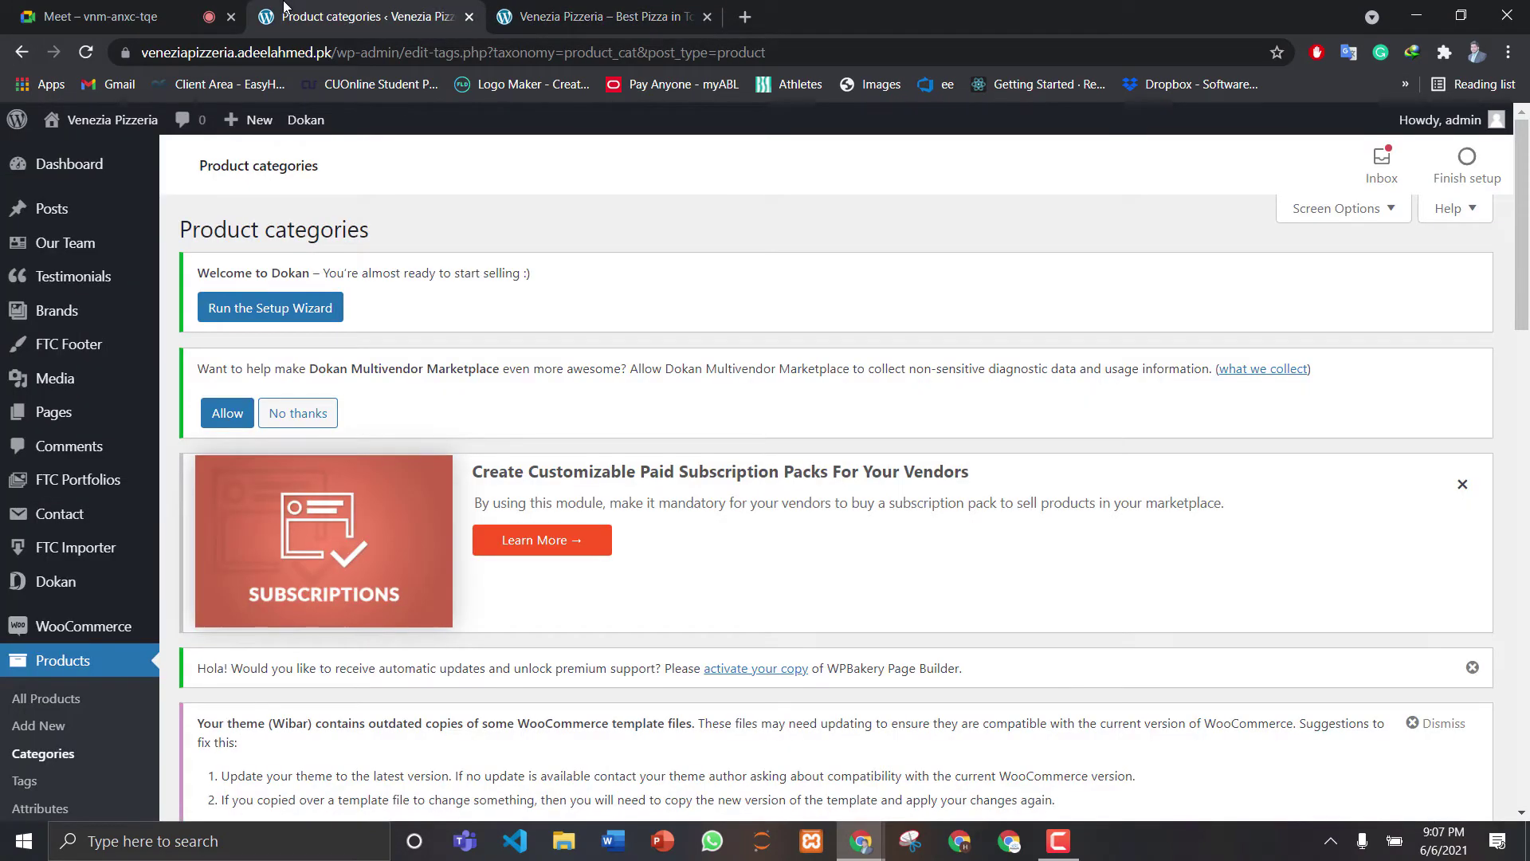
{"action": "left_click", "coordinate": [468, 17]}
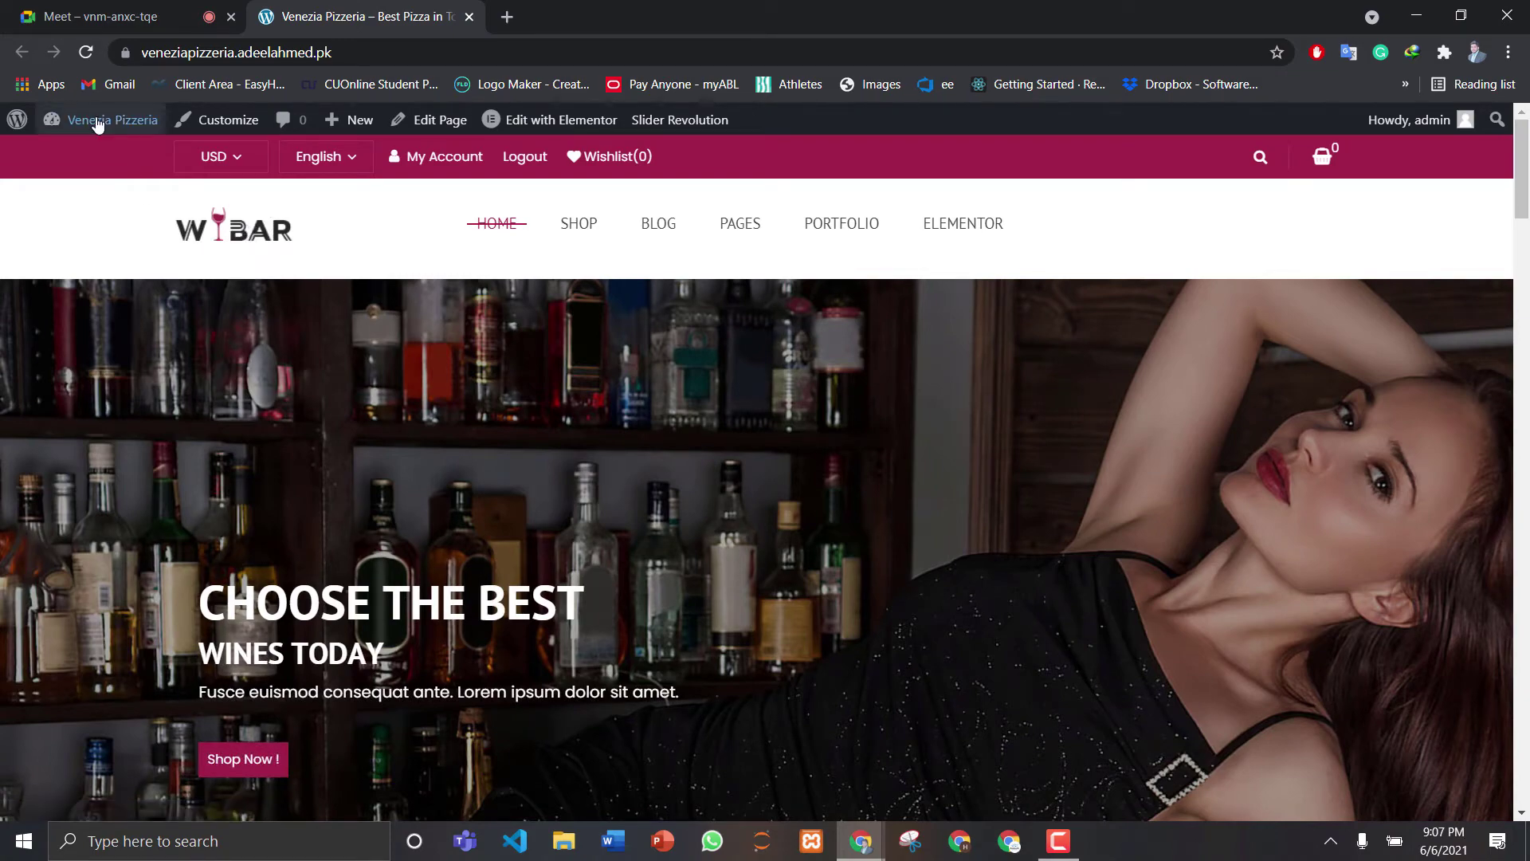
{"action": "mouse_move", "coordinate": [93, 126]}
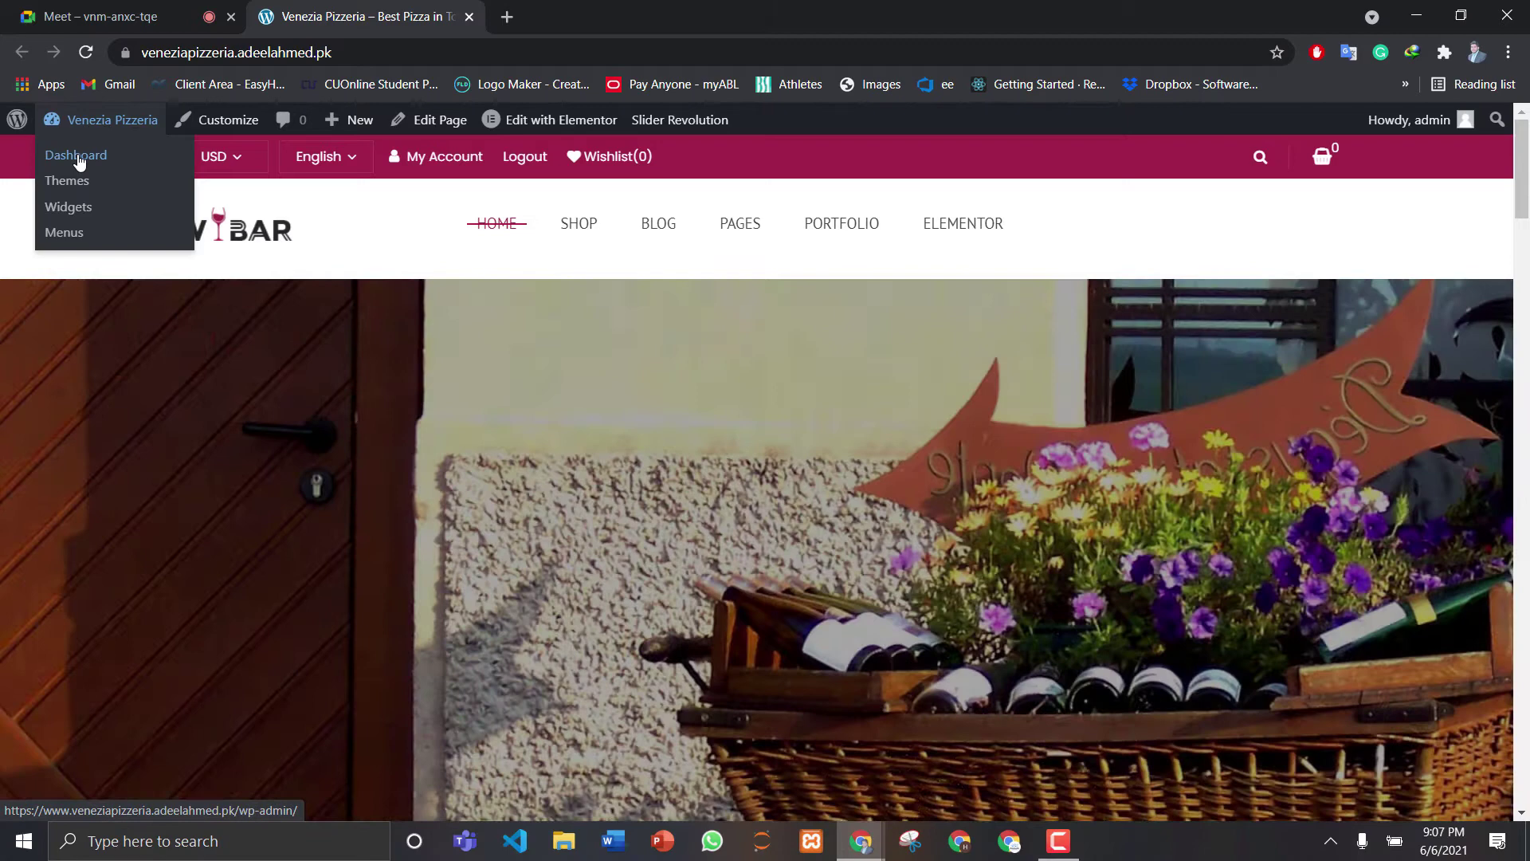
{"action": "left_click", "coordinate": [79, 162]}
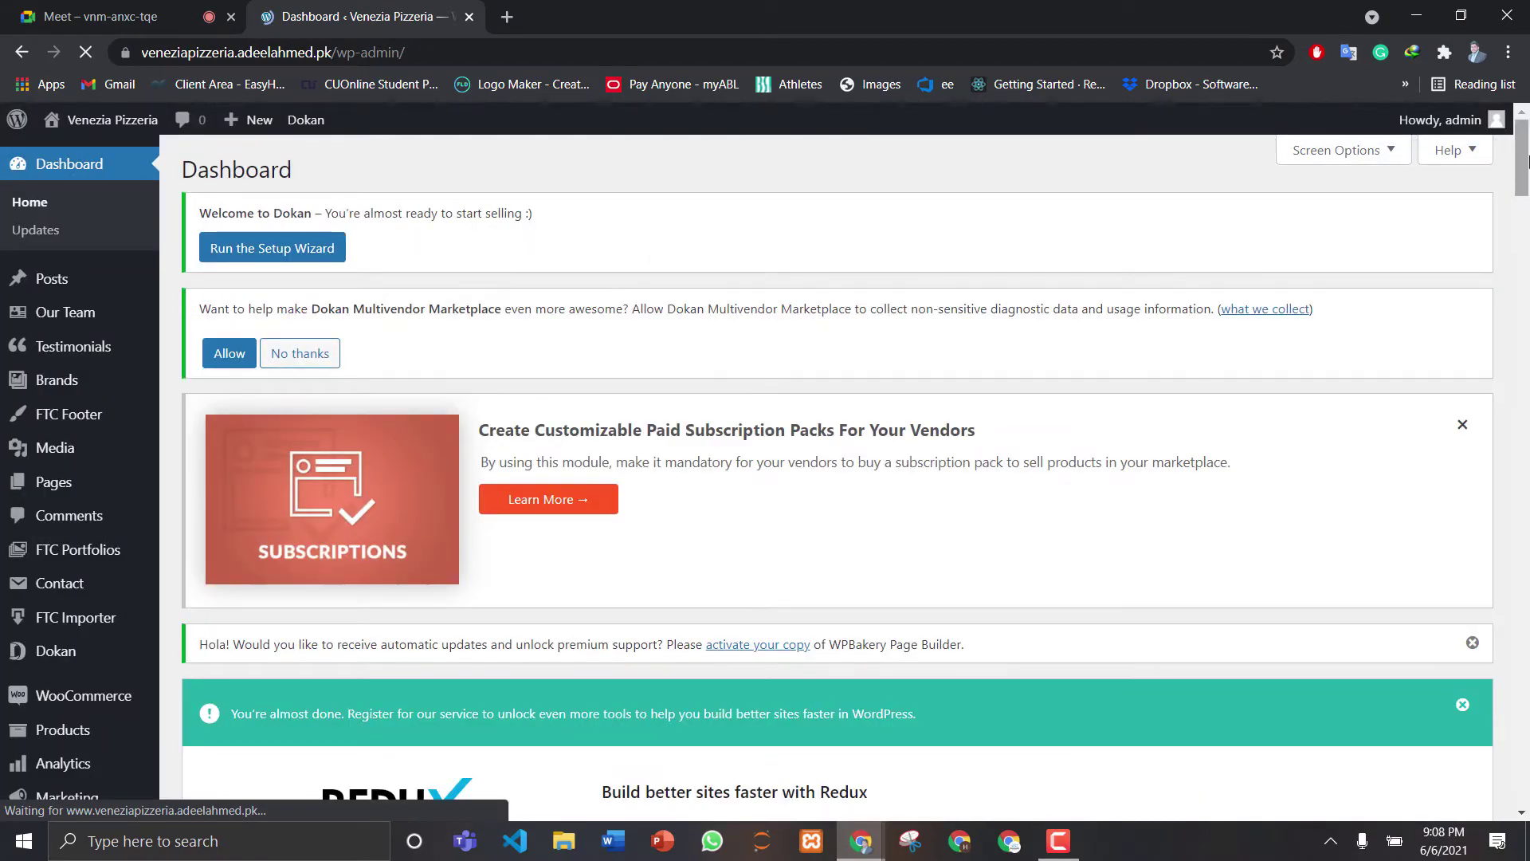
Open the Wibar theme options under Appearance and go to the Logo - Favicon settings
{"action": "left_click_drag", "start_coordinate": [1528, 162], "coordinate": [1528, 208]}
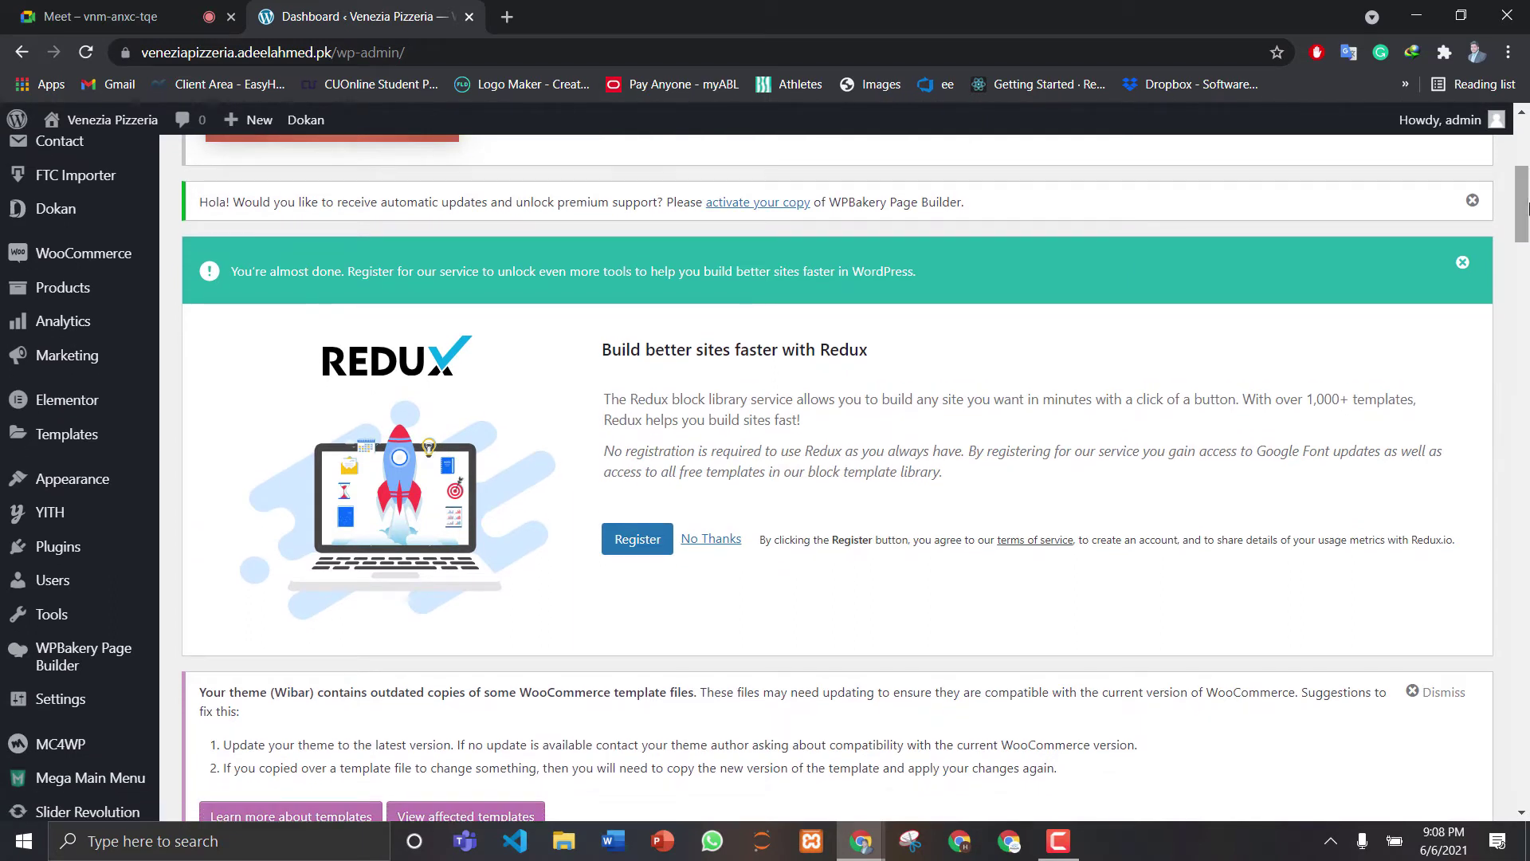
{"action": "mouse_move", "coordinate": [127, 490]}
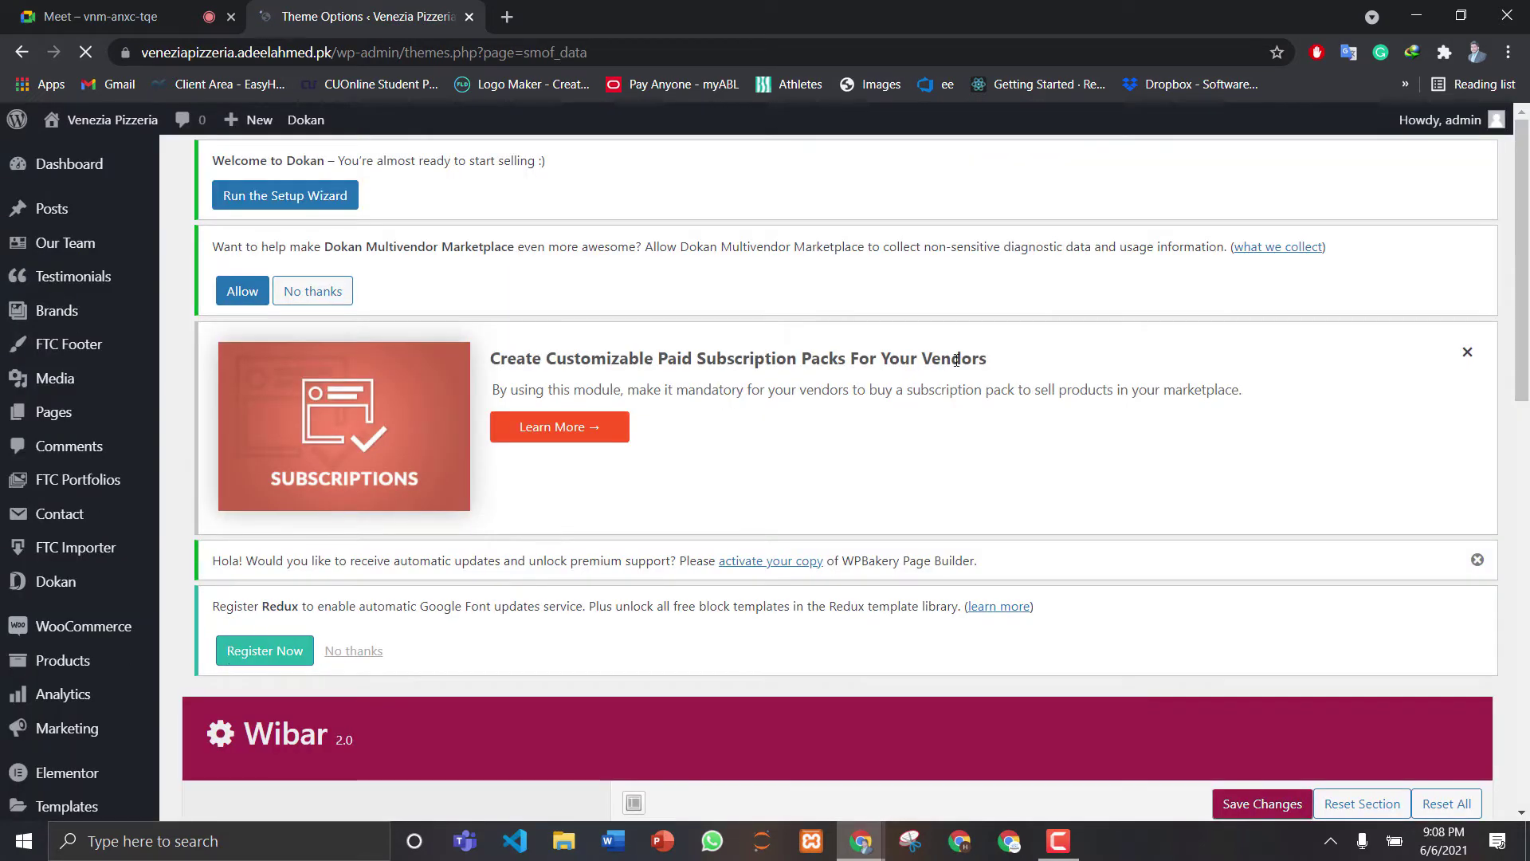
{"action": "mouse_move", "coordinate": [1527, 147]}
{"action": "left_mouse_down"}
{"action": "mouse_move", "coordinate": [1526, 566]}
{"action": "mouse_move", "coordinate": [1527, 177]}
{"action": "left_mouse_up"}
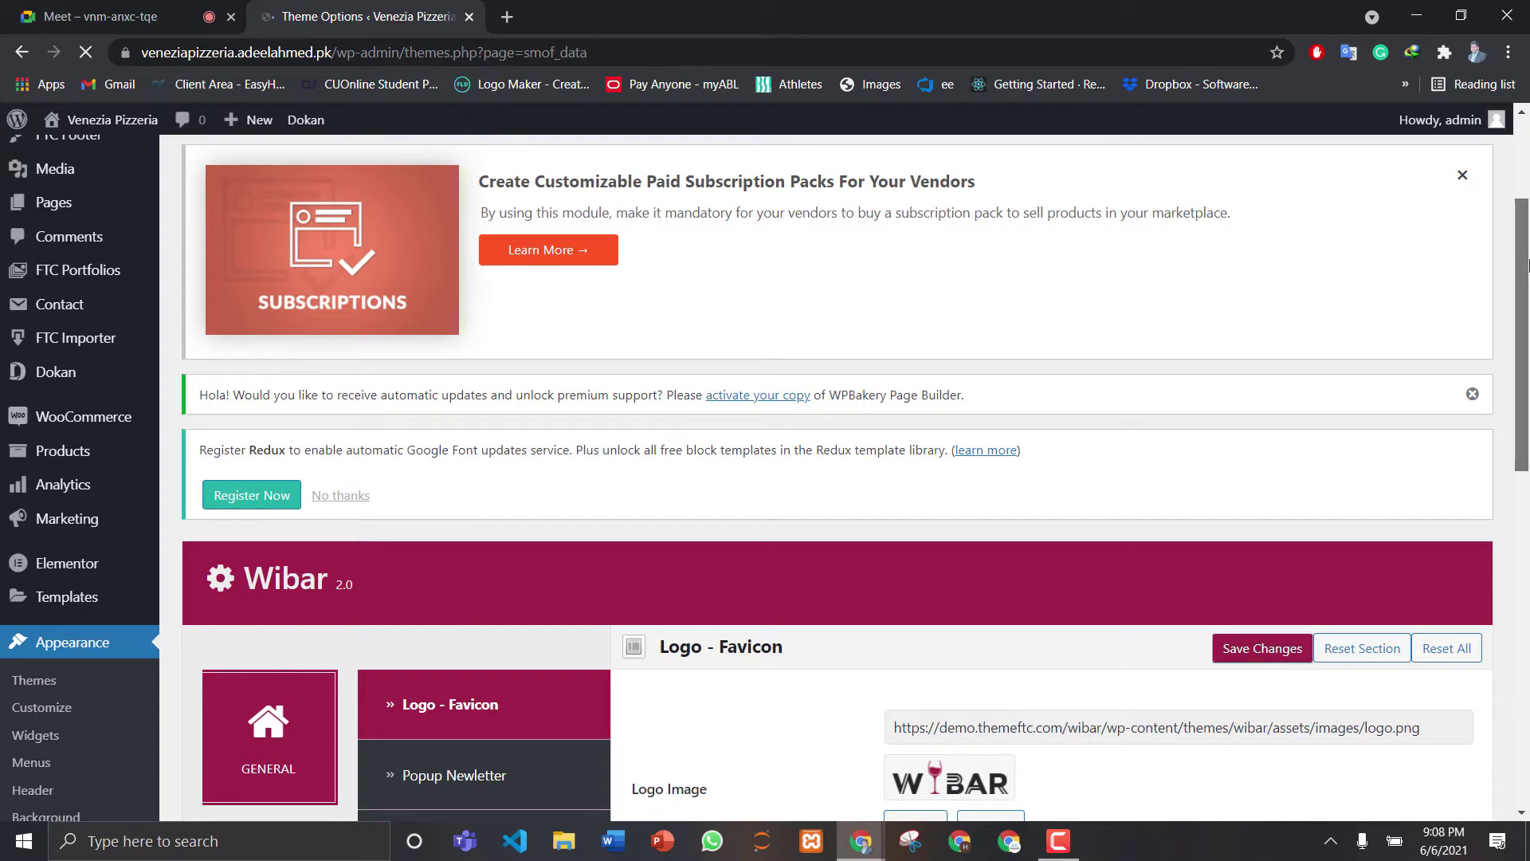
{"action": "left_click_drag", "start_coordinate": [1527, 265], "coordinate": [1526, 329]}
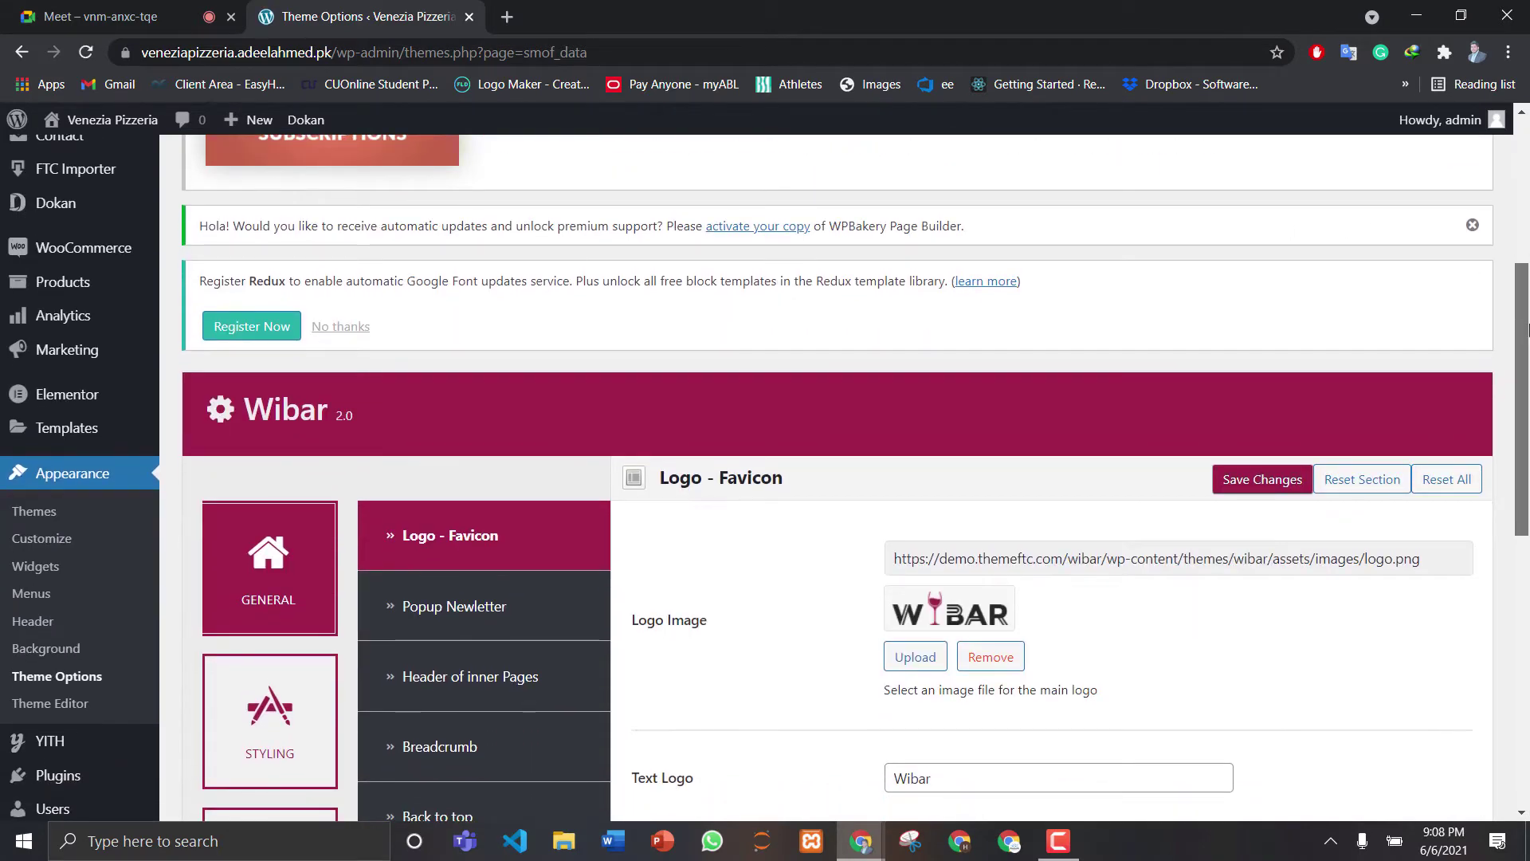
{"action": "scroll", "coordinate": [1526, 328], "scroll_direction": "down", "scroll_amount": 2}
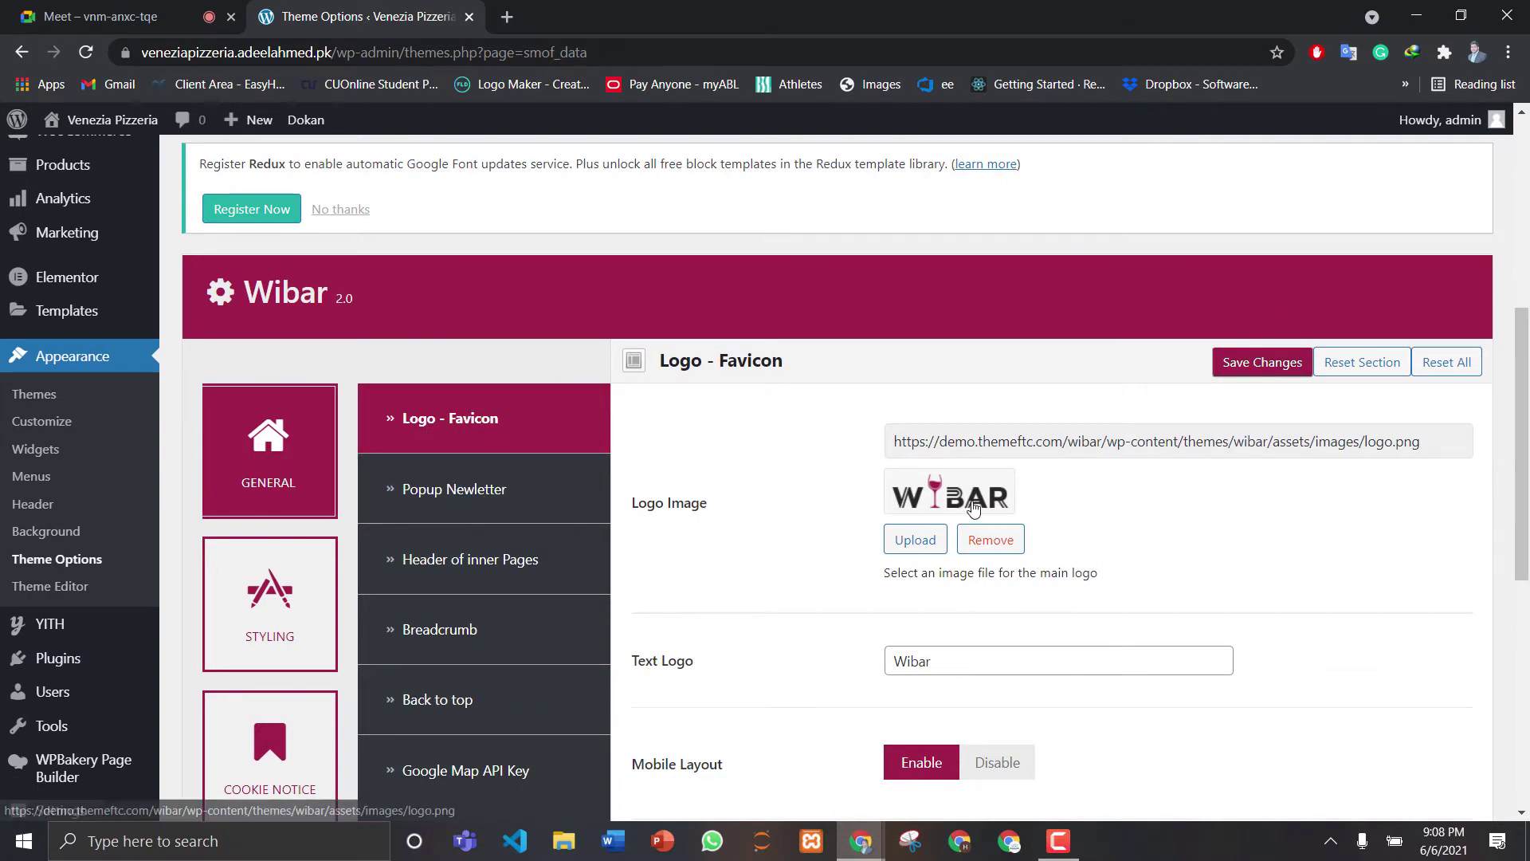
{"action": "scroll", "coordinate": [1521, 446], "scroll_direction": "down", "scroll_amount": 1}
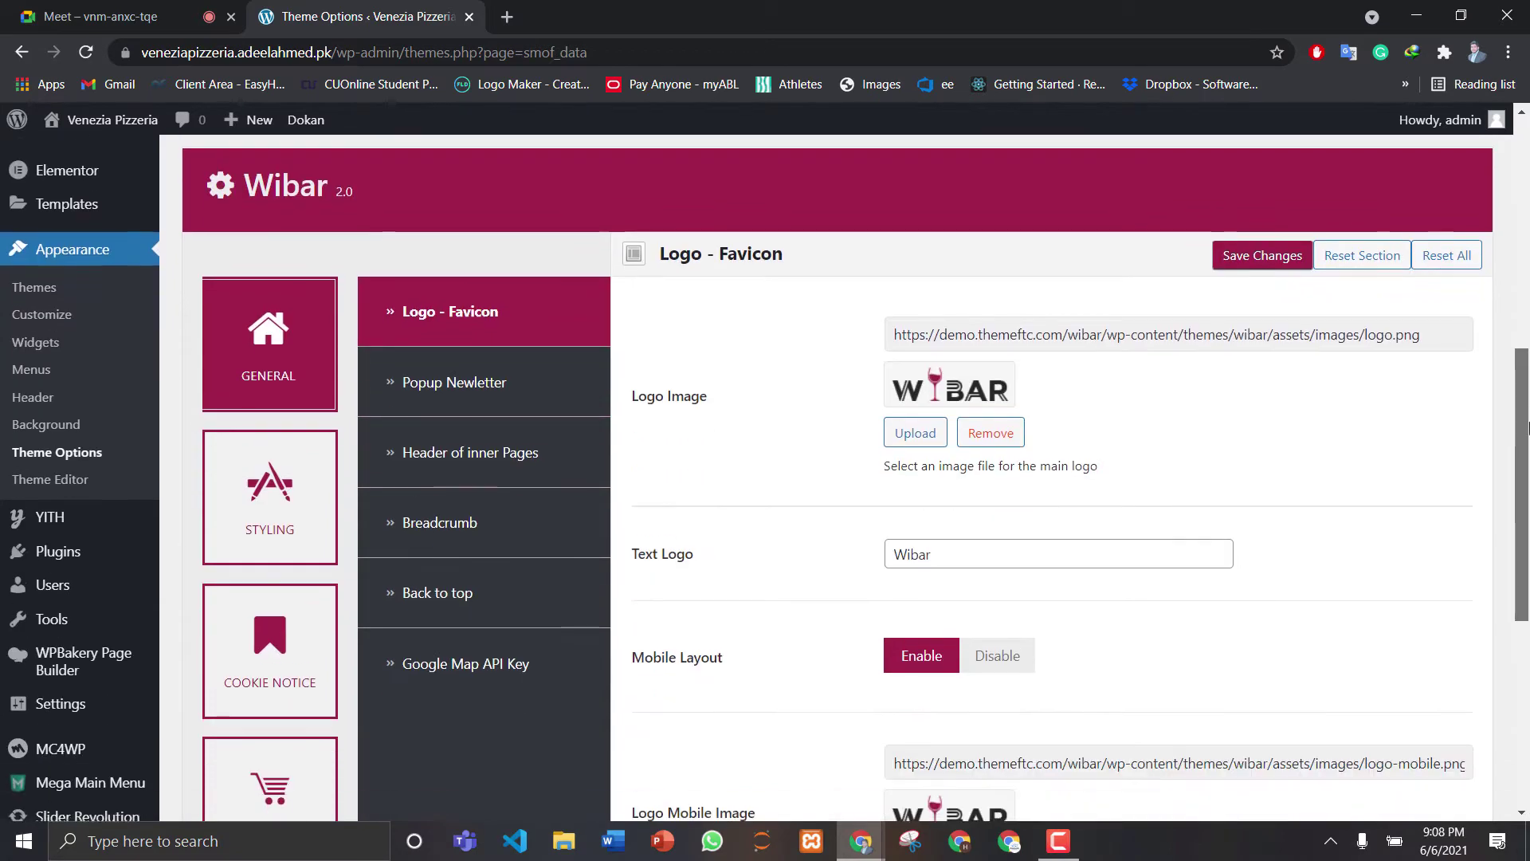
{"action": "left_click", "coordinate": [913, 434]}
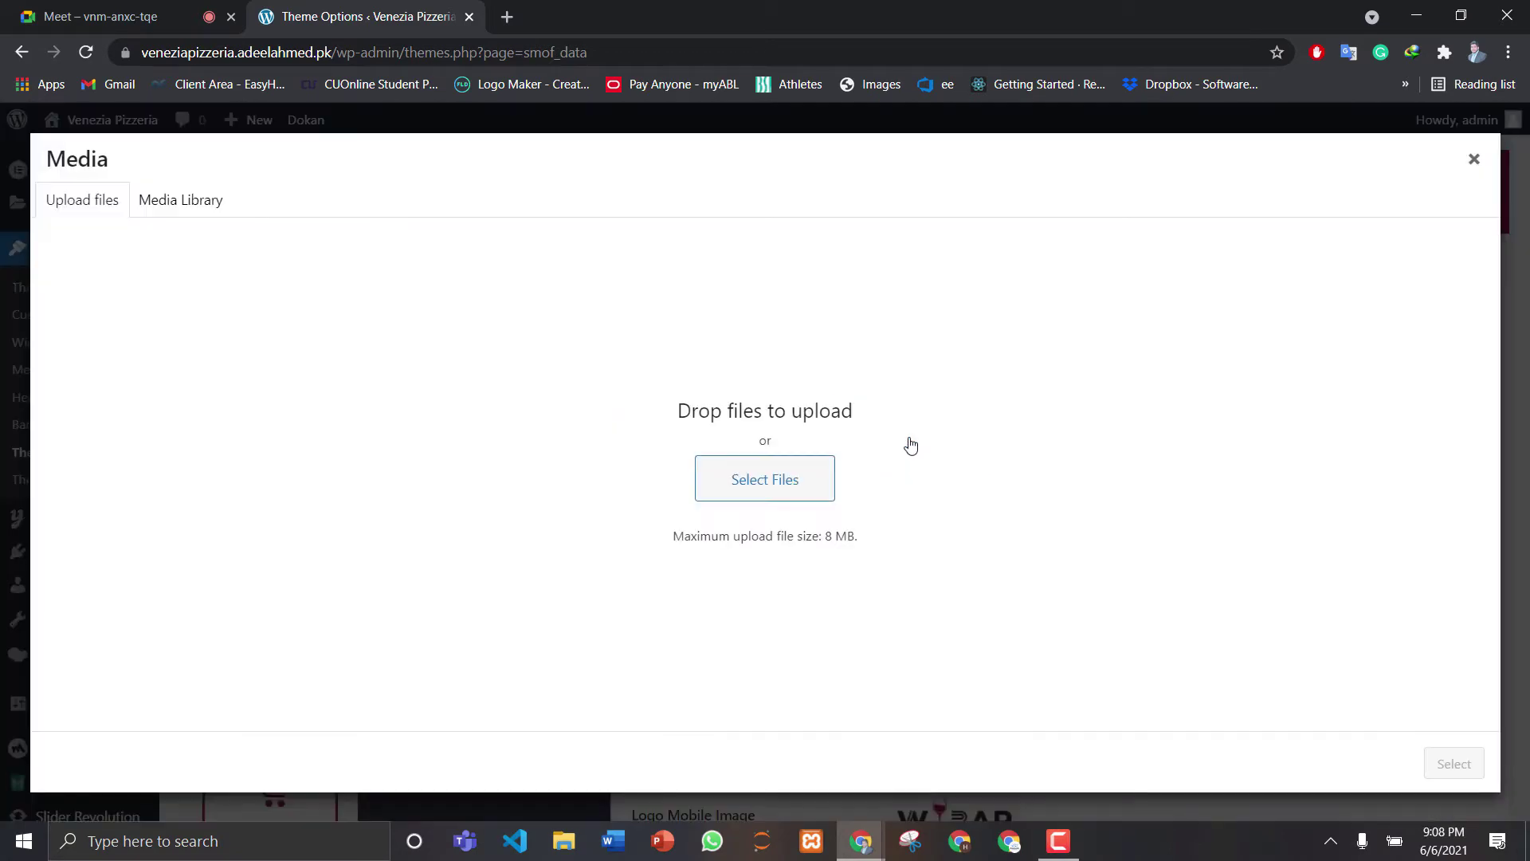
{"action": "left_click", "coordinate": [192, 204]}
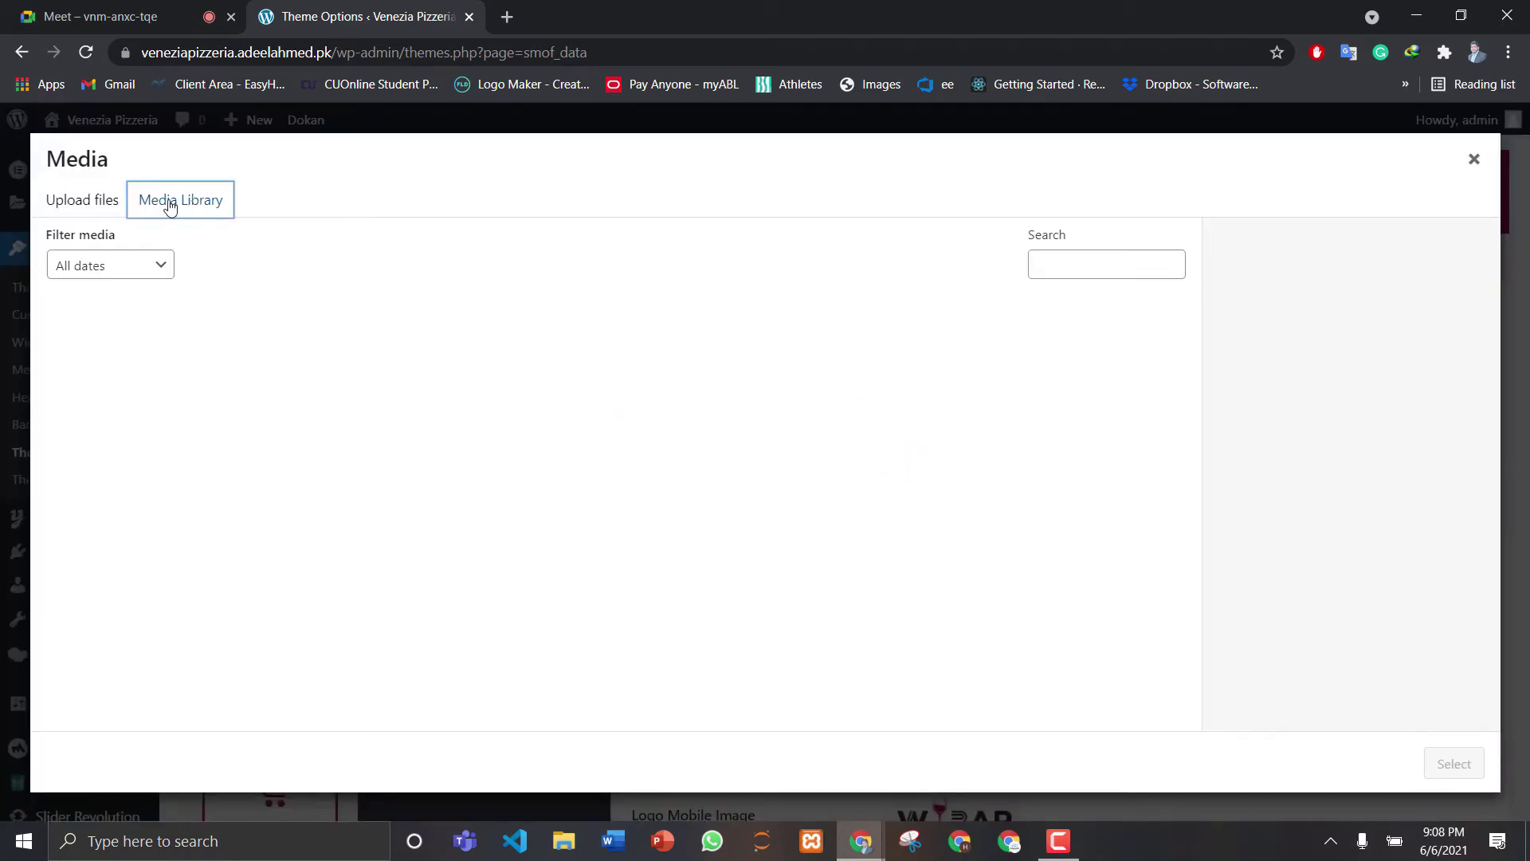
{"action": "left_click", "coordinate": [79, 202]}
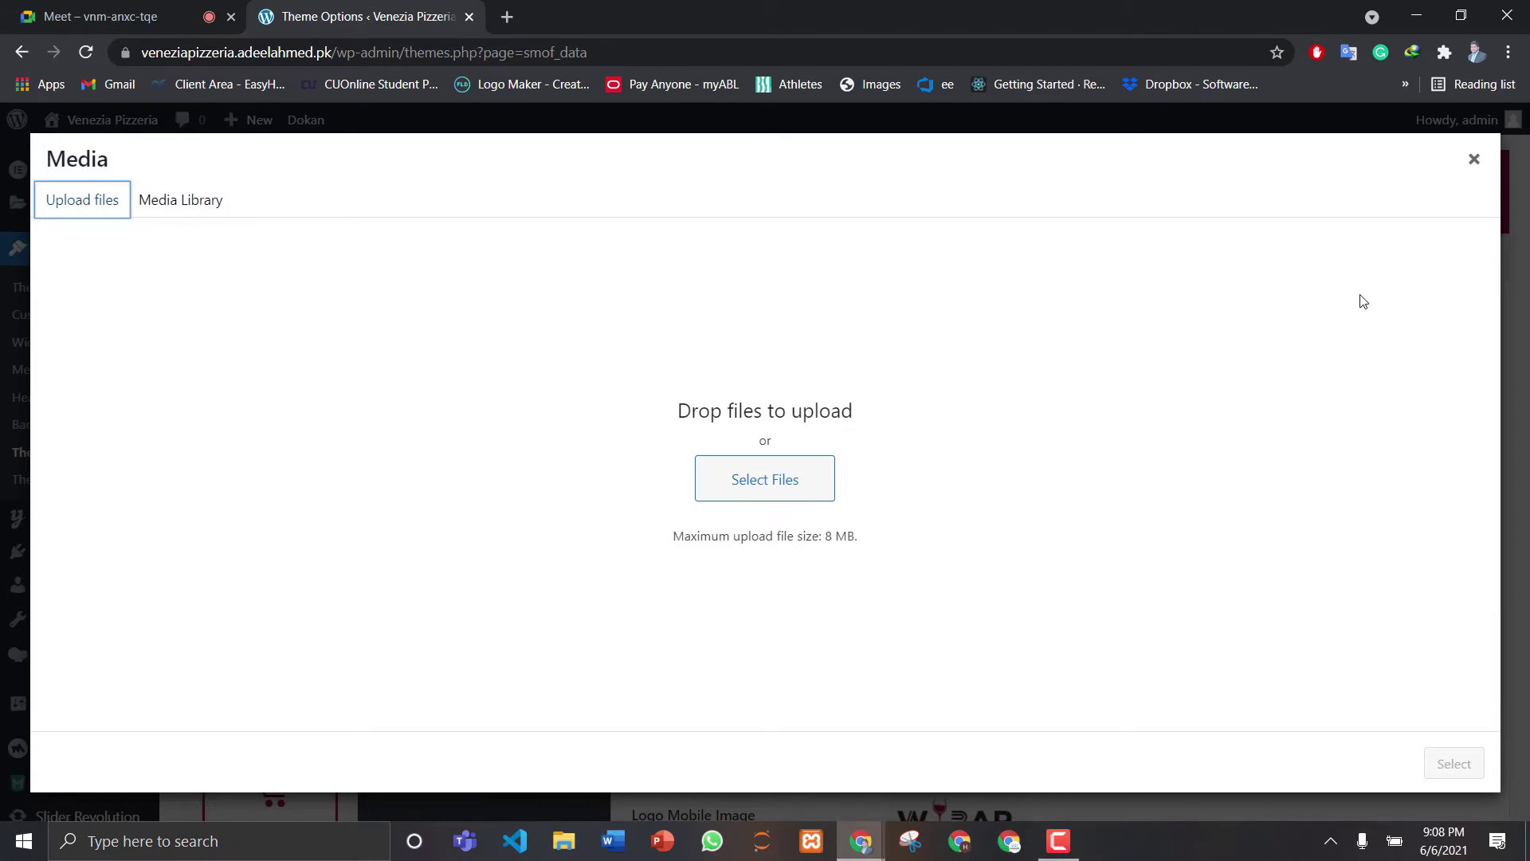
{"action": "left_click", "coordinate": [1475, 158]}
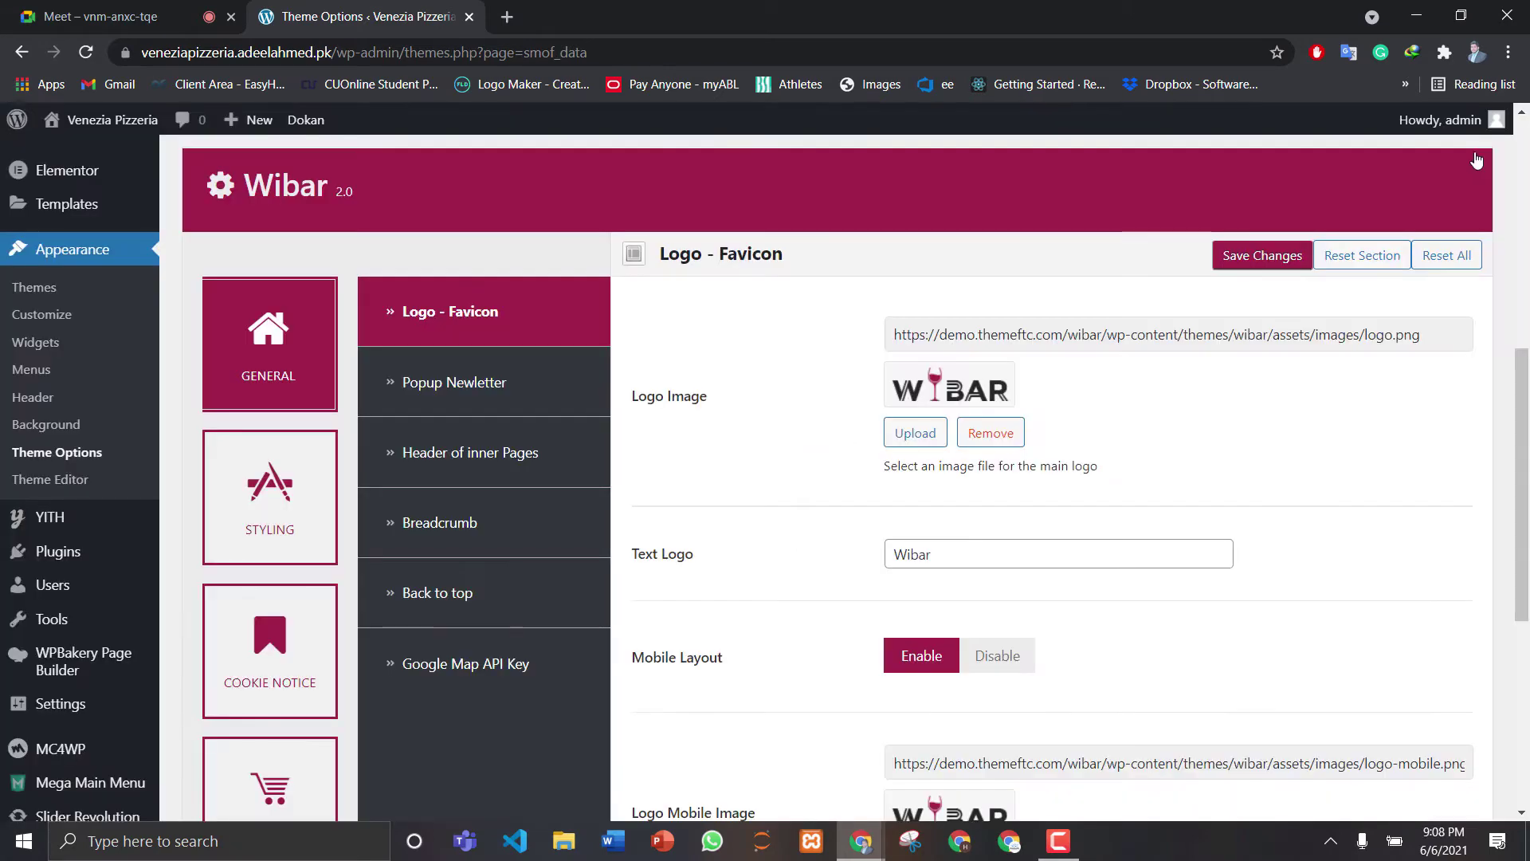
{"action": "scroll", "coordinate": [1522, 331], "scroll_direction": "up", "scroll_amount": 1}
{"action": "scroll", "coordinate": [1525, 331], "scroll_direction": "up", "scroll_amount": 7}
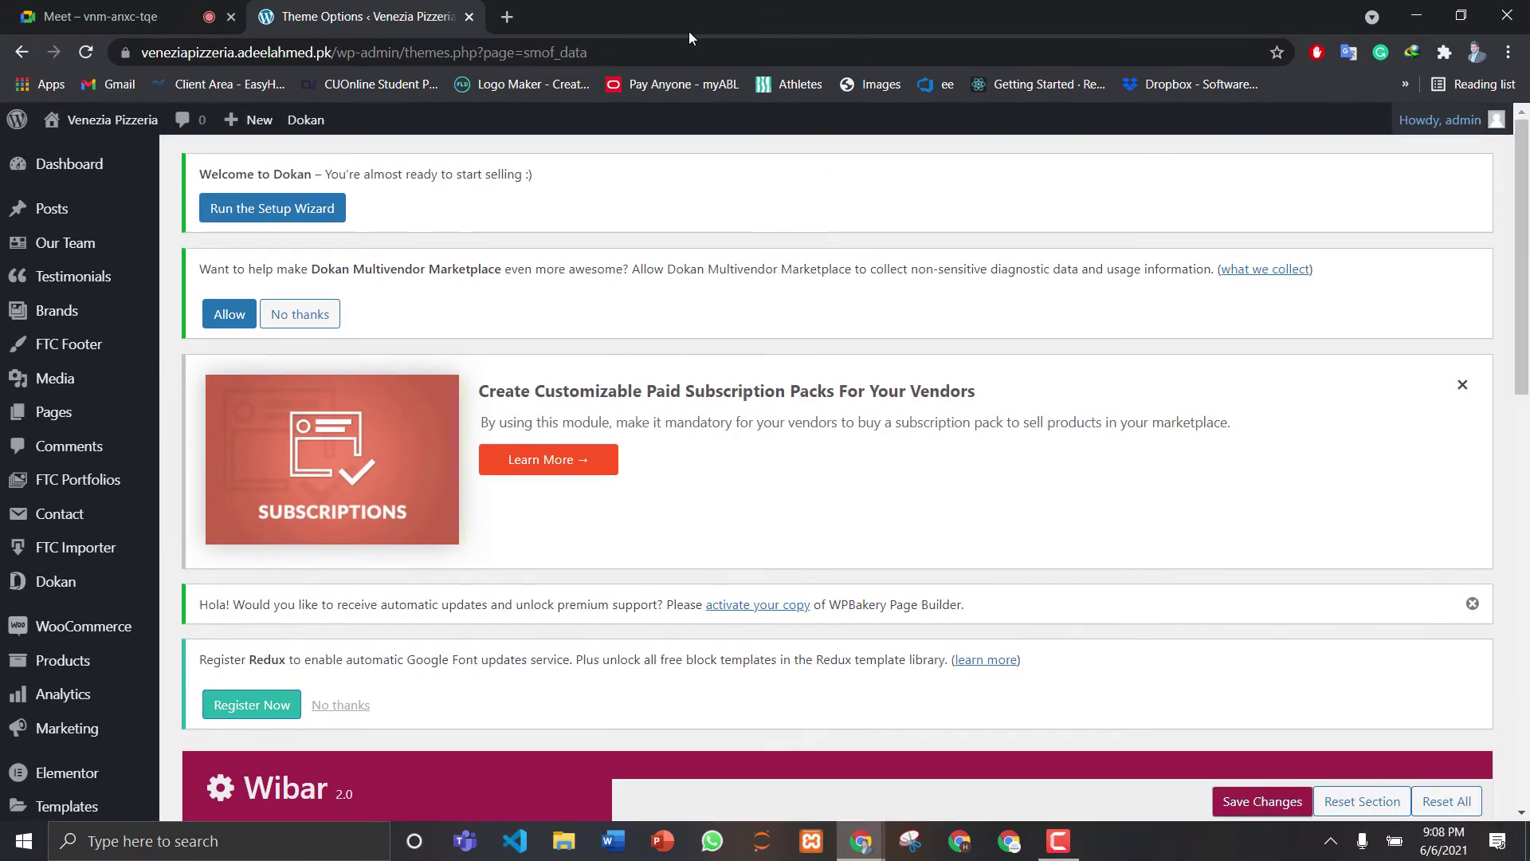
Search the web for freelogodesign.org in a new browser tab
{"action": "left_click", "coordinate": [513, 15]}
{"action": "type", "text": "free"}
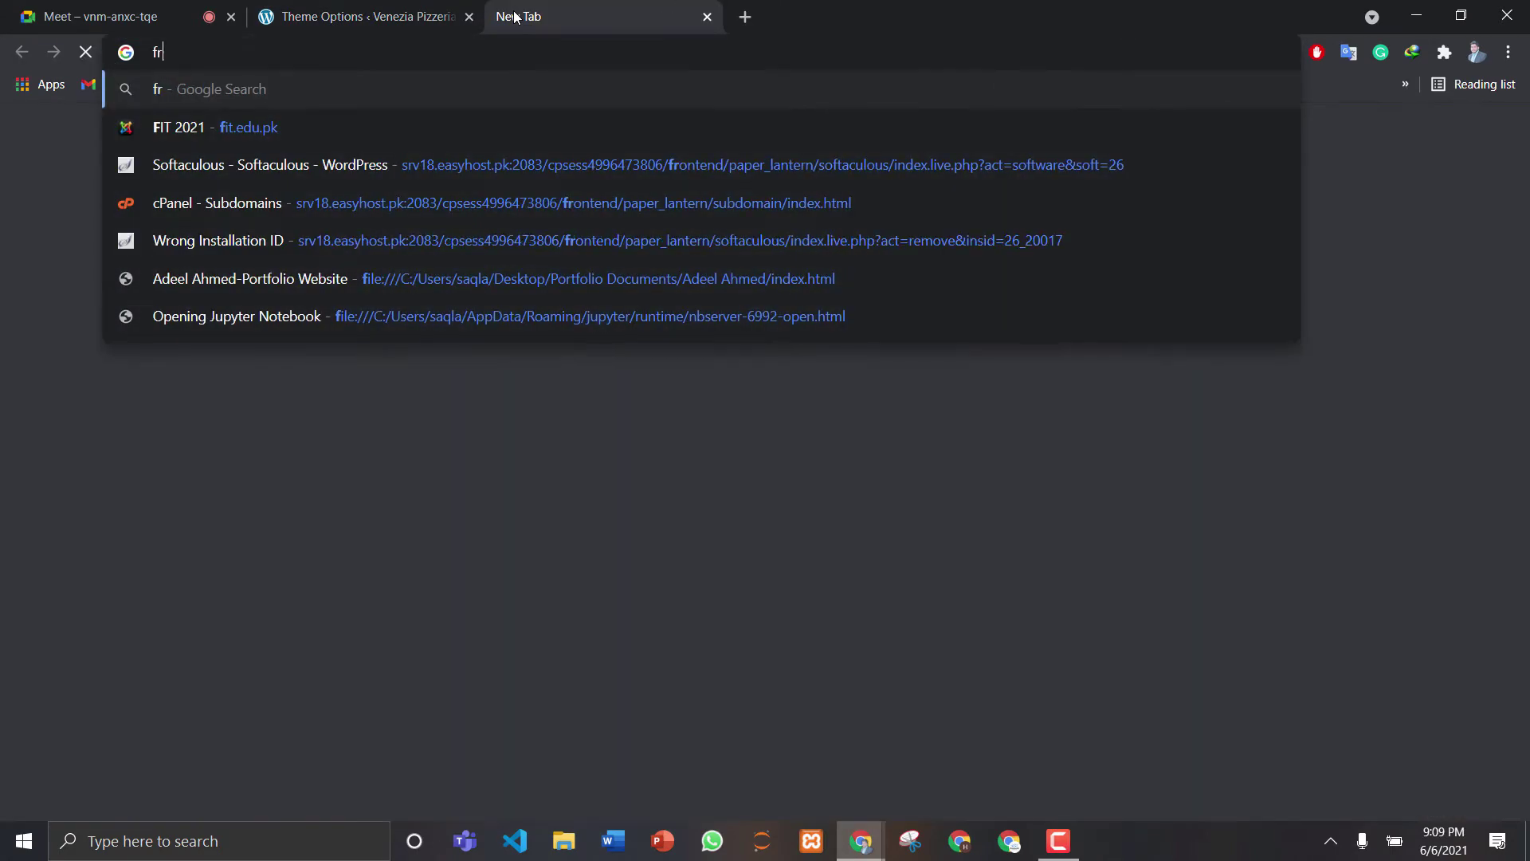
{"action": "key", "text": "BackSpace"}
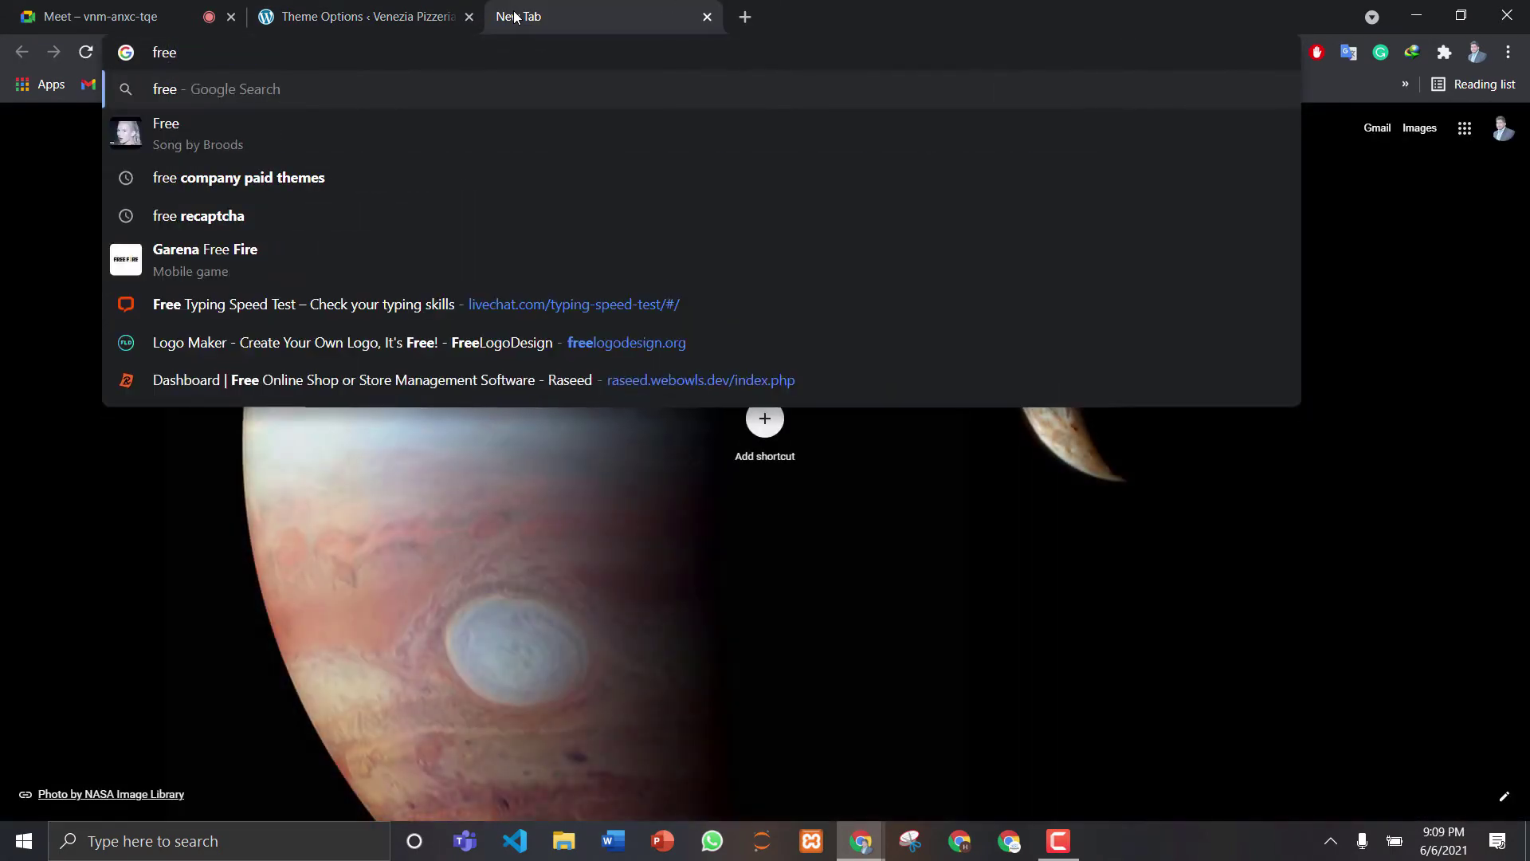
{"action": "type", "text": "logo"}
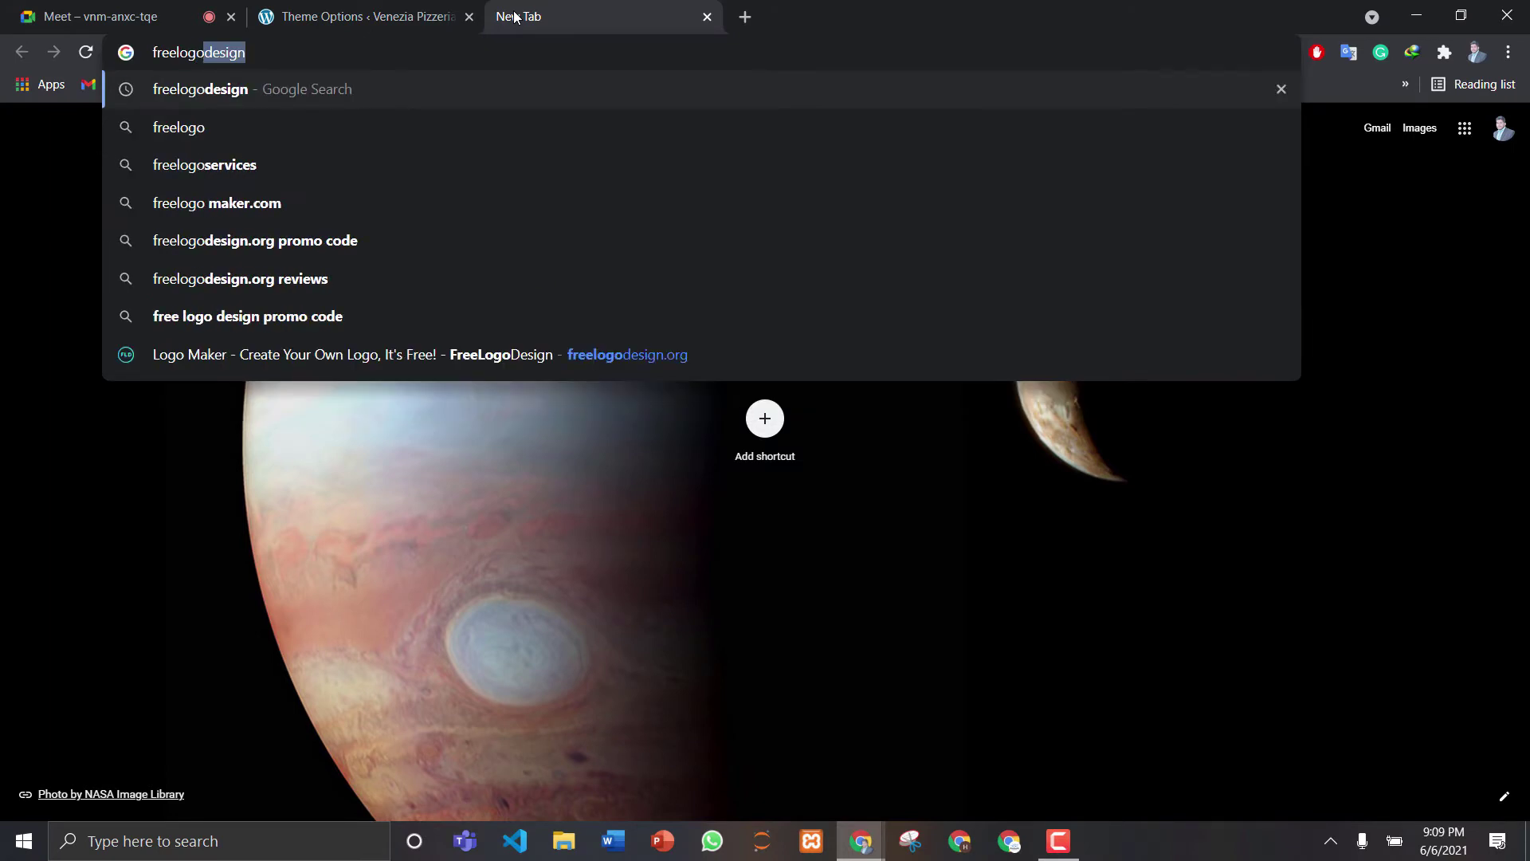
{"action": "type", "text": "design.or"}
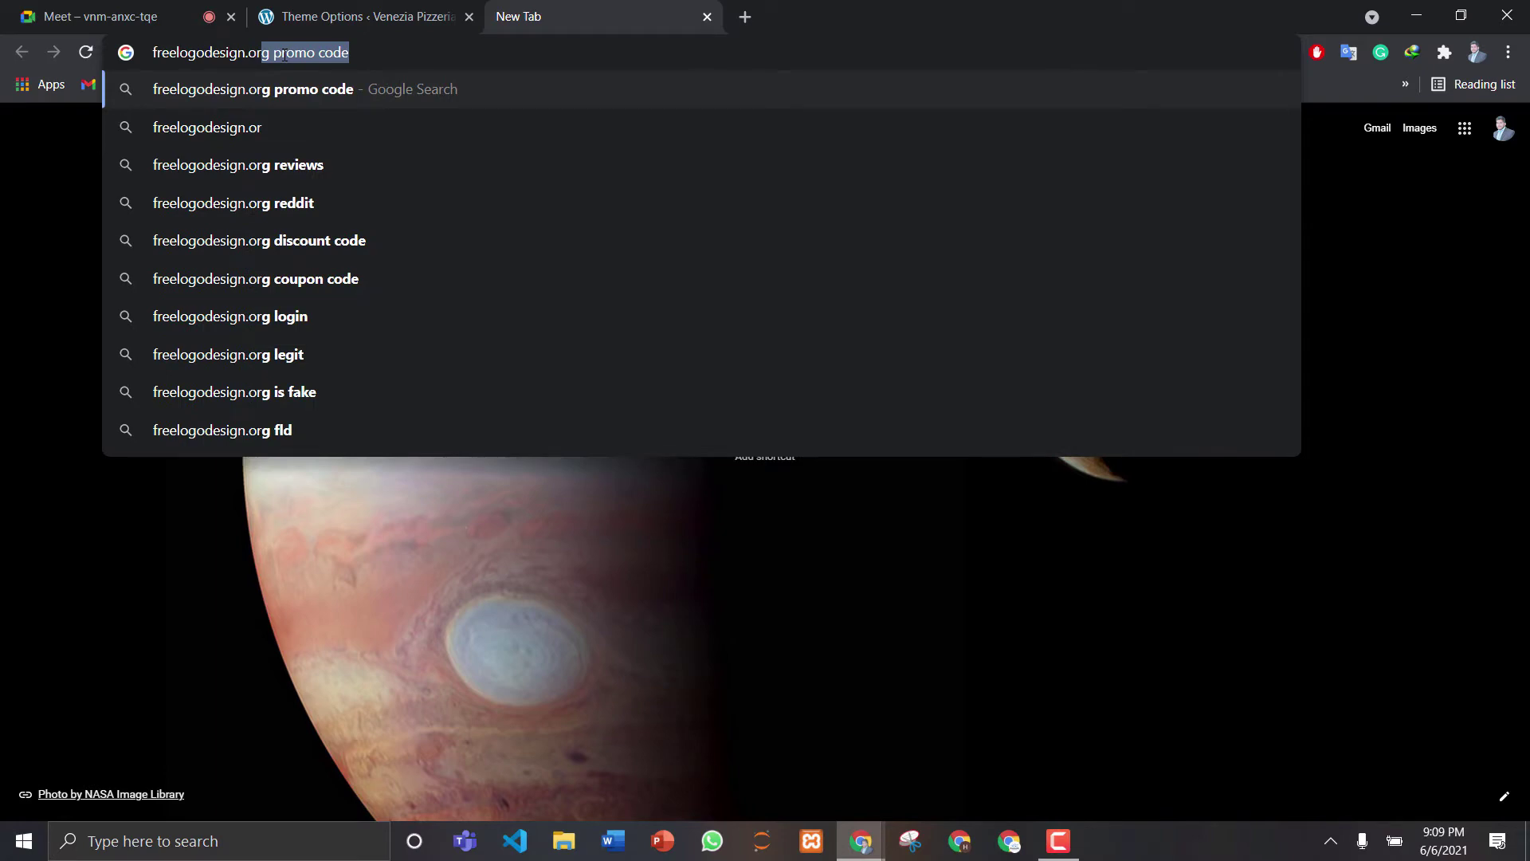
{"action": "key", "text": "Return"}
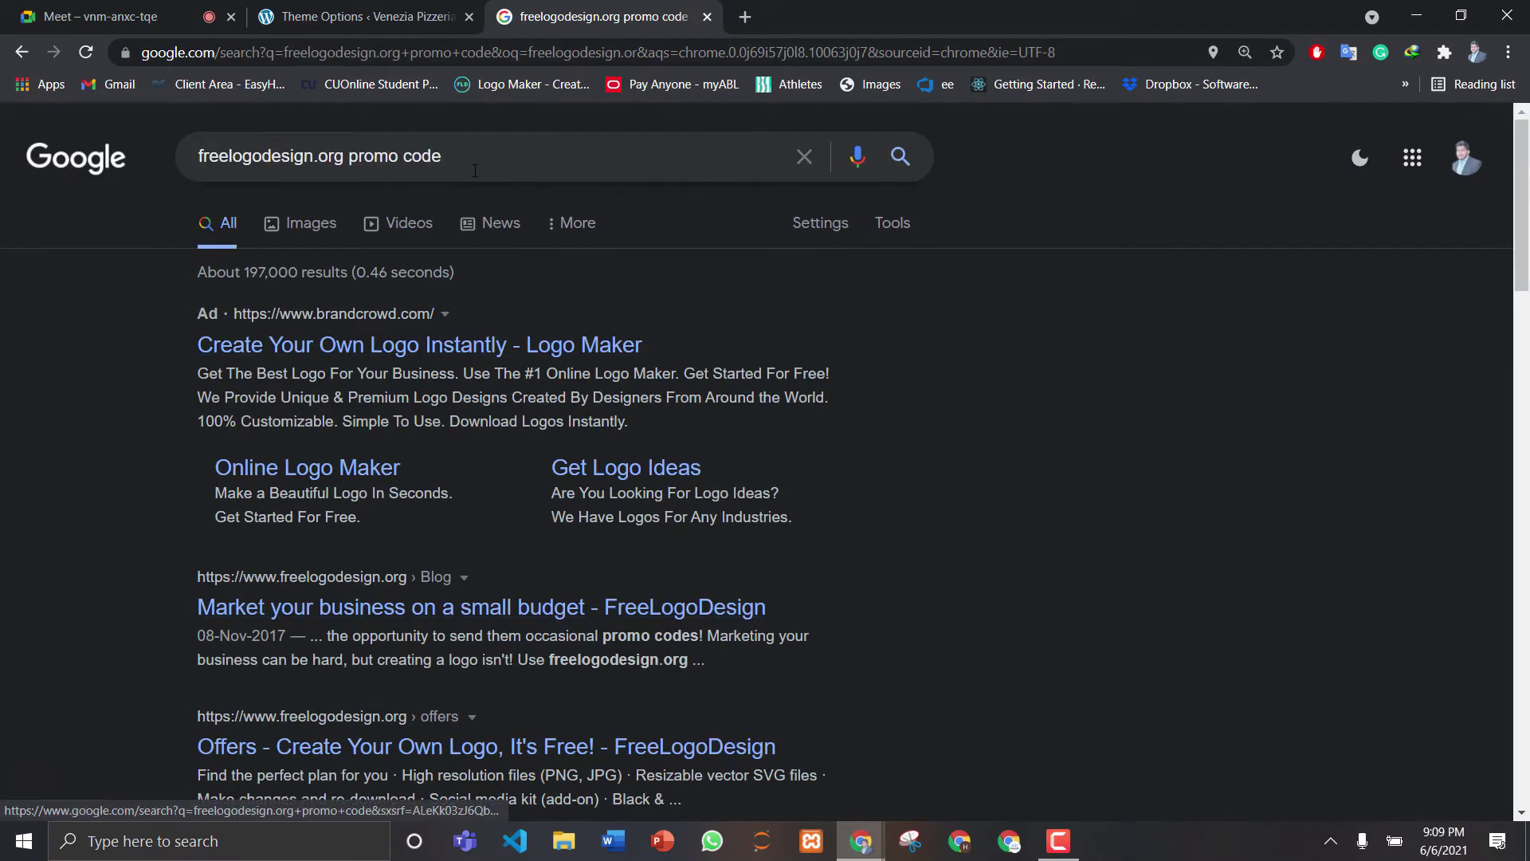
Shorten the search query to freelogodesign.org, search again, and open the FreeLogoDesign website from the results
{"action": "left_click", "coordinate": [471, 161]}
{"action": "key", "text": "BackSpace"}
{"action": "key", "text": "BackSpace"}
{"action": "key", "text": "BackSpace"}
{"action": "key", "text": "BackSpace"}
{"action": "key", "text": "BackSpace"}
{"action": "key", "text": "BackSpace"}
{"action": "key", "text": "BackSpace"}
{"action": "key", "text": "BackSpace"}
{"action": "key", "text": "BackSpace"}
{"action": "key", "text": "BackSpace"}
{"action": "key", "text": "BackSpace"}
{"action": "key", "text": "BackSpace"}
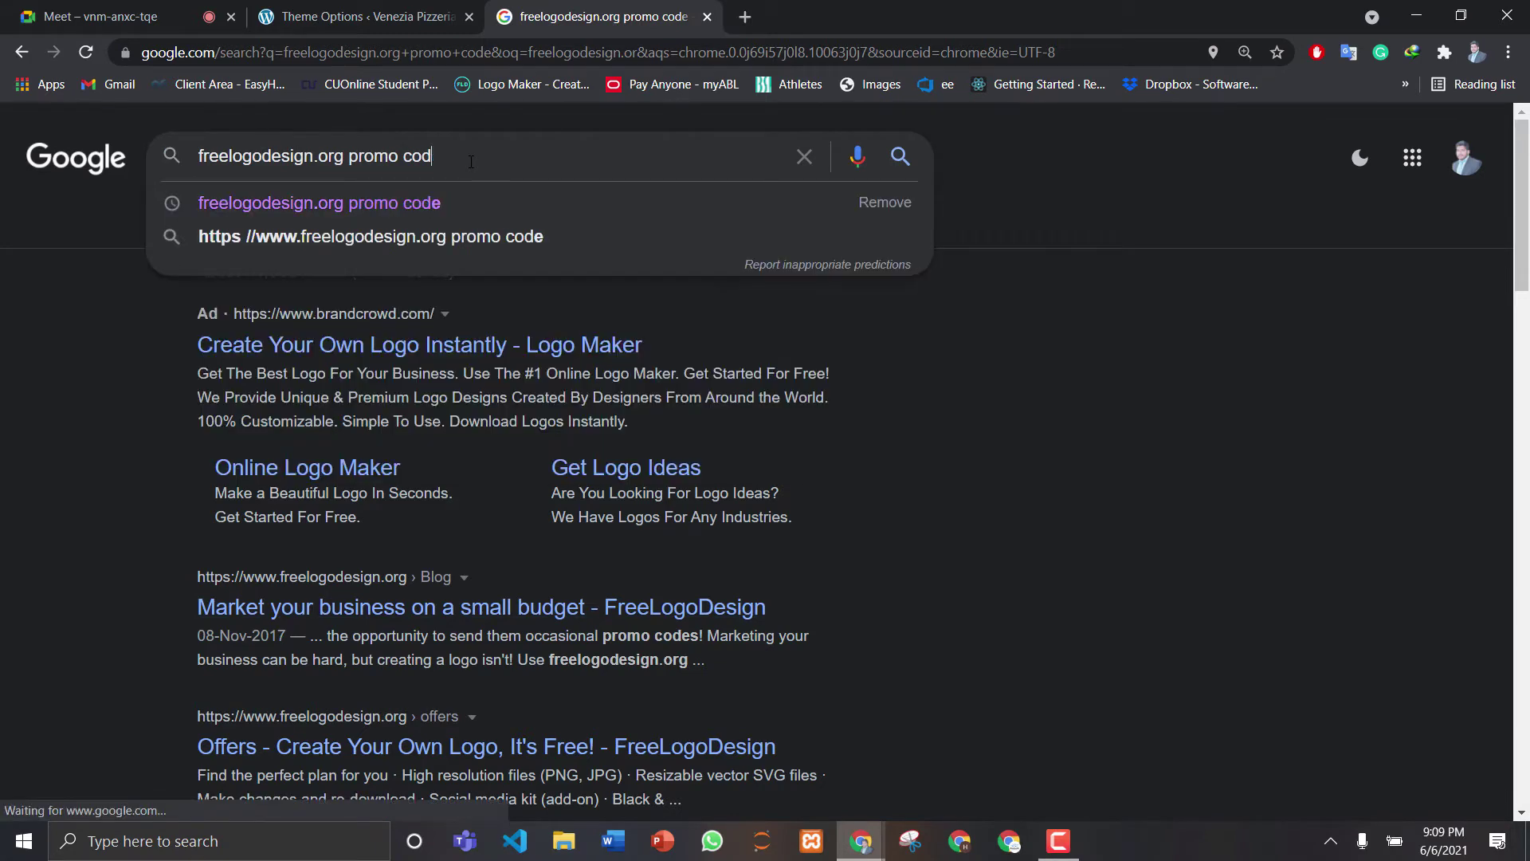
{"action": "type", "text": "g"}
{"action": "key", "text": "Return"}
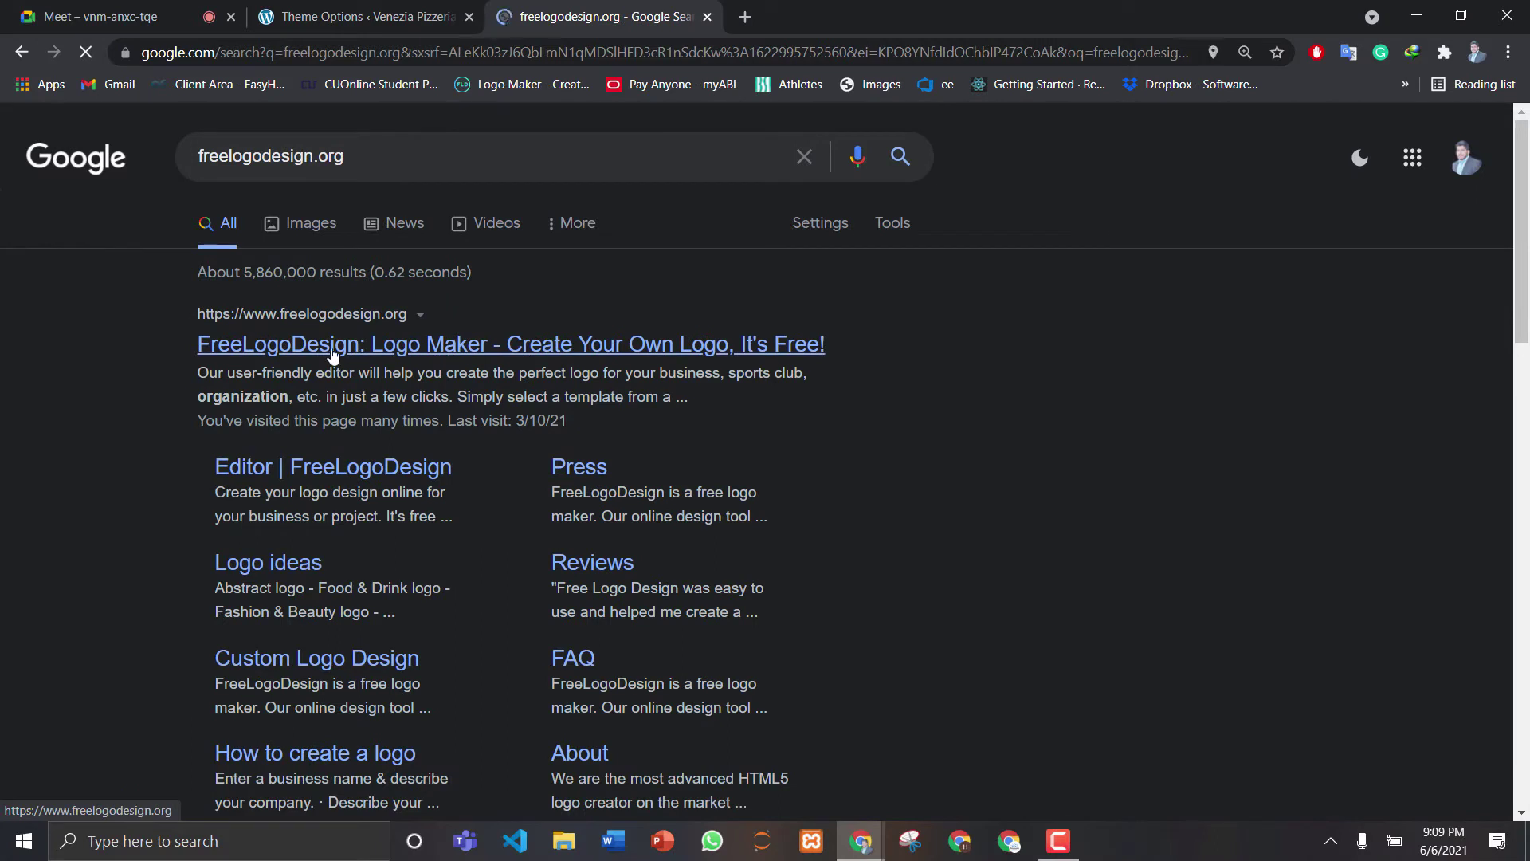
{"action": "left_click", "coordinate": [334, 345]}
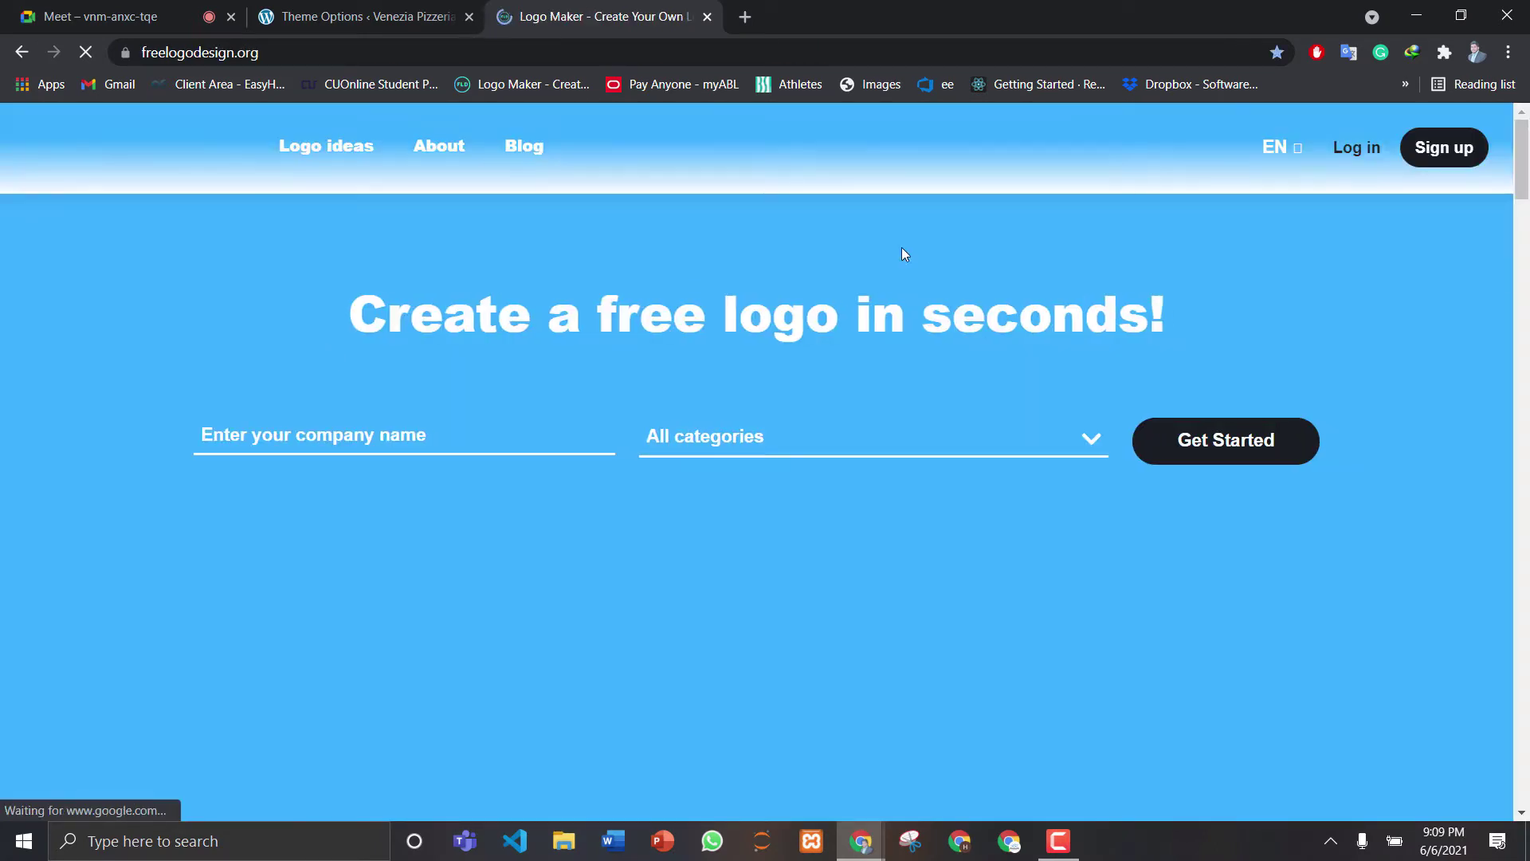
Log in to FreeLogoDesign with the existing personal Google account
{"action": "left_click", "coordinate": [1355, 155]}
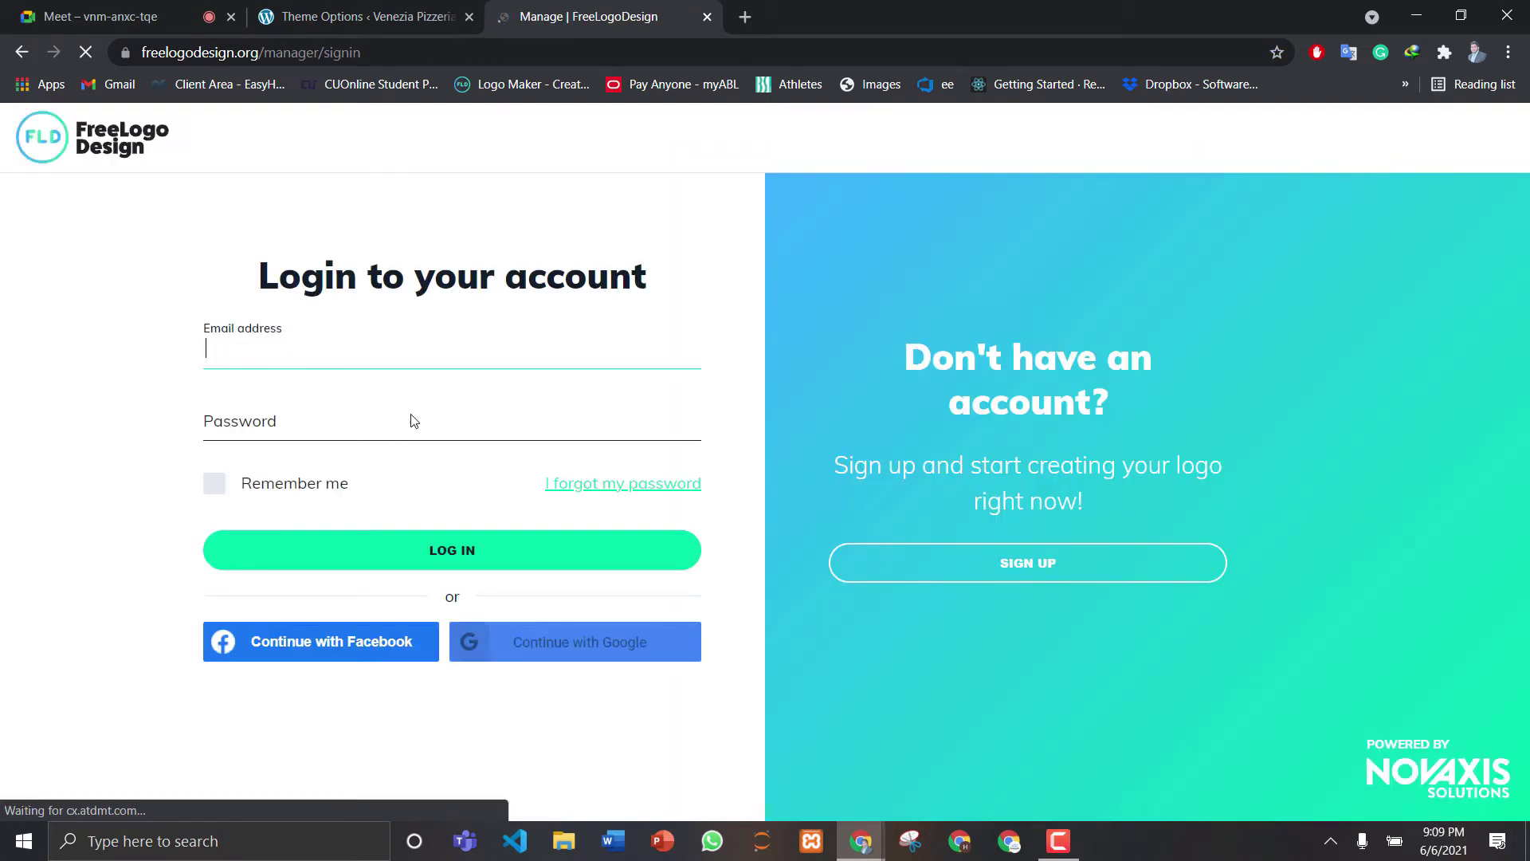
{"action": "left_click", "coordinate": [563, 647]}
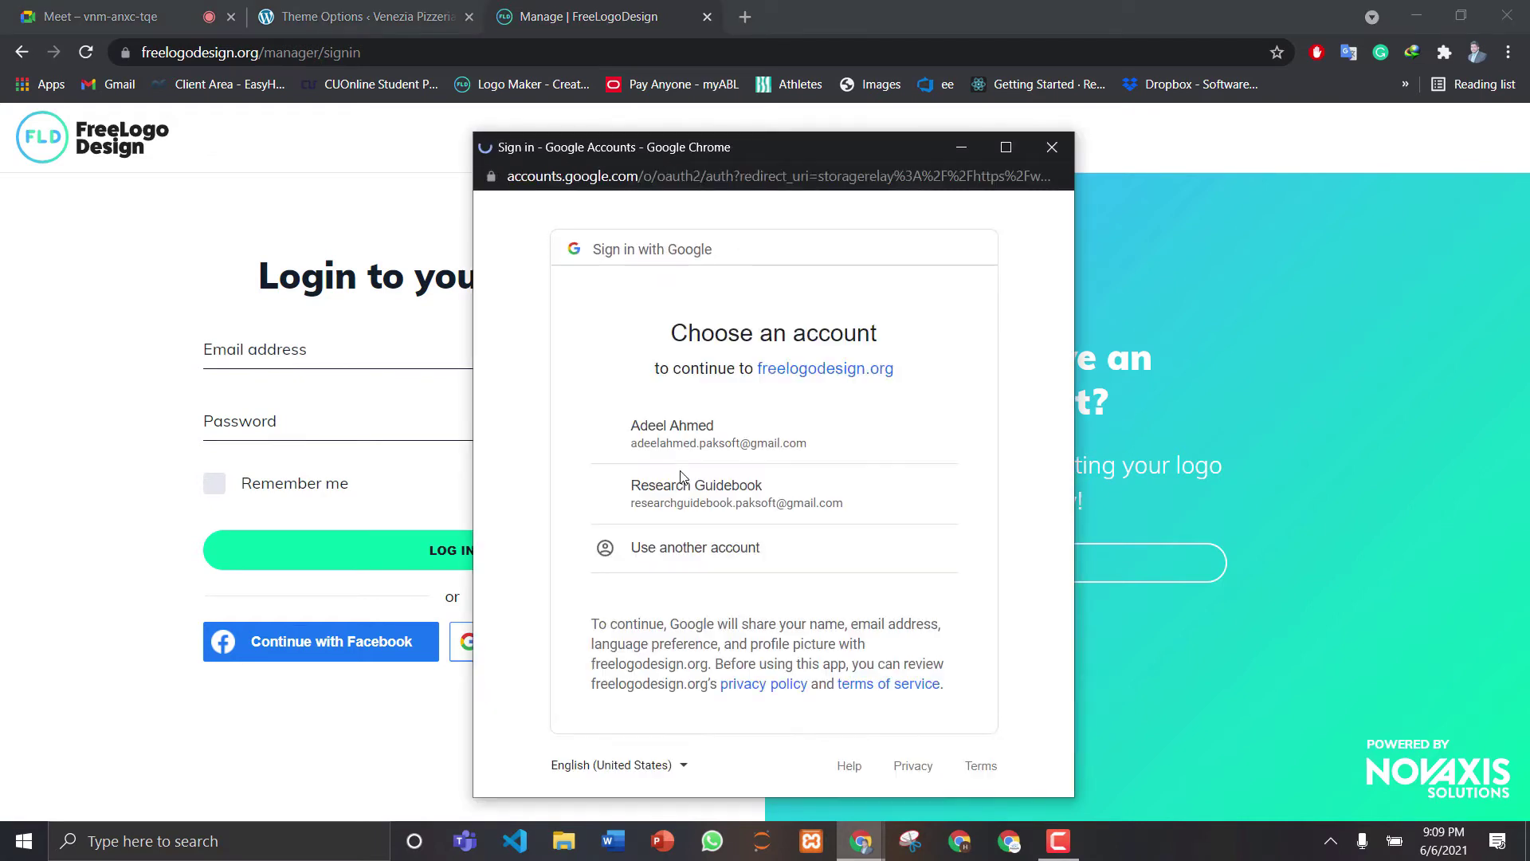
{"action": "left_click", "coordinate": [700, 440]}
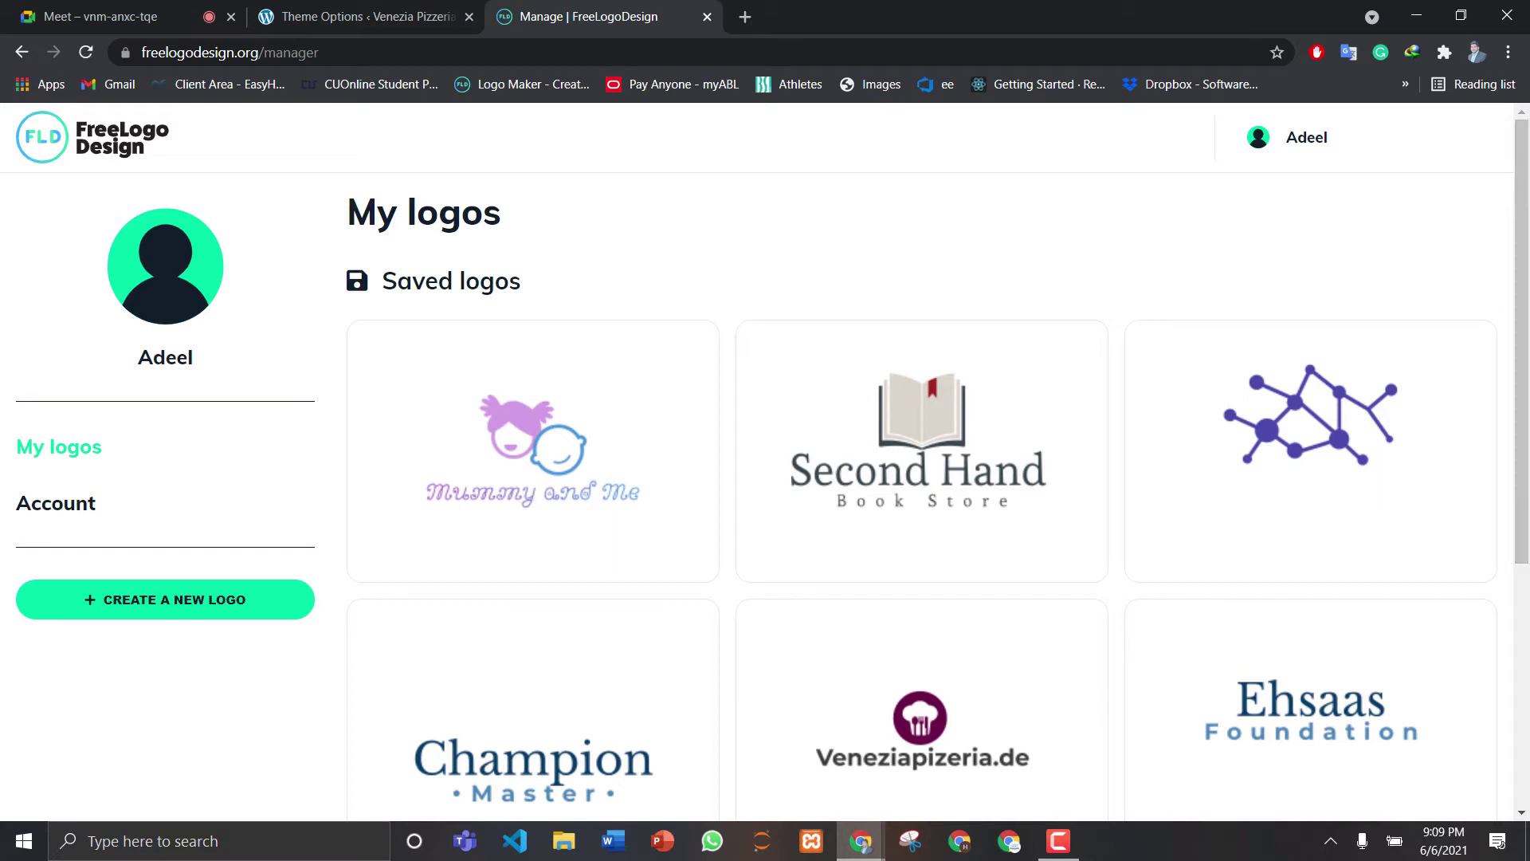
Open the saved Veneziapizeria.de logo in the editor and proceed to its download options
{"action": "scroll", "coordinate": [930, 470], "scroll_direction": "down", "scroll_amount": 2}
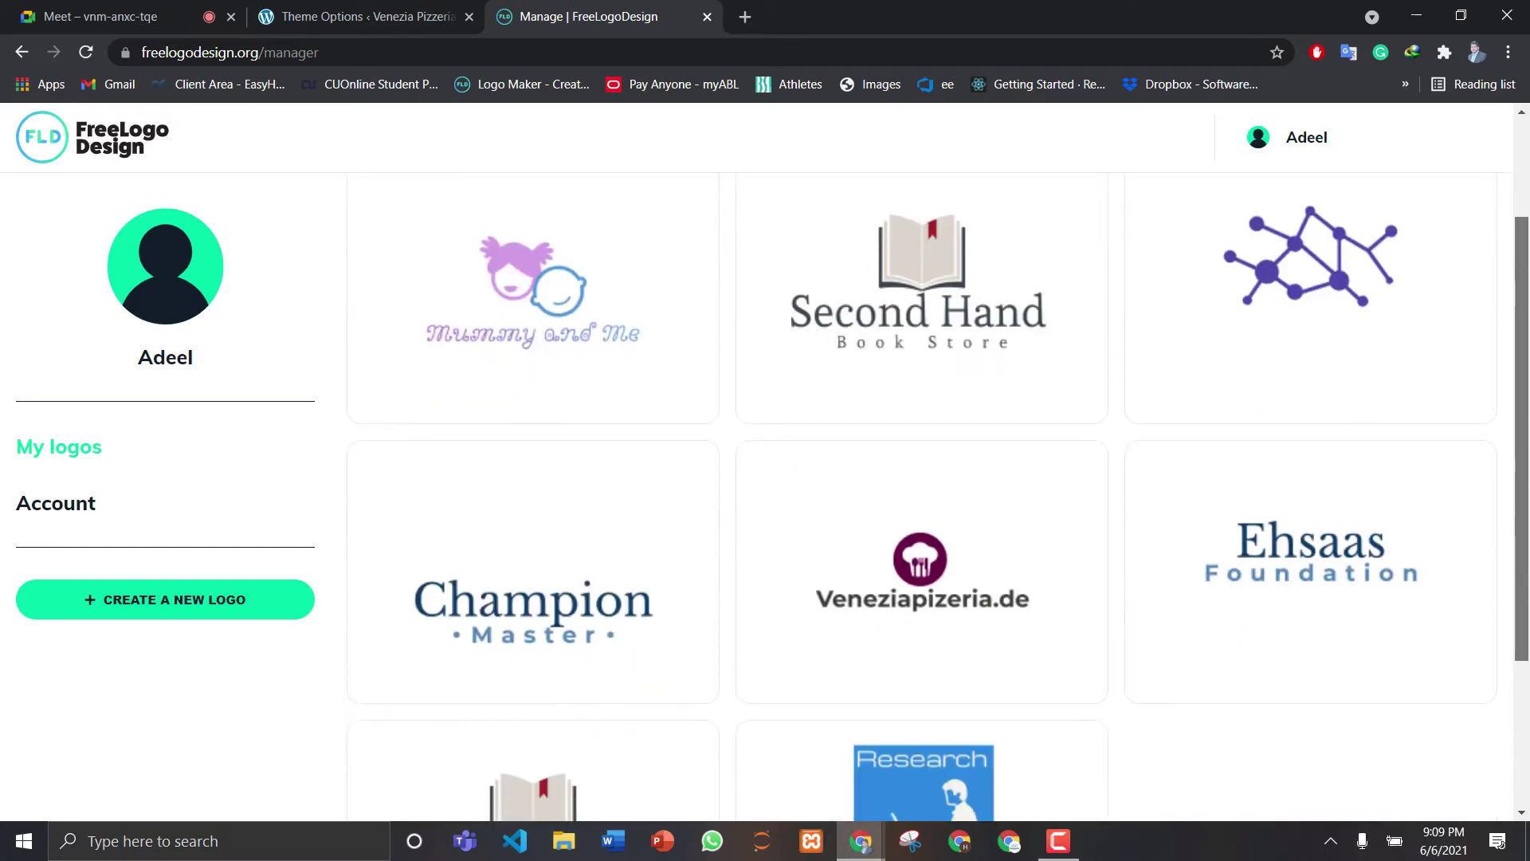
{"action": "scroll", "coordinate": [969, 405], "scroll_direction": "down", "scroll_amount": 2}
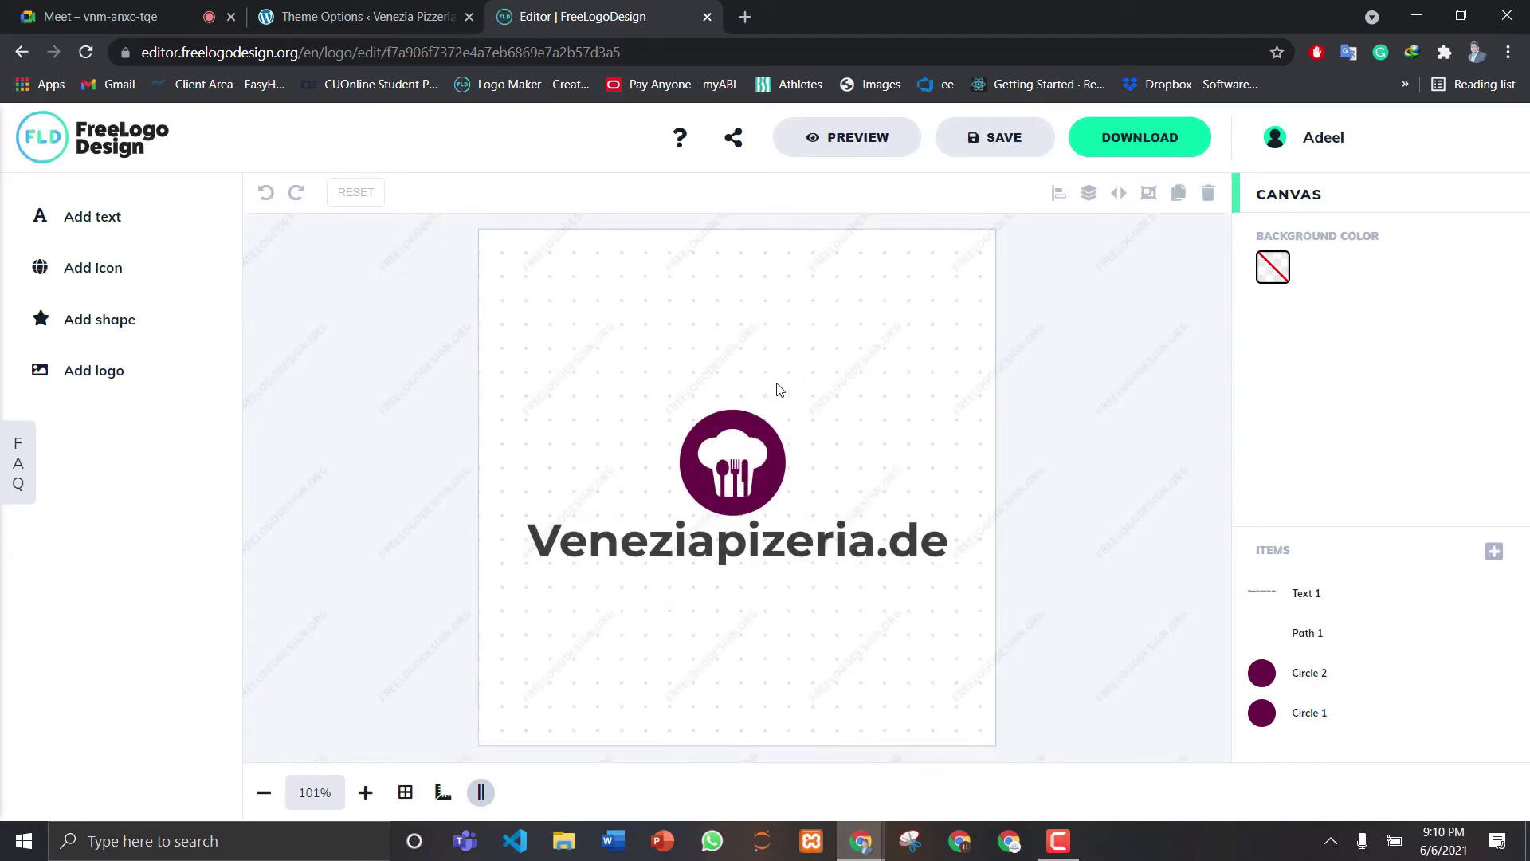
{"action": "left_click", "coordinate": [1122, 139]}
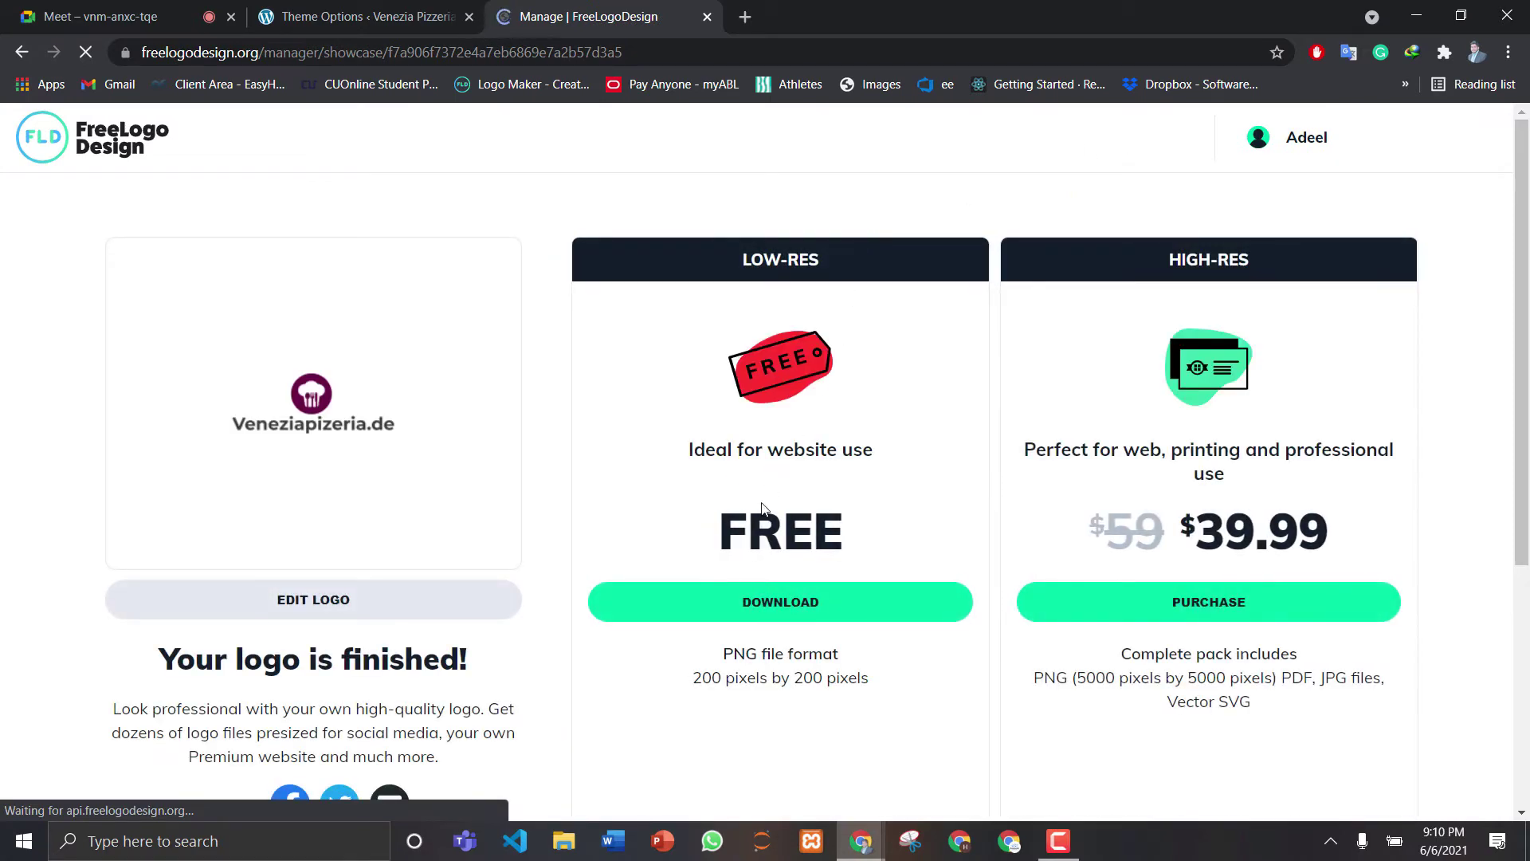
Download the free low-res PNG of the logo to the Desktop under the file name veneziapizzeria
{"action": "left_click", "coordinate": [761, 607]}
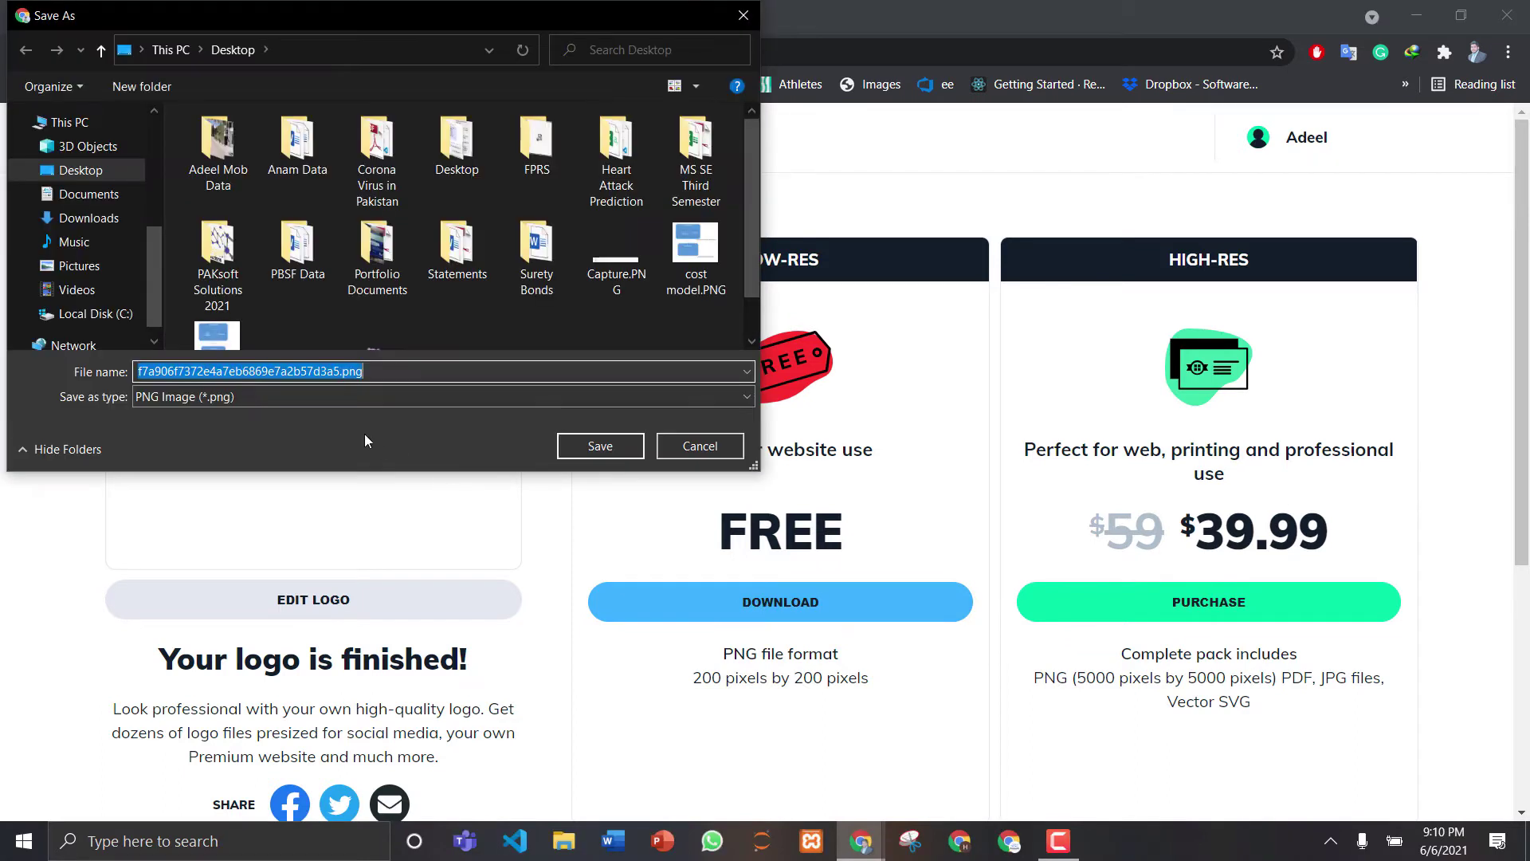
{"action": "key", "text": "BackSpace"}
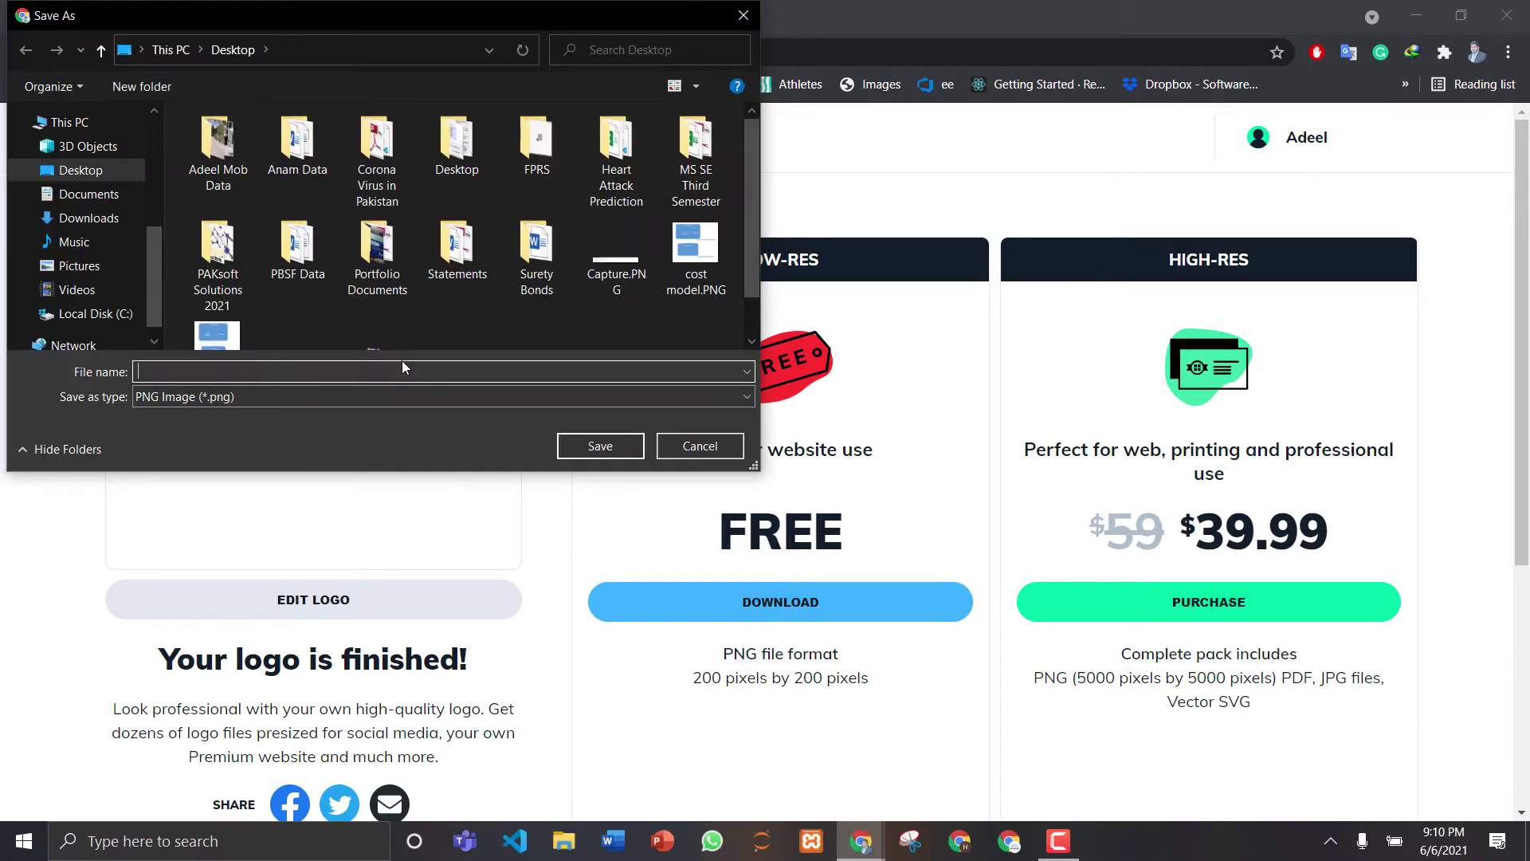
{"action": "type", "text": "veneziapizzeria"}
{"action": "left_click", "coordinate": [586, 451]}
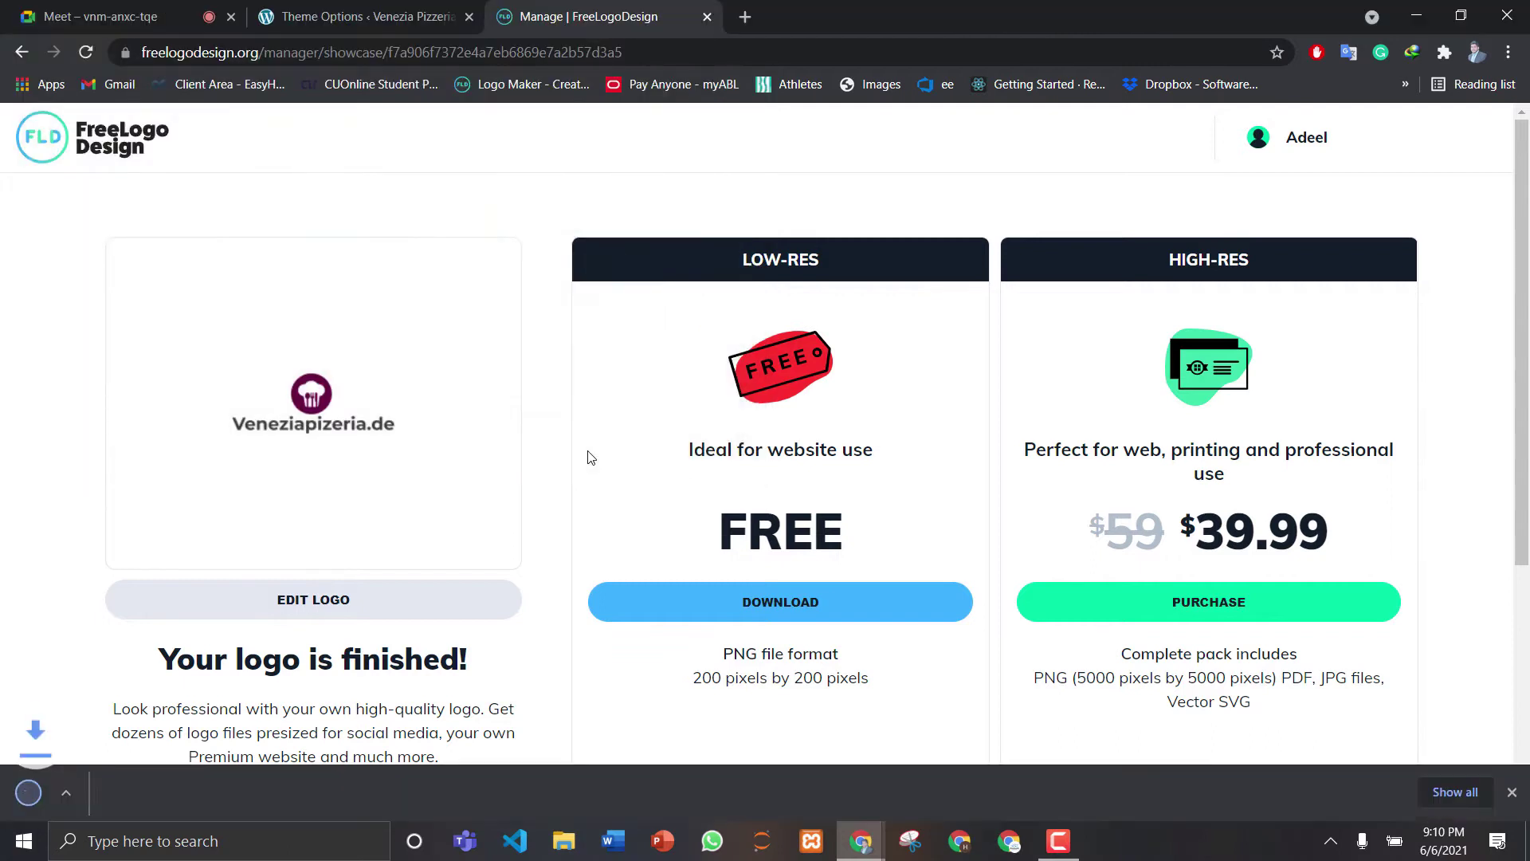
Switch to the desktop, refresh it, and open veneziapizzeria.png for editing in Paint 3D
{"action": "left_click", "coordinate": [1416, 16]}
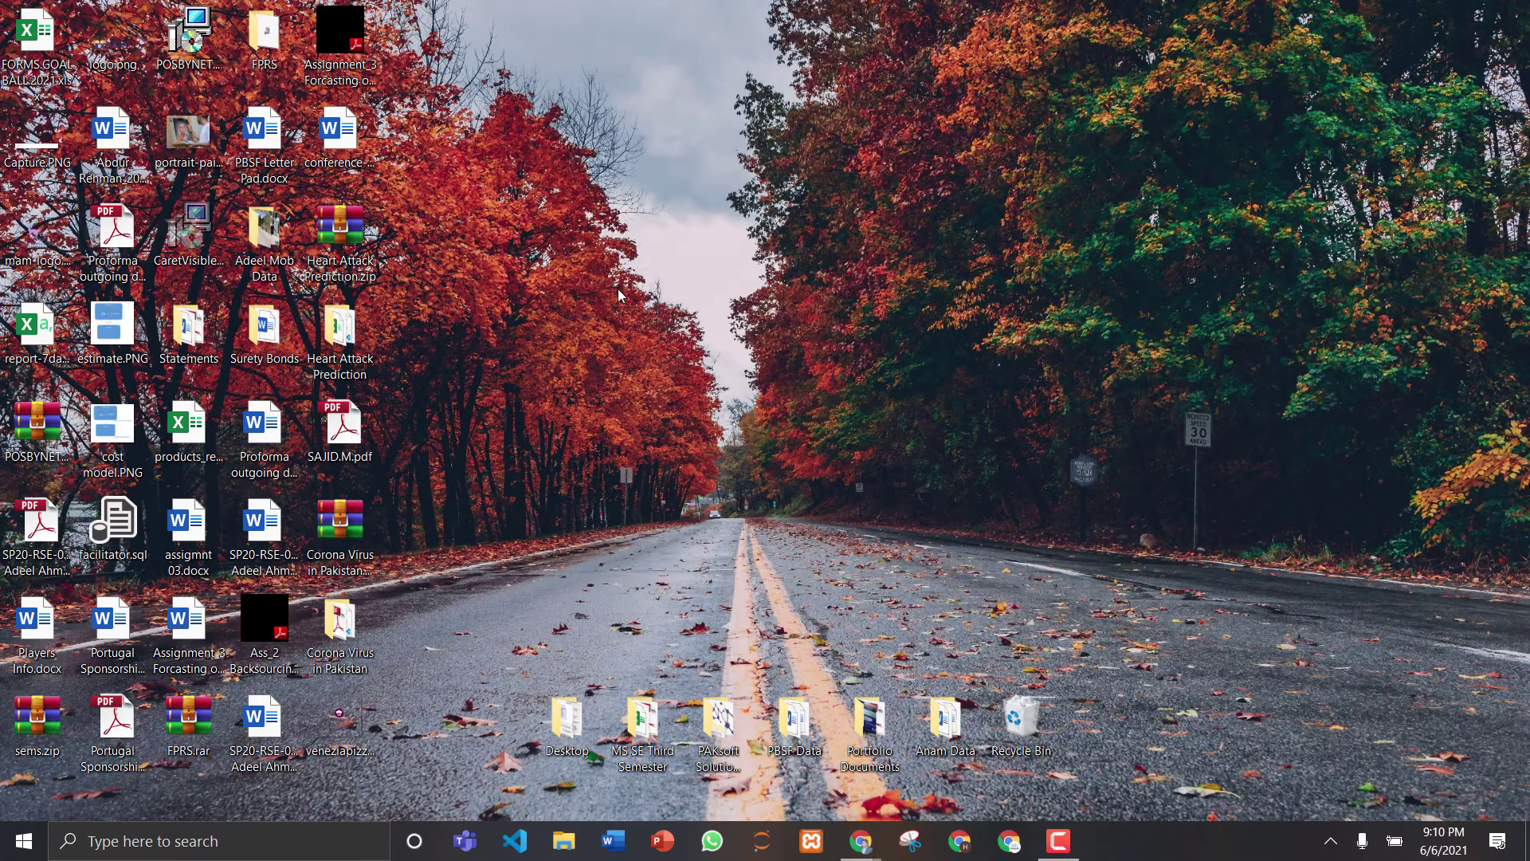
{"action": "right_click", "coordinate": [618, 289]}
{"action": "left_click", "coordinate": [662, 350]}
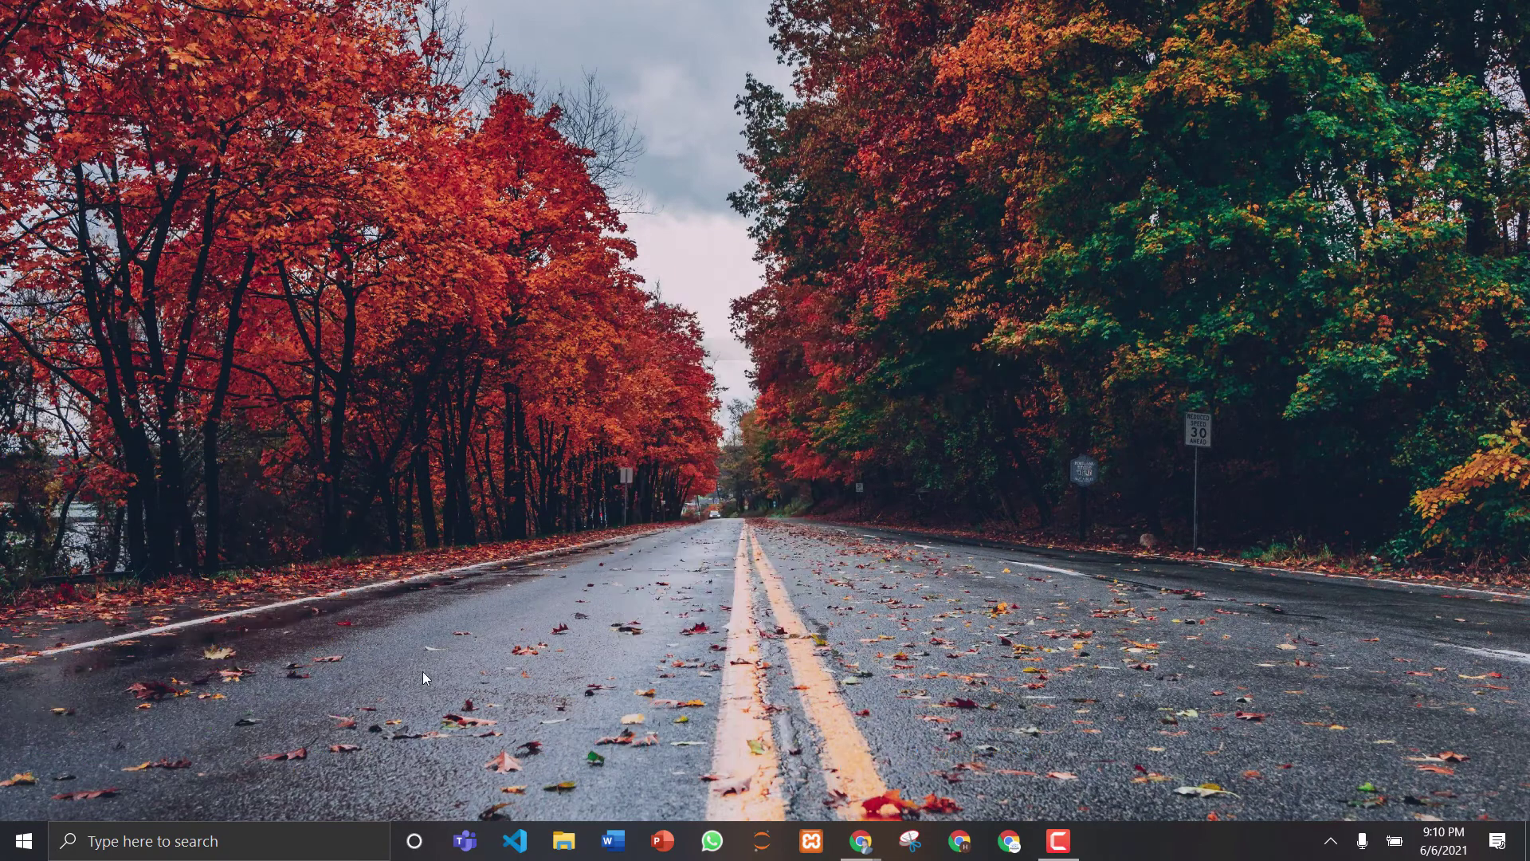
{"action": "left_click", "coordinate": [340, 722]}
{"action": "right_click", "coordinate": [340, 722]}
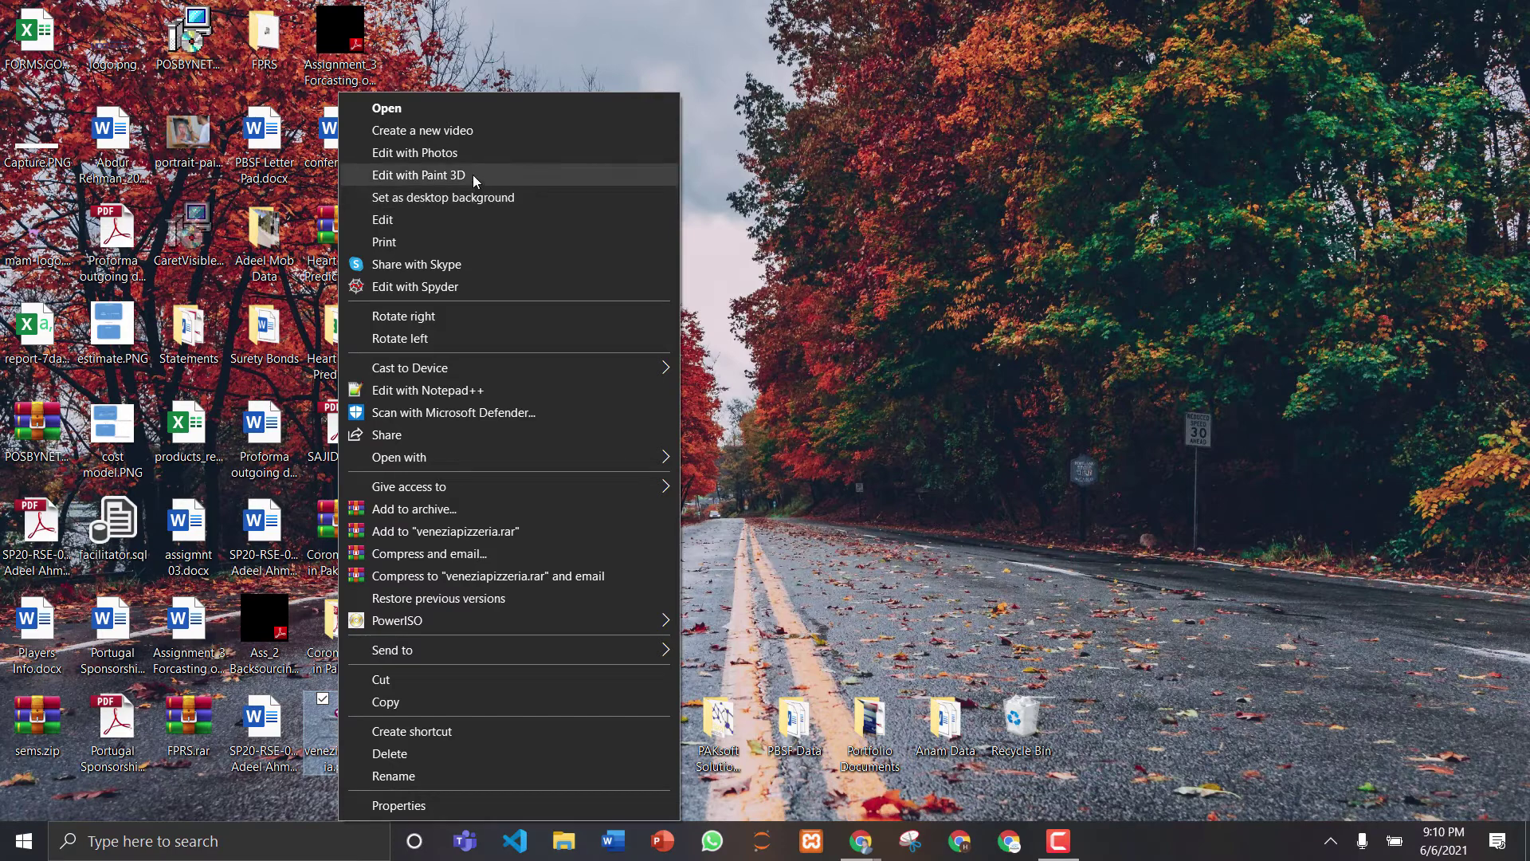
{"action": "left_click", "coordinate": [472, 175]}
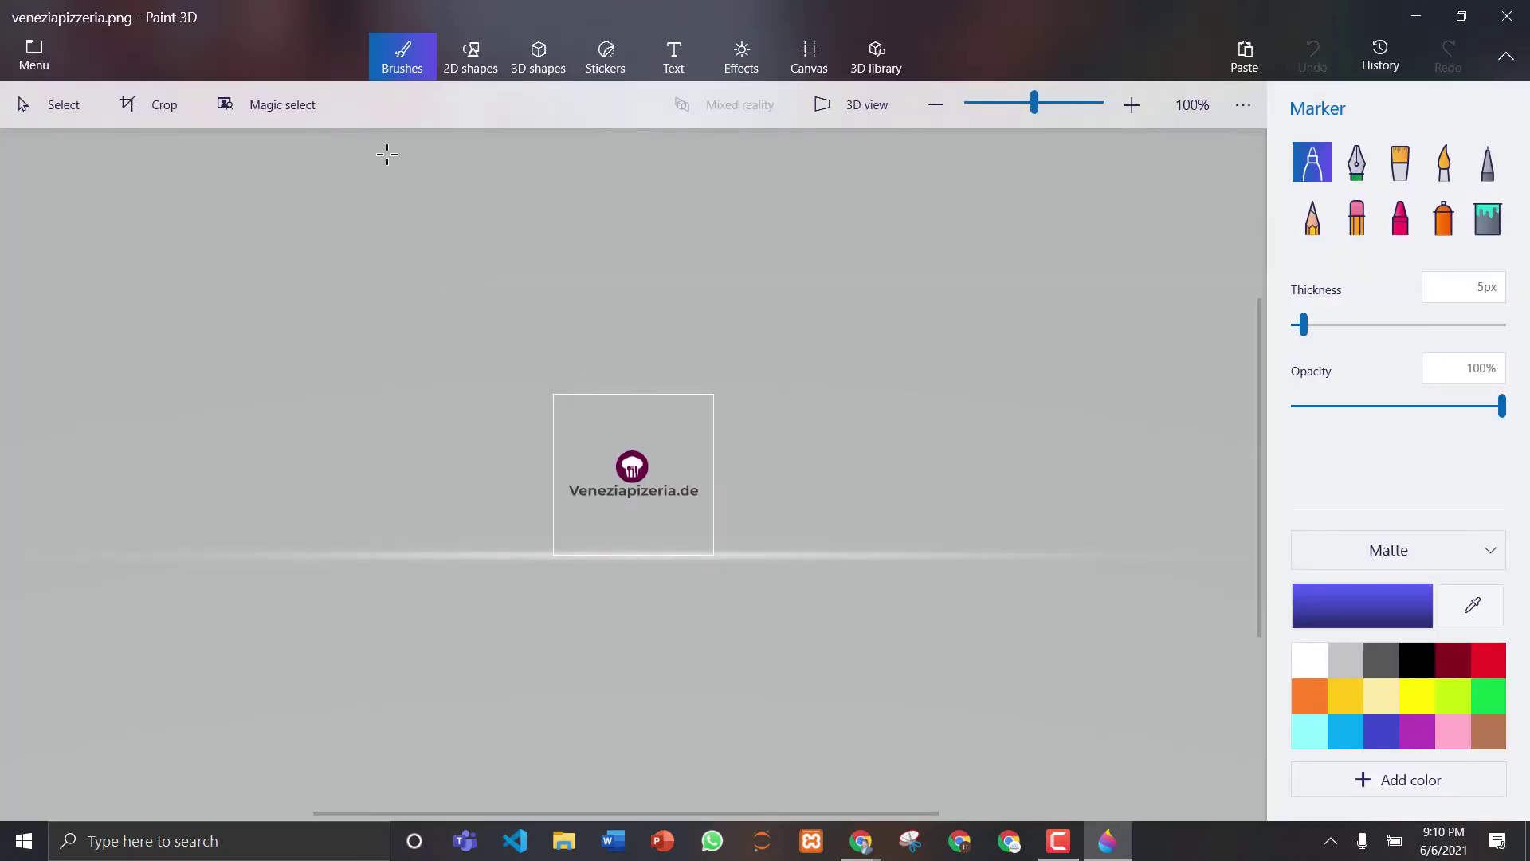
Crop the empty margins around the emblem and text to about 64 px high, then close Paint 3D saving the changes
{"action": "left_click", "coordinate": [155, 104]}
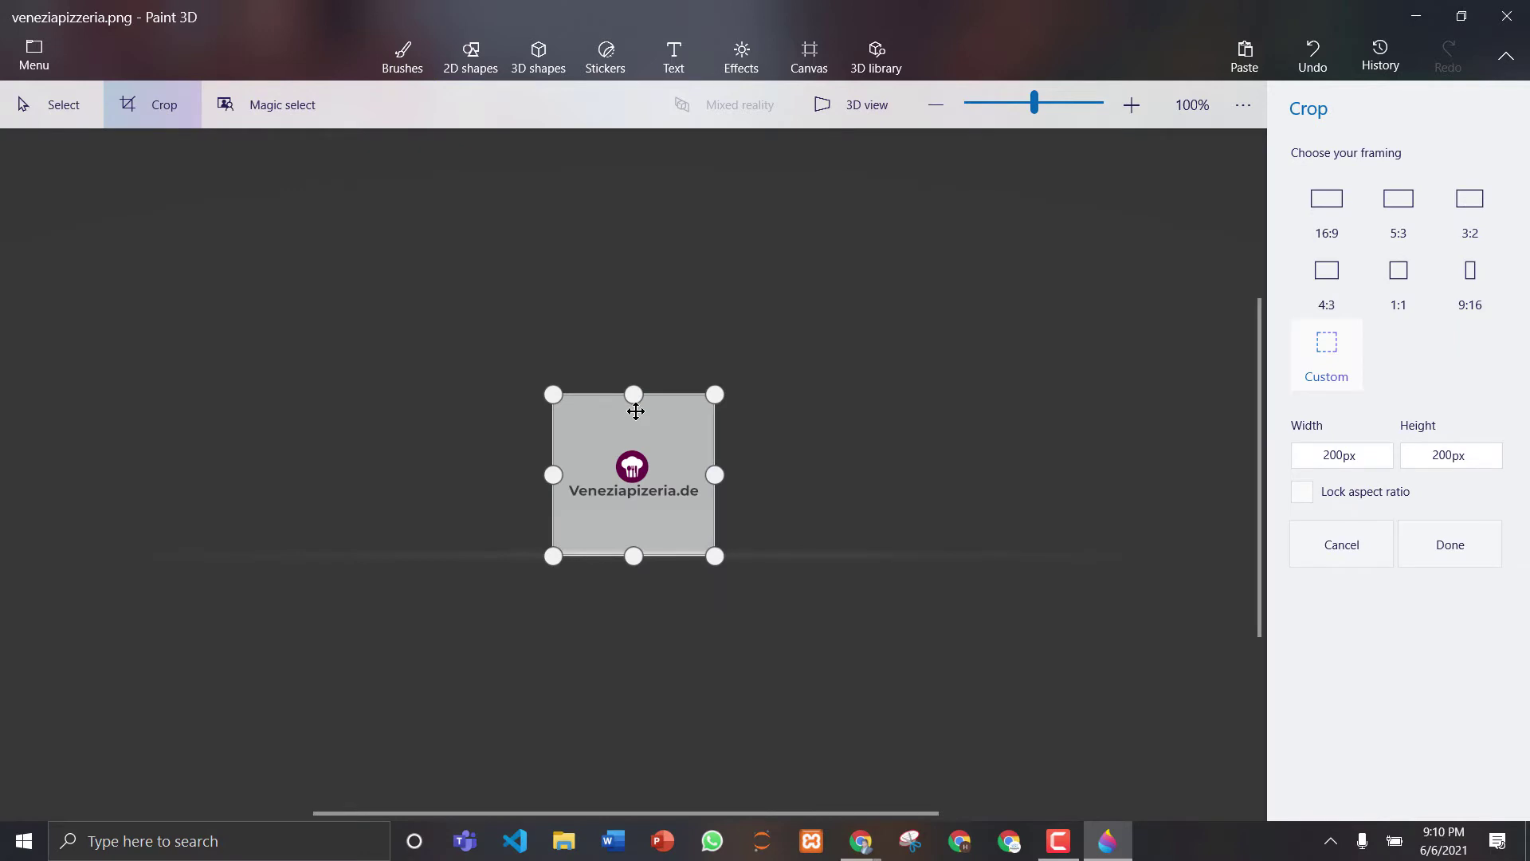
{"action": "left_click_drag", "start_coordinate": [633, 393], "coordinate": [642, 450]}
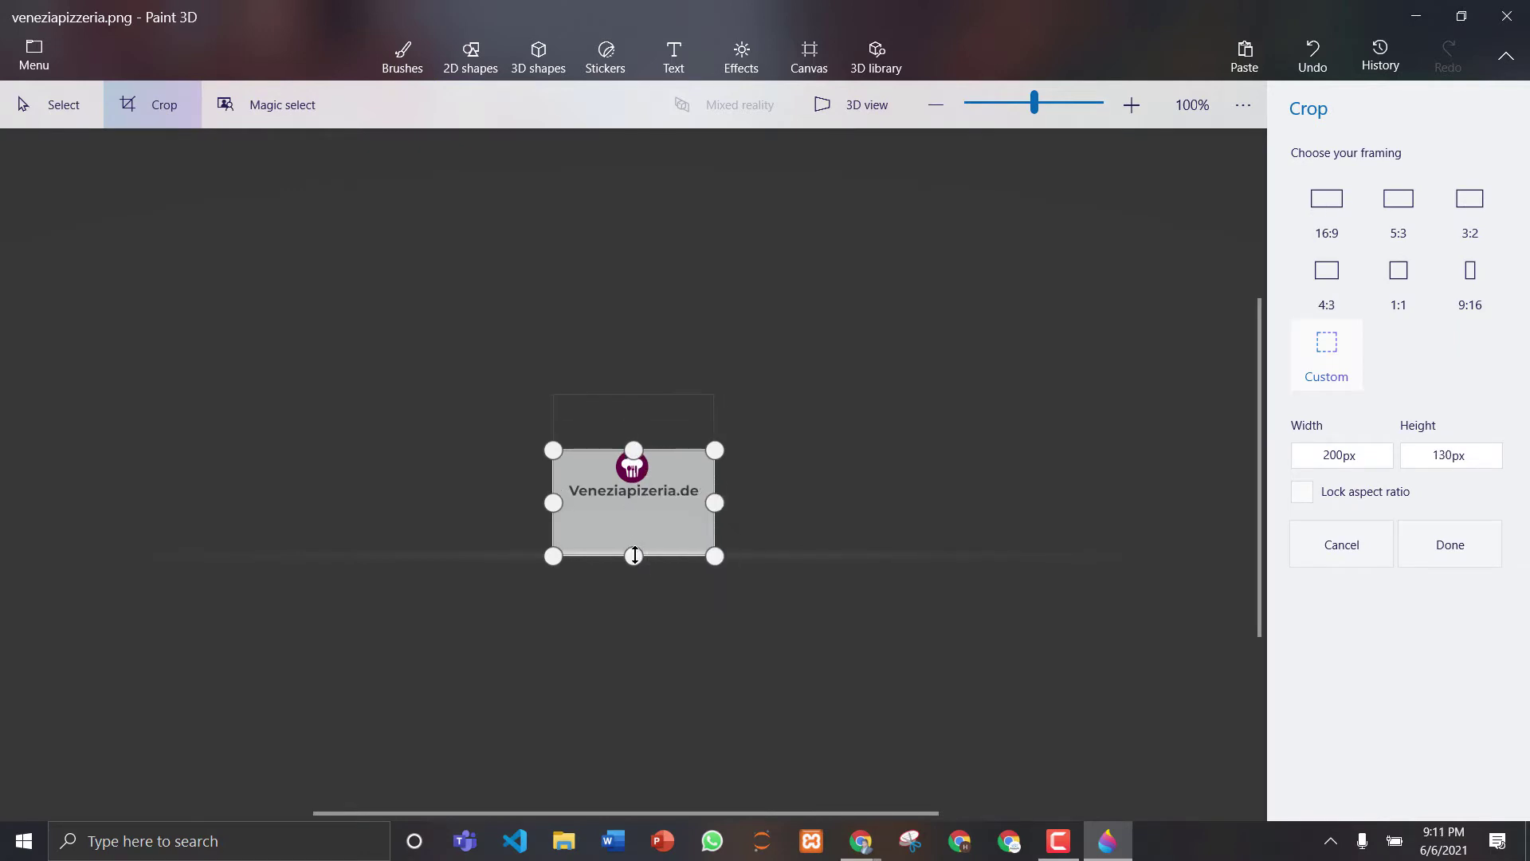
{"action": "left_click_drag", "start_coordinate": [635, 556], "coordinate": [708, 477]}
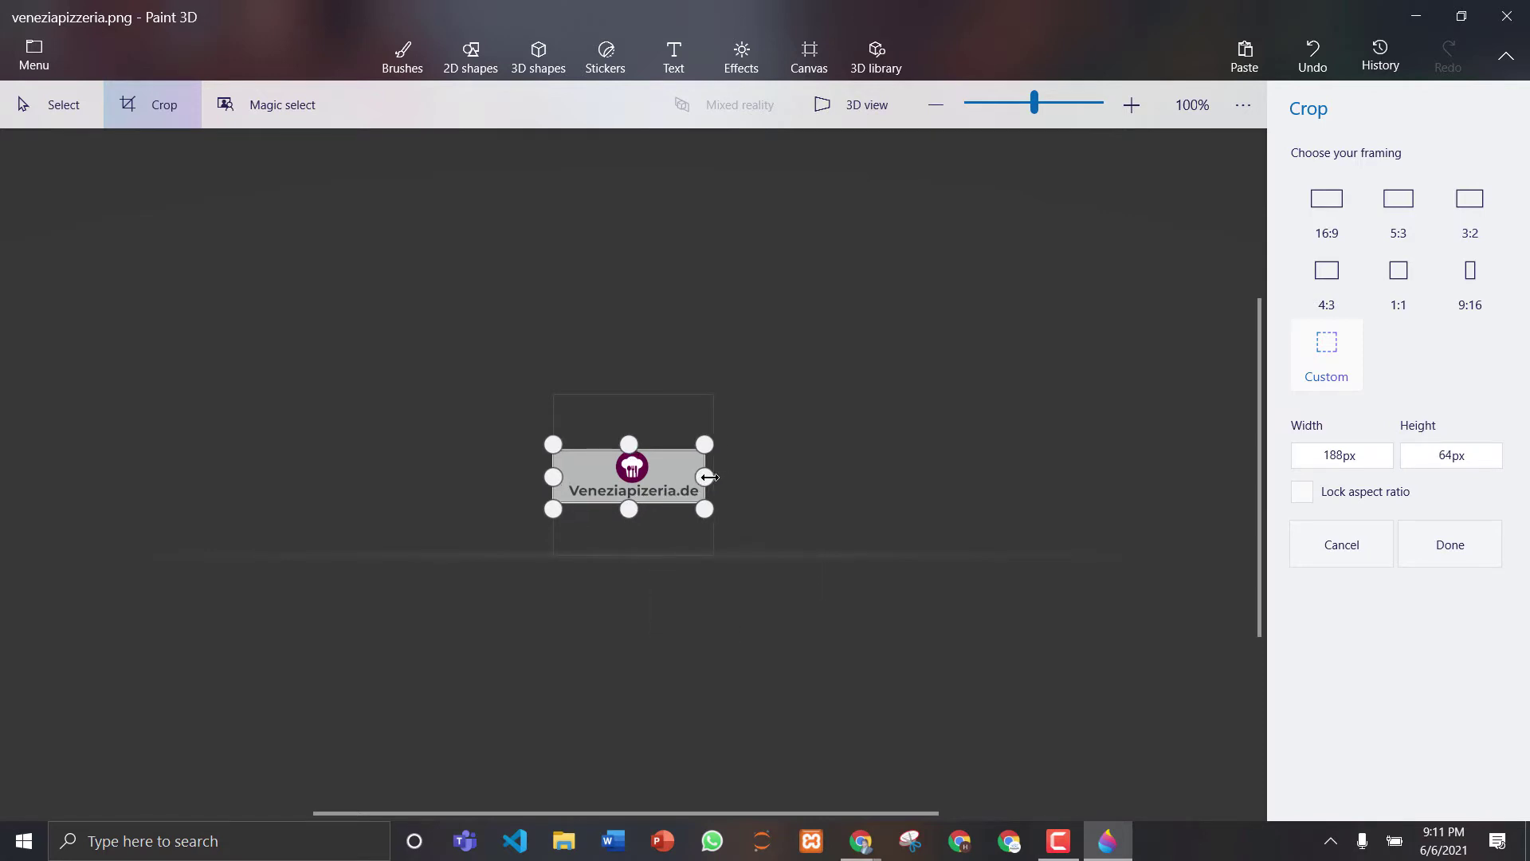
{"action": "left_click_drag", "start_coordinate": [552, 476], "coordinate": [564, 476]}
{"action": "key", "text": "Return"}
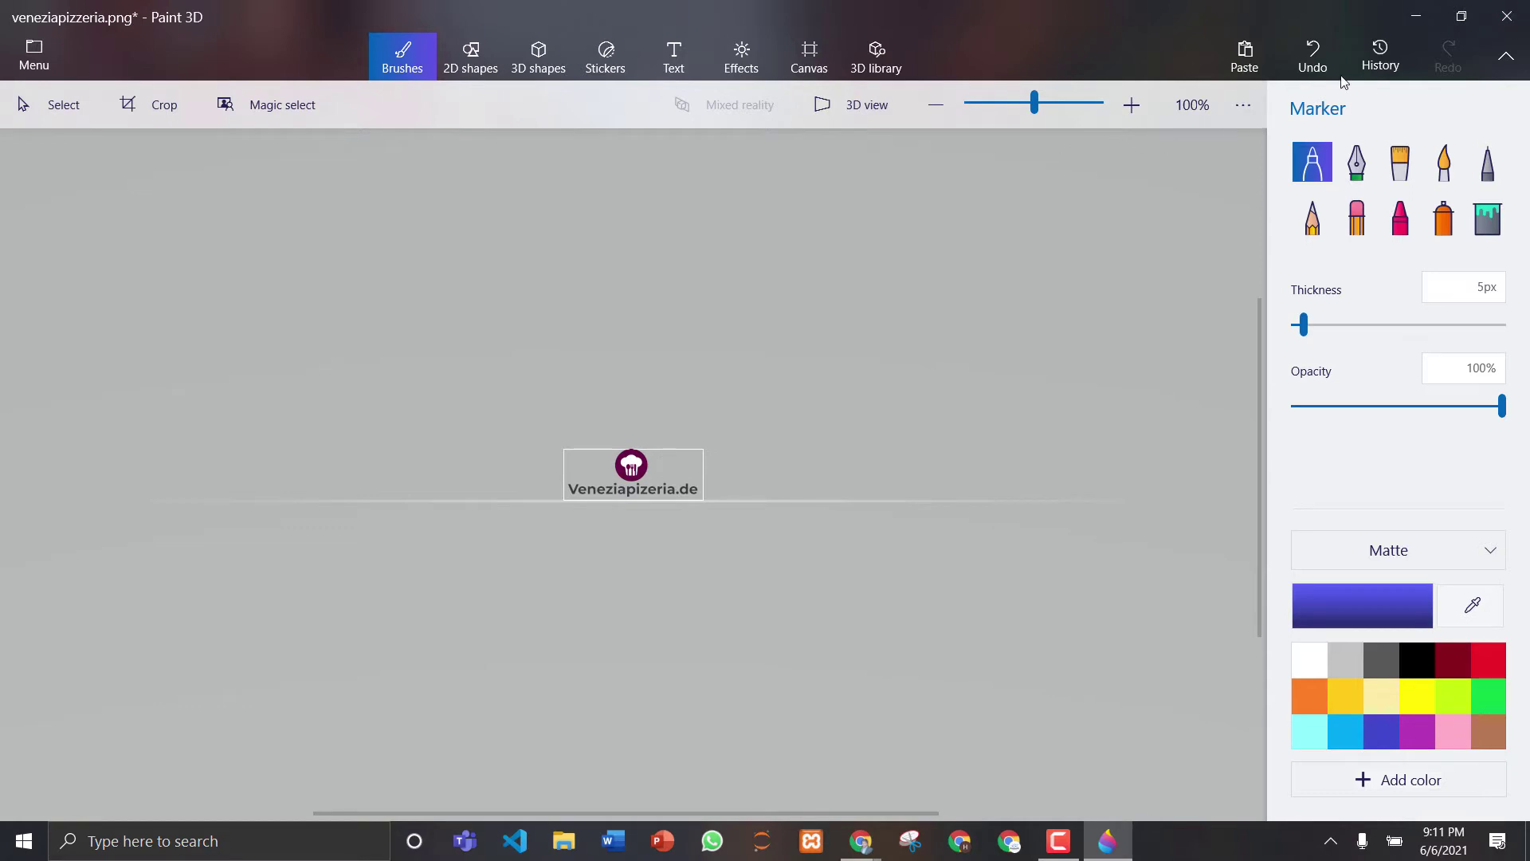
{"action": "left_click", "coordinate": [1505, 15]}
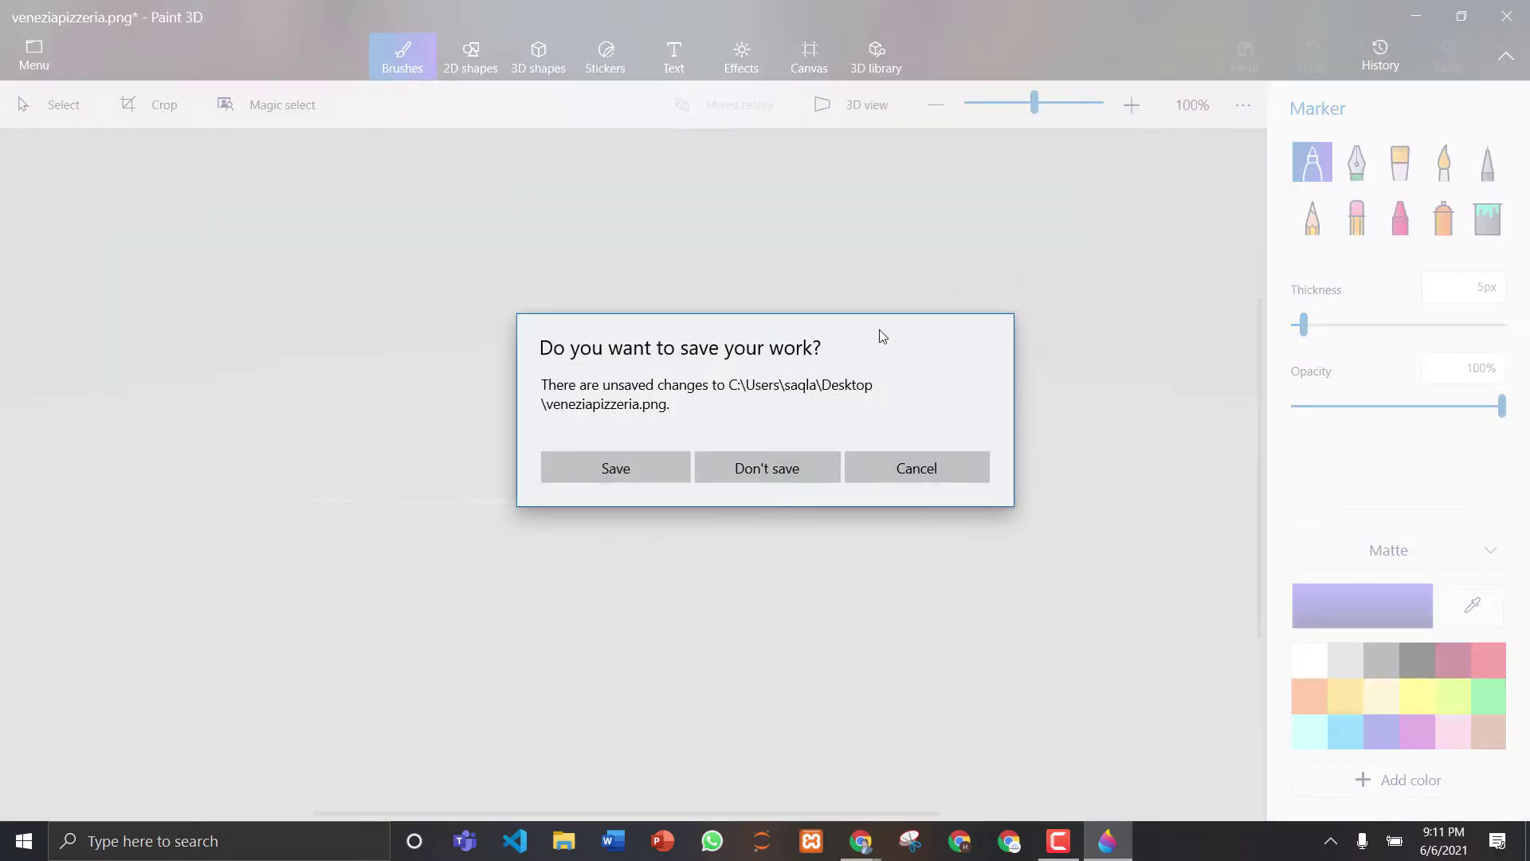
{"action": "left_click", "coordinate": [605, 472]}
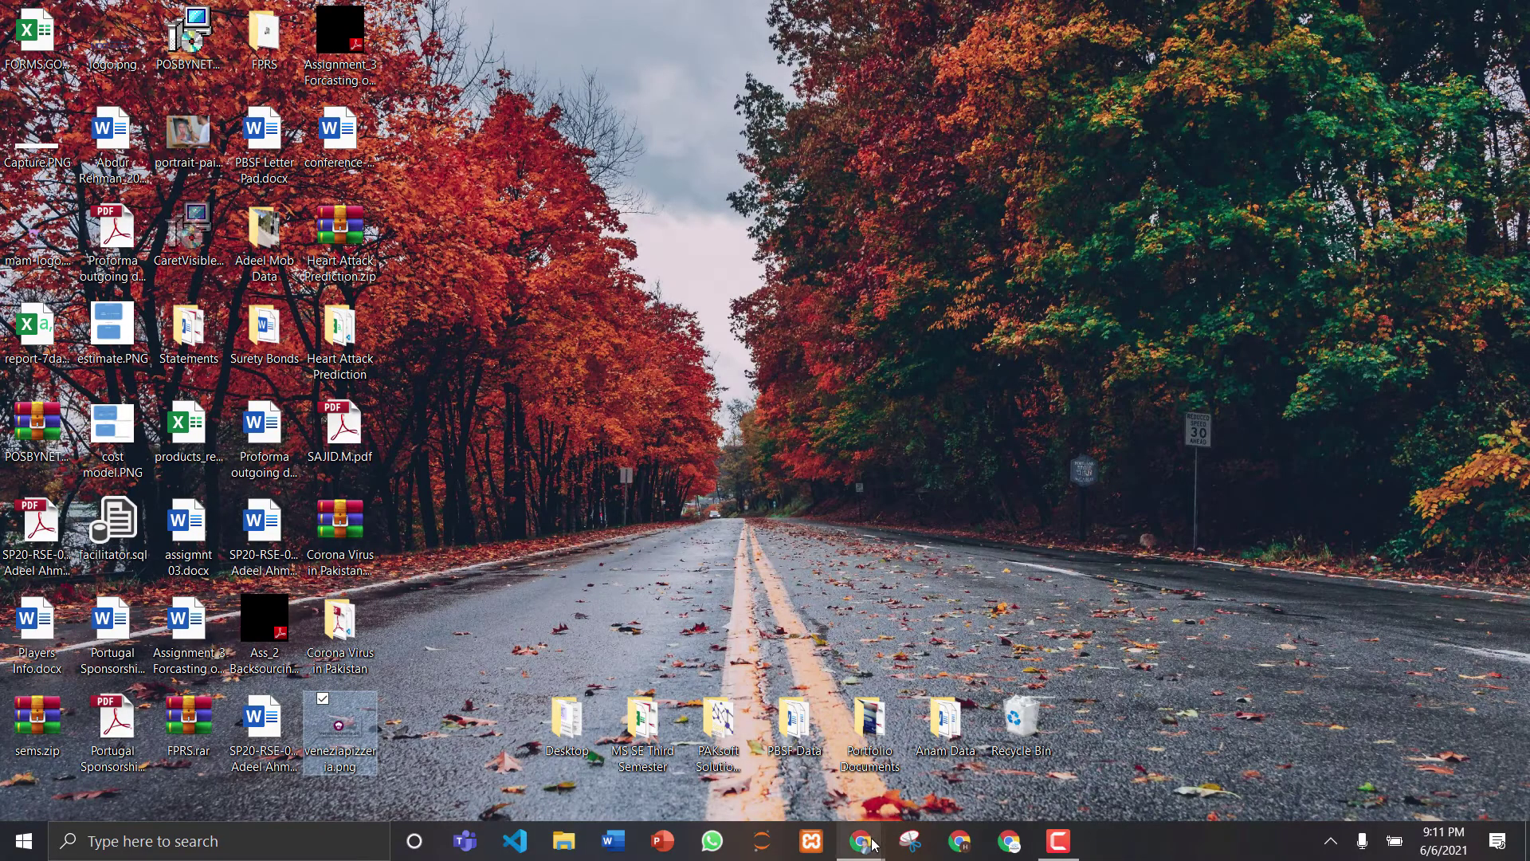
Switch back to Chrome and close the FreeLogoDesign page to return to the WordPress theme options
{"action": "mouse_move", "coordinate": [861, 838]}
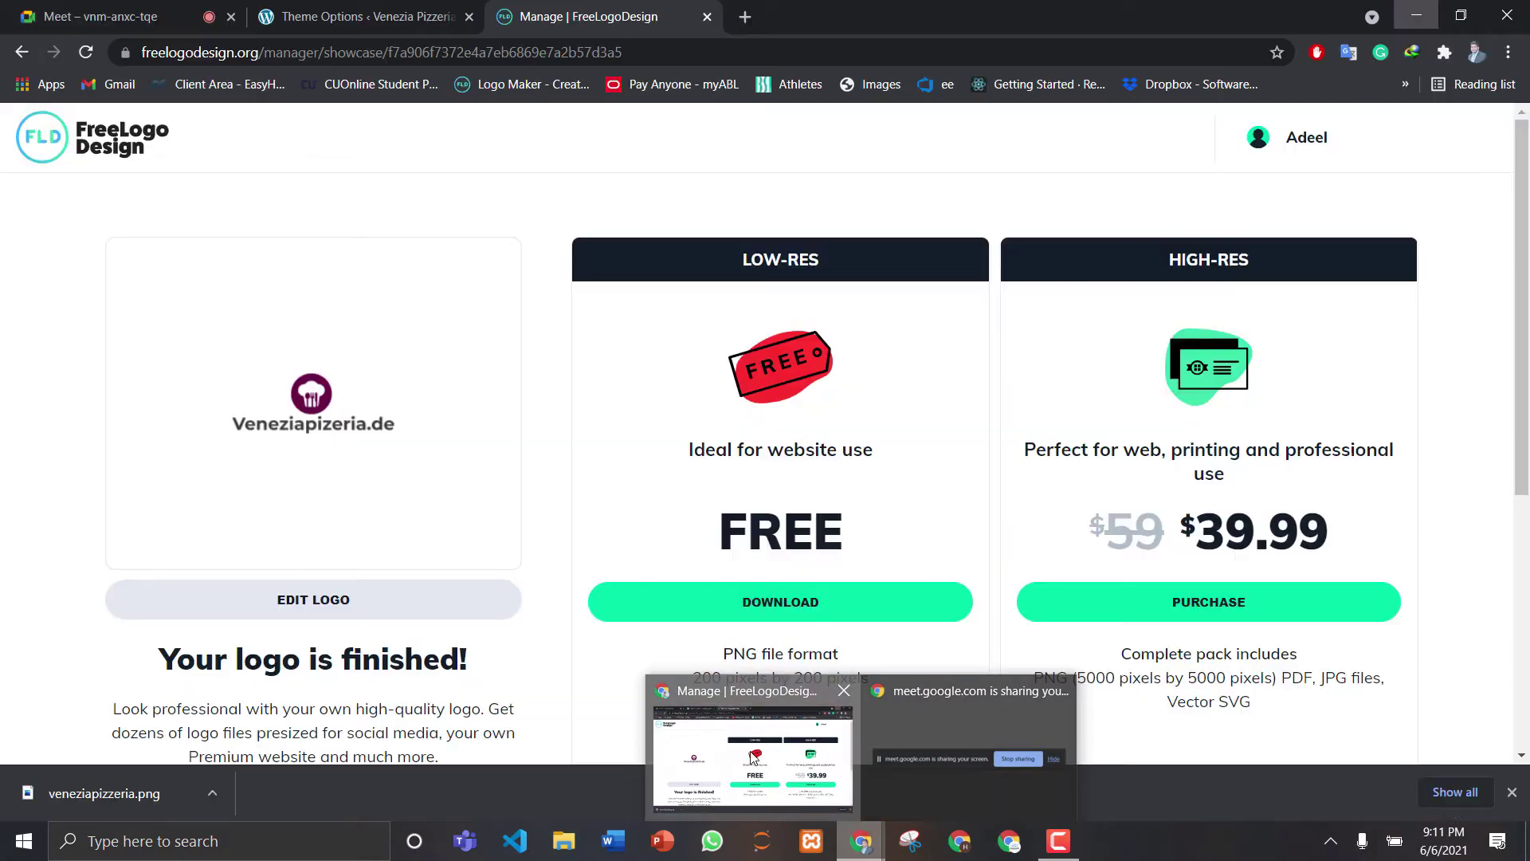
{"action": "left_click", "coordinate": [753, 758]}
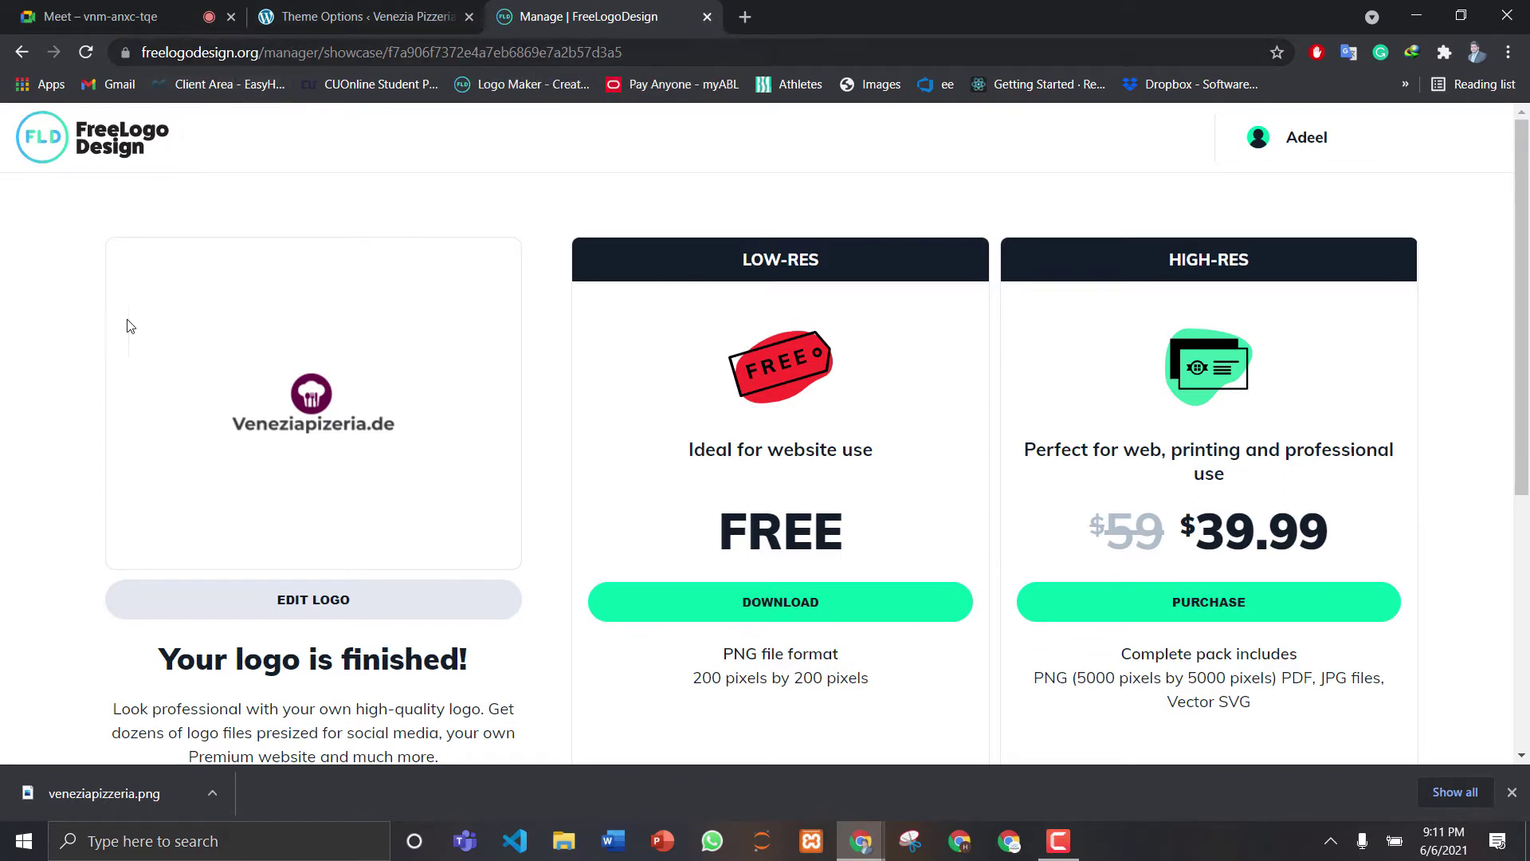
{"action": "left_click", "coordinate": [707, 15]}
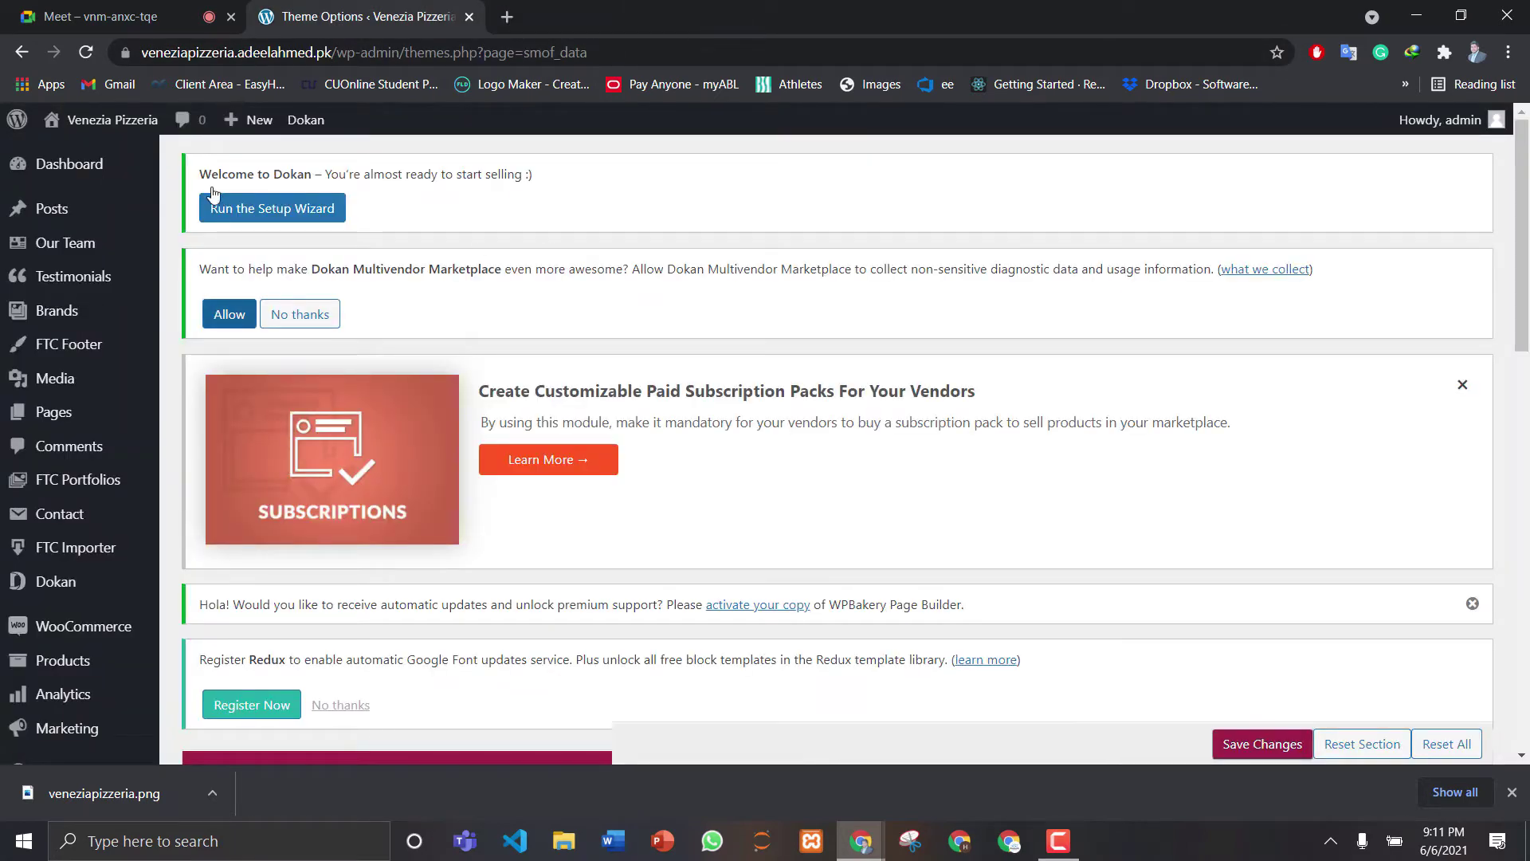
Upload veneziapizzeria.png from the Desktop and set it as the theme's main Logo Image
{"action": "left_click_drag", "start_coordinate": [1523, 277], "coordinate": [1525, 500]}
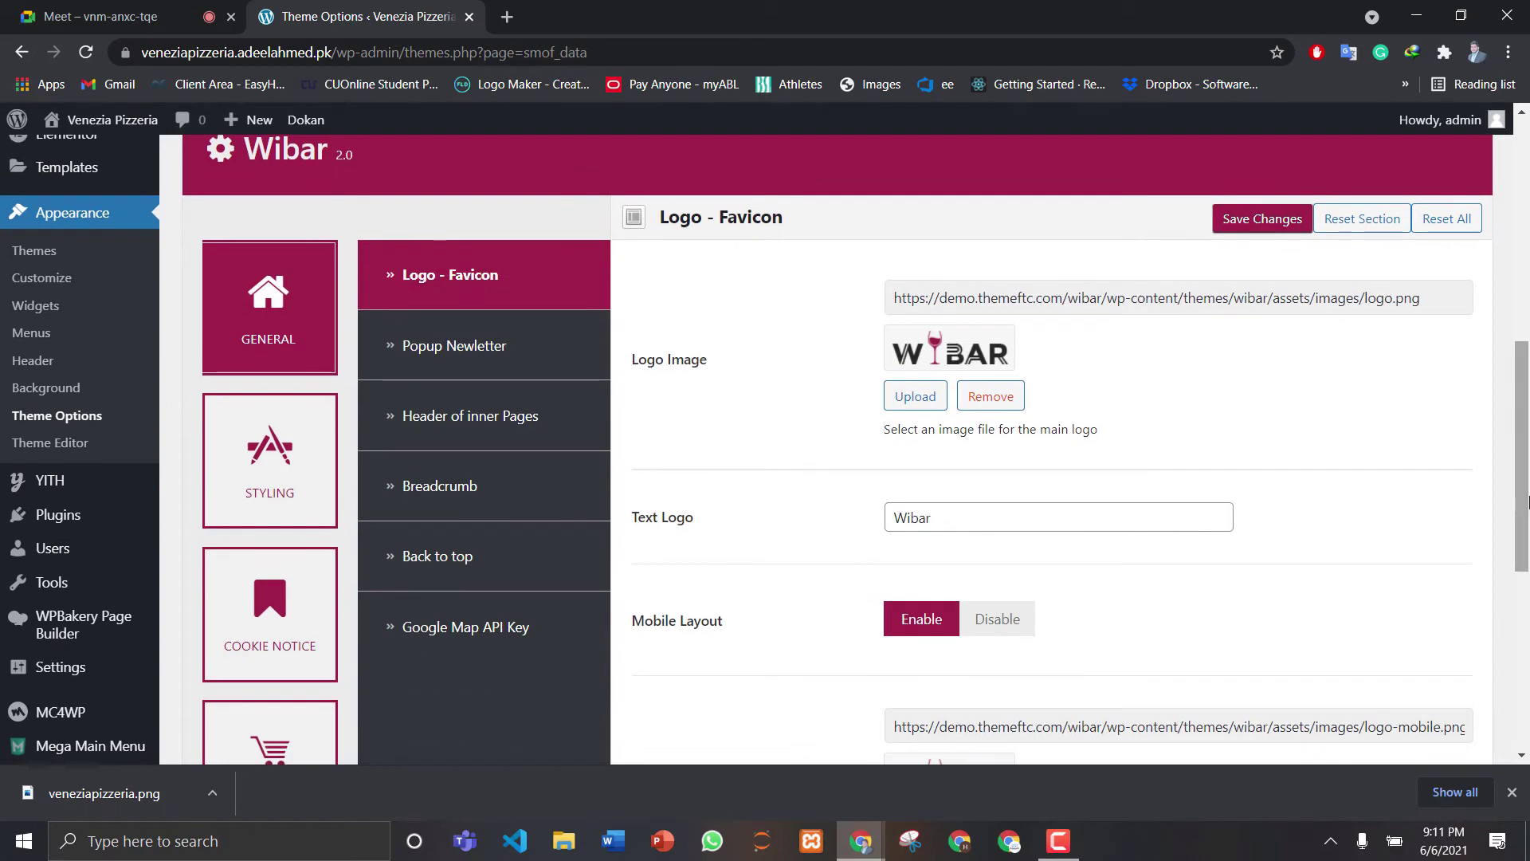
{"action": "left_click", "coordinate": [908, 395]}
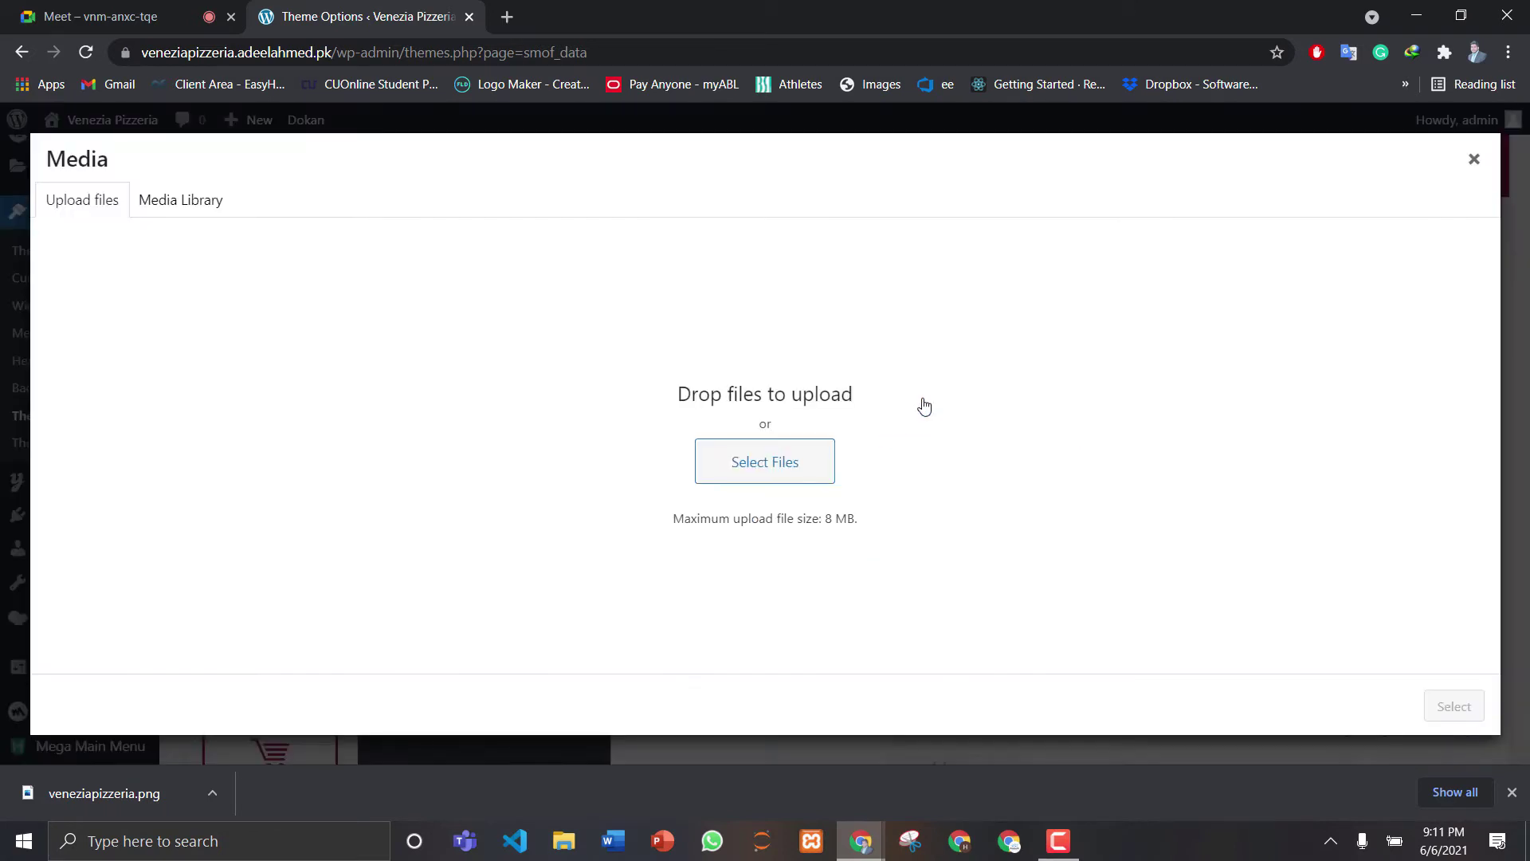
{"action": "left_click", "coordinate": [786, 464]}
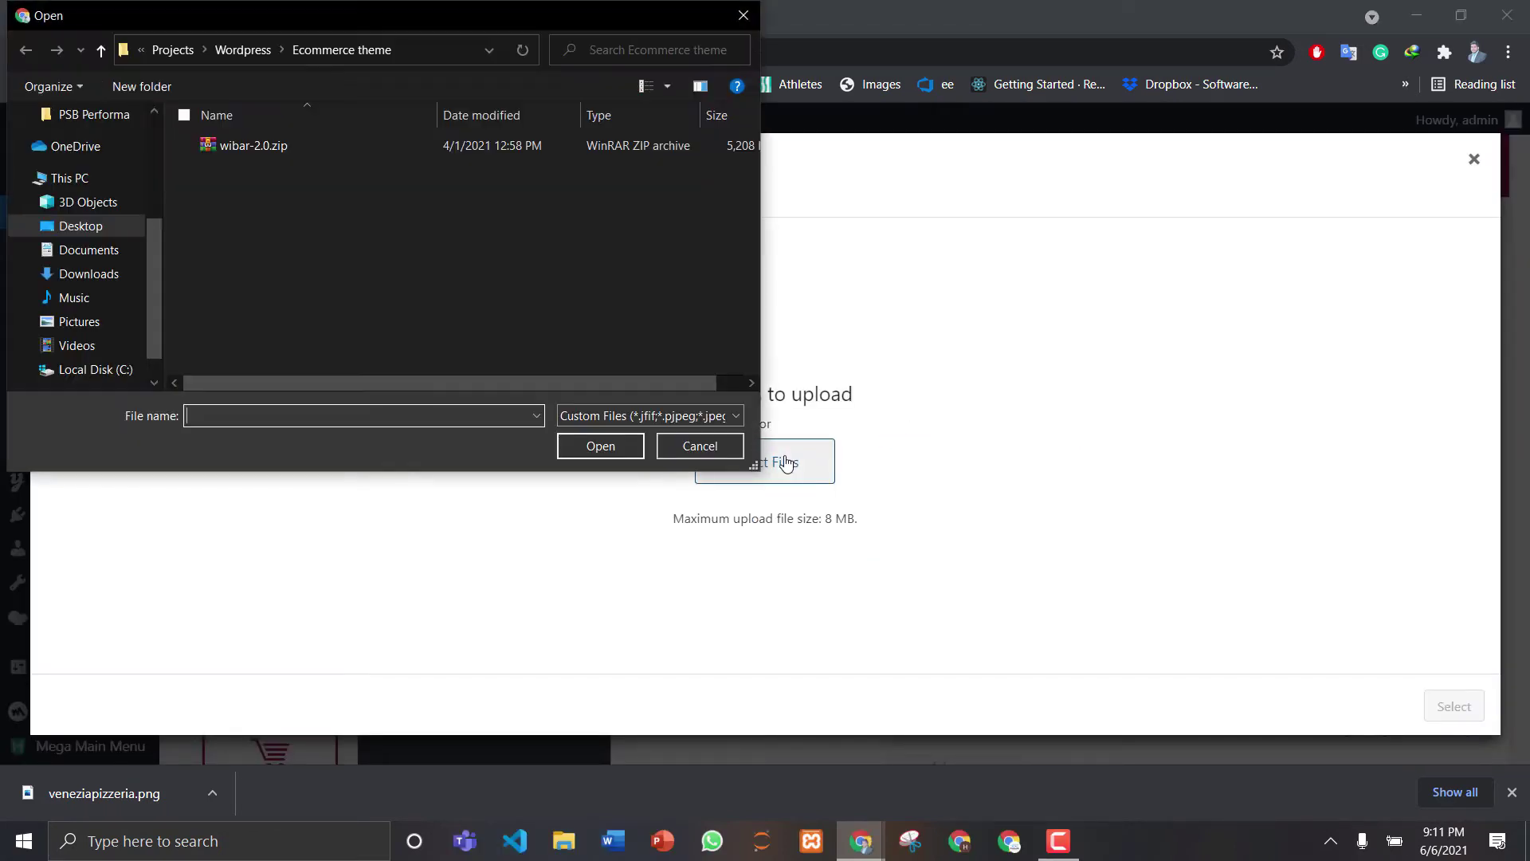
{"action": "left_click", "coordinate": [92, 230]}
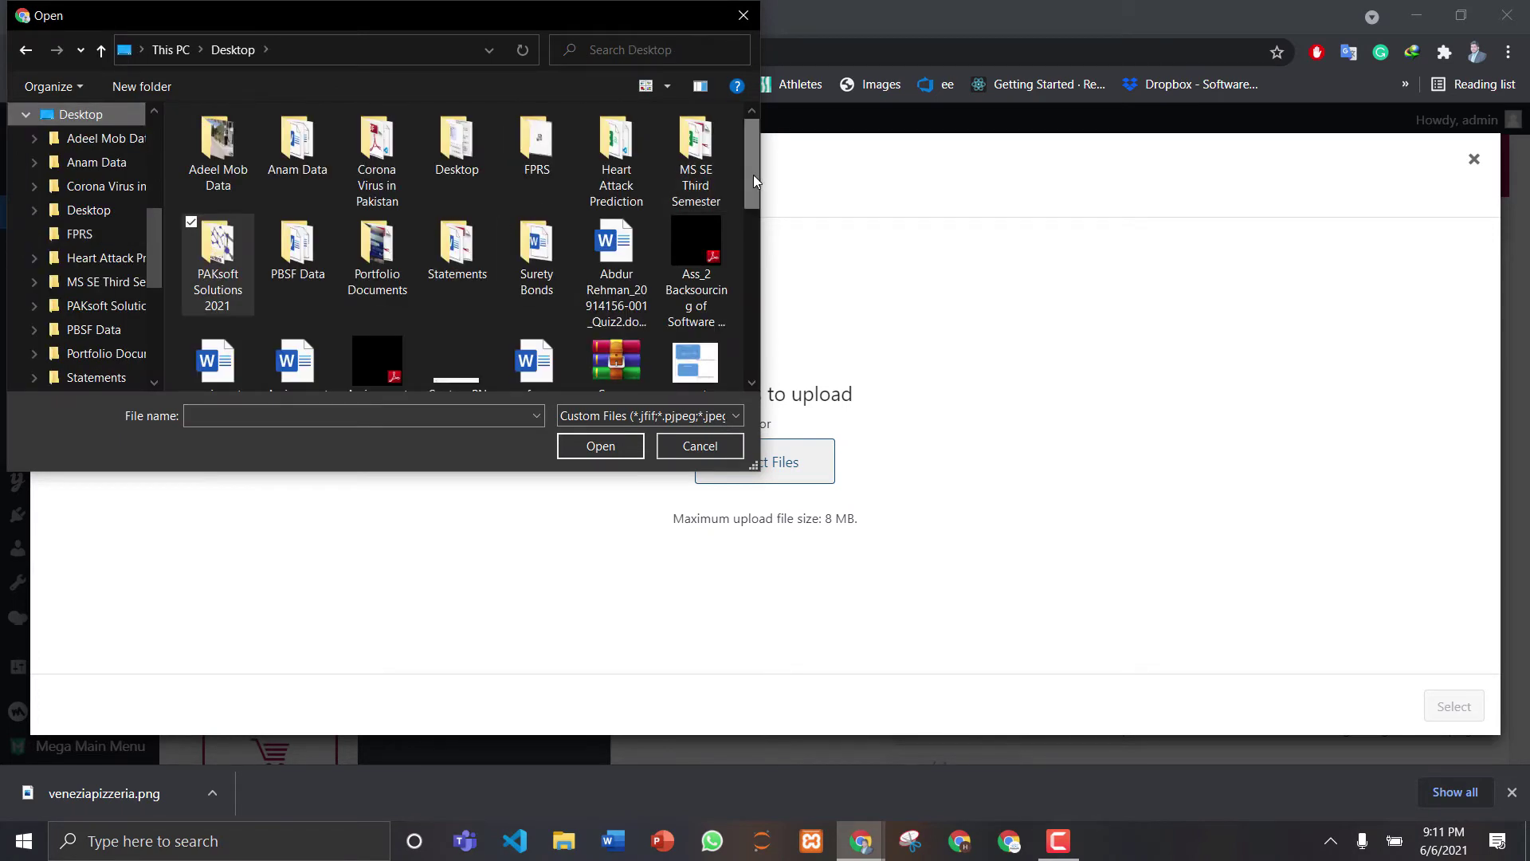
{"action": "left_click_drag", "start_coordinate": [753, 175], "coordinate": [768, 348]}
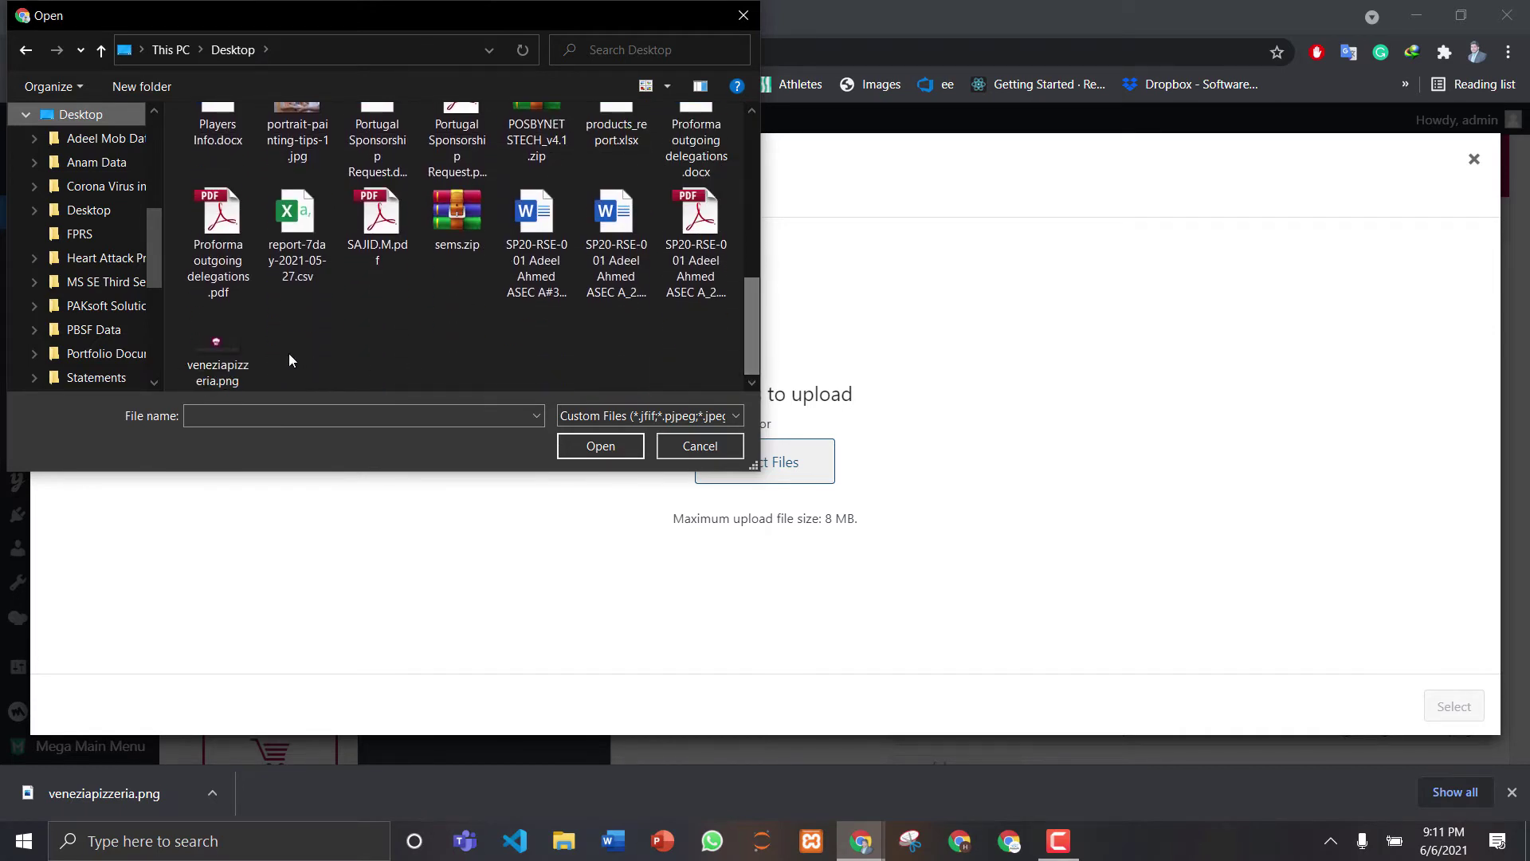
{"action": "left_click", "coordinate": [236, 352]}
{"action": "left_click", "coordinate": [601, 447]}
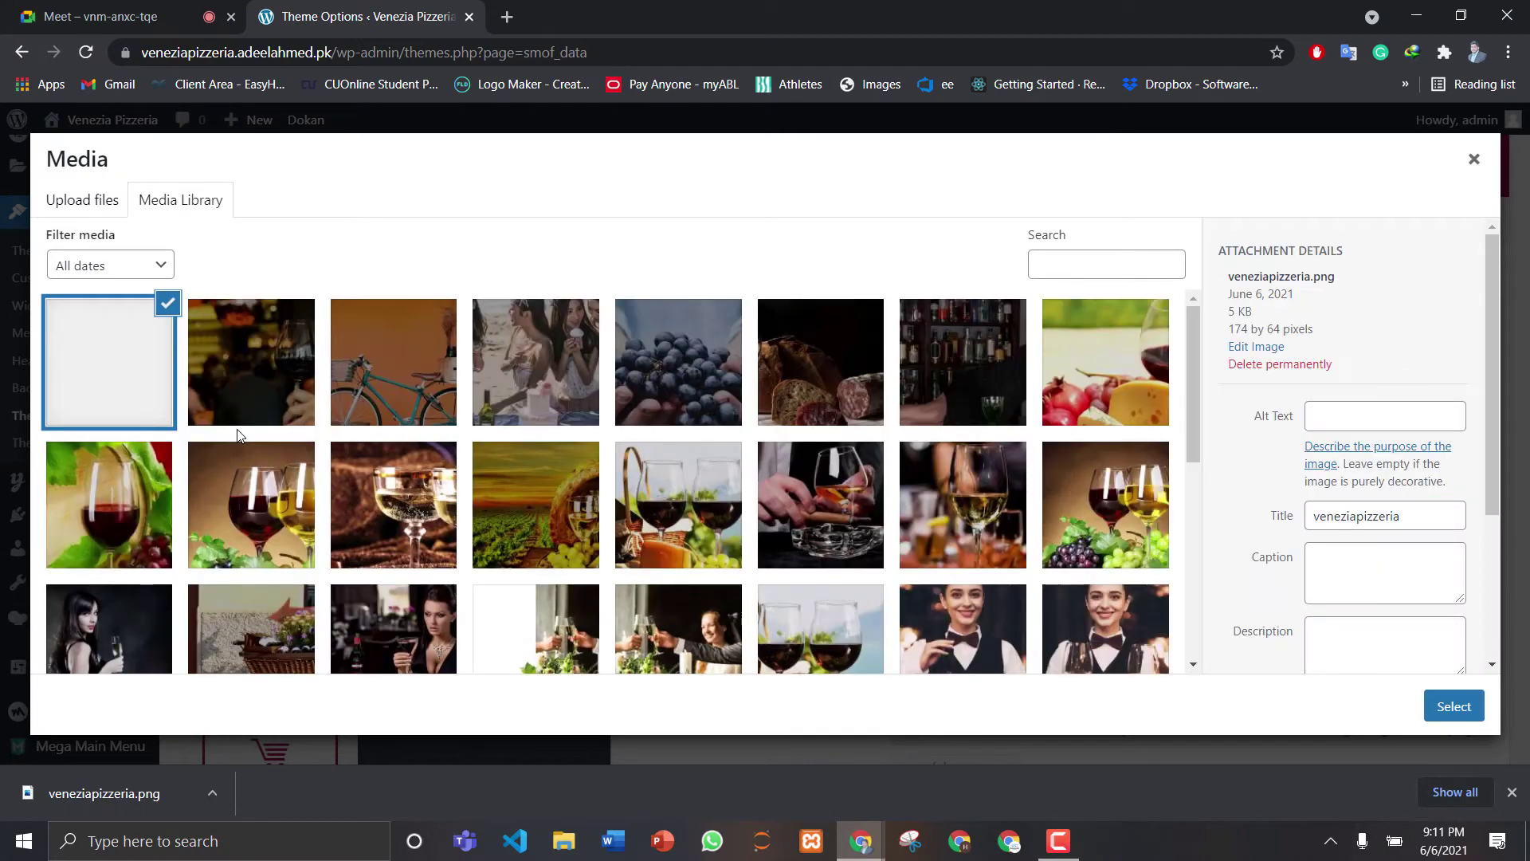
{"action": "left_click", "coordinate": [1462, 710]}
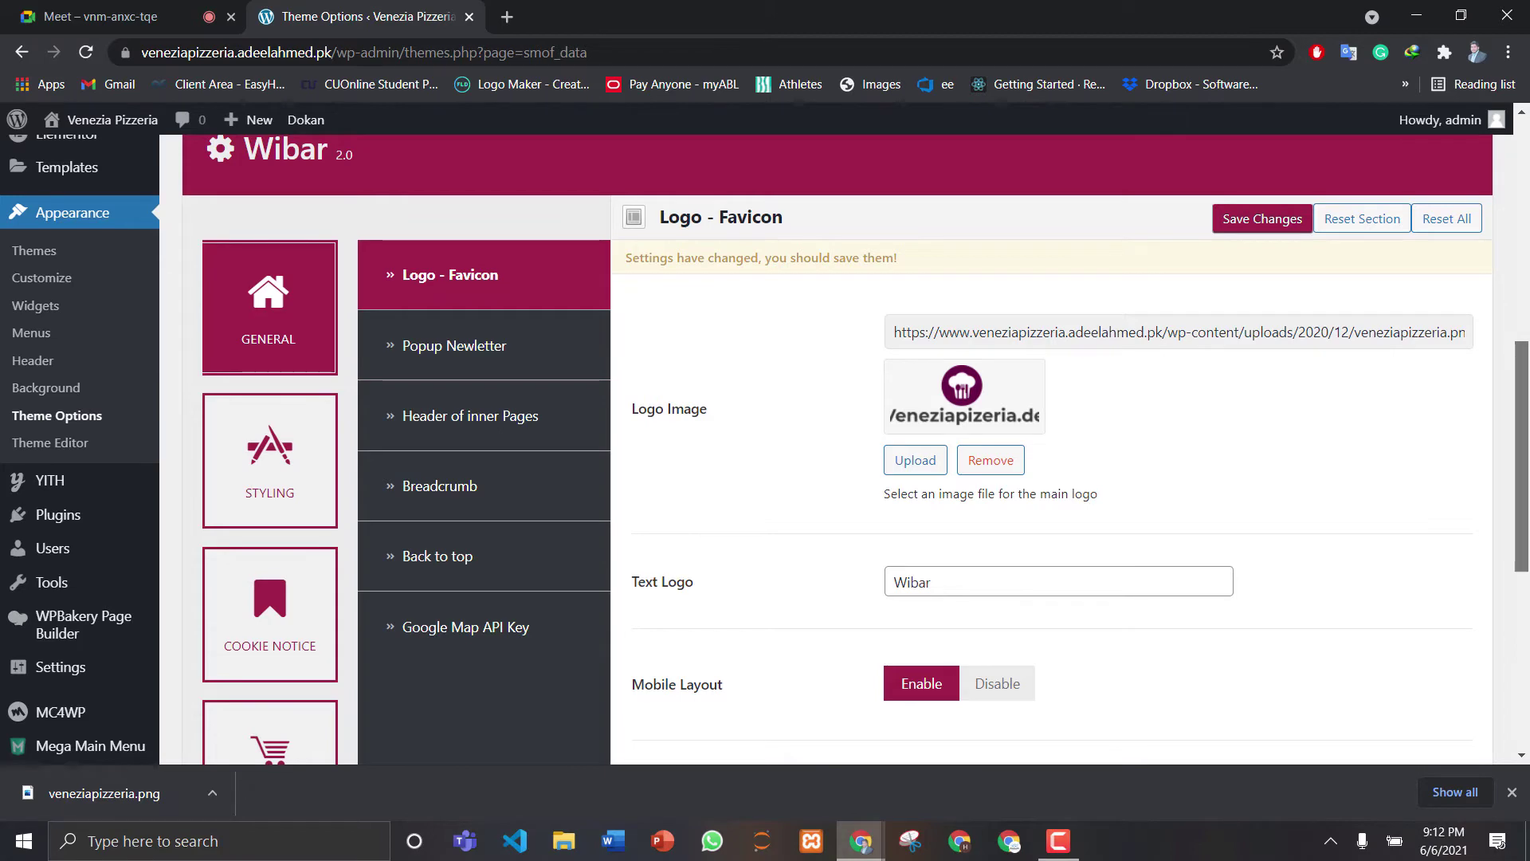
Set the Logo Mobile Image to veneziapizzeria.png from the media library and save the theme options
{"action": "scroll", "coordinate": [909, 399], "scroll_direction": "down", "scroll_amount": 6}
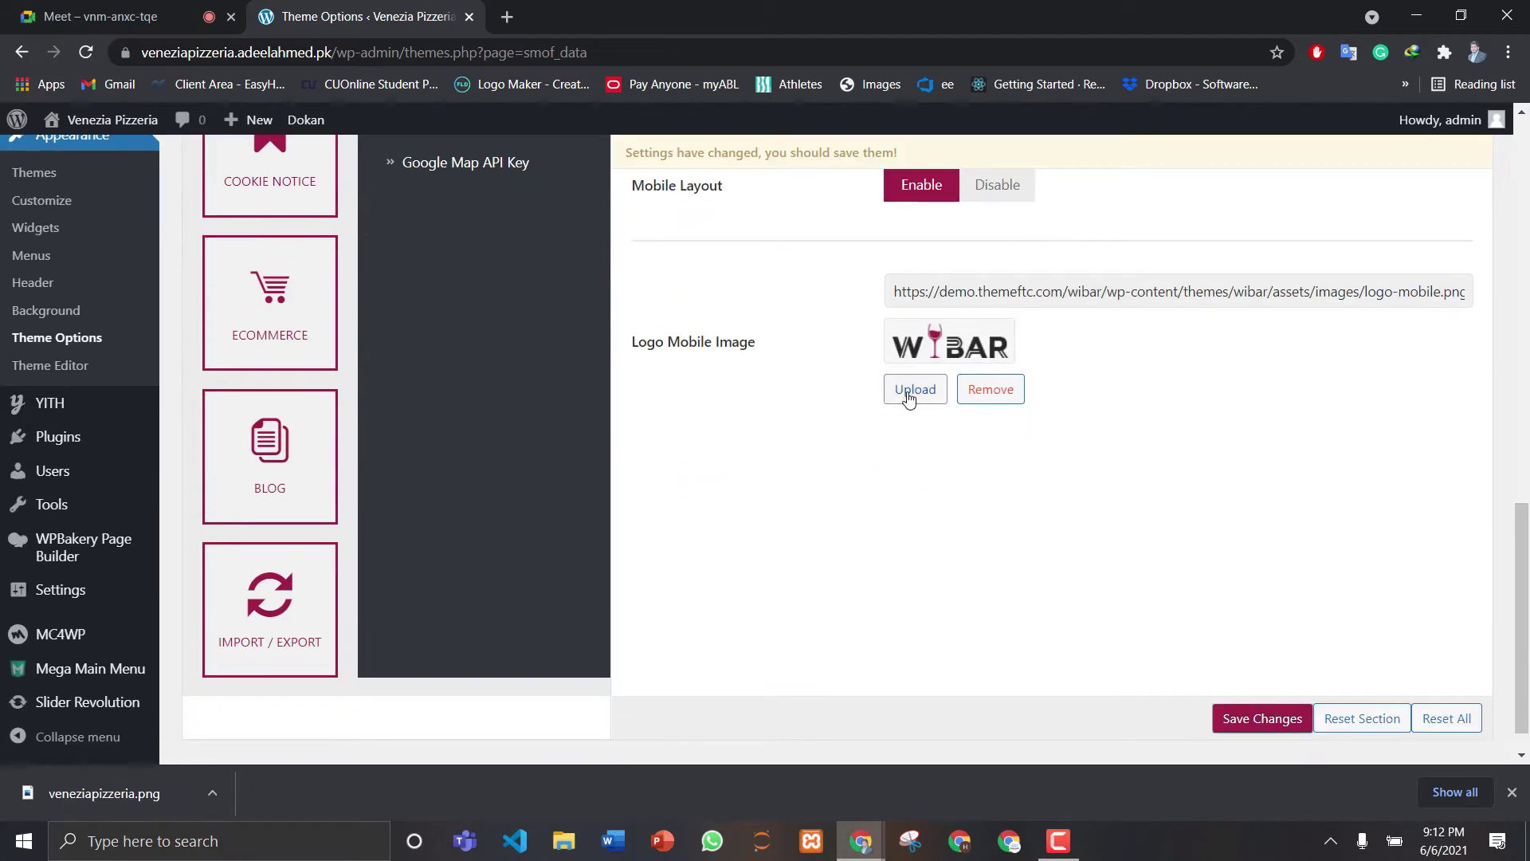
{"action": "left_click", "coordinate": [910, 396]}
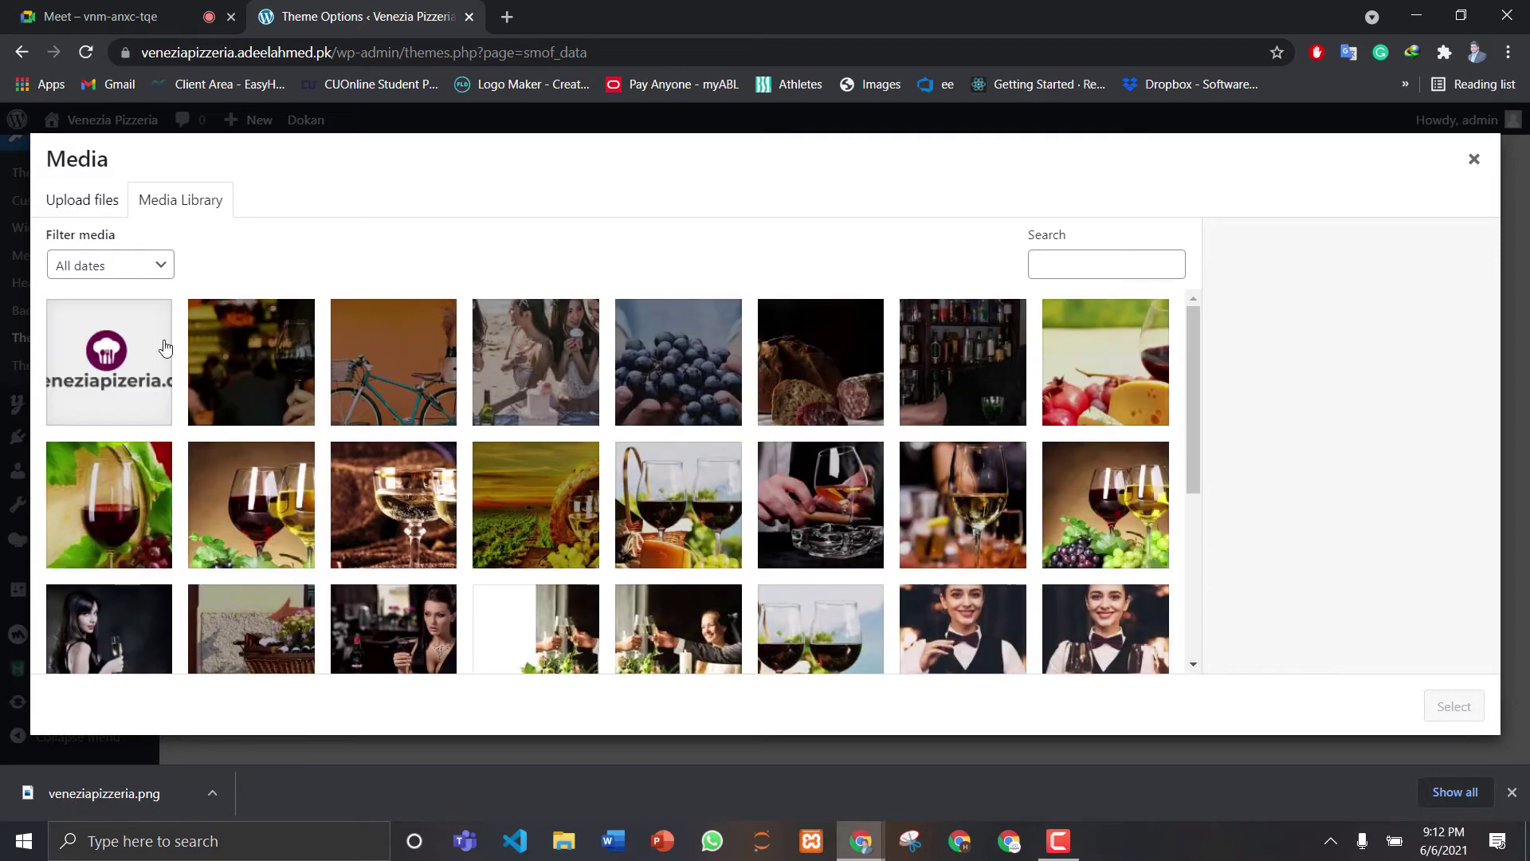
{"action": "left_click", "coordinate": [164, 347]}
{"action": "left_click", "coordinate": [1452, 707]}
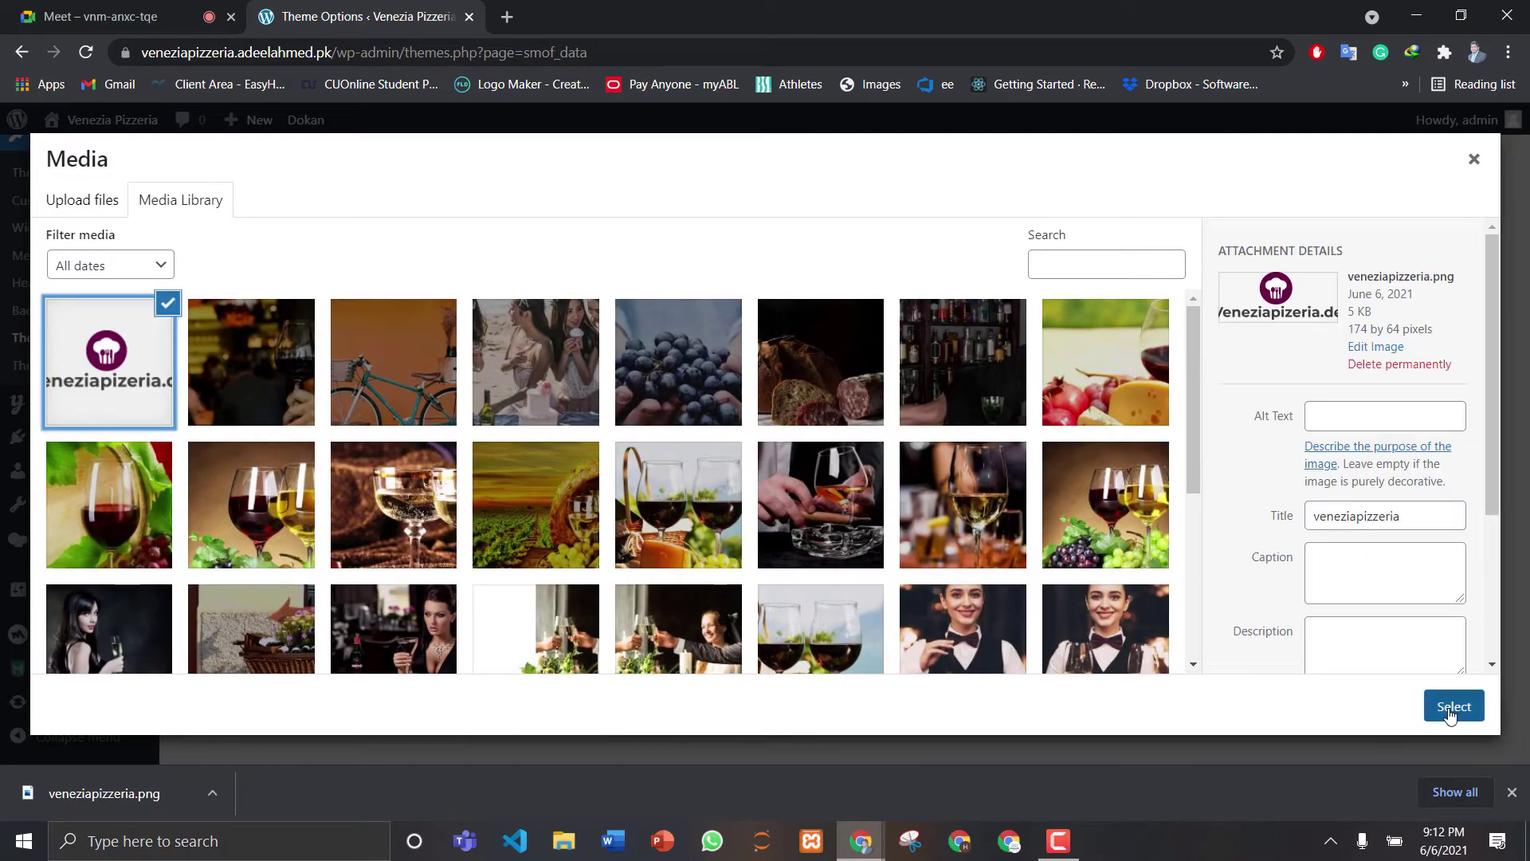
{"action": "left_click", "coordinate": [1259, 720]}
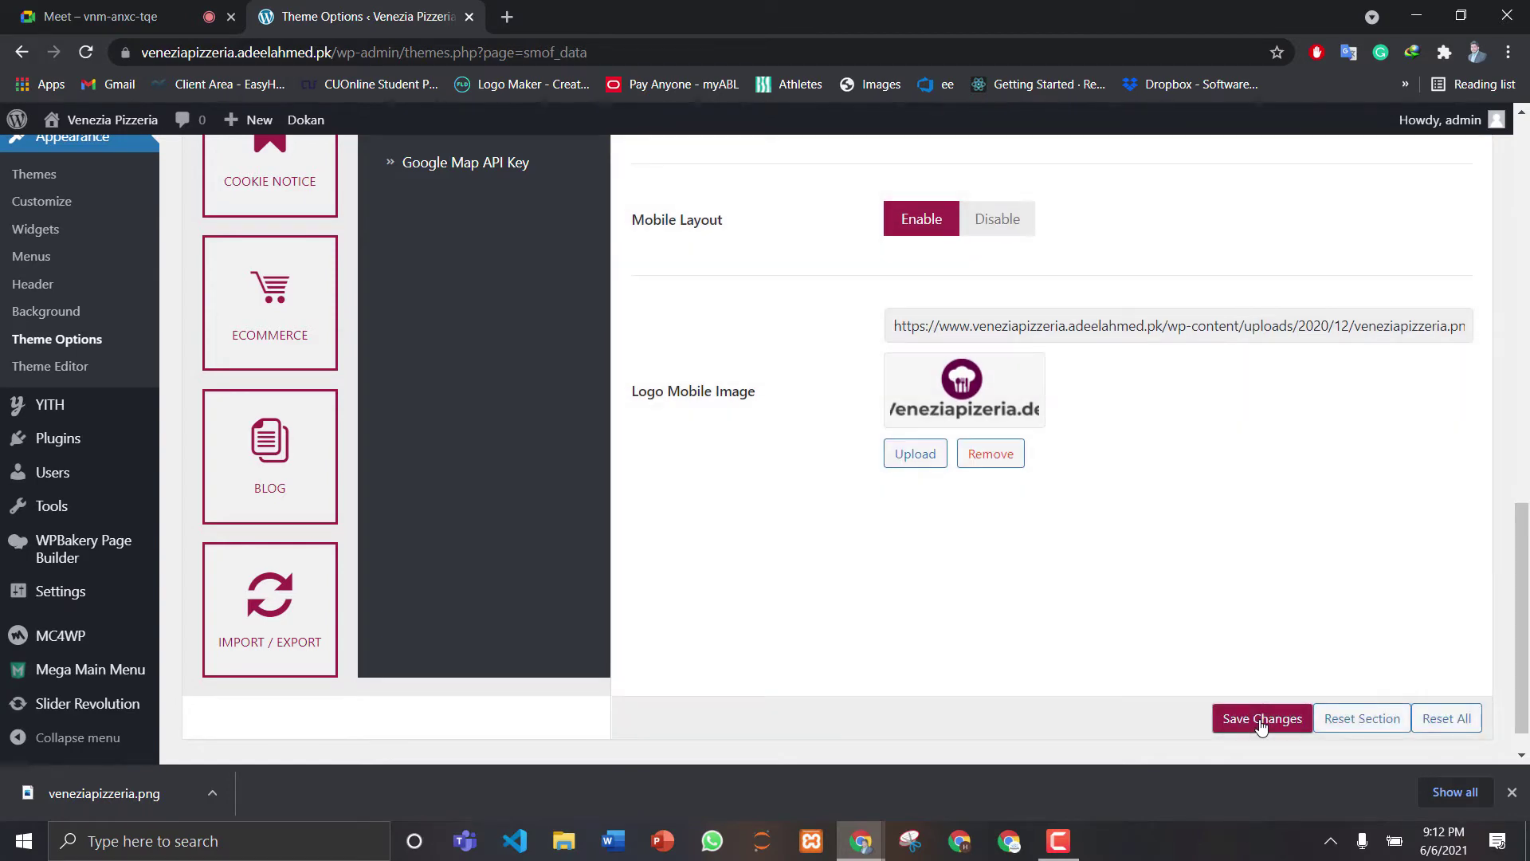
Open the Venezia Pizzeria home page in a new tab, dismiss the popup, and inspect the header's logo and navigation
{"action": "scroll", "coordinate": [1528, 542], "scroll_direction": "up", "scroll_amount": 10}
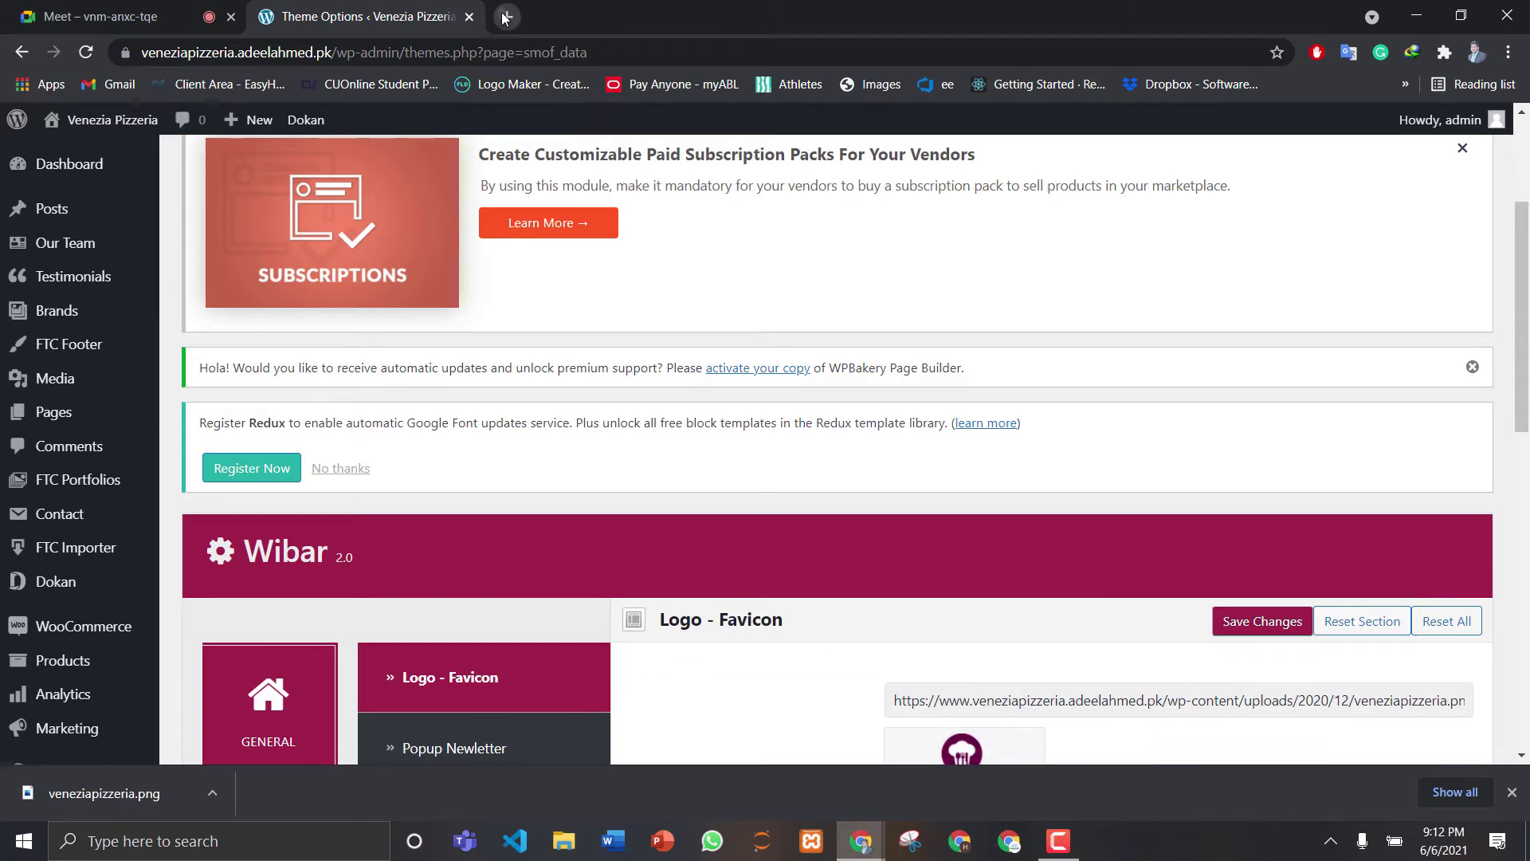
{"action": "left_click", "coordinate": [507, 17]}
{"action": "type", "text": "v"}
{"action": "key", "text": "Return"}
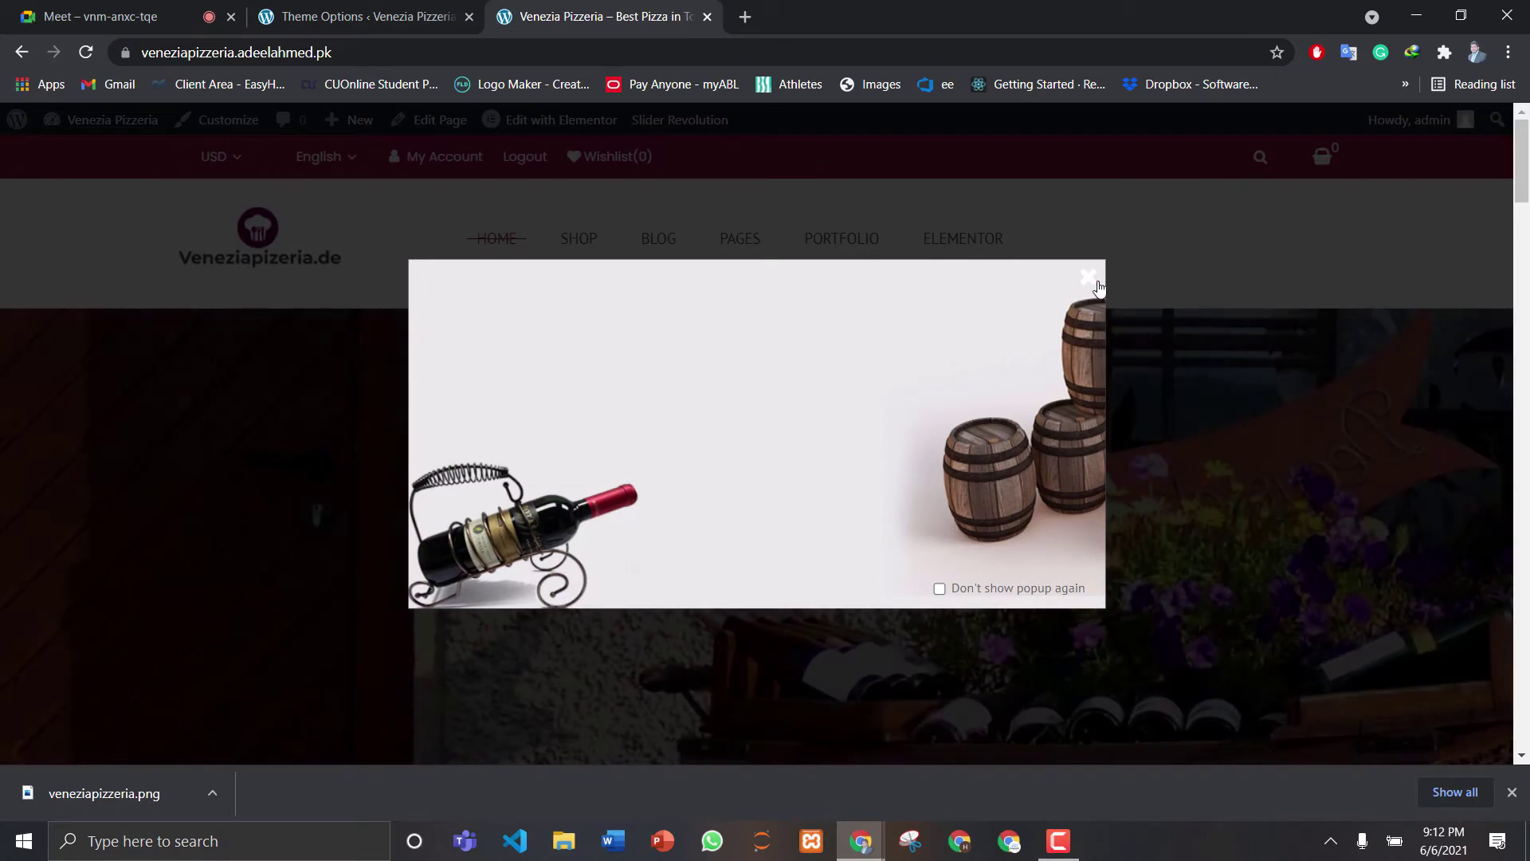
{"action": "left_click", "coordinate": [1088, 277]}
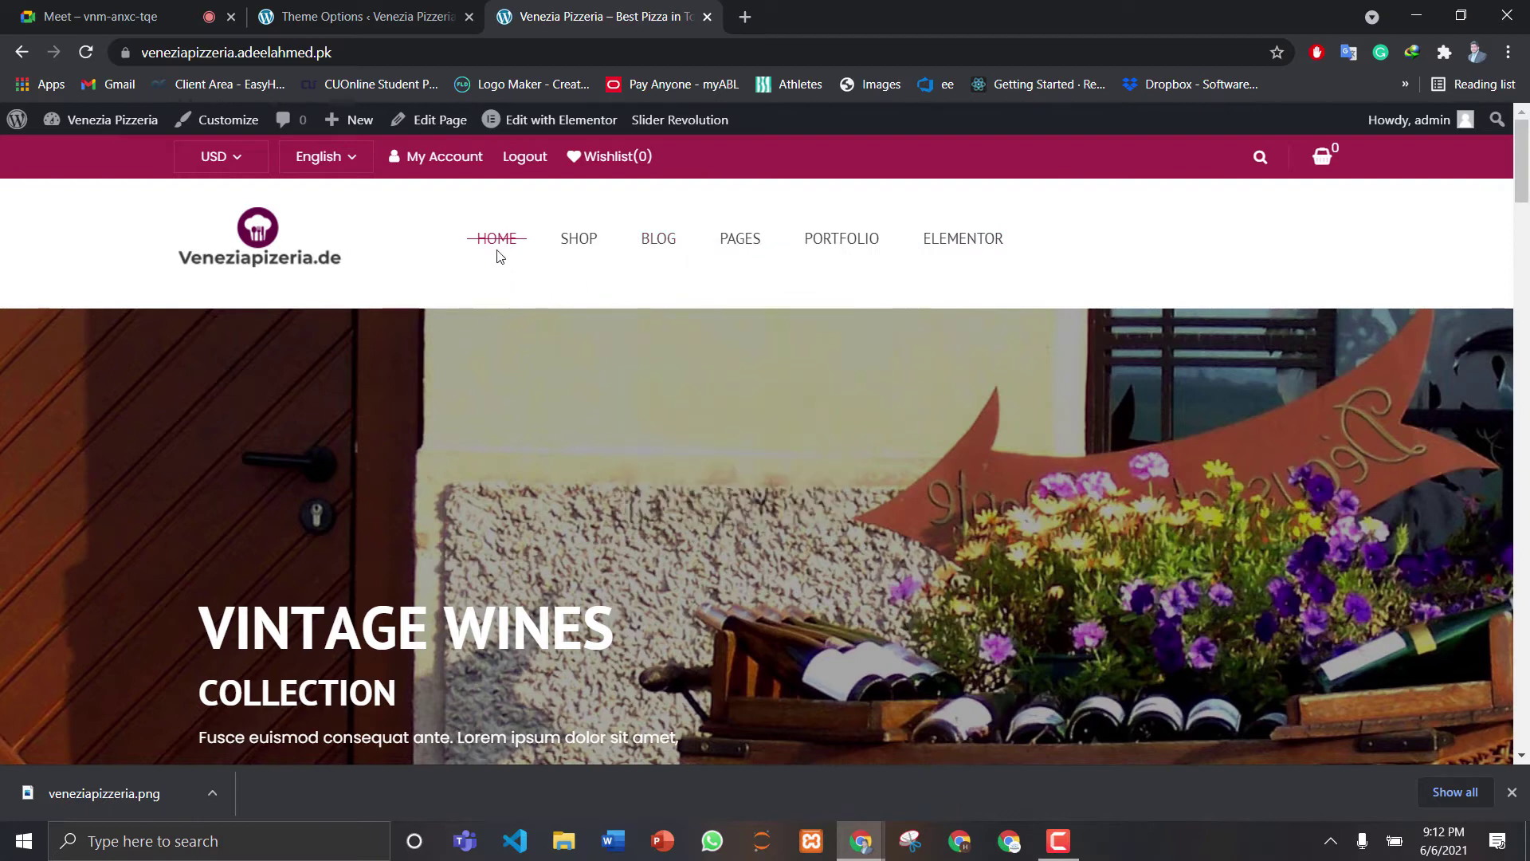
{"action": "mouse_move", "coordinate": [558, 247]}
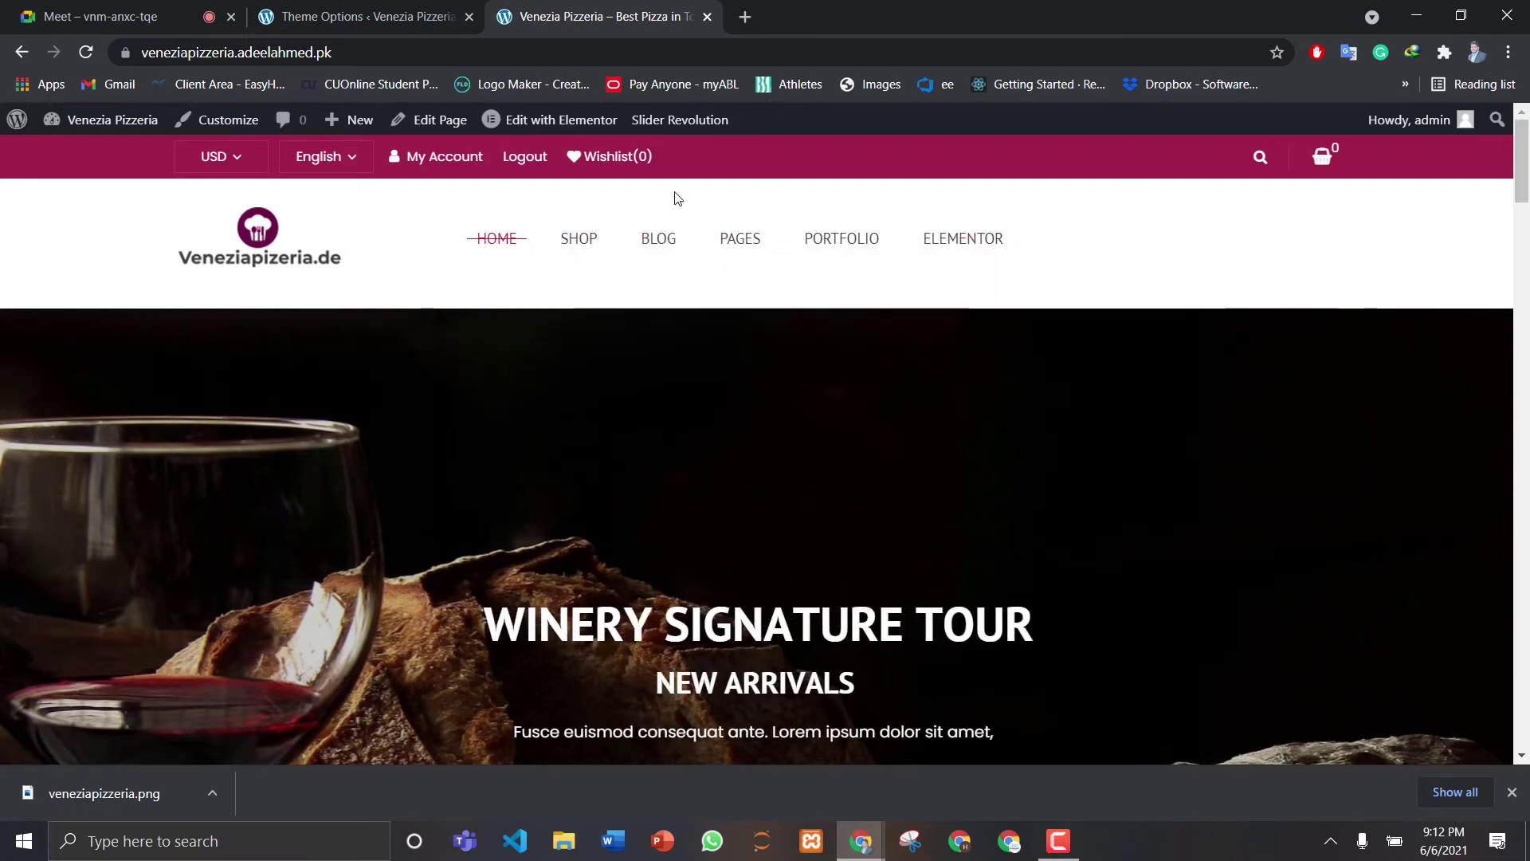
Open the Main menu in the site Customizer, review its items, and dismiss the popup in the preview
{"action": "left_click", "coordinate": [208, 122]}
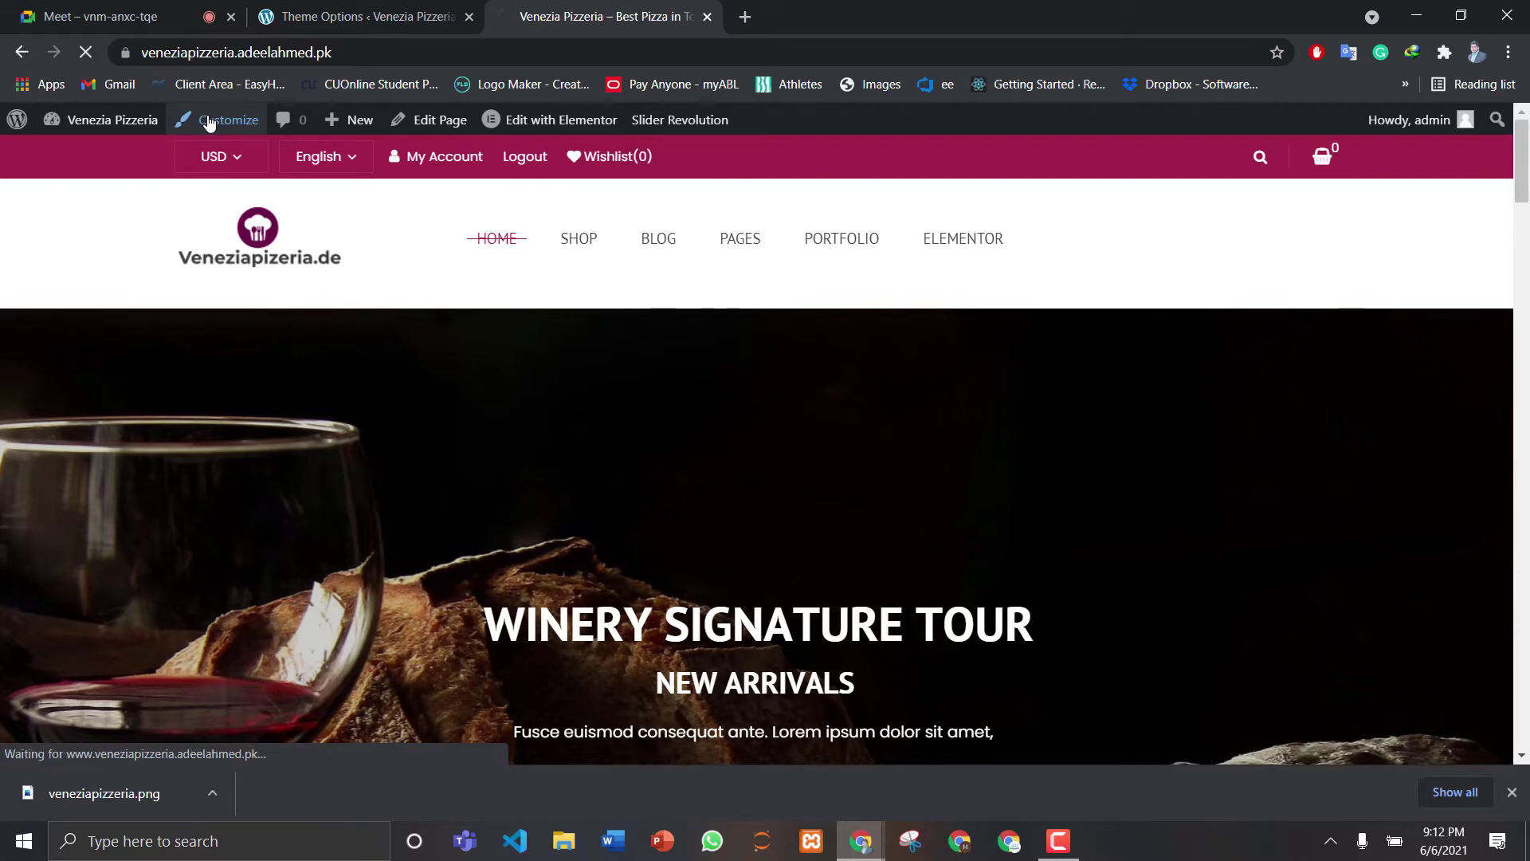
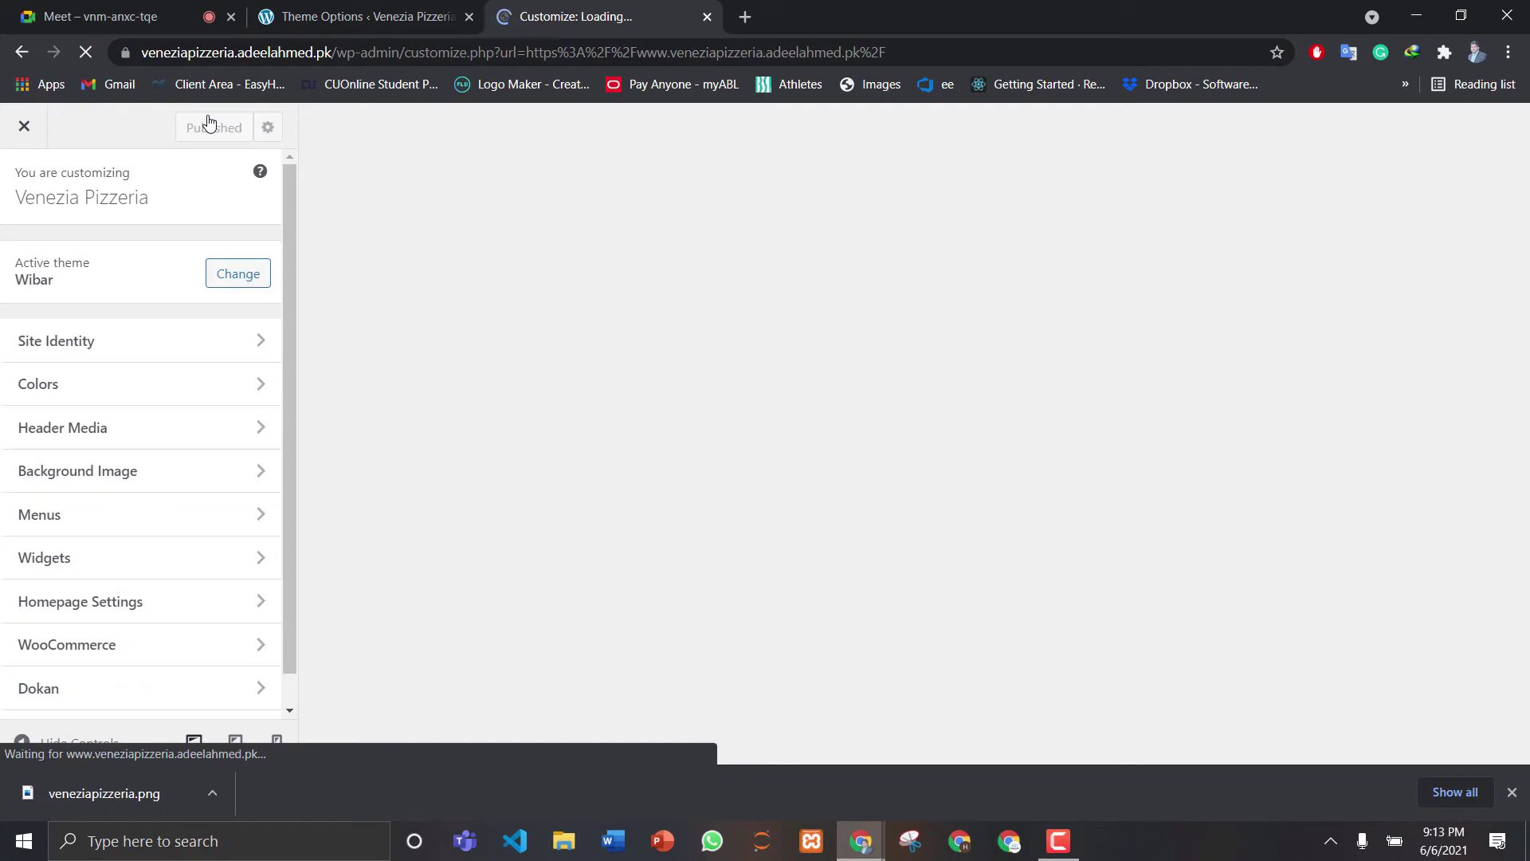
{"action": "left_click_drag", "start_coordinate": [289, 227], "coordinate": [298, 306]}
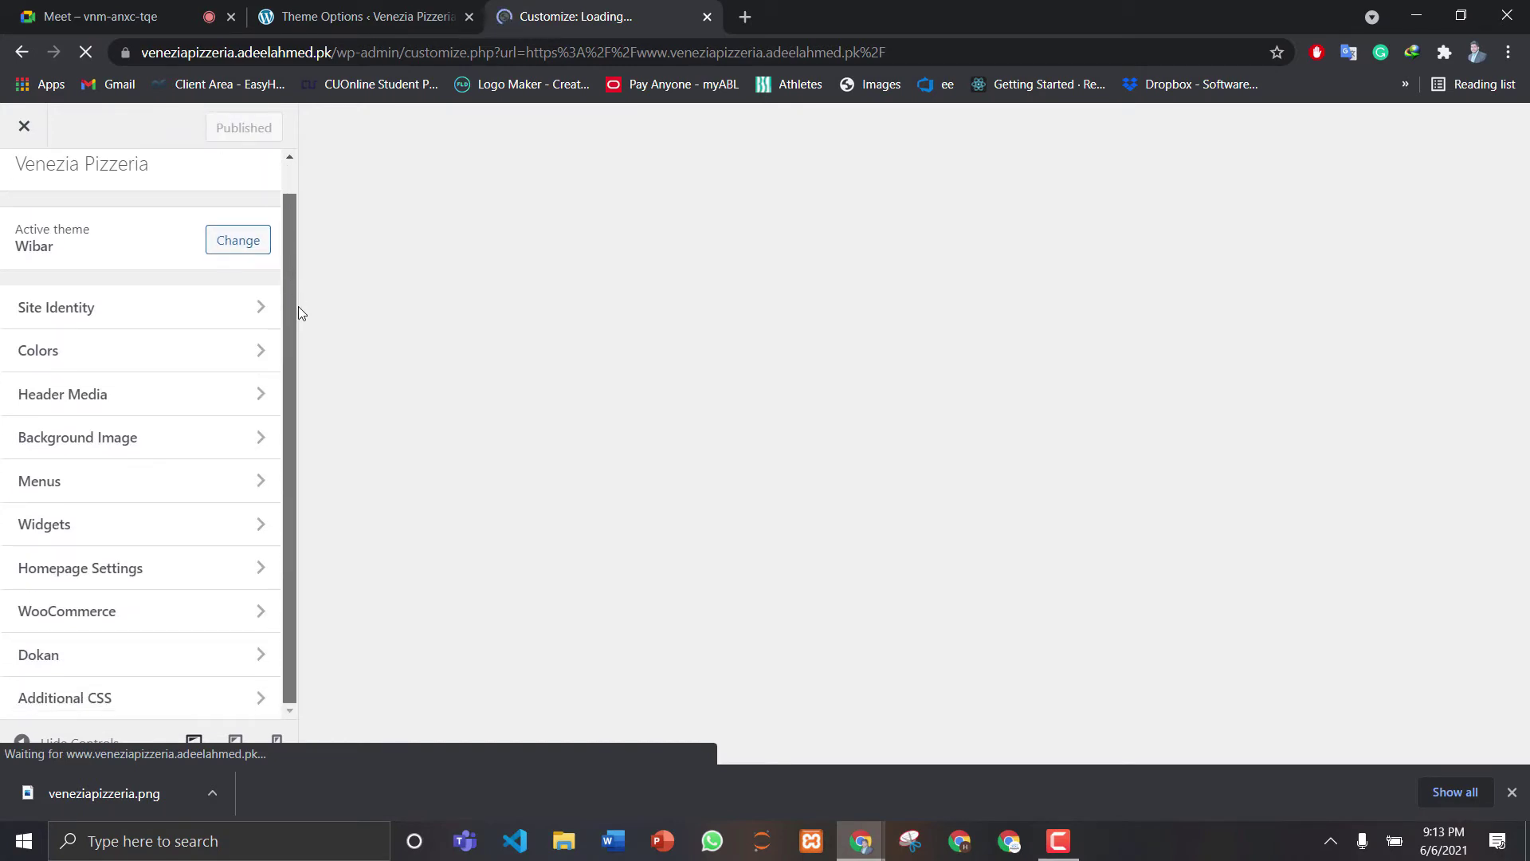
{"action": "left_click", "coordinate": [102, 490]}
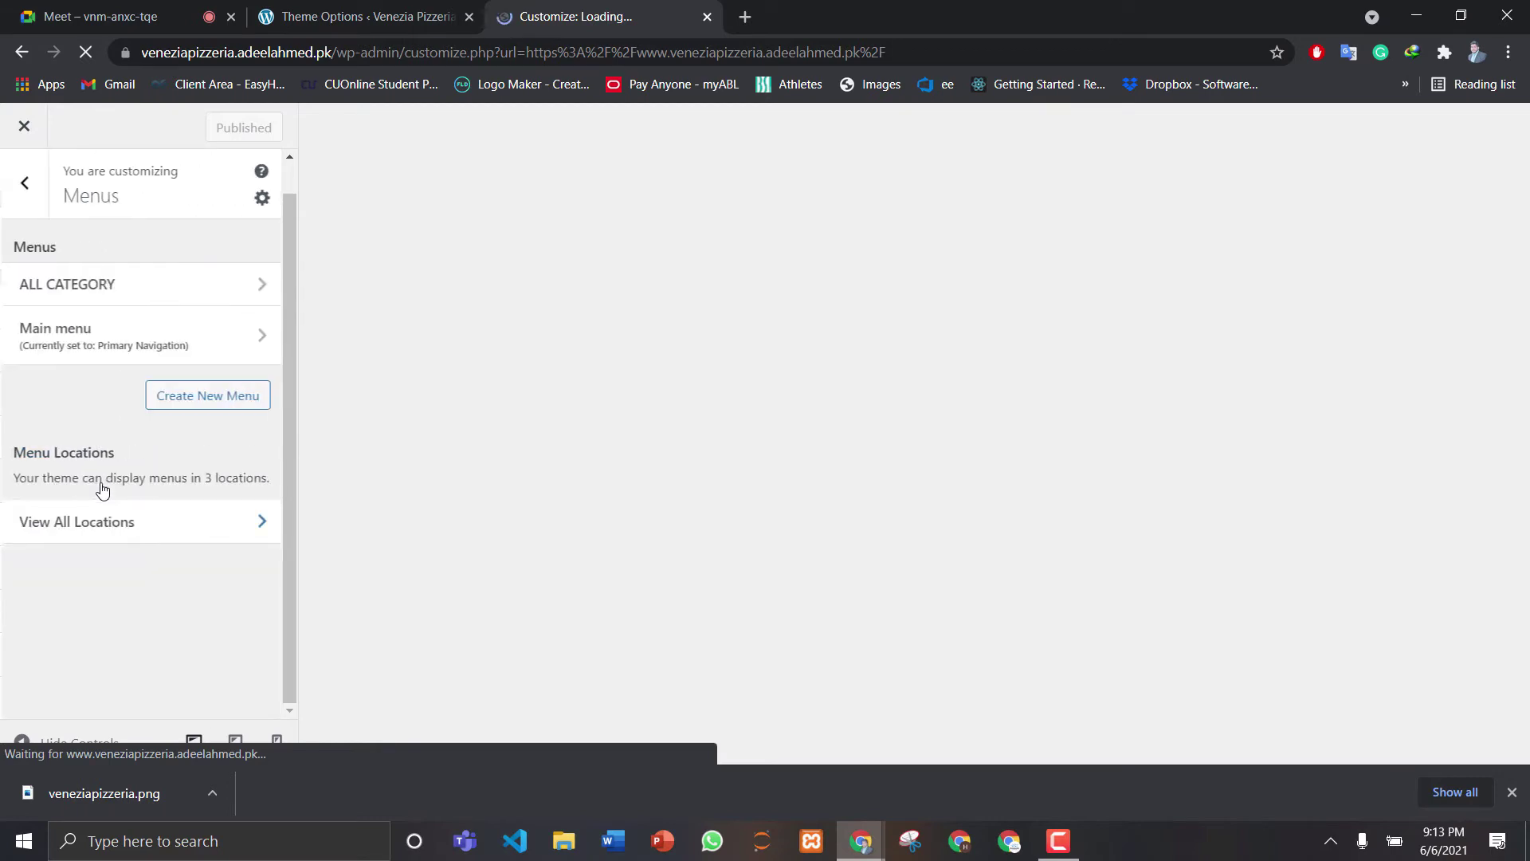
{"action": "left_click", "coordinate": [100, 348]}
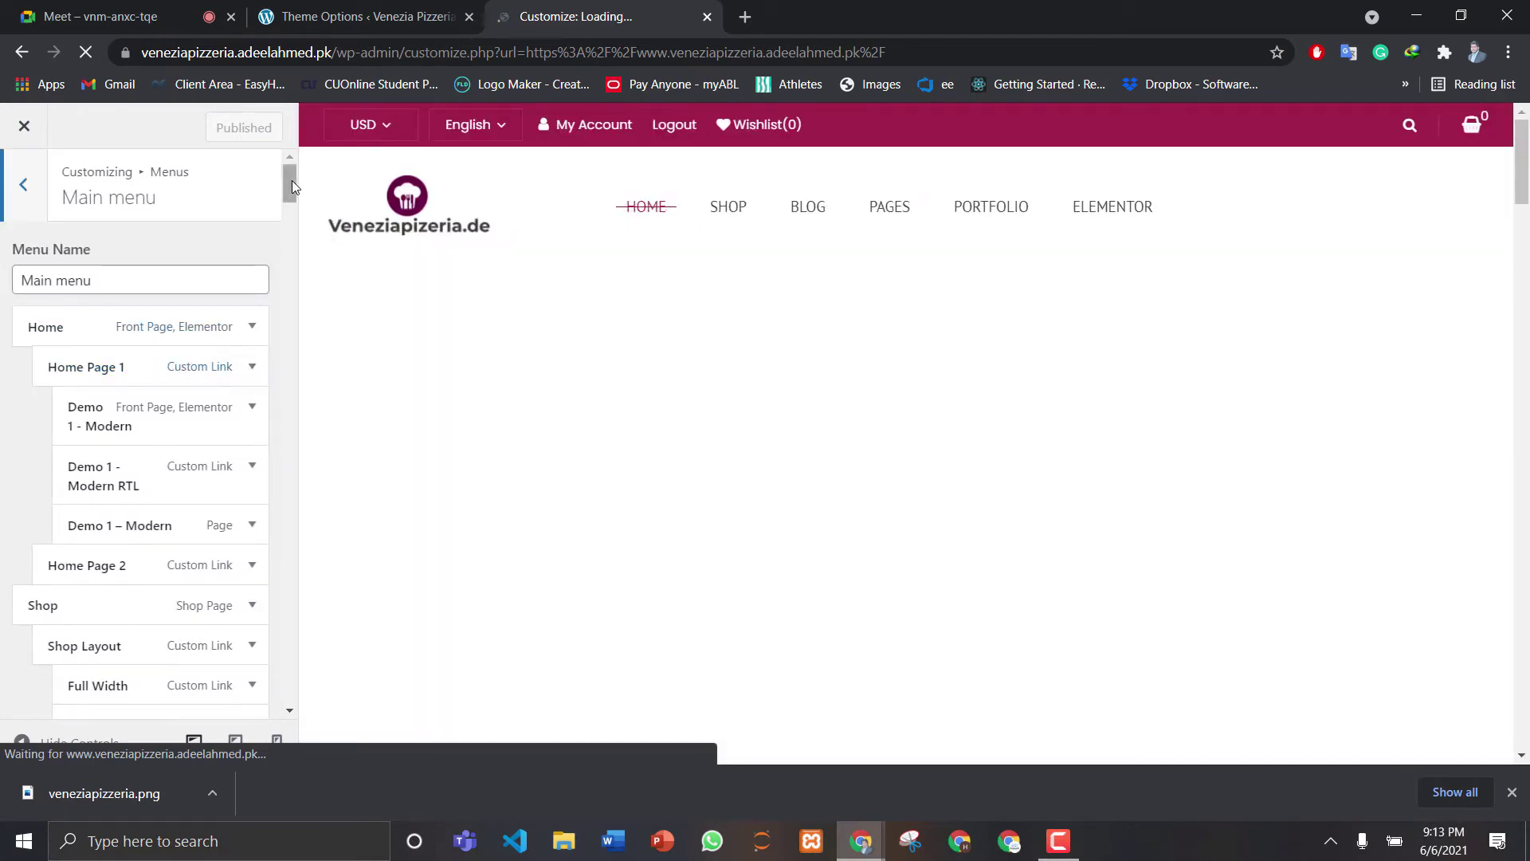
{"action": "left_click_drag", "start_coordinate": [292, 181], "coordinate": [288, 344]}
{"action": "left_click_drag", "start_coordinate": [292, 411], "coordinate": [290, 433]}
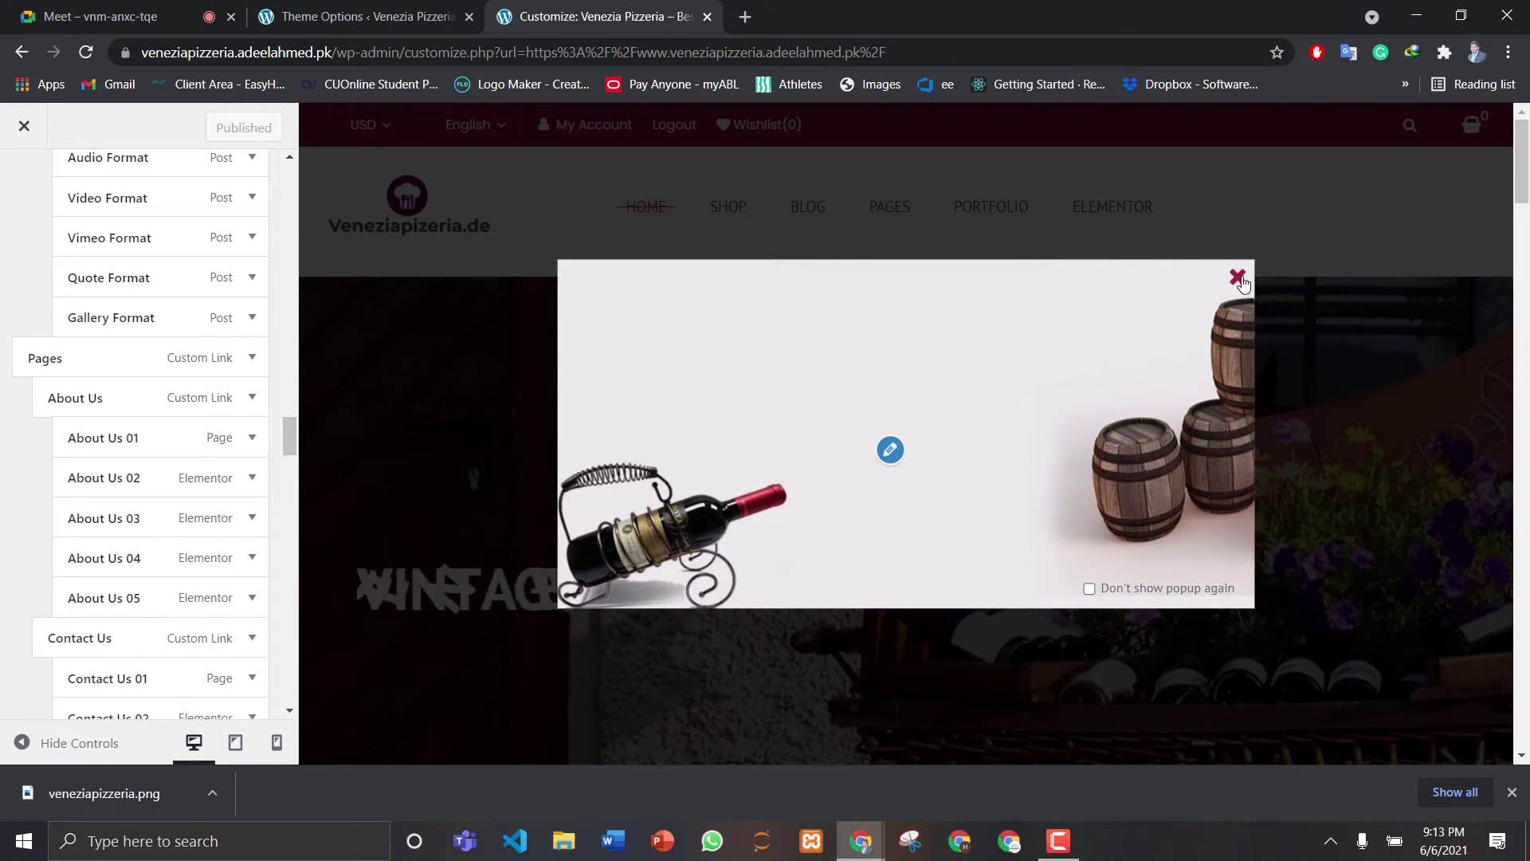
{"action": "left_click", "coordinate": [450, 424]}
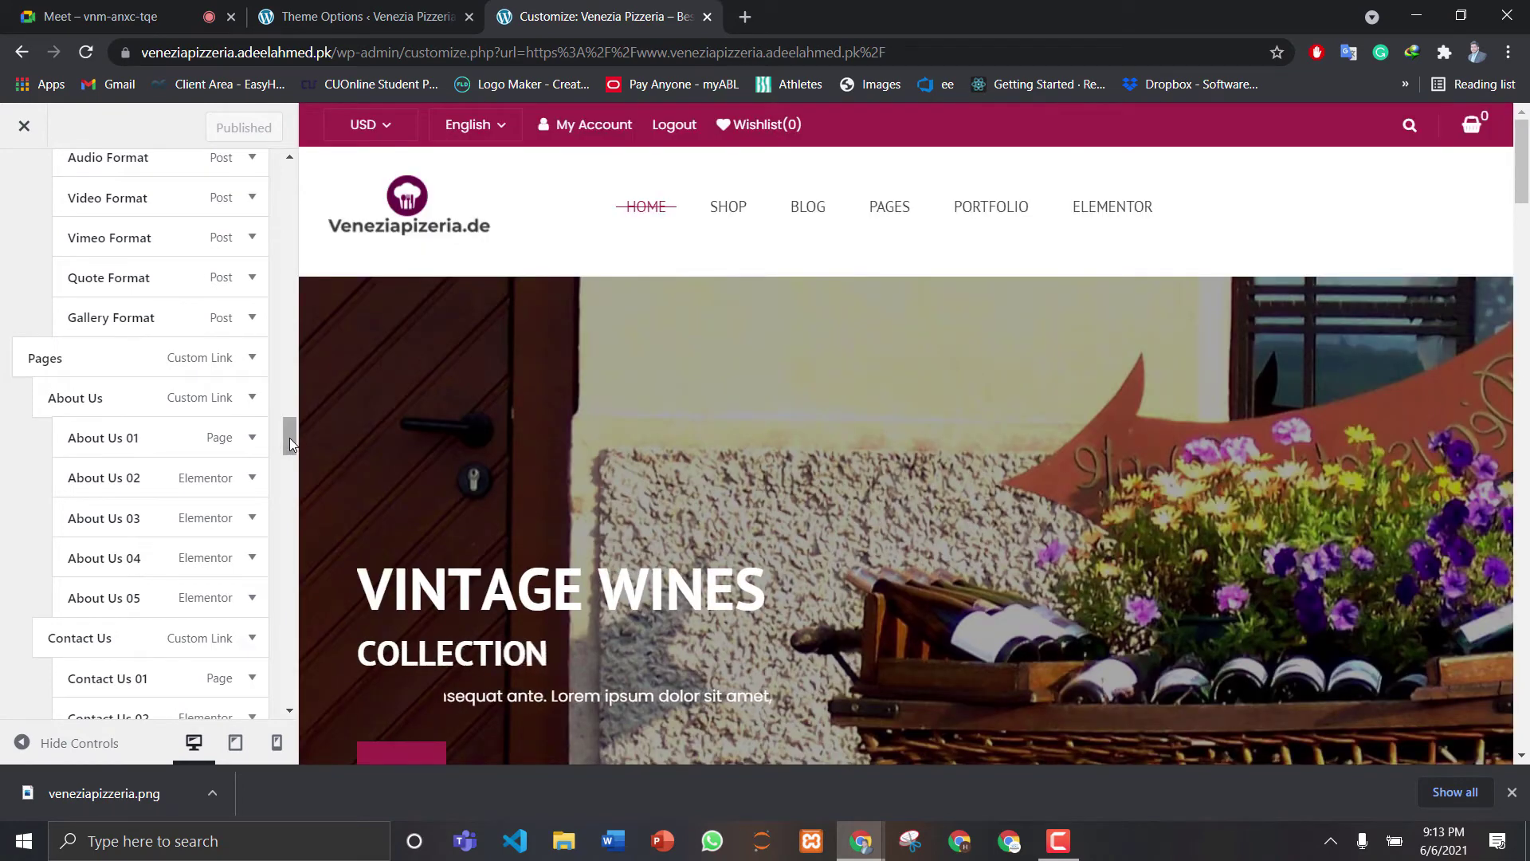
{"action": "left_click_drag", "start_coordinate": [289, 438], "coordinate": [317, 180]}
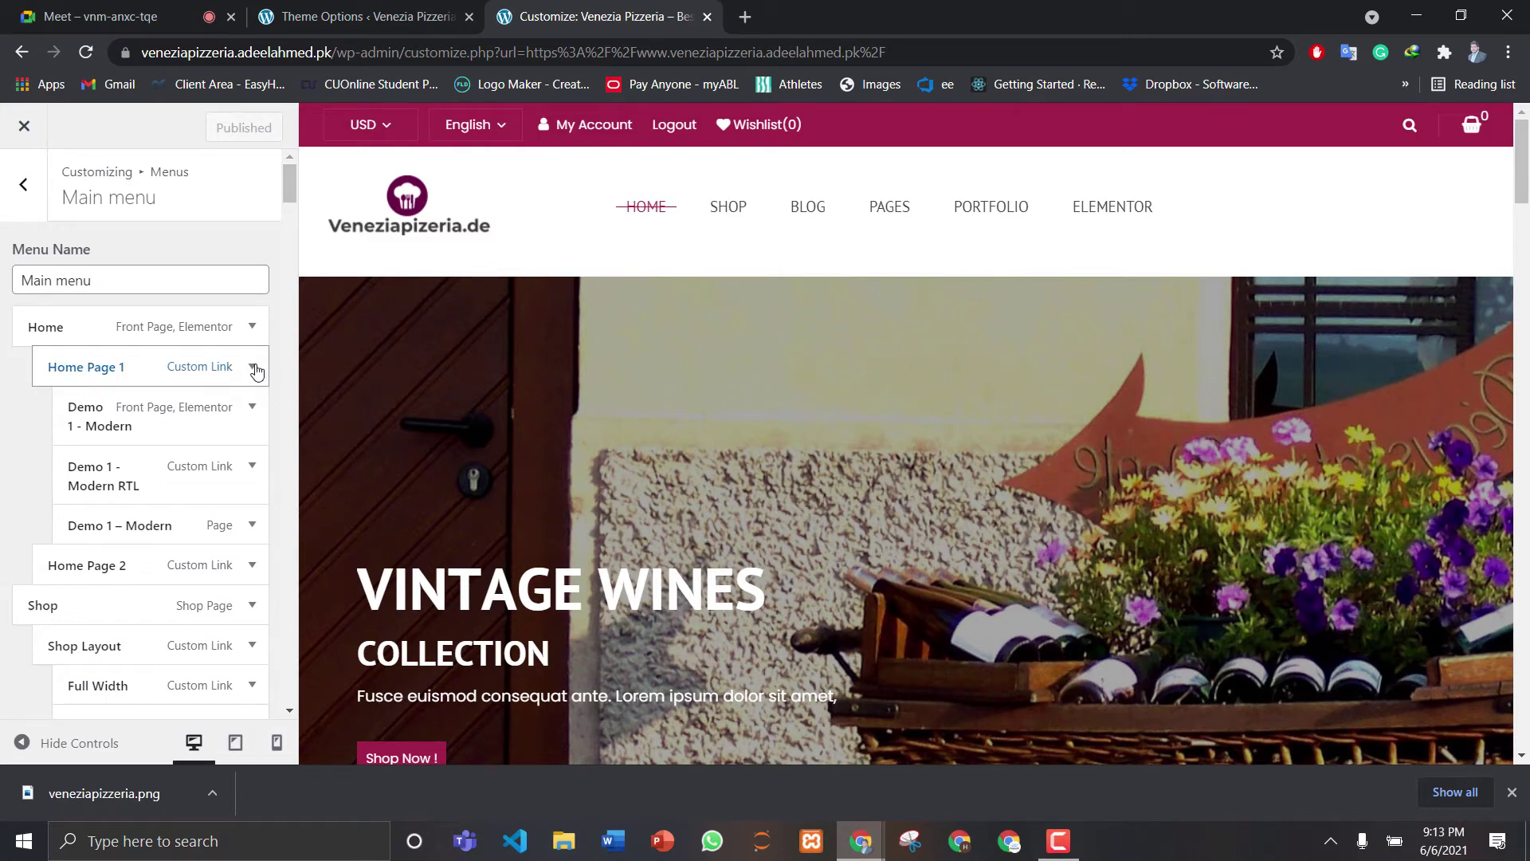
Remove the Home Page 1 custom link from under Home in the Main menu
{"action": "left_click_drag", "start_coordinate": [288, 180], "coordinate": [289, 188]}
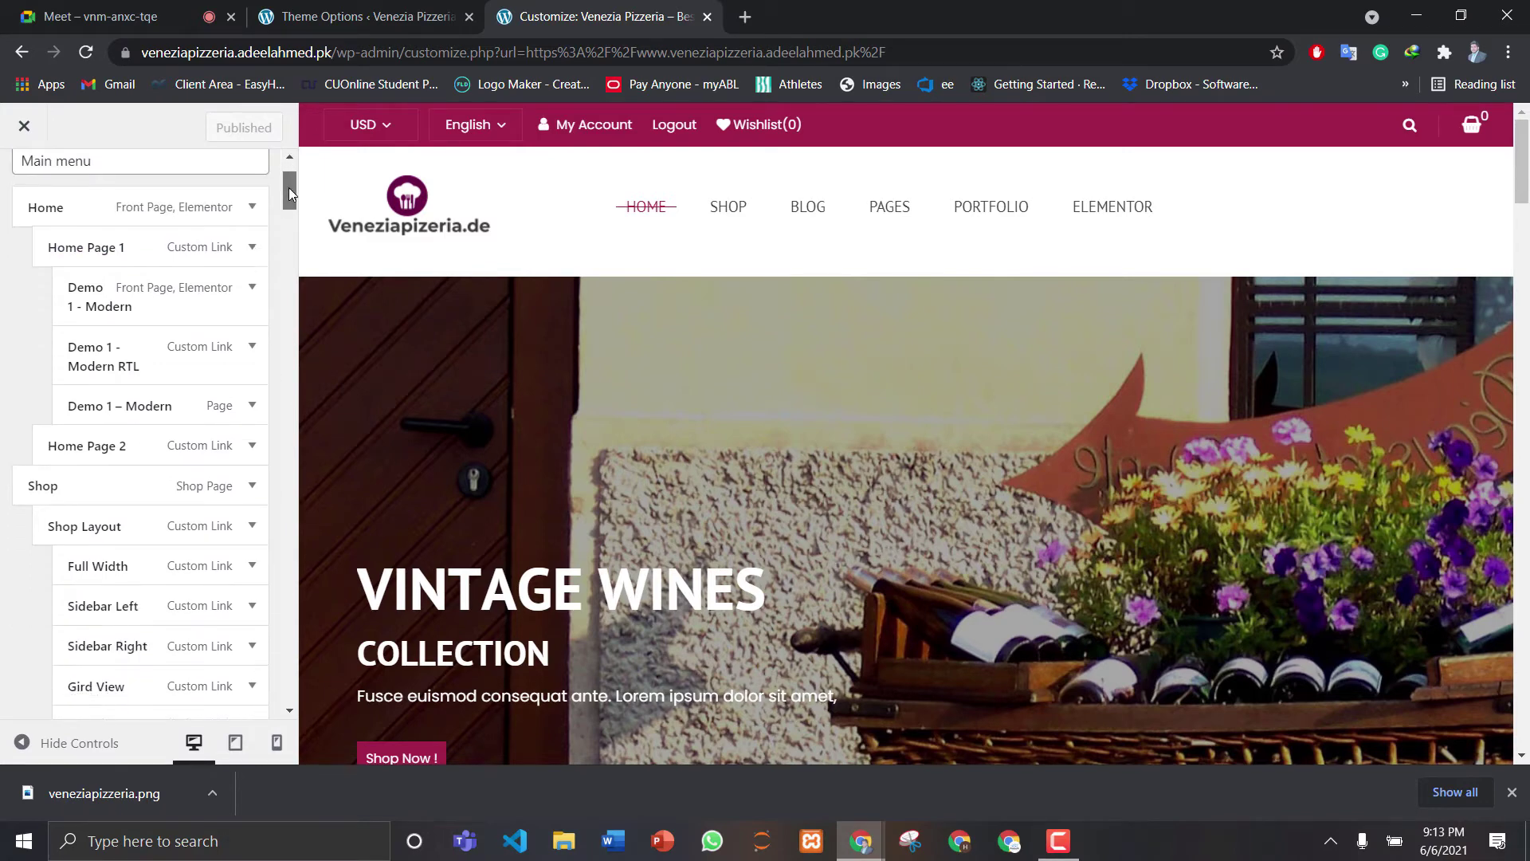
{"action": "left_click", "coordinate": [253, 235]}
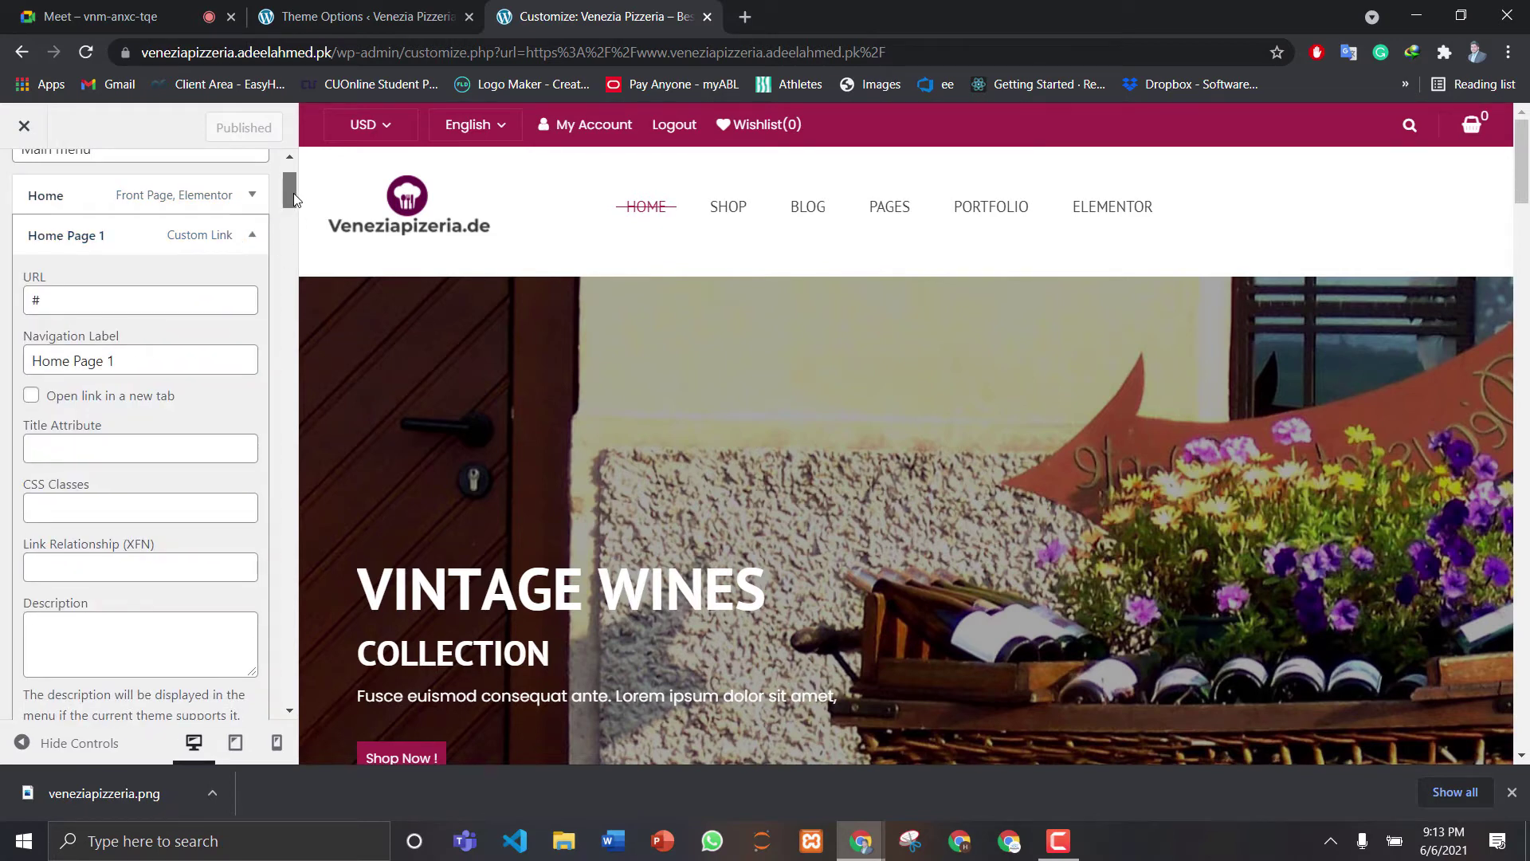
{"action": "left_click_drag", "start_coordinate": [293, 193], "coordinate": [293, 198]}
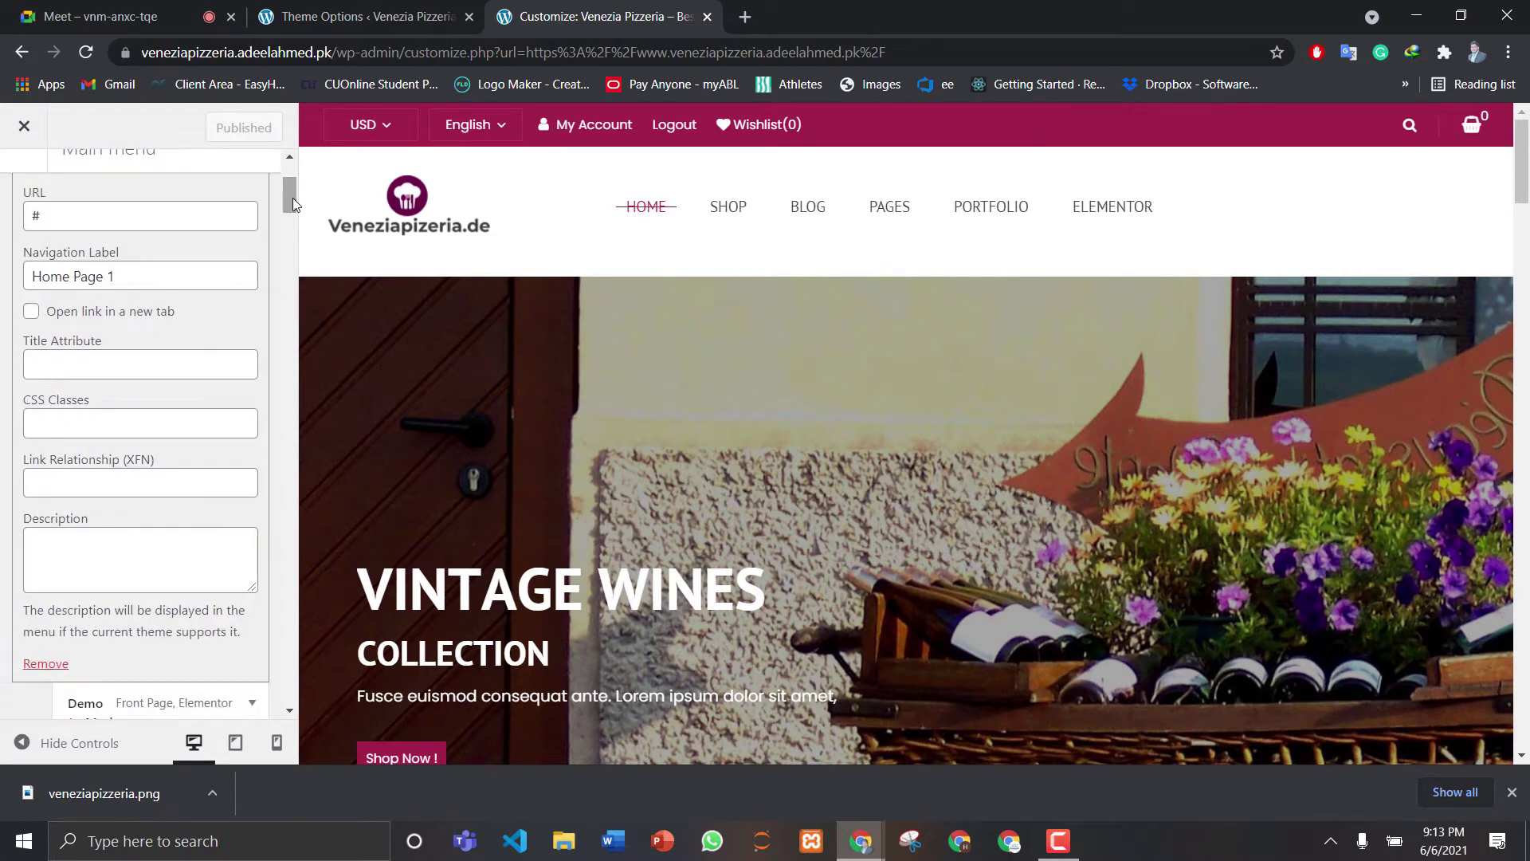
{"action": "left_click", "coordinate": [46, 664]}
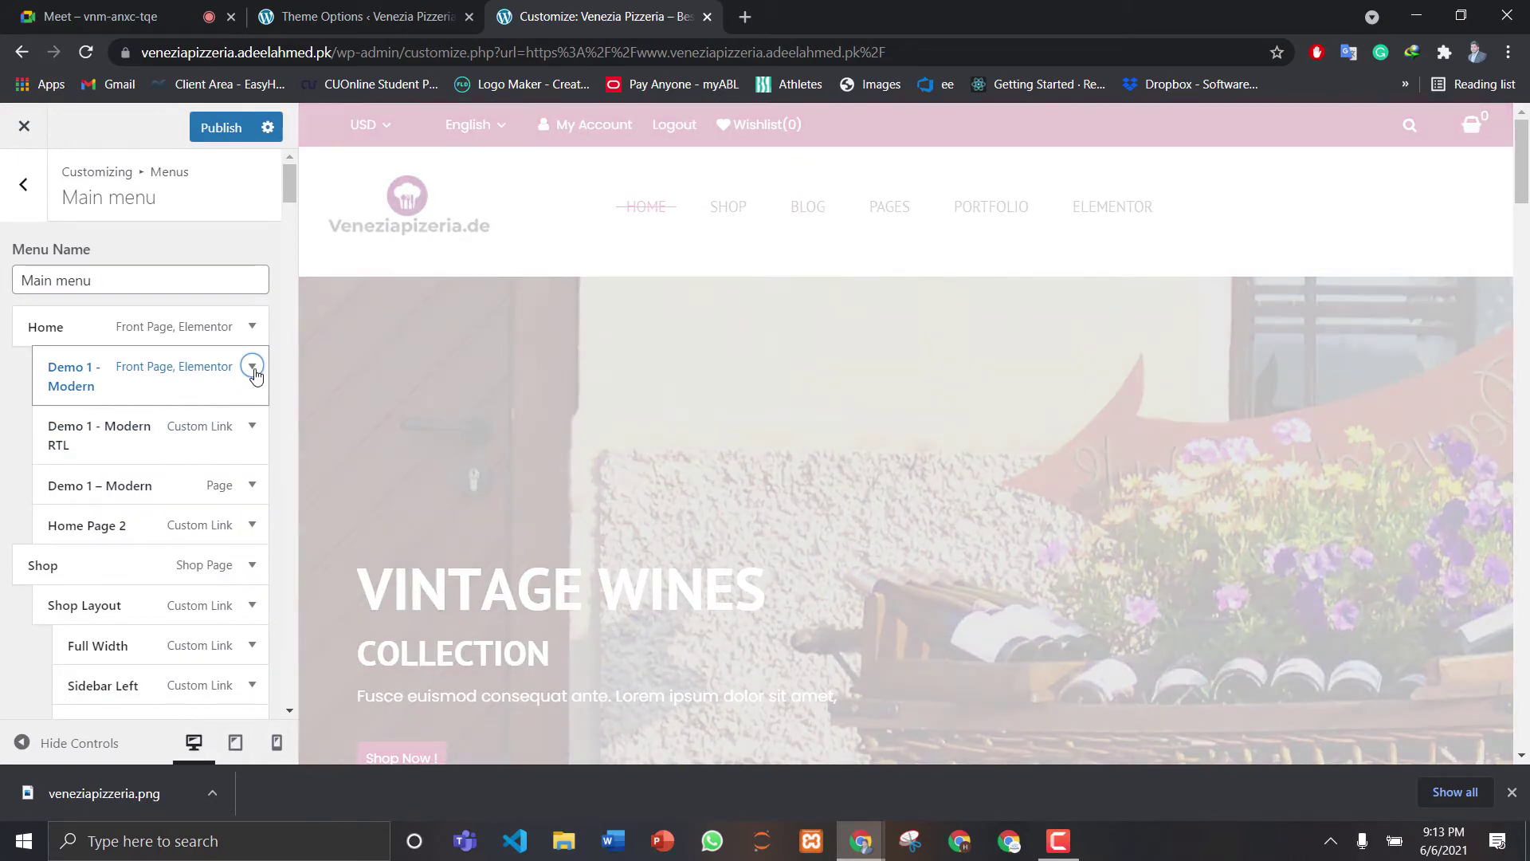
Remove the Elementor item Demo 1 - Modern and the custom link Demo 1 - Modern RTL from under Home
{"action": "left_click", "coordinate": [253, 367]}
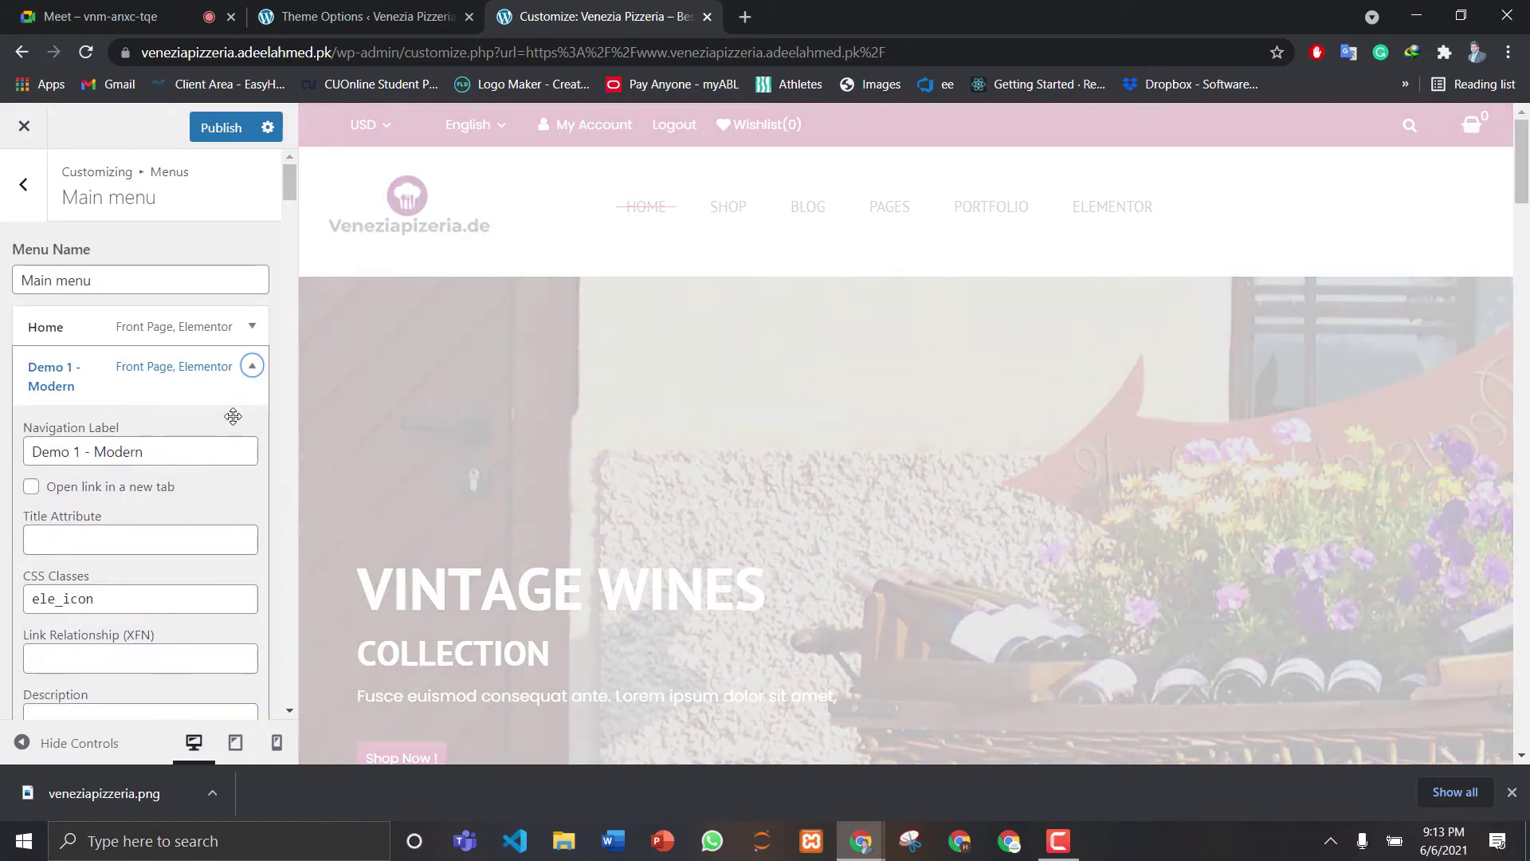
{"action": "scroll", "coordinate": [295, 220], "scroll_direction": "down", "scroll_amount": 3}
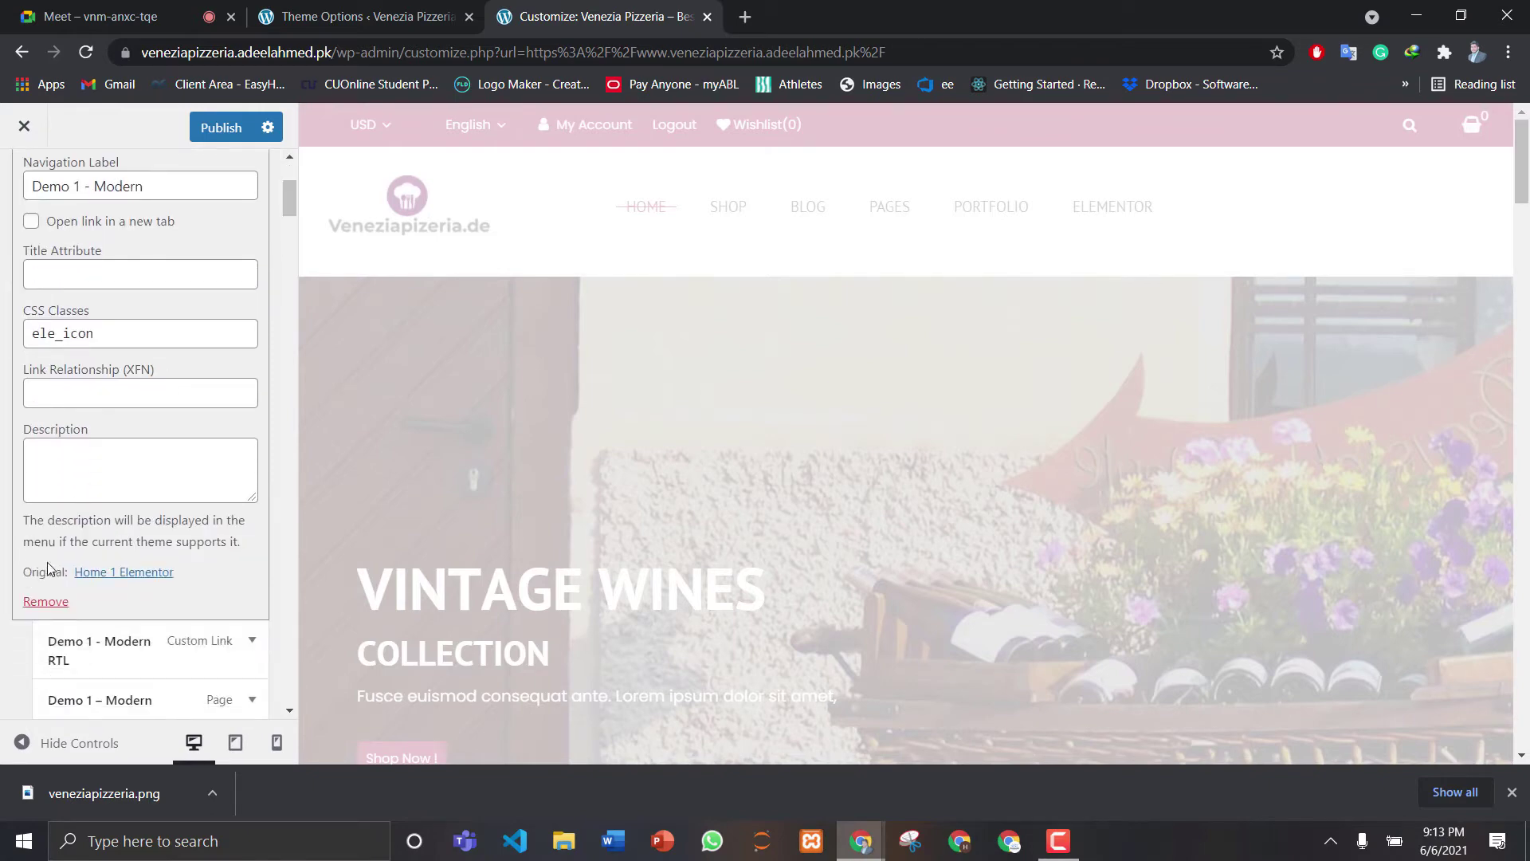
{"action": "left_click", "coordinate": [46, 603]}
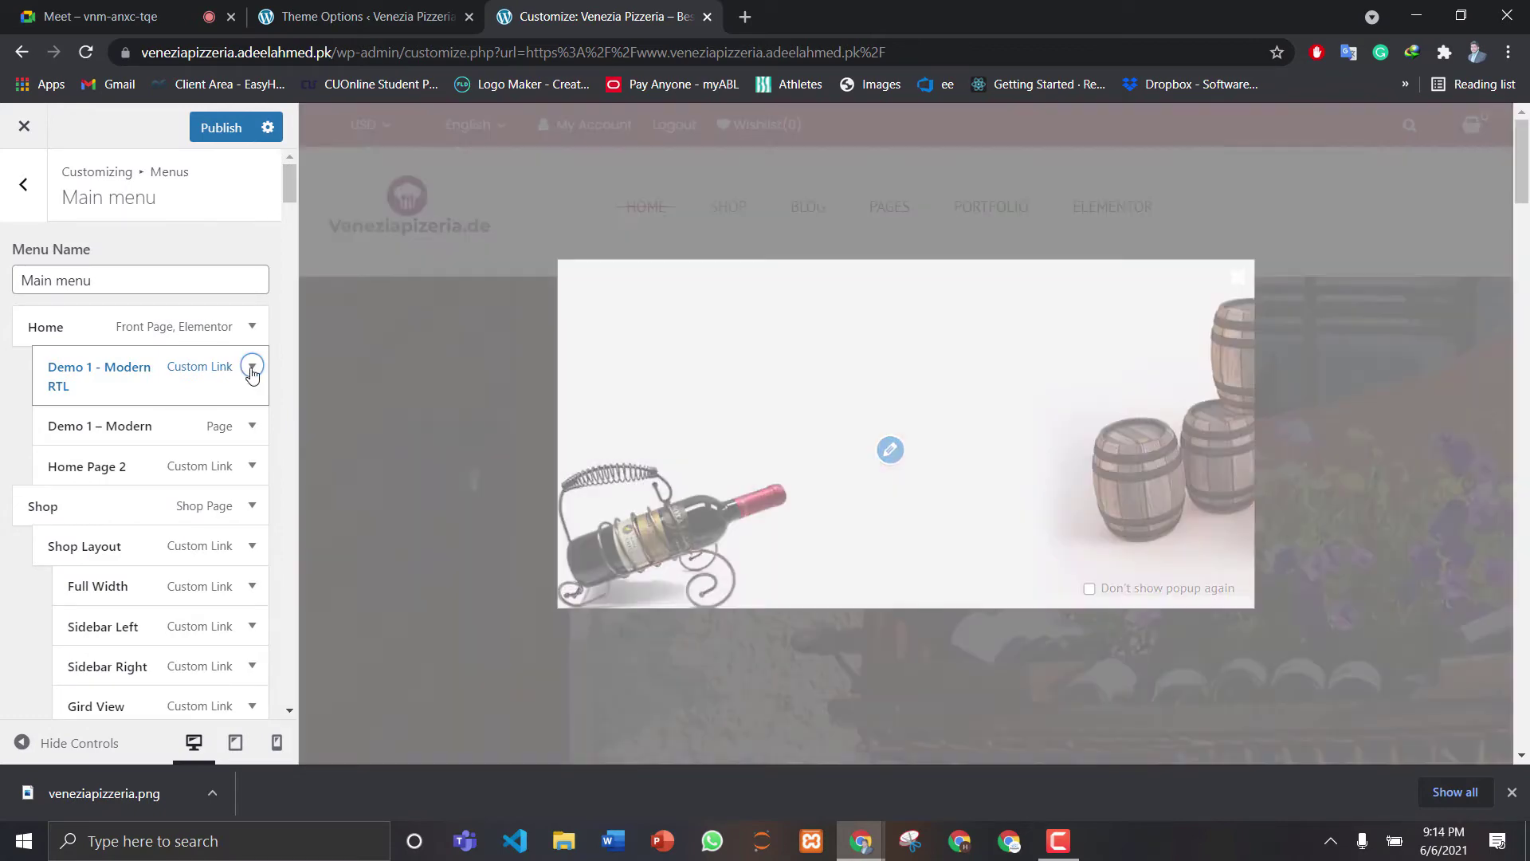
{"action": "left_click", "coordinate": [252, 368]}
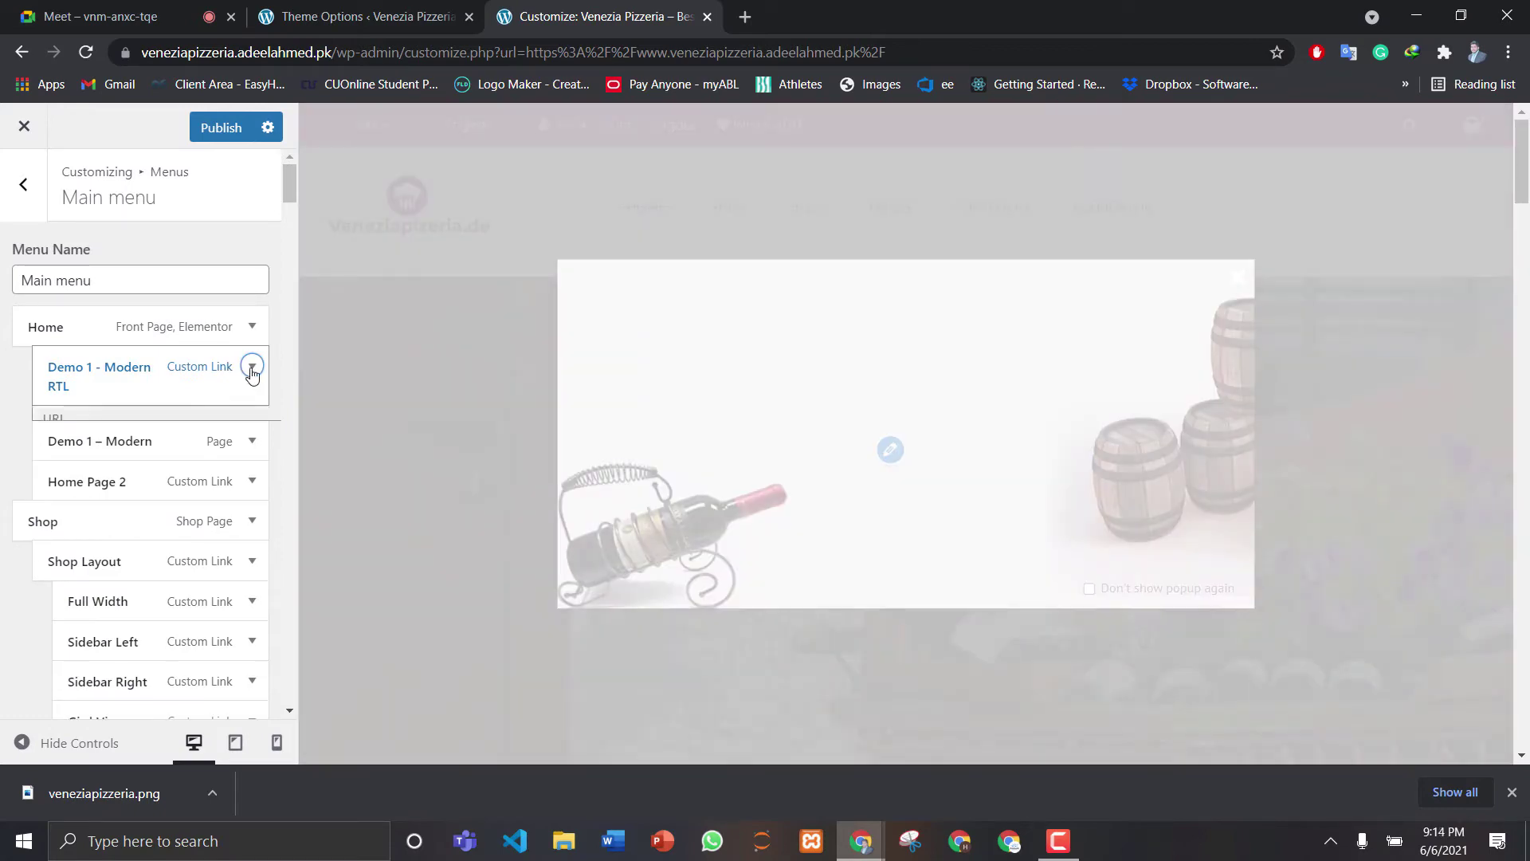
{"action": "left_click_drag", "start_coordinate": [295, 190], "coordinate": [295, 198]}
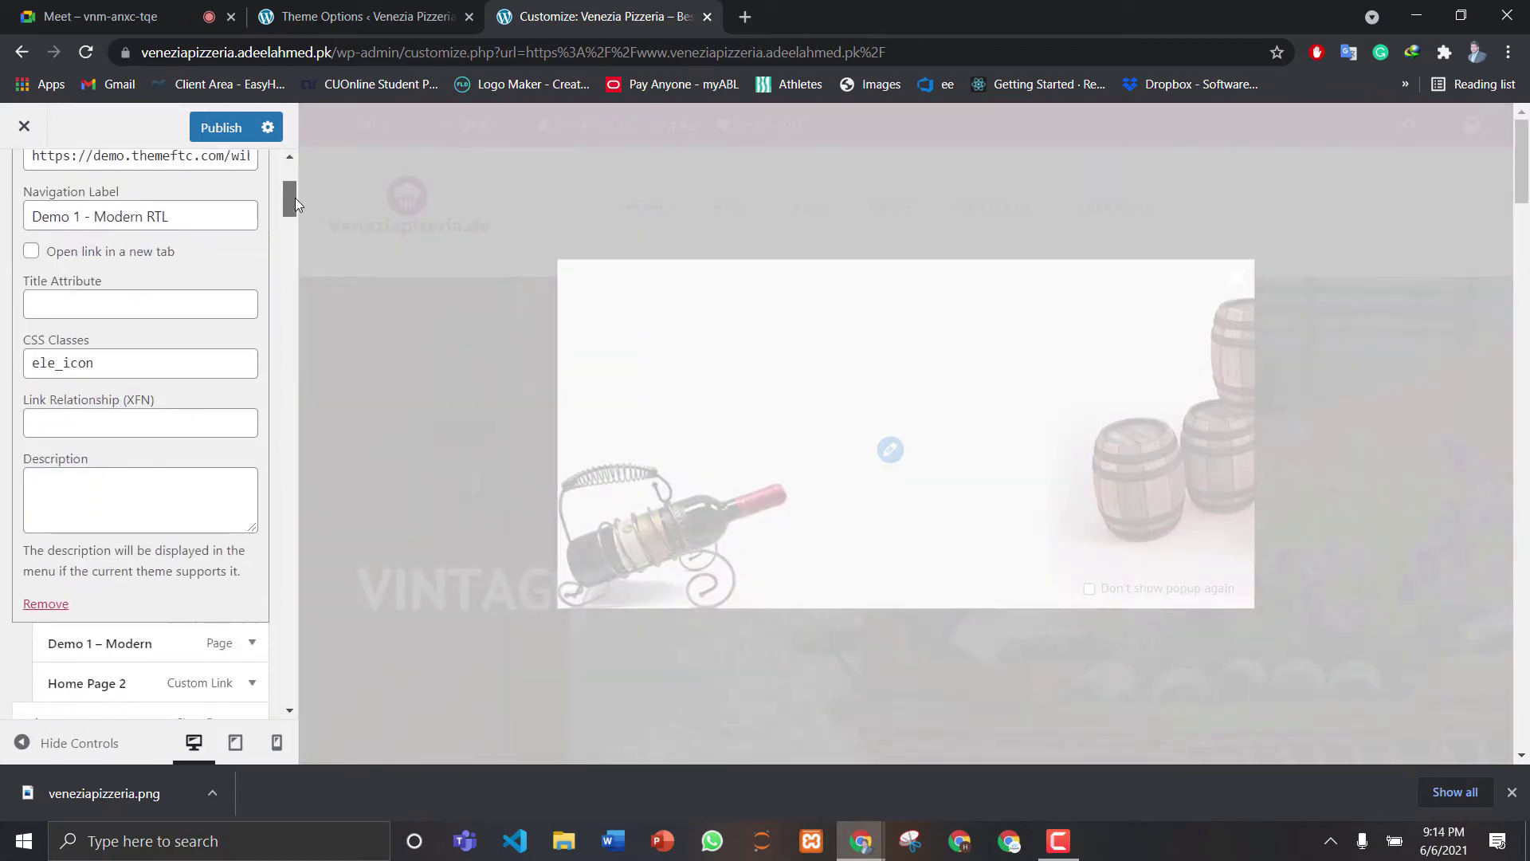
{"action": "left_click", "coordinate": [46, 604]}
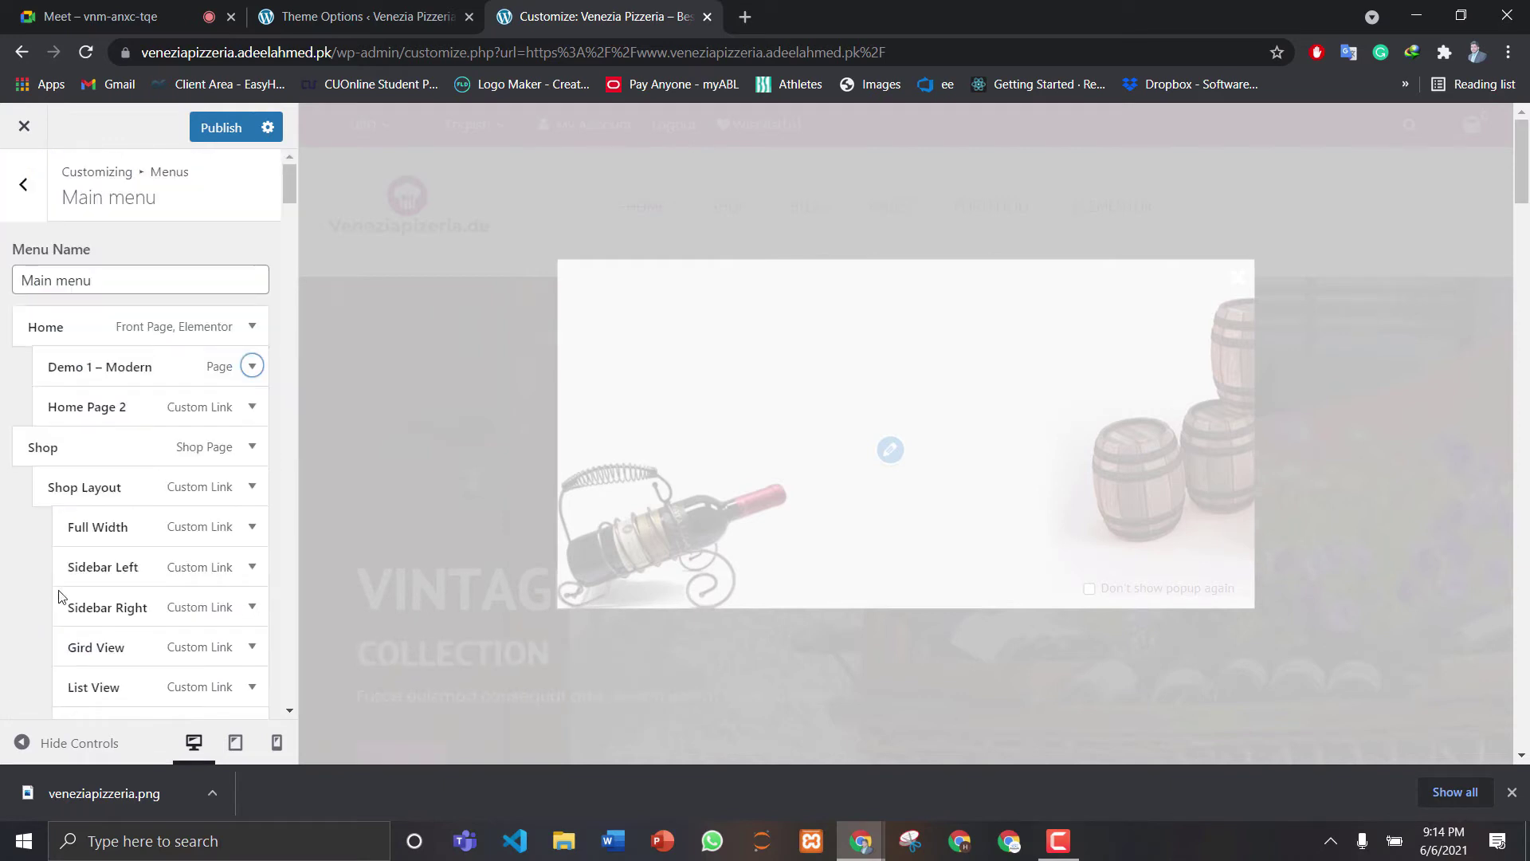
Remove the page item Demo 1 – Modern and the custom link Home Page 2 from under Home in the Main menu
{"action": "left_click", "coordinate": [252, 368]}
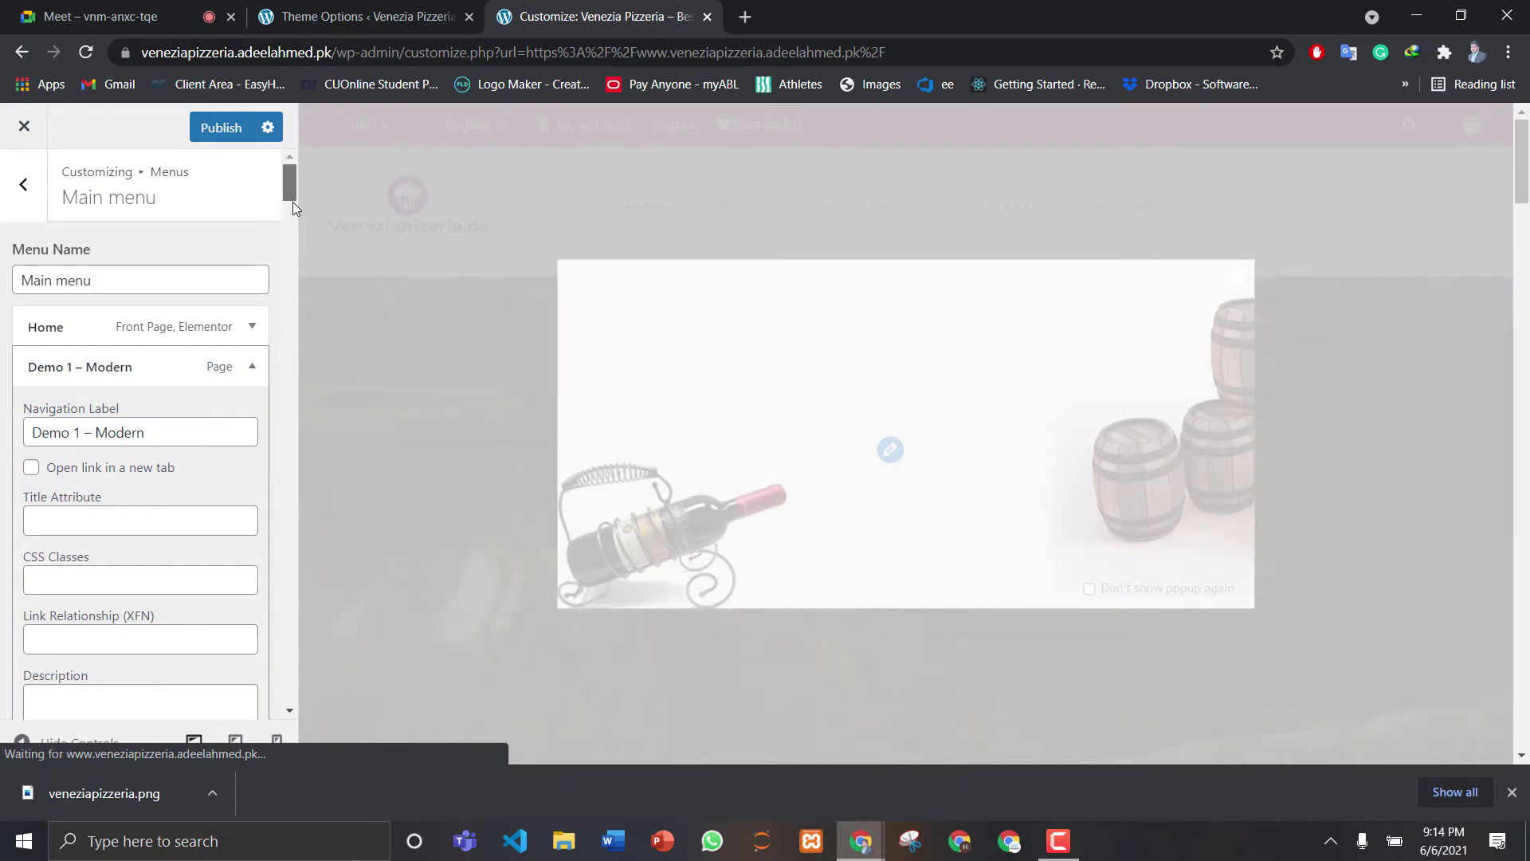
{"action": "left_click_drag", "start_coordinate": [293, 203], "coordinate": [294, 220]}
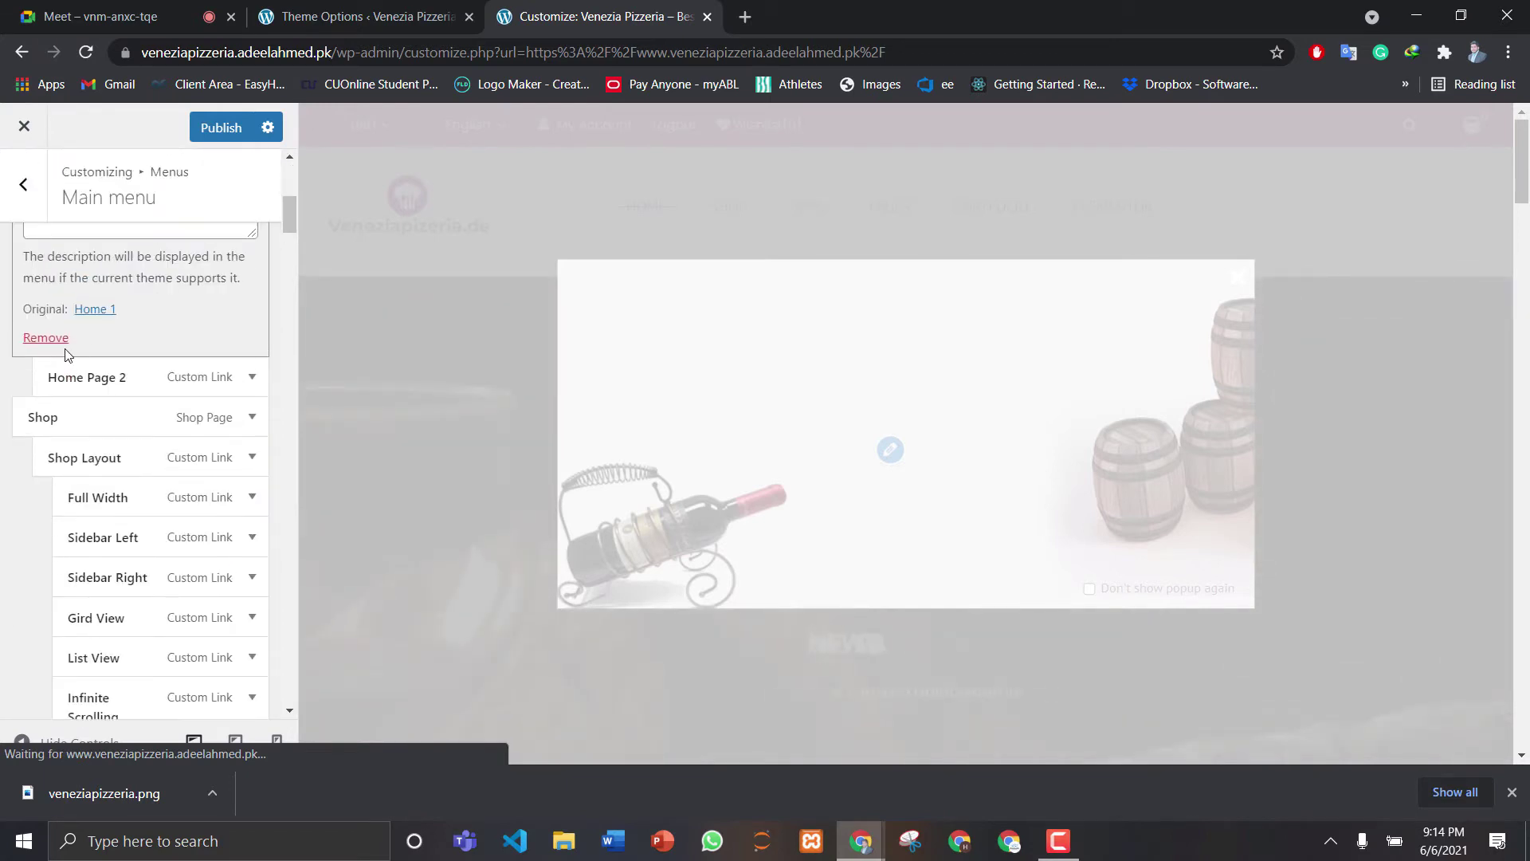
{"action": "left_click", "coordinate": [47, 339]}
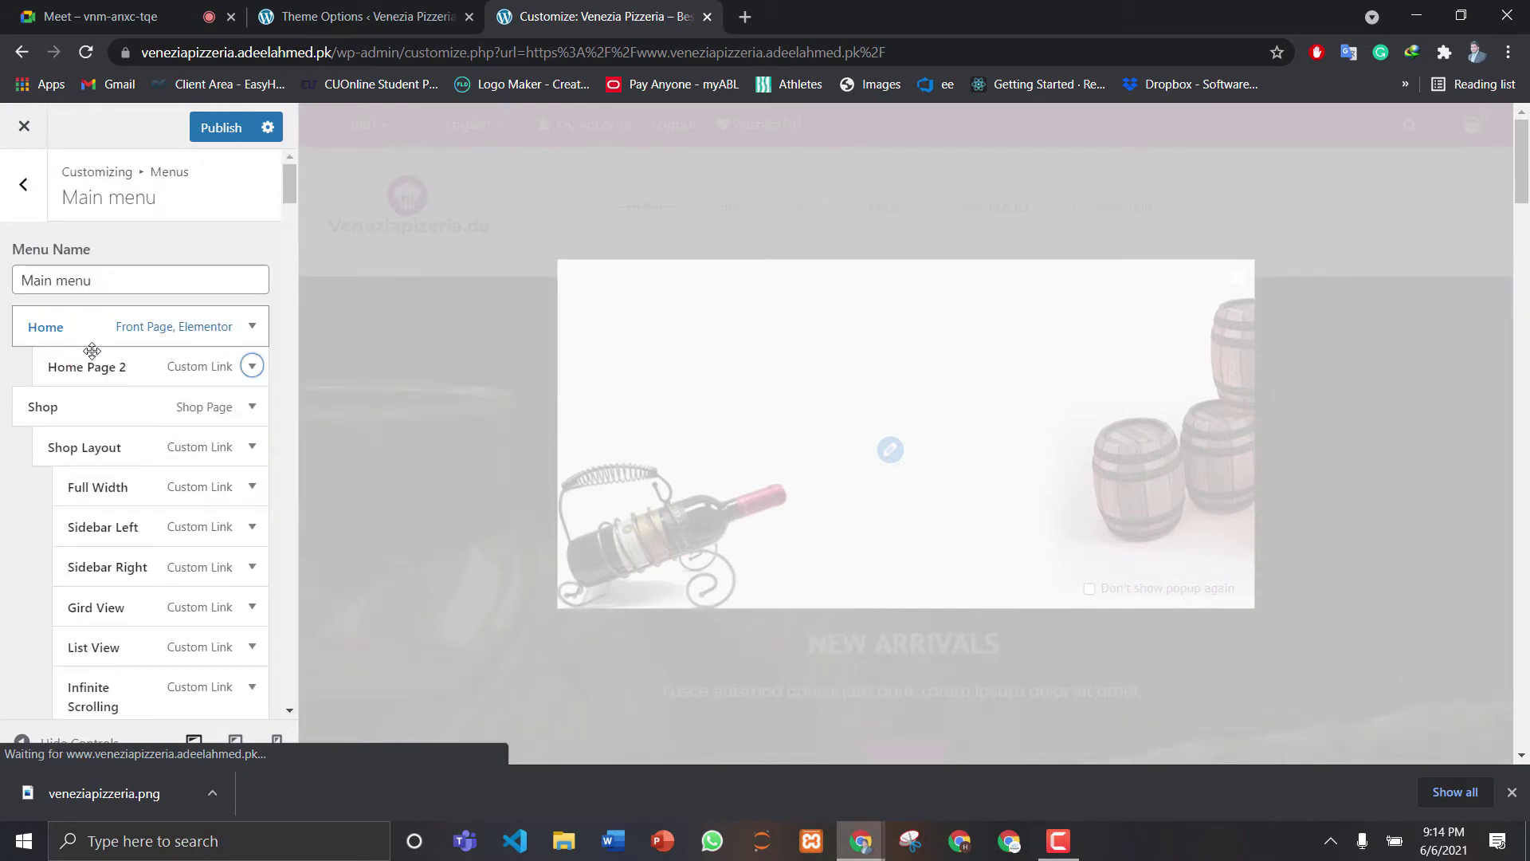
{"action": "left_click", "coordinate": [252, 367]}
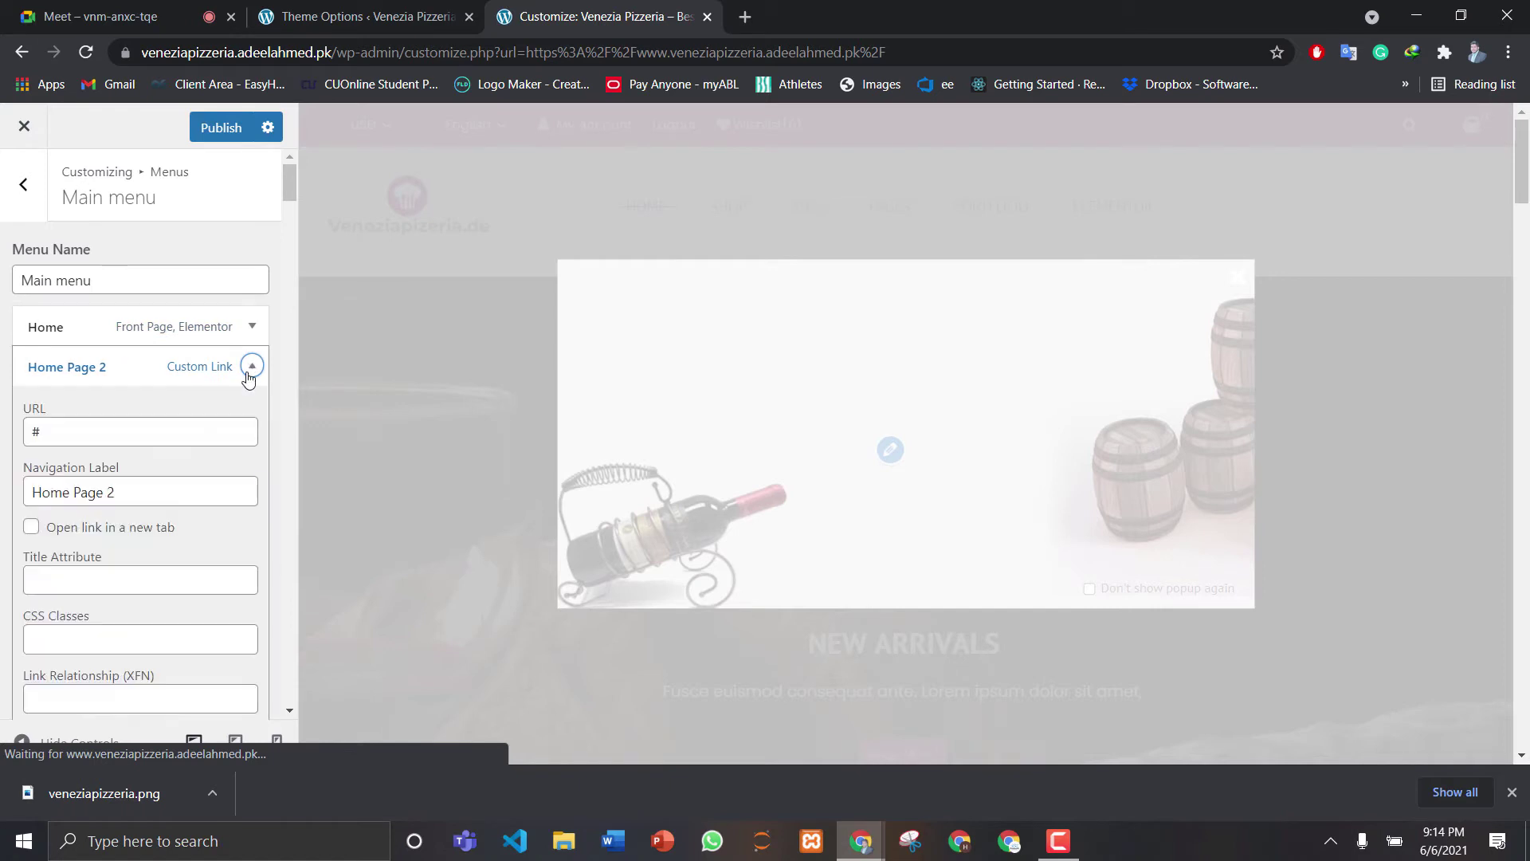
{"action": "left_click_drag", "start_coordinate": [293, 189], "coordinate": [298, 226]}
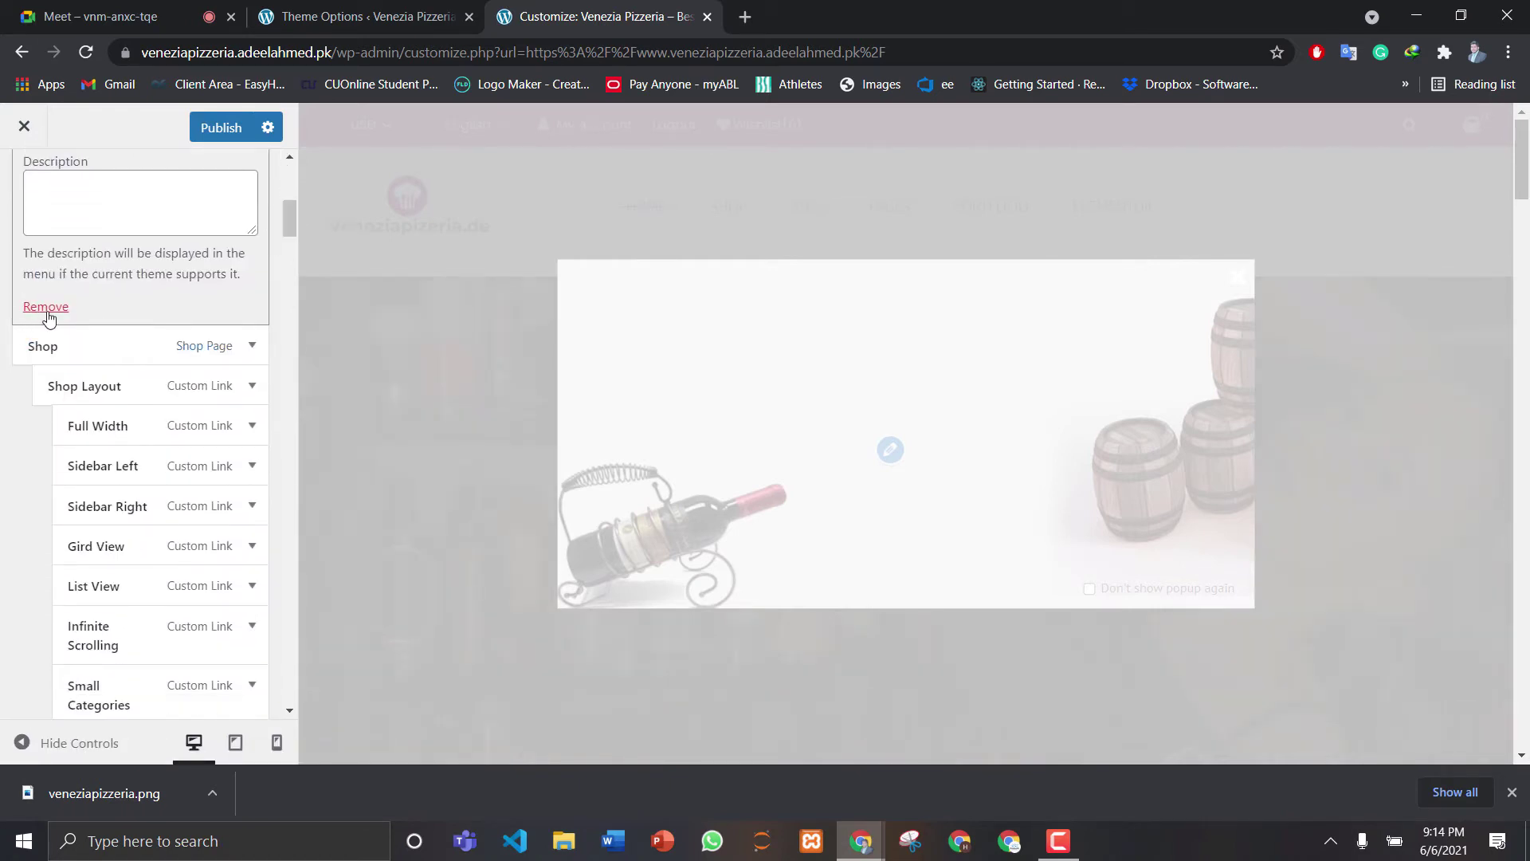
{"action": "left_click", "coordinate": [46, 312]}
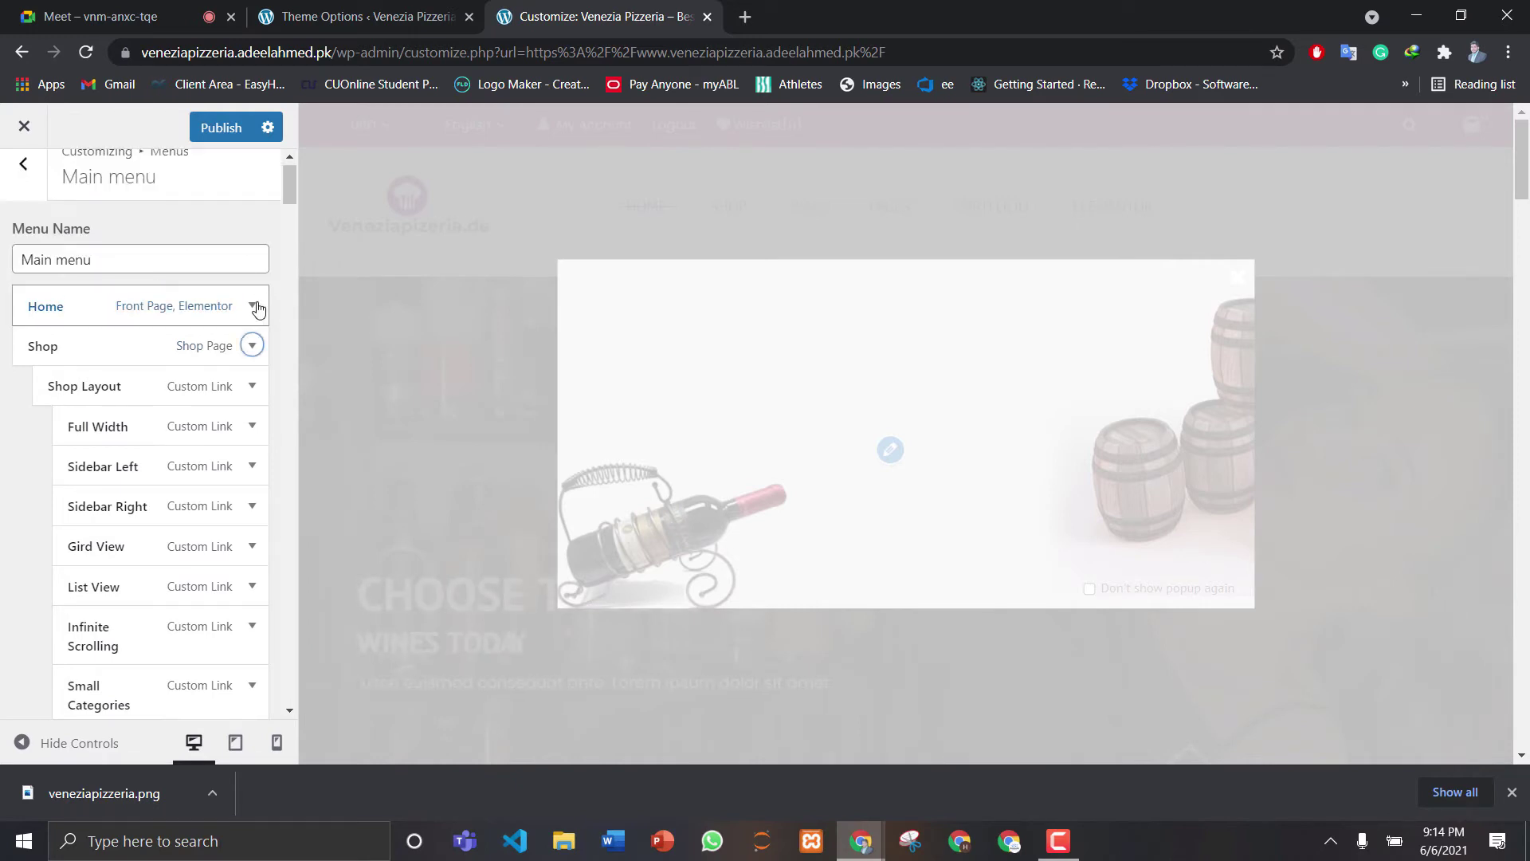
Check the Home item's settings and publish the Main menu changes
{"action": "left_click", "coordinate": [252, 306]}
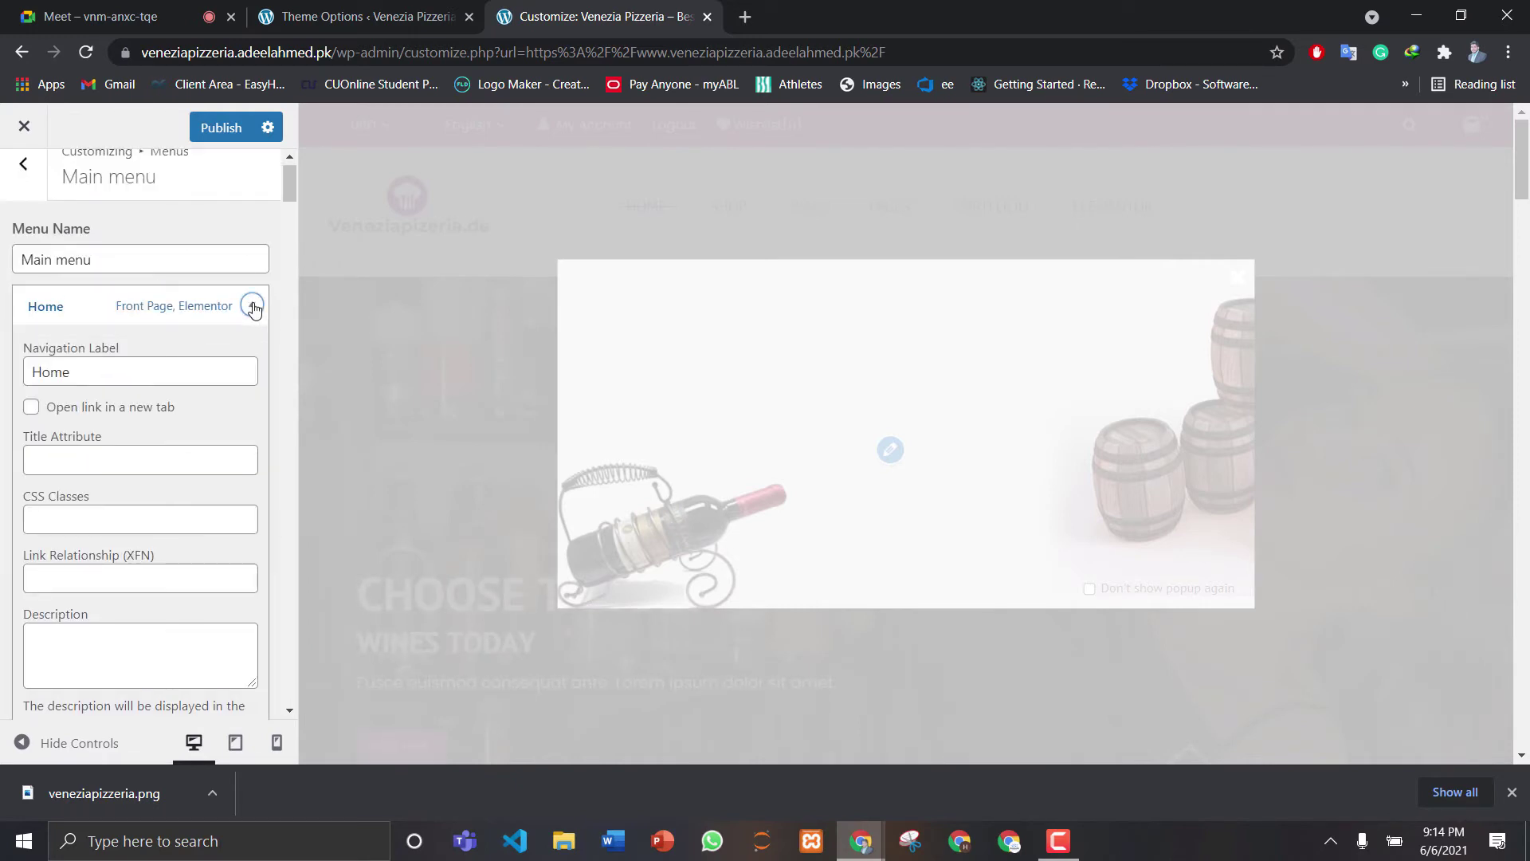
{"action": "left_click", "coordinate": [252, 306]}
{"action": "scroll", "coordinate": [289, 170], "scroll_direction": "up", "scroll_amount": 1}
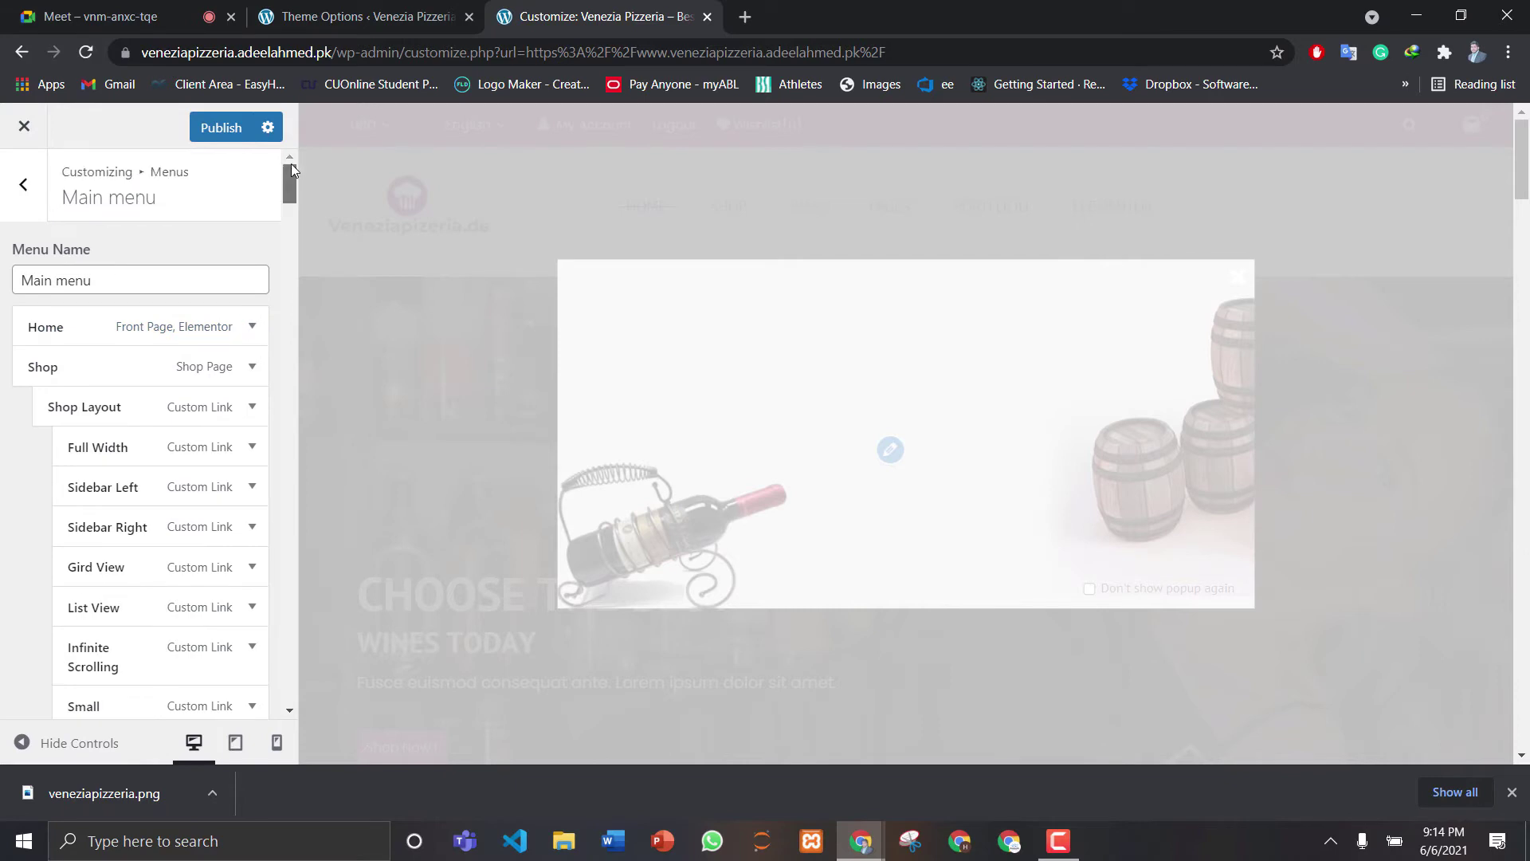
{"action": "left_click", "coordinate": [210, 130]}
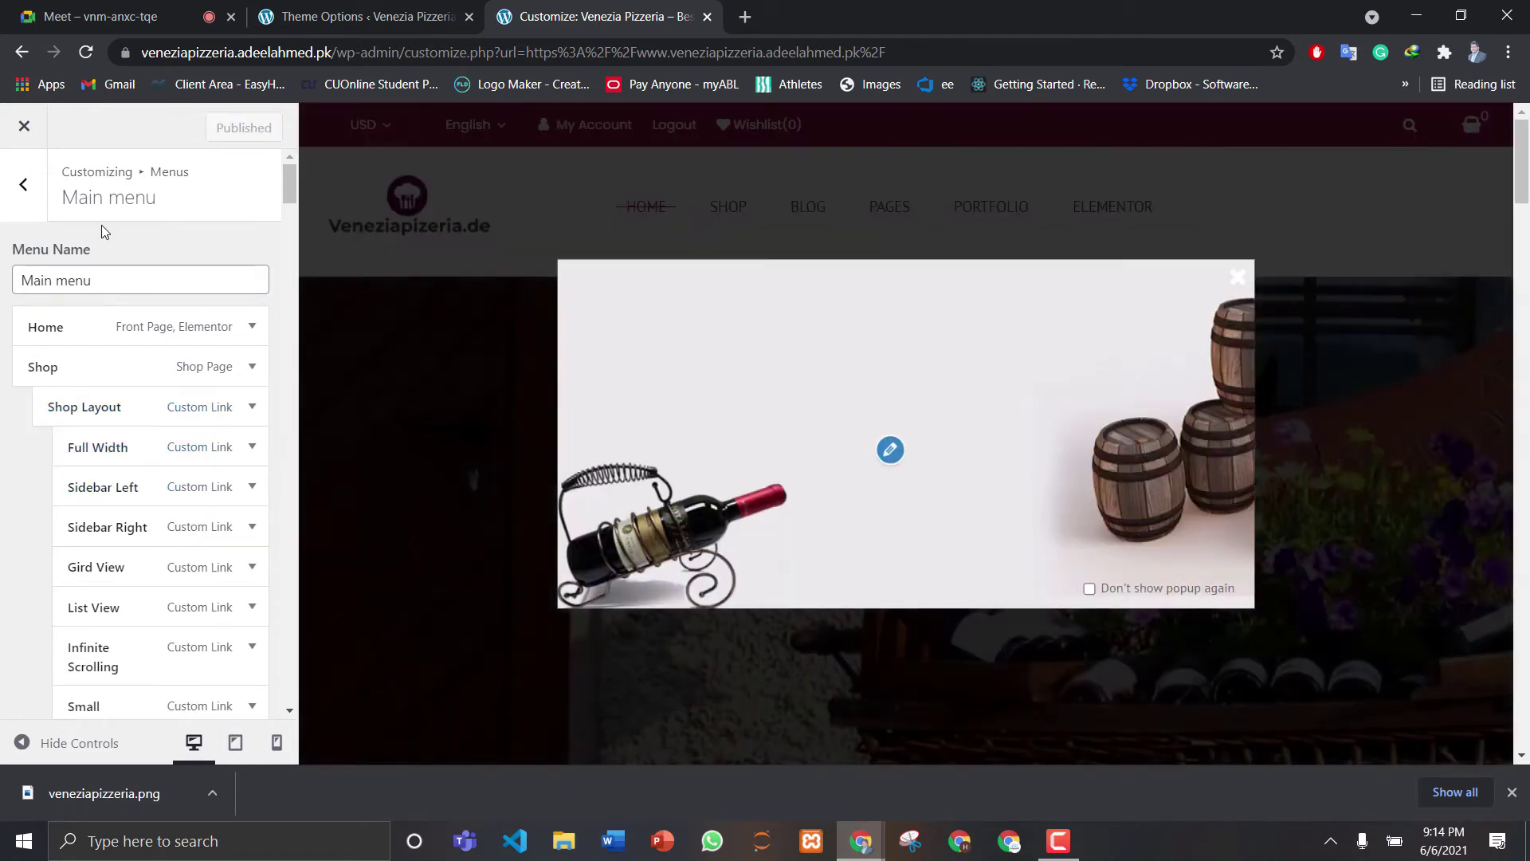
Return to the Menus overview, dismiss the popup in the preview, and inspect the header's Home and Shop navigation entries
{"action": "left_click", "coordinate": [24, 184]}
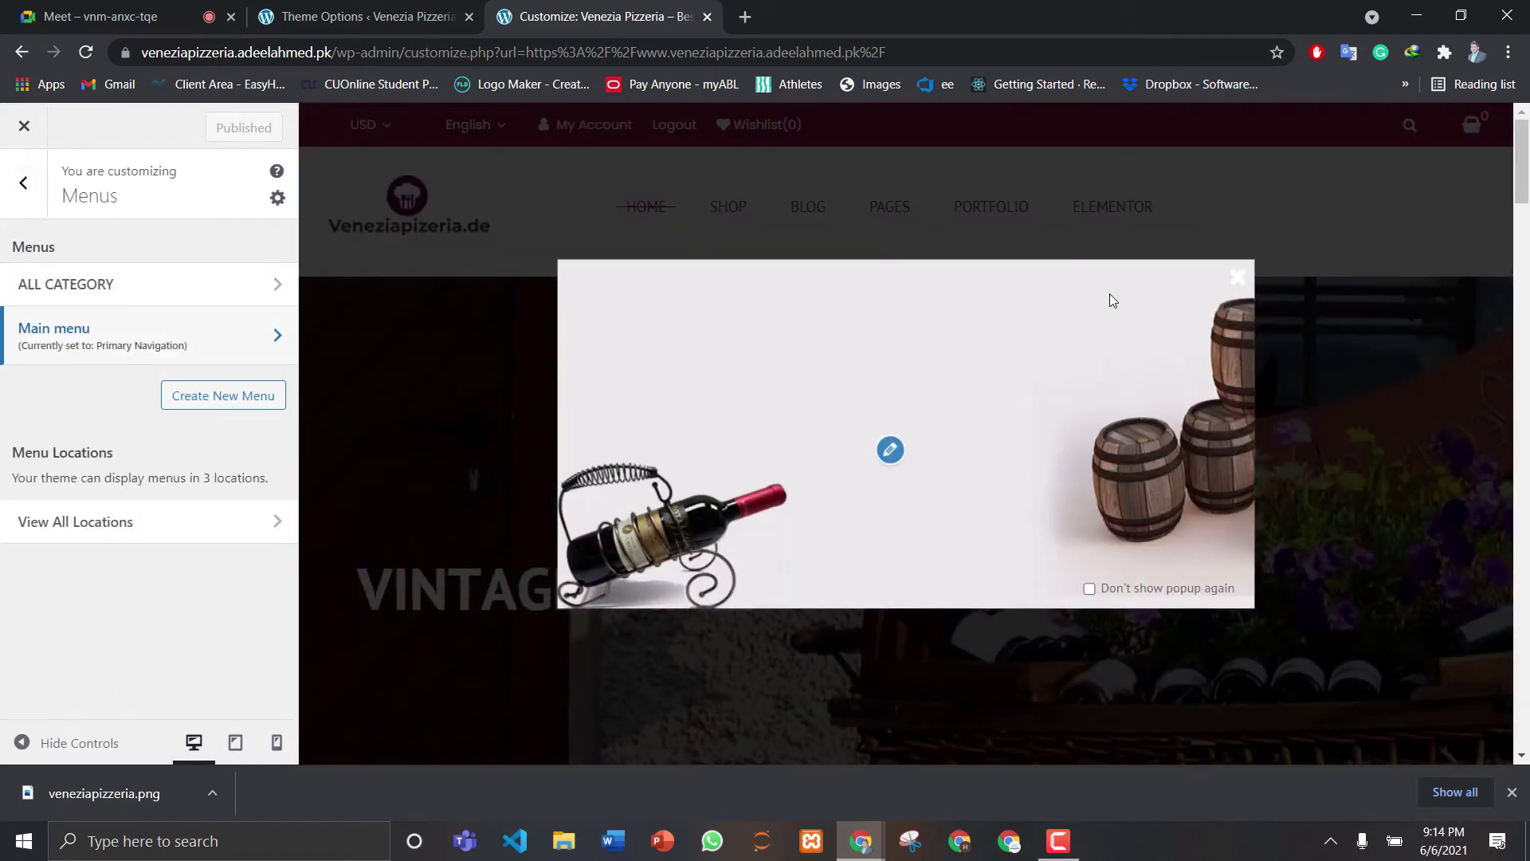
{"action": "left_click", "coordinate": [1238, 276]}
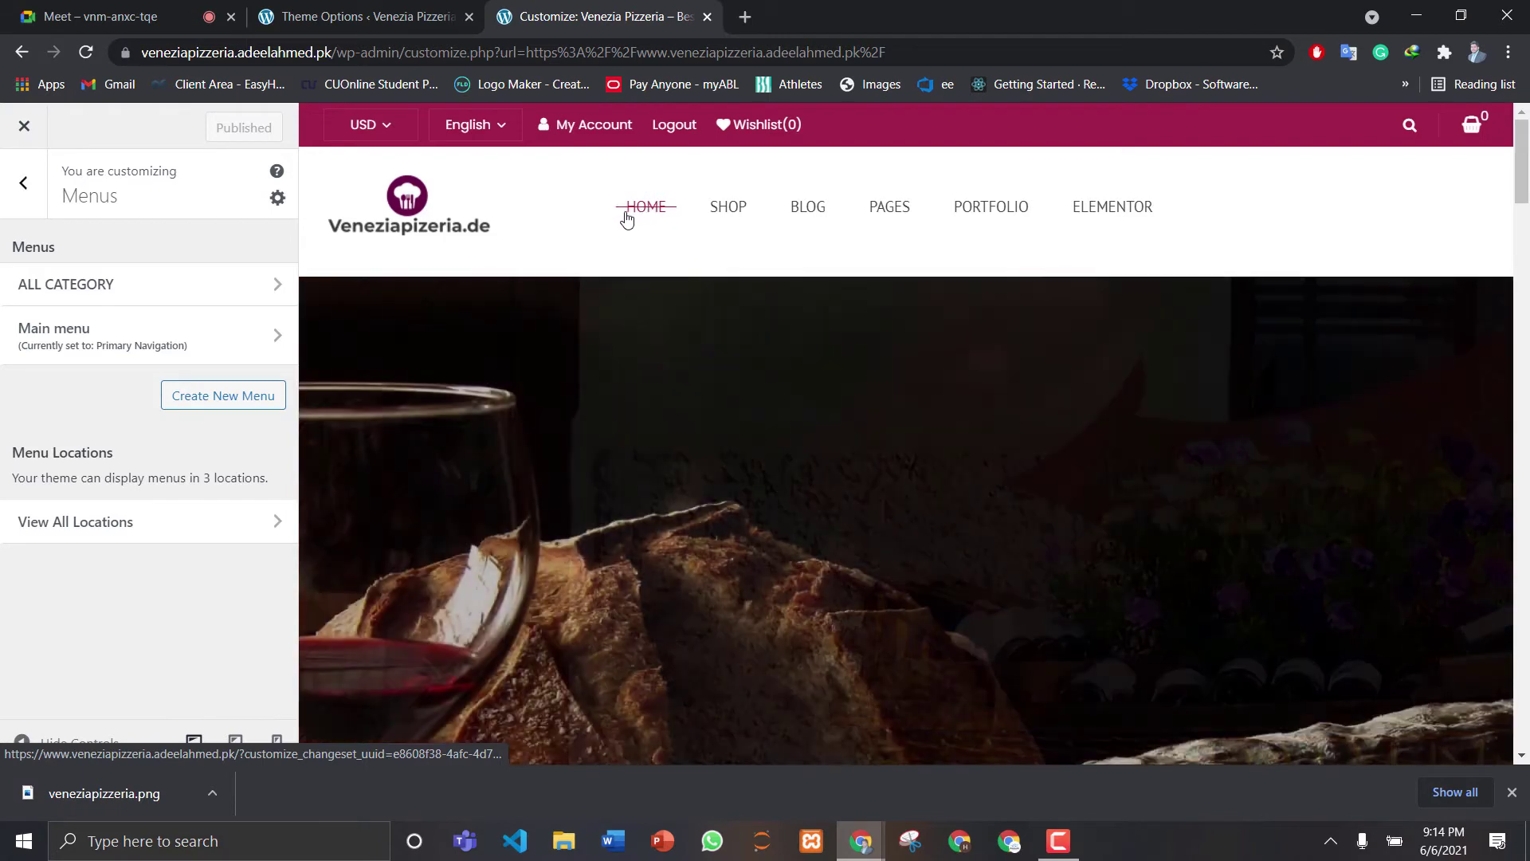
{"action": "mouse_move", "coordinate": [724, 210]}
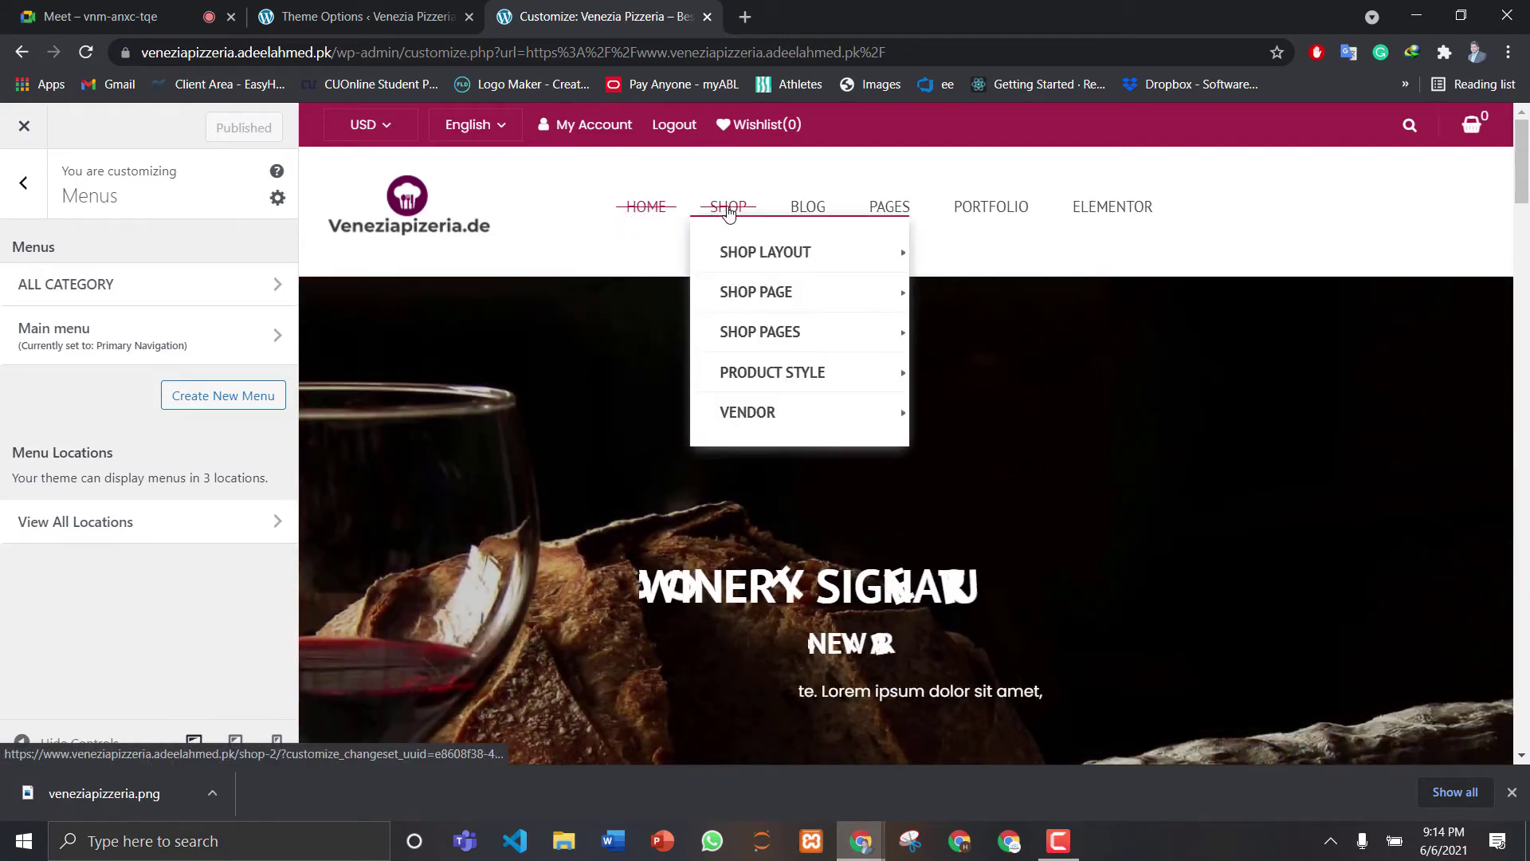
{"action": "mouse_move", "coordinate": [730, 249]}
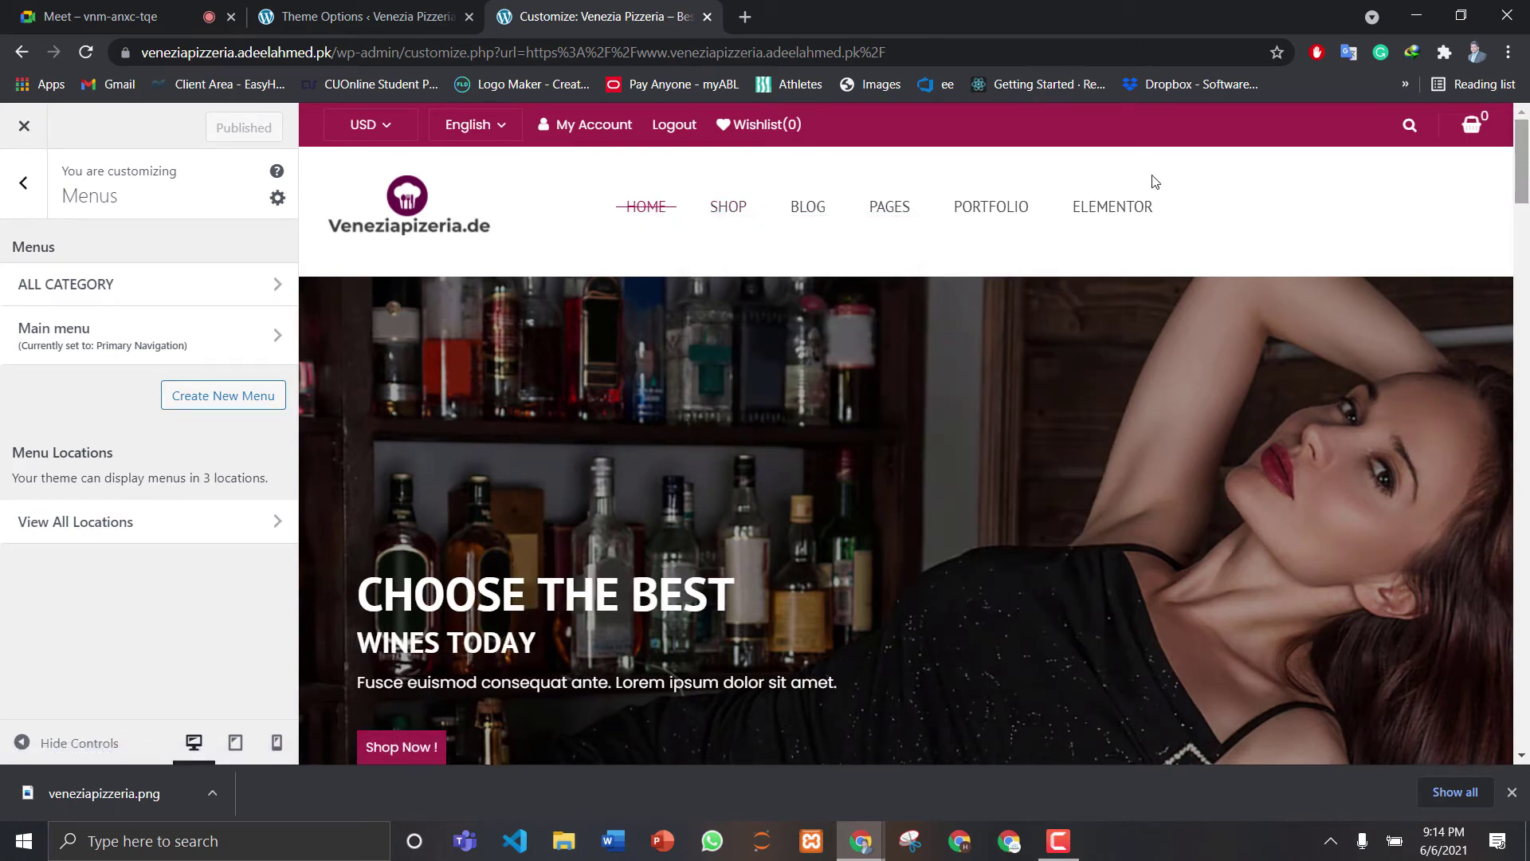
Close the Customizer, dismiss the popup on the live home page, and review the page
{"action": "left_click", "coordinate": [26, 187]}
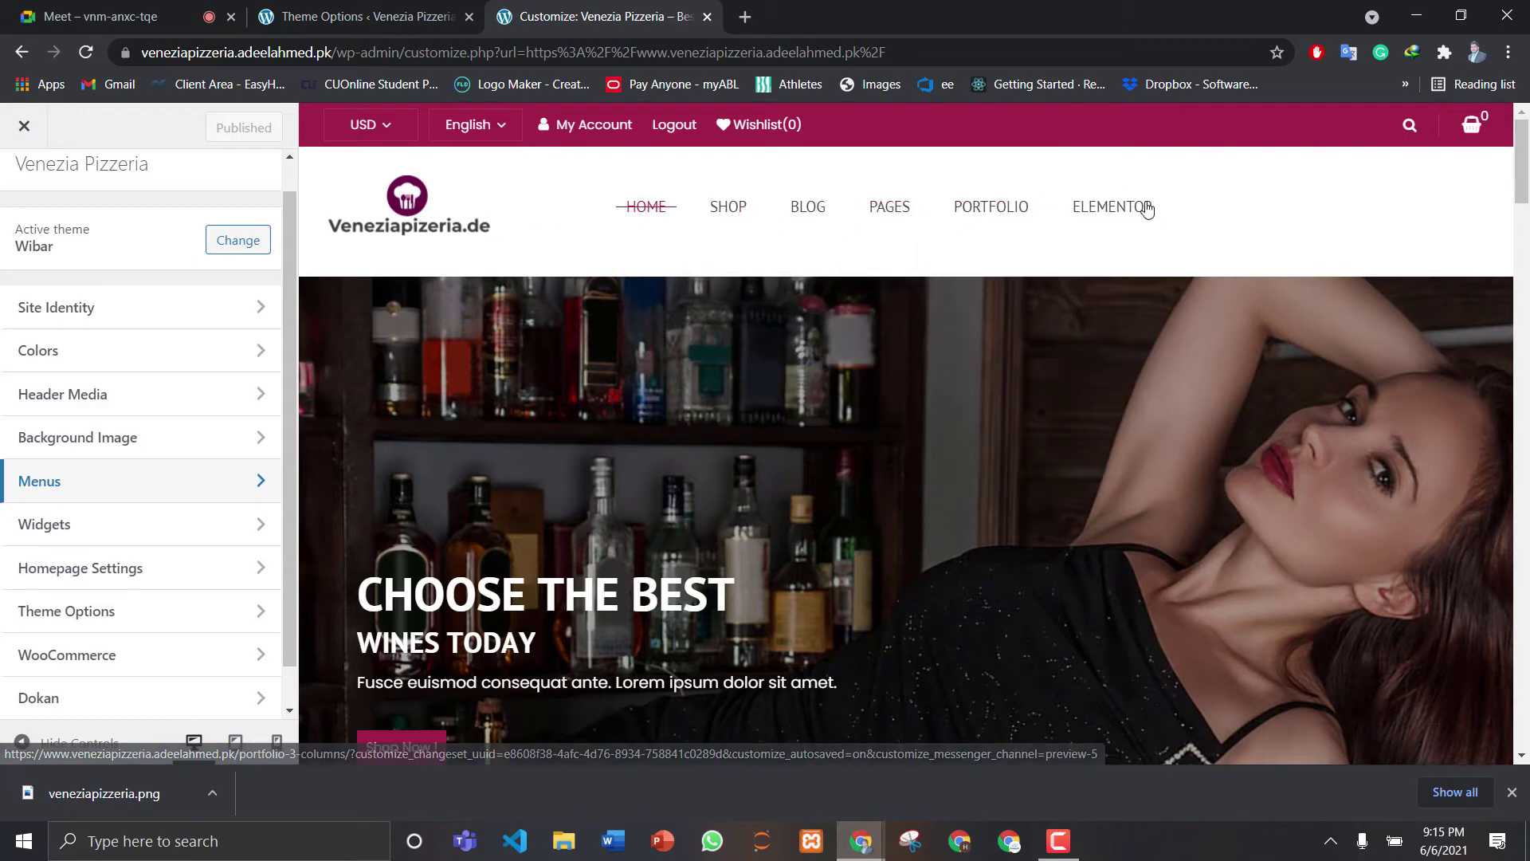
{"action": "left_click", "coordinate": [24, 127]}
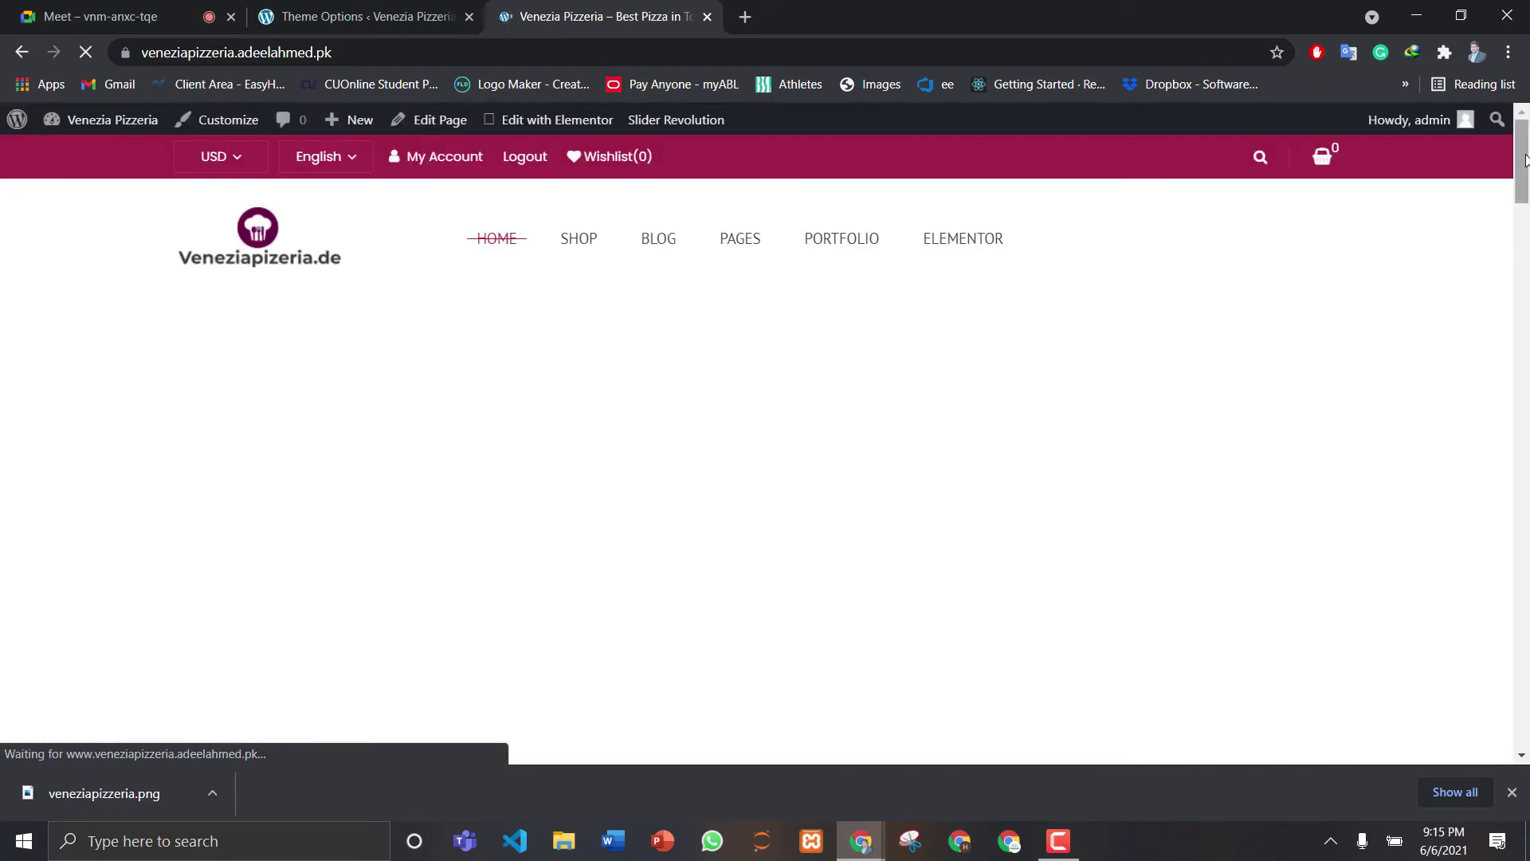
{"action": "scroll", "coordinate": [1524, 151], "scroll_direction": "down", "scroll_amount": 5}
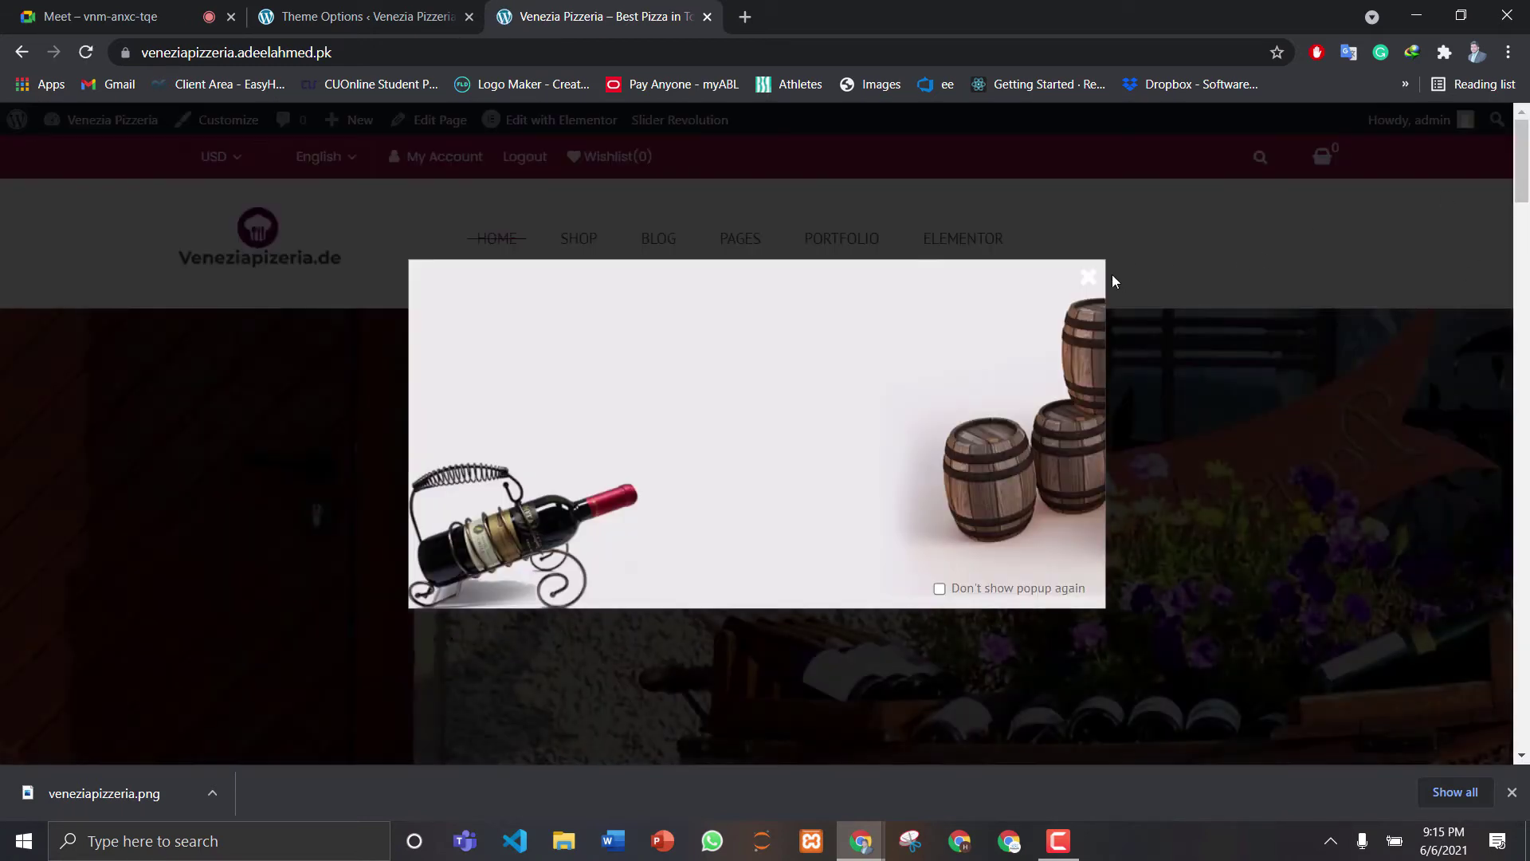
{"action": "left_click", "coordinate": [1096, 283]}
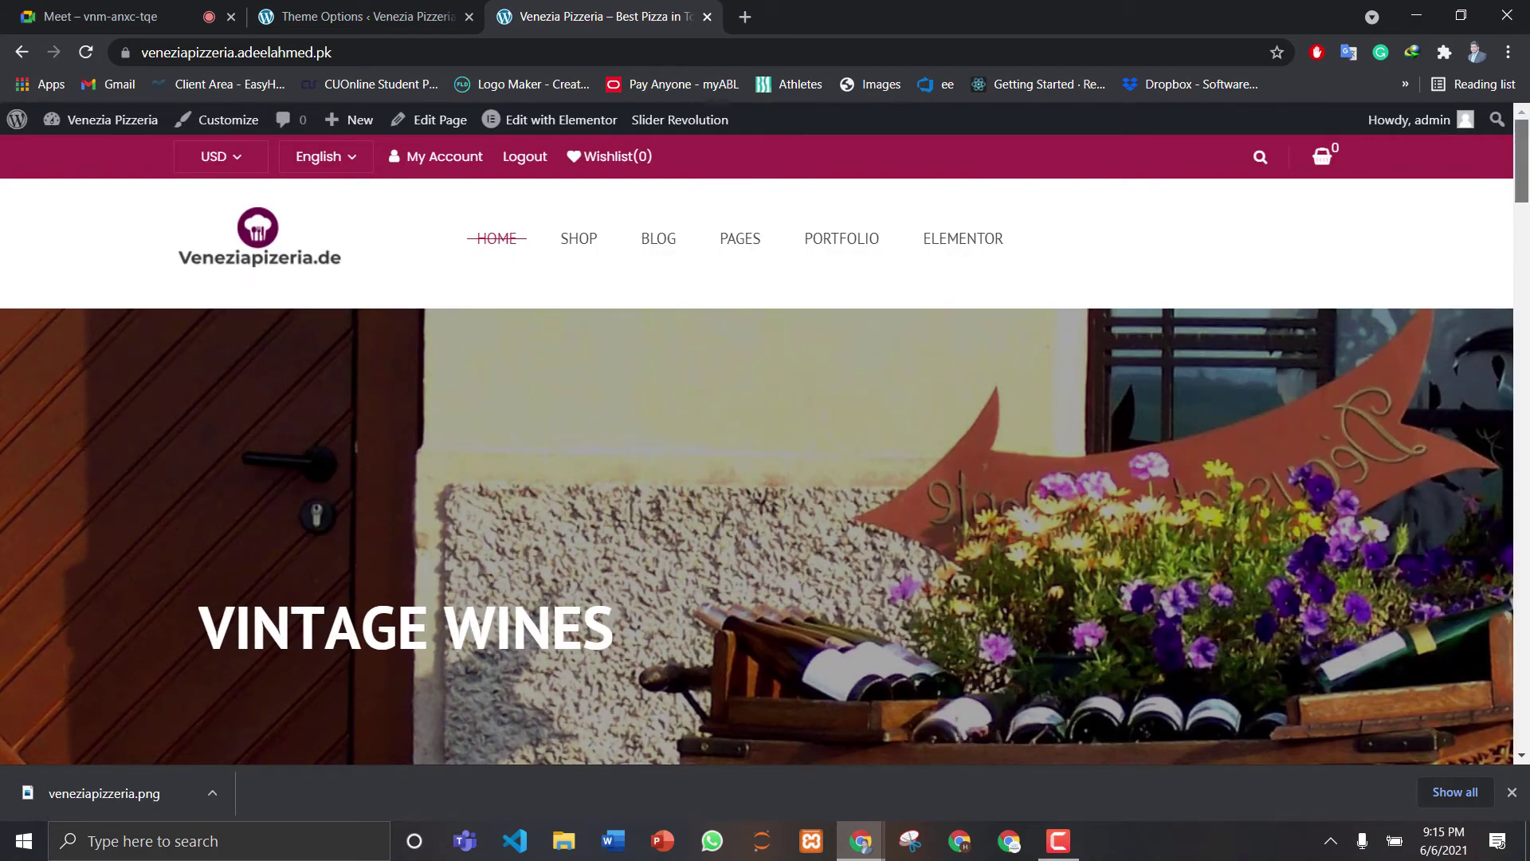
{"action": "mouse_move", "coordinate": [1527, 172]}
{"action": "left_mouse_down"}
{"action": "mouse_move", "coordinate": [1528, 234]}
{"action": "mouse_move", "coordinate": [1526, 171]}
{"action": "left_mouse_up"}
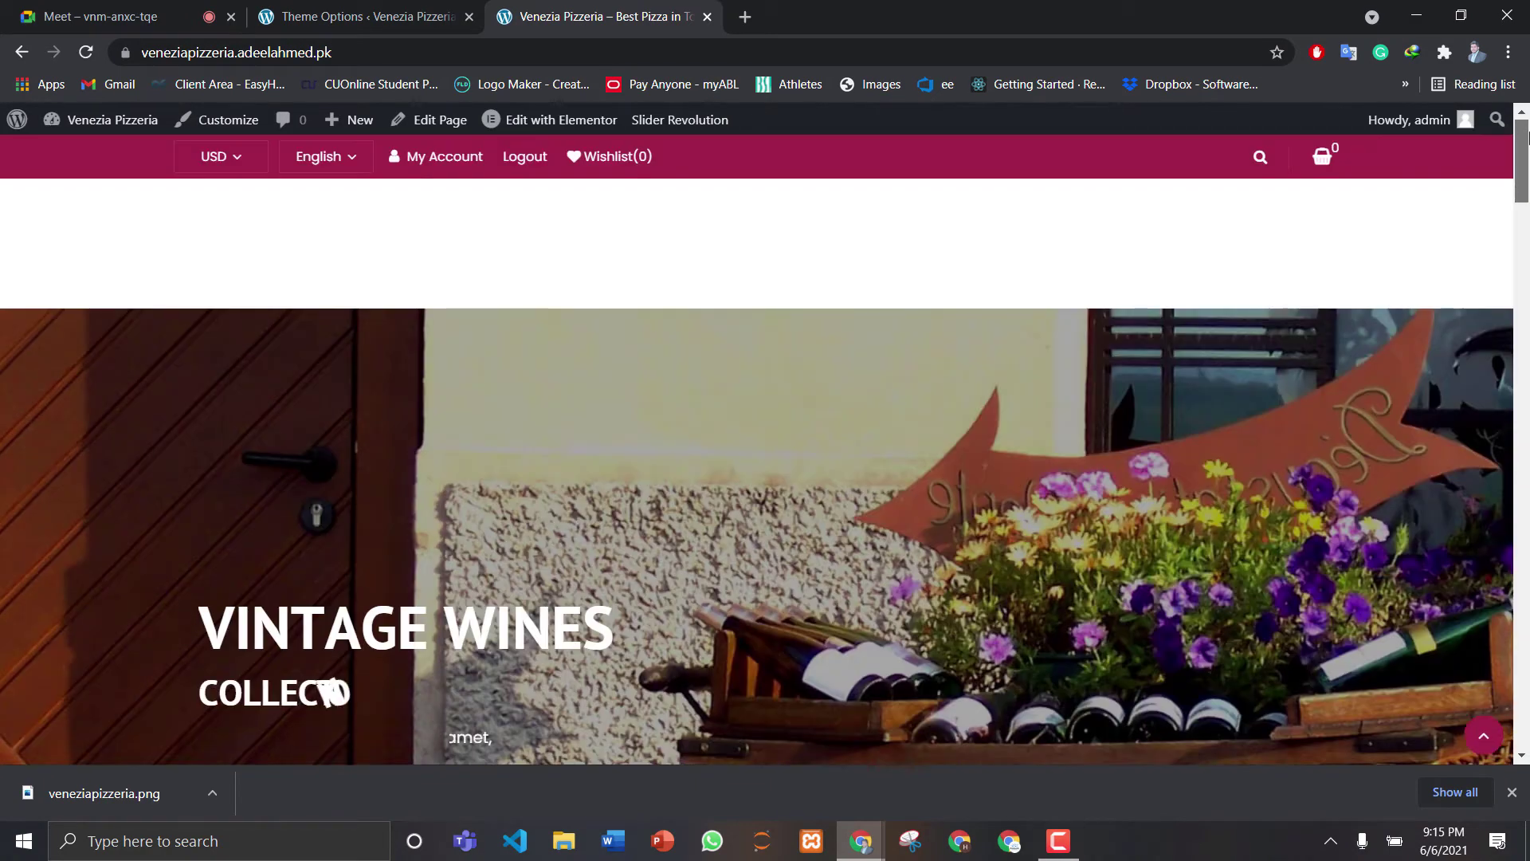
Search Google Images in a new tab for "pizza header background" and browse the pictures
{"action": "left_click", "coordinate": [746, 17]}
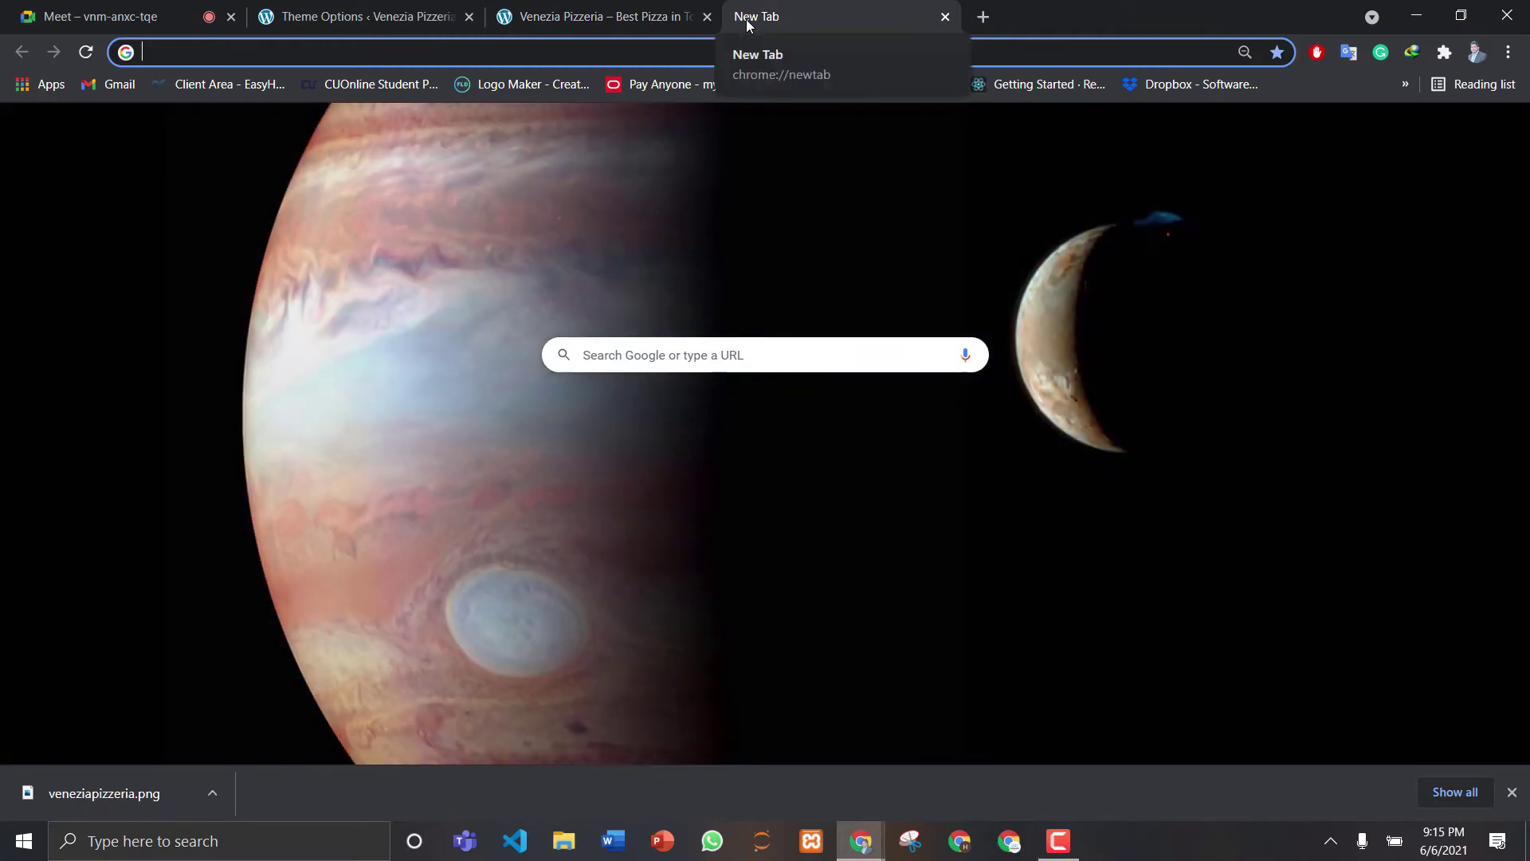
{"action": "type", "text": "pii"}
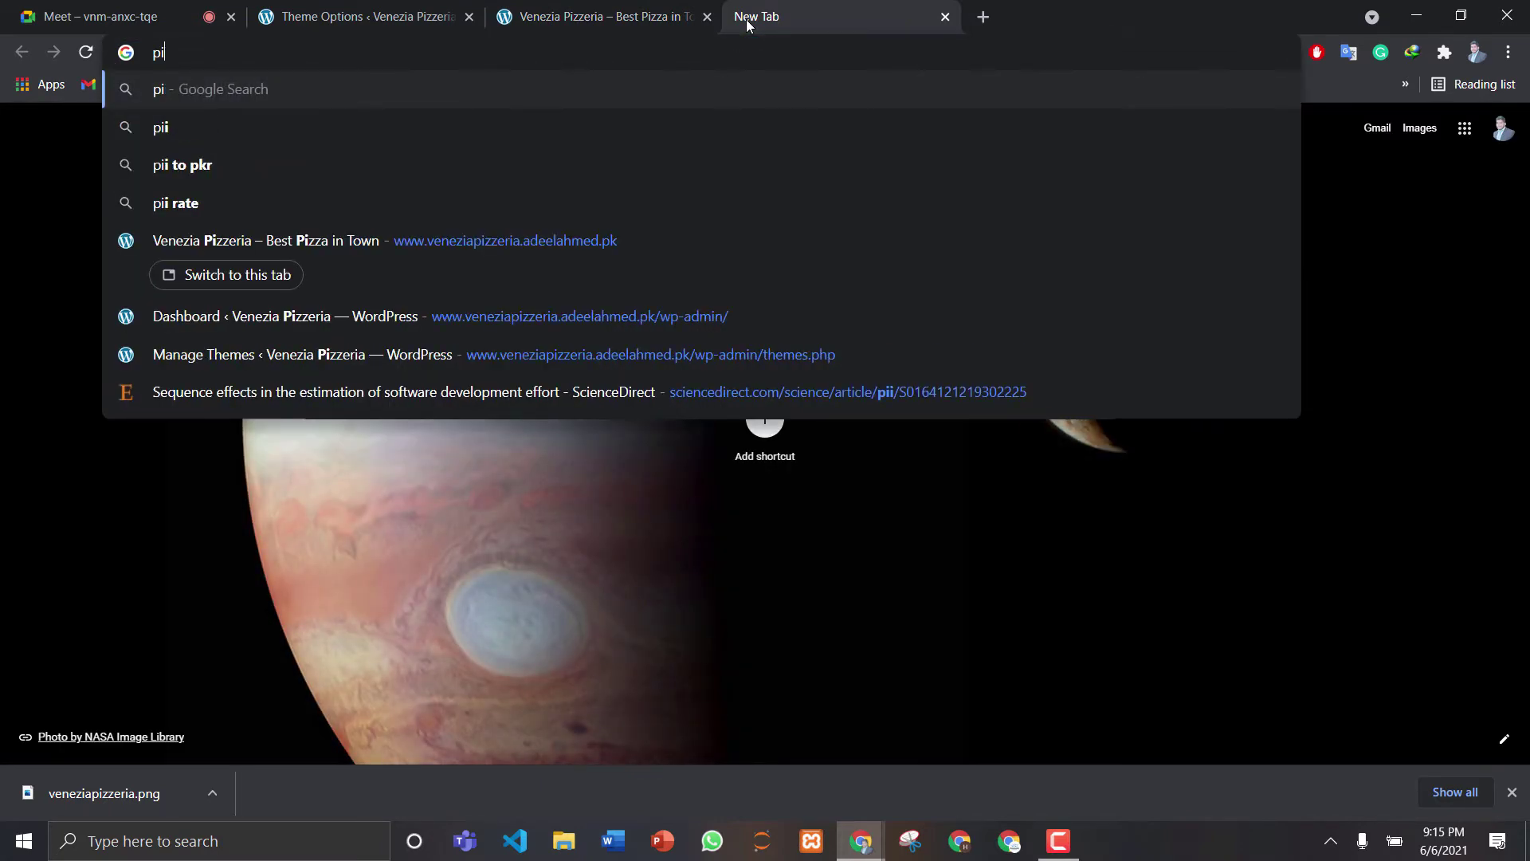
{"action": "key", "text": "BackSpace"}
{"action": "type", "text": "zza heade"}
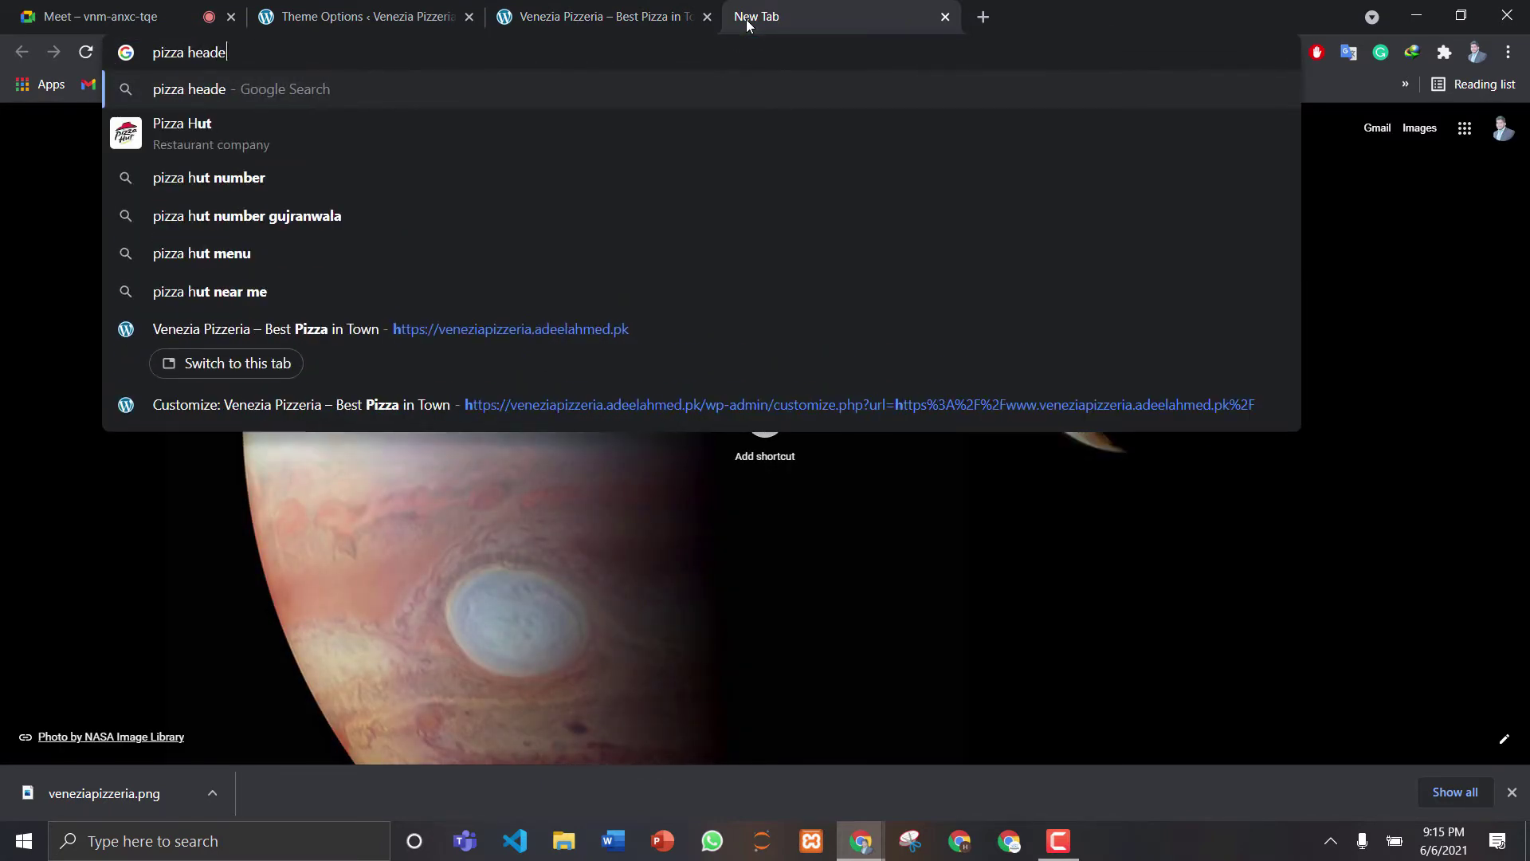
{"action": "type", "text": "r backgrou"}
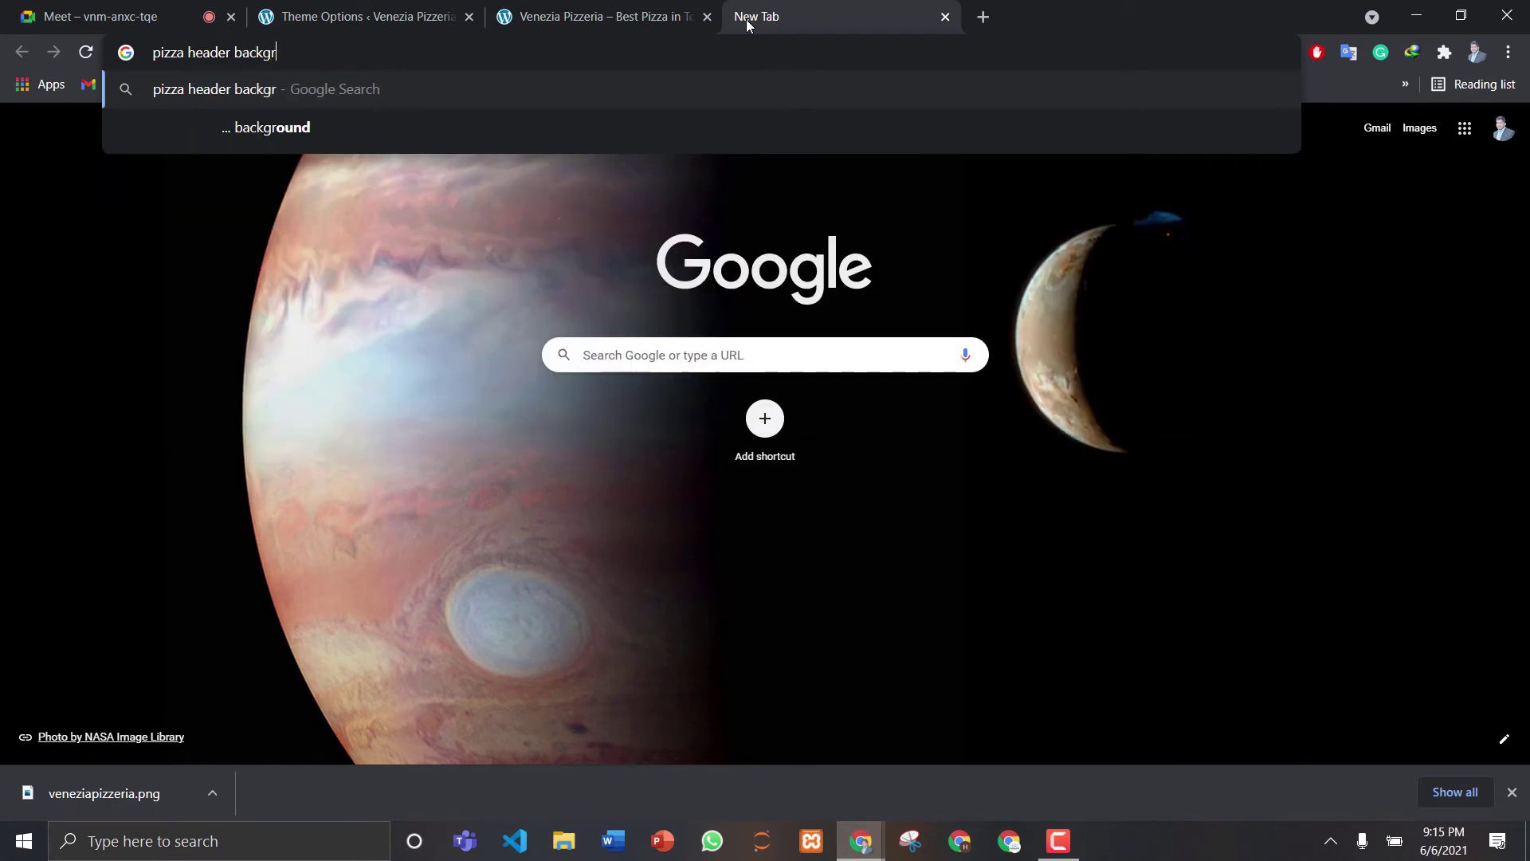
{"action": "type", "text": "nd"}
{"action": "key", "text": "Return"}
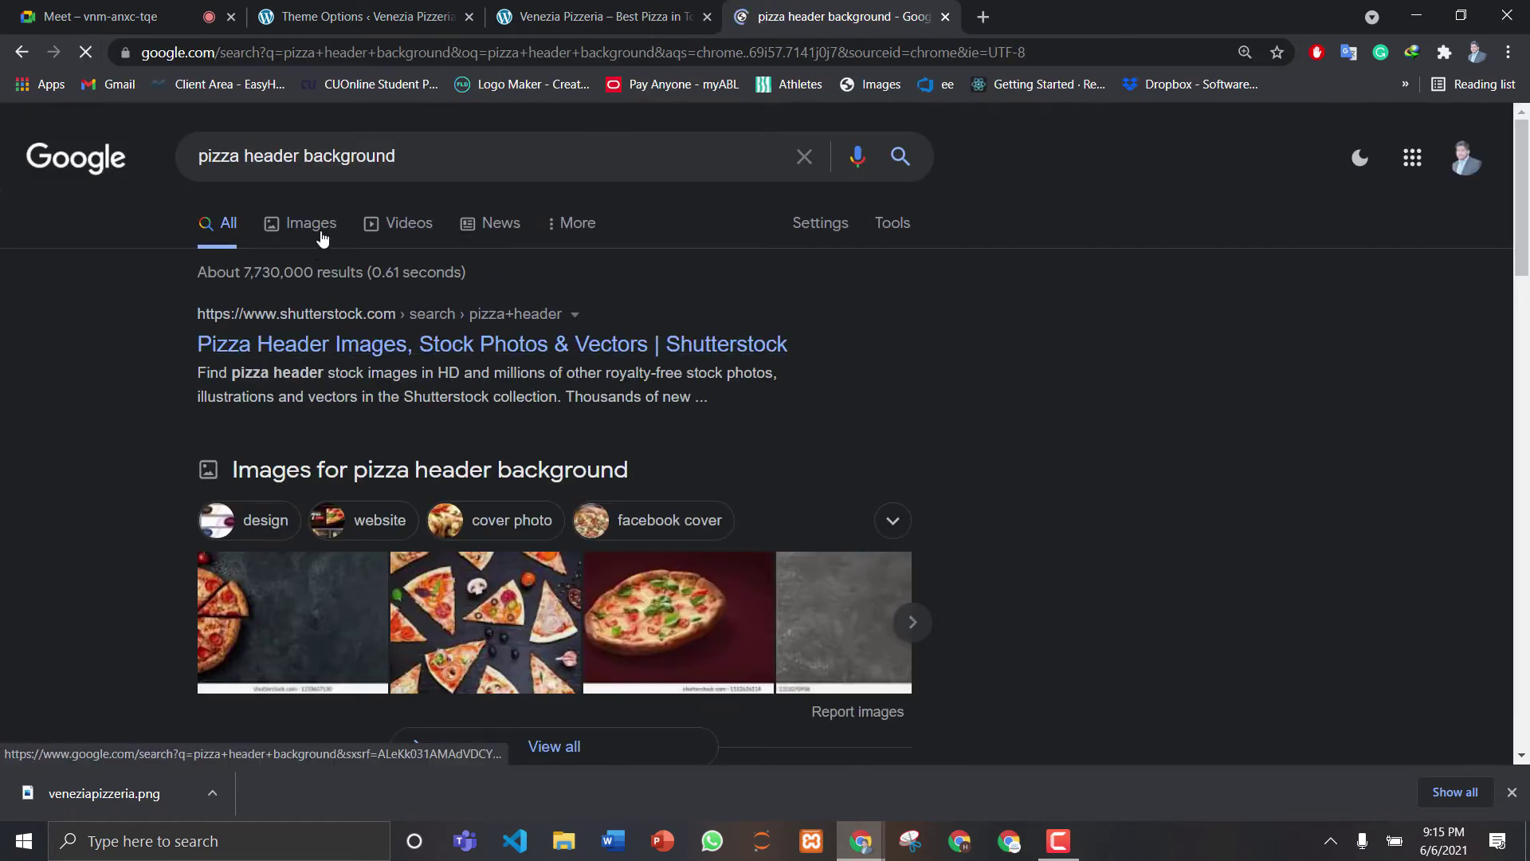
{"action": "left_click", "coordinate": [321, 232]}
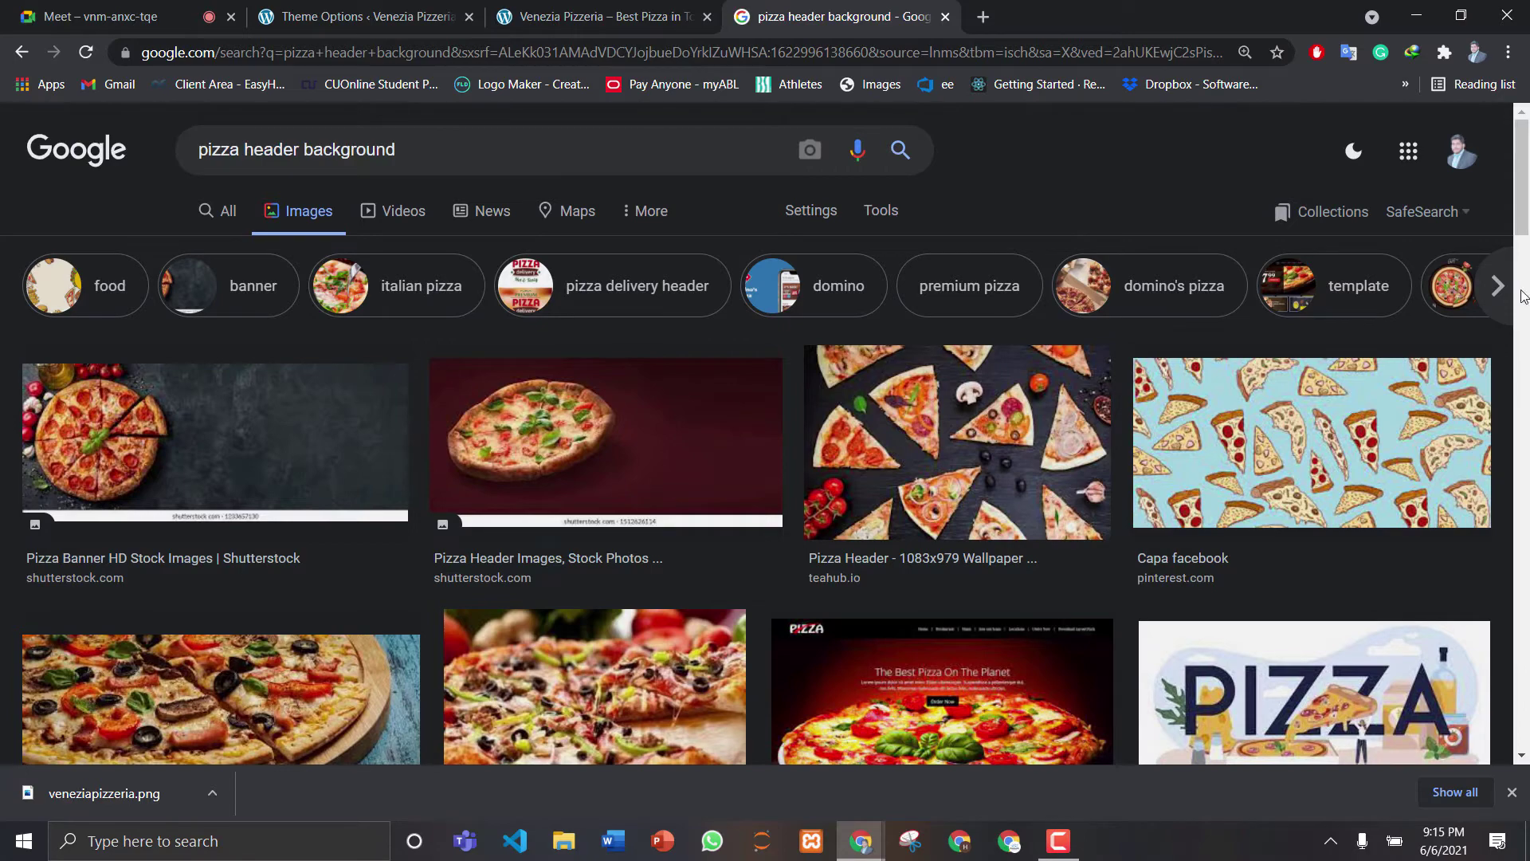
{"action": "mouse_move", "coordinate": [1524, 176]}
{"action": "left_mouse_down"}
{"action": "mouse_move", "coordinate": [1528, 488]}
{"action": "mouse_move", "coordinate": [1528, 167]}
{"action": "left_mouse_up"}
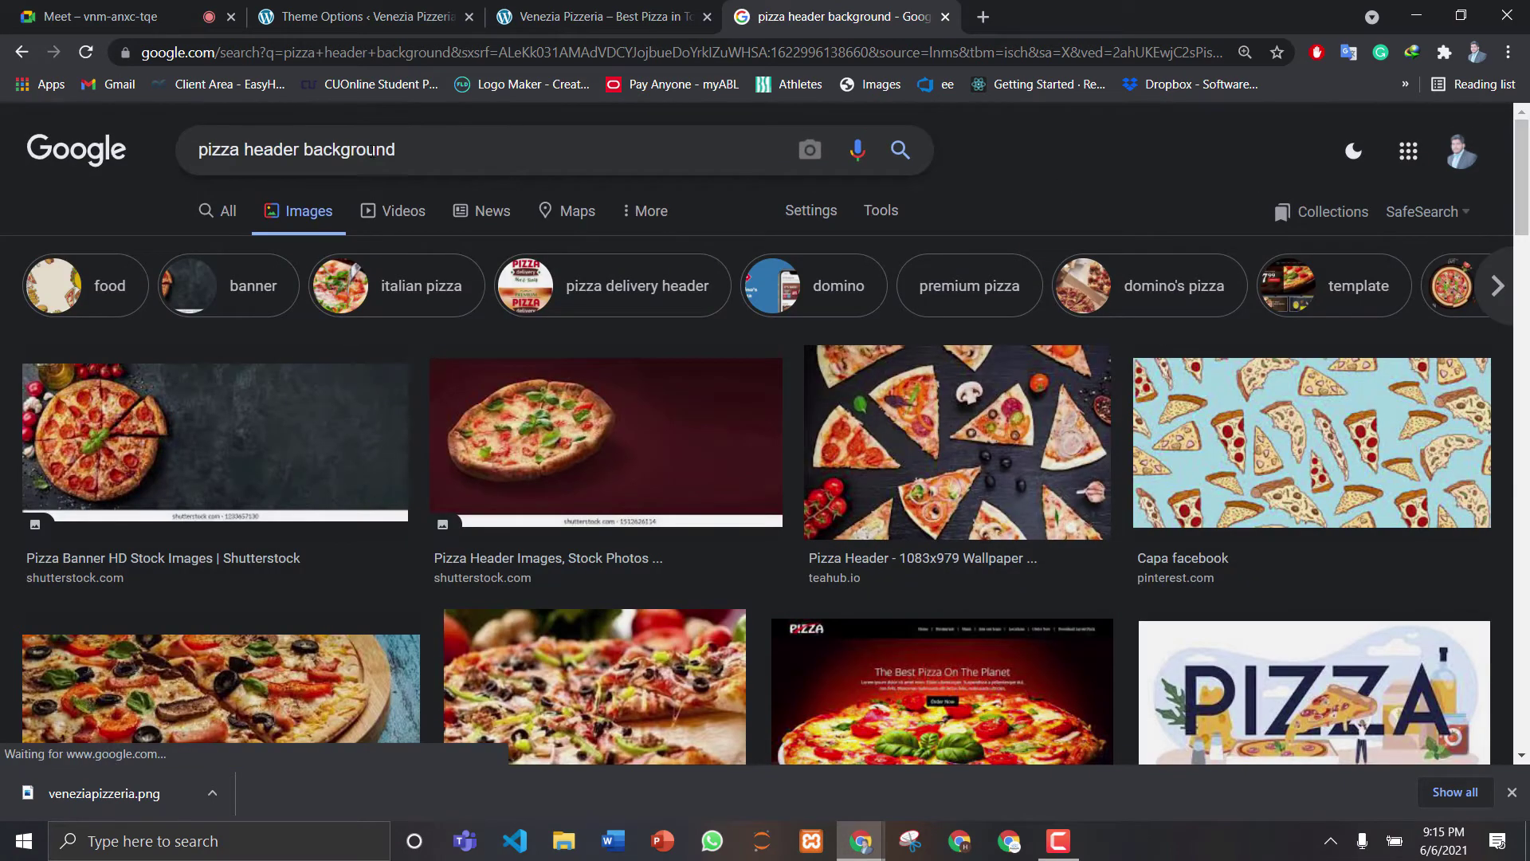
Change the image search query by replacing "header" with "hd" for high-definition pizza backgrounds
{"action": "left_click", "coordinate": [300, 149]}
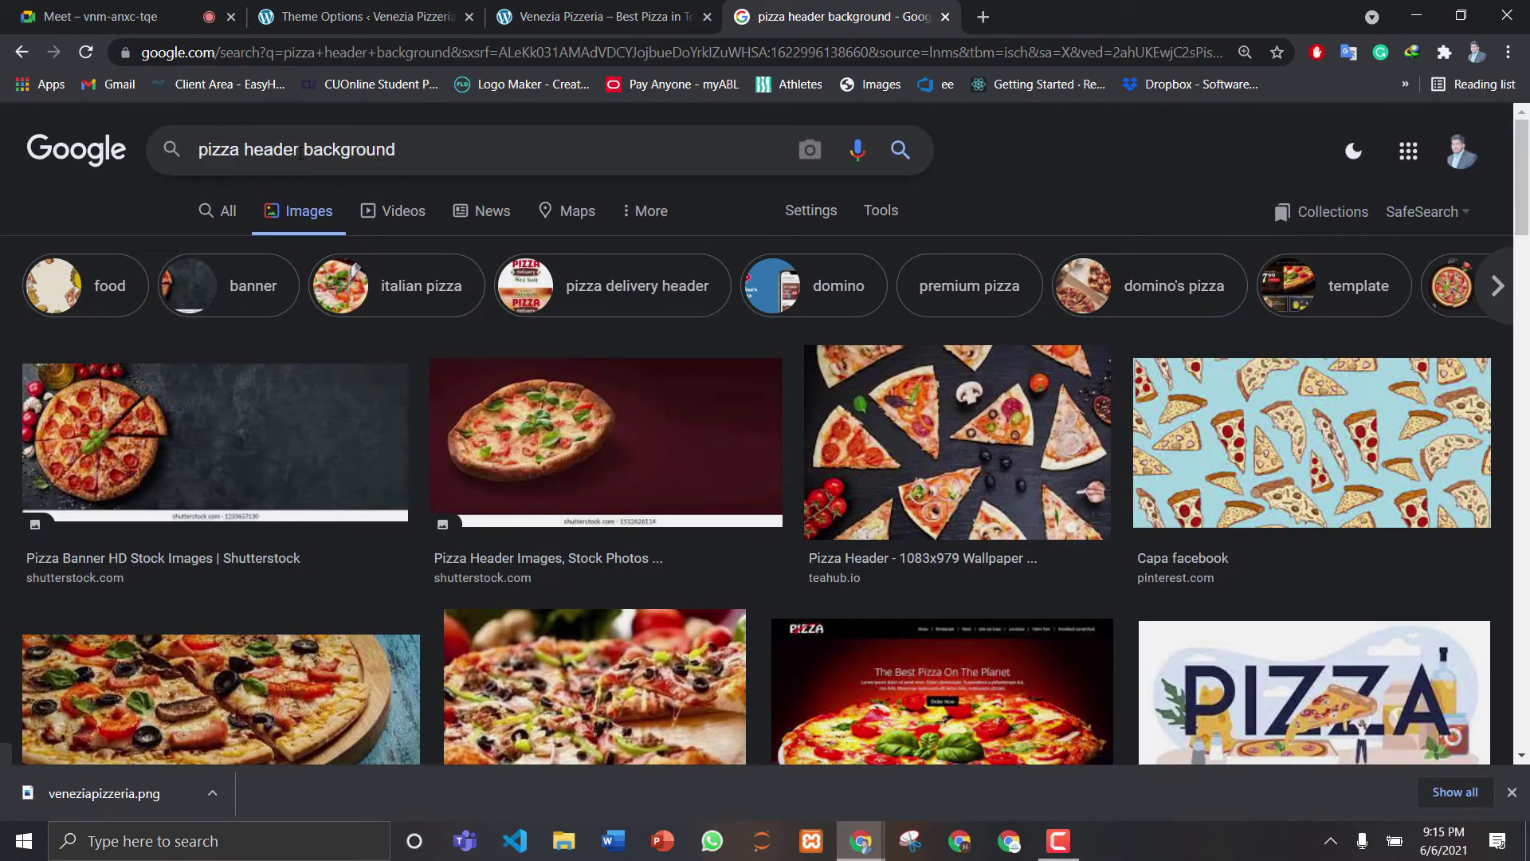
{"action": "key", "text": "BackSpace"}
{"action": "key", "text": "BackSpace"}
{"action": "key", "text": "BackSpace"}
{"action": "key", "text": "BackSpace"}
{"action": "key", "text": "BackSpace"}
{"action": "key", "text": "BackSpace"}
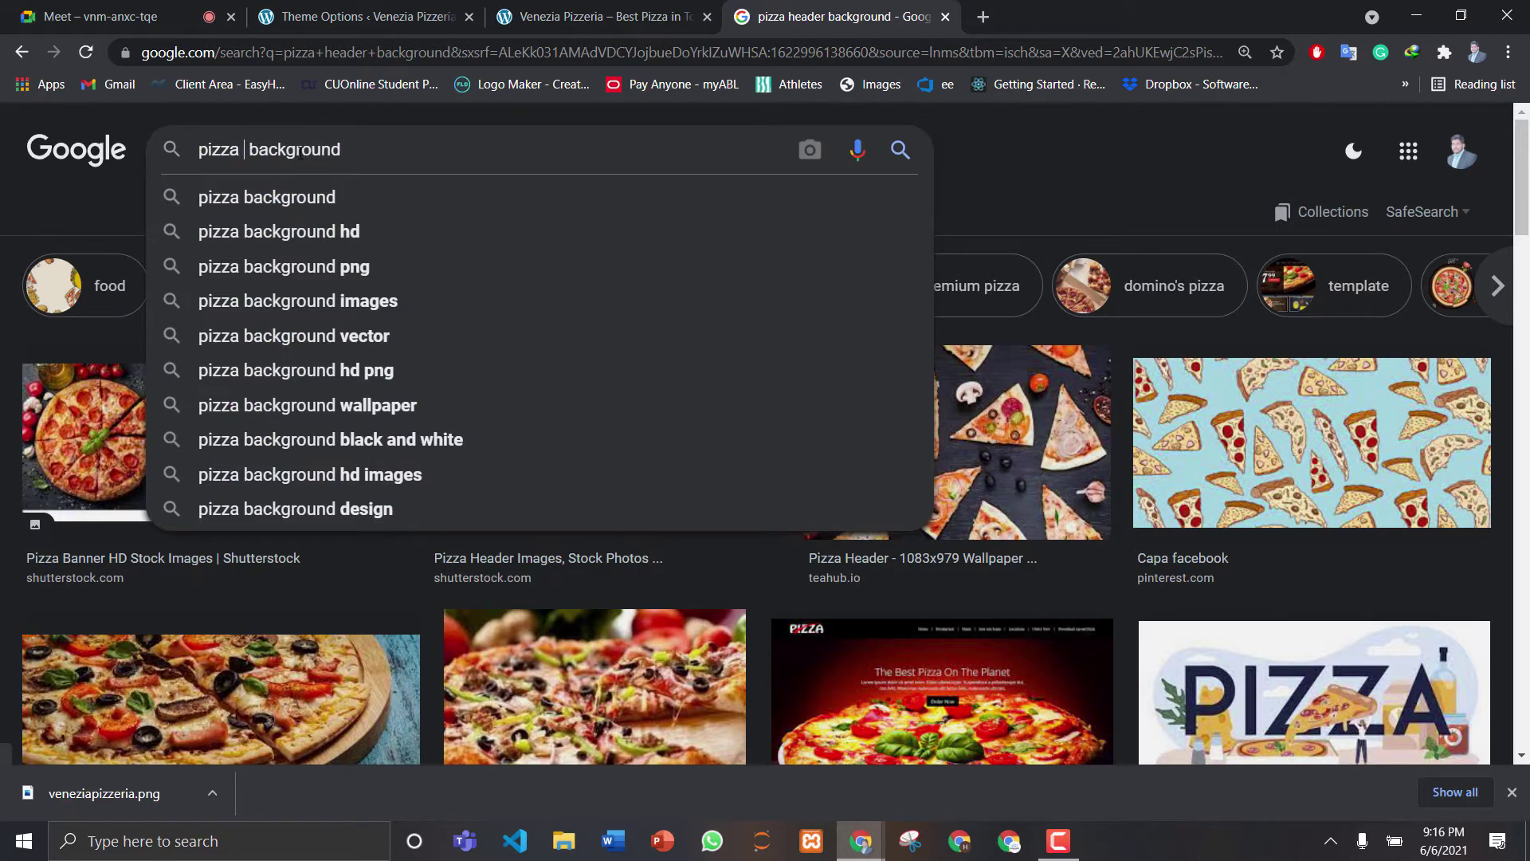
{"action": "type", "text": "hd backg"}
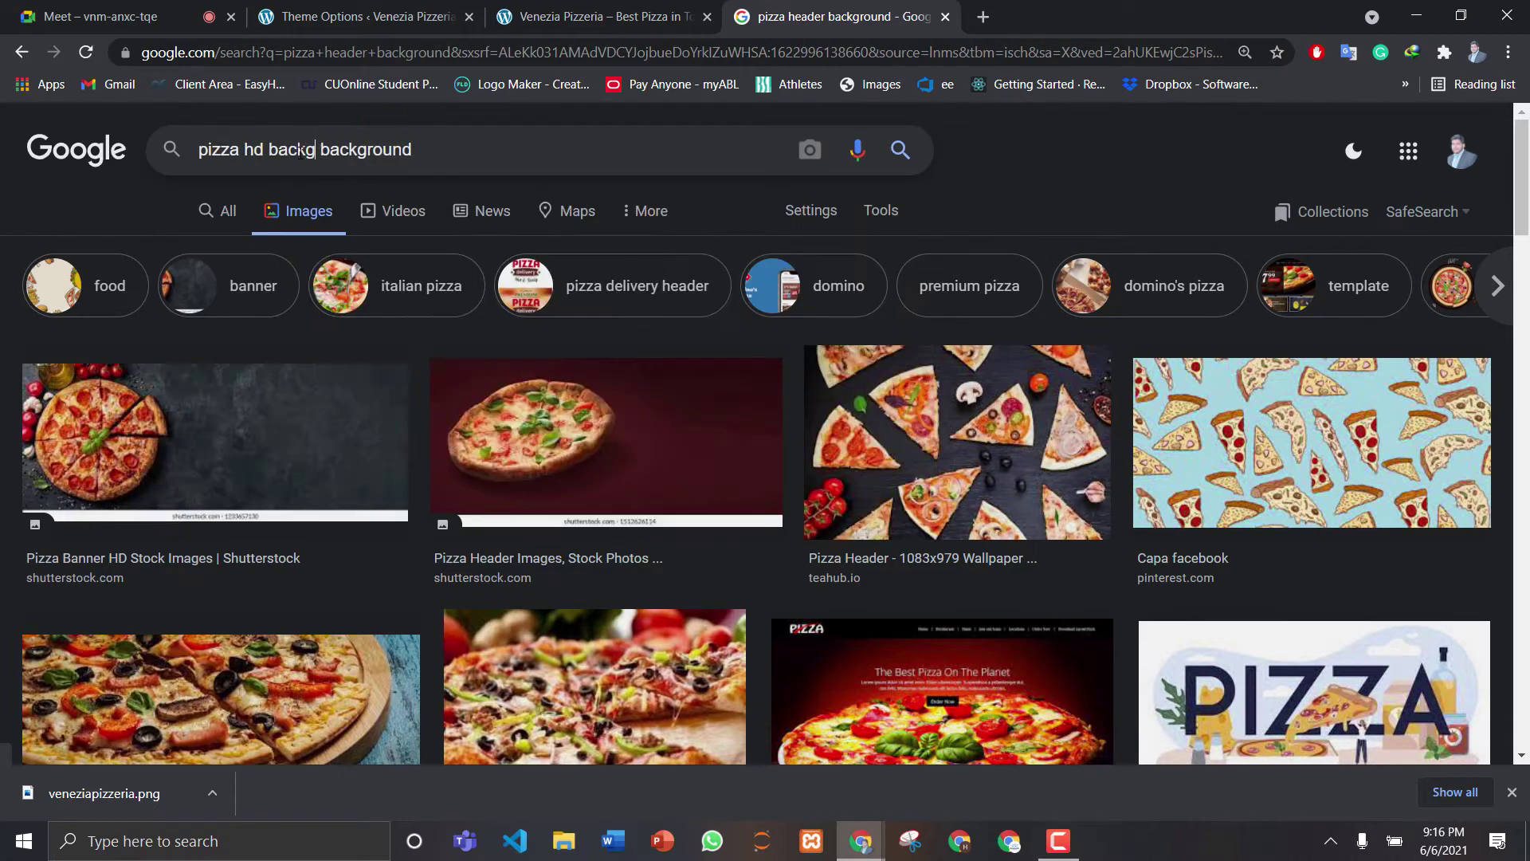
Search Google Images for "pizza hd backgrounds background"
{"action": "type", "text": "r"}
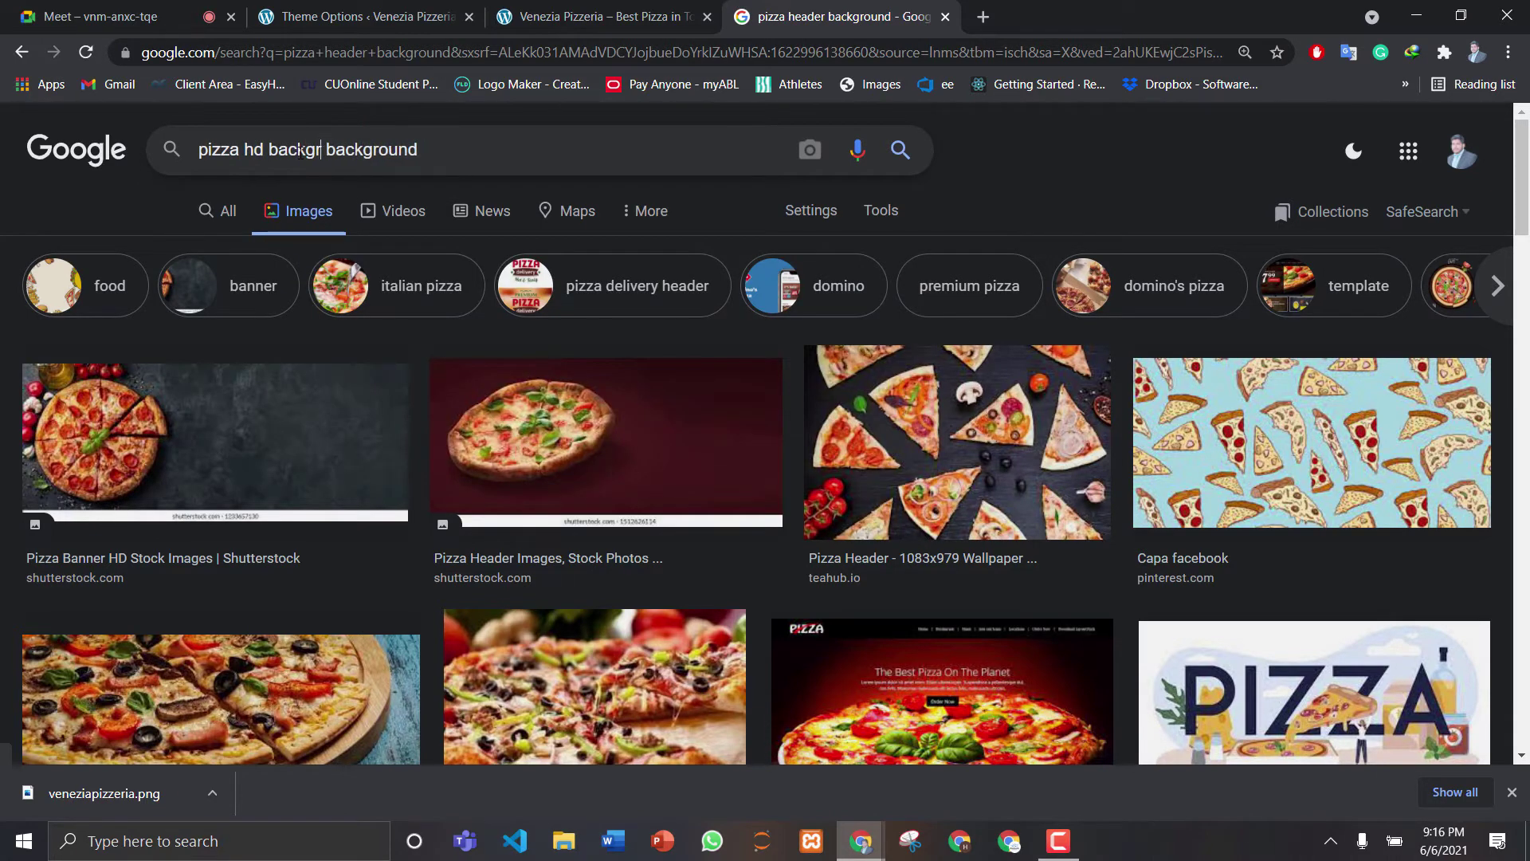
{"action": "type", "text": "ounds"}
{"action": "key", "text": "Return"}
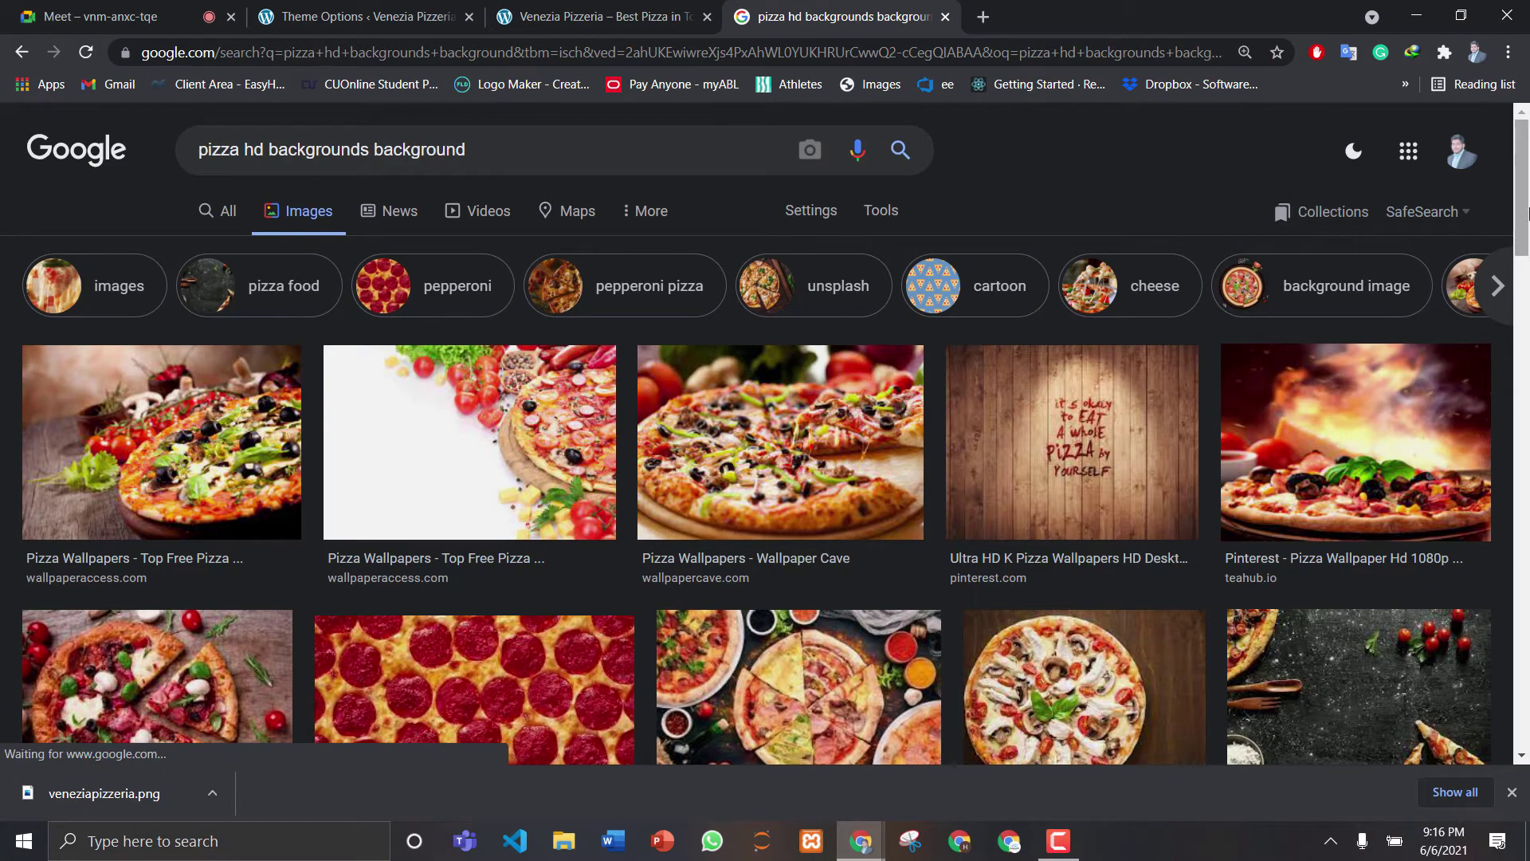
Look through the pizza background results and preview the WallpapersCraft image of sliced pizza beside a wine glass
{"action": "scroll", "coordinate": [1528, 251], "scroll_direction": "down", "scroll_amount": 2}
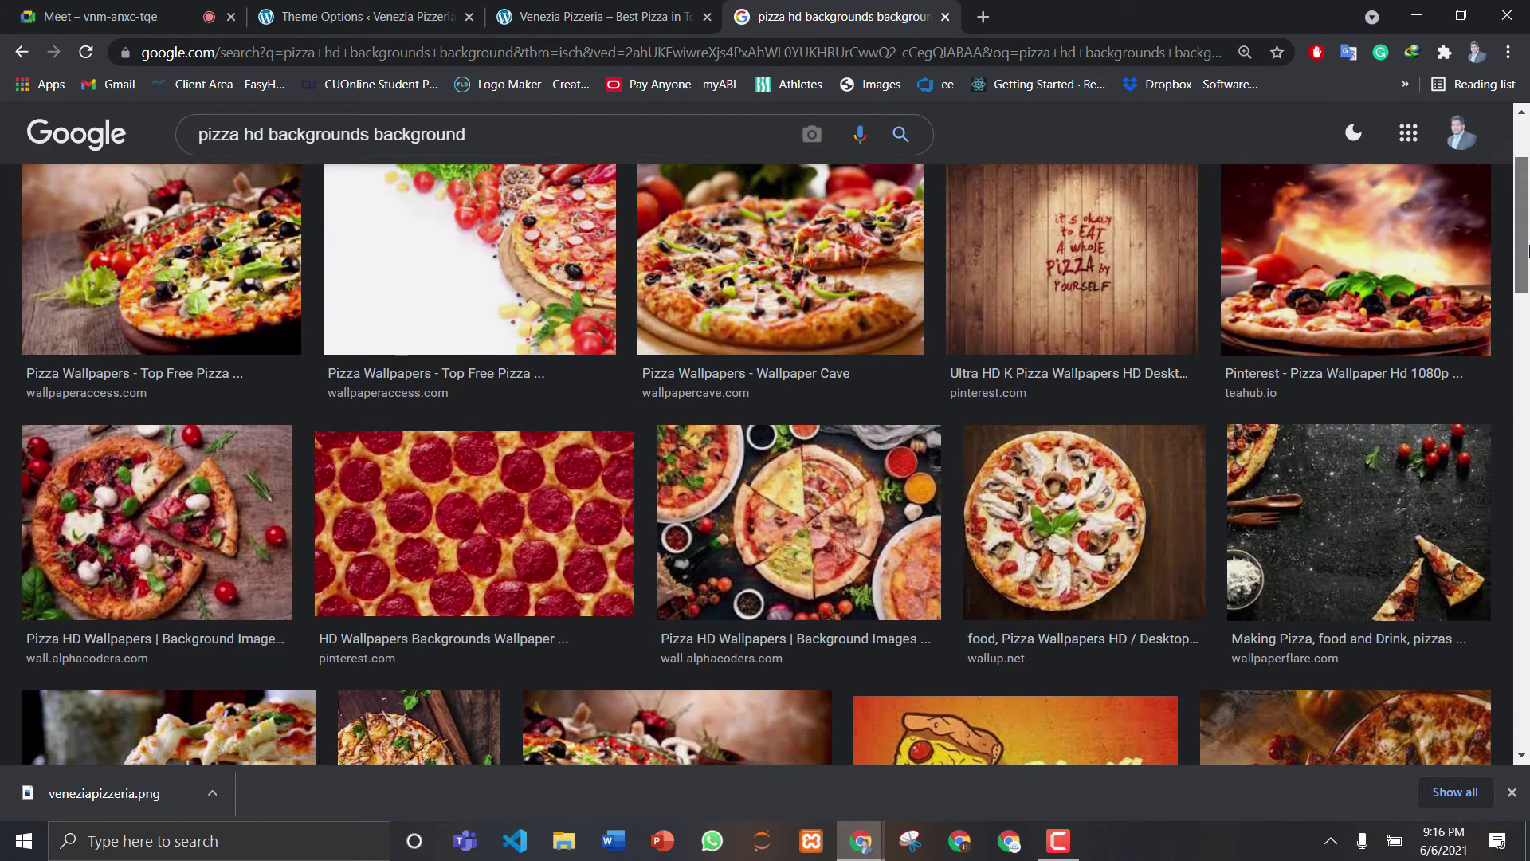
{"action": "left_click_drag", "start_coordinate": [1528, 251], "coordinate": [1528, 545]}
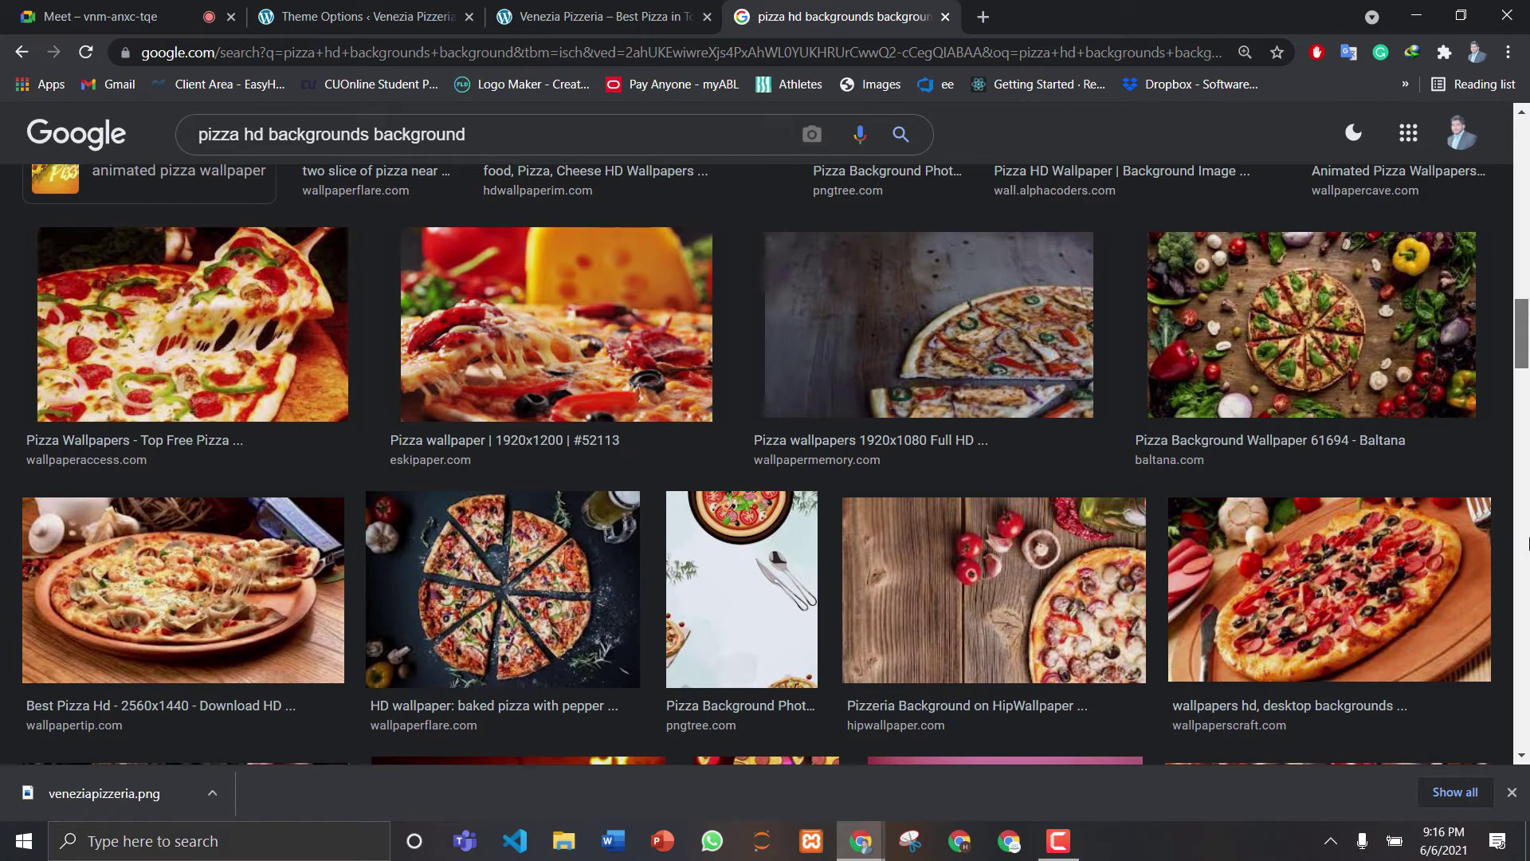
{"action": "left_click_drag", "start_coordinate": [1528, 544], "coordinate": [1528, 575]}
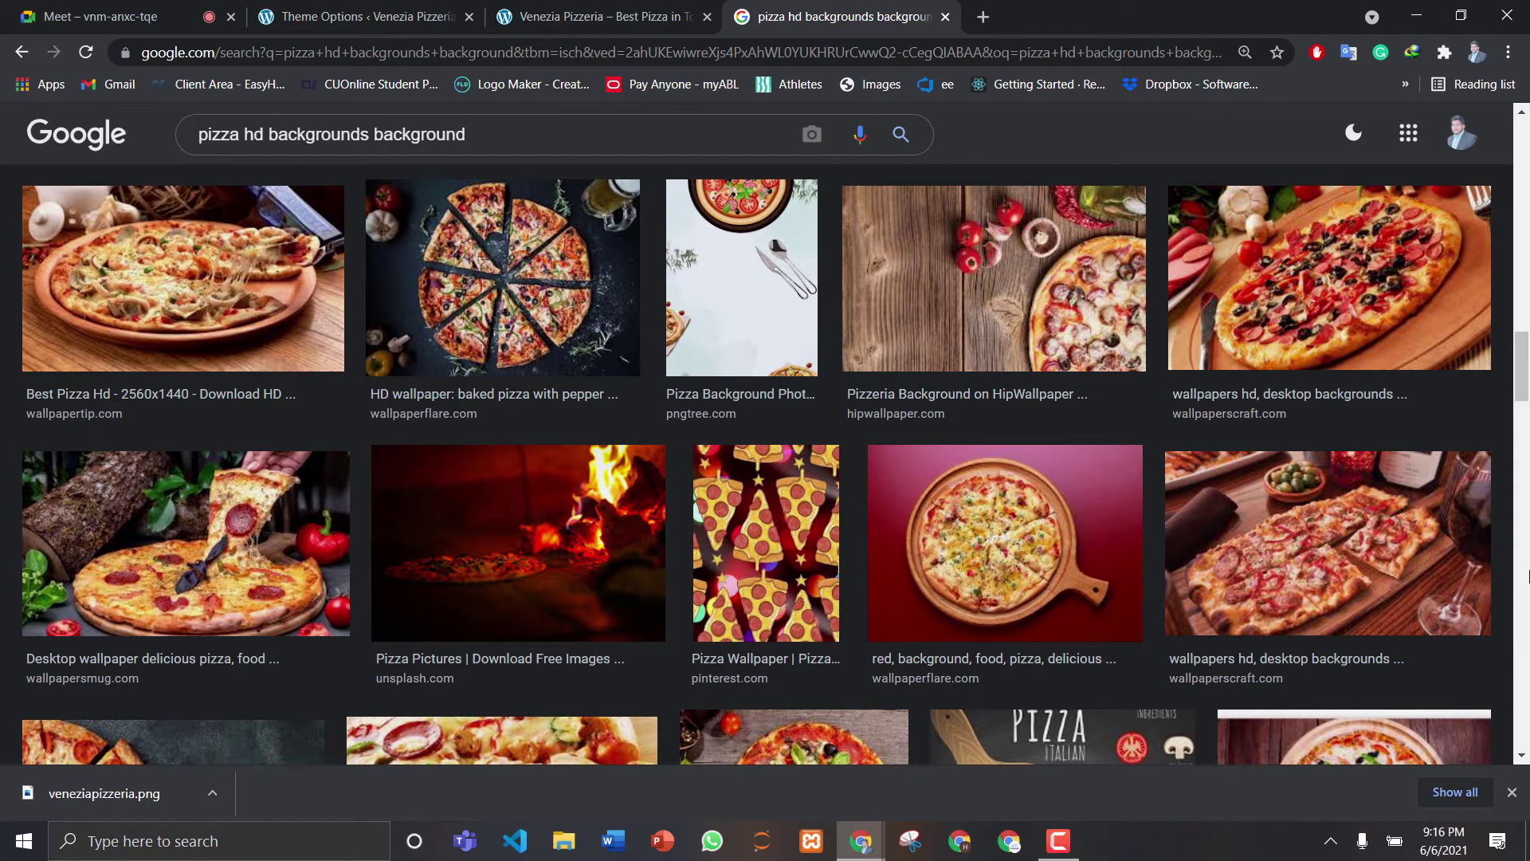
{"action": "left_click", "coordinate": [1325, 538]}
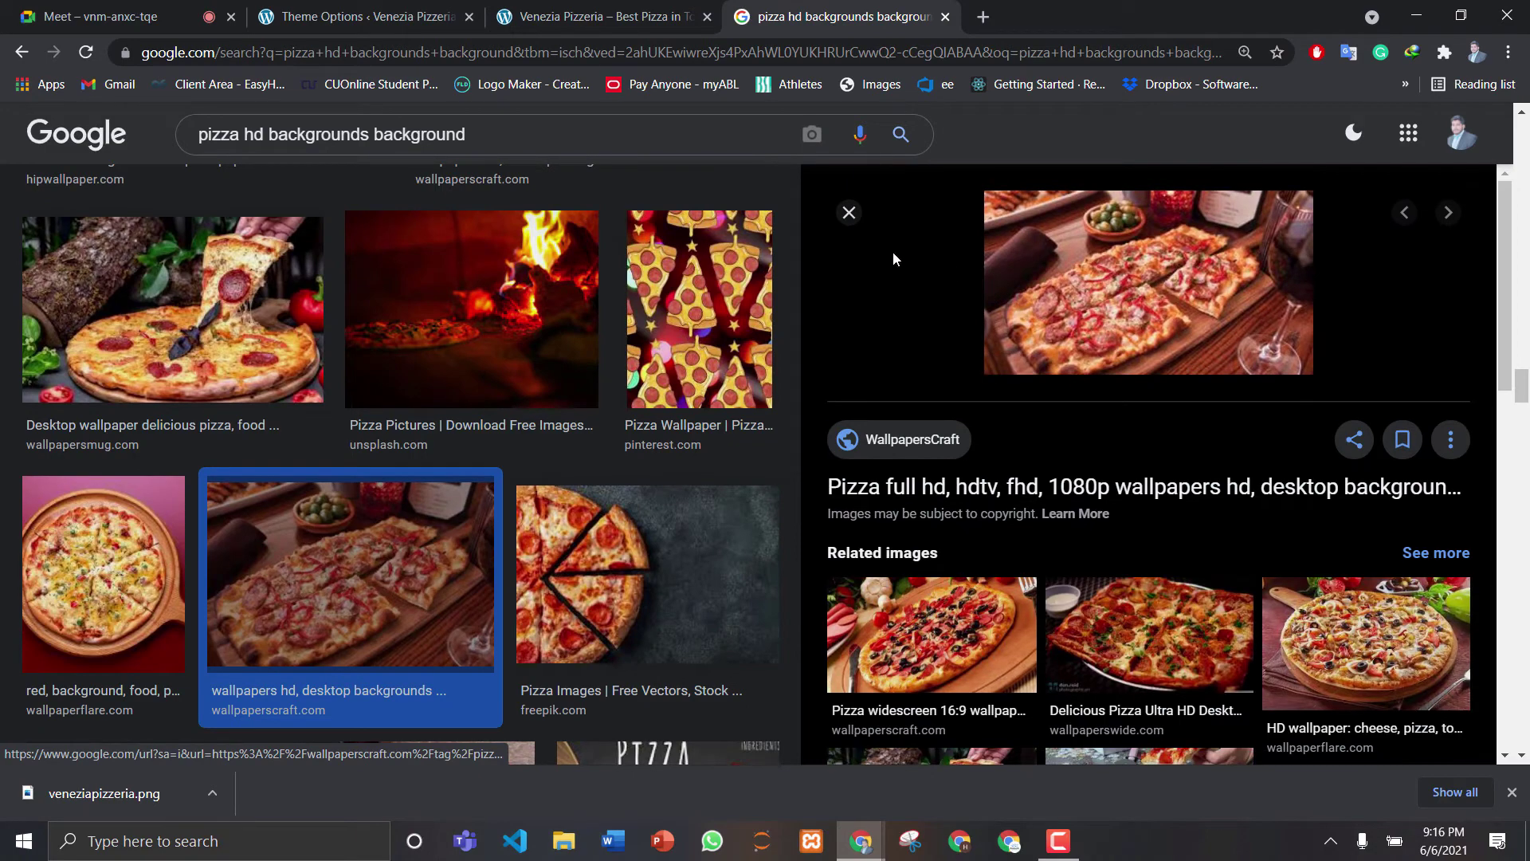
{"action": "left_click", "coordinate": [850, 216]}
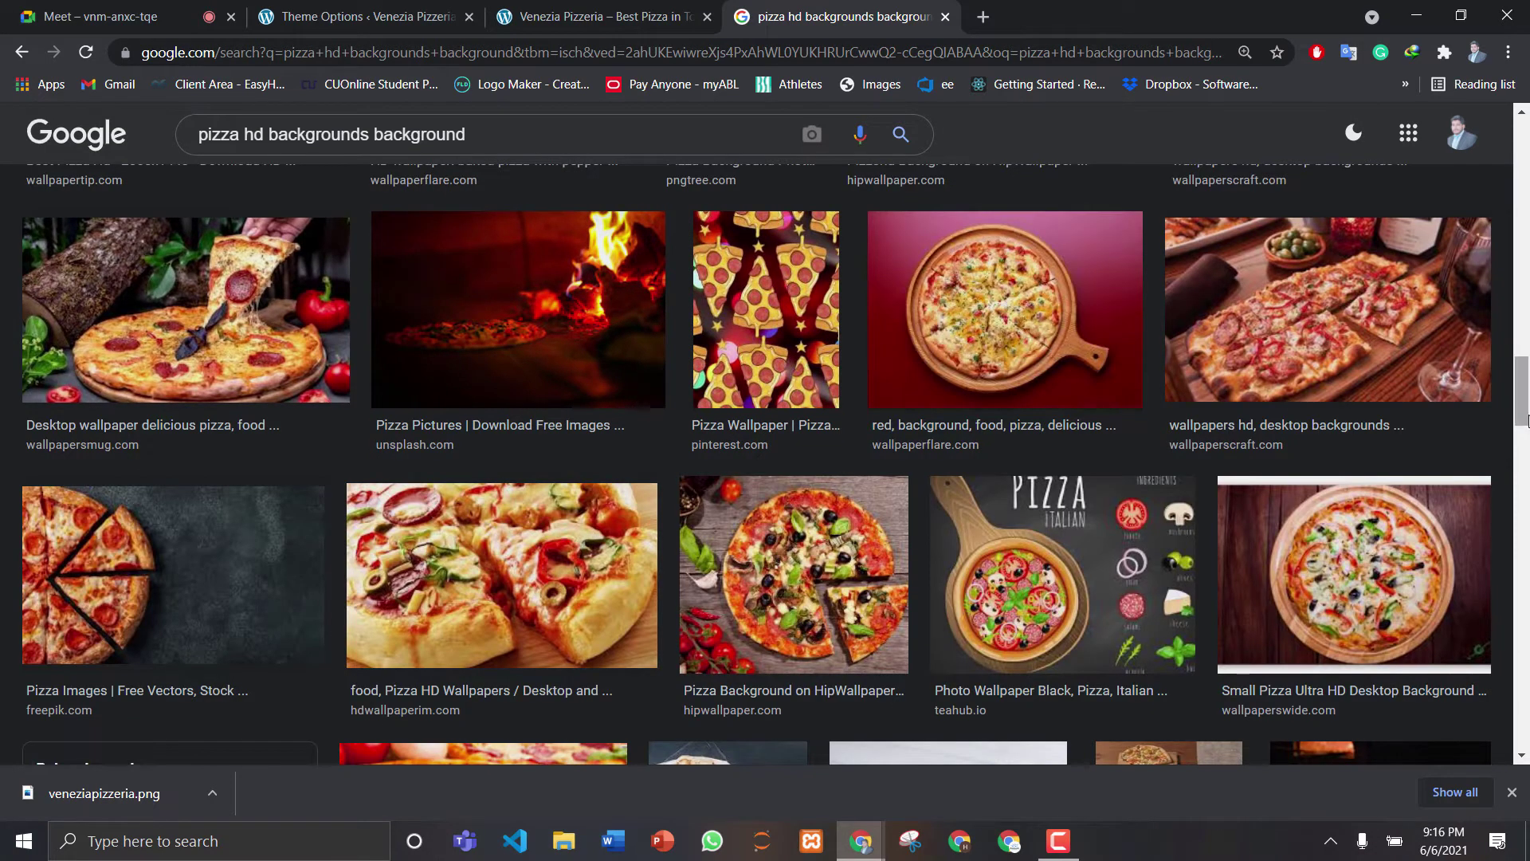
Save the HipWallpaper image of pizza, tomatoes and mushroom on wood to the Desktop as a JPEG named pizza
{"action": "scroll", "coordinate": [1526, 367], "scroll_direction": "up", "scroll_amount": 5}
{"action": "scroll", "coordinate": [1526, 366], "scroll_direction": "up", "scroll_amount": 1}
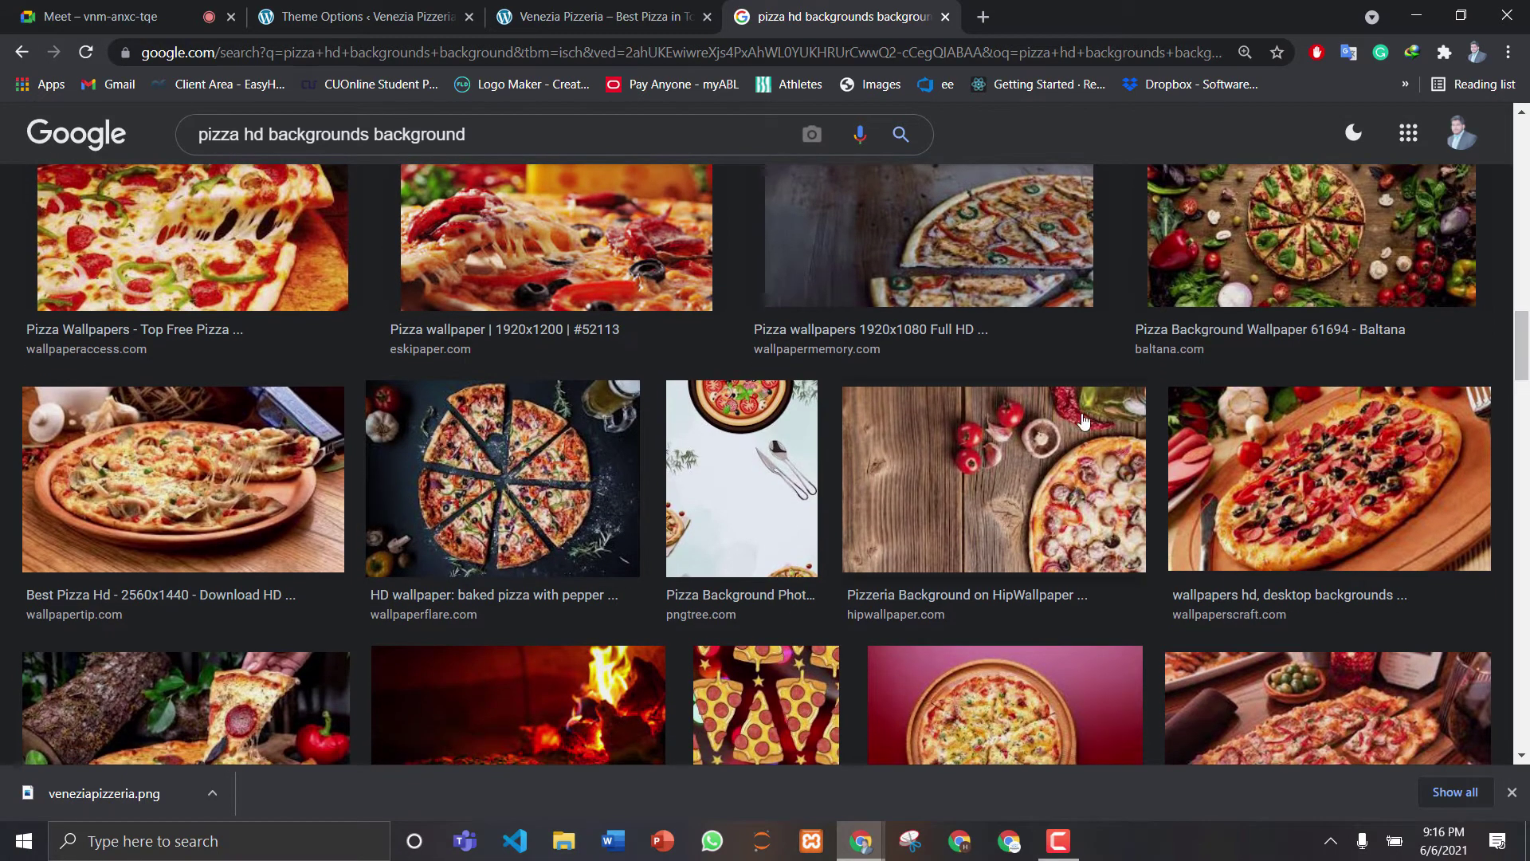
{"action": "left_click", "coordinate": [1060, 420]}
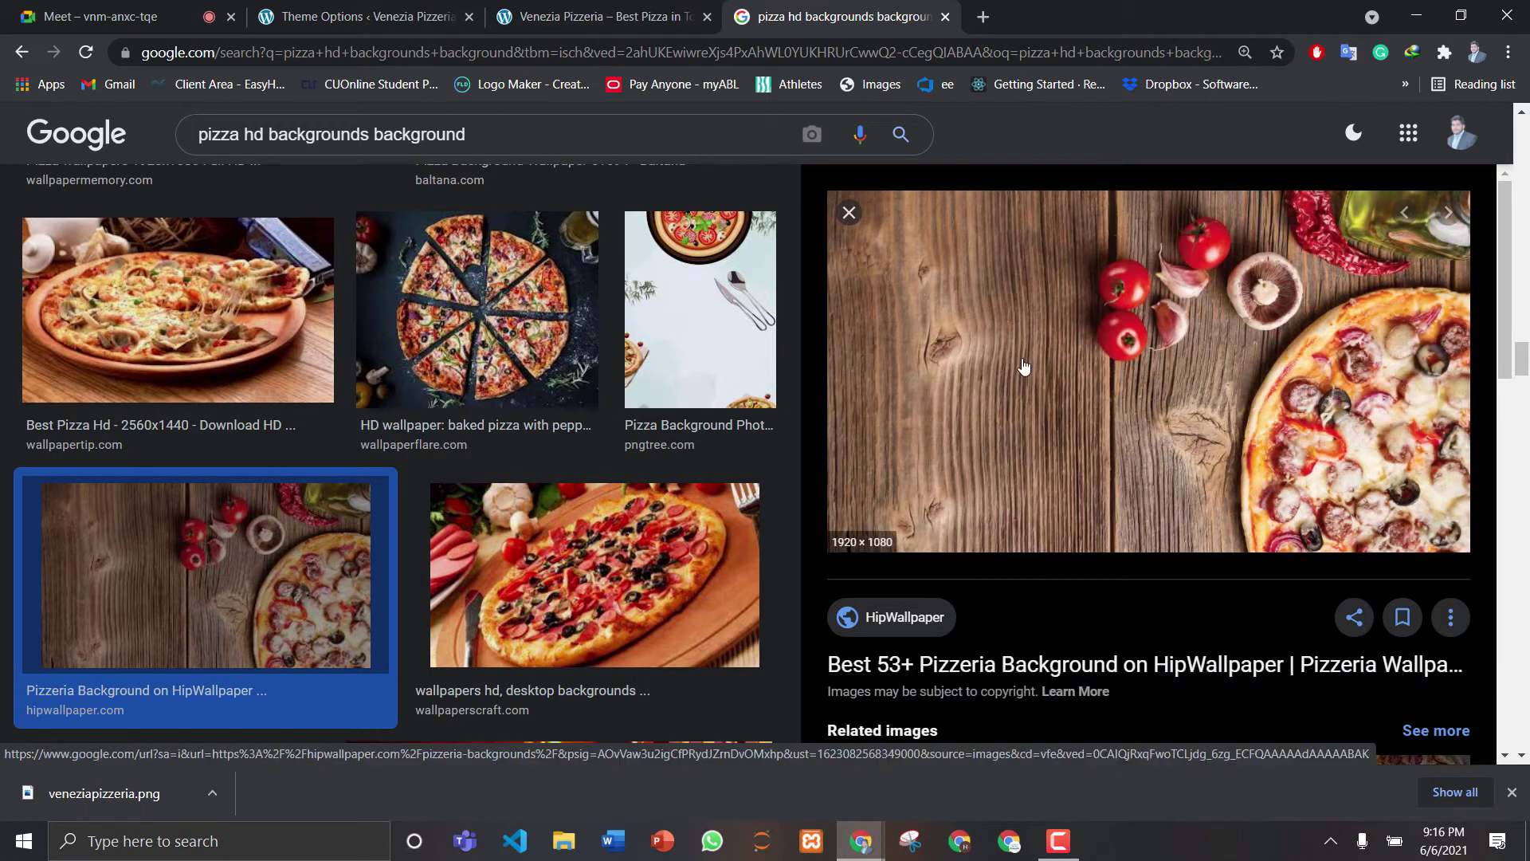
{"action": "right_click", "coordinate": [1064, 269]}
{"action": "left_click", "coordinate": [1145, 471]}
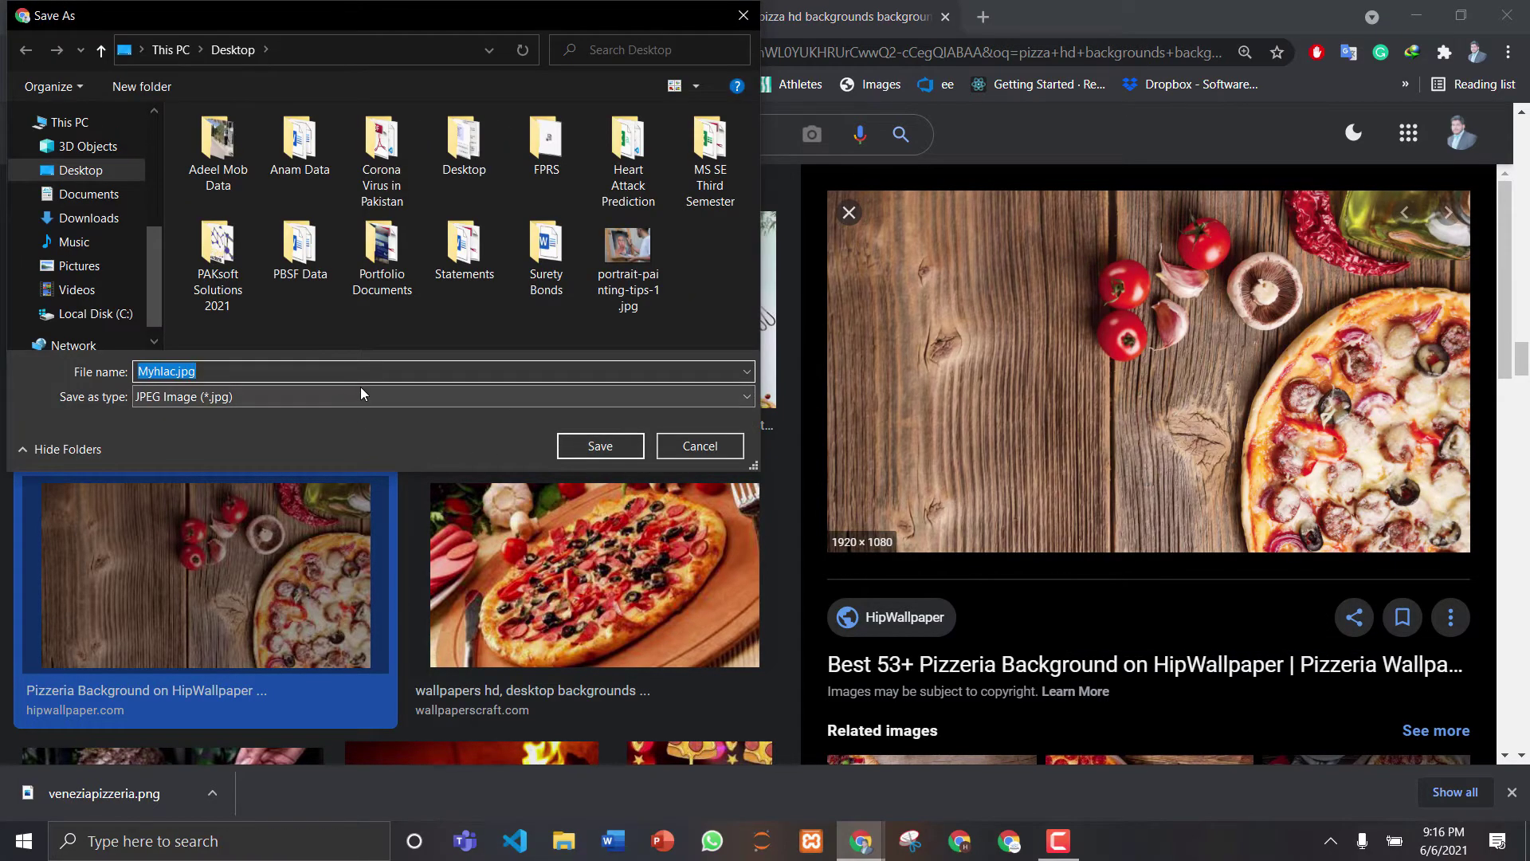
{"action": "key", "text": "BackSpace"}
{"action": "type", "text": "pizza"}
{"action": "left_click", "coordinate": [595, 437]}
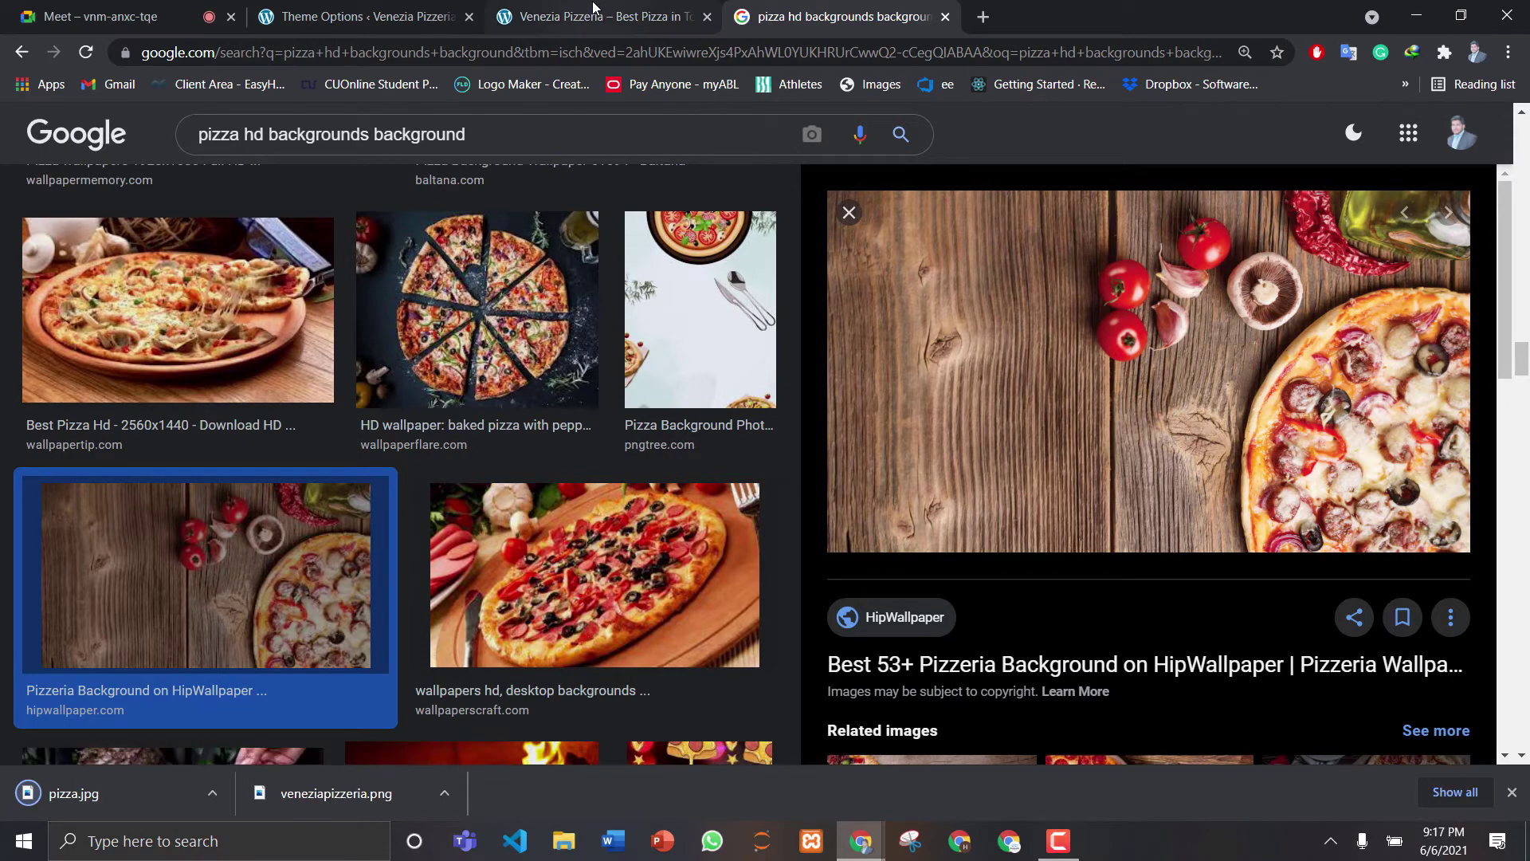
{"action": "left_click", "coordinate": [597, 16]}
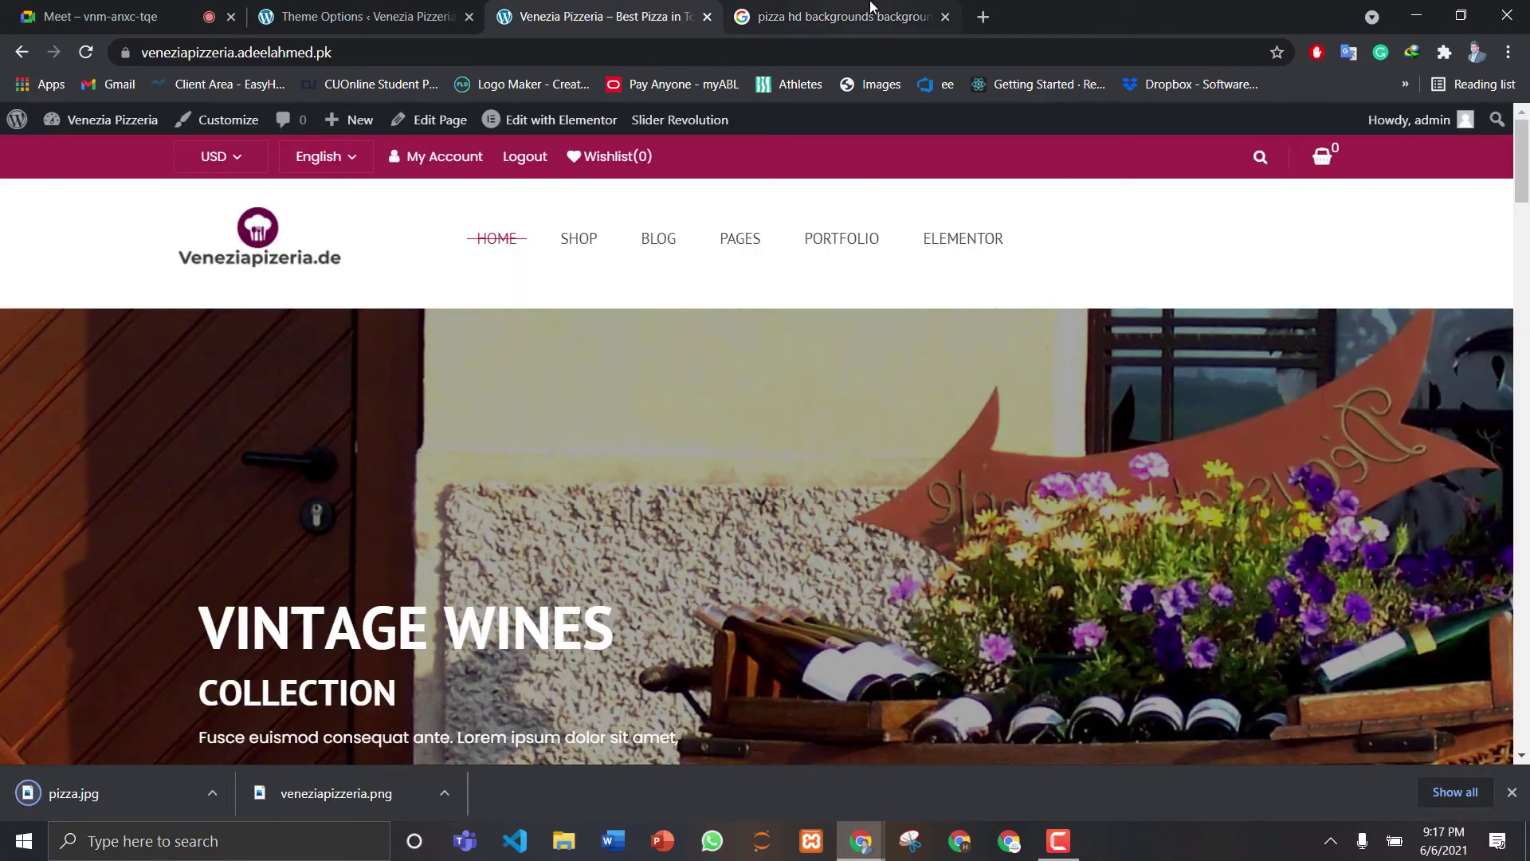
{"action": "left_click", "coordinate": [384, 19]}
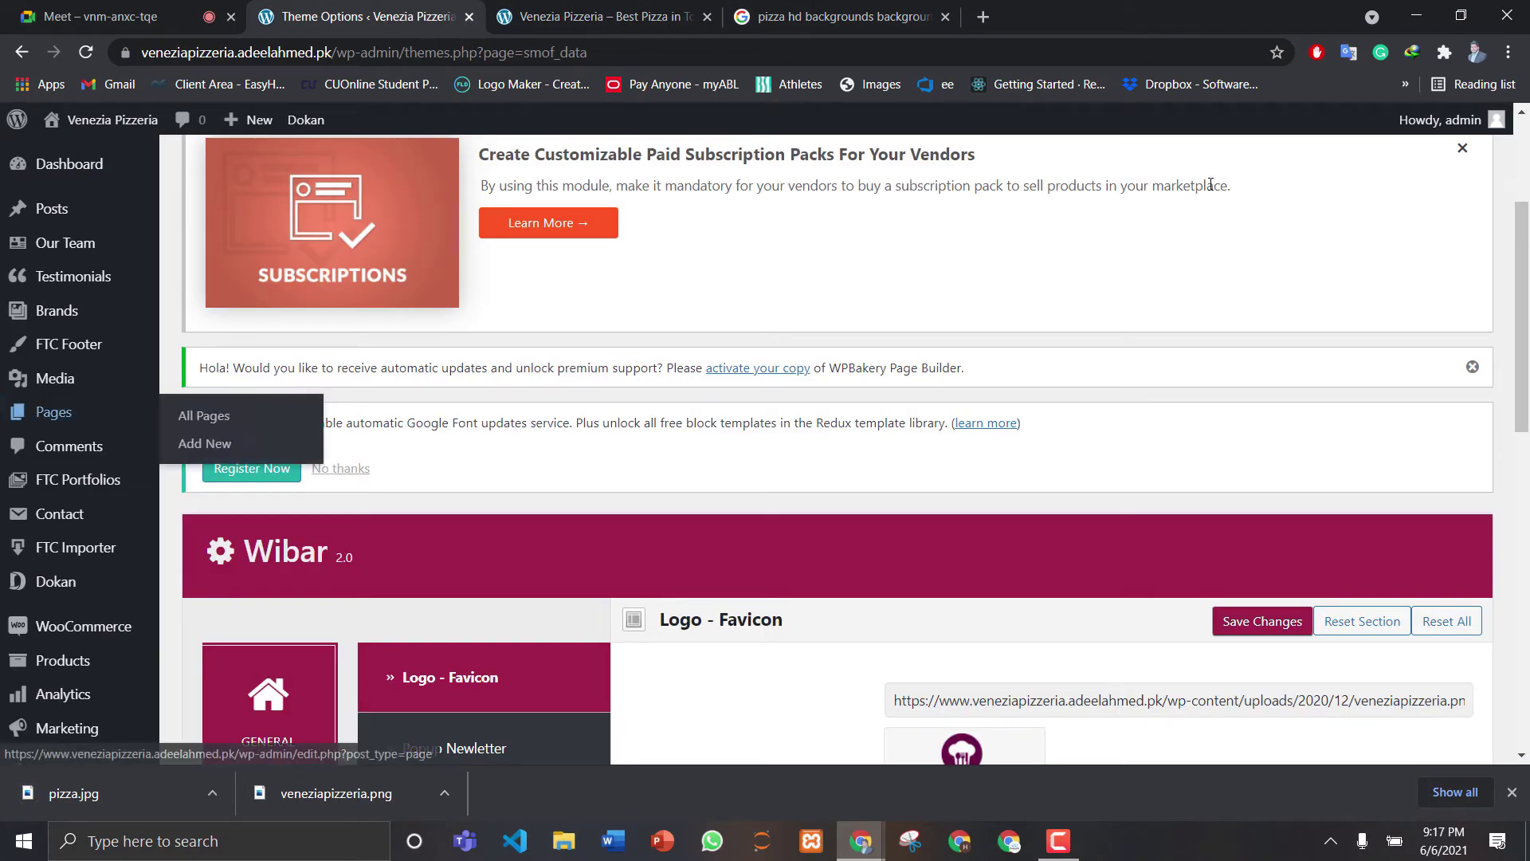
{"action": "scroll", "coordinate": [1528, 206], "scroll_direction": "up", "scroll_amount": 3}
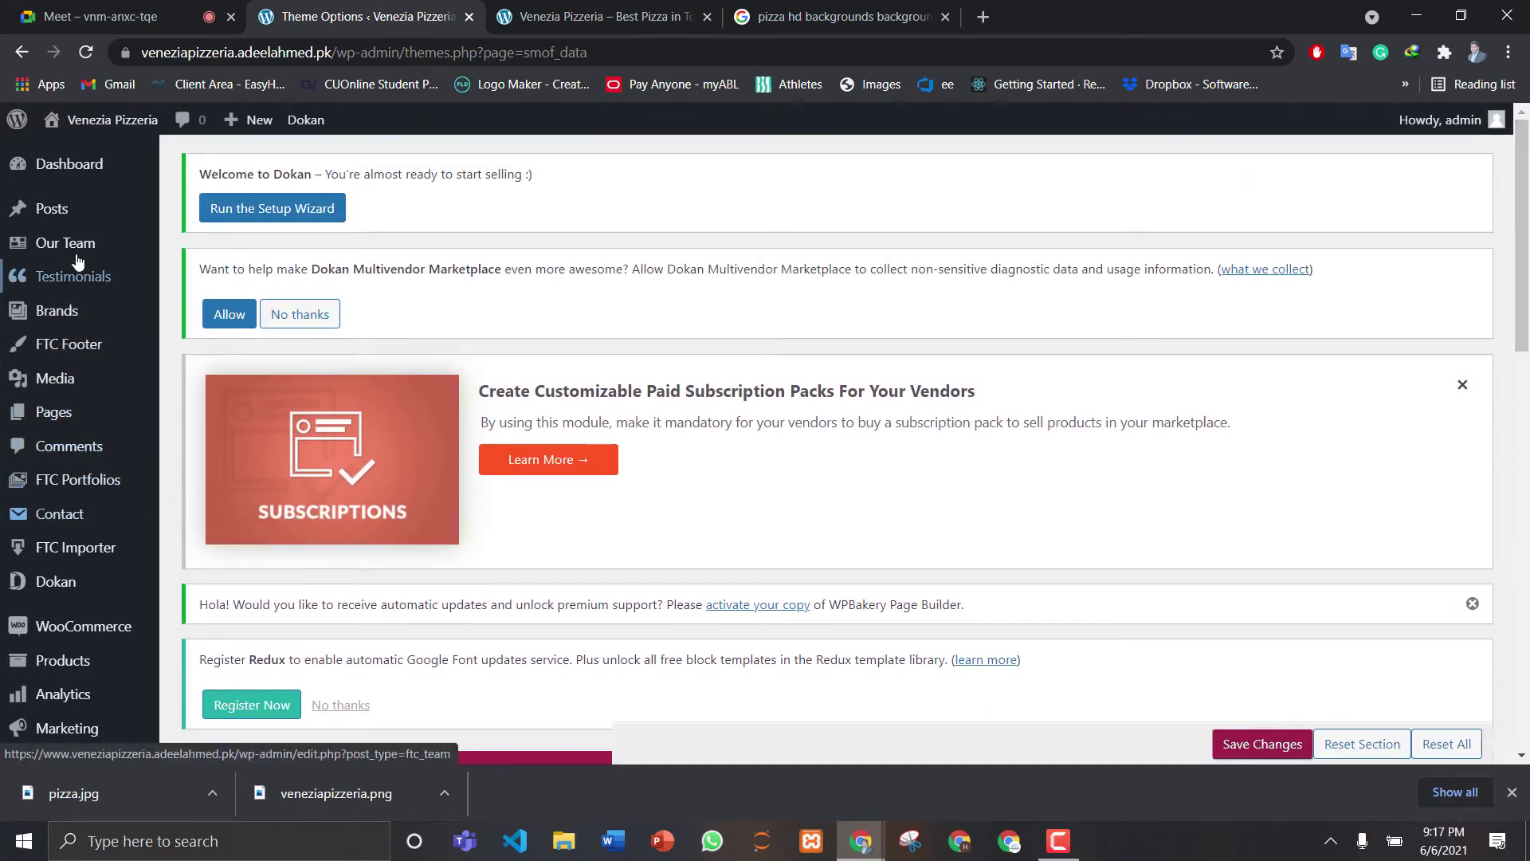
{"action": "mouse_move", "coordinate": [90, 586]}
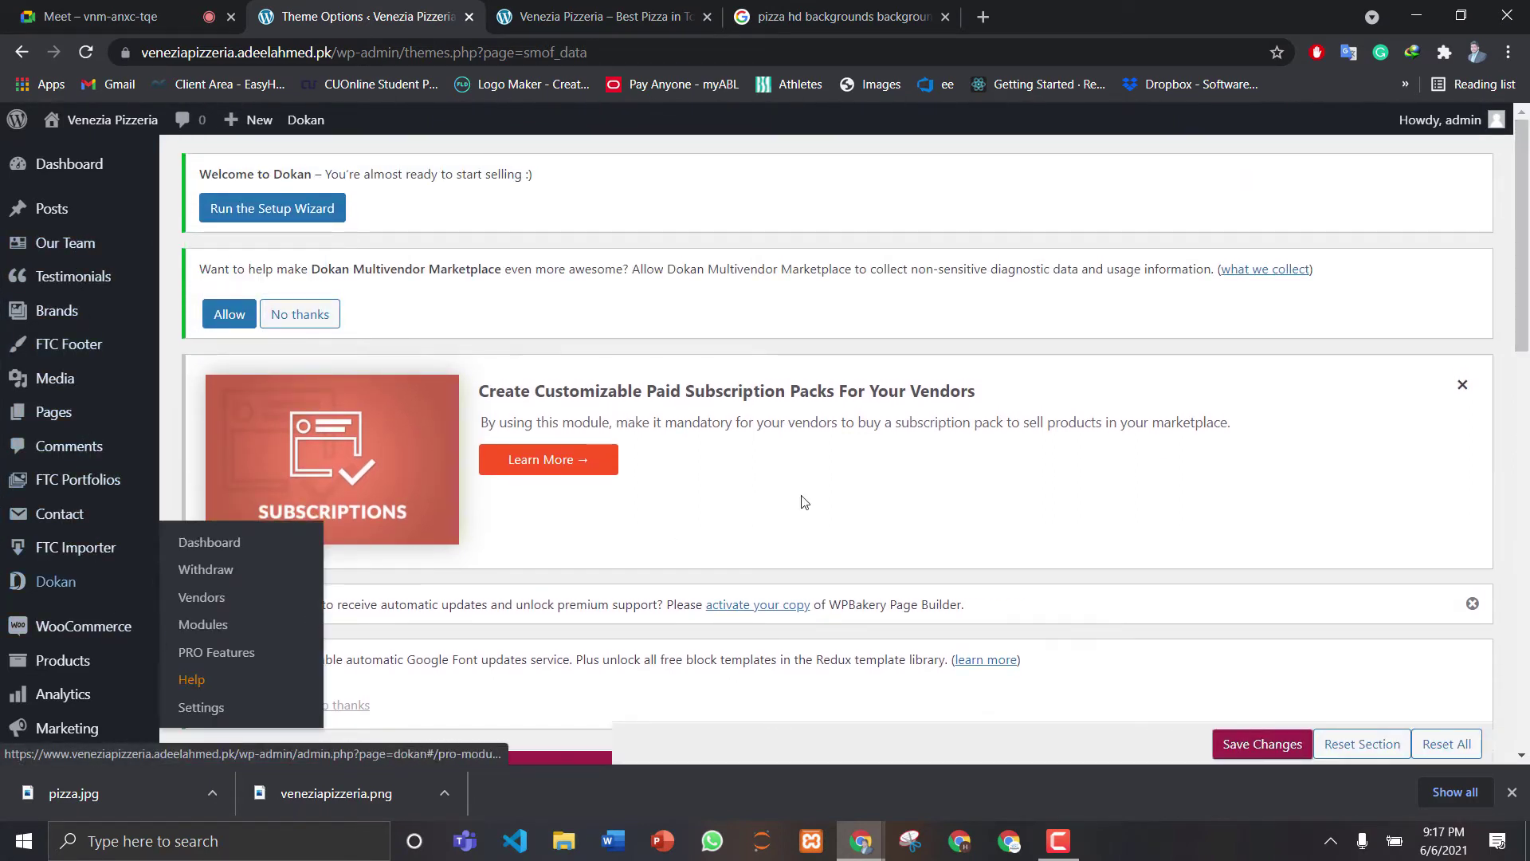
Open the Slider Revolution overview from the Venezia Pizzeria site and look through its slider modules
{"action": "left_click", "coordinate": [608, 10]}
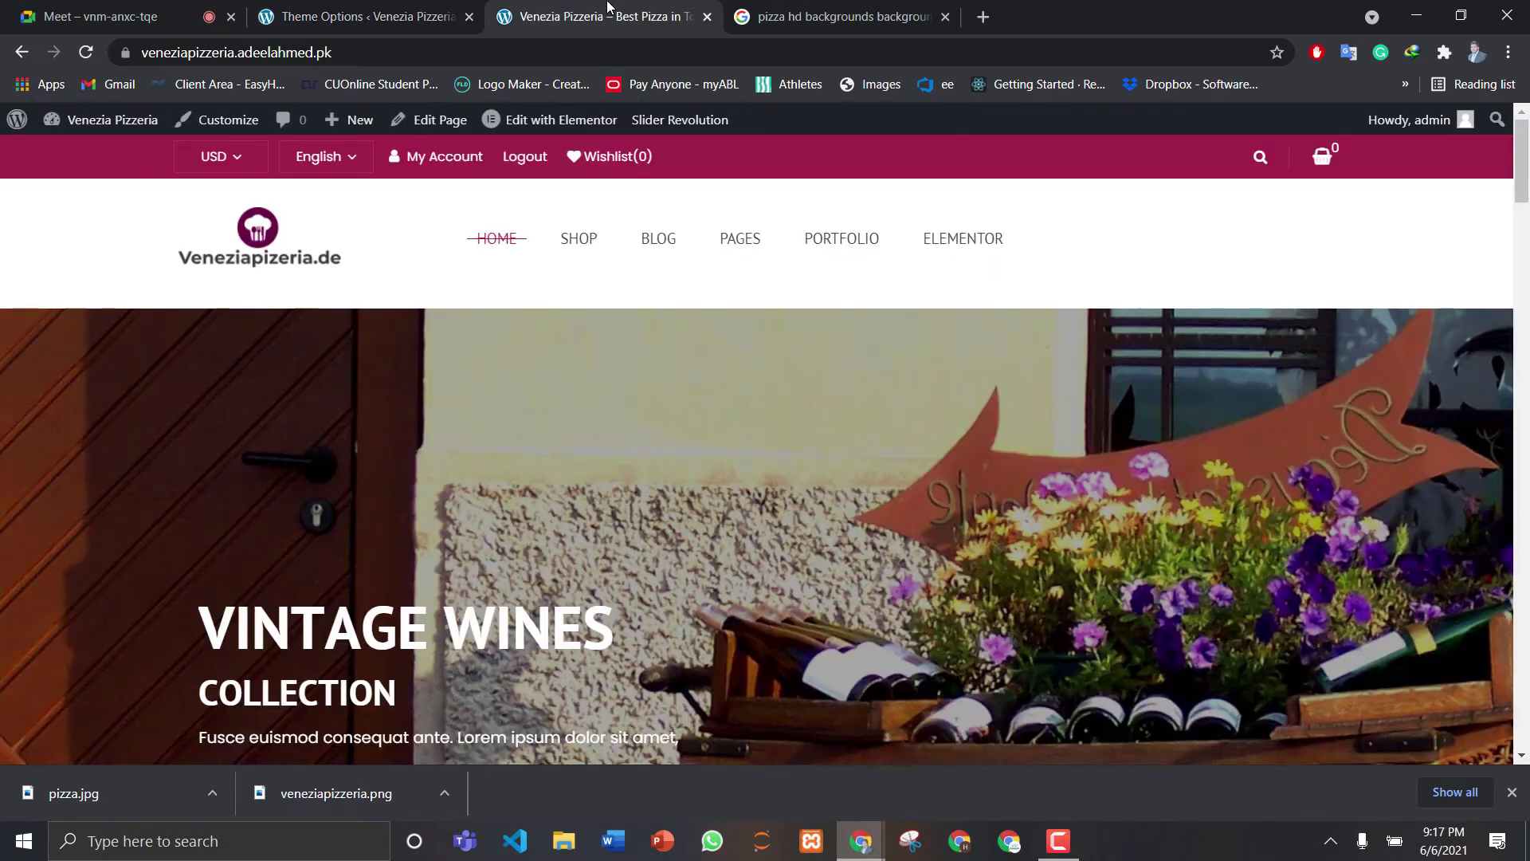
{"action": "mouse_move", "coordinate": [673, 123]}
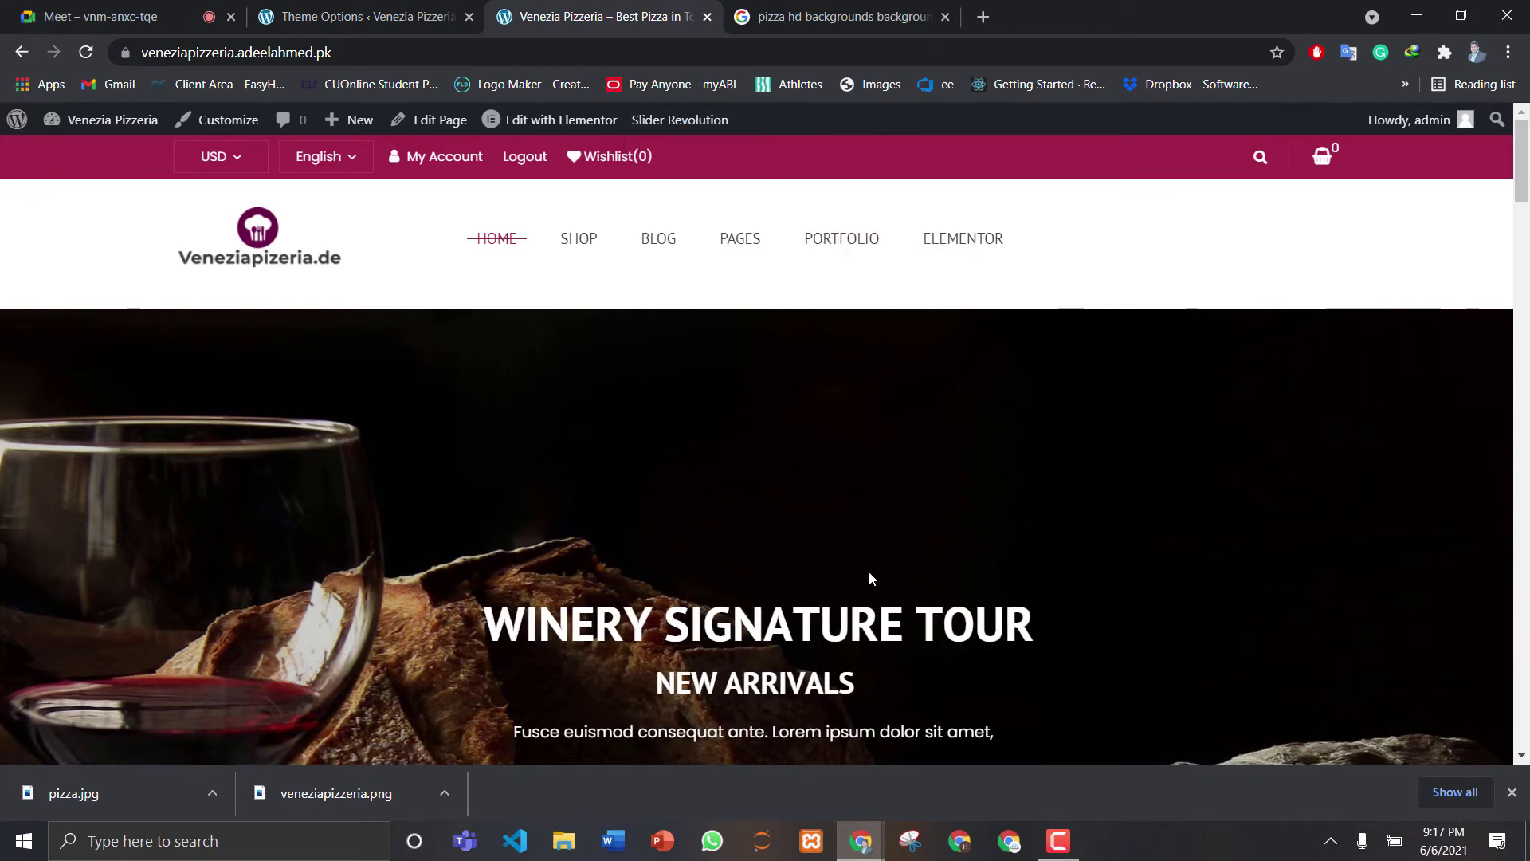
{"action": "left_click", "coordinate": [662, 121]}
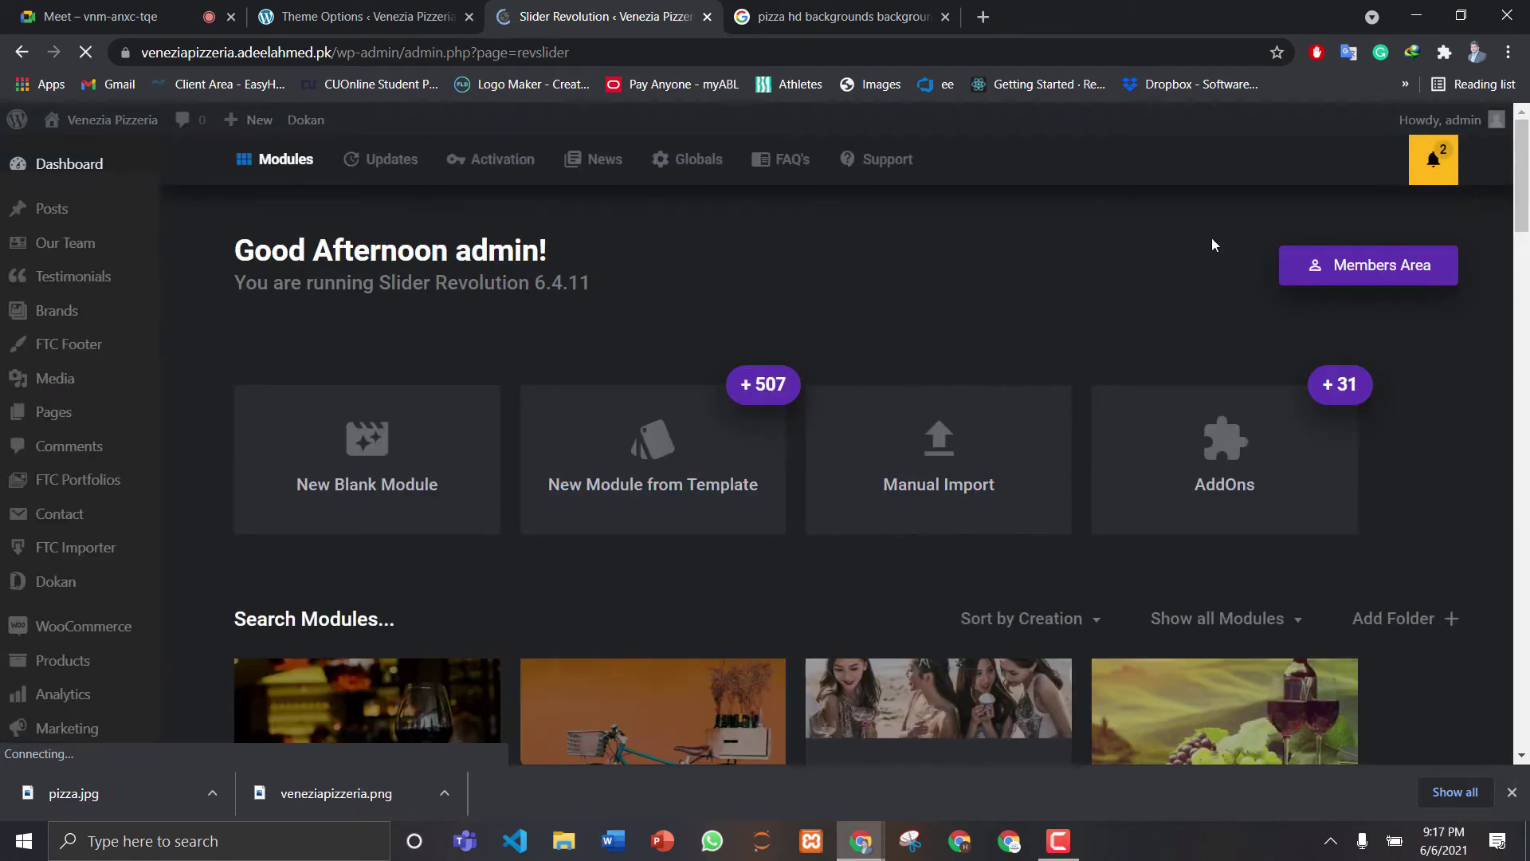
{"action": "left_click_drag", "start_coordinate": [1524, 164], "coordinate": [1526, 239]}
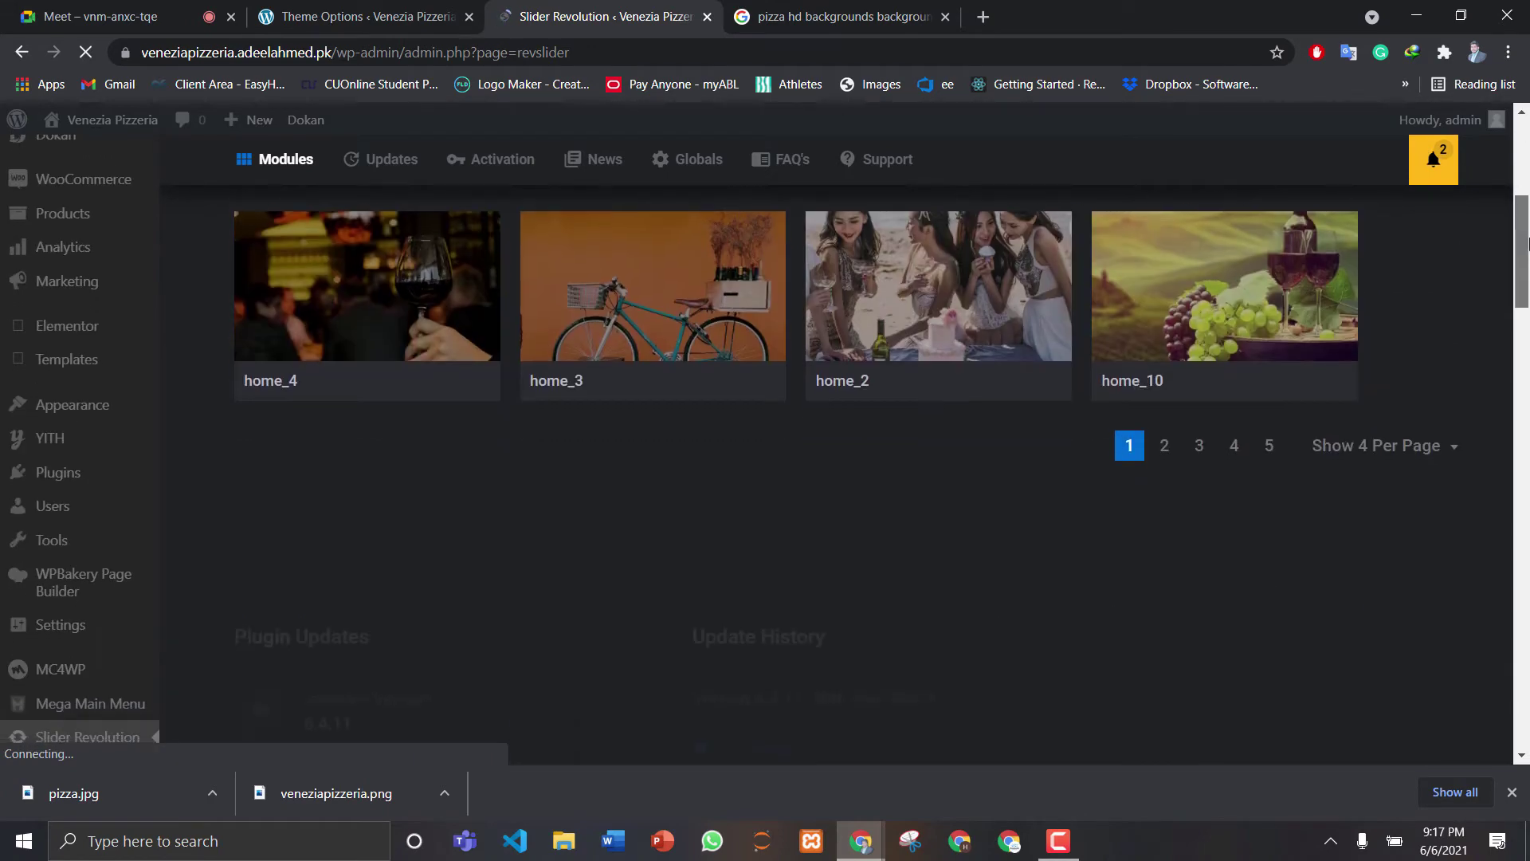
{"action": "scroll", "coordinate": [1526, 239], "scroll_direction": "up", "scroll_amount": 3}
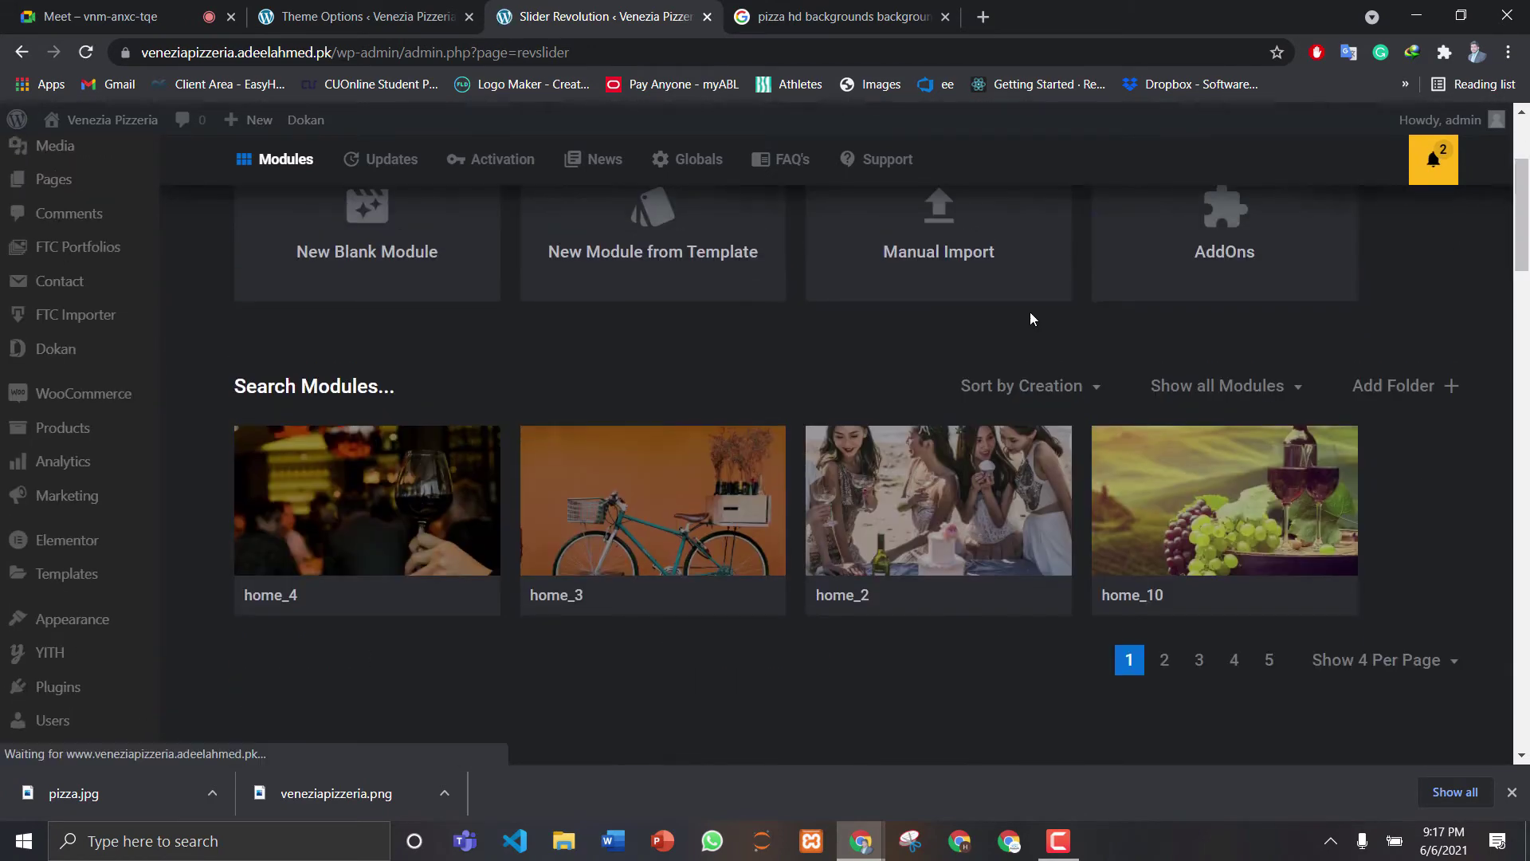
{"action": "left_click_drag", "start_coordinate": [1523, 261], "coordinate": [1522, 111]}
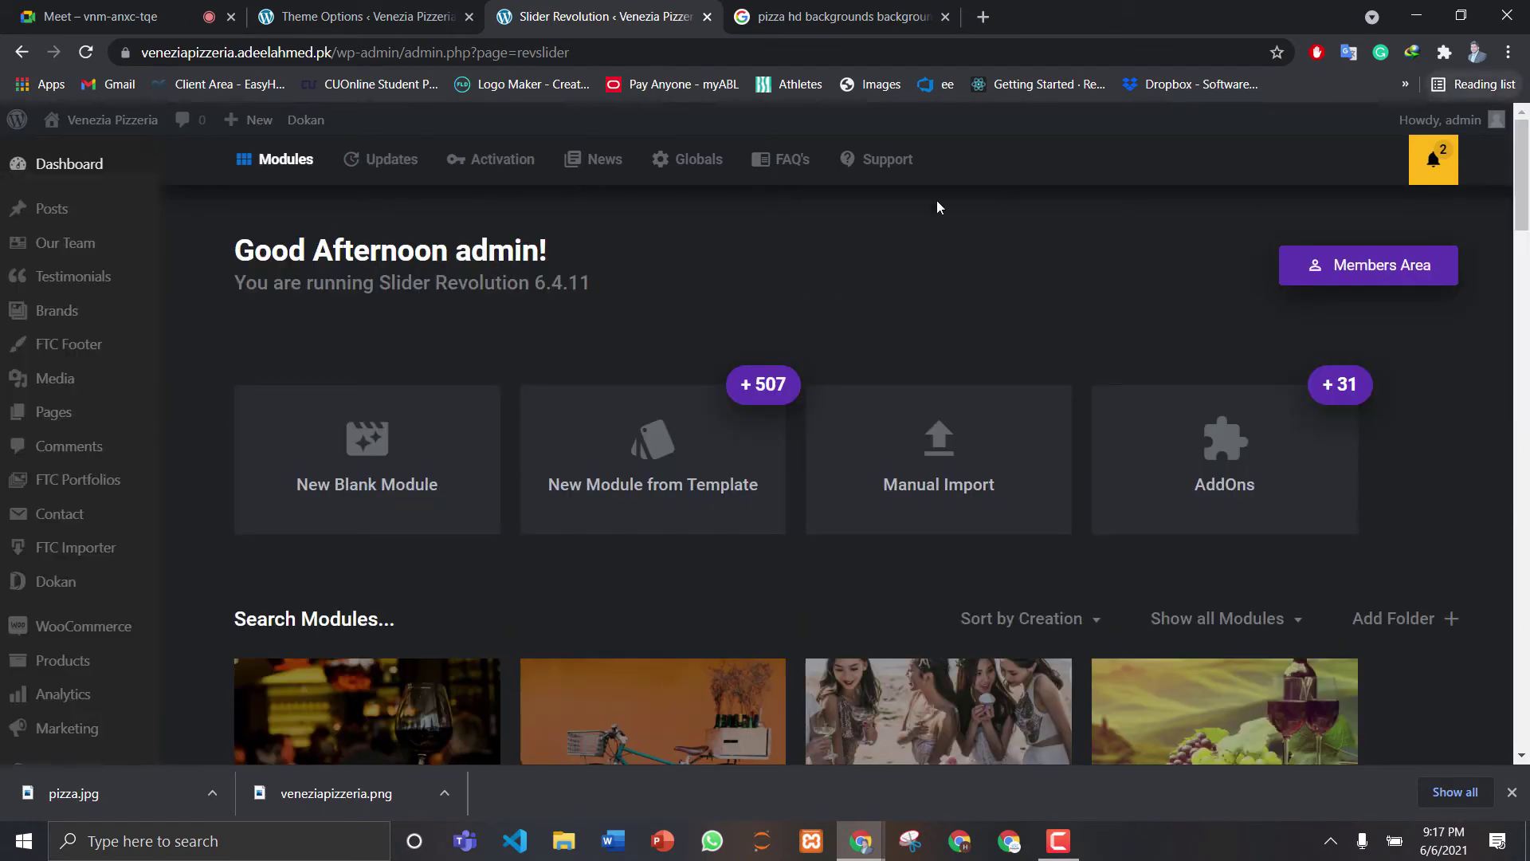
{"action": "left_click", "coordinate": [833, 16]}
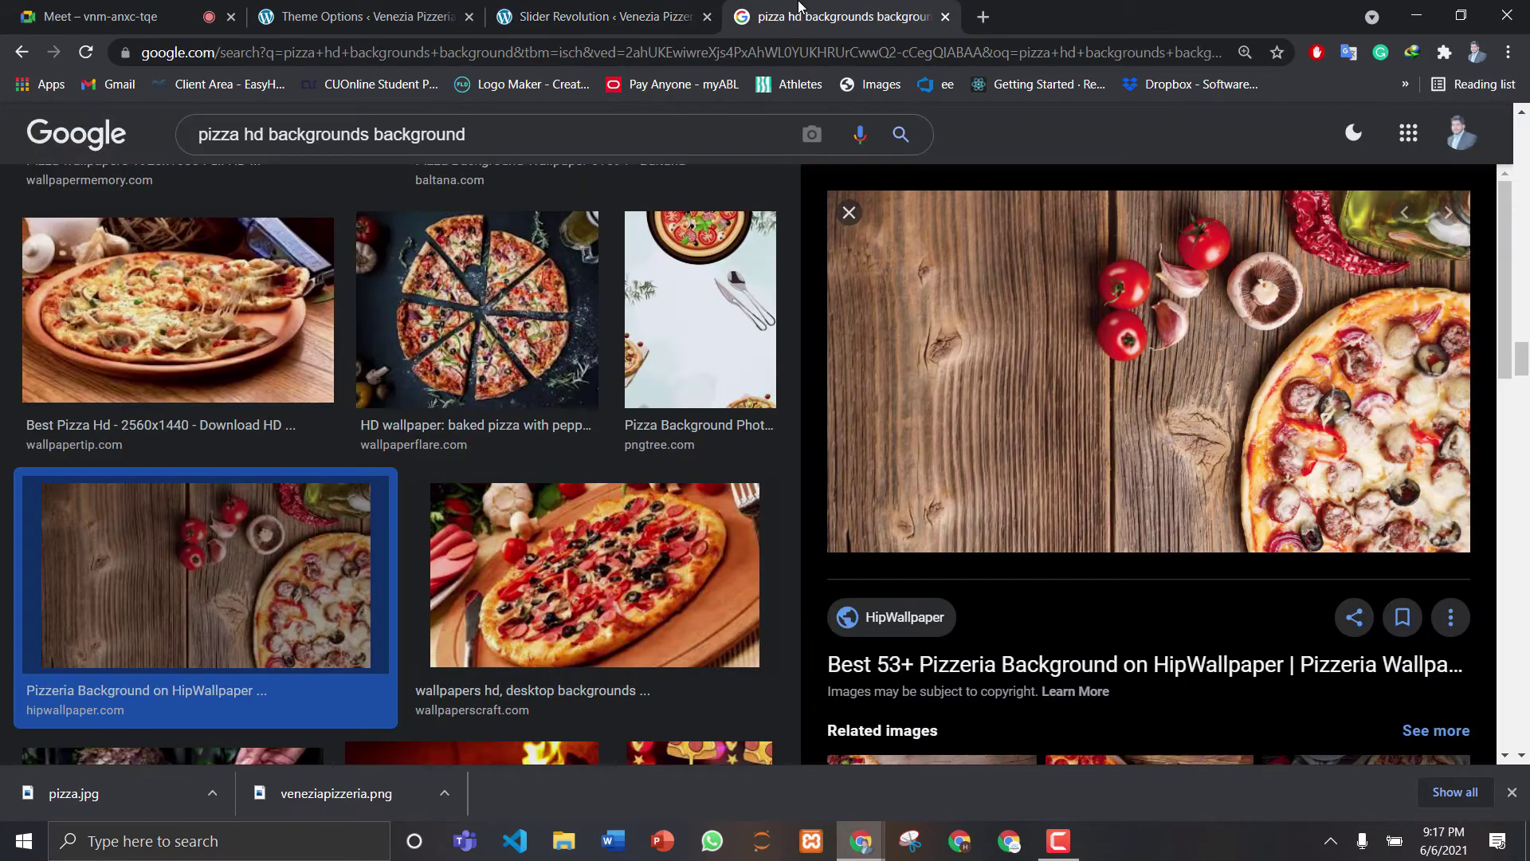
{"action": "left_click", "coordinate": [606, 16]}
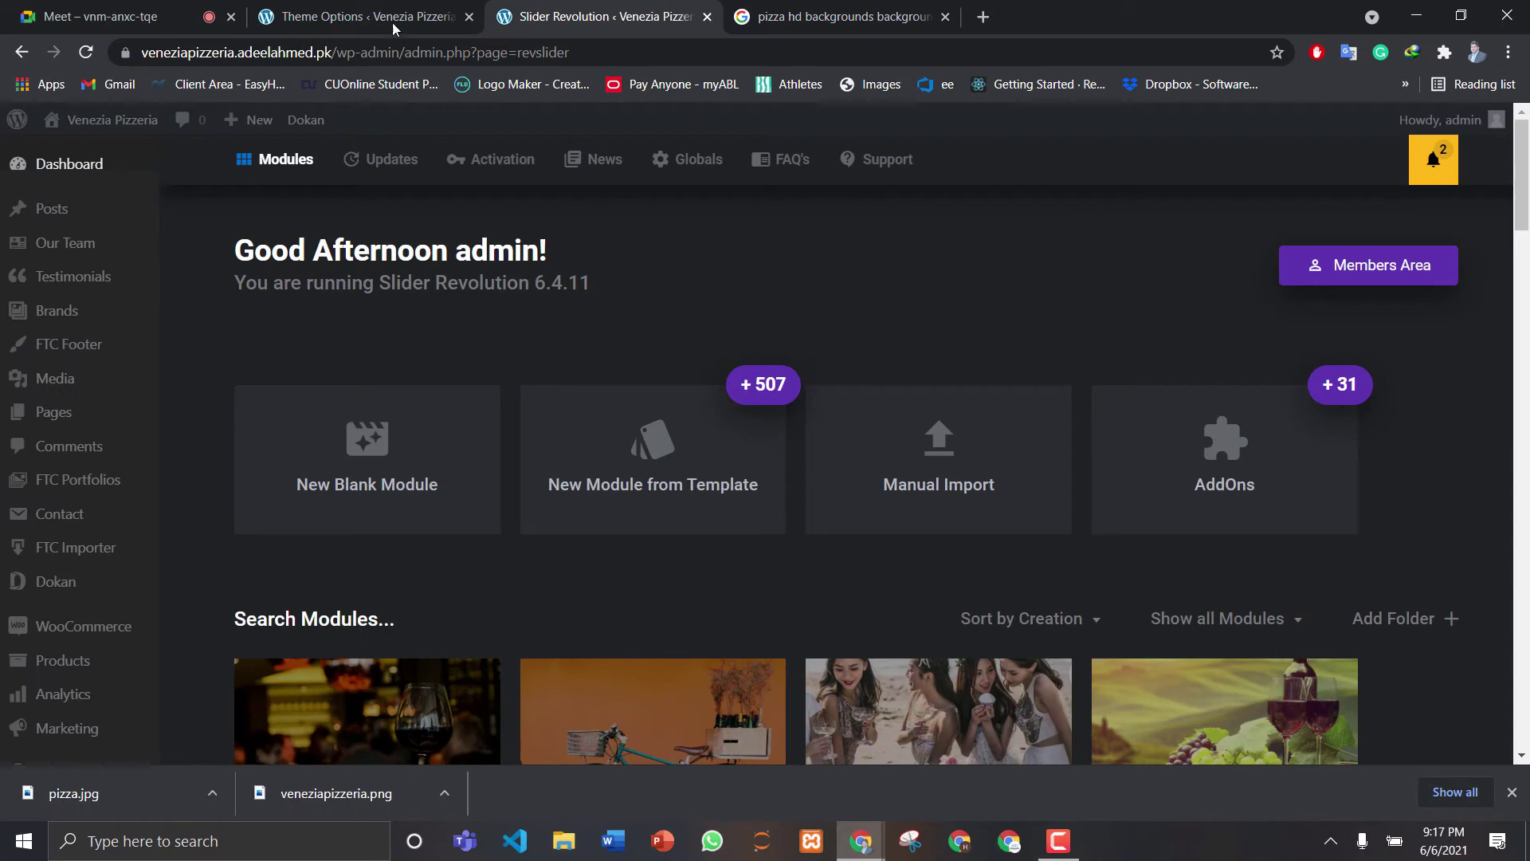
Return to the site's home page, dismiss the popup, and open the home_1 slider in the Slider Revolution editor
{"action": "left_click", "coordinate": [24, 53]}
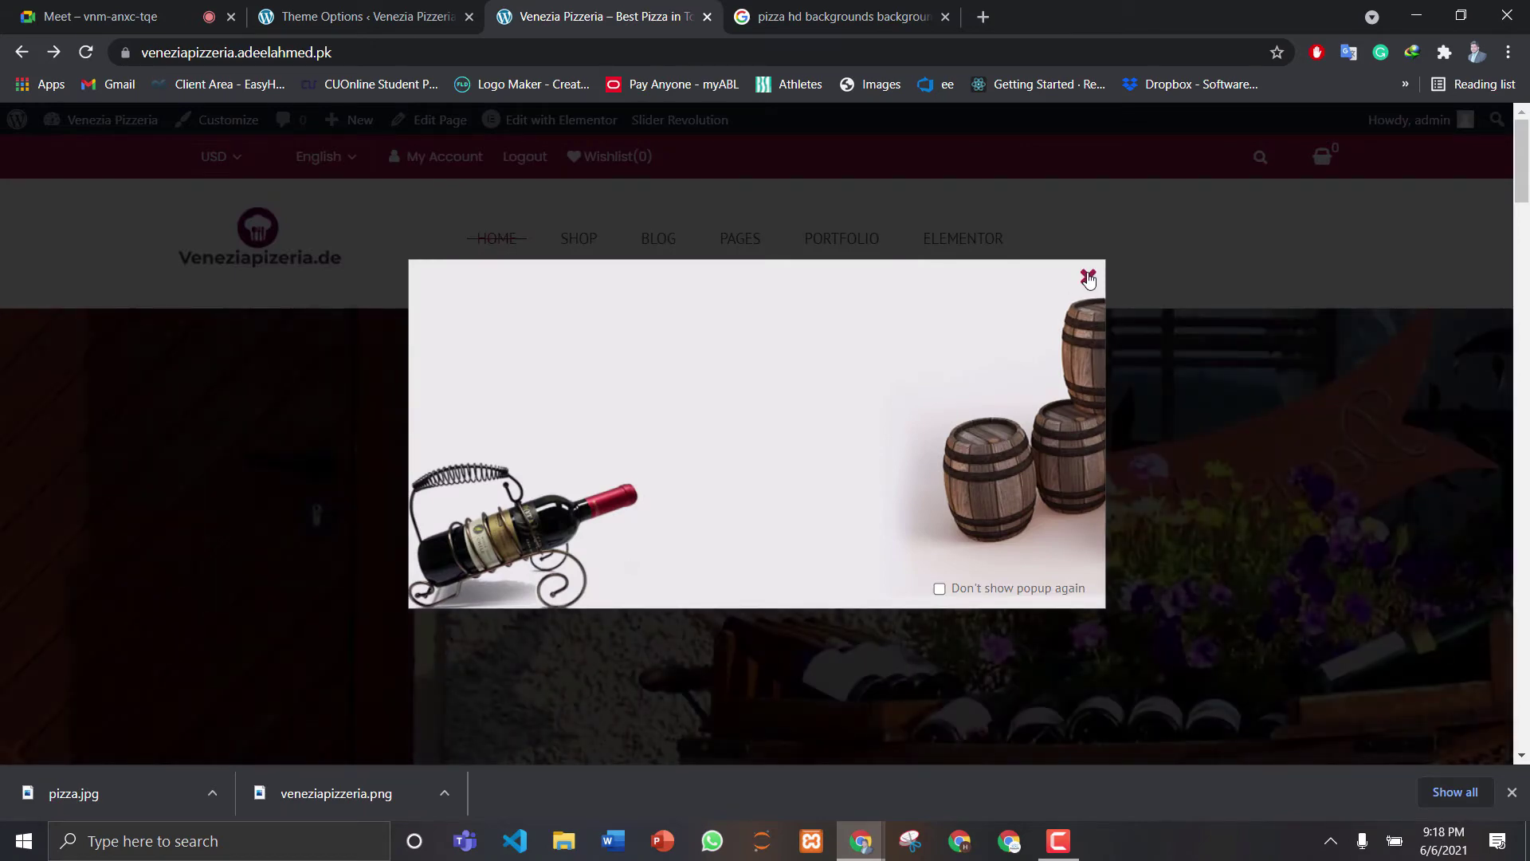
{"action": "left_click", "coordinate": [1088, 277]}
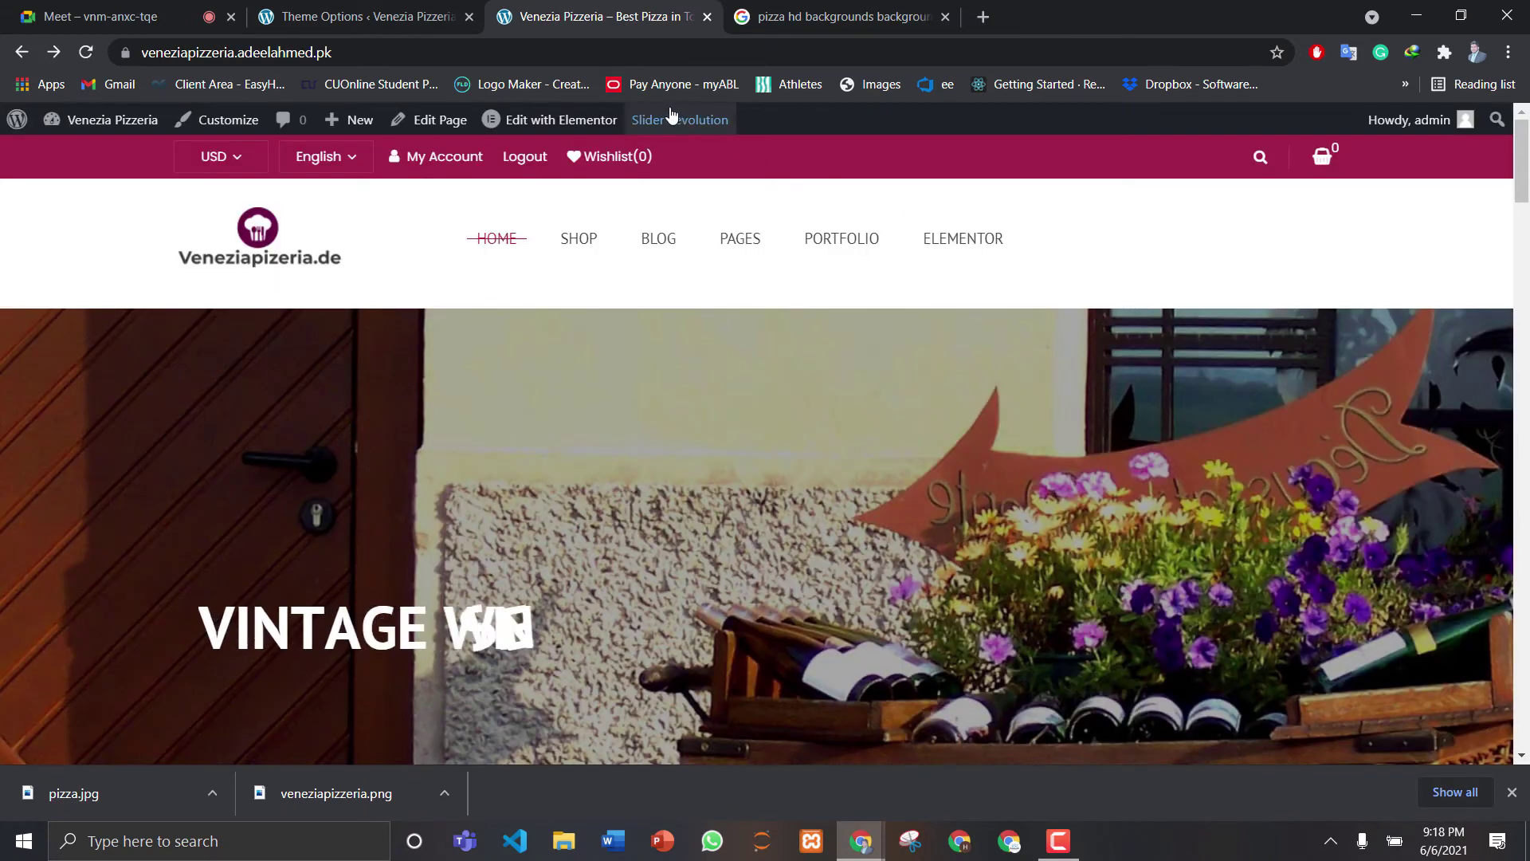
{"action": "mouse_move", "coordinate": [662, 132]}
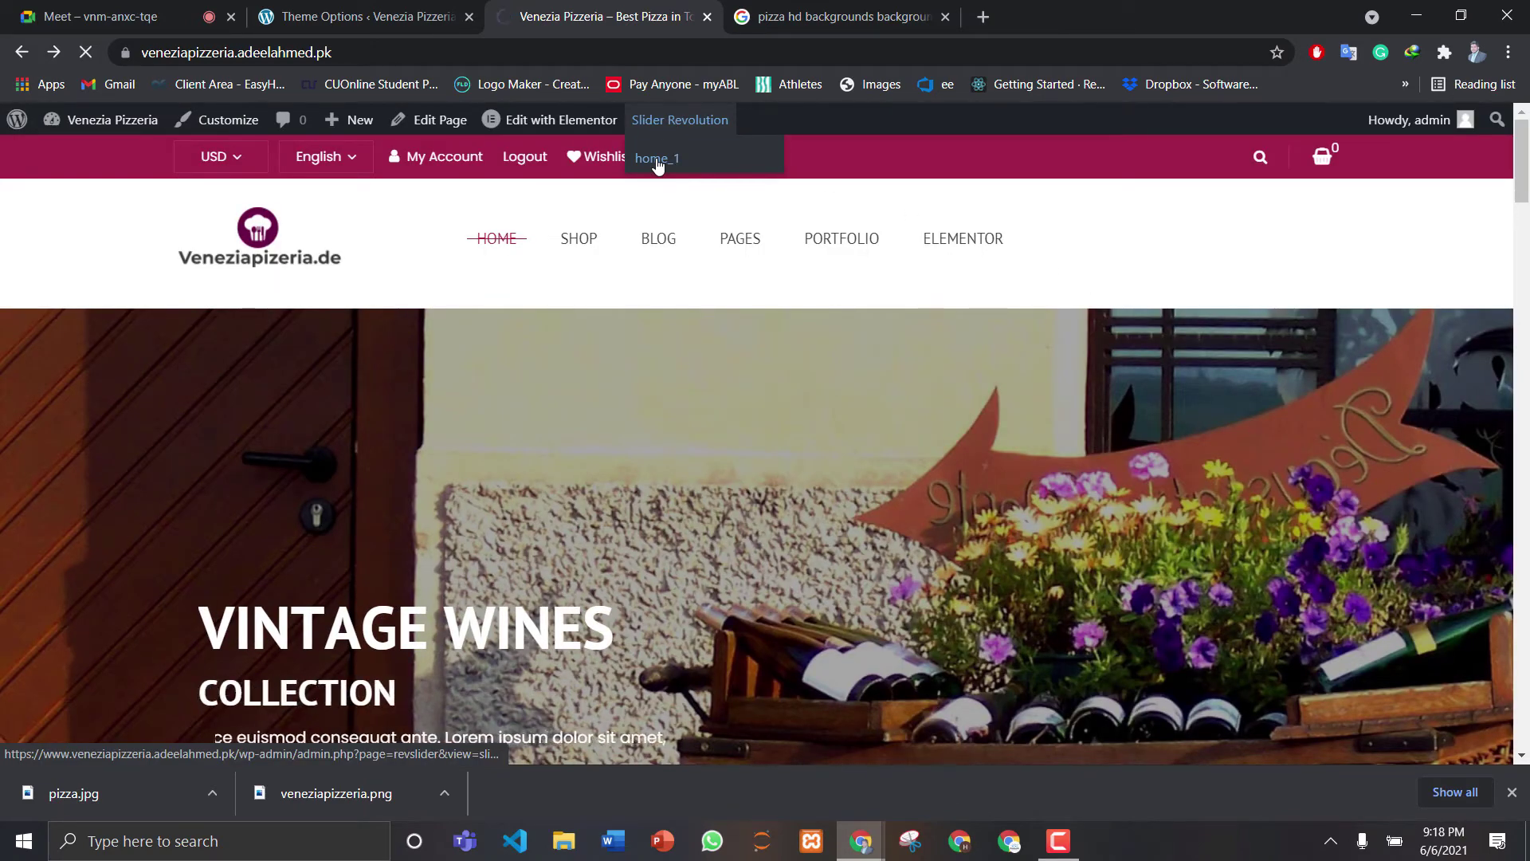
{"action": "left_click", "coordinate": [658, 160]}
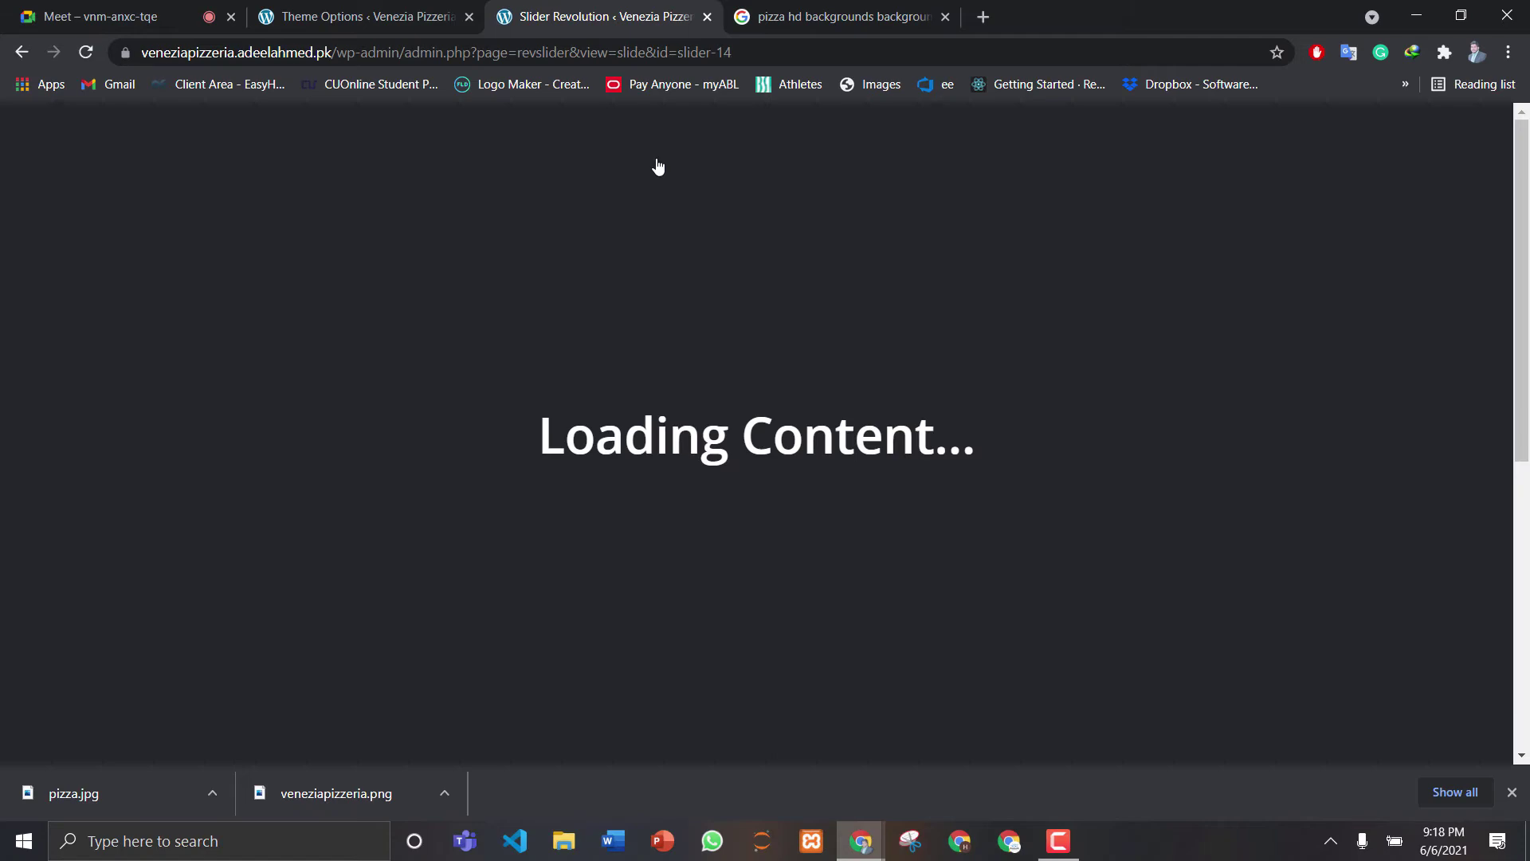
{"action": "left_click", "coordinate": [825, 12]}
{"action": "left_click", "coordinate": [607, 10]}
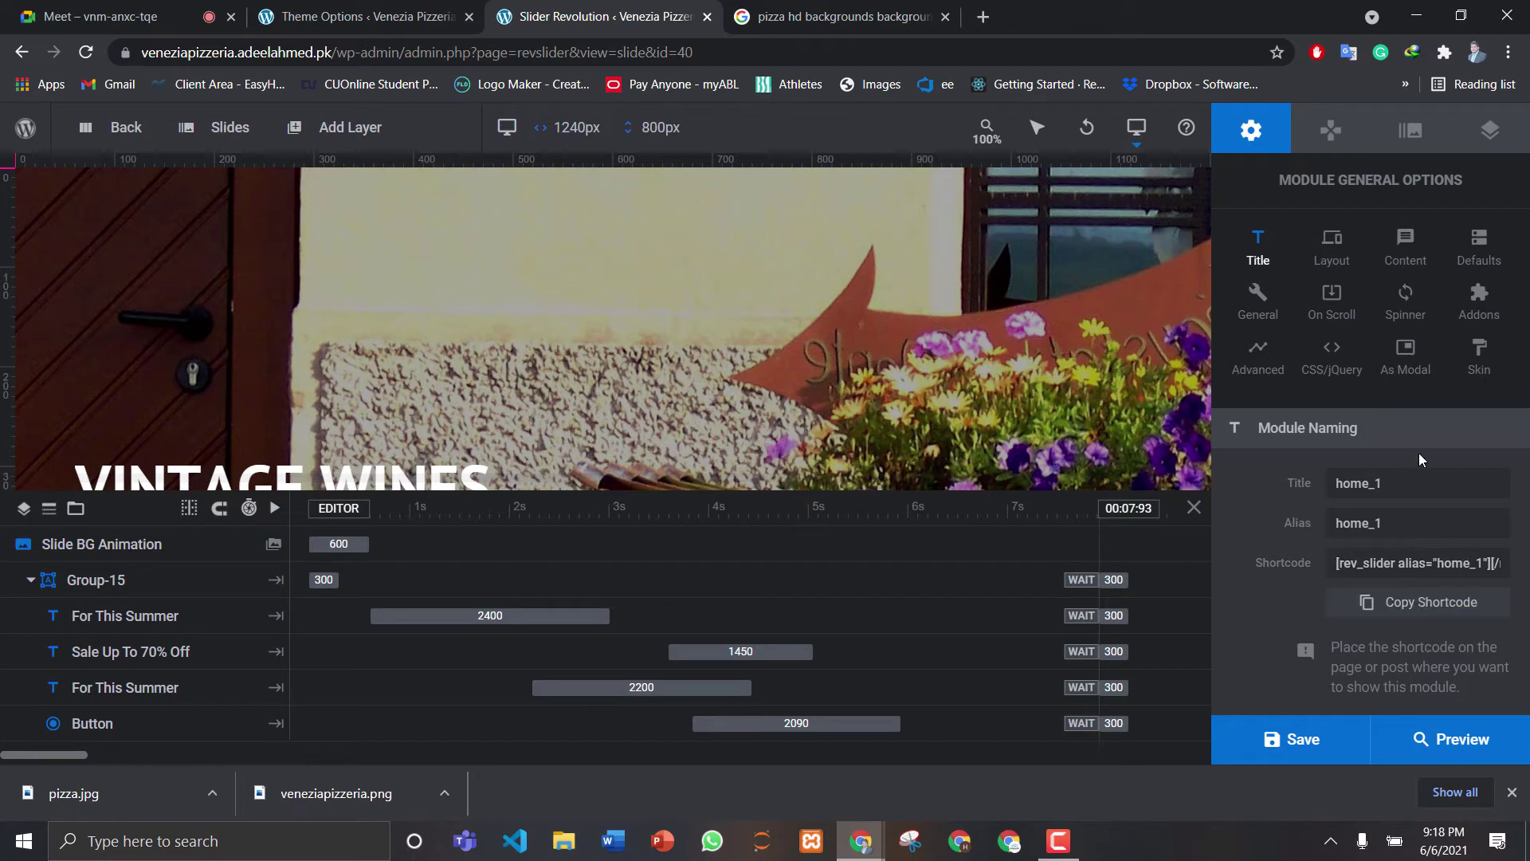
Upload pizza.jpg from the Desktop to the media library and insert it as the Vintage Wines slide's background image
{"action": "left_click", "coordinate": [1410, 133]}
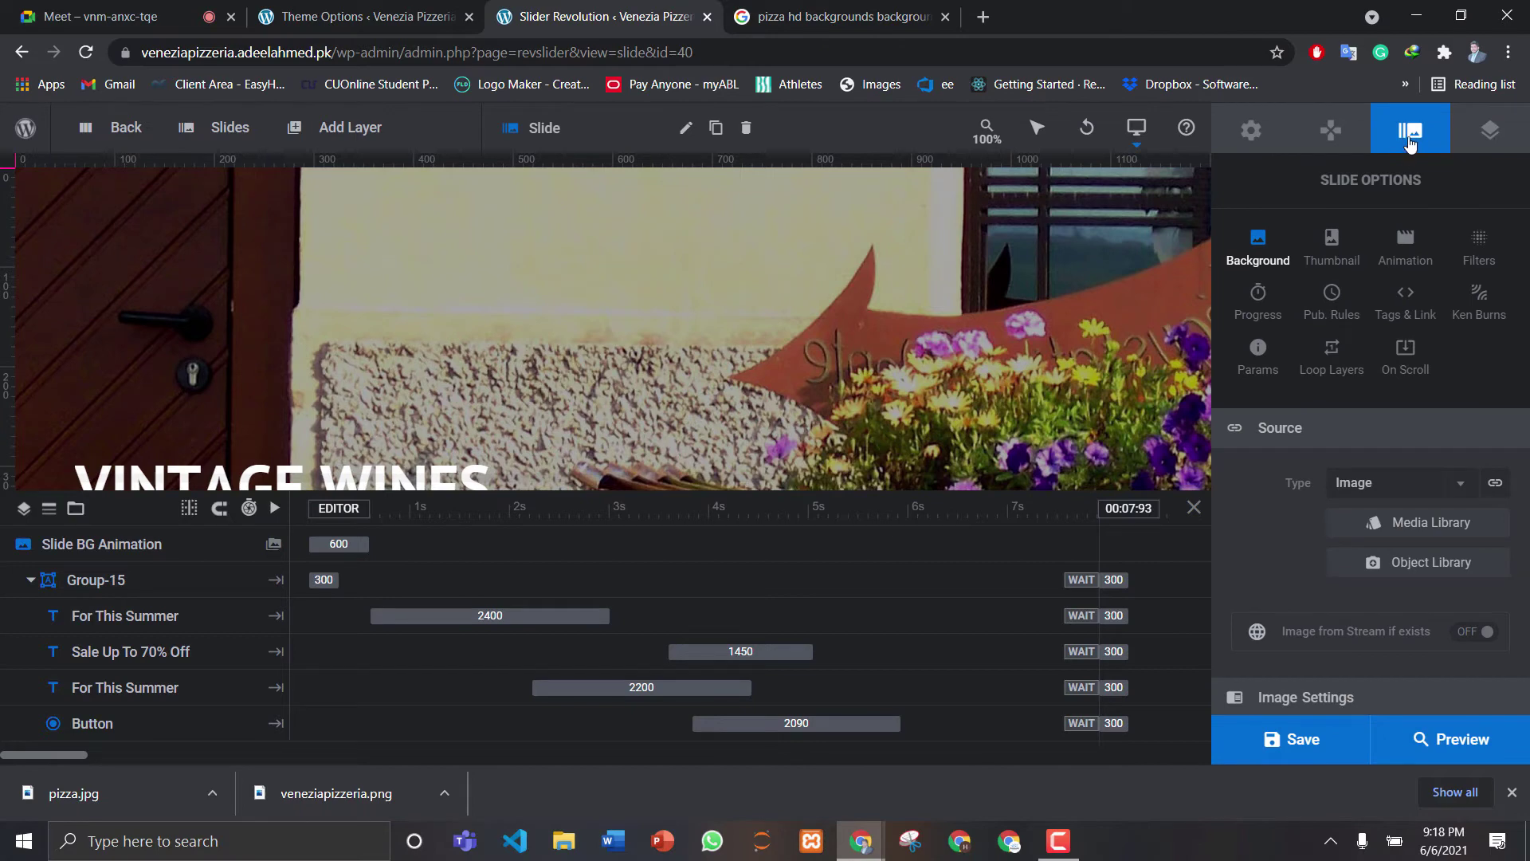
{"action": "left_click", "coordinate": [1432, 523]}
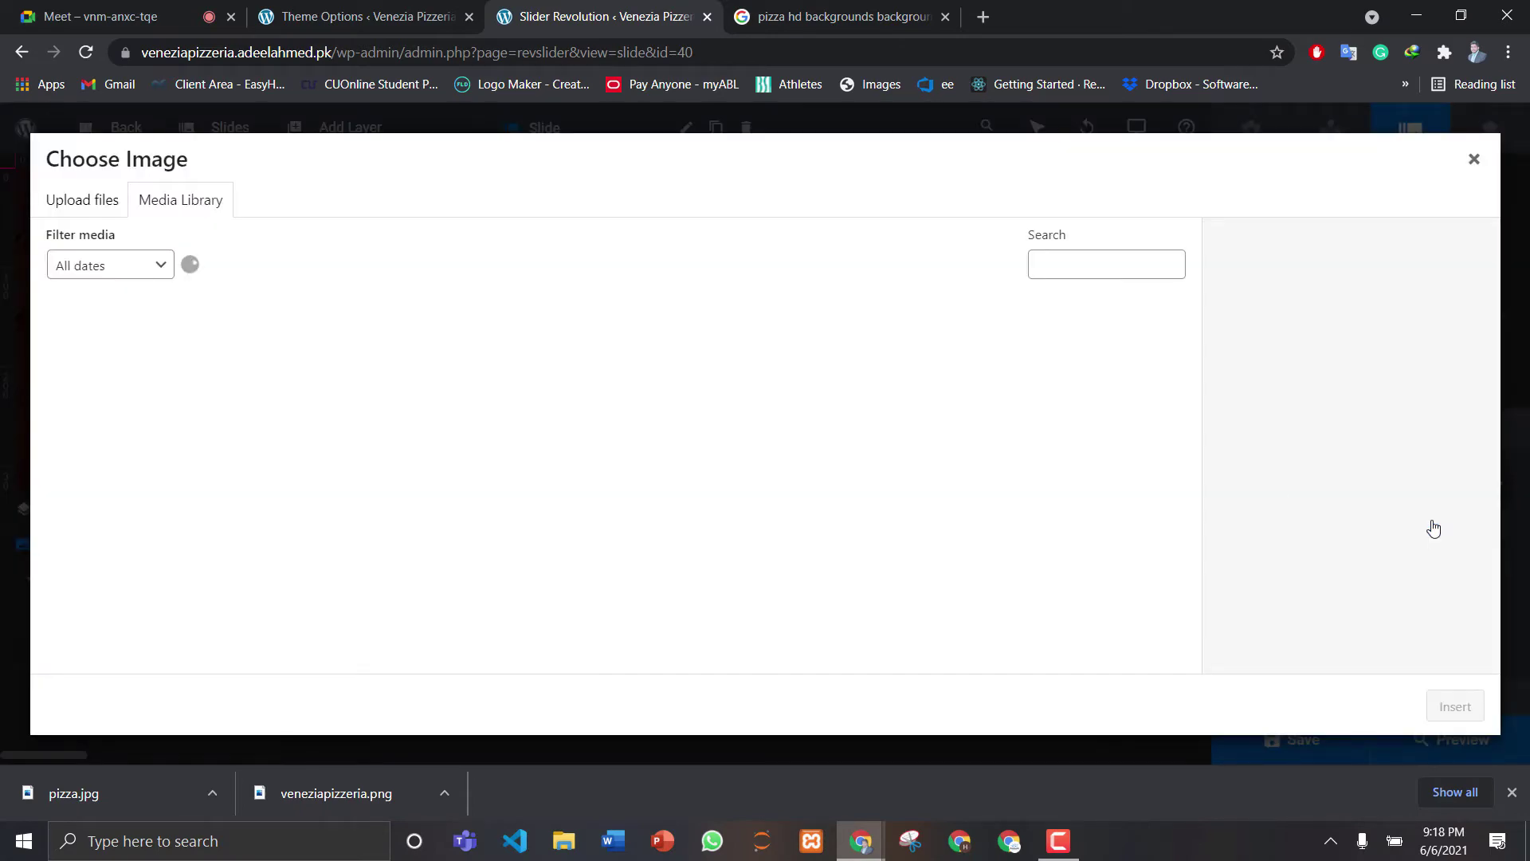
{"action": "left_click", "coordinate": [81, 211]}
{"action": "left_click", "coordinate": [738, 472]}
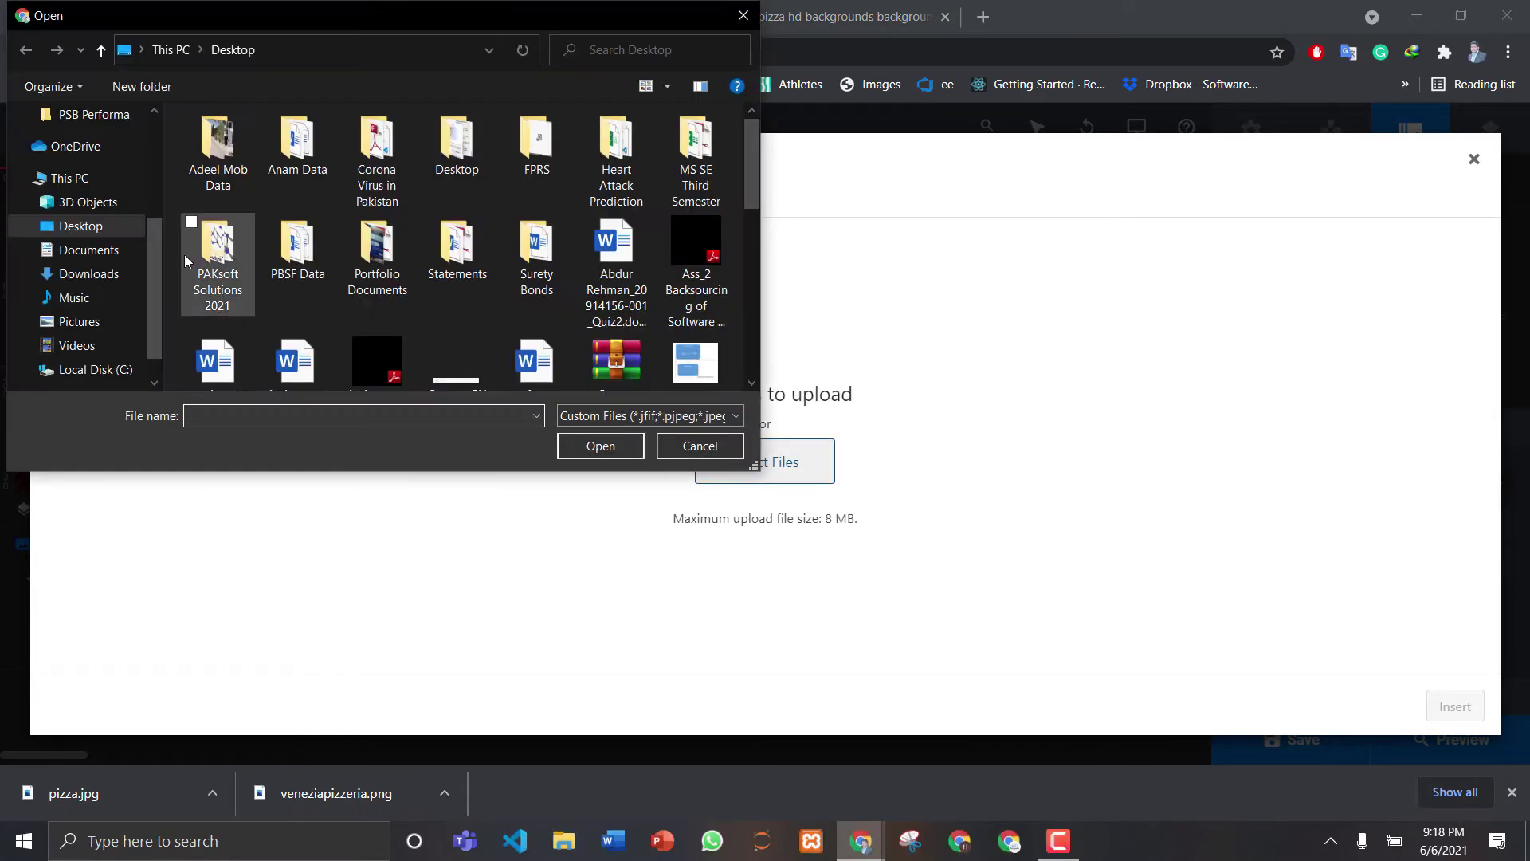
{"action": "left_click", "coordinate": [90, 231]}
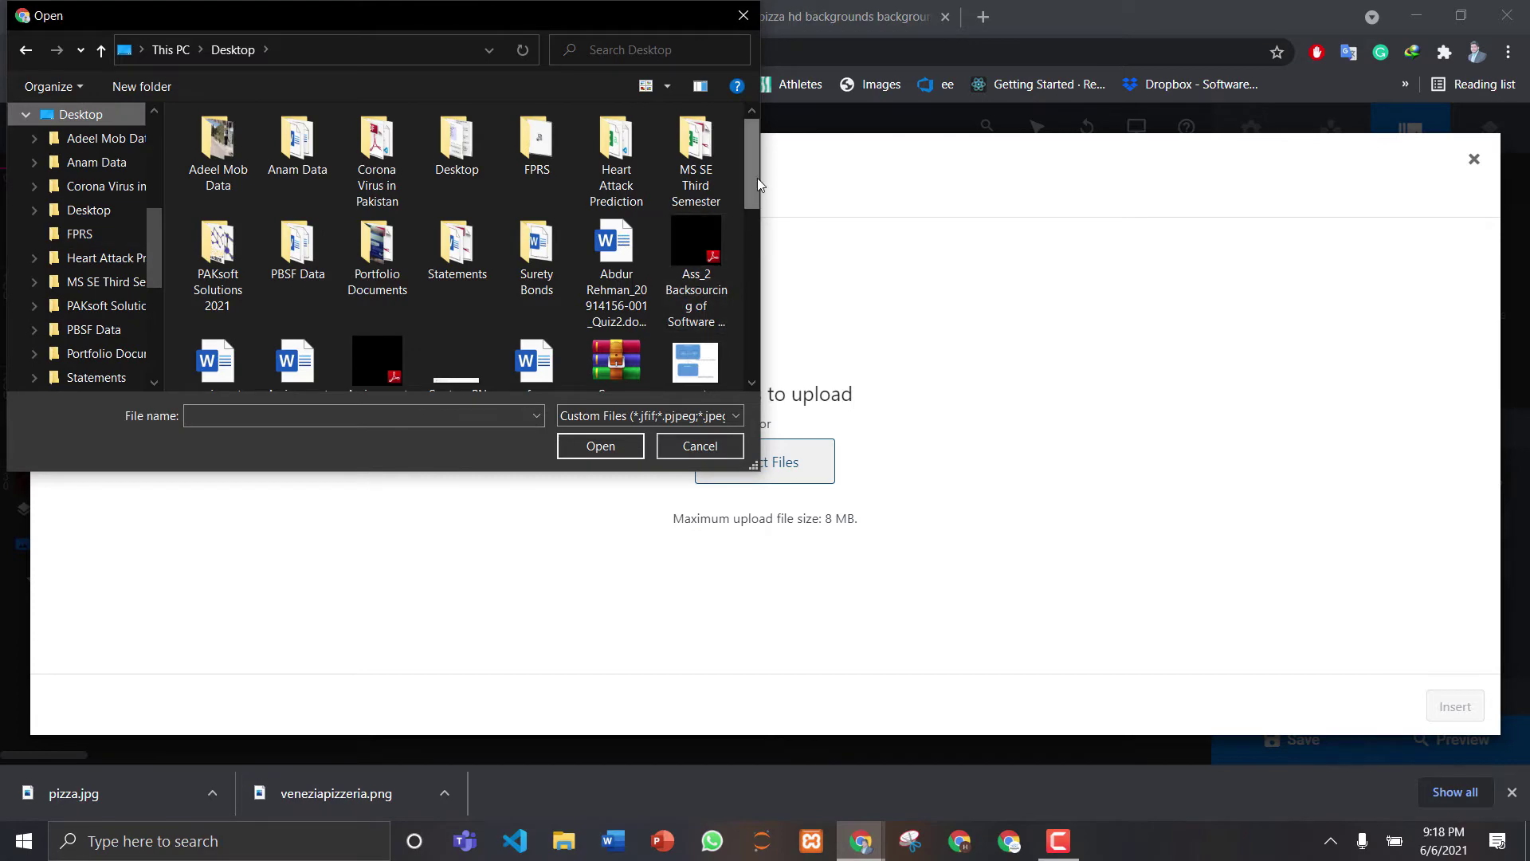
{"action": "left_click_drag", "start_coordinate": [757, 178], "coordinate": [761, 292]}
{"action": "left_click", "coordinate": [212, 198]}
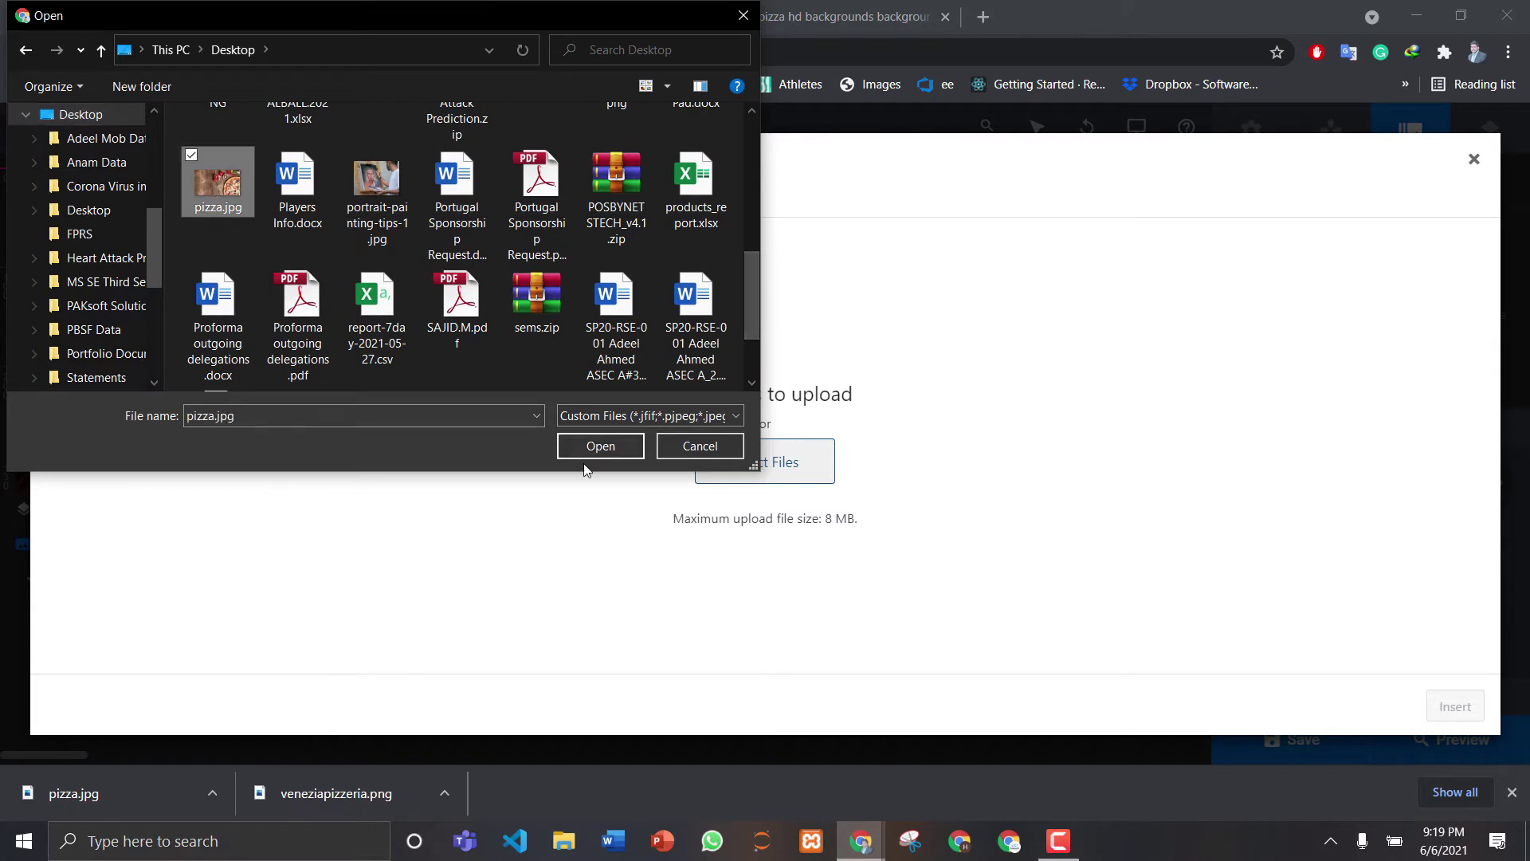
{"action": "left_click", "coordinate": [601, 446]}
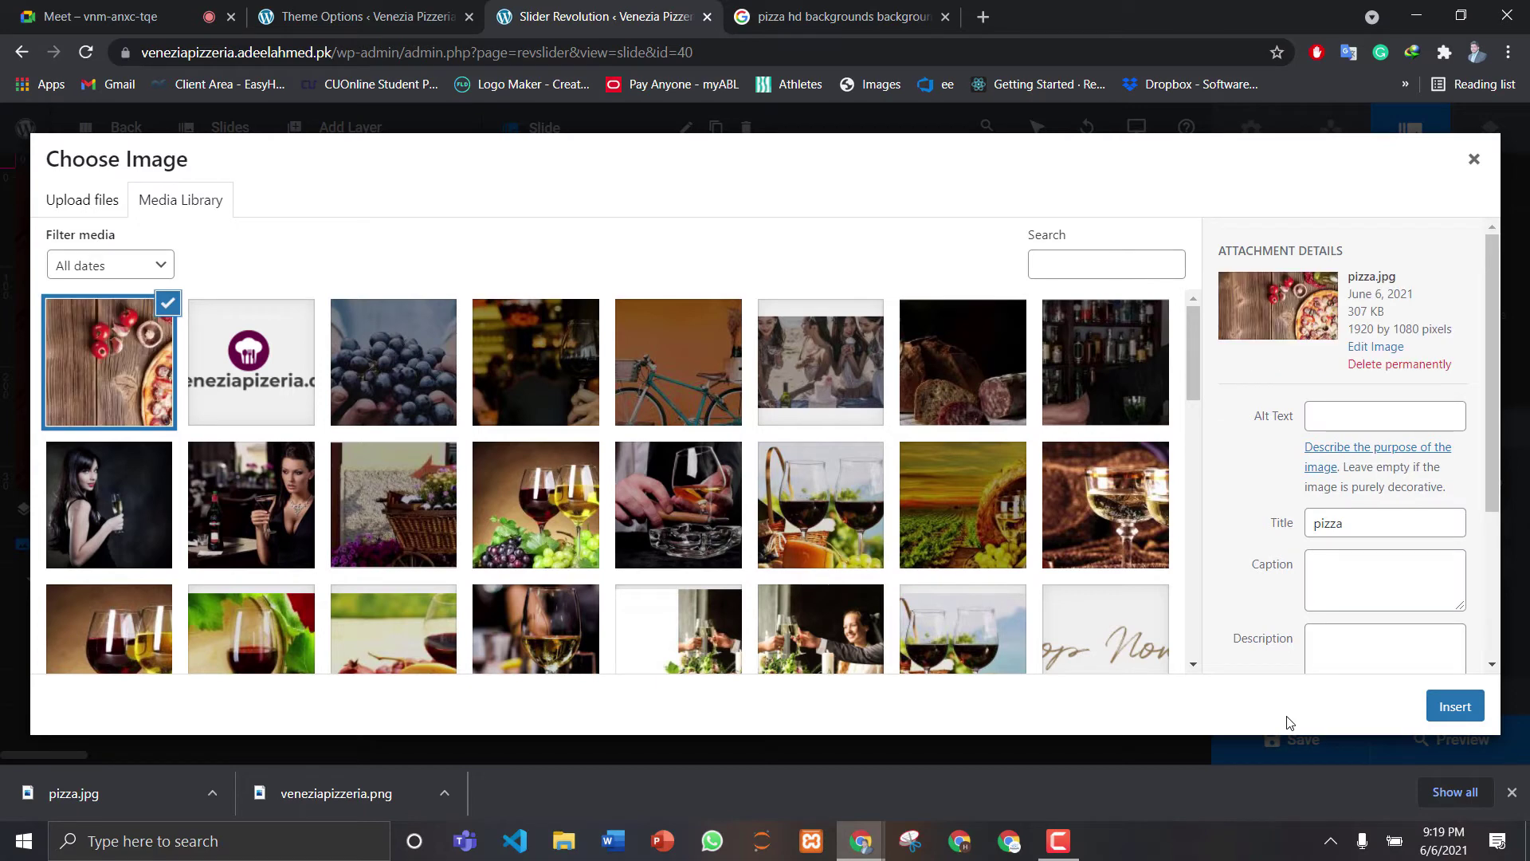
{"action": "left_click", "coordinate": [1456, 707]}
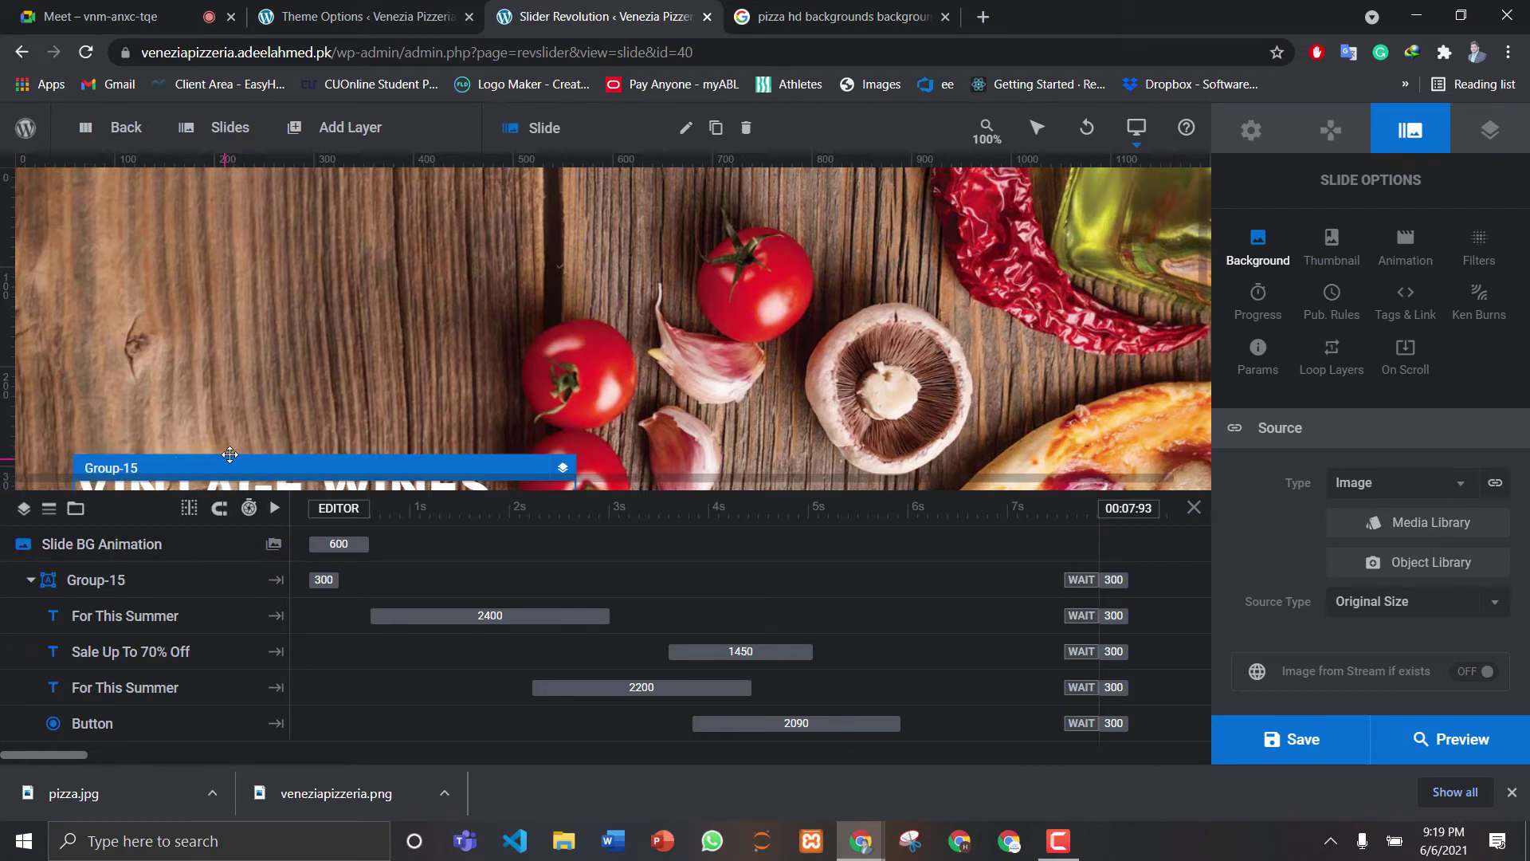
Replace the slide's VINTAGE WINES heading text with "Venezia Pizzeria" and save the slide
{"action": "left_click", "coordinate": [130, 617]}
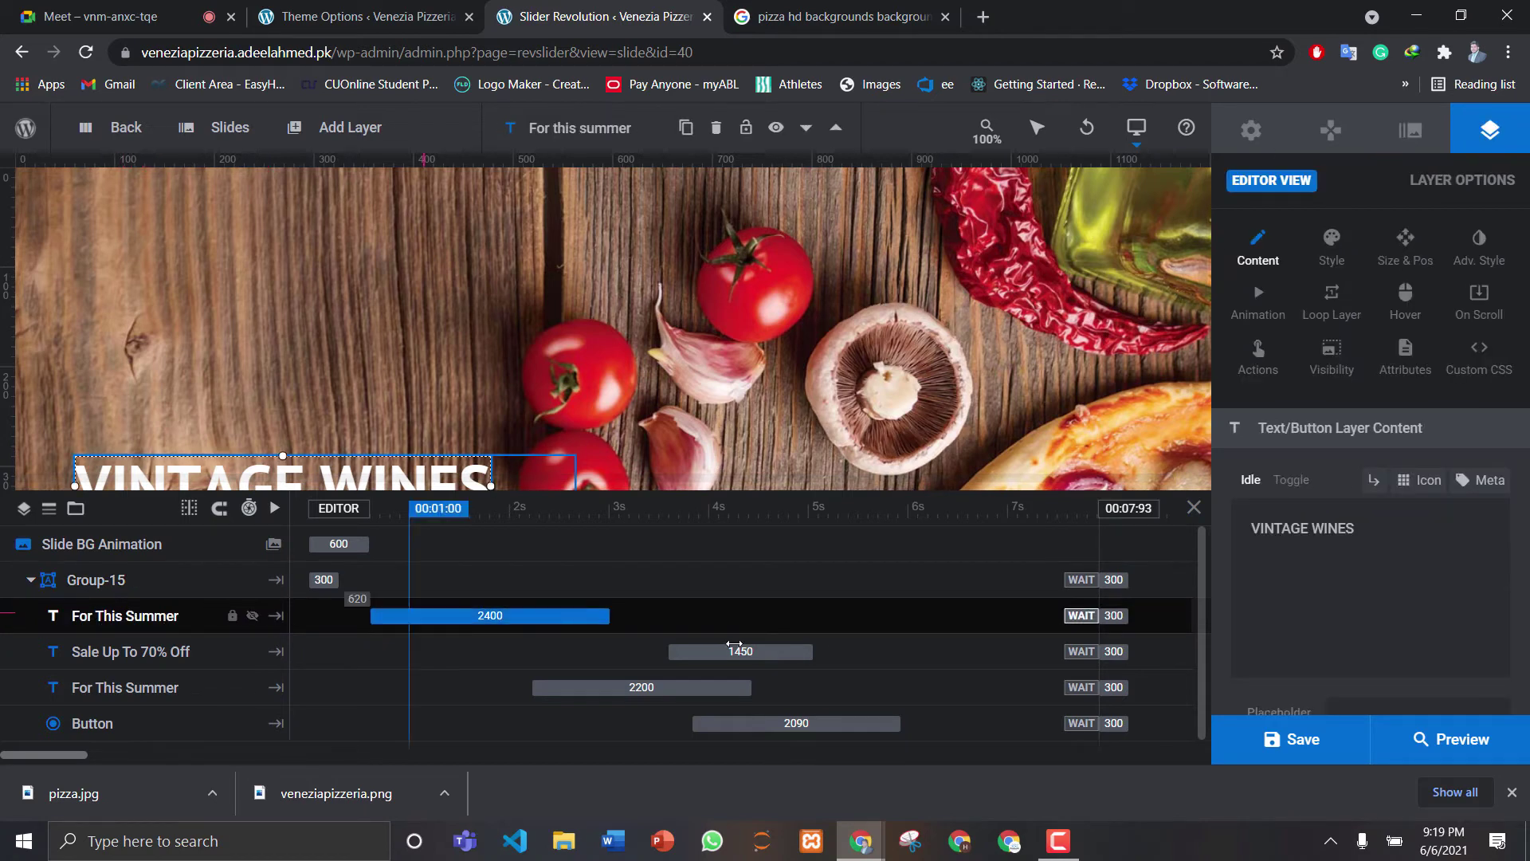
{"action": "left_click_drag", "start_coordinate": [1354, 529], "coordinate": [1245, 529]}
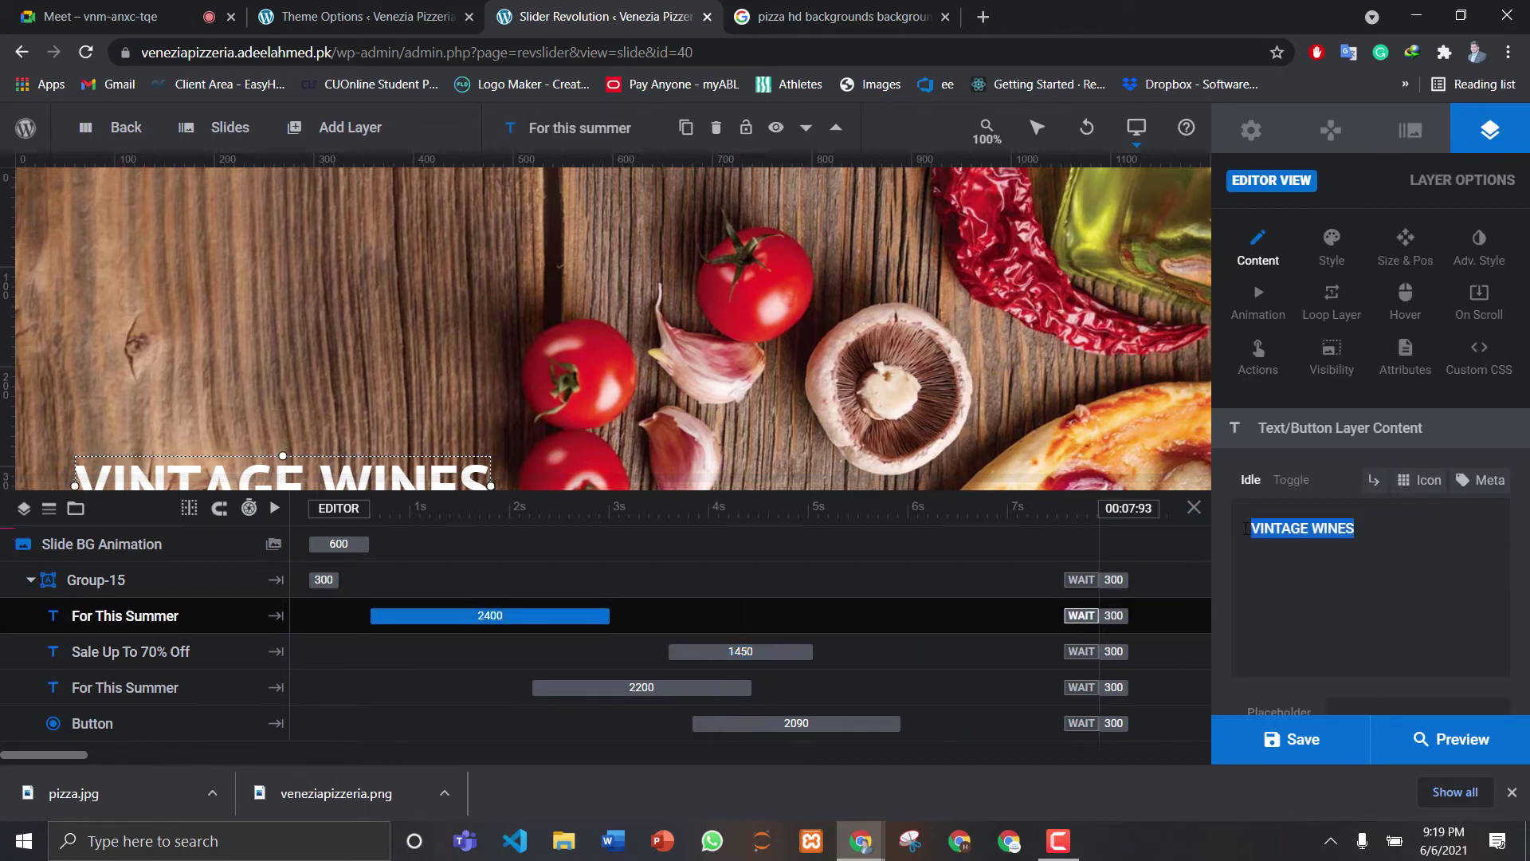
{"action": "key", "text": "BackSpace"}
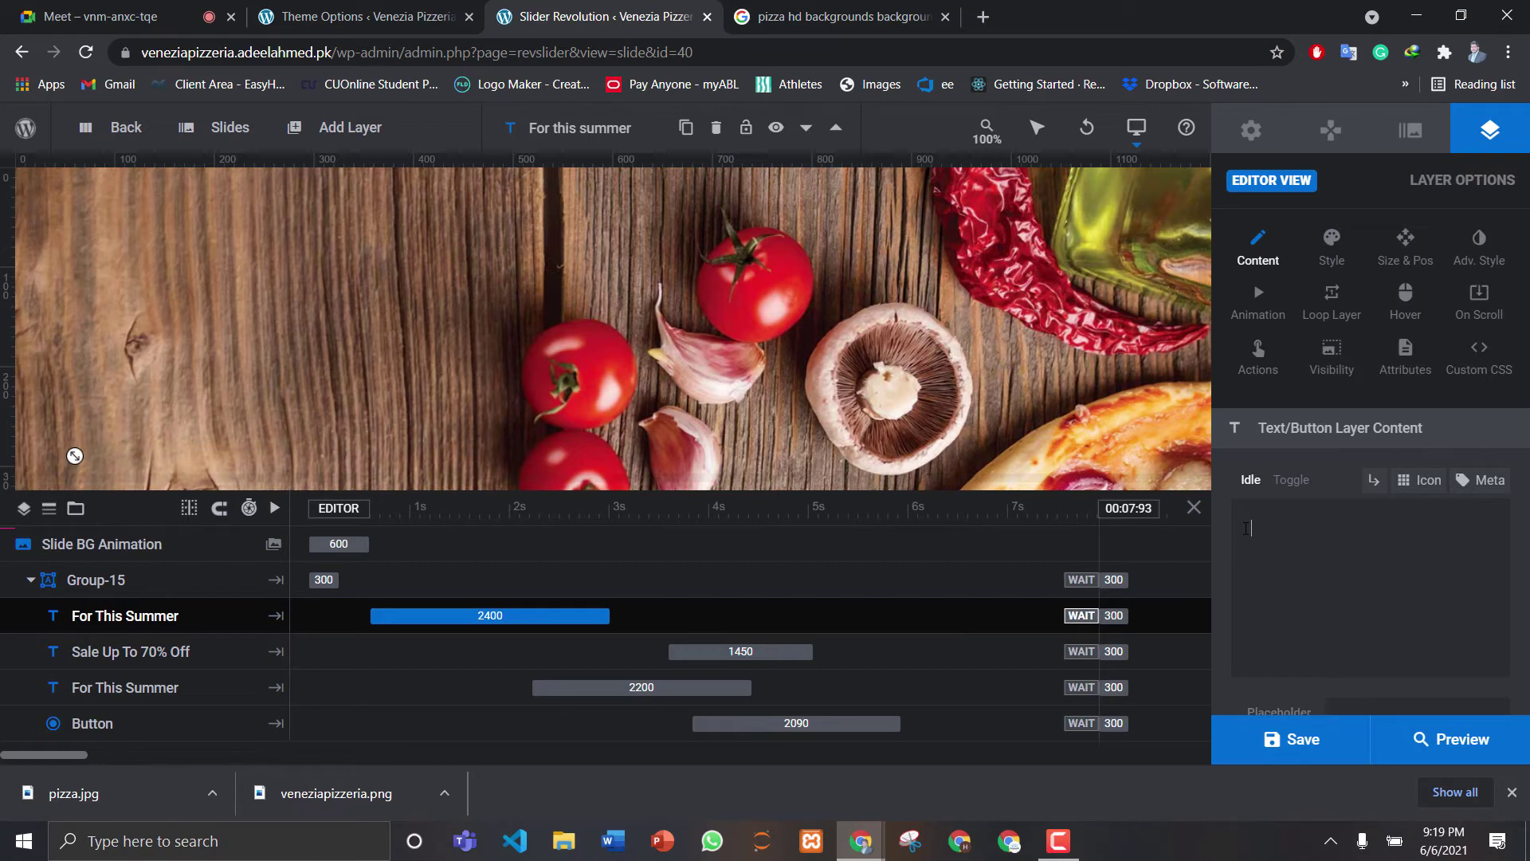
{"action": "type", "text": "Be"}
{"action": "key", "text": "BackSpace"}
{"action": "key", "text": "BackSpace"}
{"action": "type", "text": "Ver"}
{"action": "key", "text": "BackSpace"}
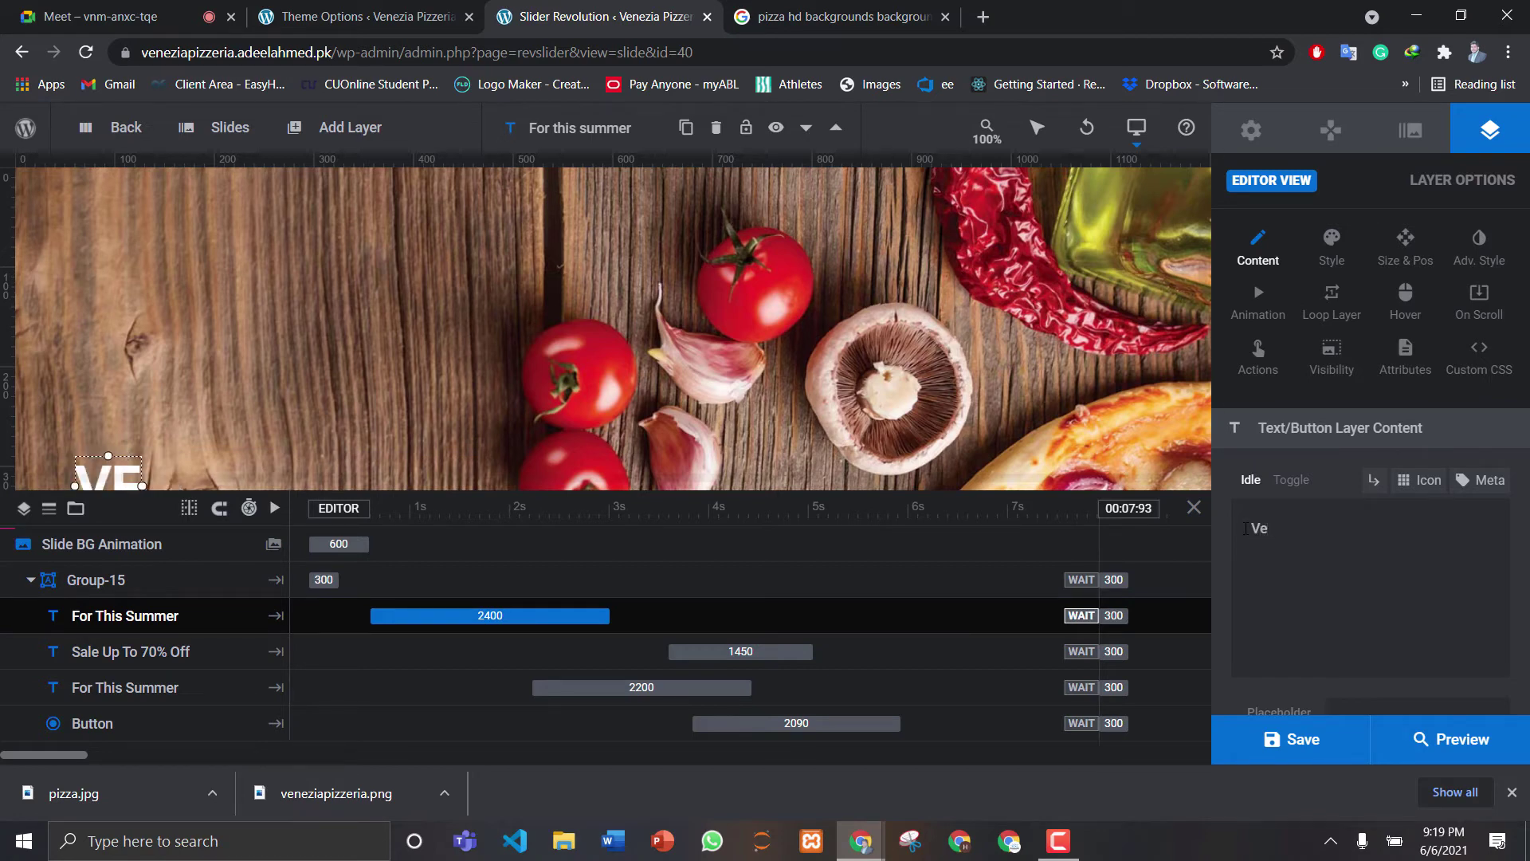
{"action": "type", "text": "nezia"}
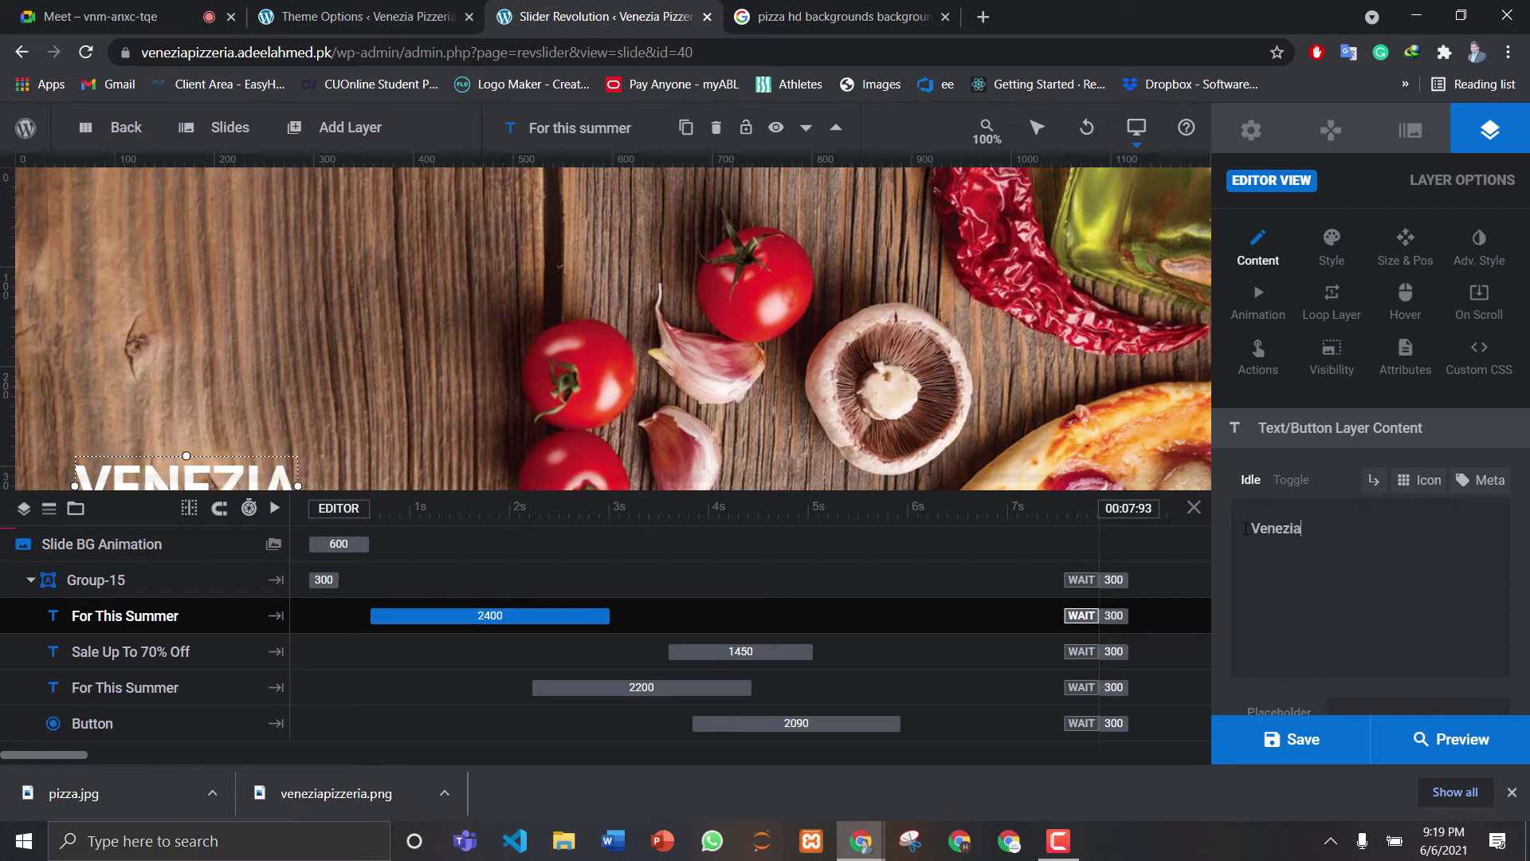
{"action": "type", "text": " Pizzeria"}
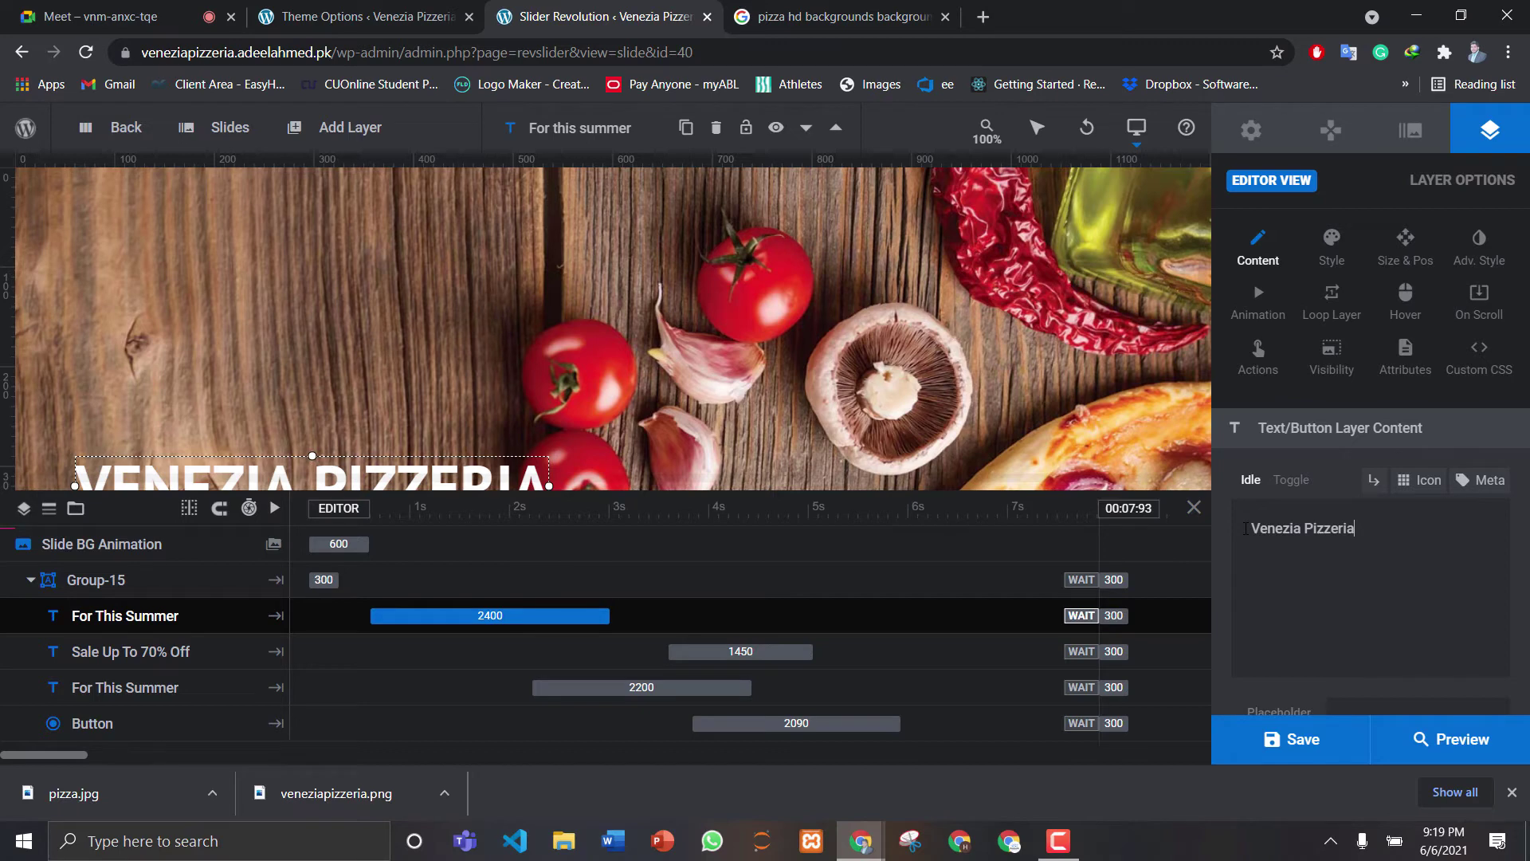
{"action": "left_click", "coordinate": [1315, 746]}
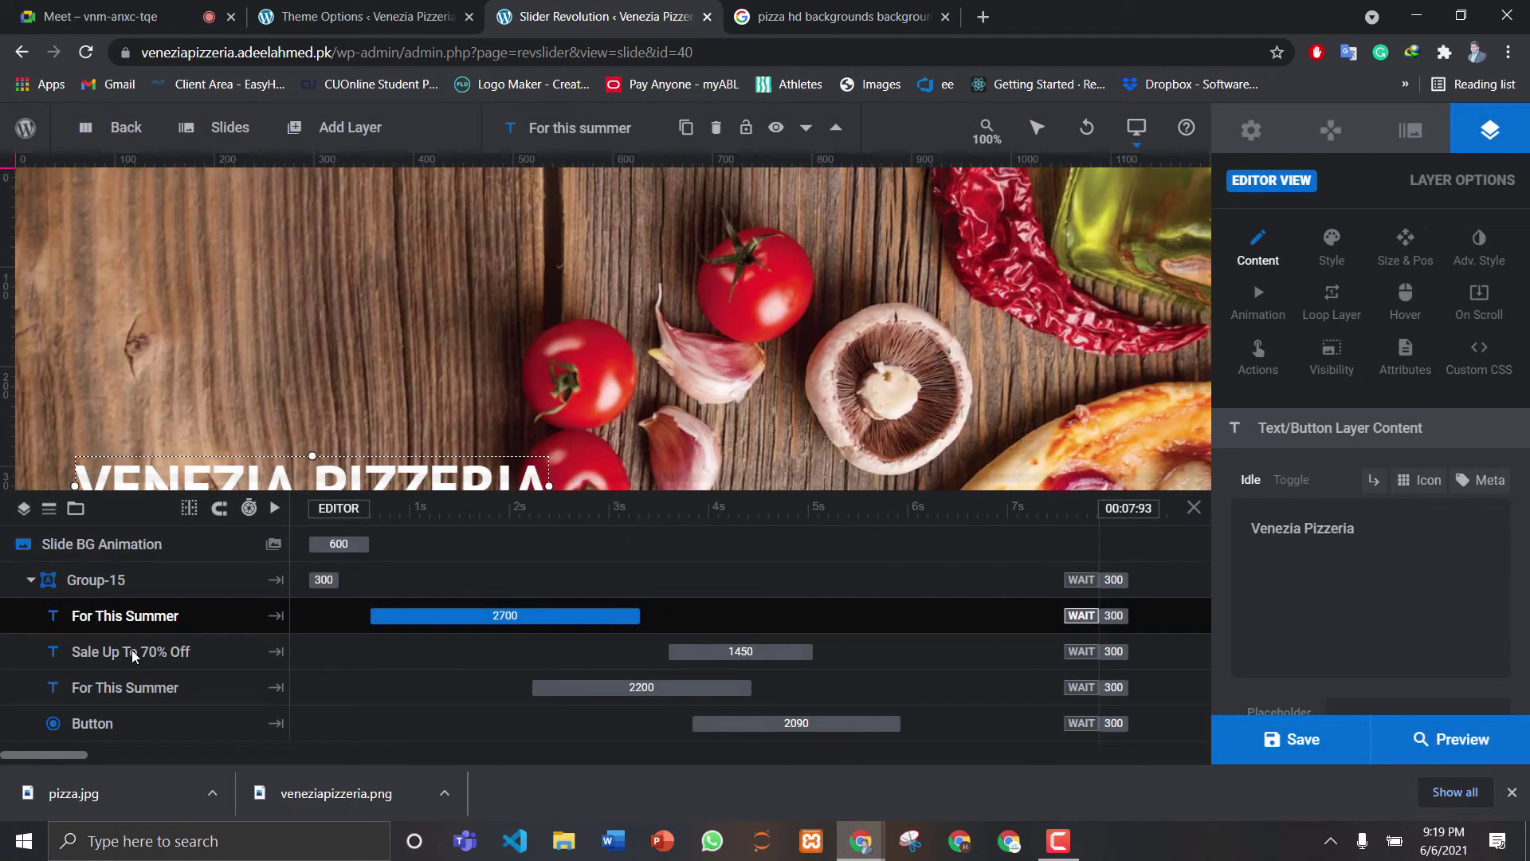
Change the Sale Up To 70% Off layer's text to "Best Pizza in town. Get 20% Off on first order" on two lines and save
{"action": "left_click", "coordinate": [131, 650]}
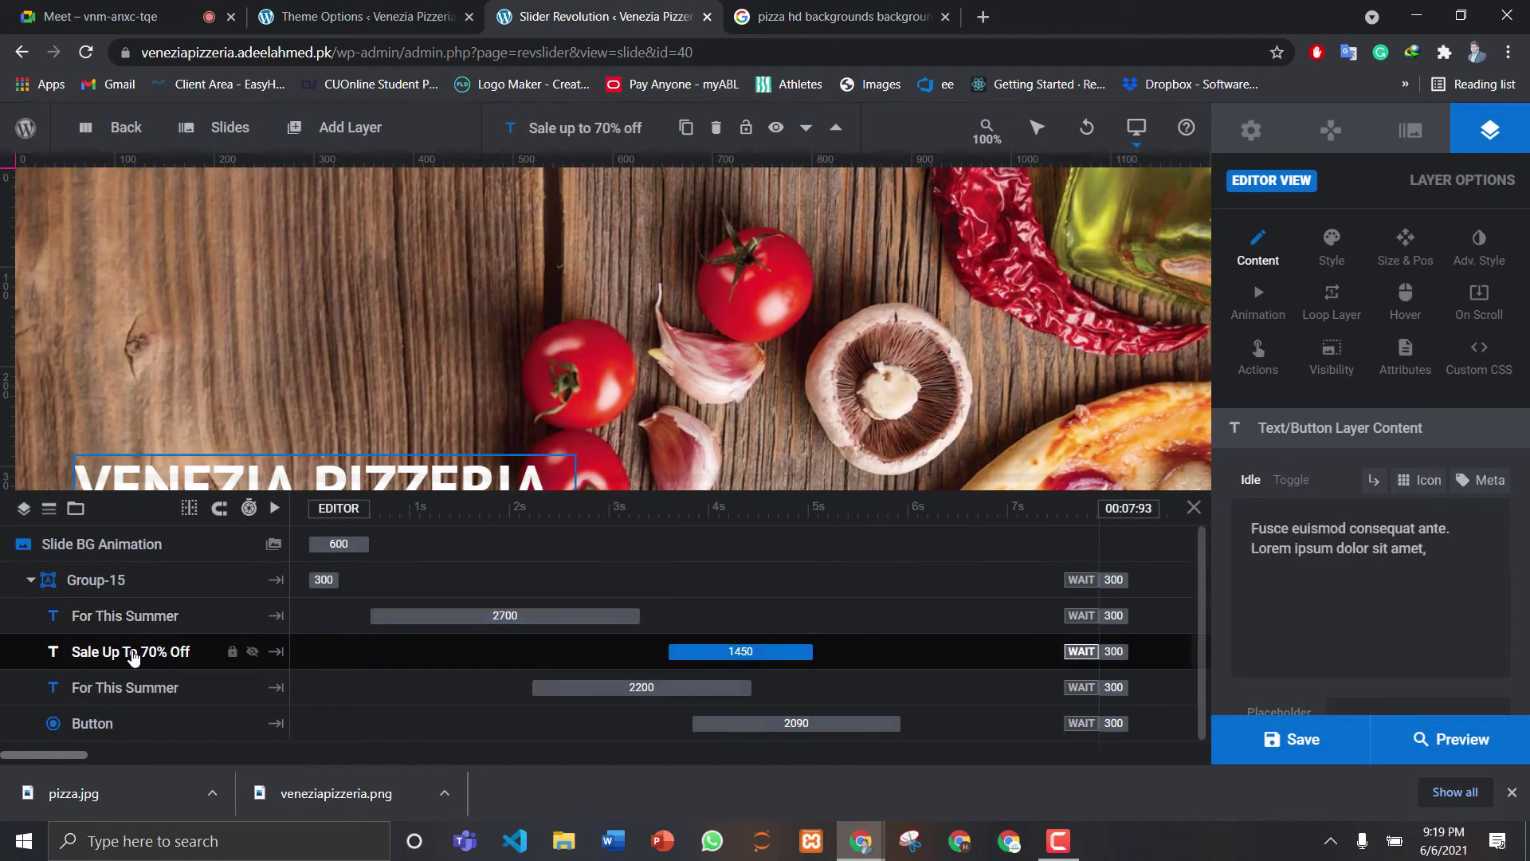
{"action": "left_click_drag", "start_coordinate": [1428, 549], "coordinate": [1253, 528]}
{"action": "key", "text": "BackSpace"}
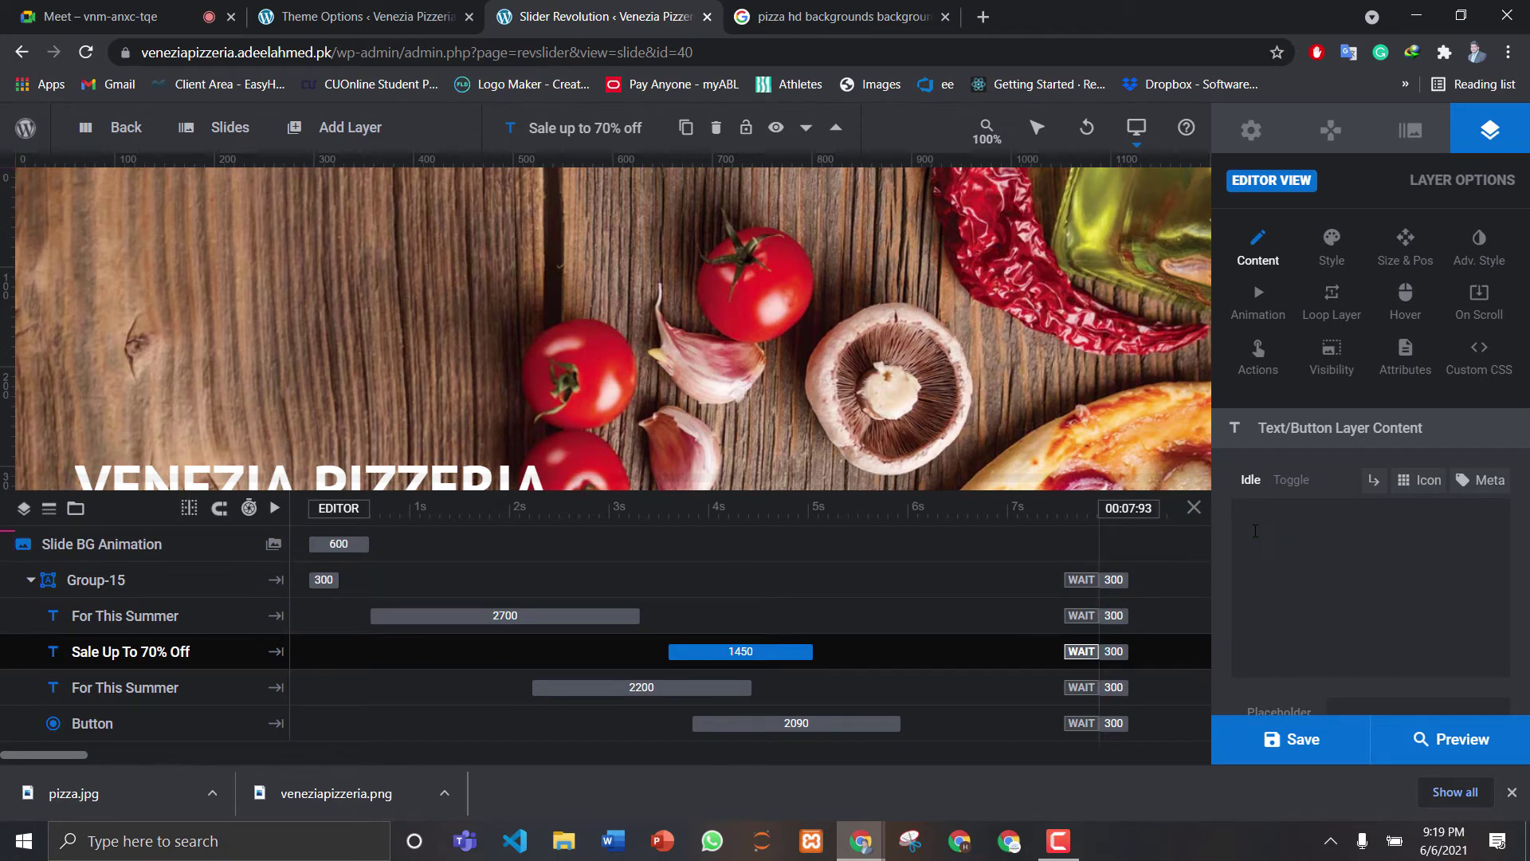
{"action": "type", "text": "Best Pizza in tow"}
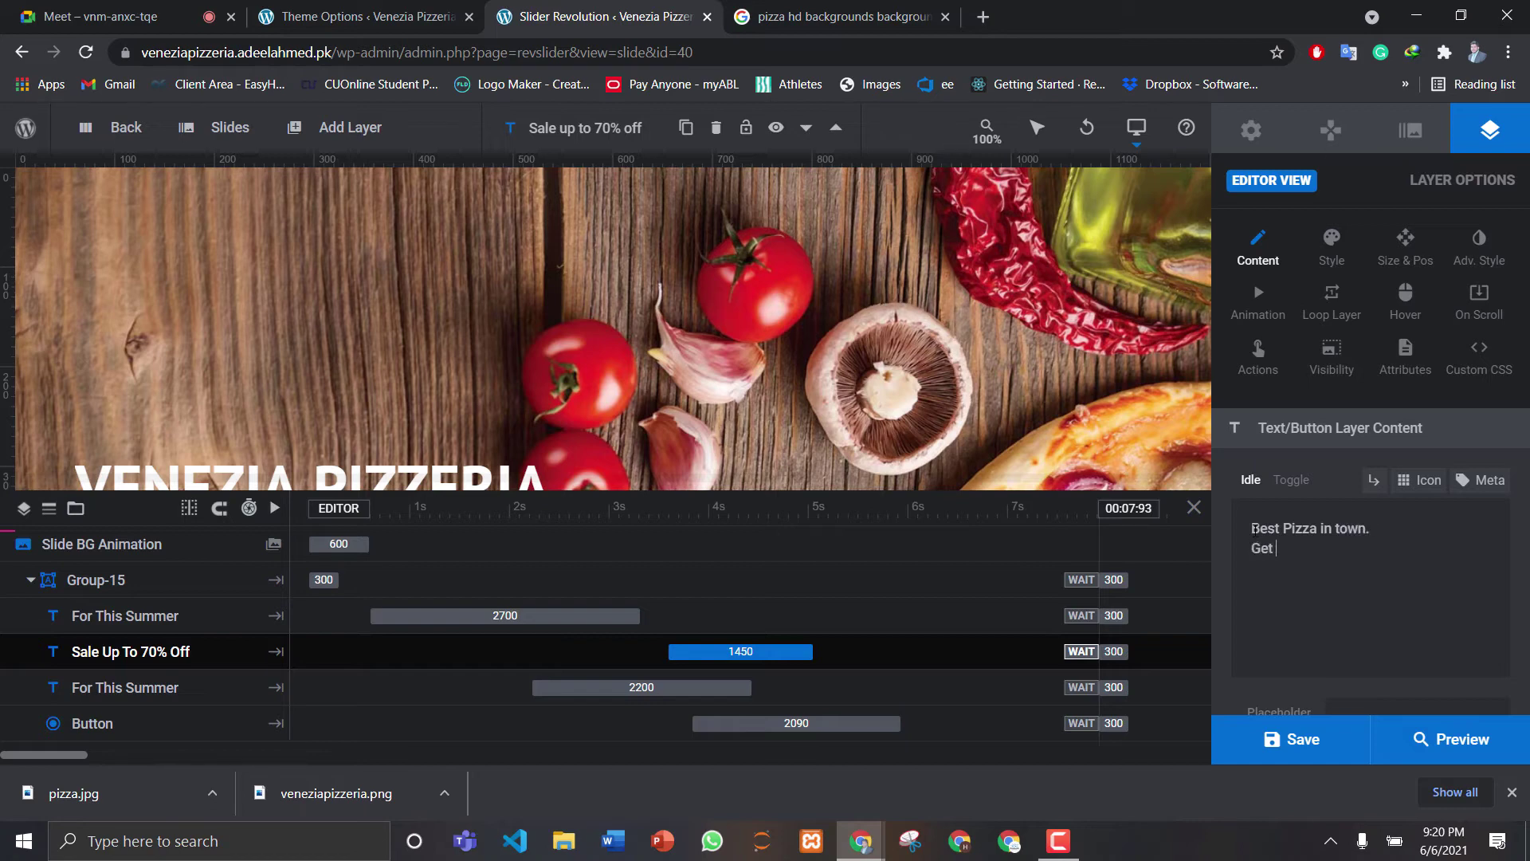
{"action": "type", "text": "n. Get 20% "}
{"action": "type", "text": "Off on first order"}
{"action": "left_click", "coordinate": [1301, 734]}
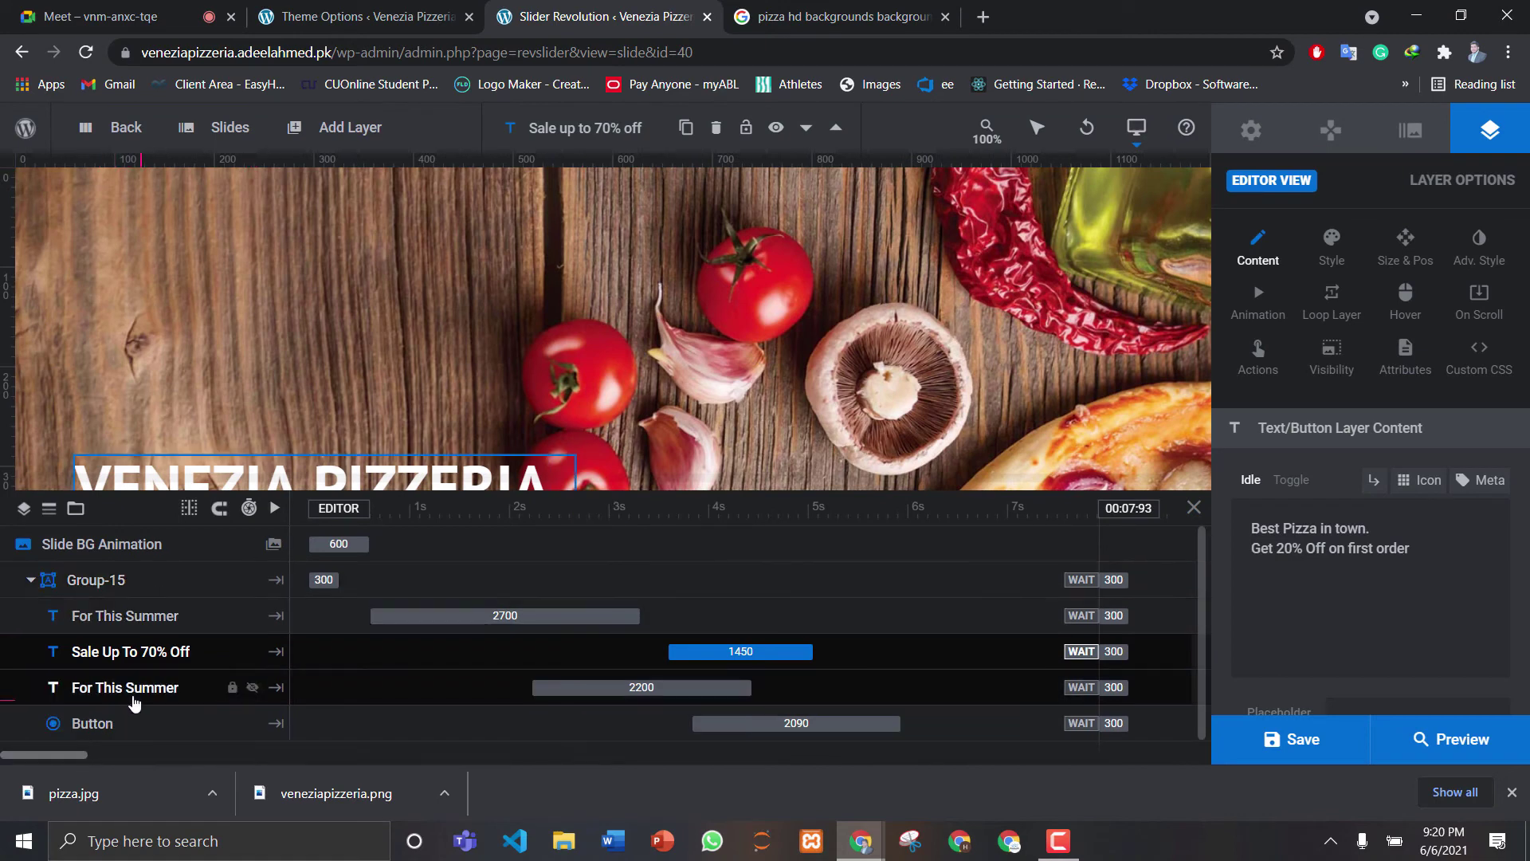
Replace the "Collection" subtitle text with "Best Cold and Soft Drinks" and save the slide
{"action": "left_click", "coordinate": [133, 700]}
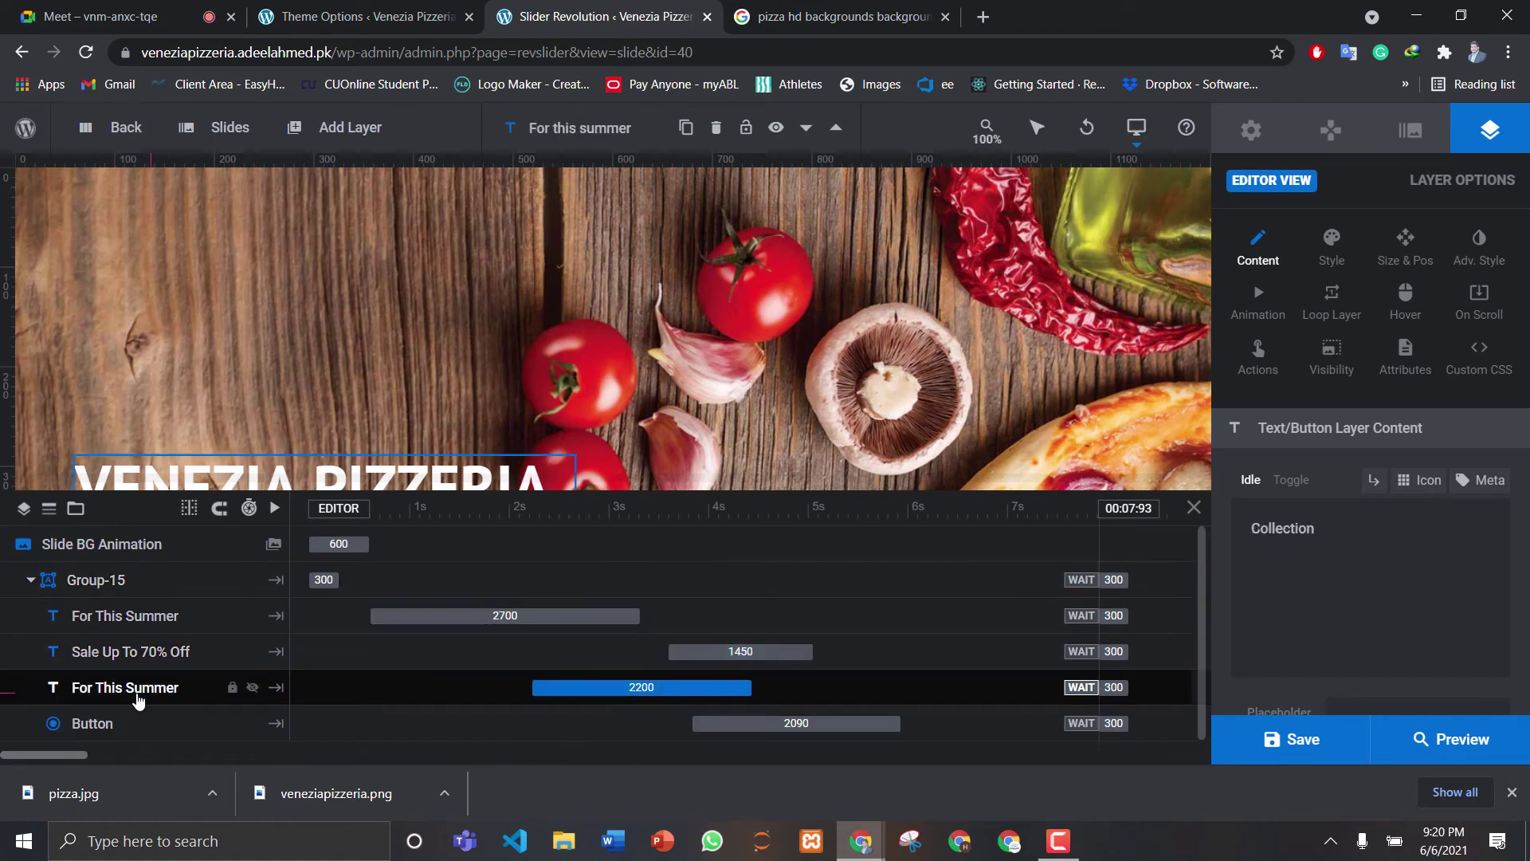
{"action": "double_click", "coordinate": [1260, 538]}
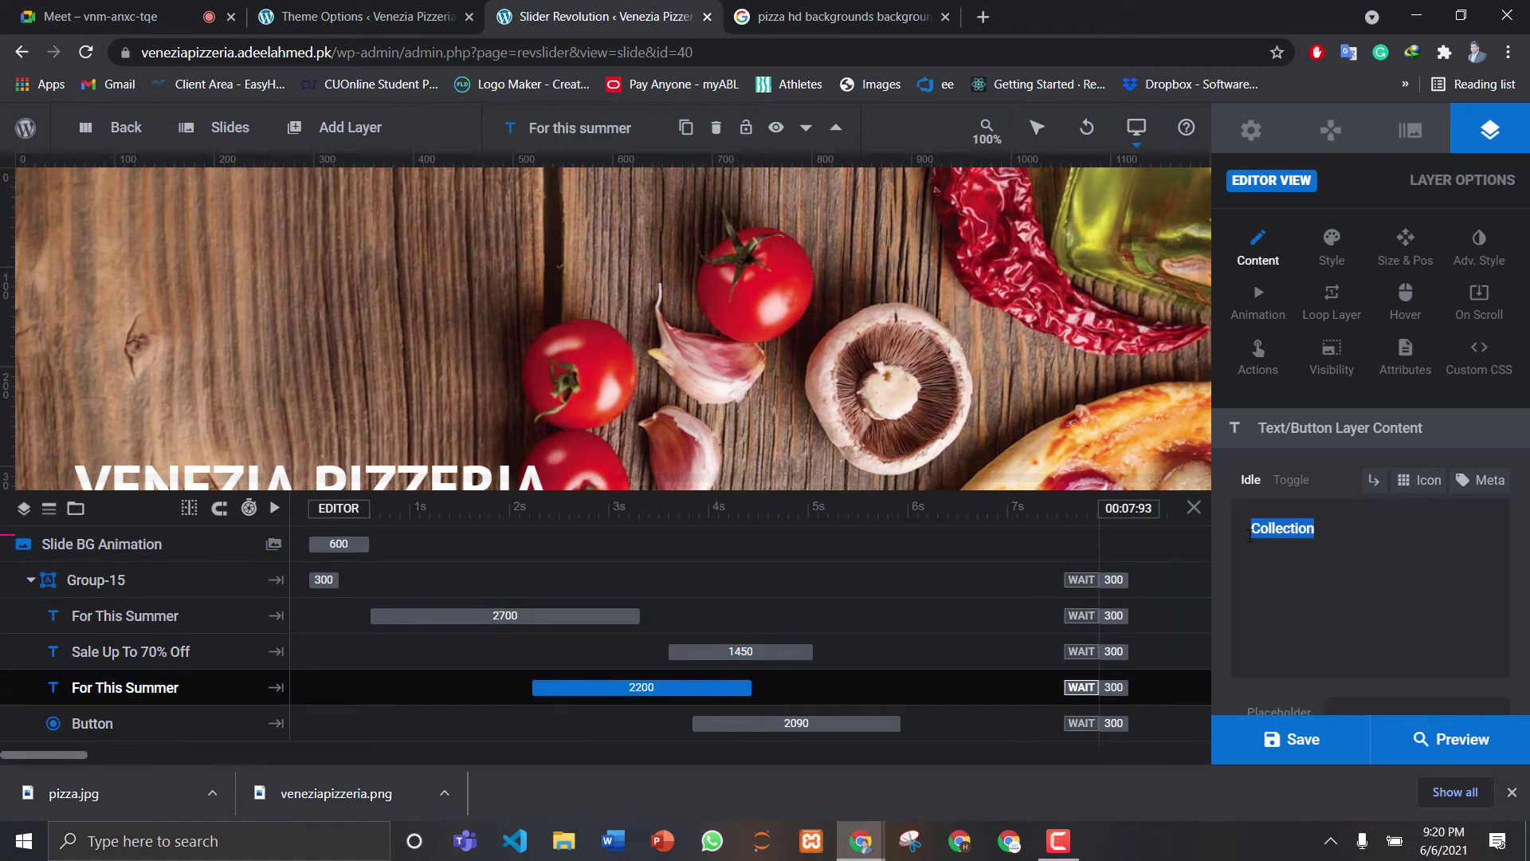
{"action": "key", "text": "BackSpace"}
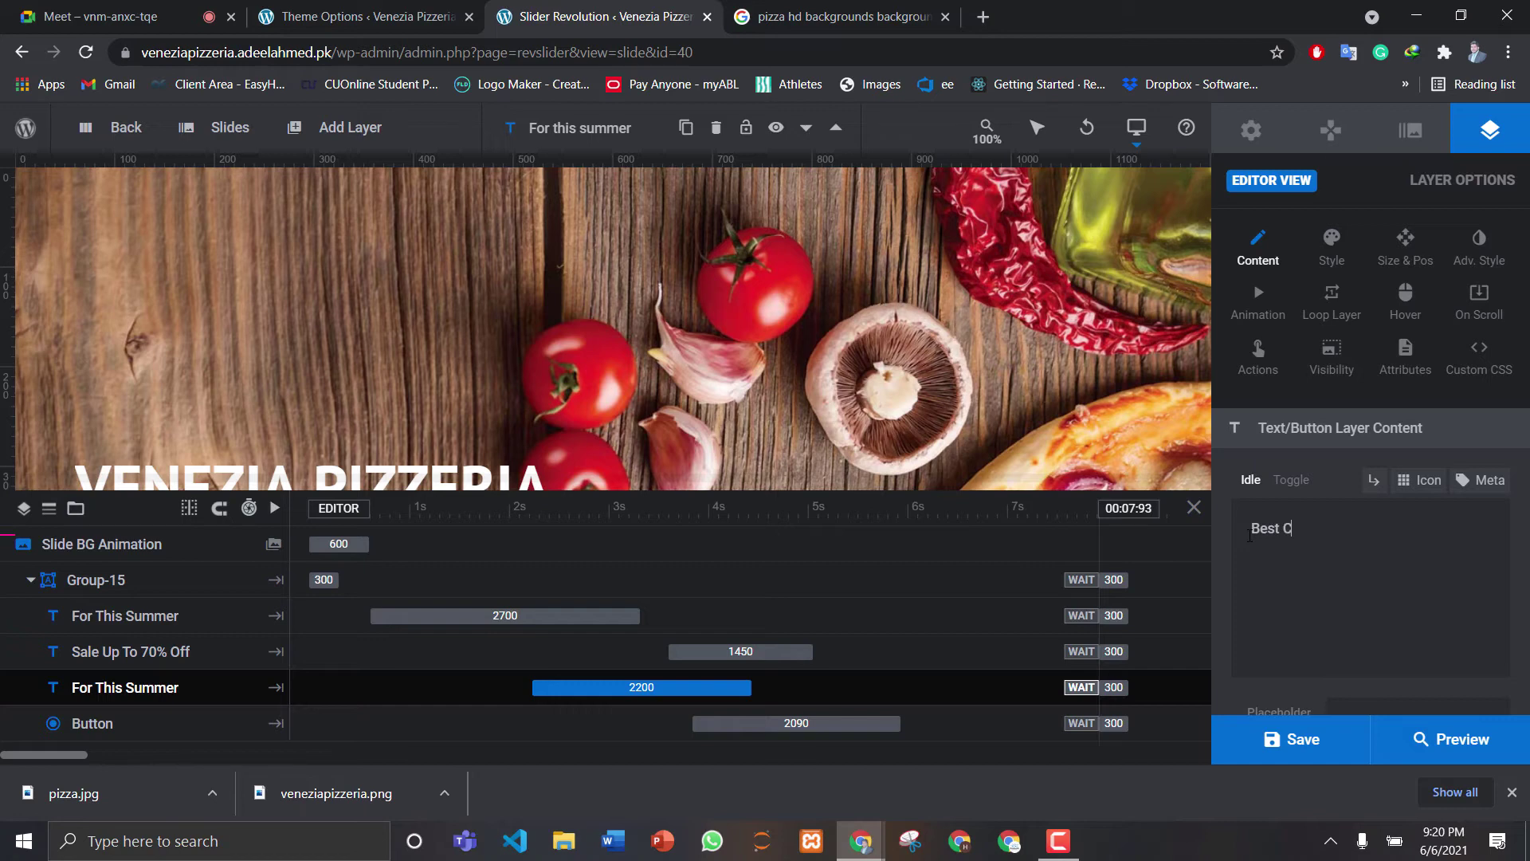
{"action": "type", "text": "Best Cold and Soft Drinks"}
{"action": "left_click", "coordinate": [1298, 741]}
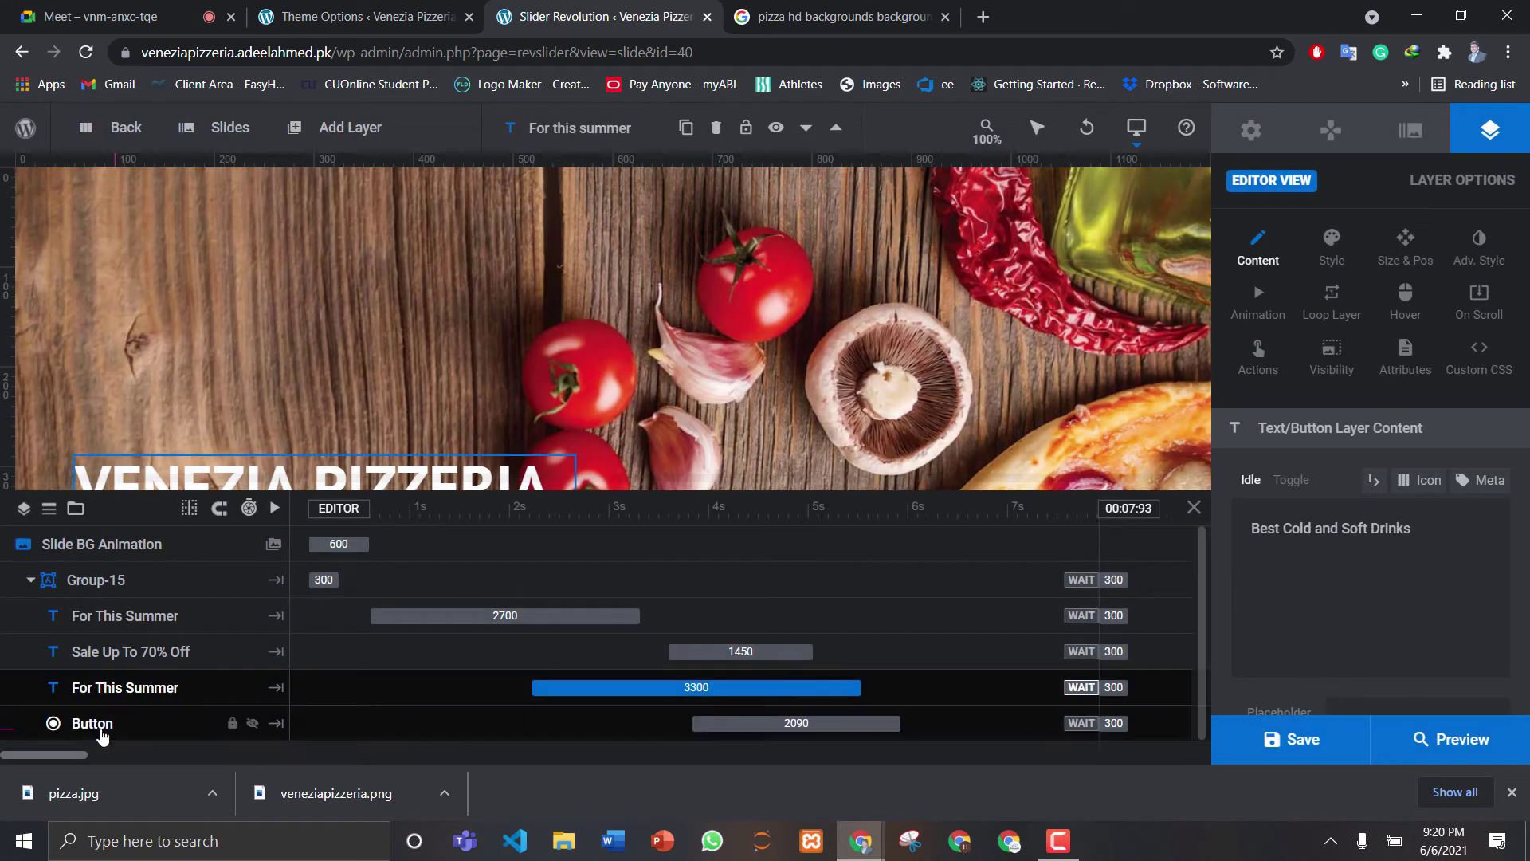
Change the slide button's wording to "Order Now !" and save the slide
{"action": "left_click", "coordinate": [99, 733]}
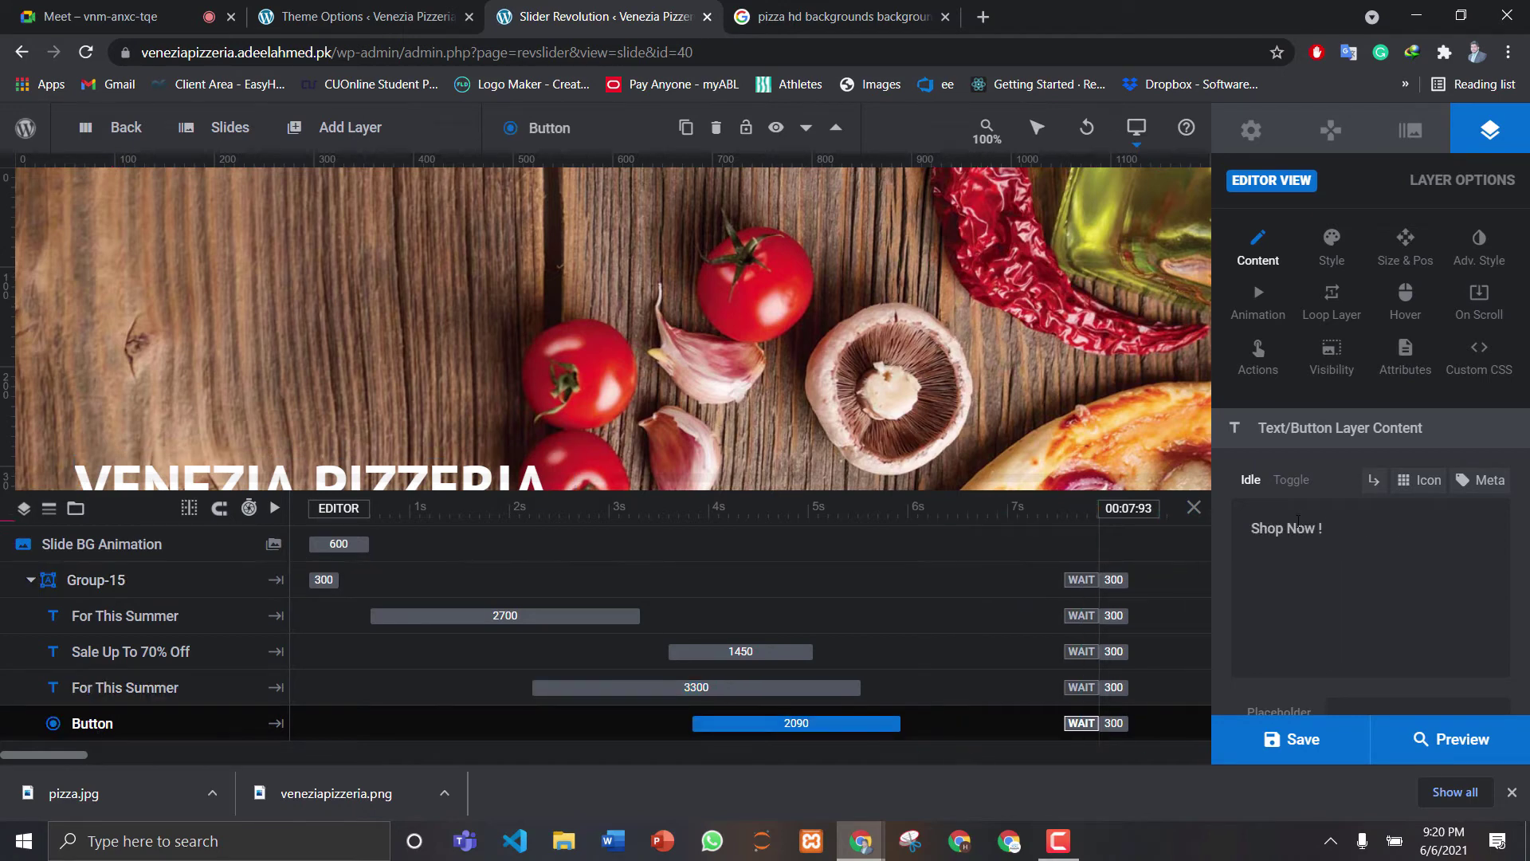
{"action": "left_click", "coordinate": [1323, 528]}
{"action": "double_click", "coordinate": [1274, 529]}
{"action": "key", "text": "BackSpace"}
{"action": "type", "text": "Order"}
{"action": "left_click", "coordinate": [1283, 744]}
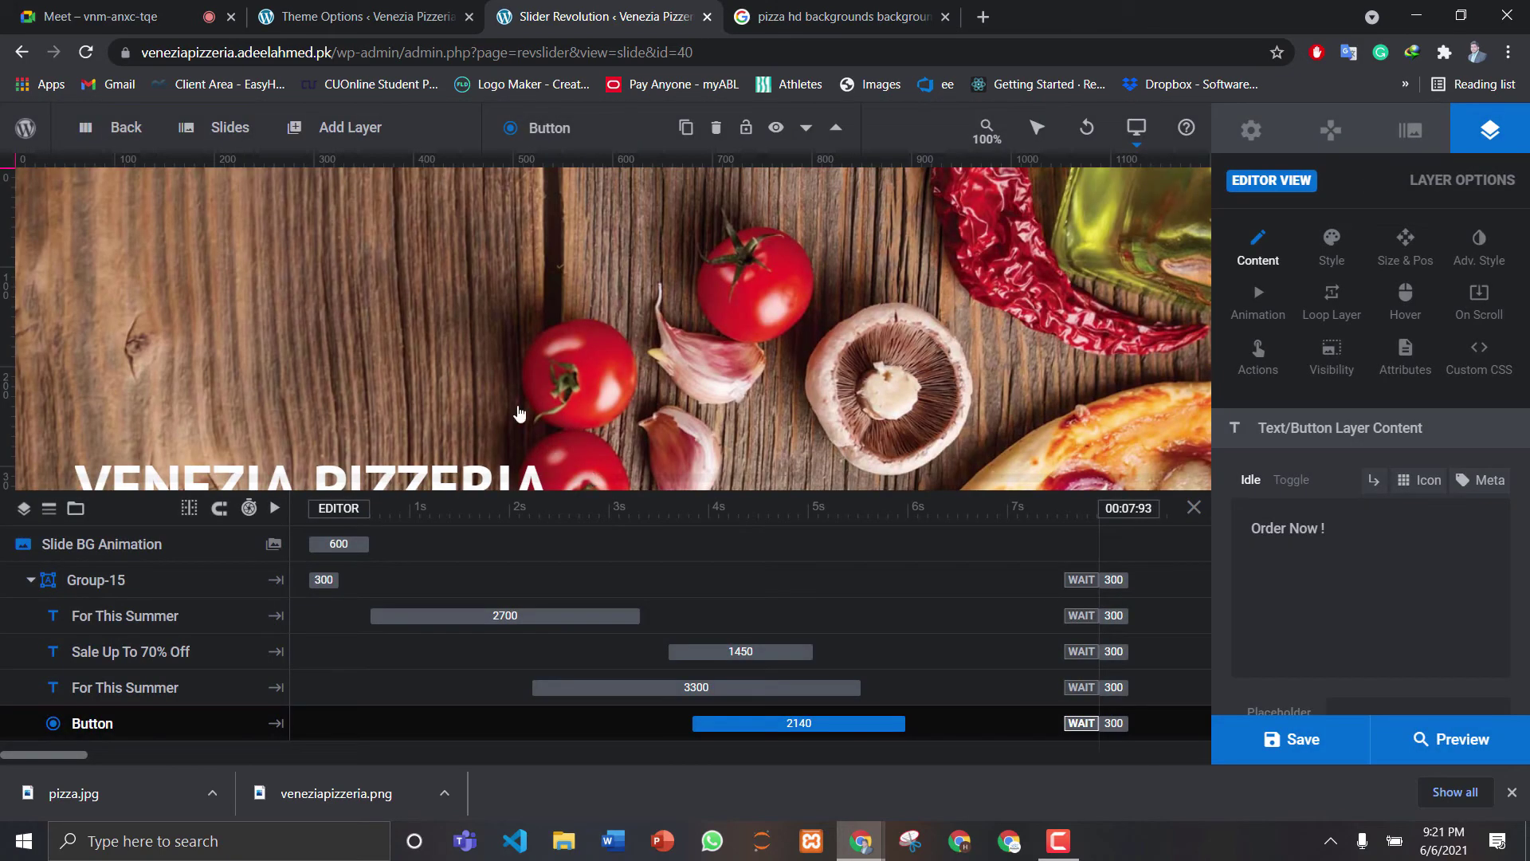
Check the slider's list of slides and close the Google image search page for pizza backgrounds
{"action": "mouse_move", "coordinate": [234, 142]}
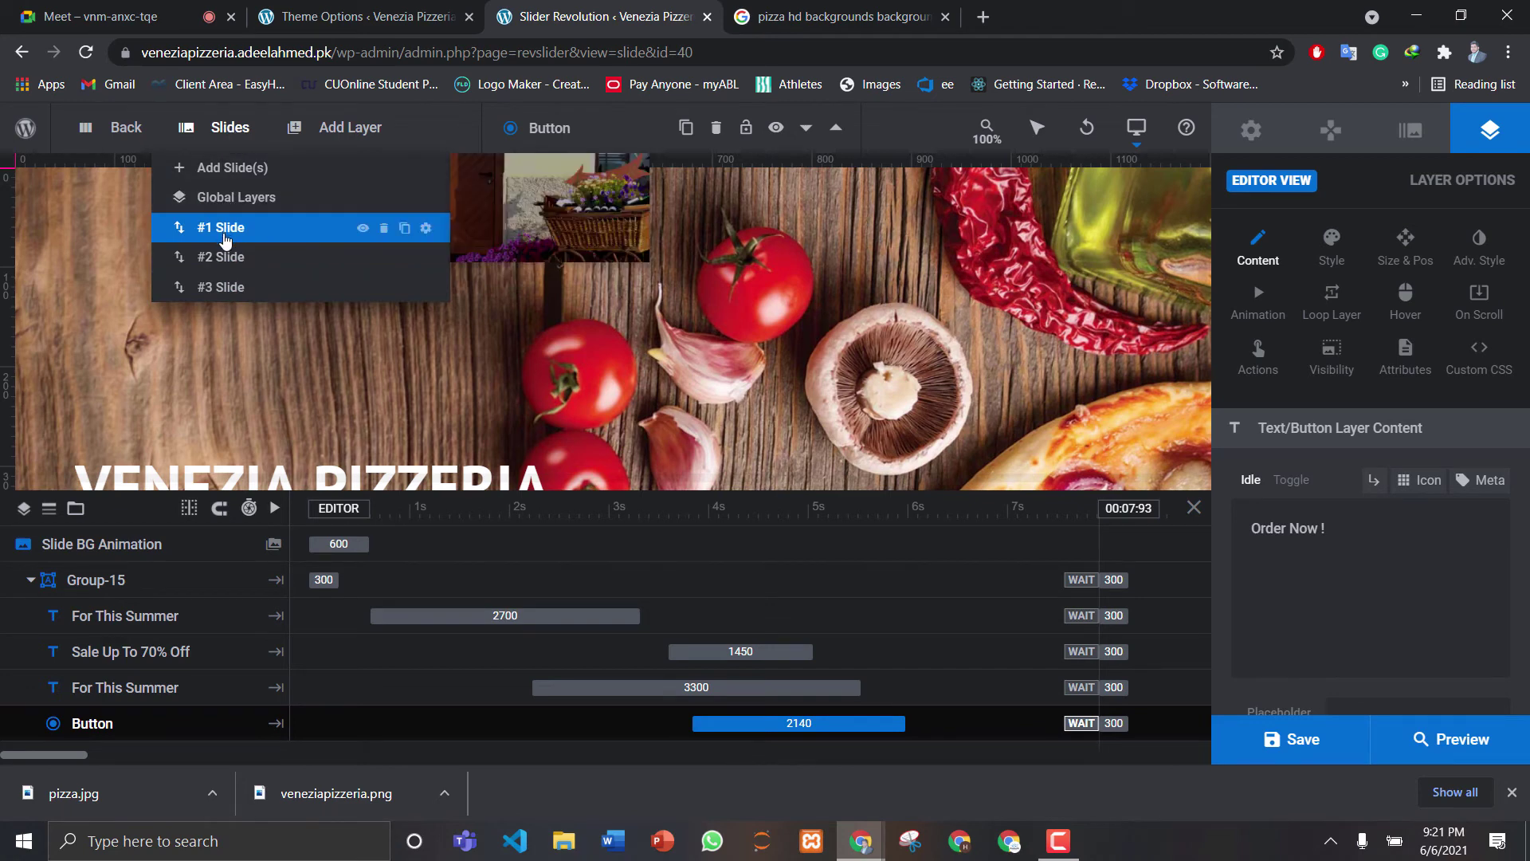
{"action": "mouse_move", "coordinate": [226, 251]}
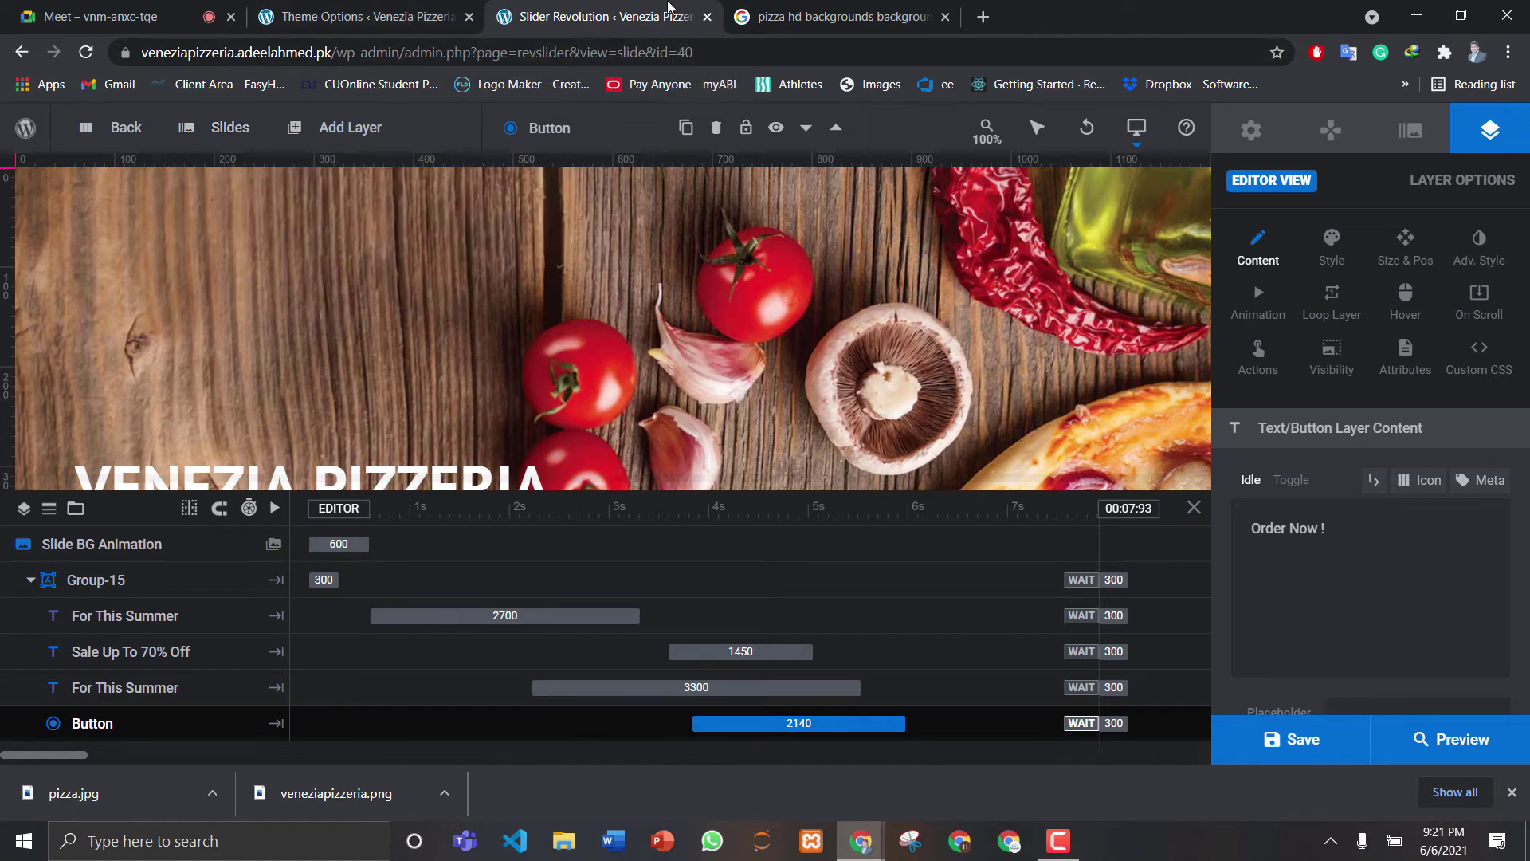
{"action": "key", "text": "ctrl+Page_Up"}
{"action": "left_click", "coordinate": [562, 8]}
{"action": "left_click", "coordinate": [766, 16]}
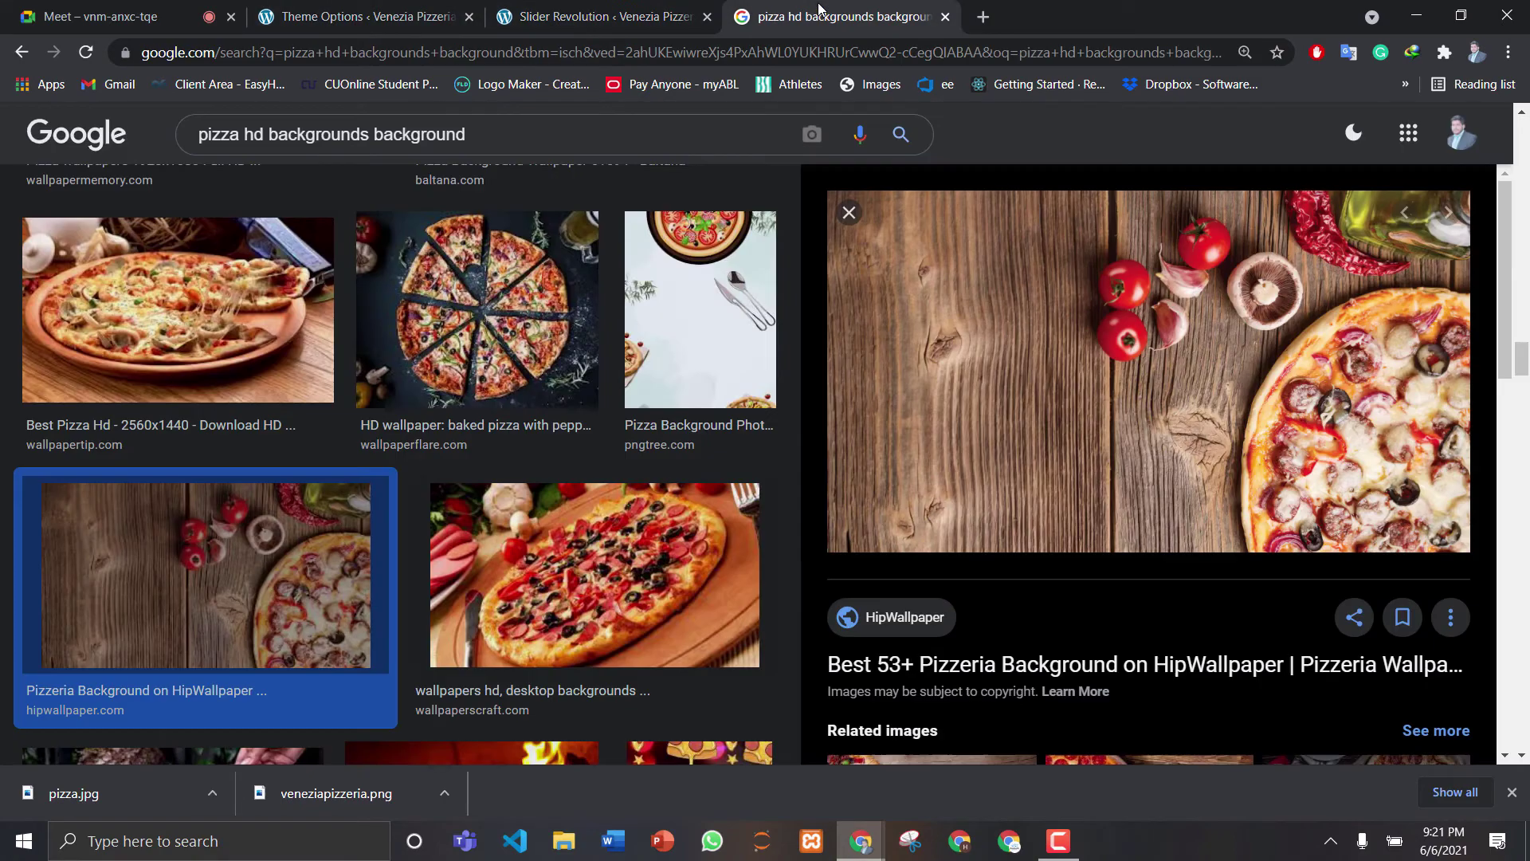
{"action": "left_click", "coordinate": [945, 17]}
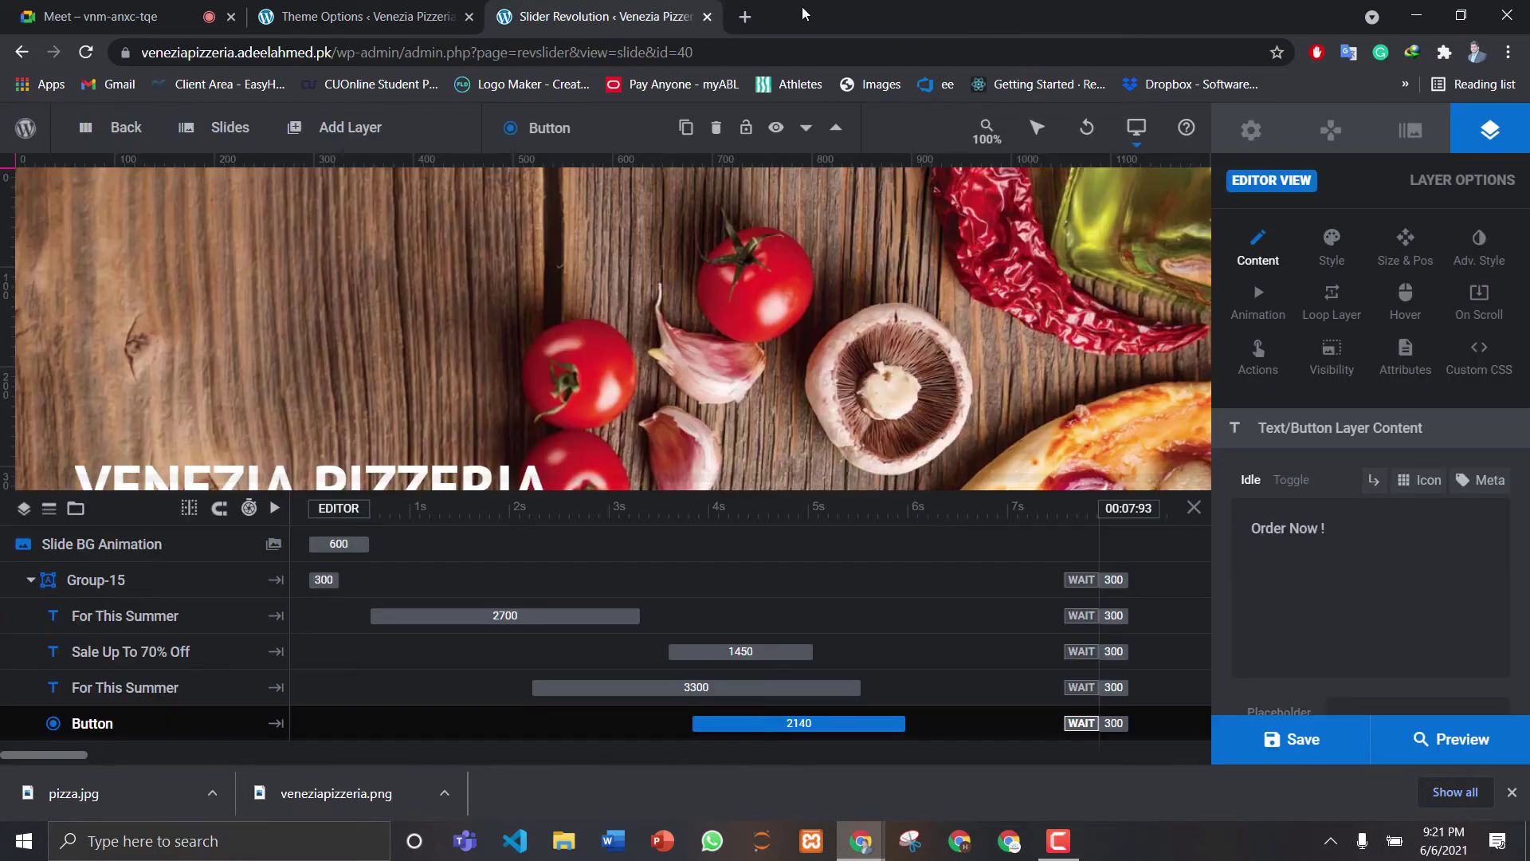
Open veneziapizzeria.adeelahmed.pk in a new browser tab and close the Slider Revolution and Theme Options pages
{"action": "left_click", "coordinate": [745, 16]}
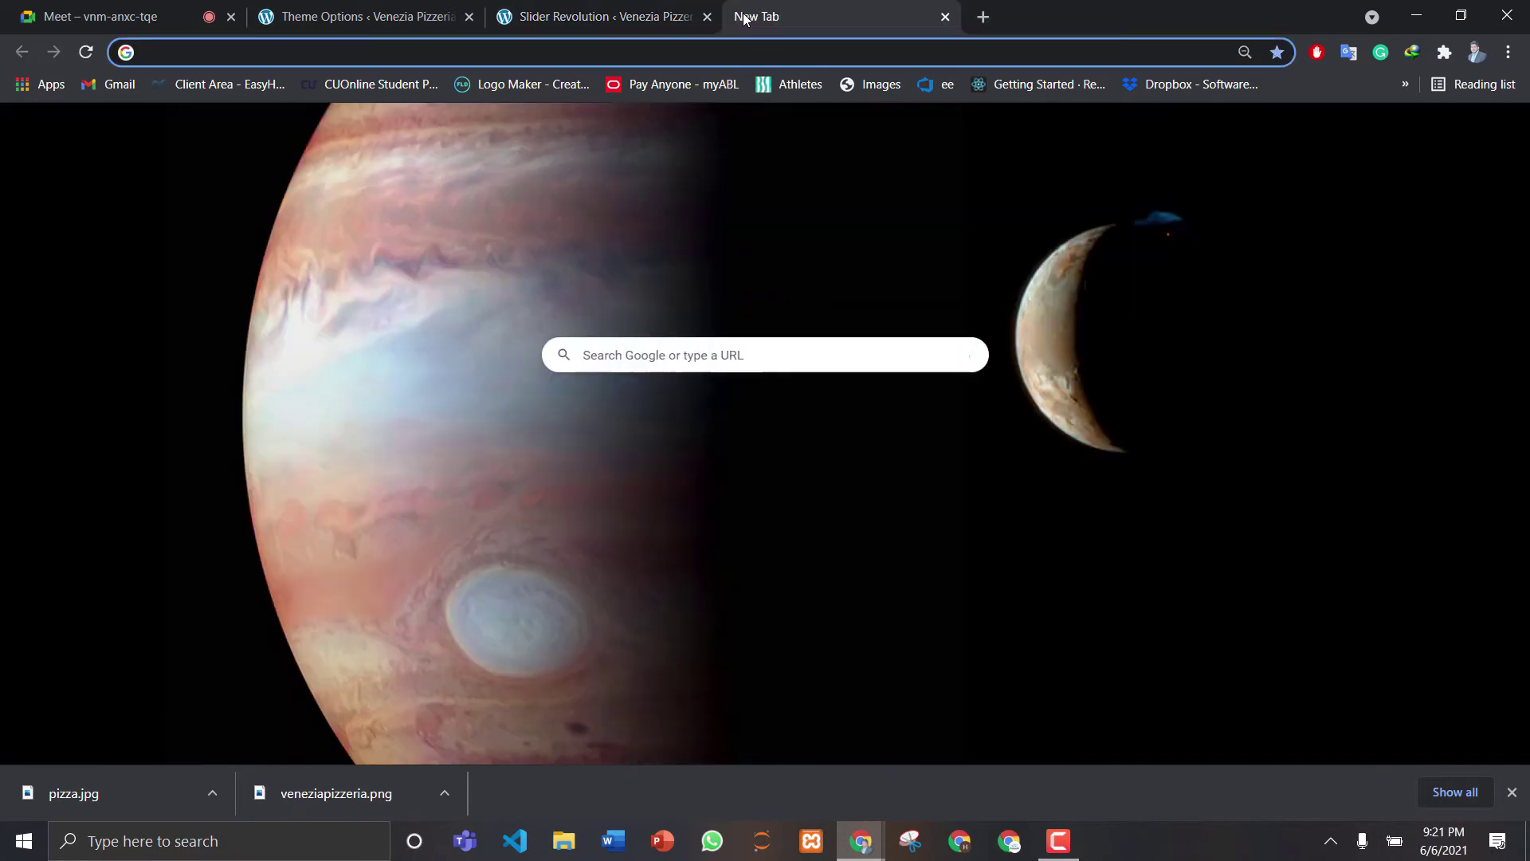
{"action": "type", "text": "v"}
{"action": "key", "text": "Return"}
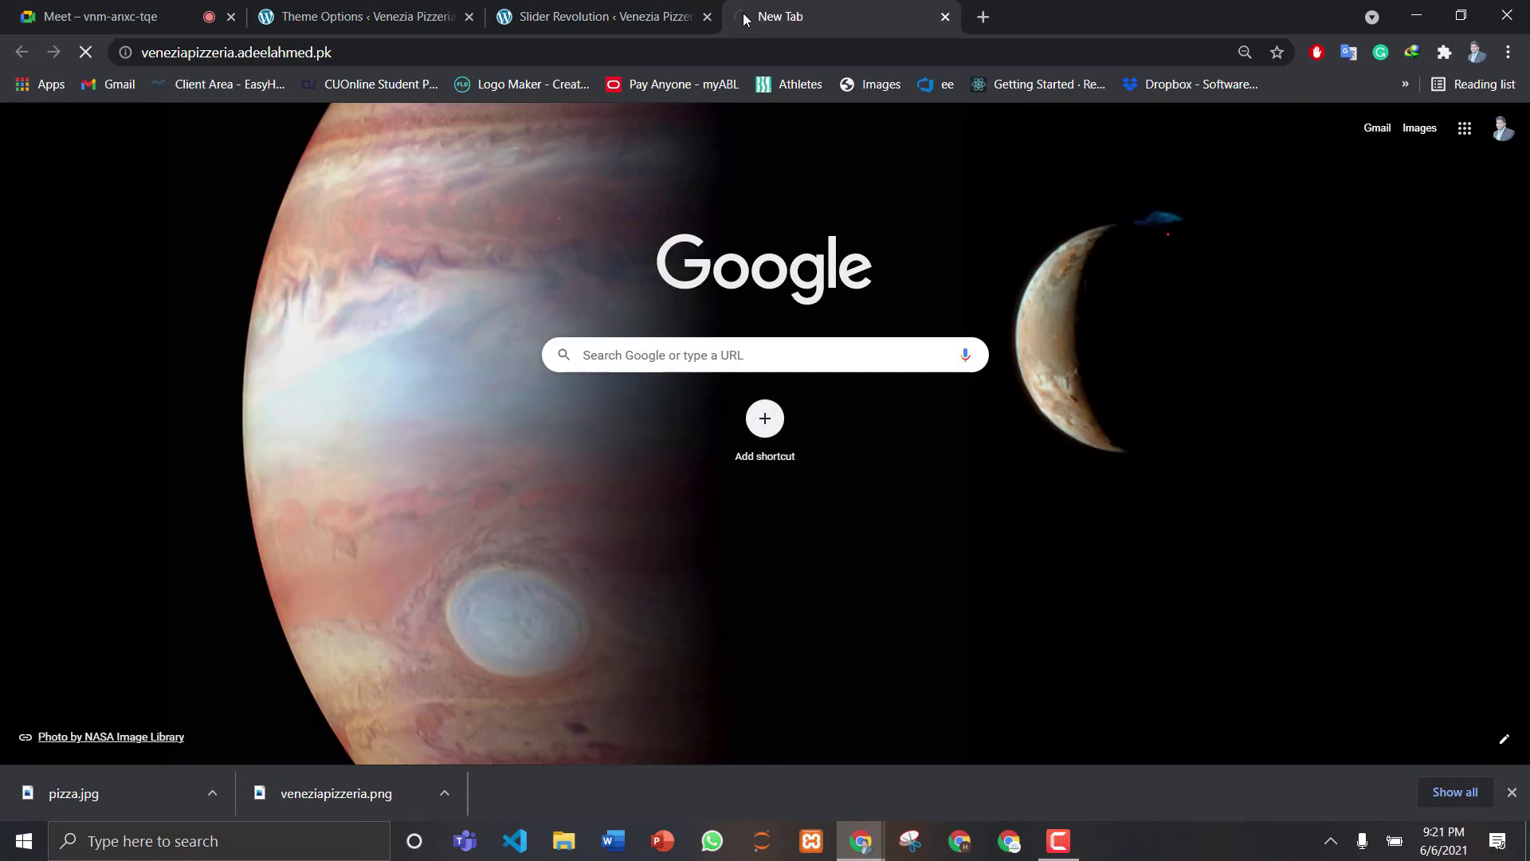
{"action": "left_click", "coordinate": [717, 10]}
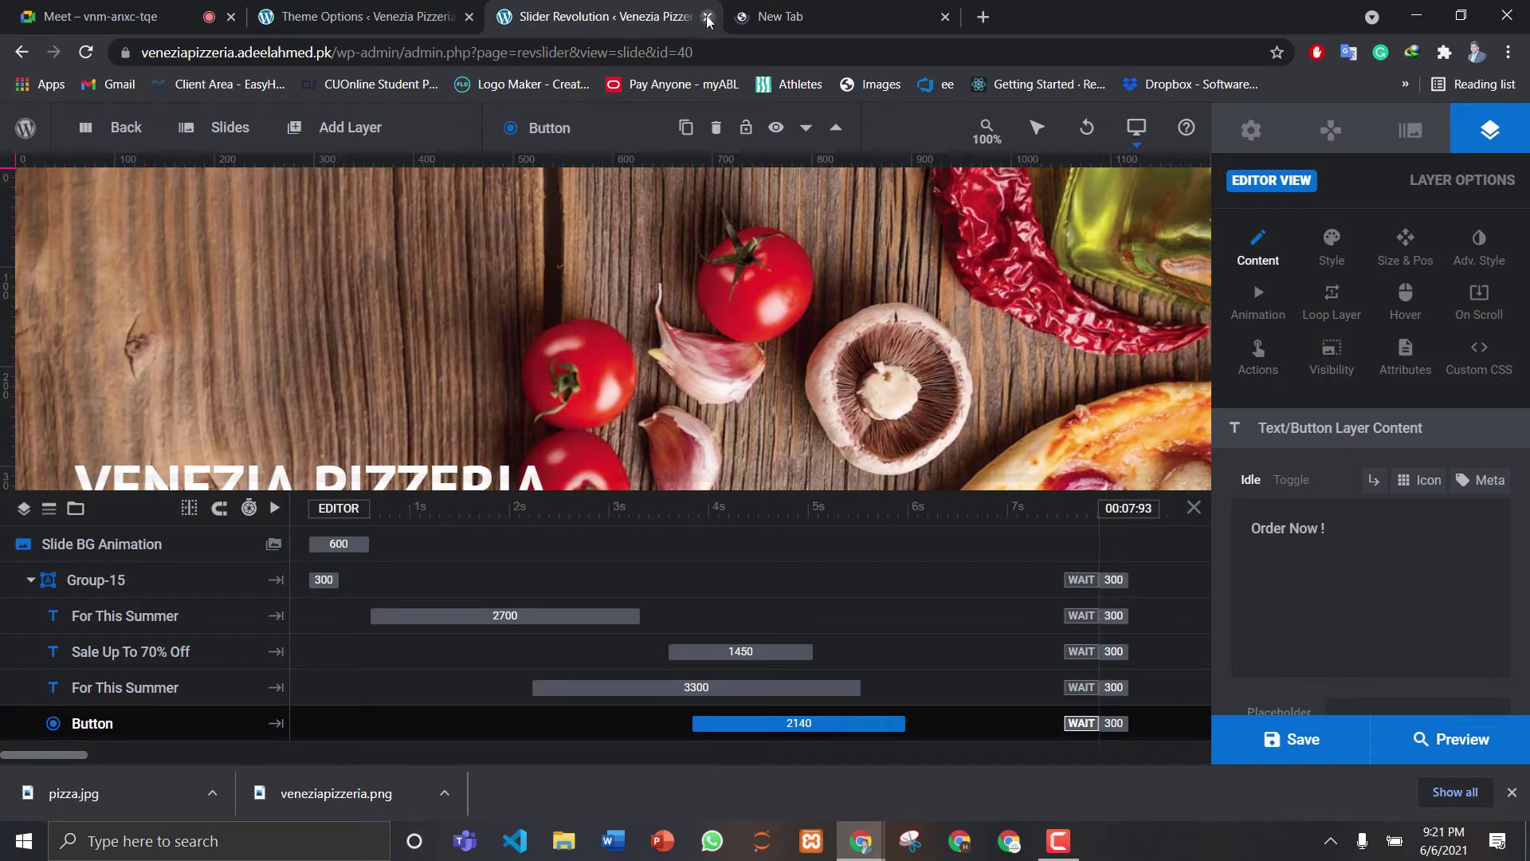
{"action": "left_click", "coordinate": [707, 16]}
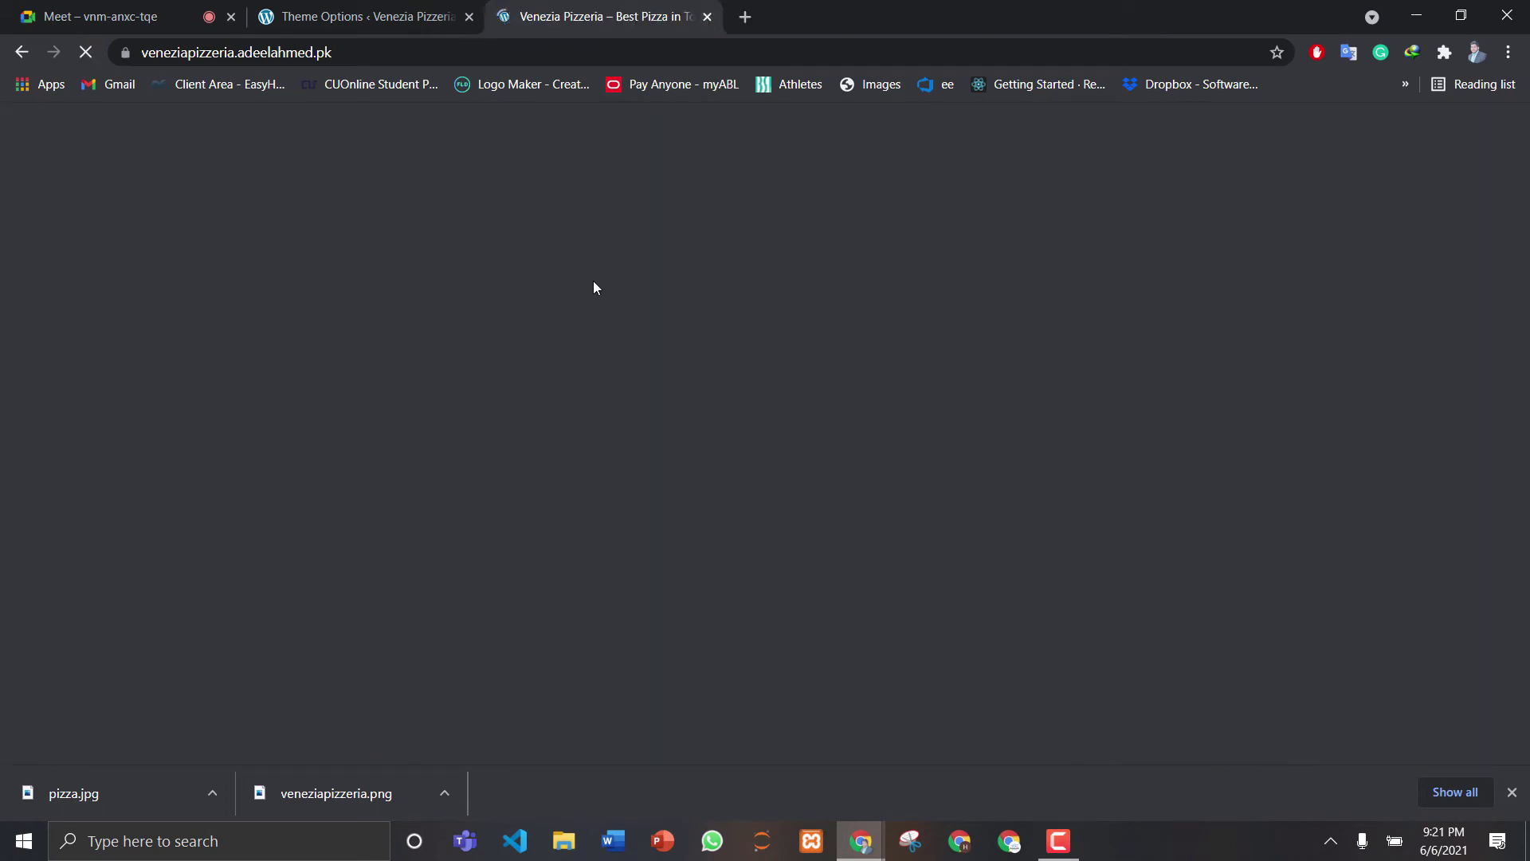
{"action": "left_click", "coordinate": [455, 17]}
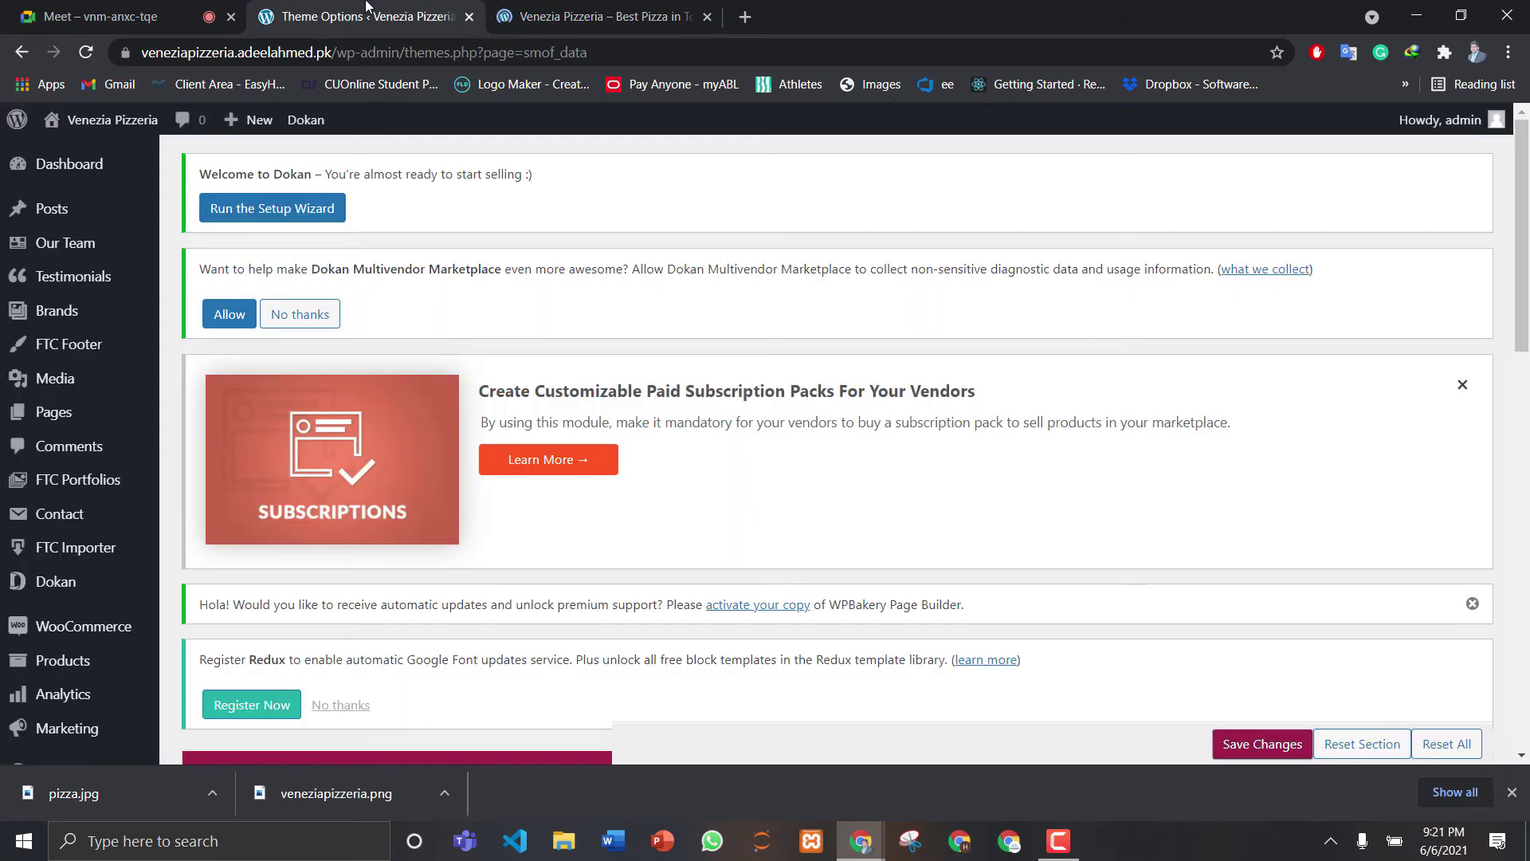
{"action": "left_click", "coordinate": [470, 17]}
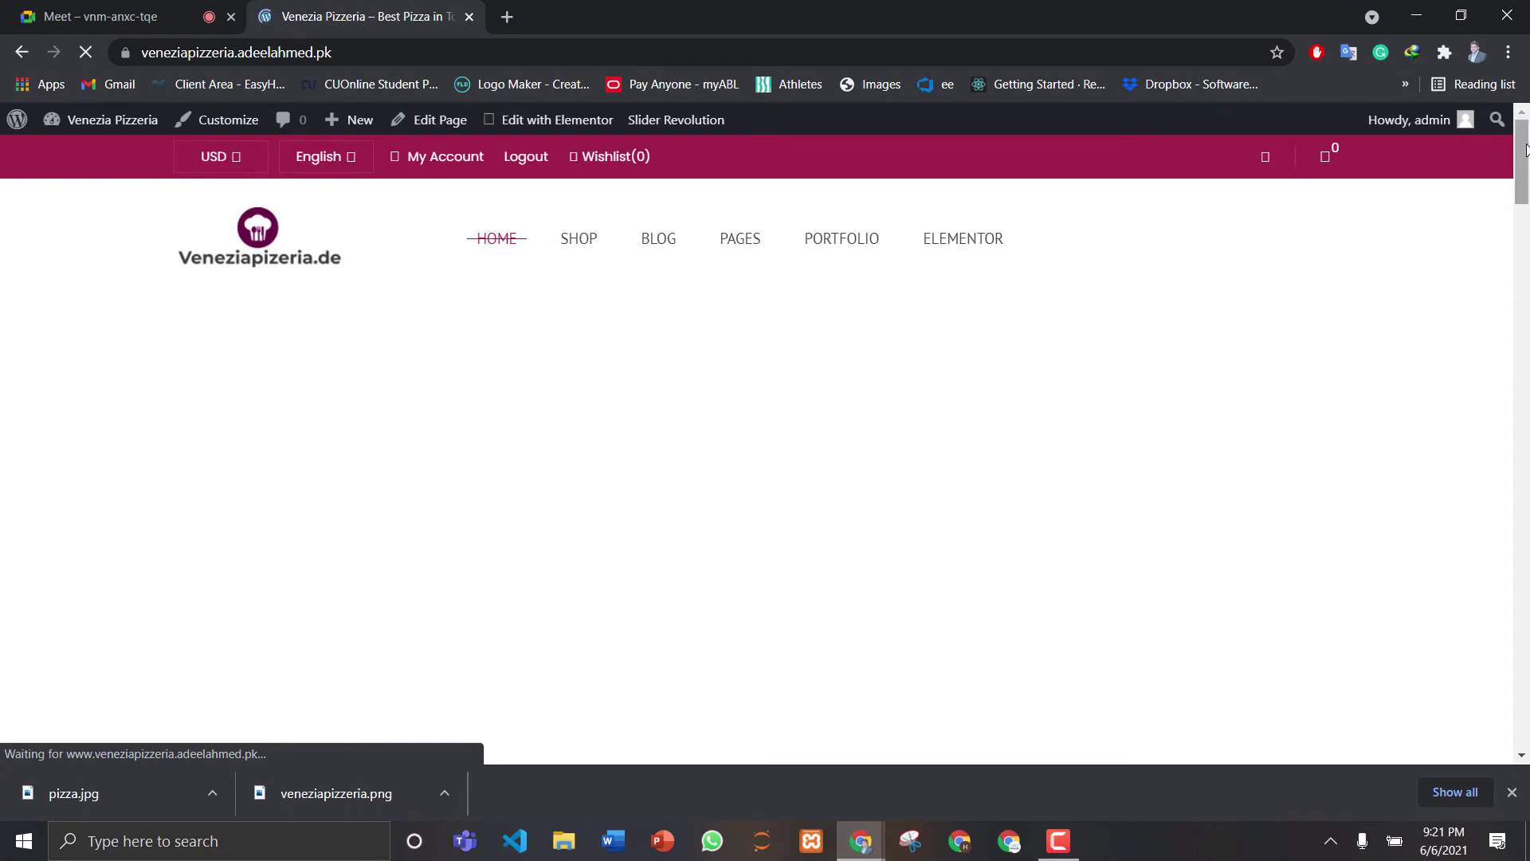
Dismiss the wine popup on the home page and review the slider's updated pizza slide
{"action": "left_click_drag", "start_coordinate": [1524, 139], "coordinate": [1526, 207]}
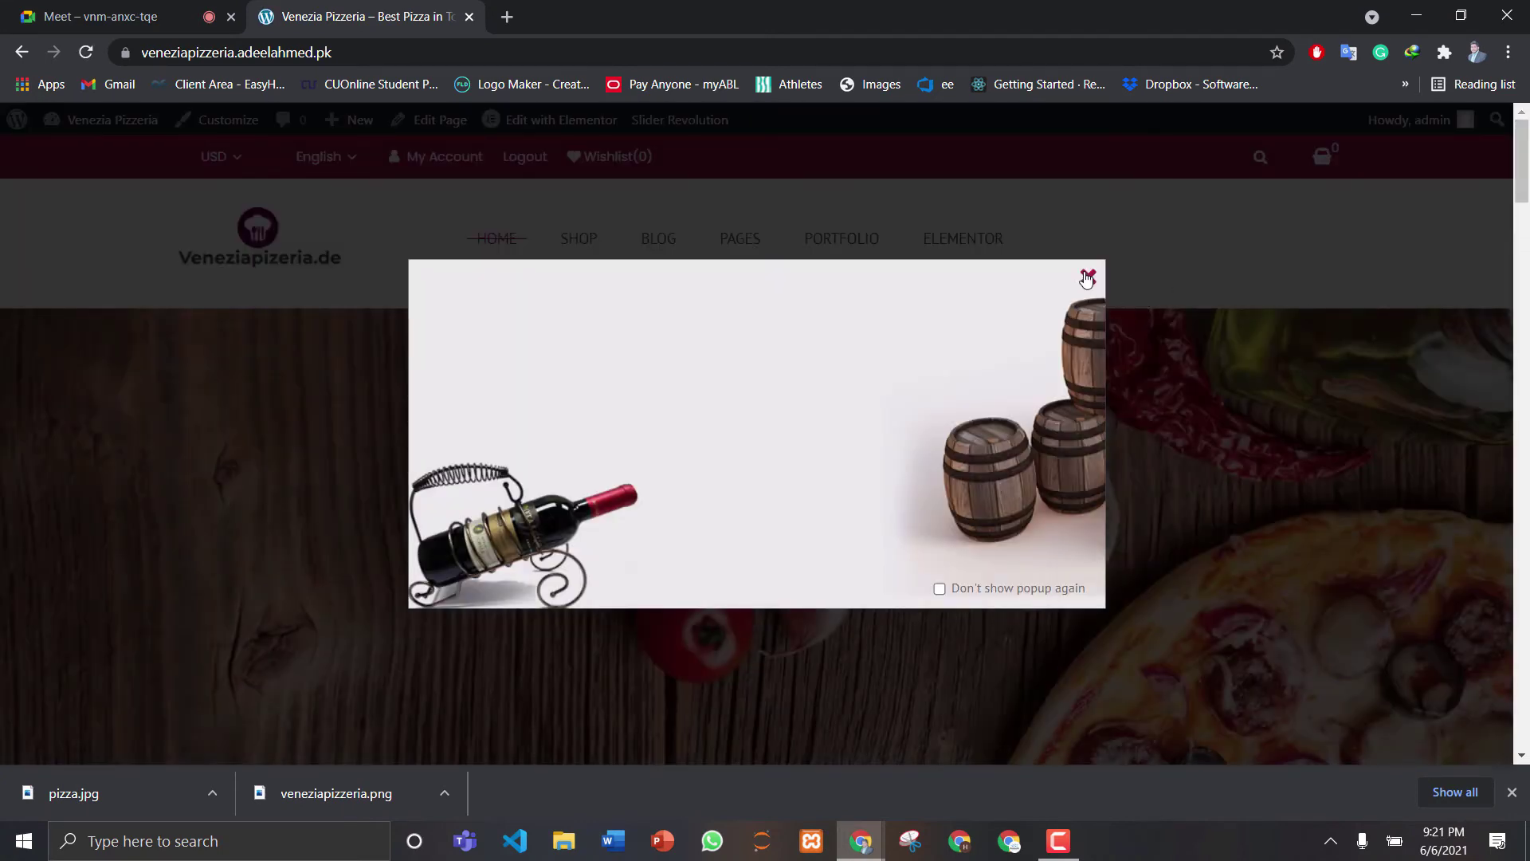
{"action": "left_click", "coordinate": [1087, 276]}
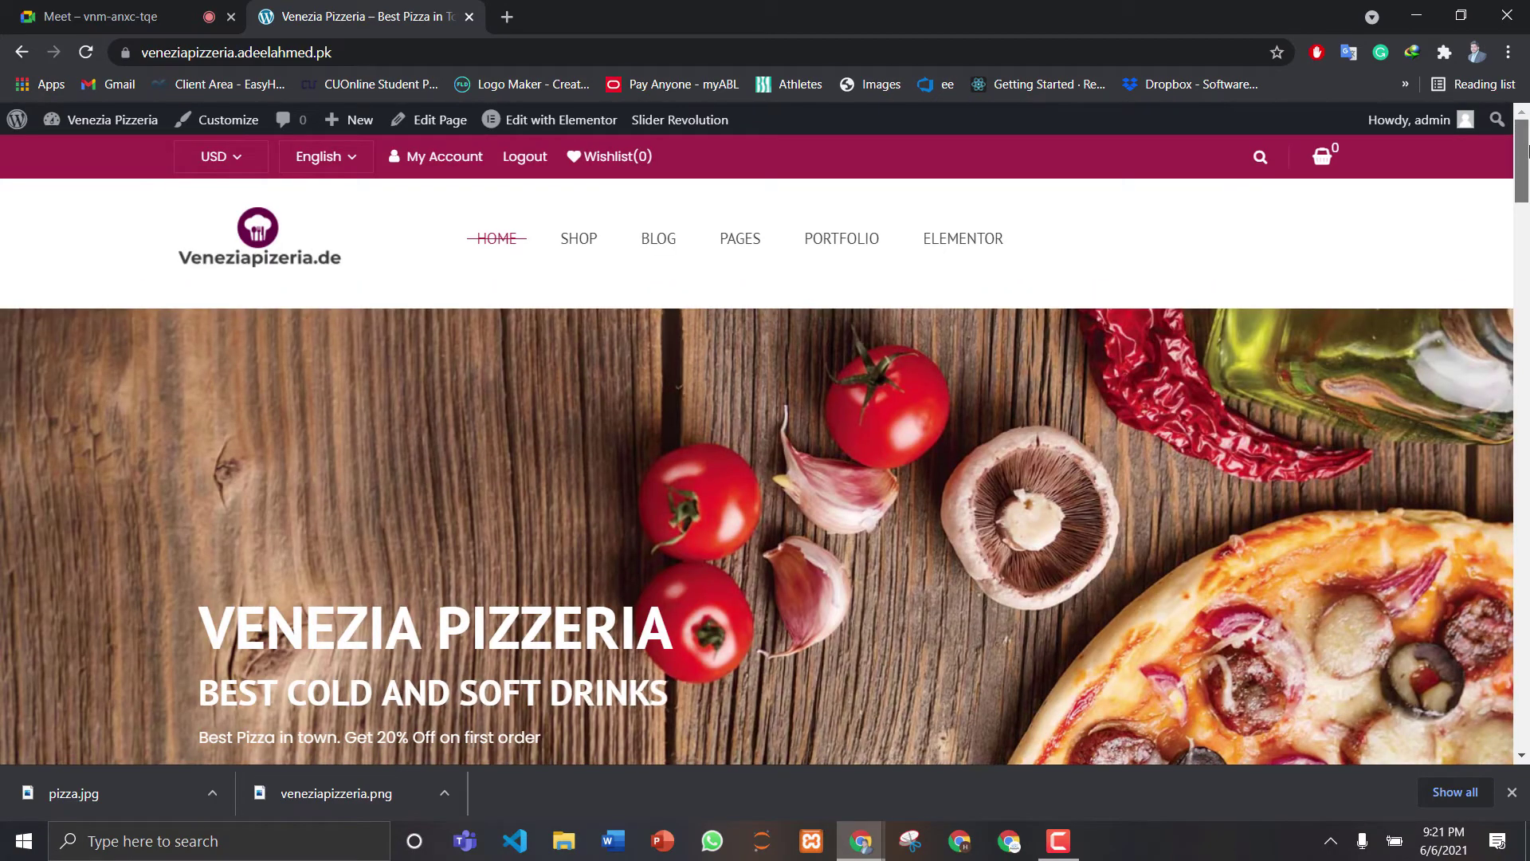
{"action": "mouse_move", "coordinate": [1528, 151]}
{"action": "left_mouse_down"}
{"action": "mouse_move", "coordinate": [1527, 210]}
{"action": "mouse_move", "coordinate": [1528, 139]}
{"action": "left_mouse_up"}
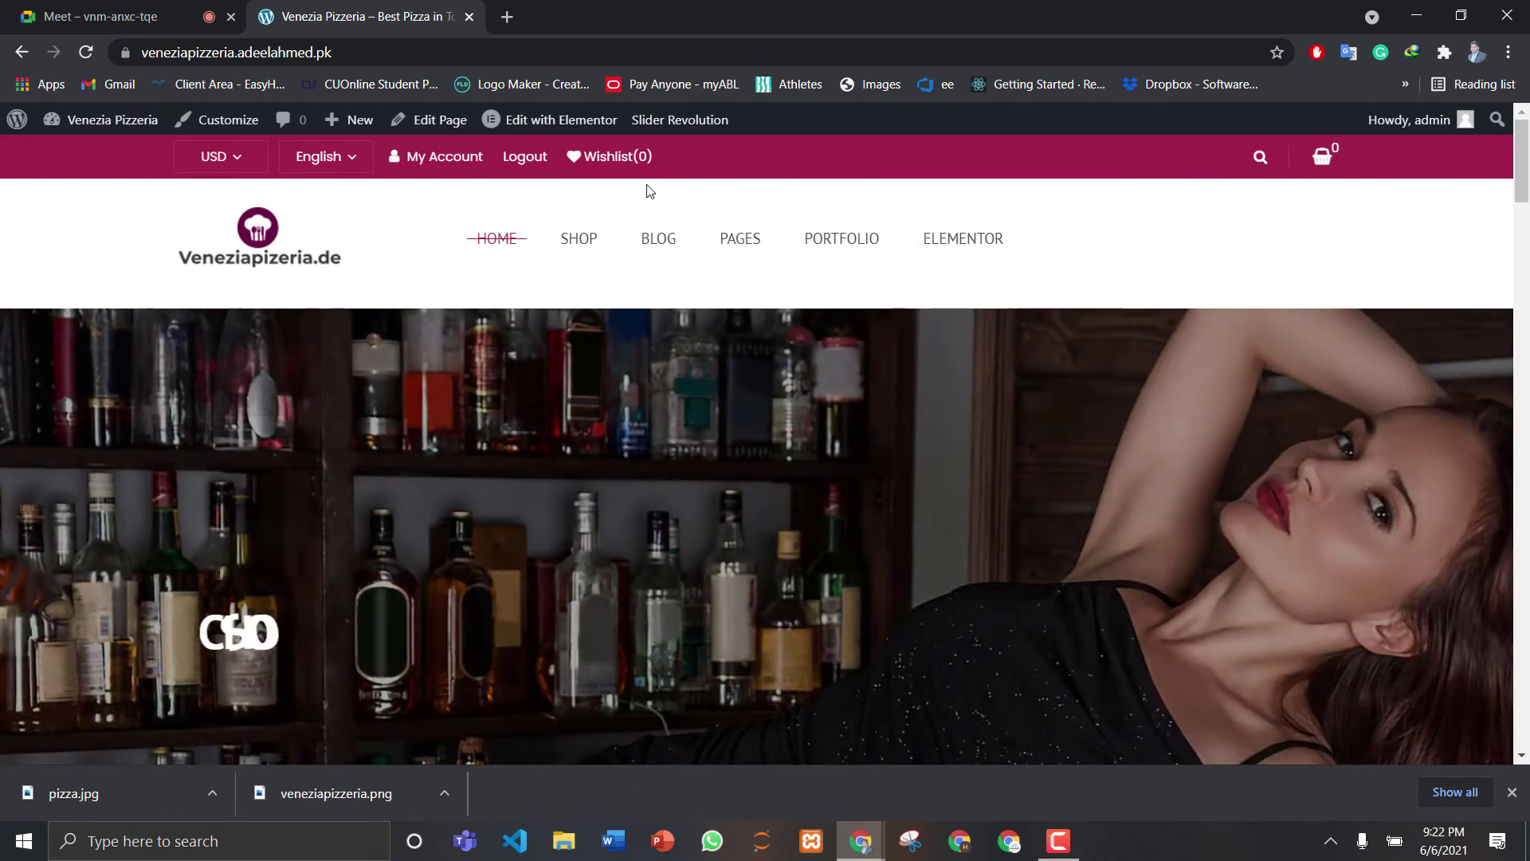
Open the home page for editing with Elementor and dismiss the wine popup in its preview
{"action": "mouse_move", "coordinate": [562, 125]}
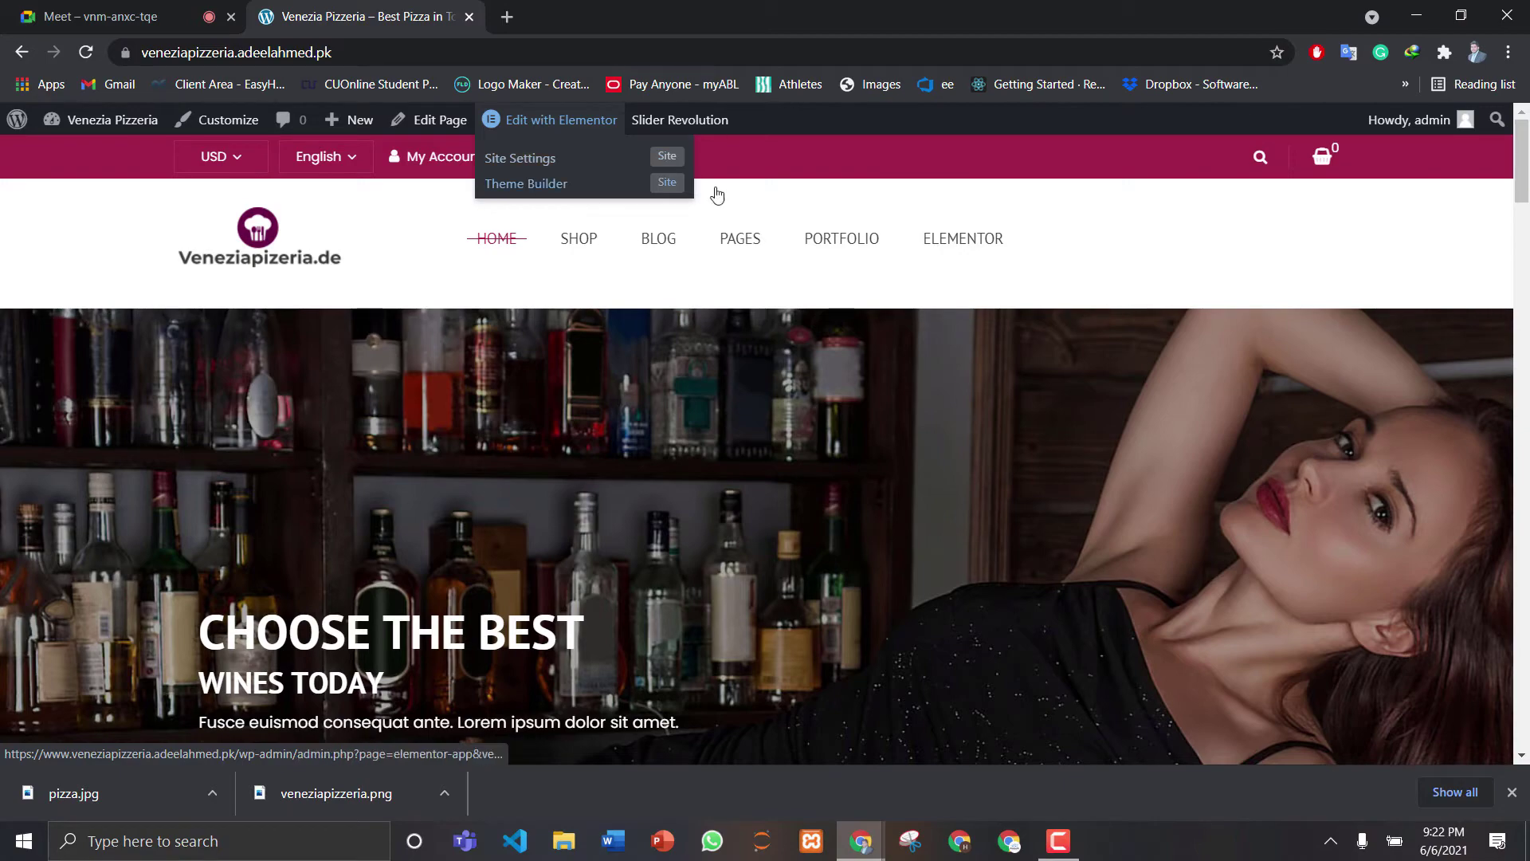
{"action": "mouse_move", "coordinate": [594, 243]}
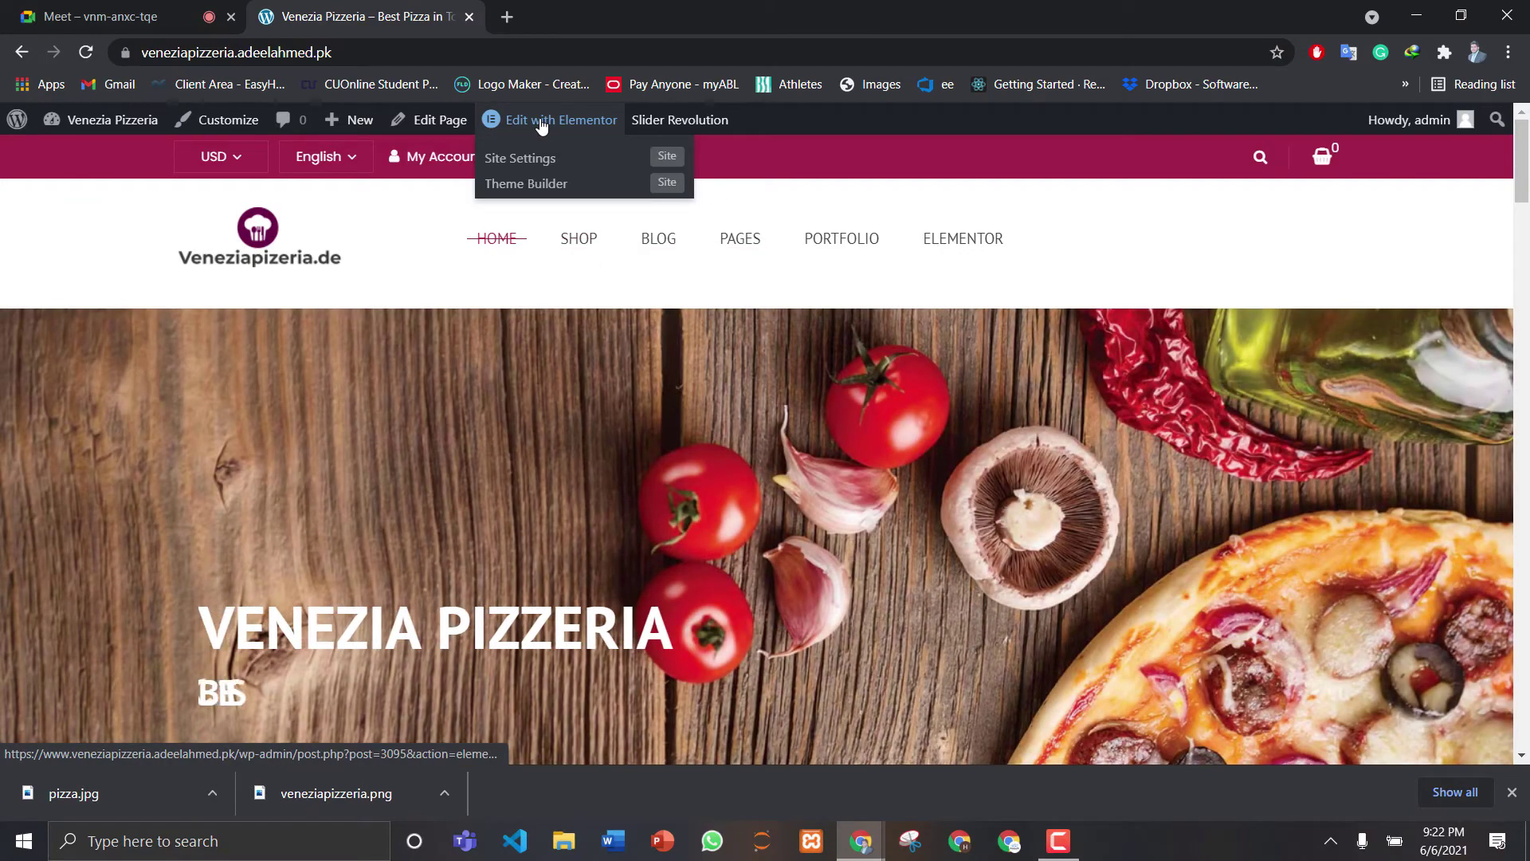
{"action": "left_click", "coordinate": [540, 123]}
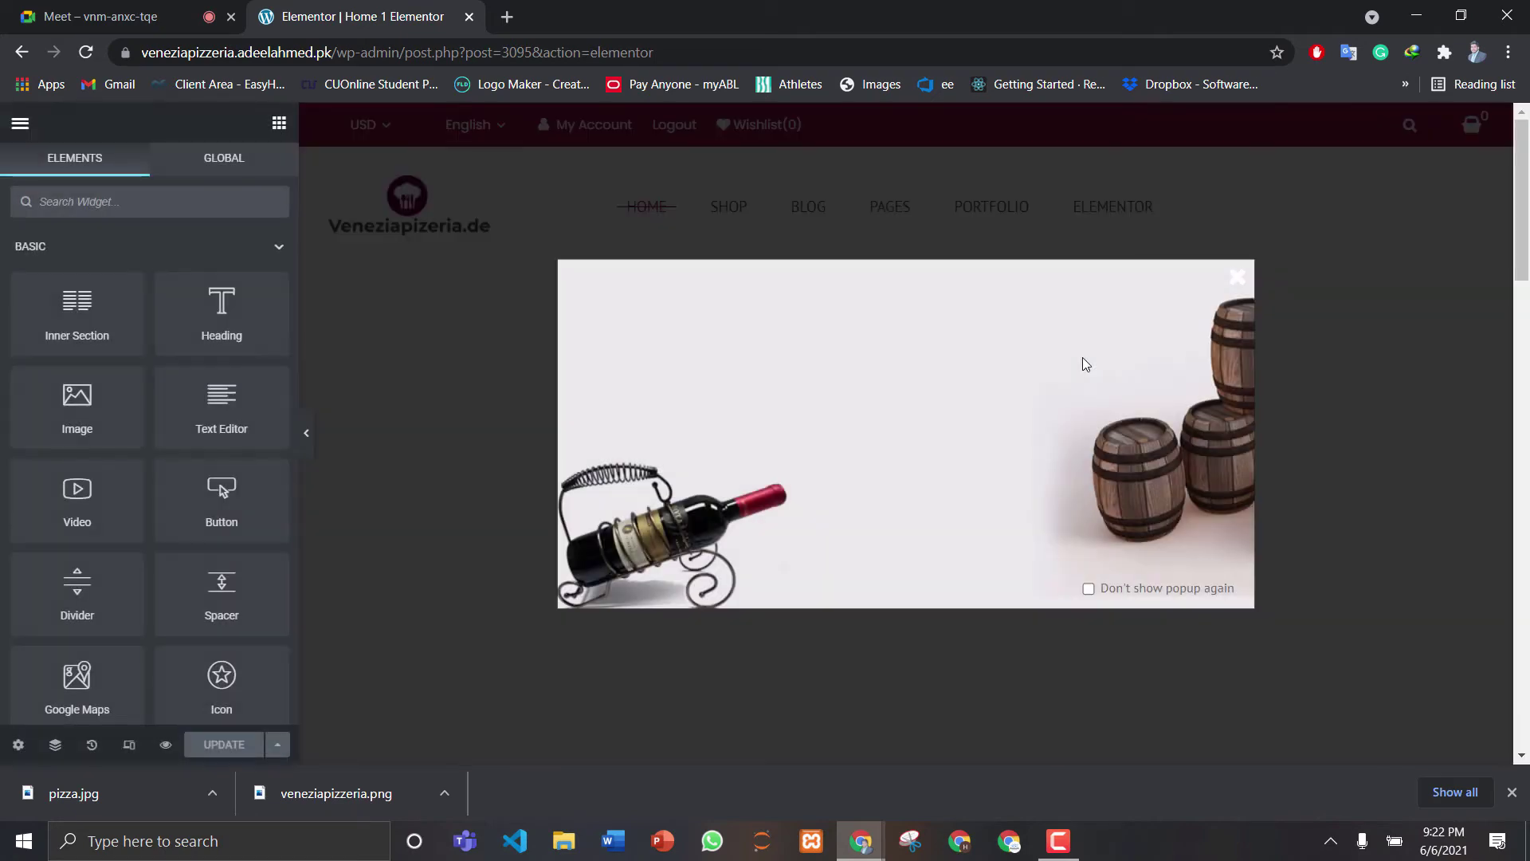
{"action": "left_click", "coordinate": [1238, 278]}
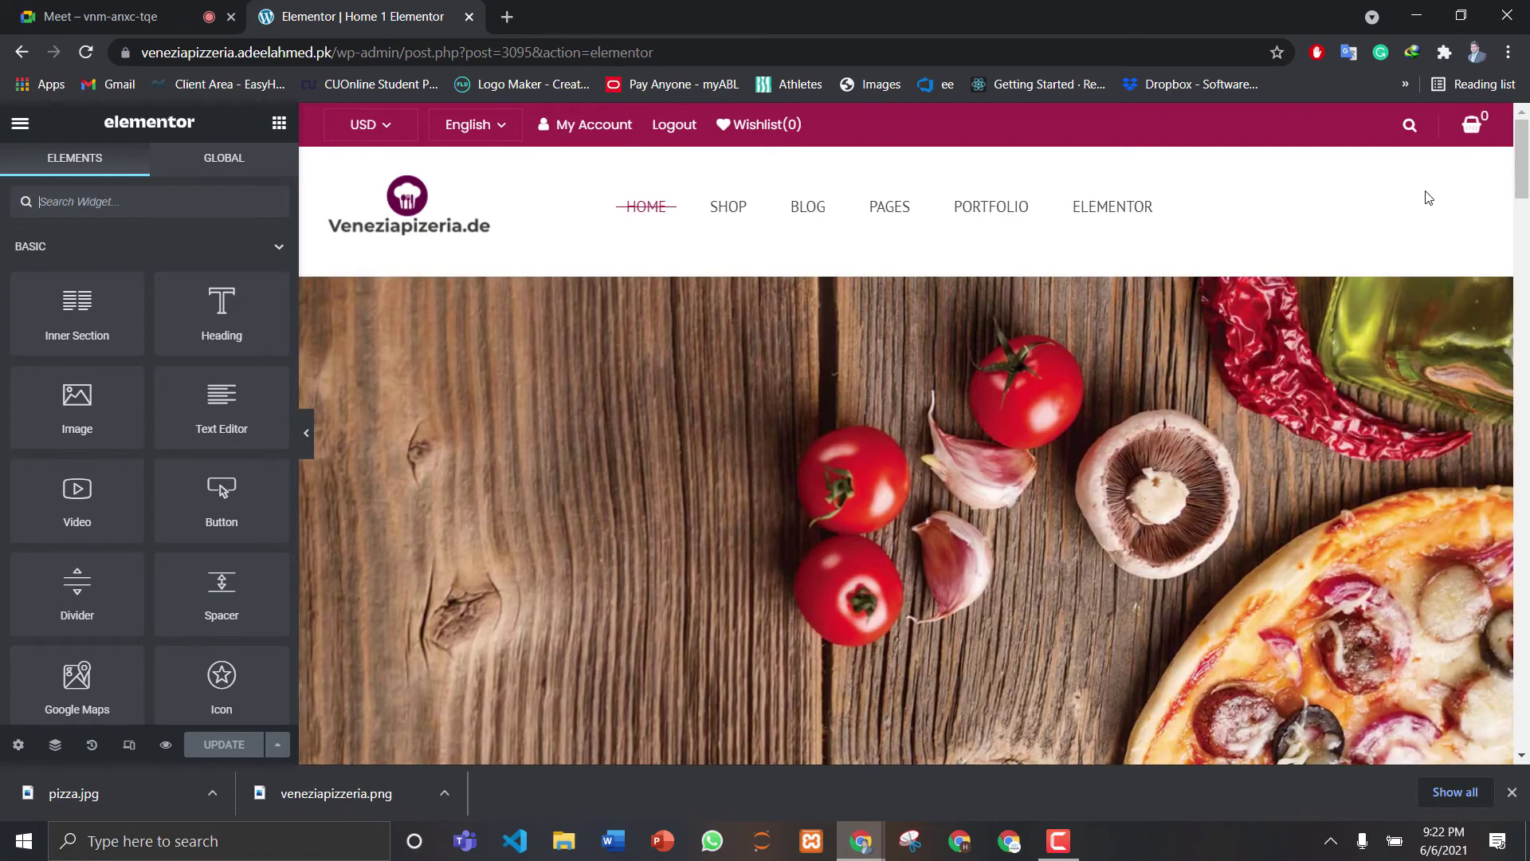
{"action": "left_click_drag", "start_coordinate": [1527, 162], "coordinate": [1527, 246]}
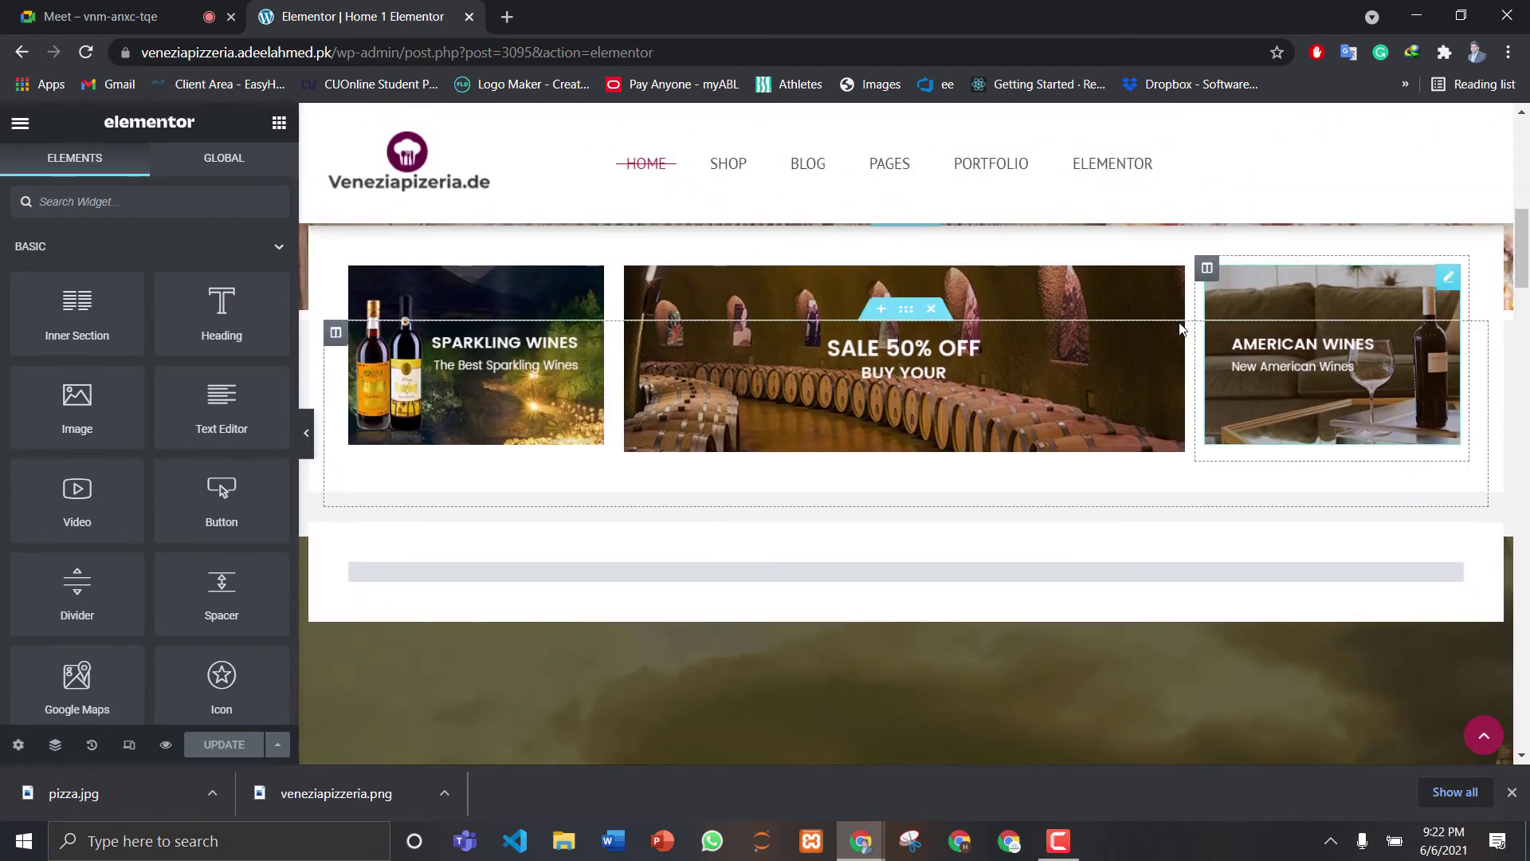
Delete the blank placeholder section below the Winery Signature Tour and the section with the newsletter sign-up and testimonial
{"action": "scroll", "coordinate": [1506, 256], "scroll_direction": "down", "scroll_amount": 8}
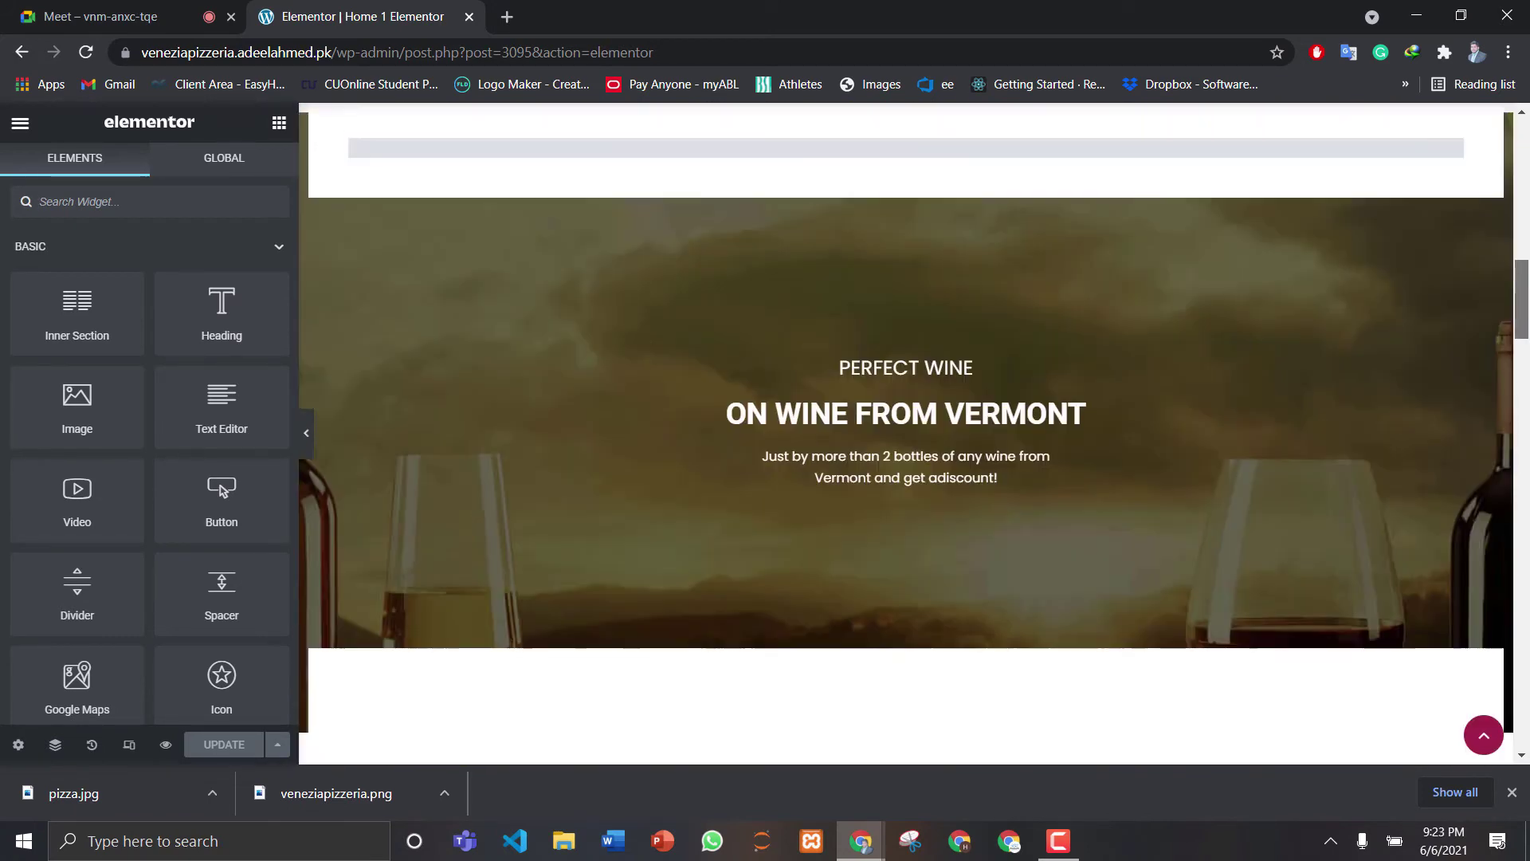
{"action": "scroll", "coordinate": [1527, 360], "scroll_direction": "down", "scroll_amount": 4}
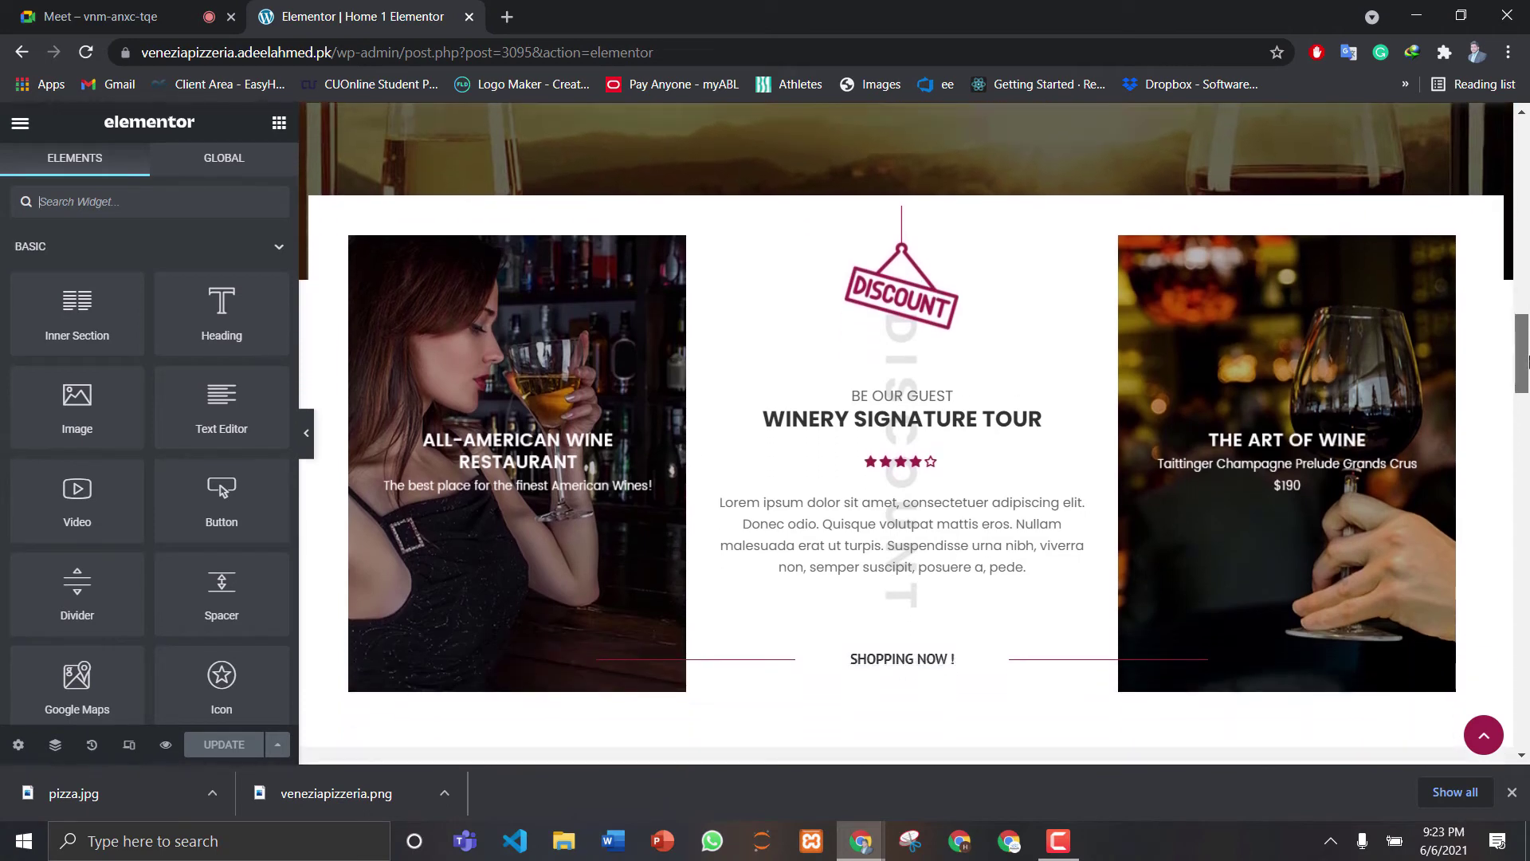
{"action": "scroll", "coordinate": [1527, 360], "scroll_direction": "up", "scroll_amount": 1}
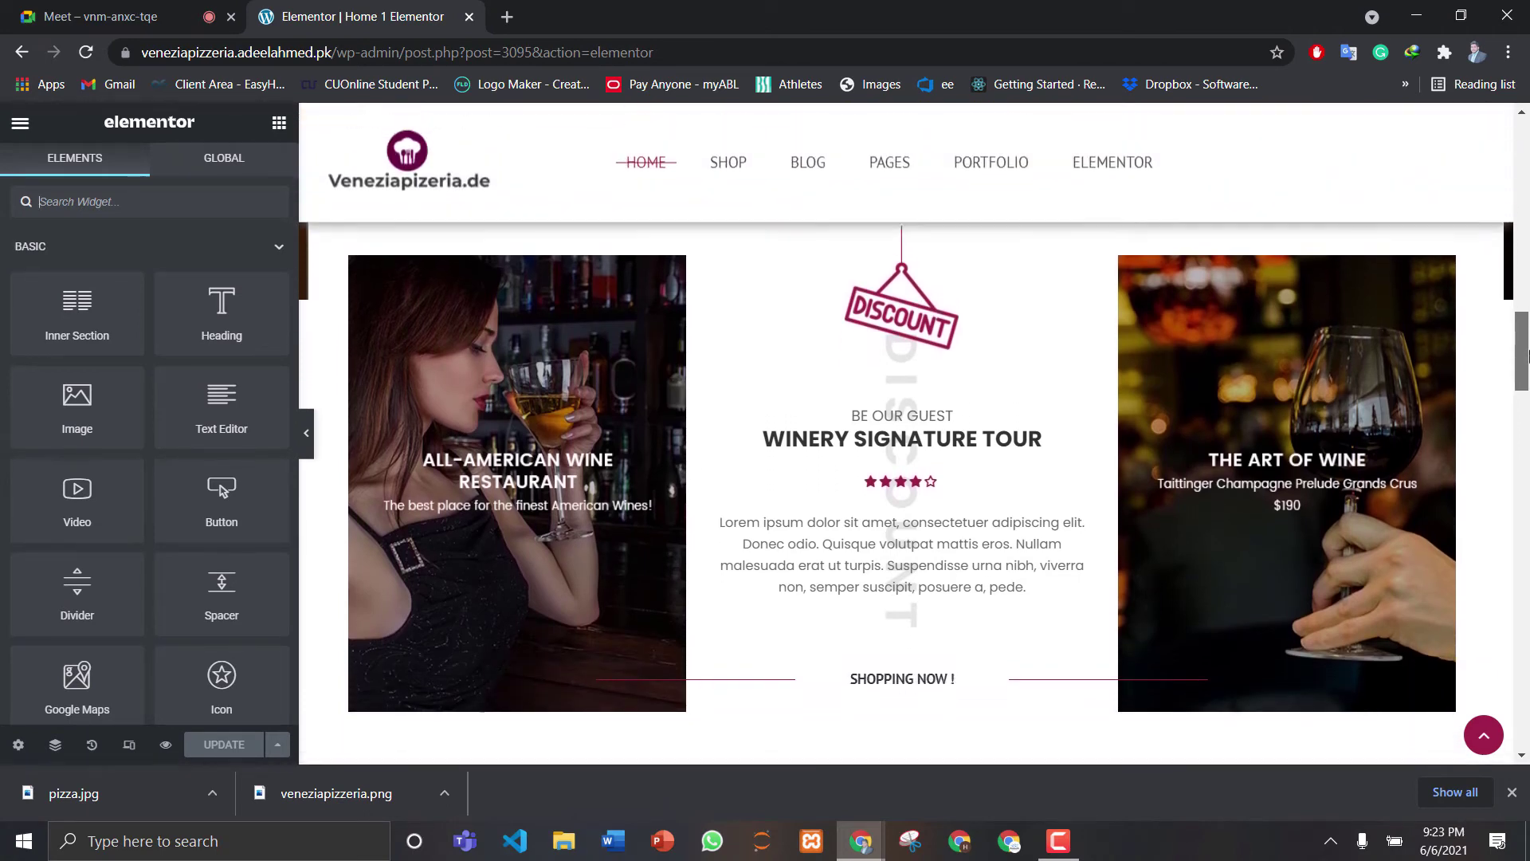
{"action": "left_click_drag", "start_coordinate": [1527, 360], "coordinate": [1527, 423]}
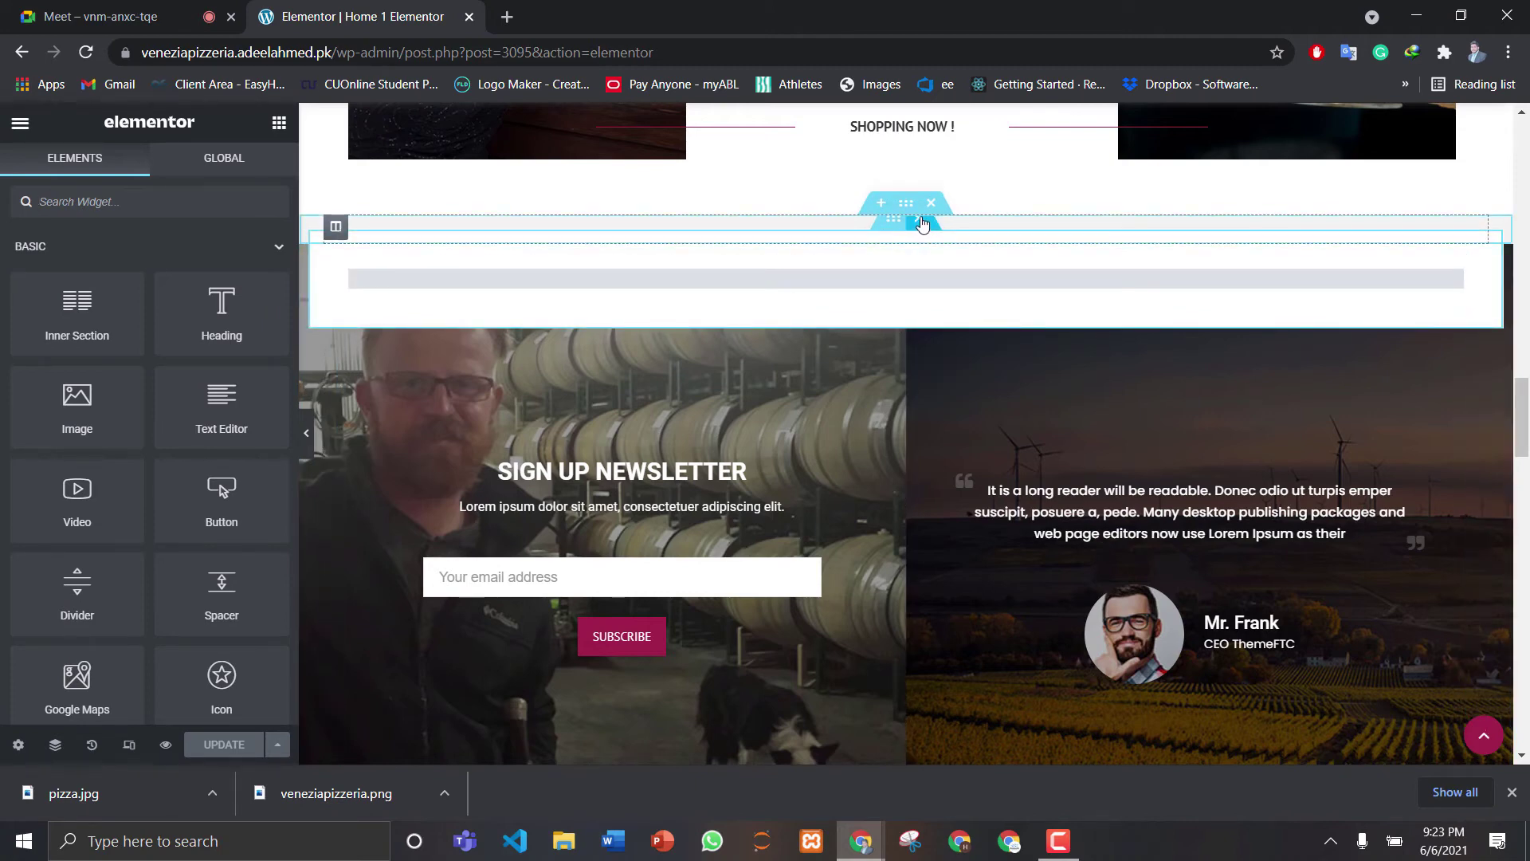
{"action": "left_click", "coordinate": [931, 206]}
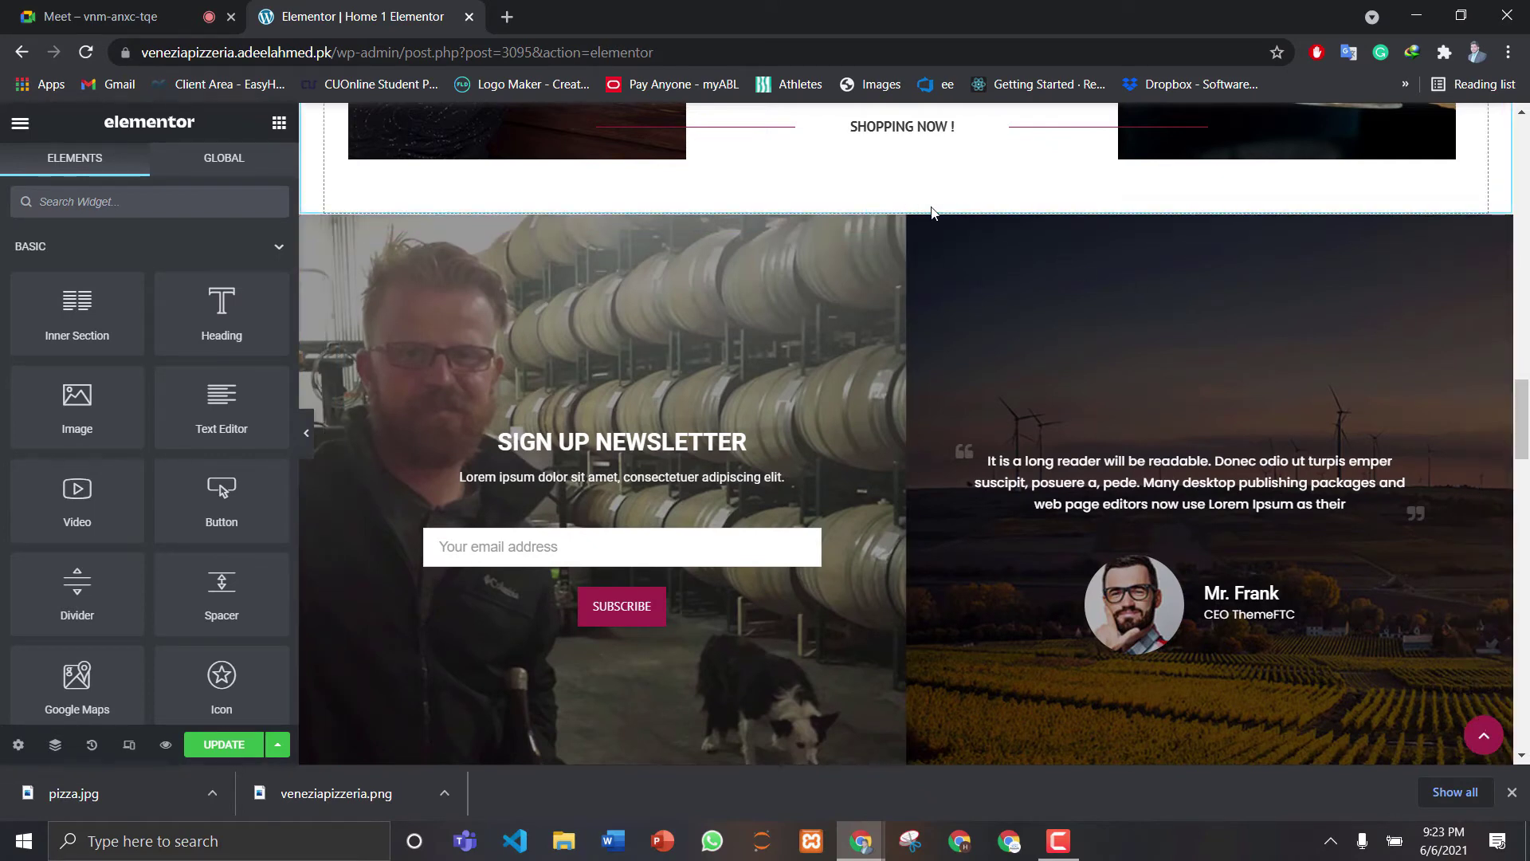
{"action": "left_click", "coordinate": [932, 204]}
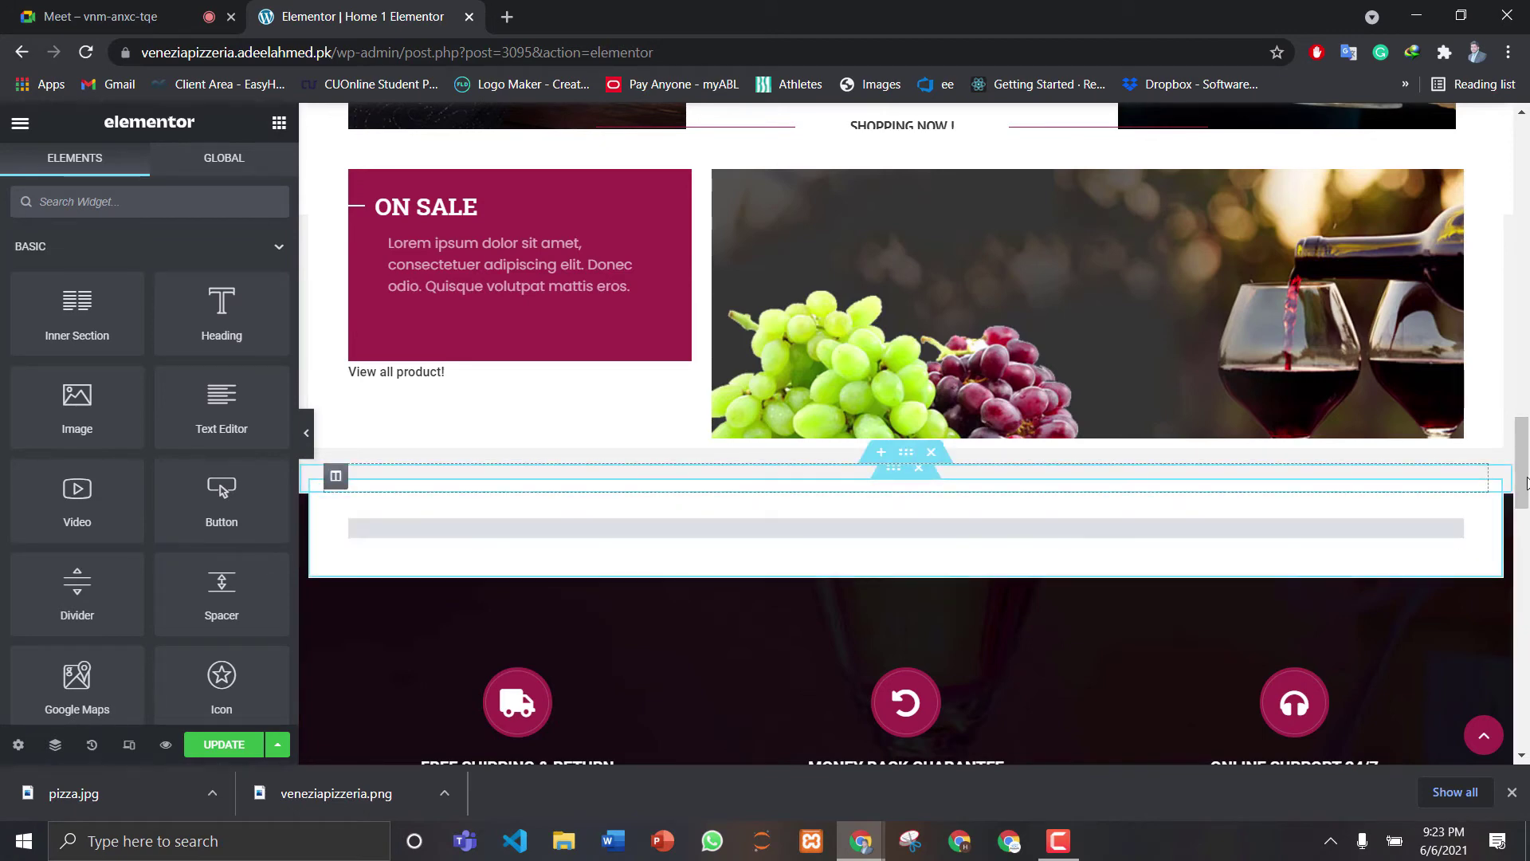
Delete the emptied On Sale section and the blank placeholder section above the Free Shipping & Return banner
{"action": "scroll", "coordinate": [1526, 433], "scroll_direction": "up", "scroll_amount": 3}
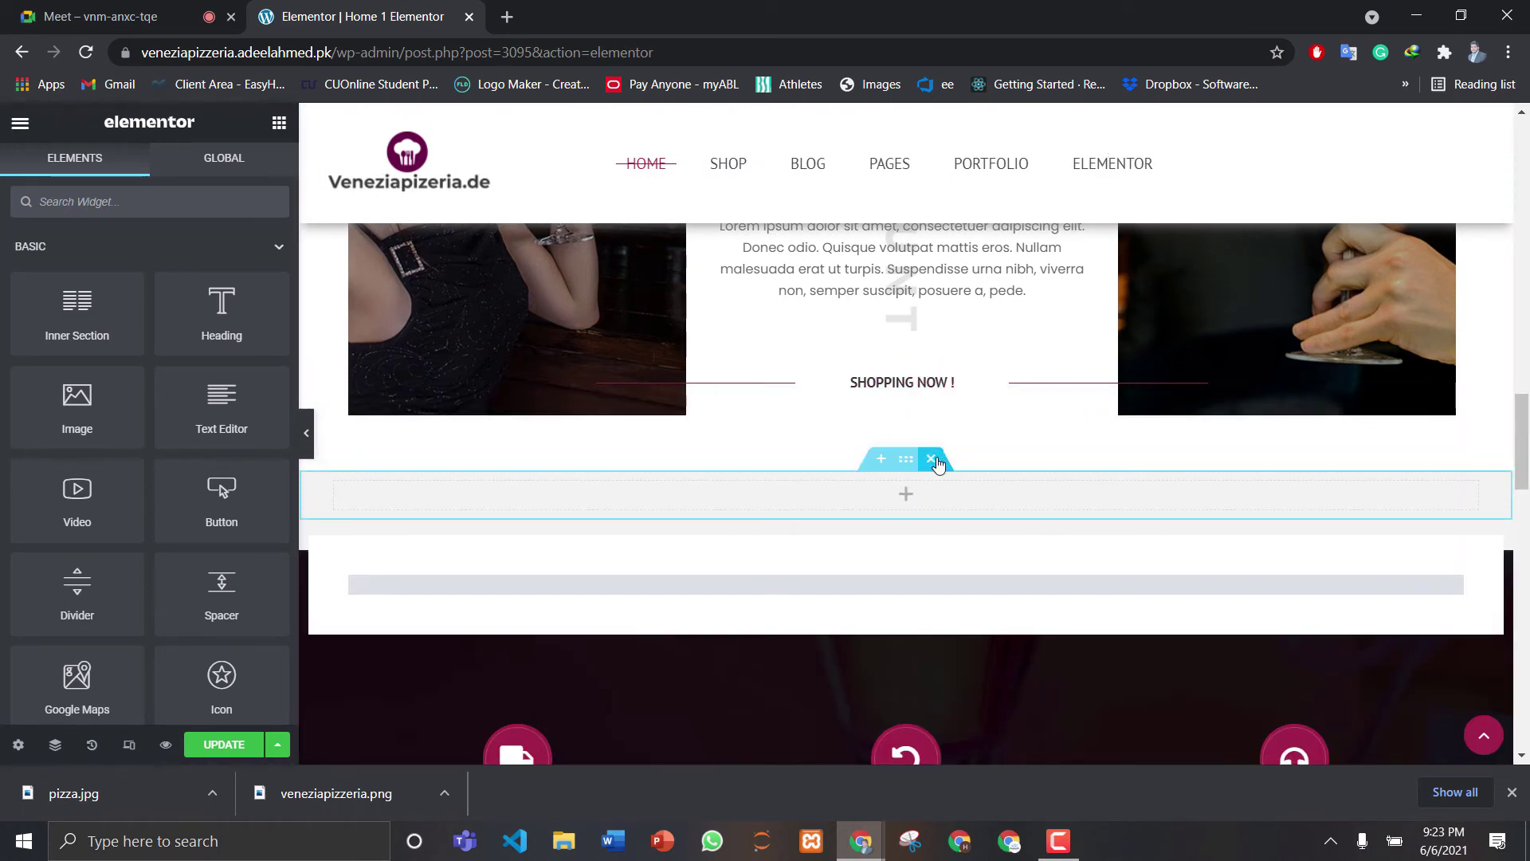
{"action": "left_click", "coordinate": [933, 460]}
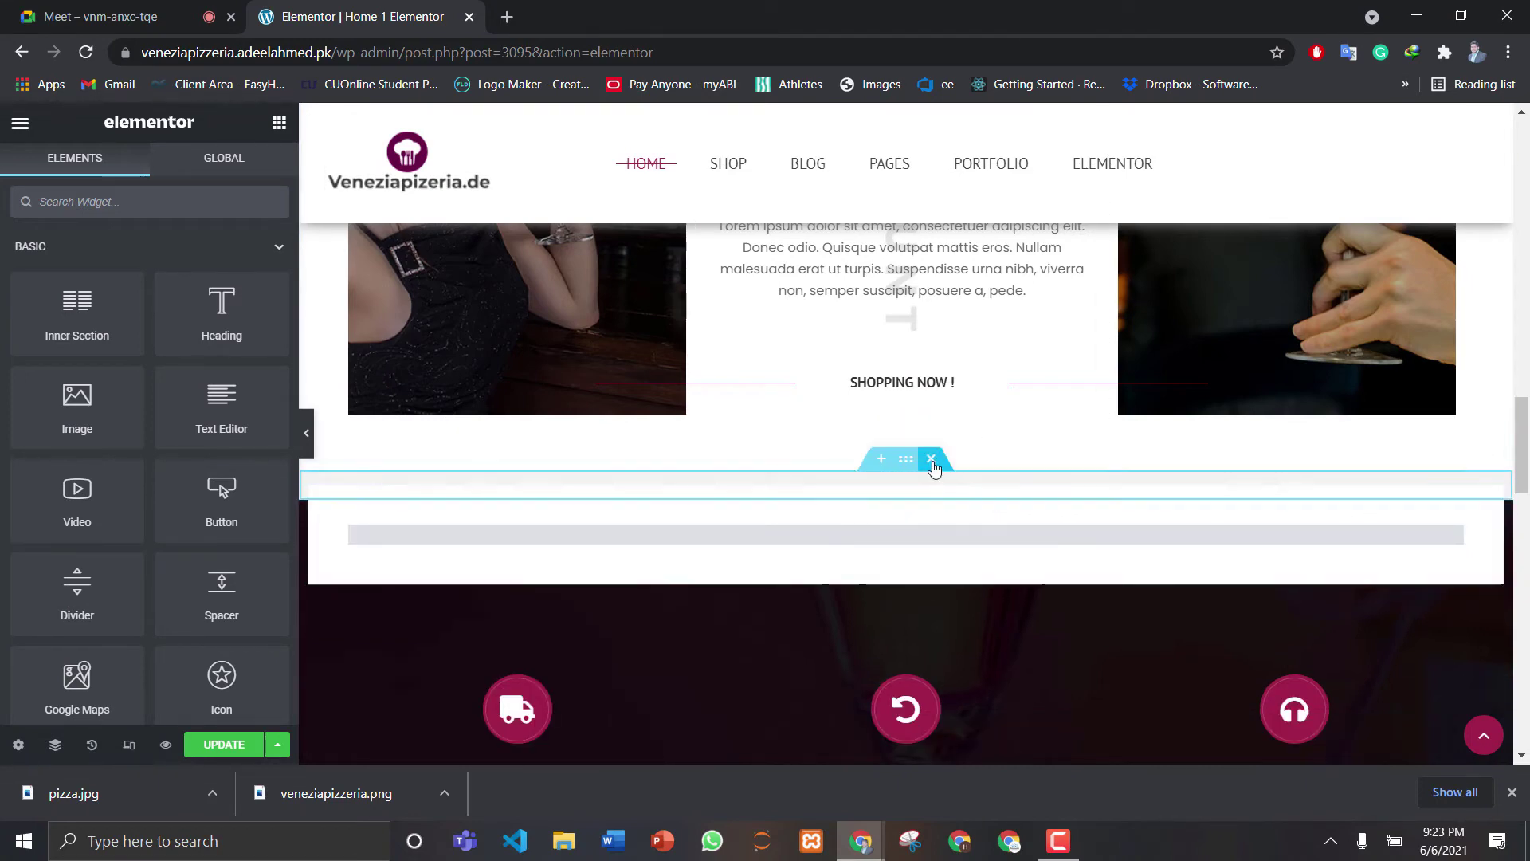
{"action": "left_click", "coordinate": [933, 460]}
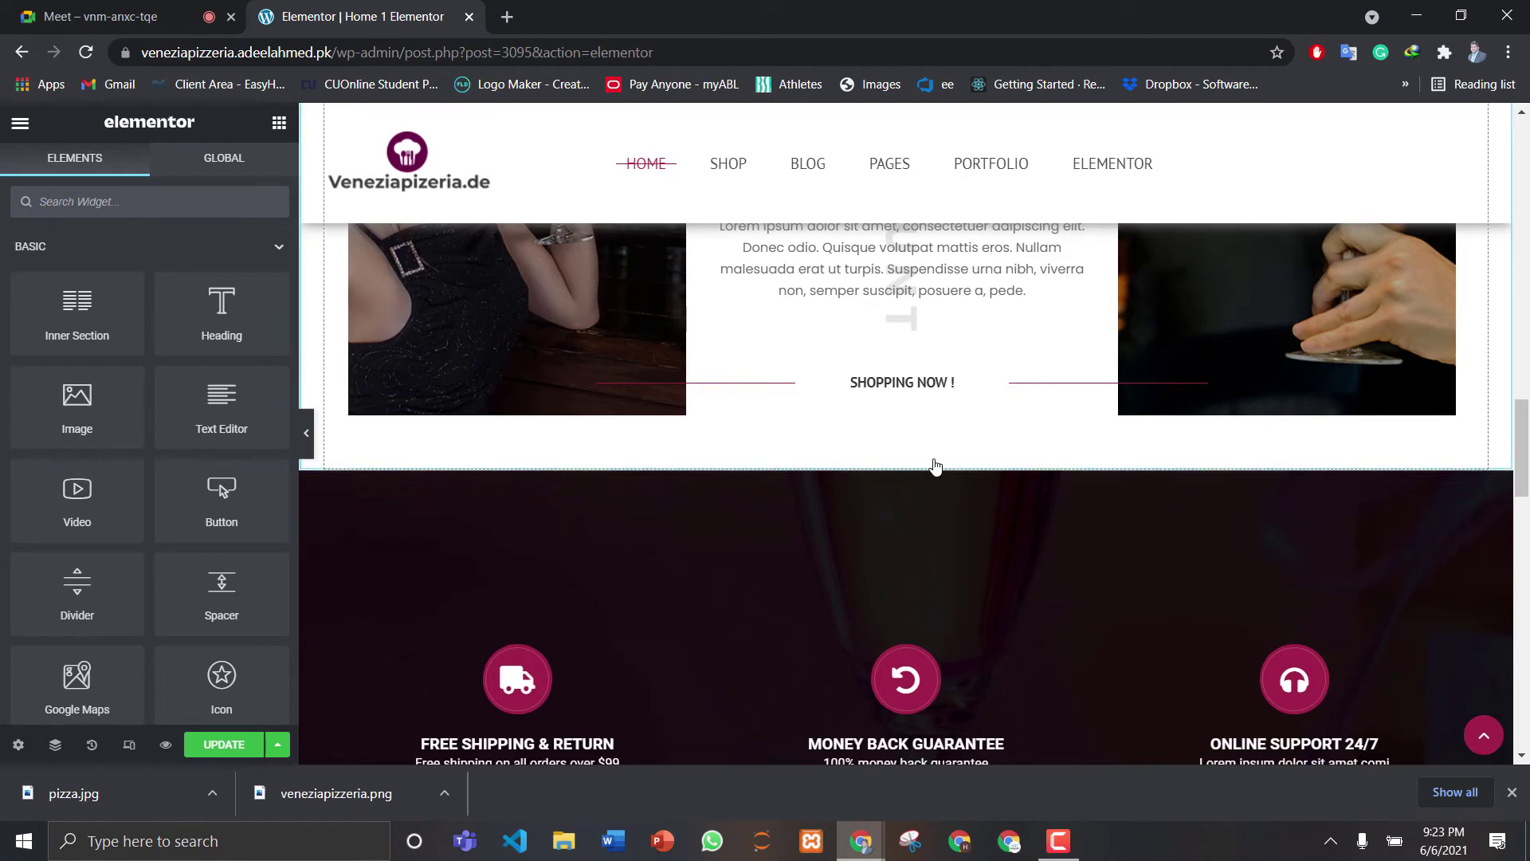
Delete the From the Blog section below the Free Shipping & Return banner
{"action": "scroll", "coordinate": [1526, 465], "scroll_direction": "down", "scroll_amount": 5}
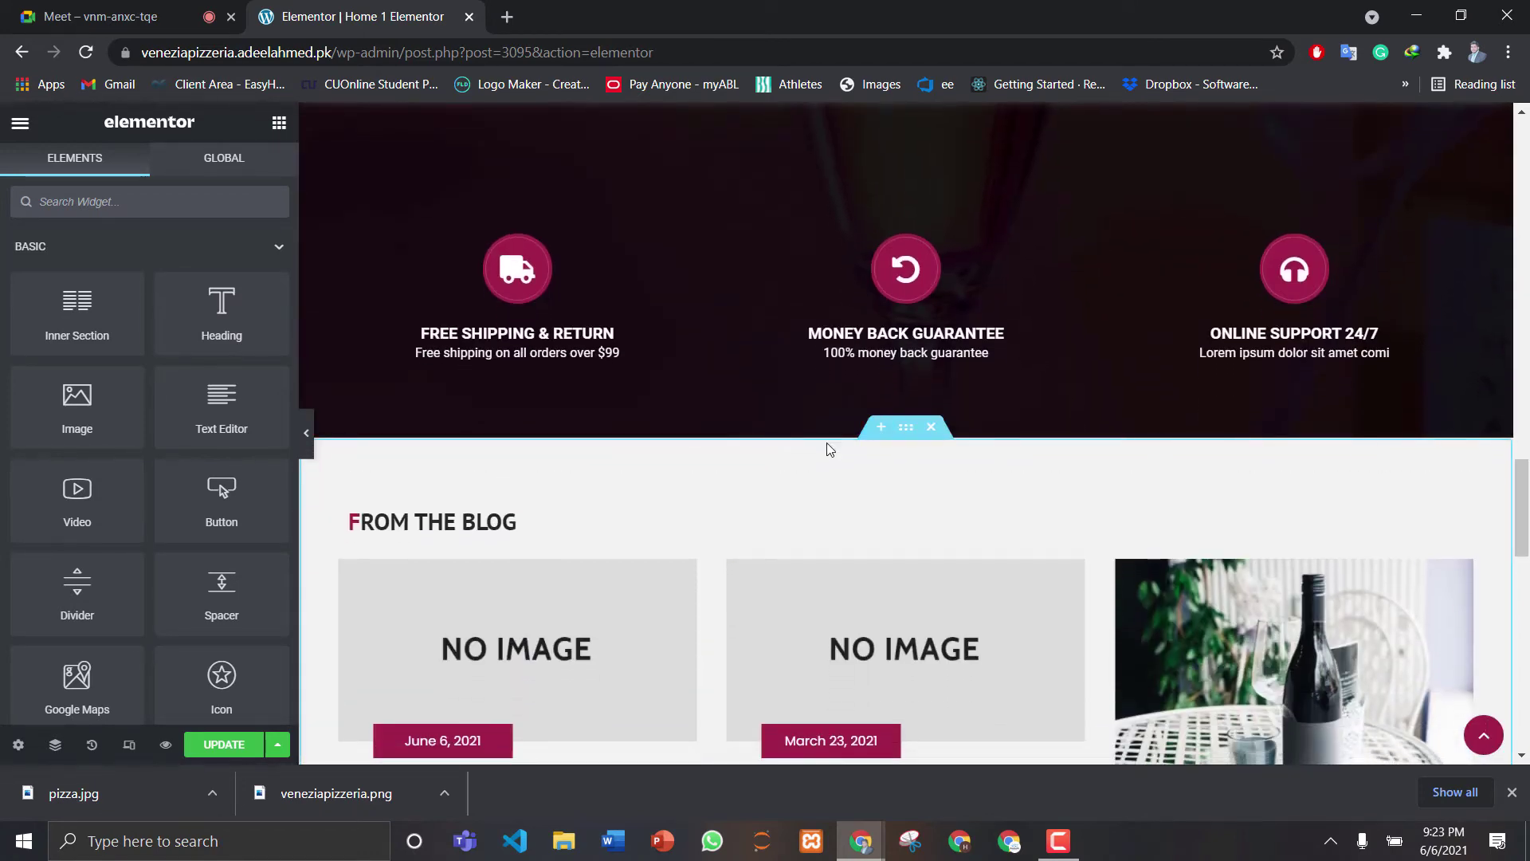
{"action": "left_click", "coordinate": [936, 434]}
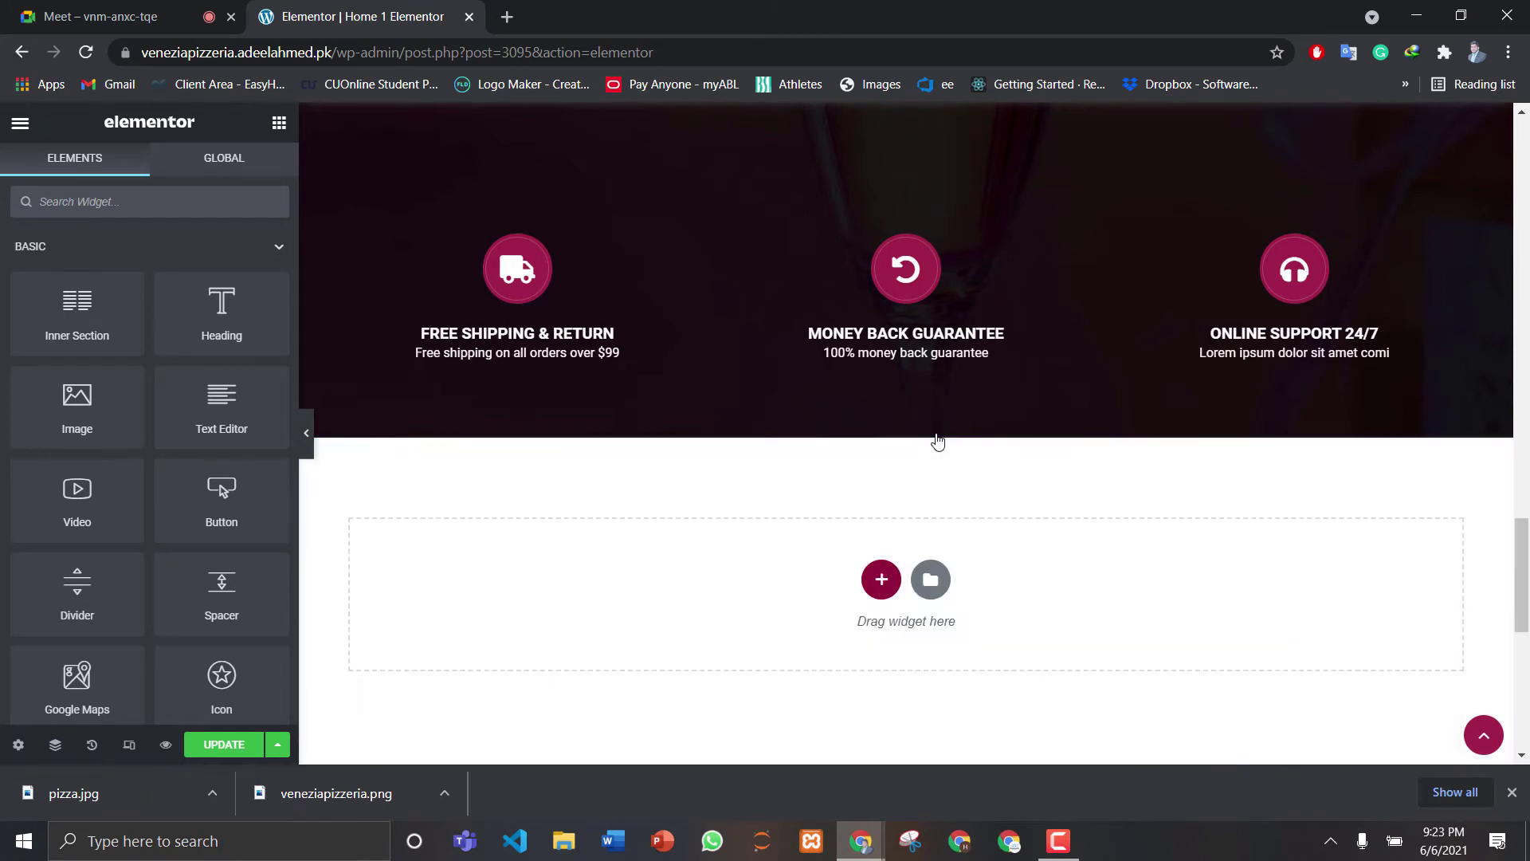
{"action": "scroll", "coordinate": [1527, 703], "scroll_direction": "down", "scroll_amount": 7}
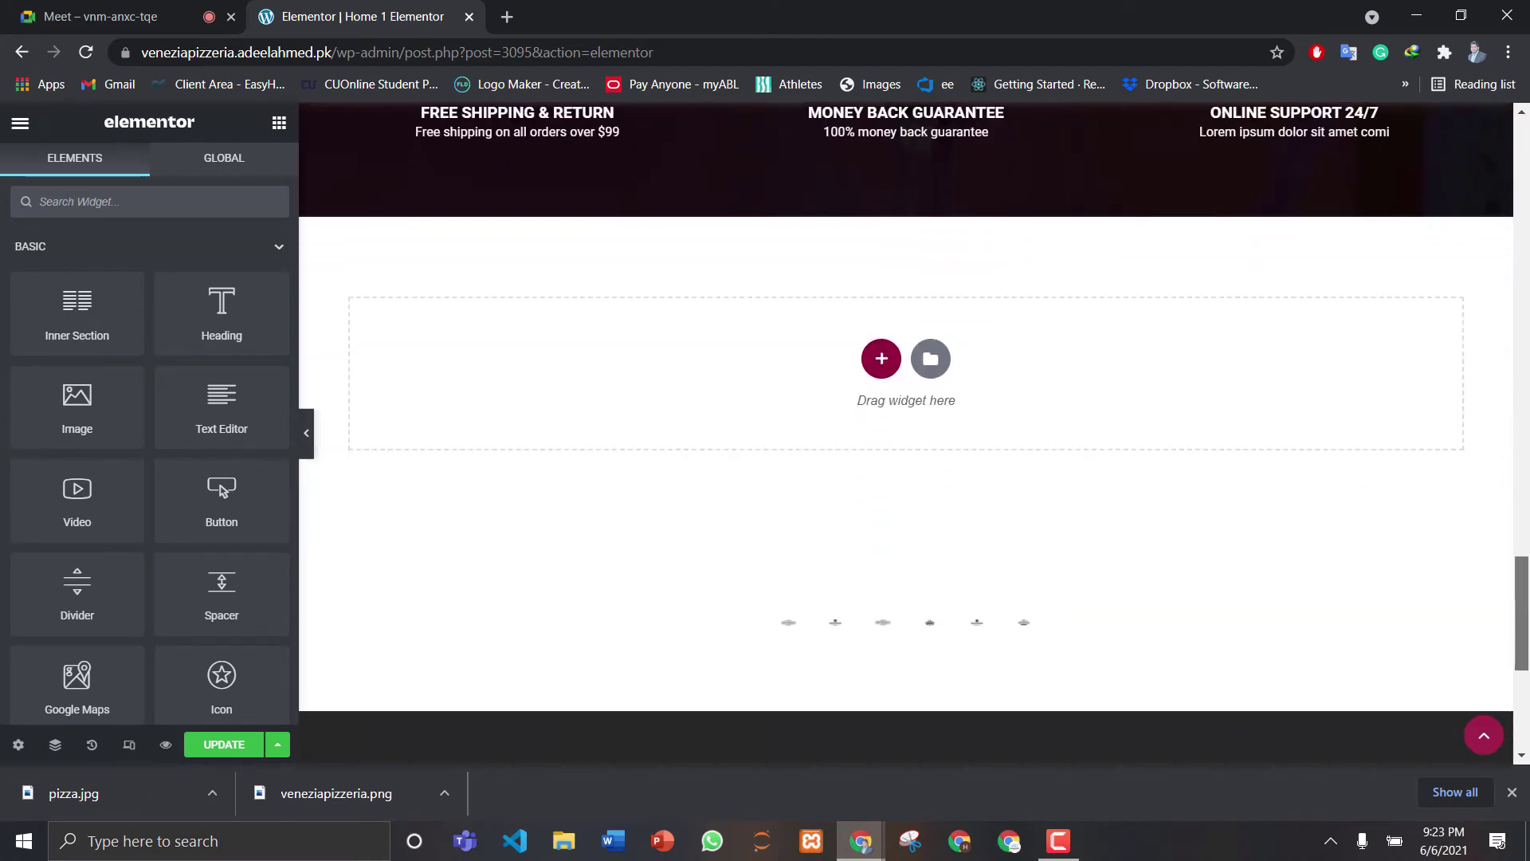
Replace the "PERFECT WINE" line in the Vermont wine banner's text with "Venezia Pizzeria"
{"action": "left_click_drag", "start_coordinate": [1527, 704], "coordinate": [1527, 418]}
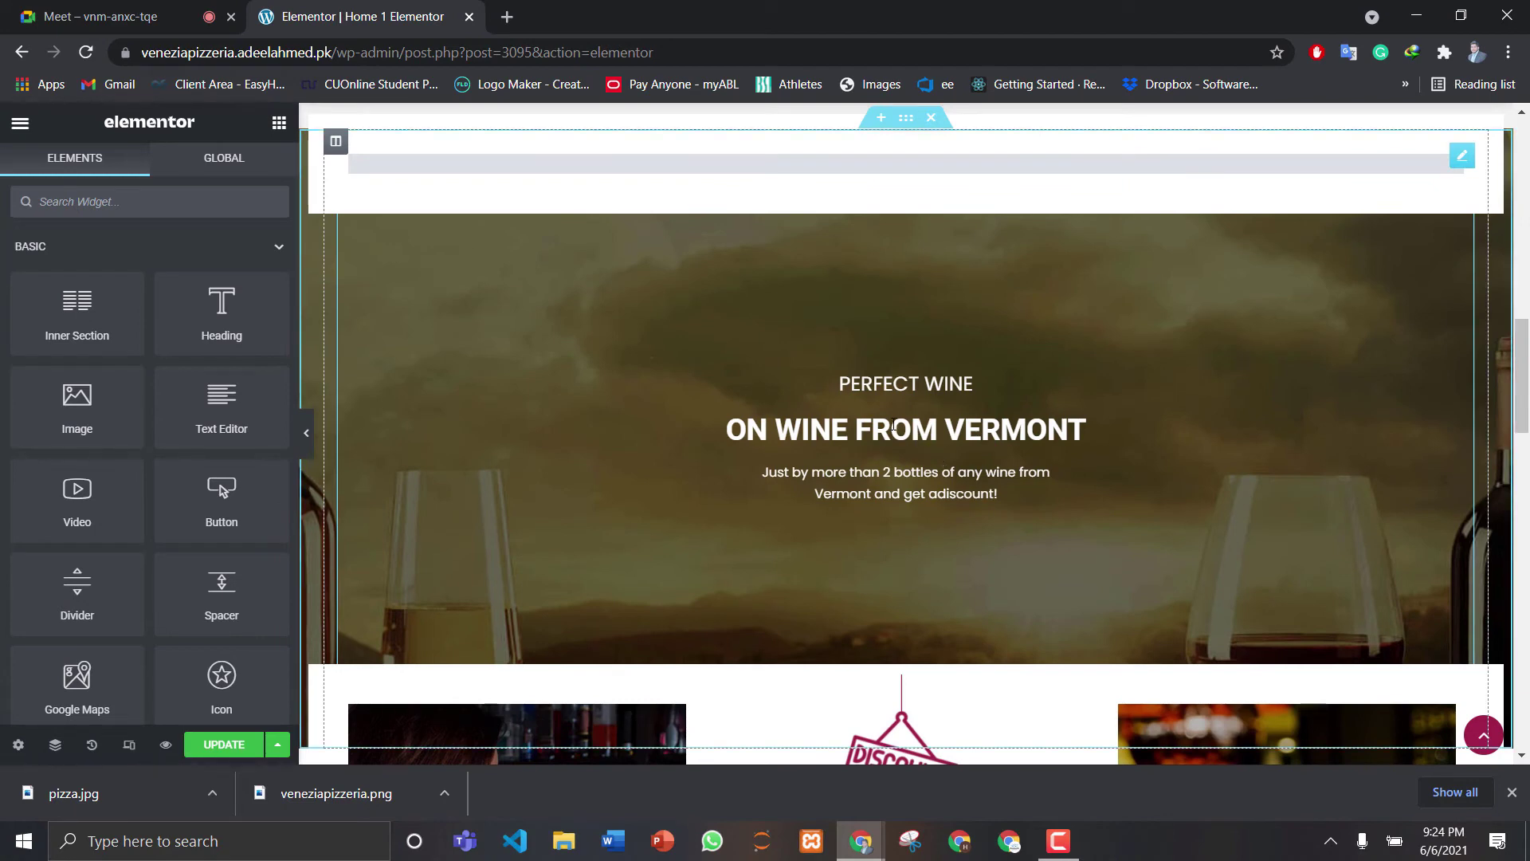
{"action": "left_click", "coordinate": [894, 428]}
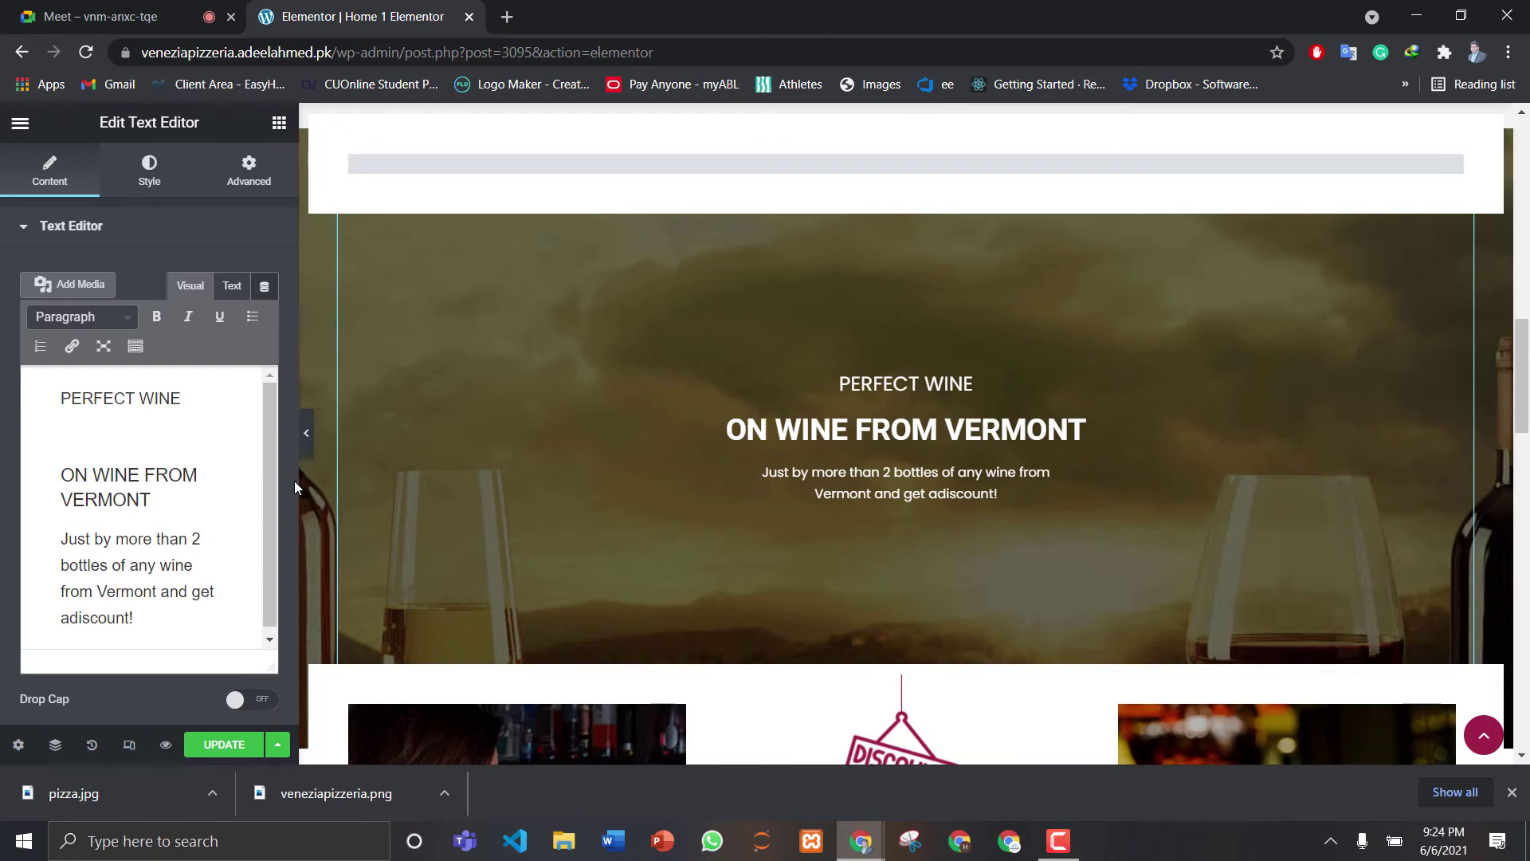
{"action": "left_click_drag", "start_coordinate": [185, 398], "coordinate": [51, 403]}
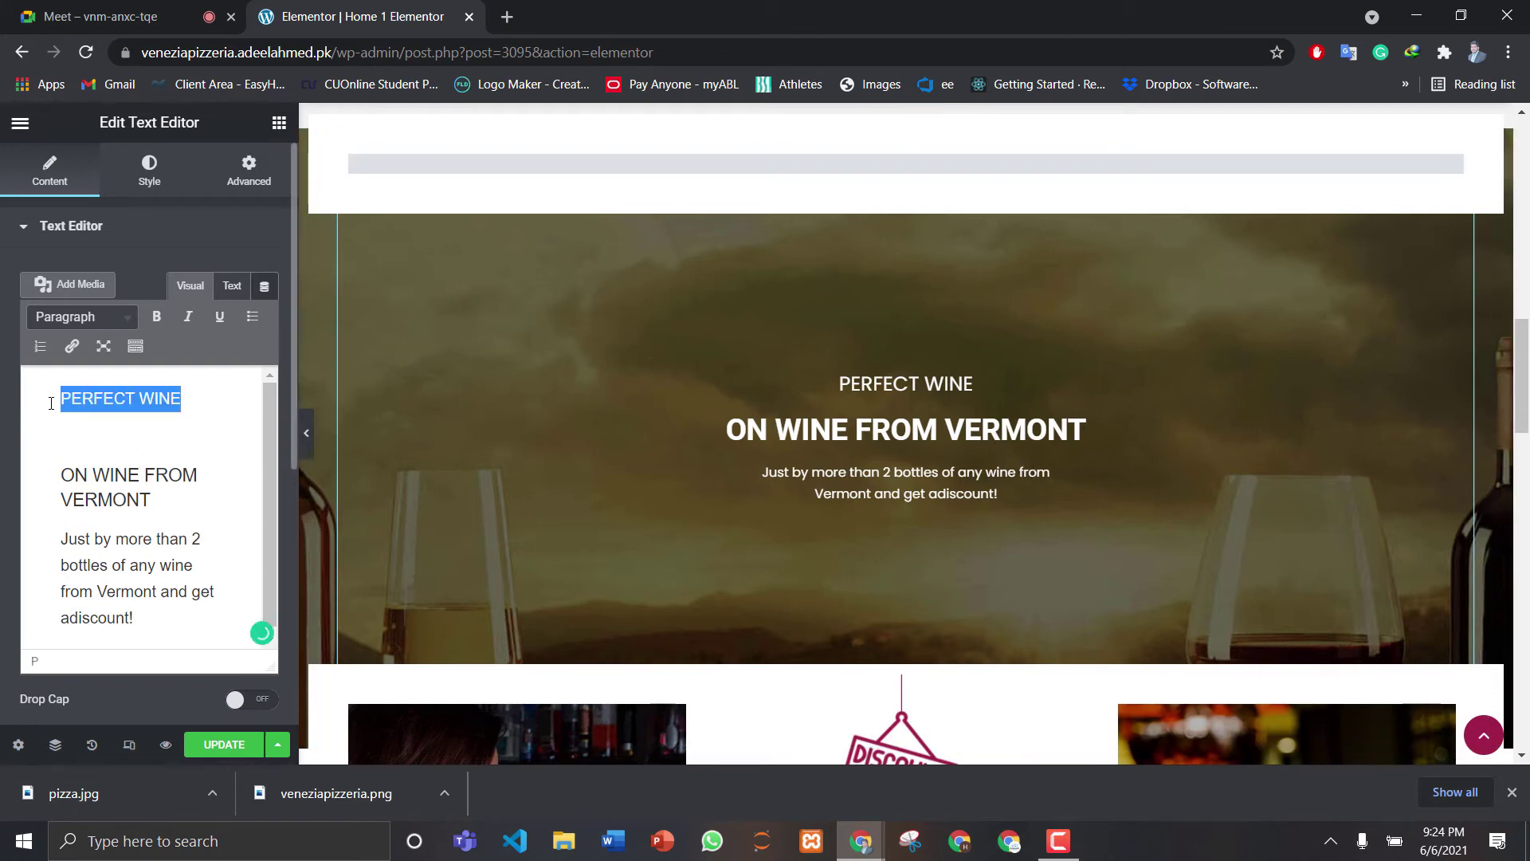
{"action": "key", "text": "BackSpace"}
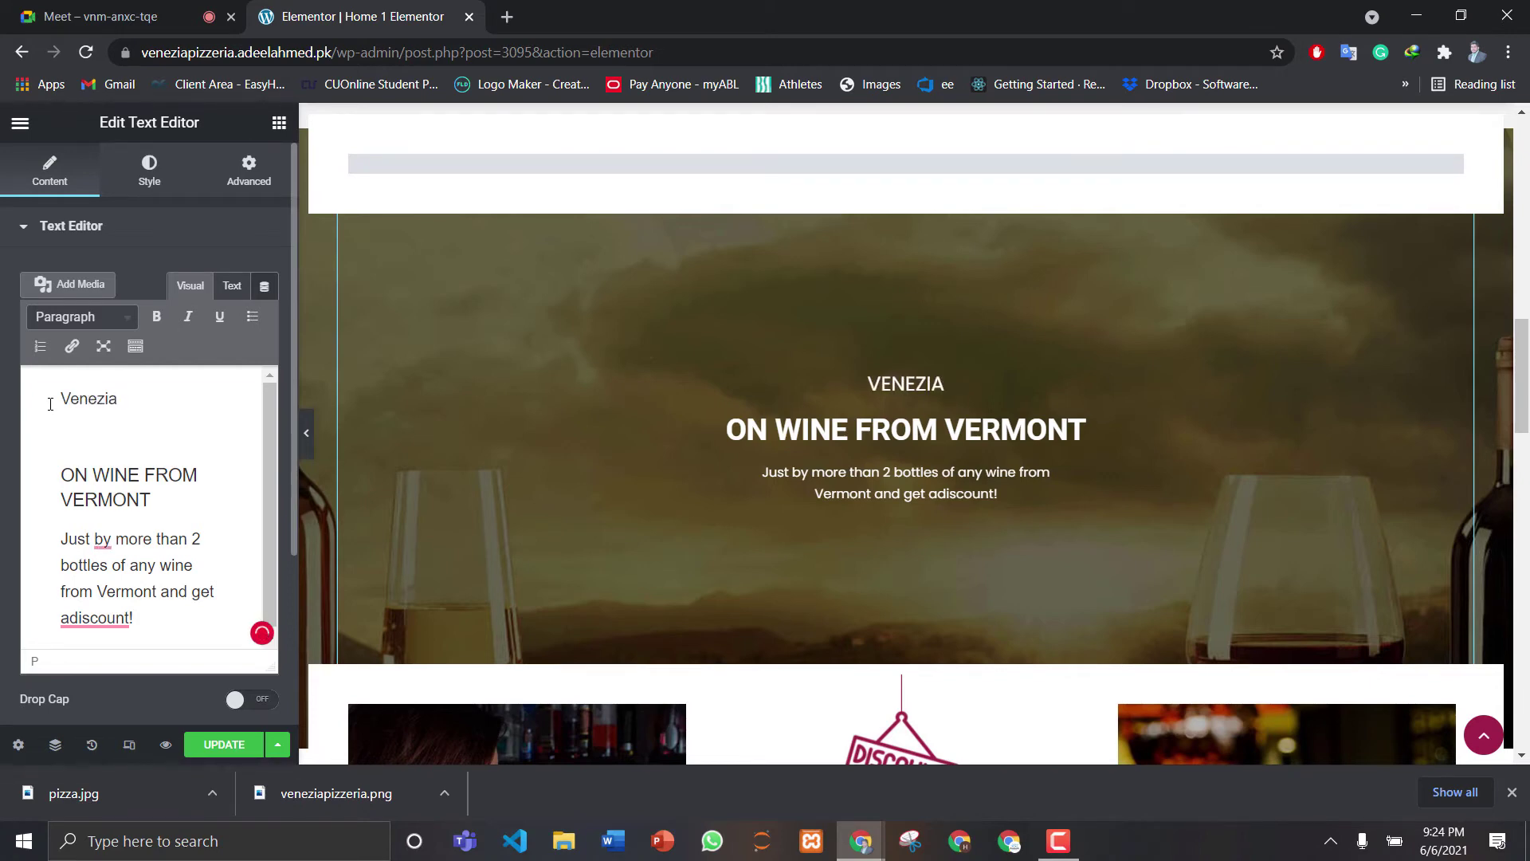
{"action": "type", "text": "Venezia Pizzeria"}
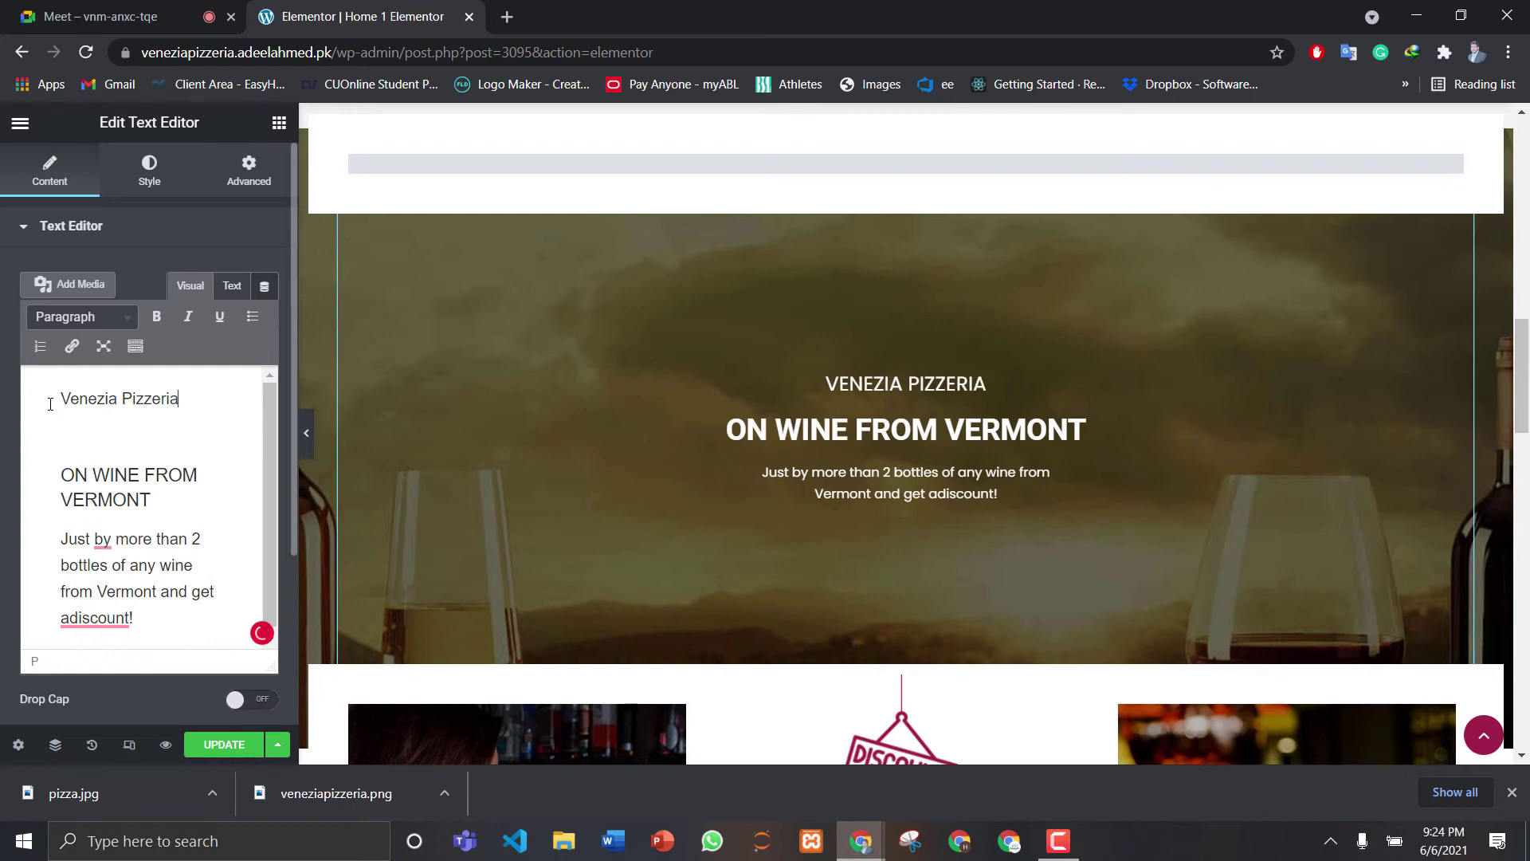
Change the banner's heading "ON WINE FROM VERMONT" to "Best Pizza in Town"
{"action": "left_click_drag", "start_coordinate": [150, 499], "coordinate": [56, 473]}
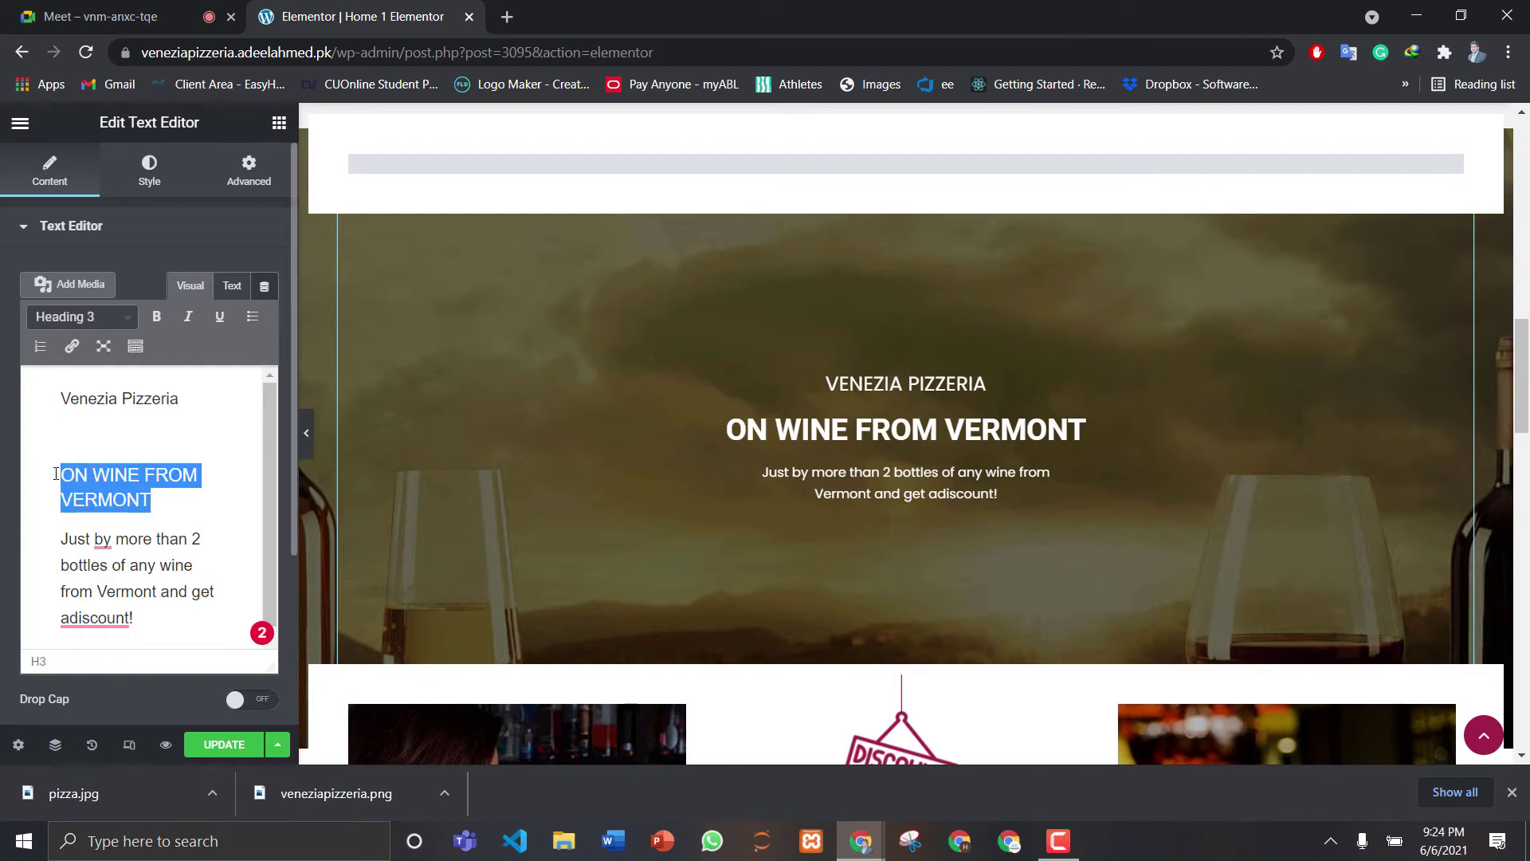
{"action": "key", "text": "BackSpace"}
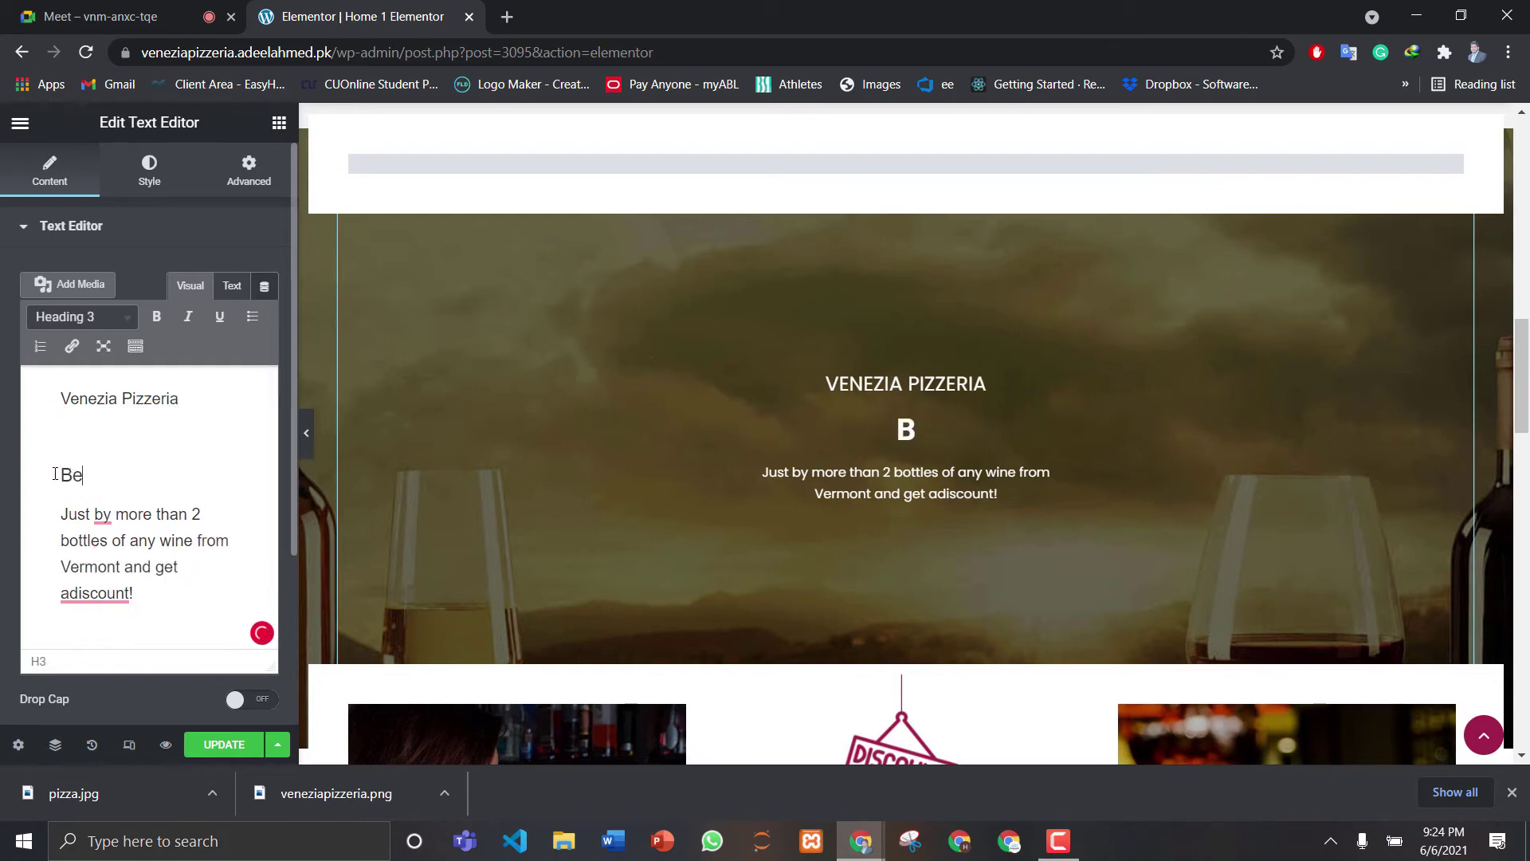
{"action": "type", "text": "Best Pizza"}
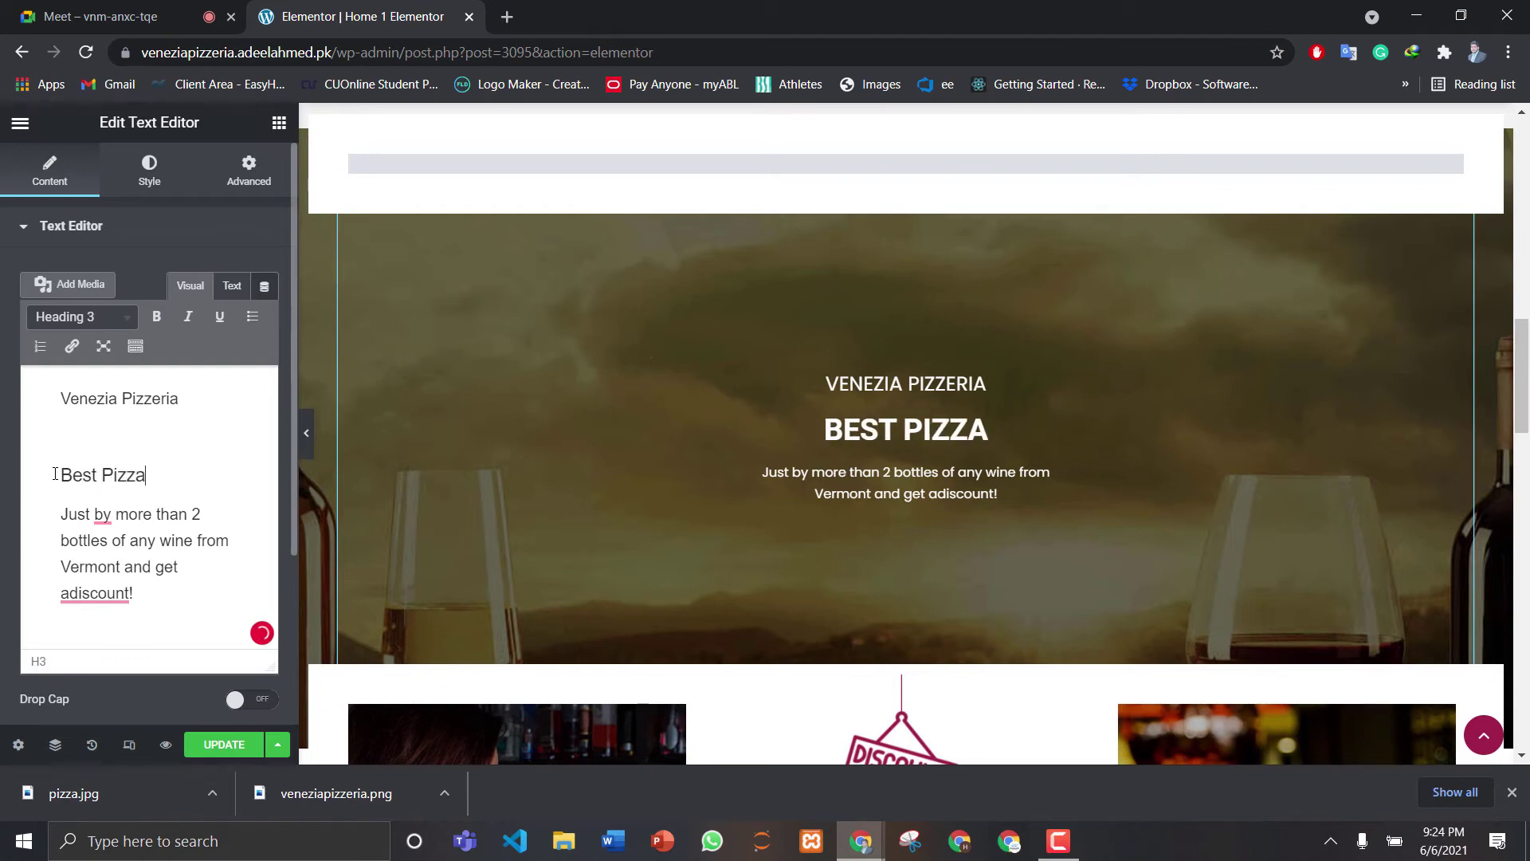
{"action": "type", "text": " in To"}
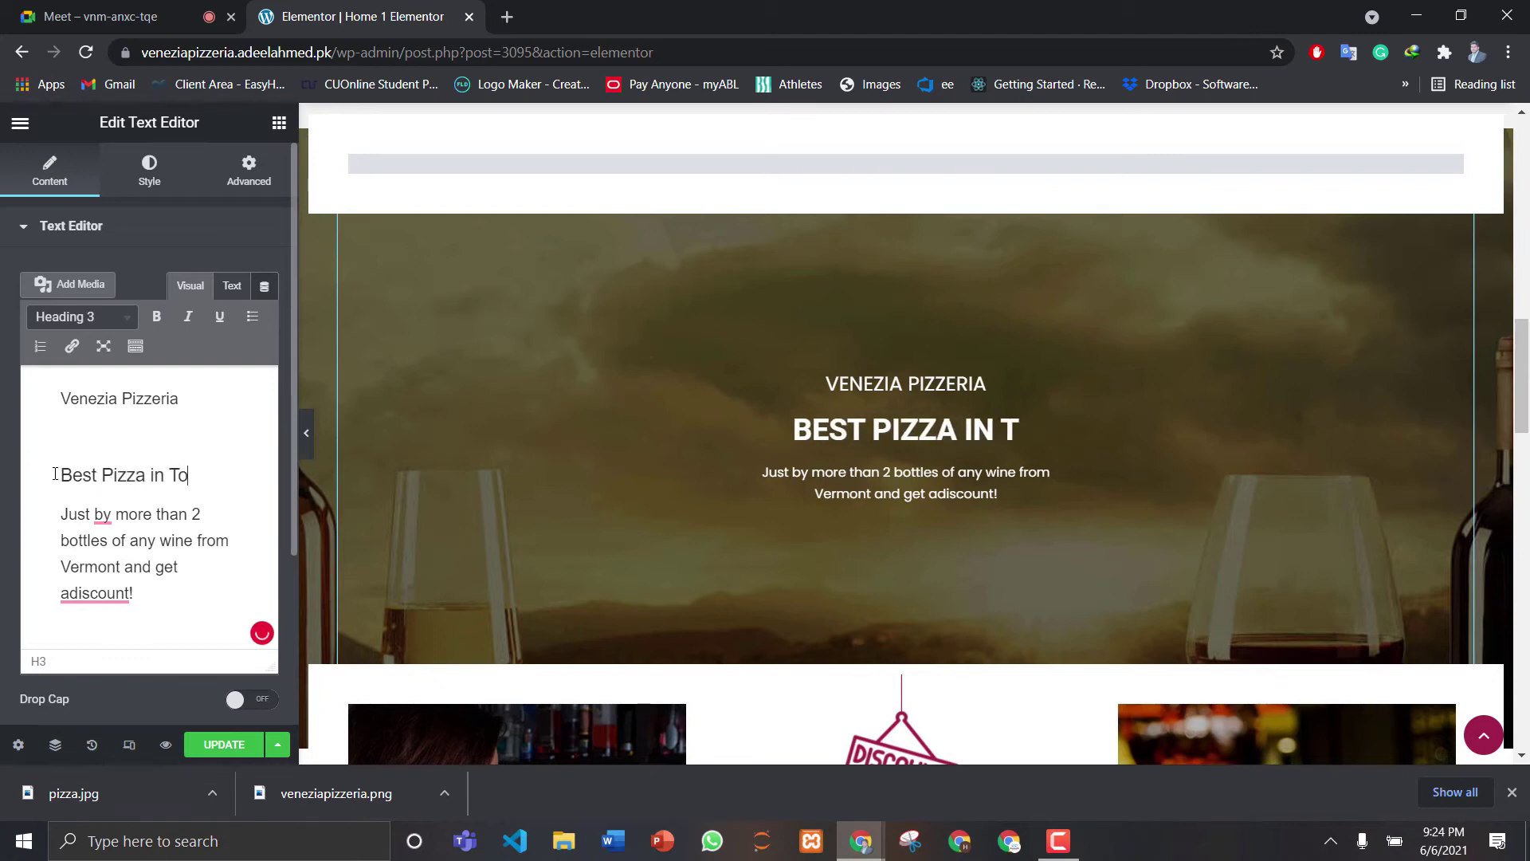
{"action": "type", "text": "wn"}
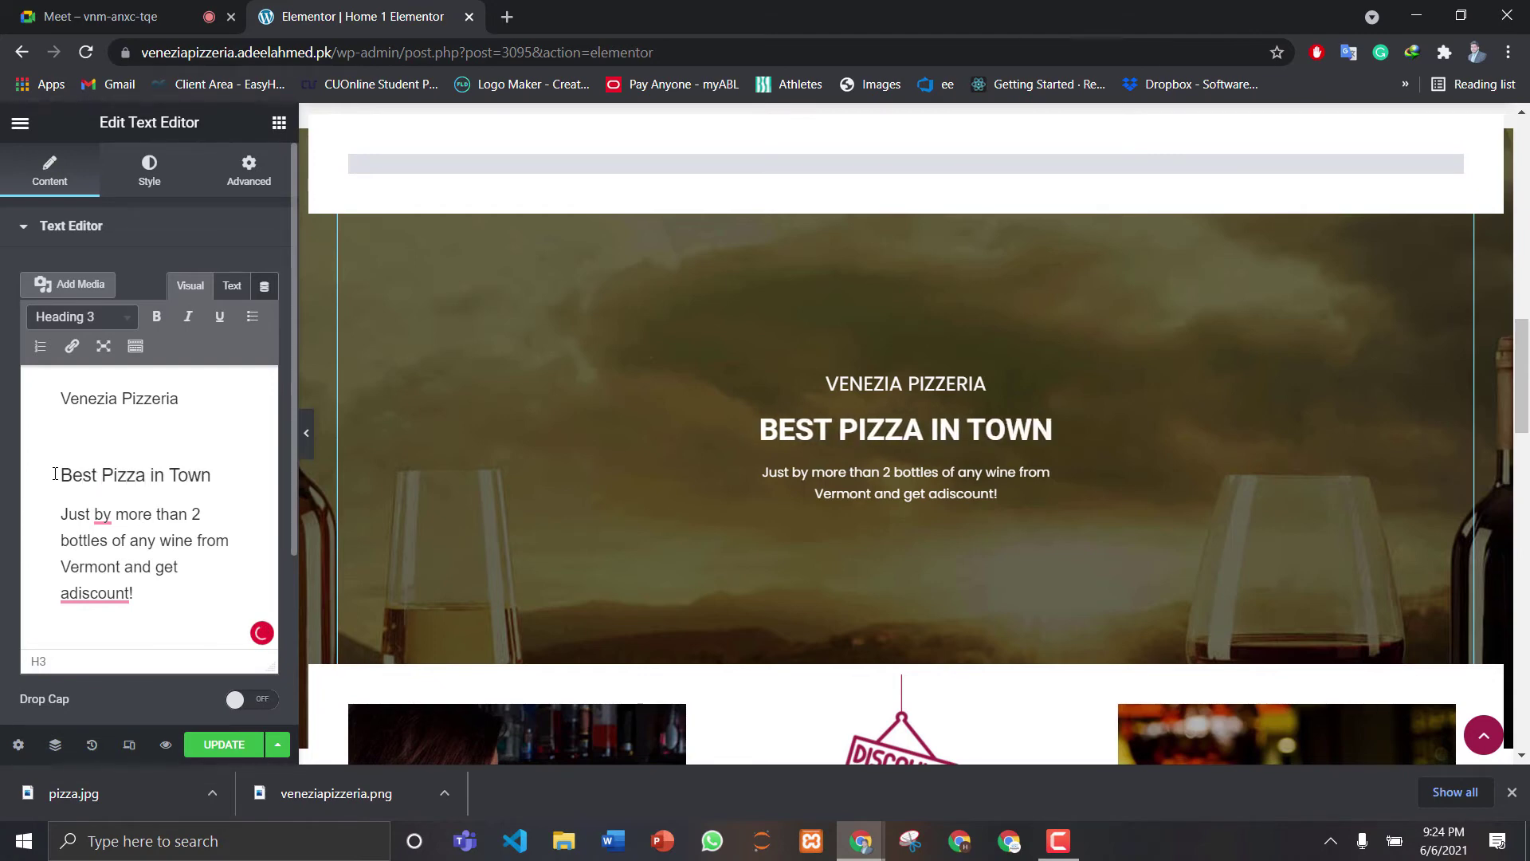
Reword the banner's description to "Just by more than 2 Pizzas and get one pizza for free."
{"action": "left_click", "coordinate": [127, 590]}
{"action": "left_click_drag", "start_coordinate": [133, 593], "coordinate": [63, 528]}
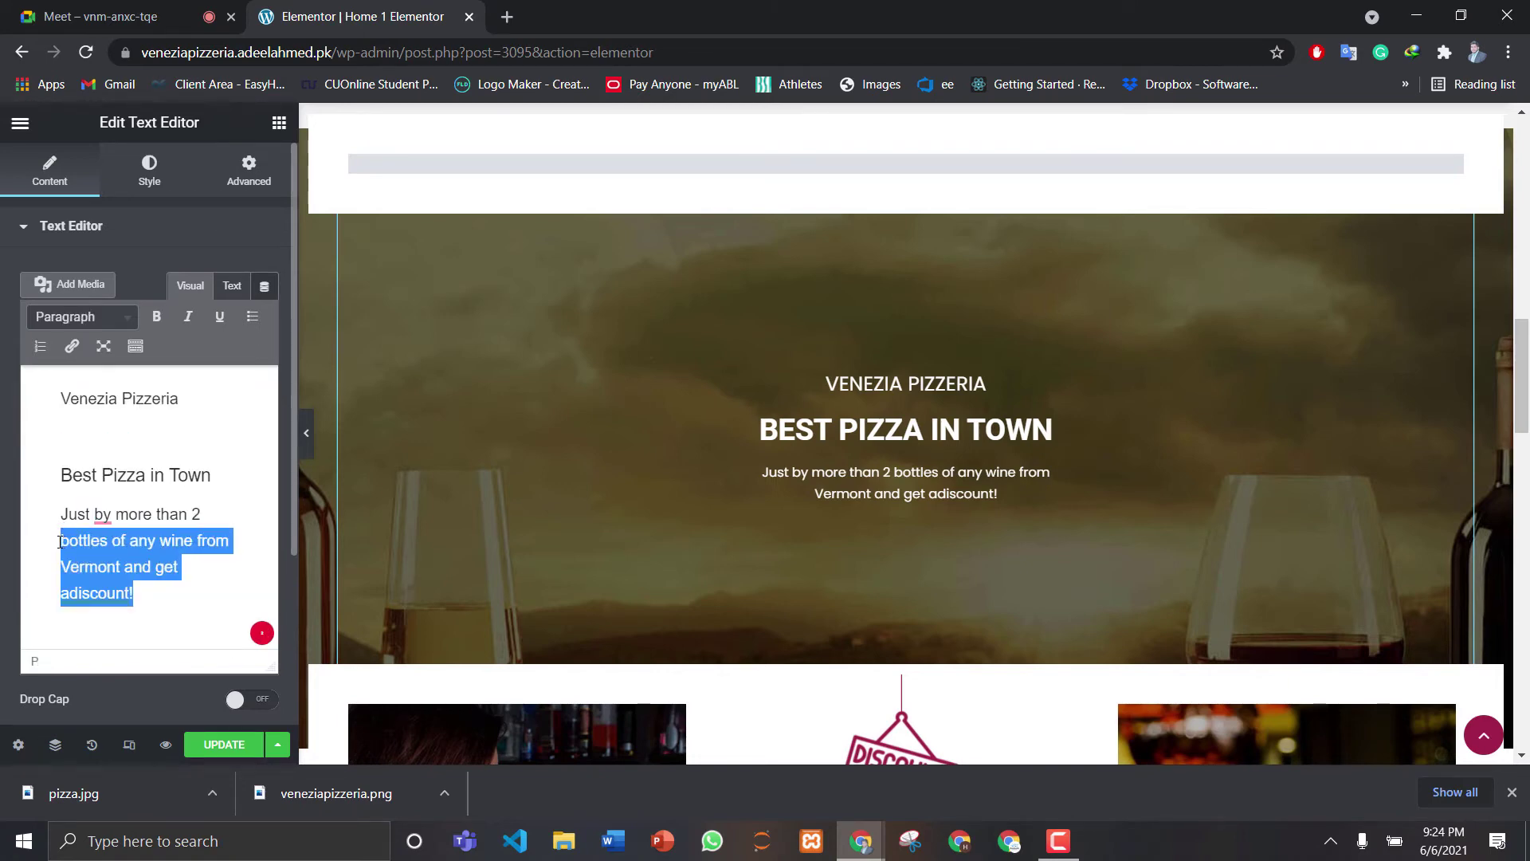
{"action": "key", "text": "BackSpace"}
{"action": "type", "text": "Pii"}
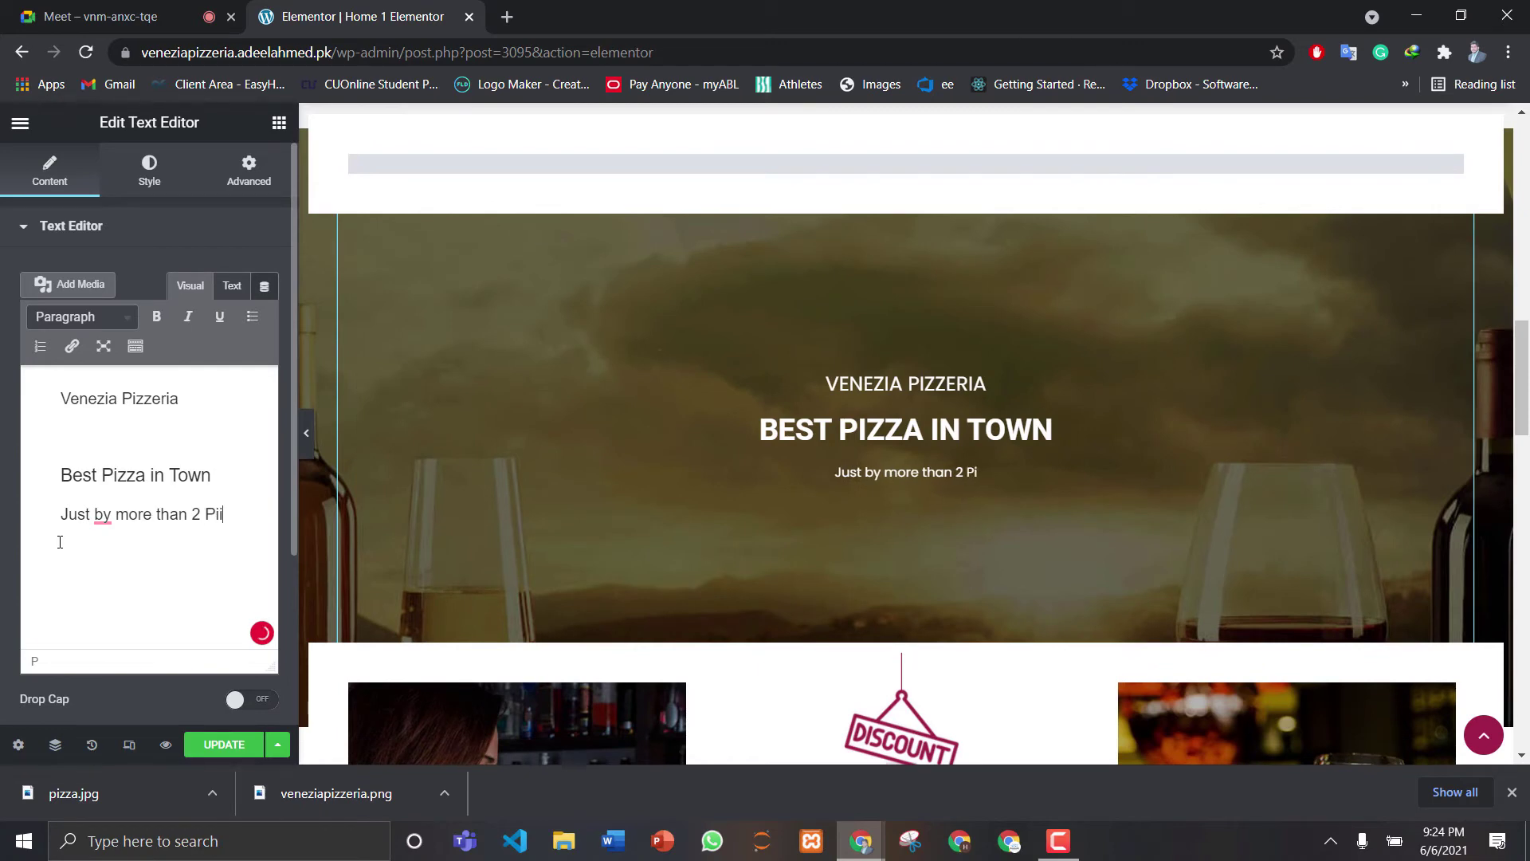
{"action": "key", "text": "BackSpace"}
{"action": "type", "text": "zzas"}
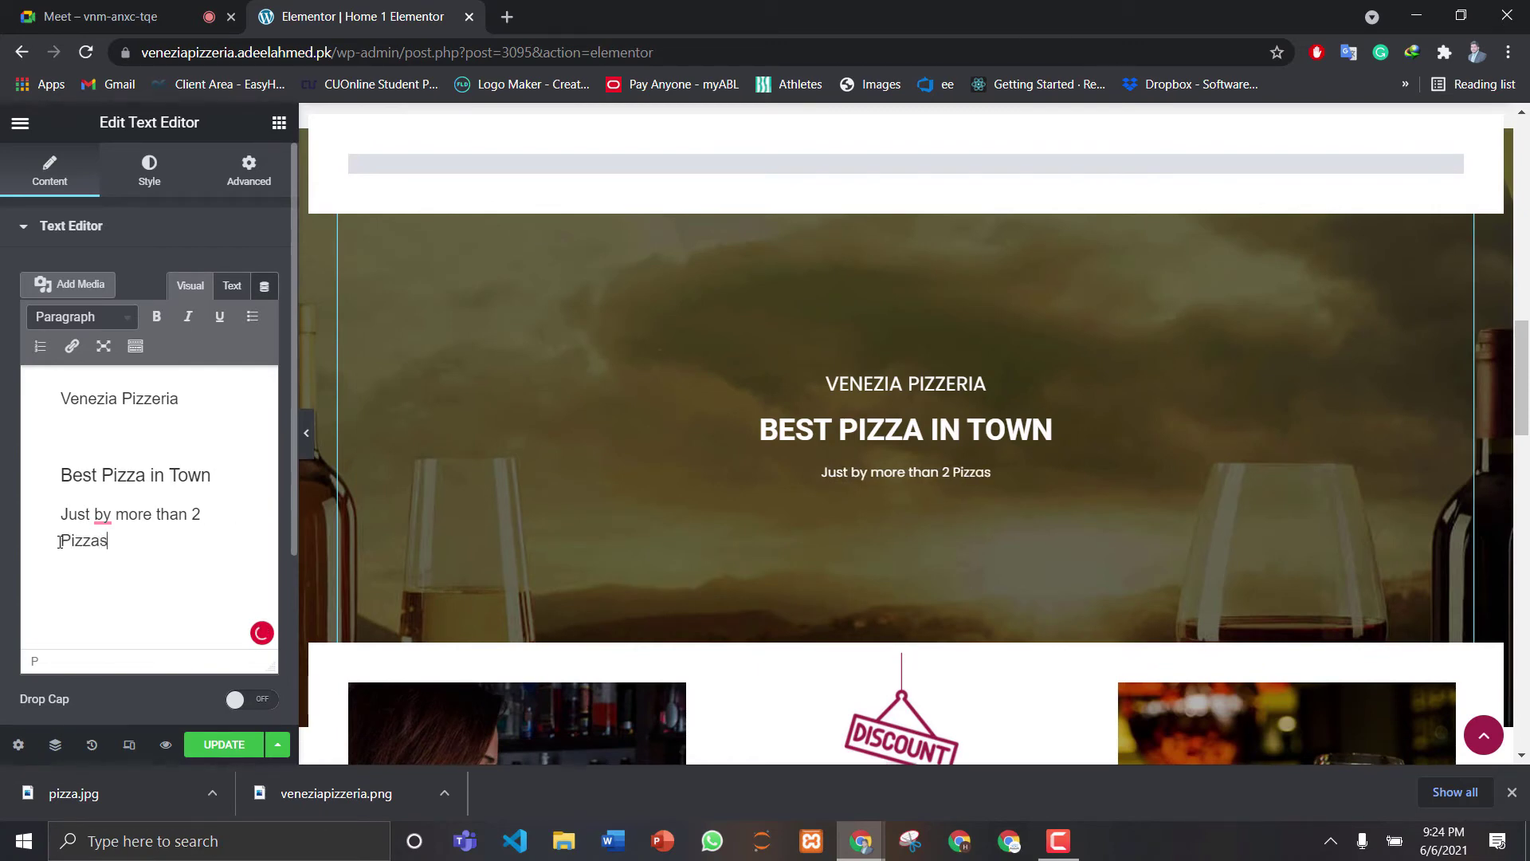
{"action": "type", "text": " and"}
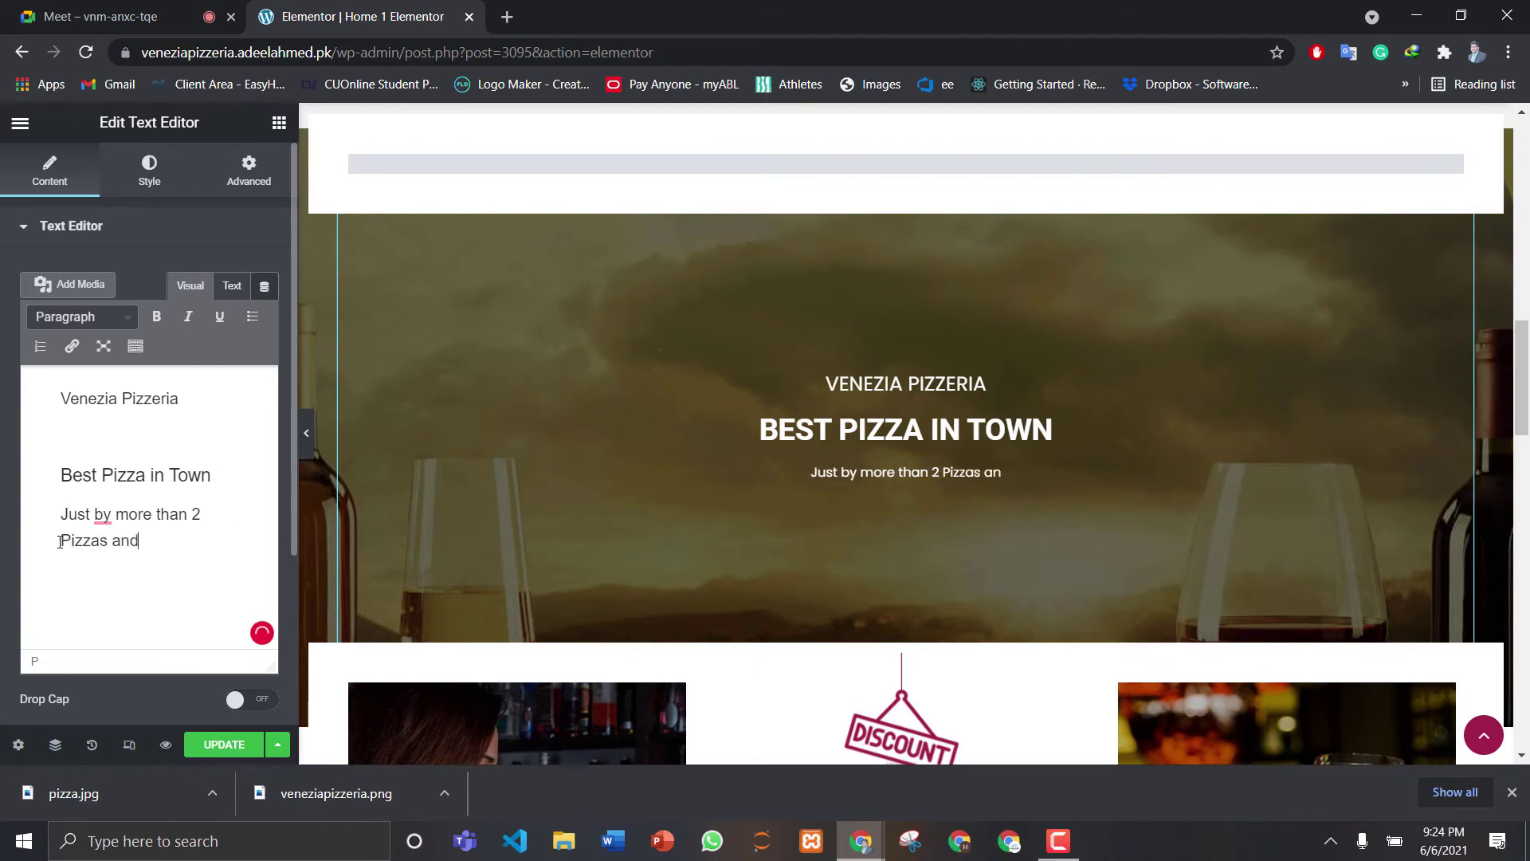
{"action": "type", "text": " get one"}
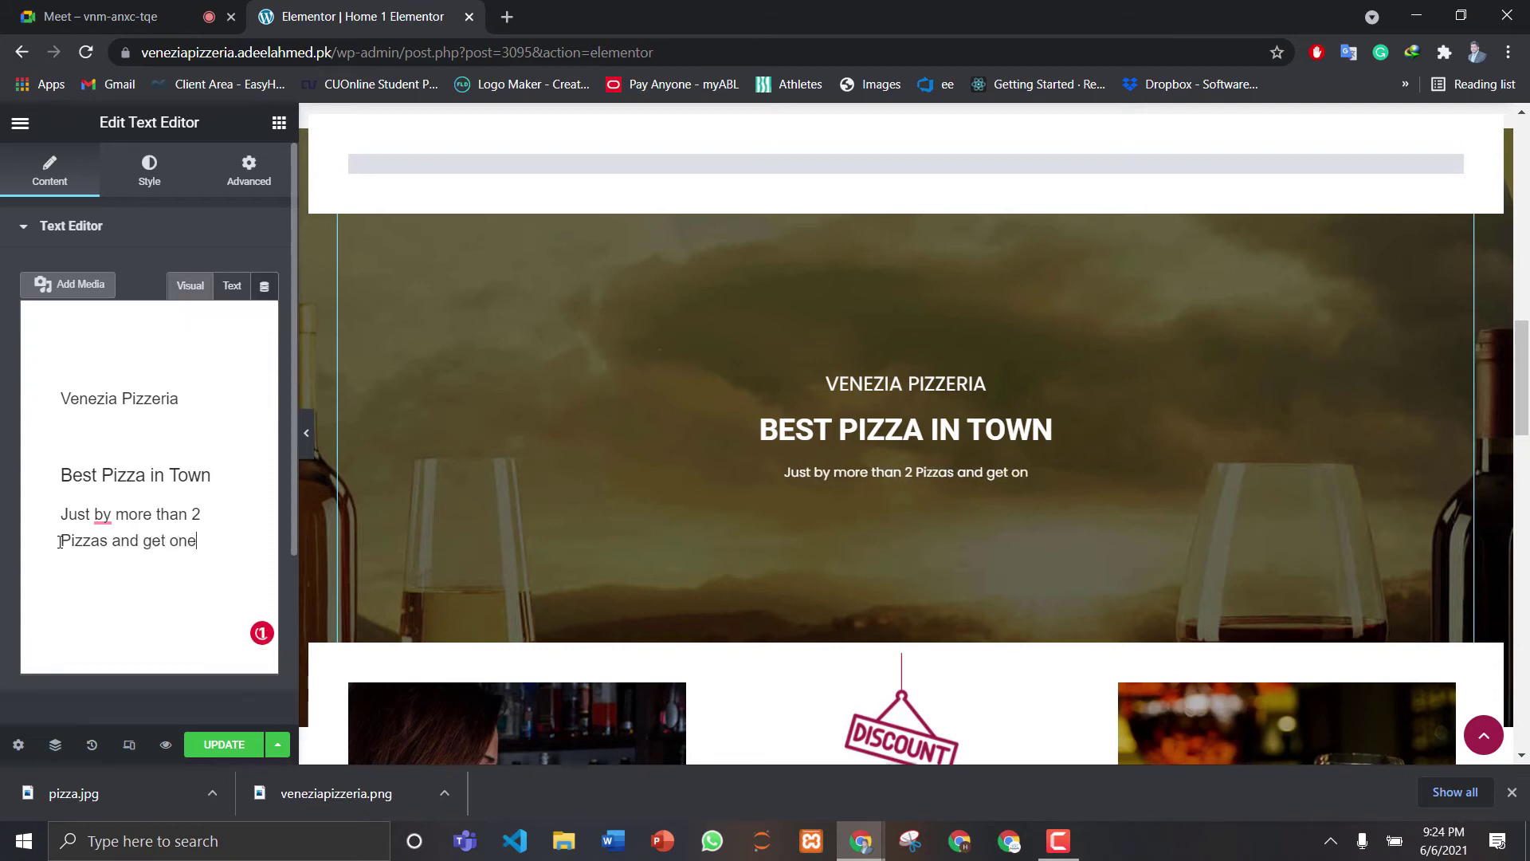
{"action": "type", "text": " pizza "}
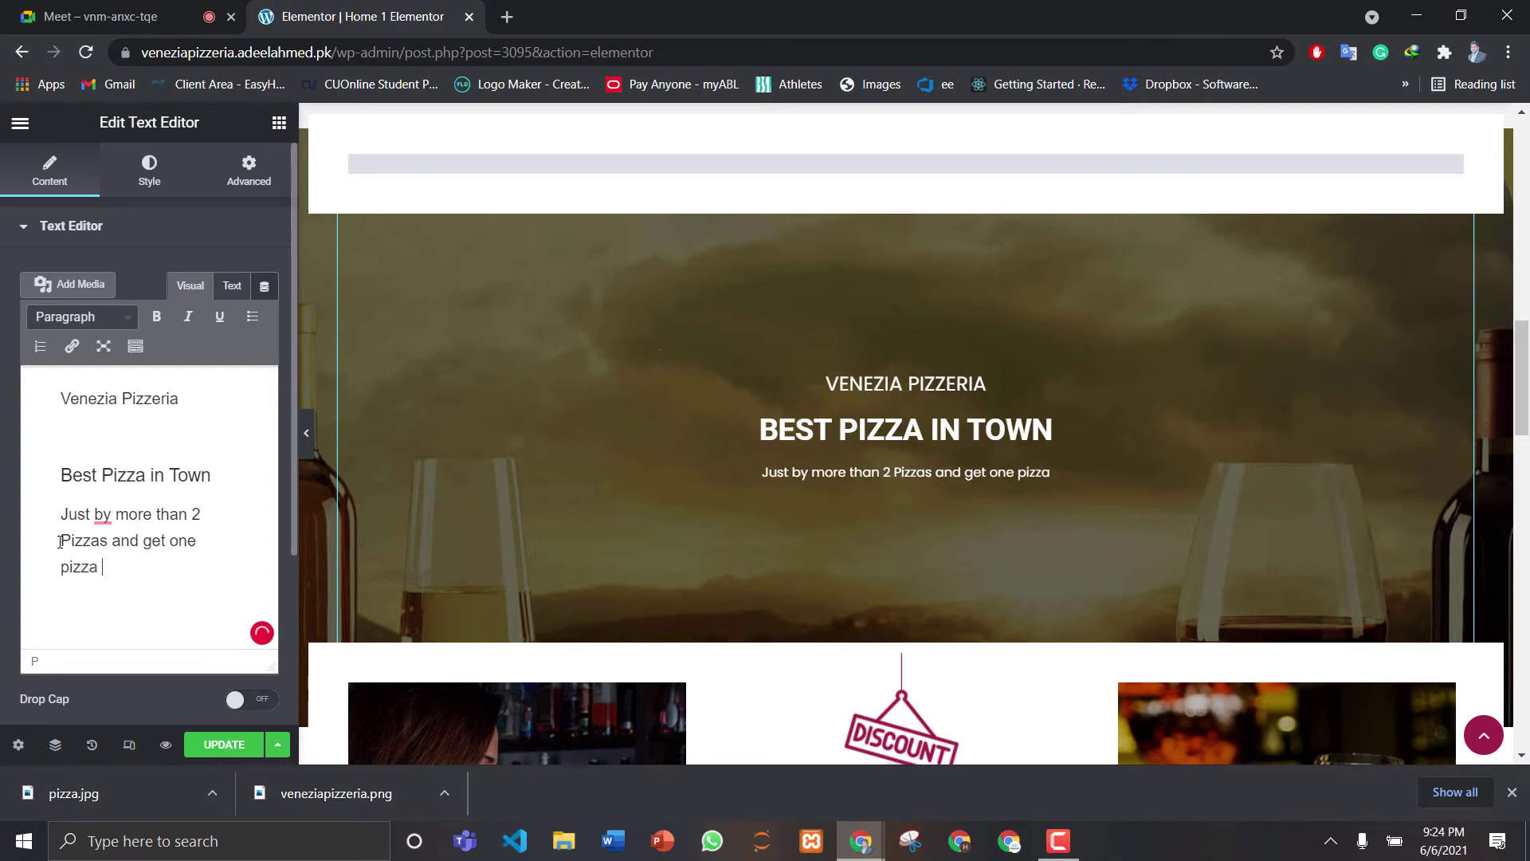
{"action": "type", "text": "for free"}
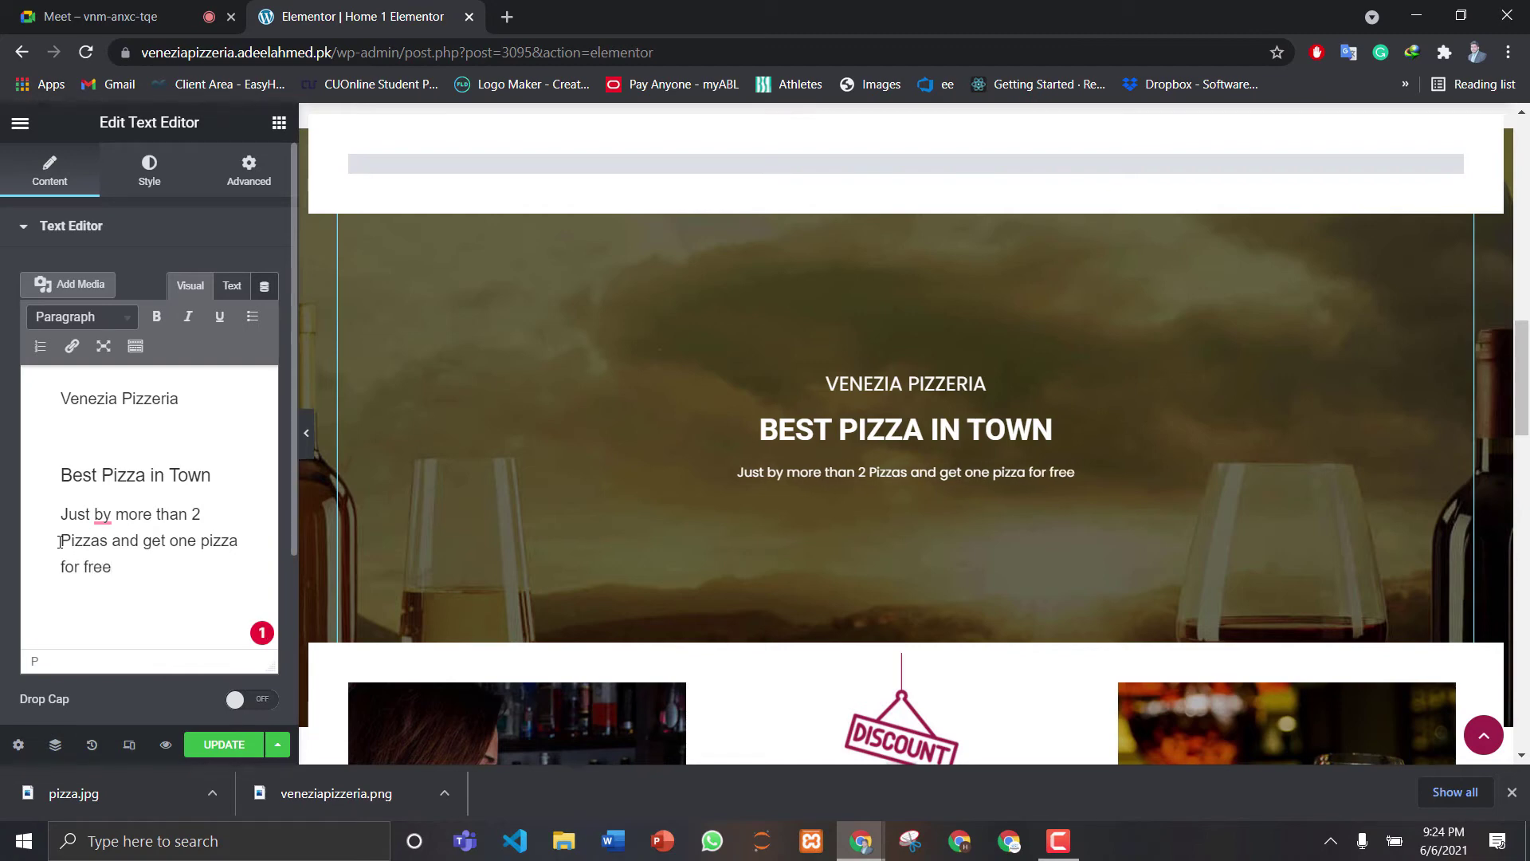
{"action": "type", "text": "."}
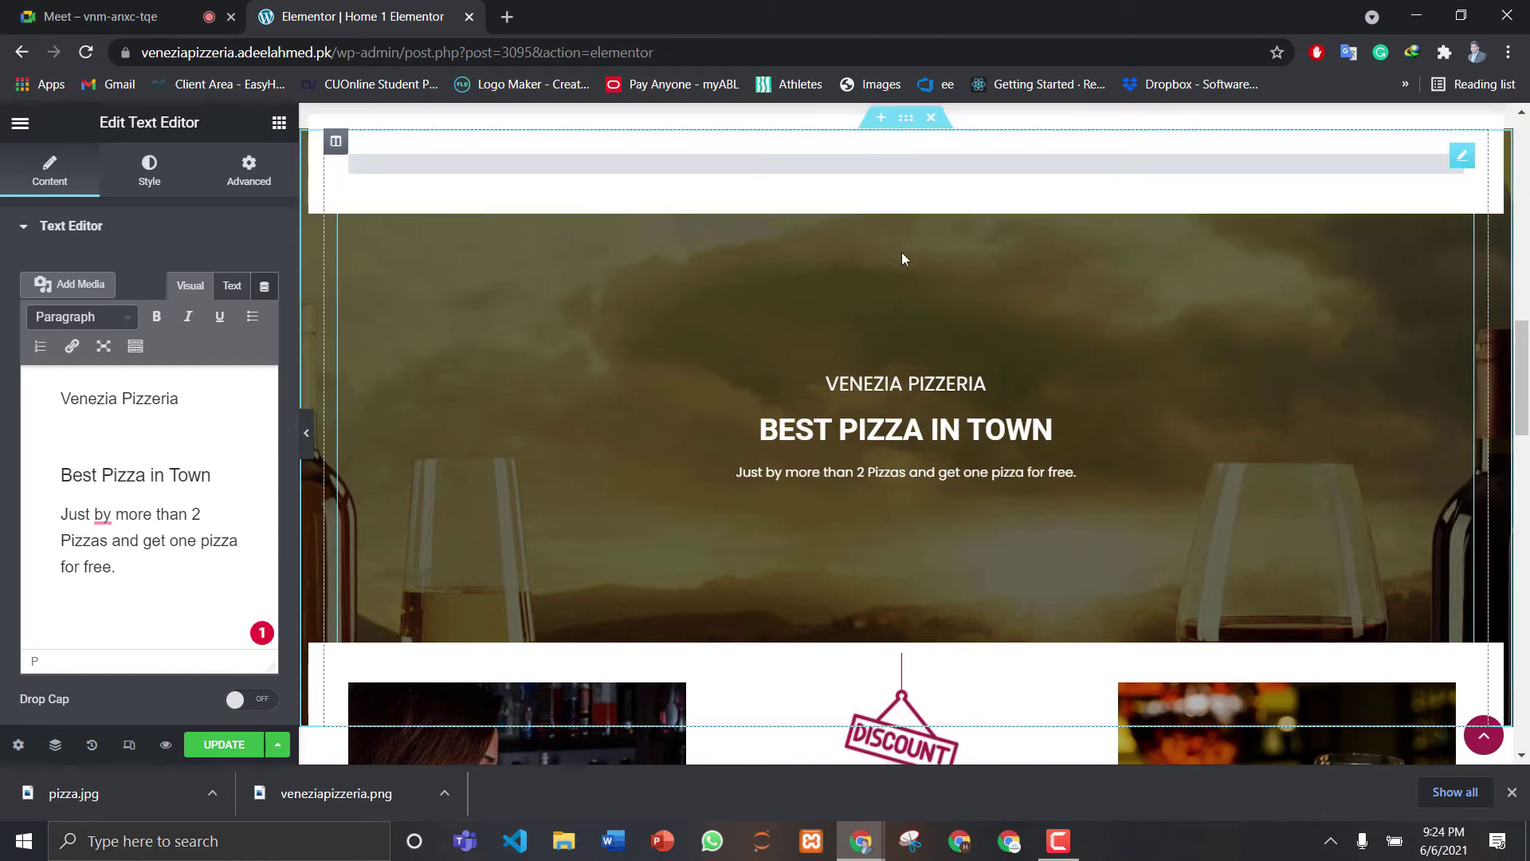
Inspect the style settings of the Best Pizza in Town banner text and the inner section above it for the banner's background image
{"action": "left_click", "coordinate": [161, 193]}
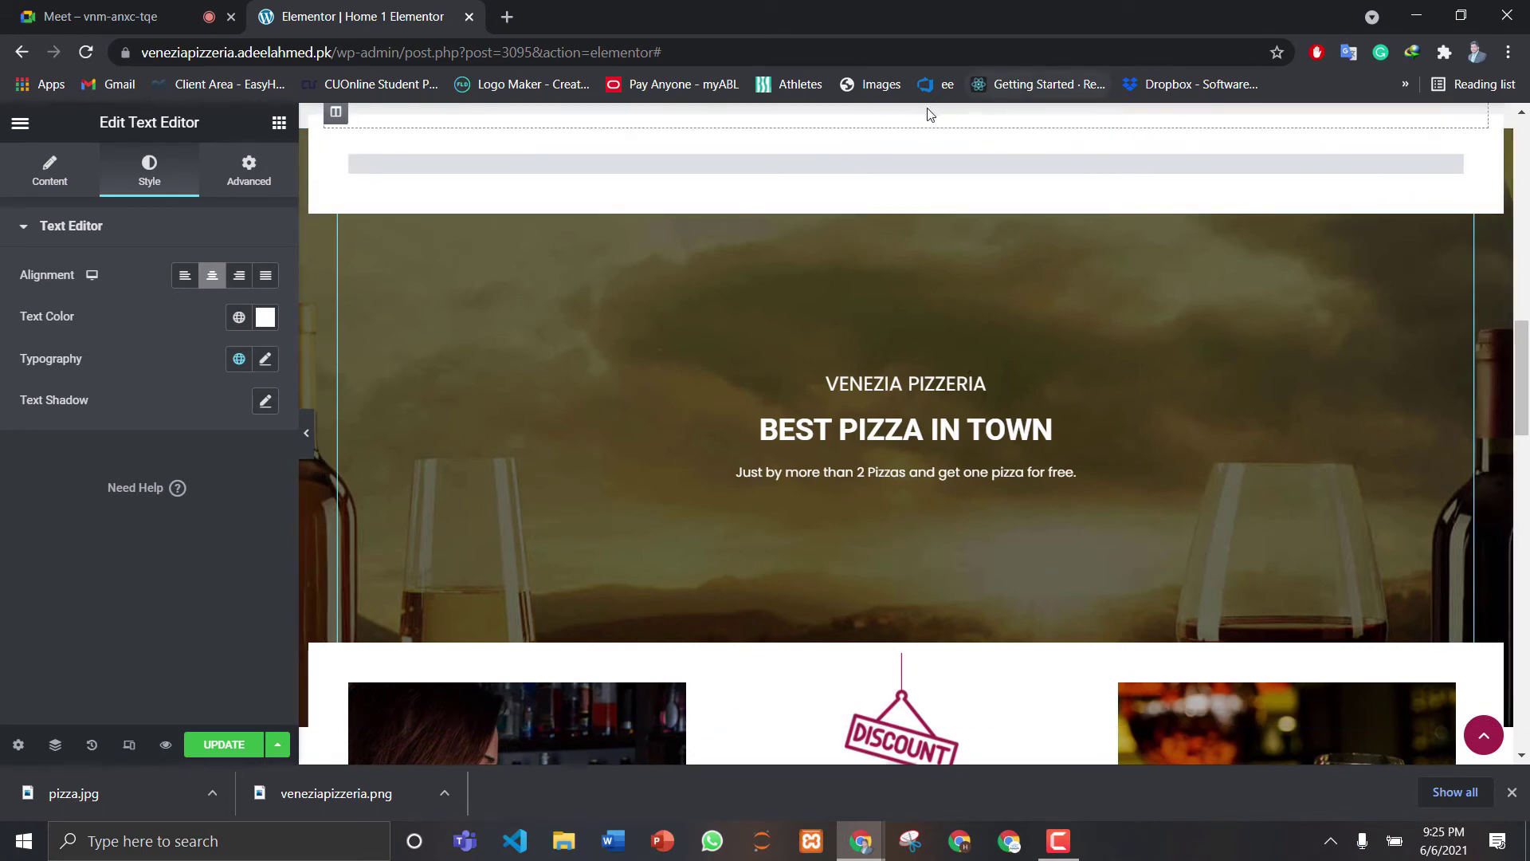
{"action": "left_click", "coordinate": [894, 113]}
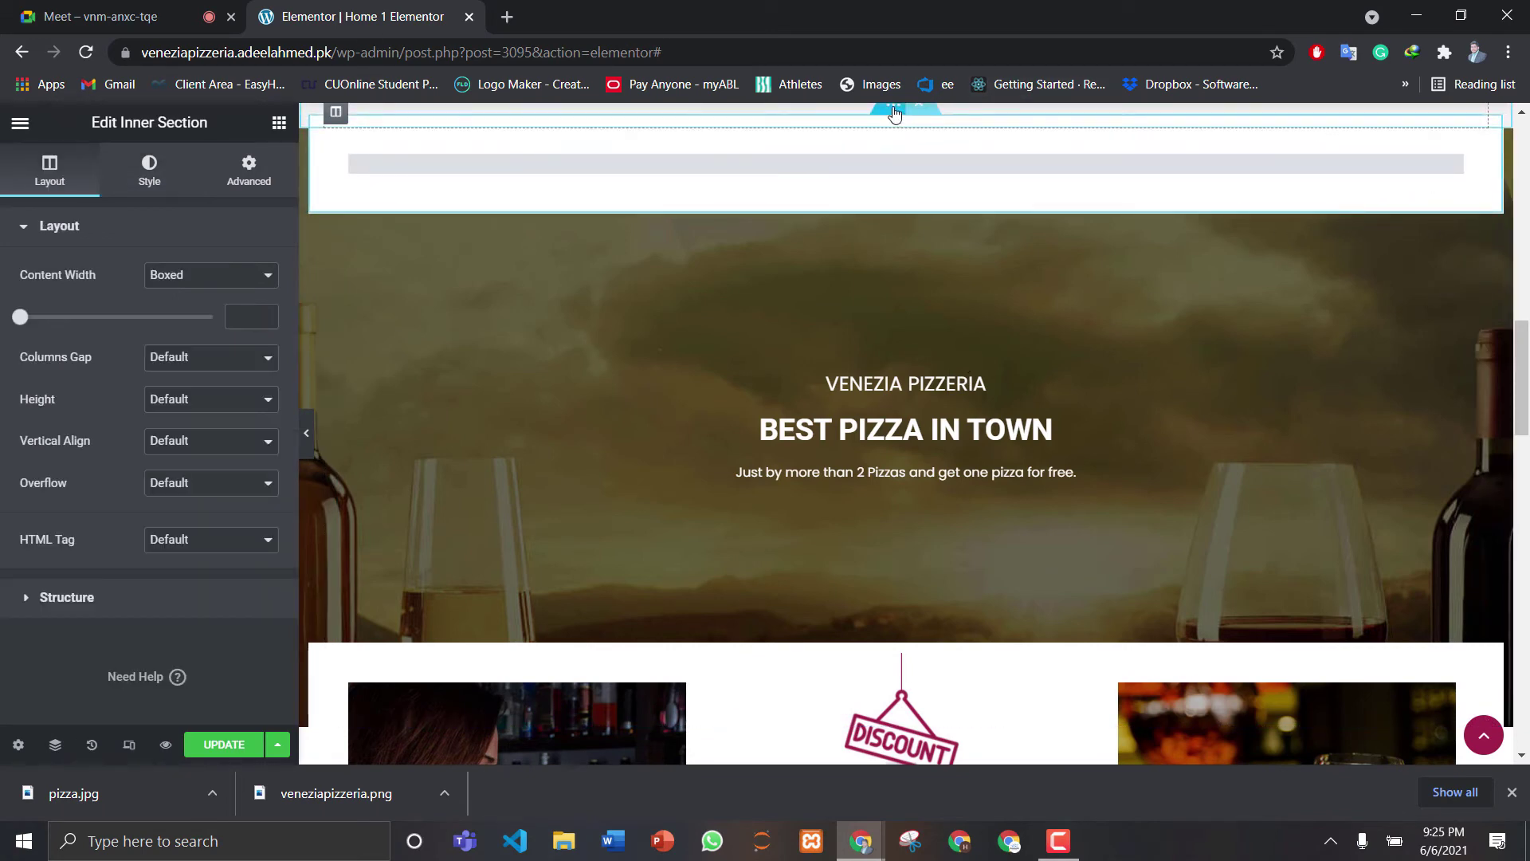
{"action": "left_click", "coordinate": [143, 175]}
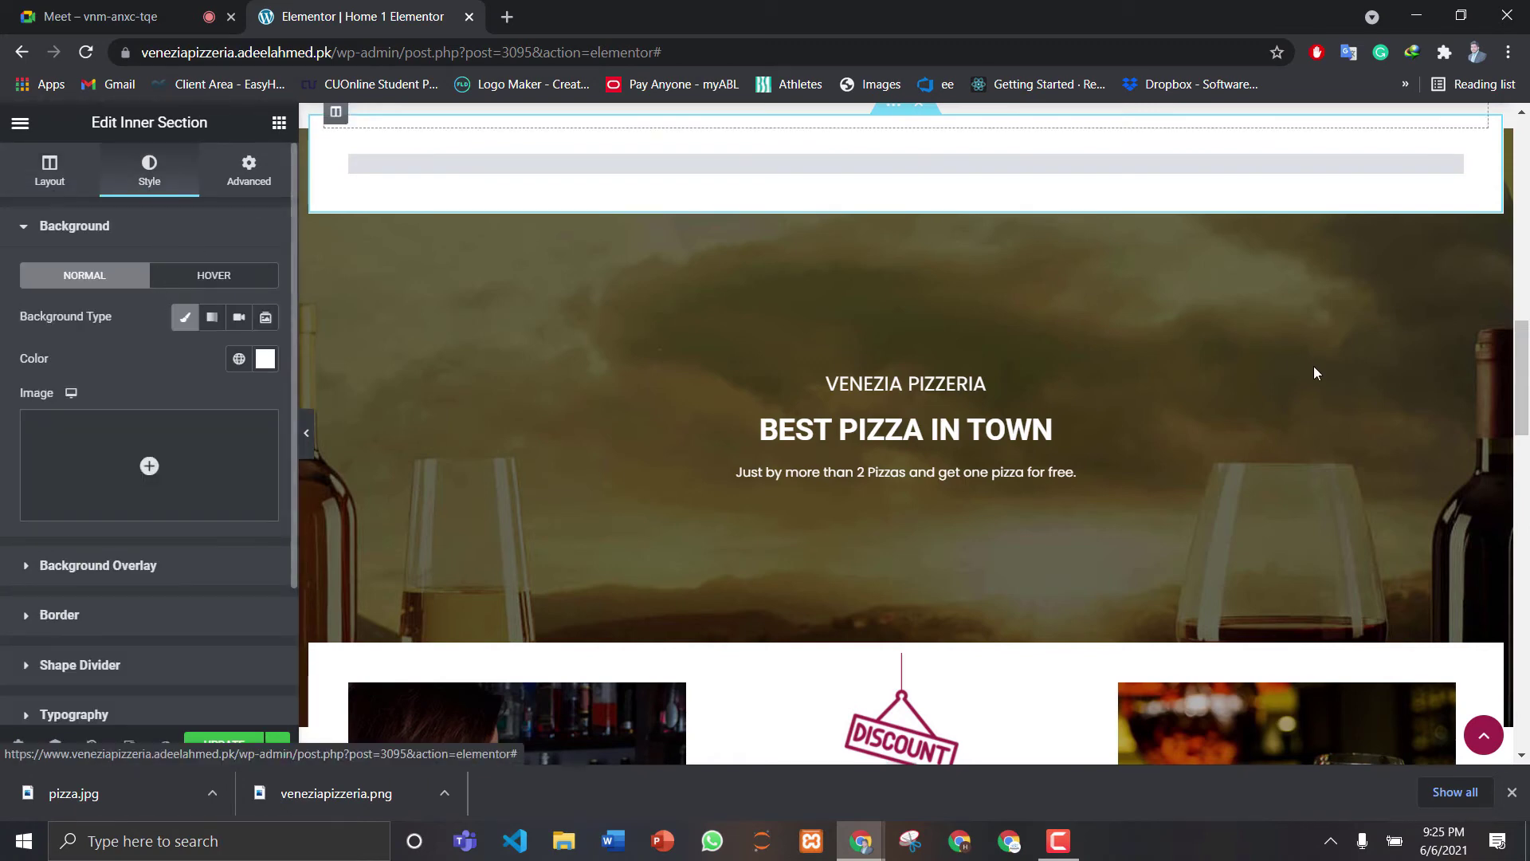
{"action": "left_click_drag", "start_coordinate": [1527, 386], "coordinate": [1528, 363]}
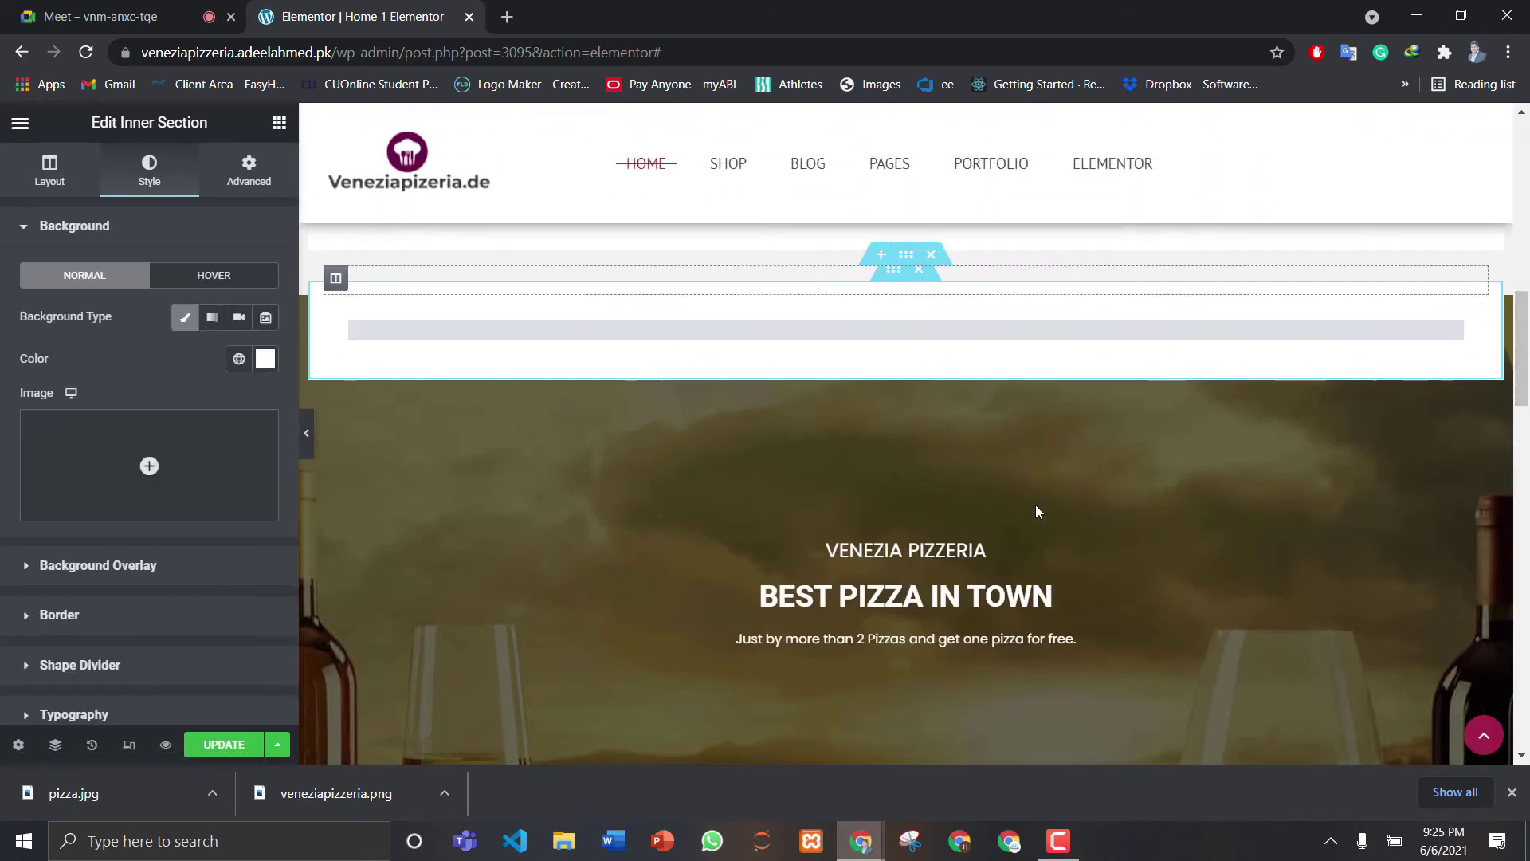
{"action": "left_click", "coordinate": [923, 372]}
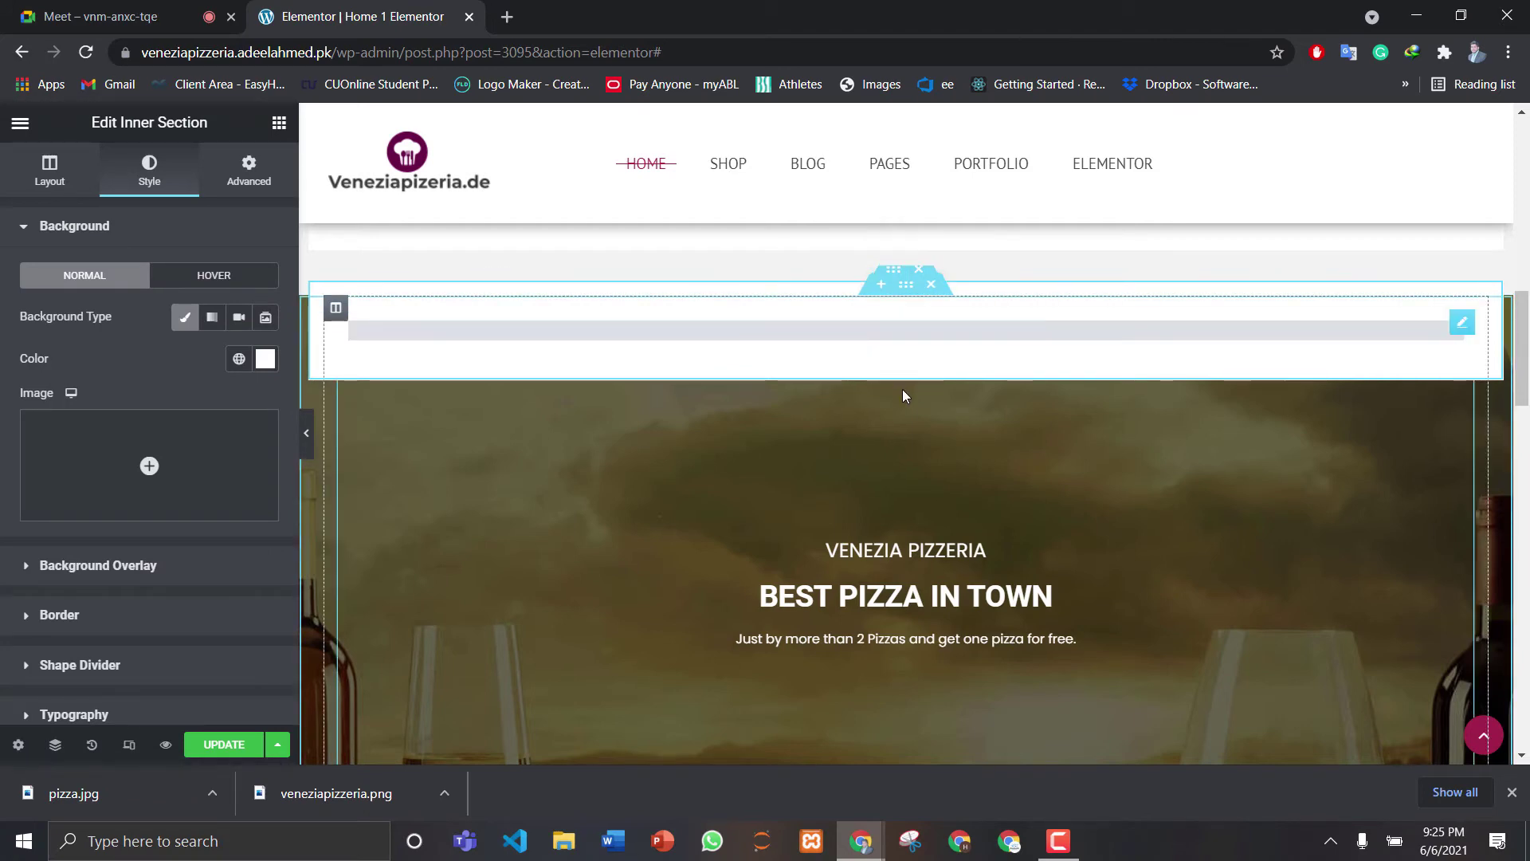
{"action": "left_click", "coordinate": [848, 162]}
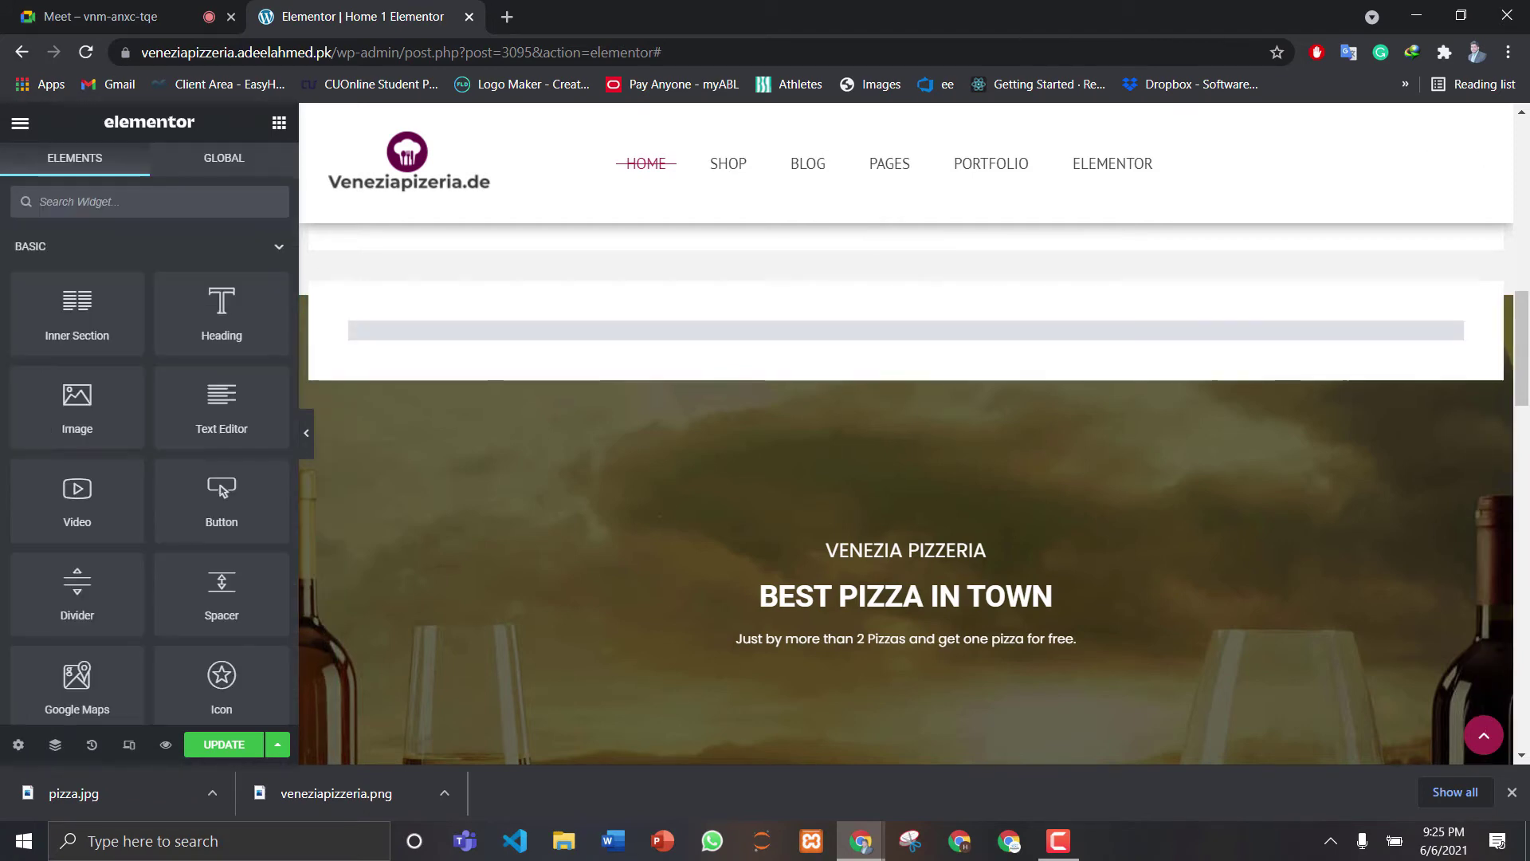
Inspect the settings of the three-image promo section and its middle column for the source of the Sale 50% Off image
{"action": "left_click_drag", "start_coordinate": [1523, 325], "coordinate": [1524, 281]}
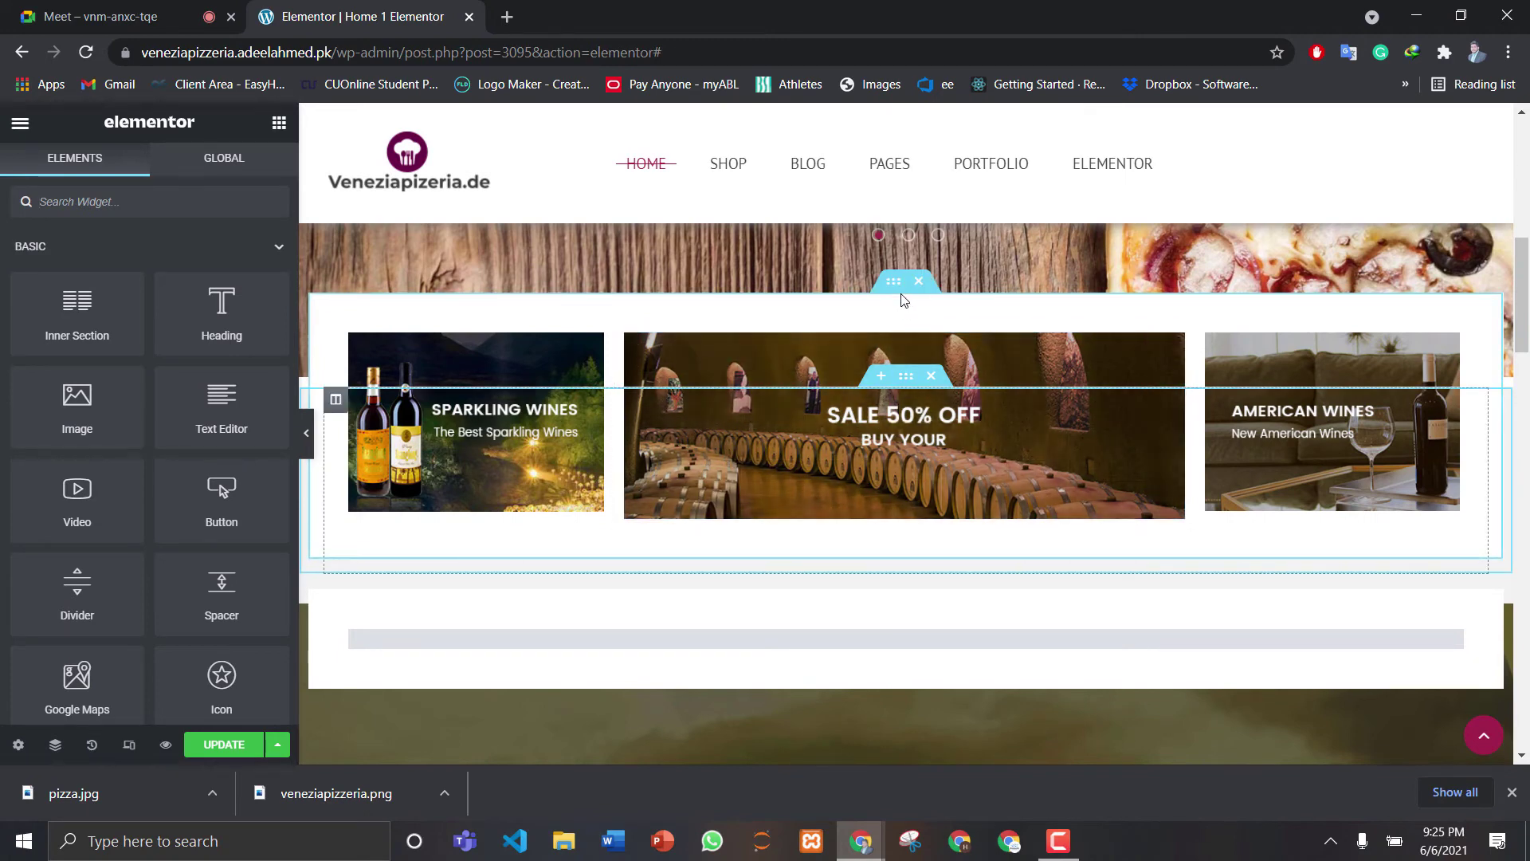
{"action": "left_click", "coordinate": [903, 383]}
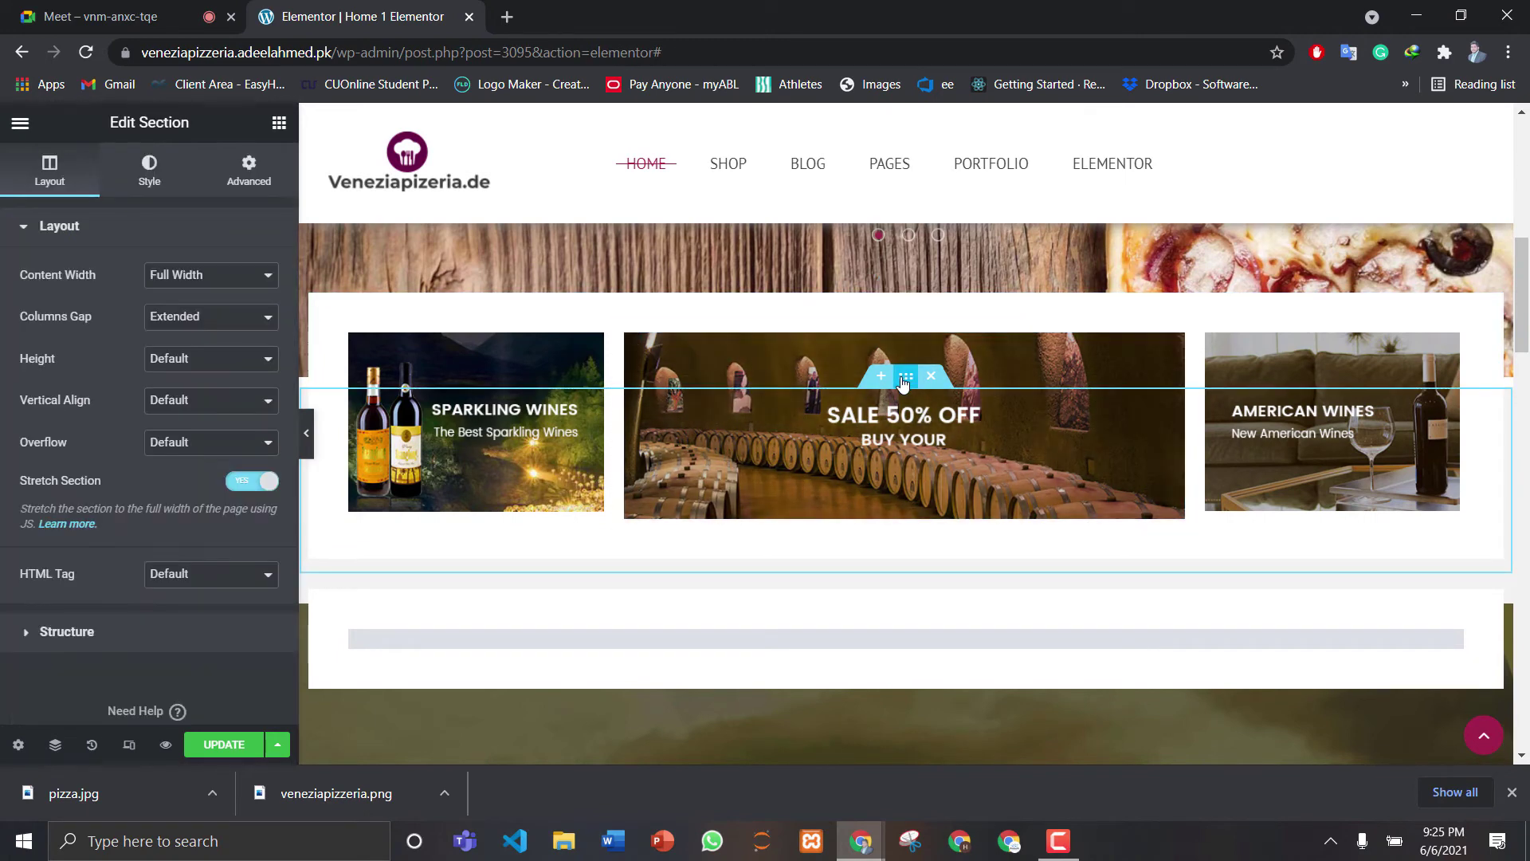
{"action": "left_click", "coordinate": [147, 172]}
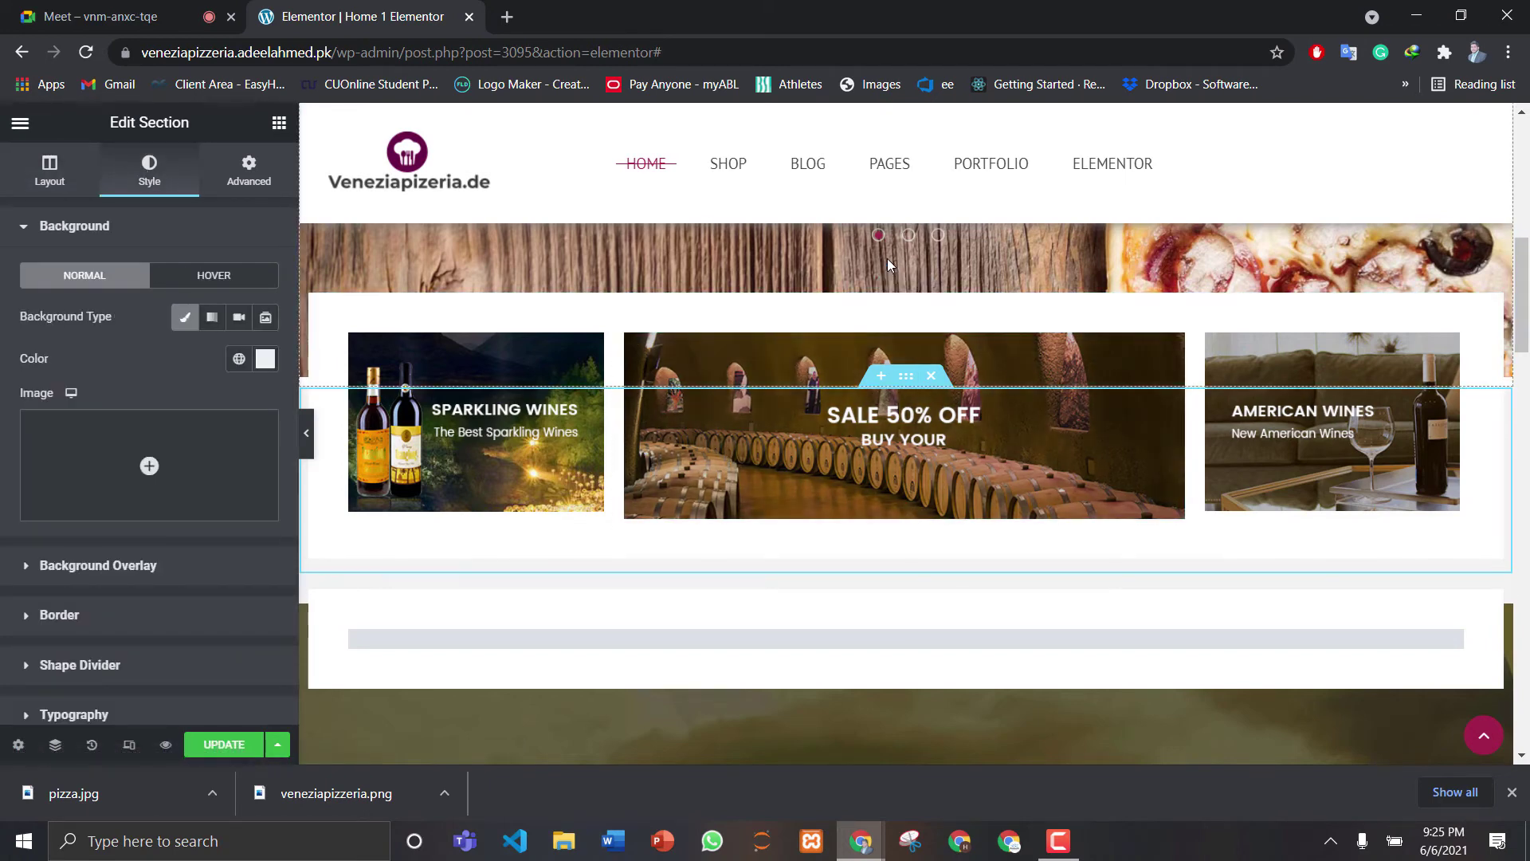
{"action": "left_click", "coordinate": [892, 337]}
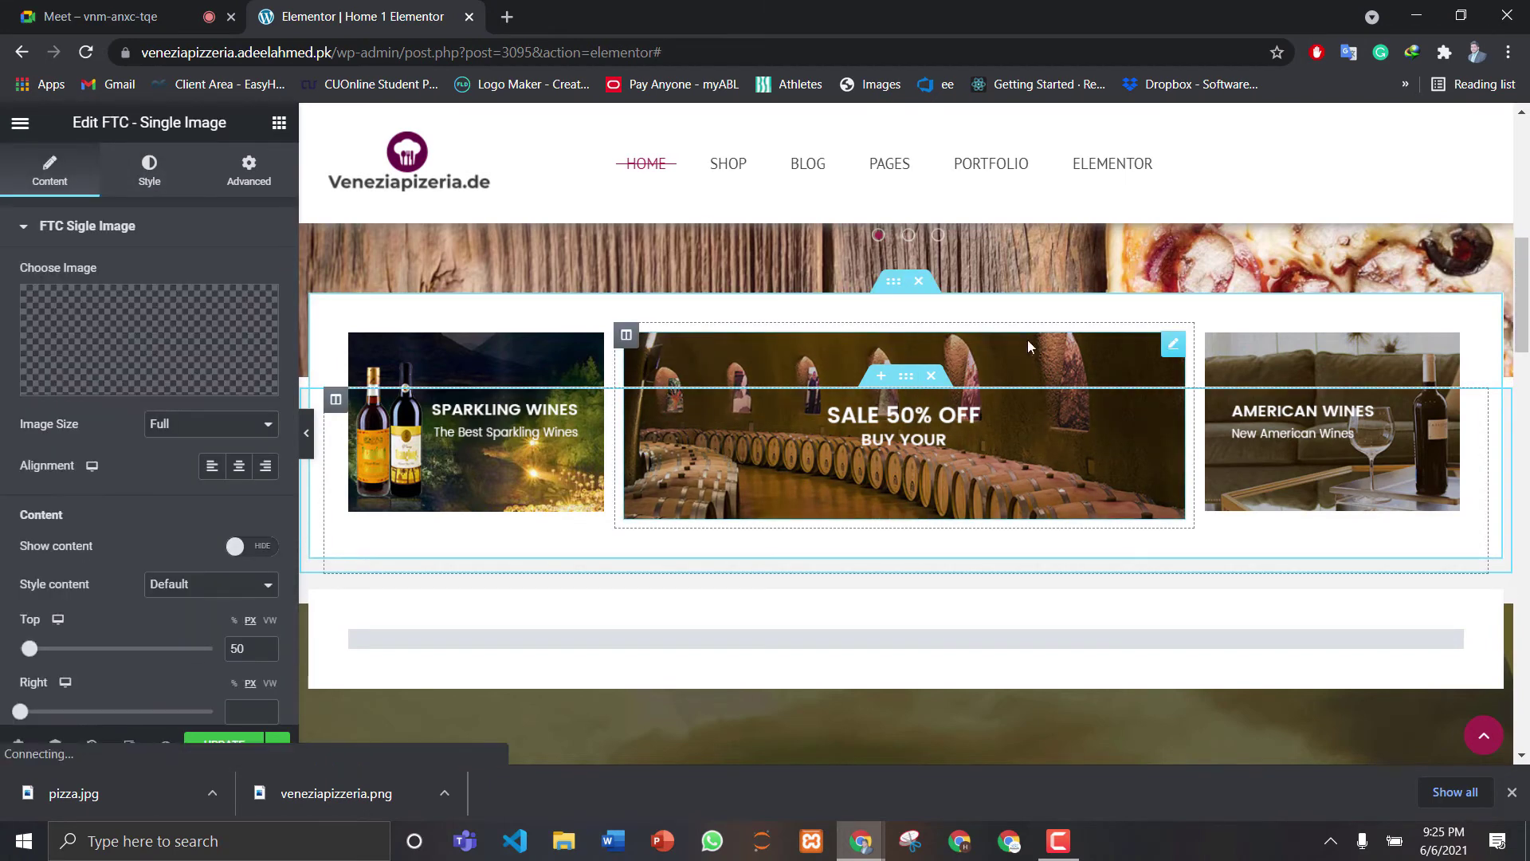
{"action": "left_click", "coordinate": [627, 335]}
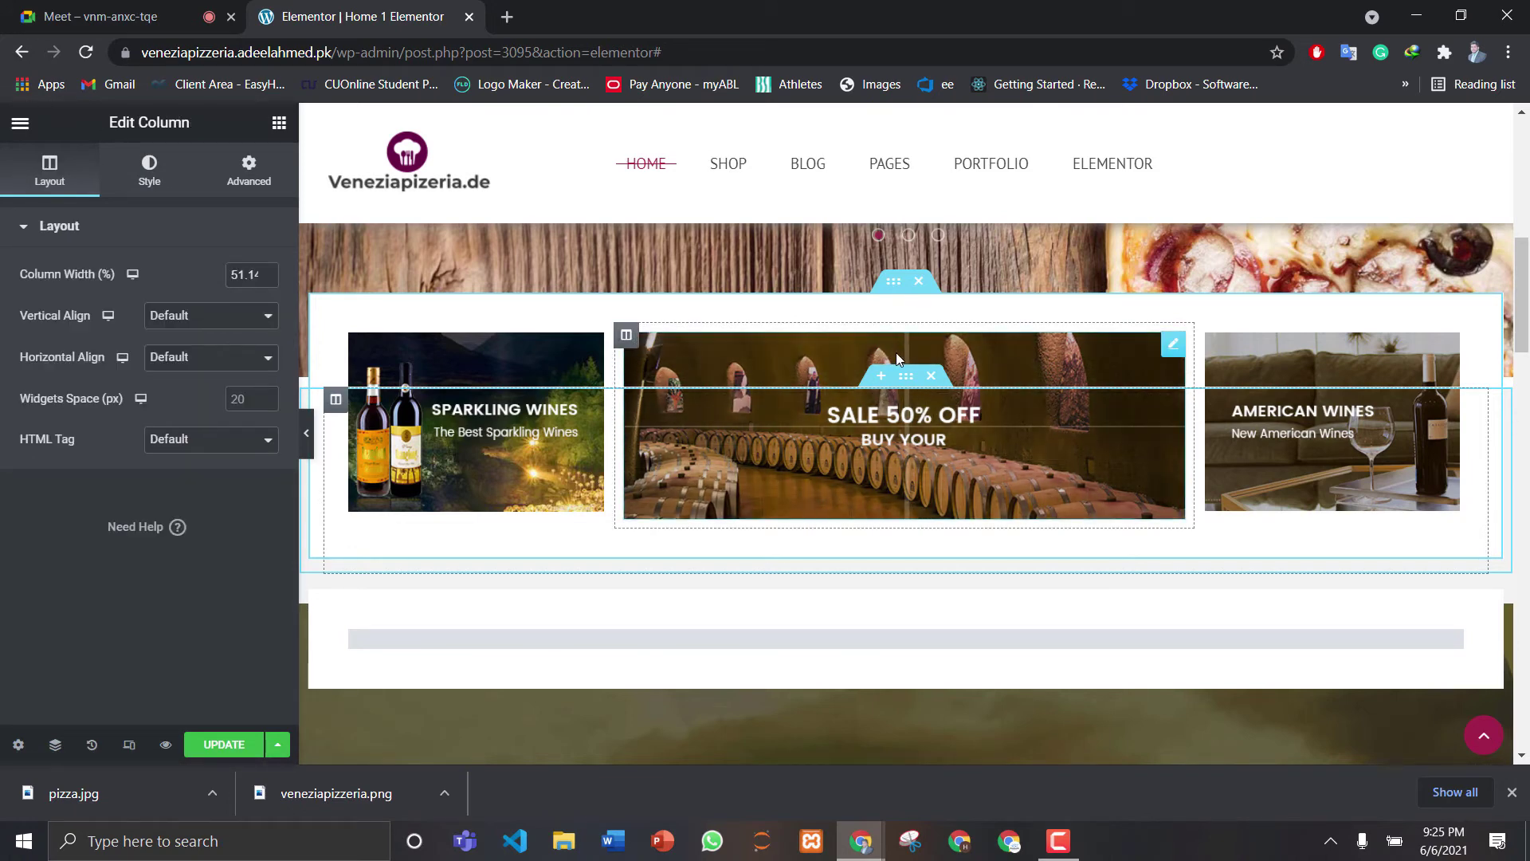
{"action": "left_click", "coordinate": [904, 376]}
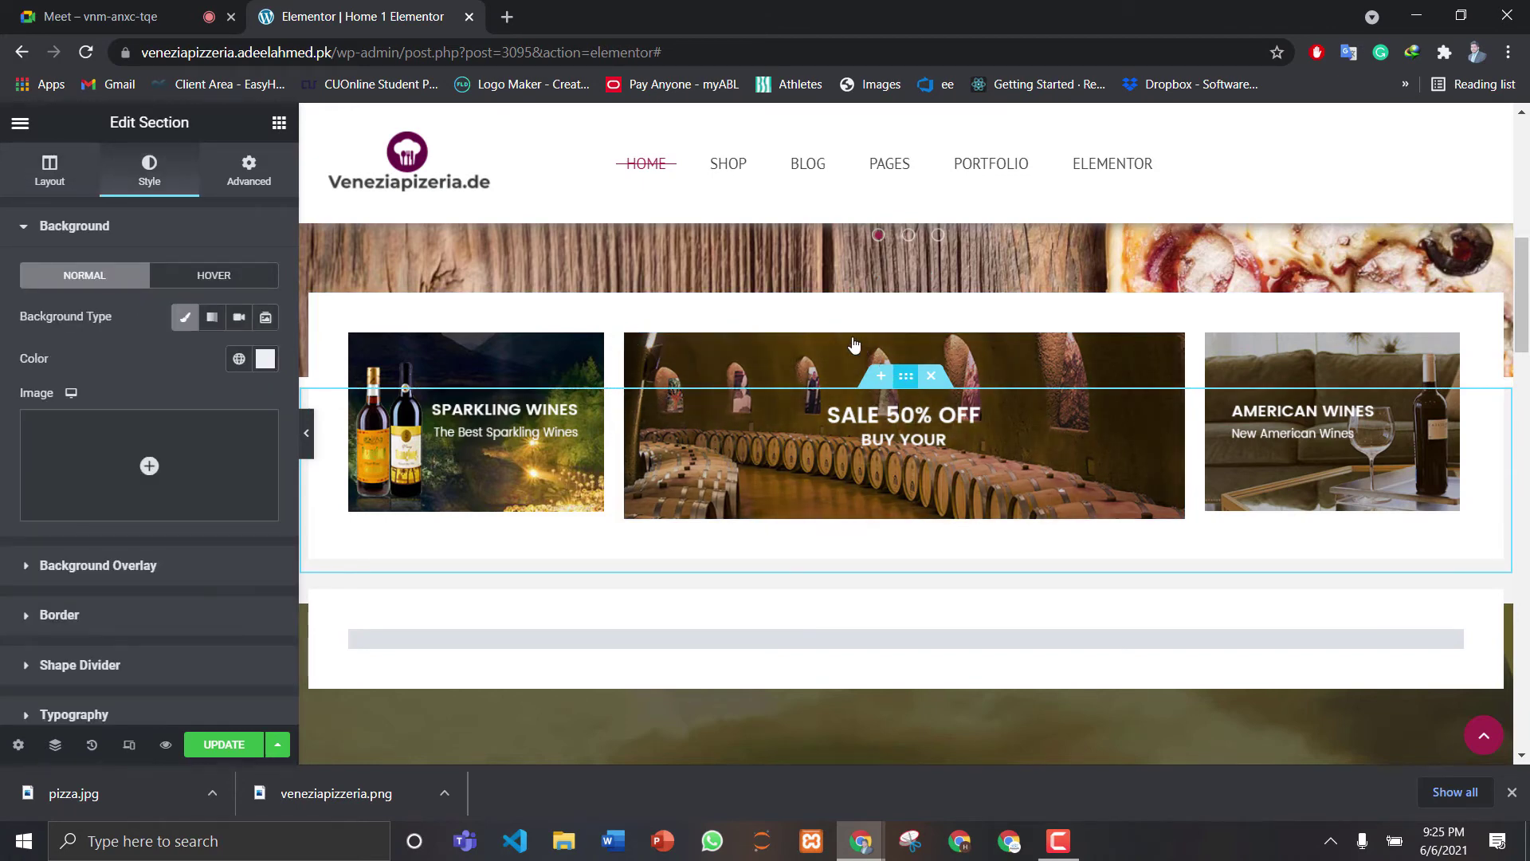
{"action": "left_click", "coordinate": [890, 293]}
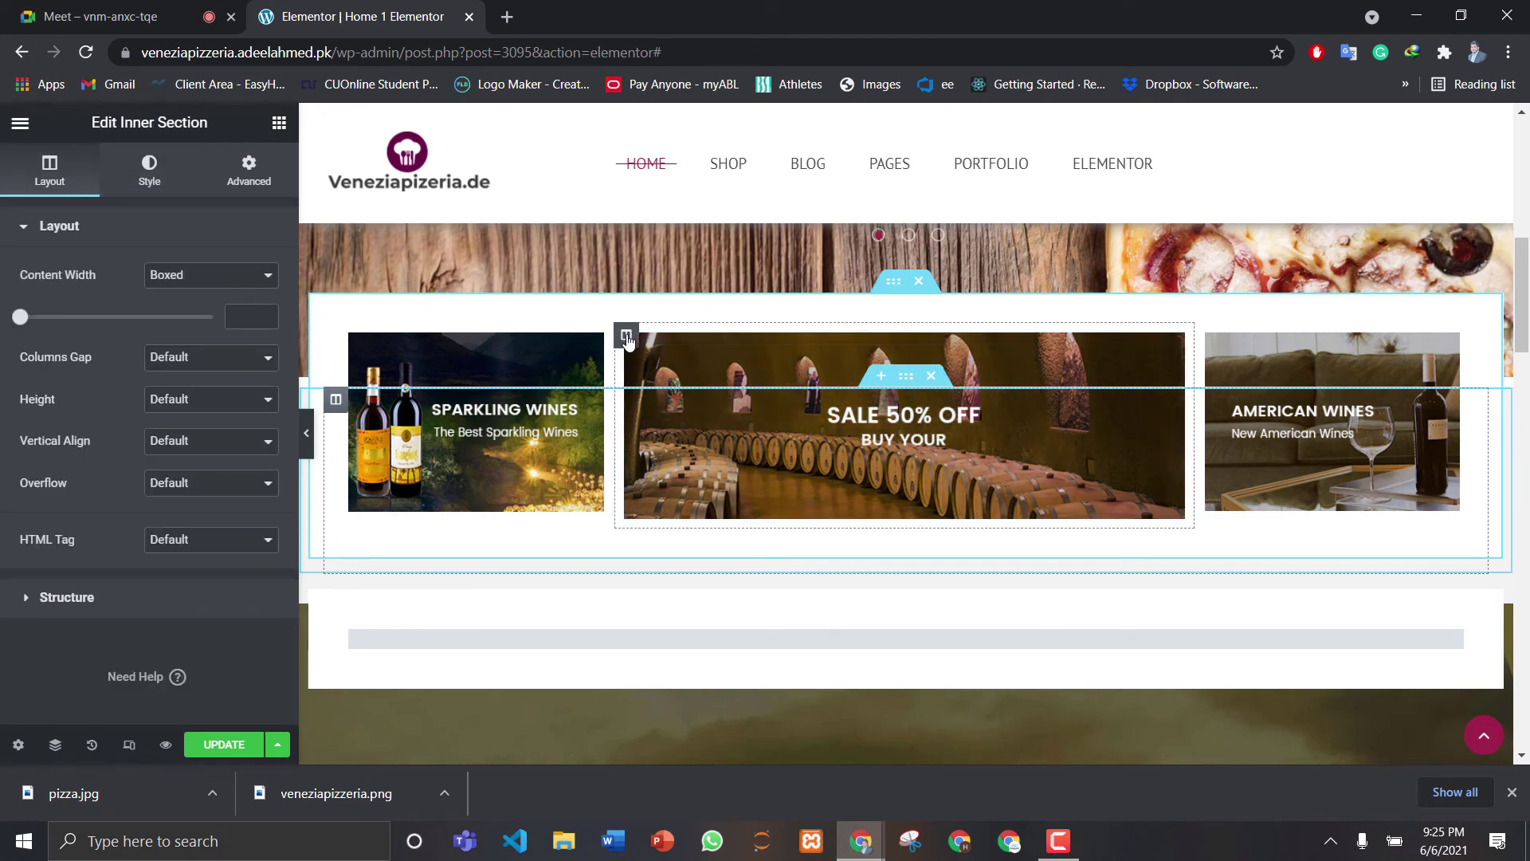
{"action": "left_click", "coordinate": [626, 336]}
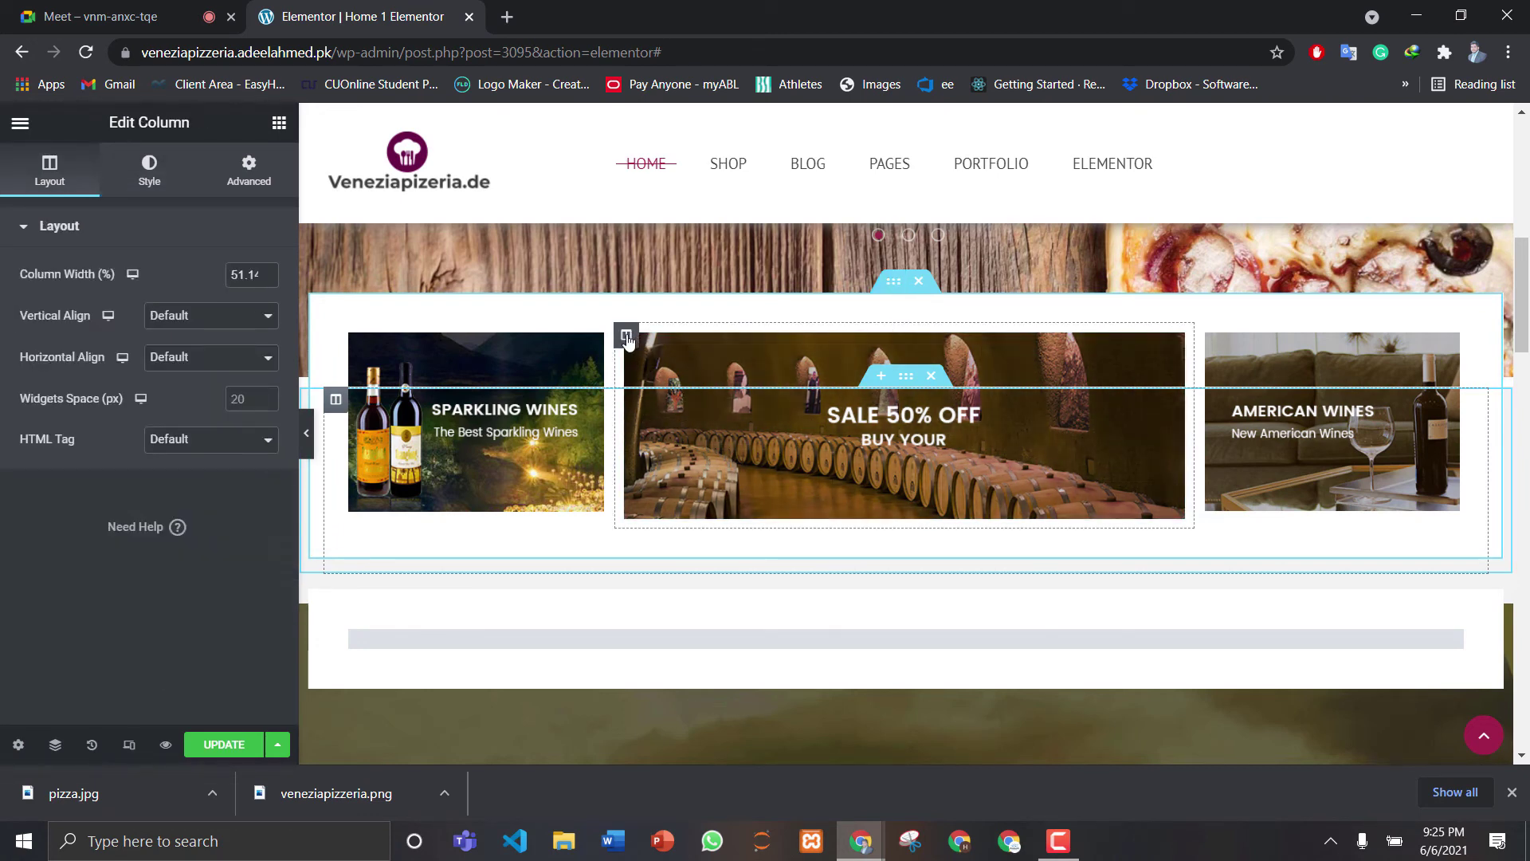
{"action": "left_click", "coordinate": [157, 184]}
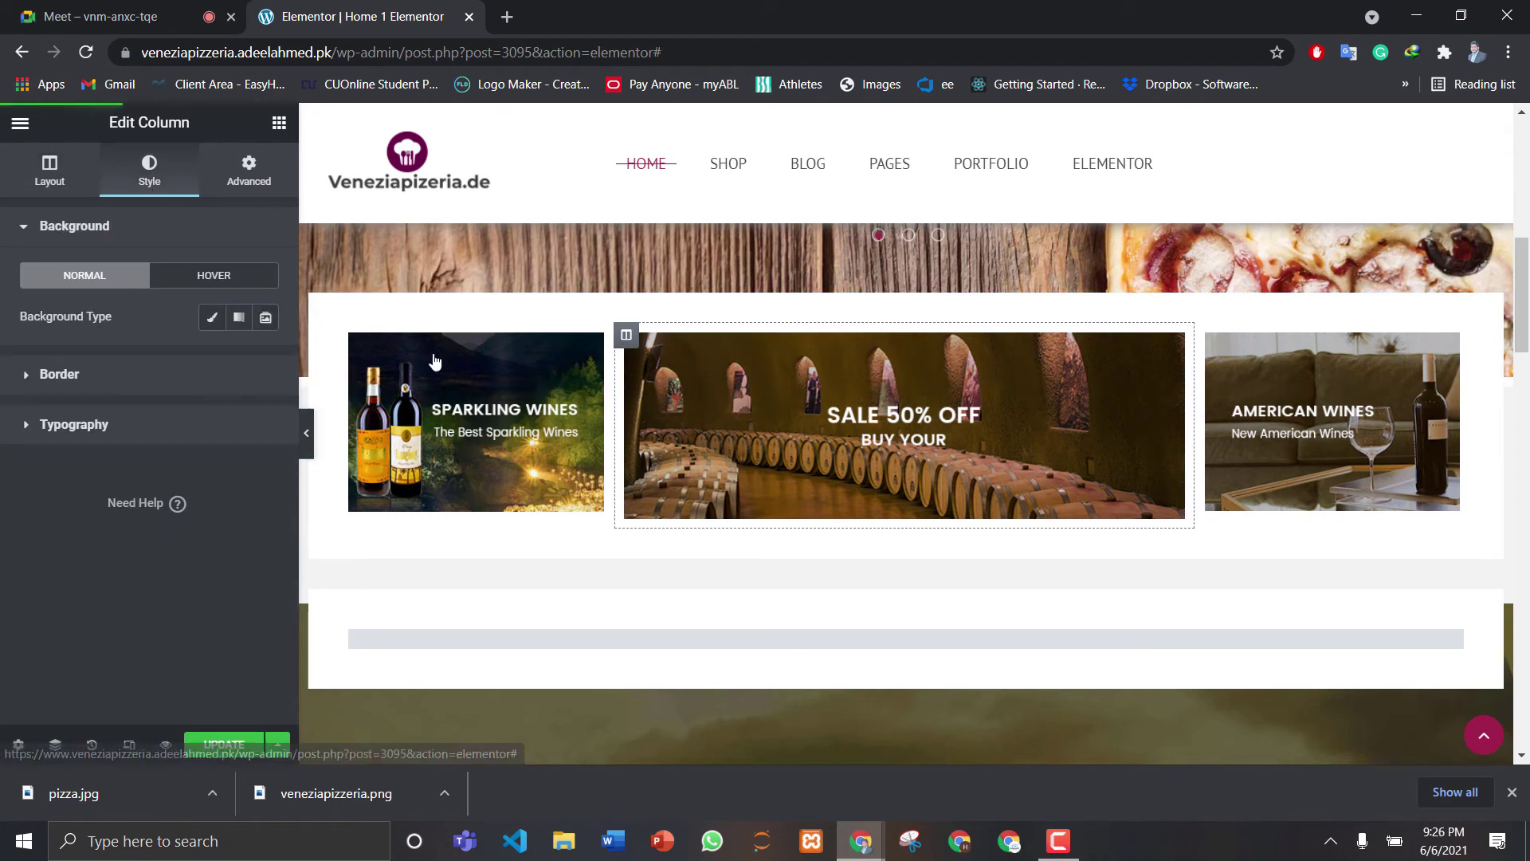
Replace the middle Sale 50% Off wine cellar image with pizza.jpg from the media library
{"action": "left_click", "coordinate": [1172, 346]}
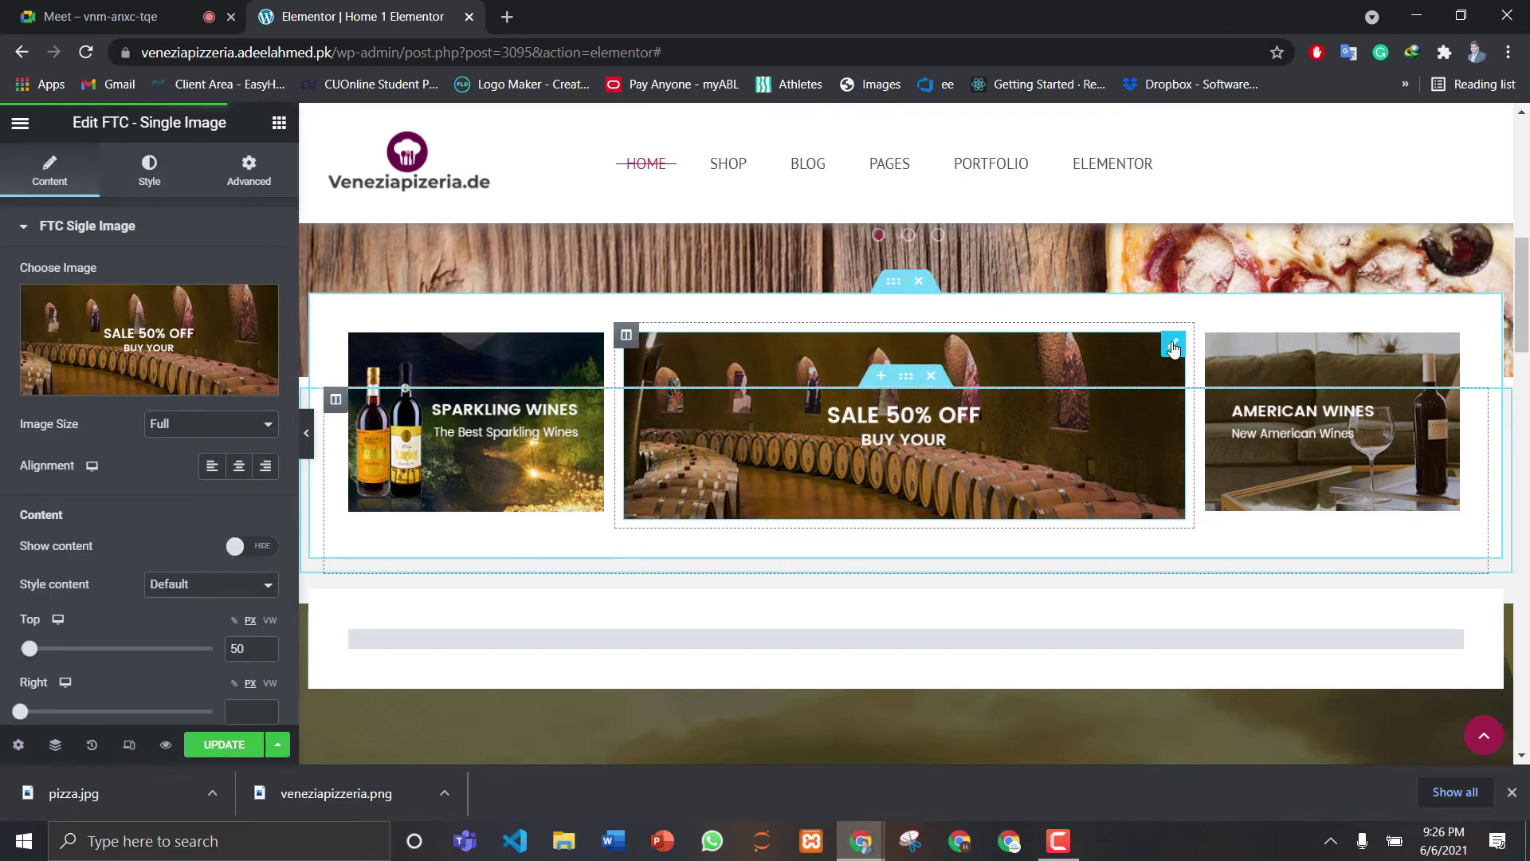
{"action": "left_click", "coordinate": [138, 380]}
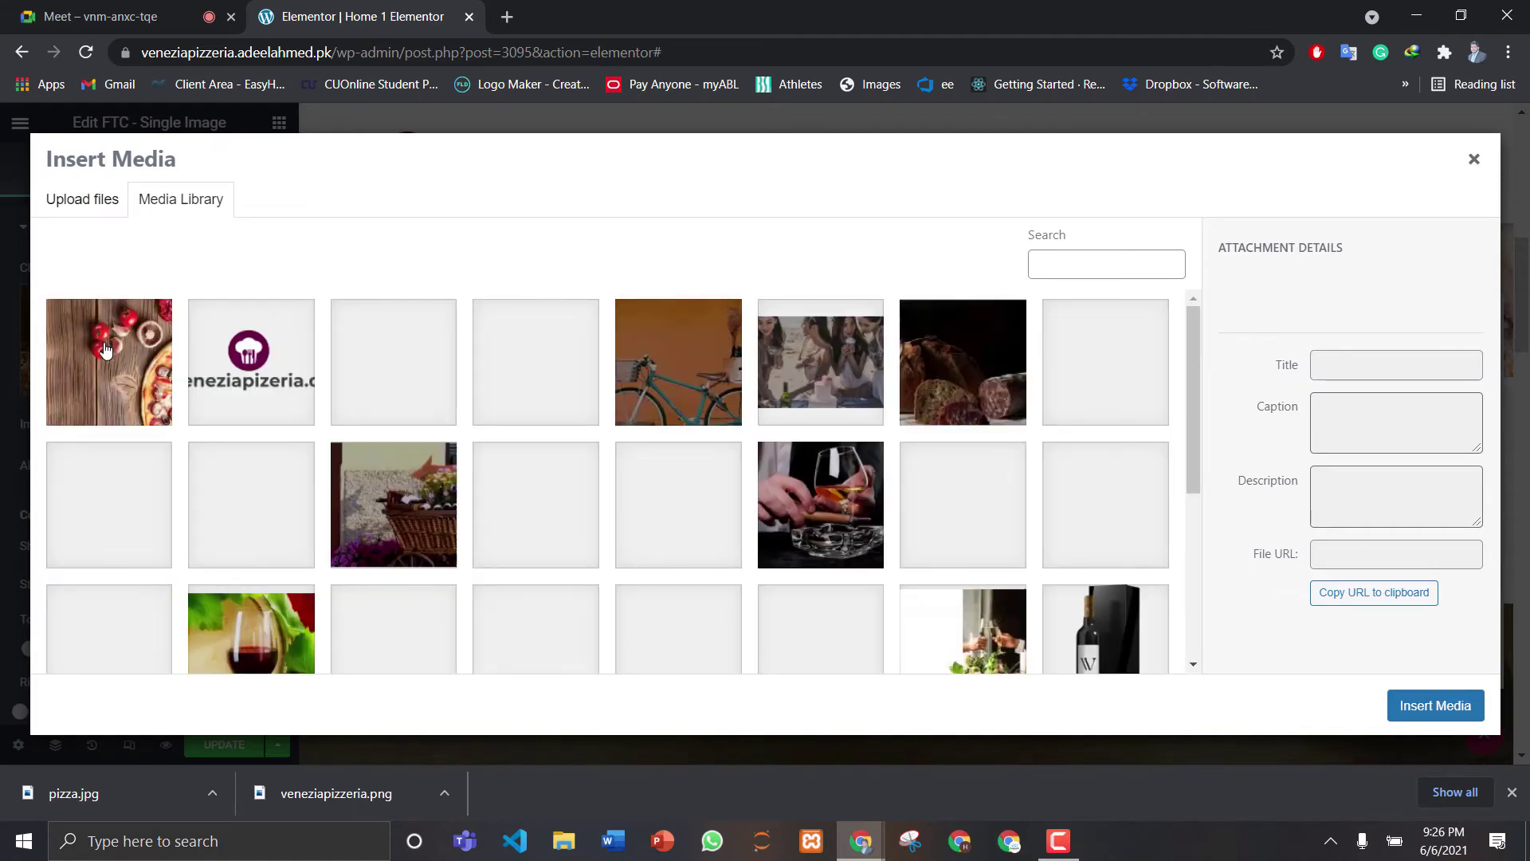
{"action": "left_click", "coordinate": [106, 352]}
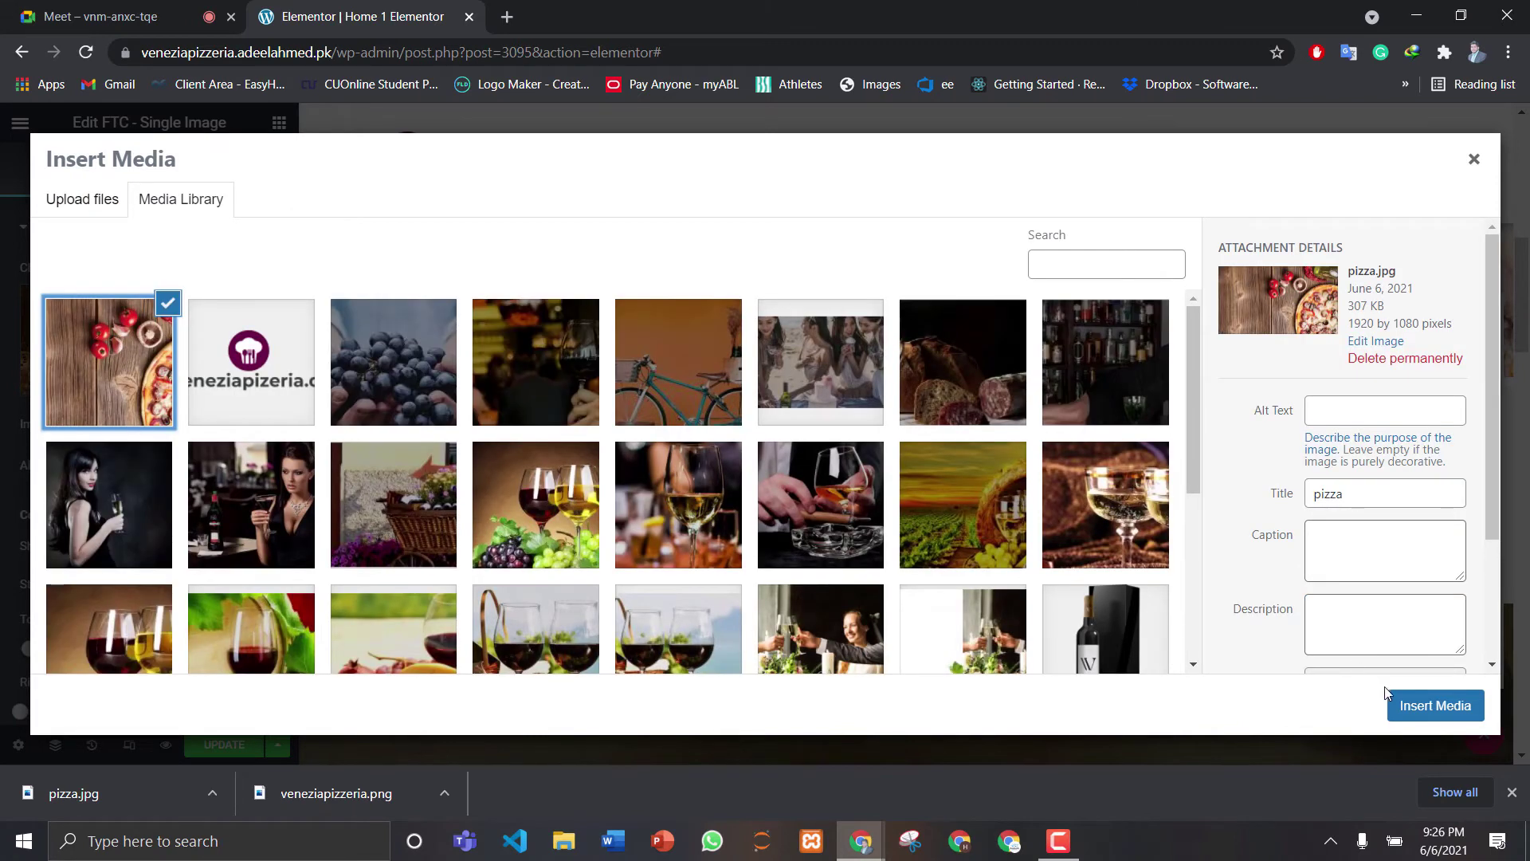
{"action": "left_click", "coordinate": [1430, 710]}
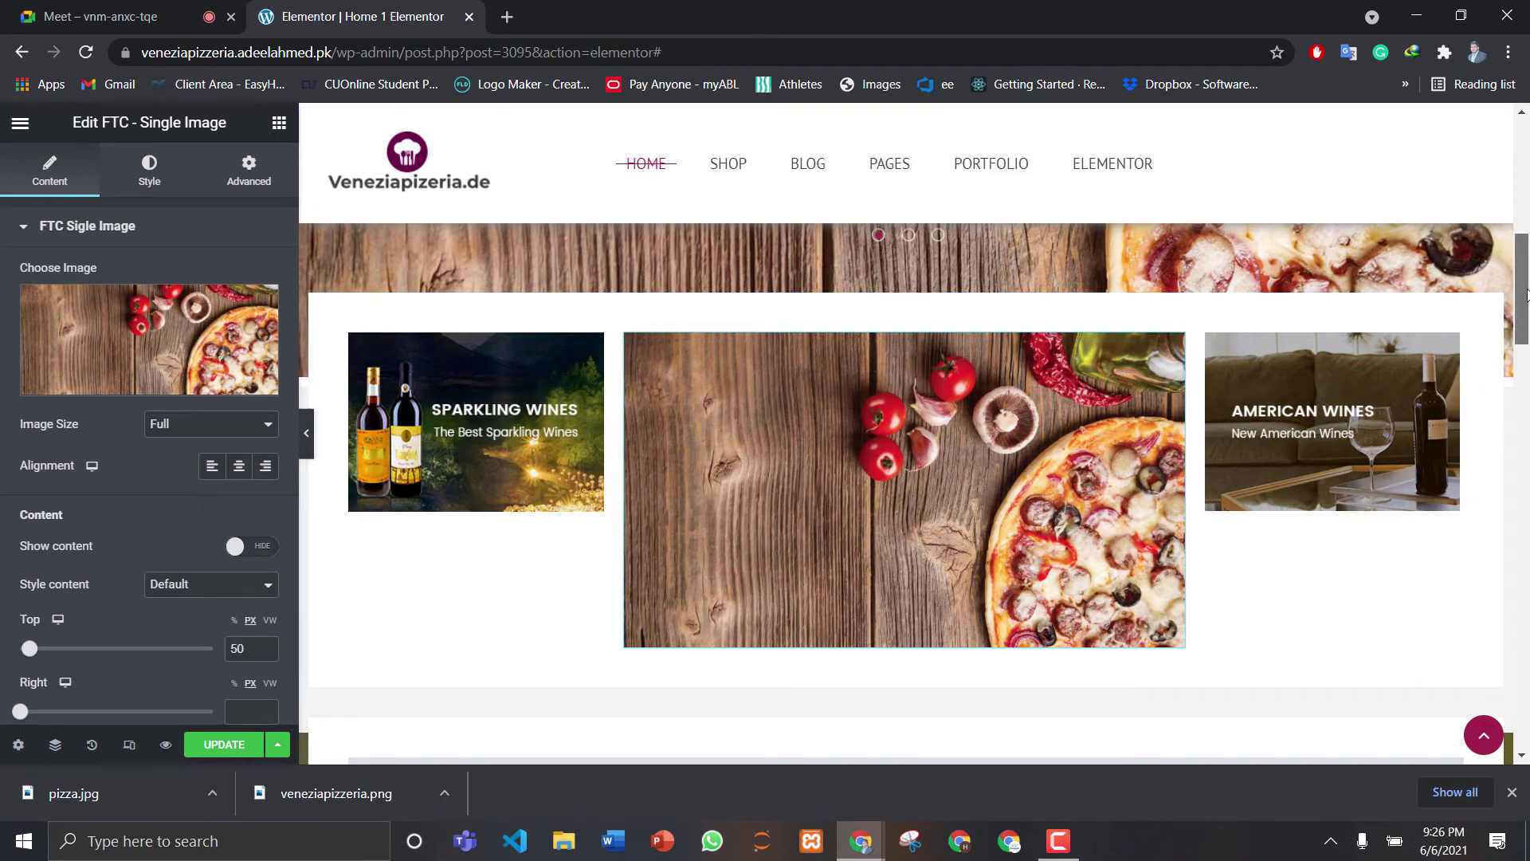
Look over the edited home page and save its changes
{"action": "left_click_drag", "start_coordinate": [1526, 295], "coordinate": [1526, 718]}
{"action": "scroll", "coordinate": [709, 231], "scroll_direction": "up", "scroll_amount": 15}
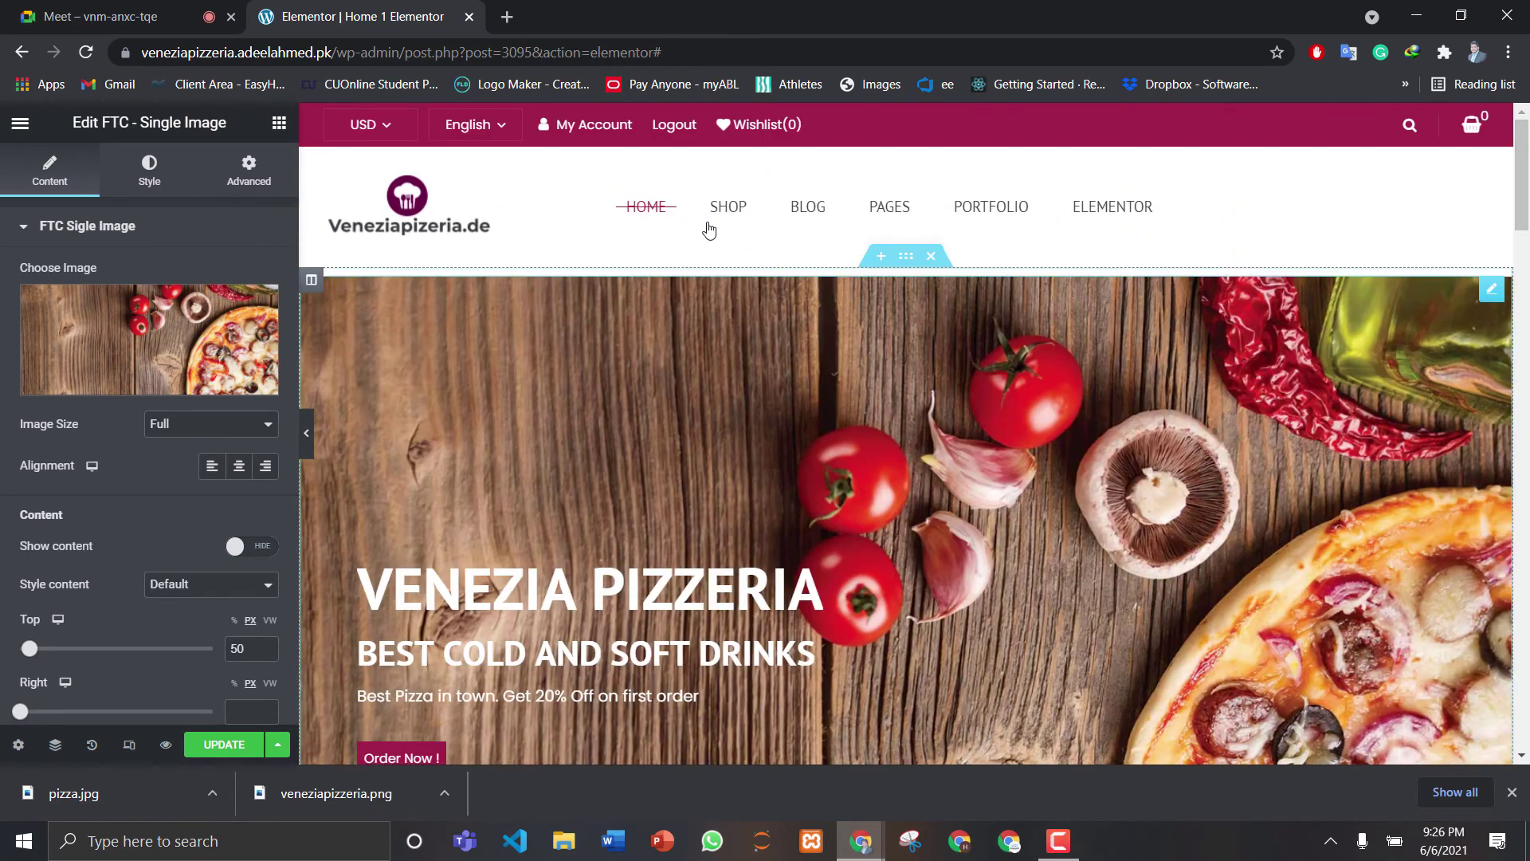
{"action": "left_click", "coordinate": [214, 746]}
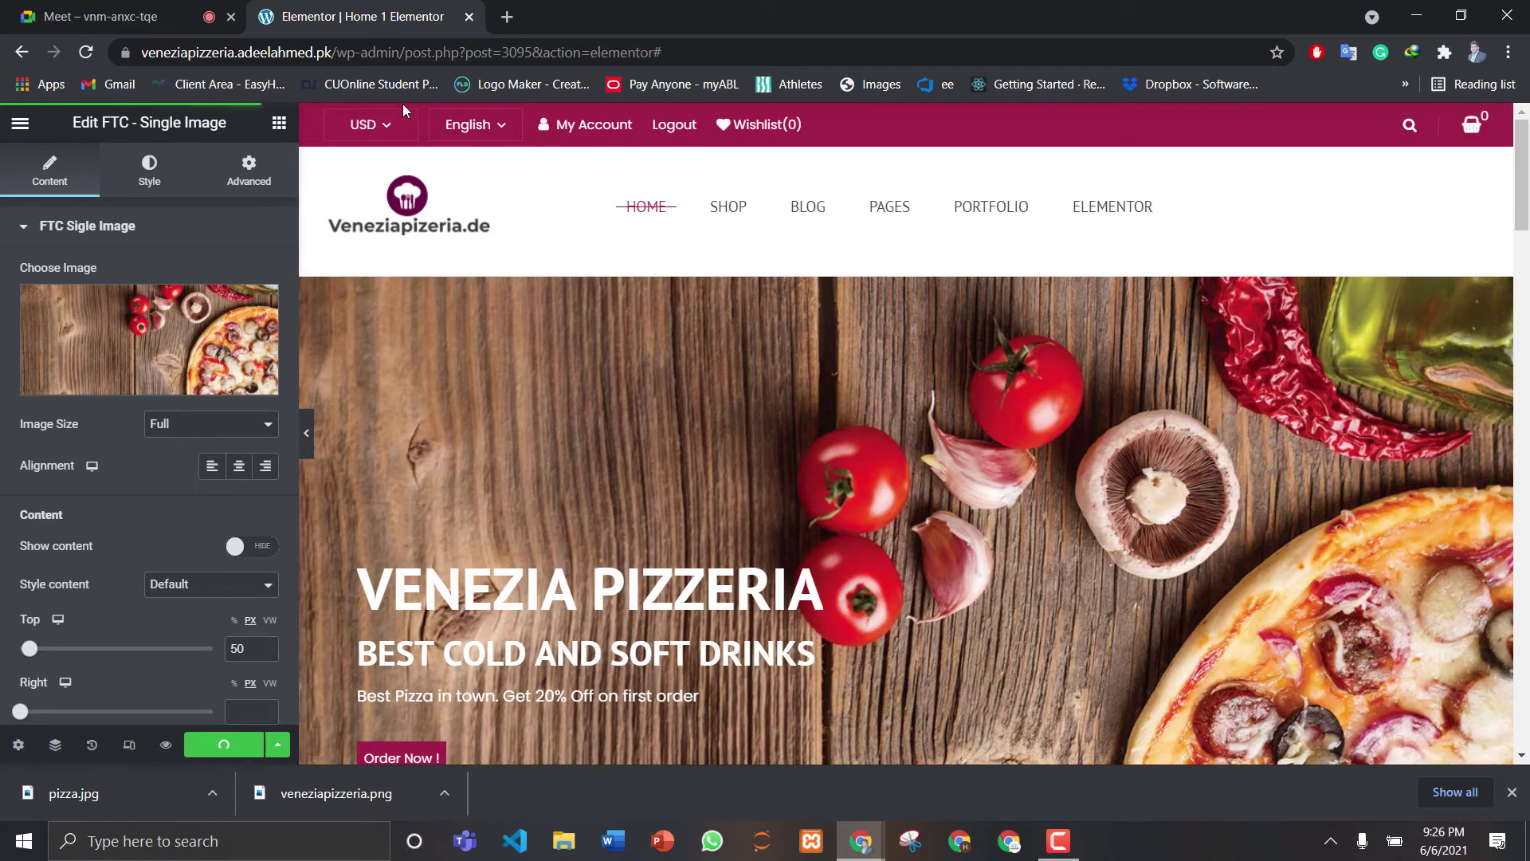
Open the live Venezia Pizzeria site in a new tab, closing the editor tab, and review the published home page
{"action": "left_click", "coordinate": [510, 21]}
{"action": "type", "text": "veneziapizzeria.adeelahmed.pk"}
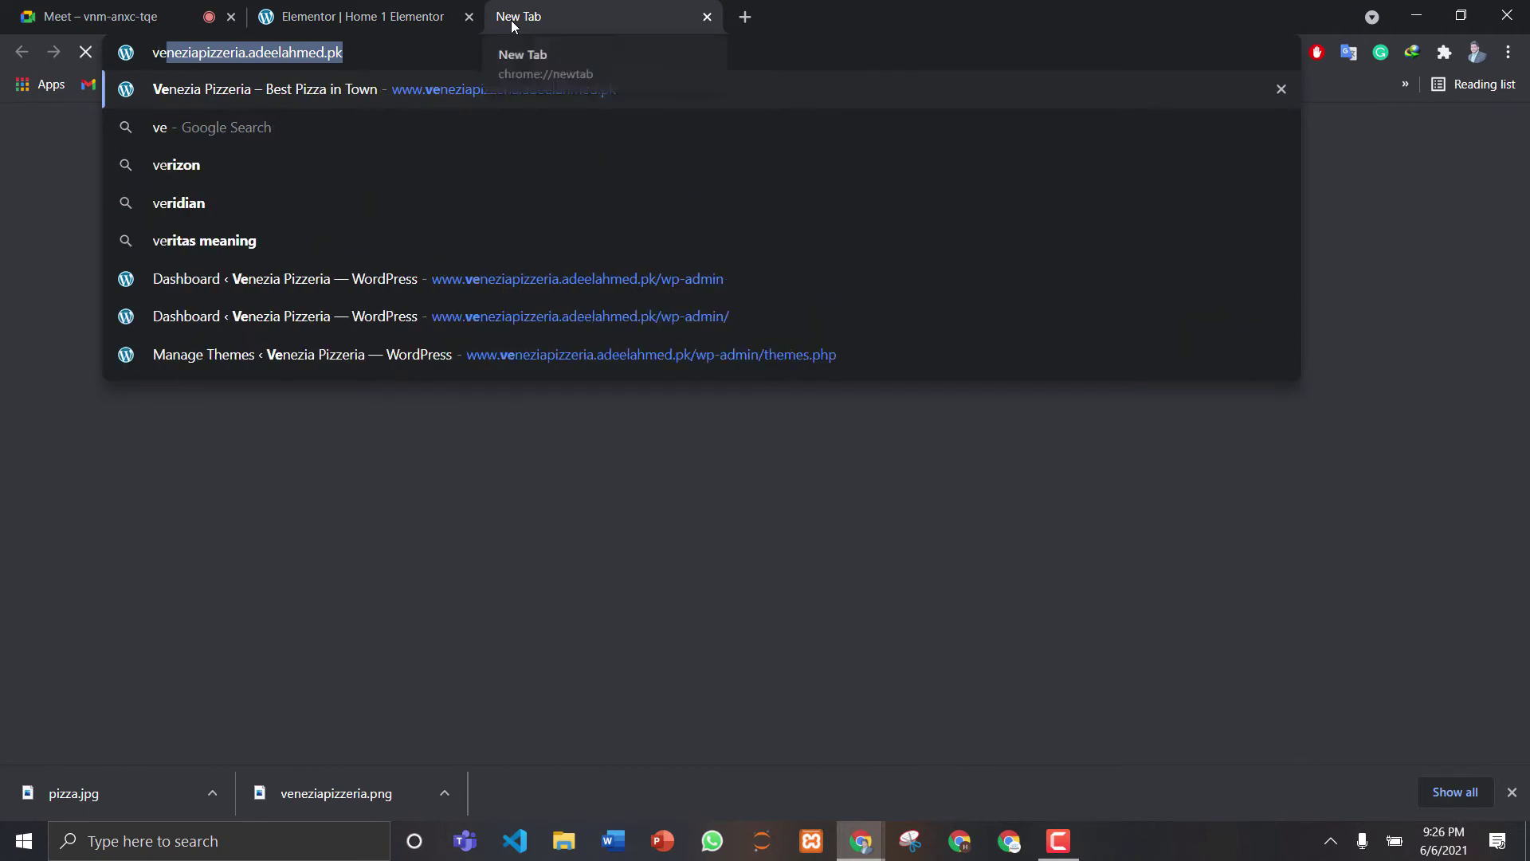
{"action": "key", "text": "Return"}
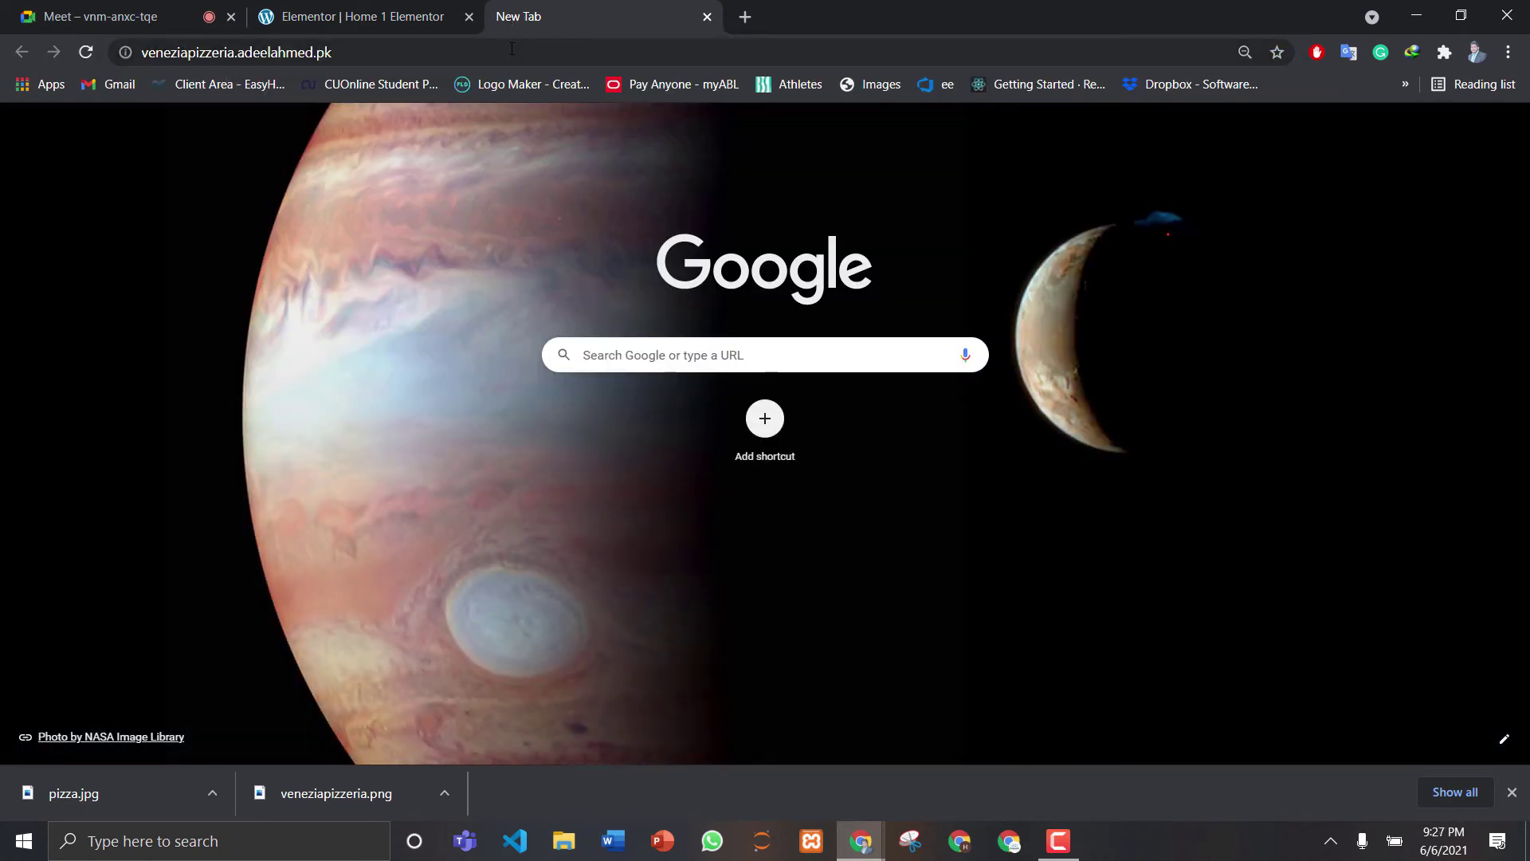
{"action": "left_click", "coordinate": [351, 16]}
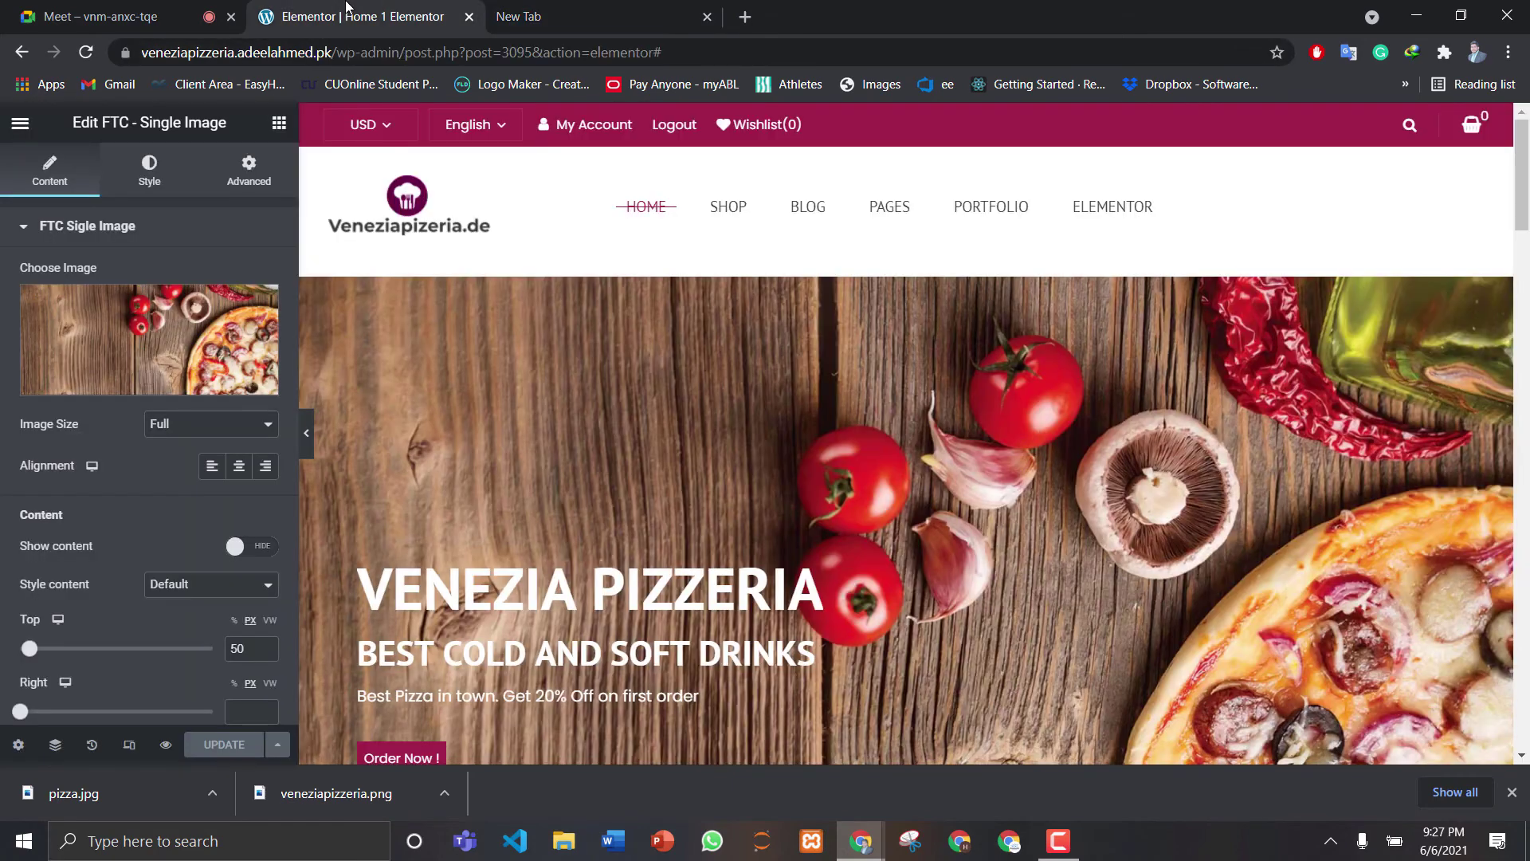
{"action": "left_click", "coordinate": [507, 17]}
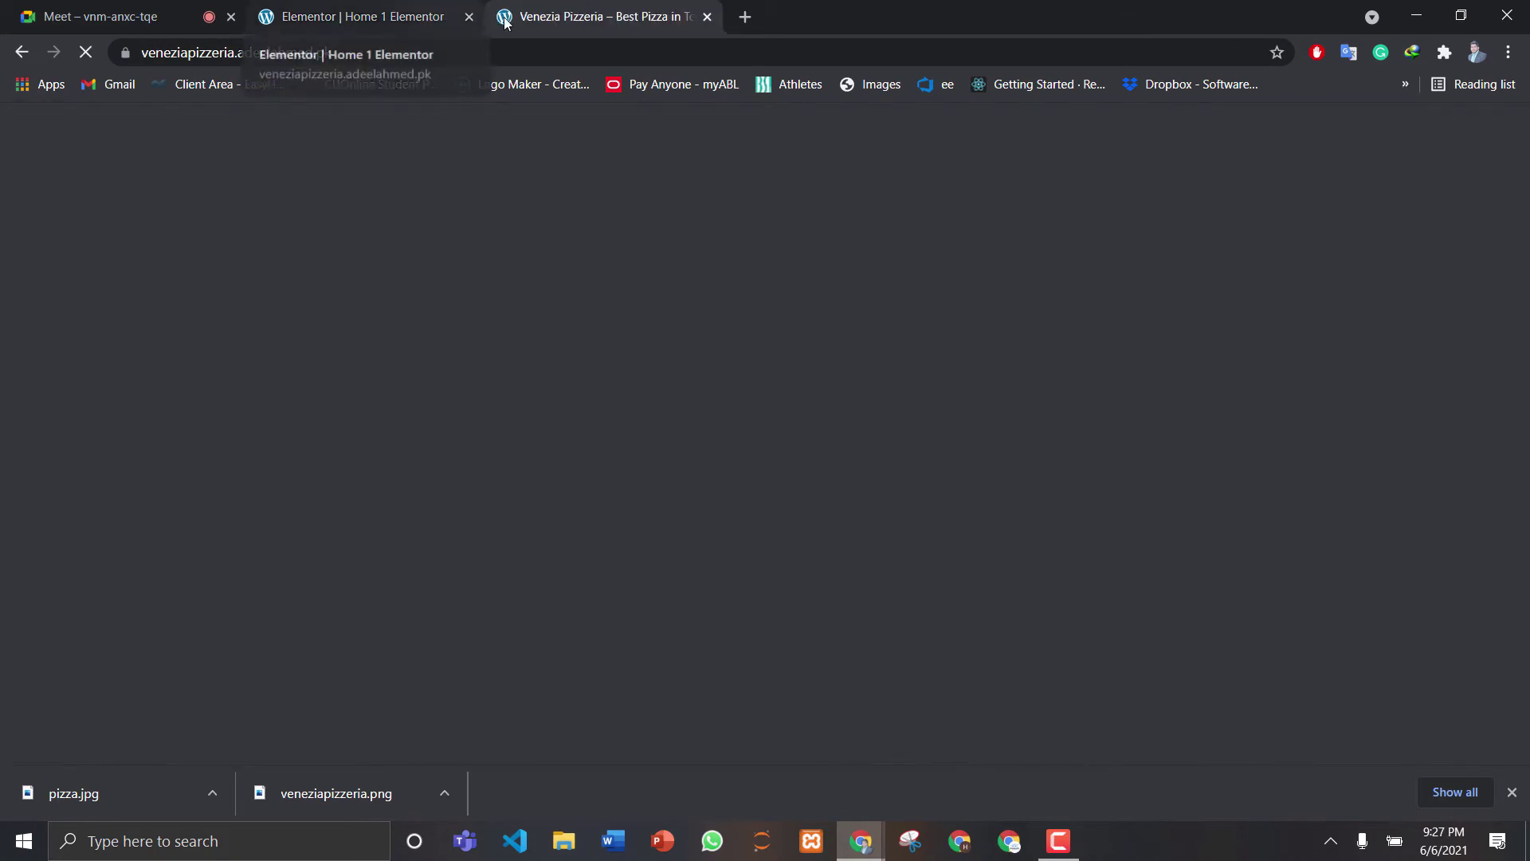
{"action": "left_click", "coordinate": [409, 19]}
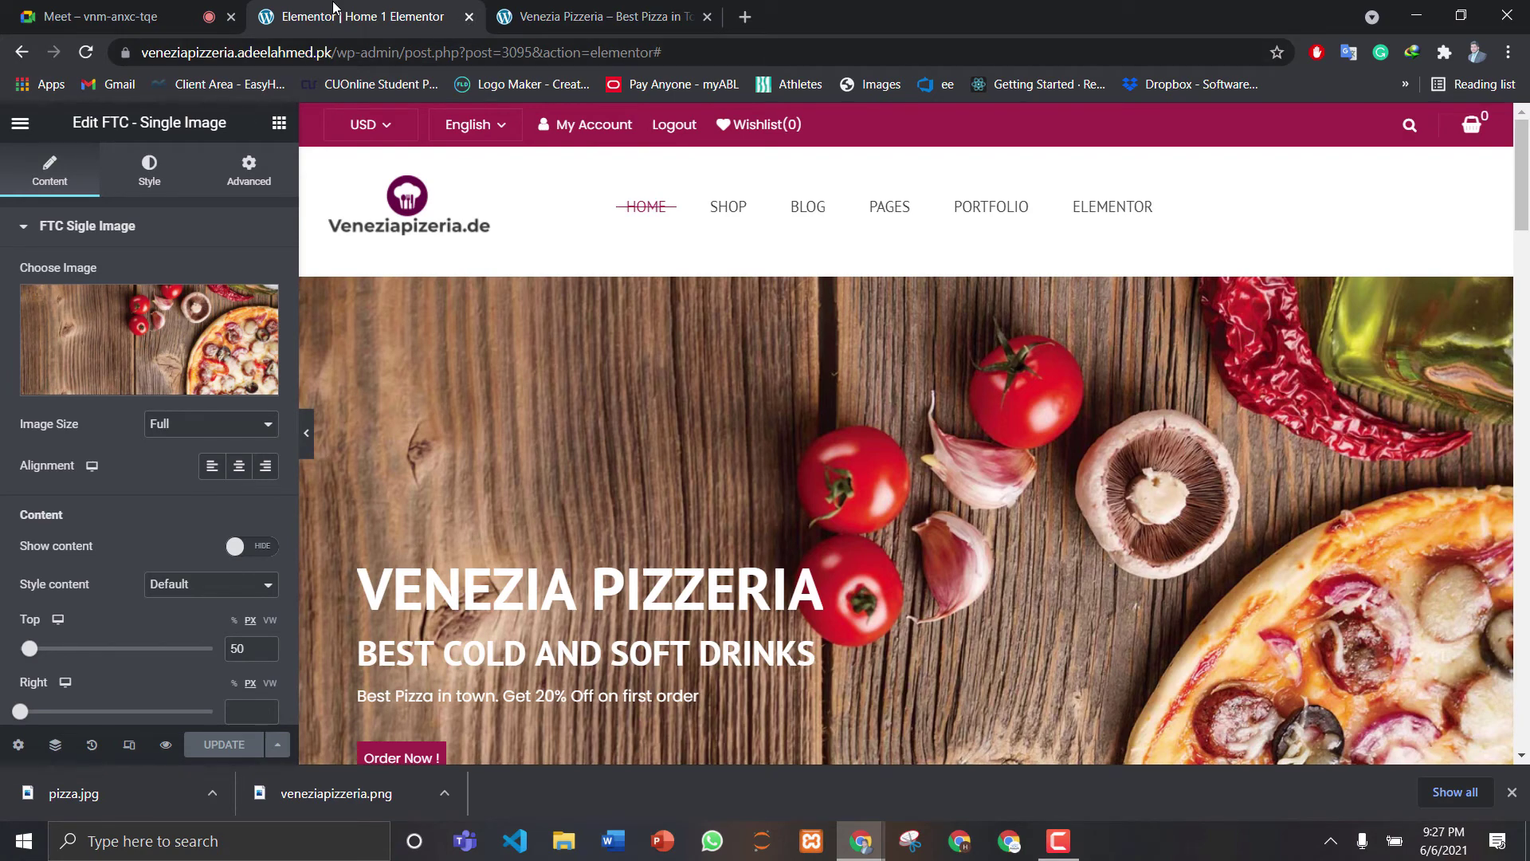
{"action": "left_click", "coordinate": [469, 16]}
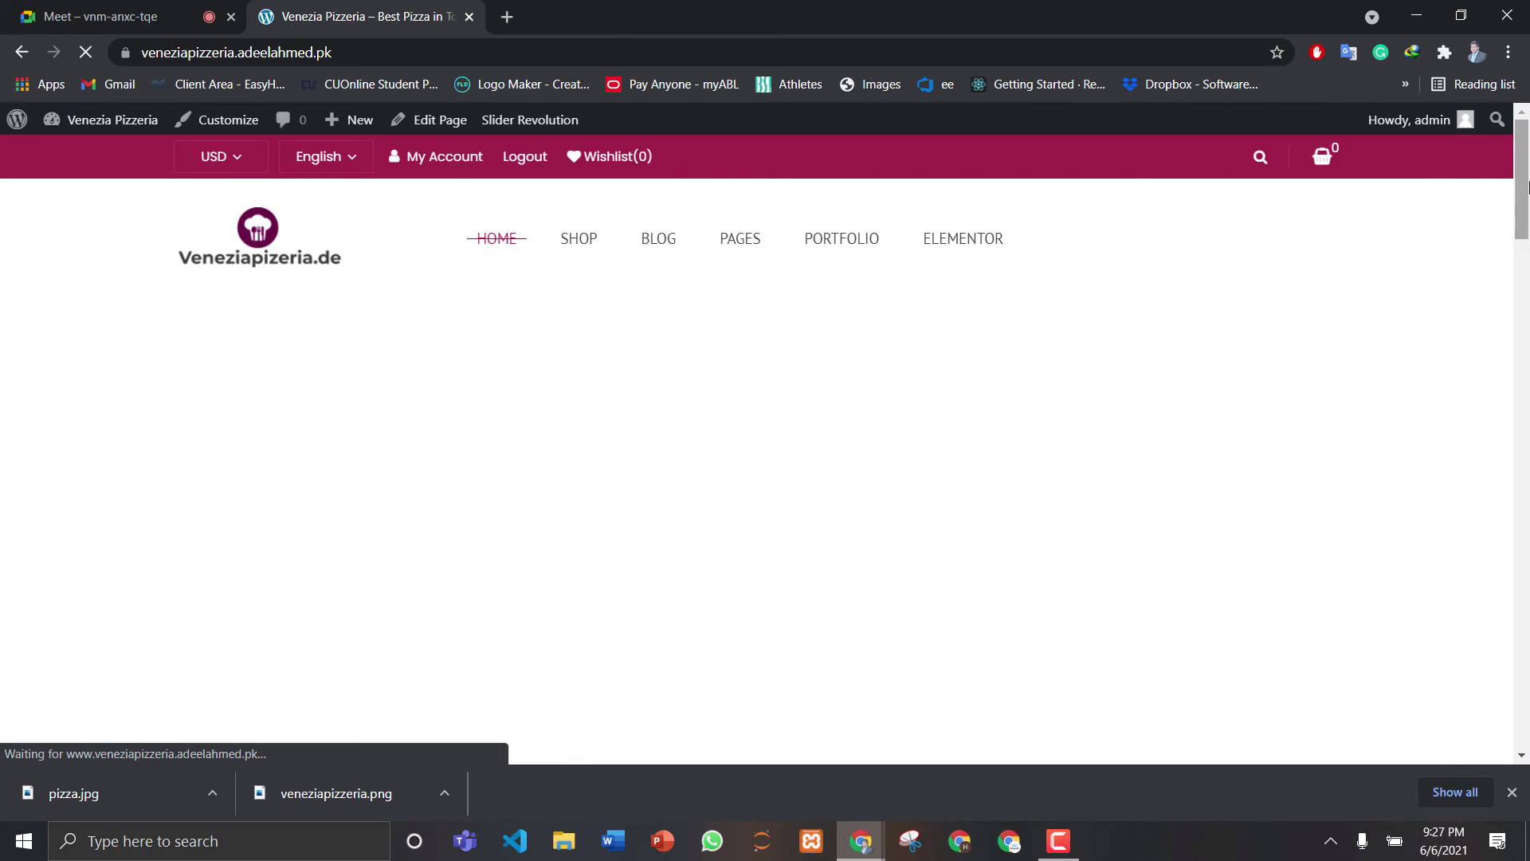
{"action": "left_click_drag", "start_coordinate": [1527, 186], "coordinate": [1528, 401]}
{"action": "left_click", "coordinate": [1088, 277]}
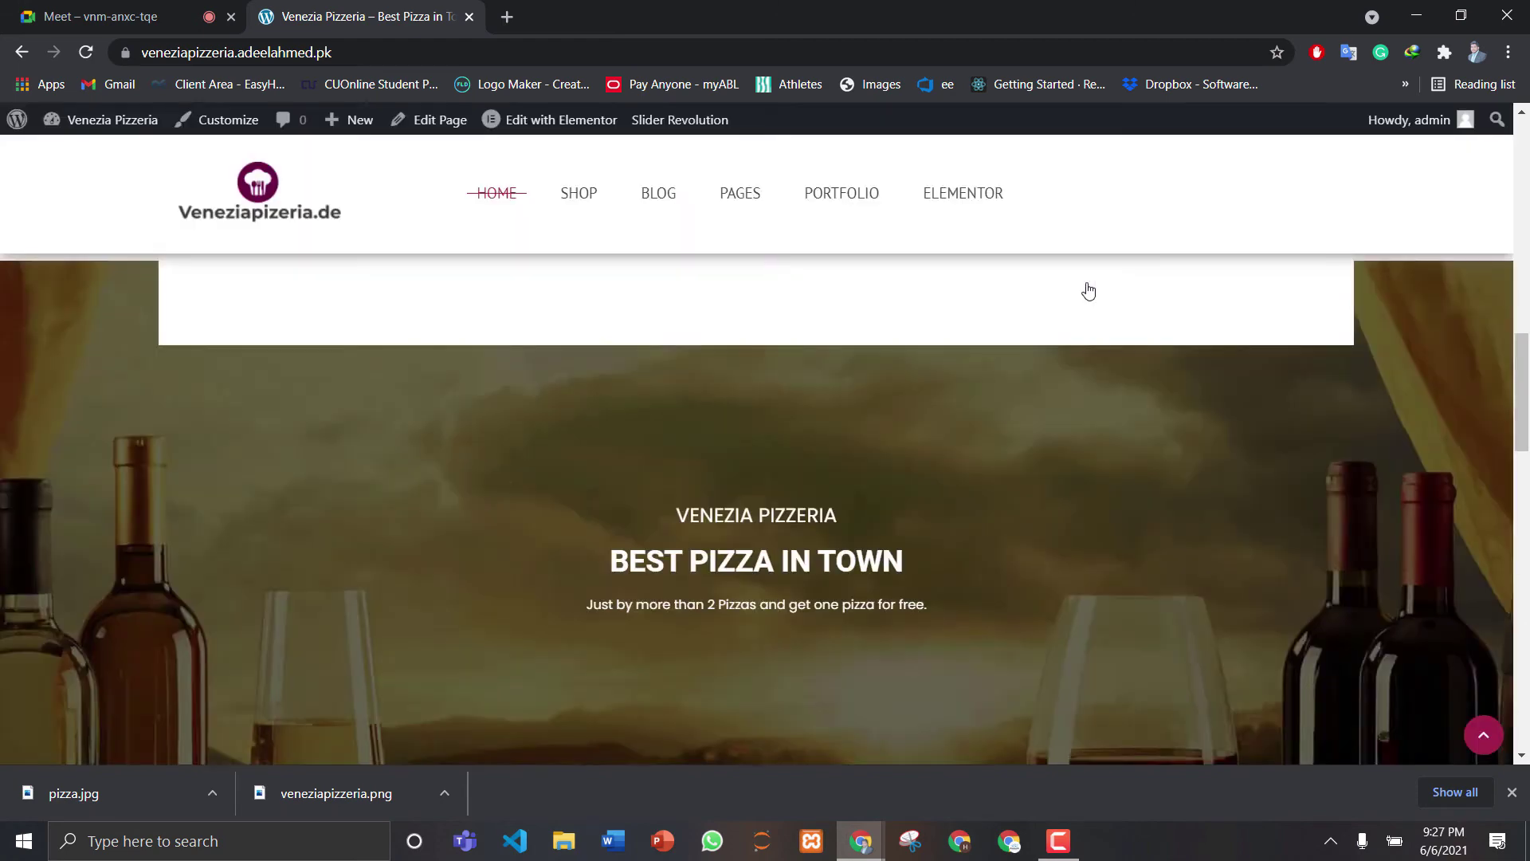
{"action": "mouse_move", "coordinate": [1524, 404]}
{"action": "left_mouse_down"}
{"action": "mouse_move", "coordinate": [1528, 707]}
{"action": "mouse_move", "coordinate": [1528, 129]}
{"action": "left_mouse_up"}
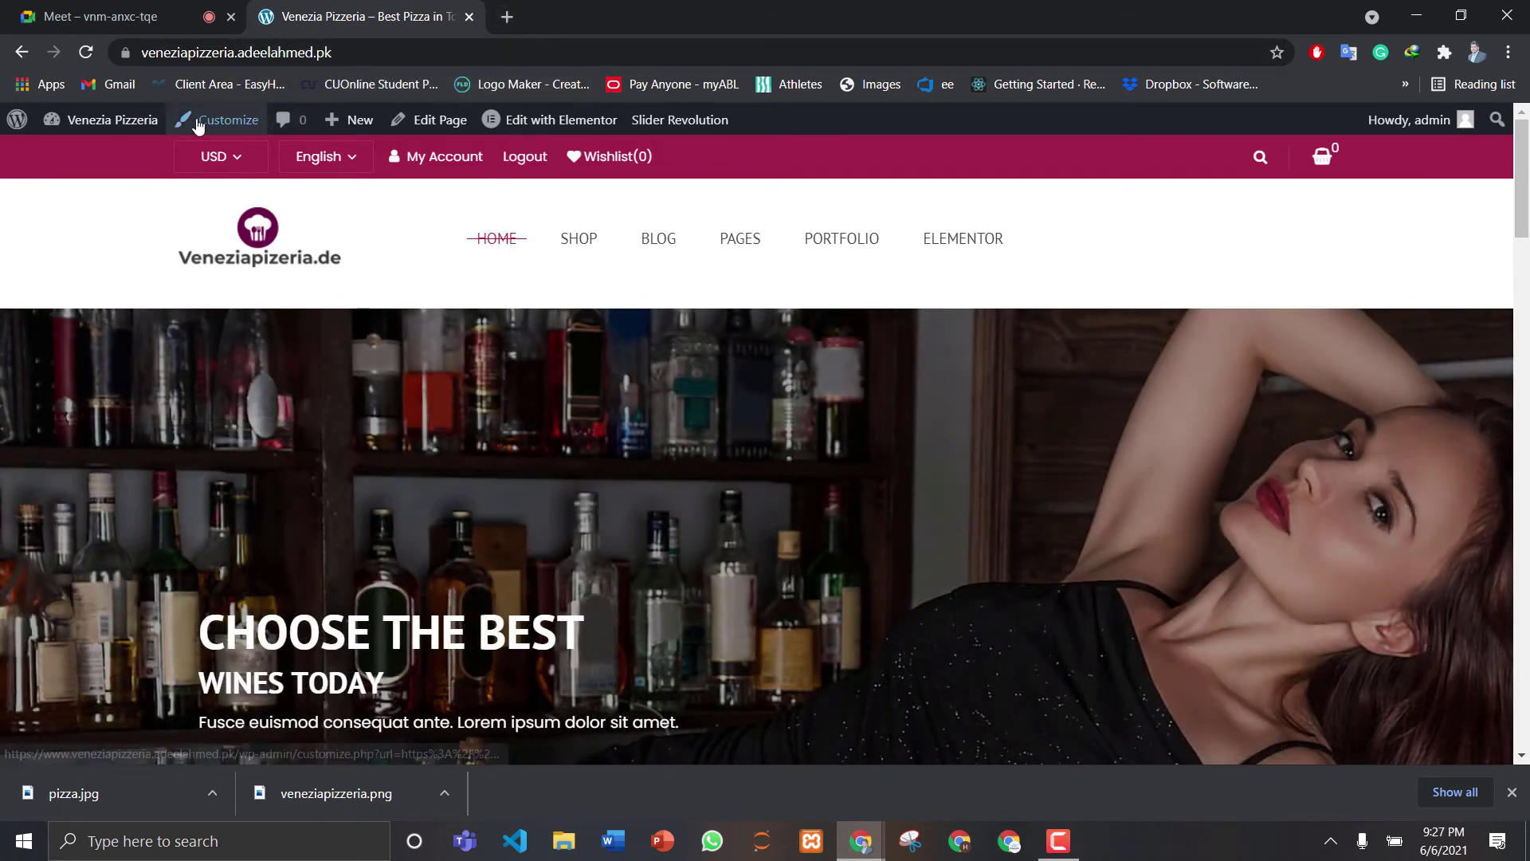
Go to the site's WordPress dashboard and start adding a new product
{"action": "mouse_move", "coordinate": [126, 124]}
{"action": "left_click", "coordinate": [87, 159]}
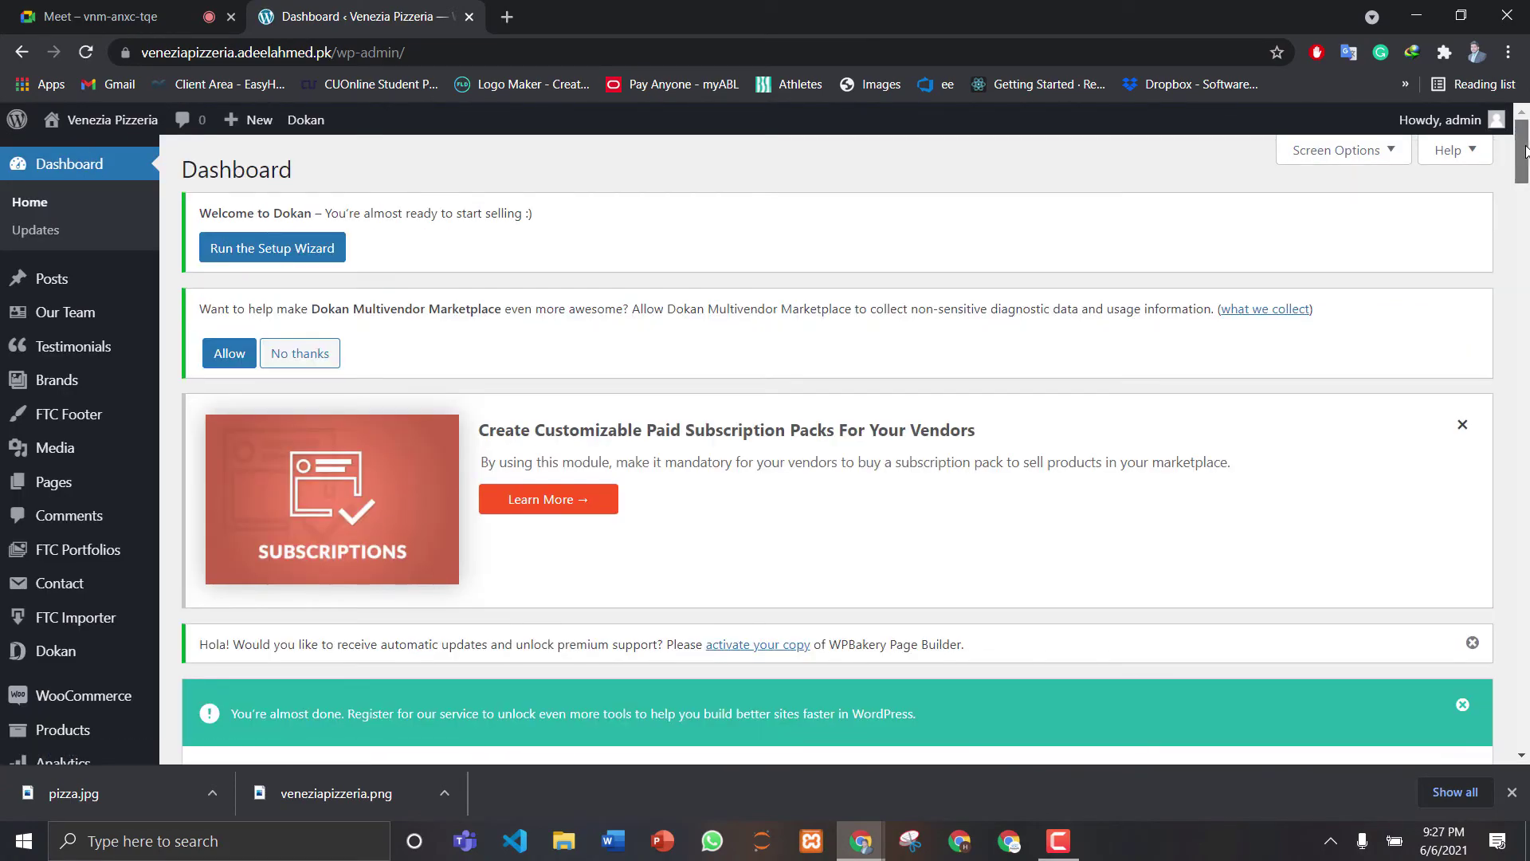
{"action": "left_click_drag", "start_coordinate": [1525, 152], "coordinate": [1525, 213]}
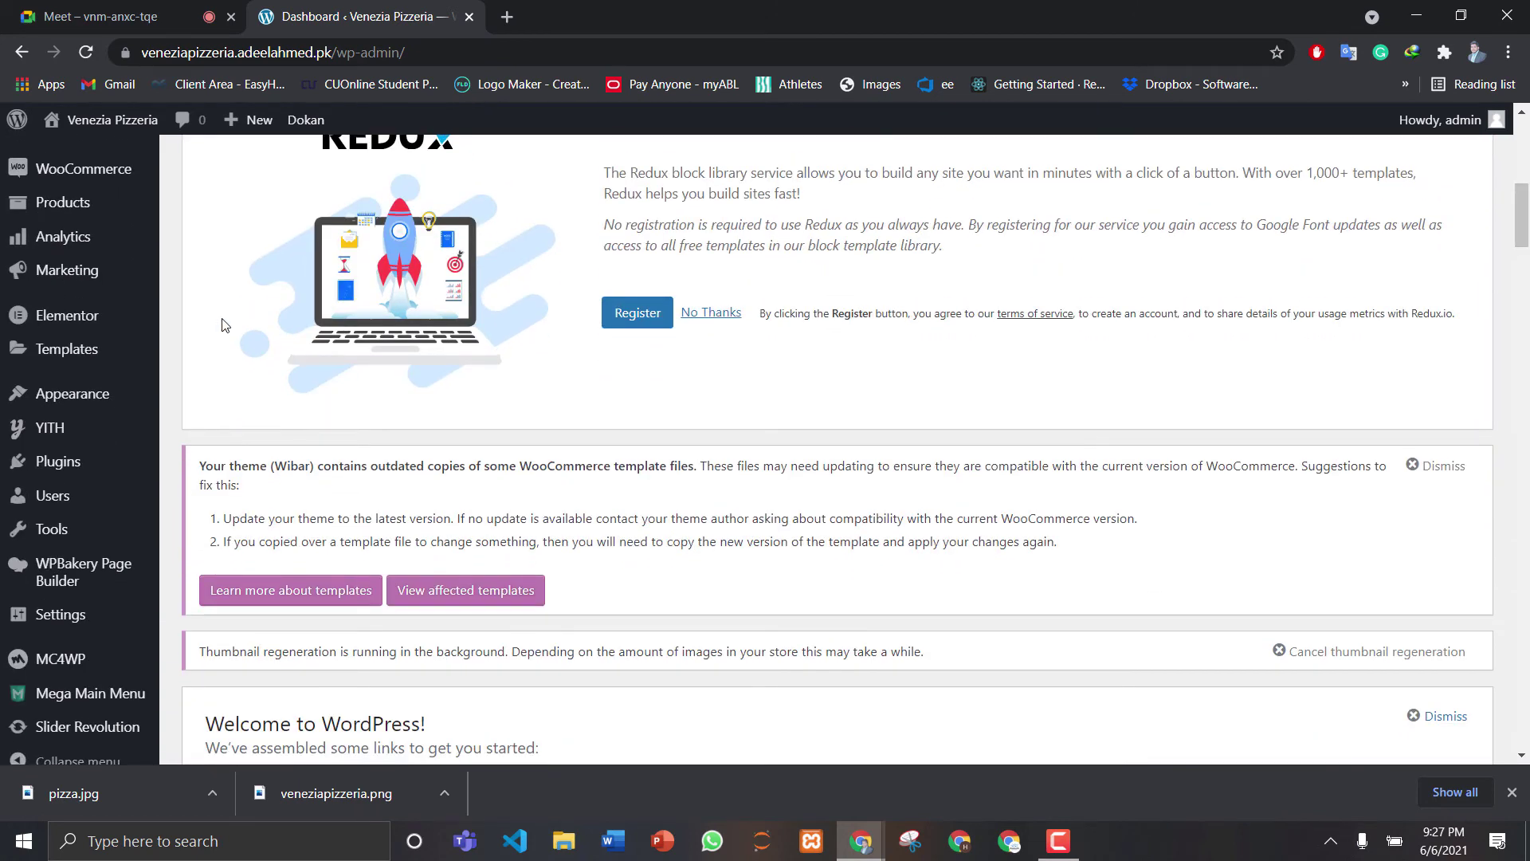
{"action": "mouse_move", "coordinate": [69, 210]}
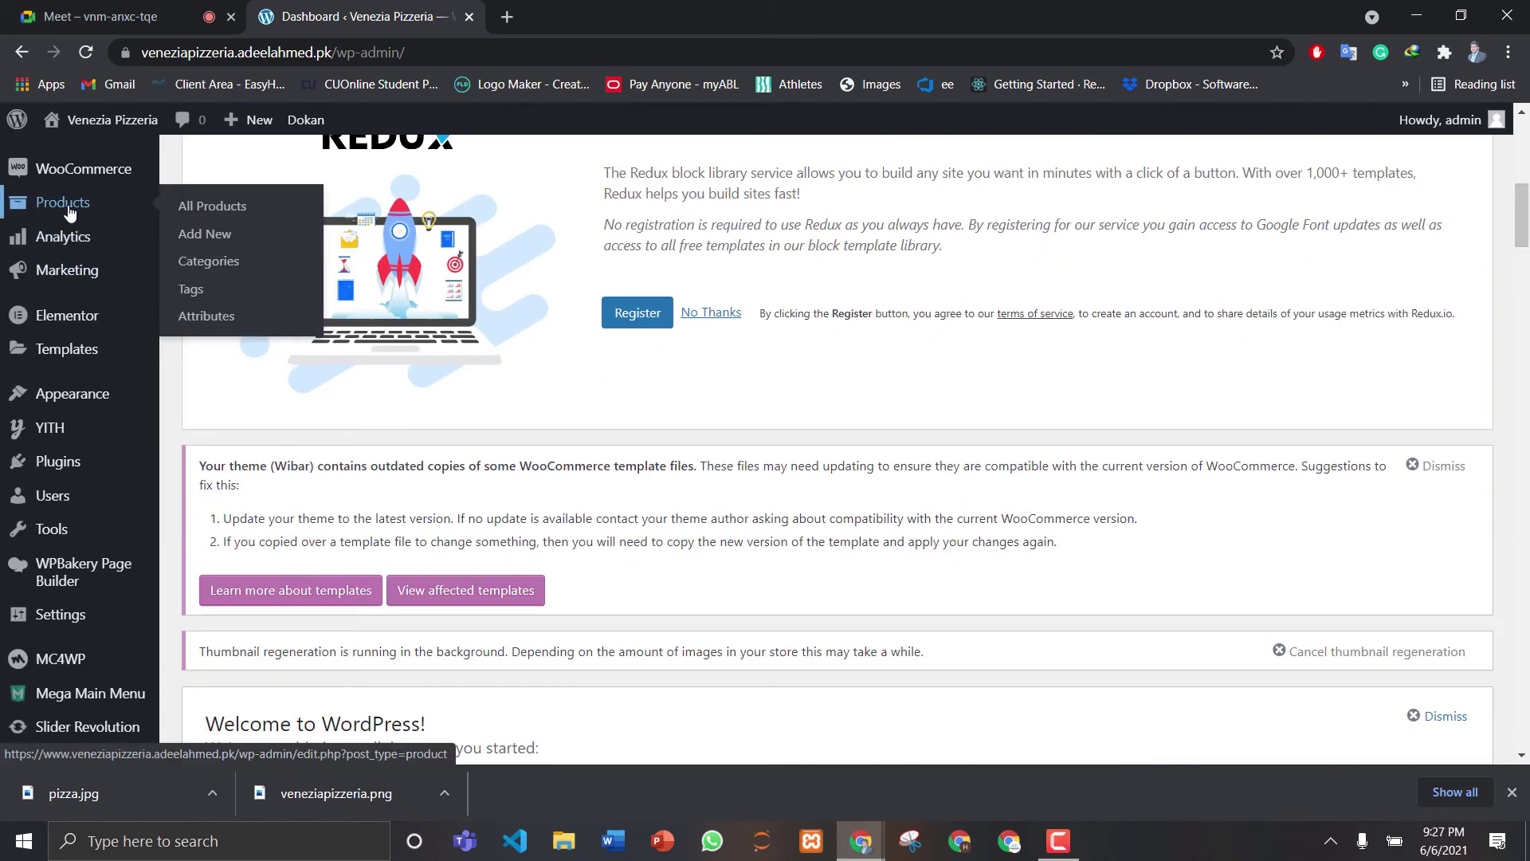
{"action": "left_click", "coordinate": [205, 236]}
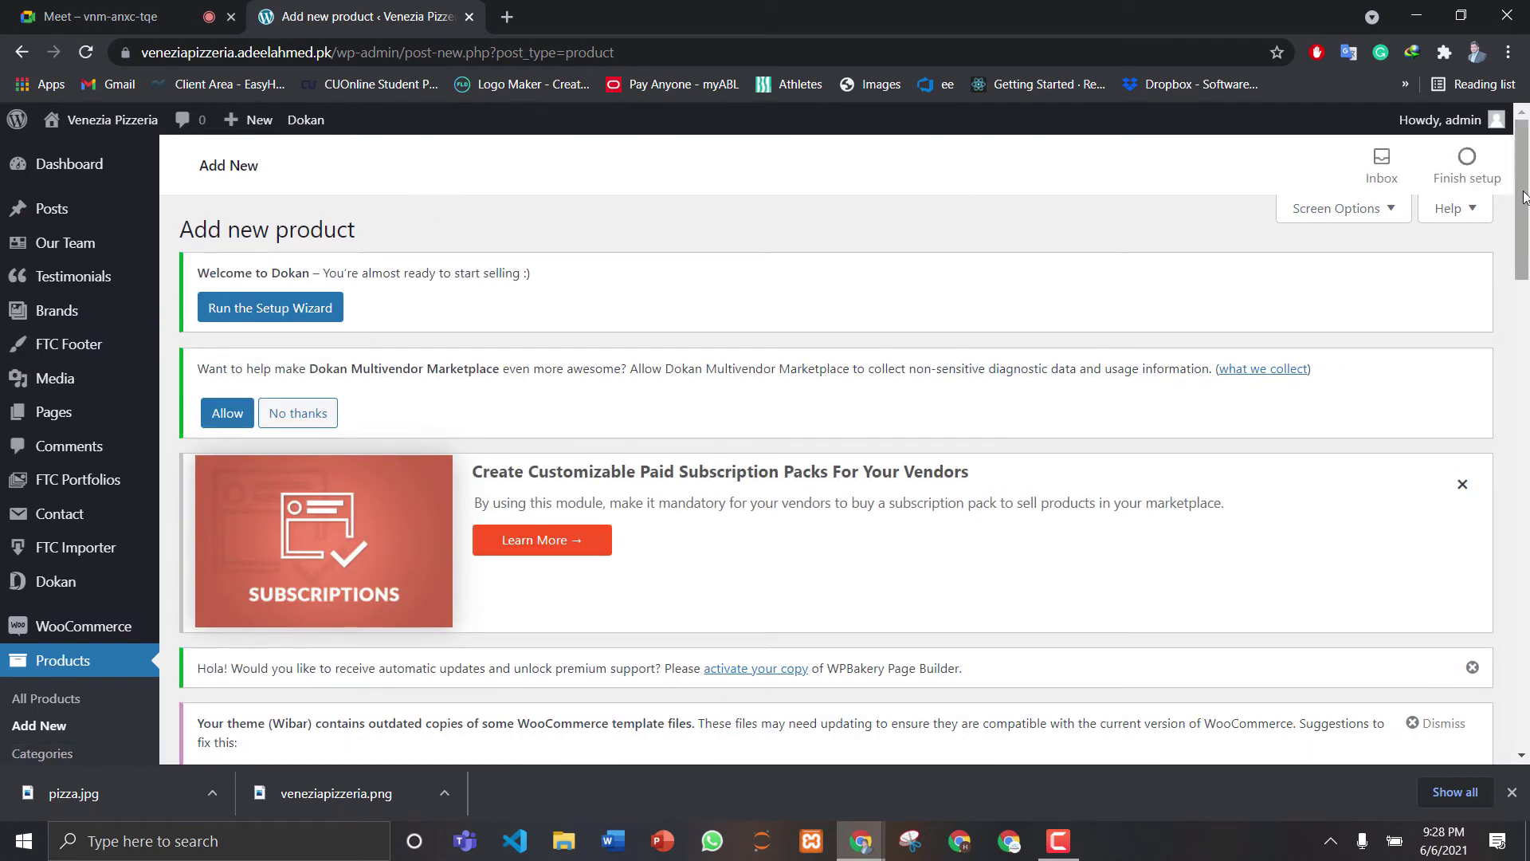
Name the new product Small Vegetarian Pizza and enter the description "Best Pizza in Town"
{"action": "scroll", "coordinate": [1528, 263], "scroll_direction": "down", "scroll_amount": 5}
{"action": "scroll", "coordinate": [1528, 295], "scroll_direction": "down", "scroll_amount": 3}
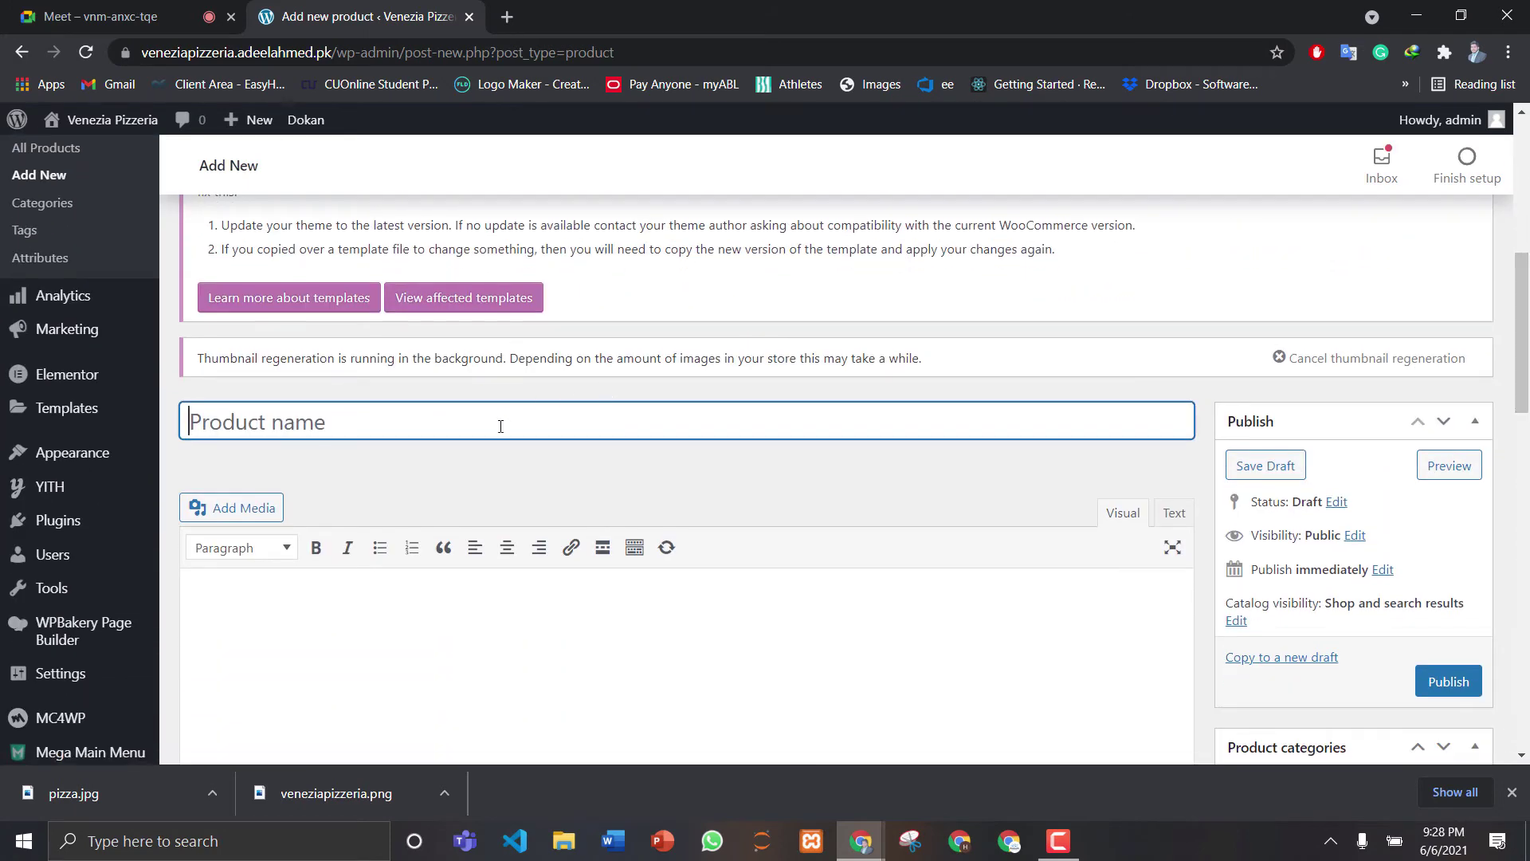
{"action": "type", "text": "Small"}
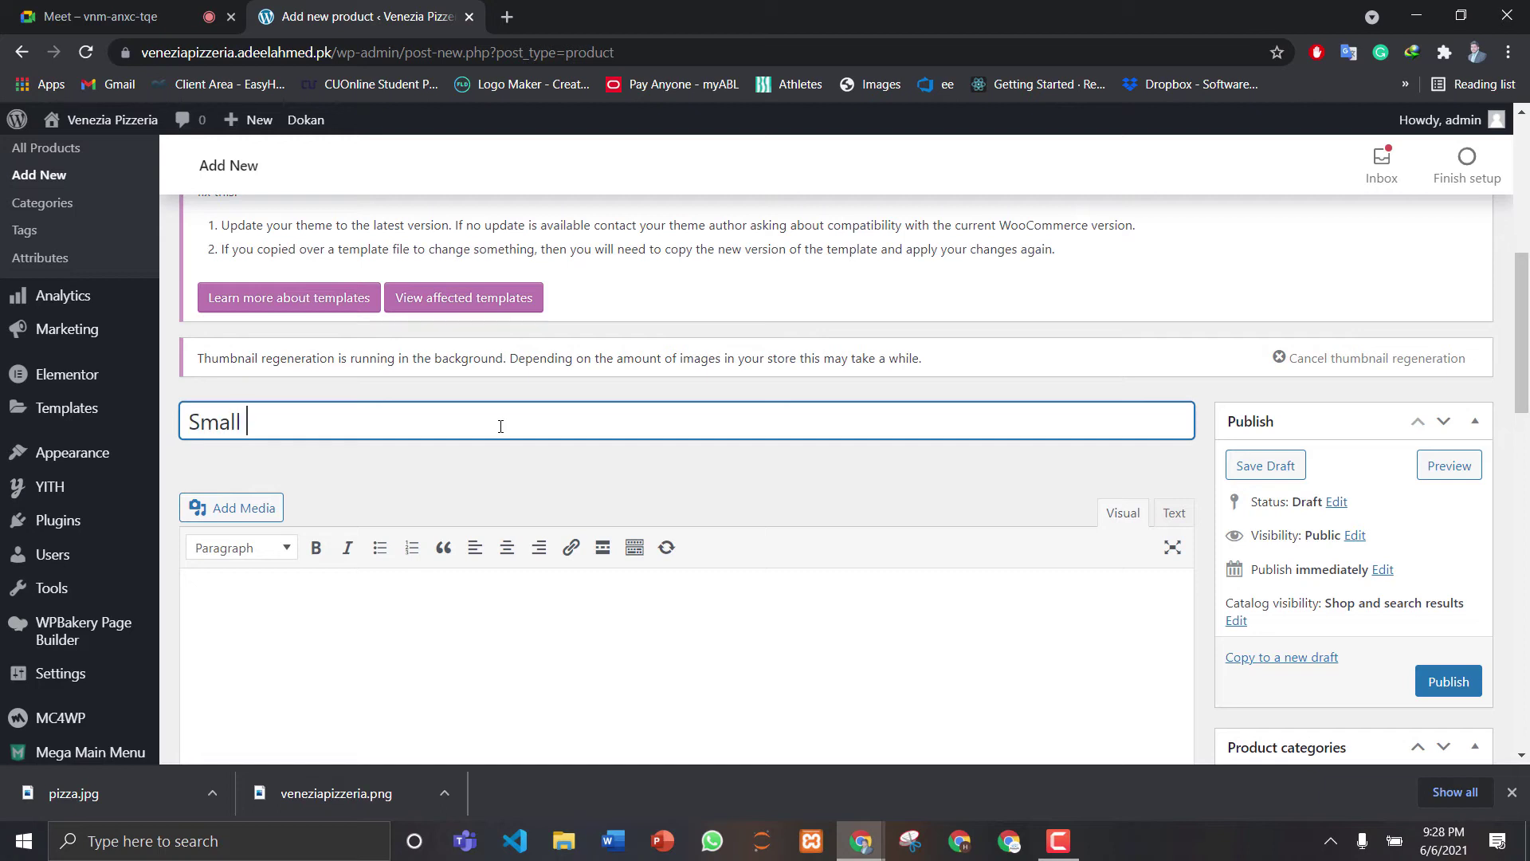
{"action": "type", "text": " Vegetarian Pizza"}
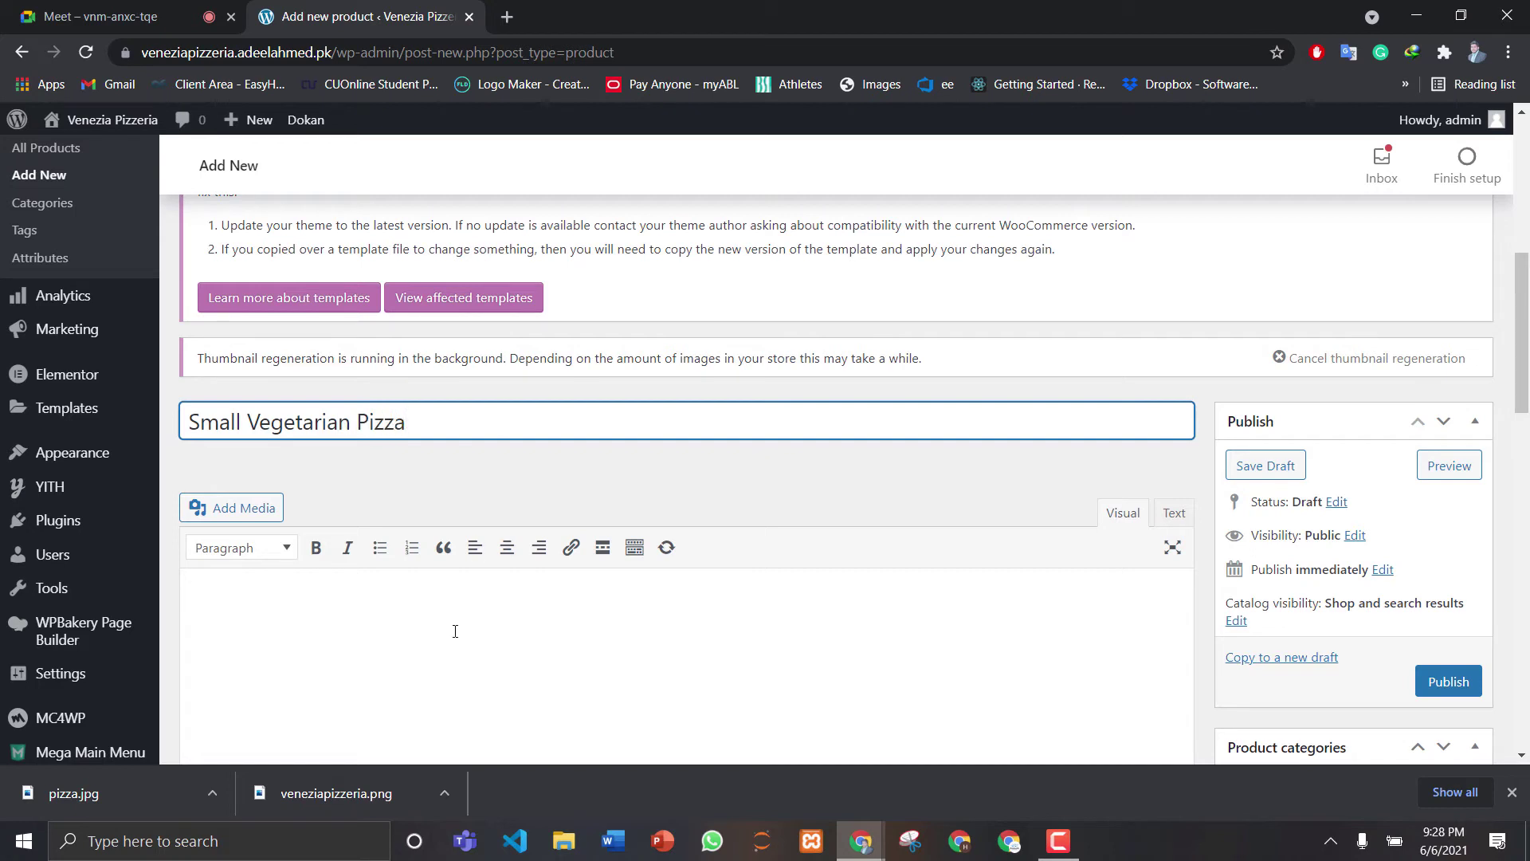
{"action": "left_click", "coordinate": [455, 632]}
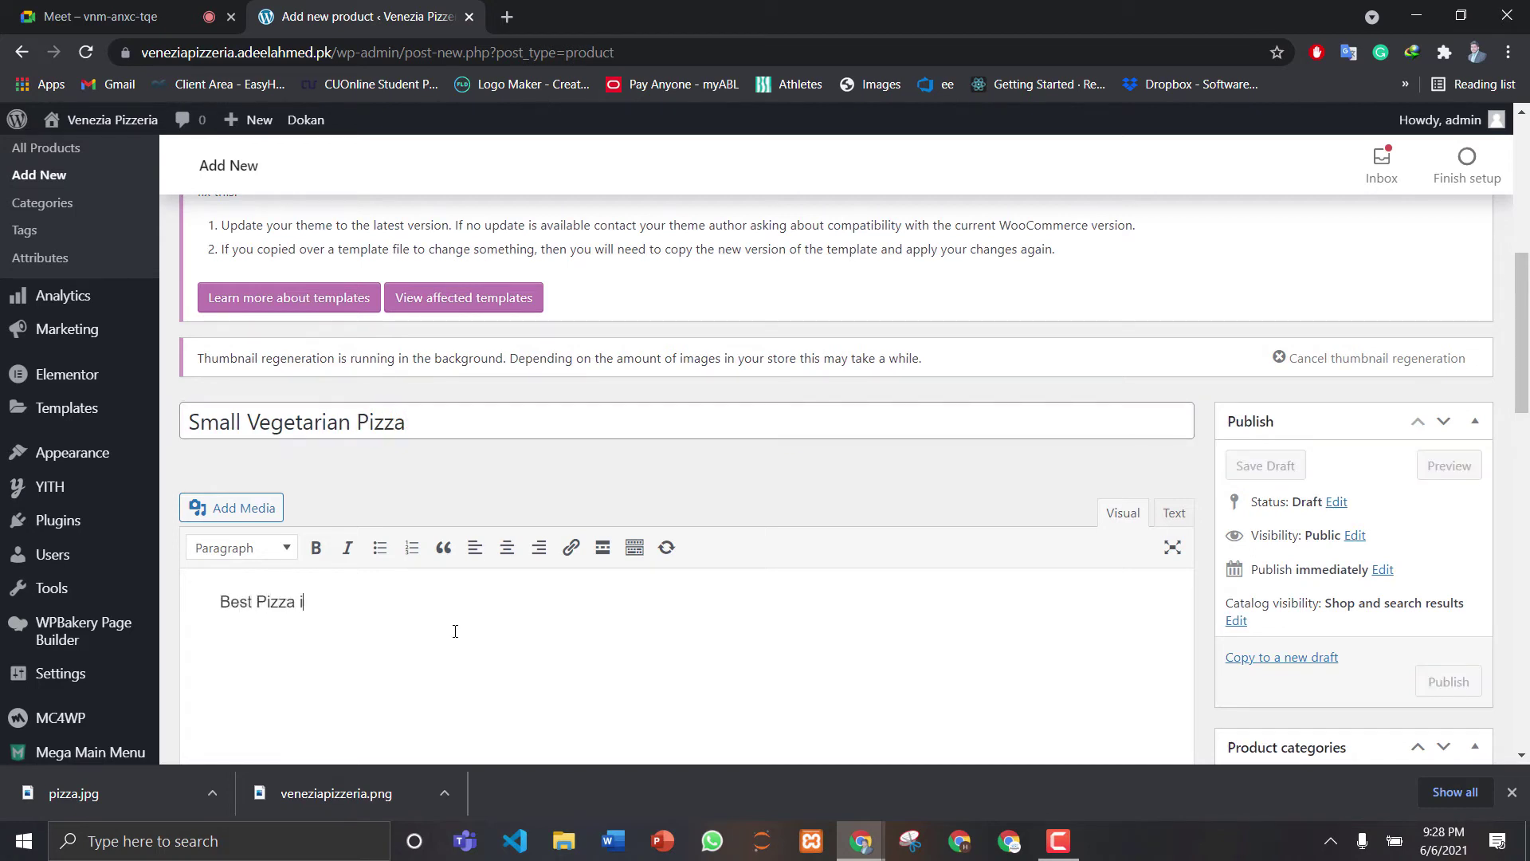
{"action": "type", "text": "n Town"}
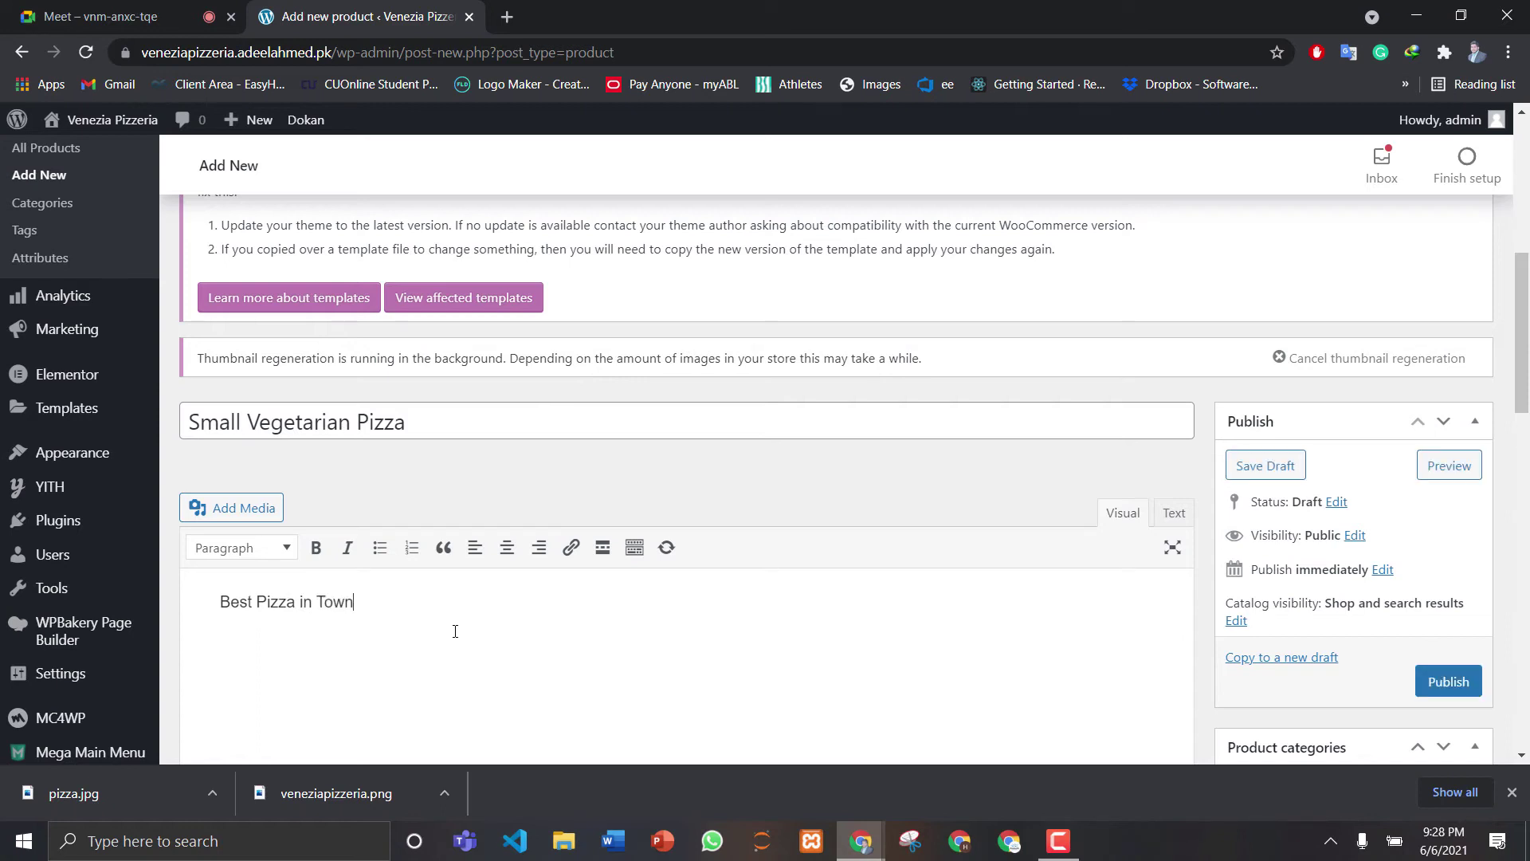
Assign the product to the Pizza category and set its regular price to 300 and sale price to 250
{"action": "scroll", "coordinate": [1318, 540], "scroll_direction": "down", "scroll_amount": 4}
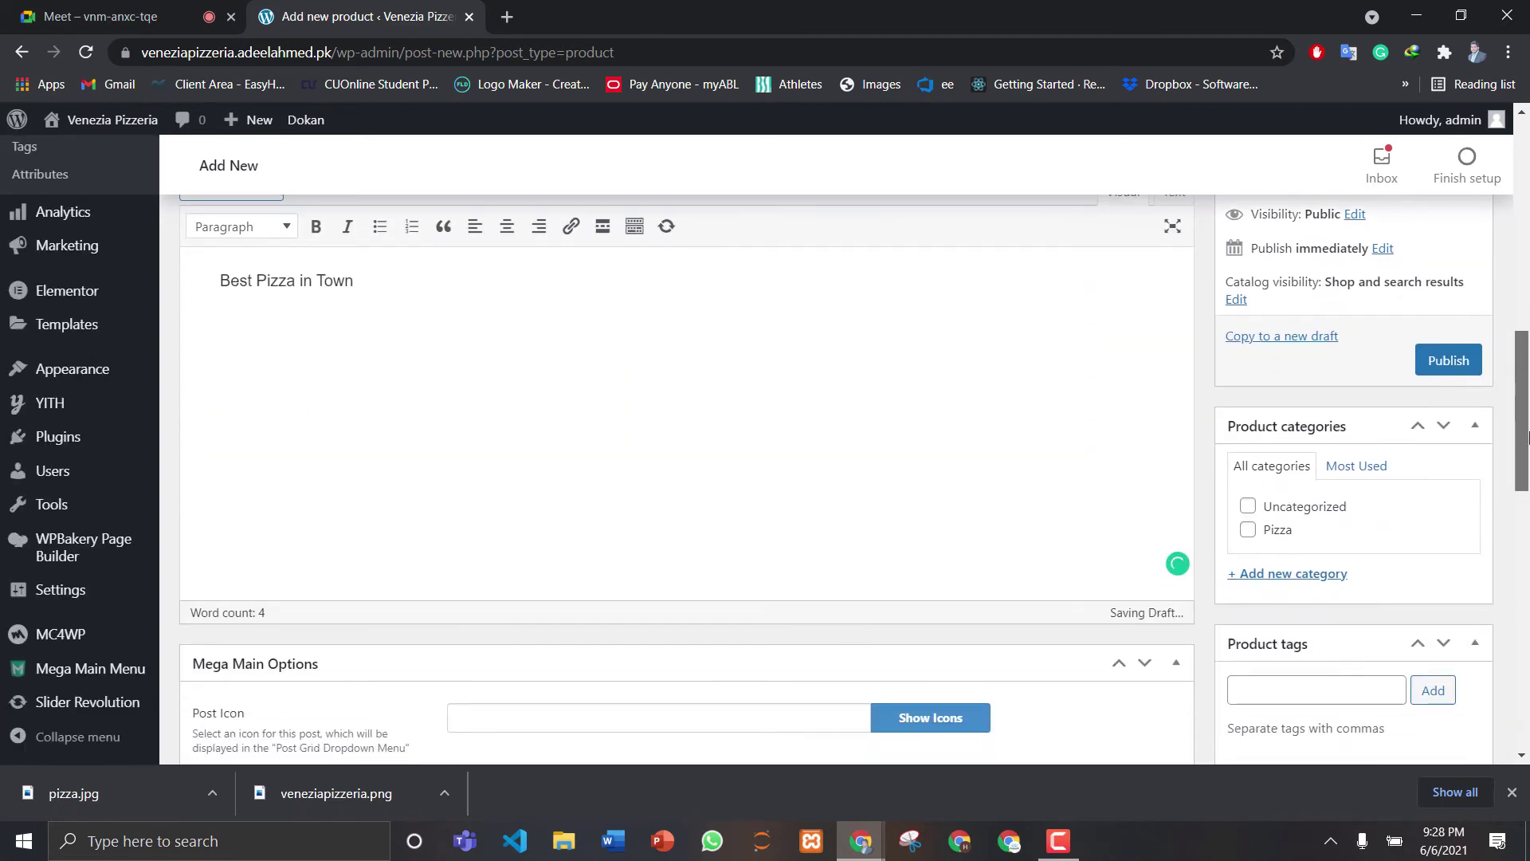
{"action": "left_click", "coordinate": [1248, 529]}
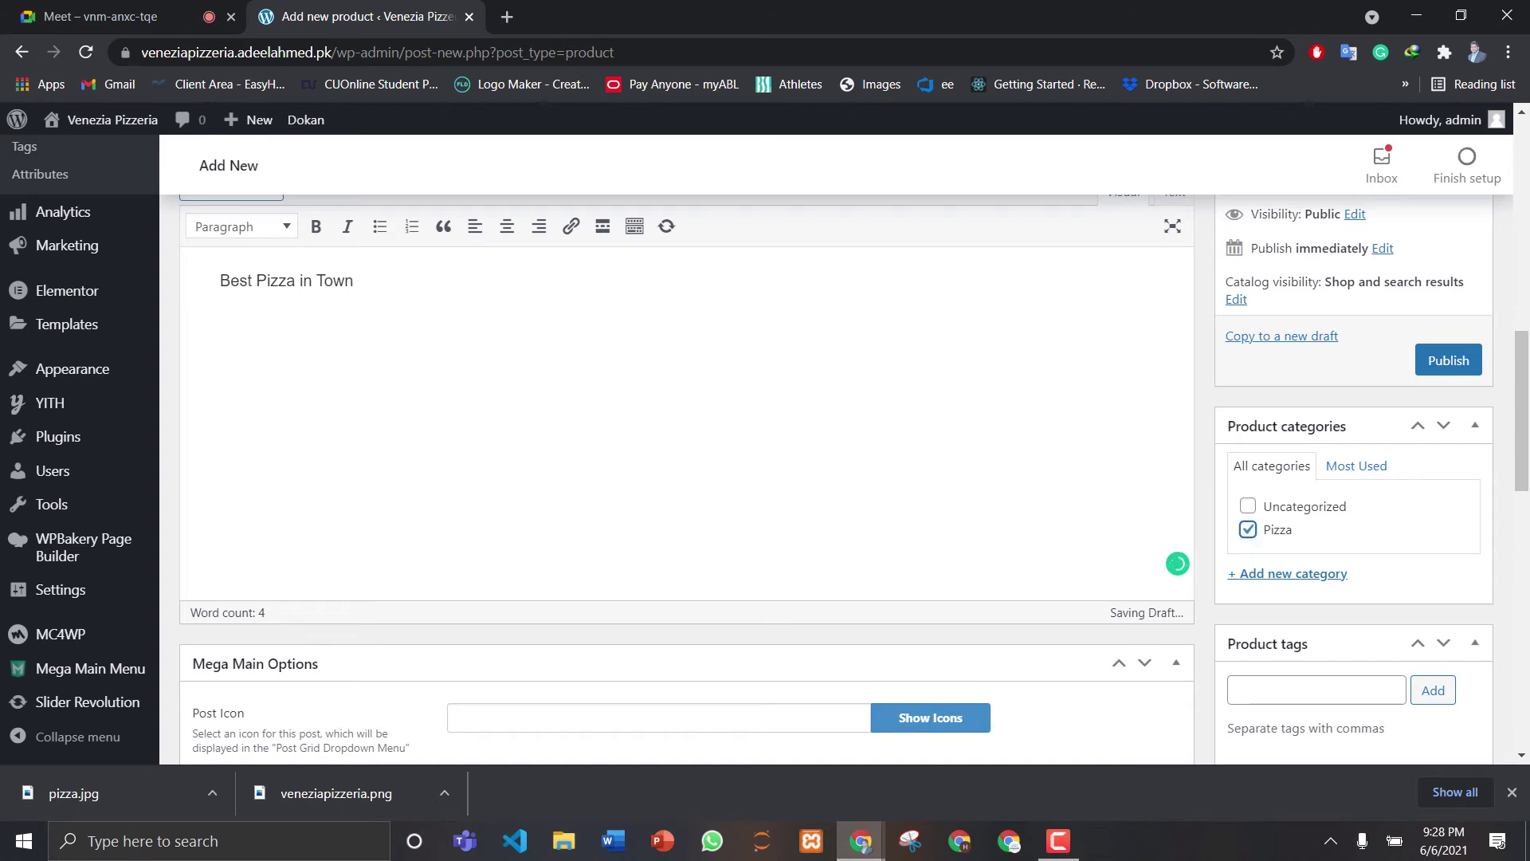
{"action": "scroll", "coordinate": [646, 637], "scroll_direction": "down", "scroll_amount": 5}
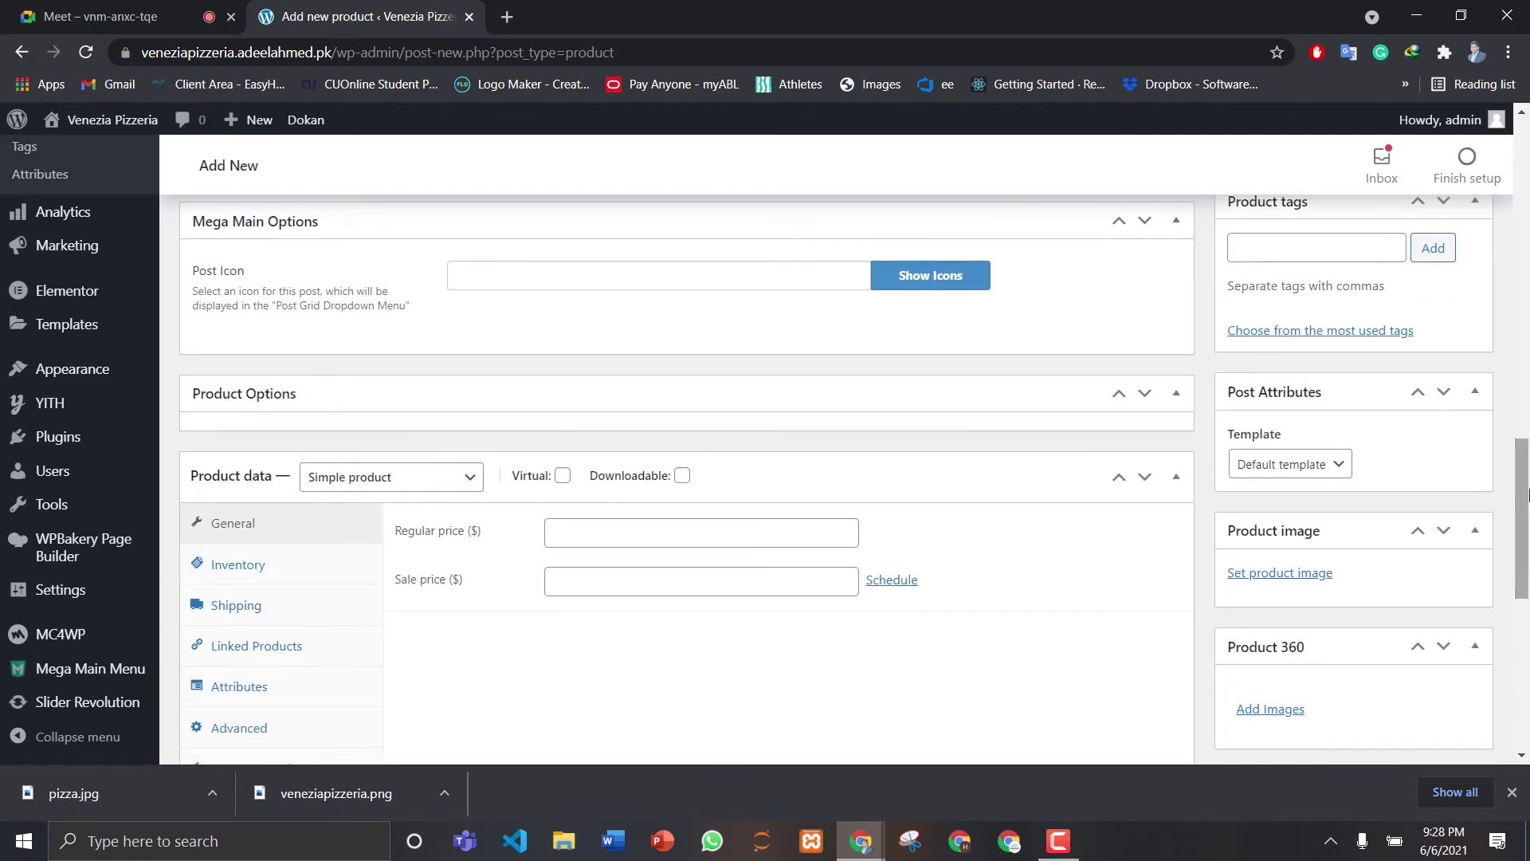
{"action": "left_click", "coordinate": [581, 532]}
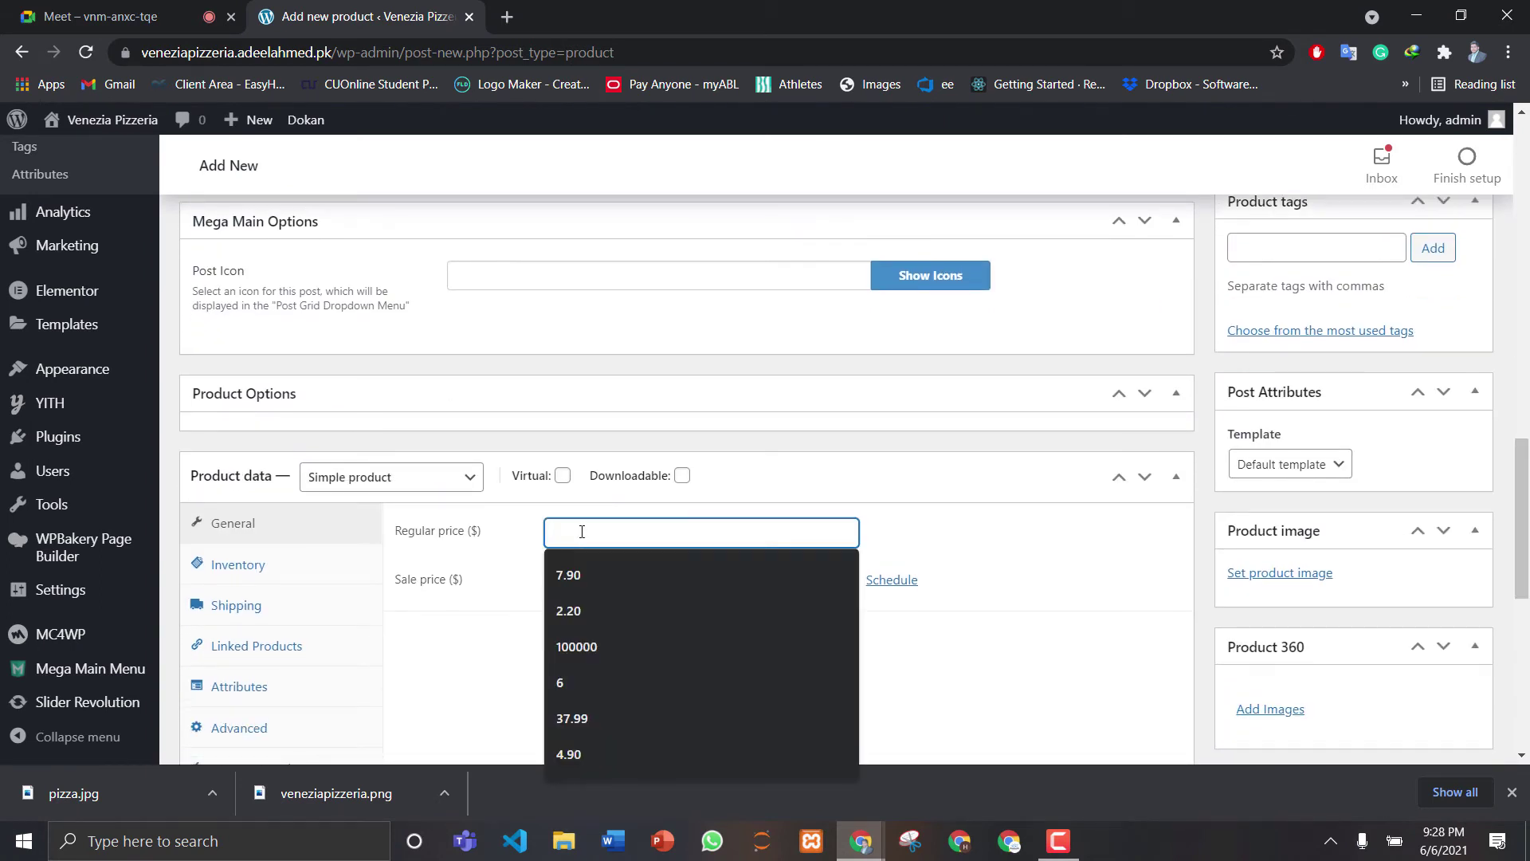
{"action": "type", "text": "300"}
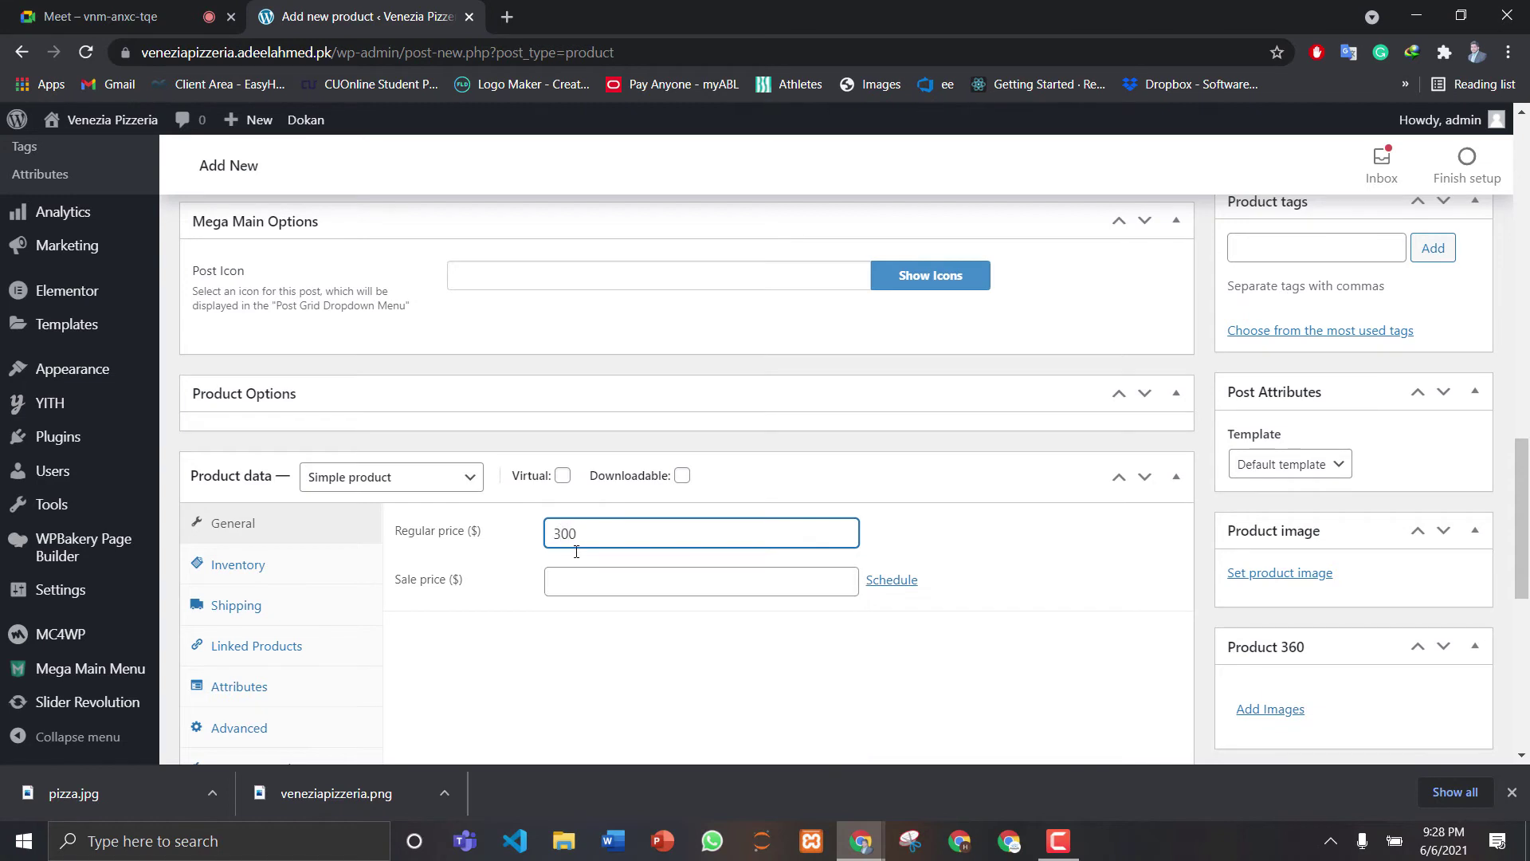
{"action": "left_click", "coordinate": [577, 574]}
{"action": "type", "text": "250"}
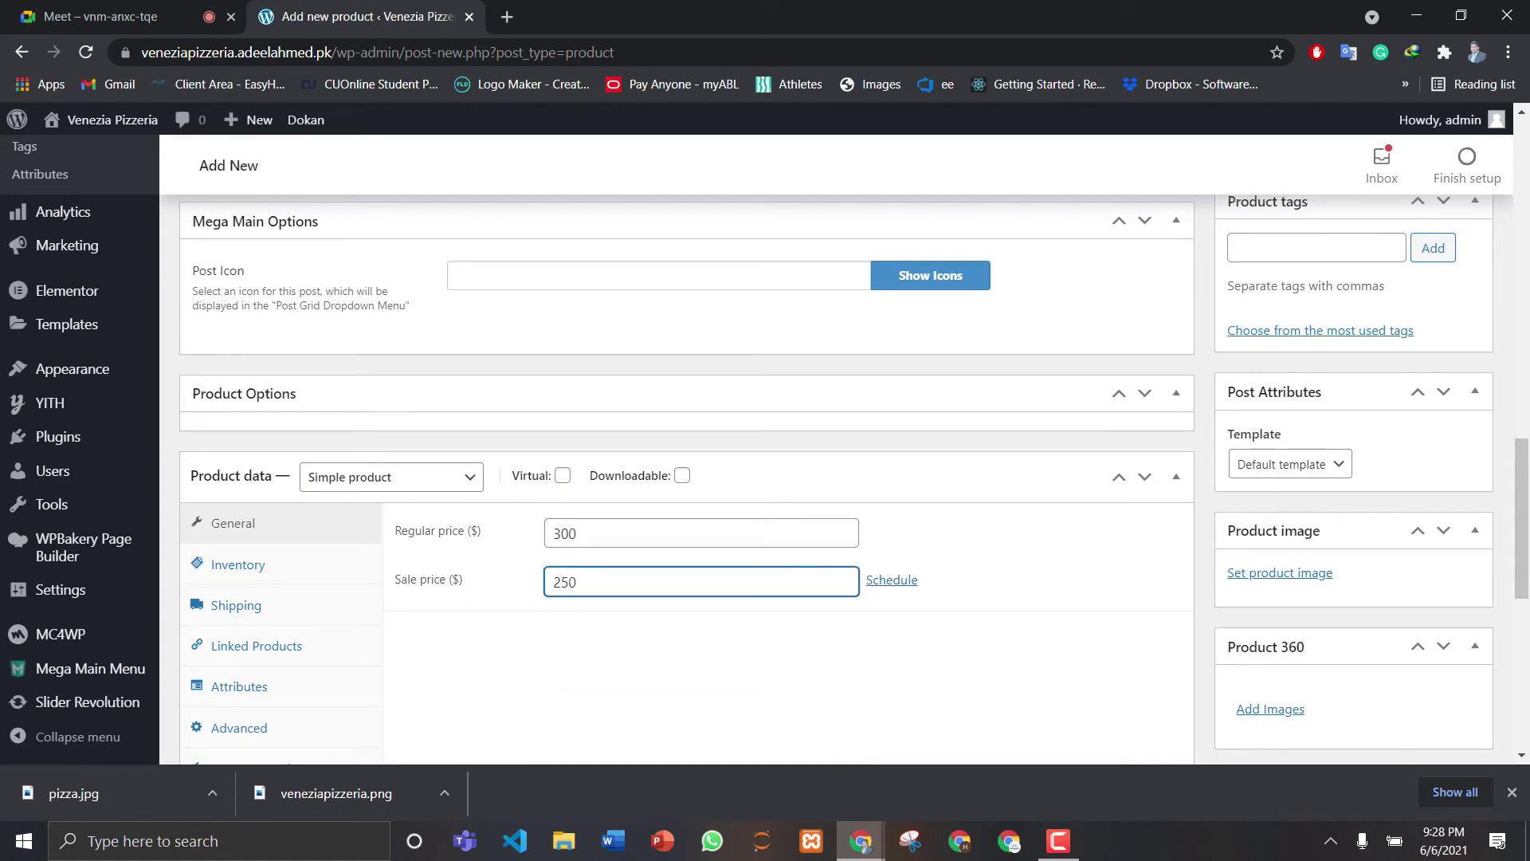
Search Google Images for vegetarian pizza pictures in a new browser tab
{"action": "left_click_drag", "start_coordinate": [1522, 518], "coordinate": [1521, 551]}
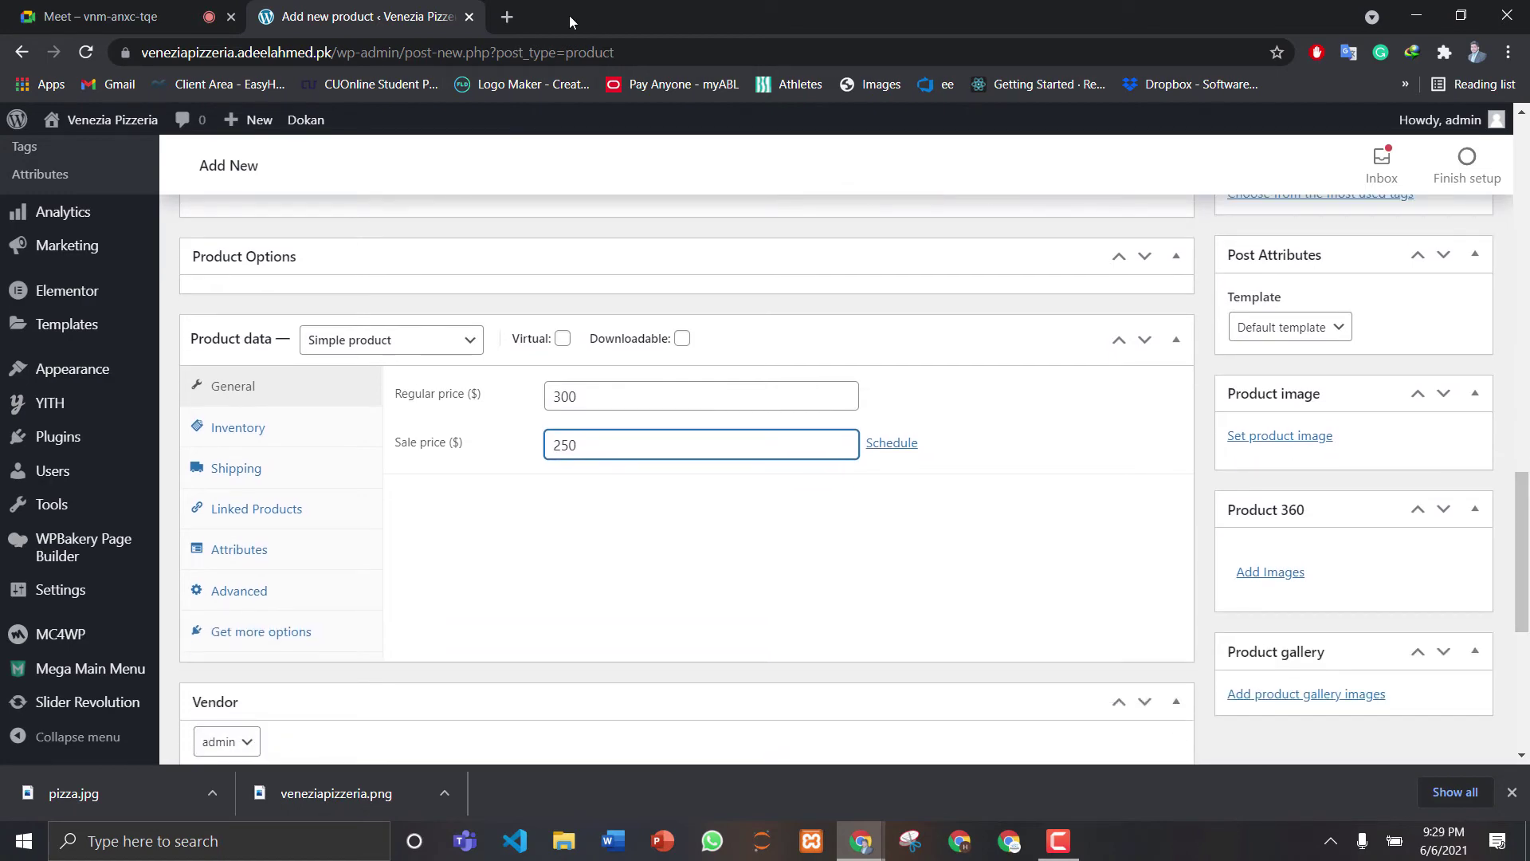
{"action": "left_click", "coordinate": [509, 17]}
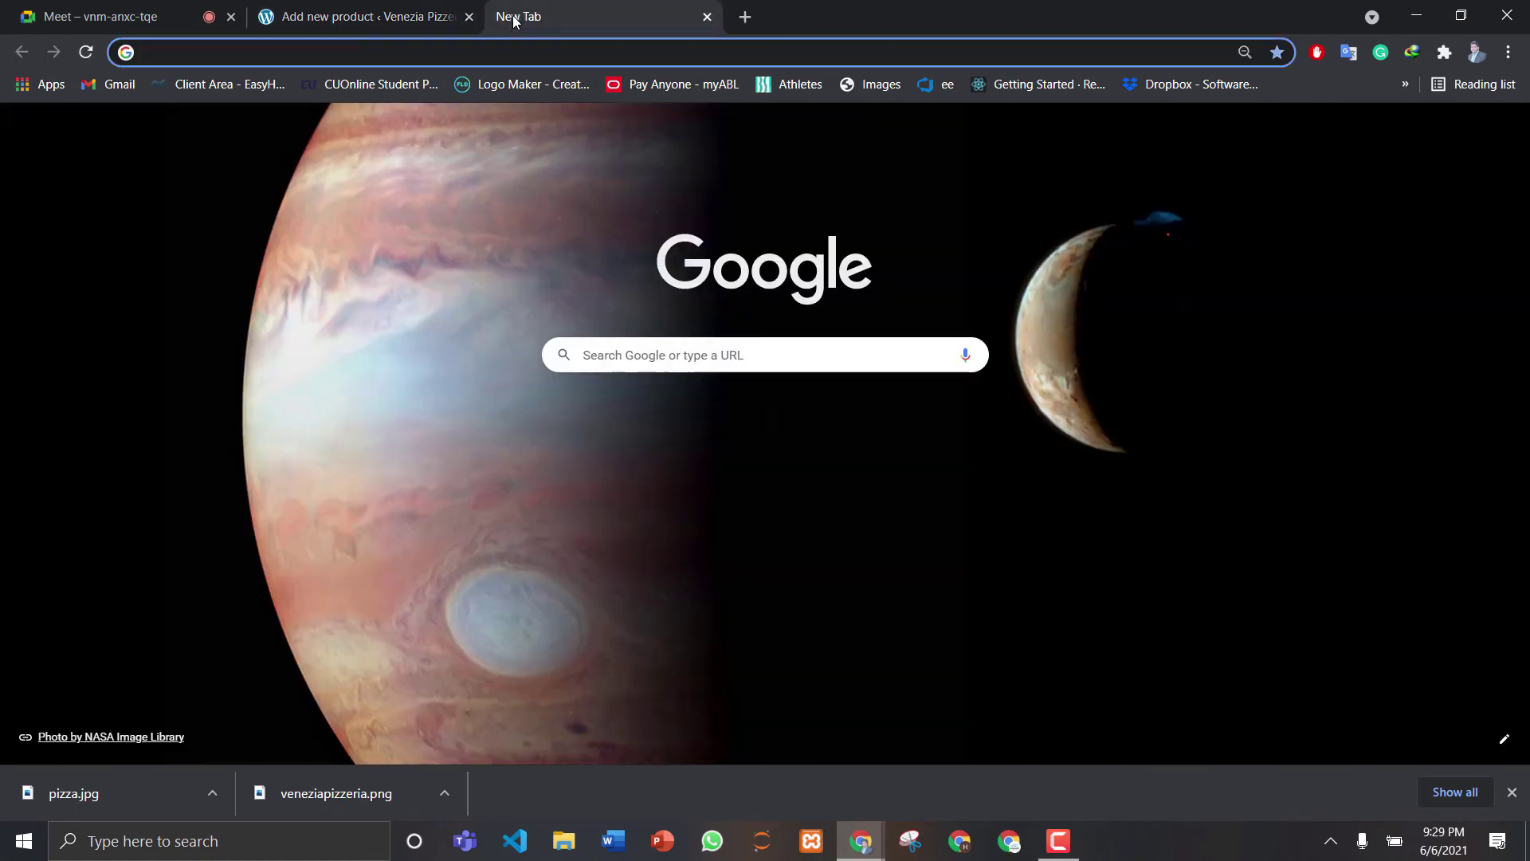
{"action": "type", "text": "vegetari"}
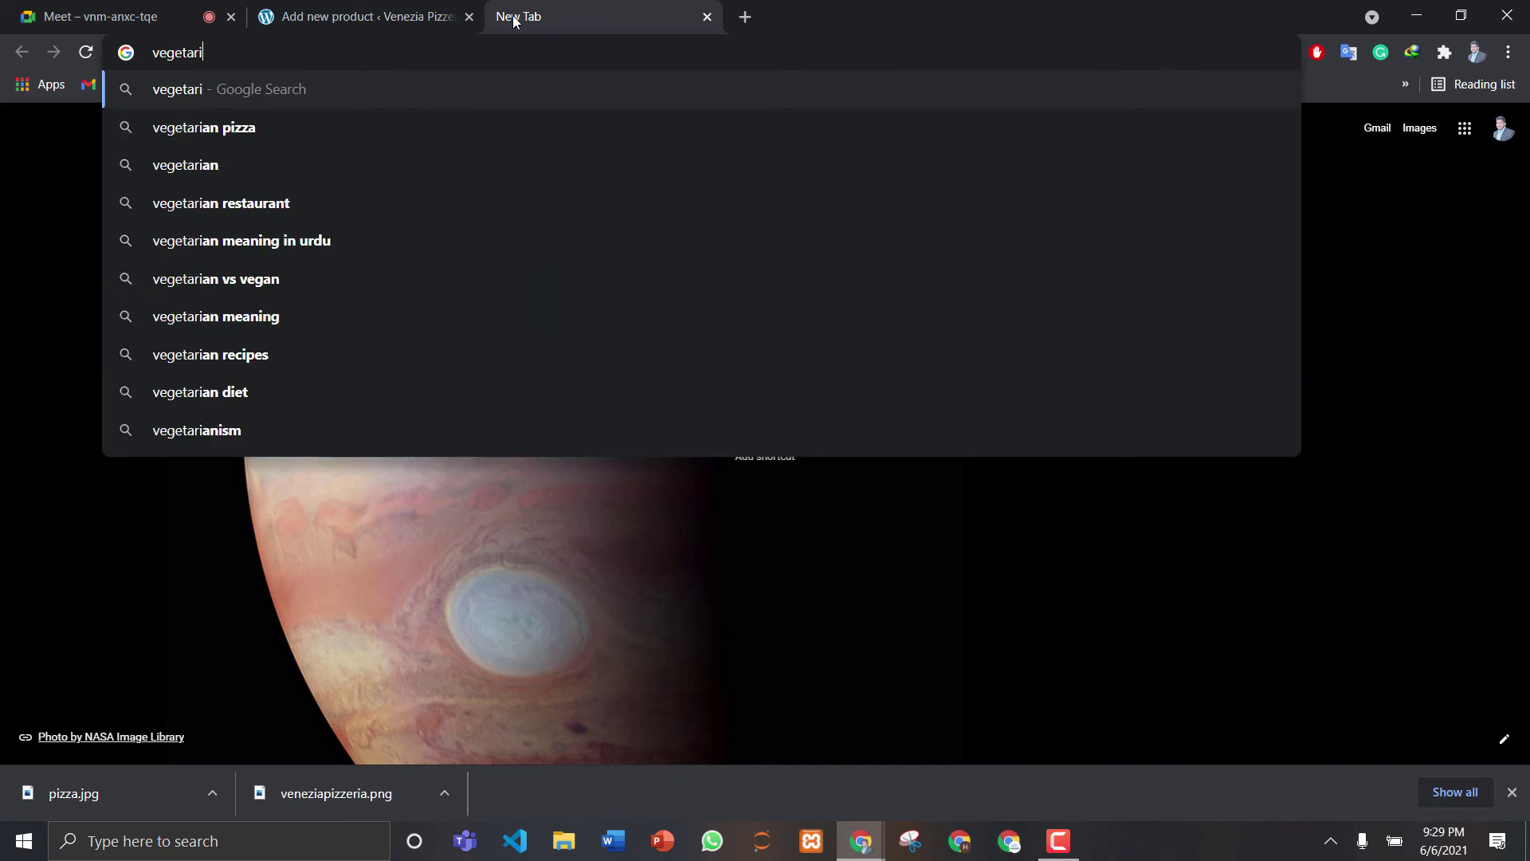
{"action": "type", "text": "on"}
{"action": "key", "text": "Return"}
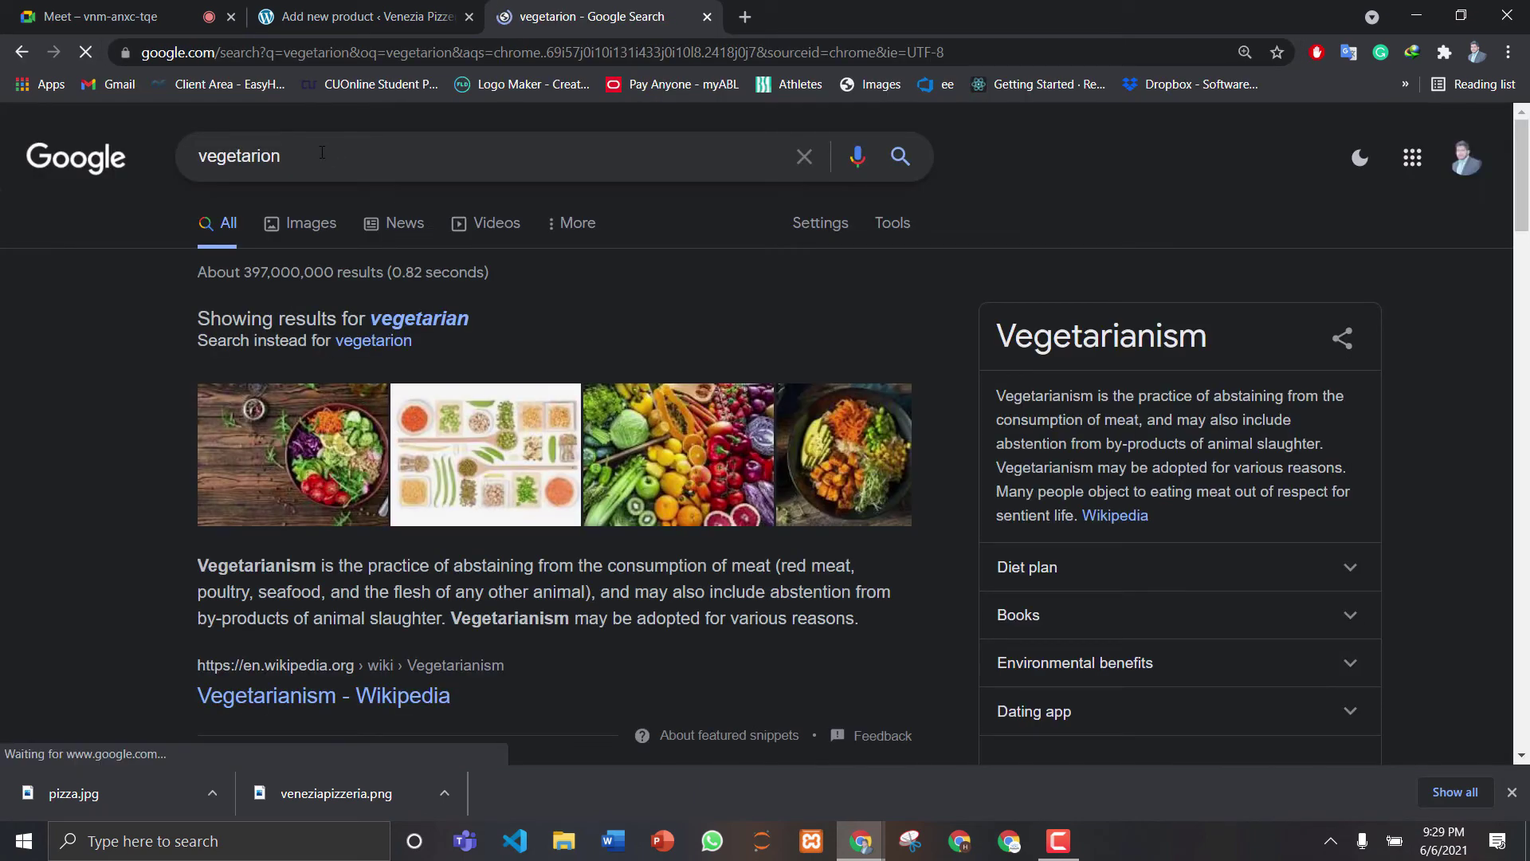
{"action": "type", "text": "pizza"}
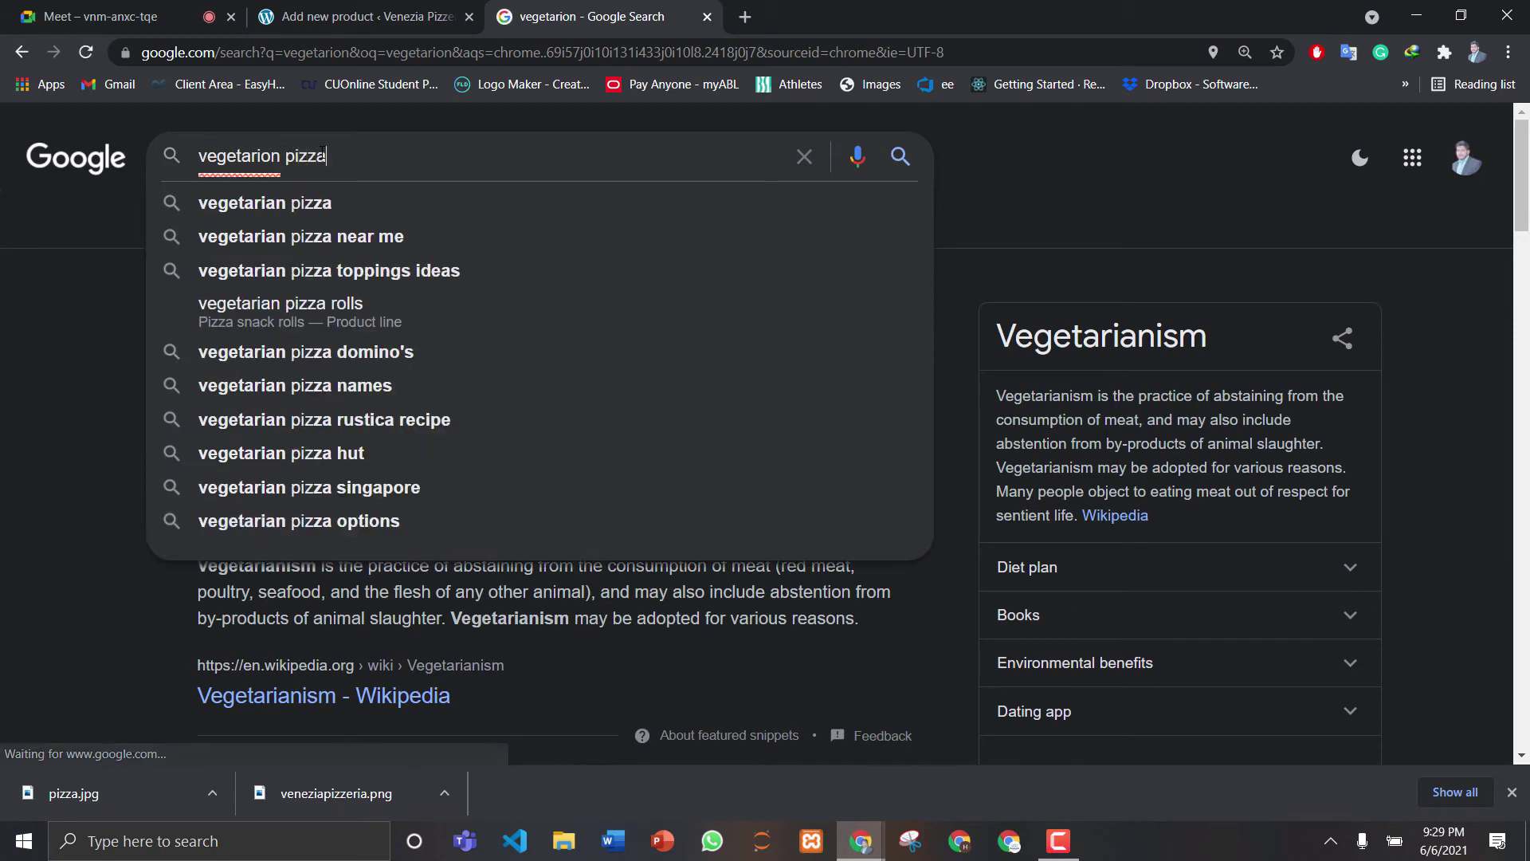
{"action": "key", "text": "Return"}
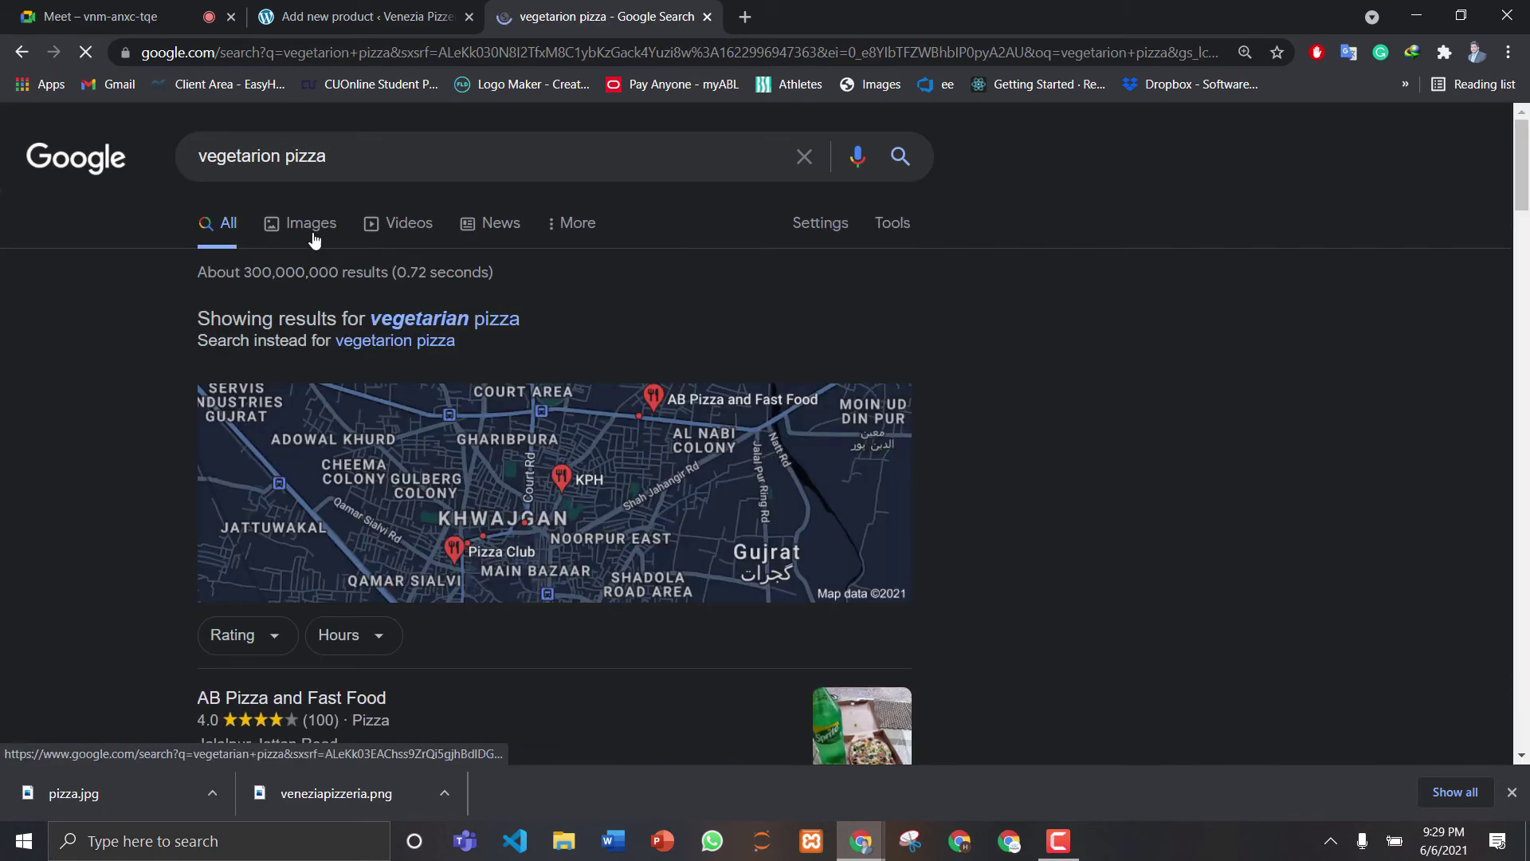
{"action": "left_click", "coordinate": [310, 230]}
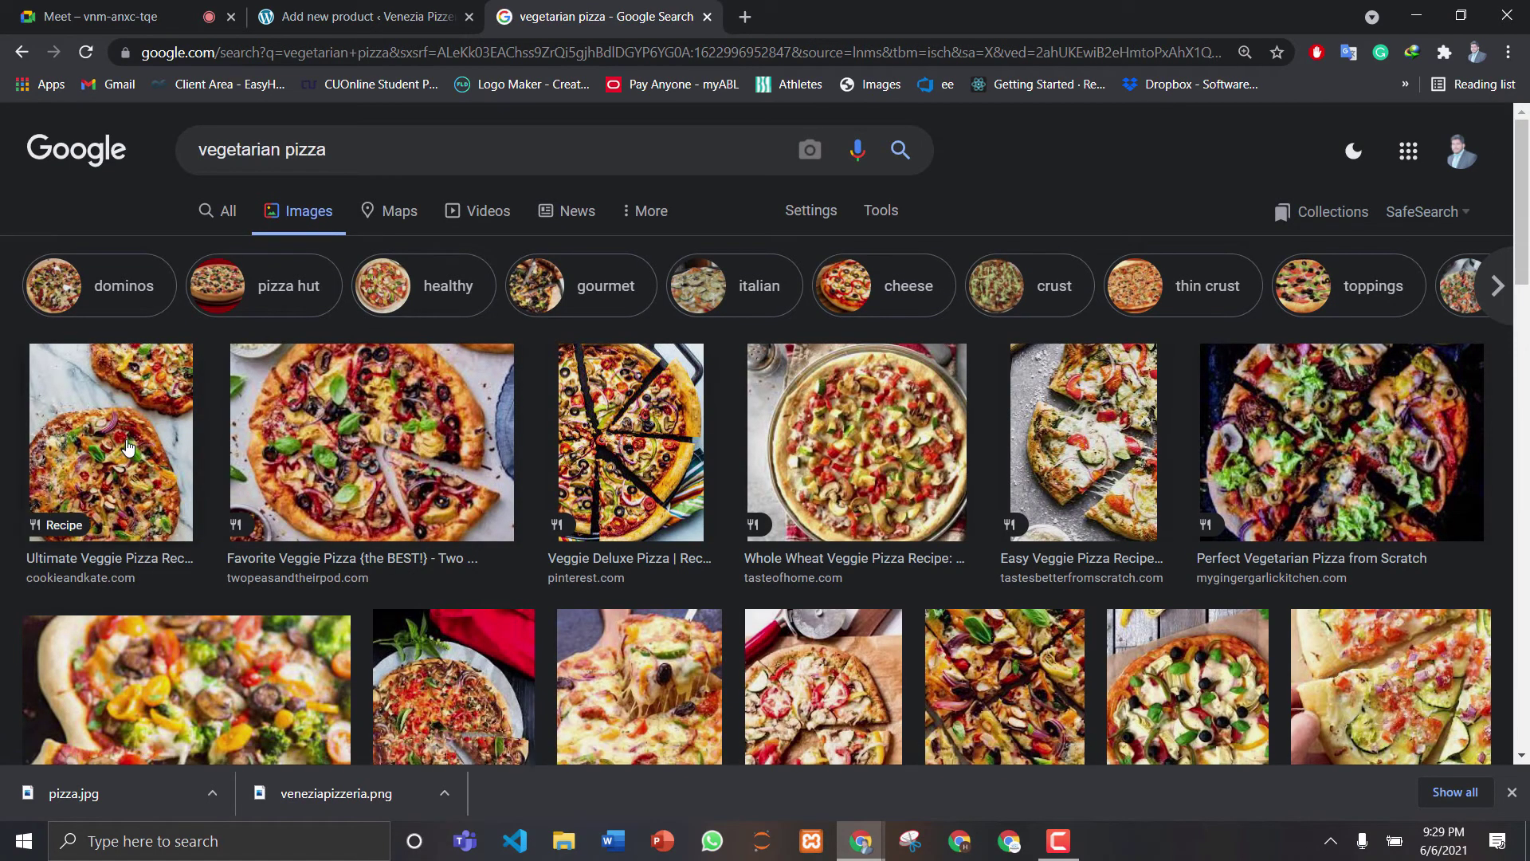
Save the Whole Wheat Veggie Pizza picture from tasteofhome.com to the Desktop under its suggested file name
{"action": "scroll", "coordinate": [929, 356], "scroll_direction": "down", "scroll_amount": 1}
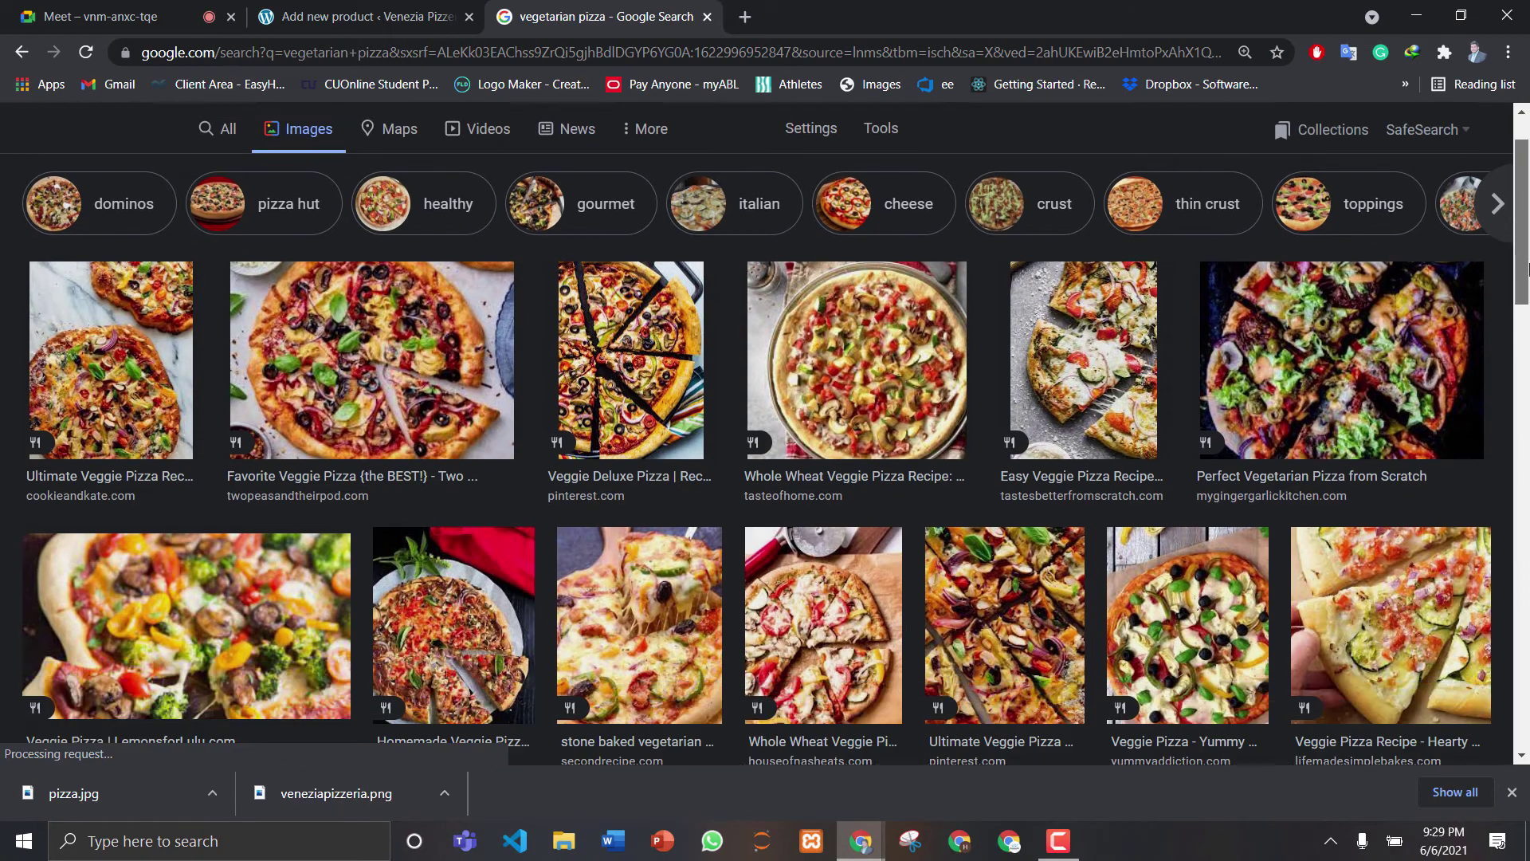
{"action": "left_click", "coordinate": [929, 356]}
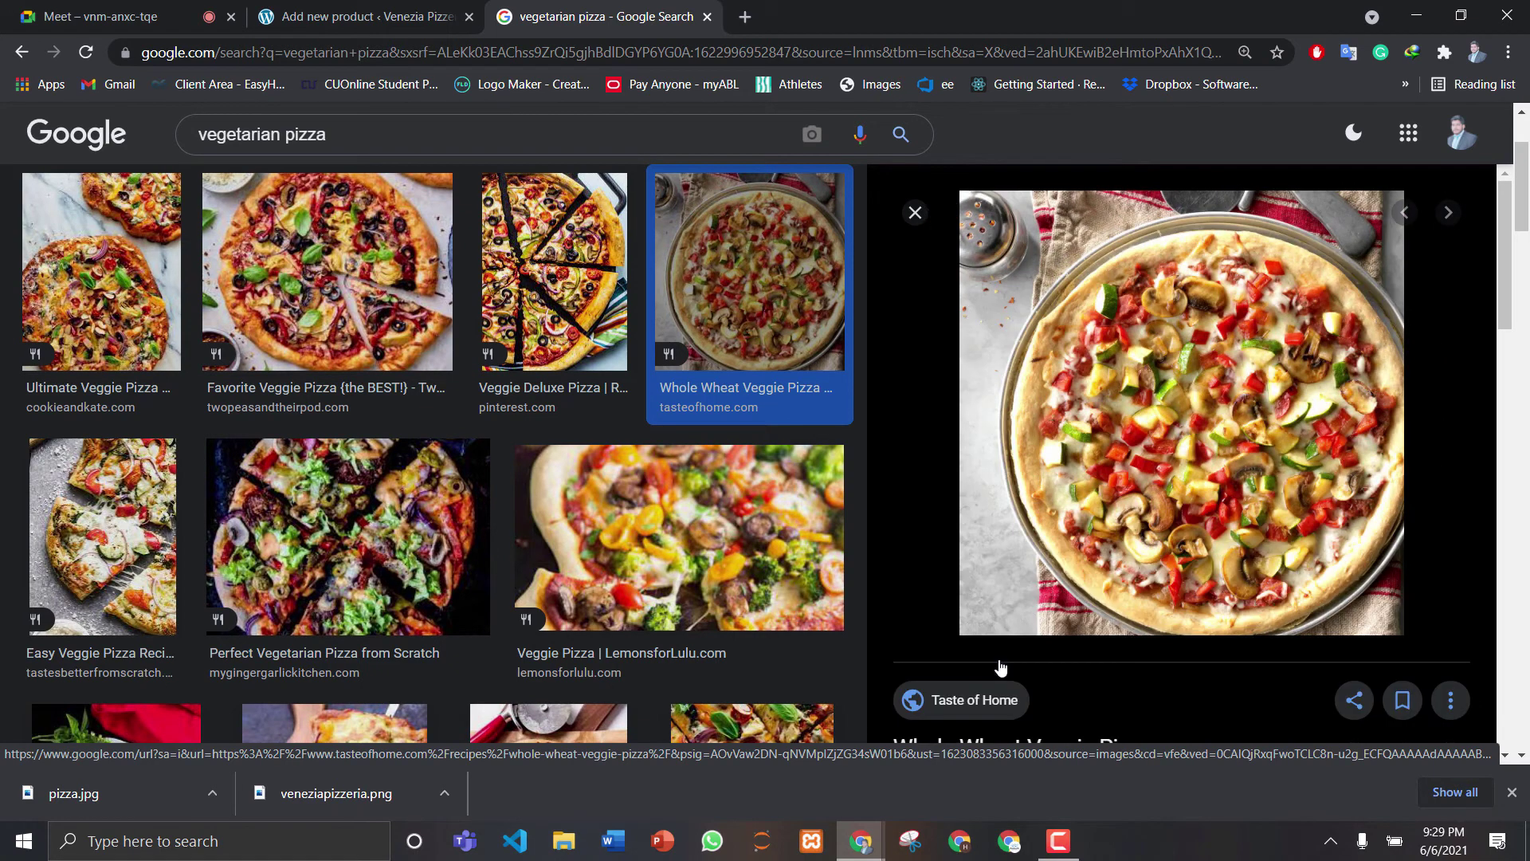
{"action": "right_click", "coordinate": [1197, 255]}
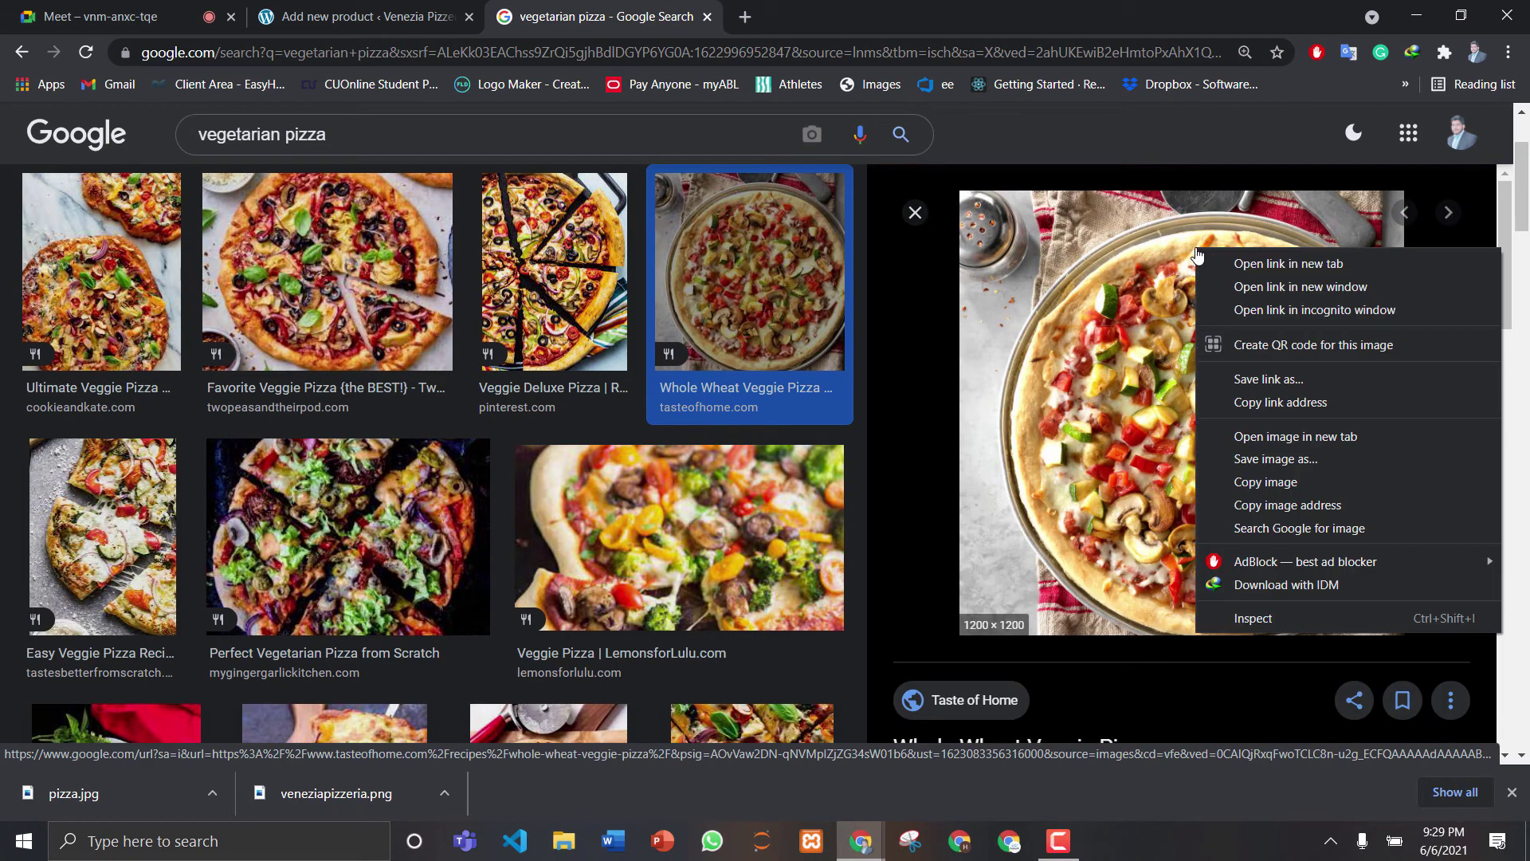
{"action": "left_click", "coordinate": [1265, 463]}
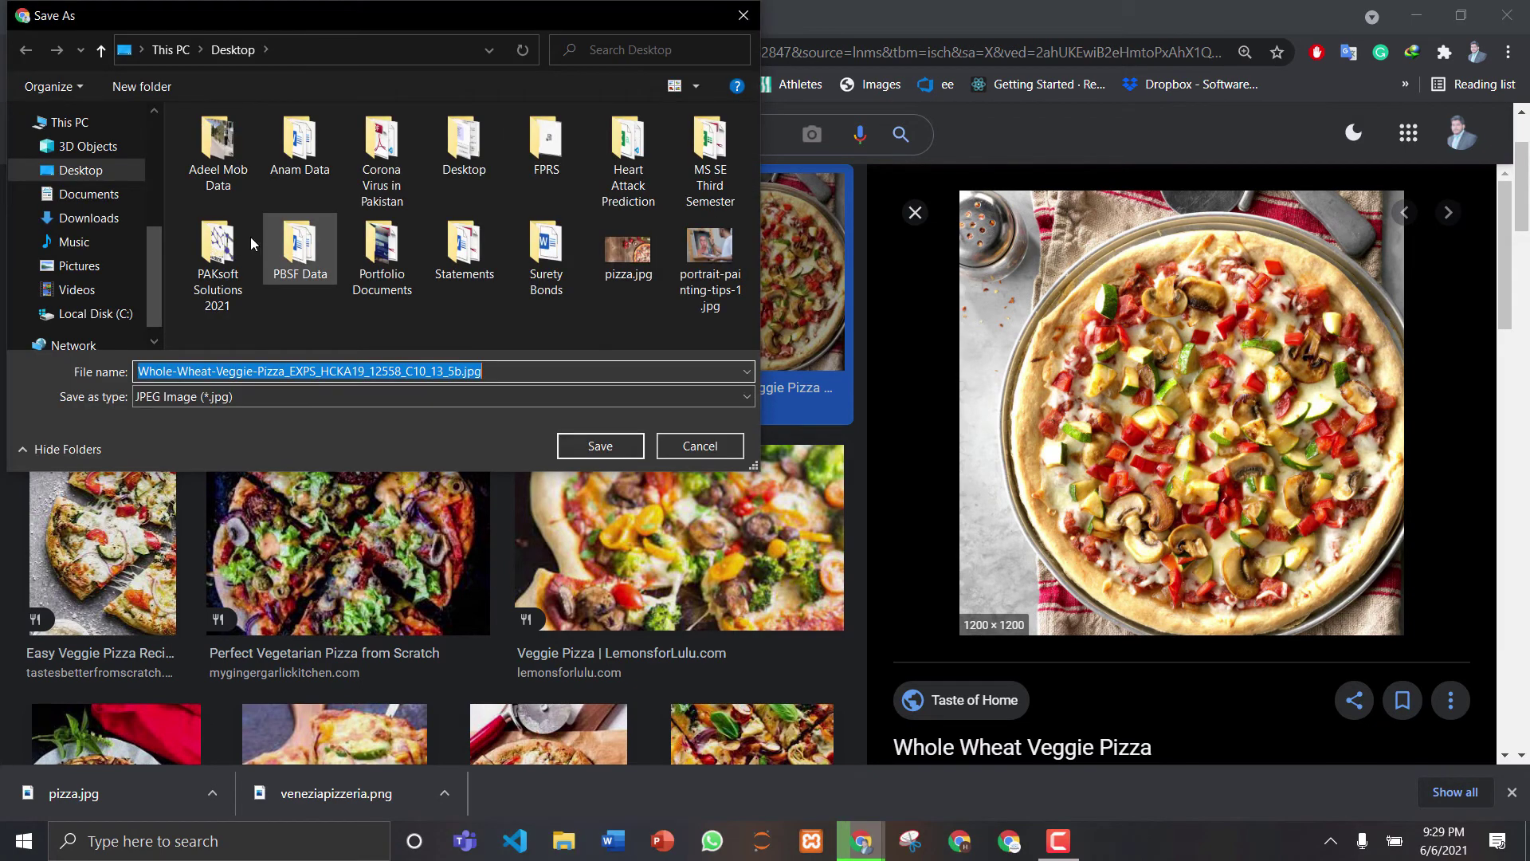
{"action": "left_click", "coordinate": [599, 447]}
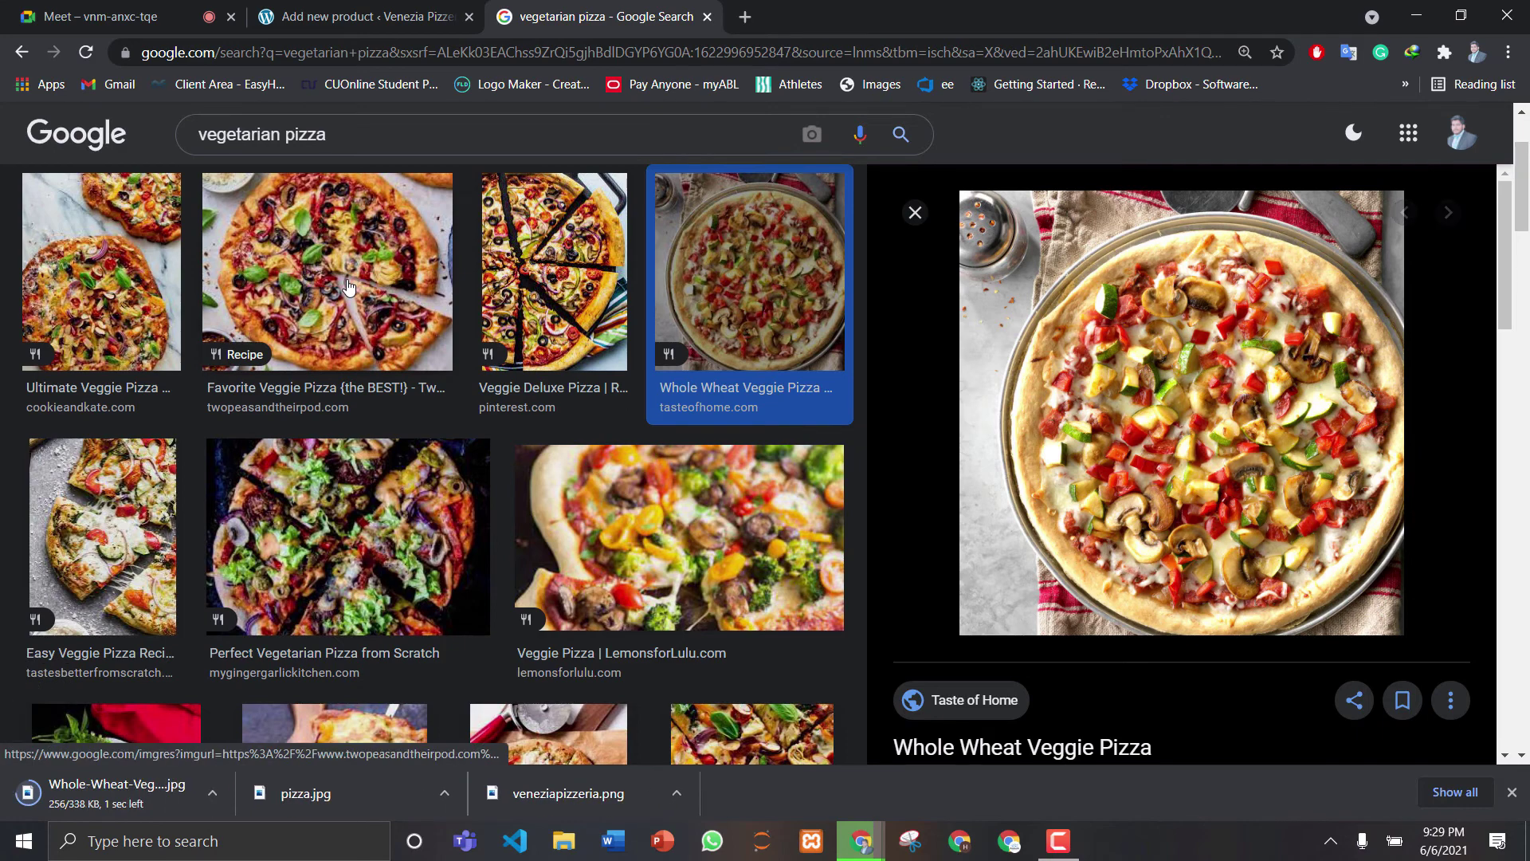
Save the Favorite Veggie Pizza picture from twopeasandtheirpod.com to the Desktop under its suggested file name
{"action": "left_click", "coordinate": [342, 288]}
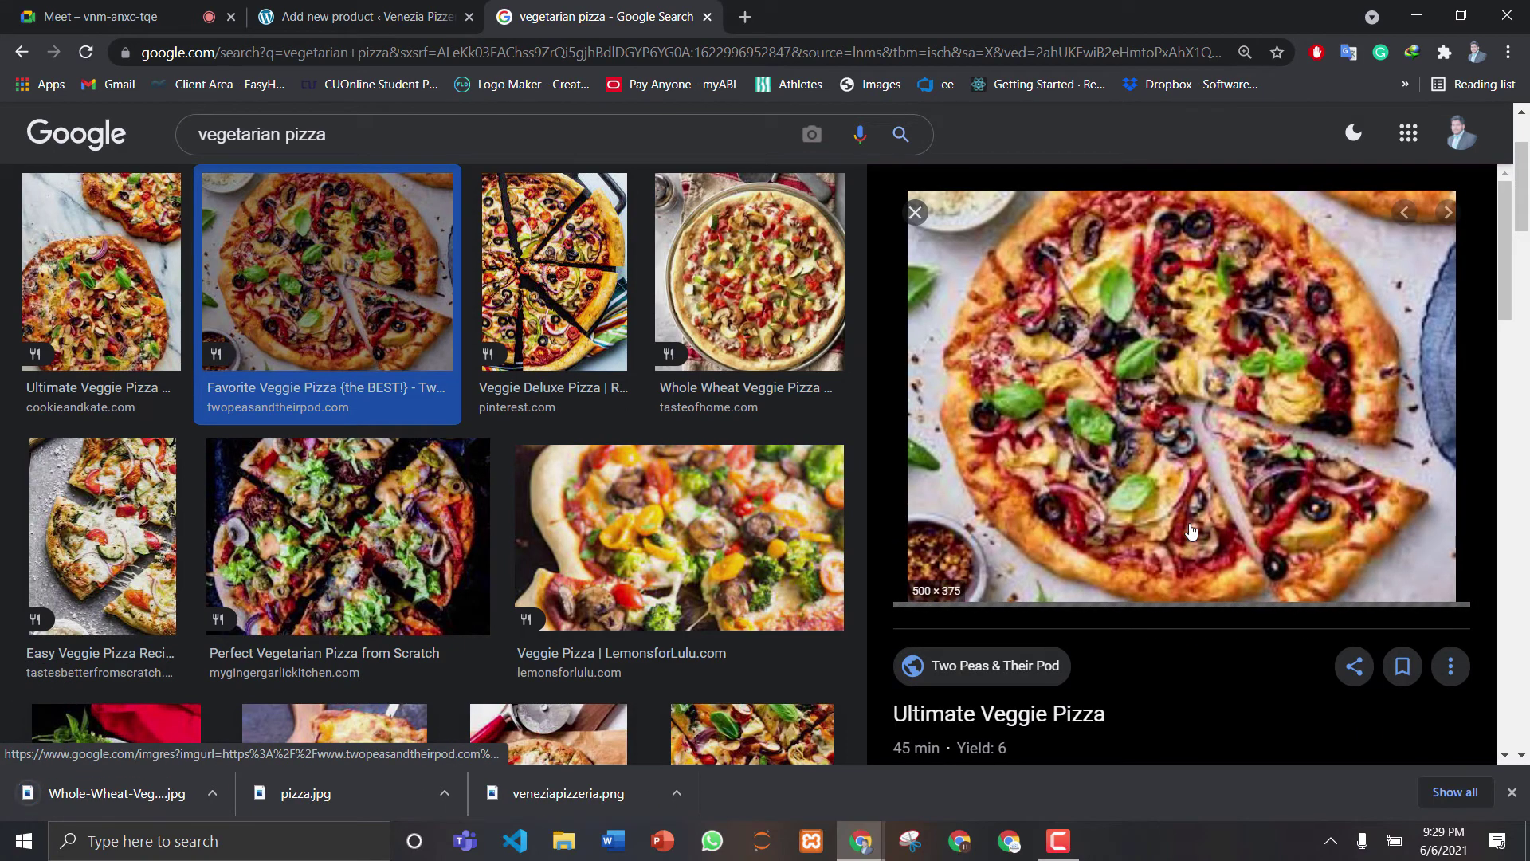
{"action": "right_click", "coordinate": [1110, 411]}
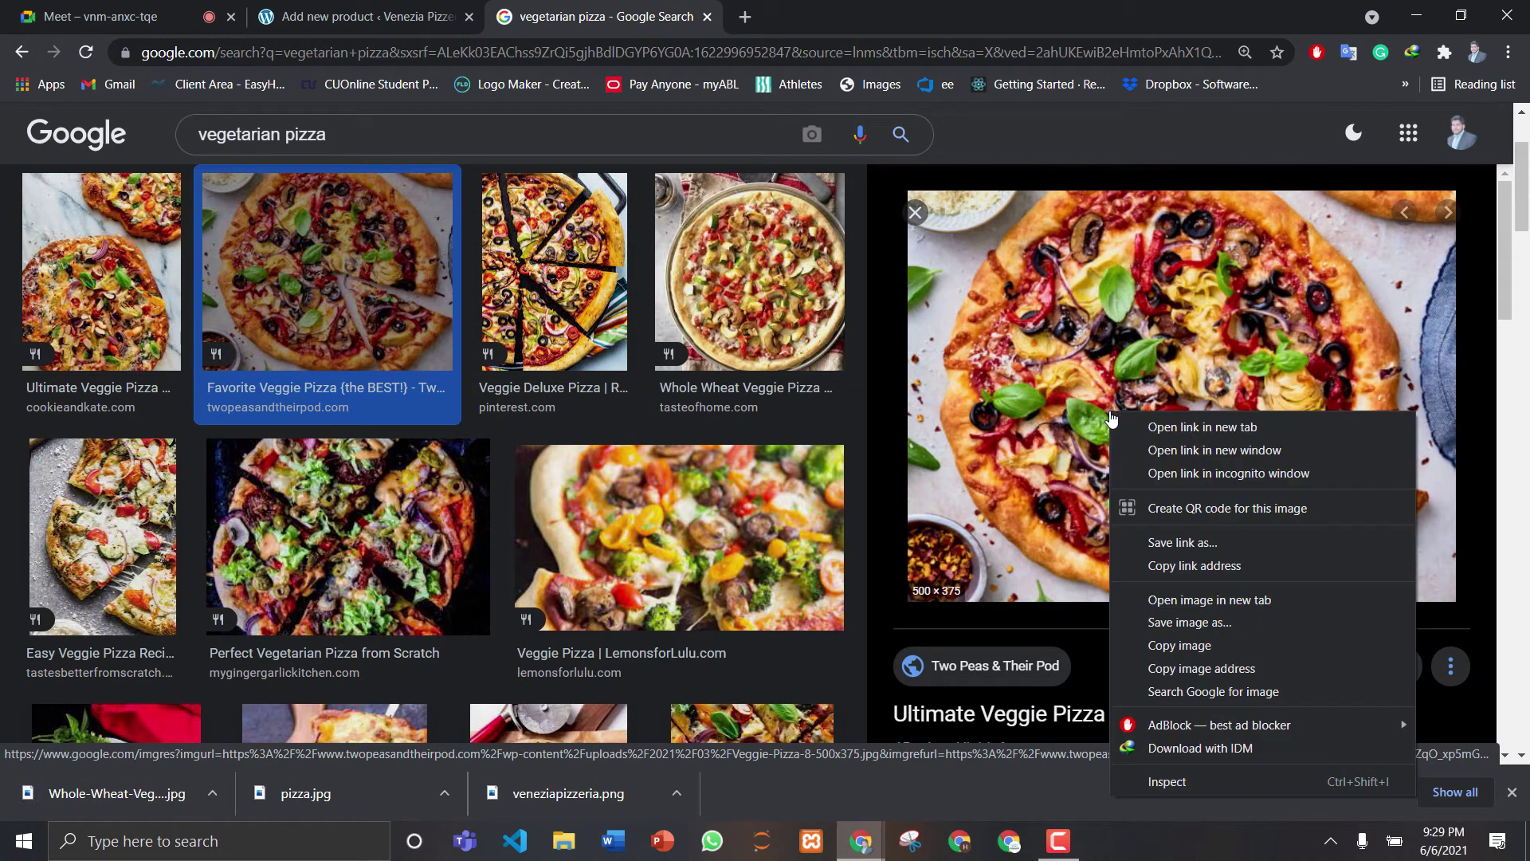
{"action": "left_click", "coordinate": [1203, 618]}
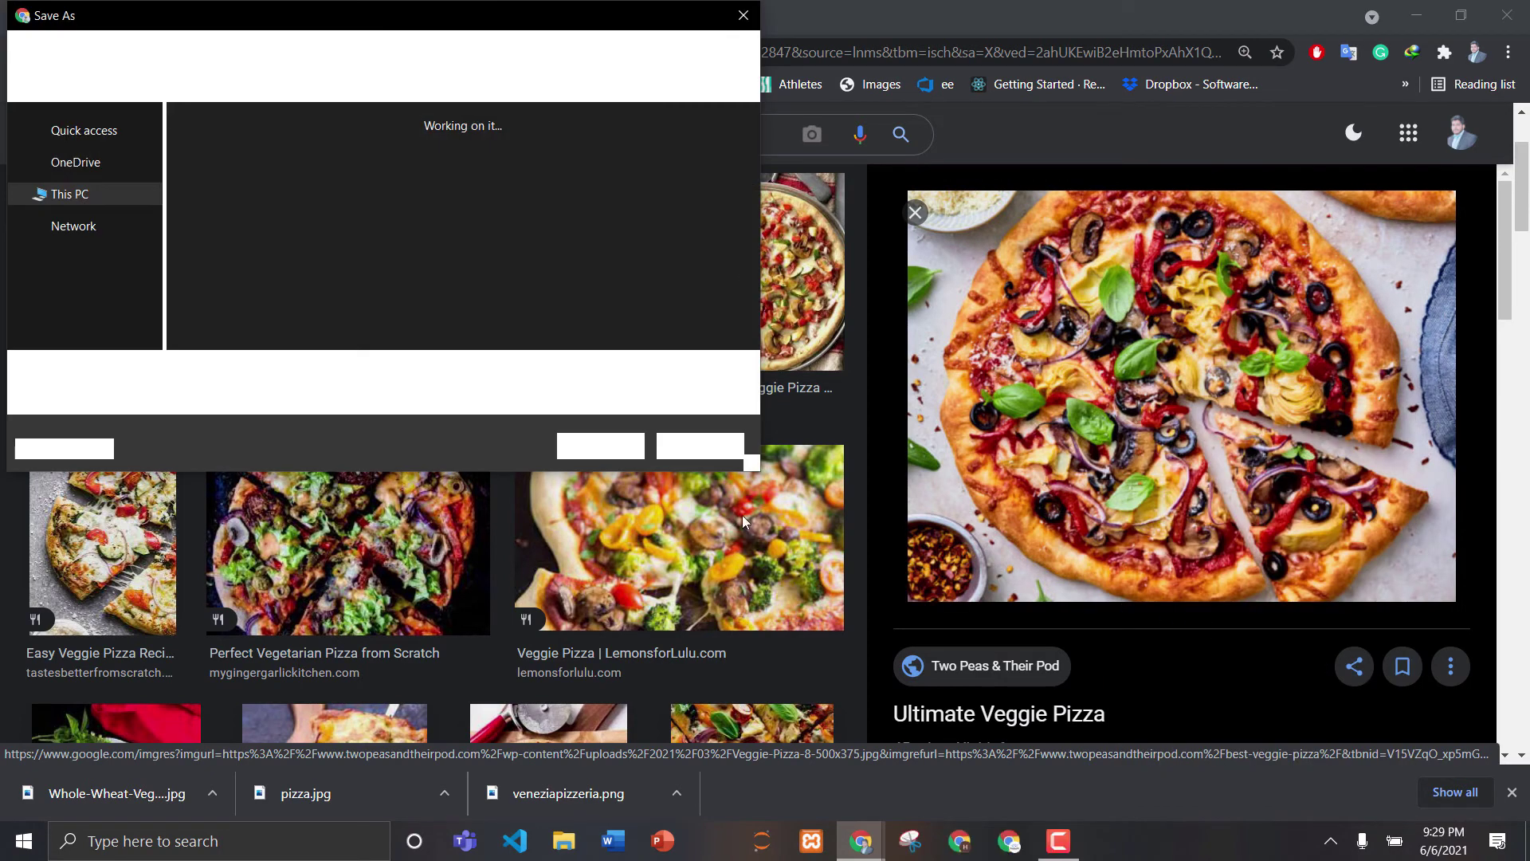
{"action": "left_click", "coordinate": [587, 435]}
Return to the new product and upload Whole-Wheat-Veggie-Pizza_EXPS_HCKA19_12558_C10_13_5b.jpg from the Desktop as its product image
{"action": "left_click", "coordinate": [369, 9]}
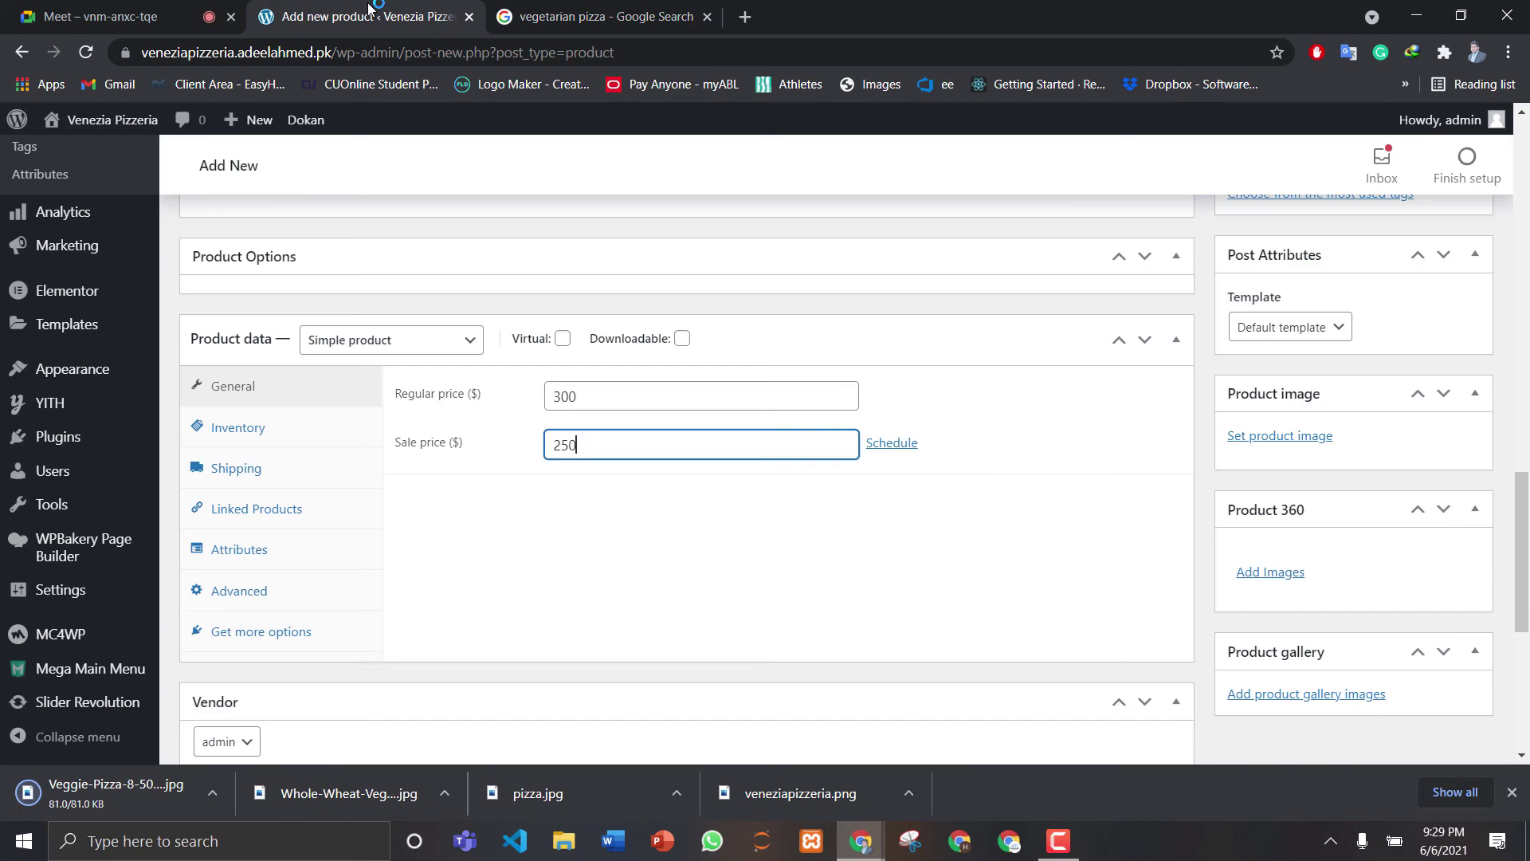
{"action": "left_click", "coordinate": [1269, 445]}
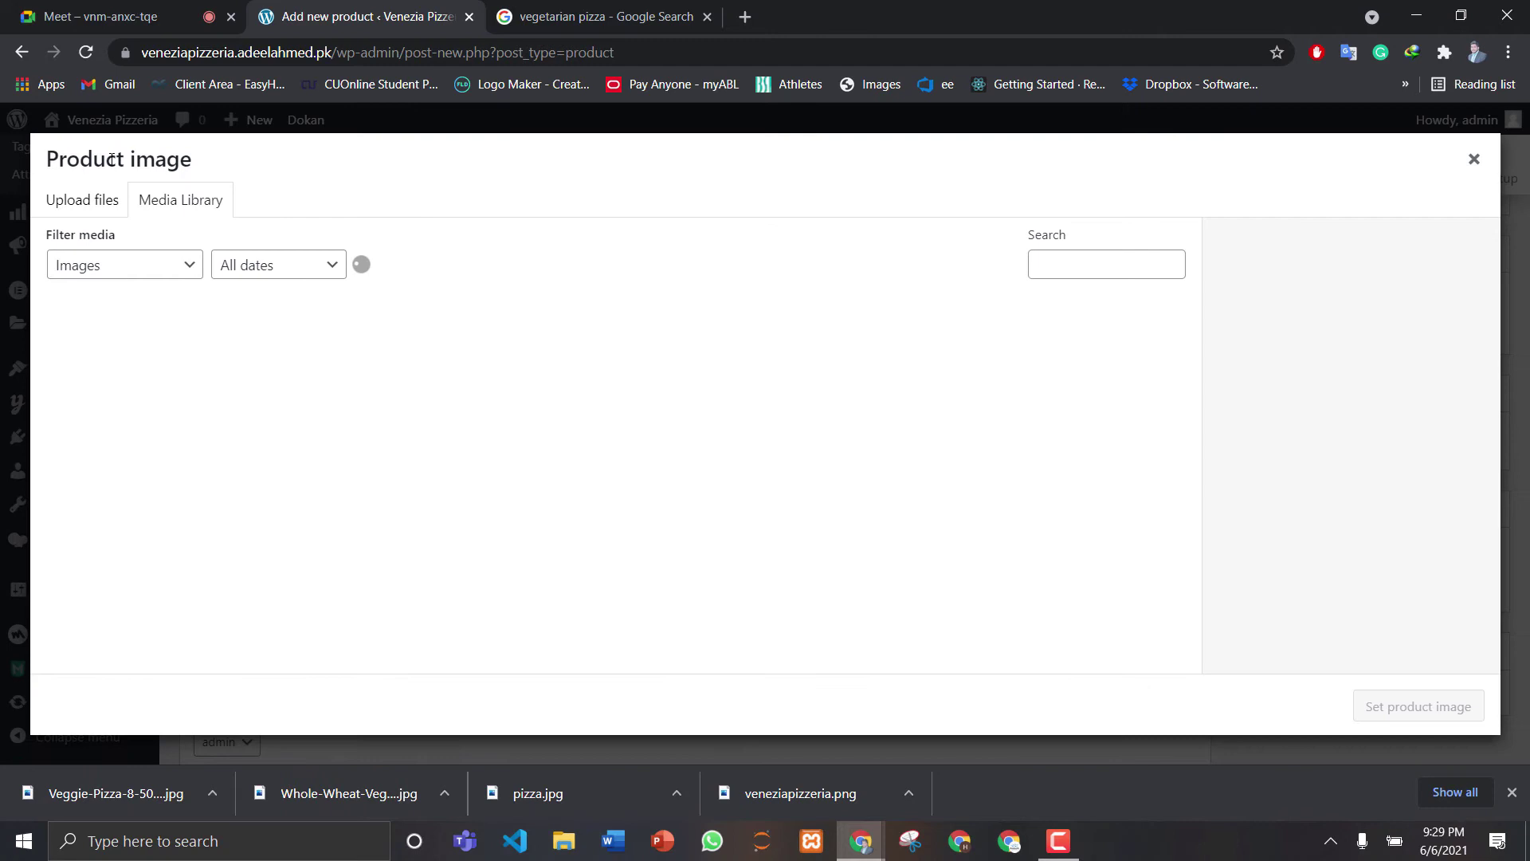
{"action": "left_click", "coordinate": [100, 202]}
{"action": "left_click", "coordinate": [767, 461]}
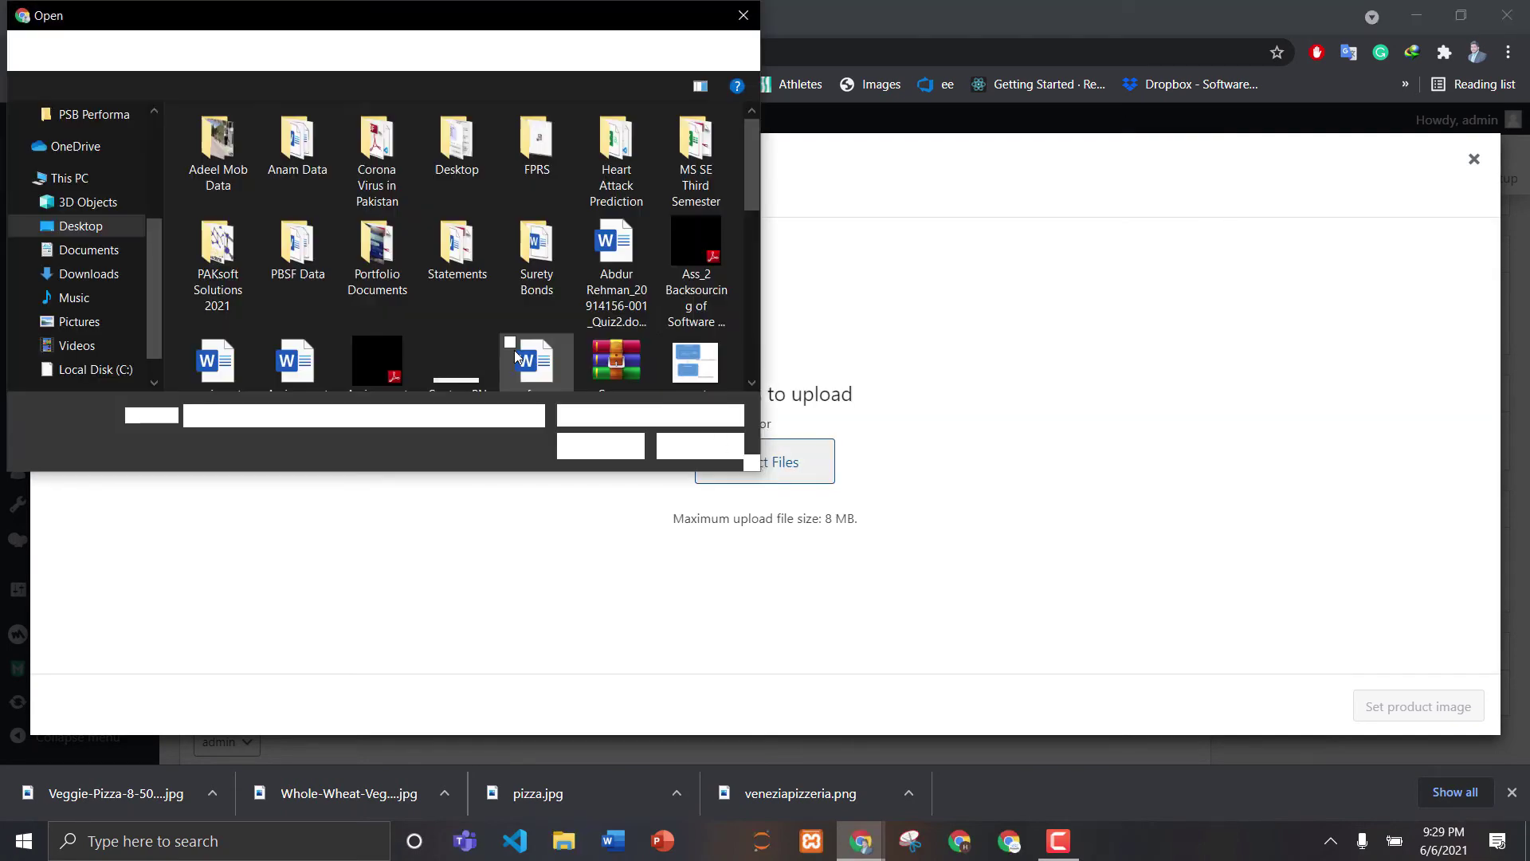
{"action": "left_click_drag", "start_coordinate": [750, 193], "coordinate": [777, 369]}
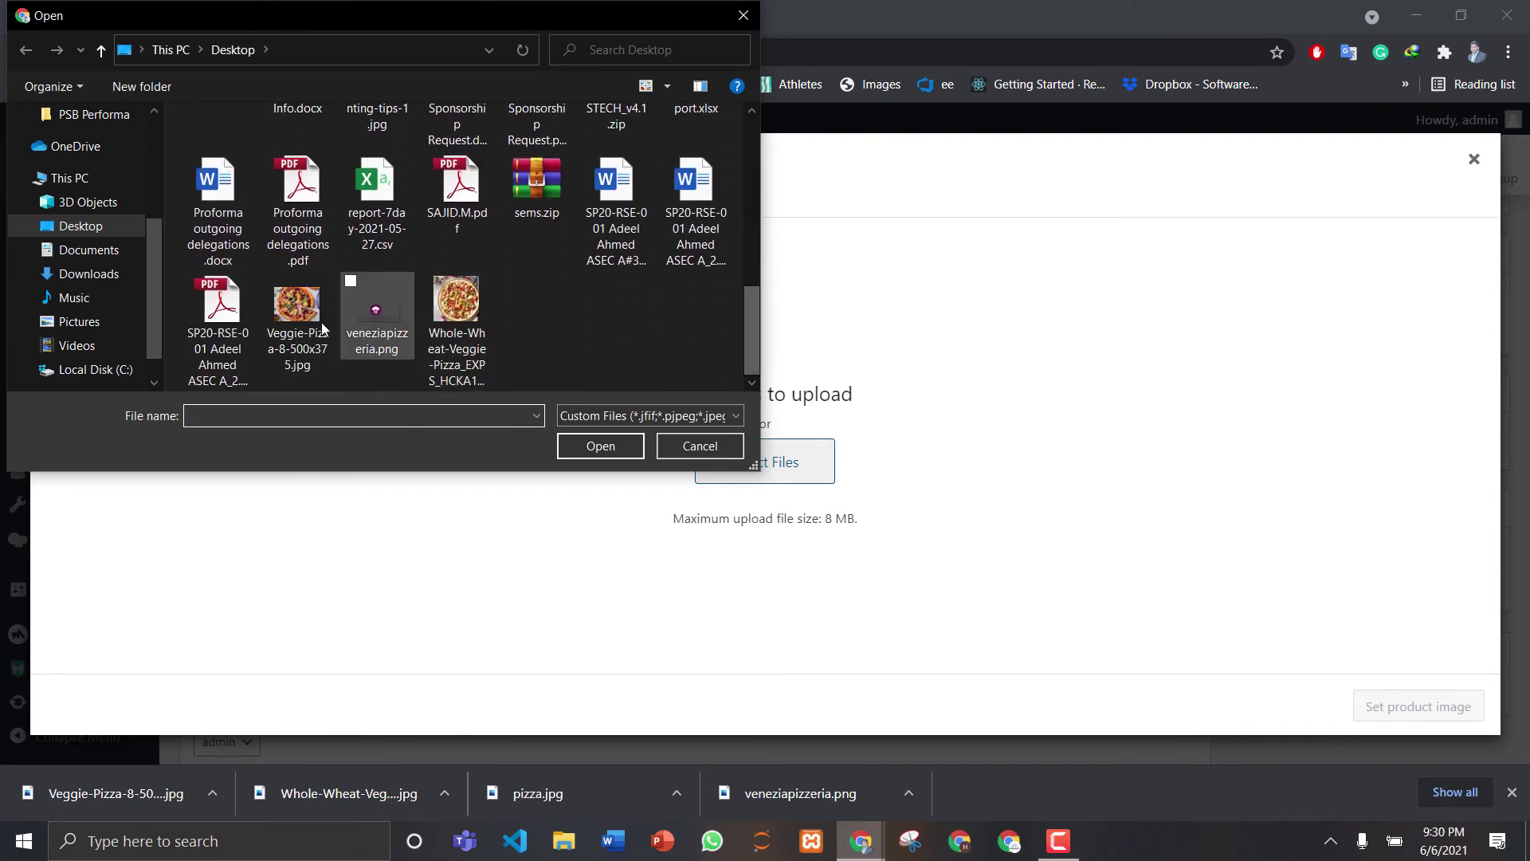
{"action": "left_click", "coordinate": [456, 318]}
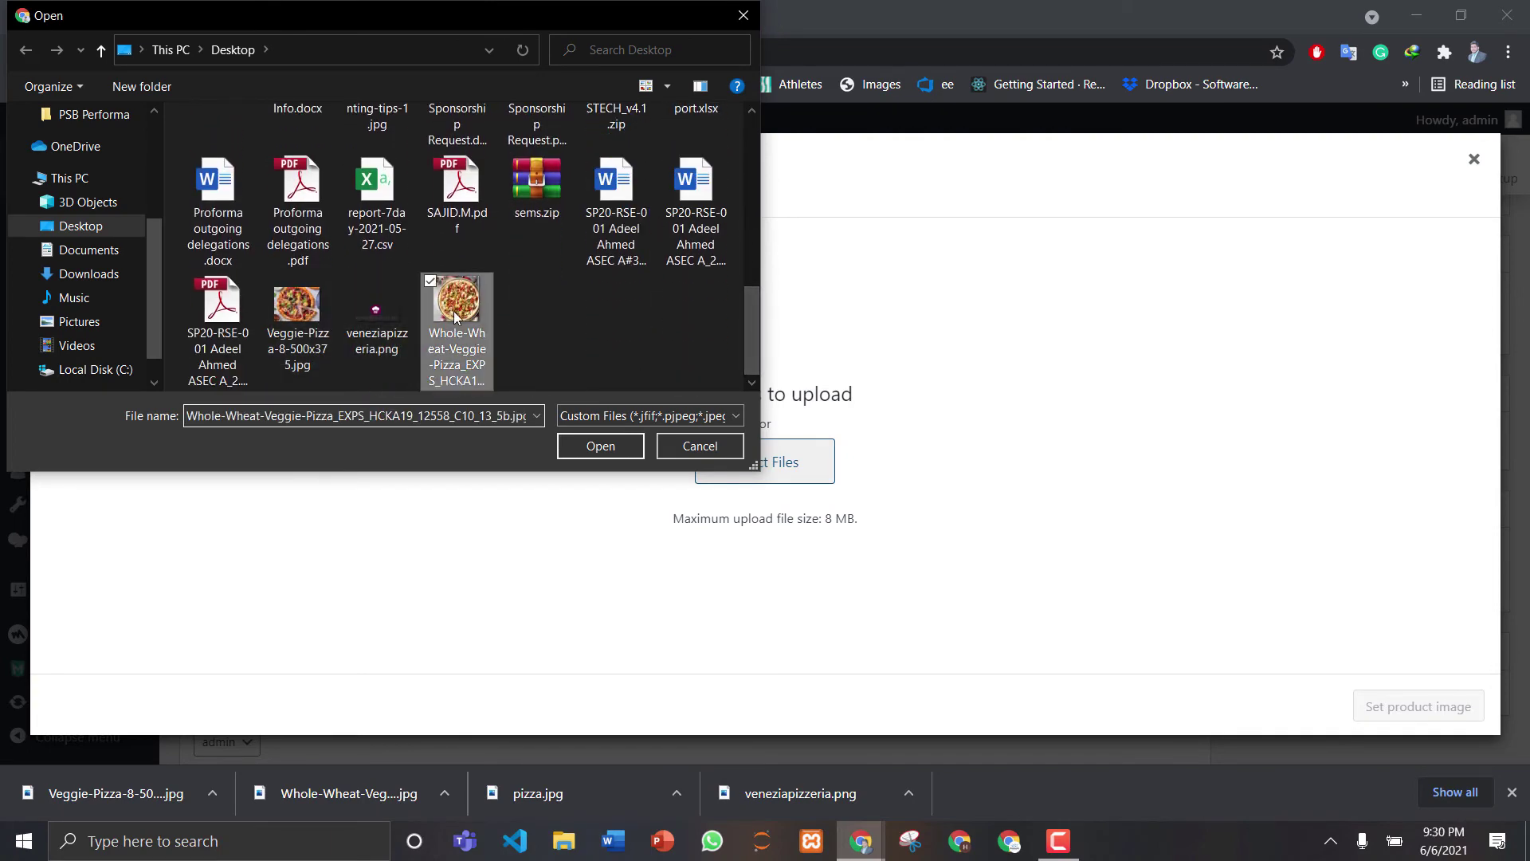
{"action": "left_click", "coordinate": [593, 447]}
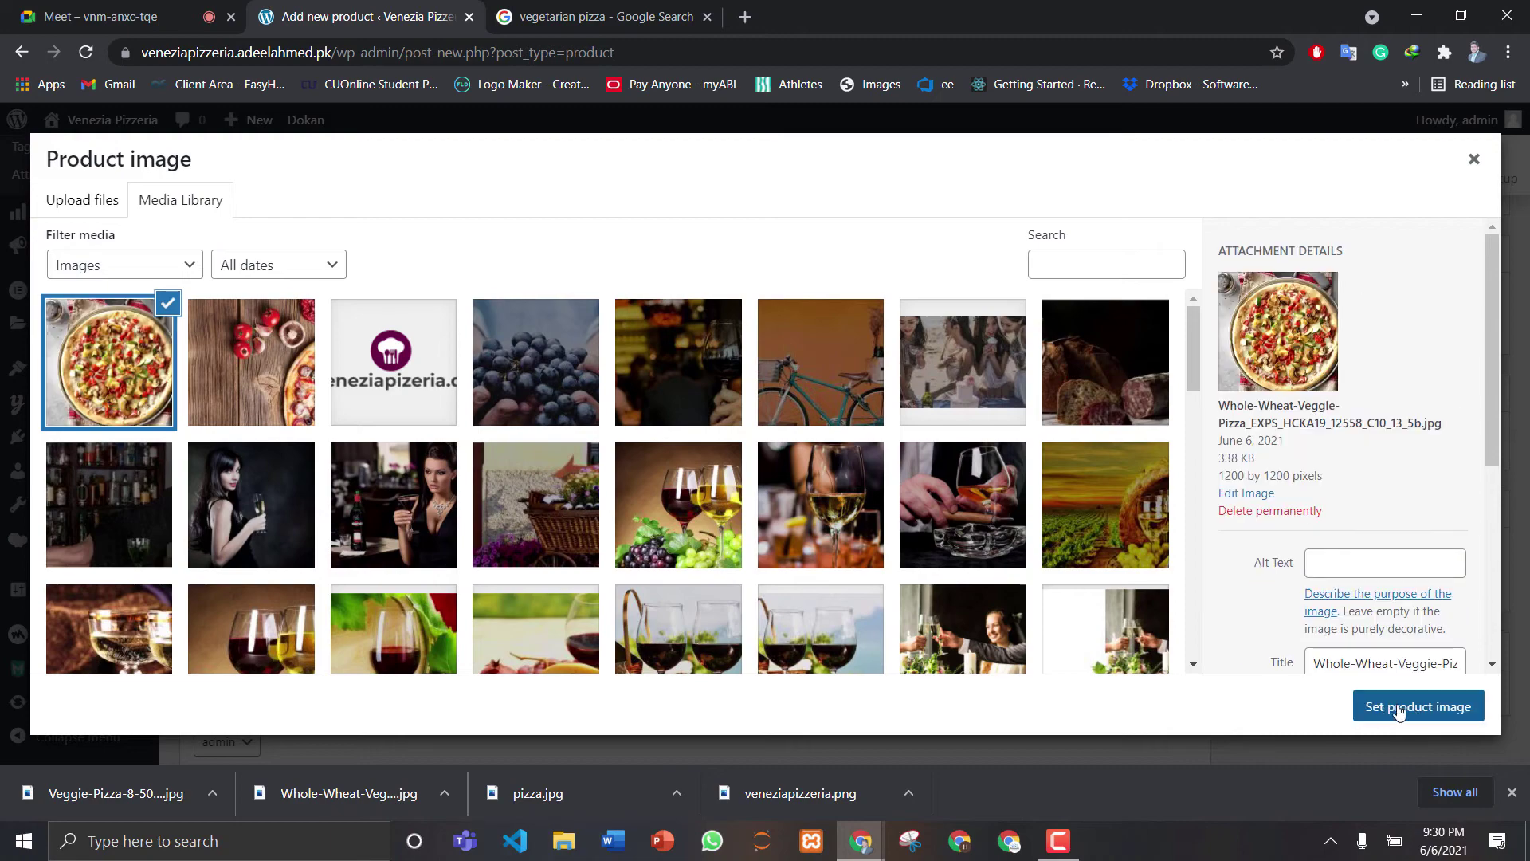
{"action": "left_click", "coordinate": [1399, 709]}
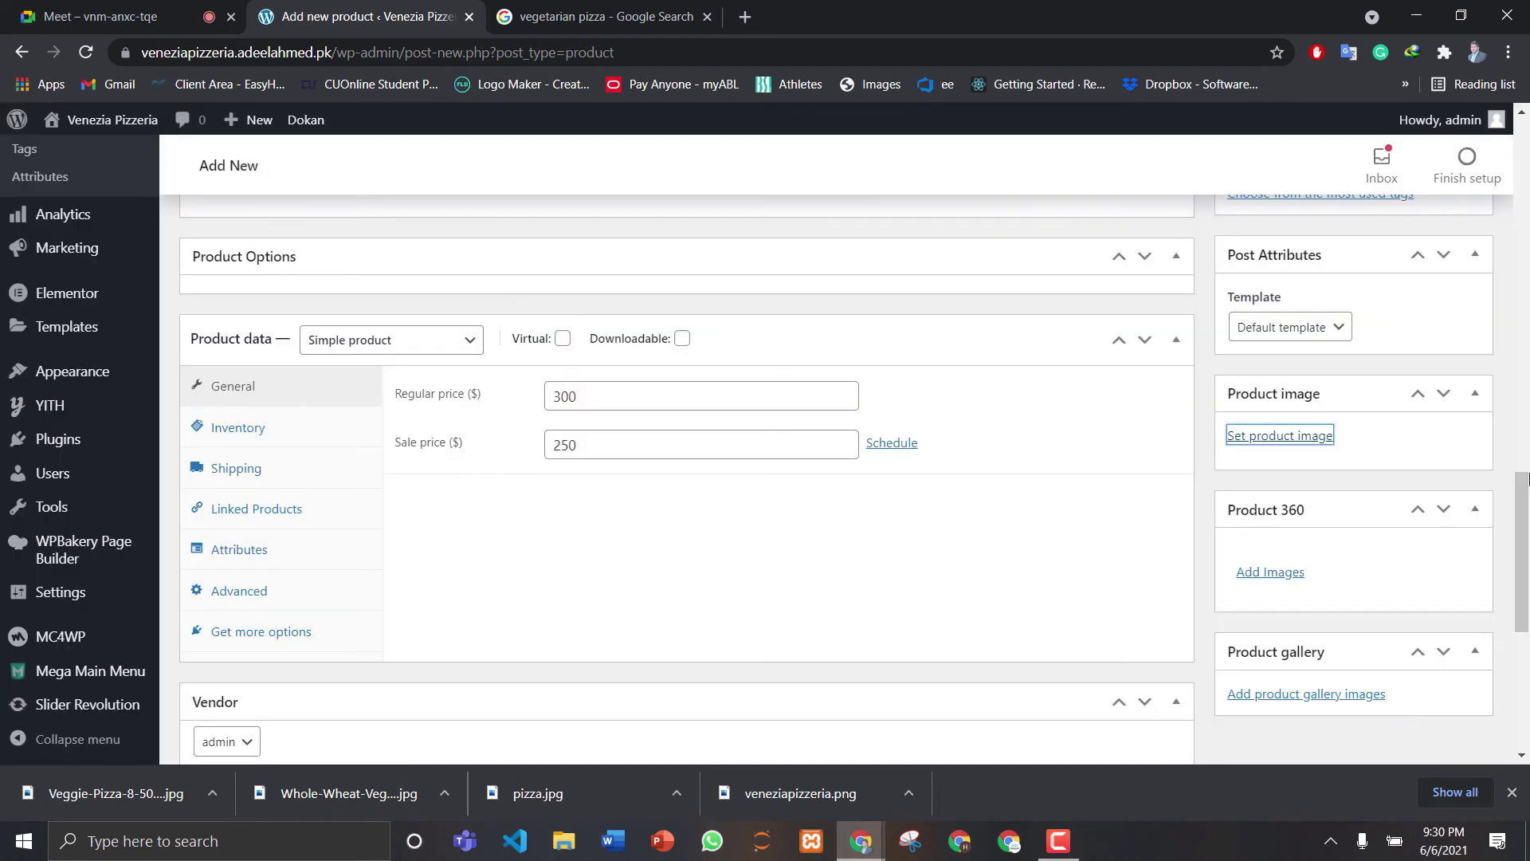
Upload Veggie-Pizza-8-500x375.jpg from the Desktop and add it to the new product's gallery
{"action": "scroll", "coordinate": [1523, 478], "scroll_direction": "down", "scroll_amount": 5}
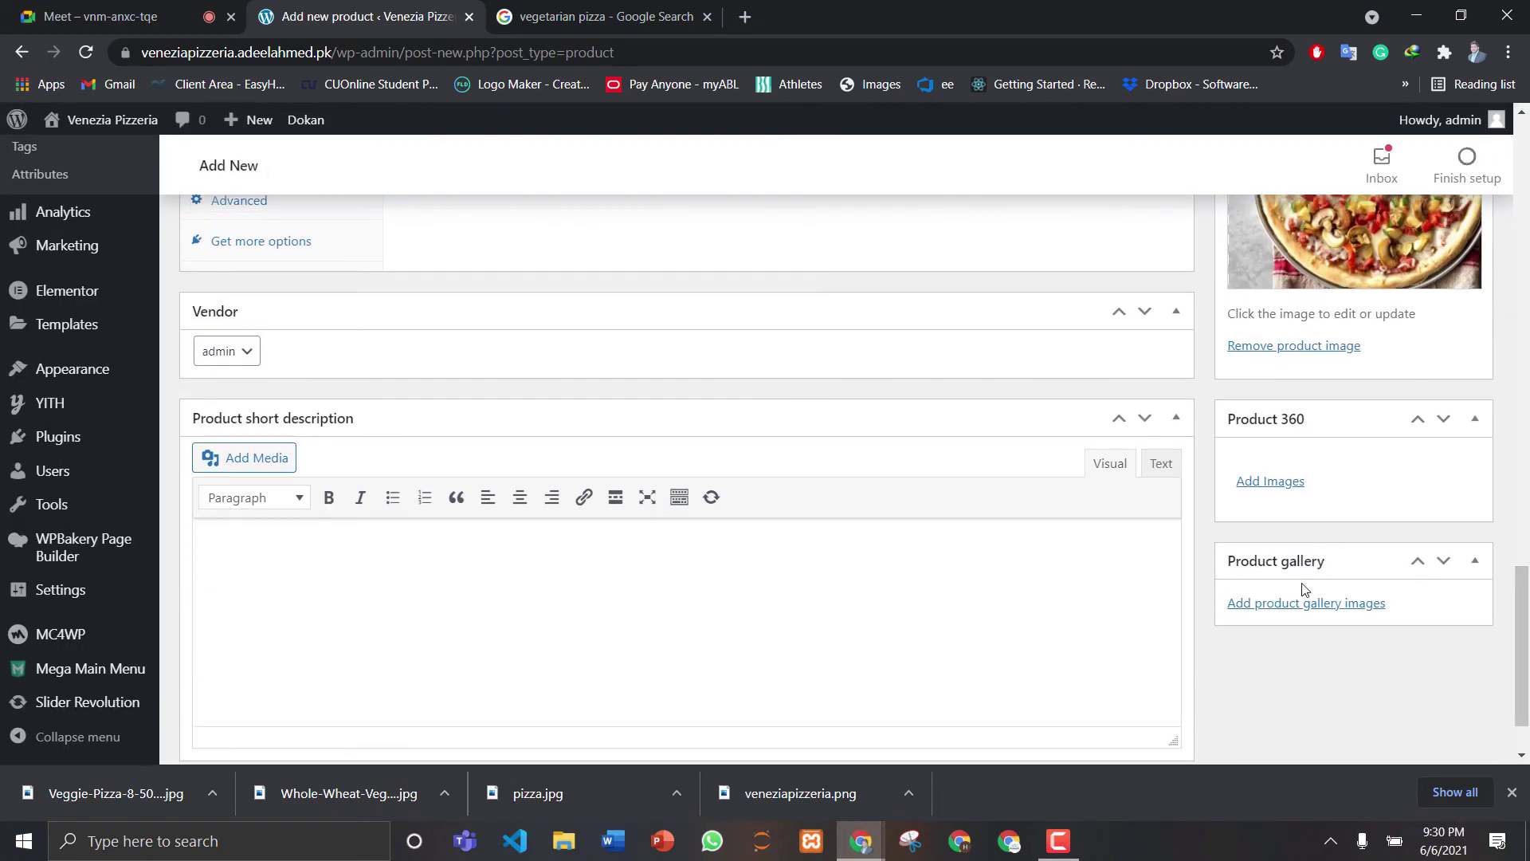
{"action": "left_click", "coordinate": [1294, 602]}
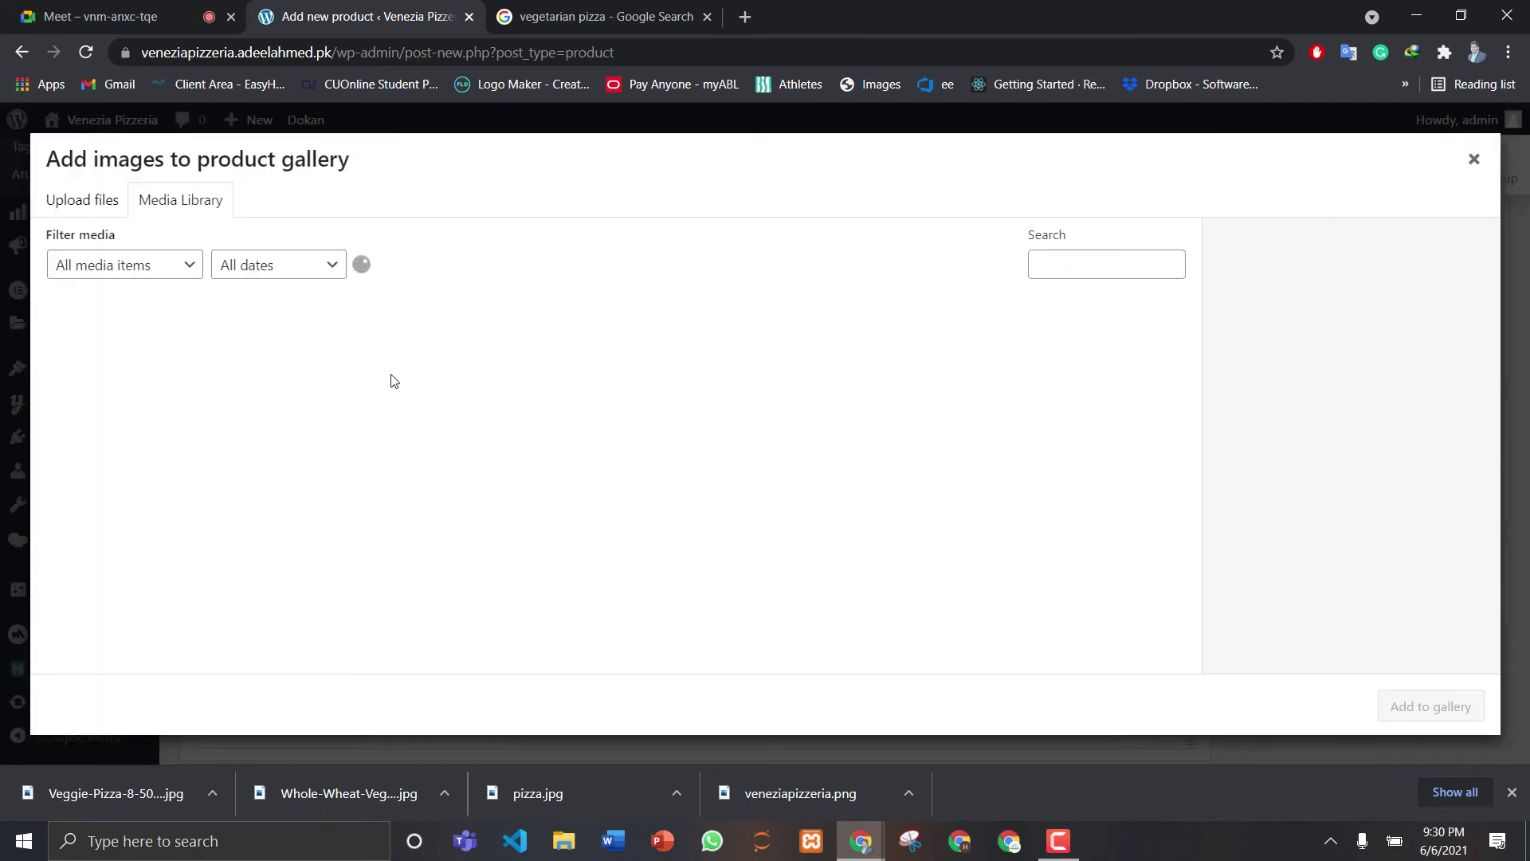
{"action": "left_click", "coordinate": [82, 203]}
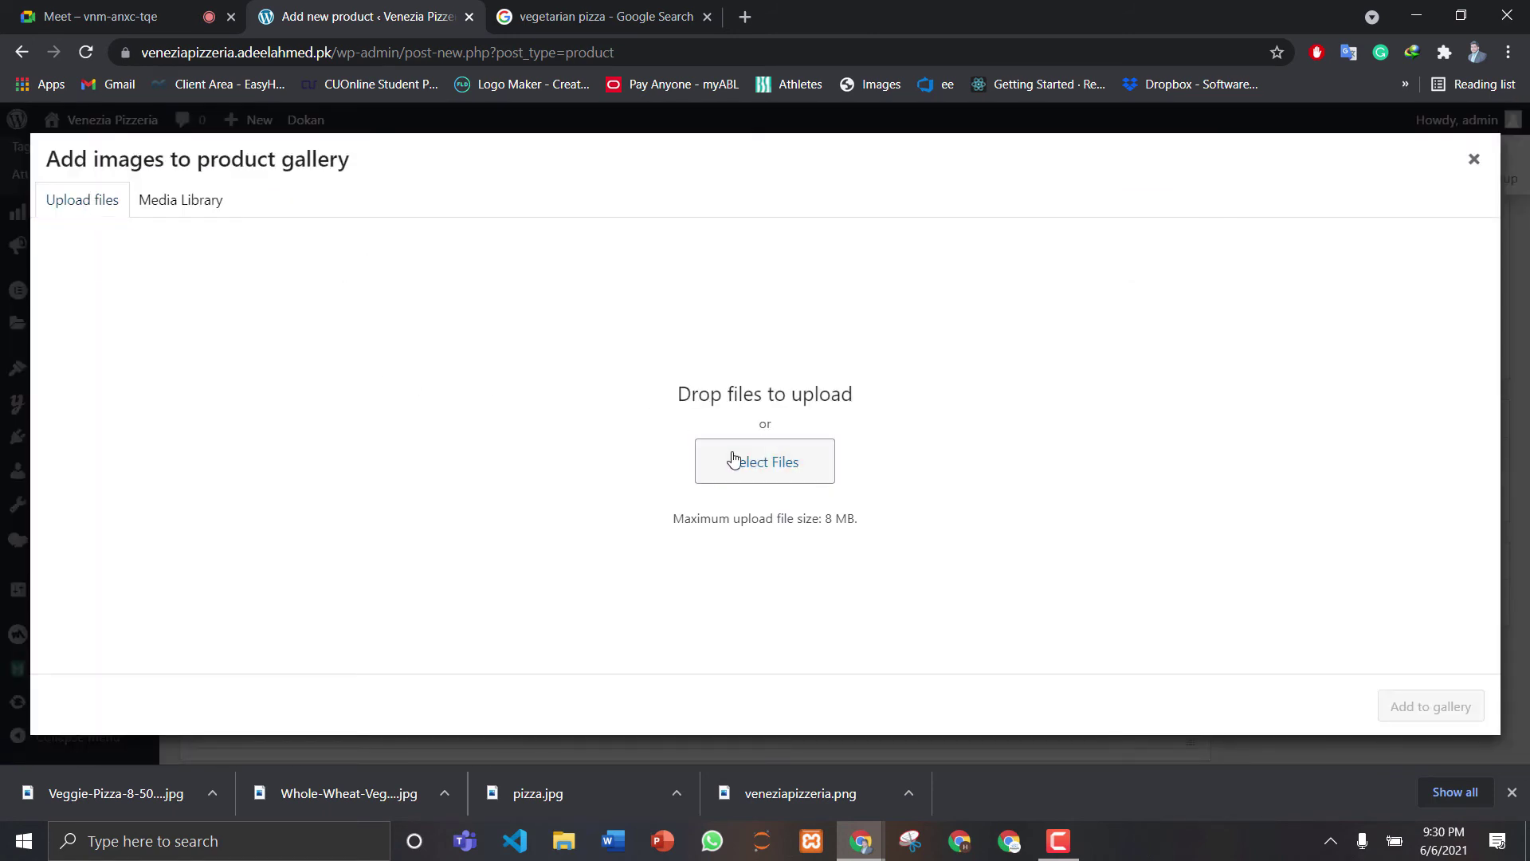
{"action": "left_click", "coordinate": [733, 459]}
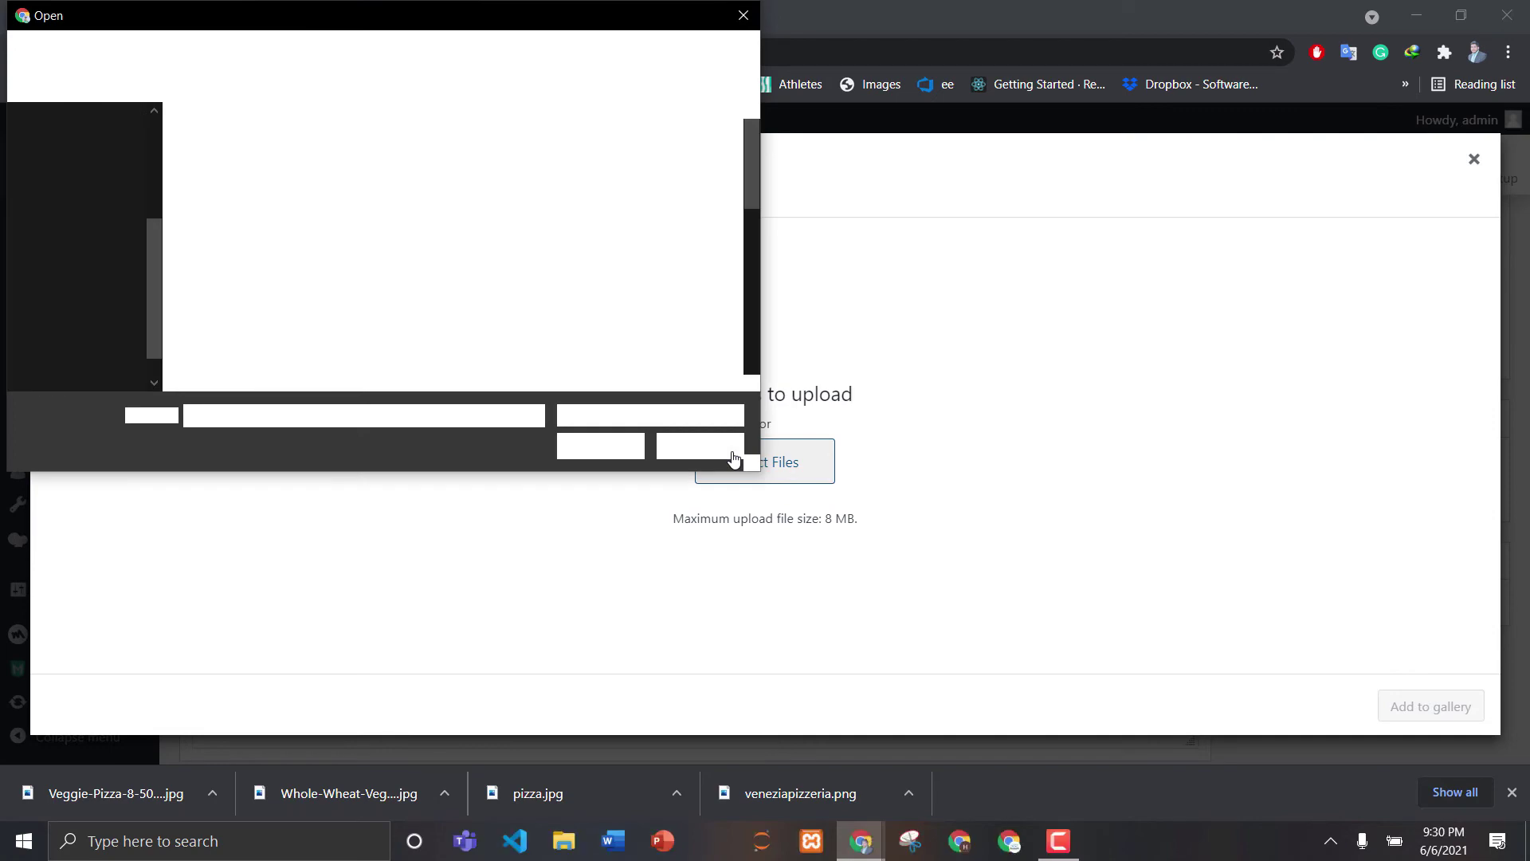
{"action": "left_click_drag", "start_coordinate": [749, 195], "coordinate": [734, 381]}
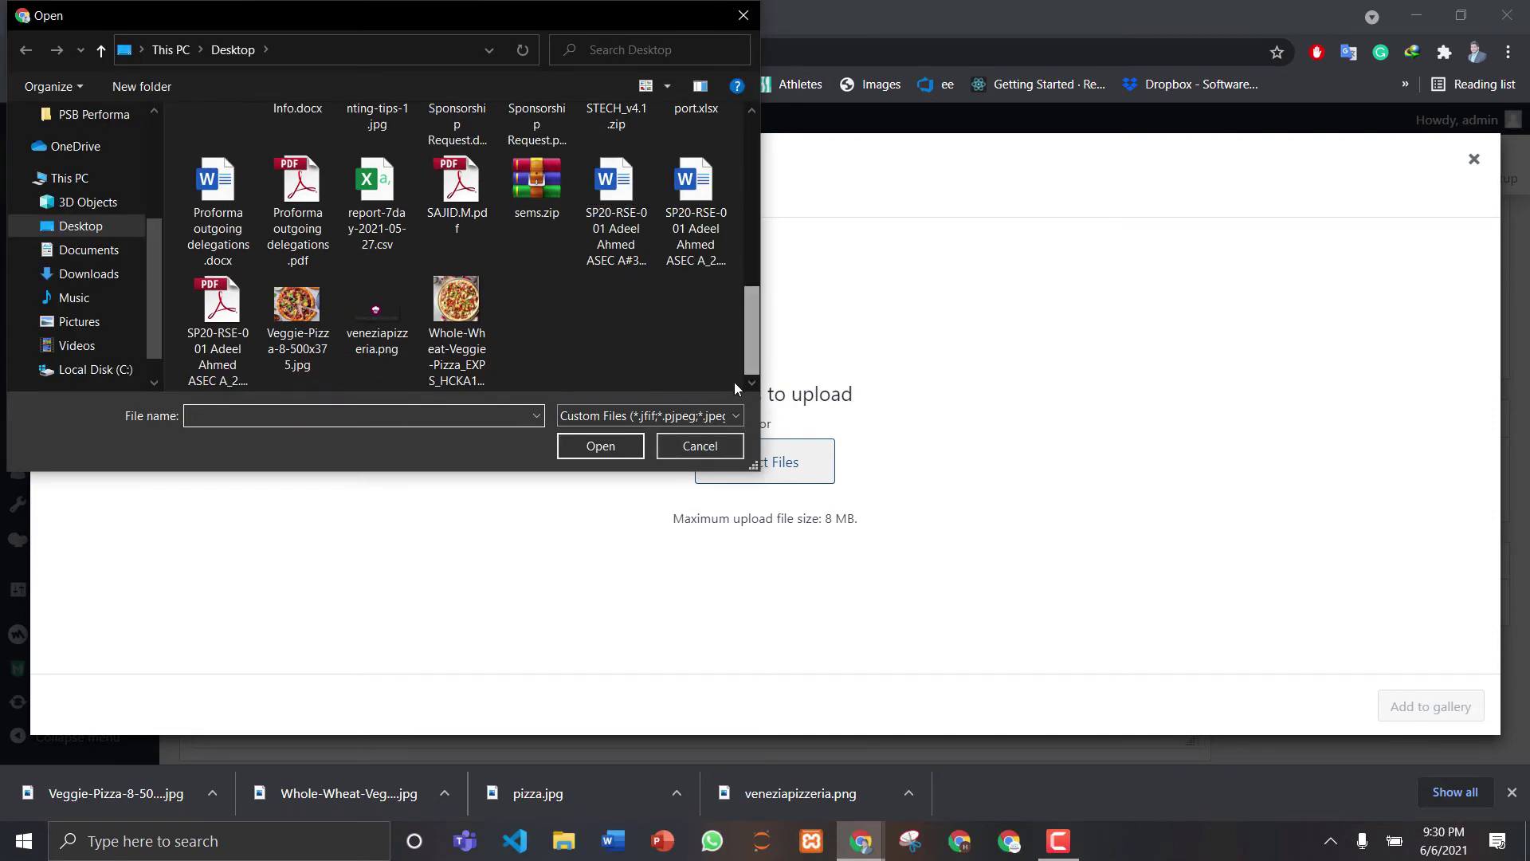
{"action": "left_click", "coordinate": [291, 334]}
{"action": "left_click", "coordinate": [571, 447]}
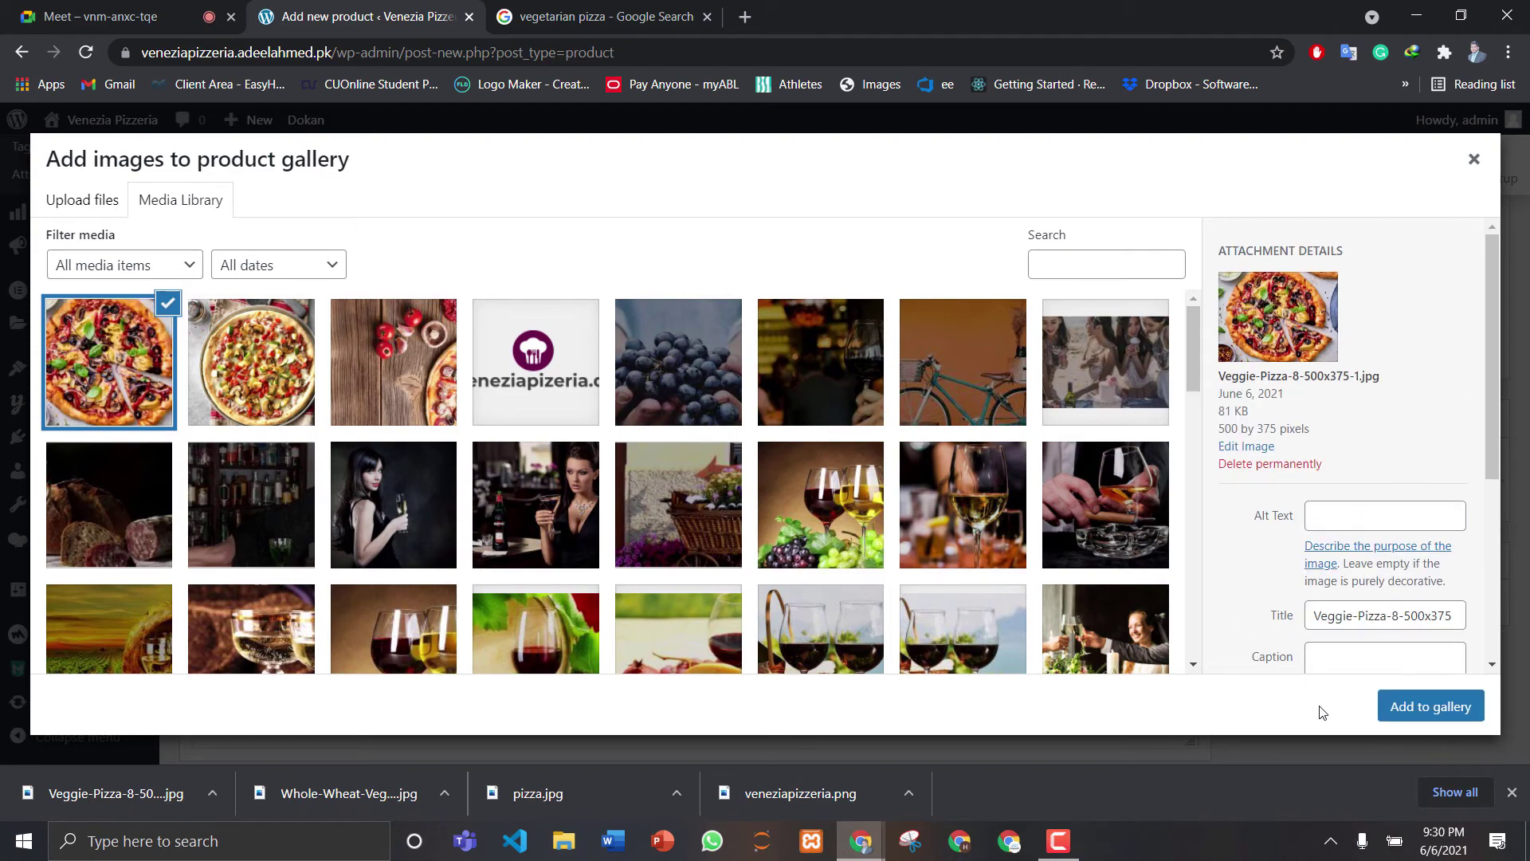
{"action": "left_click", "coordinate": [1391, 705]}
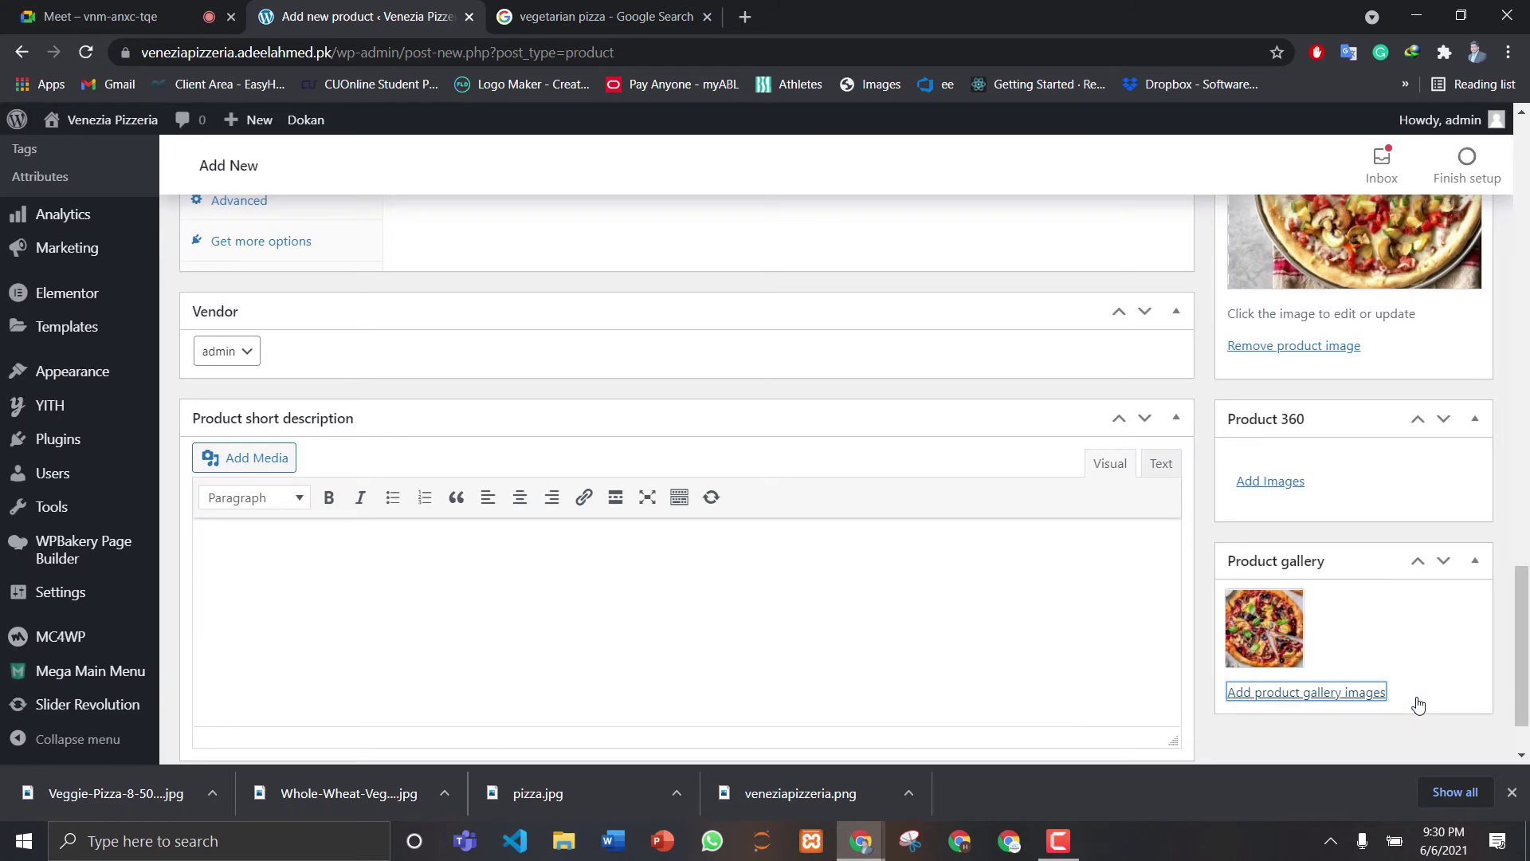
Enter "Small Vegetarion Pizza" as the product's short description and publish the product
{"action": "scroll", "coordinate": [589, 624], "scroll_direction": "down", "scroll_amount": 2}
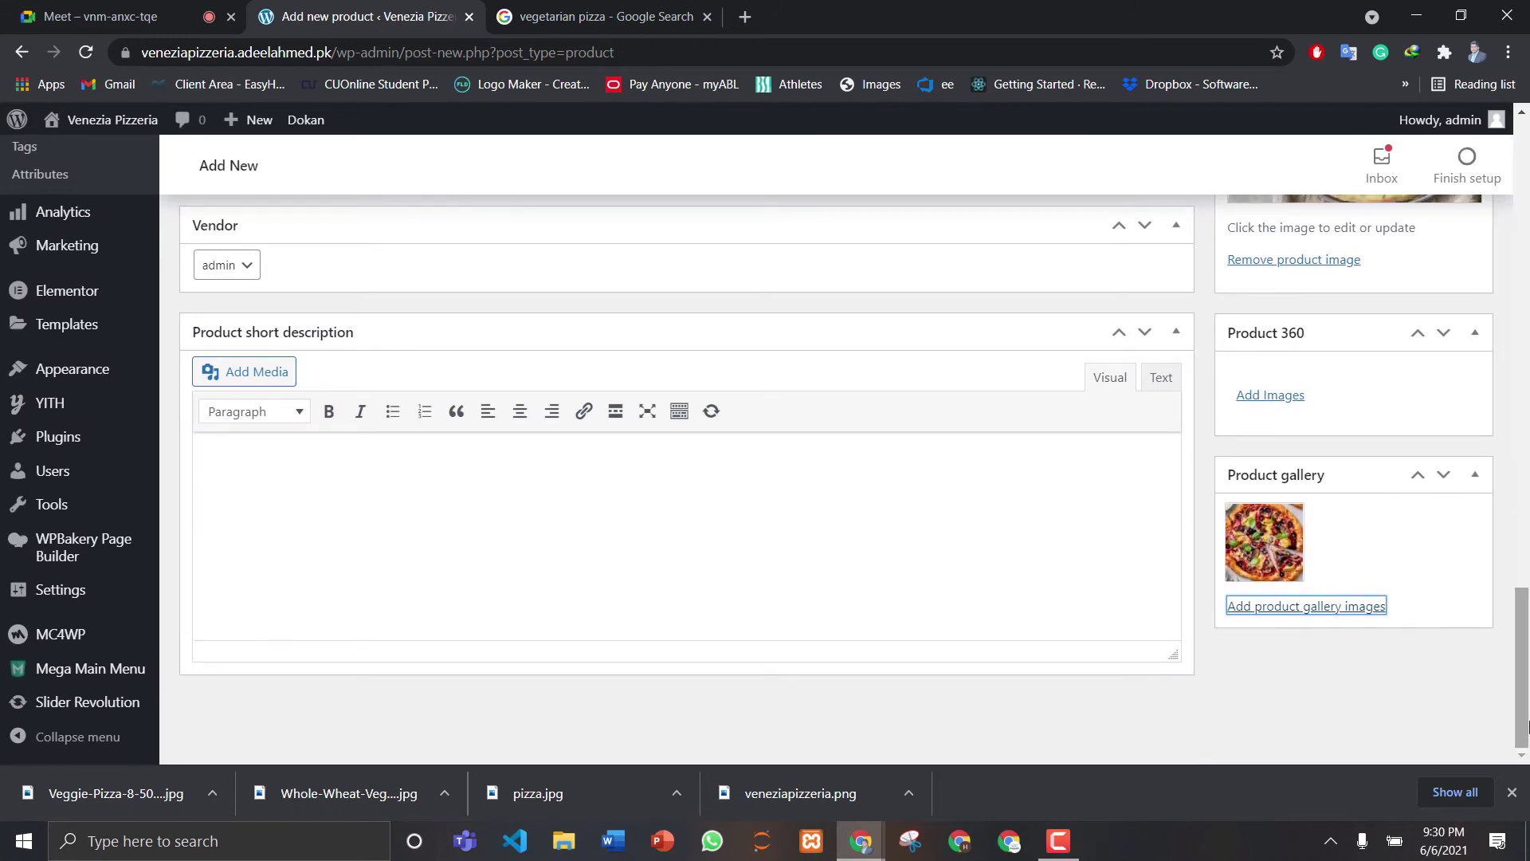
{"action": "left_click", "coordinate": [368, 478]}
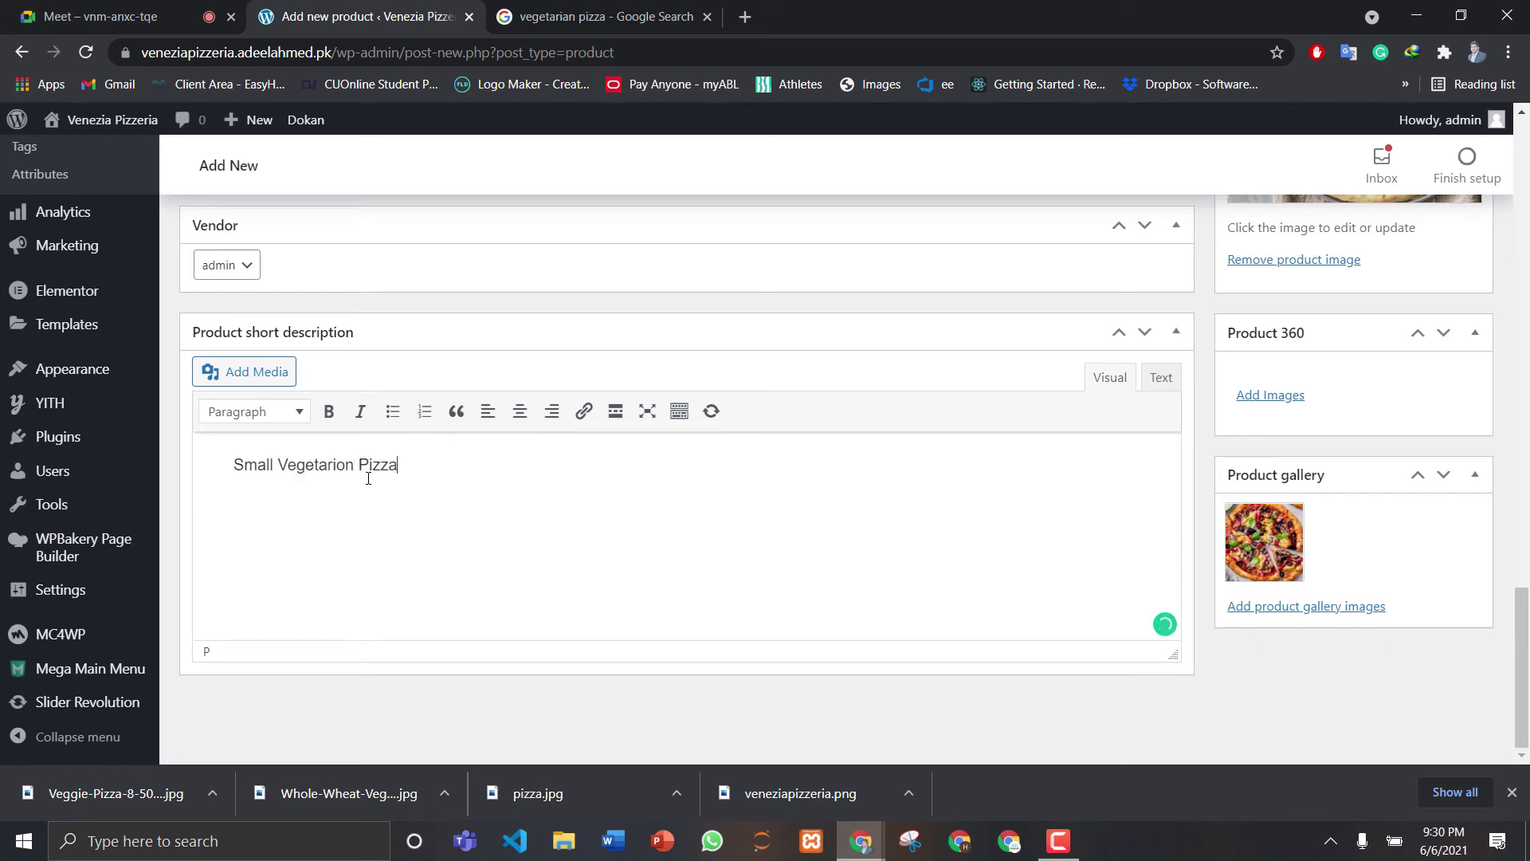
{"action": "left_click_drag", "start_coordinate": [1526, 655], "coordinate": [1527, 458]}
{"action": "scroll", "coordinate": [1506, 450], "scroll_direction": "up", "scroll_amount": 5}
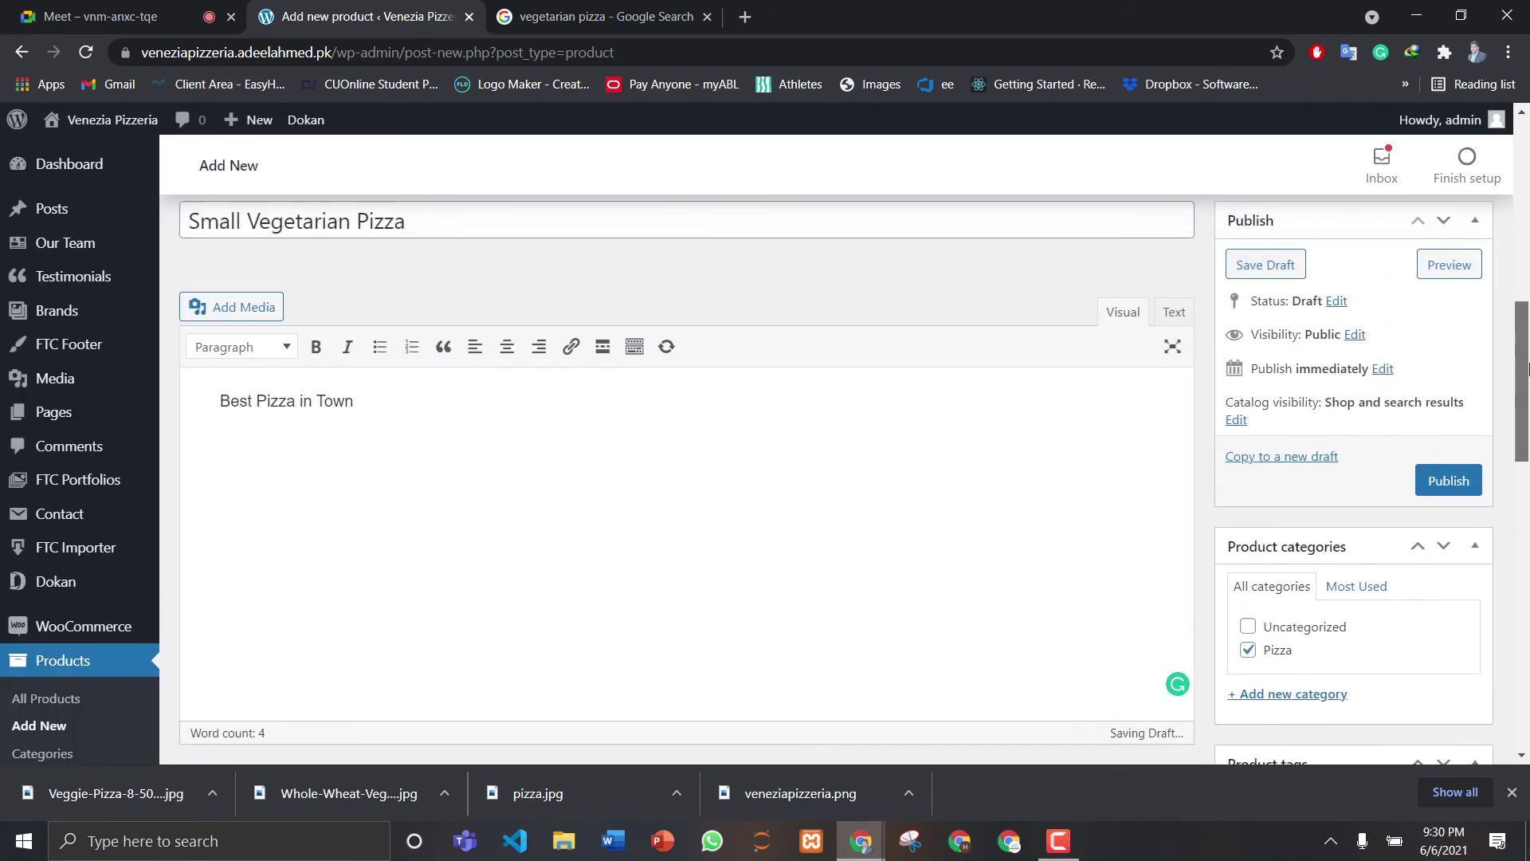
{"action": "left_click", "coordinate": [1448, 498]}
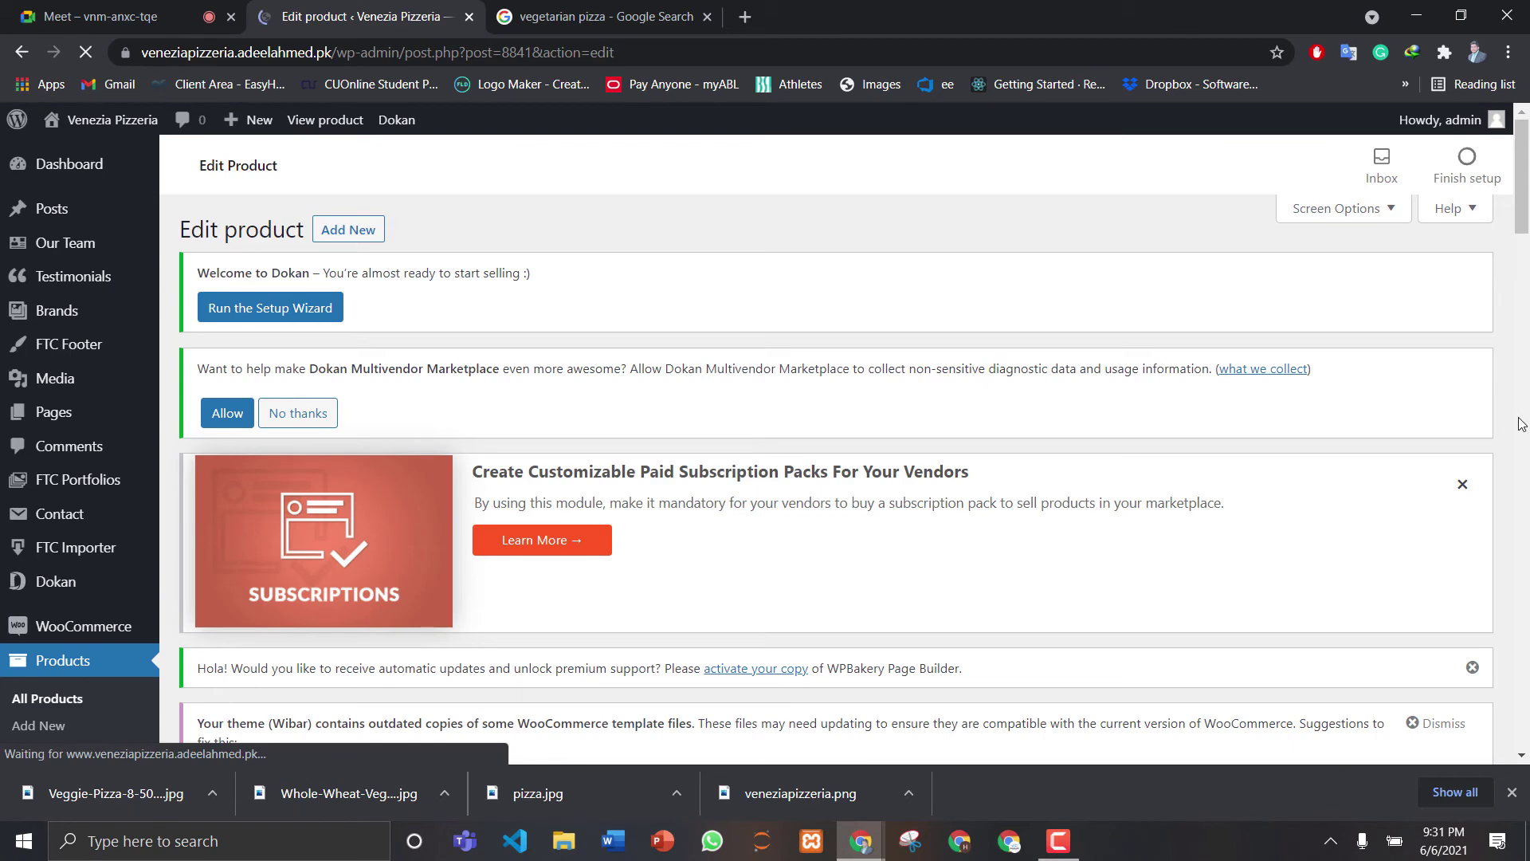
View the published Small Vegetarian Pizza product page and examine its images, prices, short description and description
{"action": "left_click_drag", "start_coordinate": [1527, 162], "coordinate": [1528, 296]}
{"action": "left_click", "coordinate": [341, 369]}
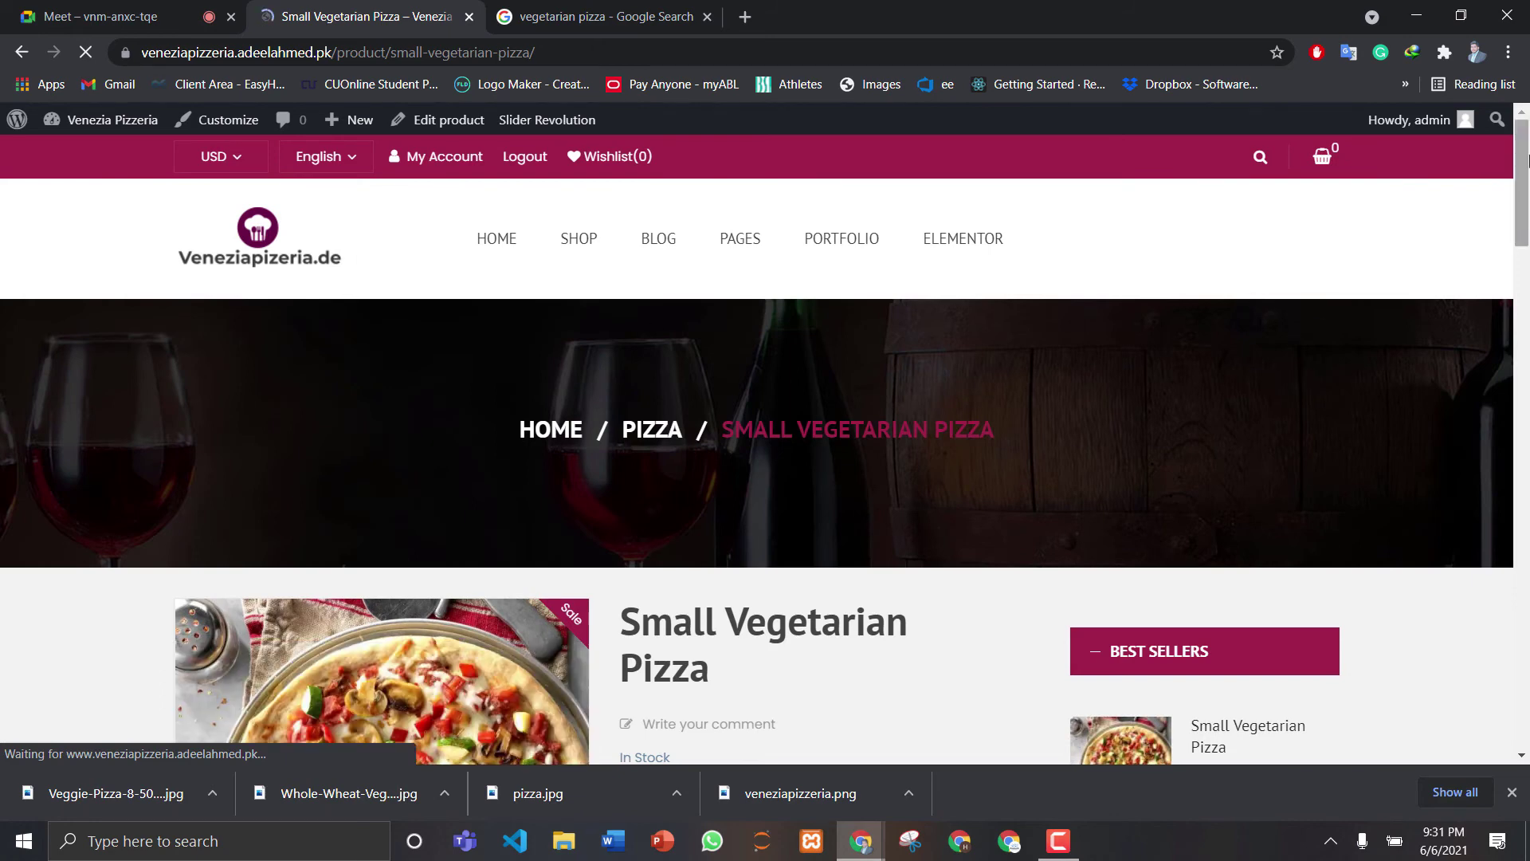
{"action": "left_click_drag", "start_coordinate": [1528, 159], "coordinate": [1528, 214]}
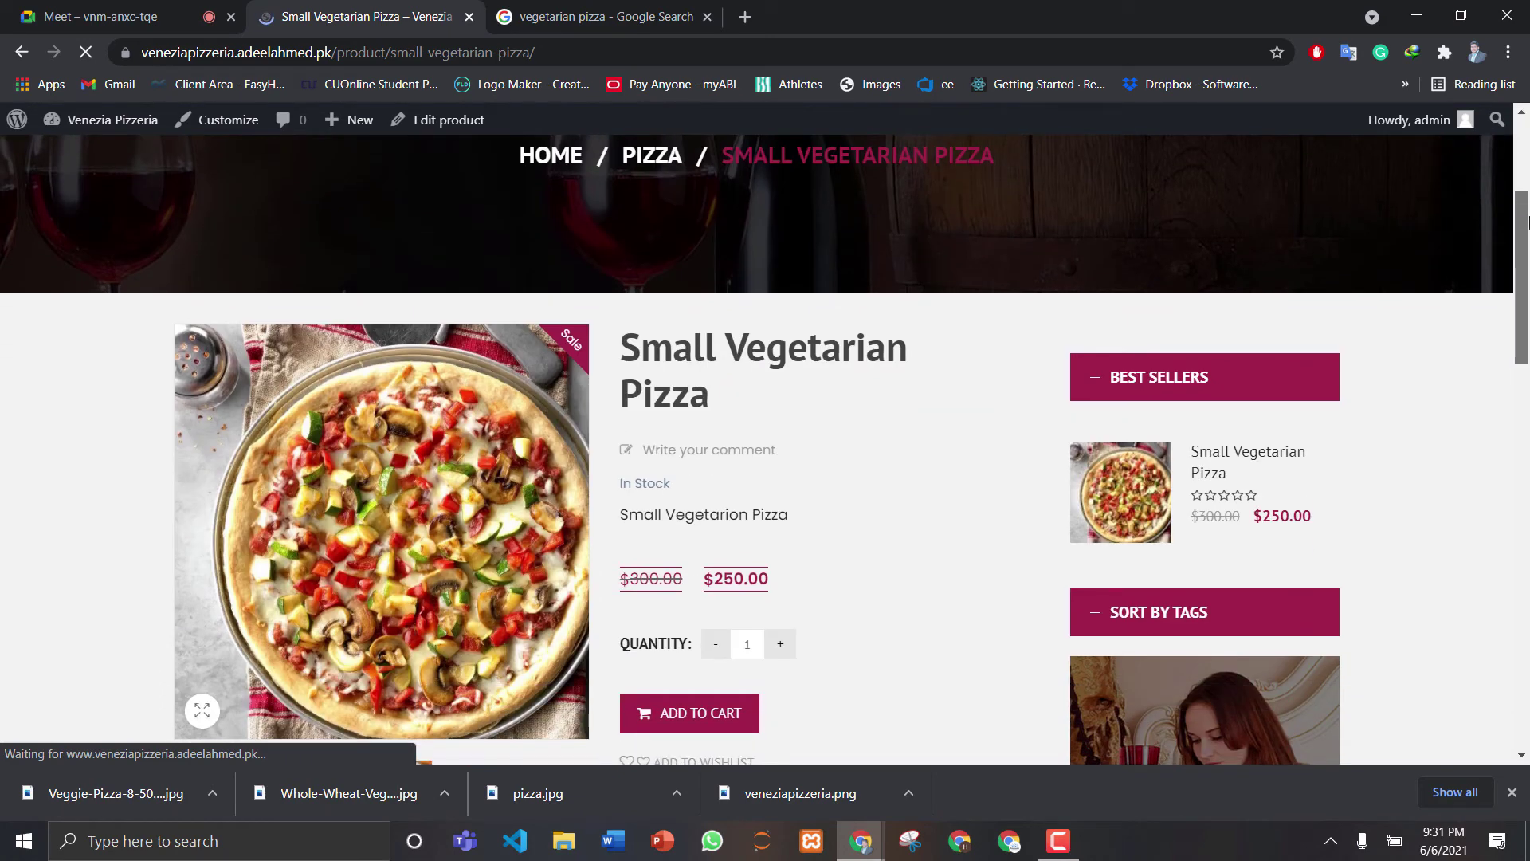
{"action": "scroll", "coordinate": [1528, 213], "scroll_direction": "down", "scroll_amount": 1}
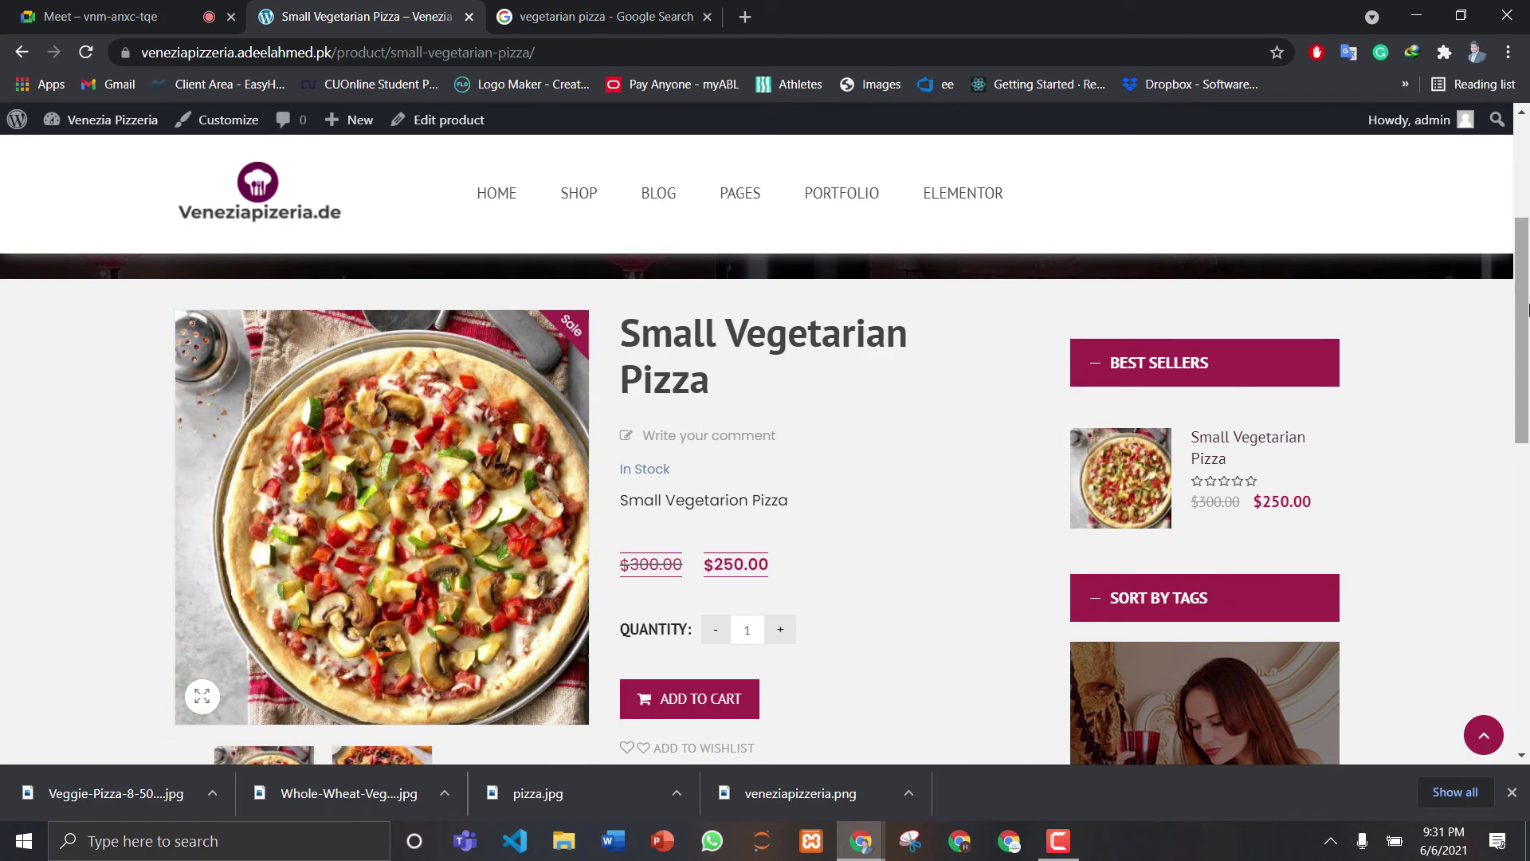
{"action": "scroll", "coordinate": [1102, 479], "scroll_direction": "down", "scroll_amount": 5}
{"action": "scroll", "coordinate": [1518, 416], "scroll_direction": "down", "scroll_amount": 7}
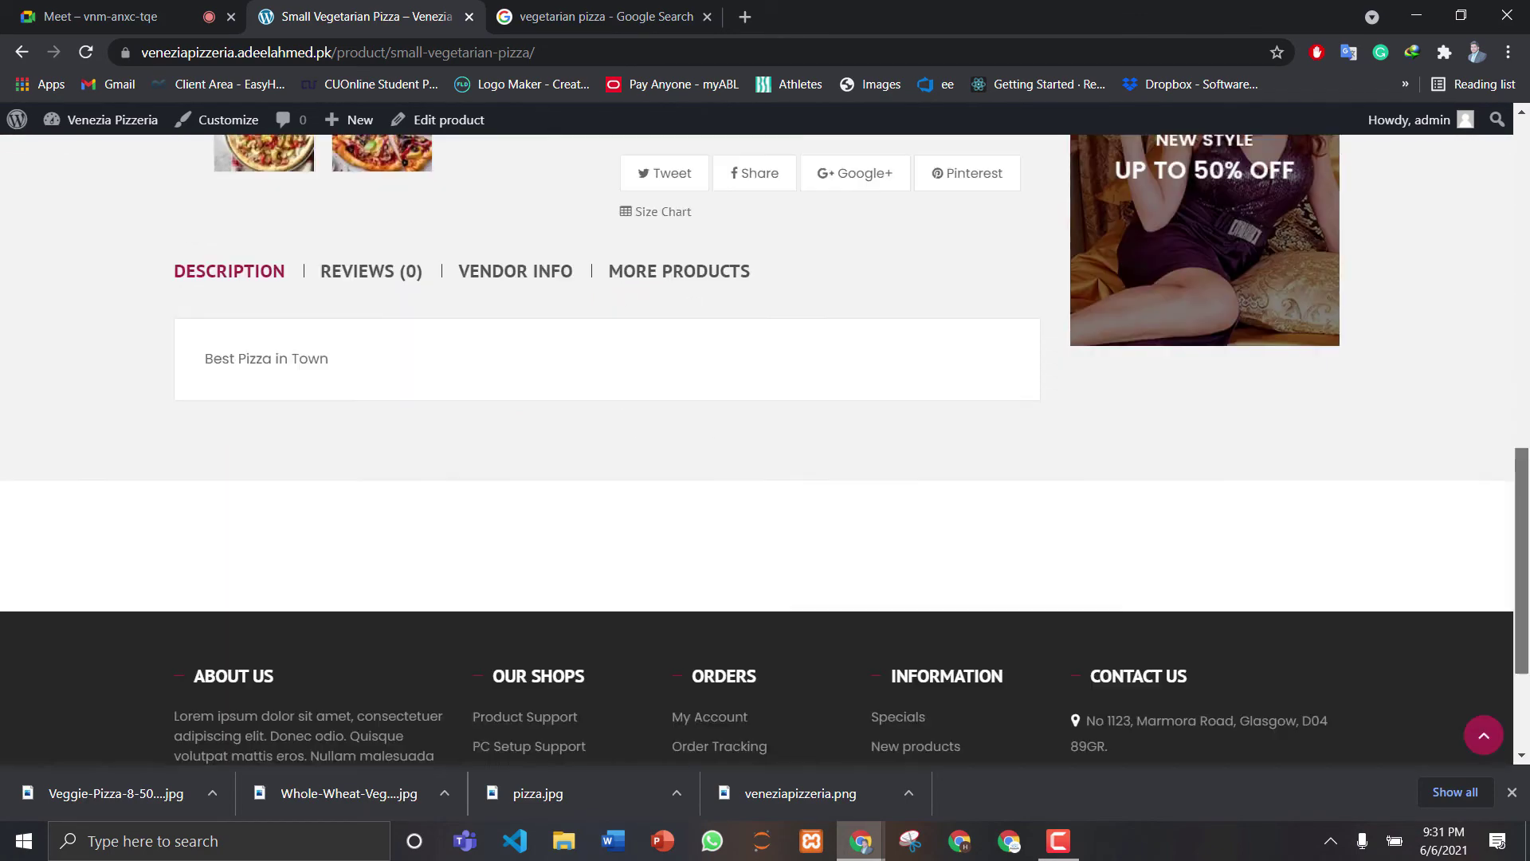
{"action": "scroll", "coordinate": [1518, 416], "scroll_direction": "up", "scroll_amount": 7}
{"action": "scroll", "coordinate": [1518, 416], "scroll_direction": "up", "scroll_amount": 8}
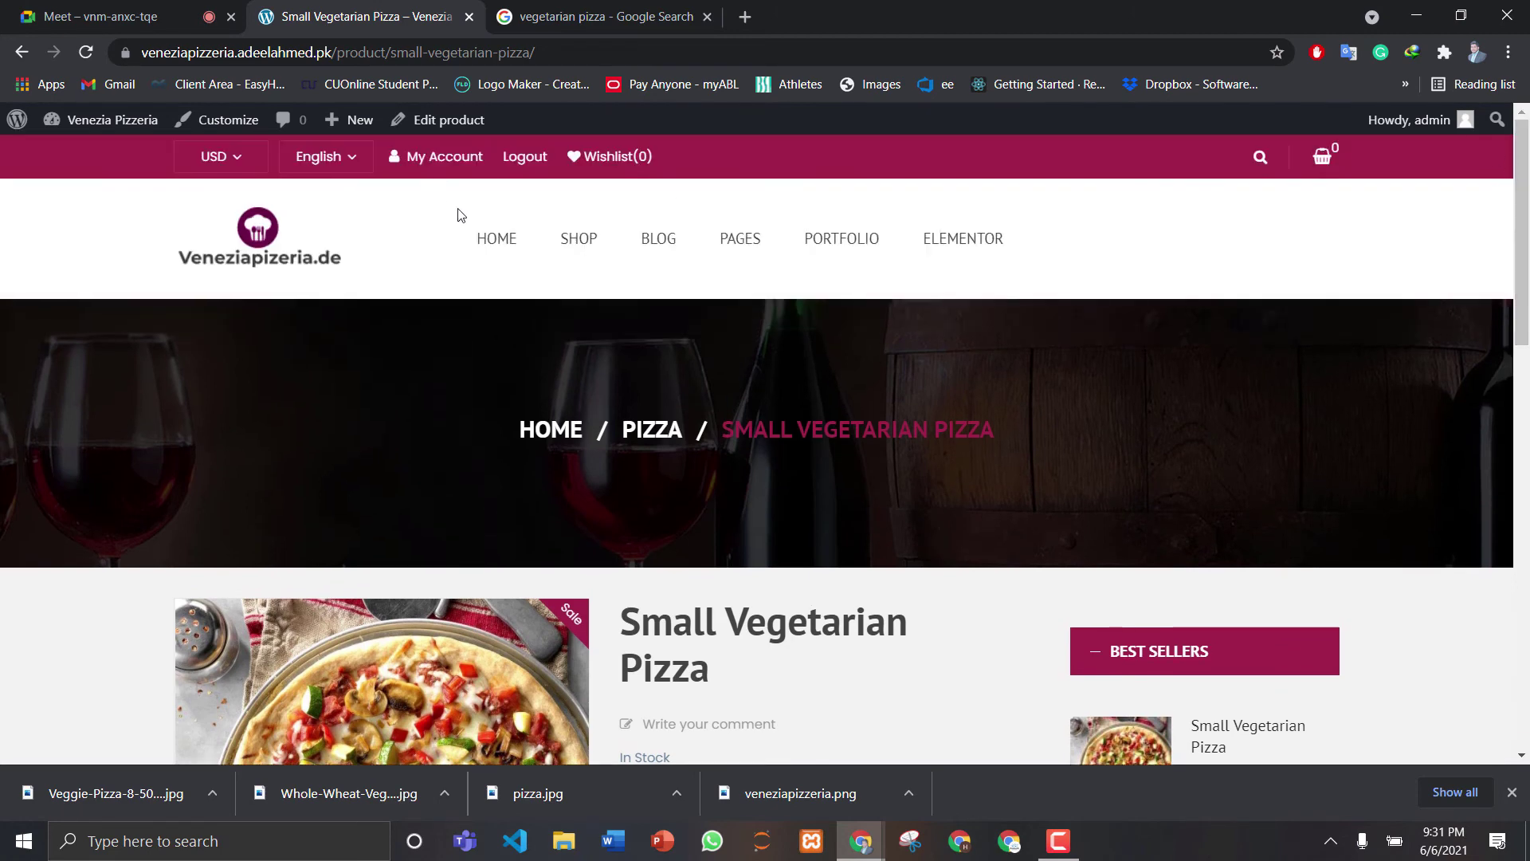
Open the site's home page for editing in Elementor, dismissing its popups, and close the vegetarian pizza image search
{"action": "left_click", "coordinate": [495, 241]}
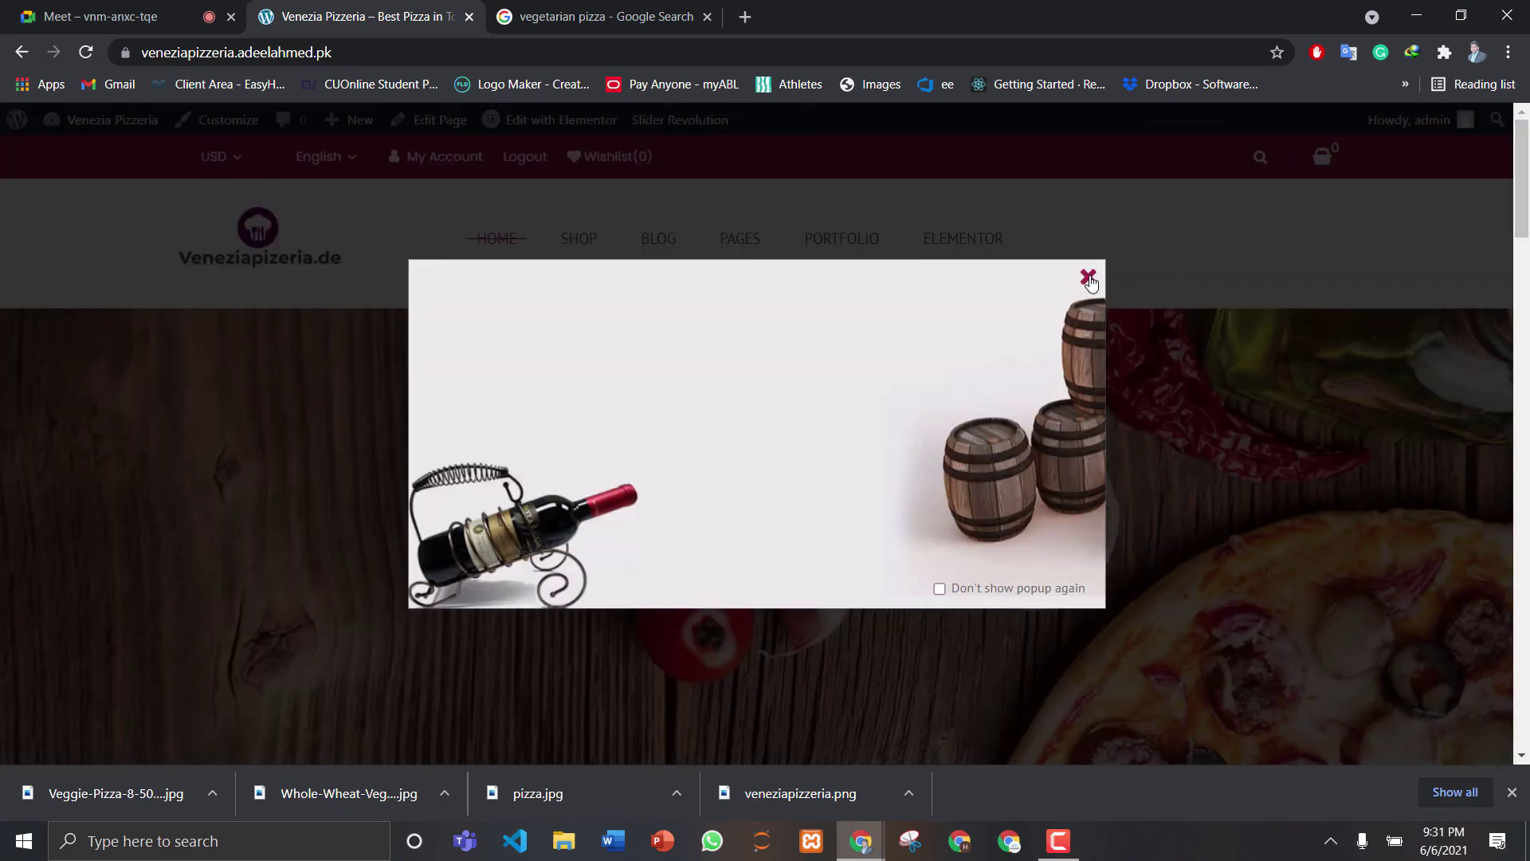
{"action": "left_click", "coordinate": [1090, 281]}
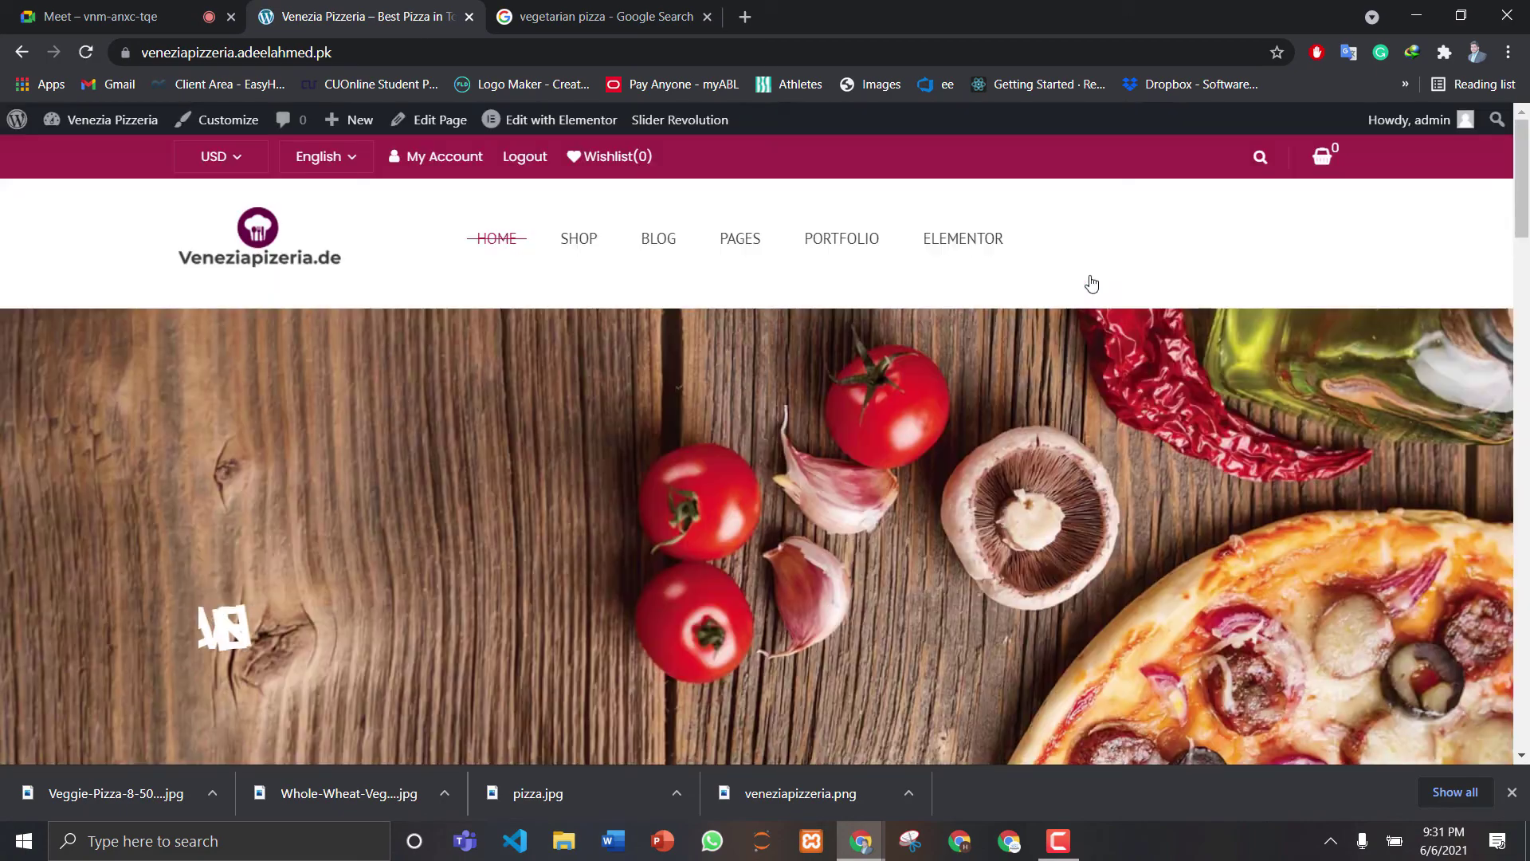
{"action": "left_click_drag", "start_coordinate": [1526, 172], "coordinate": [1522, 139]}
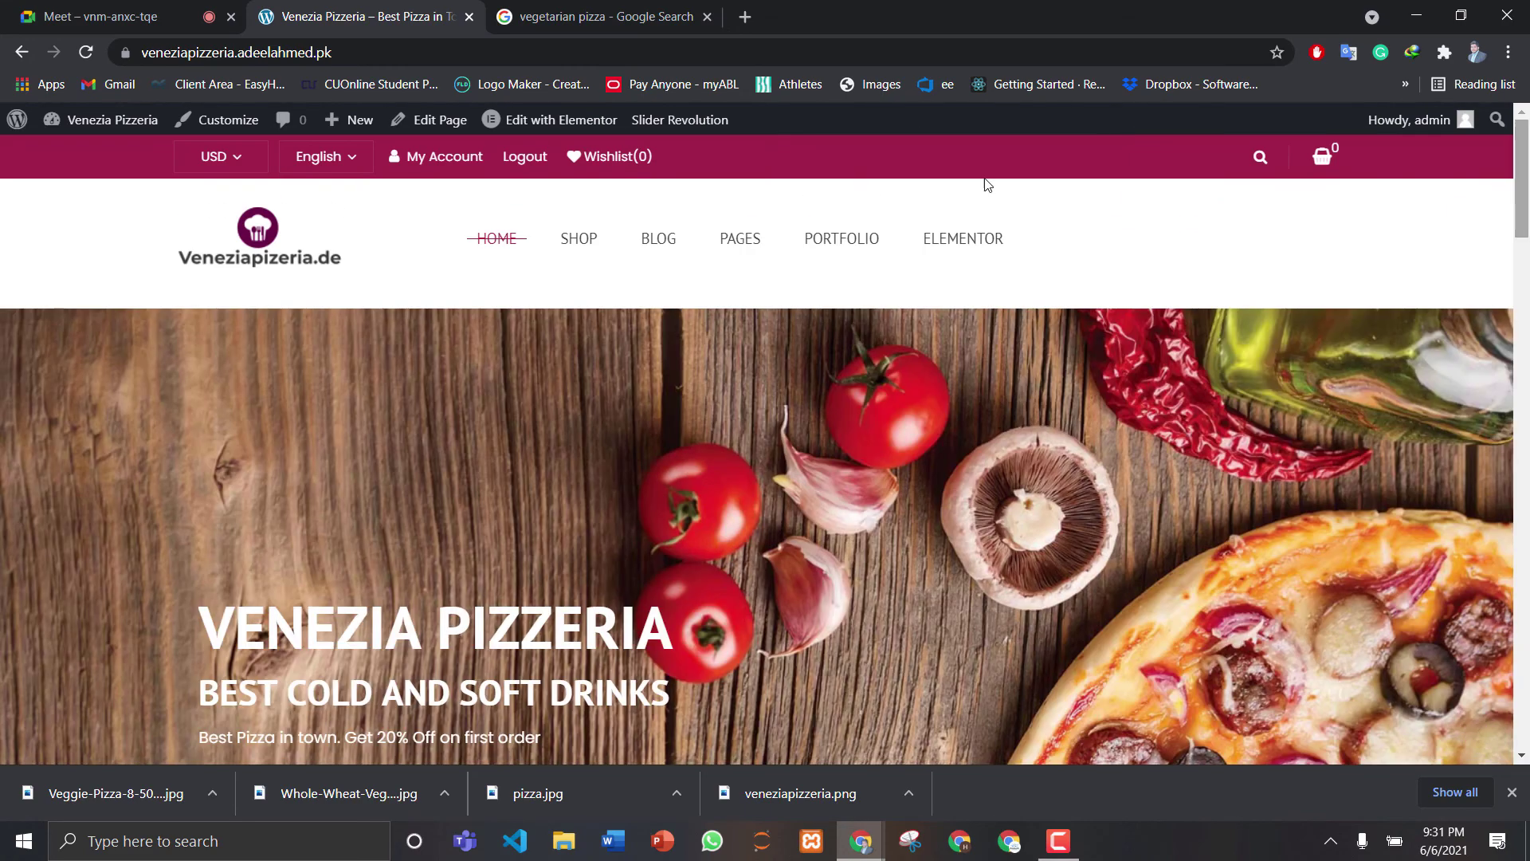
{"action": "left_click", "coordinate": [549, 126]}
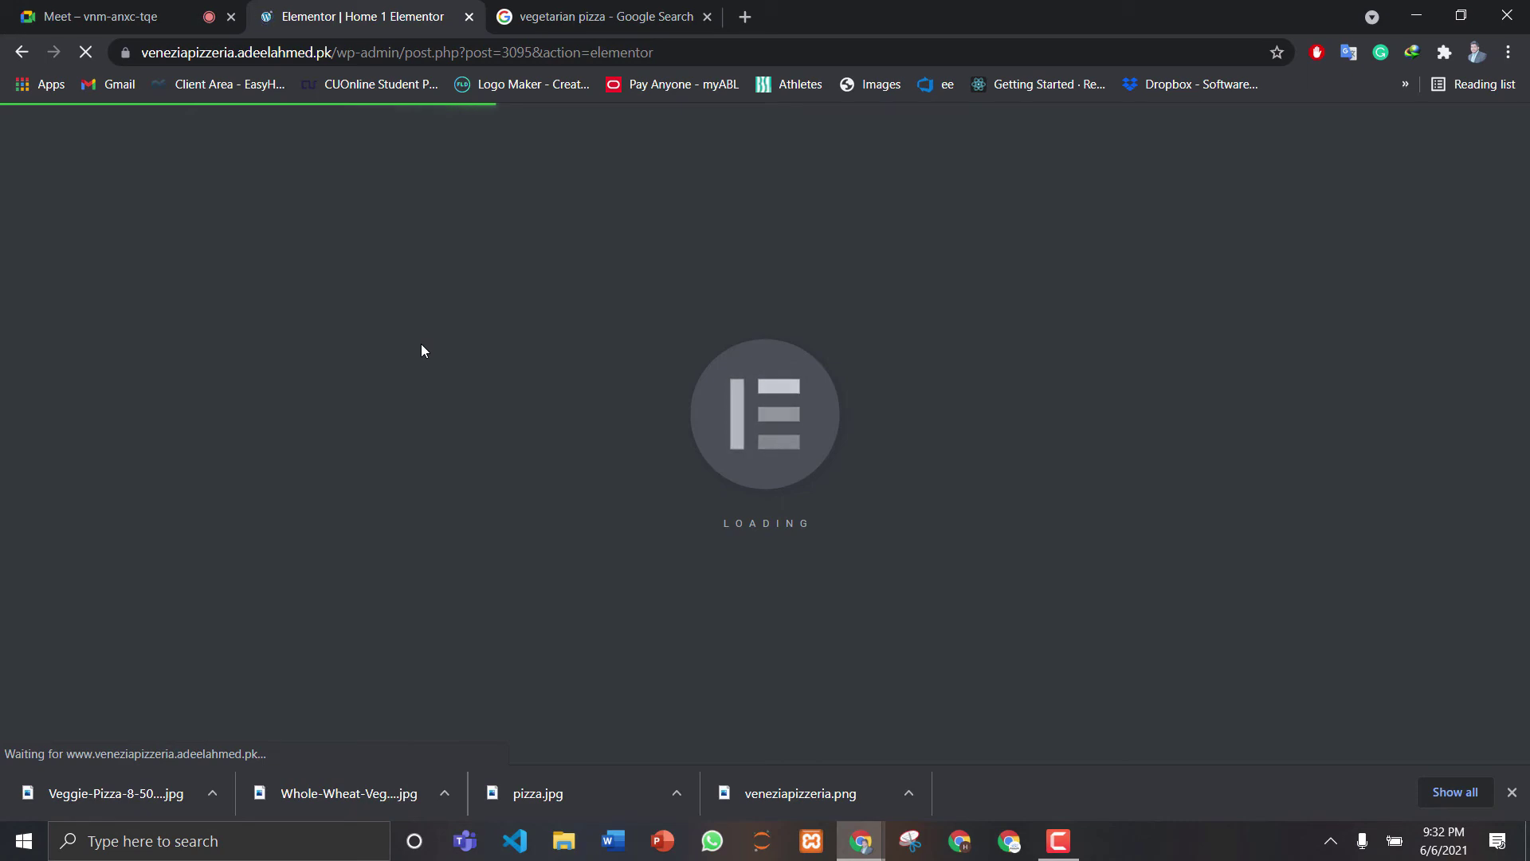
{"action": "left_click", "coordinate": [596, 24]}
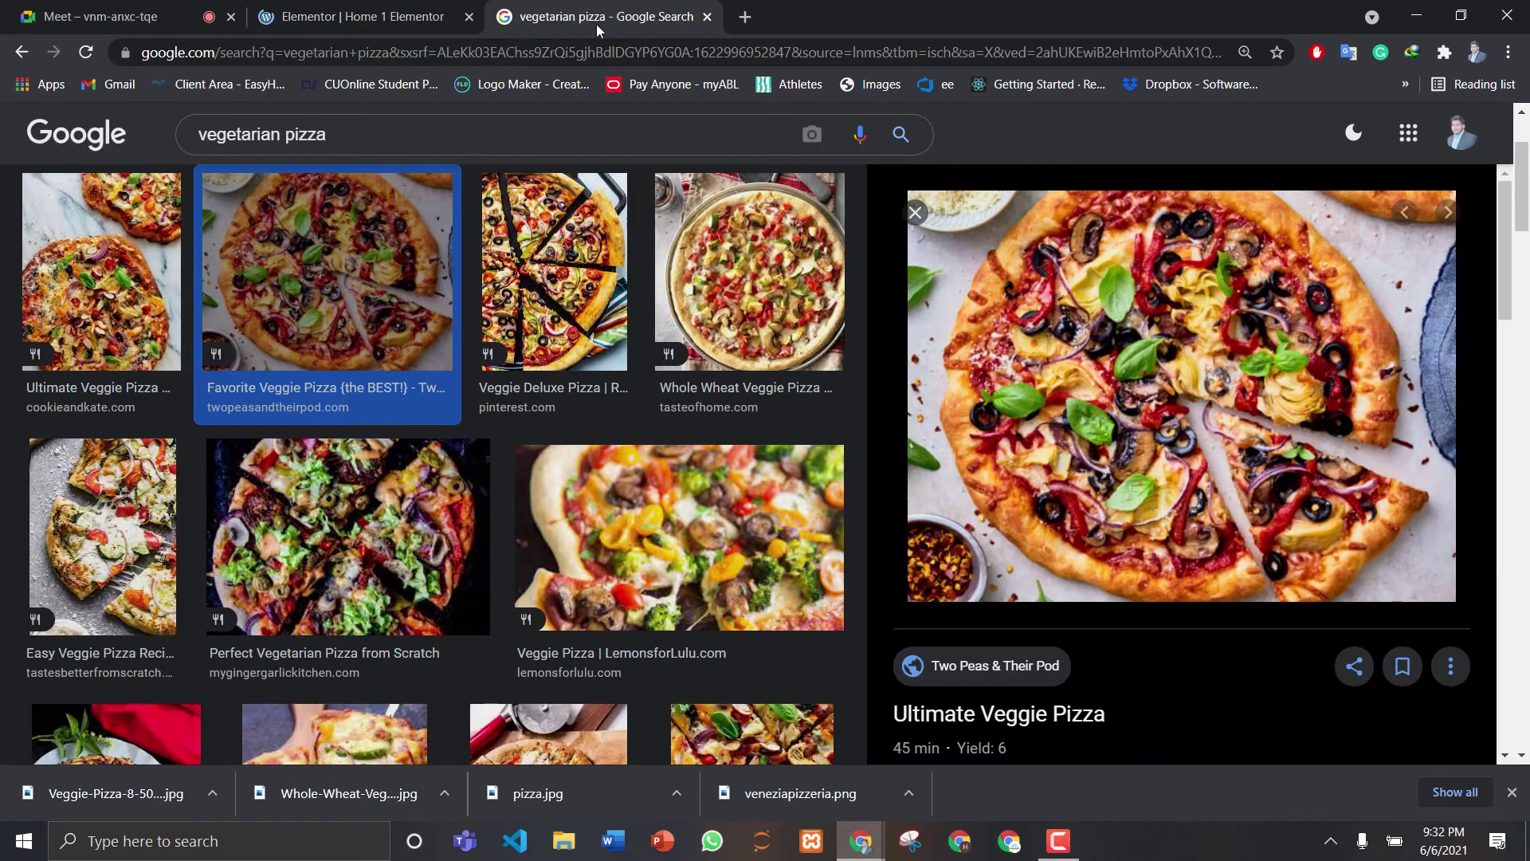
{"action": "left_click", "coordinate": [708, 18]}
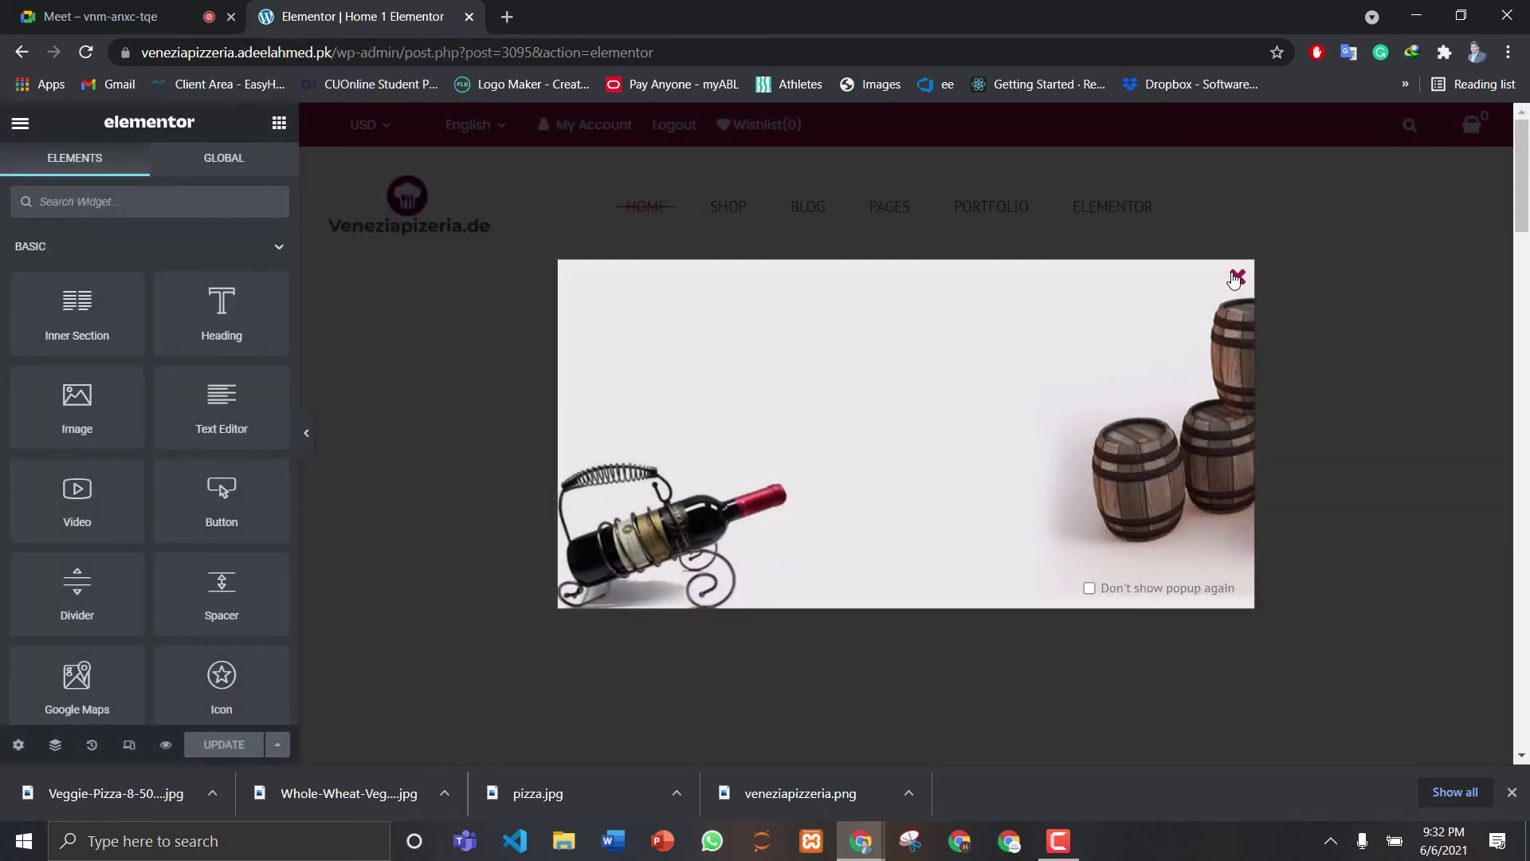
{"action": "left_click", "coordinate": [1234, 279]}
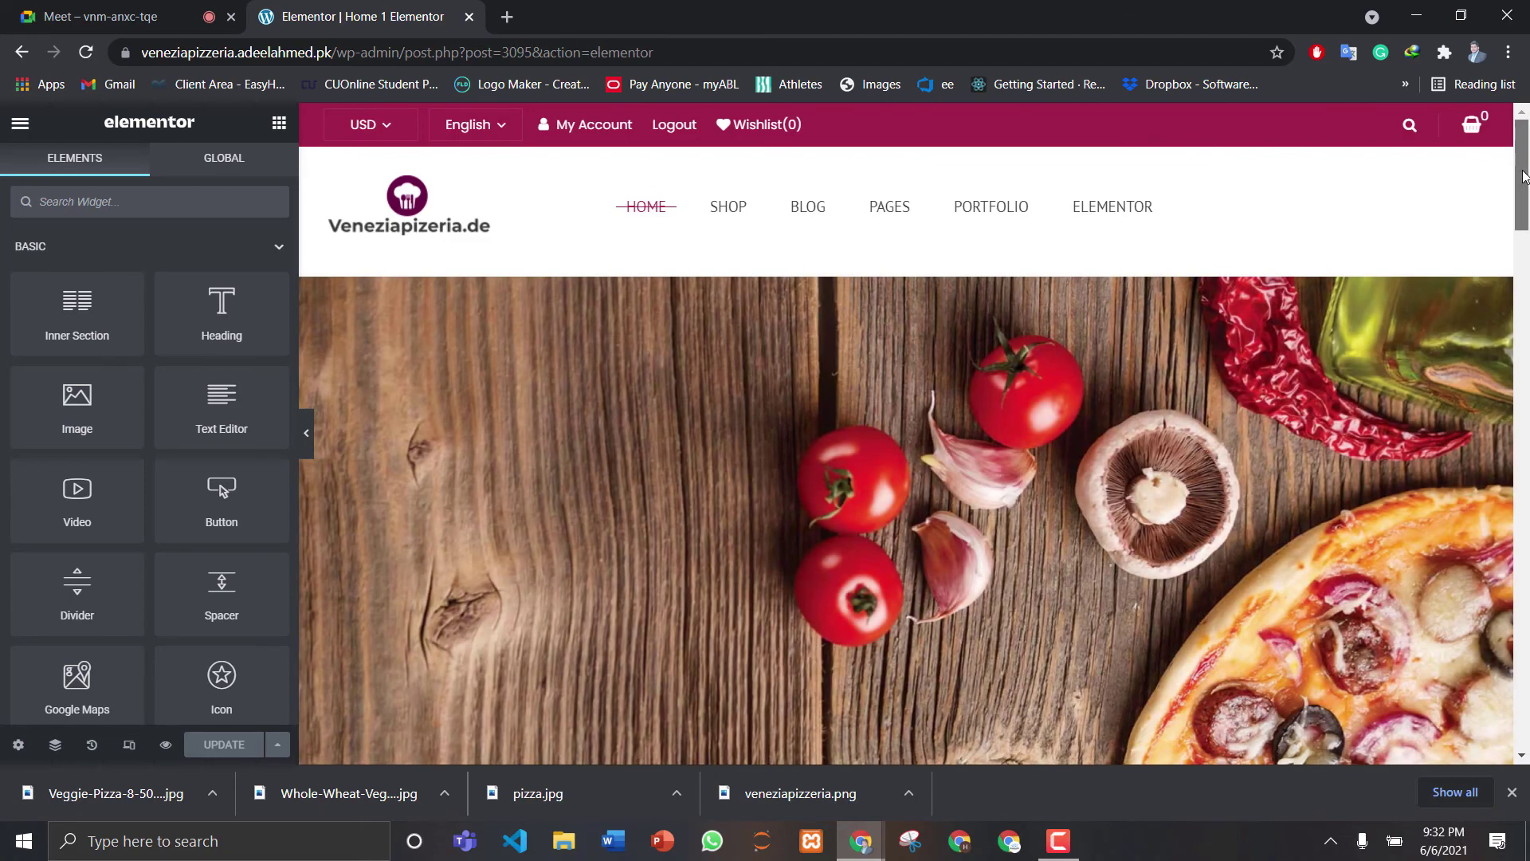
Set the product category of the home page's New Arrivals products slider to Pizza
{"action": "left_click_drag", "start_coordinate": [1523, 177], "coordinate": [1527, 390]}
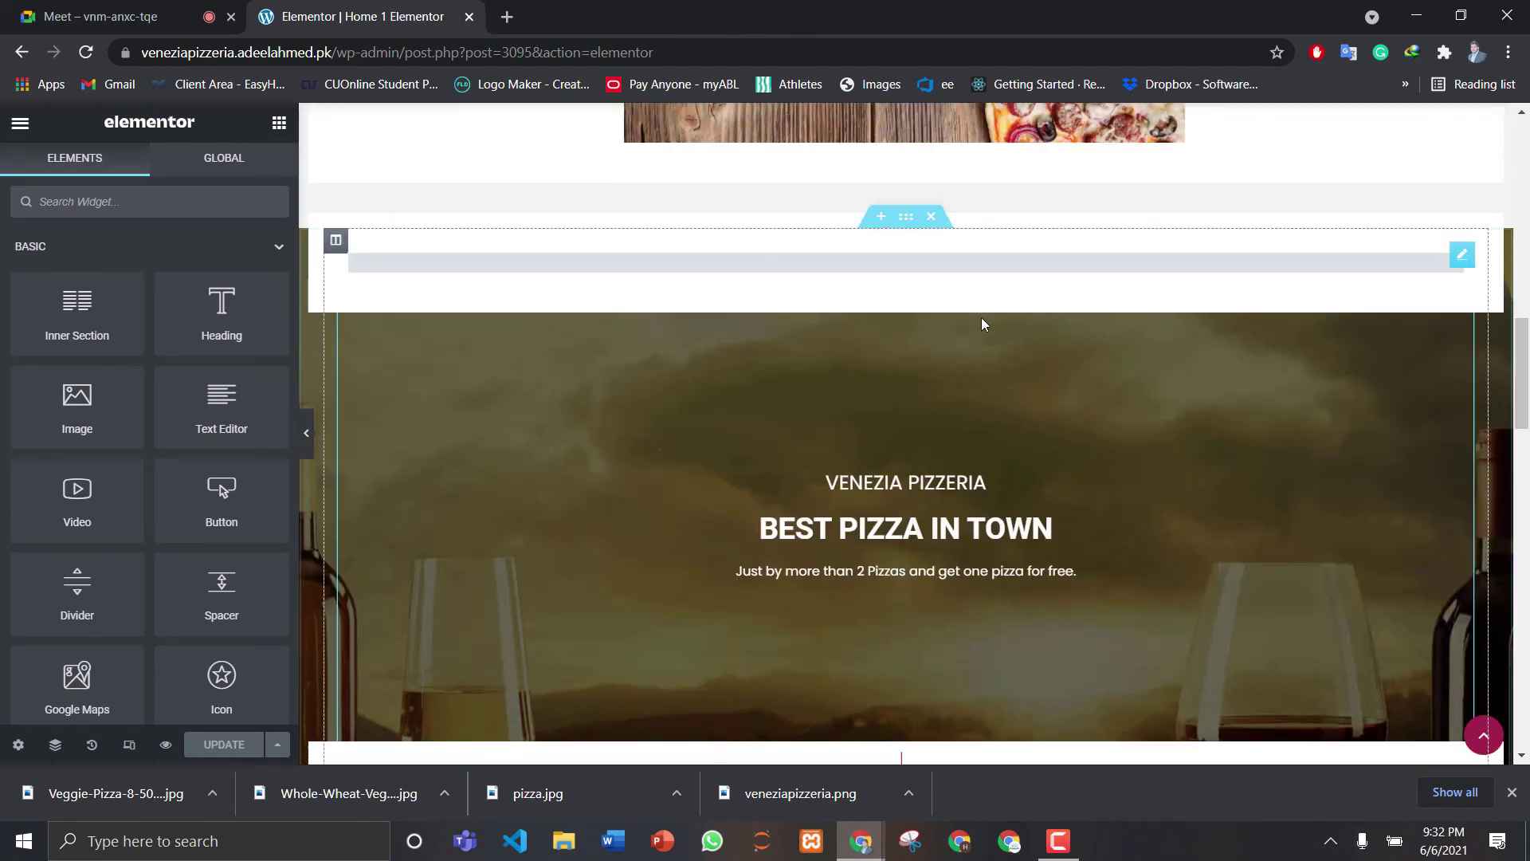
{"action": "left_click", "coordinate": [884, 268]}
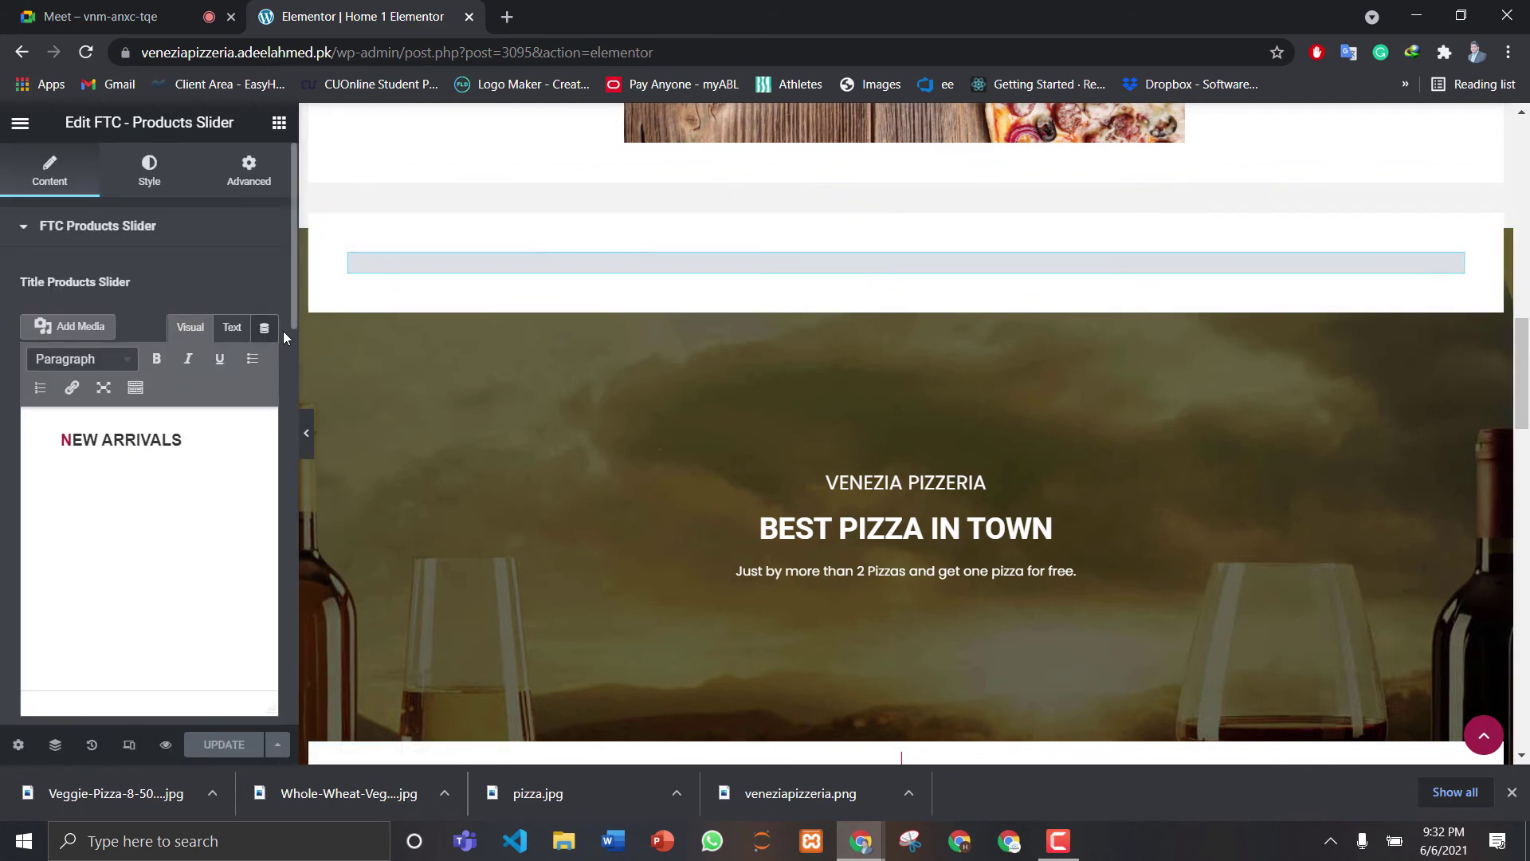
{"action": "left_click_drag", "start_coordinate": [292, 309], "coordinate": [293, 474]}
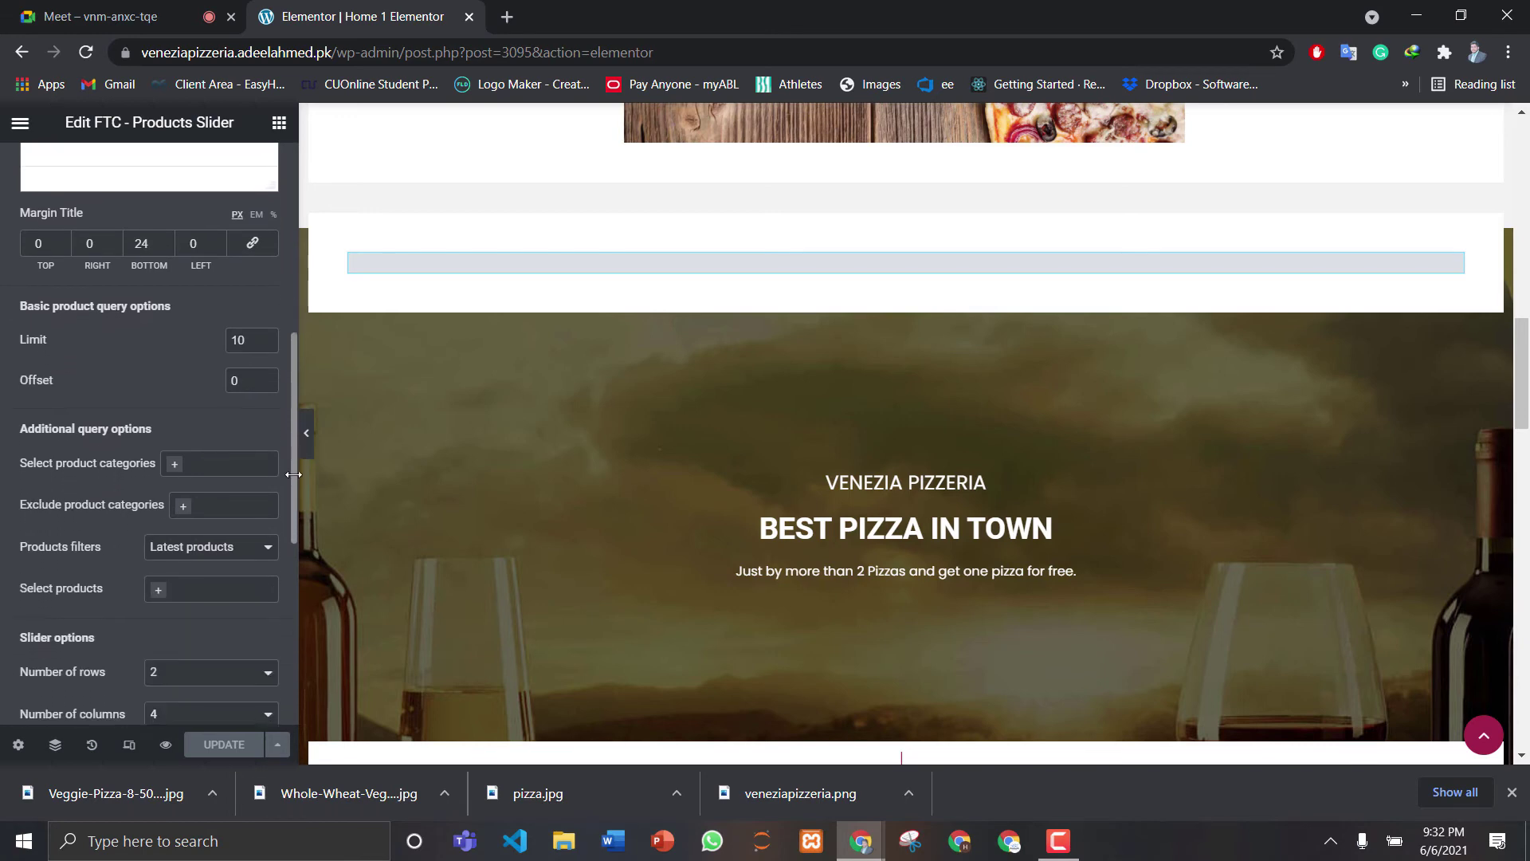
{"action": "left_click", "coordinate": [174, 475]}
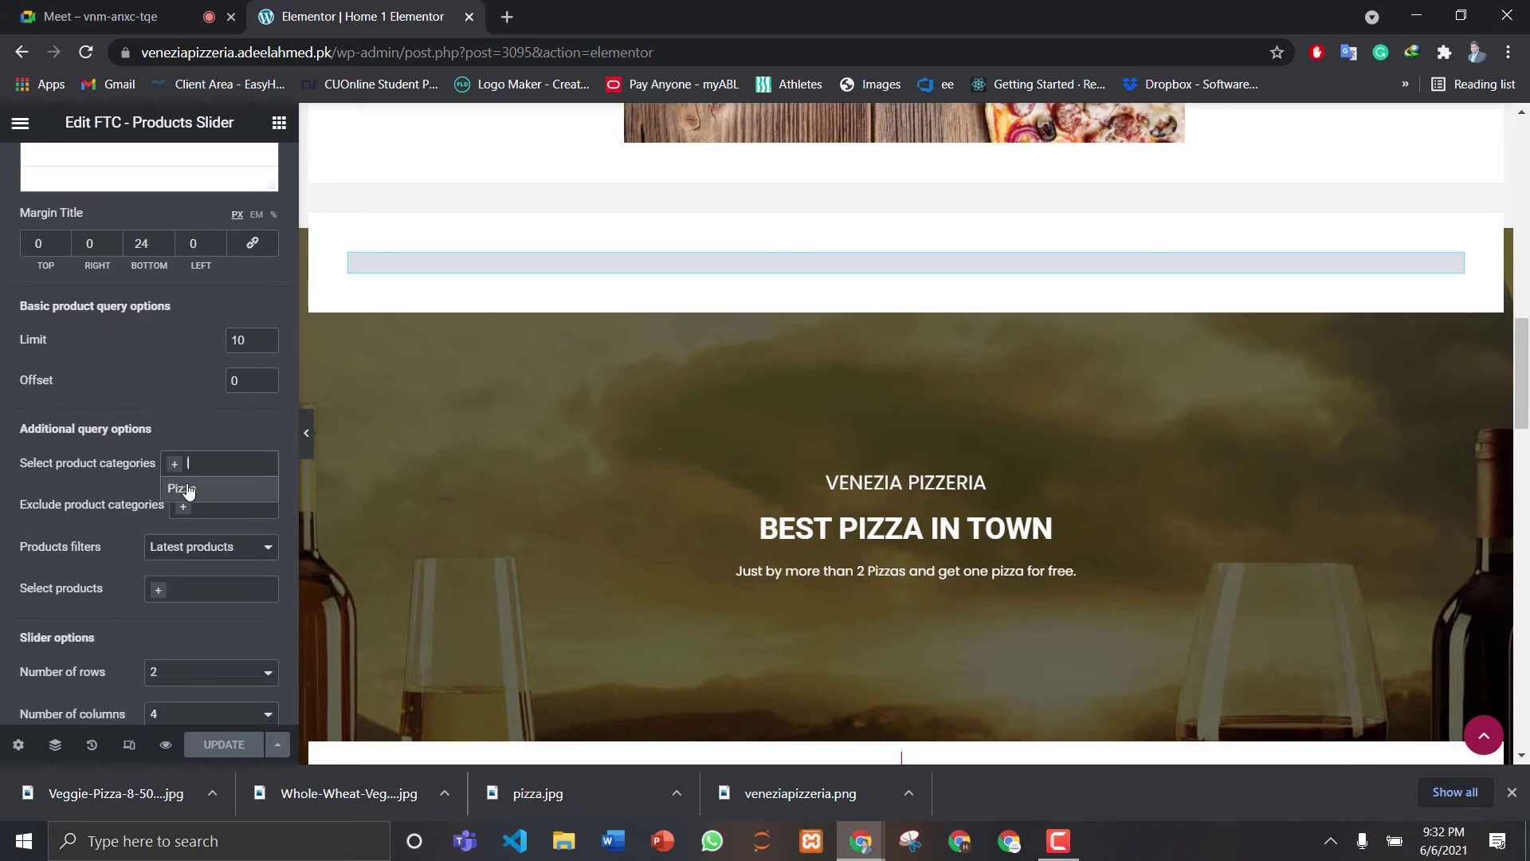
{"action": "left_click", "coordinate": [182, 488]}
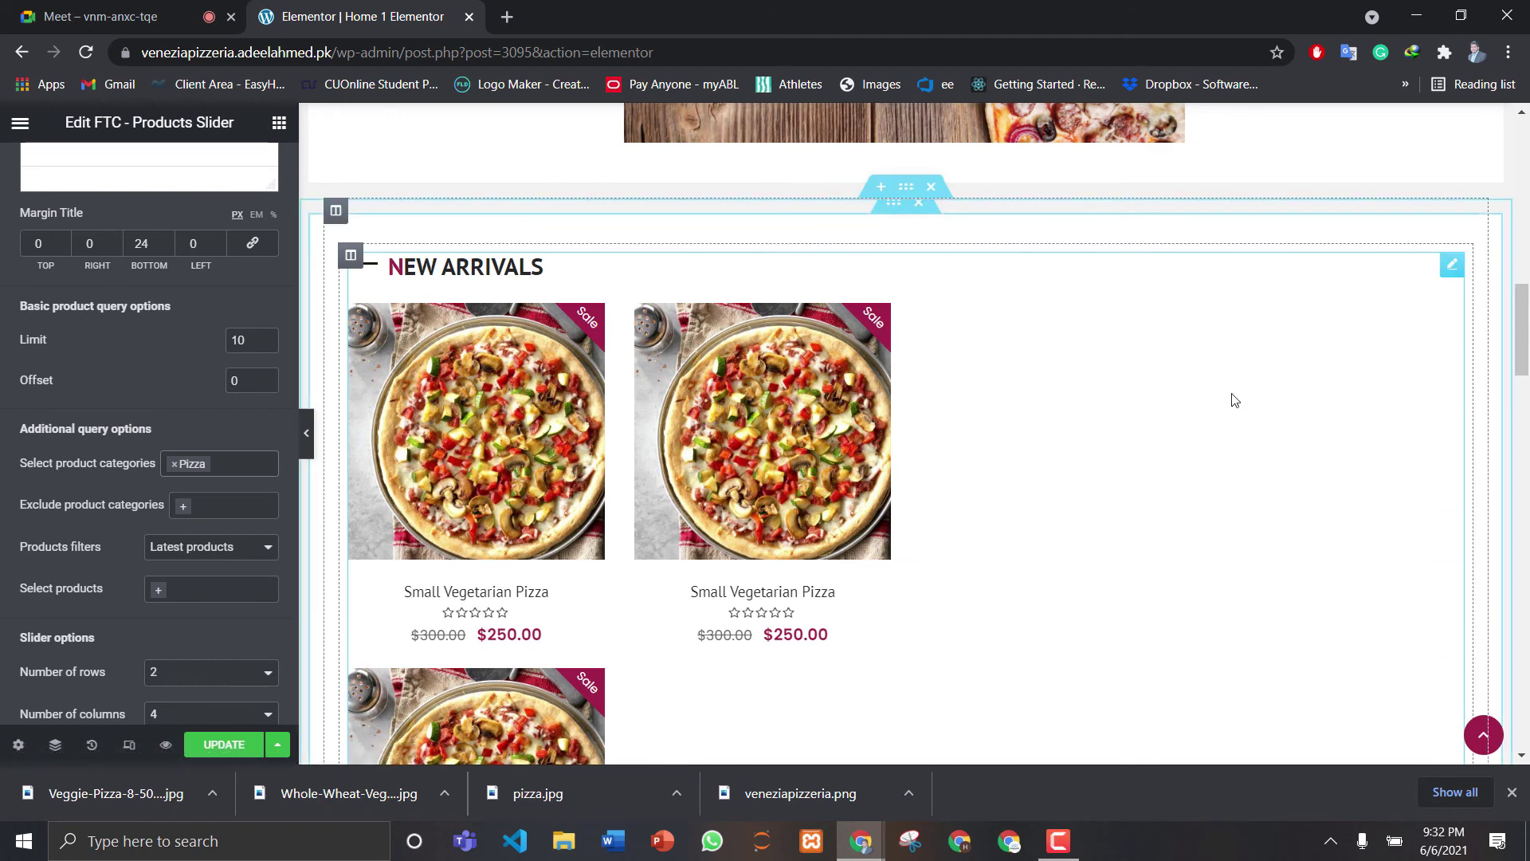
Set the New Arrivals products slider's number of rows to 1 and check the resulting page layout
{"action": "left_click_drag", "start_coordinate": [1524, 319], "coordinate": [1526, 397]}
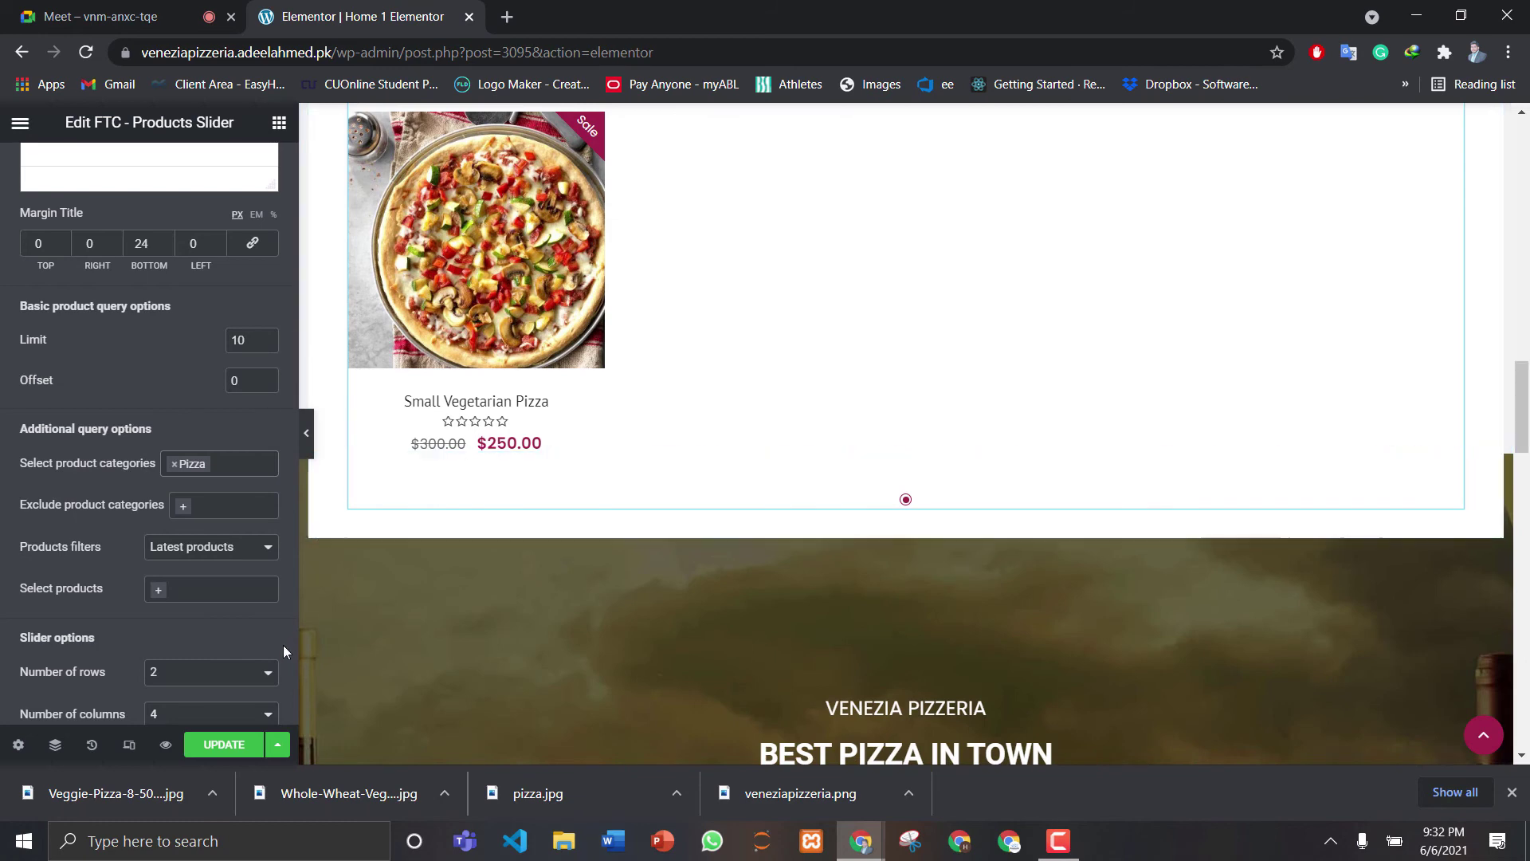
{"action": "left_click", "coordinate": [258, 673]}
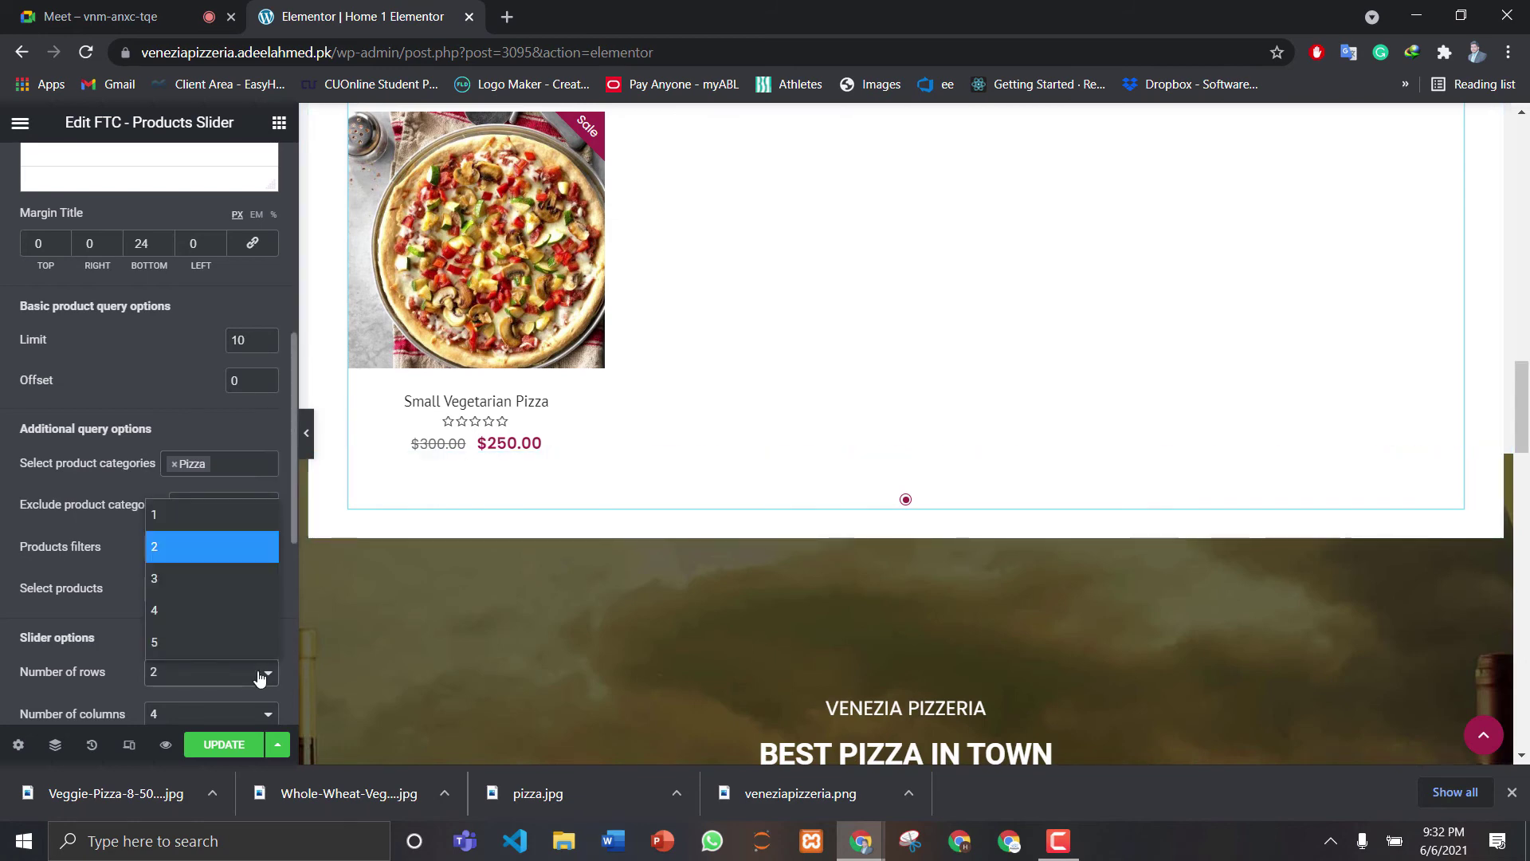
{"action": "left_click", "coordinate": [169, 514]}
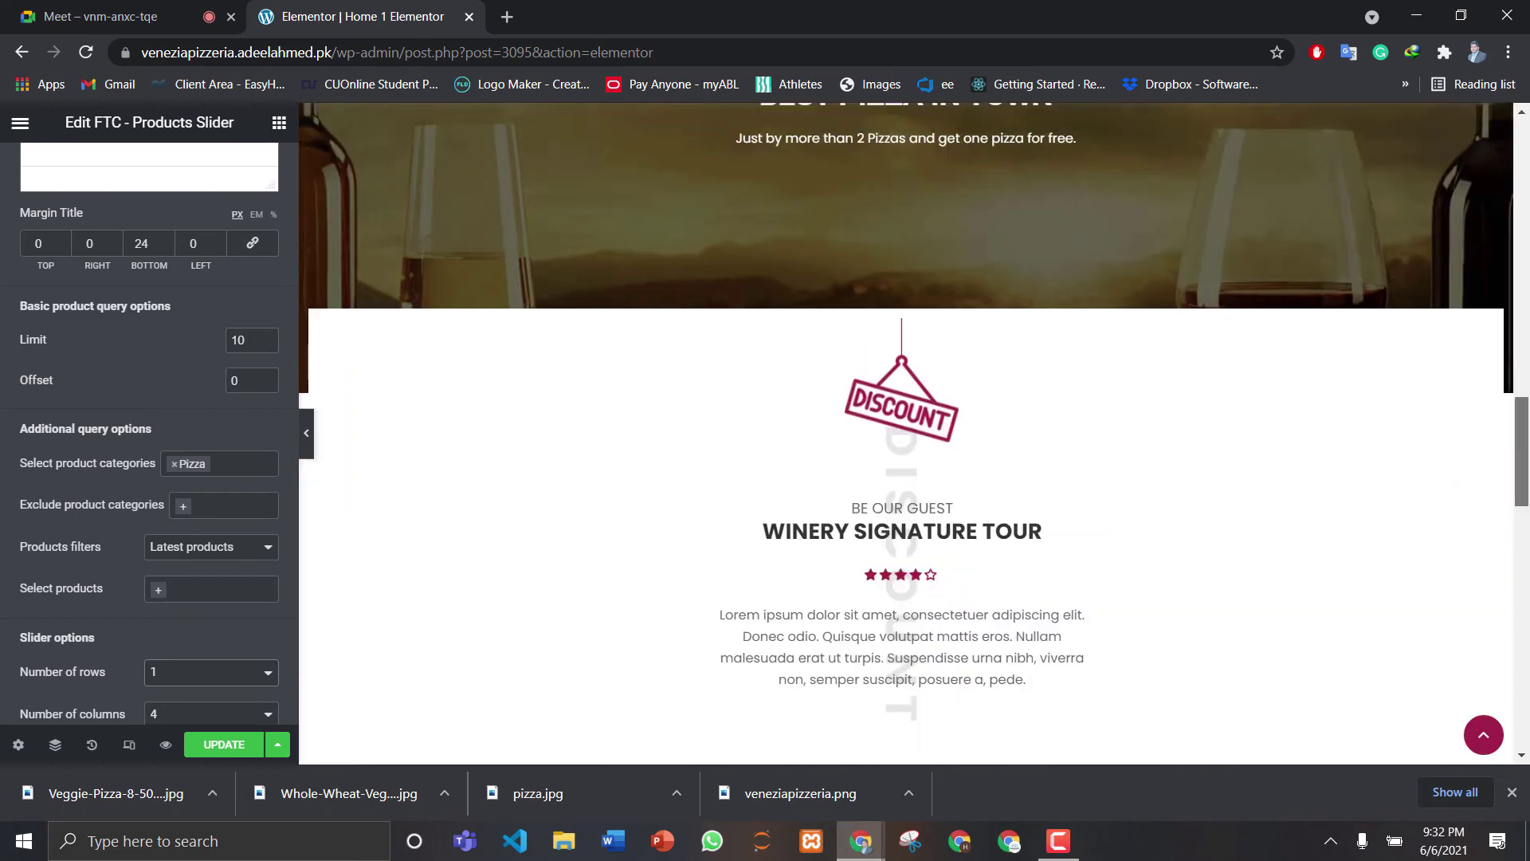
{"action": "left_click_drag", "start_coordinate": [1528, 459], "coordinate": [1528, 340]}
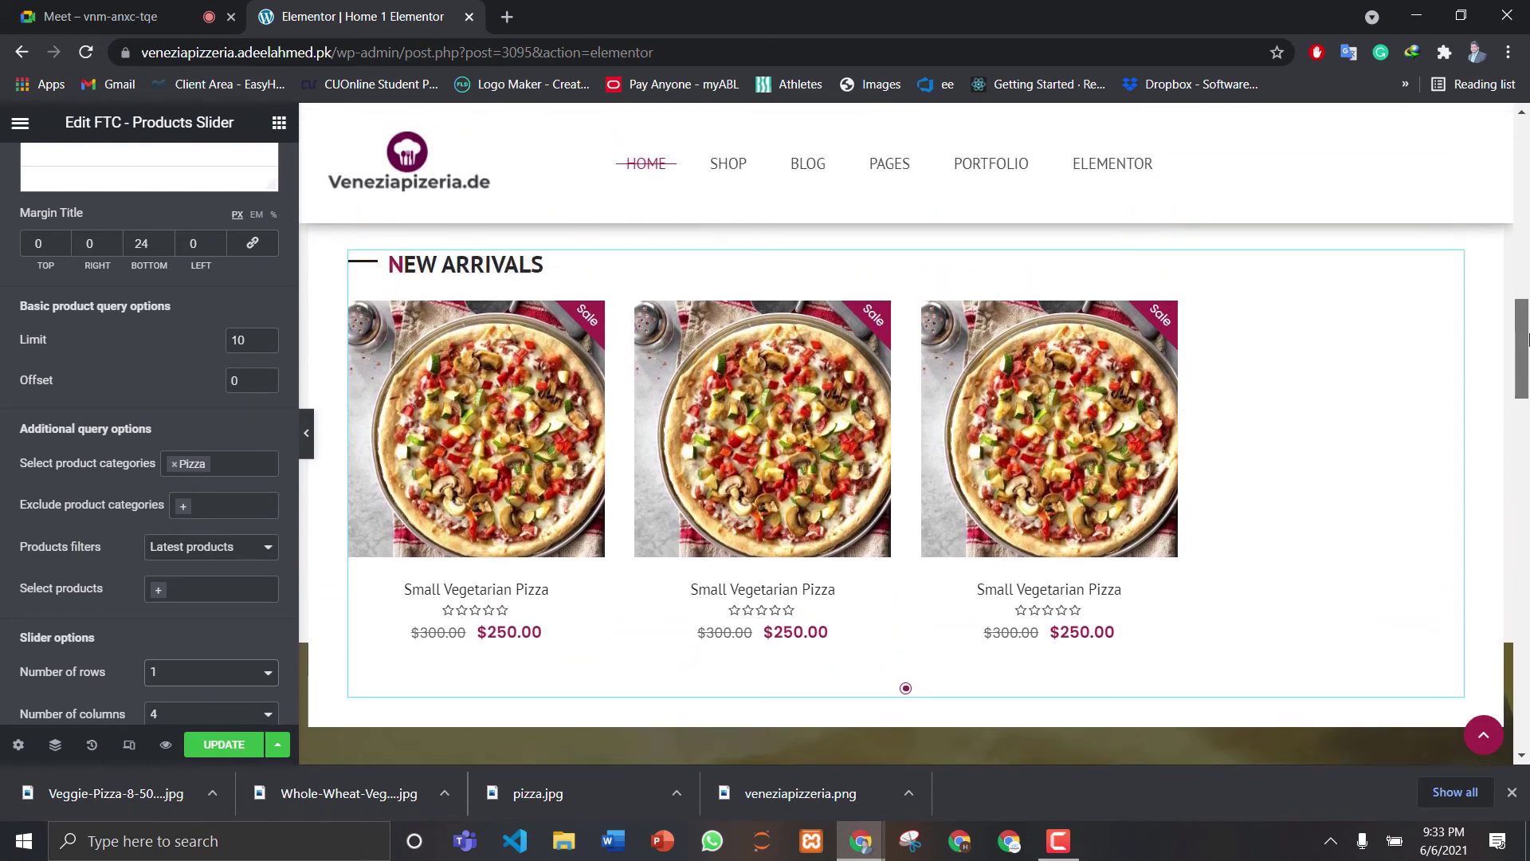
{"action": "left_click_drag", "start_coordinate": [1528, 340], "coordinate": [1528, 341]}
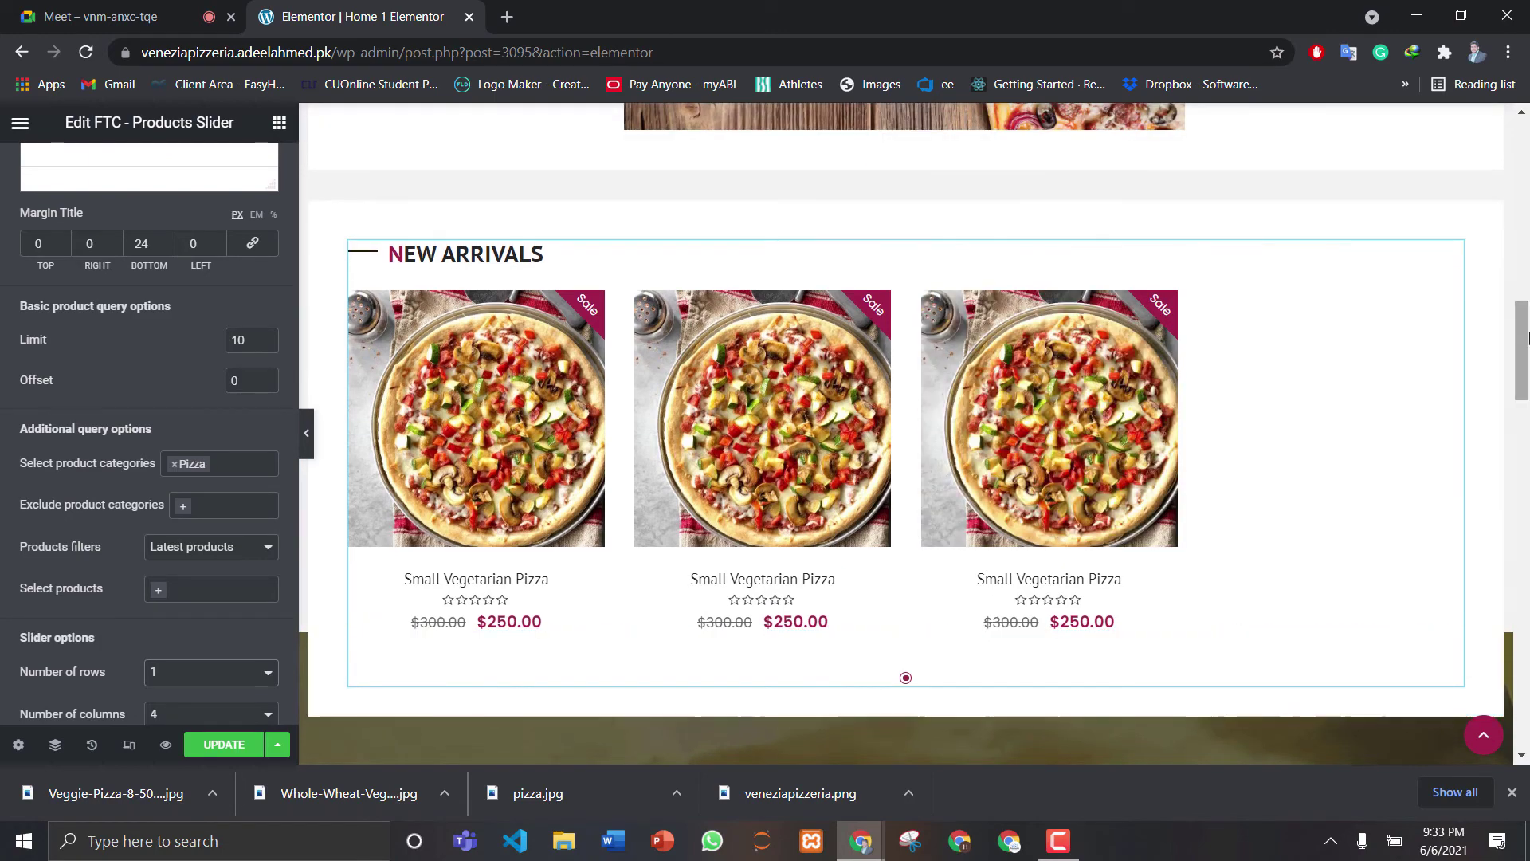
{"action": "left_click_drag", "start_coordinate": [1528, 331], "coordinate": [1527, 694]}
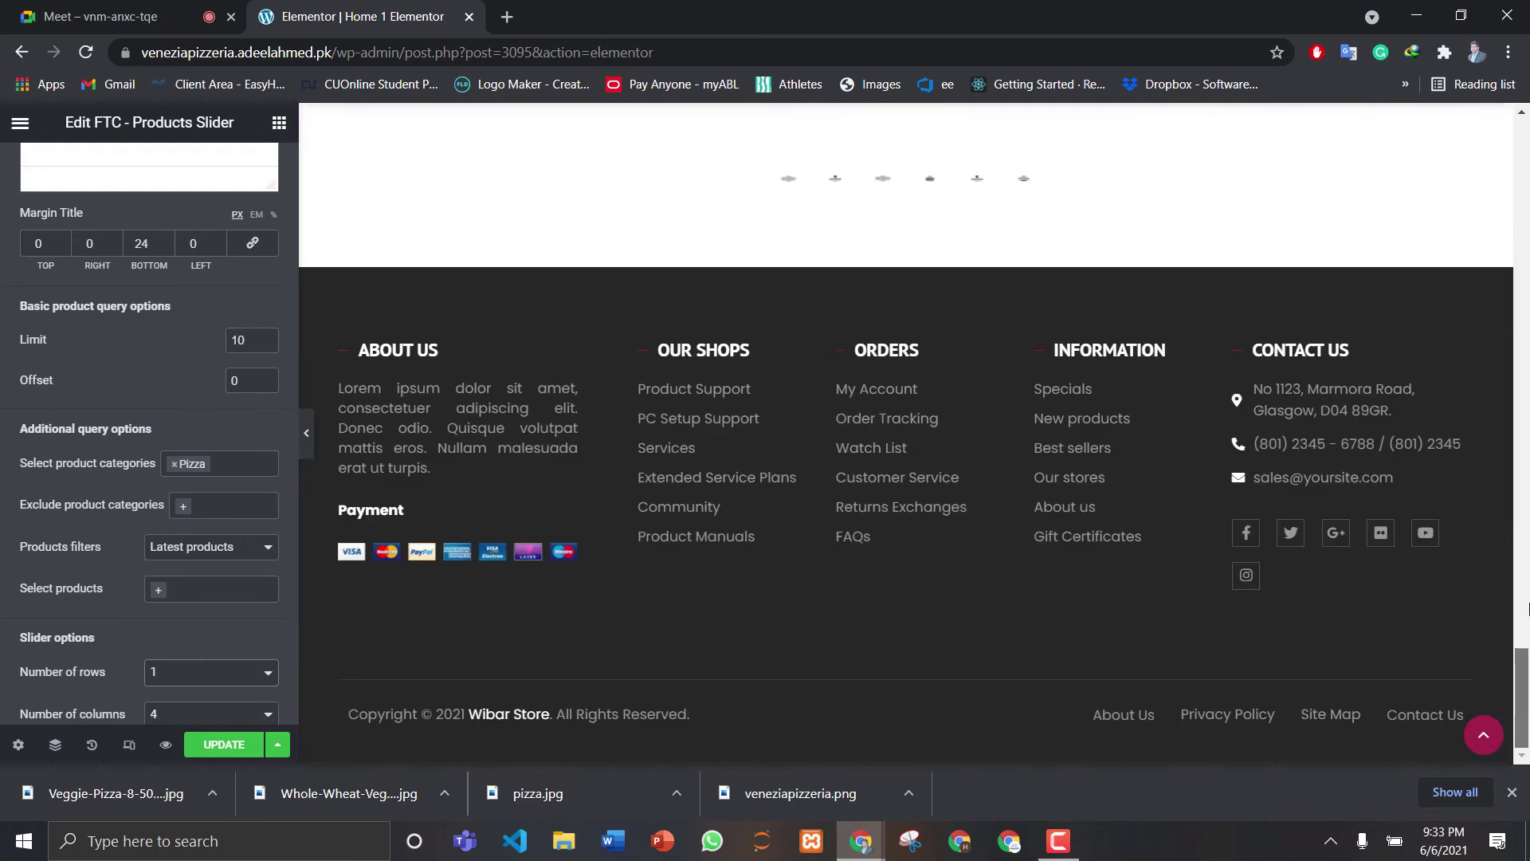
{"action": "left_click_drag", "start_coordinate": [1528, 609], "coordinate": [1528, 309]}
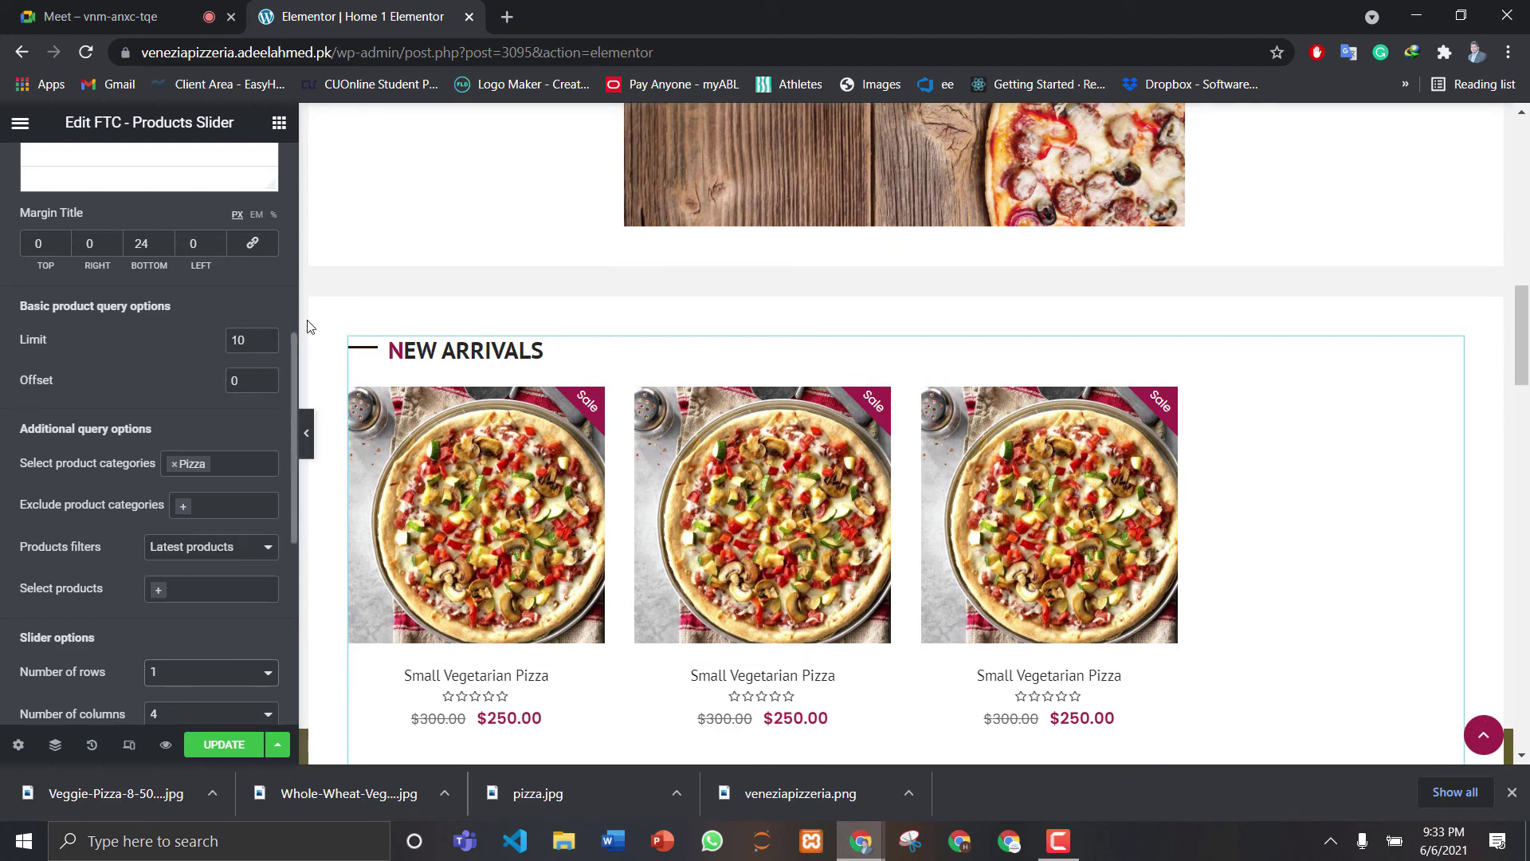
Update the home page with the slider changes and review the page layout down to the footer
{"action": "left_click_drag", "start_coordinate": [290, 375], "coordinate": [291, 562]}
{"action": "left_click", "coordinate": [223, 745]}
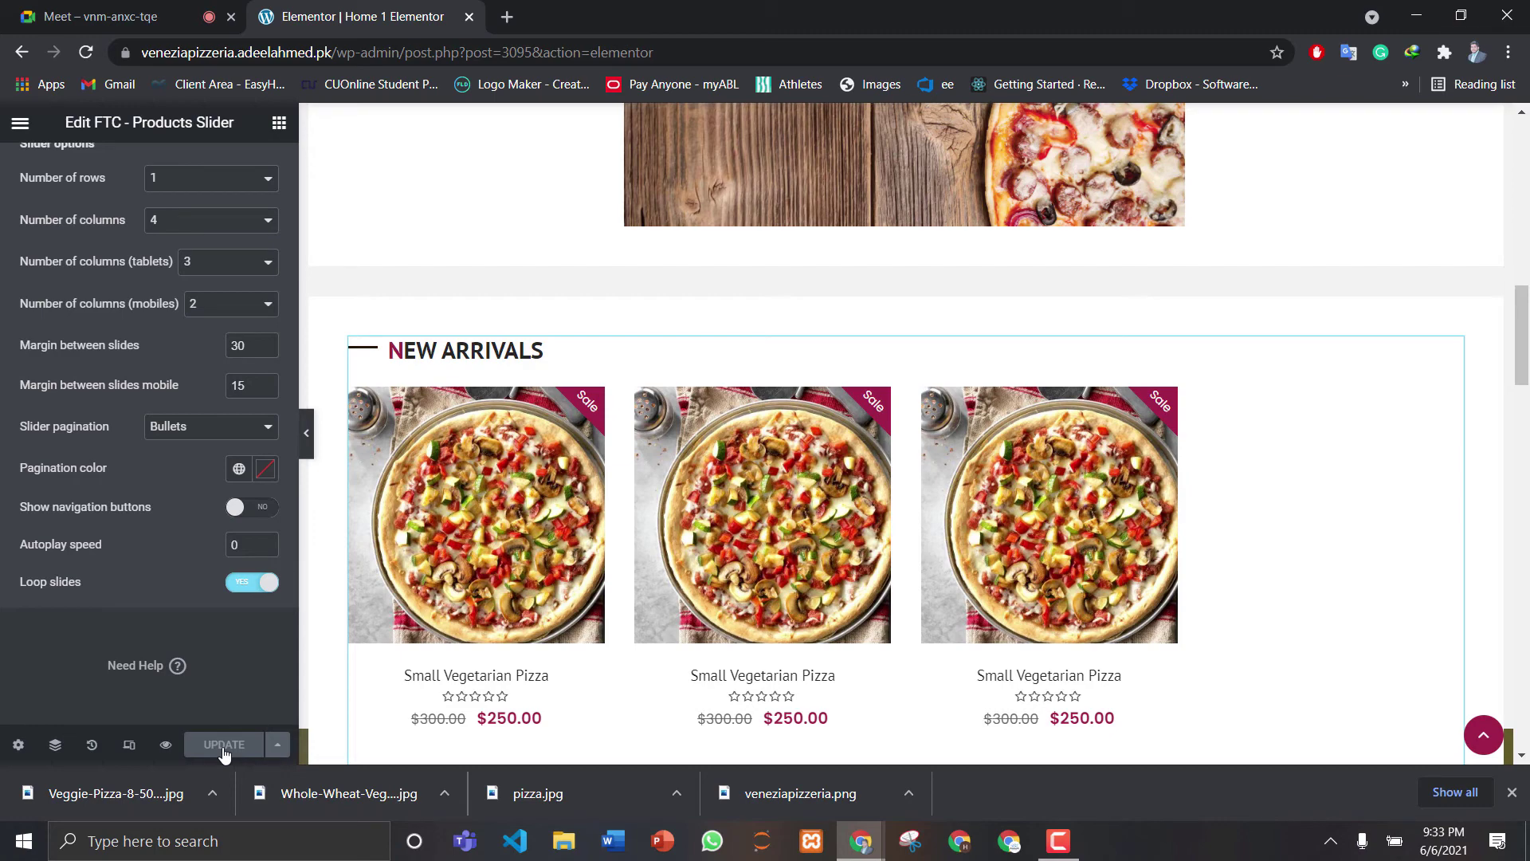
{"action": "left_click_drag", "start_coordinate": [1526, 323], "coordinate": [1528, 739]}
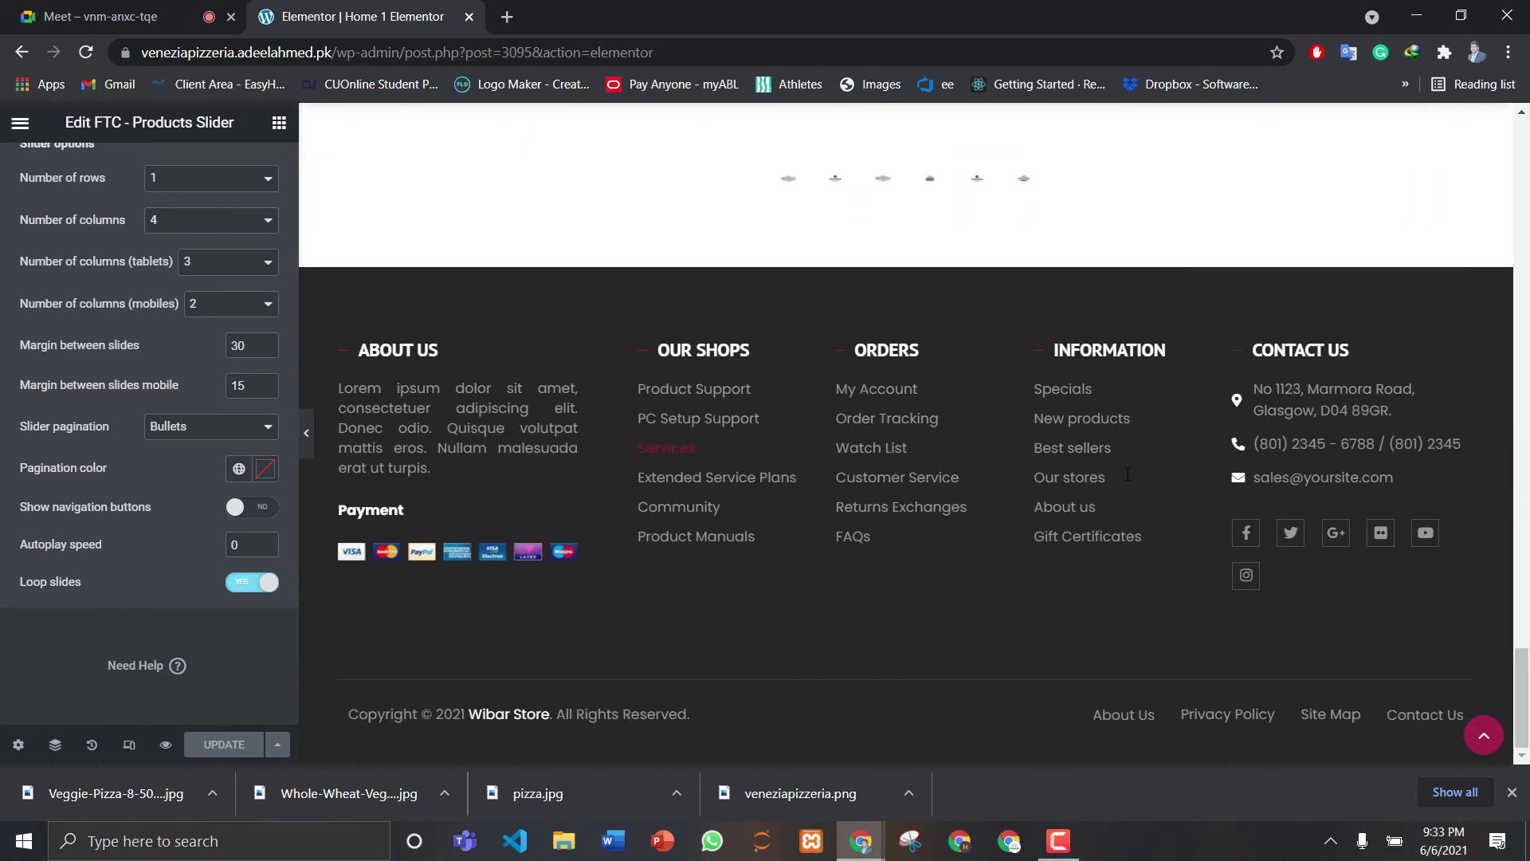
{"action": "left_click_drag", "start_coordinate": [1527, 687], "coordinate": [1528, 649]}
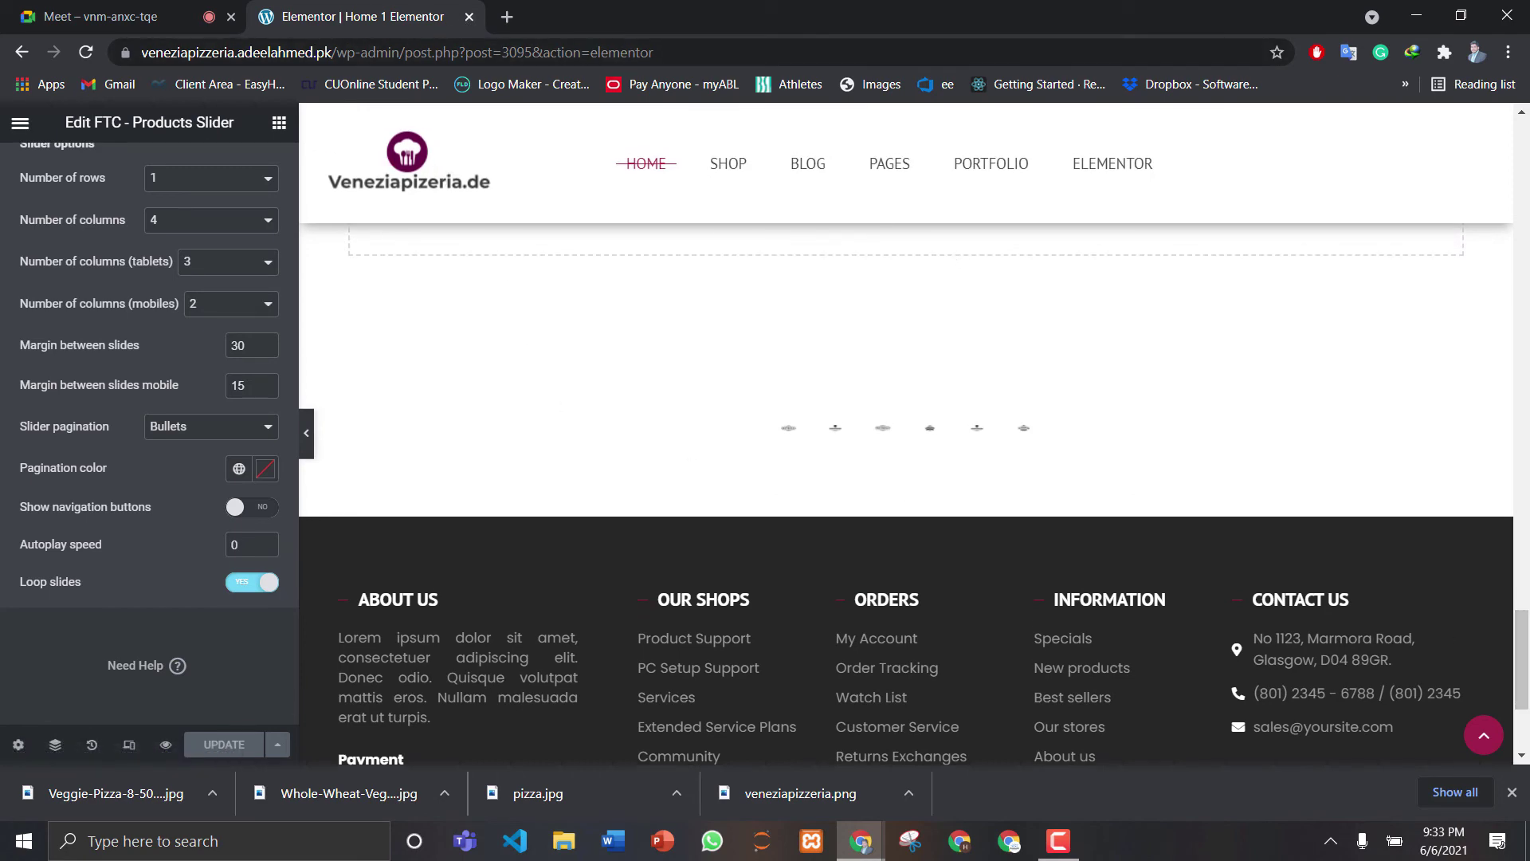
{"action": "left_click_drag", "start_coordinate": [1528, 614], "coordinate": [1522, 119]}
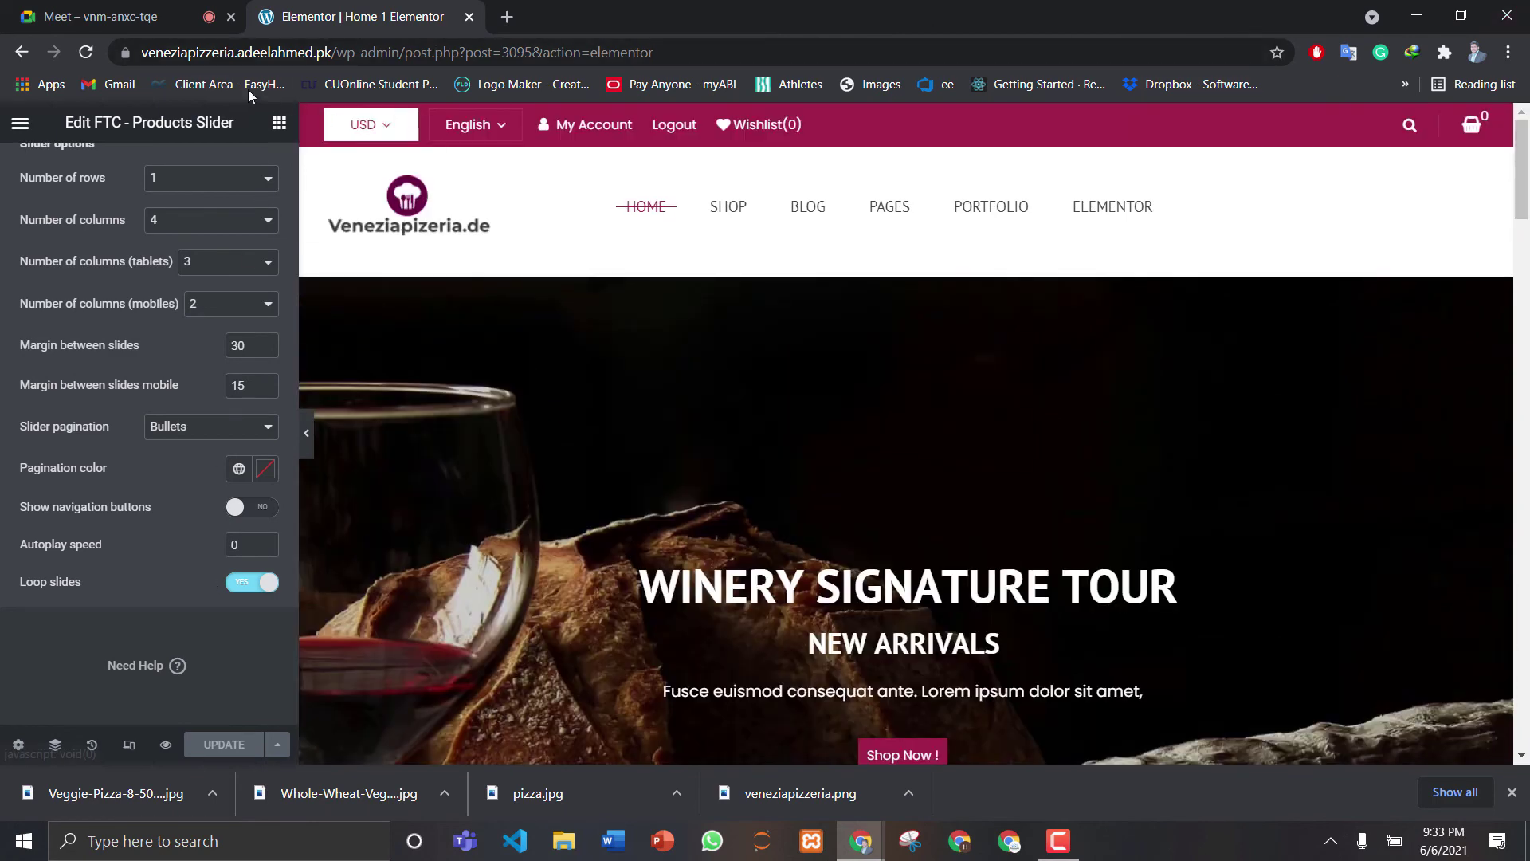
{"action": "left_click", "coordinate": [20, 124]}
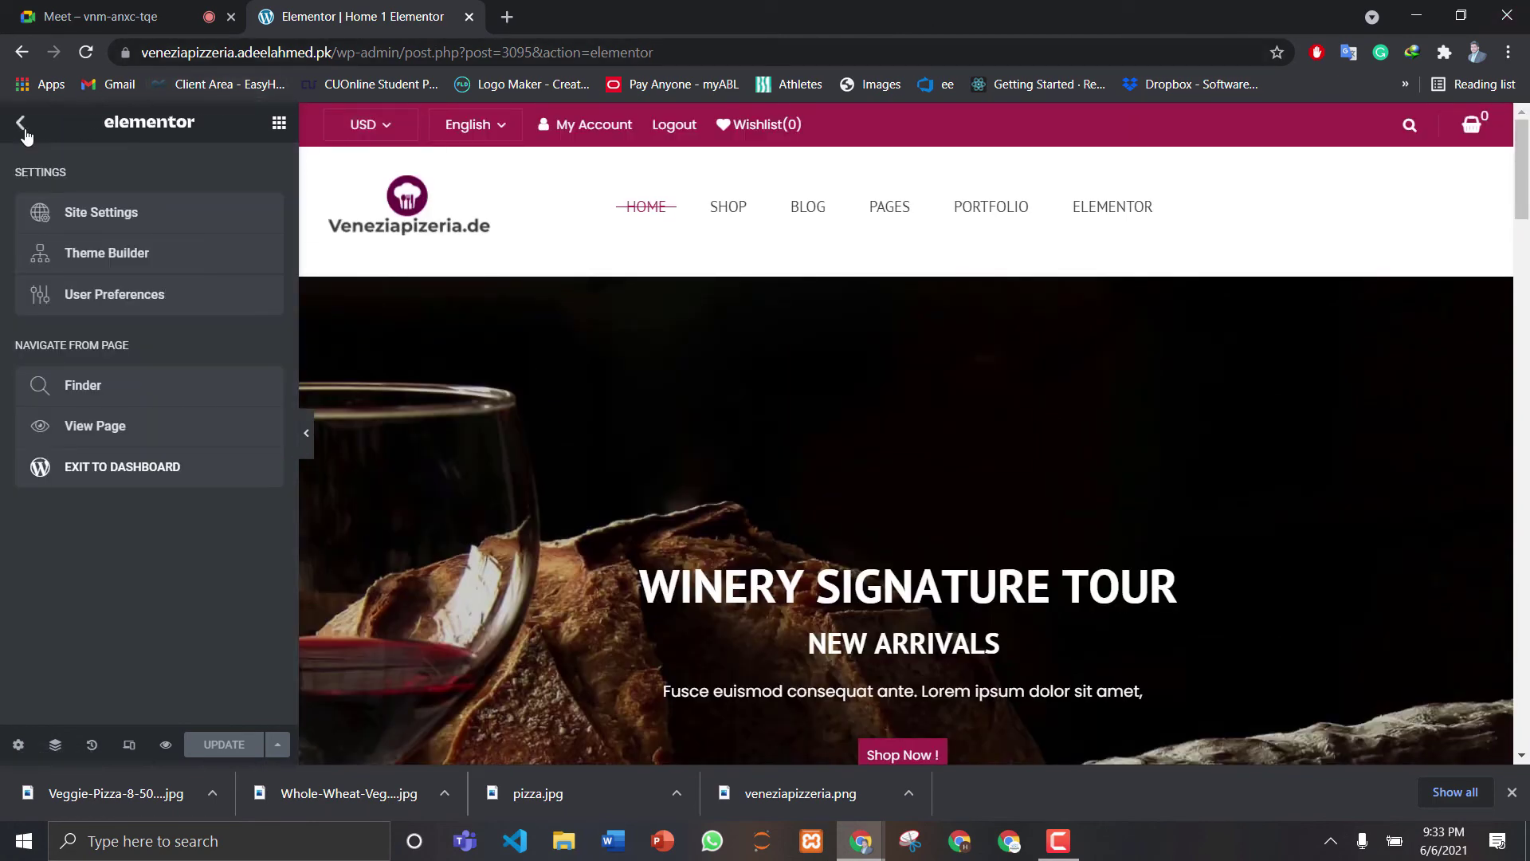
{"action": "left_click", "coordinate": [21, 123]}
{"action": "left_click", "coordinate": [22, 125]}
{"action": "left_click", "coordinate": [24, 130]}
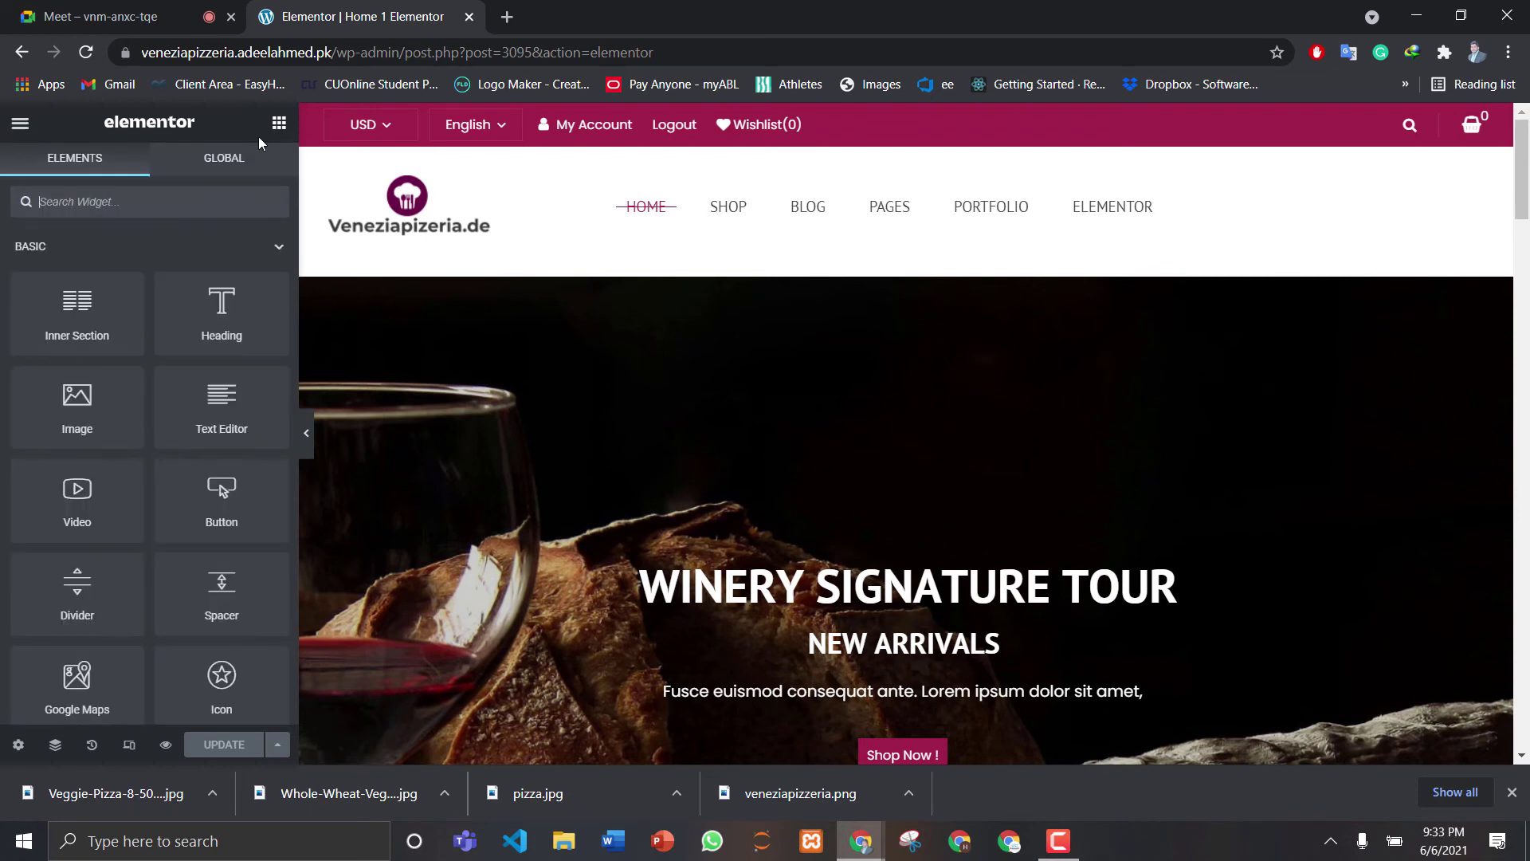
Close the Elementor editor, load veneziapizzeria.adeelahmed.pk in a new tab and dismiss the popup on the home page
{"action": "left_click", "coordinate": [505, 17]}
{"action": "left_click", "coordinate": [470, 16]}
{"action": "type", "text": "veneziapizzeria.adeelahmed.pk"}
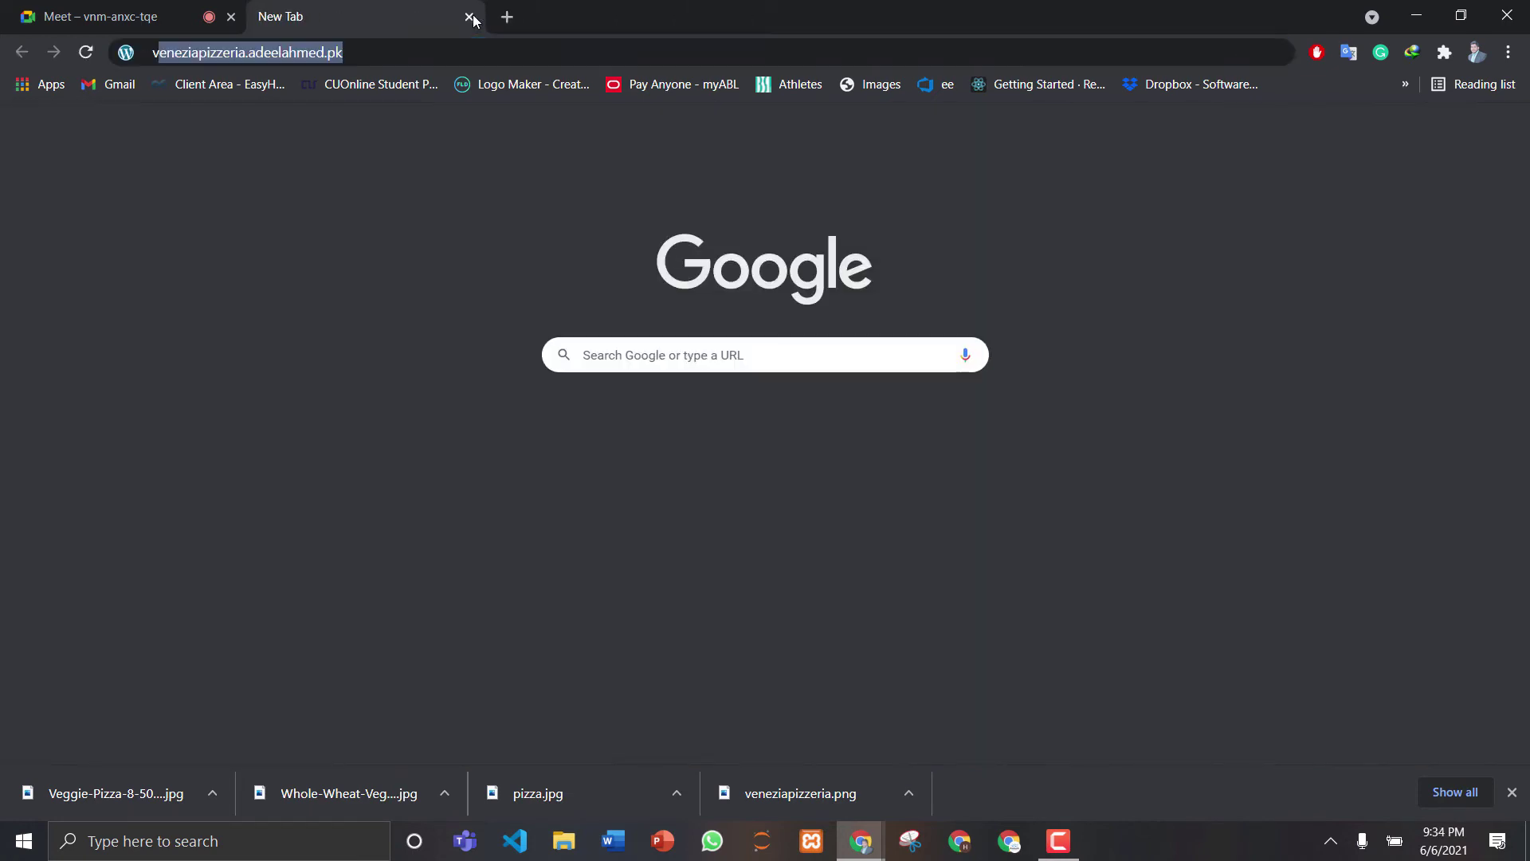
{"action": "key", "text": "Return"}
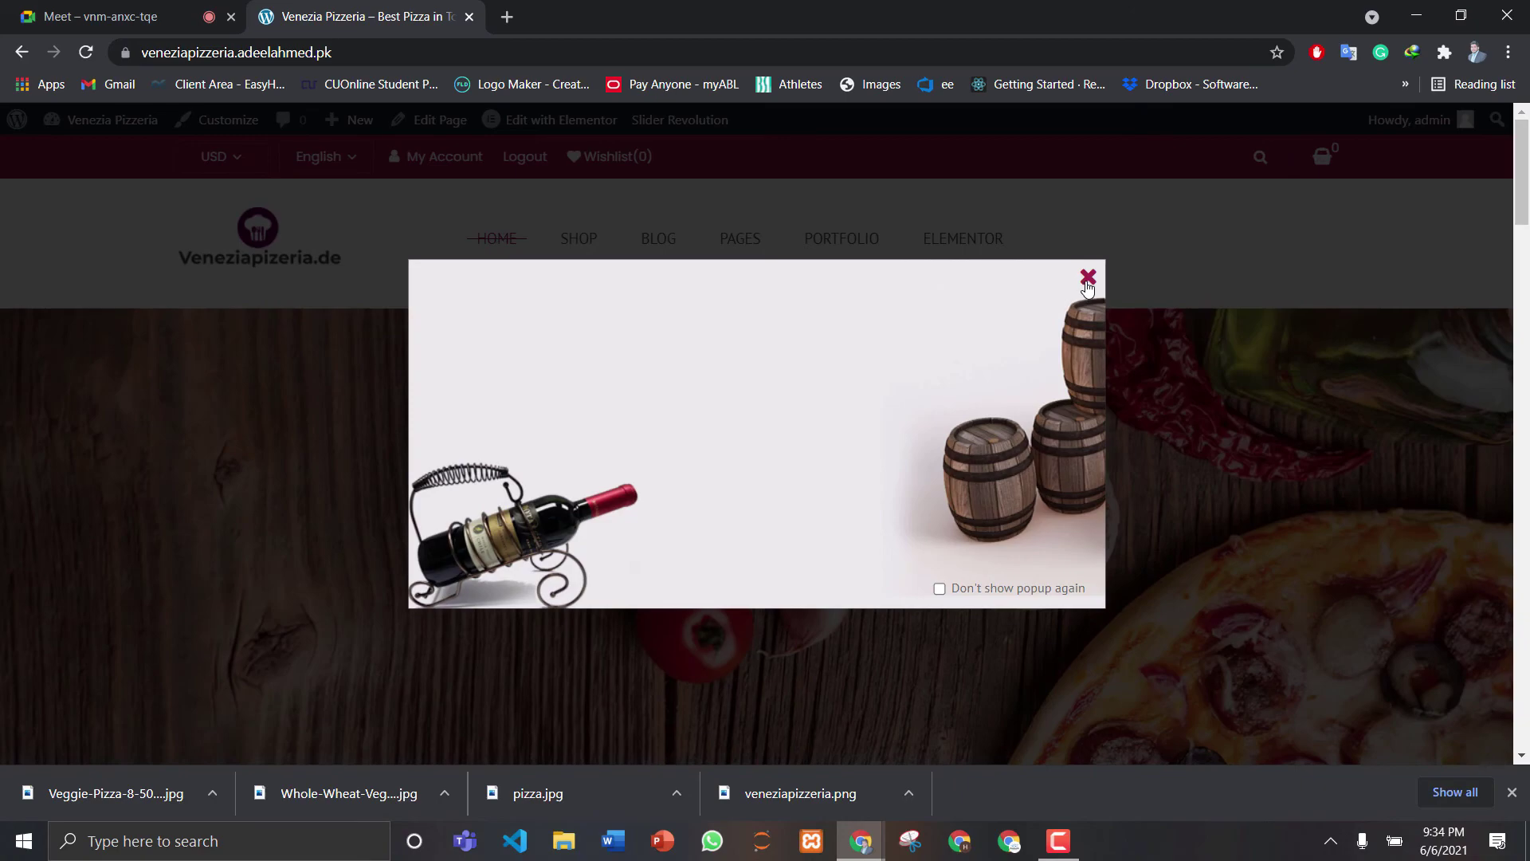
{"action": "left_click", "coordinate": [1087, 285]}
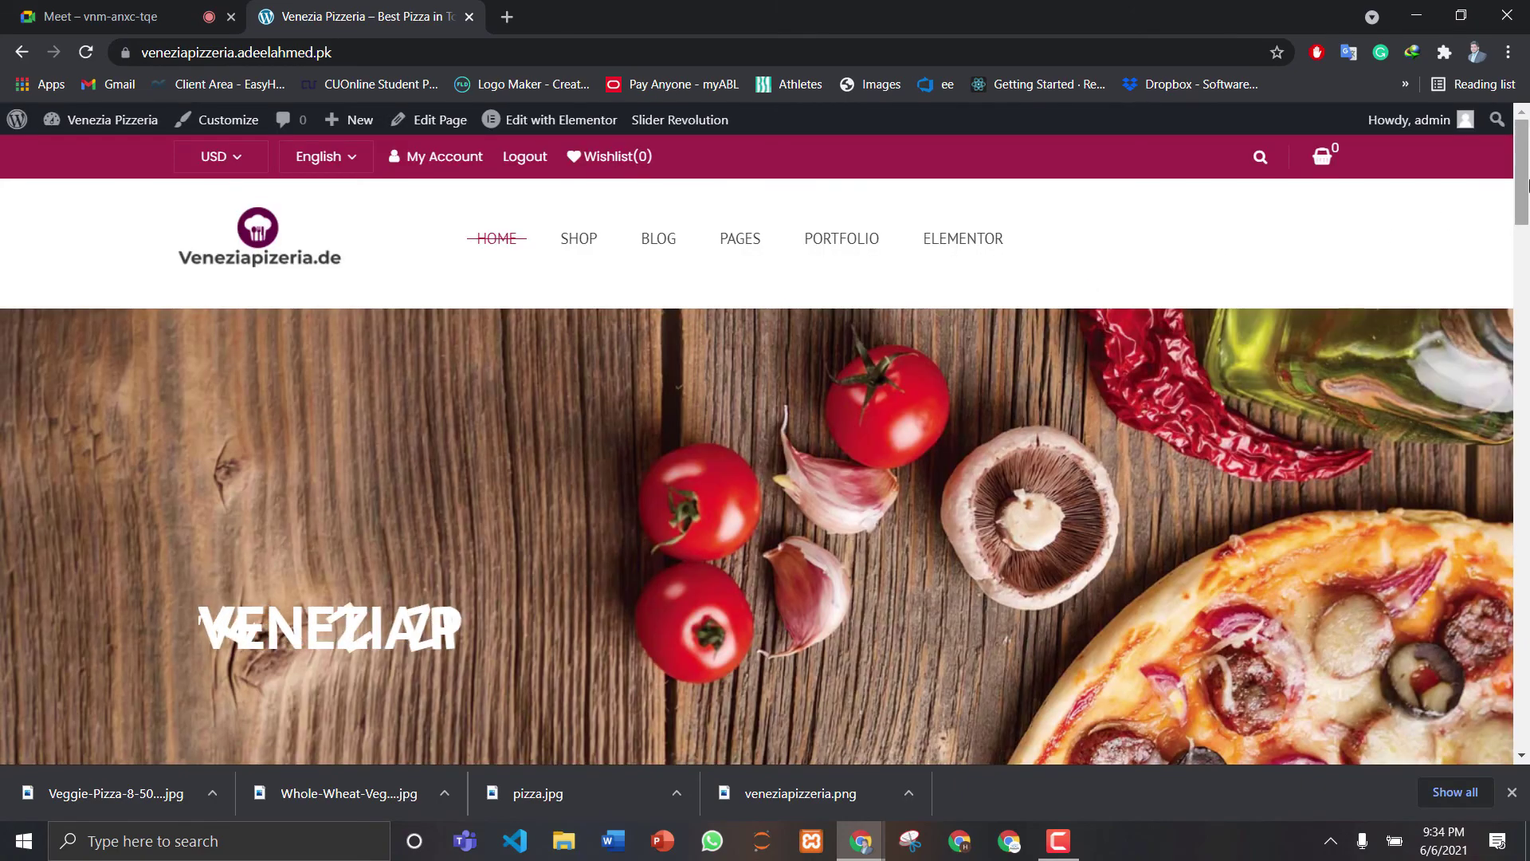
Open the first Small Vegetarian Pizza product under New Arrivals and examine its description area and sidebar
{"action": "left_click_drag", "start_coordinate": [1524, 185], "coordinate": [1528, 392]}
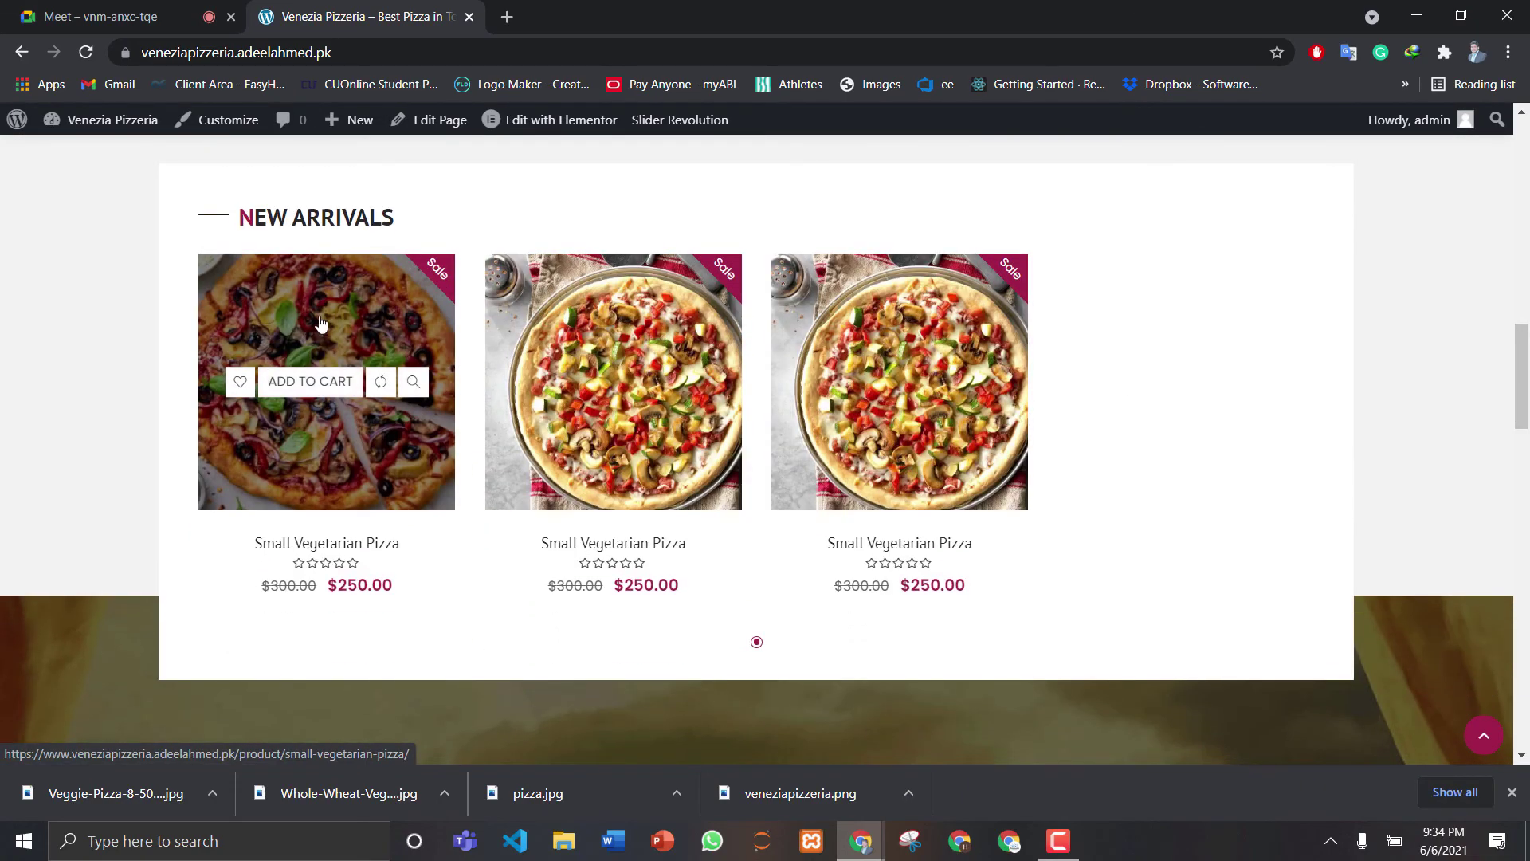
{"action": "left_click", "coordinate": [306, 313]}
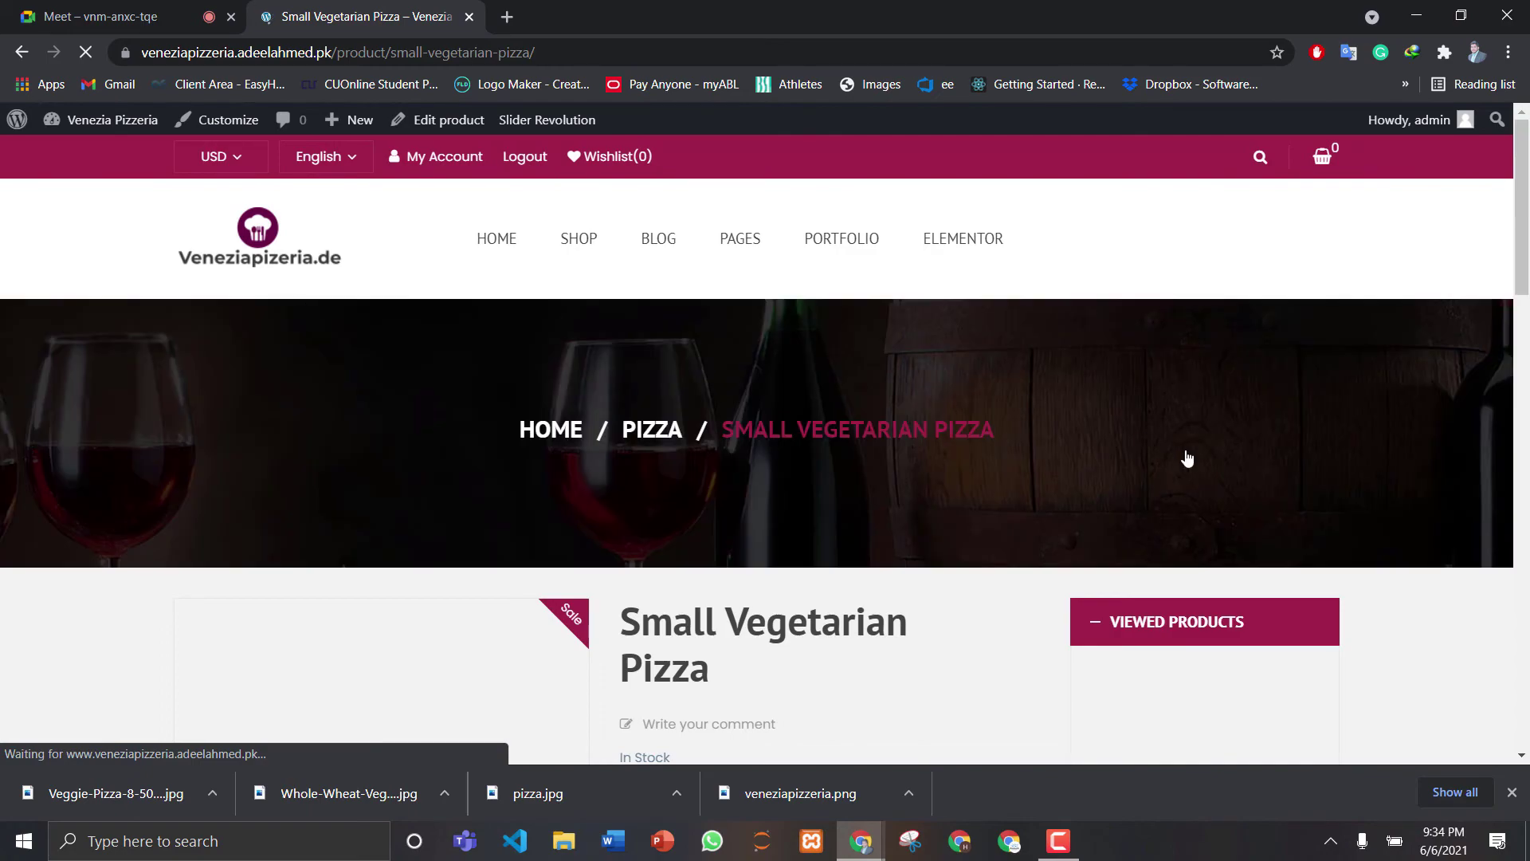
{"action": "scroll", "coordinate": [1526, 512], "scroll_direction": "down", "scroll_amount": 10}
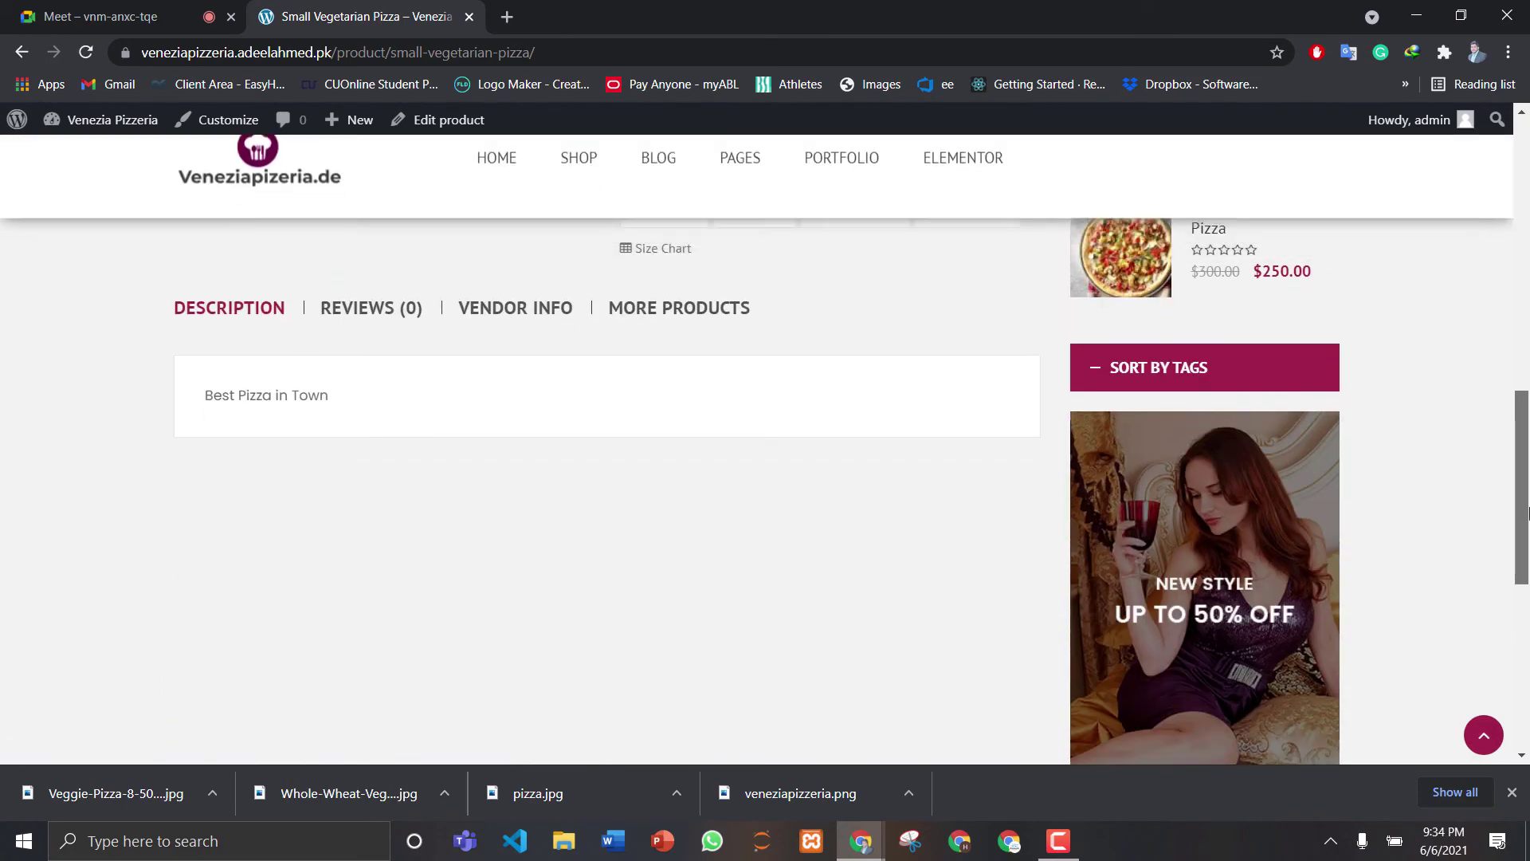
{"action": "mouse_move", "coordinate": [1527, 513]}
{"action": "left_mouse_down"}
{"action": "mouse_move", "coordinate": [1526, 232]}
{"action": "mouse_move", "coordinate": [1526, 492]}
{"action": "left_mouse_up"}
{"action": "scroll", "coordinate": [1526, 492], "scroll_direction": "down", "scroll_amount": 4}
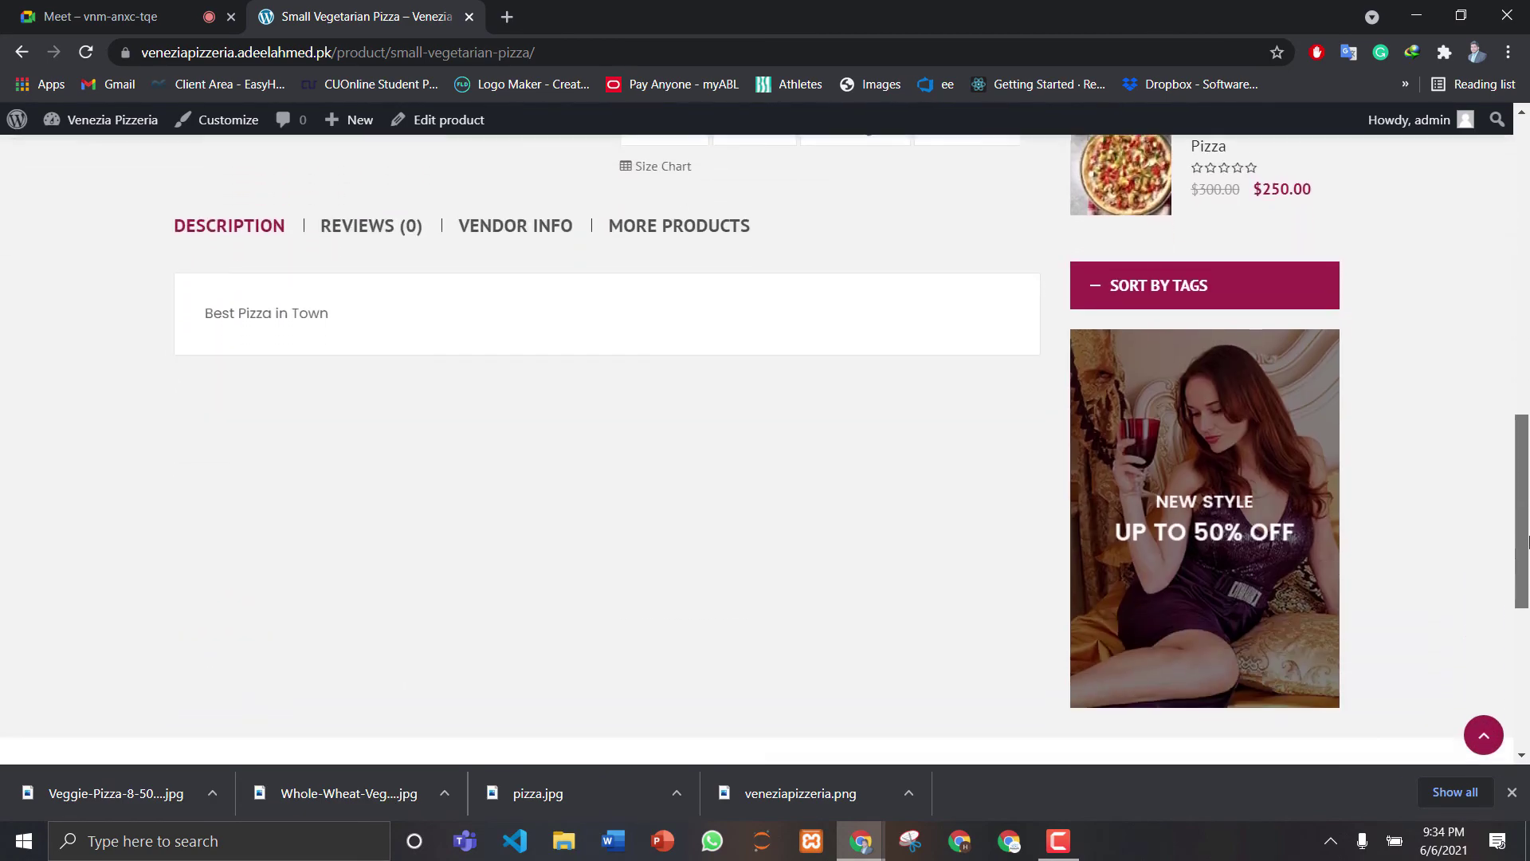
{"action": "left_click_drag", "start_coordinate": [1526, 518], "coordinate": [1528, 570]}
{"action": "scroll", "coordinate": [1528, 570], "scroll_direction": "up", "scroll_amount": 5}
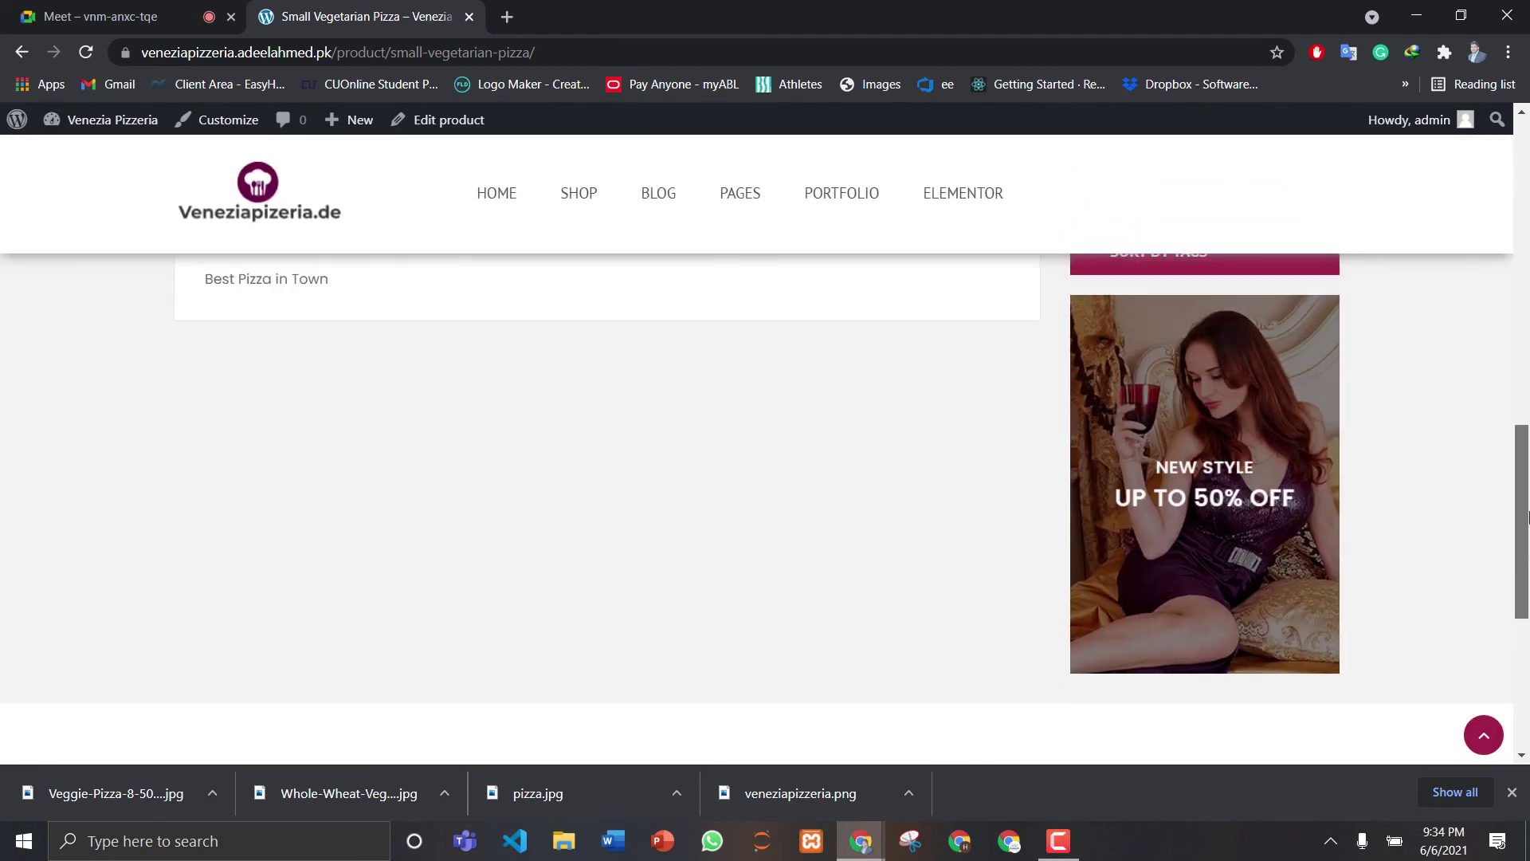
Open the Small Vegetarian Pizza product page in the WordPress Customizer, checking the Google Meet call while it loads
{"action": "left_click", "coordinate": [215, 128]}
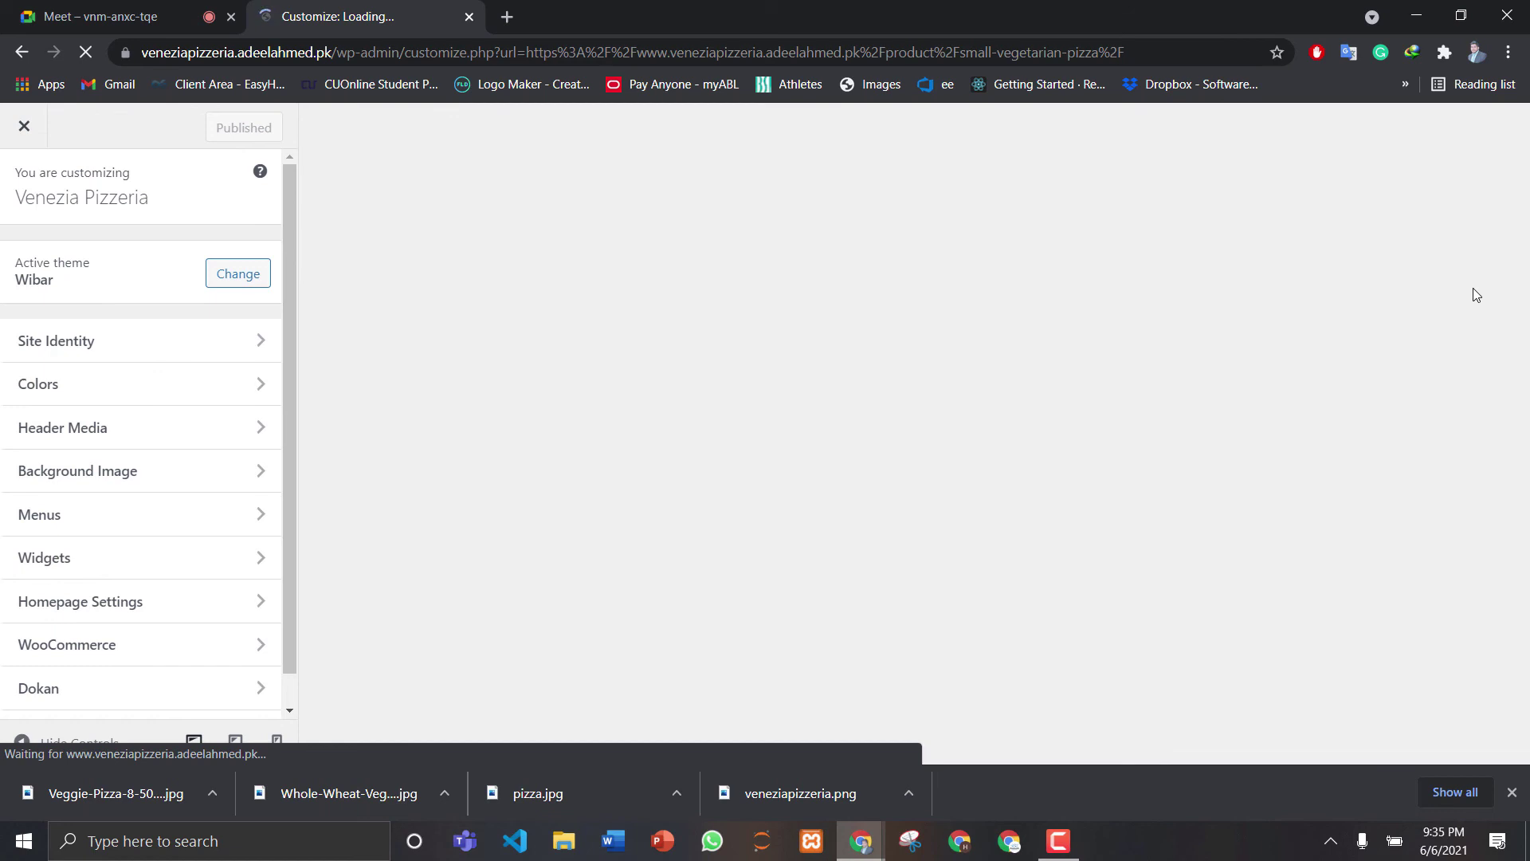
{"action": "left_click", "coordinate": [148, 12]}
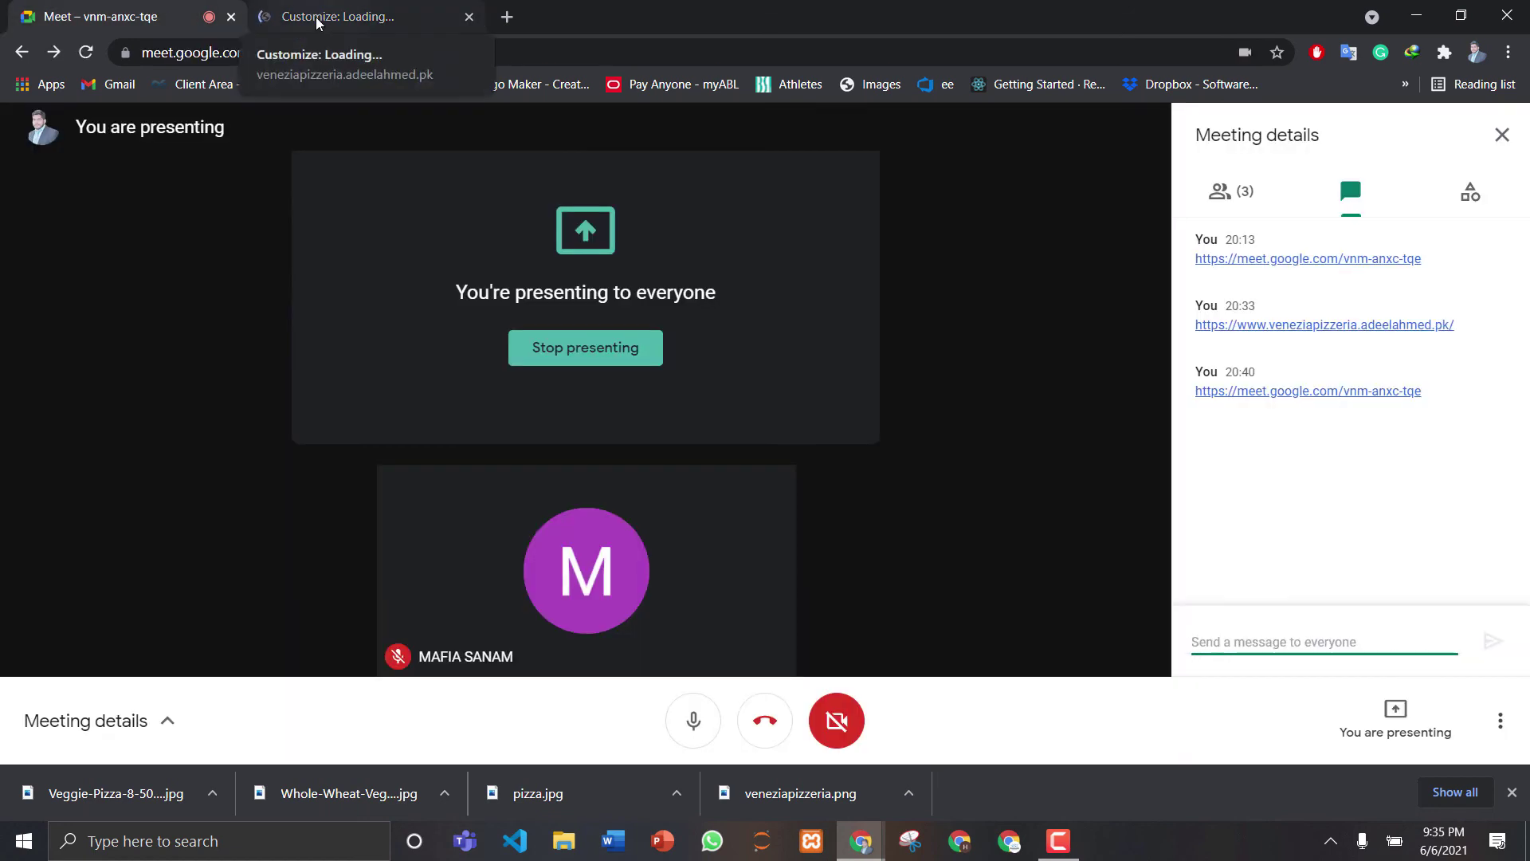
{"action": "left_click", "coordinate": [318, 21]}
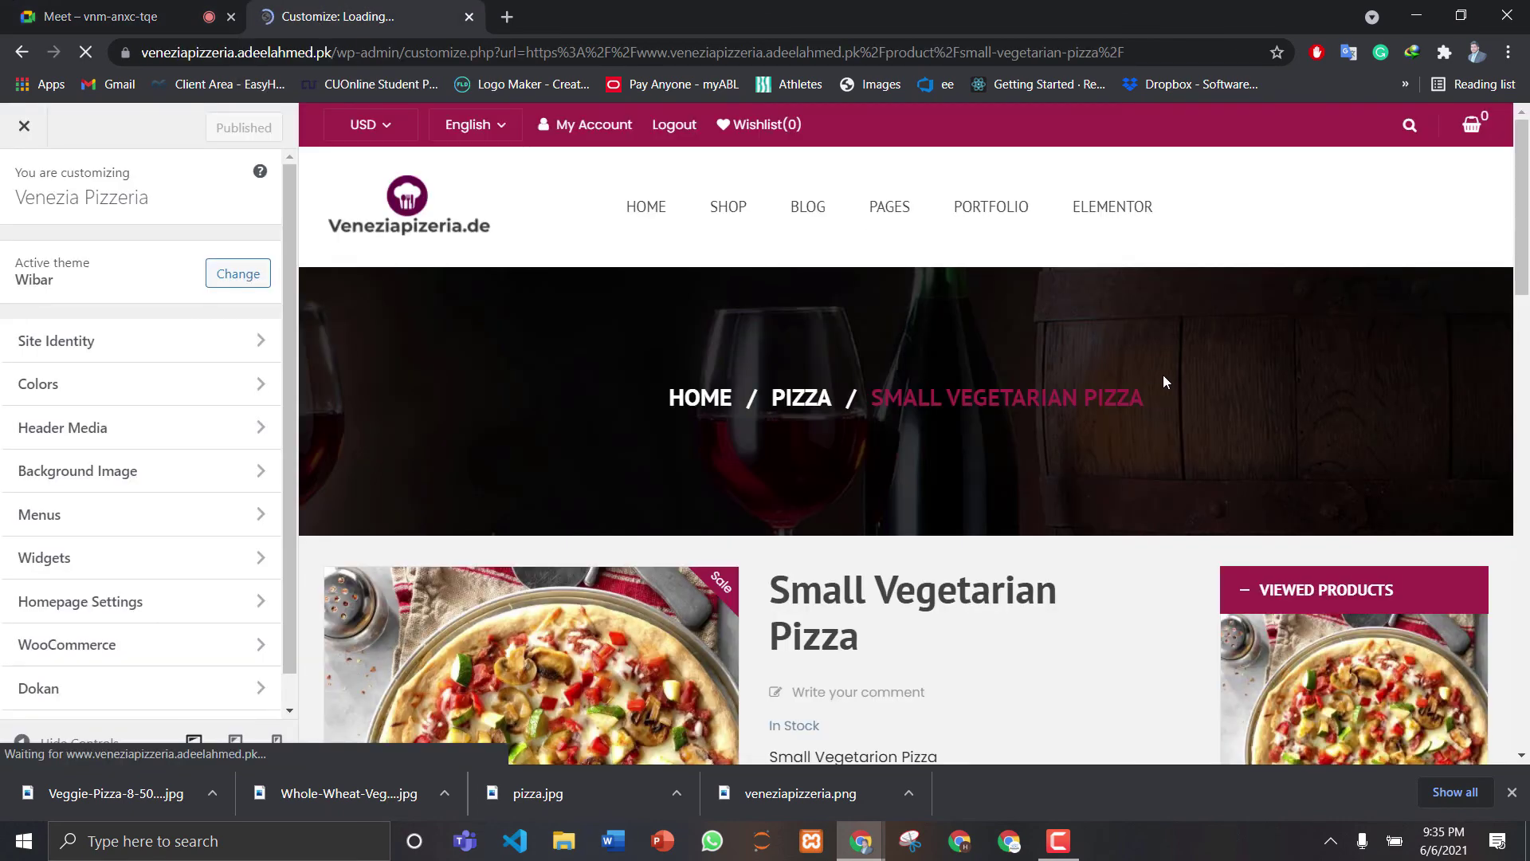
{"action": "scroll", "coordinate": [1163, 382], "scroll_direction": "down", "scroll_amount": 3}
{"action": "scroll", "coordinate": [1413, 457], "scroll_direction": "down", "scroll_amount": 8}
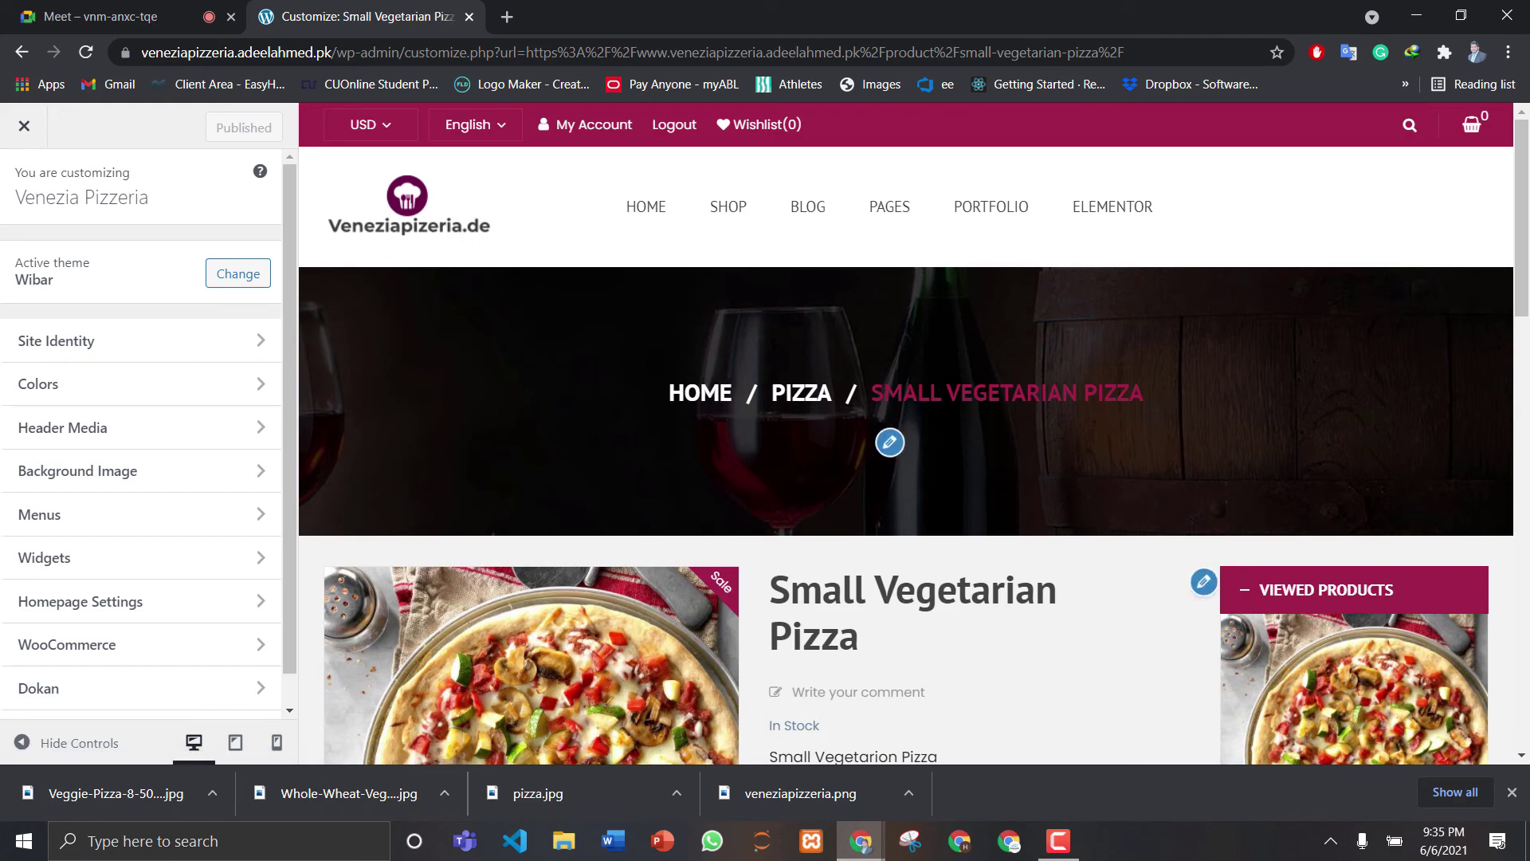
Remove the FTC - Single Image widget with the 50% off banner from the Product Detail Sidebar
{"action": "left_click_drag", "start_coordinate": [1522, 315], "coordinate": [1528, 482]}
{"action": "scroll", "coordinate": [1211, 358], "scroll_direction": "down", "scroll_amount": 5}
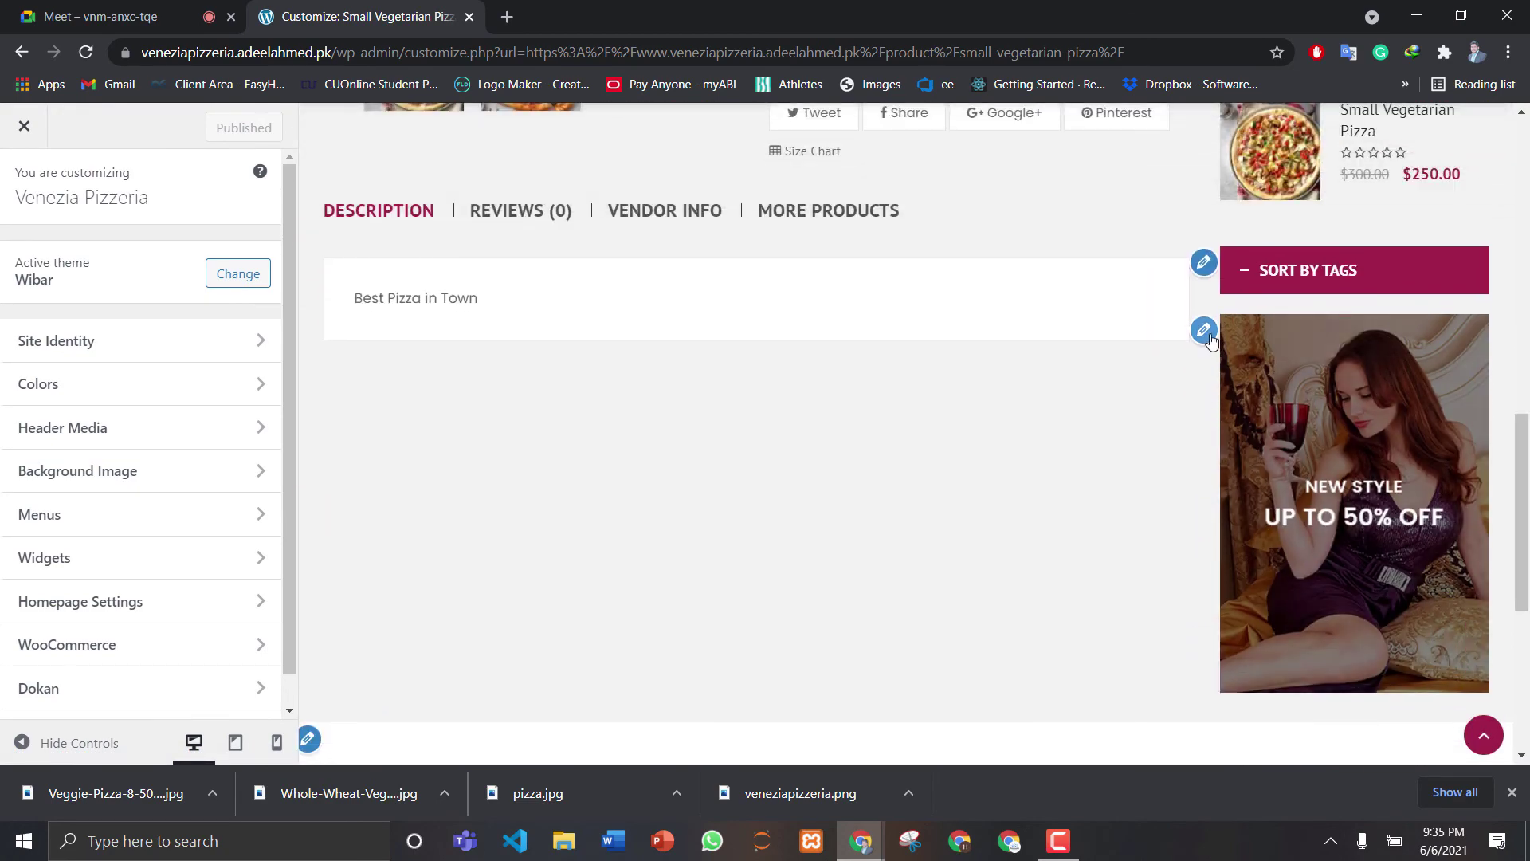
{"action": "left_click", "coordinate": [1209, 335]}
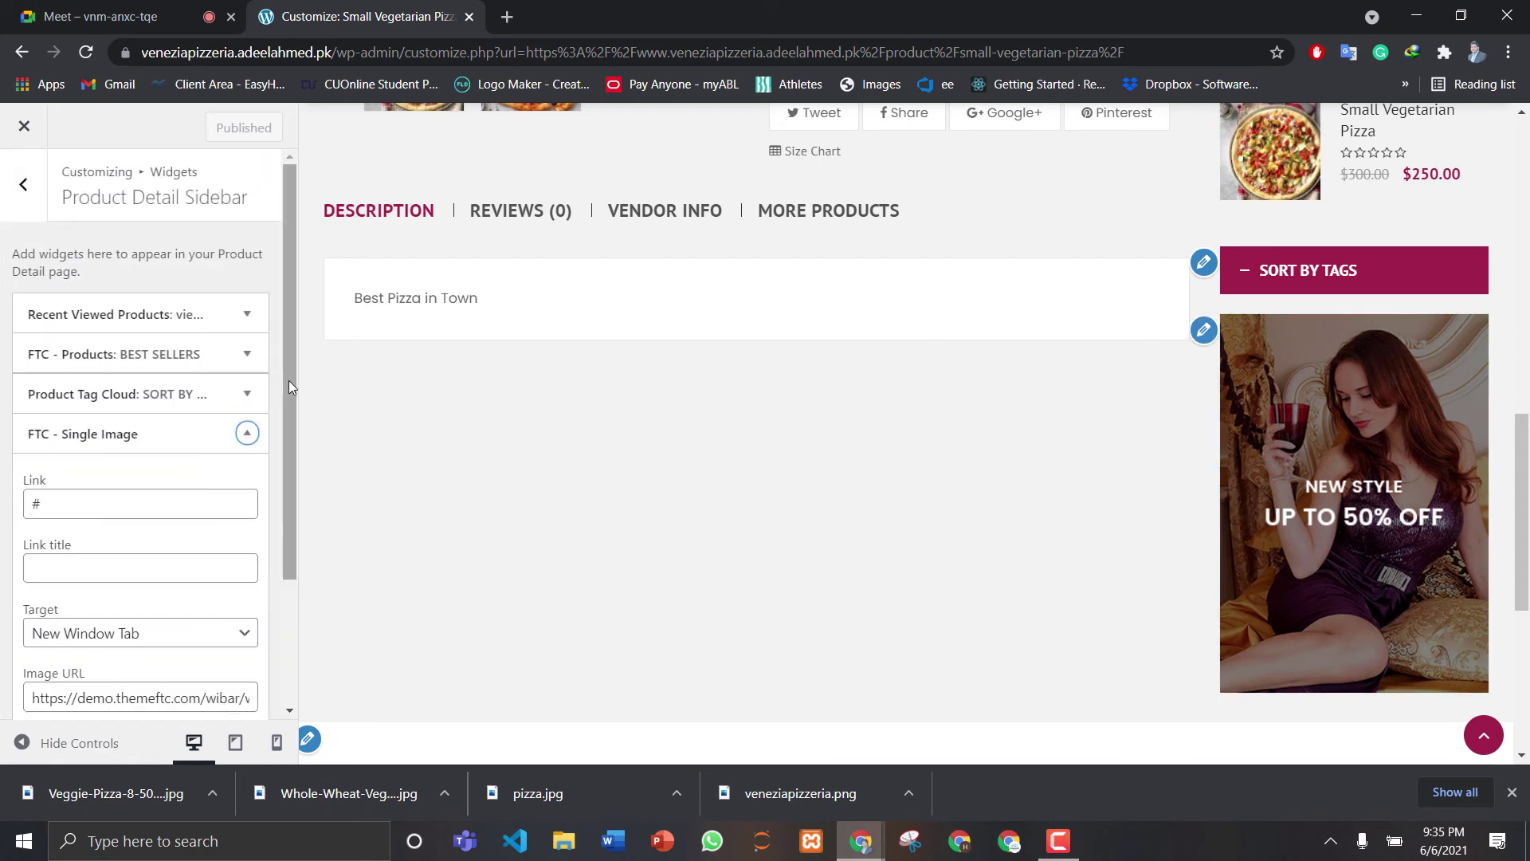
{"action": "left_click_drag", "start_coordinate": [289, 380], "coordinate": [301, 523]}
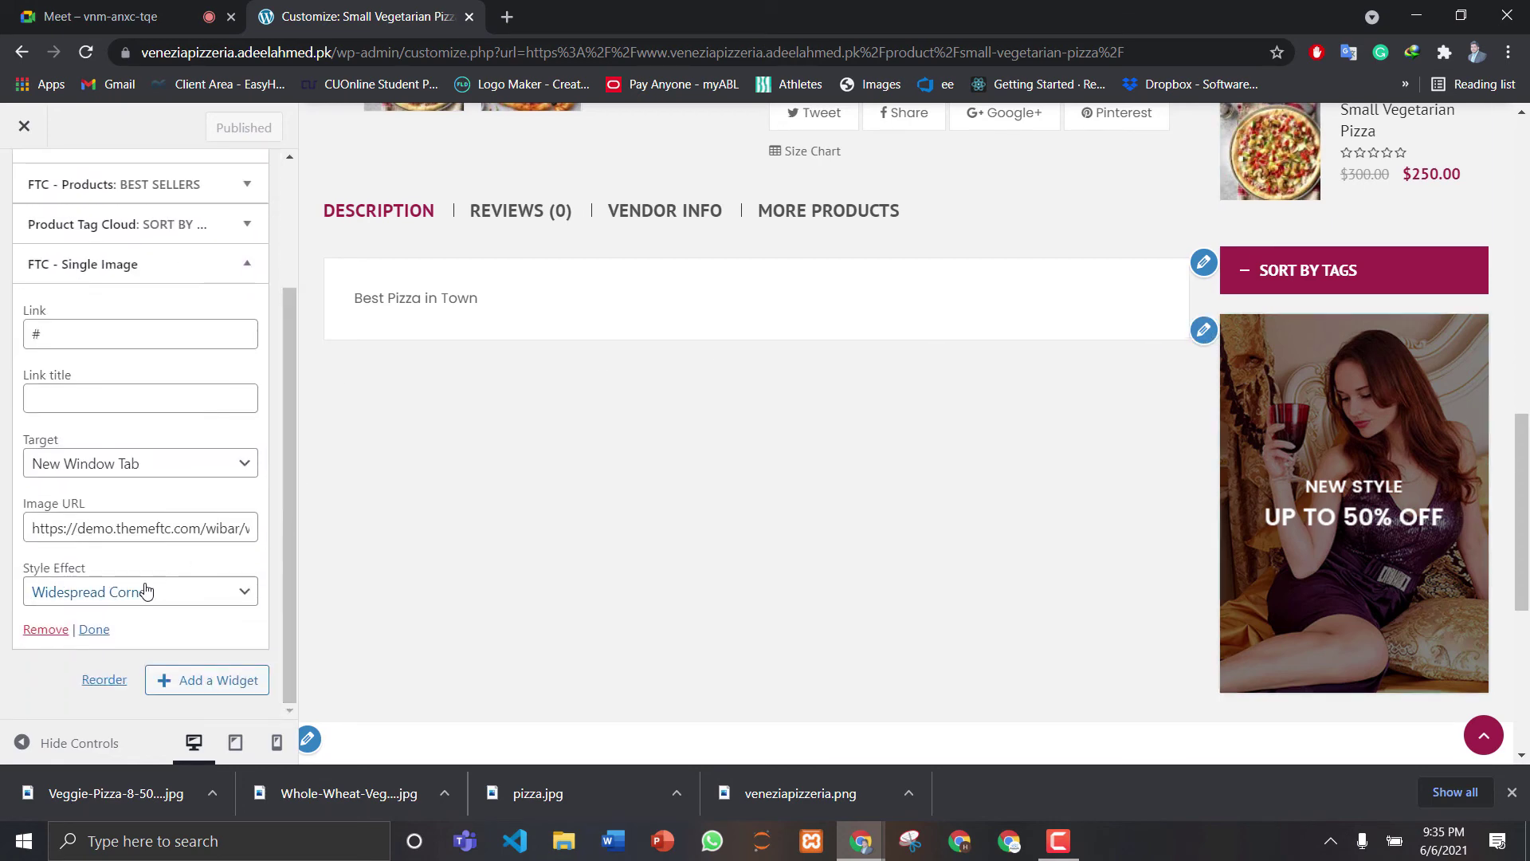
{"action": "left_click", "coordinate": [53, 632]}
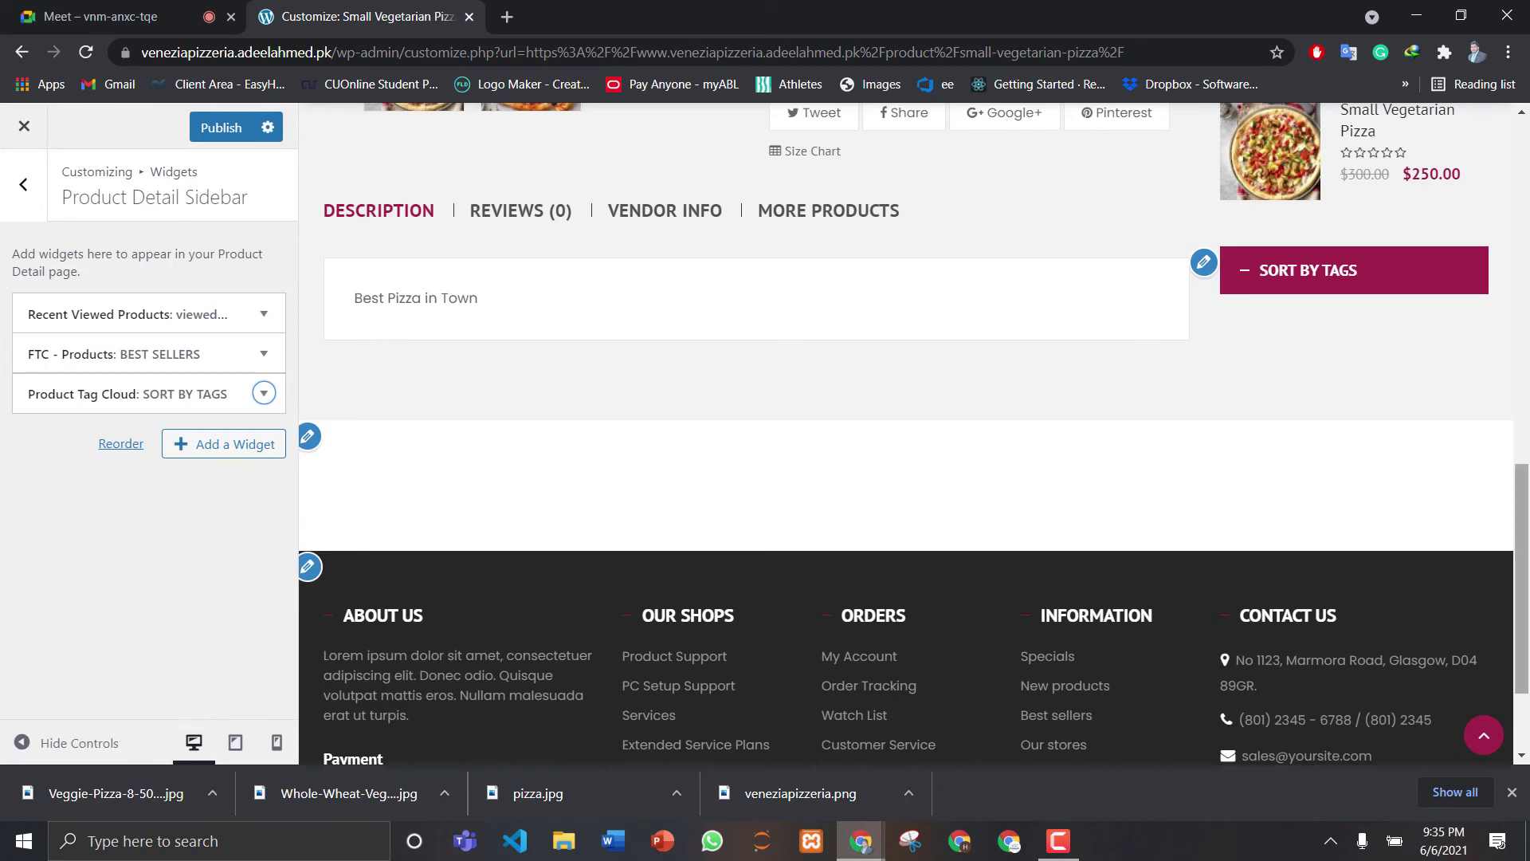
Remove the FTC - Footer widget from the Footer Top area and check the product page preview
{"action": "left_click_drag", "start_coordinate": [1522, 593], "coordinate": [1528, 431]}
{"action": "scroll", "coordinate": [418, 479], "scroll_direction": "down", "scroll_amount": 5}
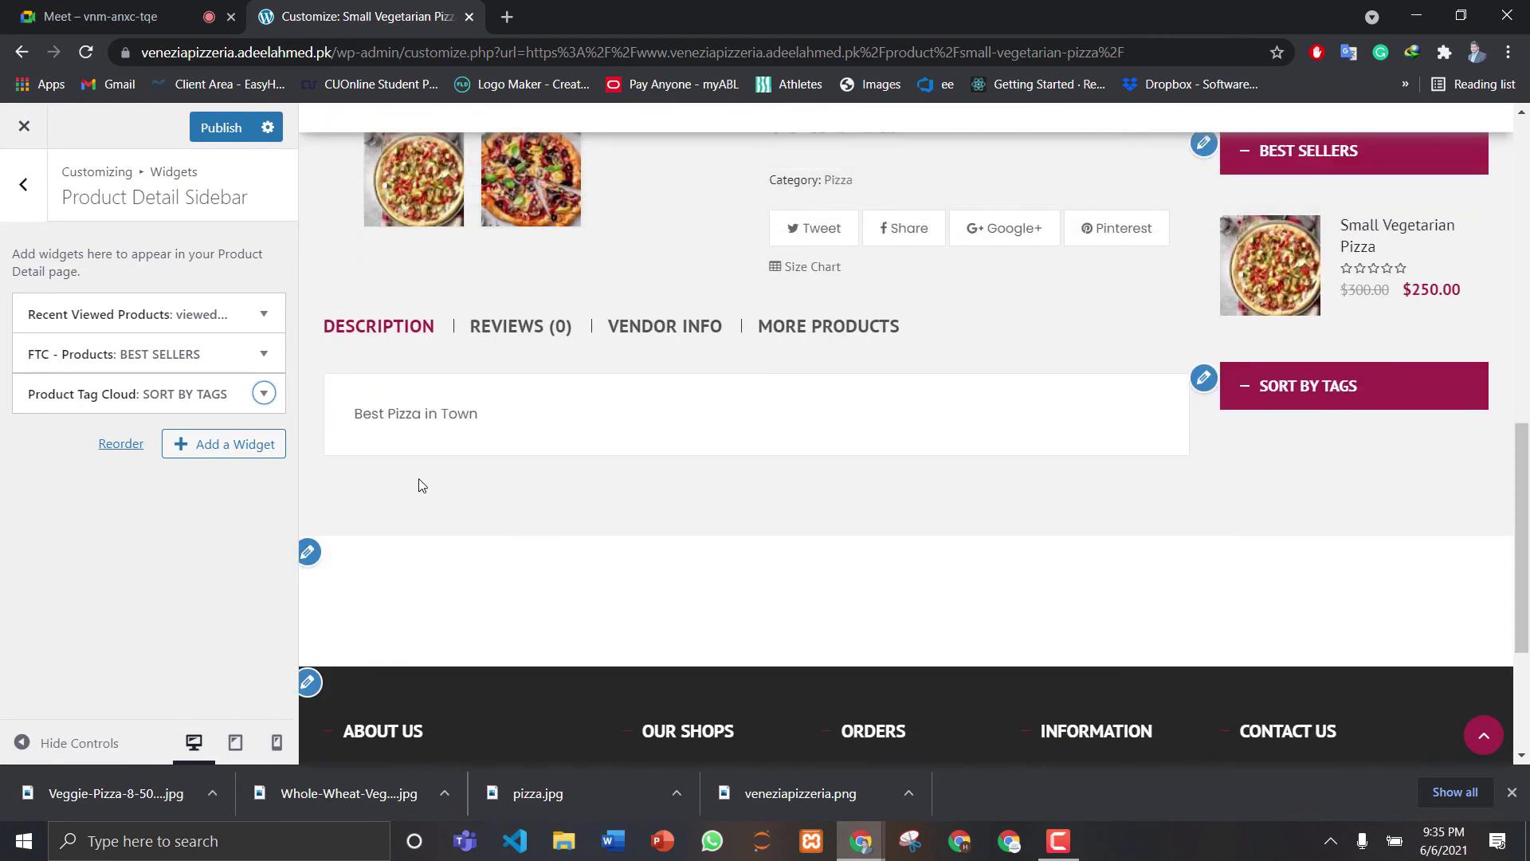
{"action": "left_click", "coordinate": [310, 551]}
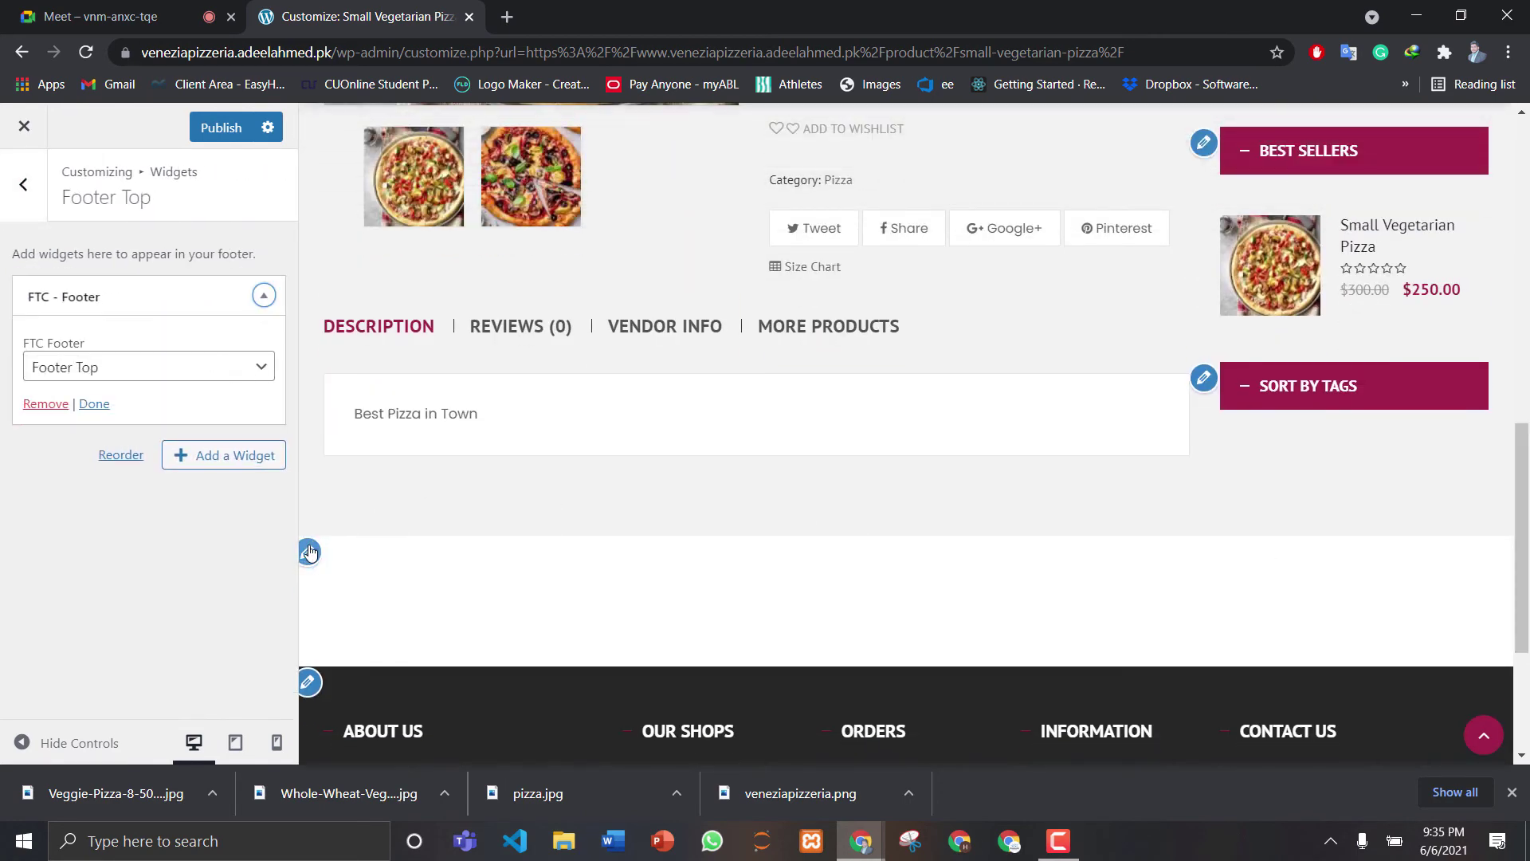
{"action": "left_click", "coordinate": [46, 403]}
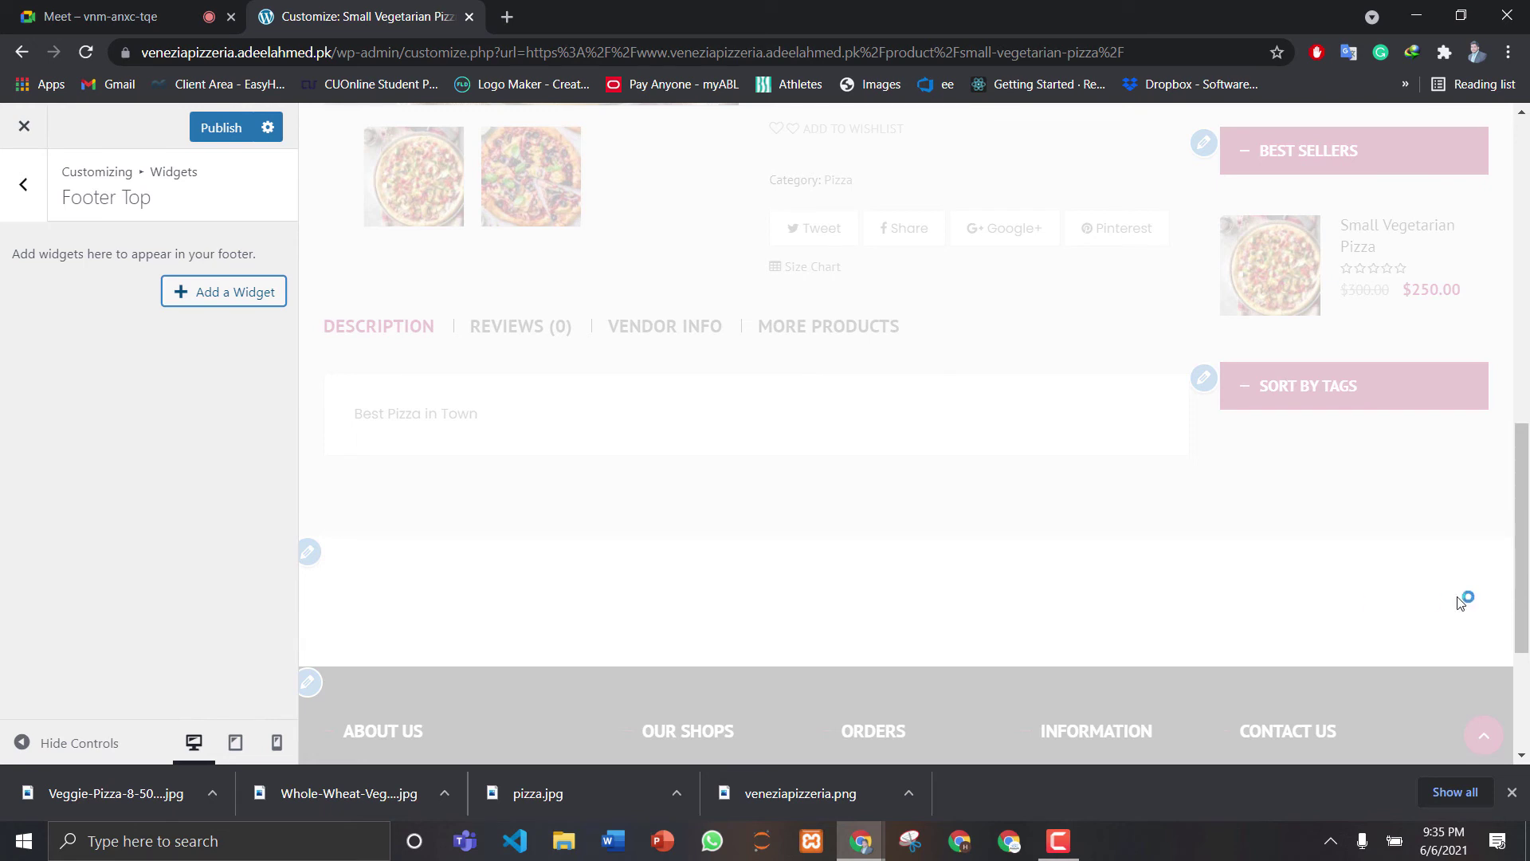
{"action": "mouse_move", "coordinate": [1528, 539]}
{"action": "left_mouse_down"}
{"action": "mouse_move", "coordinate": [1528, 648]}
{"action": "mouse_move", "coordinate": [1528, 182]}
{"action": "mouse_move", "coordinate": [1528, 526]}
{"action": "left_mouse_up"}
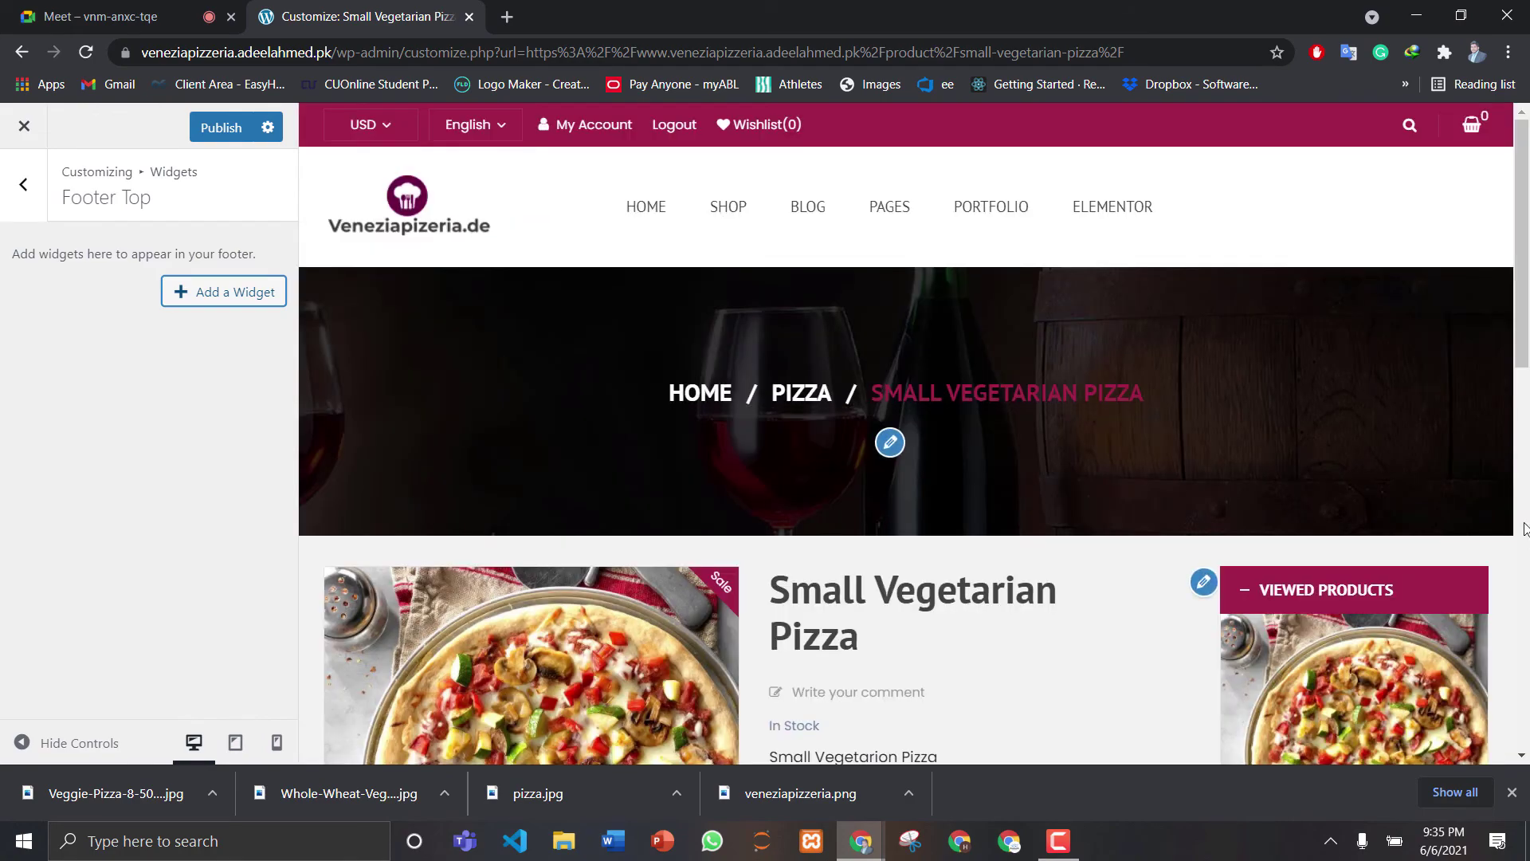
{"action": "left_click", "coordinate": [1526, 401]}
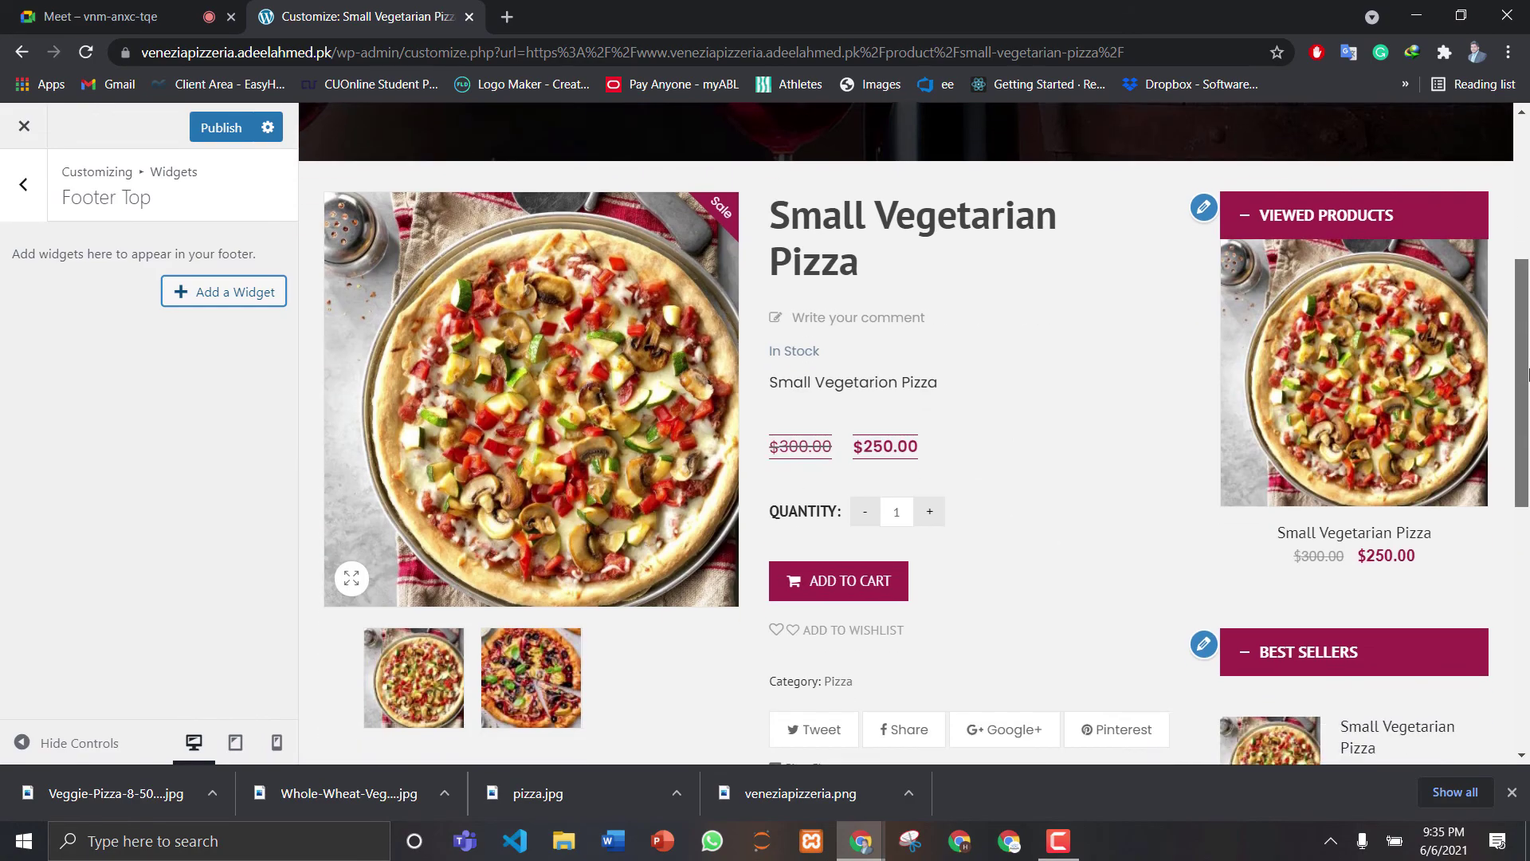
{"action": "scroll", "coordinate": [1528, 466], "scroll_direction": "down", "scroll_amount": 3}
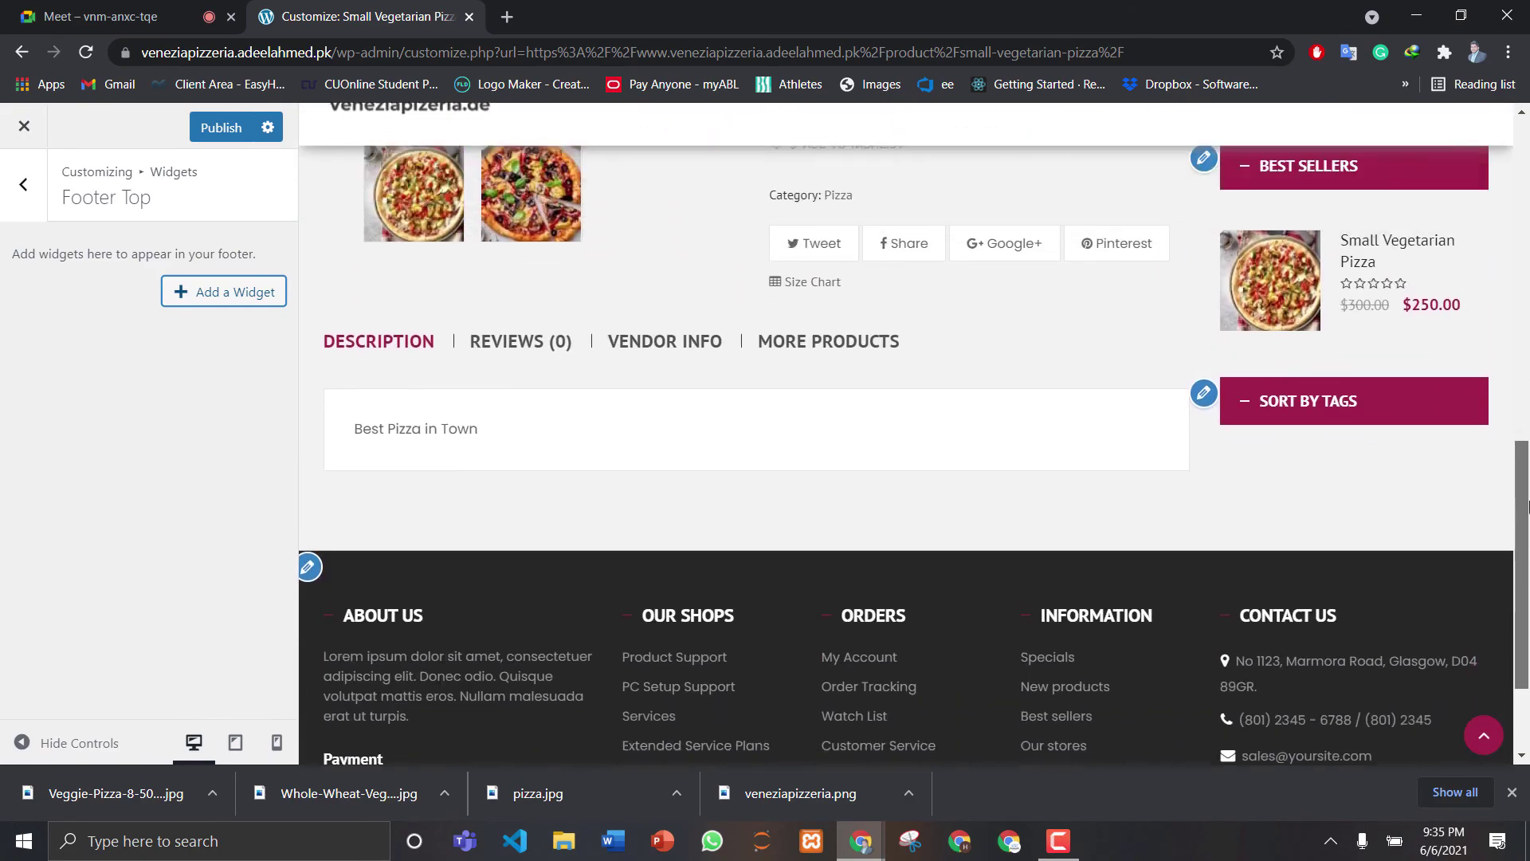
{"action": "scroll", "coordinate": [1528, 455], "scroll_direction": "up", "scroll_amount": 2}
{"action": "left_click_drag", "start_coordinate": [1528, 456], "coordinate": [1528, 209]}
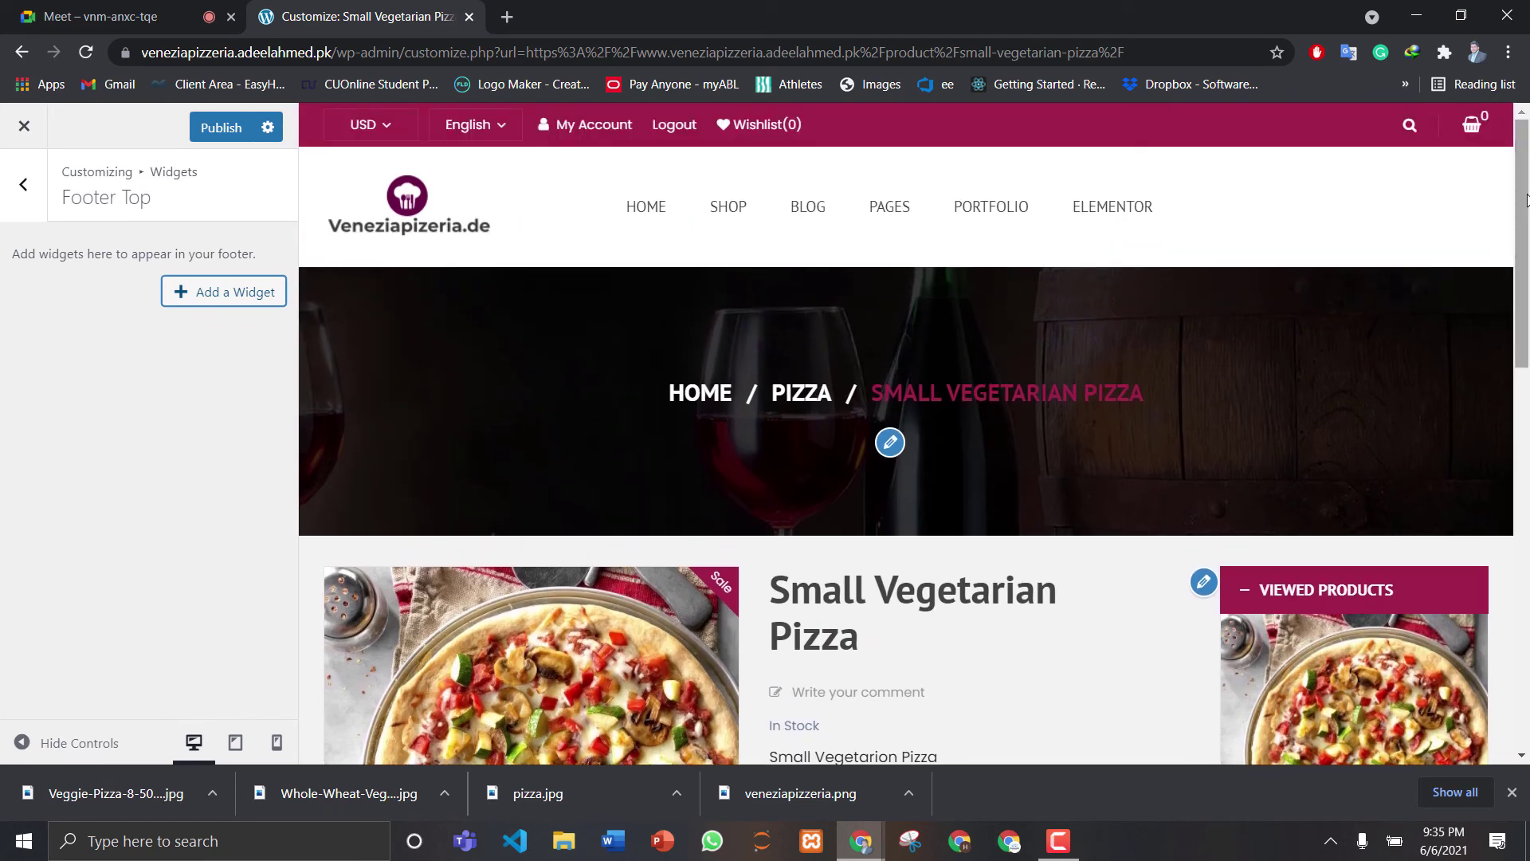
Publish the widget removals and close the Customizer
{"action": "left_click", "coordinate": [215, 127]}
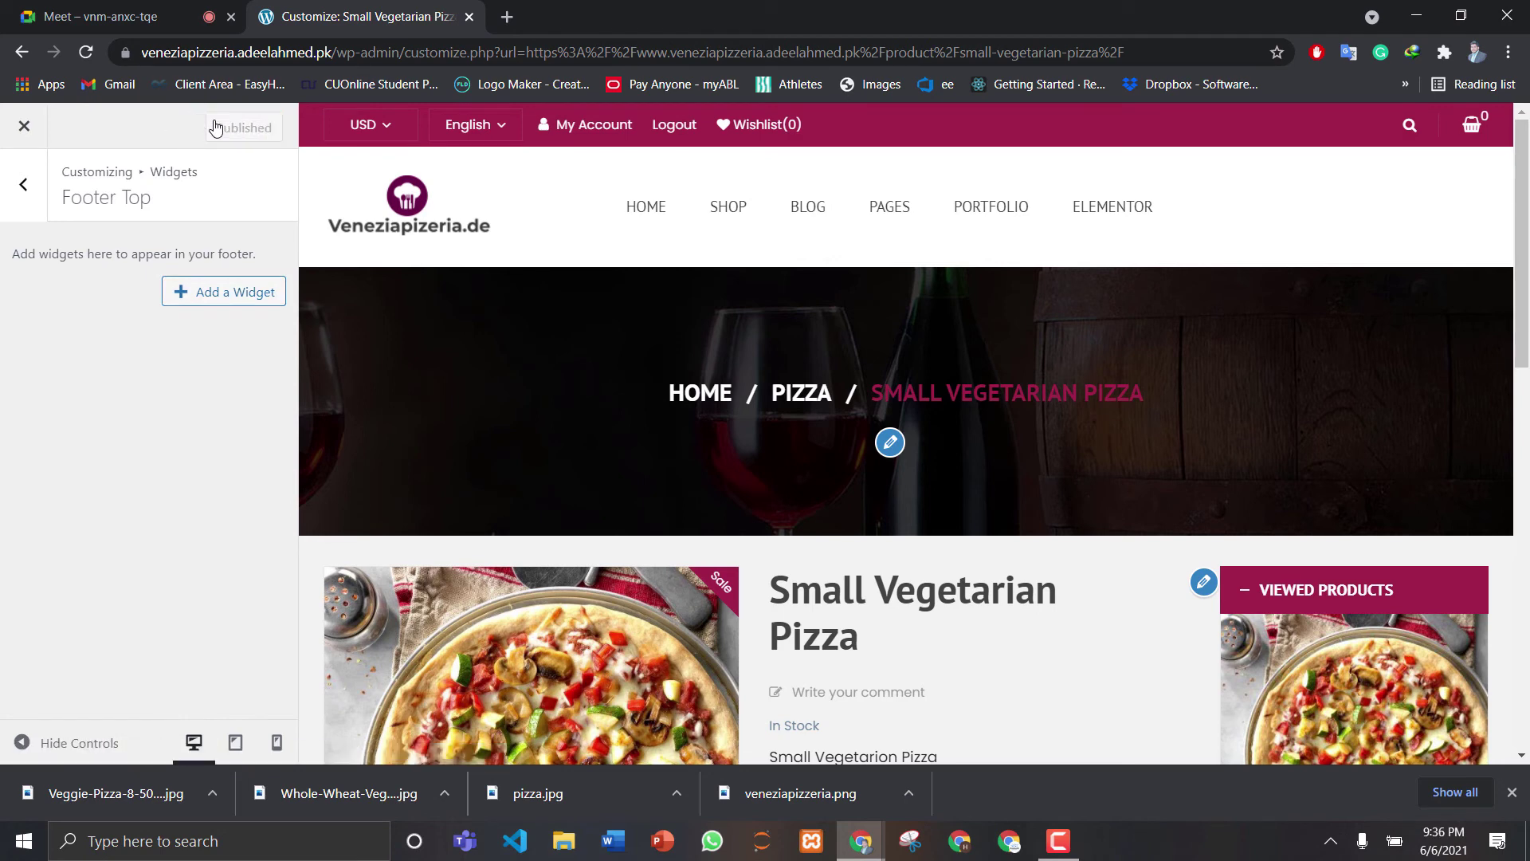
{"action": "left_click", "coordinate": [23, 185]}
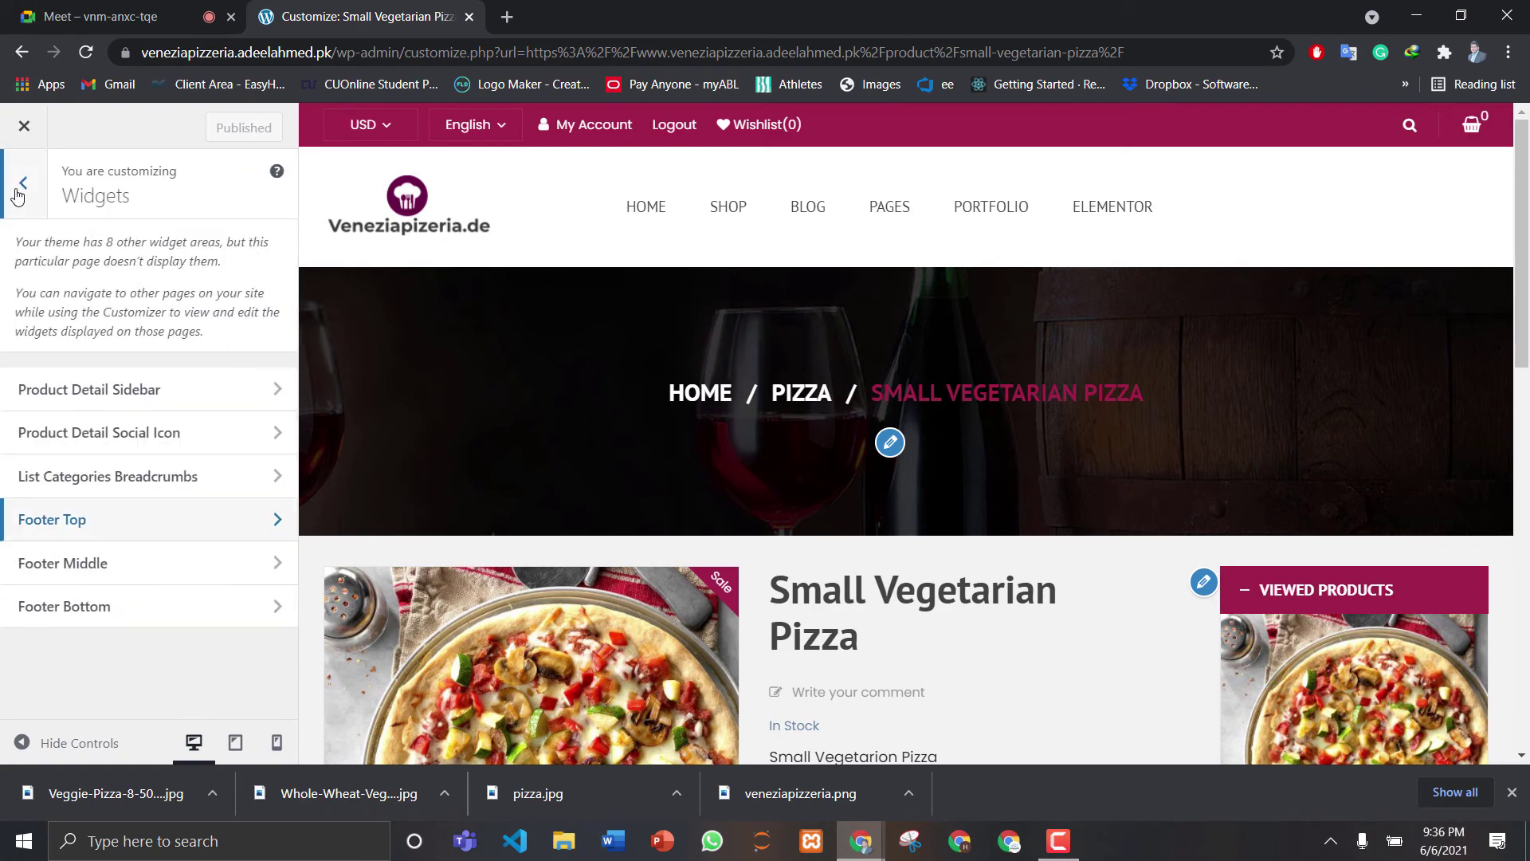
{"action": "left_click", "coordinate": [23, 185]}
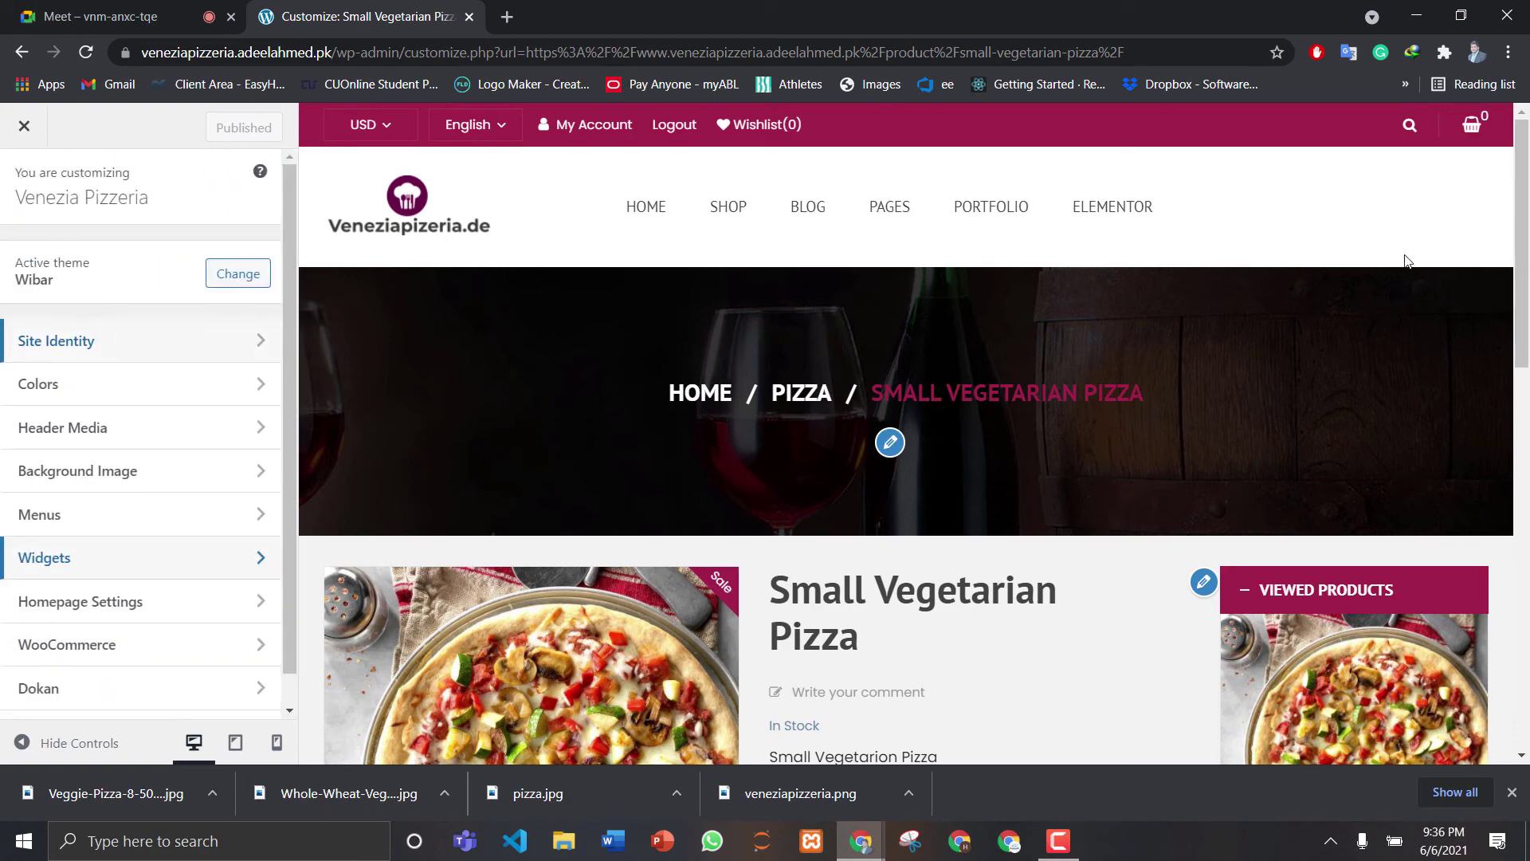
{"action": "mouse_move", "coordinate": [1522, 223]}
{"action": "left_mouse_down"}
{"action": "mouse_move", "coordinate": [1525, 605]}
{"action": "mouse_move", "coordinate": [1522, 224]}
{"action": "left_mouse_up"}
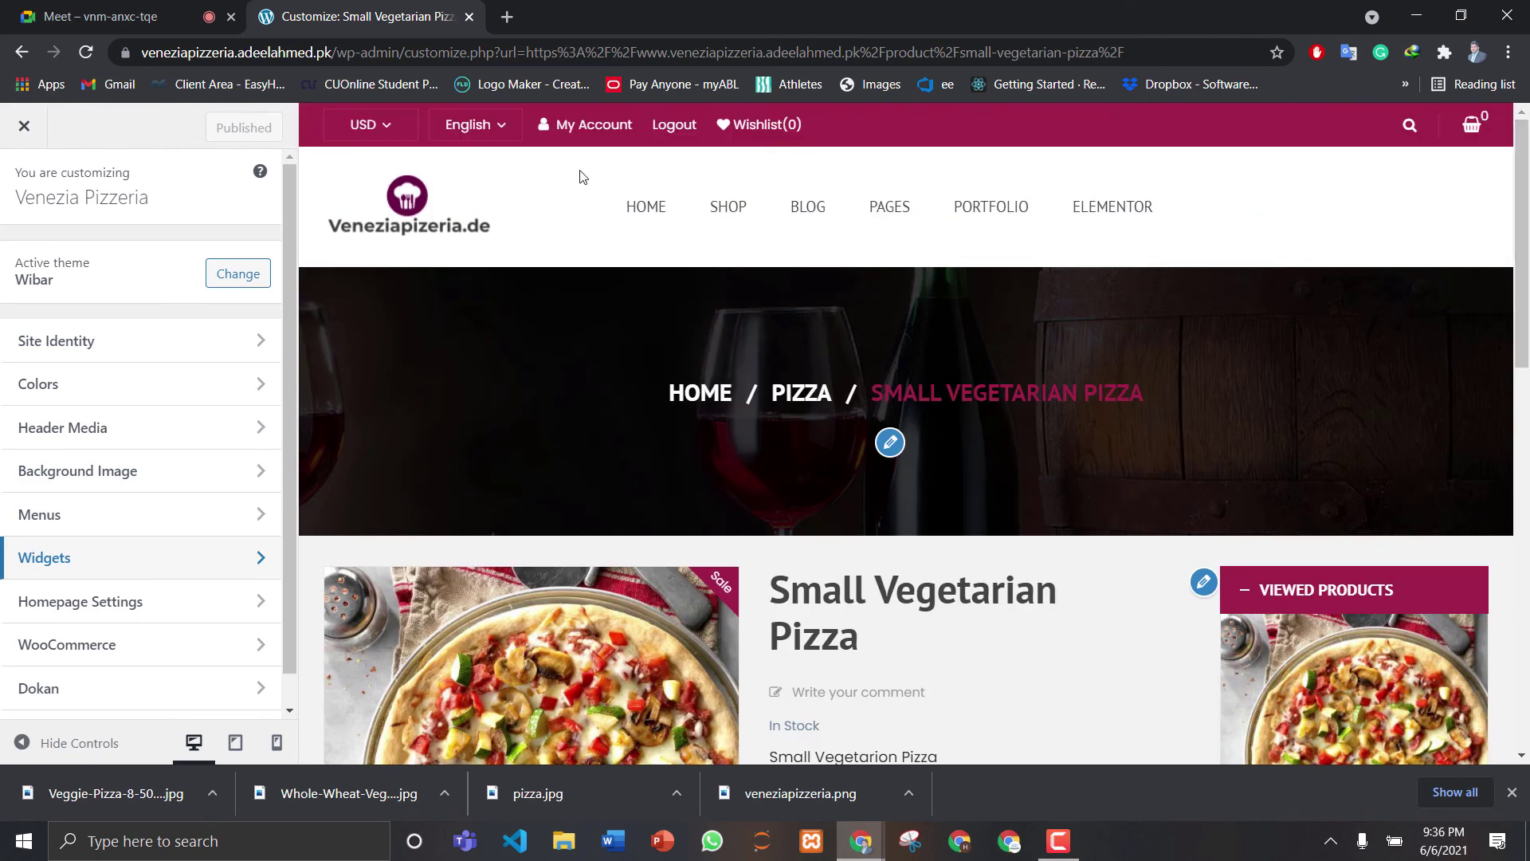
{"action": "left_click", "coordinate": [37, 131]}
Switch to the Google Meet call and admit the waiting participant
{"action": "left_click", "coordinate": [112, 12]}
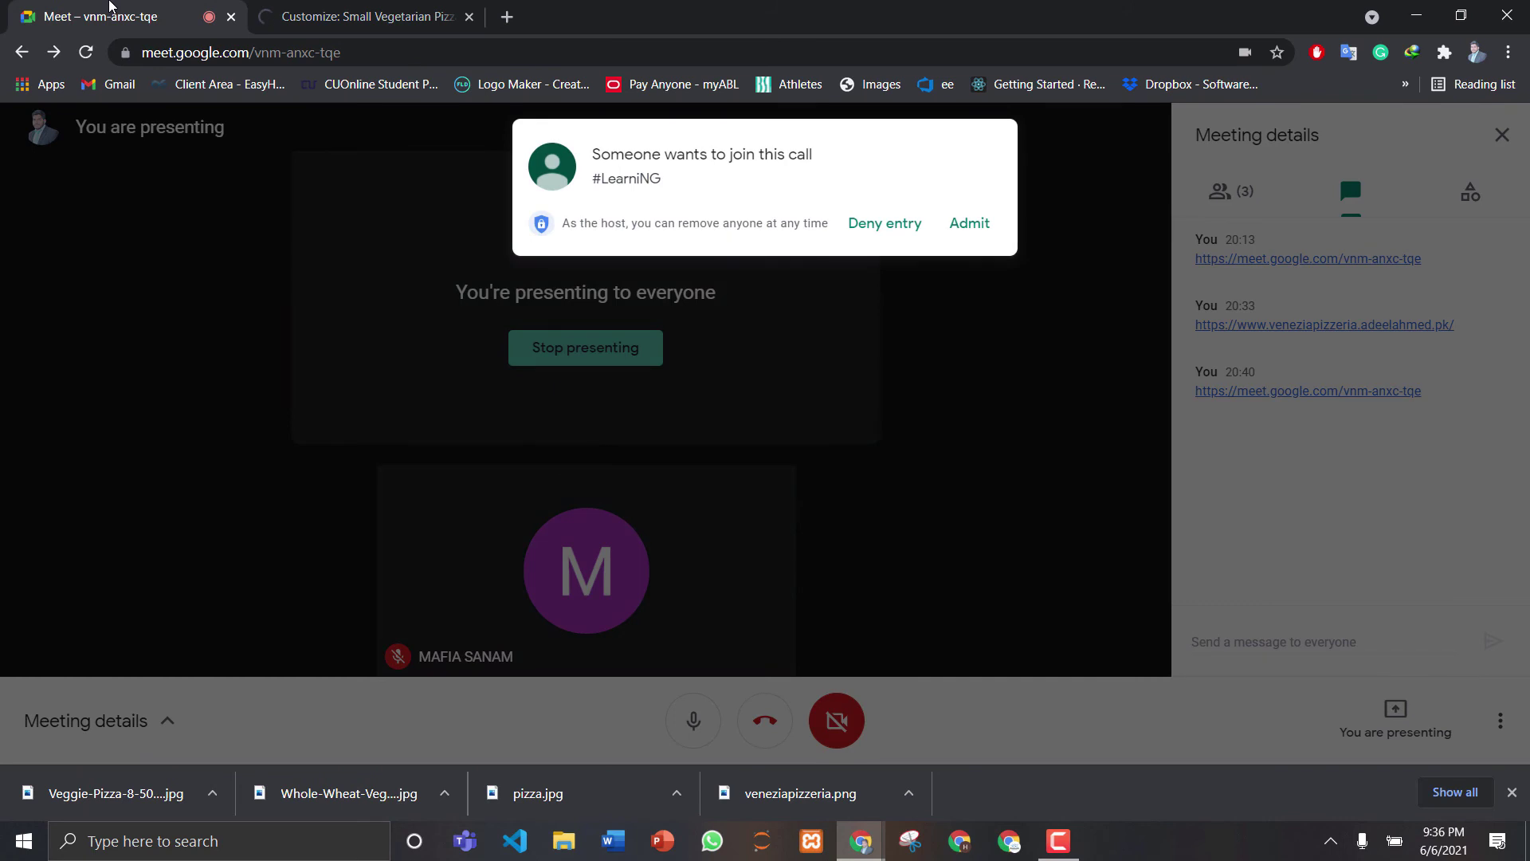
{"action": "left_click", "coordinate": [968, 224]}
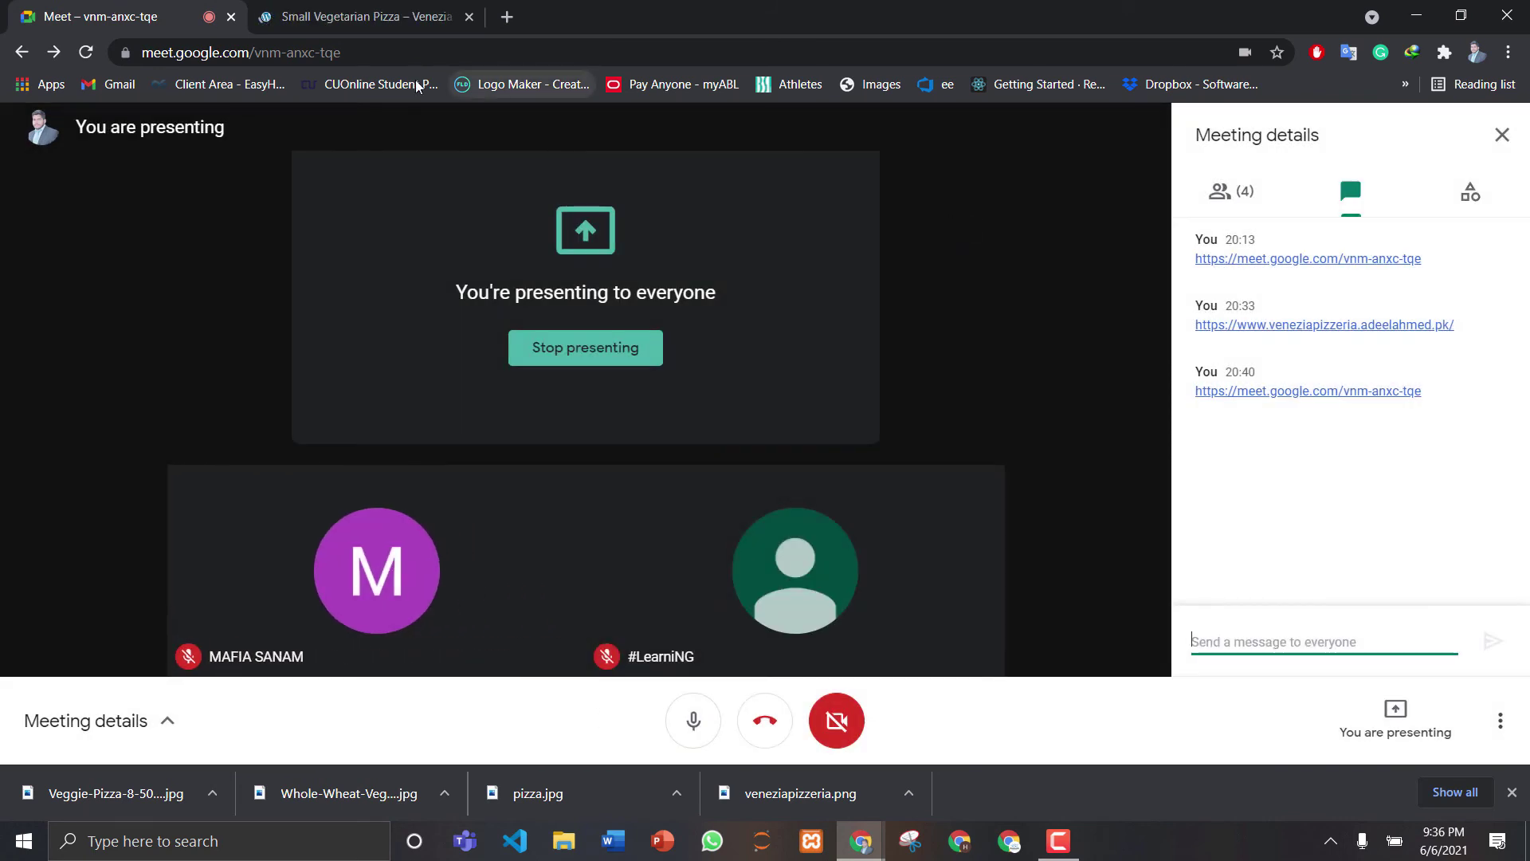
Switch back to the Small Vegetarian Pizza product page and review its content, sidebar widgets and footer
{"action": "left_click", "coordinate": [303, 16]}
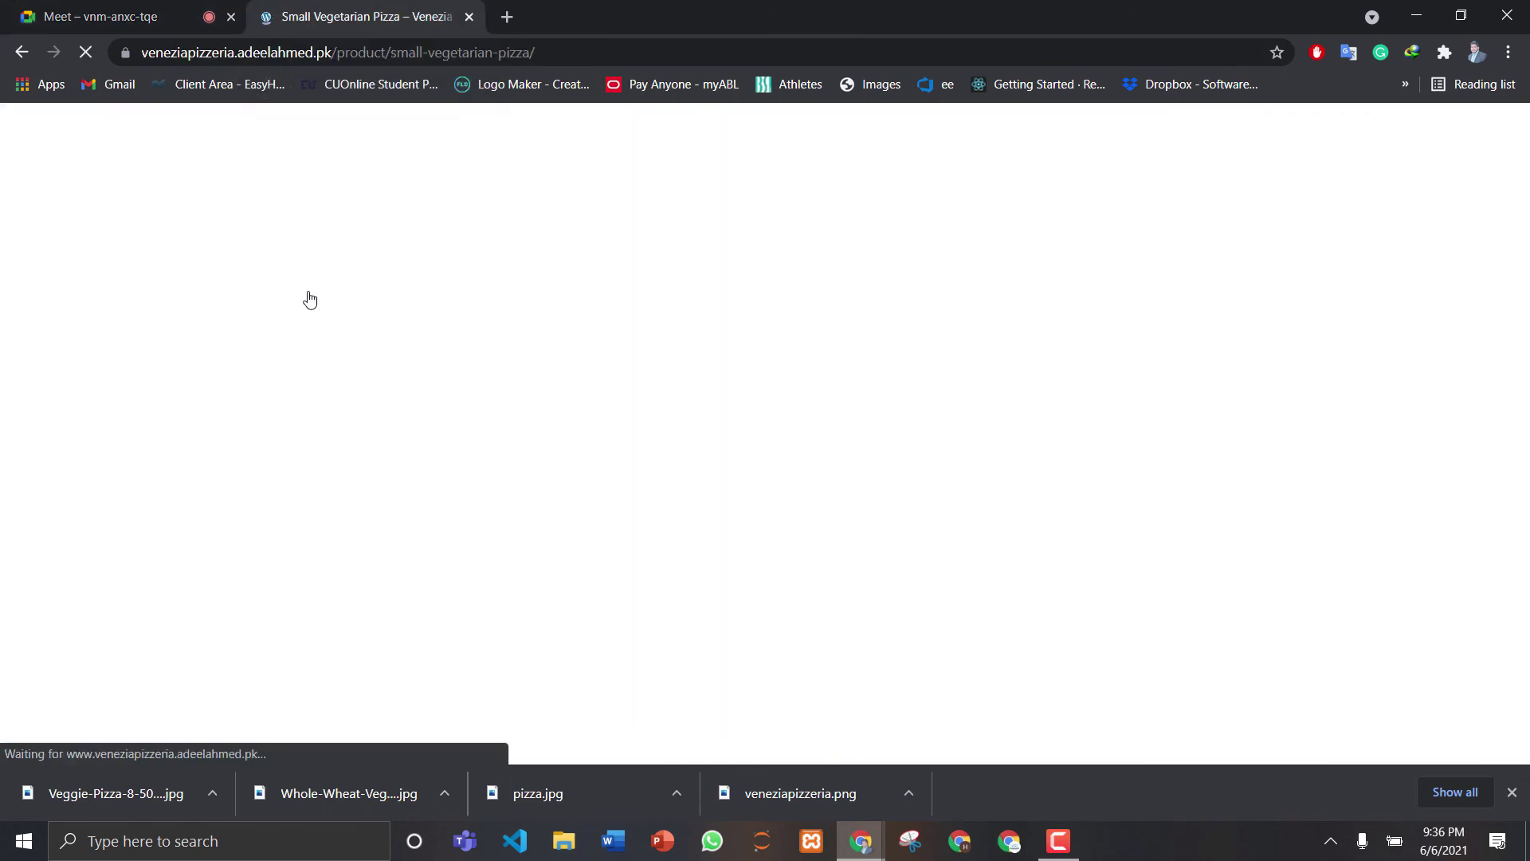
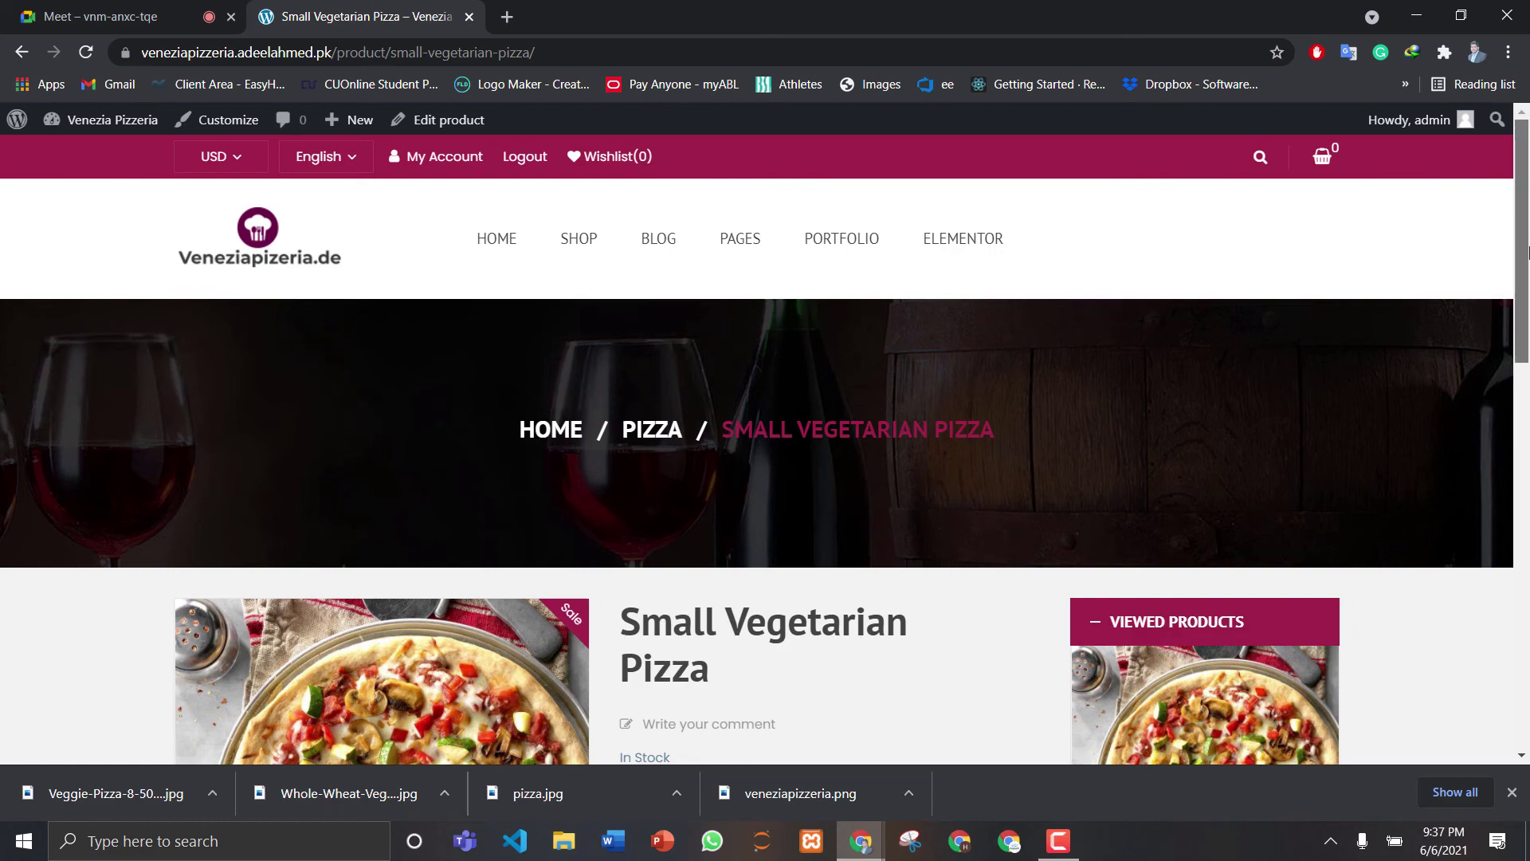
{"action": "scroll", "coordinate": [1522, 319], "scroll_direction": "down", "scroll_amount": 9}
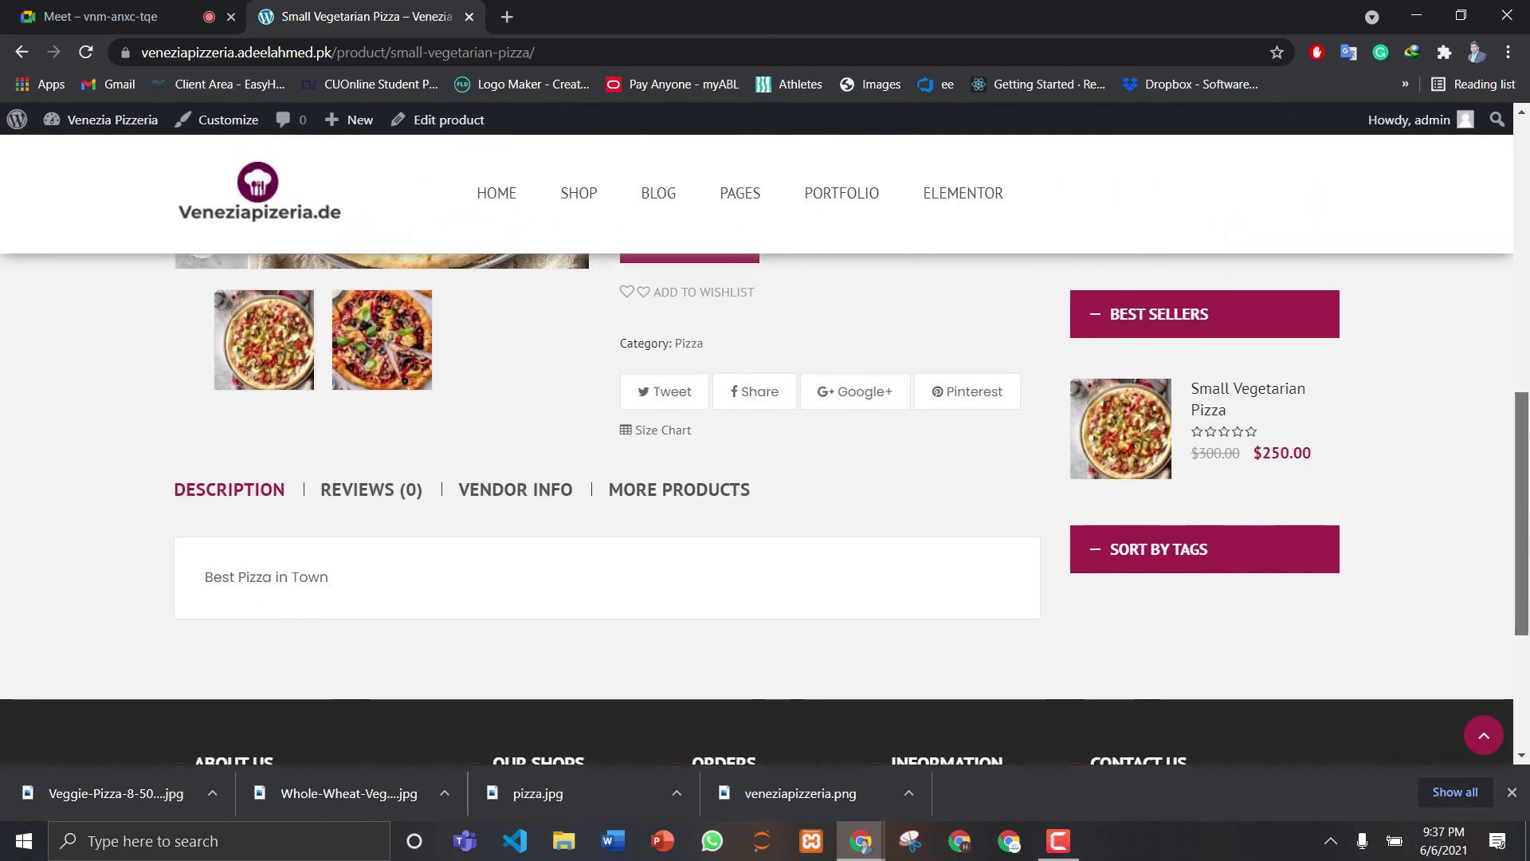
{"action": "left_click_drag", "start_coordinate": [1524, 586], "coordinate": [1528, 701]}
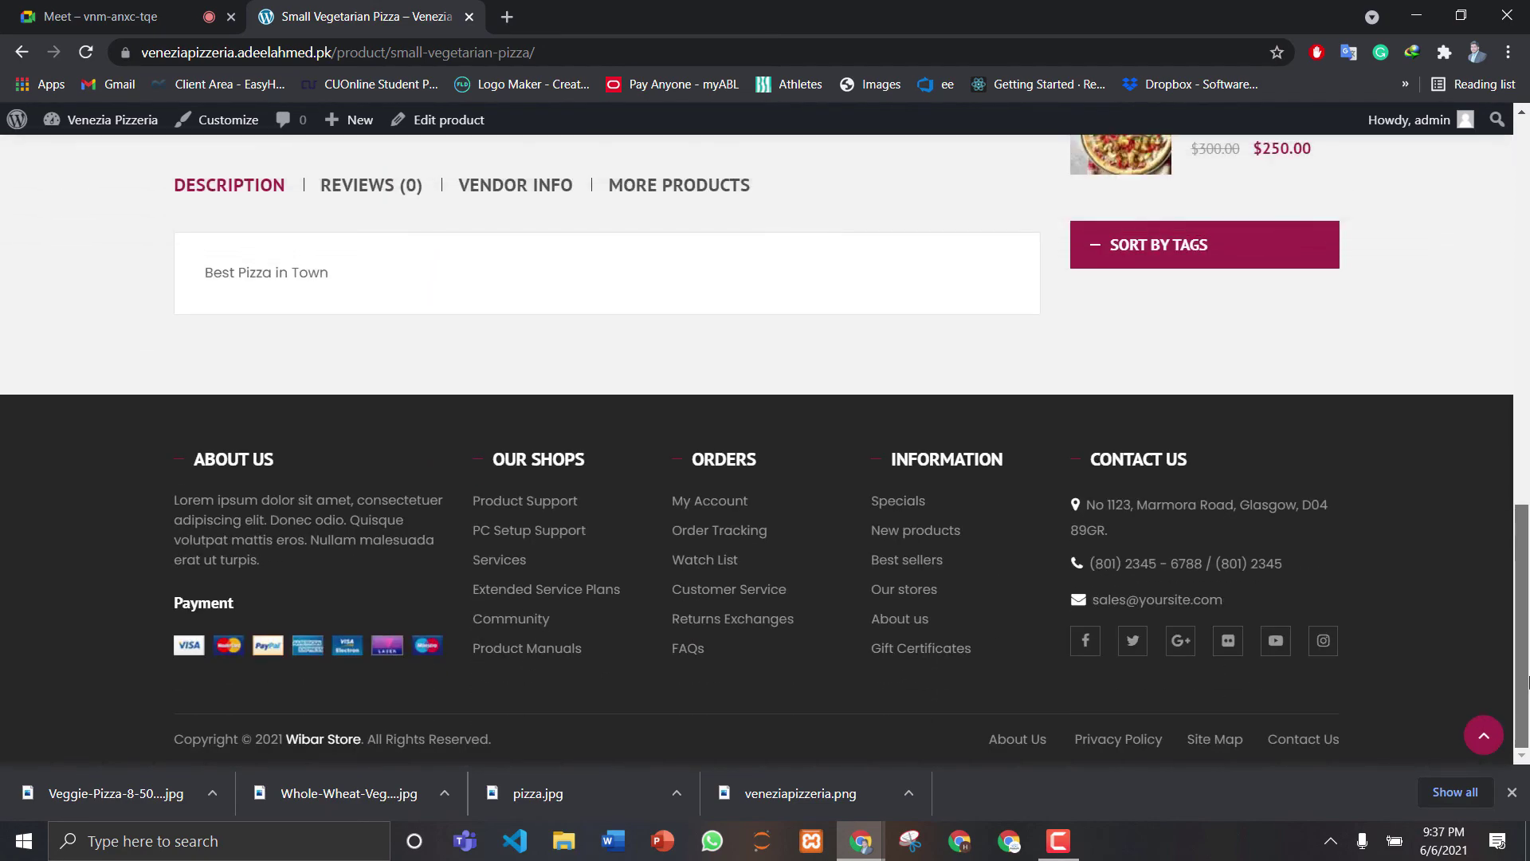
{"action": "scroll", "coordinate": [631, 294], "scroll_direction": "up", "scroll_amount": 15}
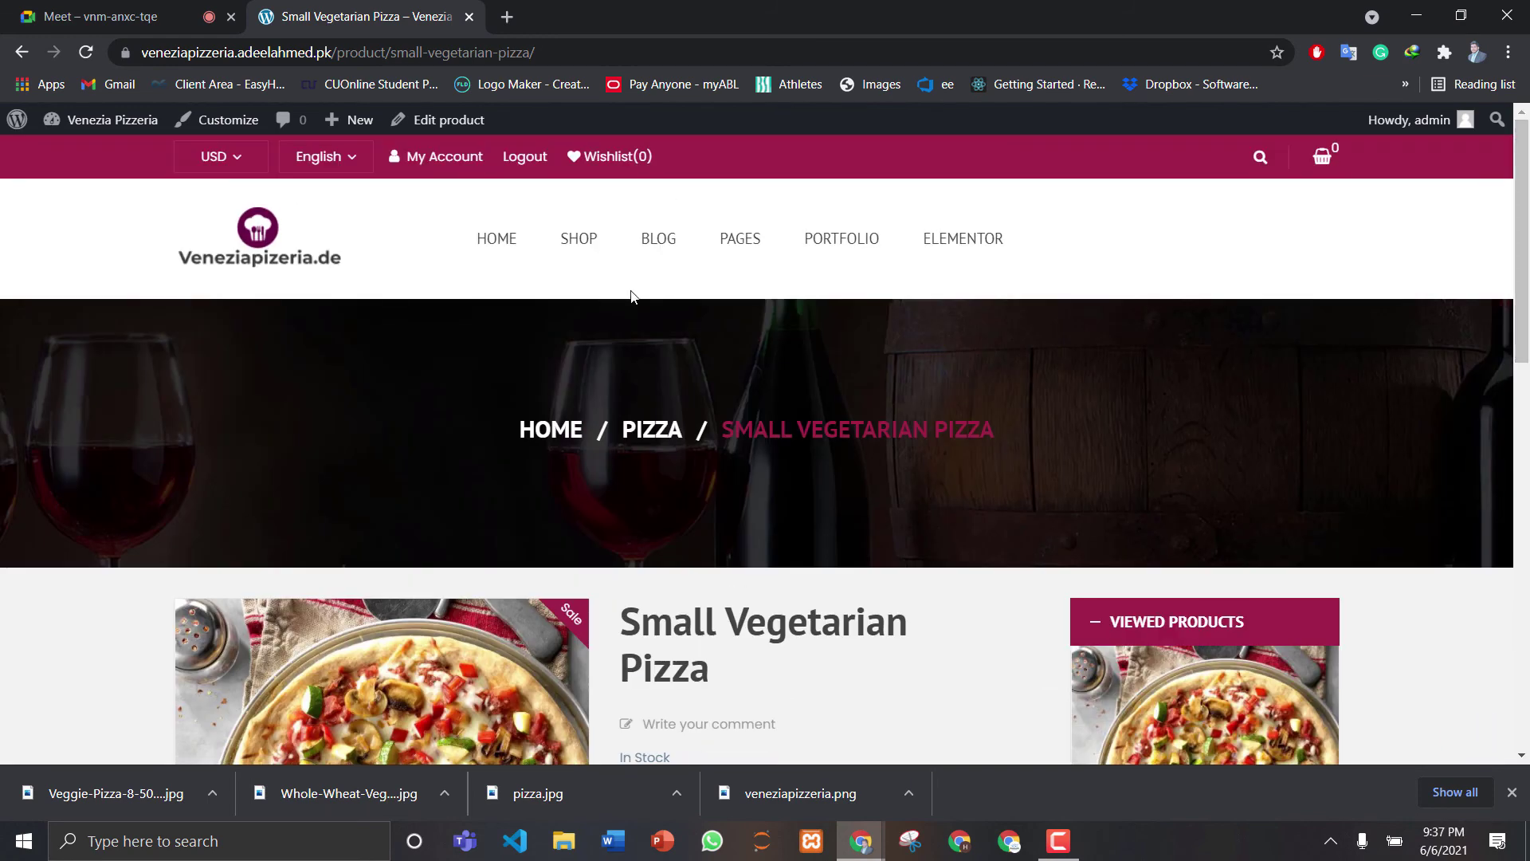
Open the site's home page, dismiss the promotional popup and look over the slider and banner section
{"action": "left_click", "coordinate": [500, 242]}
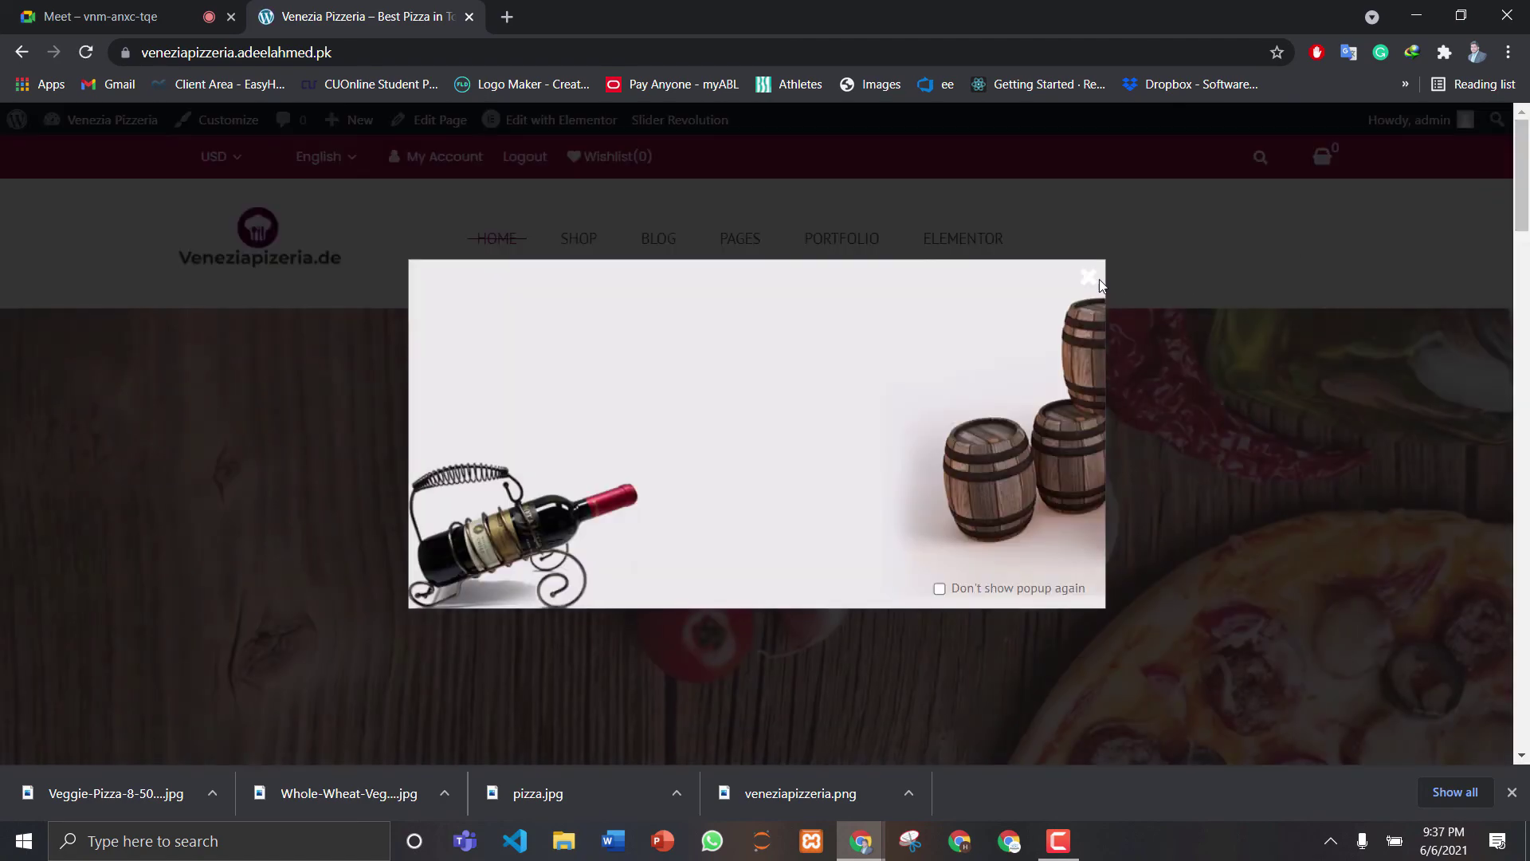
{"action": "left_click", "coordinate": [1090, 279]}
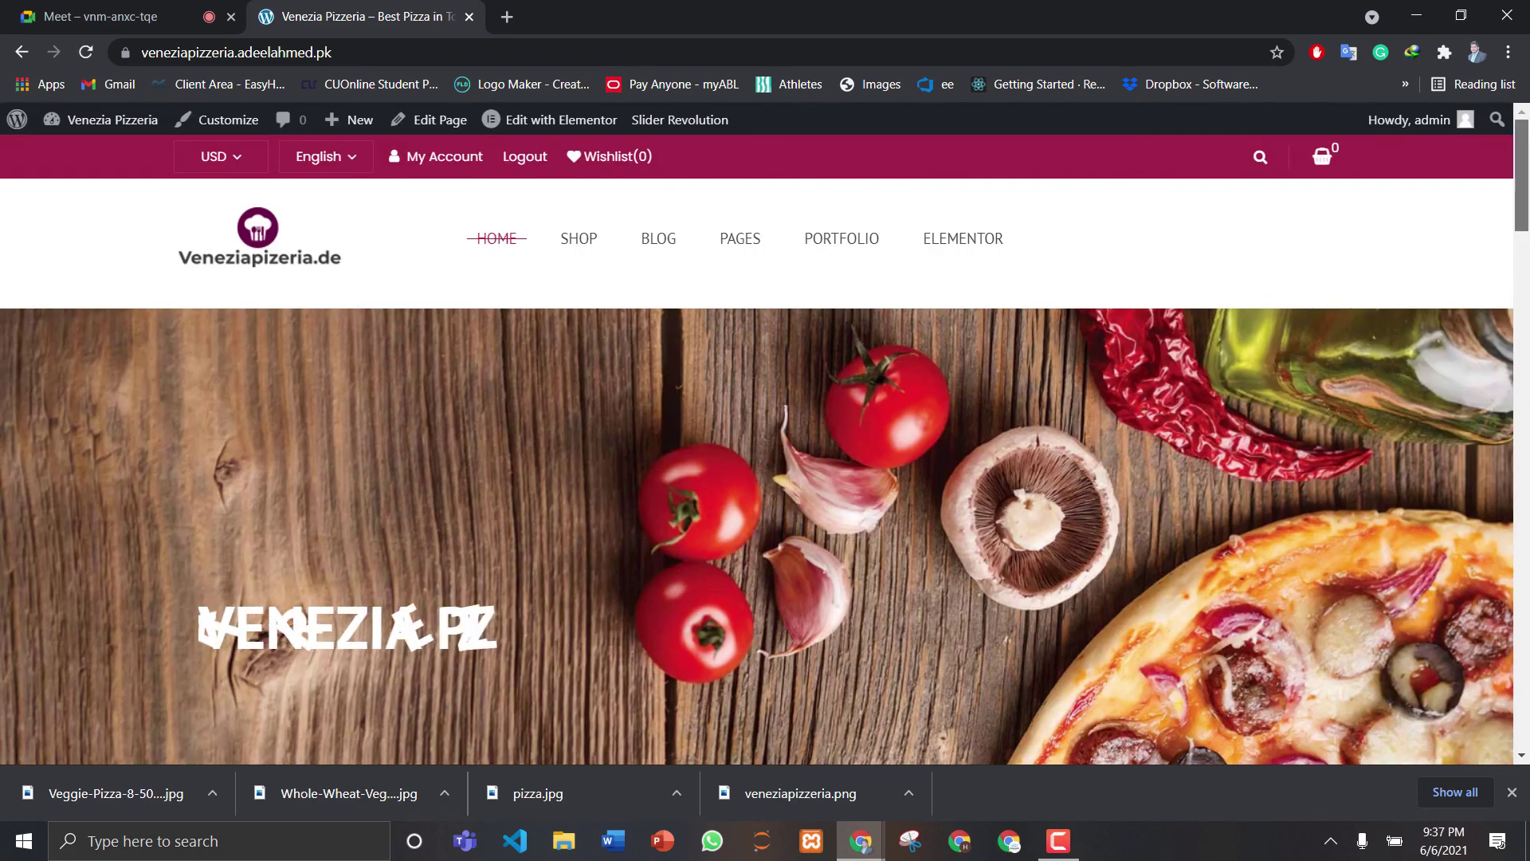
{"action": "left_click_drag", "start_coordinate": [1522, 209], "coordinate": [1502, 263]}
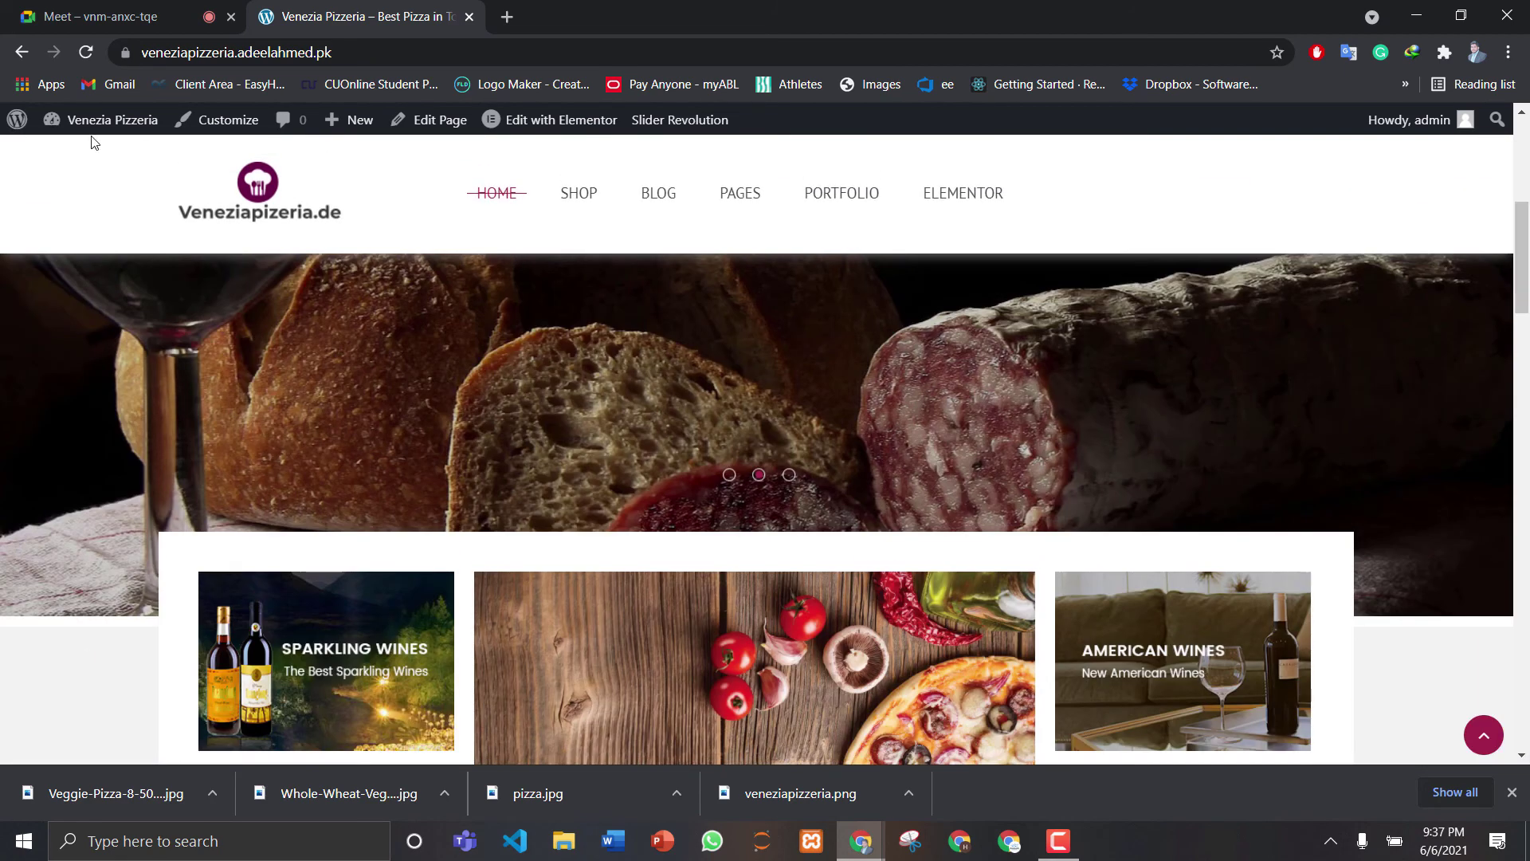
Go to the site's WordPress dashboard and list all FTC Footer blocks
{"action": "mouse_move", "coordinate": [72, 132]}
{"action": "left_click", "coordinate": [67, 163]}
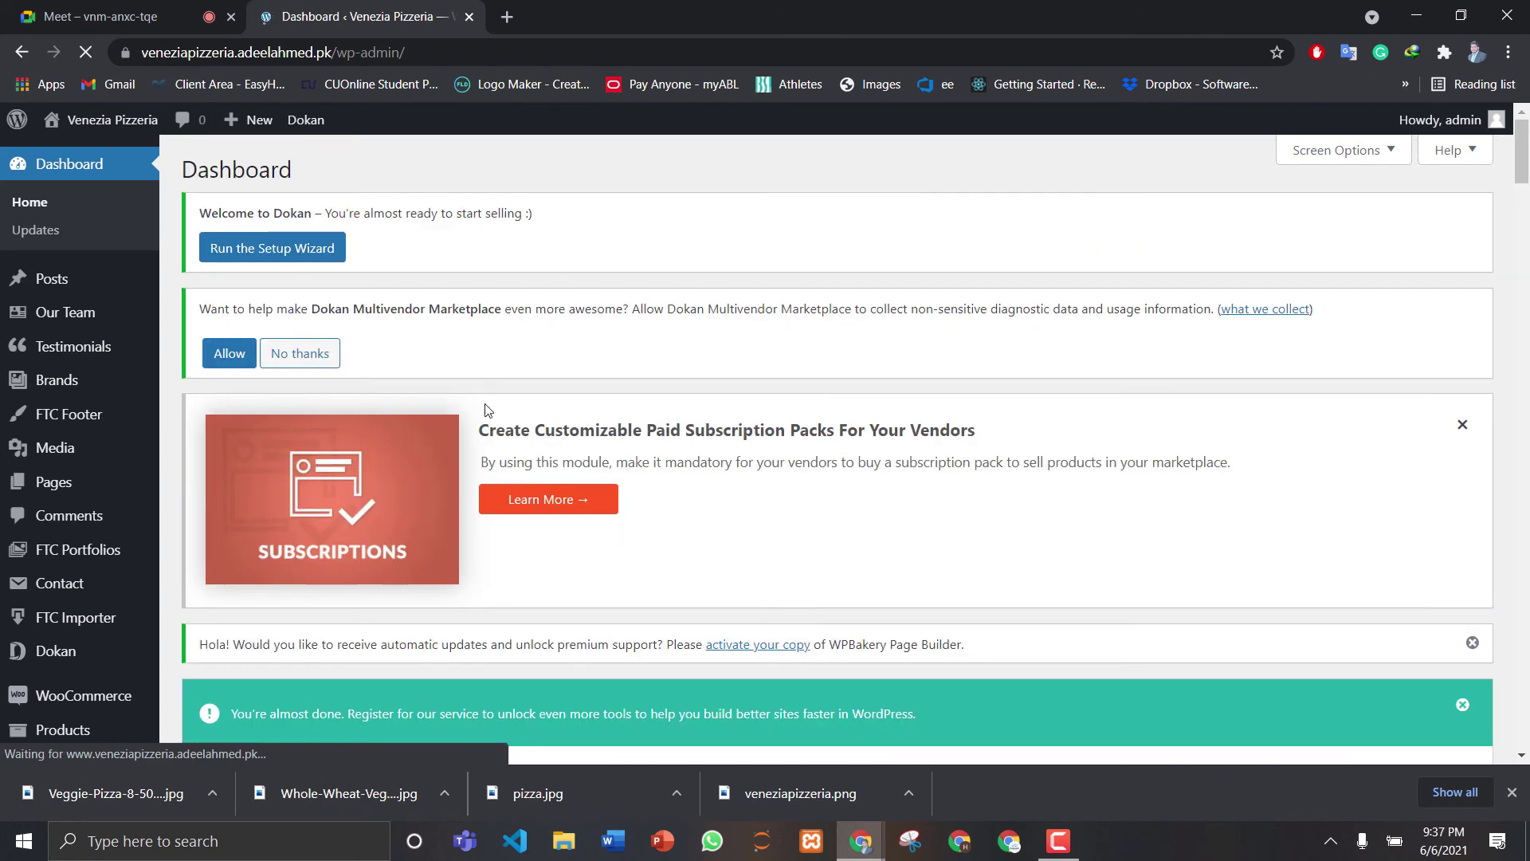
{"action": "mouse_move", "coordinate": [1526, 155]}
{"action": "left_mouse_down"}
{"action": "mouse_move", "coordinate": [1527, 219]}
{"action": "mouse_move", "coordinate": [1526, 186]}
{"action": "left_mouse_up"}
{"action": "mouse_move", "coordinate": [72, 257]}
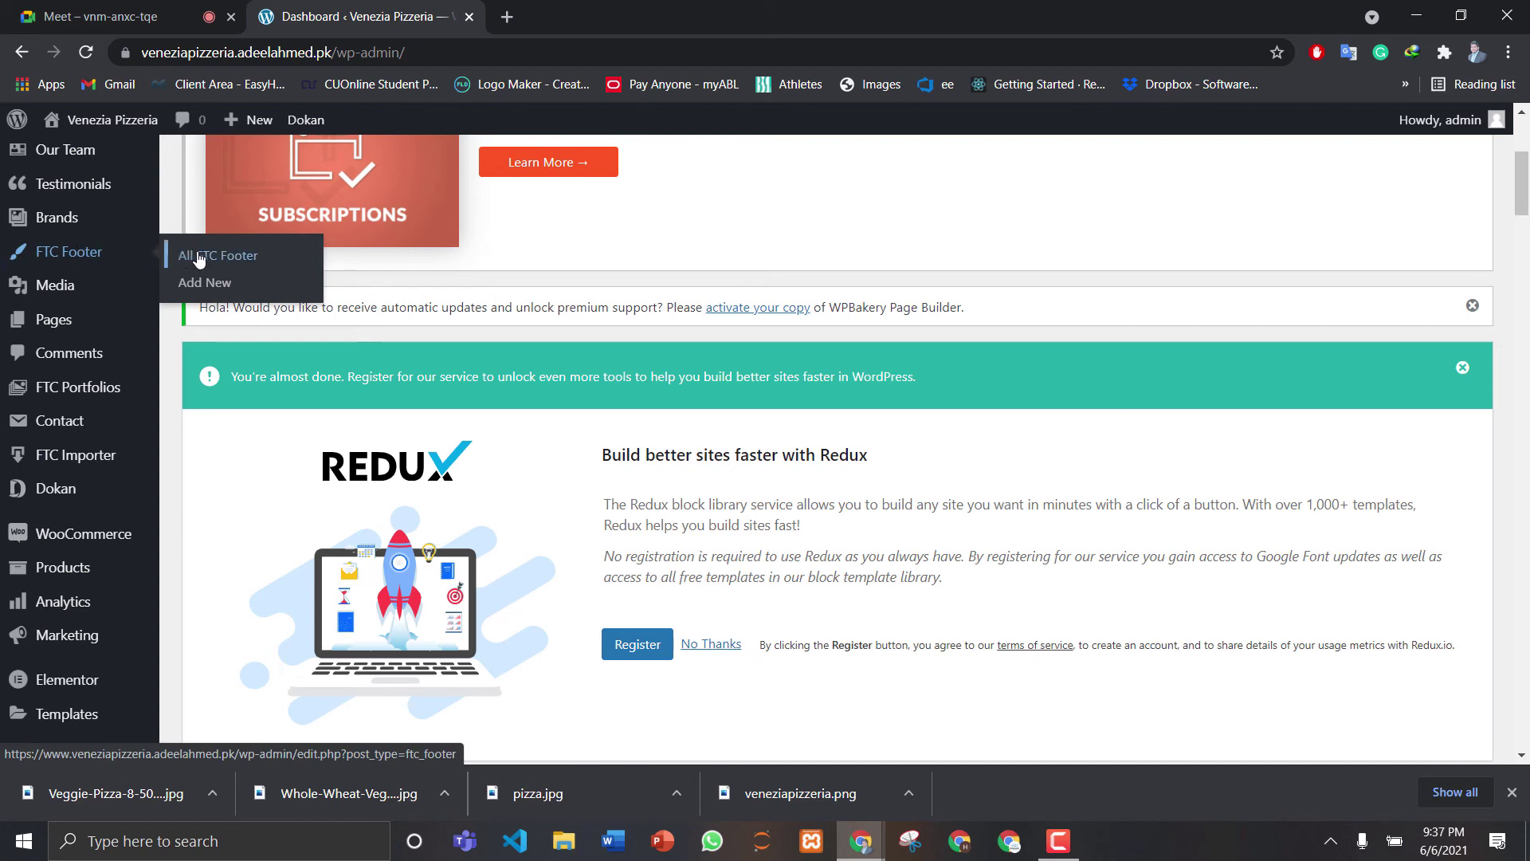
{"action": "left_click", "coordinate": [199, 260]}
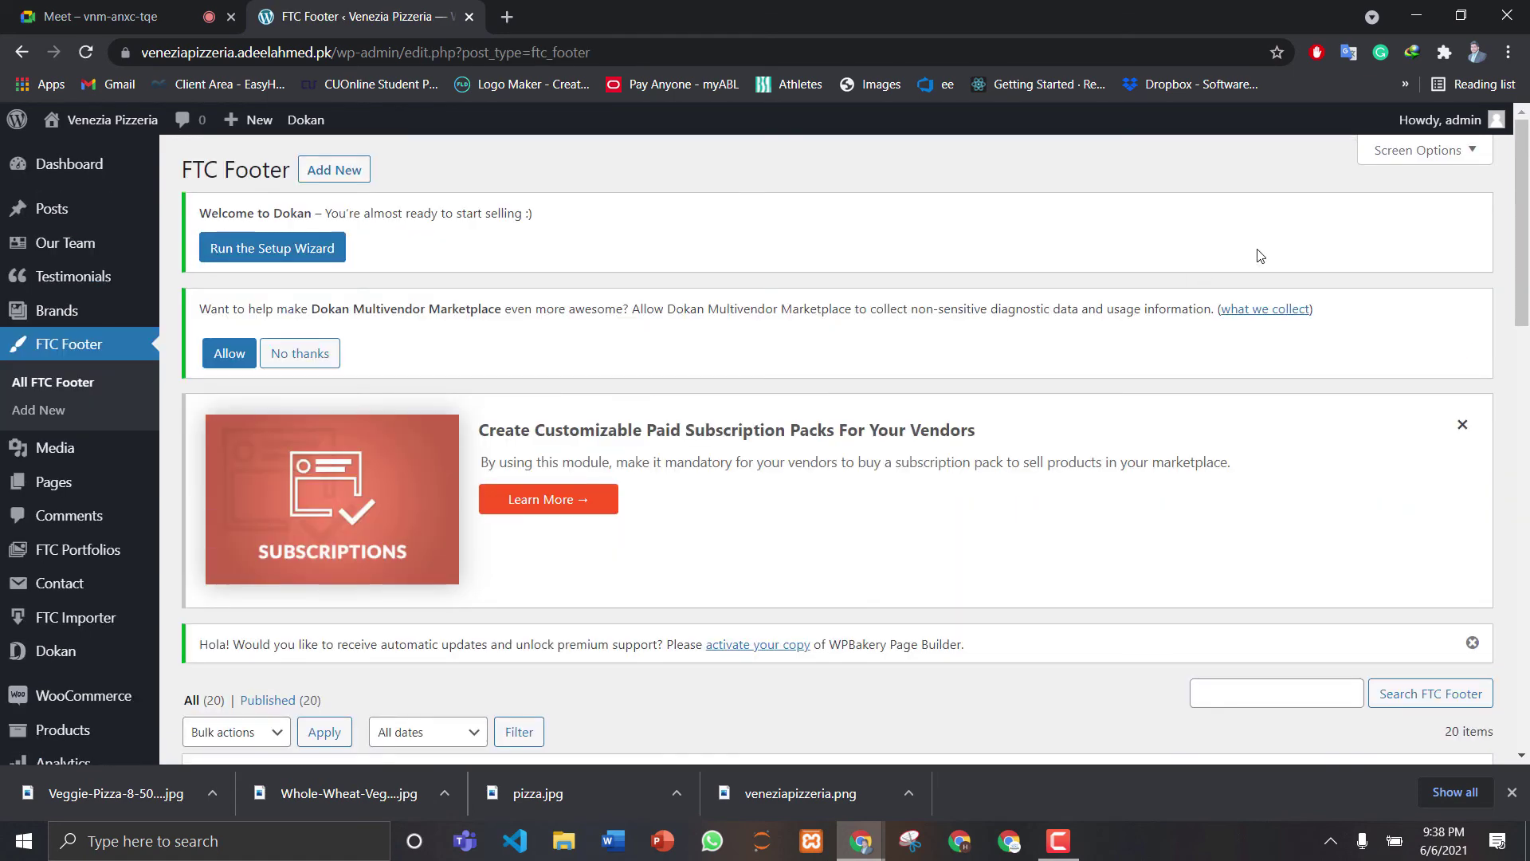
Open the Footer Middle block for editing and locate its About us paragraph
{"action": "scroll", "coordinate": [1519, 207], "scroll_direction": "down", "scroll_amount": 6}
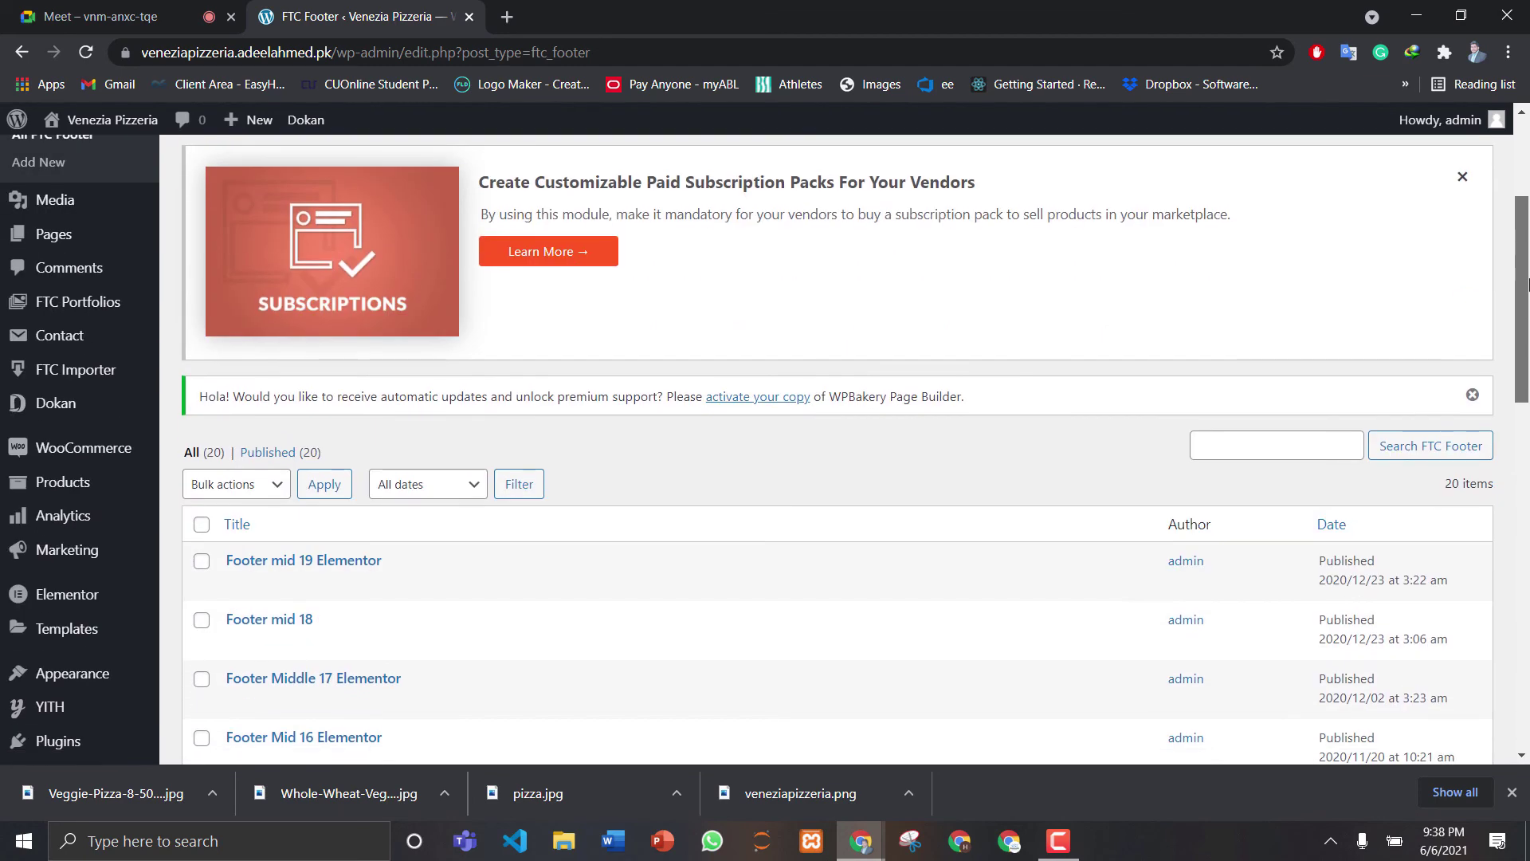
{"action": "scroll", "coordinate": [1519, 443], "scroll_direction": "down", "scroll_amount": 10}
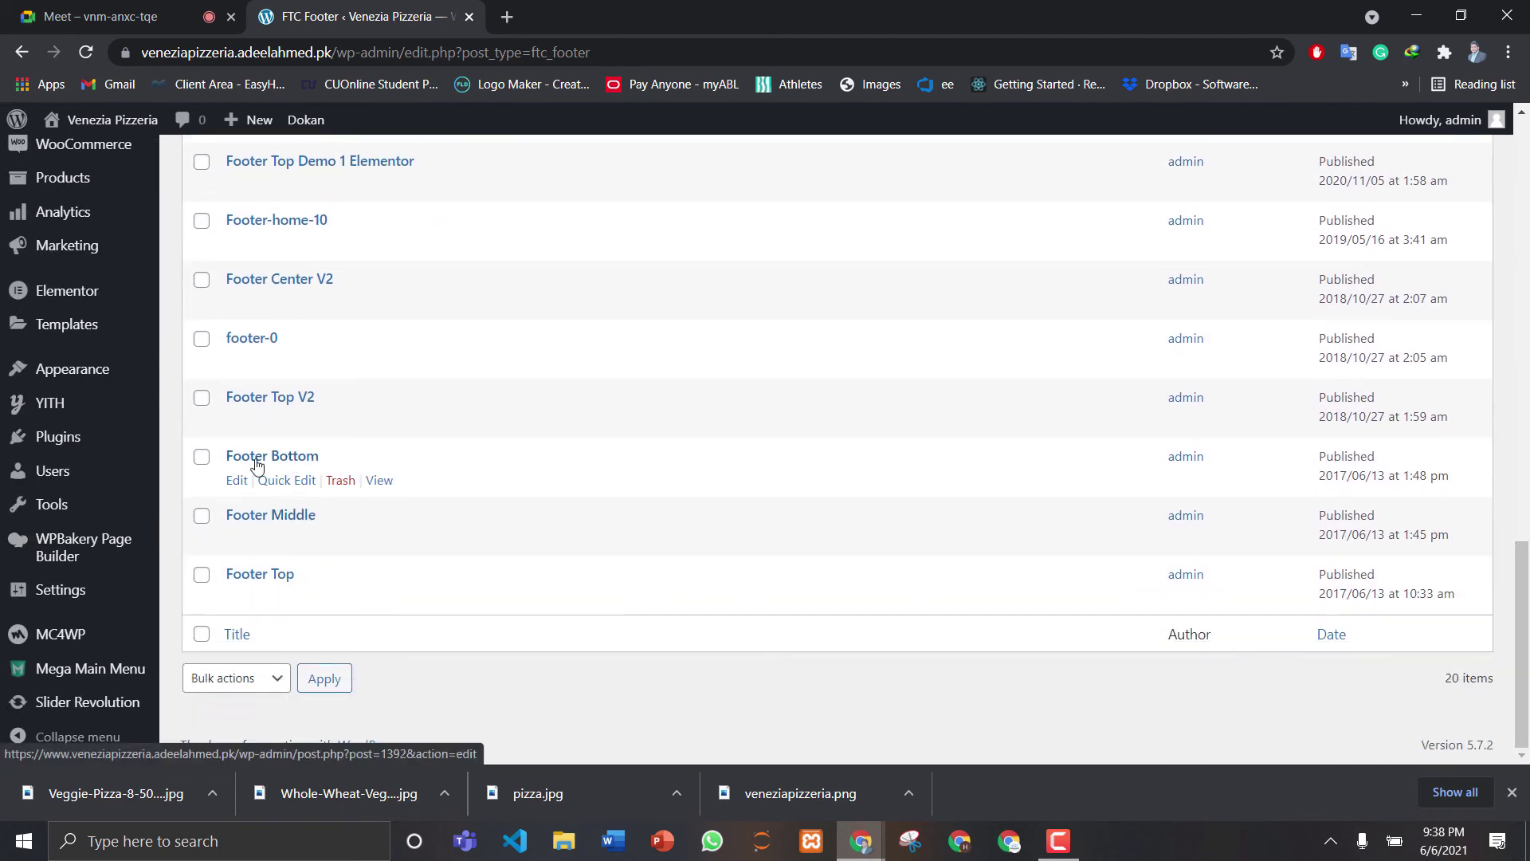
{"action": "left_click", "coordinate": [281, 516]}
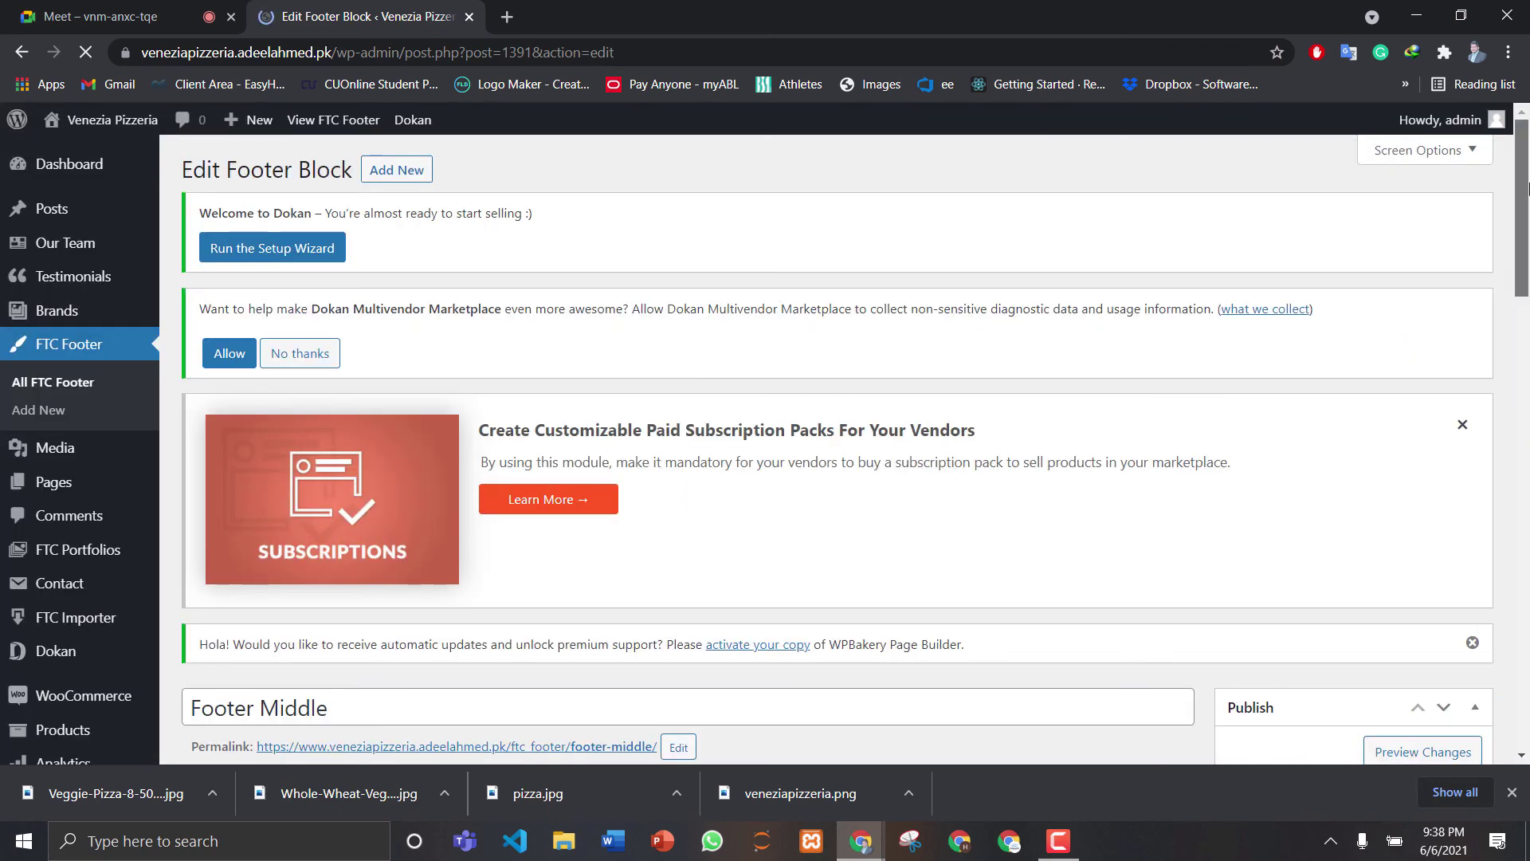
{"action": "left_click_drag", "start_coordinate": [1527, 208], "coordinate": [1527, 375]}
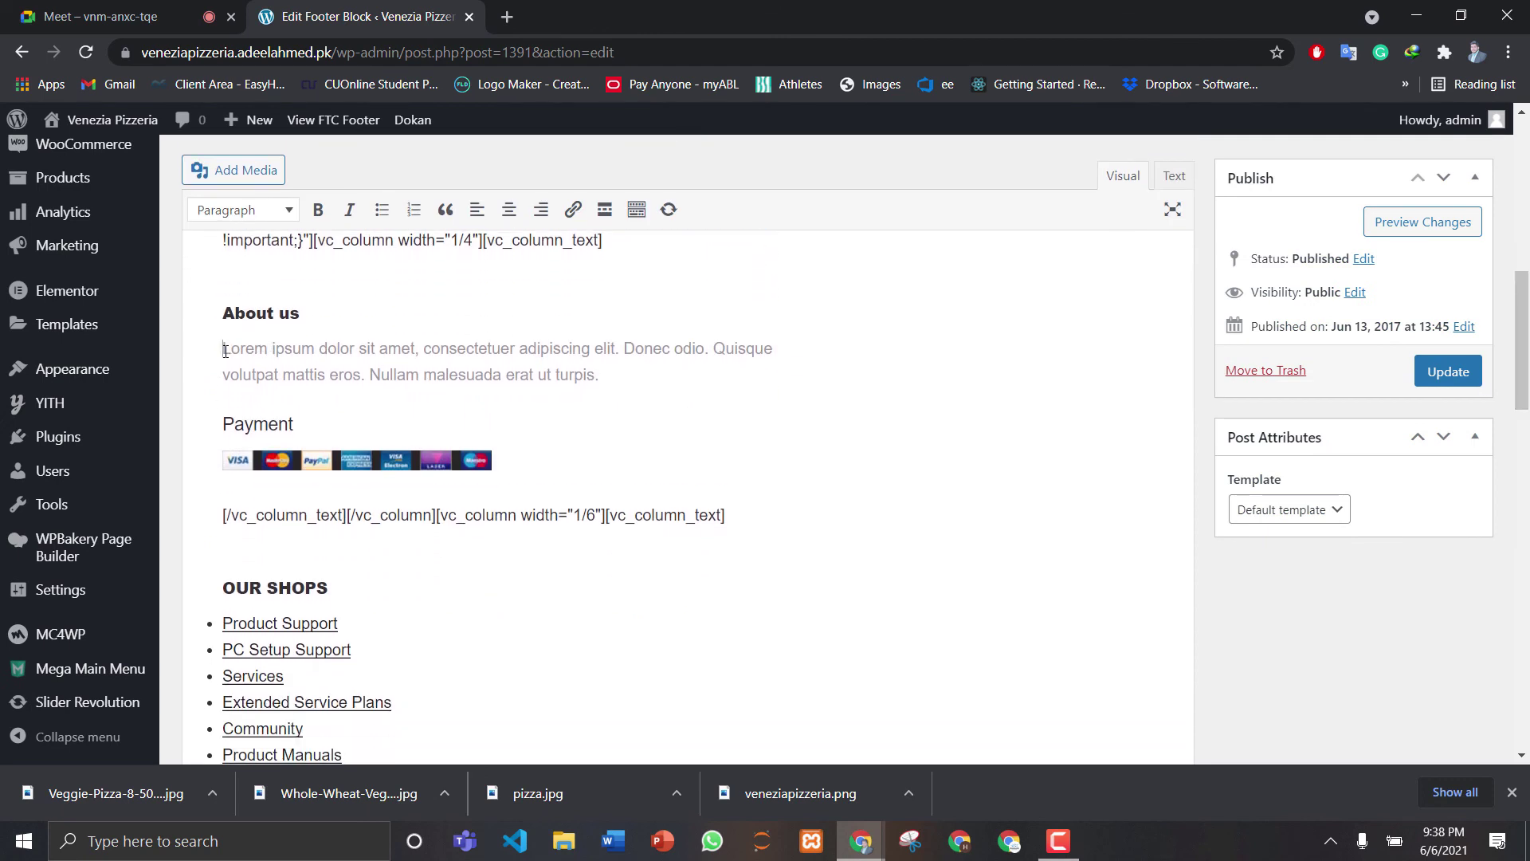
Insert "Venezia Pizzeria is a german based pizza outlet." before the Lorem ipsum text under About us and update the footer block
{"action": "type", "text": "Ve"}
{"action": "type", "text": "nezia P"}
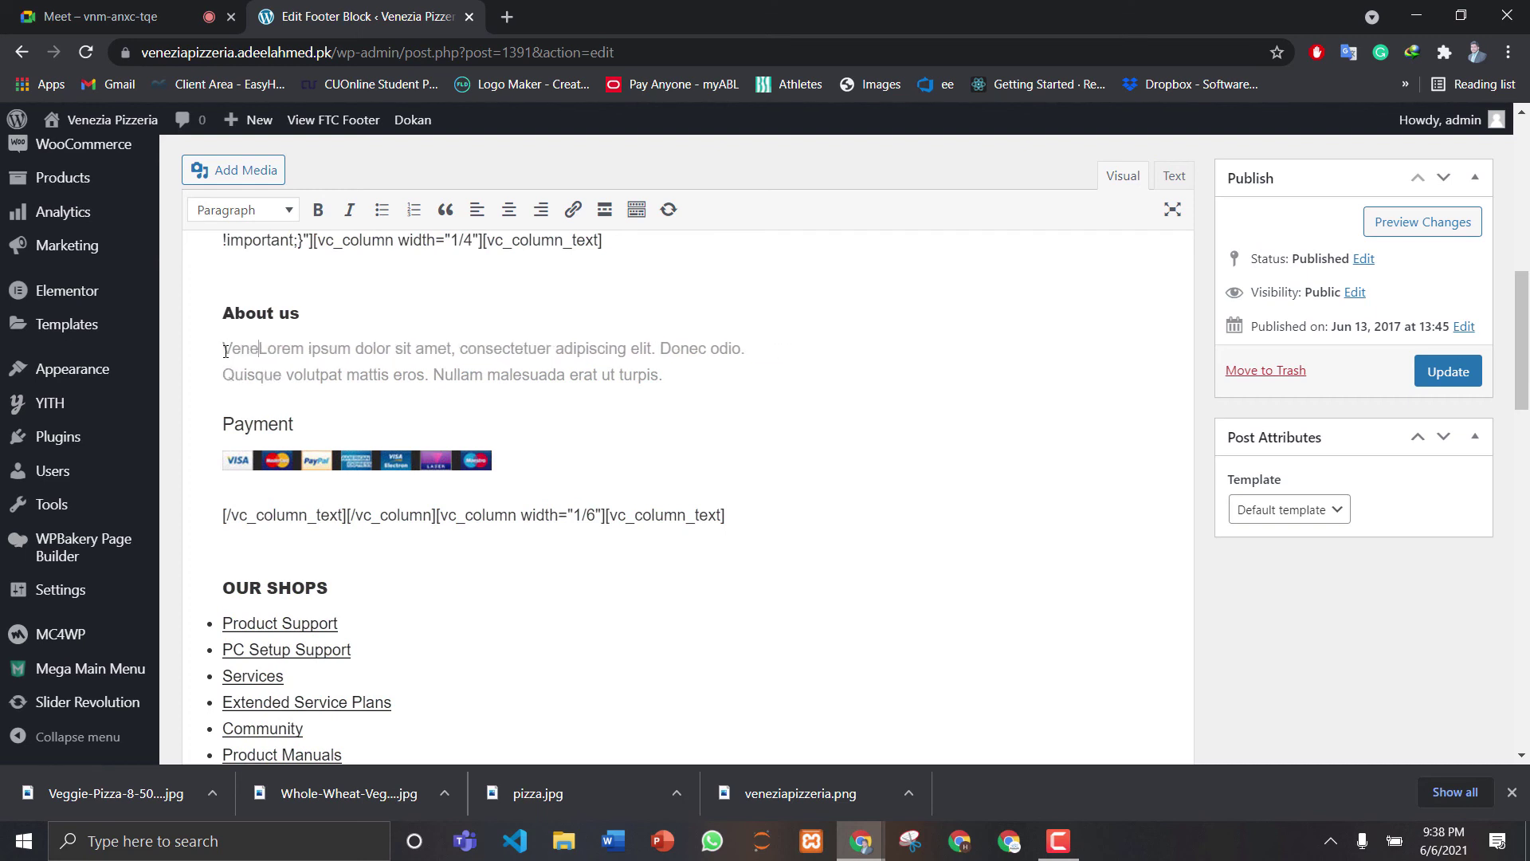
{"action": "type", "text": "izzer"}
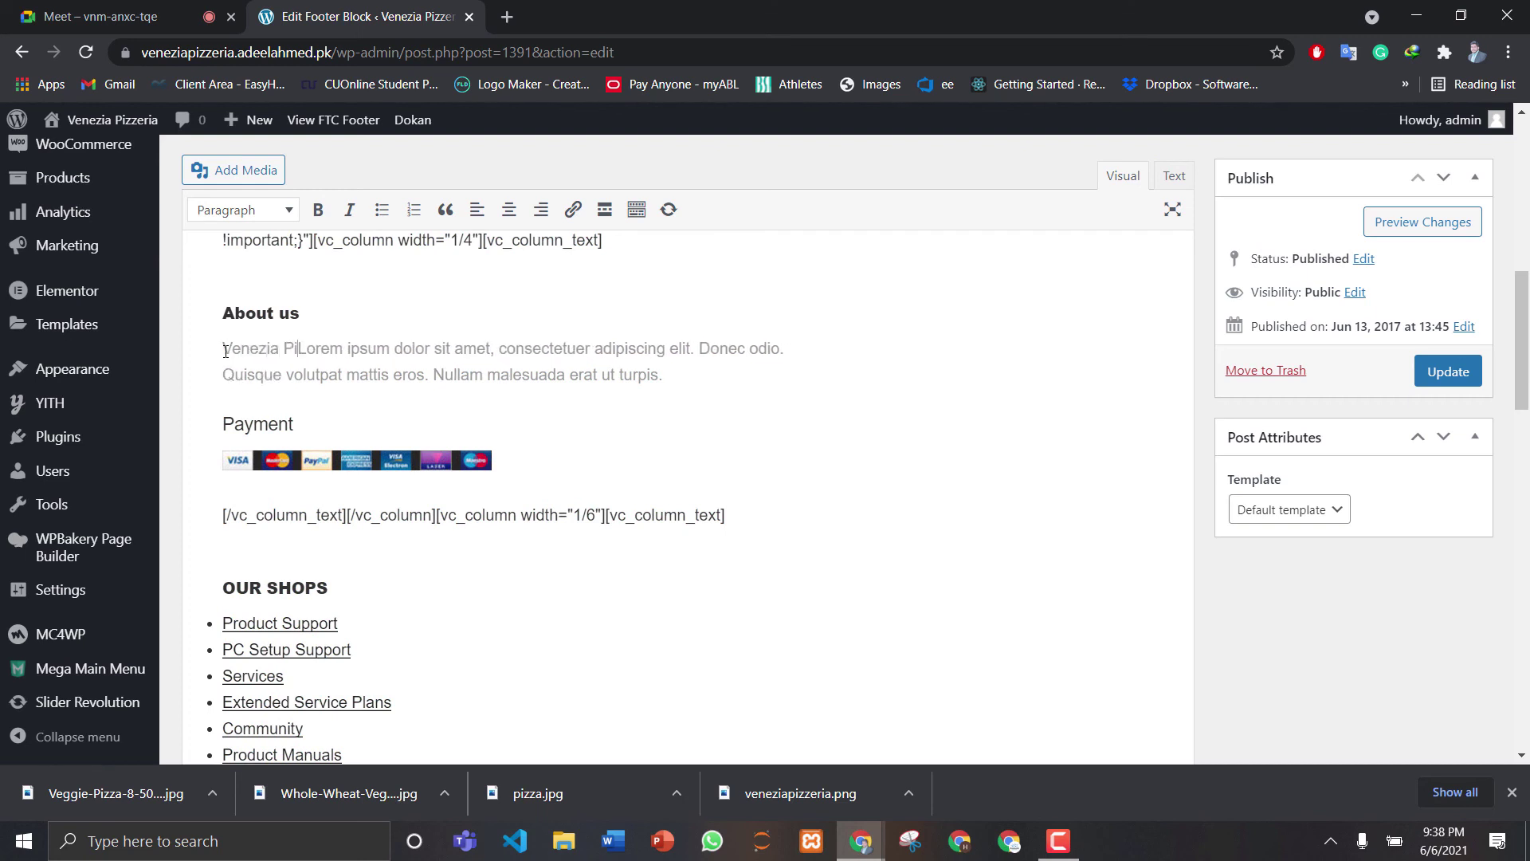
{"action": "type", "text": "is "}
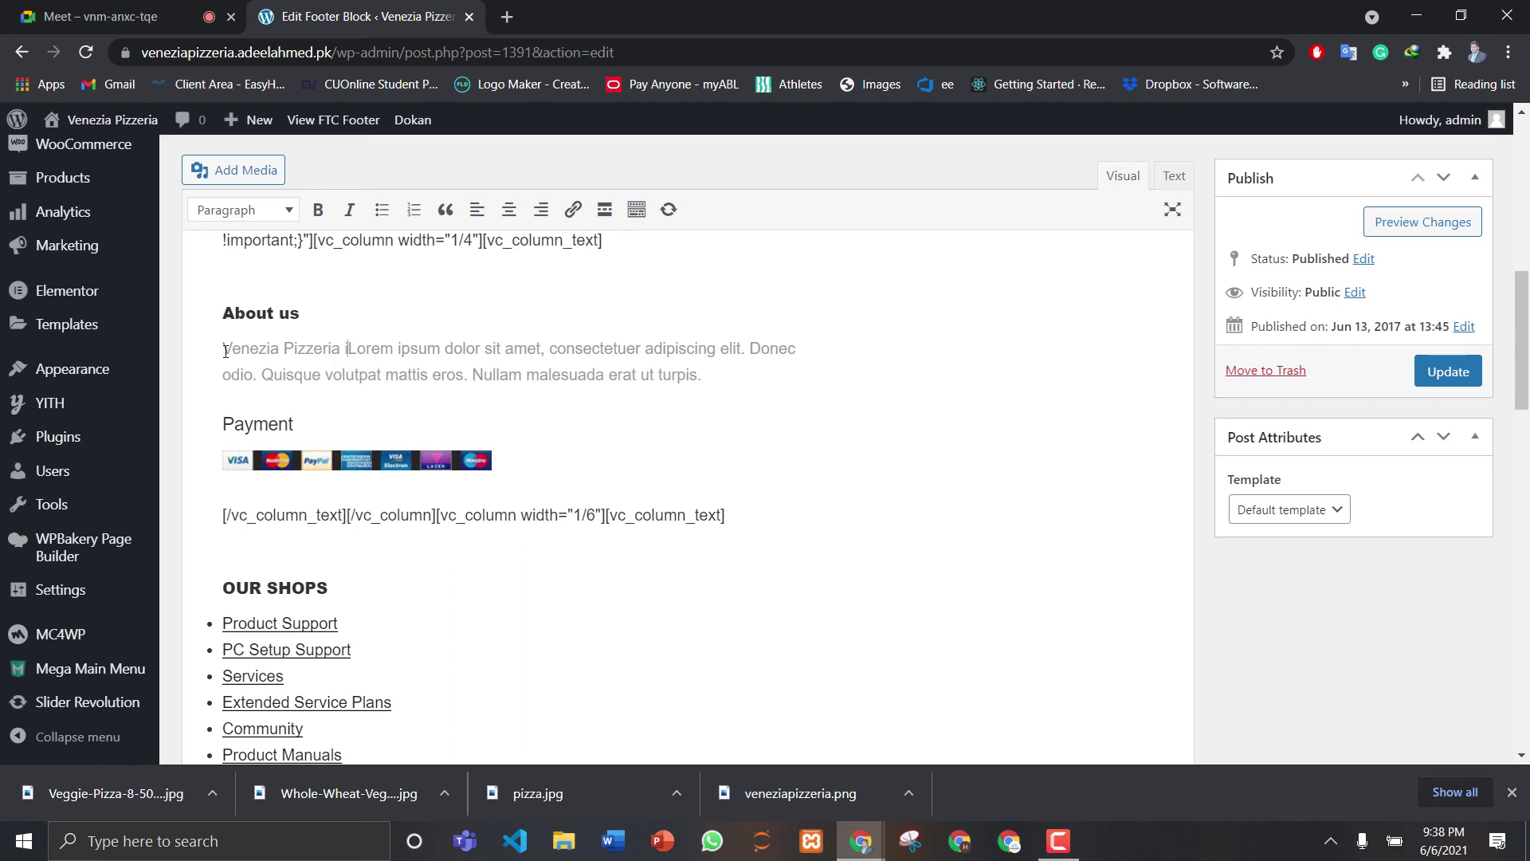
{"action": "type", "text": "a german"}
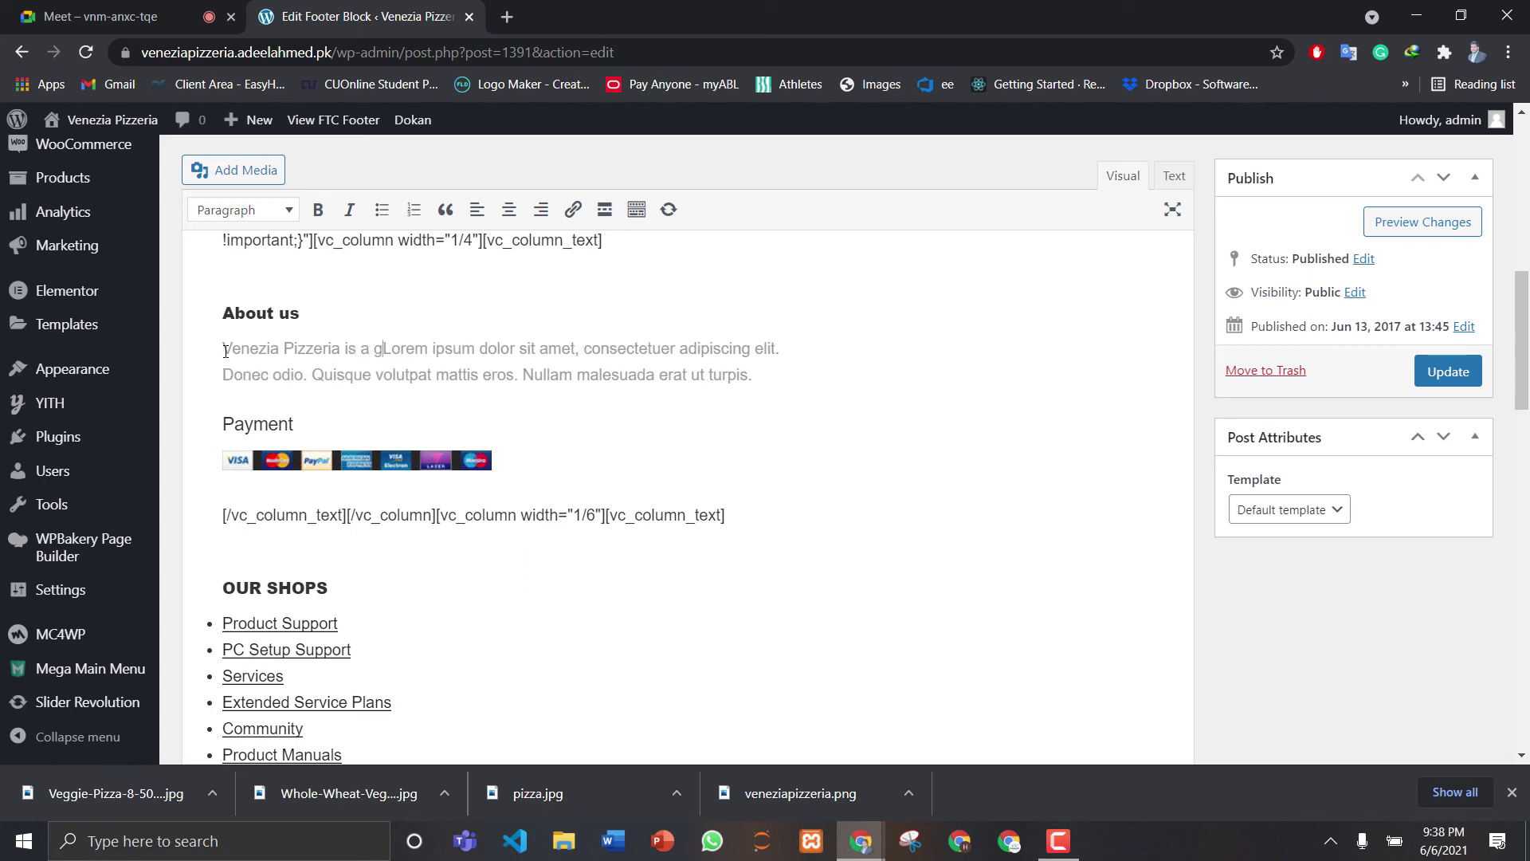
{"action": "type", "text": " based "}
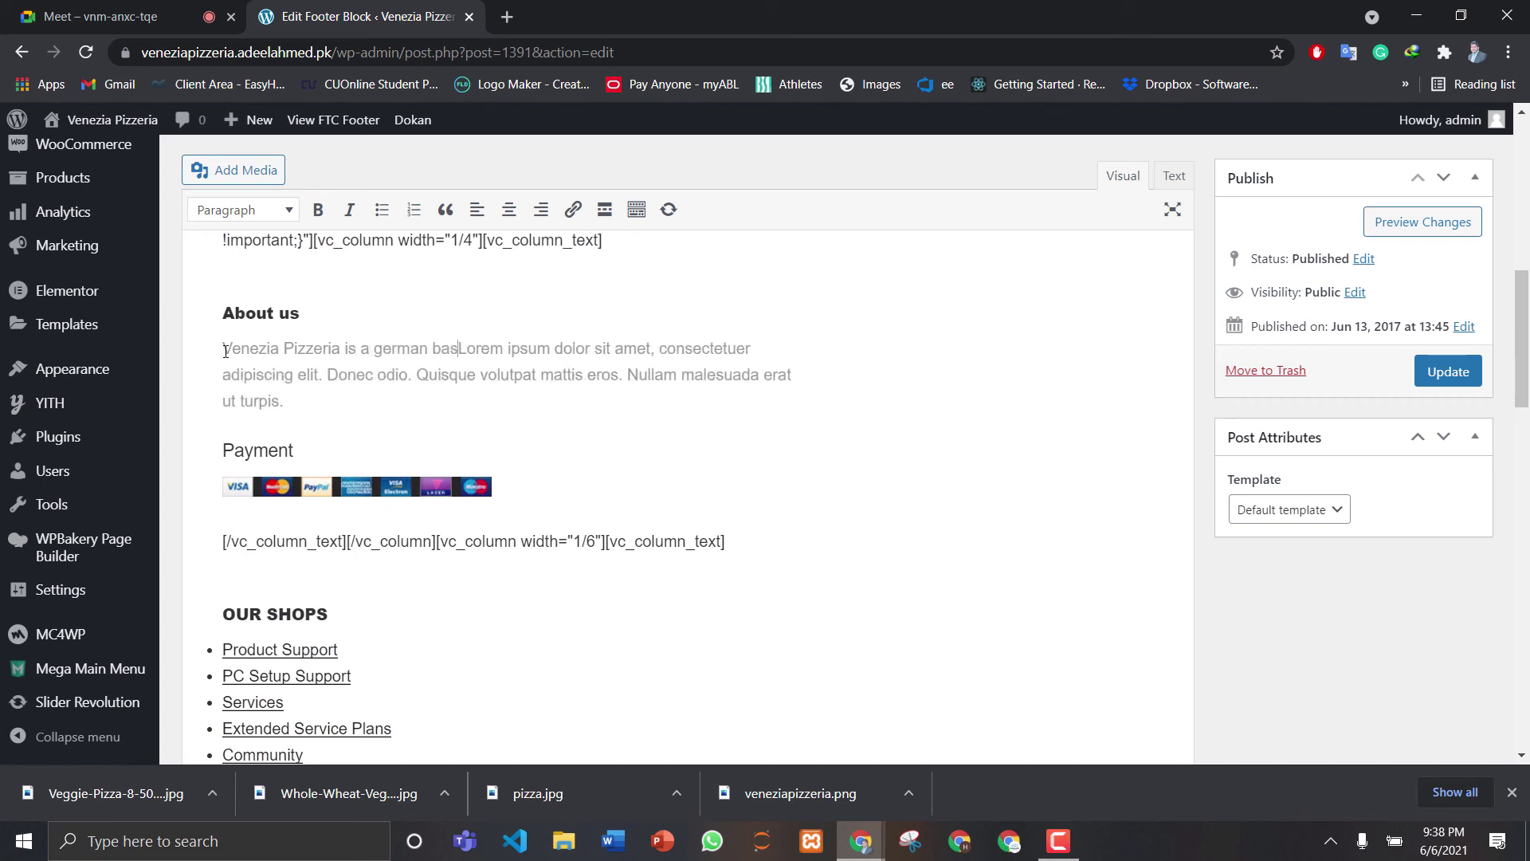
{"action": "type", "text": "pizza o"}
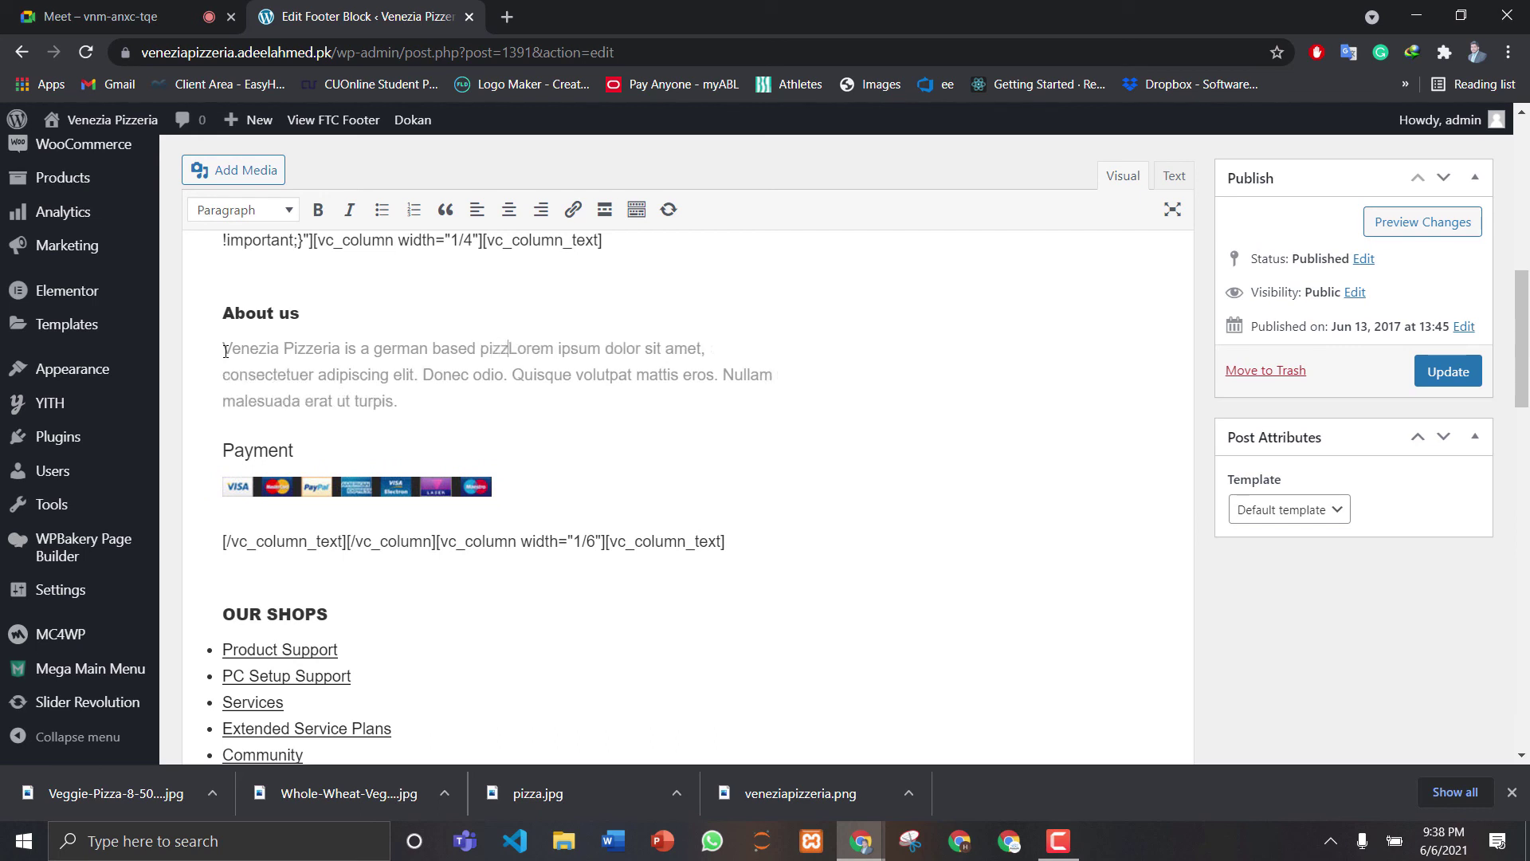
{"action": "type", "text": "ut"}
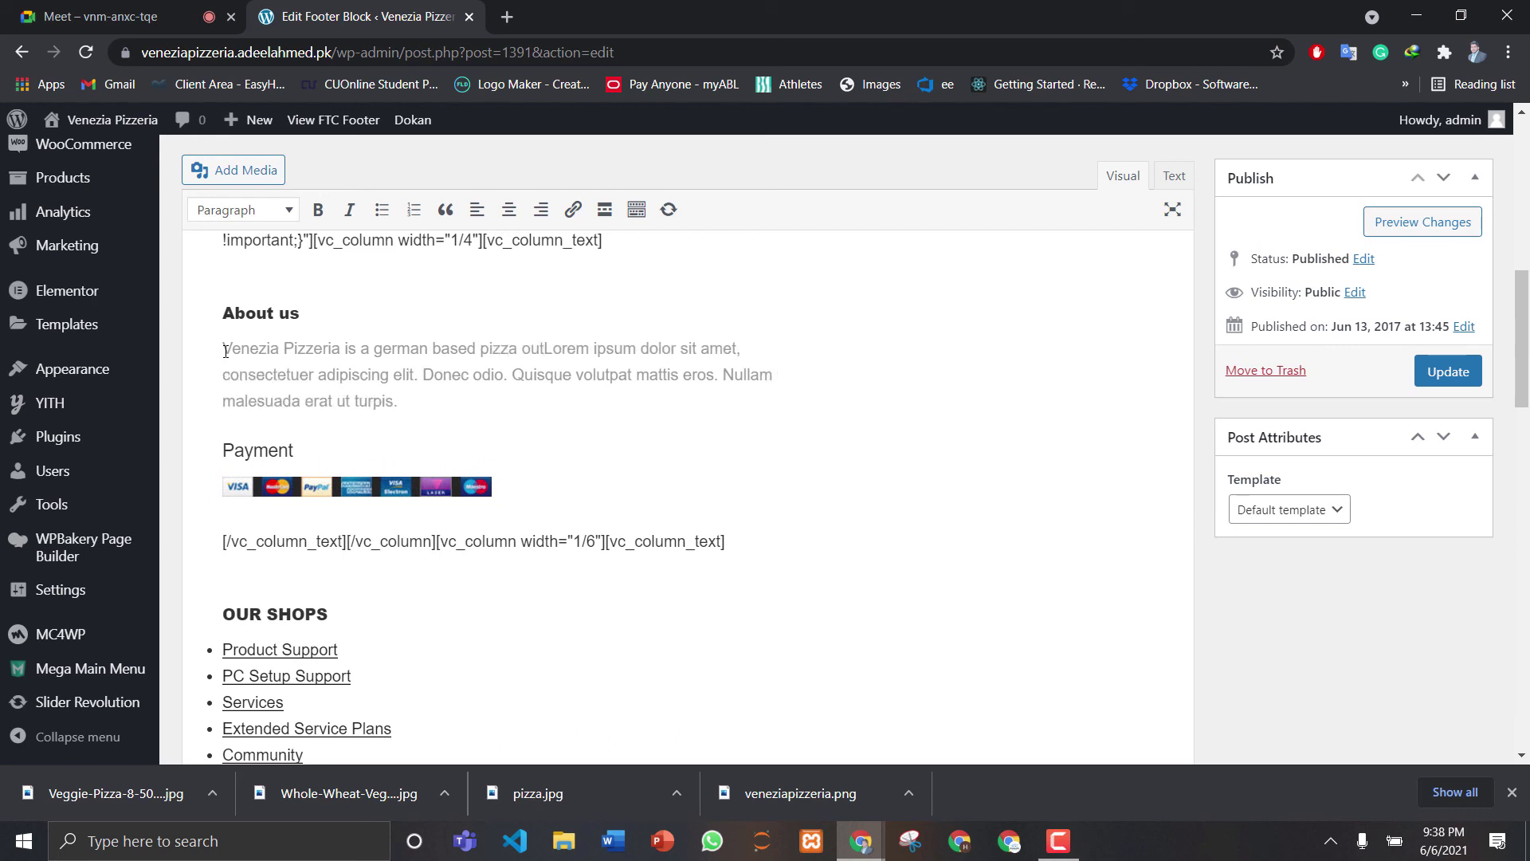
{"action": "type", "text": "let."}
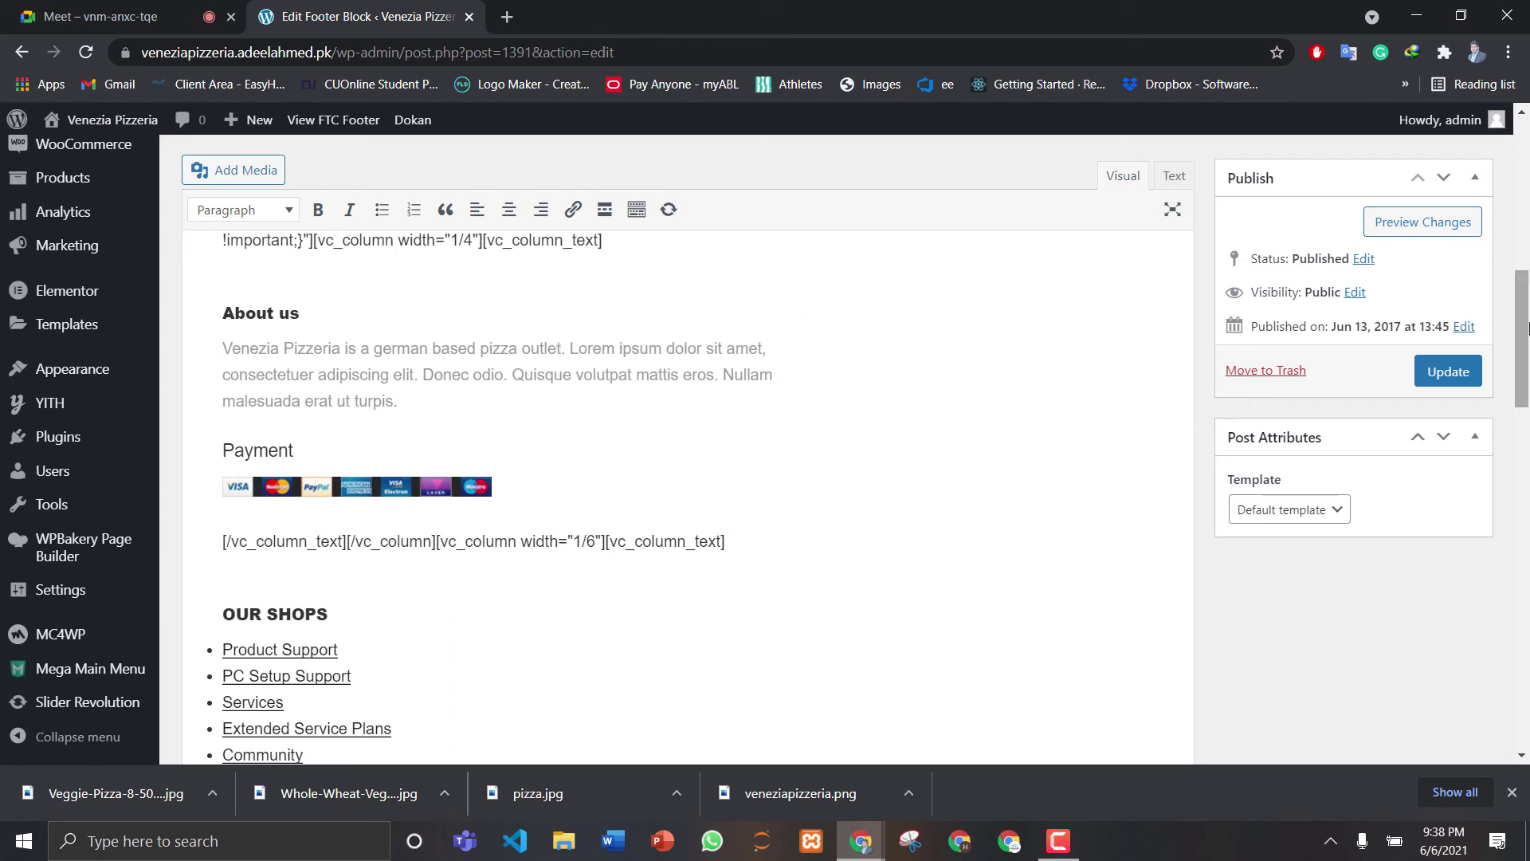
{"action": "left_click_drag", "start_coordinate": [1524, 354], "coordinate": [1528, 396]}
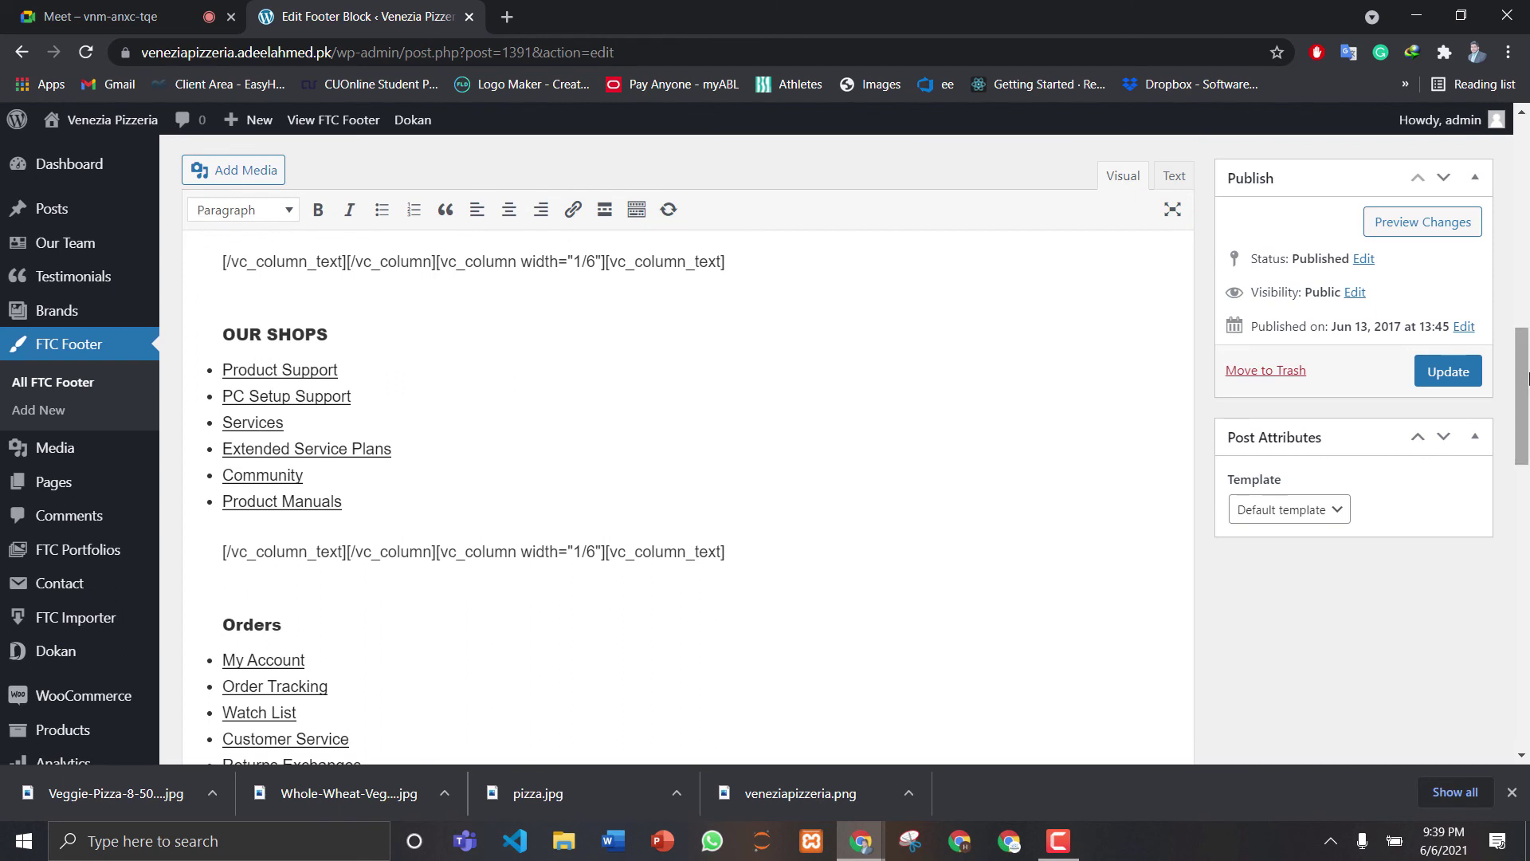
{"action": "left_click", "coordinate": [1448, 373]}
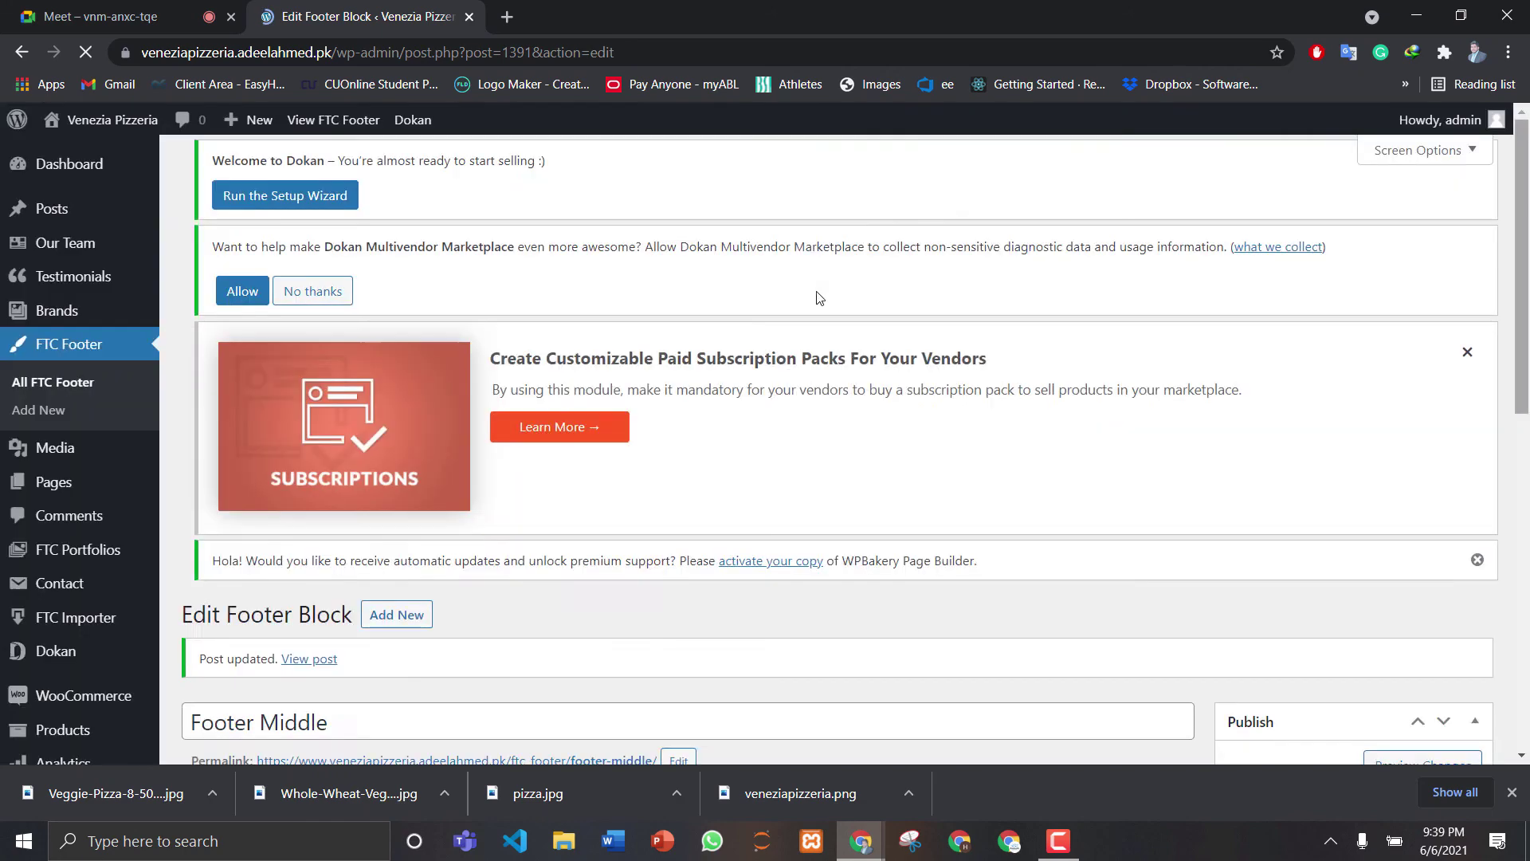
Check the saved About us text in the Footer Middle block, reopening the block from the FTC Footer list
{"action": "scroll", "coordinate": [765, 446], "scroll_direction": "down", "scroll_amount": 7}
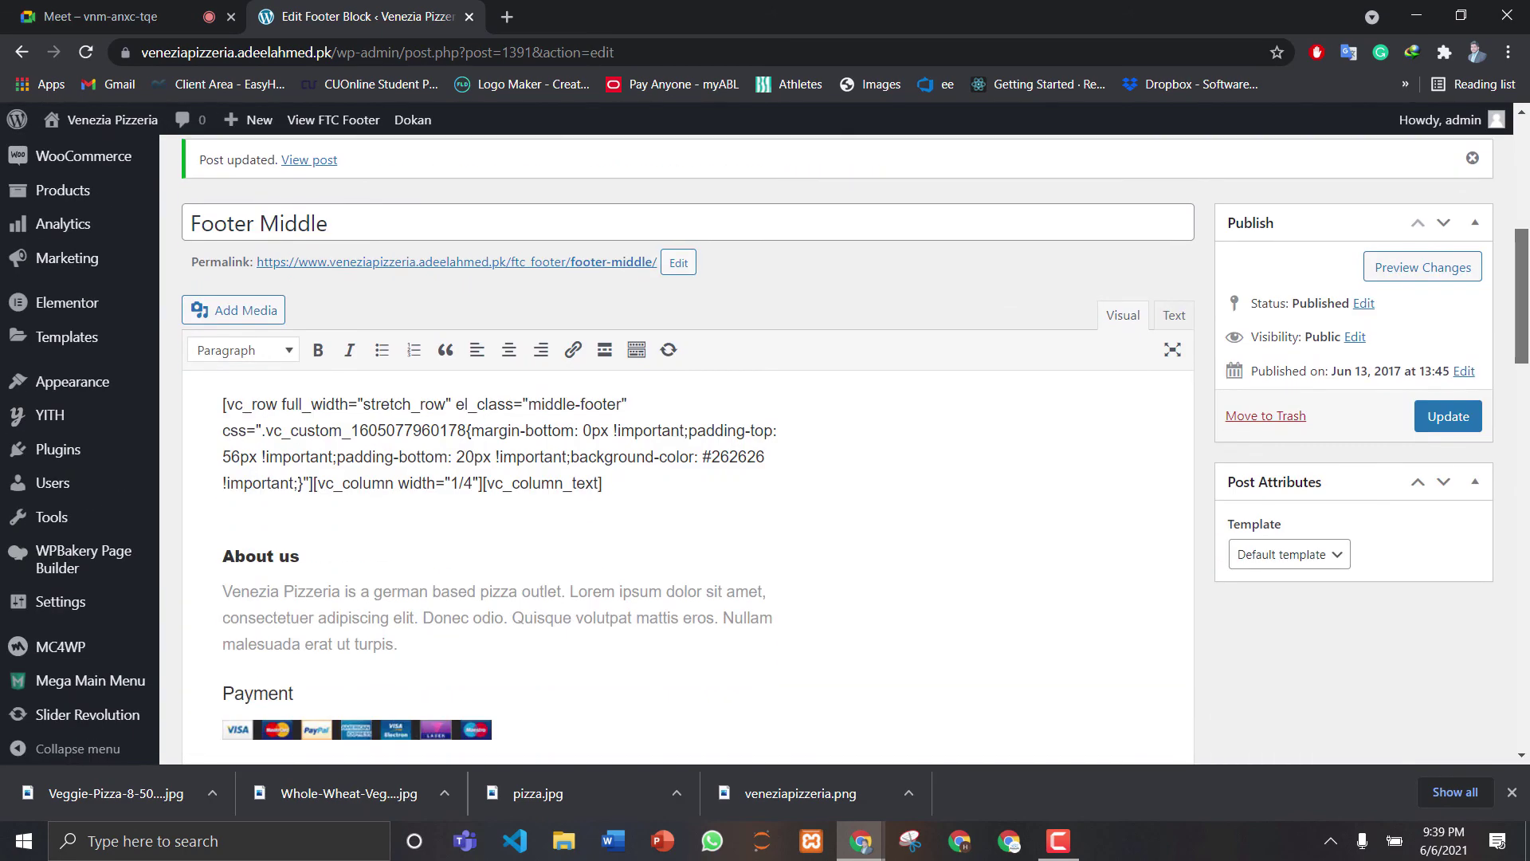
{"action": "scroll", "coordinate": [1526, 168], "scroll_direction": "down", "scroll_amount": 4}
{"action": "left_click", "coordinate": [1526, 168]}
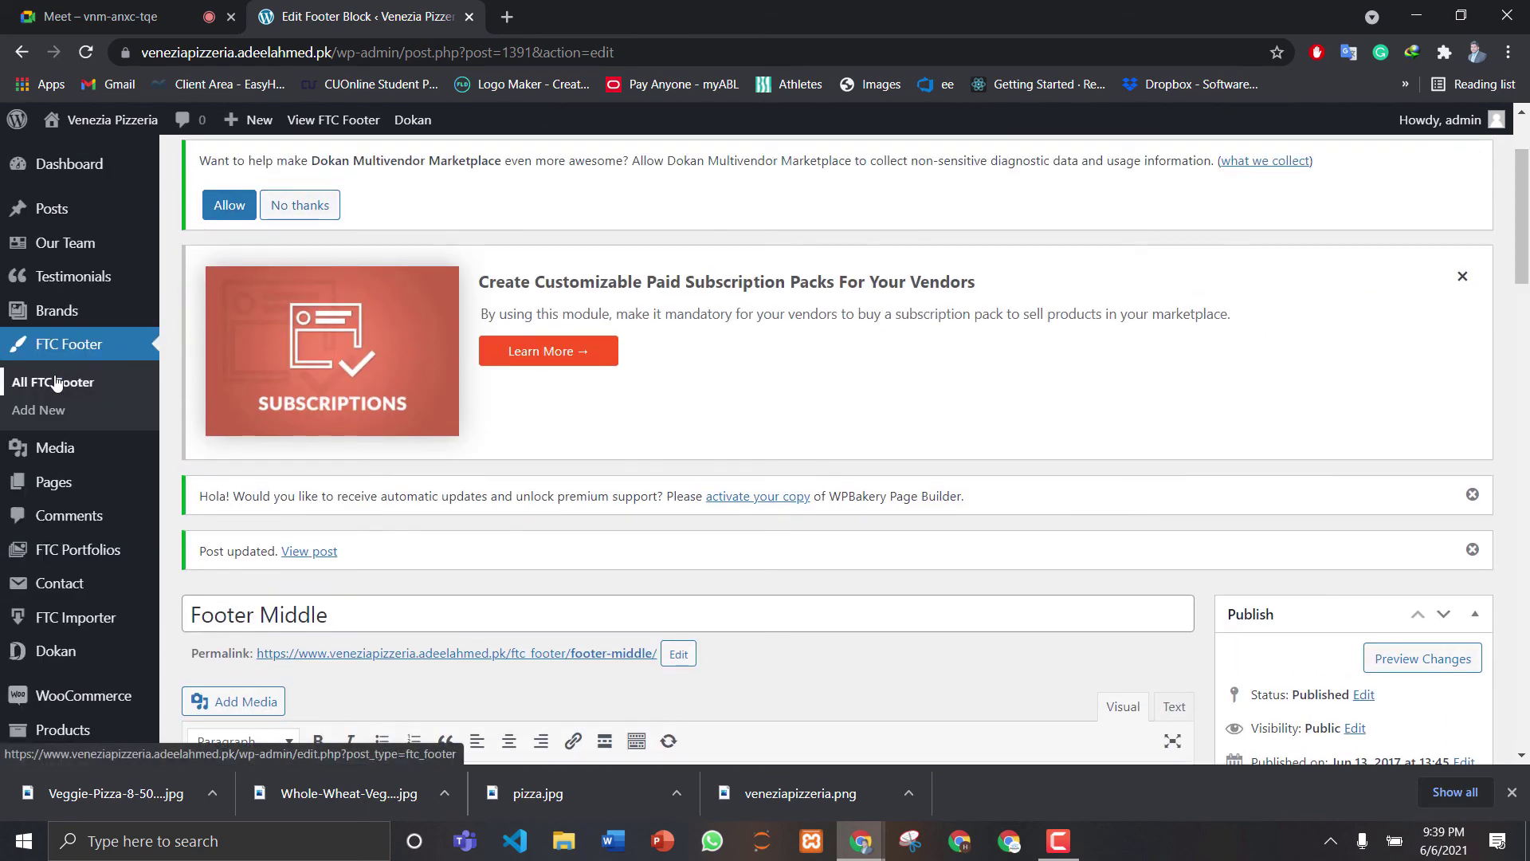
{"action": "left_click", "coordinate": [57, 384]}
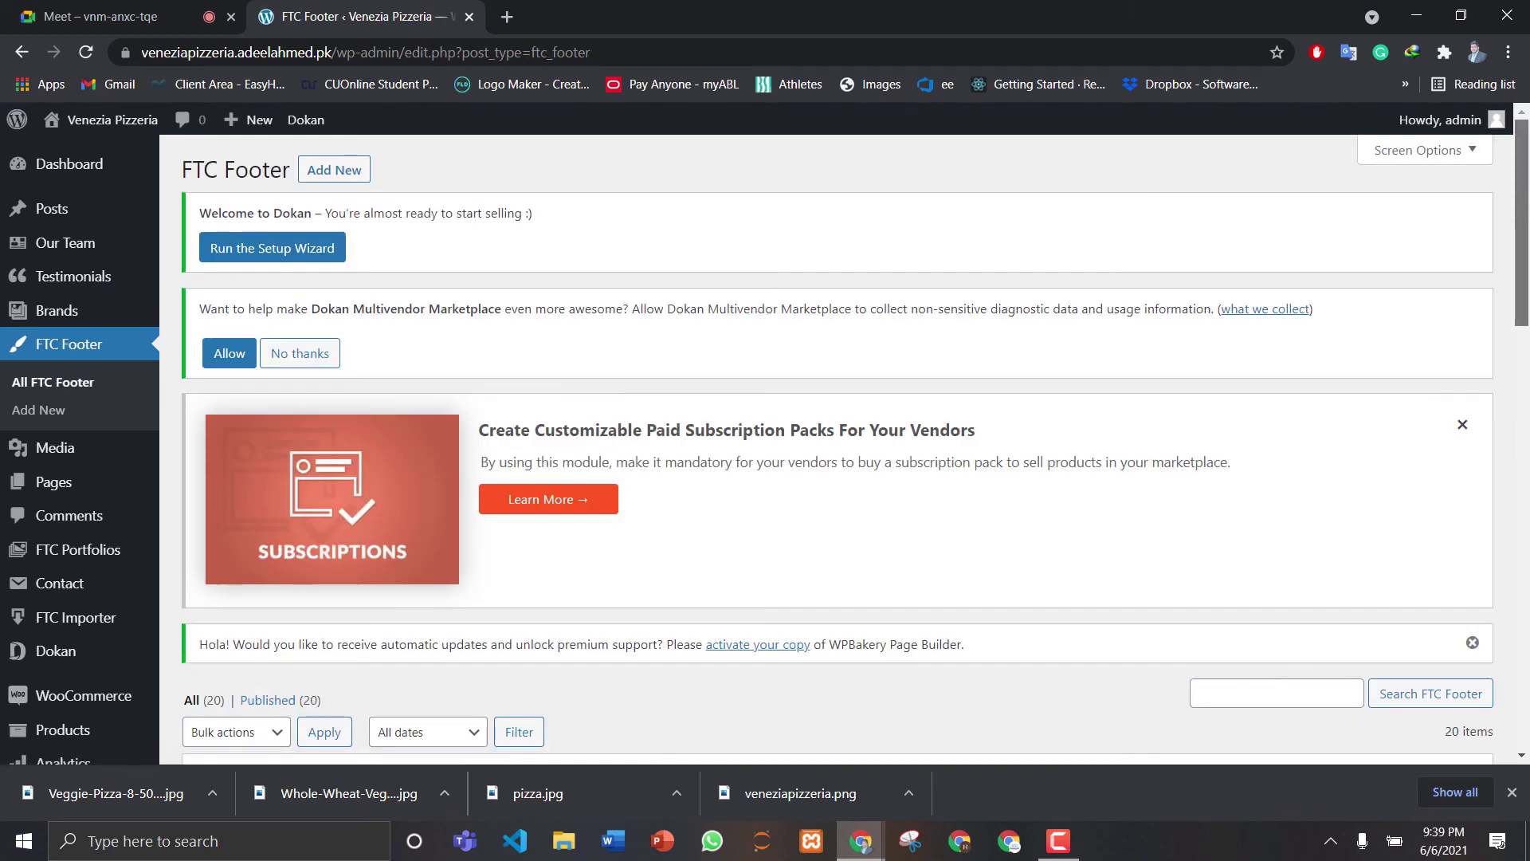
{"action": "left_click_drag", "start_coordinate": [1524, 215], "coordinate": [1524, 630]}
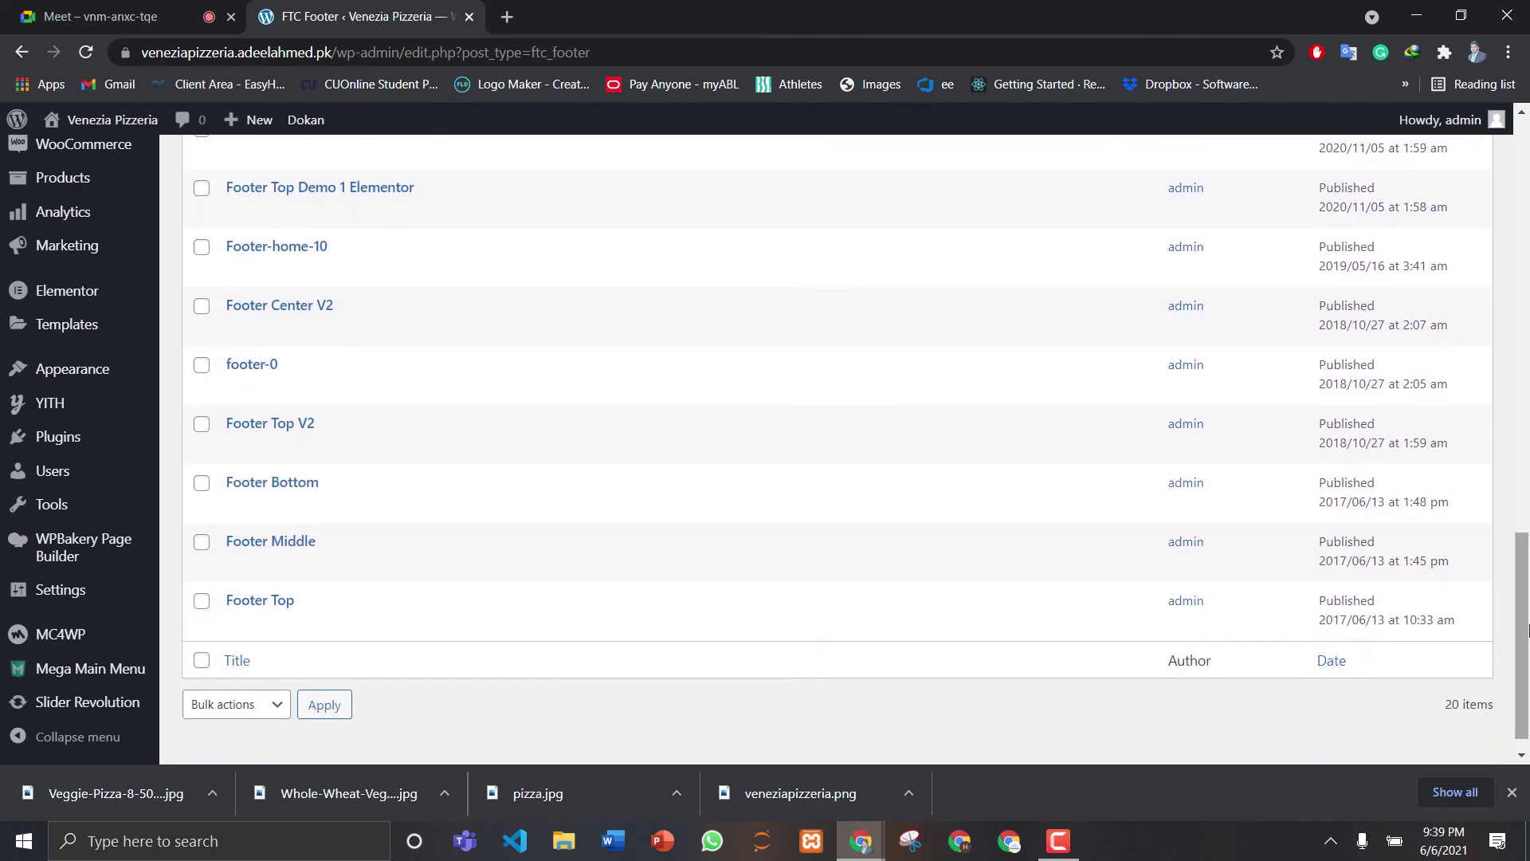
{"action": "left_click", "coordinate": [273, 542]}
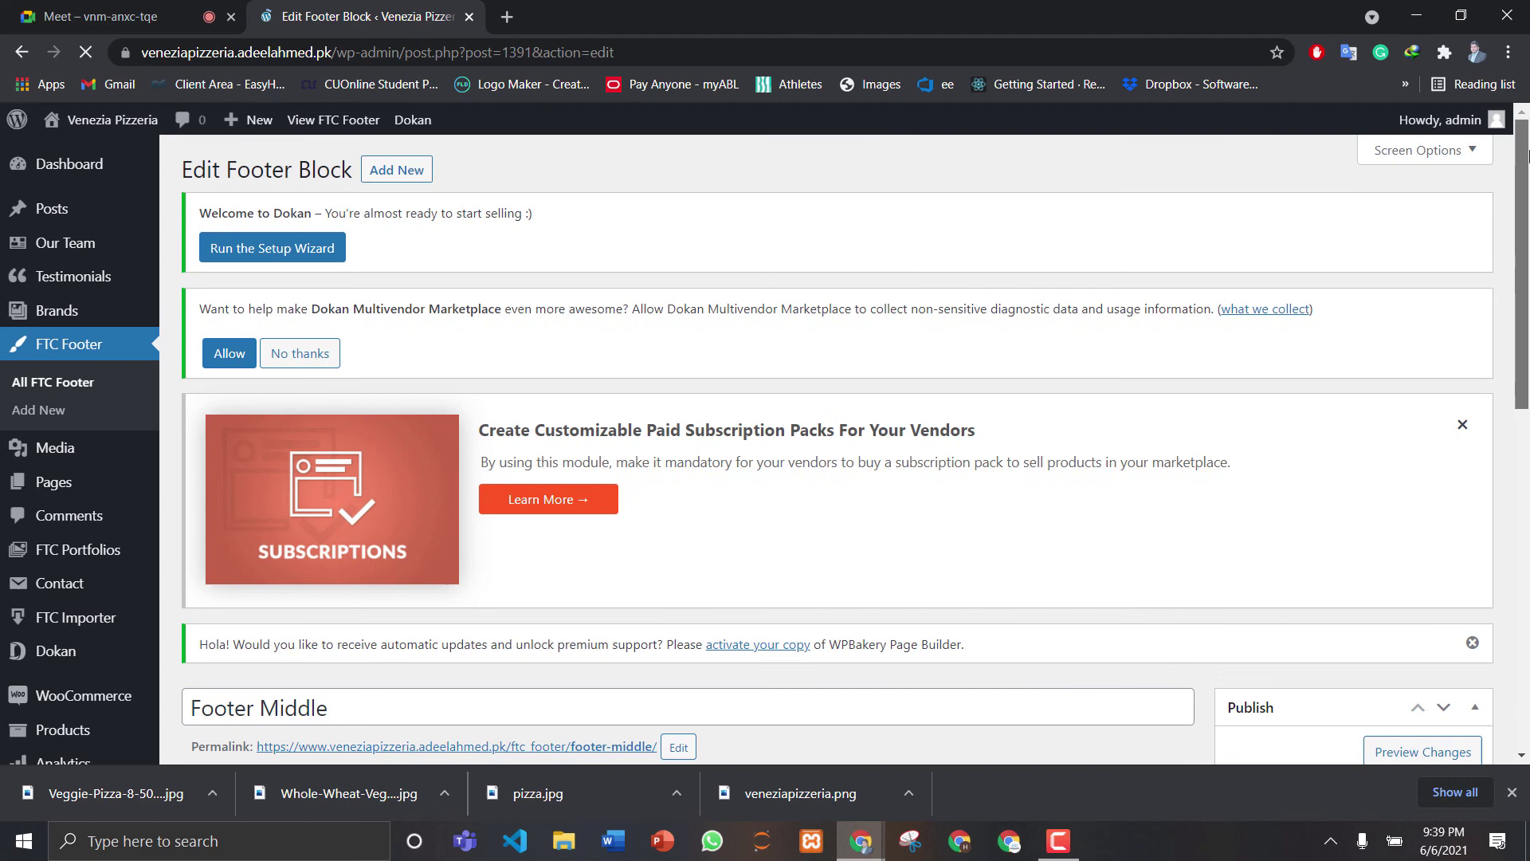
{"action": "left_click_drag", "start_coordinate": [1522, 231], "coordinate": [1528, 350]}
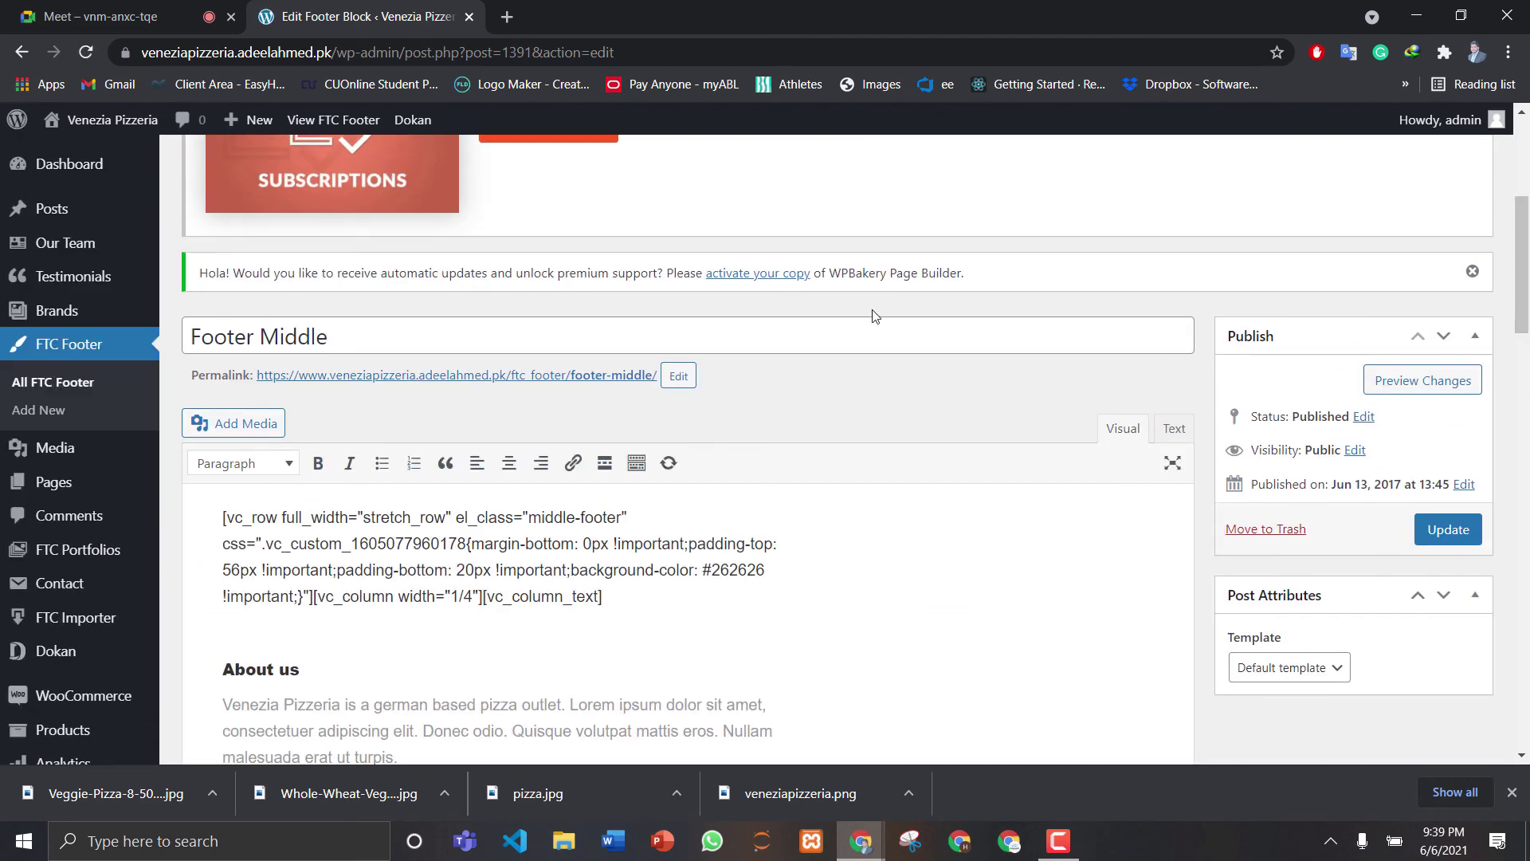
Open the Footer Bottom block for editing from the FTC Footer list and locate its copyright line
{"action": "left_click", "coordinate": [55, 384]}
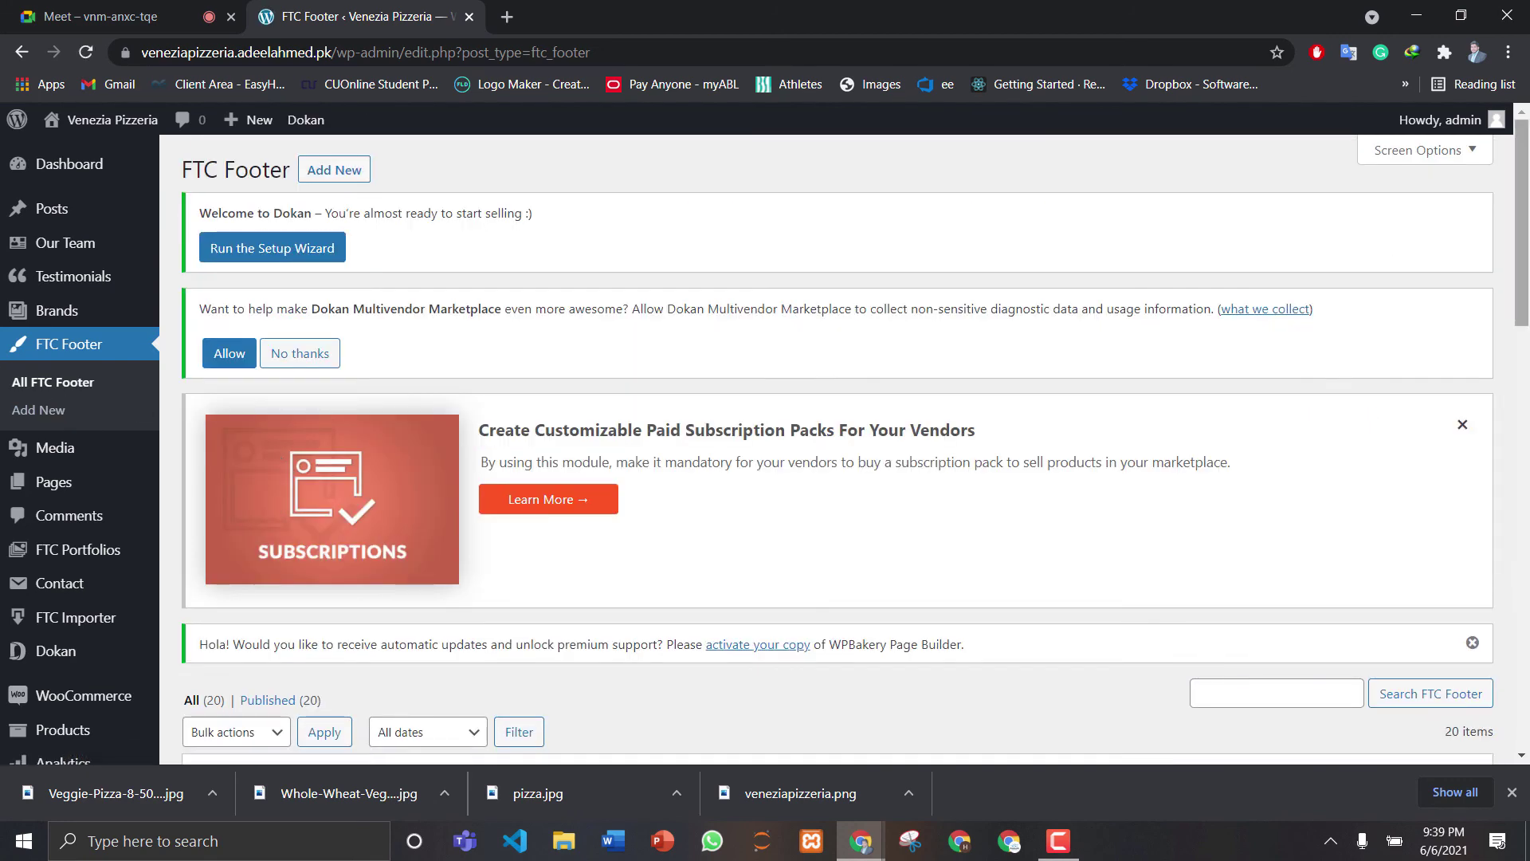
{"action": "left_click_drag", "start_coordinate": [1522, 199], "coordinate": [1526, 616]}
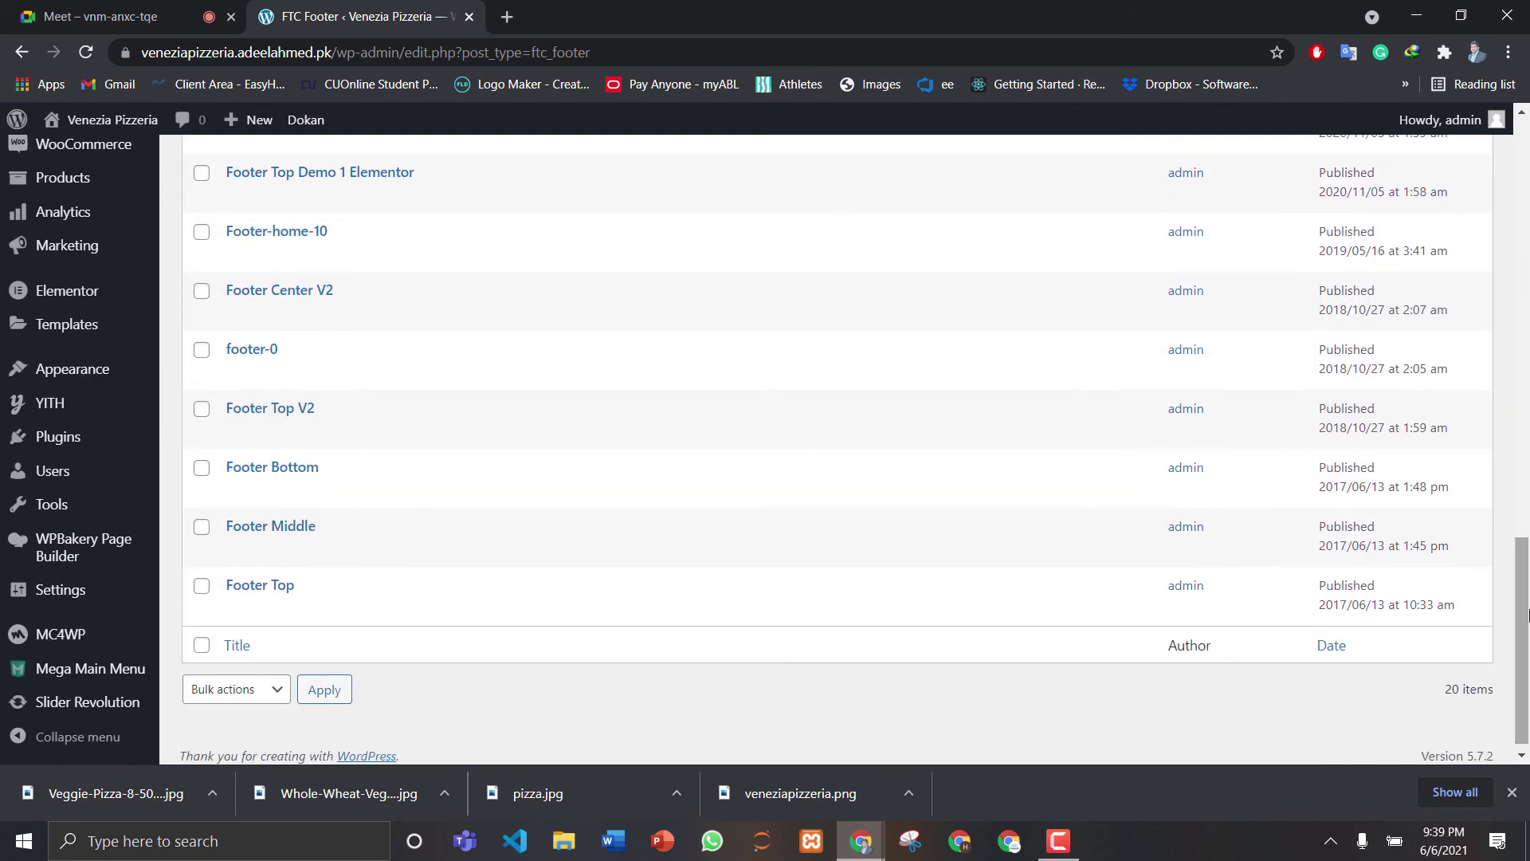
{"action": "left_click", "coordinate": [289, 468]}
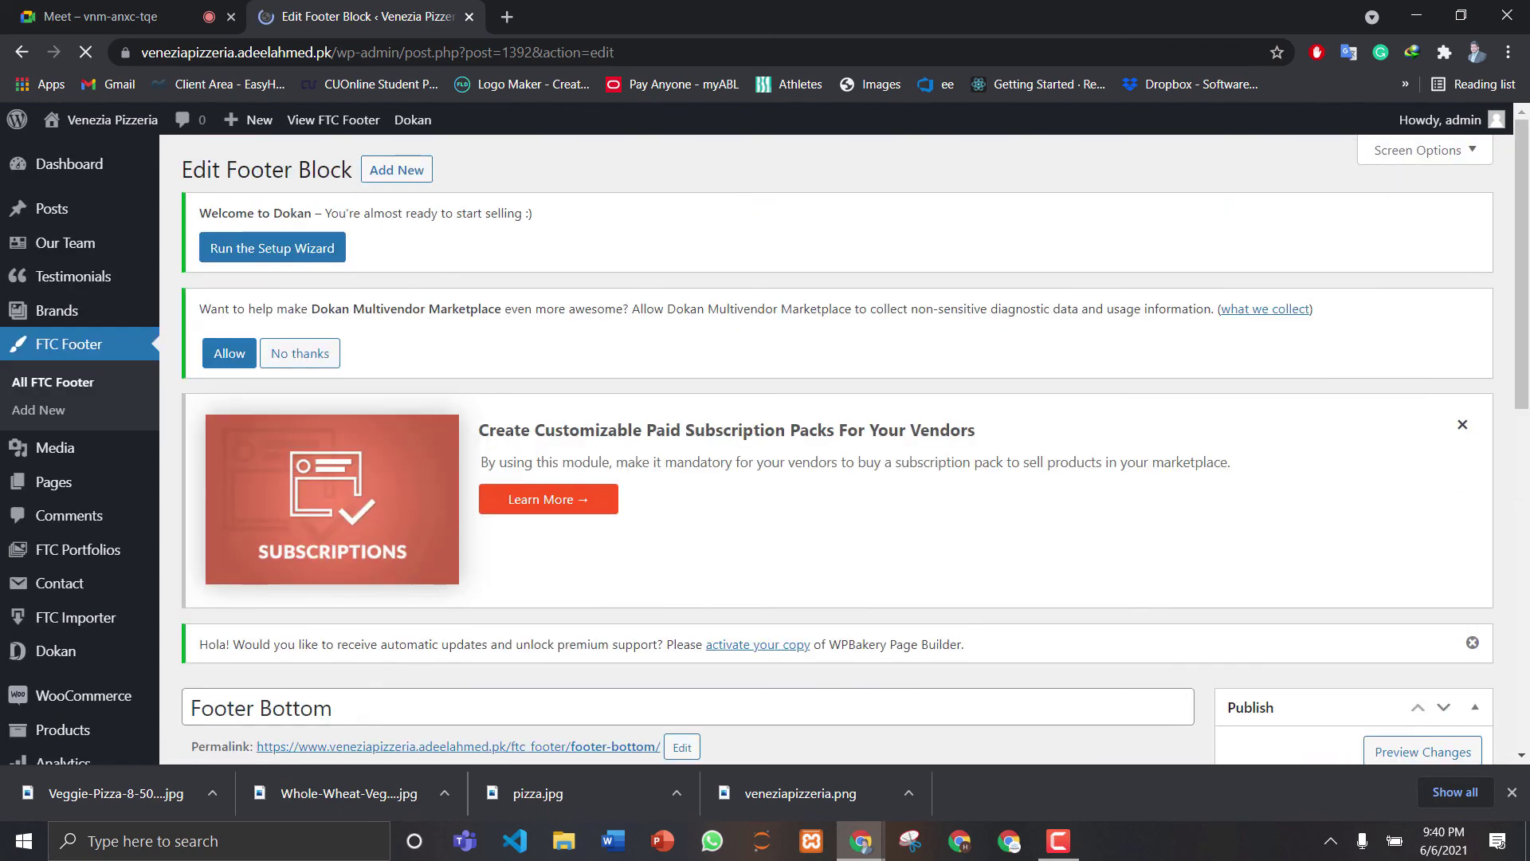
{"action": "scroll", "coordinate": [289, 469], "scroll_direction": "down", "scroll_amount": 7}
{"action": "scroll", "coordinate": [688, 446], "scroll_direction": "down", "scroll_amount": 3}
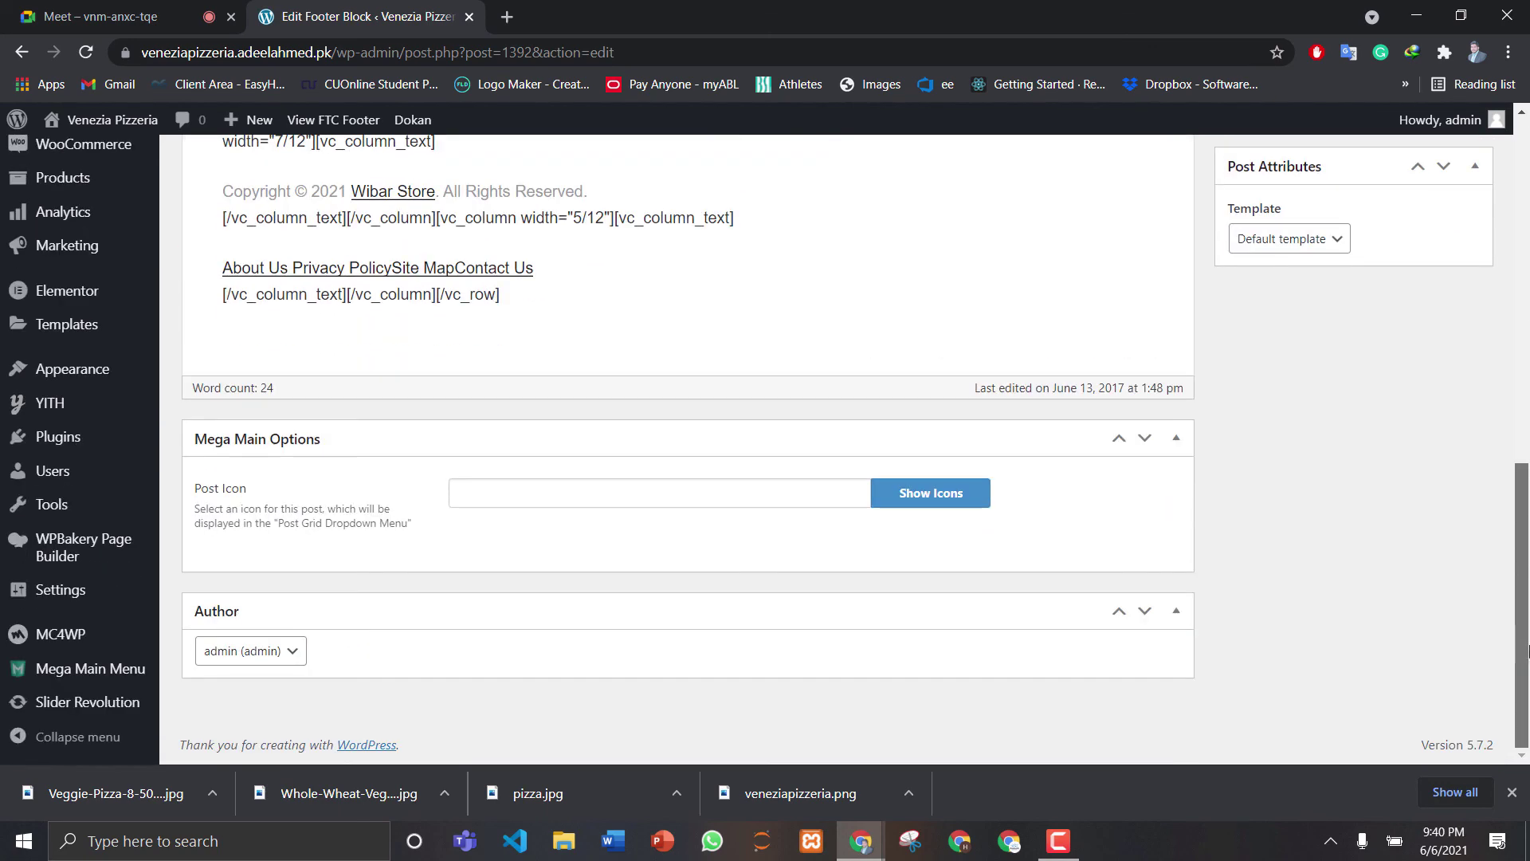
Delete the linked store name "Wibar Store" from the copyright line in the Footer Bottom block
{"action": "scroll", "coordinate": [447, 580], "scroll_direction": "up", "scroll_amount": 4}
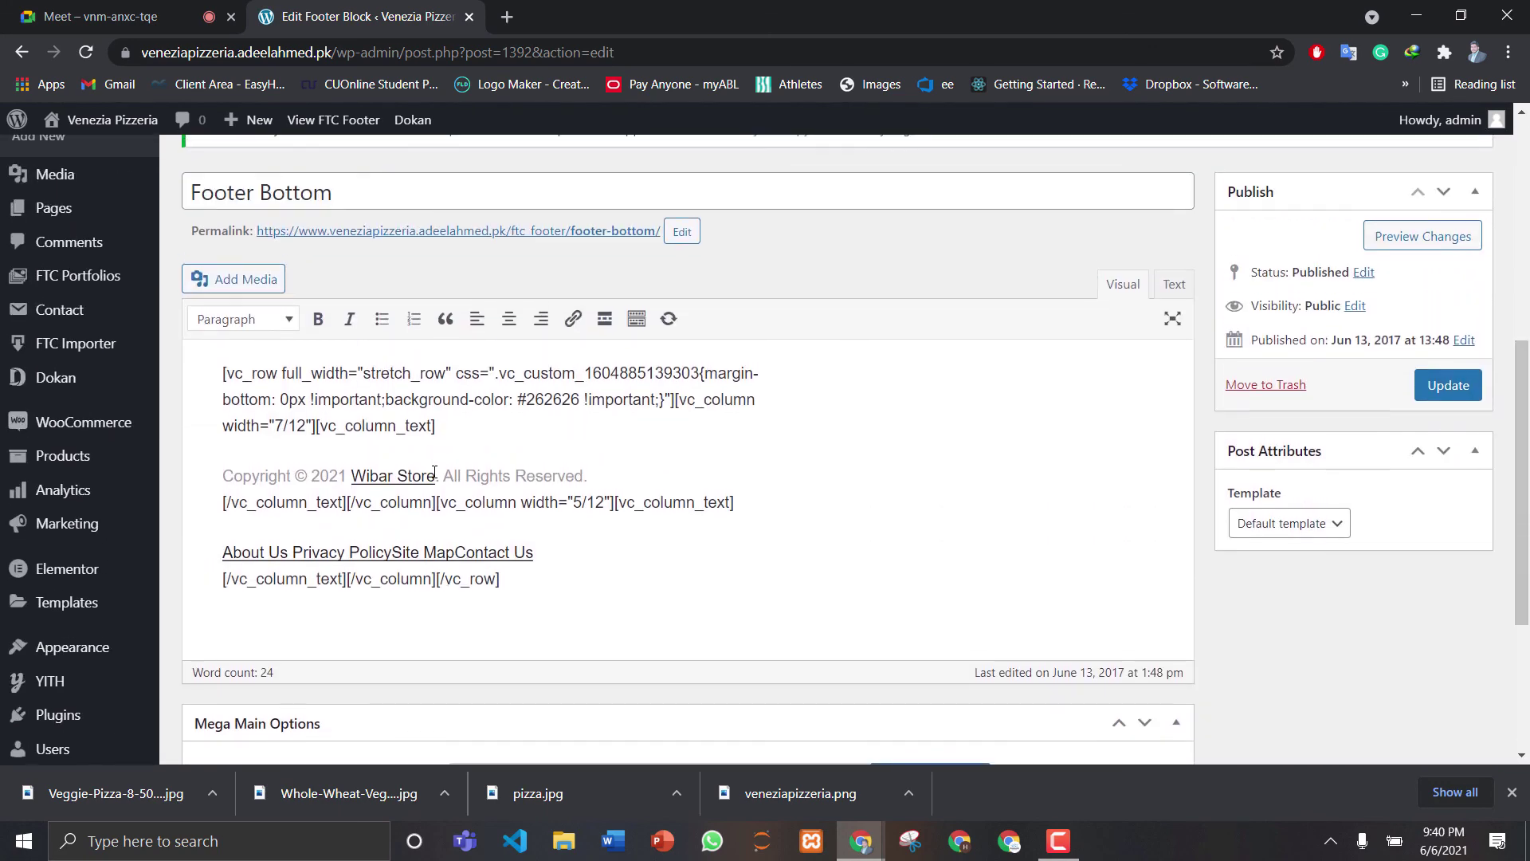
{"action": "left_click", "coordinate": [436, 483]}
{"action": "key", "text": "BackSpace"}
{"action": "key", "text": "BackSpace"}
{"action": "key", "text": "BackSpace"}
{"action": "key", "text": "BackSpace"}
{"action": "key", "text": "BackSpace"}
{"action": "key", "text": "BackSpace"}
{"action": "key", "text": "BackSpace"}
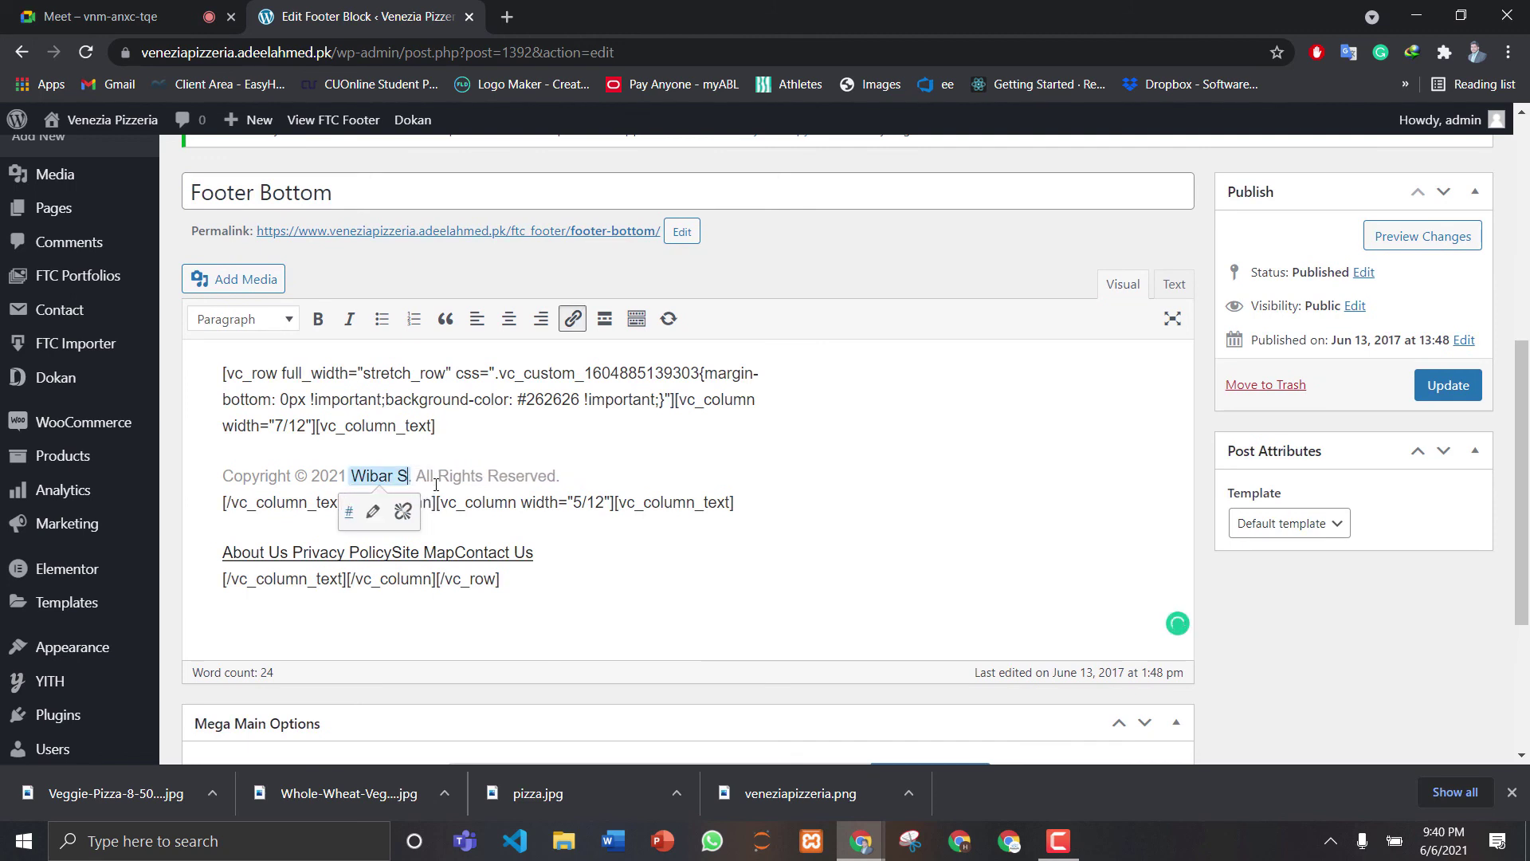
{"action": "key", "text": "BackSpace"}
{"action": "key", "text": "BackSpace"}
{"action": "key", "text": "BackSpace"}
{"action": "key", "text": "BackSpace"}
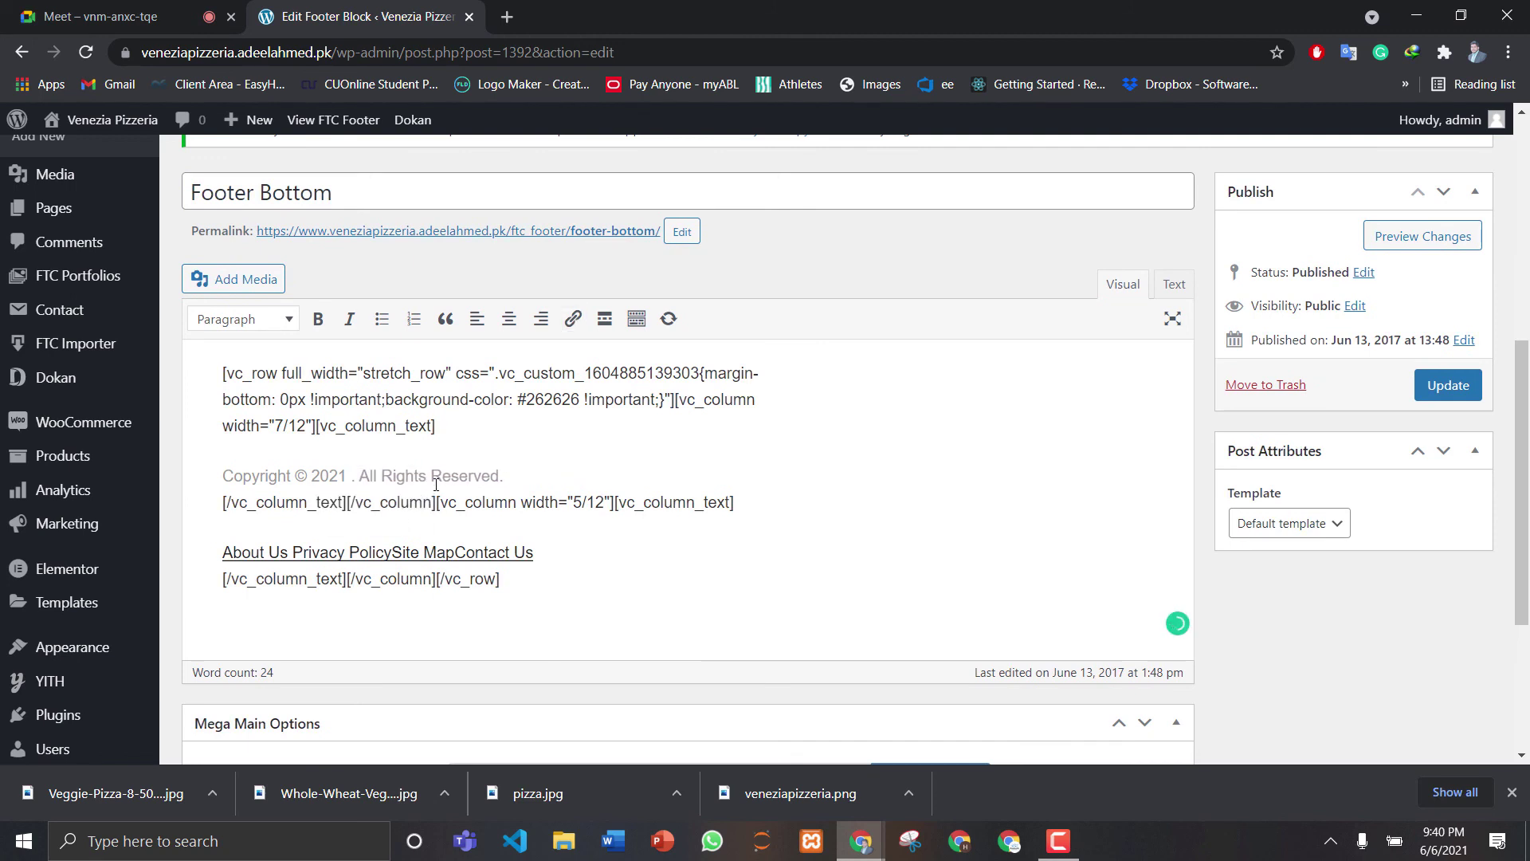
Insert "Venezia Pizzeria by PAKsoft Solutions" after "Copyright © 2021" and update the footer block
{"action": "type", "text": "Ve"}
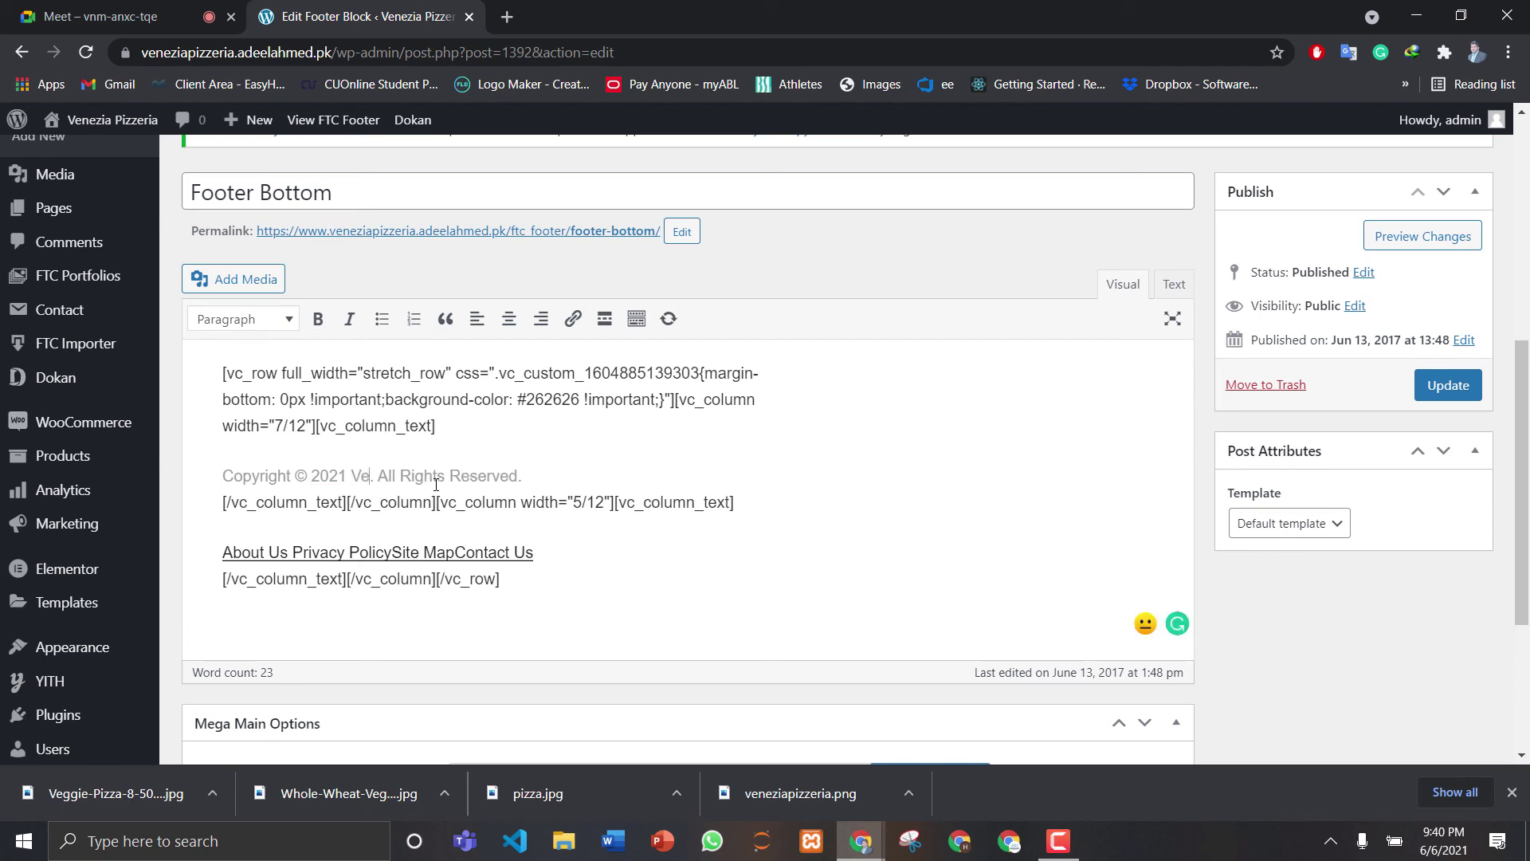
{"action": "type", "text": "n"}
{"action": "type", "text": "ezia "}
{"action": "type", "text": "Pizzeria"}
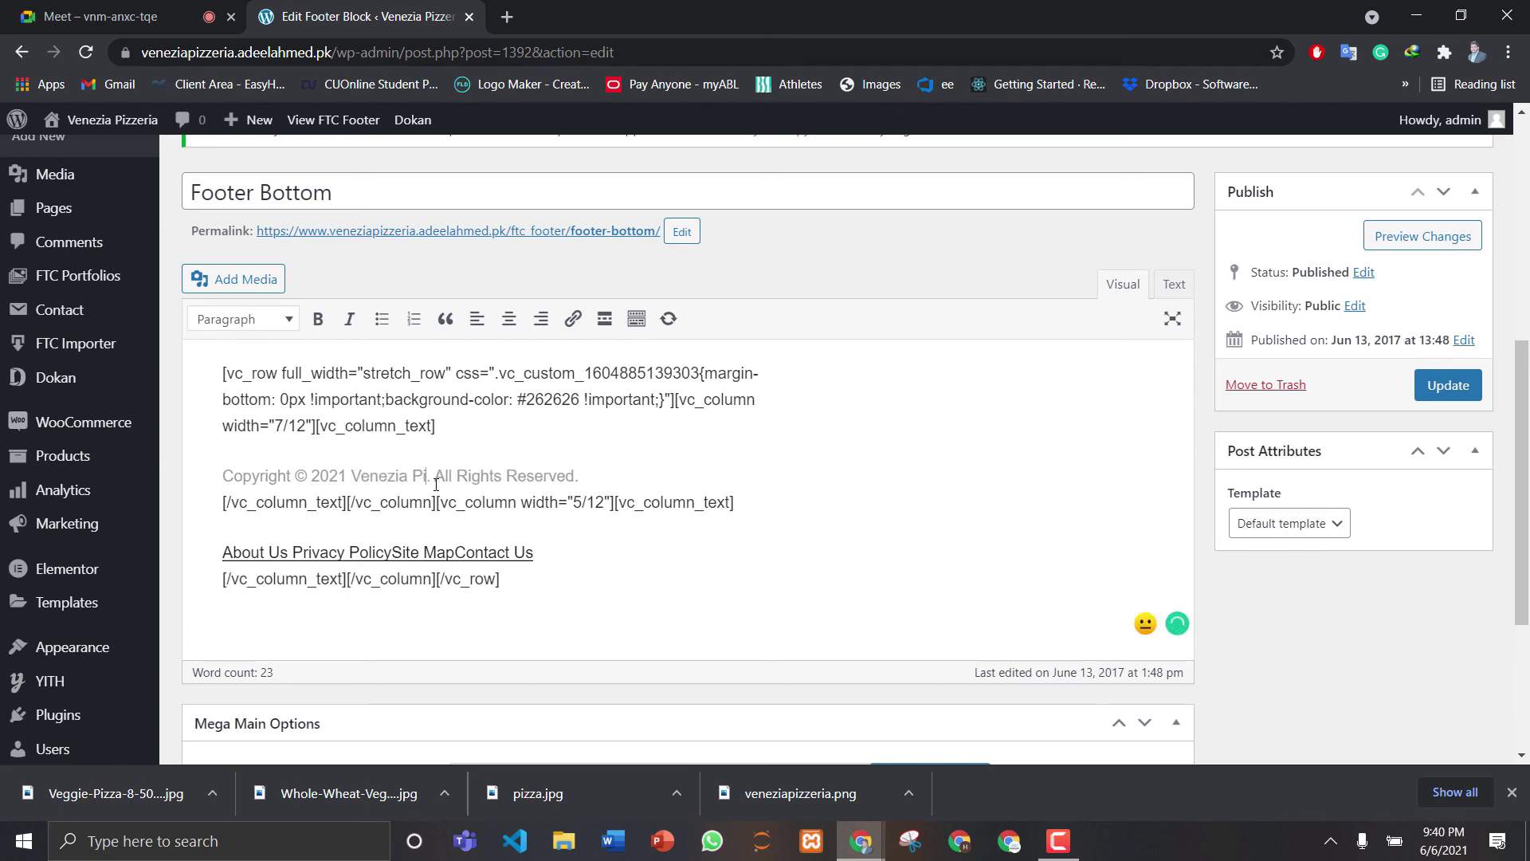
{"action": "type", "text": " by "}
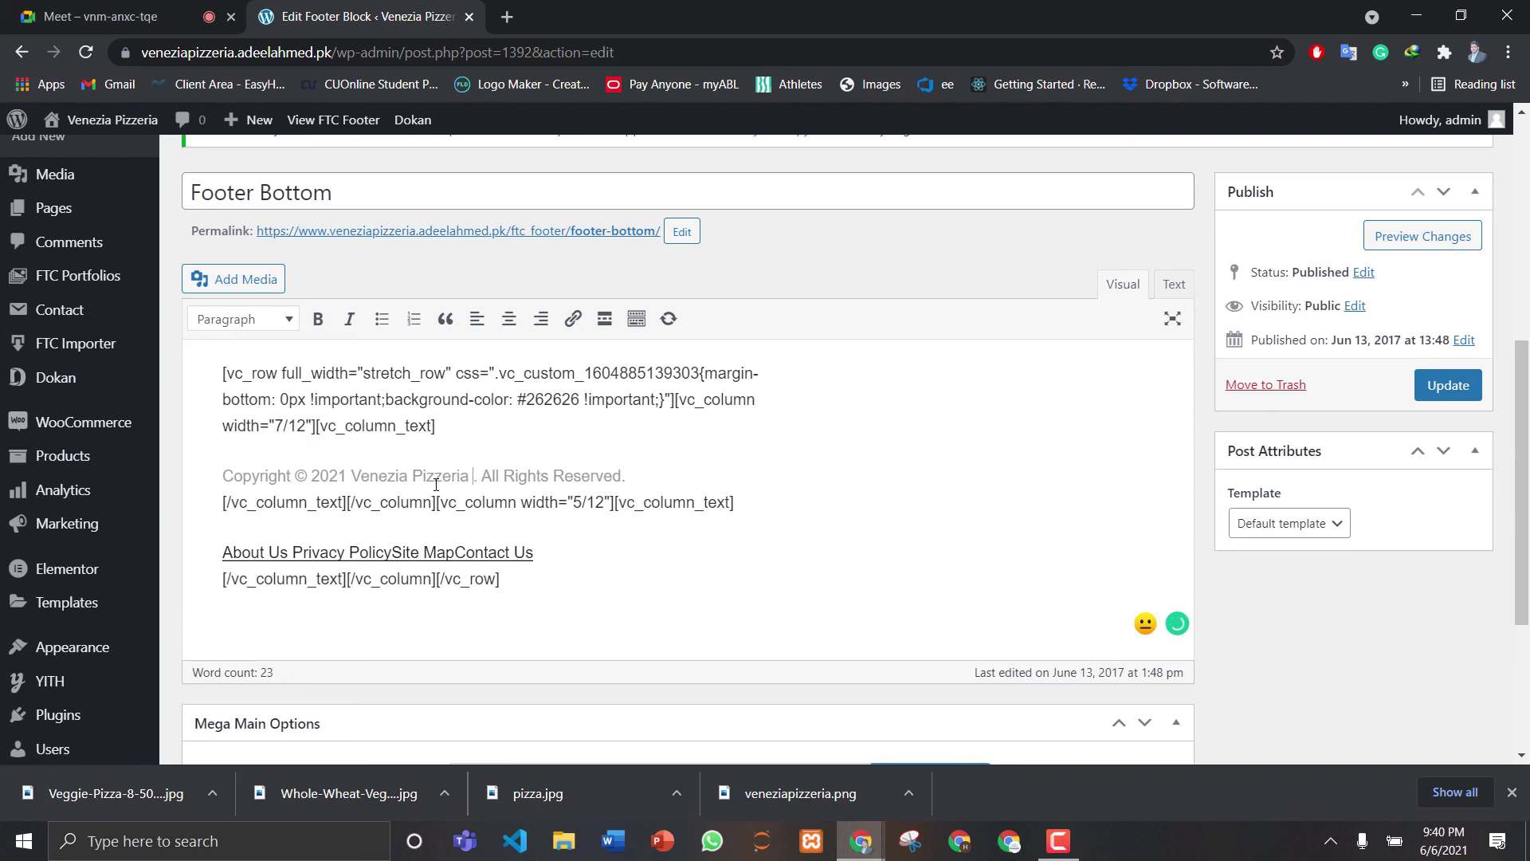
{"action": "type", "text": "PAKs"}
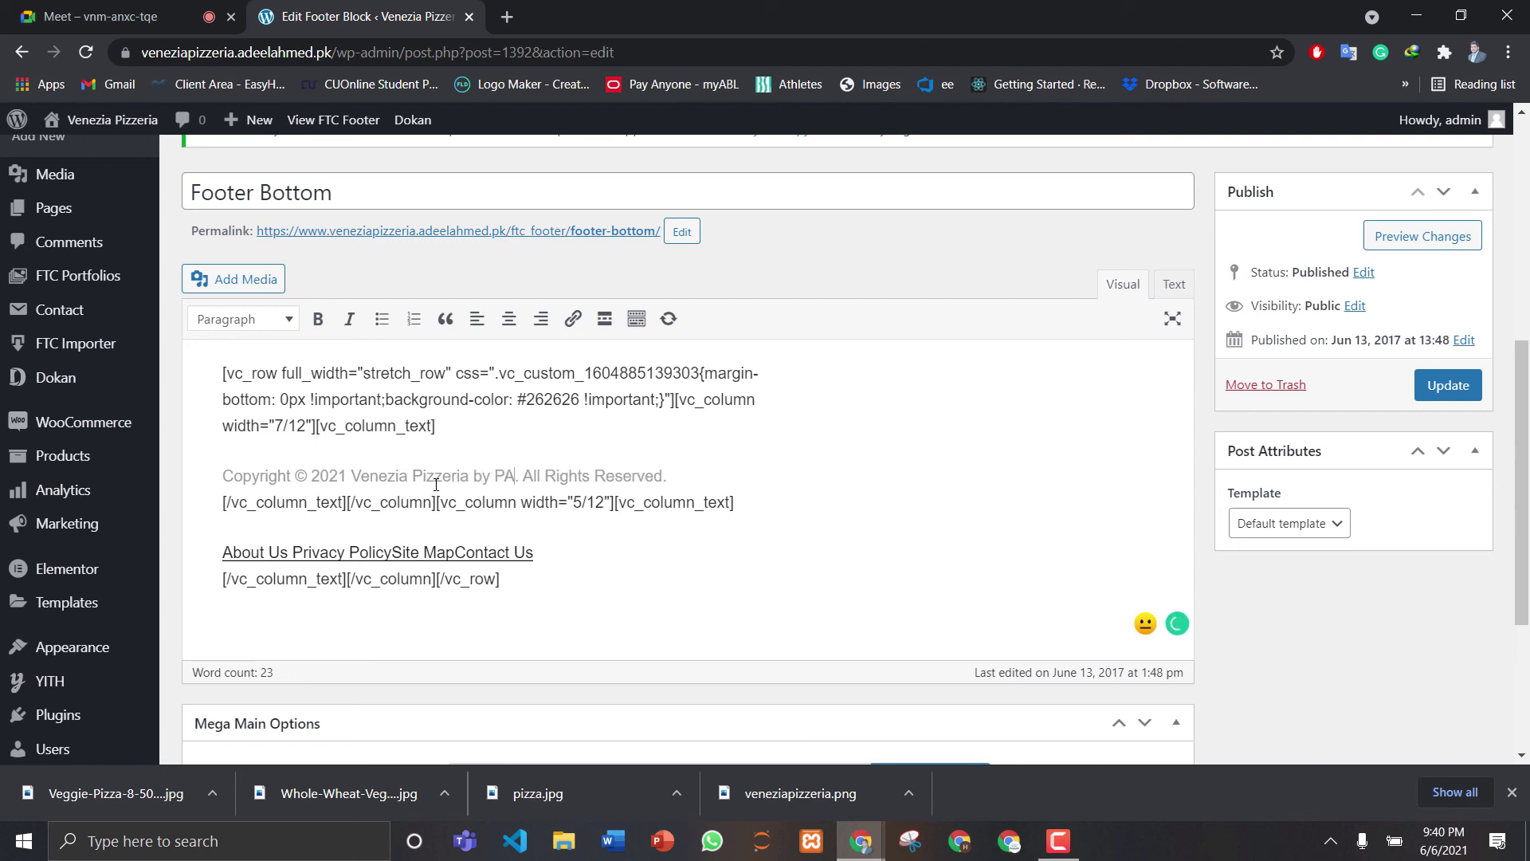
{"action": "type", "text": "oft Solut"}
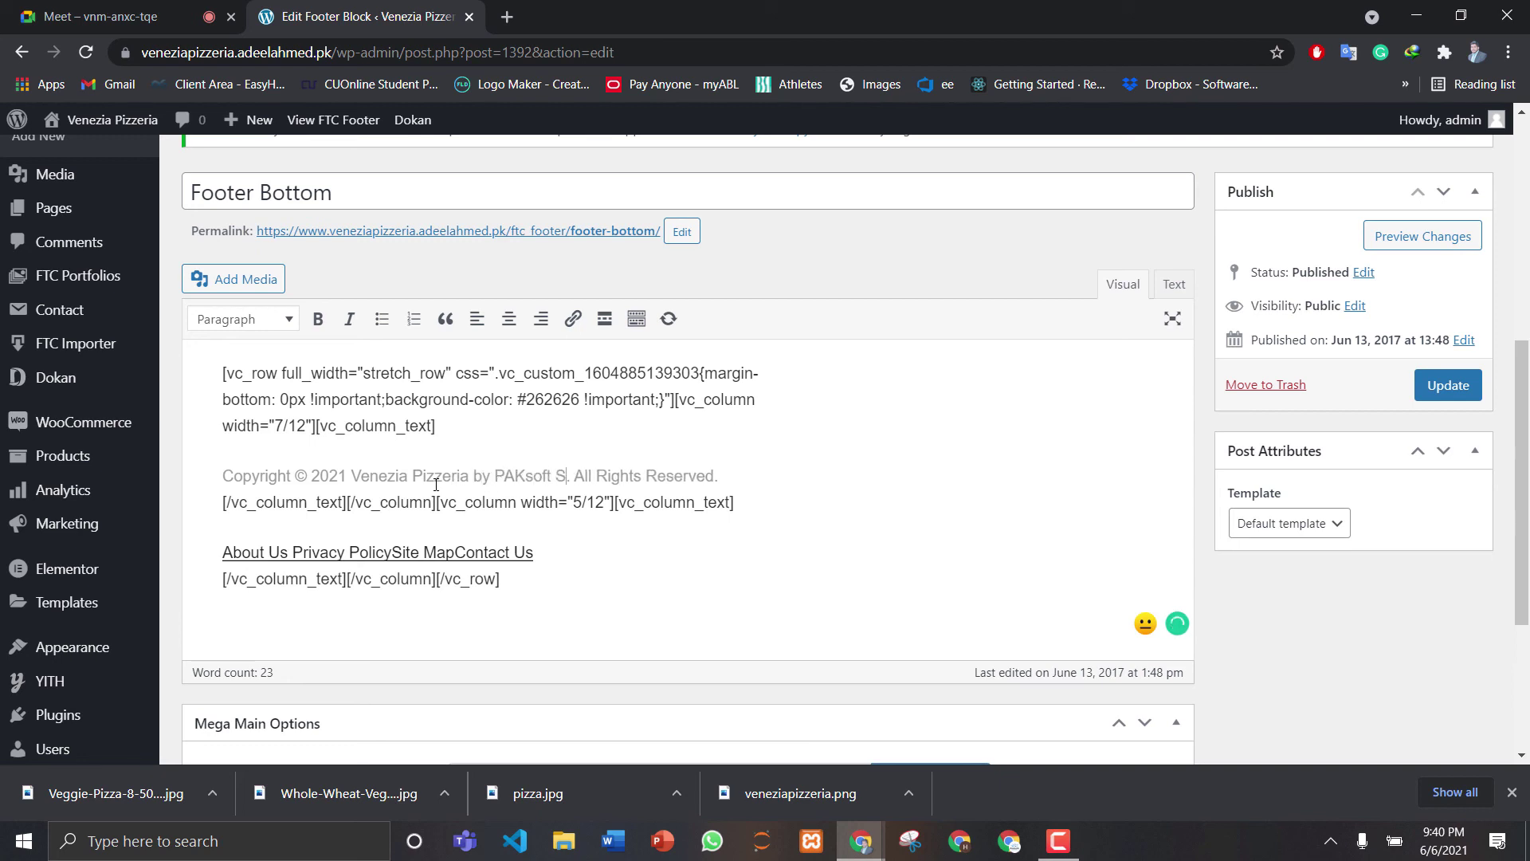
{"action": "type", "text": "ions"}
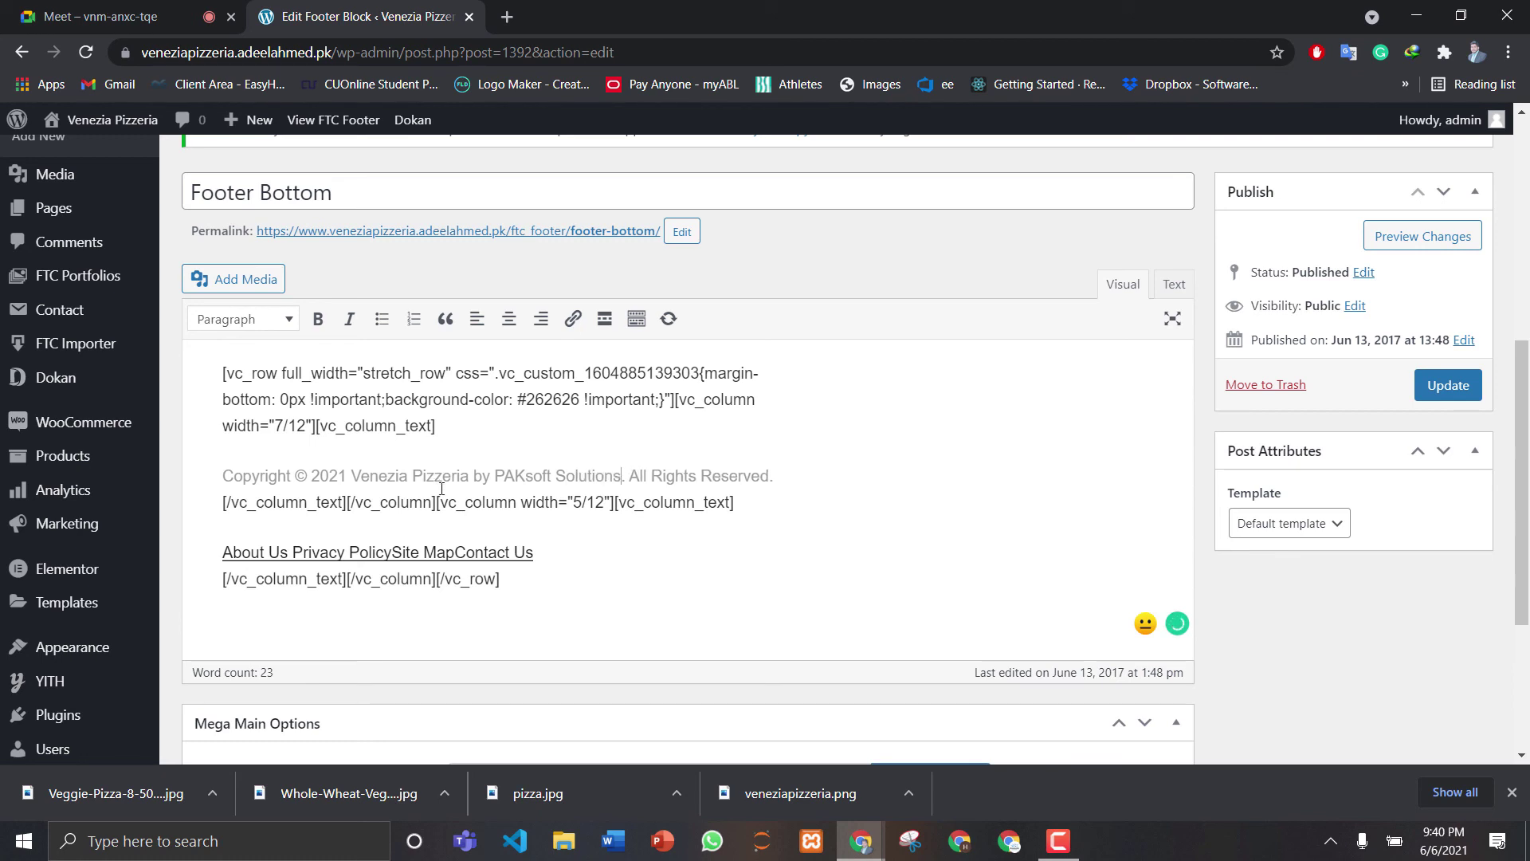
{"action": "left_click", "coordinate": [1455, 391]}
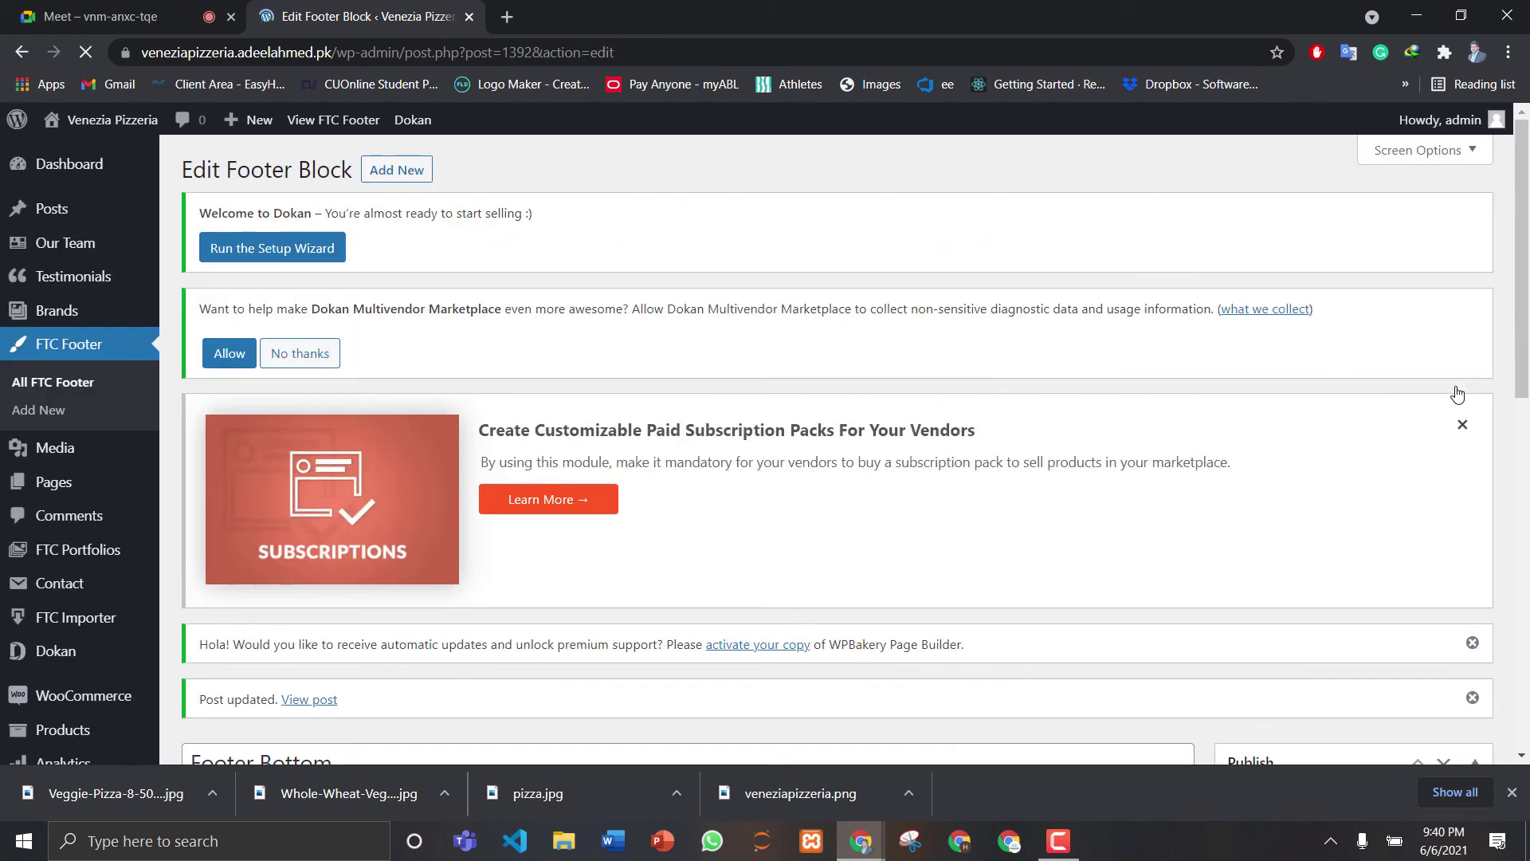
Visit the live site's home page, dismissing its popup, and open that page for editing
{"action": "mouse_move", "coordinate": [111, 124]}
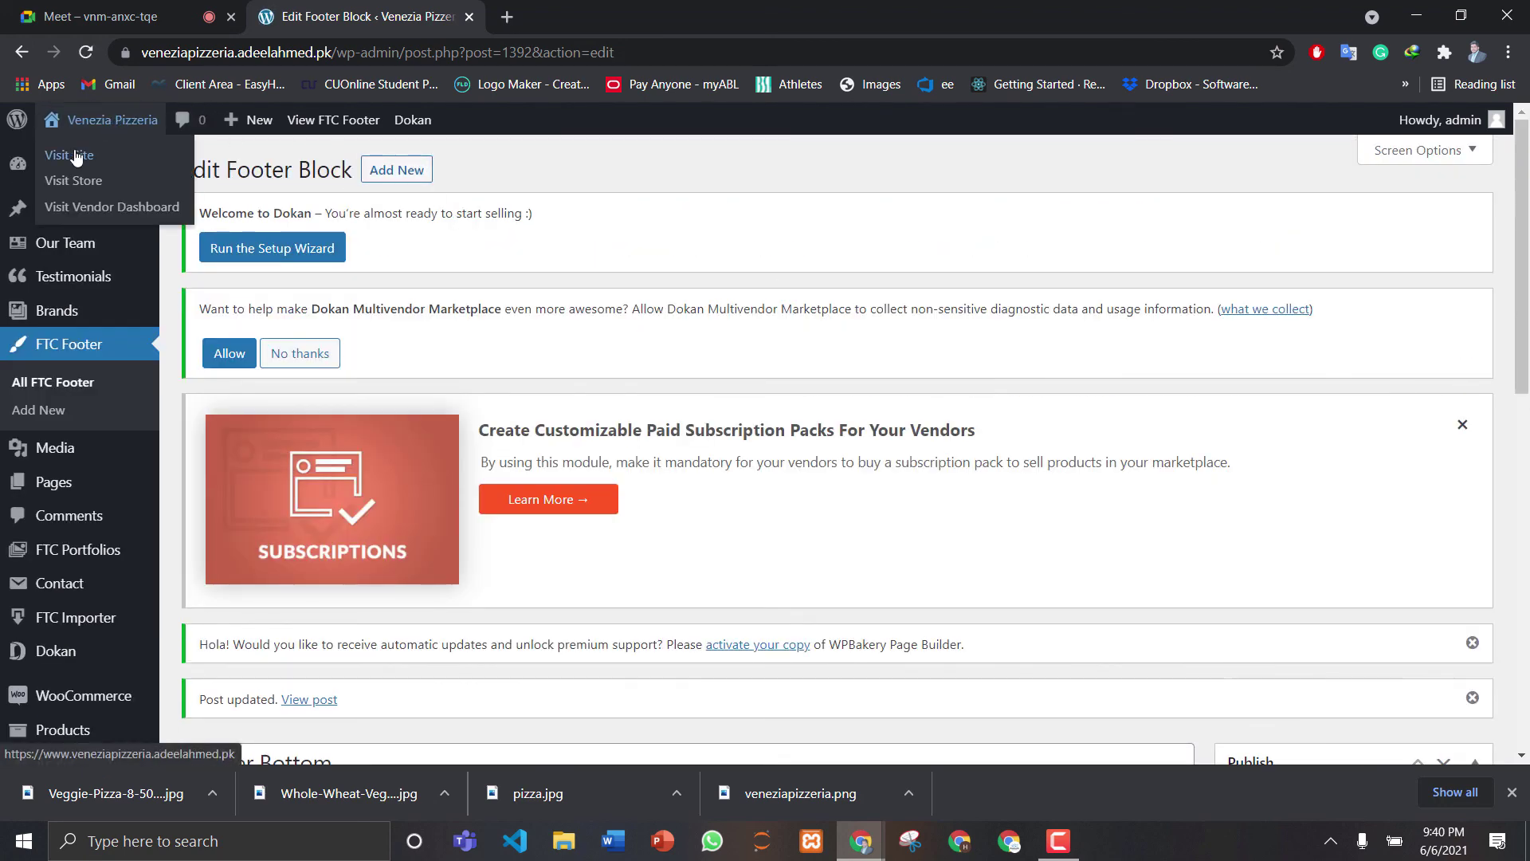
{"action": "left_click", "coordinate": [77, 156]}
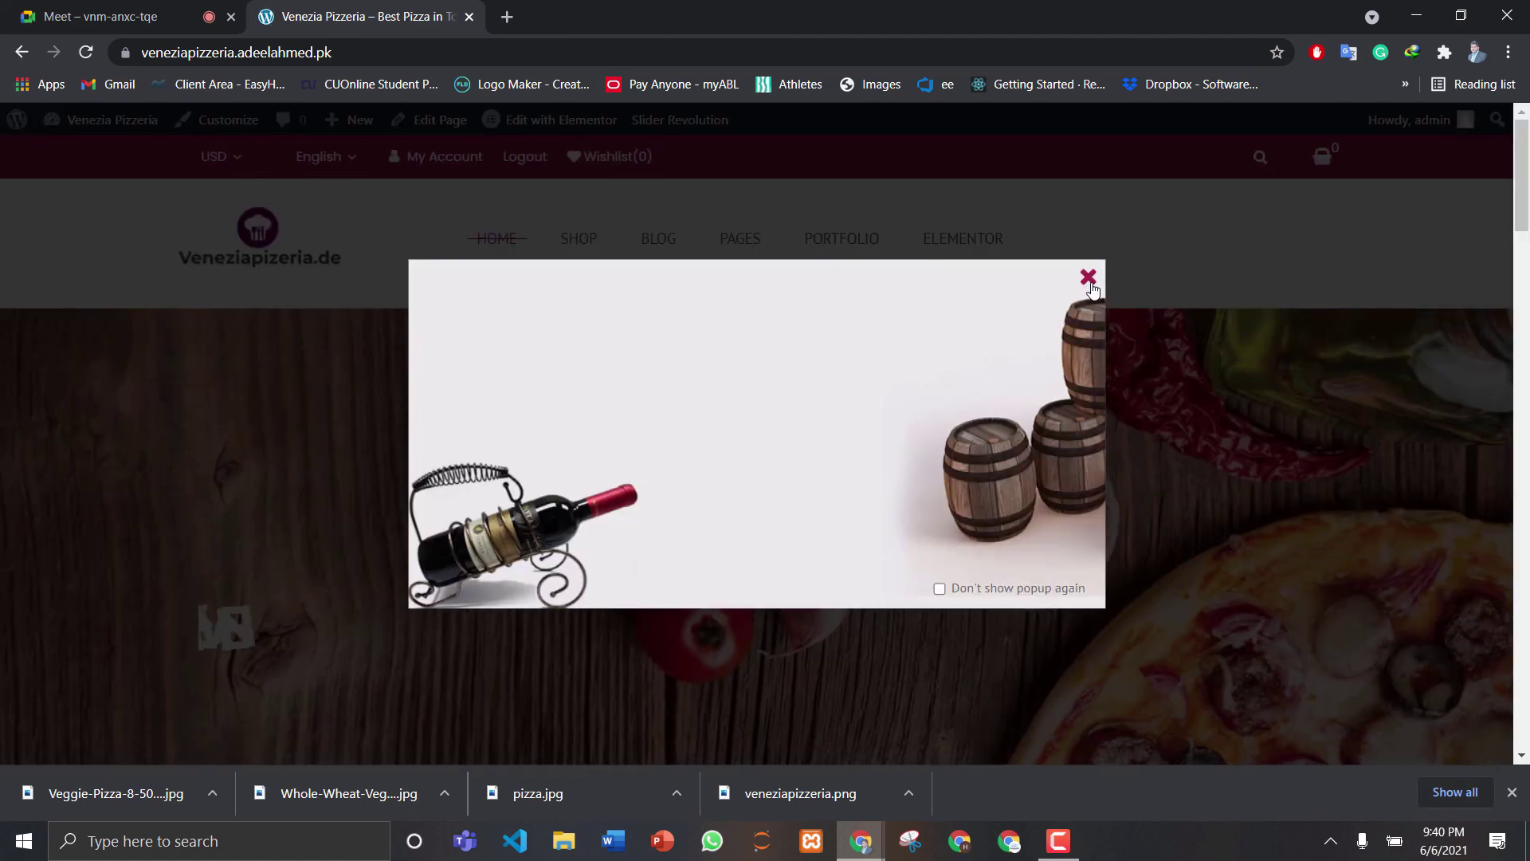
{"action": "left_click", "coordinate": [1089, 277]}
{"action": "mouse_move", "coordinate": [1522, 160]}
{"action": "left_mouse_down"}
{"action": "mouse_move", "coordinate": [1525, 677]}
{"action": "mouse_move", "coordinate": [1523, 159]}
{"action": "left_mouse_up"}
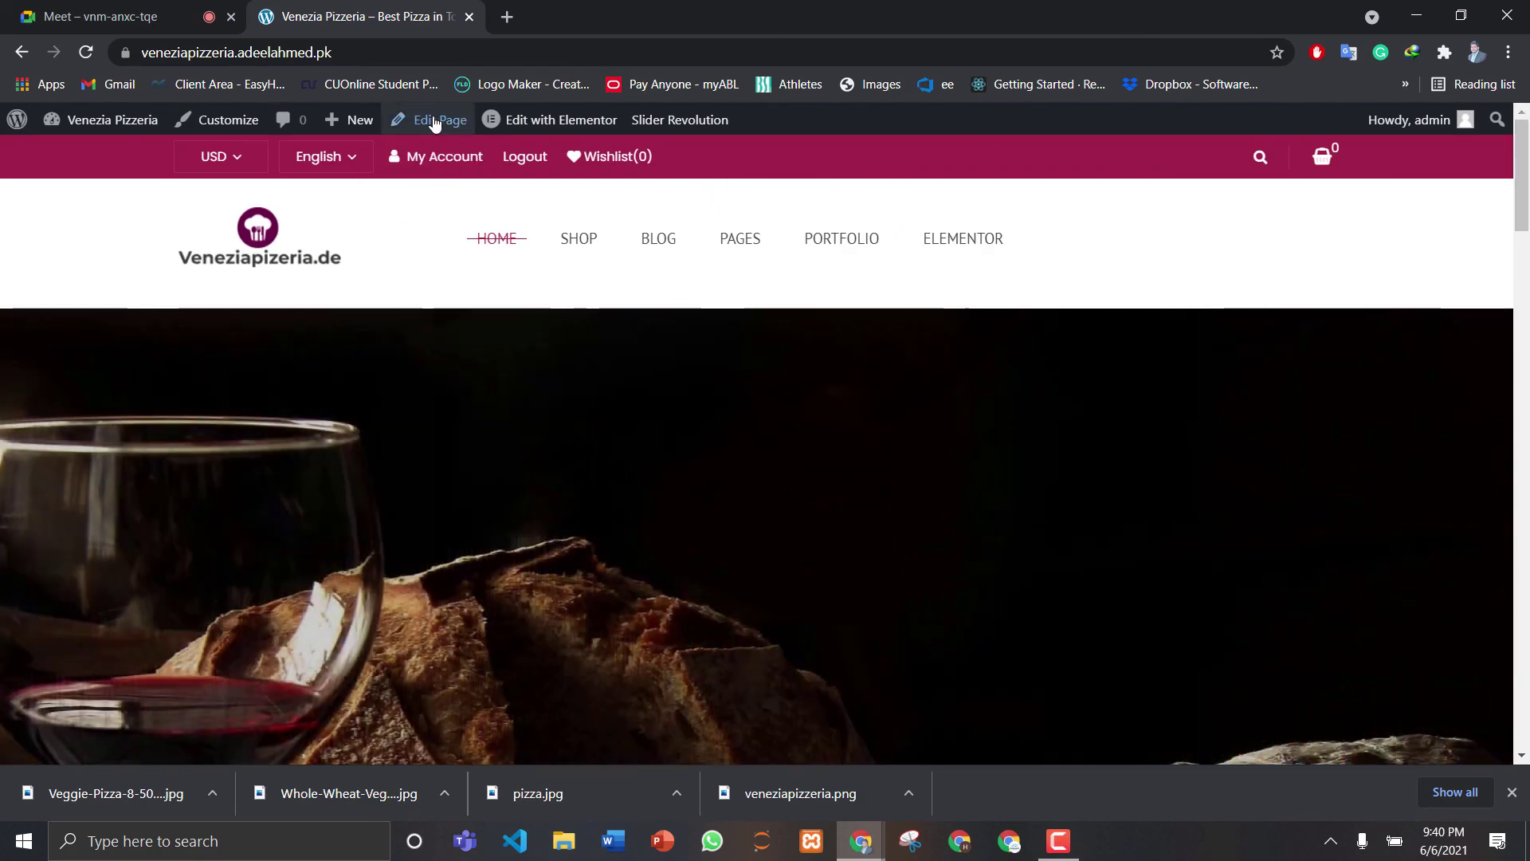
{"action": "left_click", "coordinate": [429, 126]}
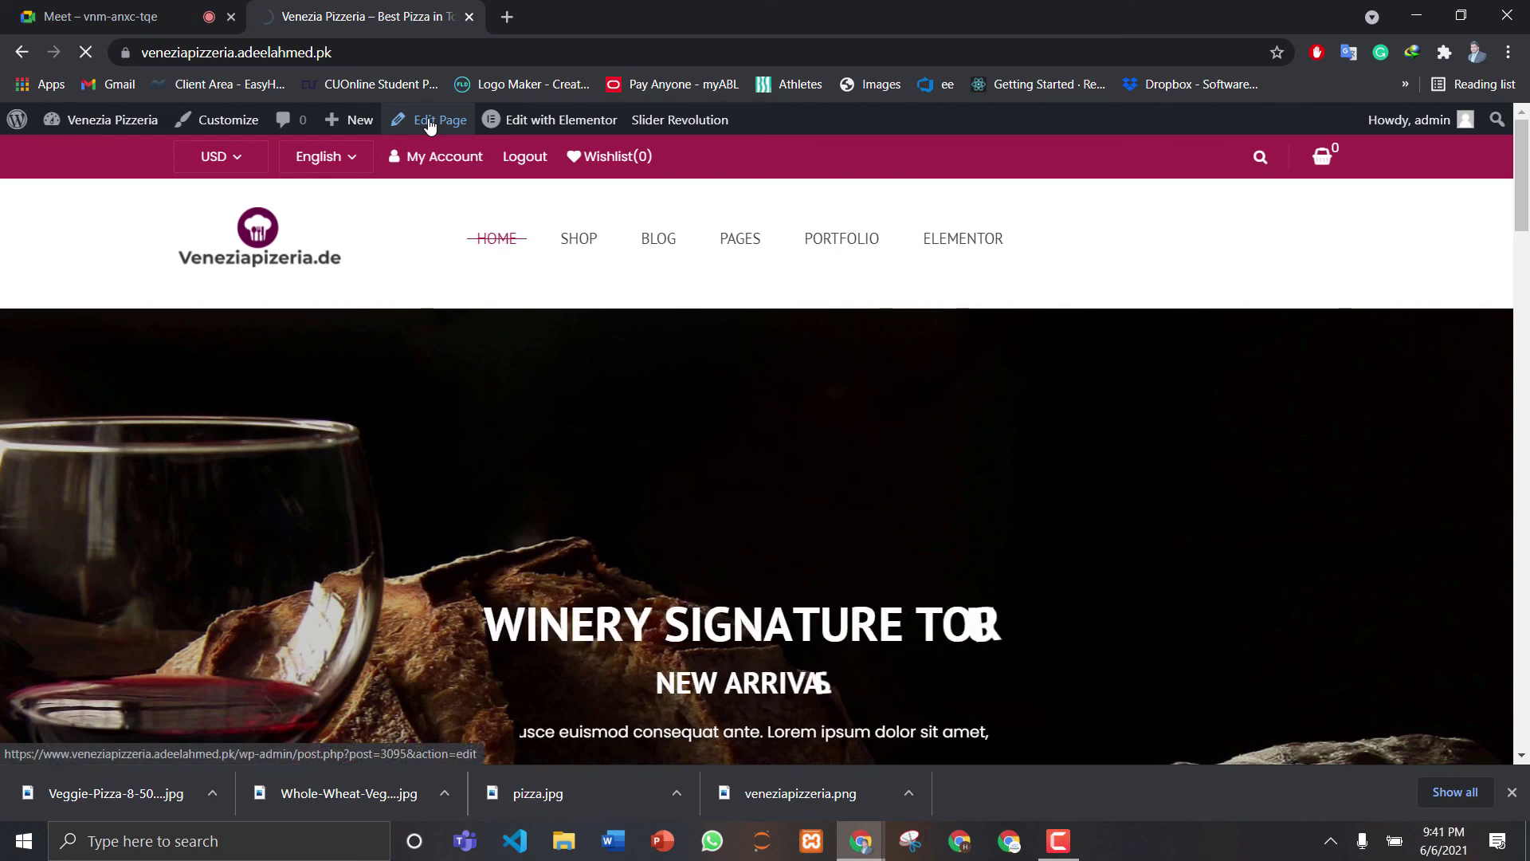